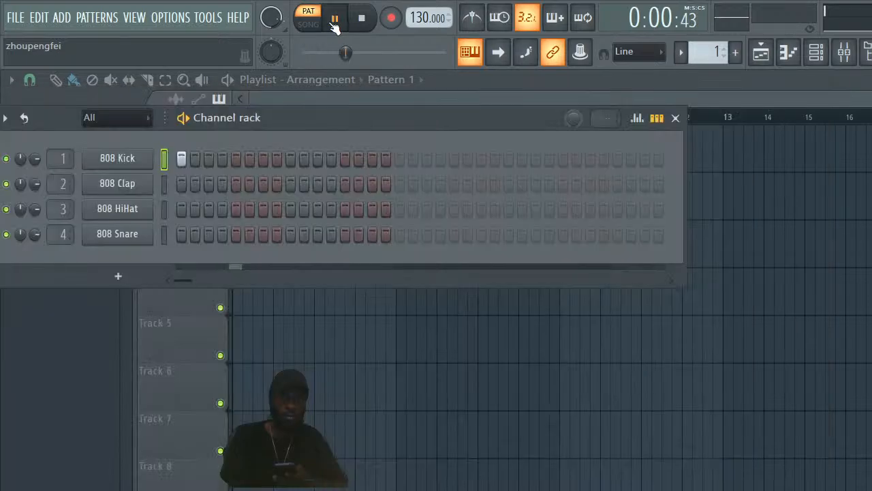
# Switch to YouTube Studio to check the live stream preview, toggle its sound, and return to FL Studio
pyautogui.press('super')
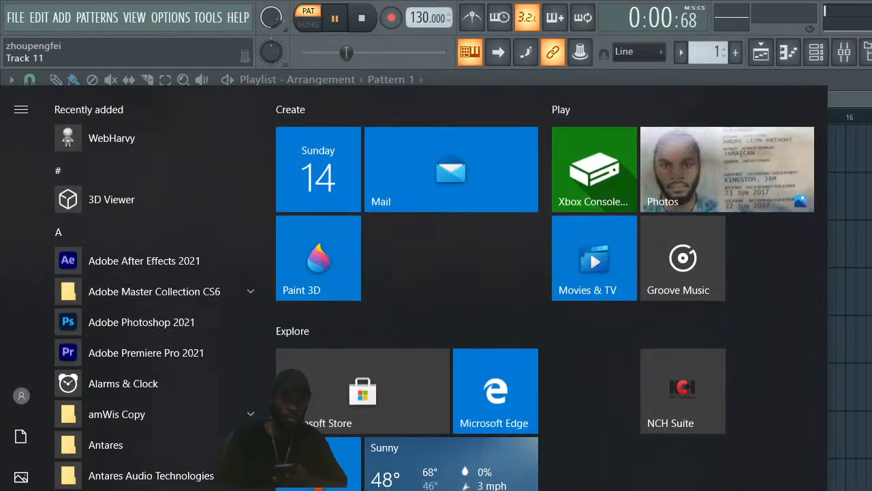
pyautogui.click(309, 484)
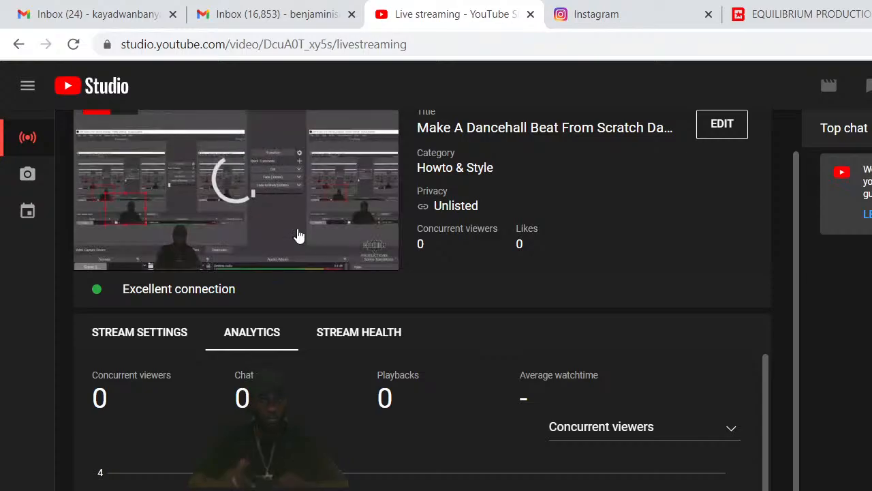
pyautogui.click(125, 263)
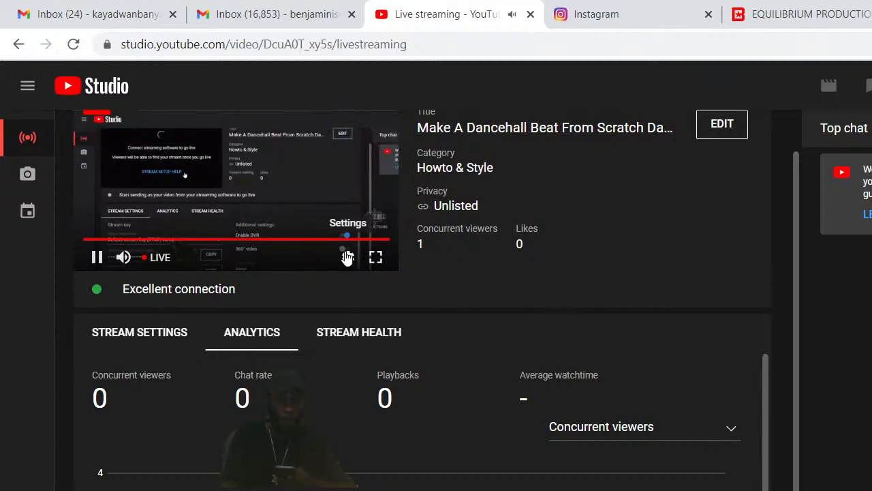
pyautogui.click(129, 262)
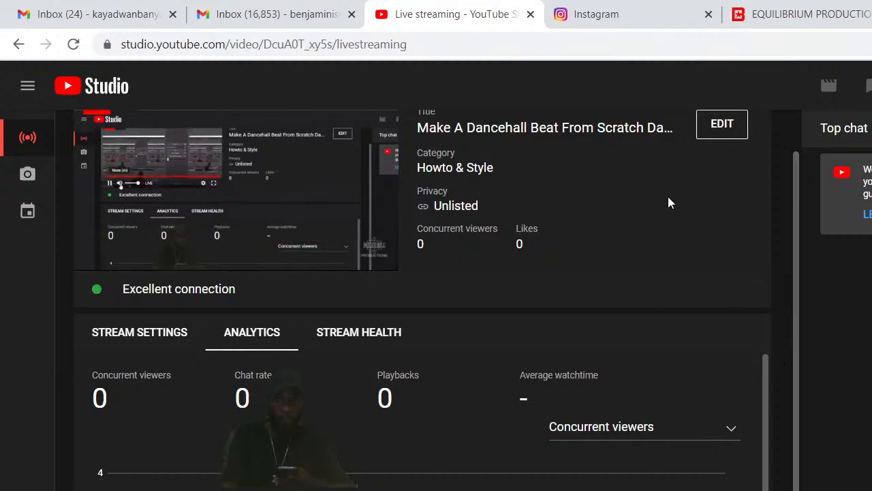
pyautogui.hotkey('alt', 'Tab')
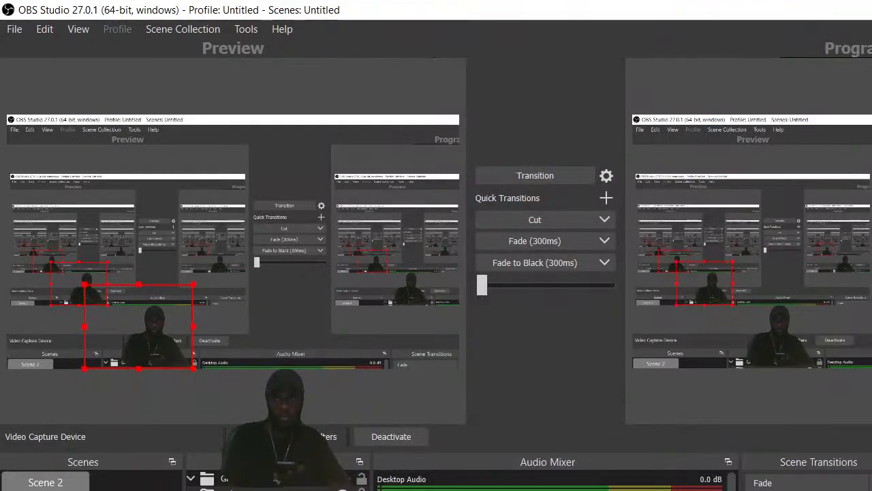
pyautogui.hotkey('alt', 'Tab')
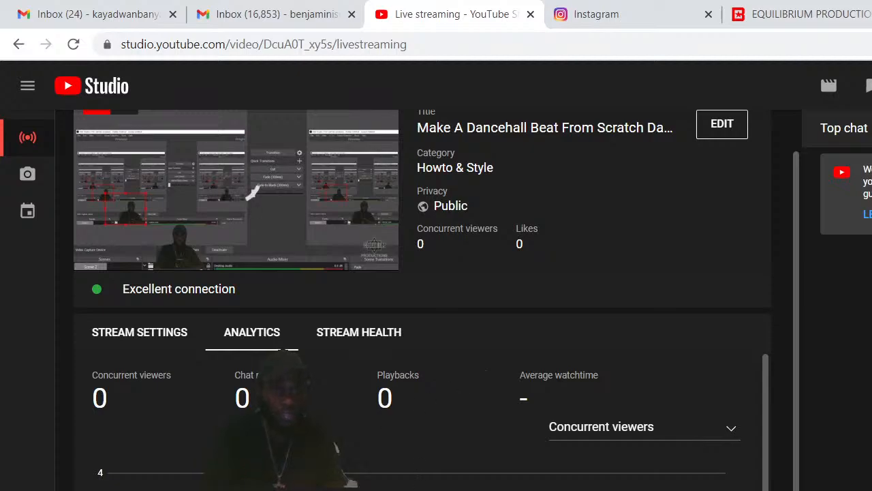
pyautogui.hotkey('alt', 'Tab')
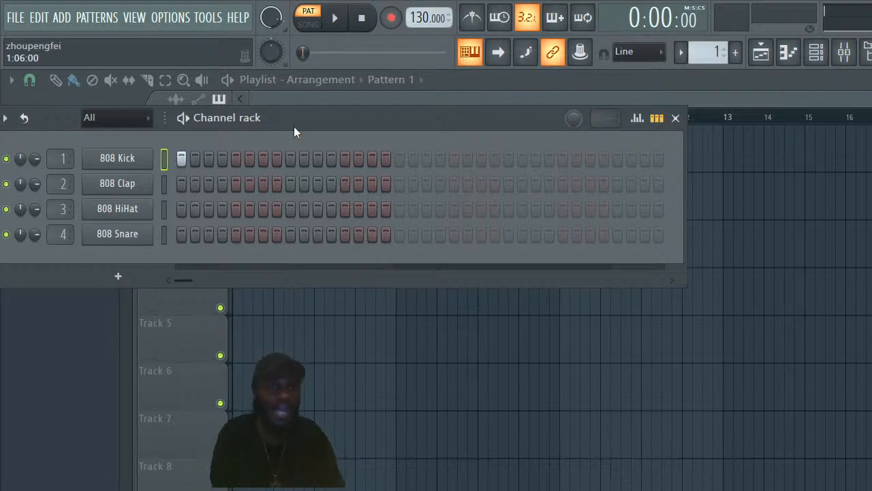
# Move the Channel rack clear of the pattern list and play the pattern with its single 808 Kick hit
pyautogui.moveTo(294, 126); pyautogui.dragTo(691, 99)
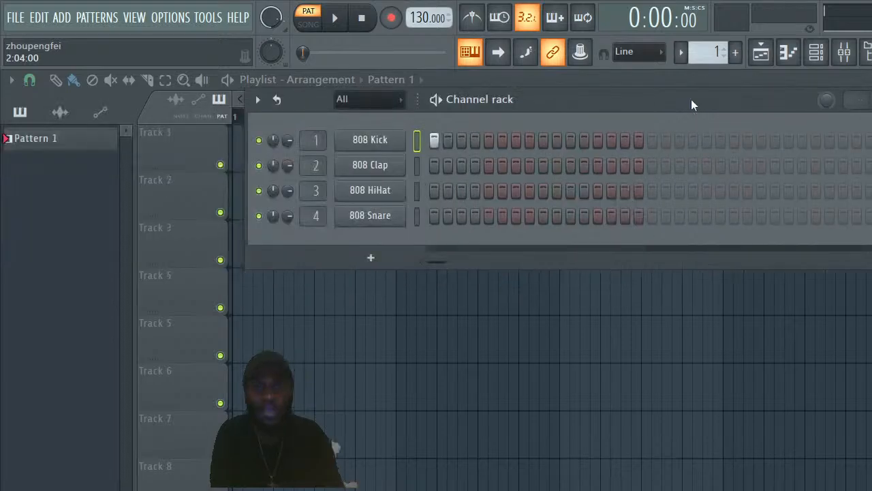
pyautogui.click(344, 20)
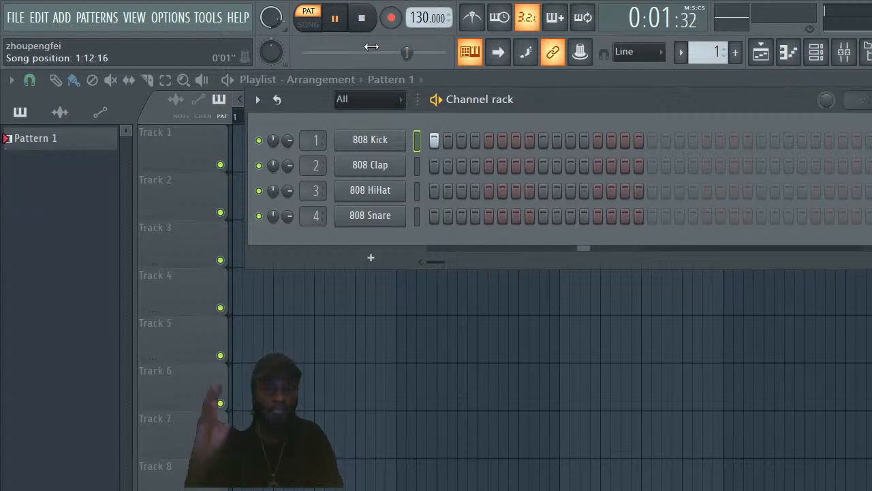
pyautogui.click(362, 19)
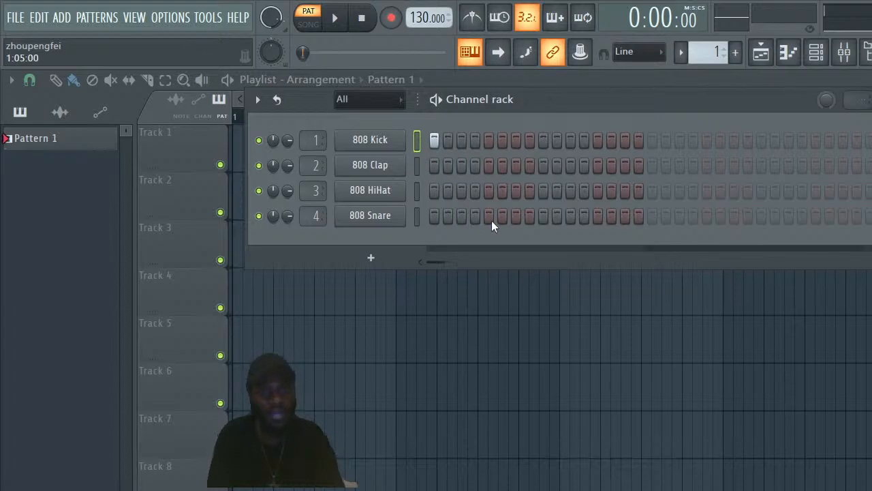
pyautogui.press('space')
pyautogui.press('space')
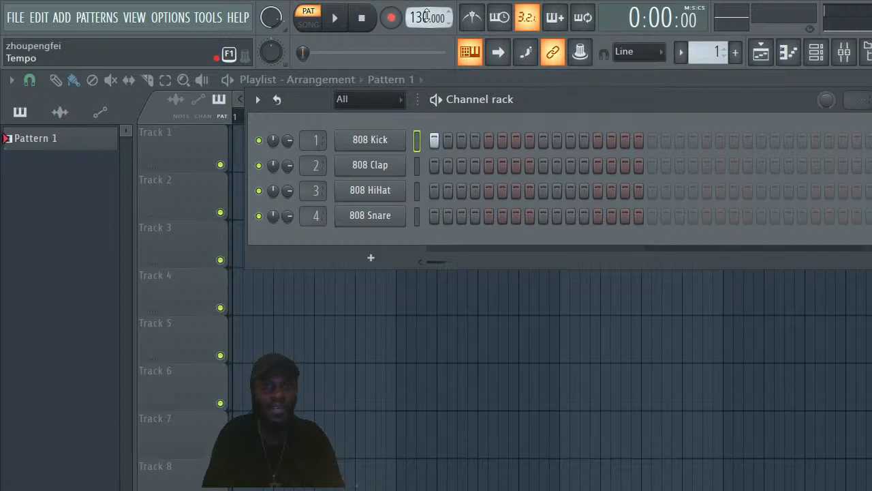
# Set the project tempo to 98 BPM and play the pattern at that speed
pyautogui.moveTo(421, 15); pyautogui.dragTo(422, 42)
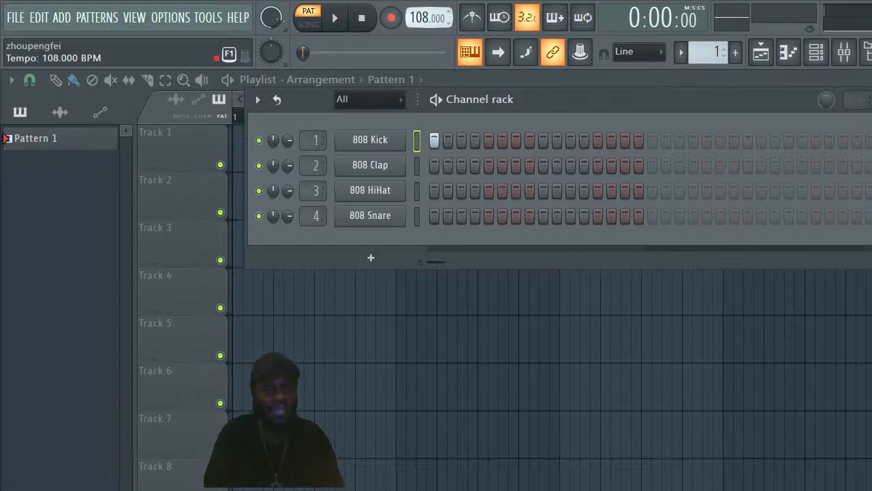
pyautogui.moveTo(418, 18); pyautogui.dragTo(417, 29)
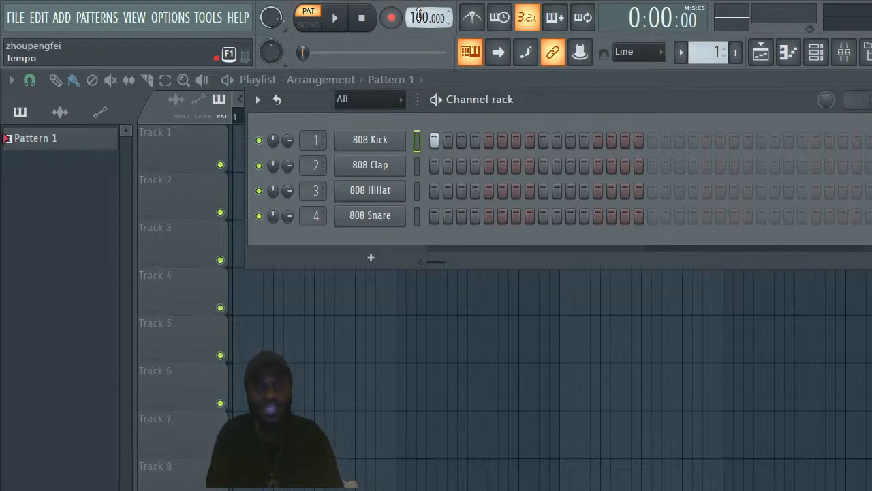
pyautogui.scroll(-2, 423, 15)
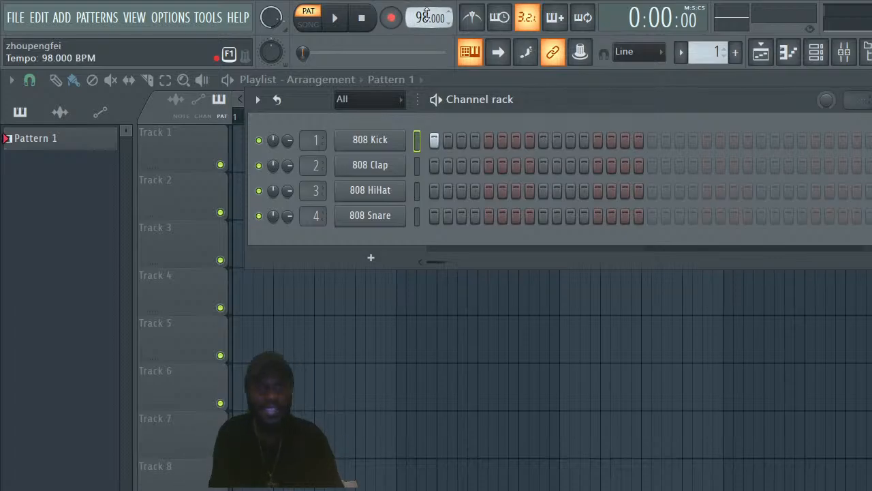
pyautogui.press('space')
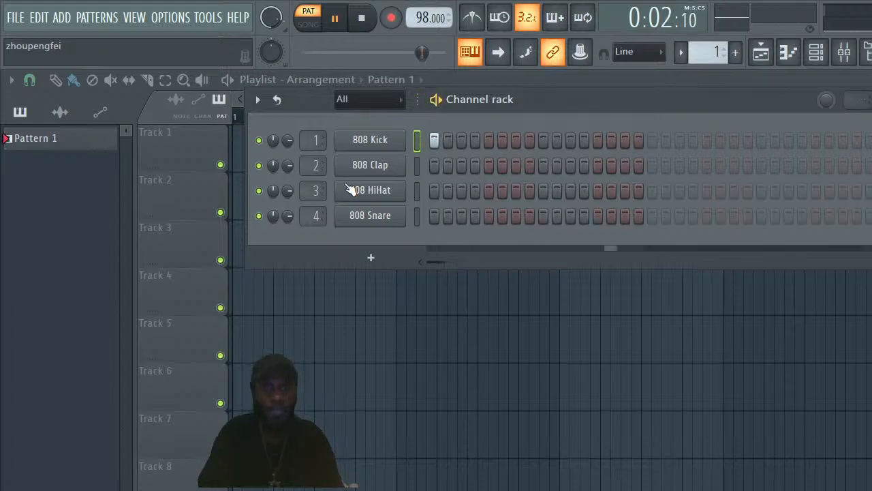
pyautogui.press('space')
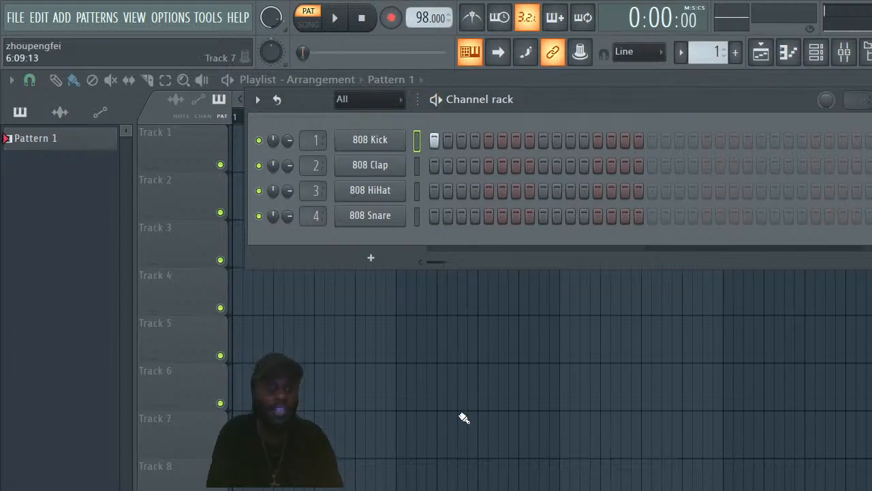
# Place an 808 Snare hit on step 5, shift it to step 4, and play the pattern
pyautogui.click(489, 219)
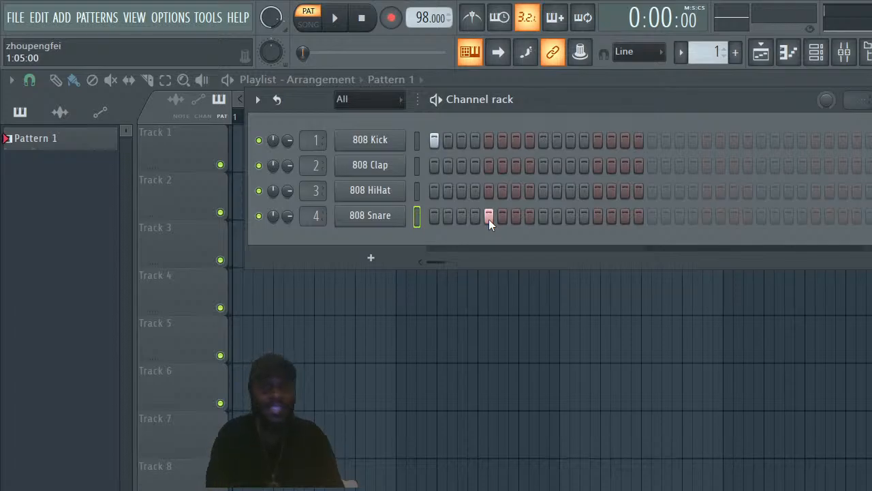
pyautogui.press('space')
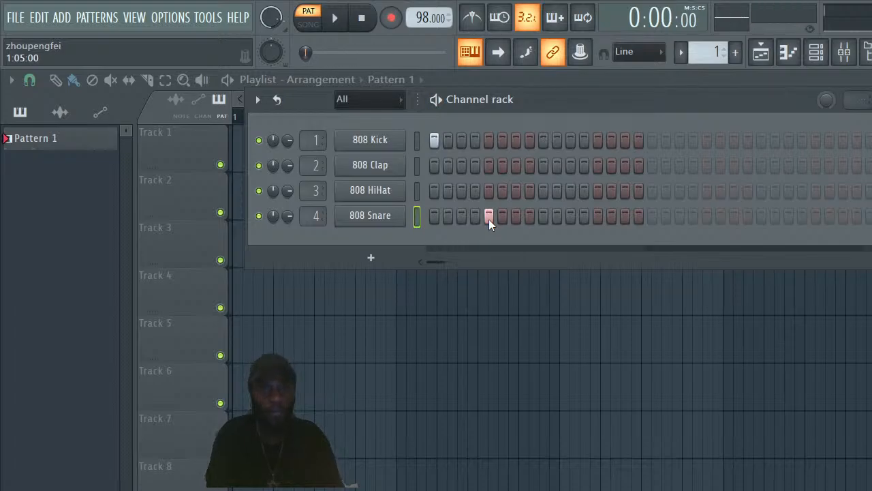
pyautogui.press('space')
pyautogui.press('space')
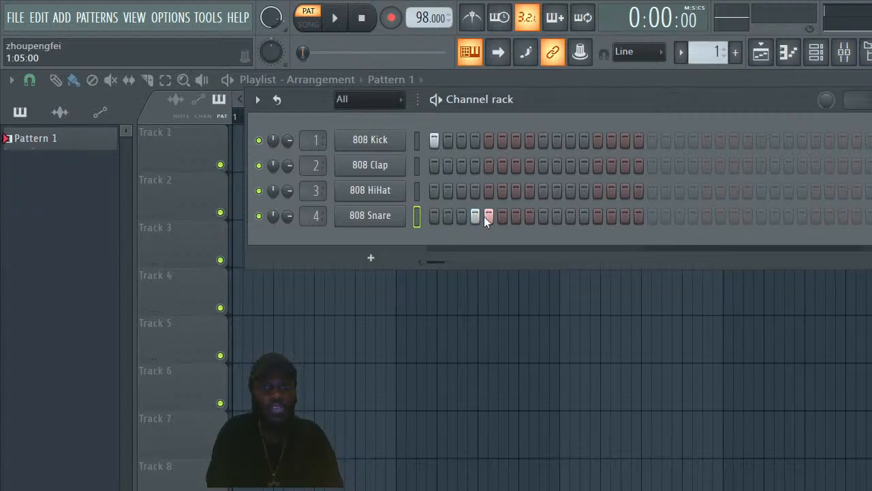
pyautogui.press('space')
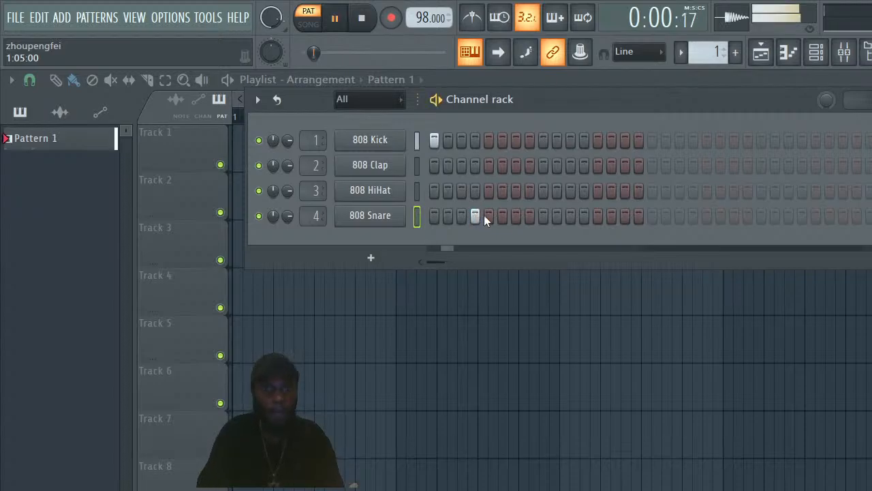
pyautogui.press('space')
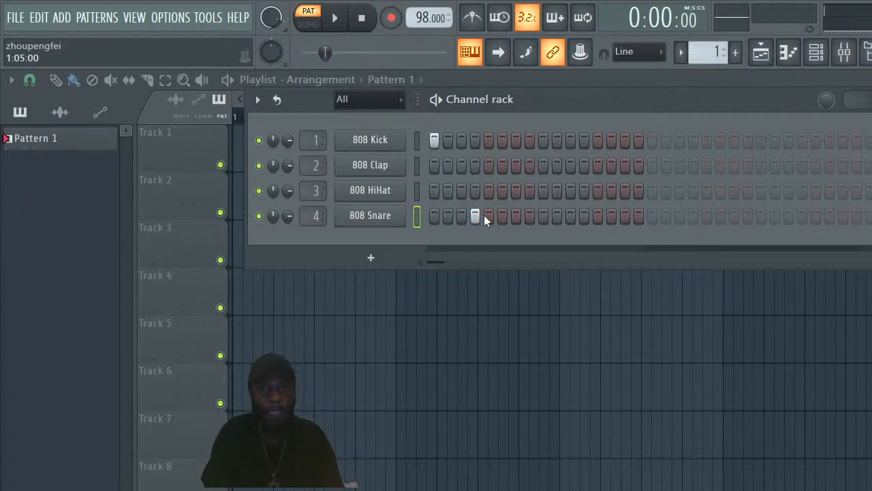
# Try an 808 Kick hit on step 6, shift it to step 7, and play the pattern
pyautogui.click(505, 140)
pyautogui.press('space')
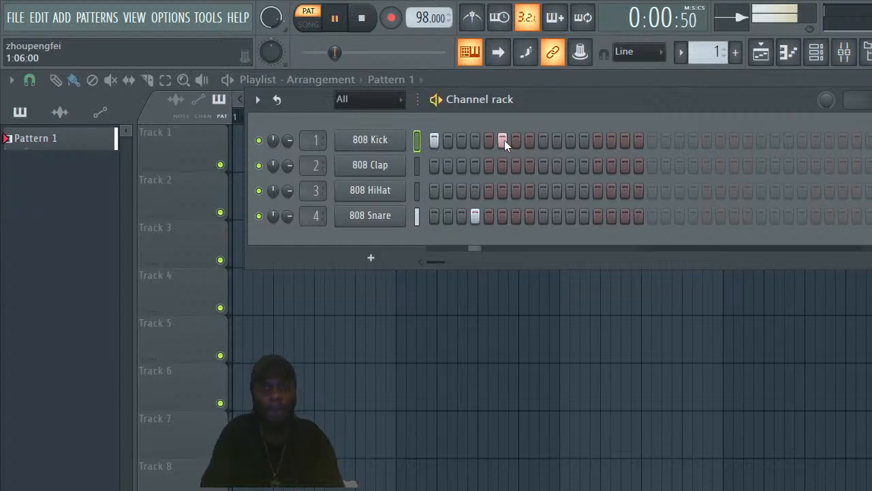
pyautogui.press('space')
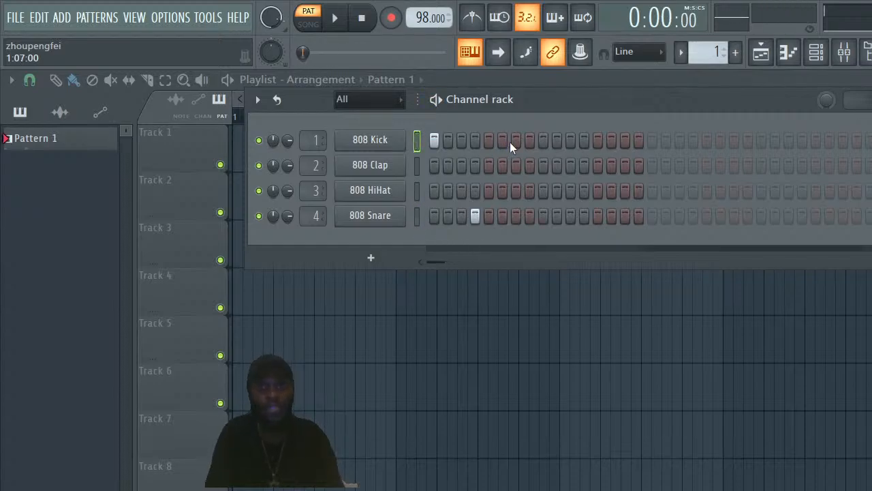
pyautogui.click(511, 141)
pyautogui.press('space')
pyautogui.press('space')
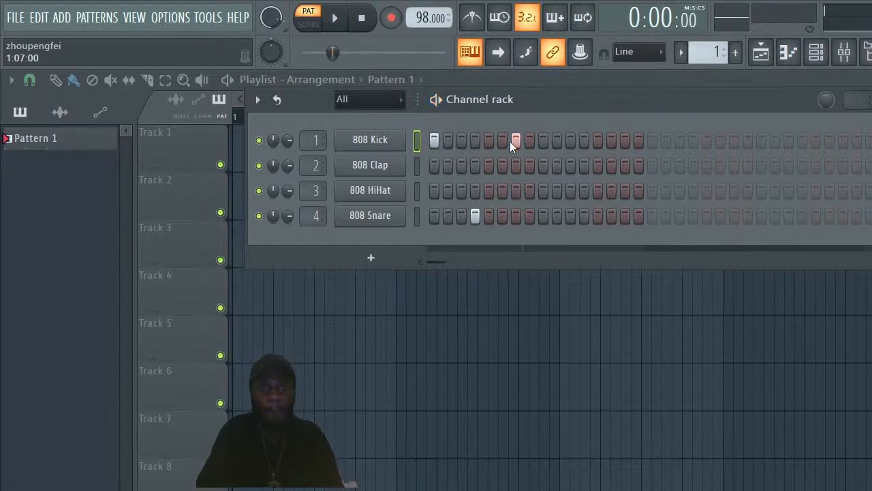
# Add an 808 Kick hit on step 9 and play the pattern
pyautogui.press('space')
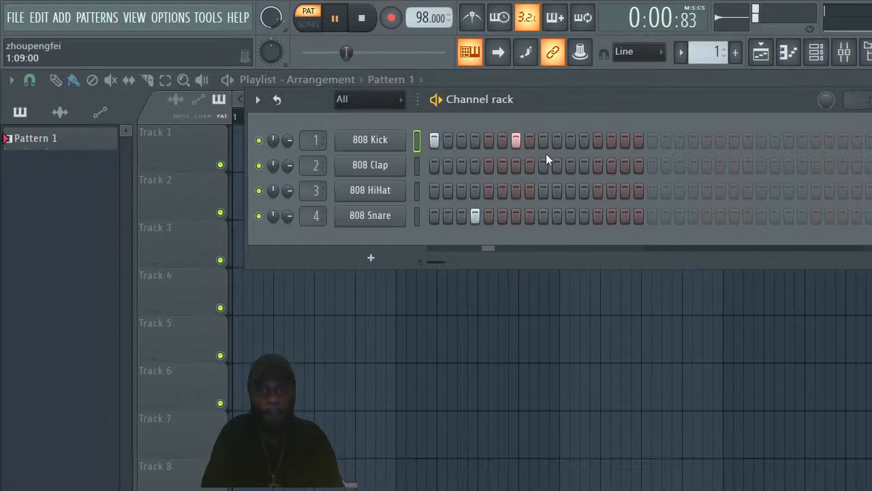
pyautogui.press('space')
pyautogui.click(543, 141)
pyautogui.press('space')
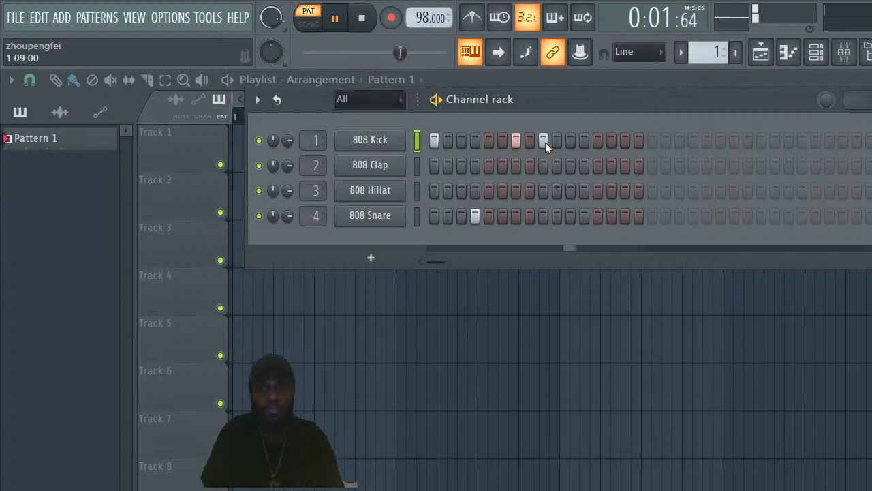
pyautogui.press('space')
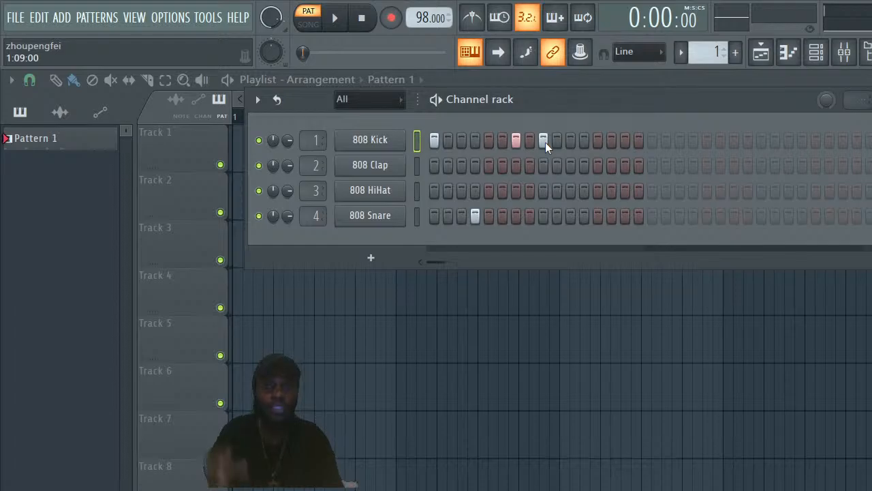
# Replace the 808 Kick hit on step 7 with an 808 Snare hit and play the pattern
pyautogui.click(517, 139)
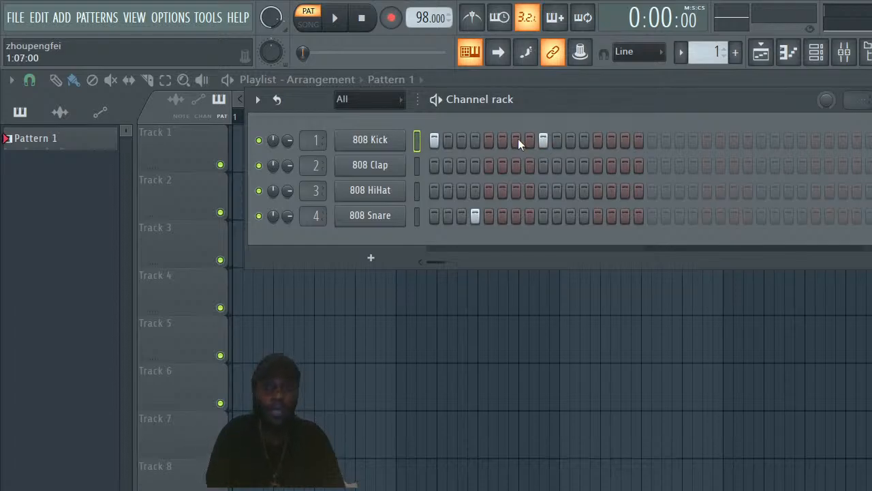
pyautogui.click(521, 215)
pyautogui.press('space')
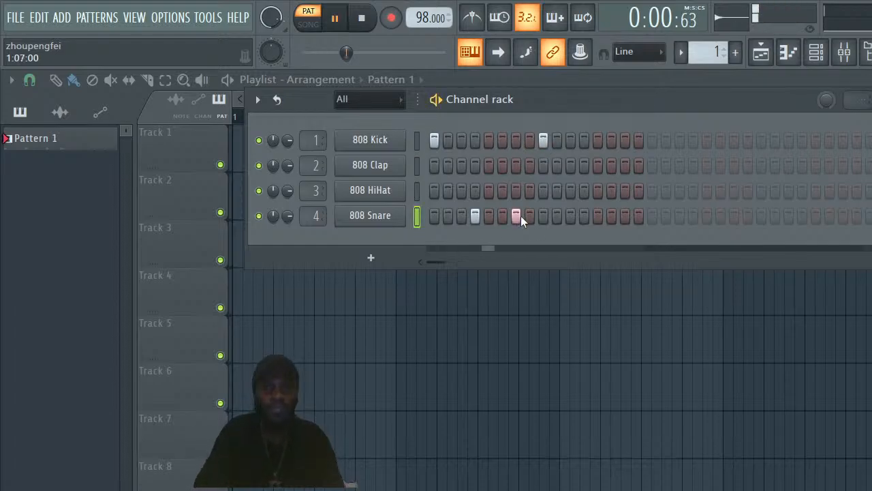
pyautogui.press('space')
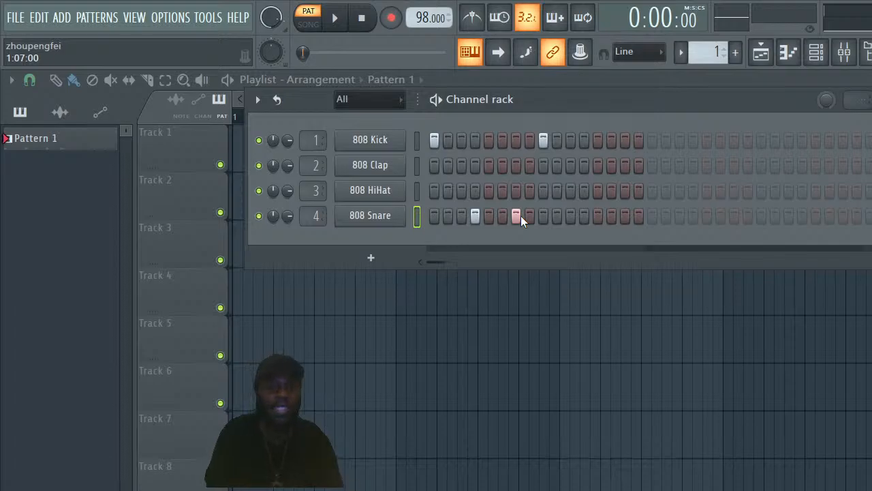
pyautogui.press('space')
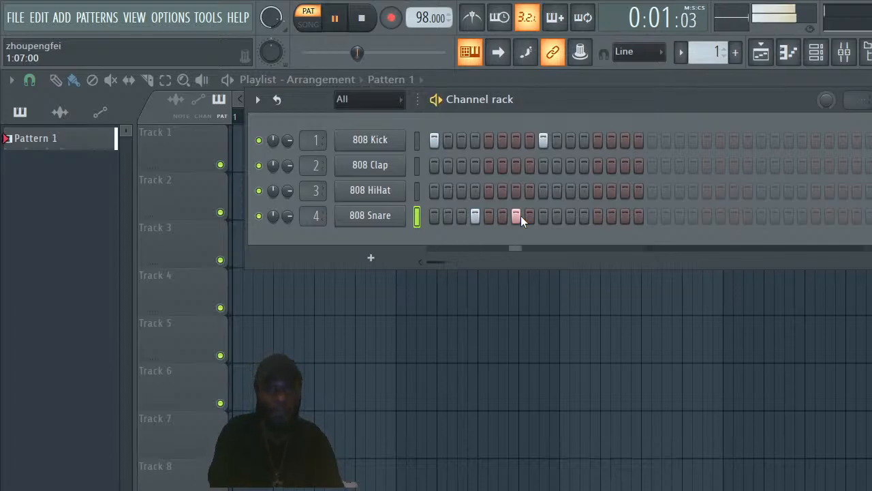
pyautogui.press('space')
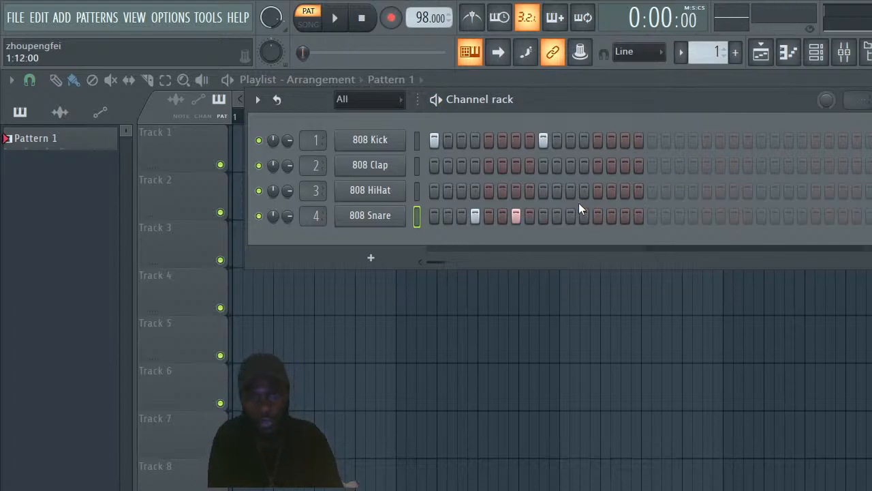
pyautogui.press('space')
pyautogui.press('space')
# Clear the 808 Snare hits on steps 4 and 7 and the 808 Kick hit on step 9, and play the pattern
pyautogui.click(479, 216)
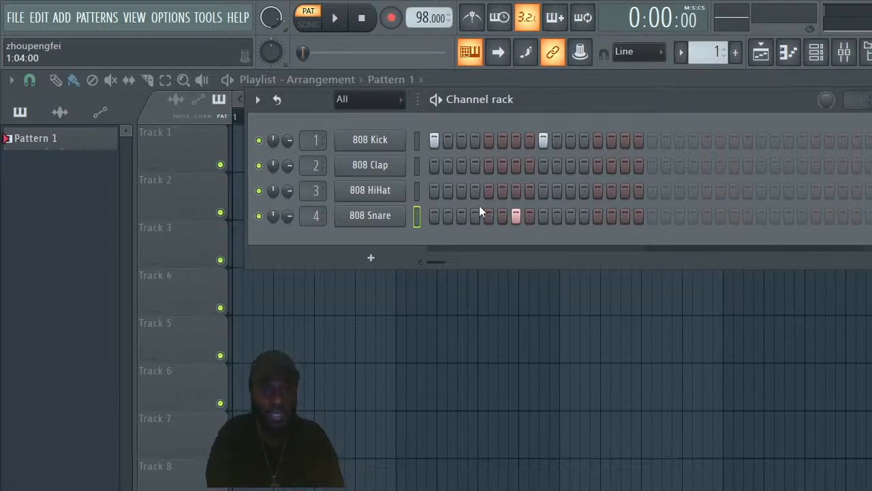
pyautogui.click(543, 141)
pyautogui.click(516, 215)
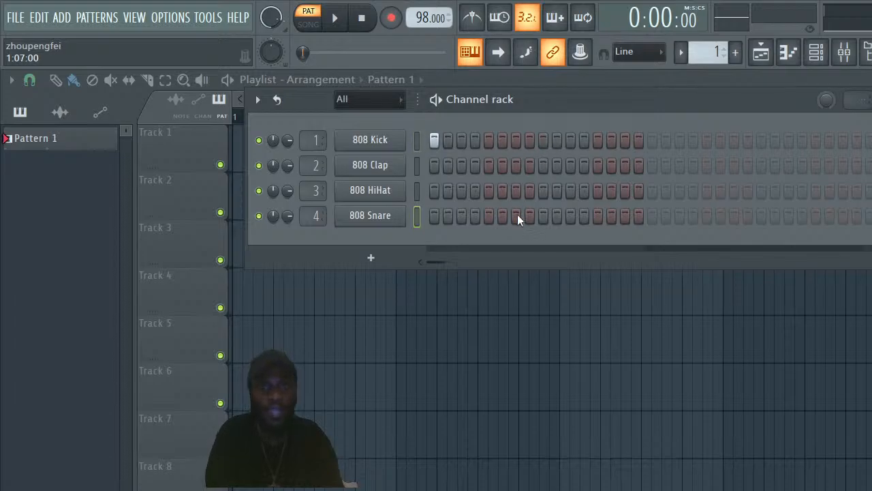
pyautogui.press('space')
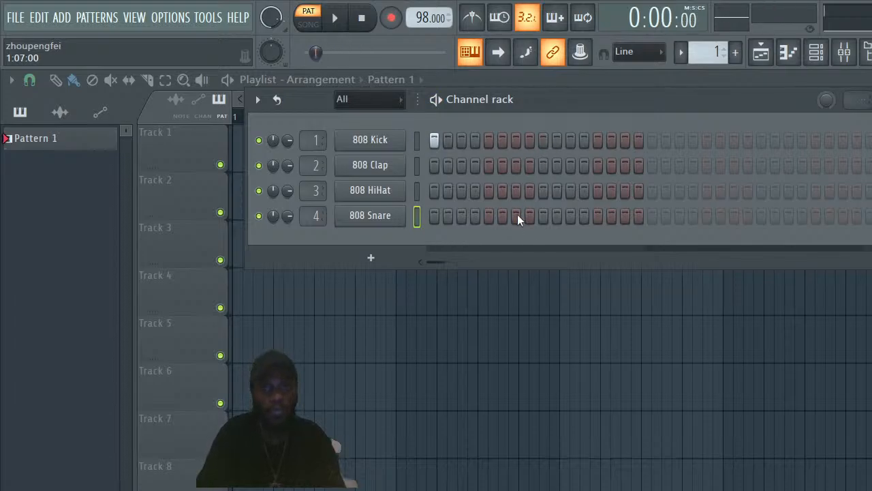
# Try an 808 Snare hit on step 4 and an 808 Kick hit on step 7, playing the pattern after each
pyautogui.click(477, 215)
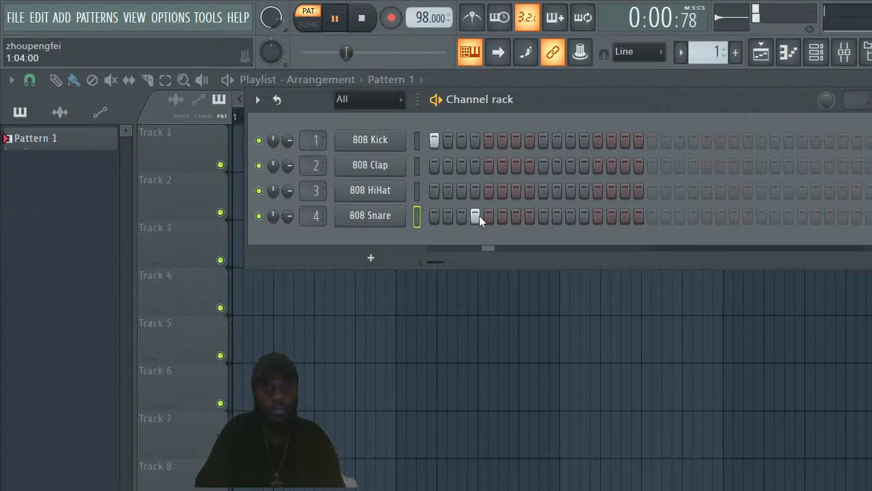
pyautogui.press('space')
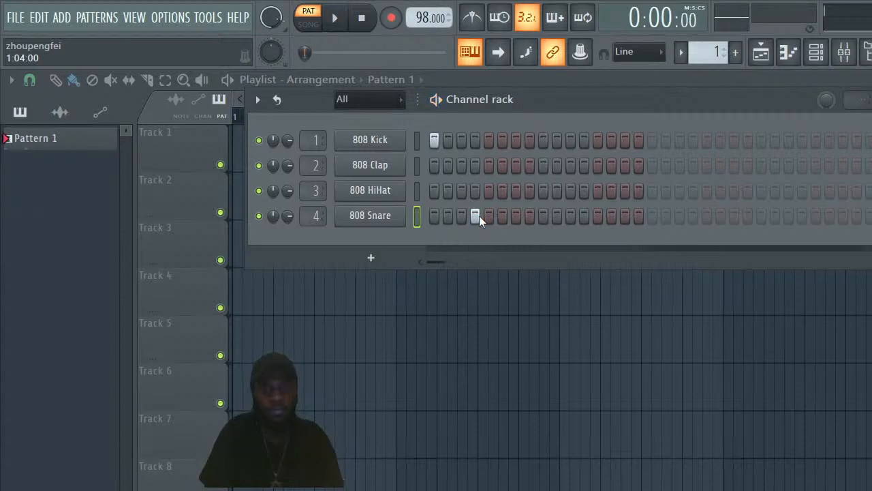
pyautogui.click(516, 140)
pyautogui.press('space')
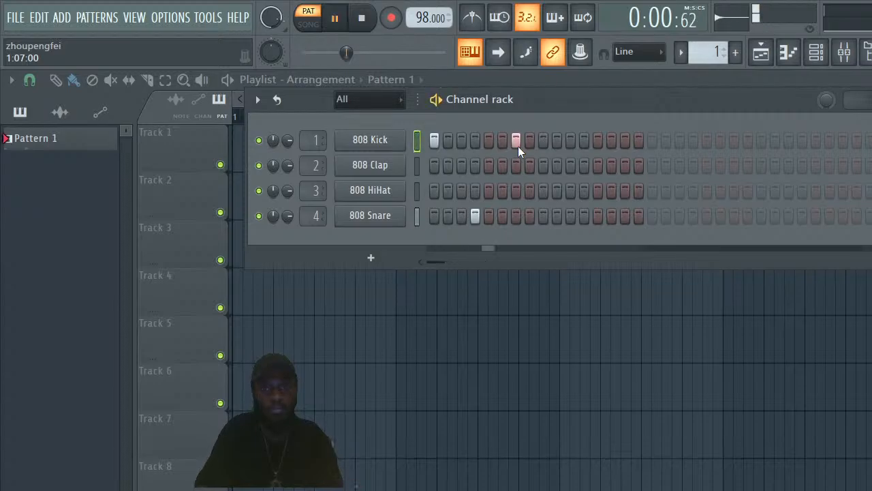
pyautogui.press('space')
# Add an 808 Snare hit on step 9 and play the pattern
pyautogui.click(543, 217)
pyautogui.press('space')
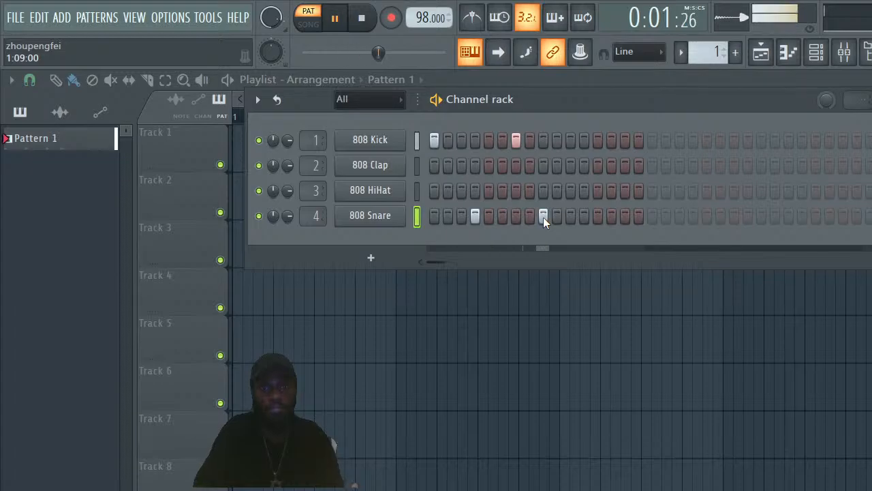
pyautogui.press('space')
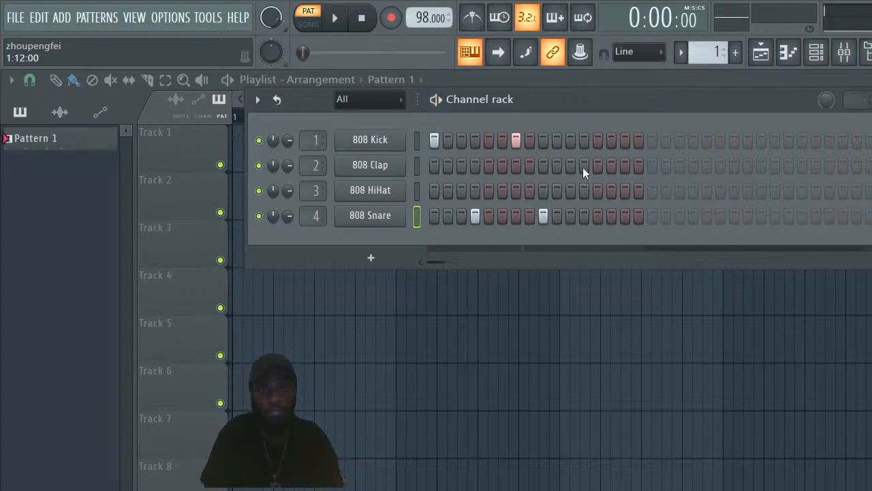
# Try an 808 Kick hit on step 12, shift it to step 13, and play the pattern
pyautogui.click(583, 147)
pyautogui.press('space')
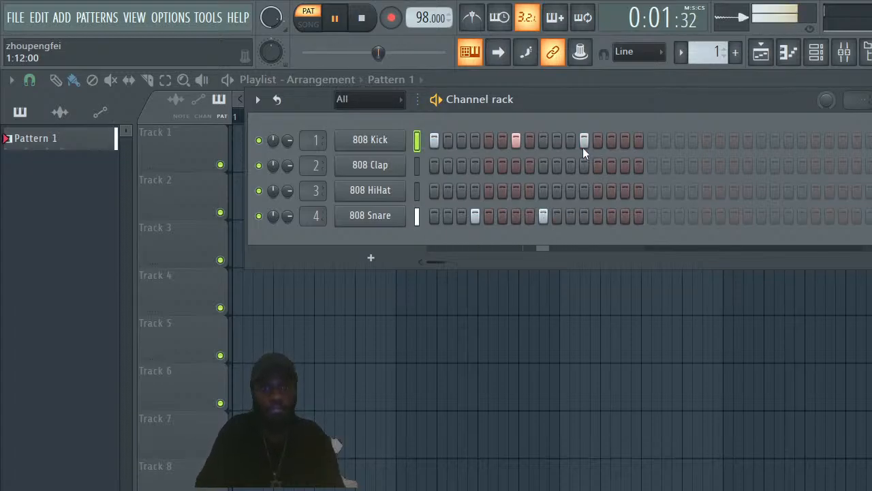
pyautogui.press('space')
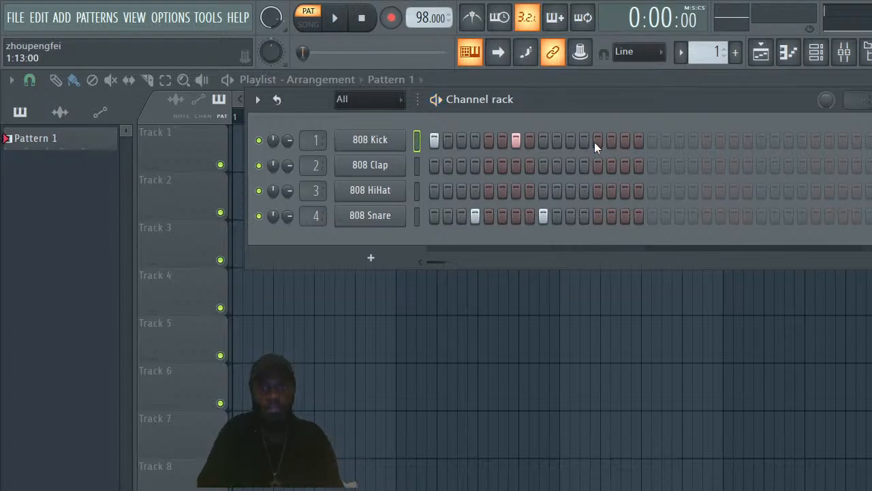
pyautogui.click(596, 139)
pyautogui.press('space')
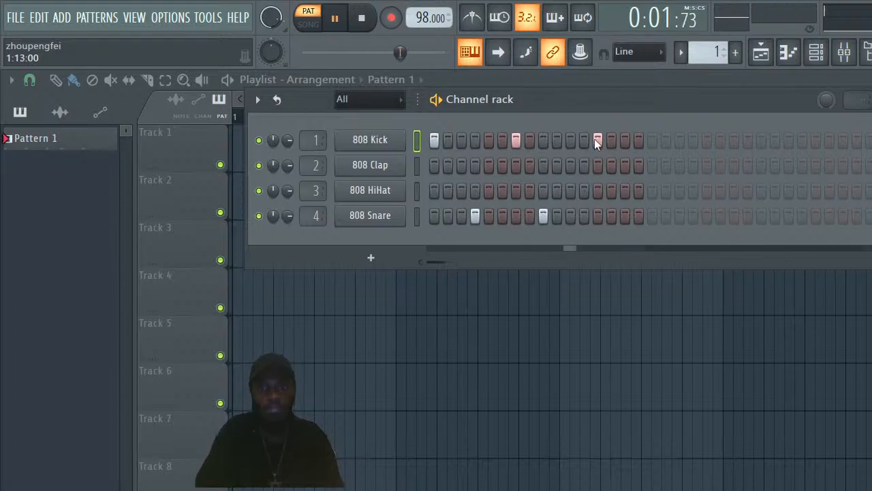
pyautogui.press('space')
pyautogui.press('space')
pyautogui.press('space')
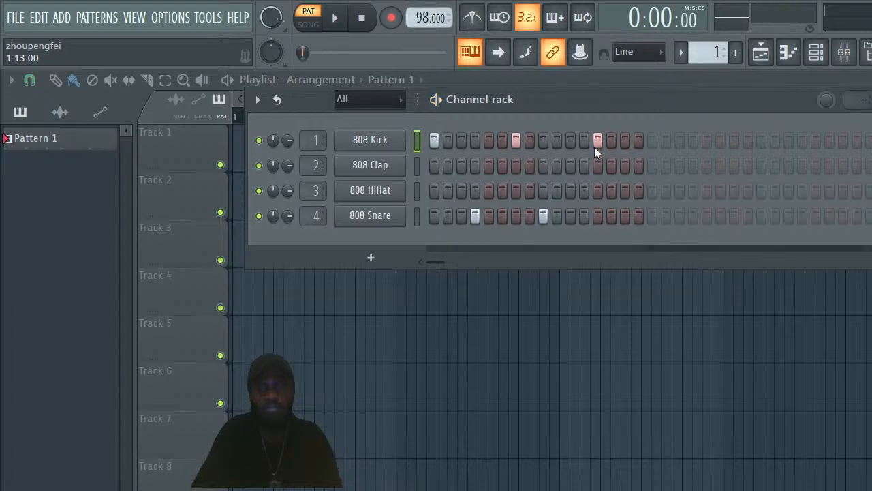
# Replace the 808 Kick hit on step 13 with an 808 Snare hit and play the pattern
pyautogui.click(599, 216)
pyautogui.press('space')
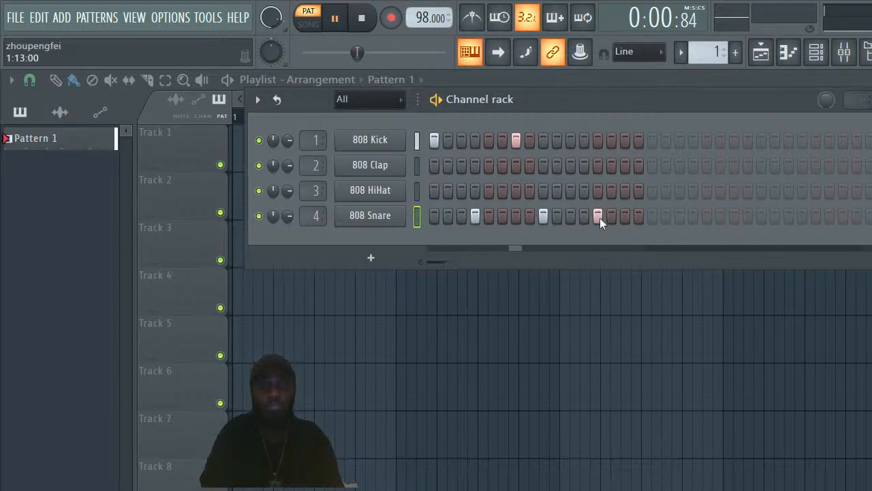
pyautogui.press('space')
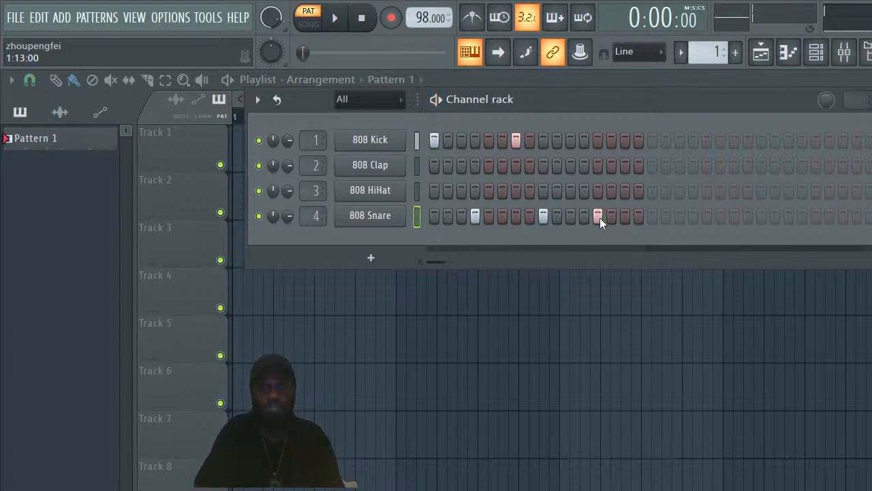
pyautogui.press('space')
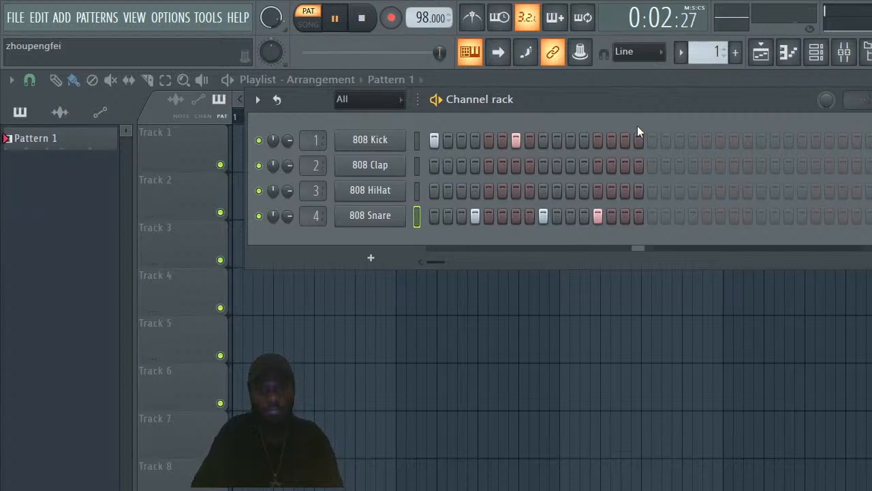
pyautogui.press('space')
# Try an 808 Kick hit on step 17 and play the extended pattern
pyautogui.click(651, 139)
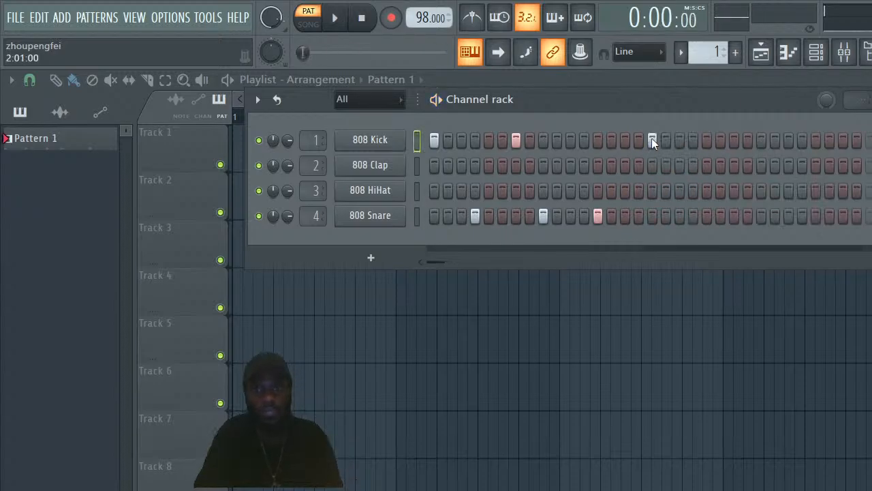
pyautogui.press('space')
pyautogui.press('space')
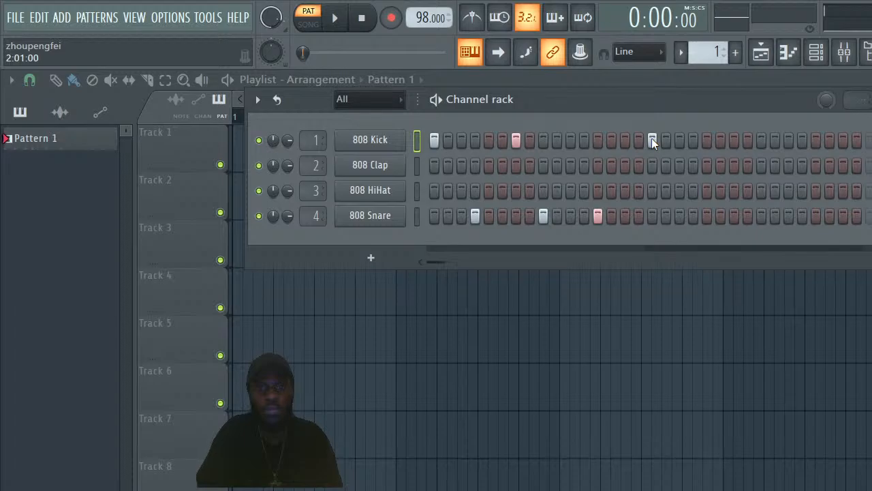
# Shift the 808 Snare hit from step 4 to step 5 and play the pattern
pyautogui.click(475, 216)
pyautogui.click(488, 216)
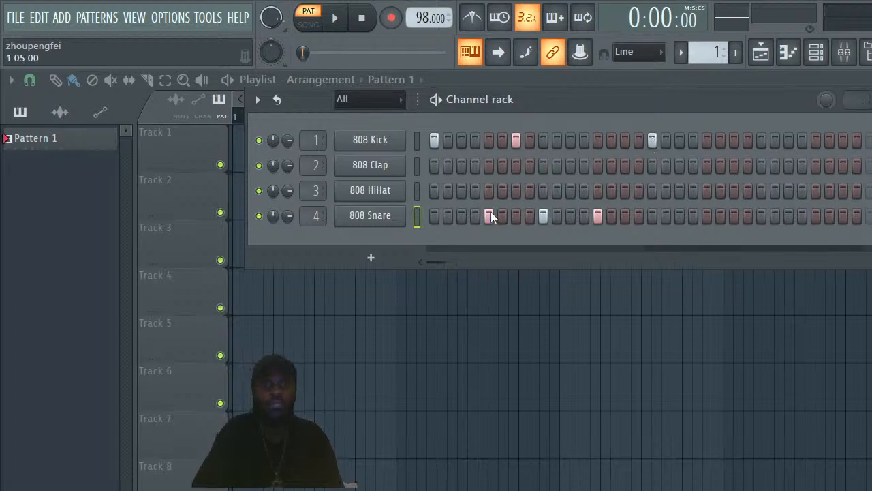
pyautogui.press('space')
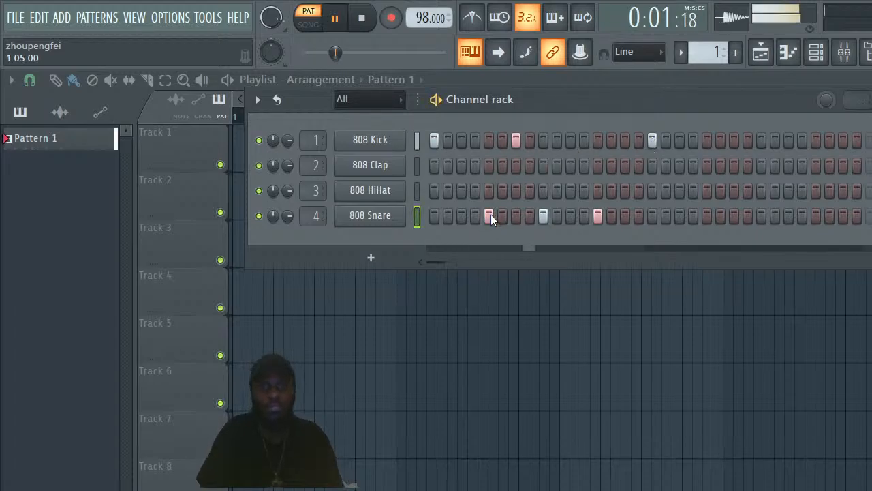
pyautogui.press('space')
# Clear the 808 Kick hits on steps 7 and 17 and the 808 Snare hits on steps 9 and 13, and play the pattern
pyautogui.click(516, 139)
pyautogui.click(543, 215)
pyautogui.click(652, 140)
pyautogui.press('space')
pyautogui.press('space')
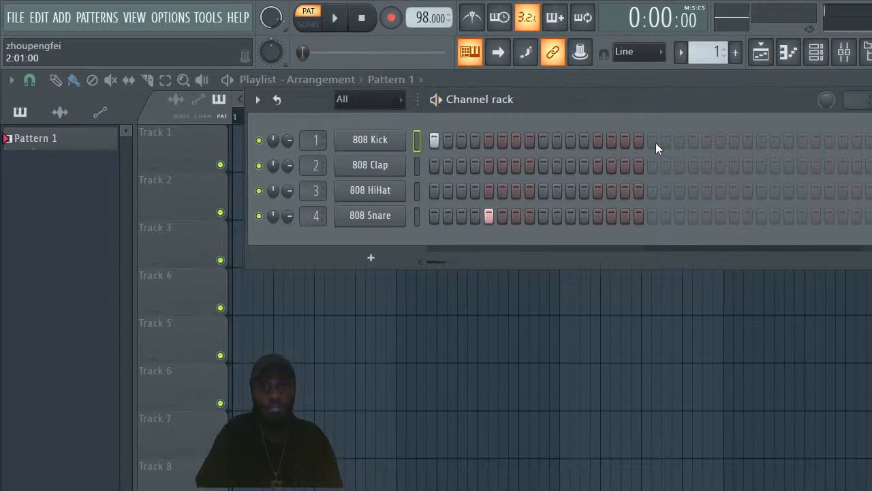
pyautogui.press('space')
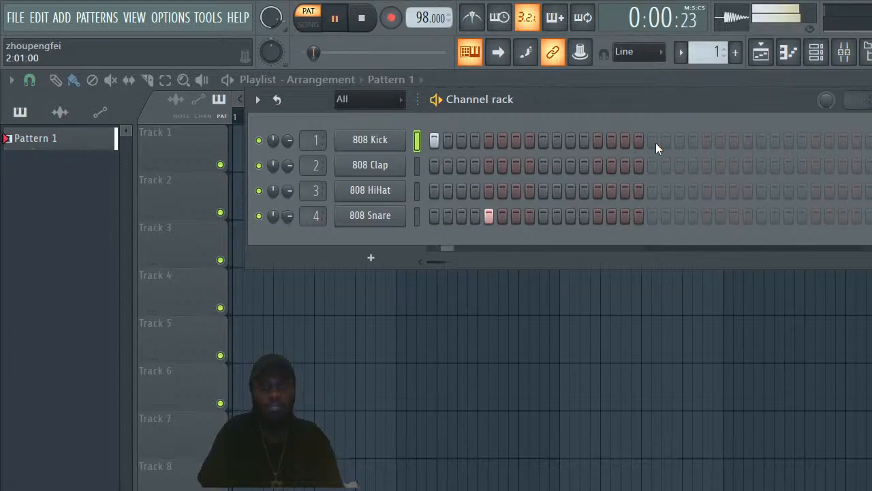
pyautogui.press('space')
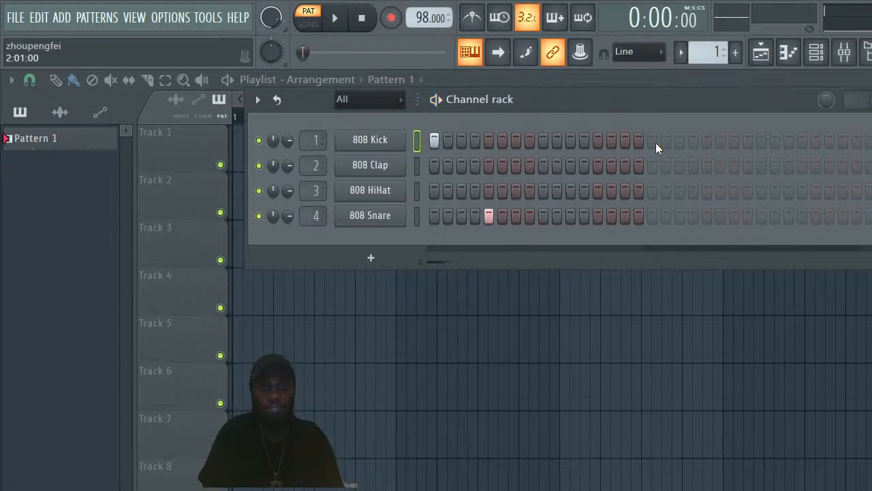
# Move the 808 Snare hit from step 5 back to step 4 and play the pattern
pyautogui.click(475, 216)
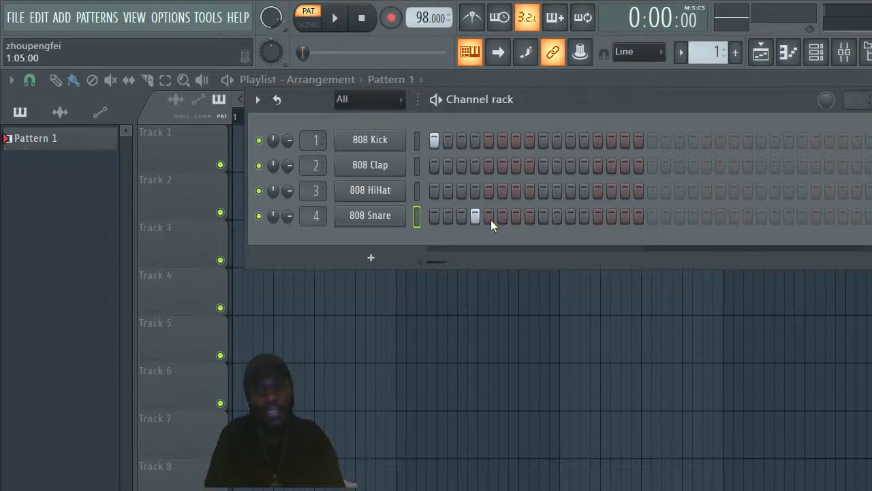
pyautogui.press('space')
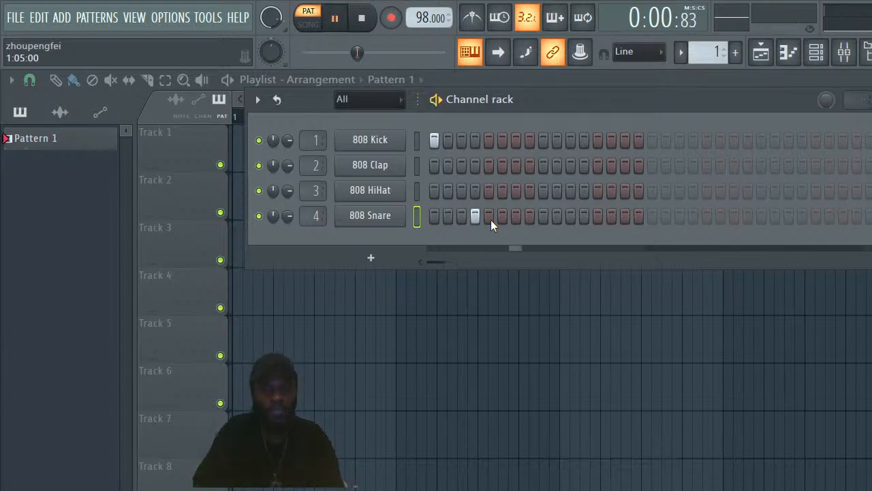
pyautogui.press('space')
pyautogui.press('space')
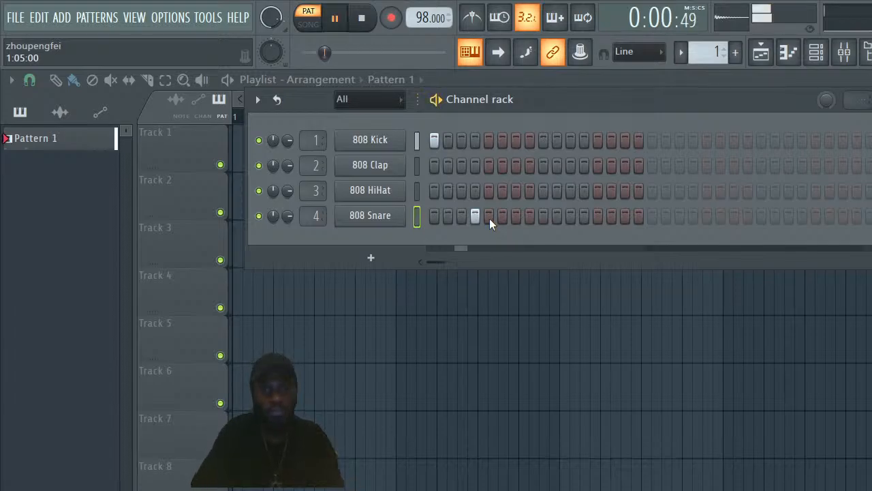
pyautogui.press('space')
# Try an 808 Kick hit on step 9 and play the pattern
pyautogui.click(546, 140)
pyautogui.press('space')
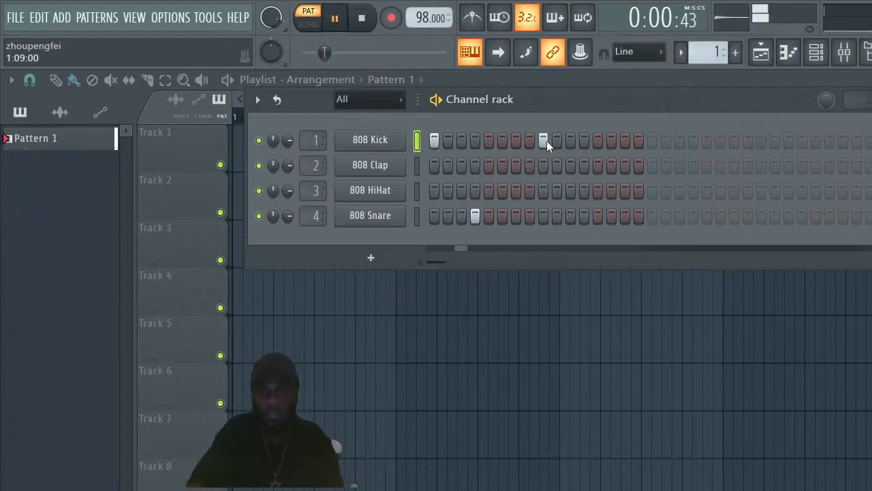
pyautogui.press('space')
pyautogui.press('space')
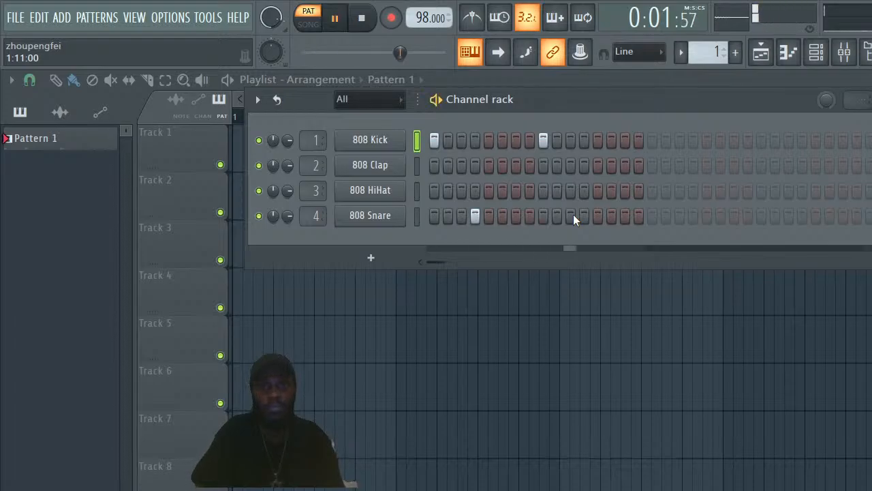
pyautogui.press('space')
# Try 808 Snare hits on steps 13 and 16, playing the pattern after each
pyautogui.click(597, 216)
pyautogui.press('space')
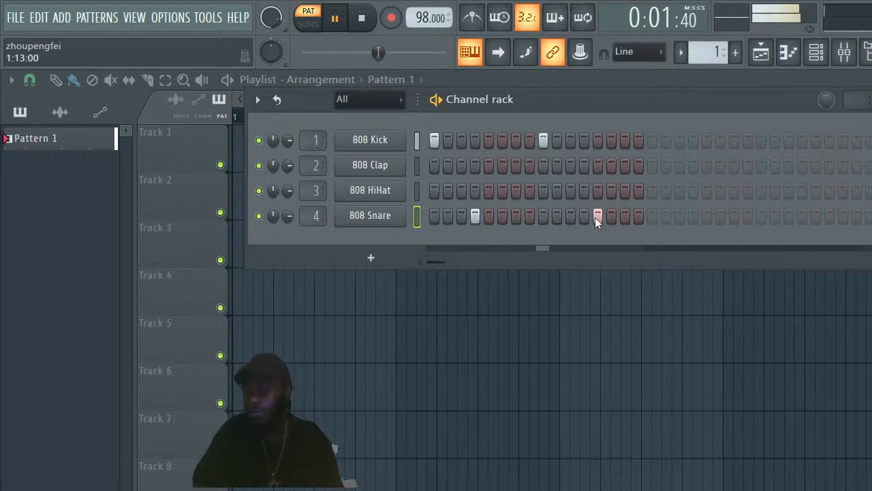
pyautogui.press('space')
pyautogui.press('space')
pyautogui.click(640, 215)
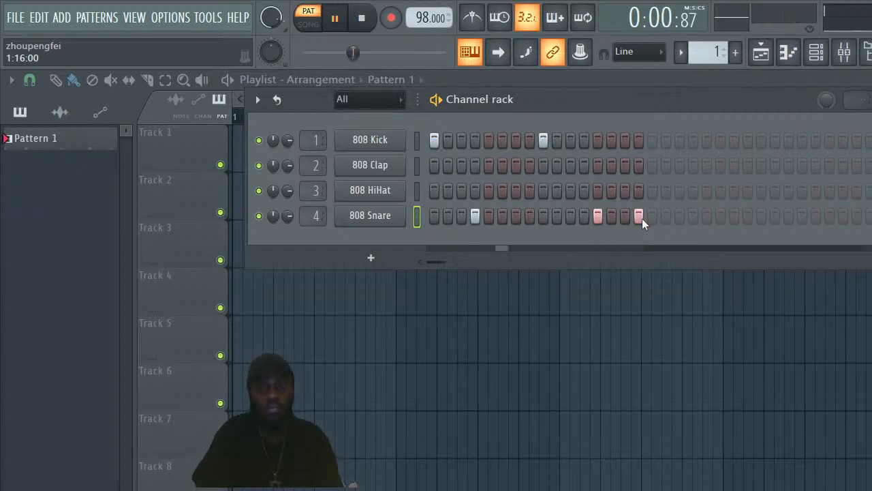
pyautogui.press('space')
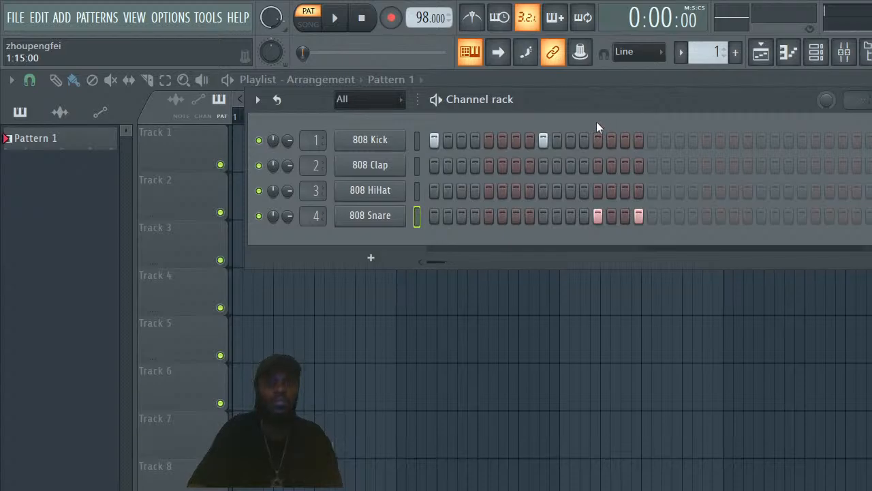
# Clear the 808 Kick hit on step 9 and the 808 Snare hits on steps 4, 13 and 16
pyautogui.click(543, 140)
pyautogui.click(597, 215)
pyautogui.click(638, 216)
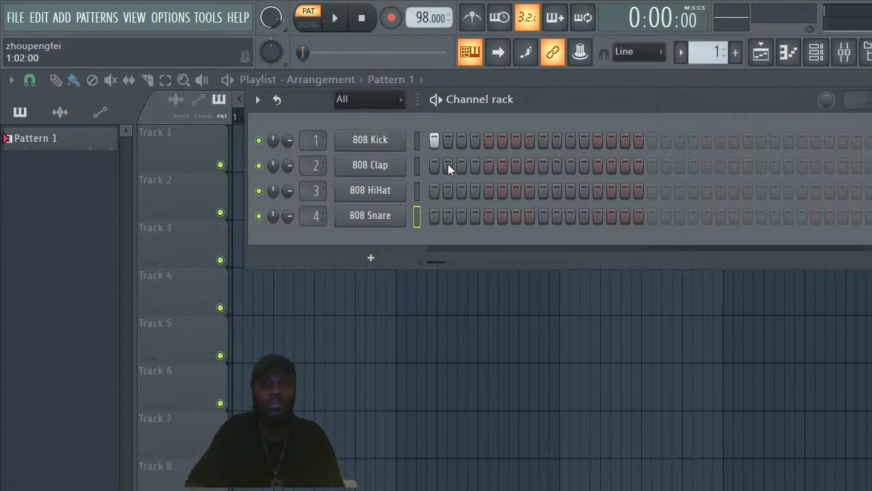
# Add an 808 Kick hit on step 4 and play the pattern
pyautogui.click(476, 139)
pyautogui.press('space')
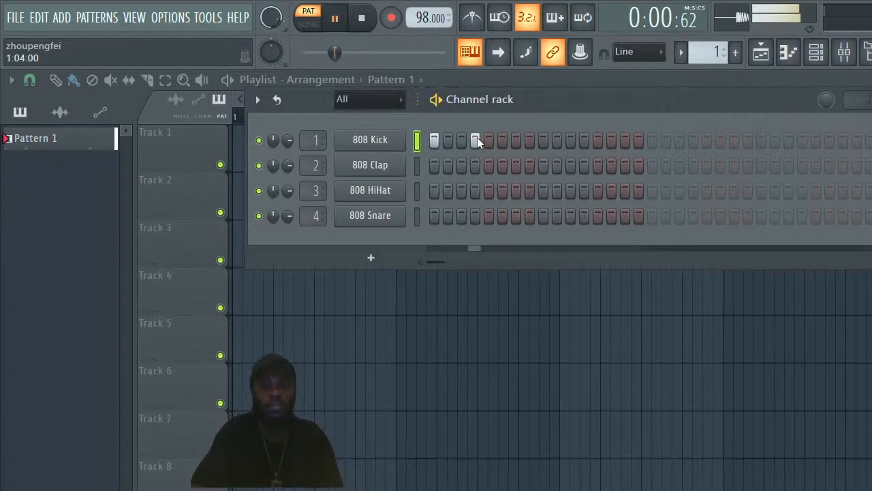
pyautogui.press('space')
# Add an 808 Snare hit on step 7 and play the pattern
pyautogui.click(515, 215)
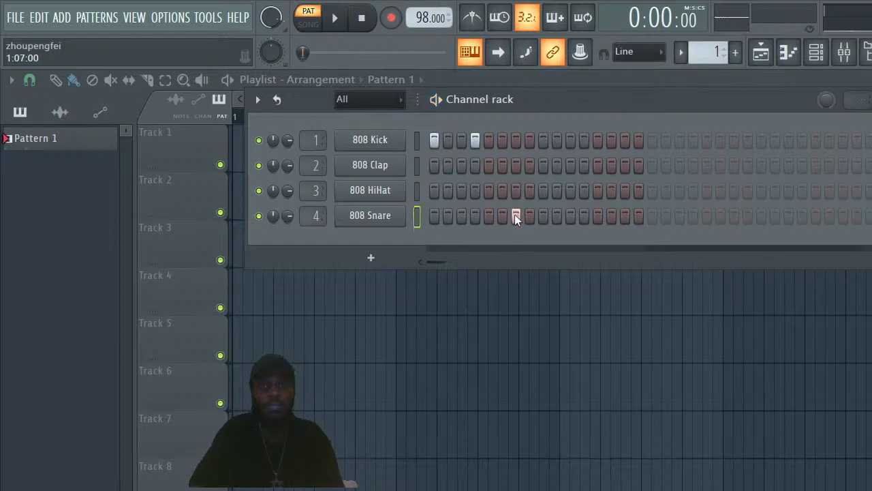
pyautogui.press('space')
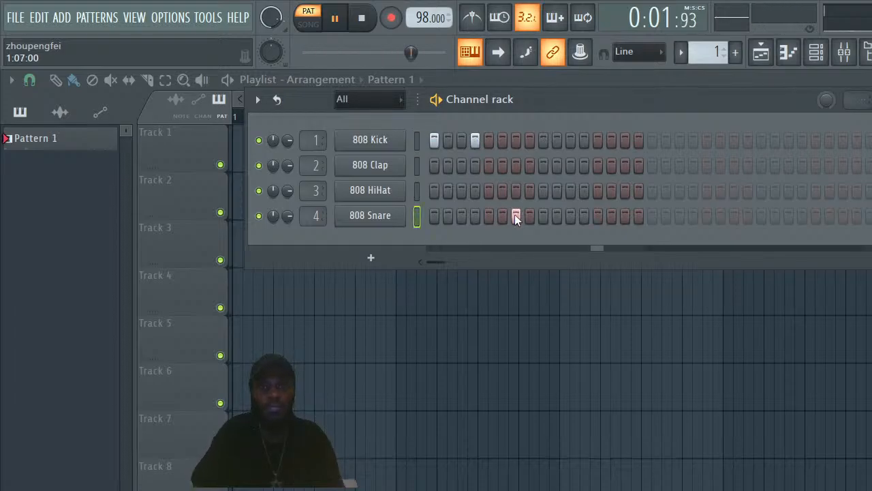
pyautogui.press('space')
pyautogui.press('space')
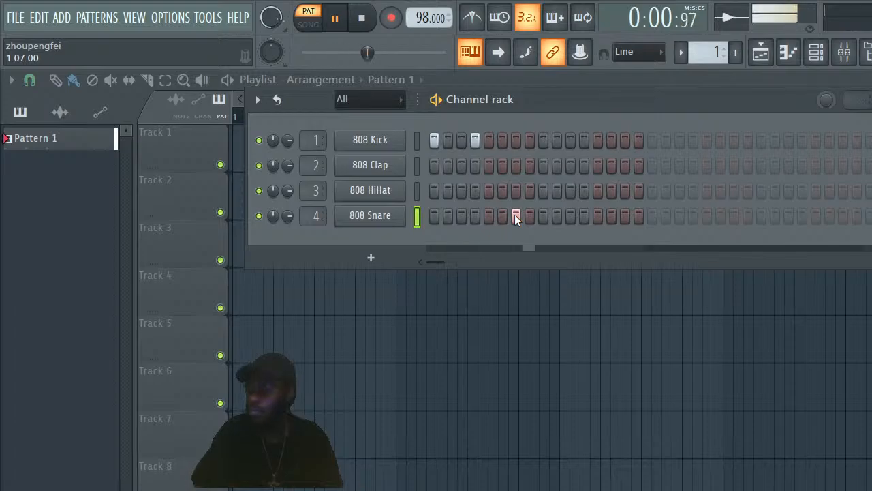
pyautogui.press('space')
# Add an 808 Kick hit on step 11, play the pattern, and add an 808 Snare hit on step 13
pyautogui.click(571, 140)
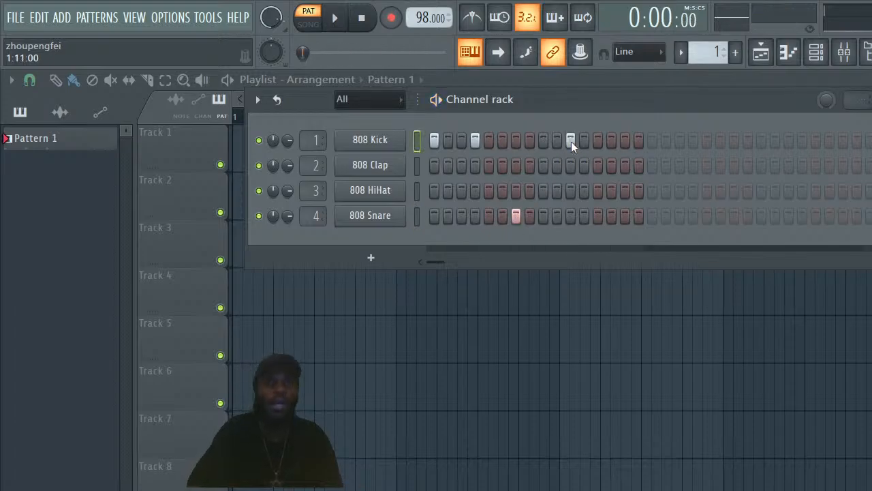
pyautogui.press('space')
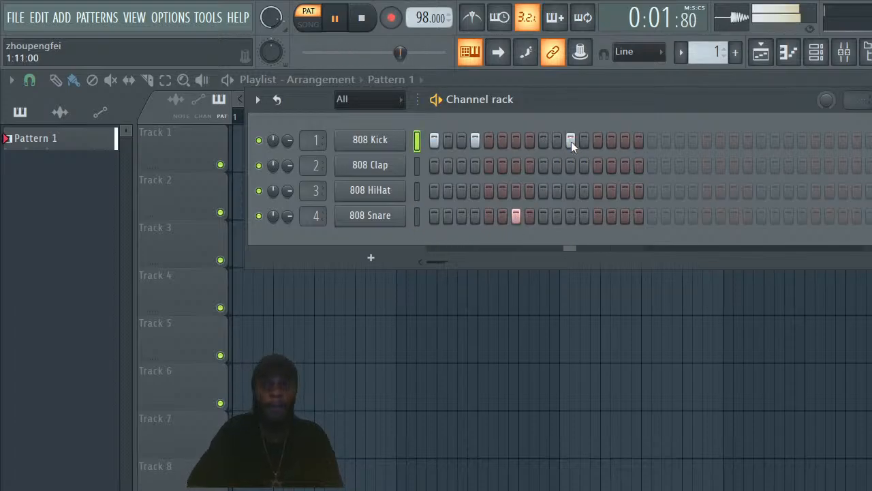
pyautogui.press('space')
pyautogui.click(597, 216)
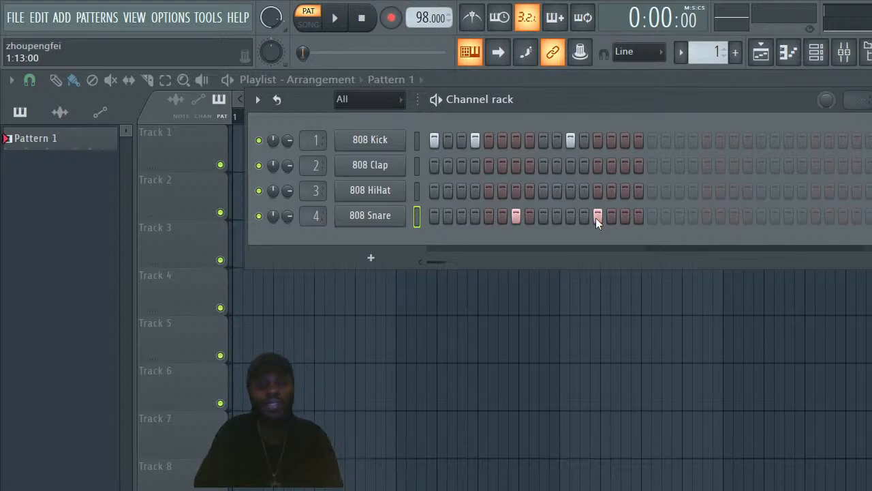
# Replace the 808 Kick hit on step 4 with an 808 Snare hit, playing the pattern before and after
pyautogui.press('space')
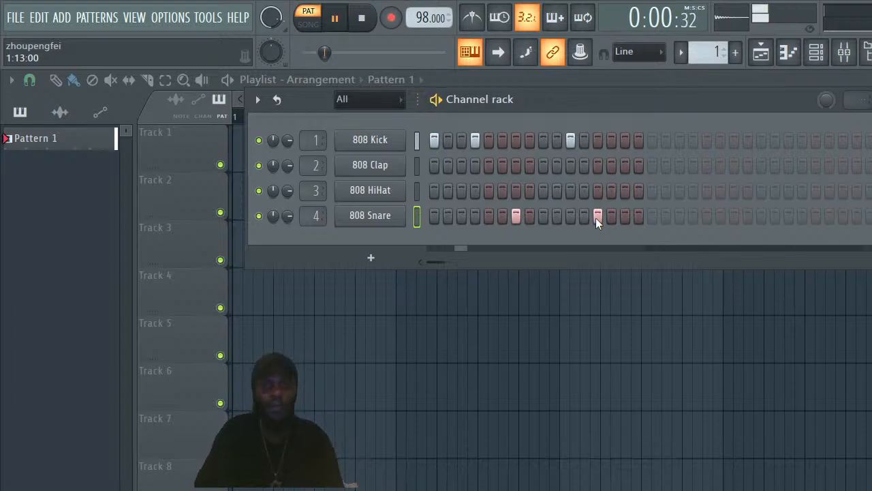
pyautogui.press('space')
pyautogui.click(477, 141)
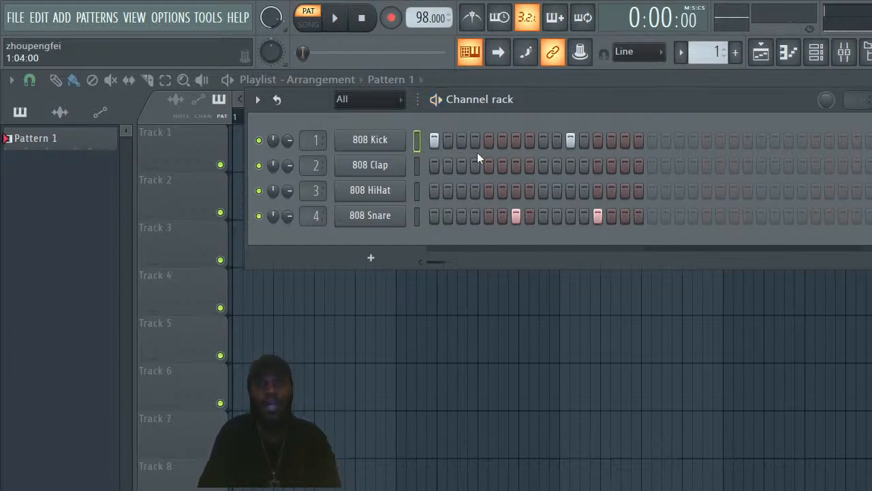
pyautogui.click(478, 217)
pyautogui.press('space')
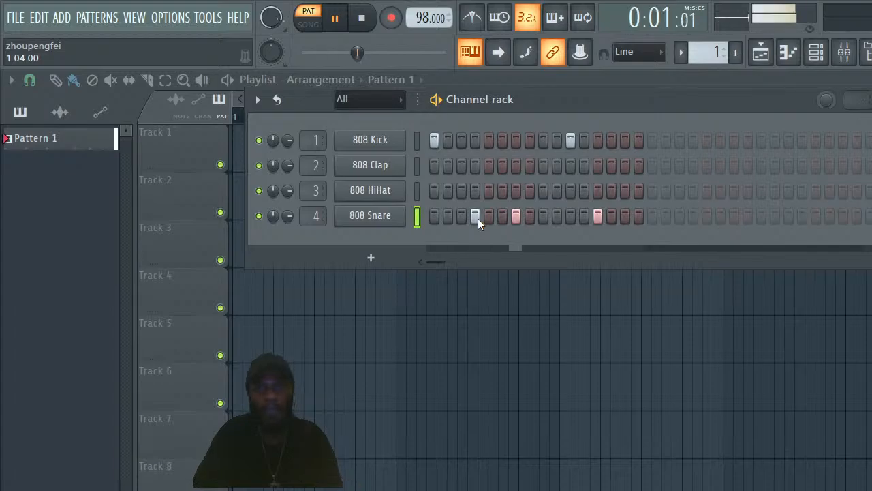
pyautogui.press('space')
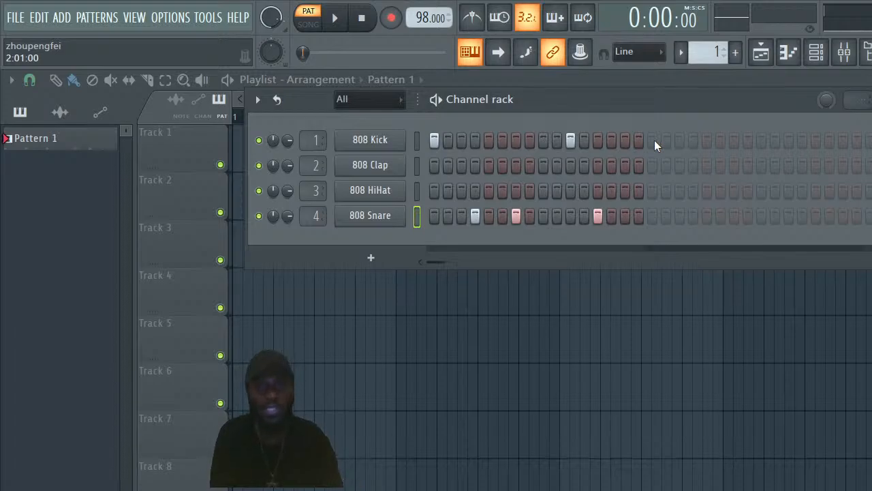
# Play the pattern, try an 808 Kick hit on step 17 and an 808 Snare hit on step 20, and play it again
pyautogui.press('space')
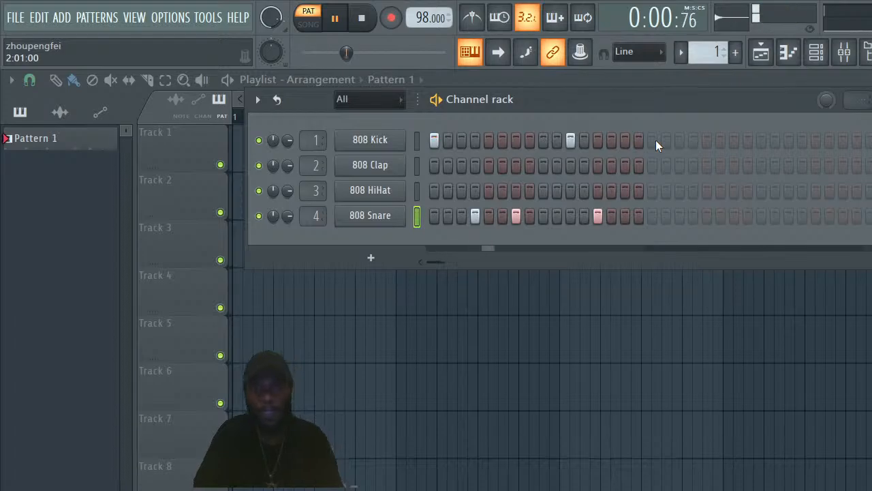
pyautogui.press('space')
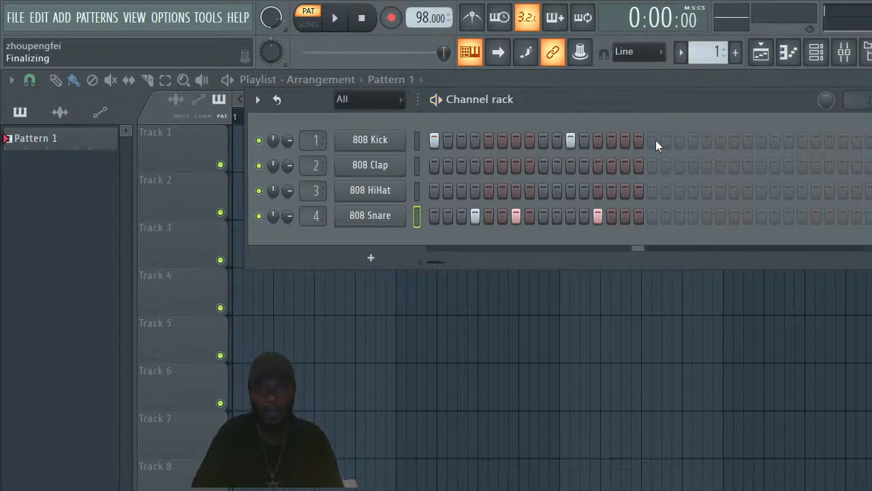
pyautogui.click(653, 139)
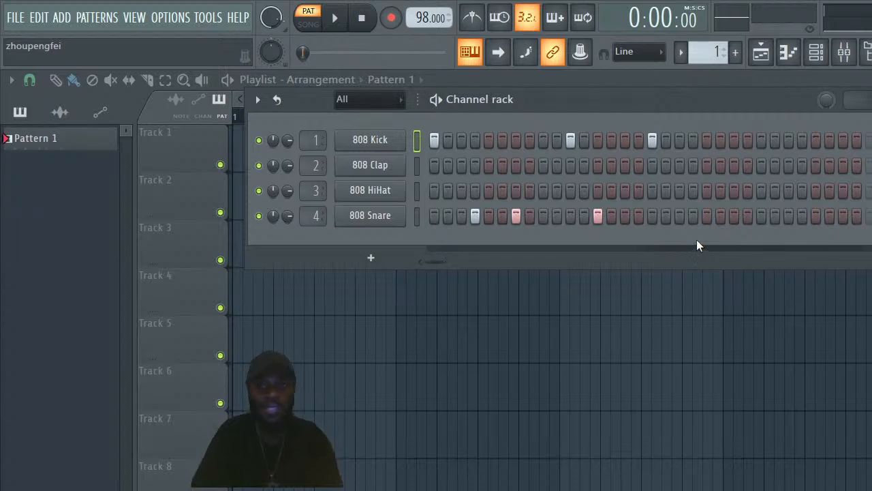
pyautogui.click(692, 215)
pyautogui.press('space')
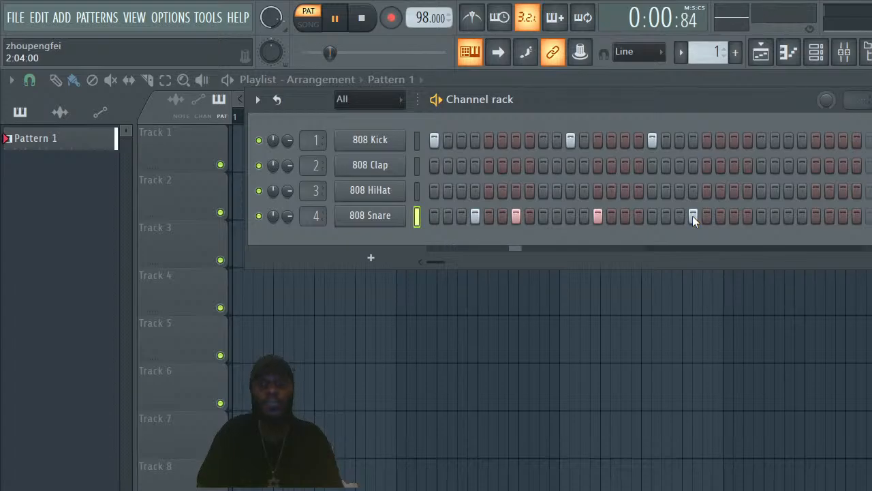
pyautogui.press('space')
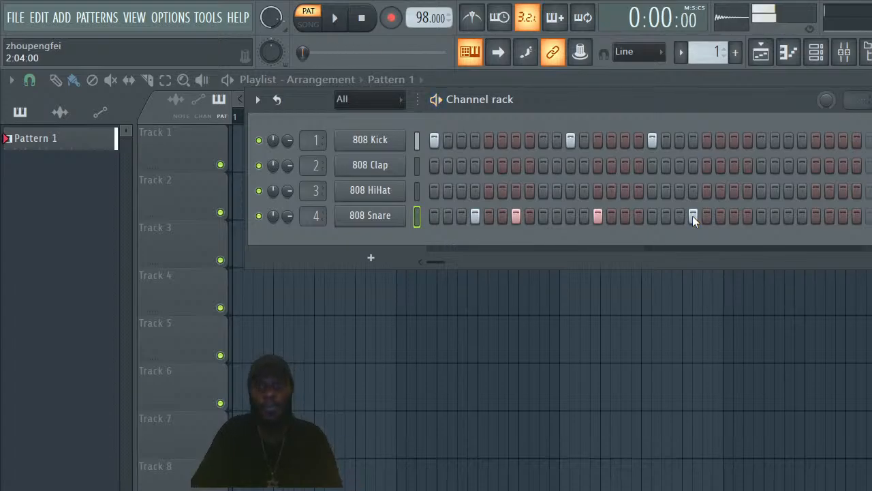
# Try an extra 808 Kick hit on step 18 without the 808 Snare hit on step 20, and play the pattern
pyautogui.click(666, 141)
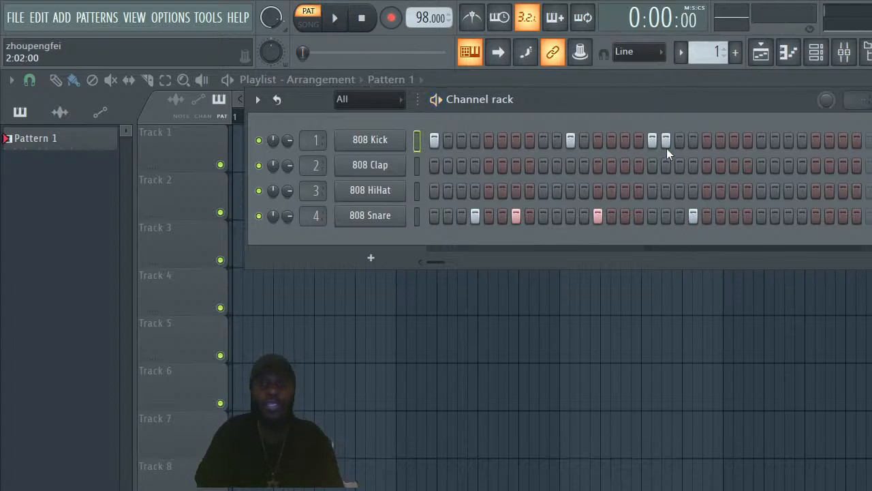
pyautogui.click(693, 213)
pyautogui.press('space')
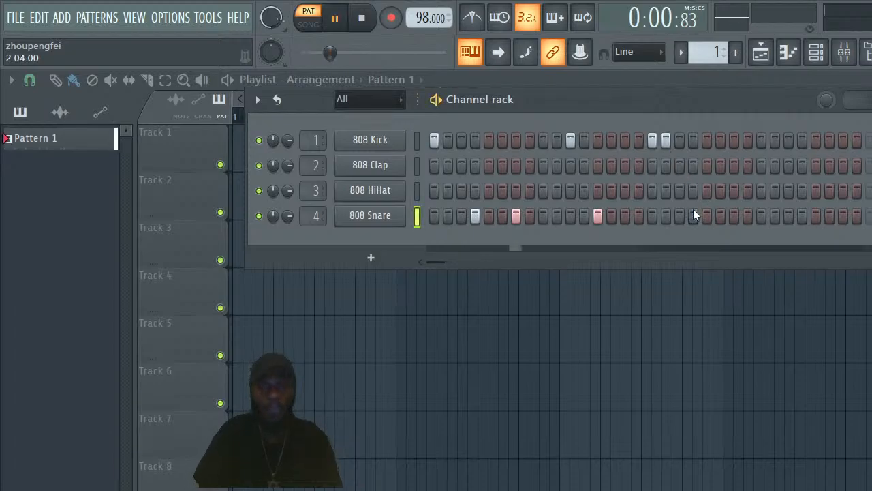
pyautogui.press('space')
# Place 808 Kick hits on steps 16 and 17, clear the one on step 18, and play the pattern
pyautogui.click(639, 143)
pyautogui.rightClick(650, 143)
pyautogui.rightClick(668, 142)
pyautogui.click(653, 141)
pyautogui.press('space')
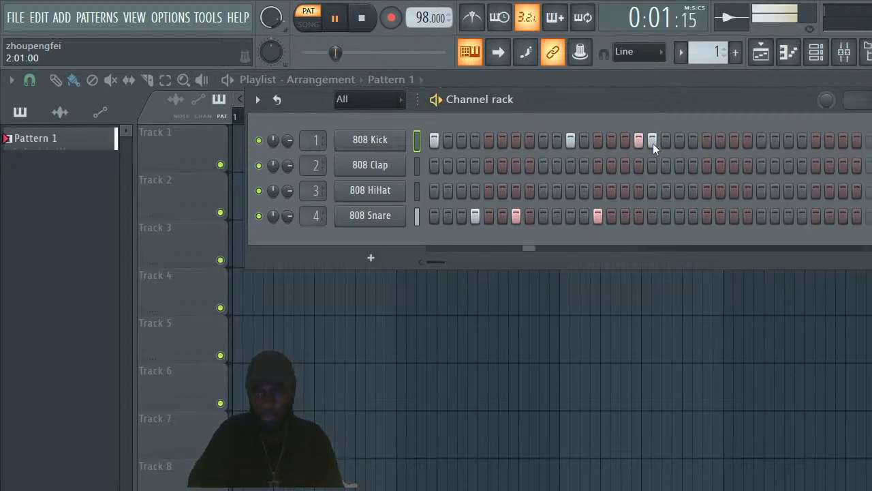
pyautogui.press('space')
# Add an 808 Snare hit on step 20 and play the pattern
pyautogui.click(697, 215)
pyautogui.press('space')
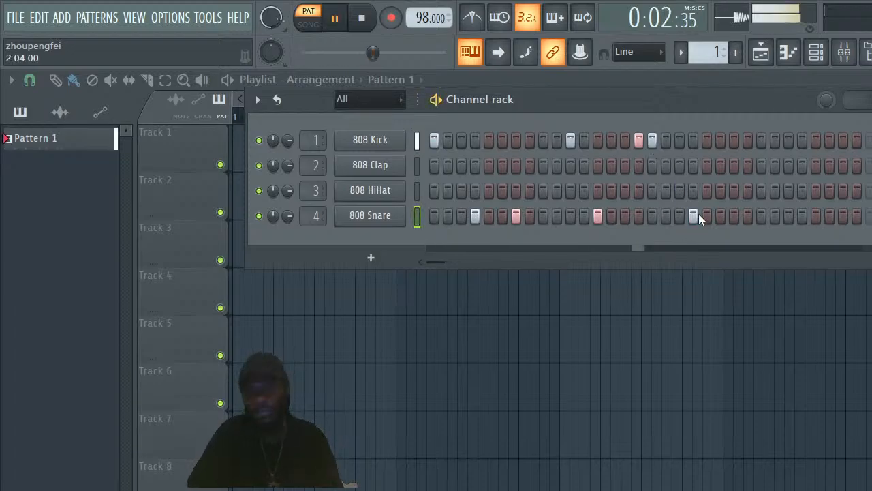
pyautogui.press('space')
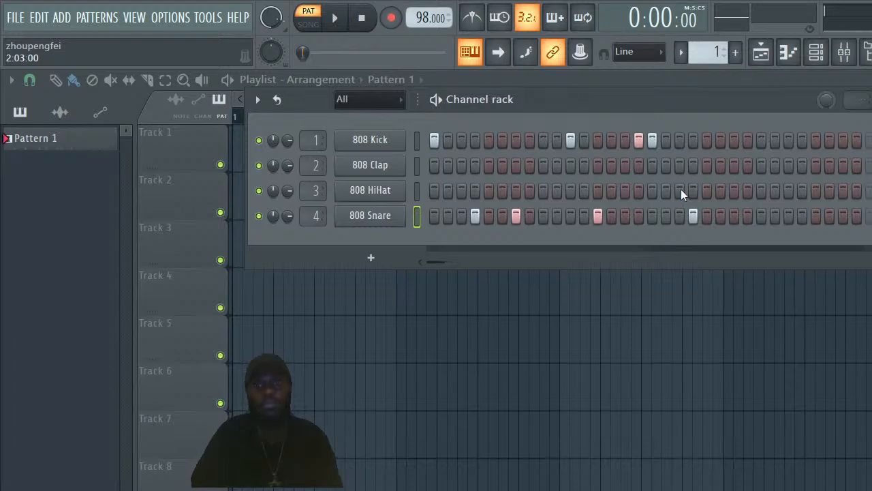
# Try an 808 Kick hit on step 23, play the pattern, and remove the hit
pyautogui.click(731, 140)
pyautogui.press('space')
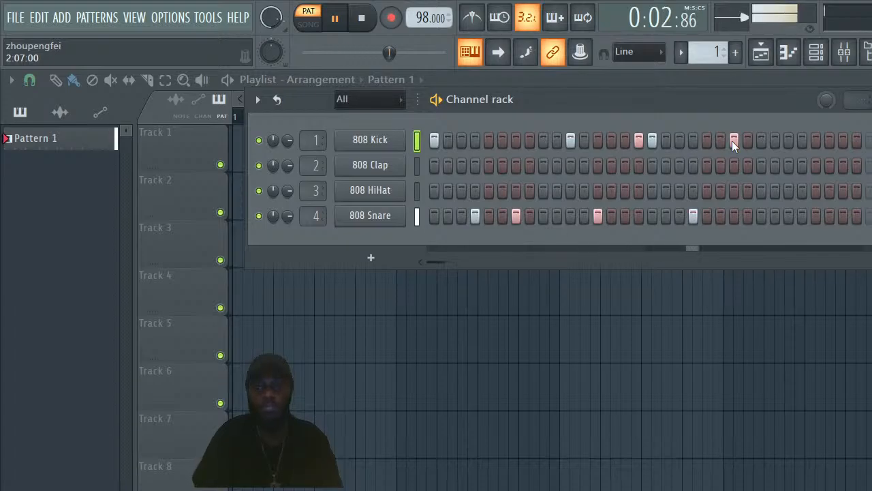
pyautogui.press('space')
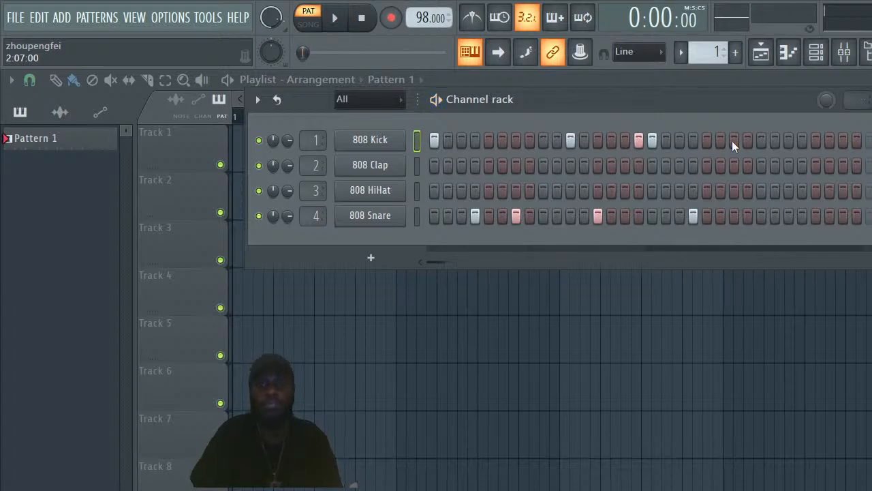
# Add an 808 Snare hit on step 23 and play the pattern
pyautogui.click(736, 215)
pyautogui.press('space')
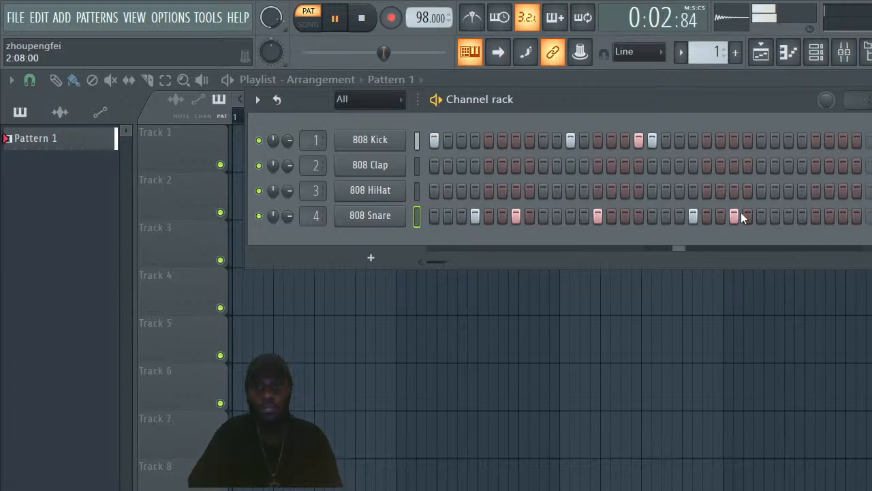
pyautogui.press('space')
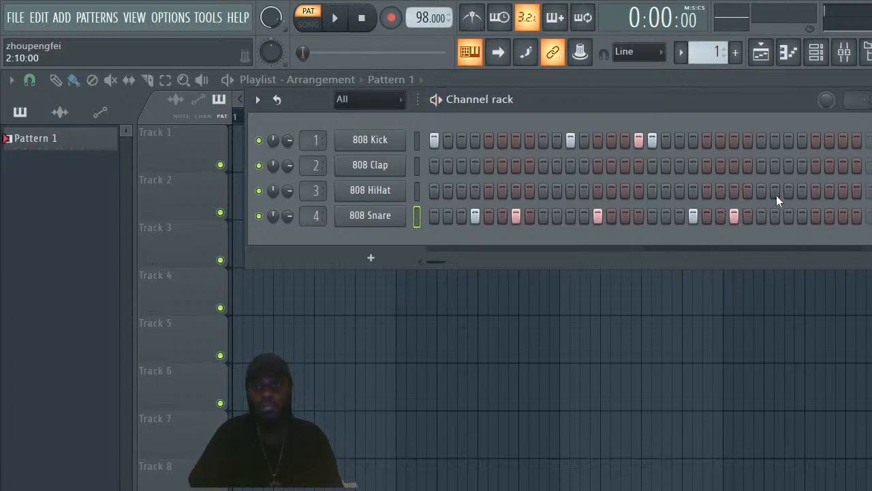
# Add an 808 Kick hit on step 27 instead of 28, start playback, and add an 808 Snare hit on step 29
pyautogui.click(802, 140)
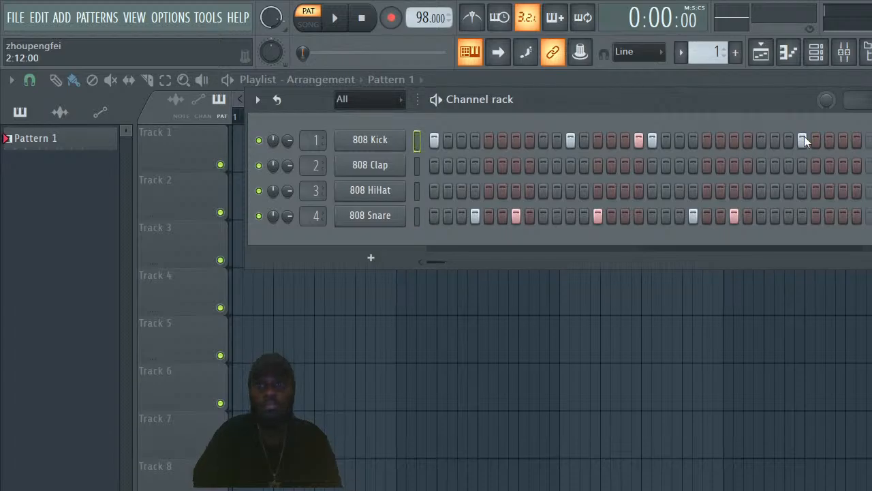
pyautogui.click(787, 140)
pyautogui.press('space')
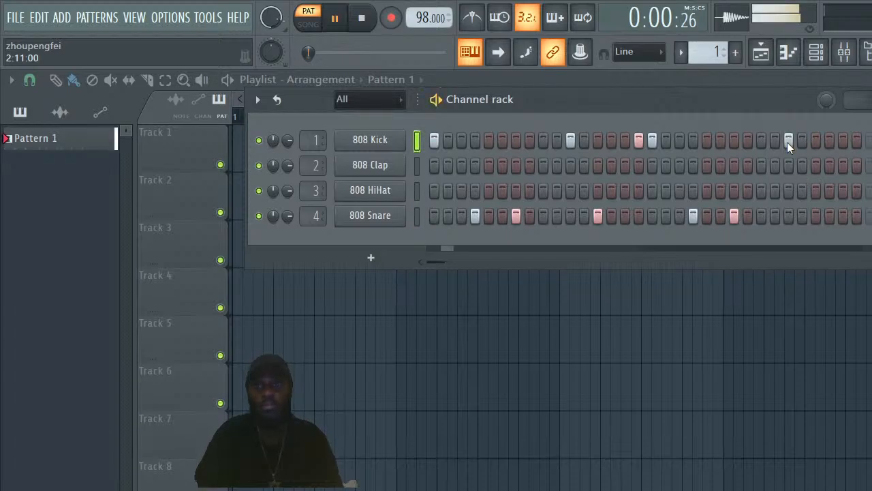
pyautogui.click(816, 216)
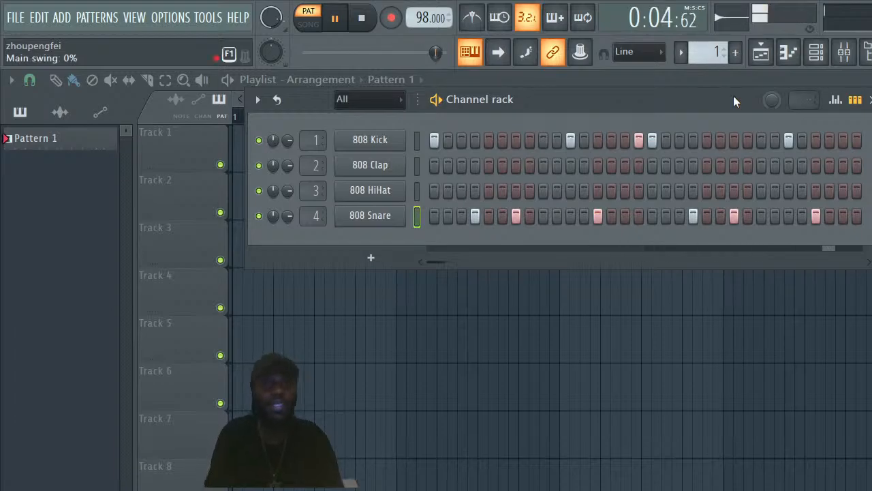
# Show the sample browser beside the repositioned Channel rack and bring the Producers Choice pack folders into view
pyautogui.click(57, 113)
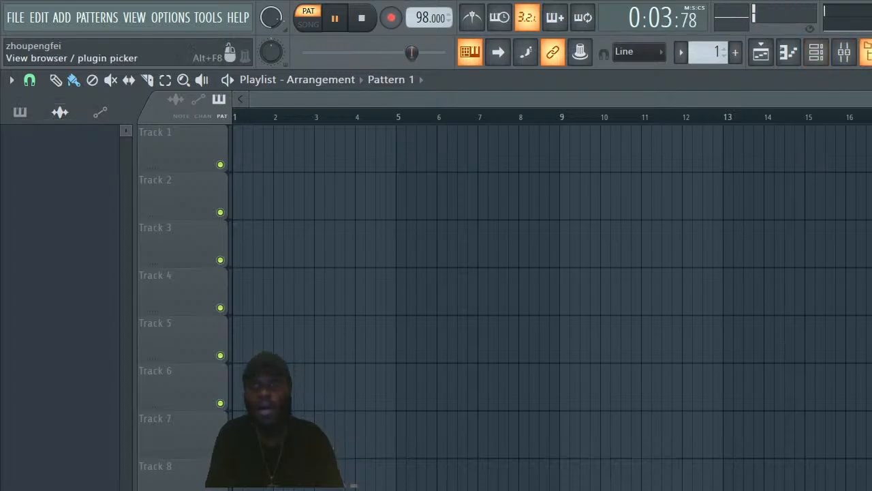
pyautogui.click(816, 53)
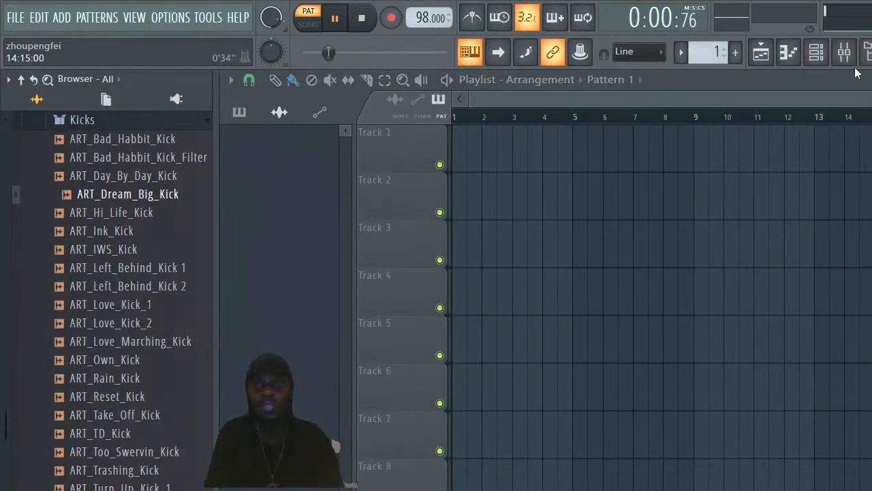
pyautogui.click(815, 52)
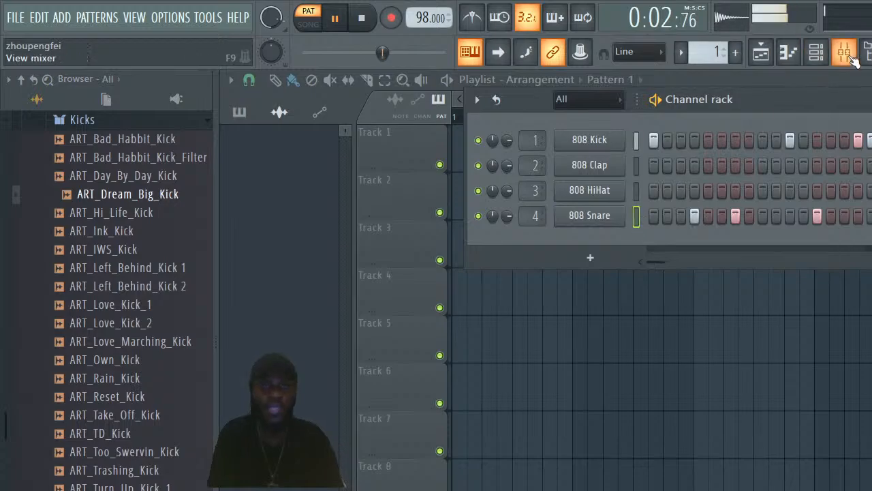
pyautogui.moveTo(849, 96); pyautogui.dragTo(684, 86)
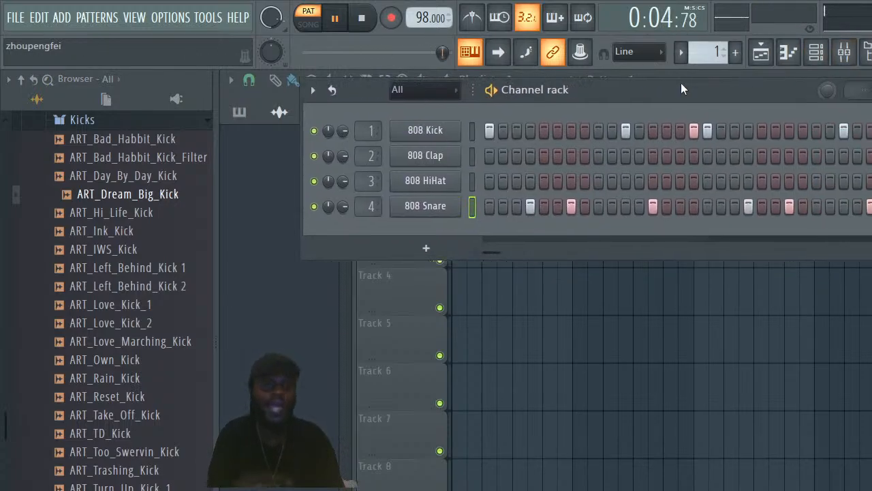
pyautogui.moveTo(2, 426); pyautogui.dragTo(1, 376)
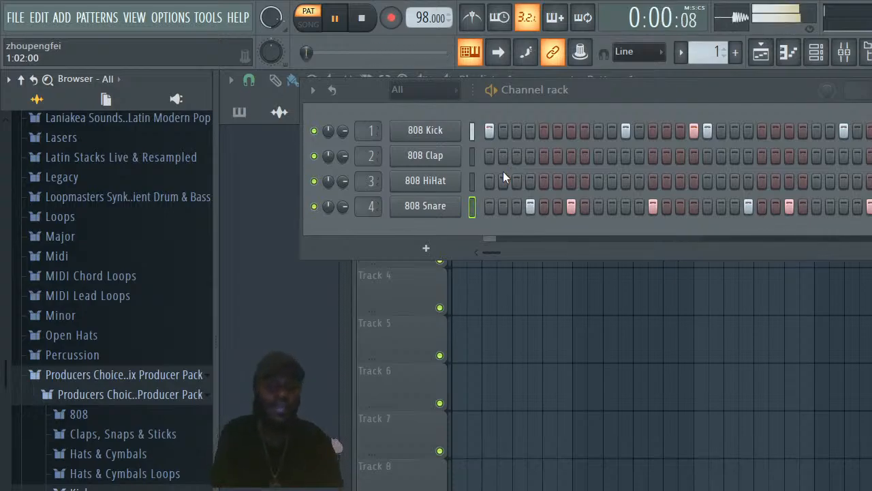
# Try an 808 Clap hit on step 3, play the pattern, and remove the hit
pyautogui.press('space')
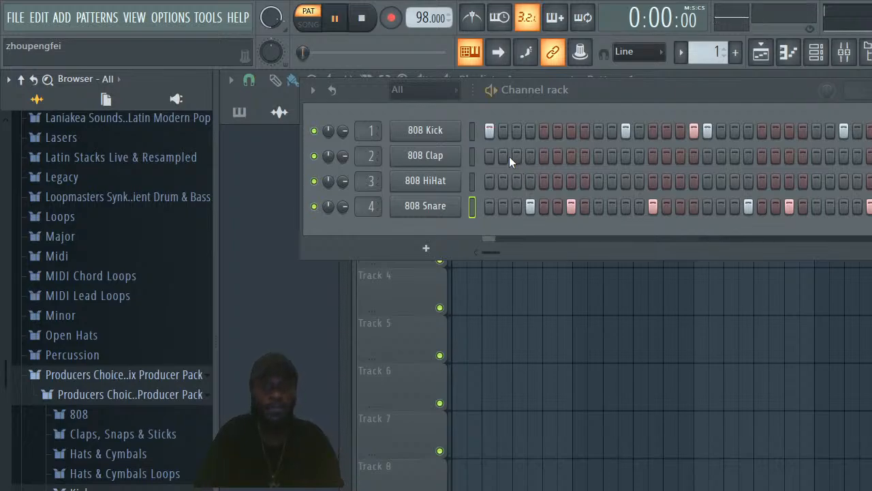
pyautogui.click(517, 156)
pyautogui.press('space')
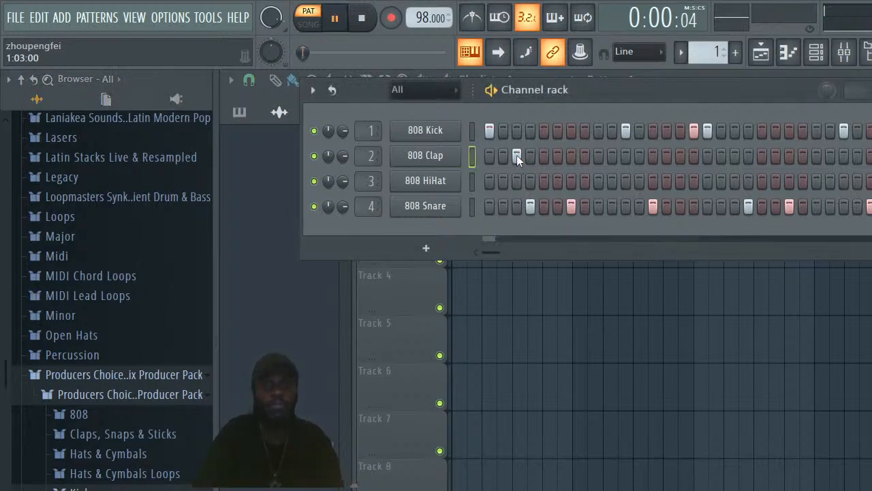
pyautogui.press('space')
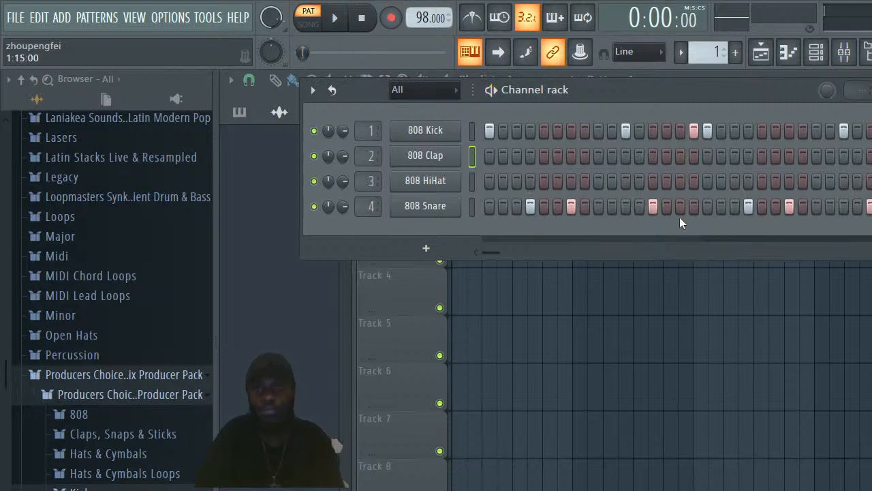
# Add an 808 Clap hit on step 6 and play the pattern
pyautogui.click(555, 157)
pyautogui.press('space')
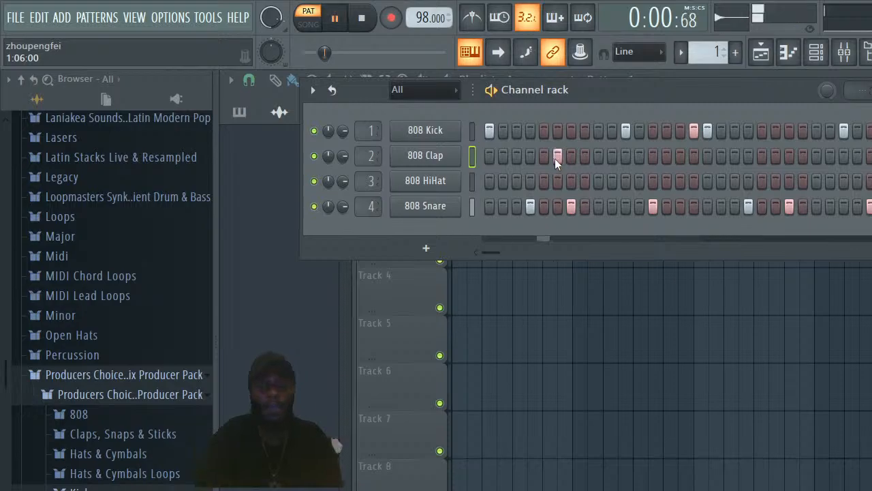
pyautogui.press('space')
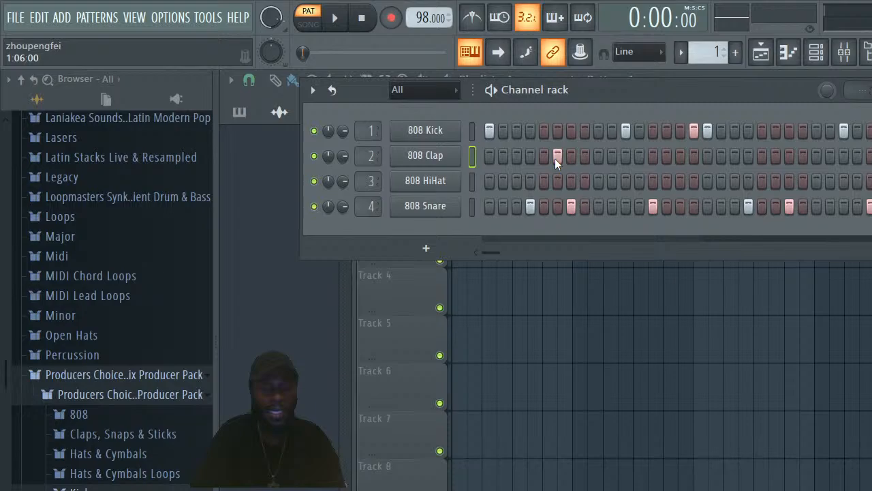
# Try an 808 Clap hit on step 14, play the pattern, and remove the hit
pyautogui.click(668, 154)
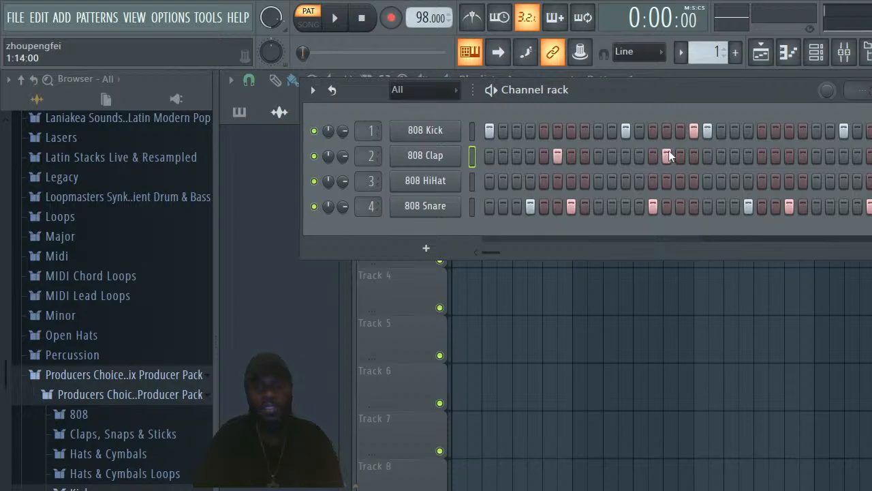
pyautogui.press('space')
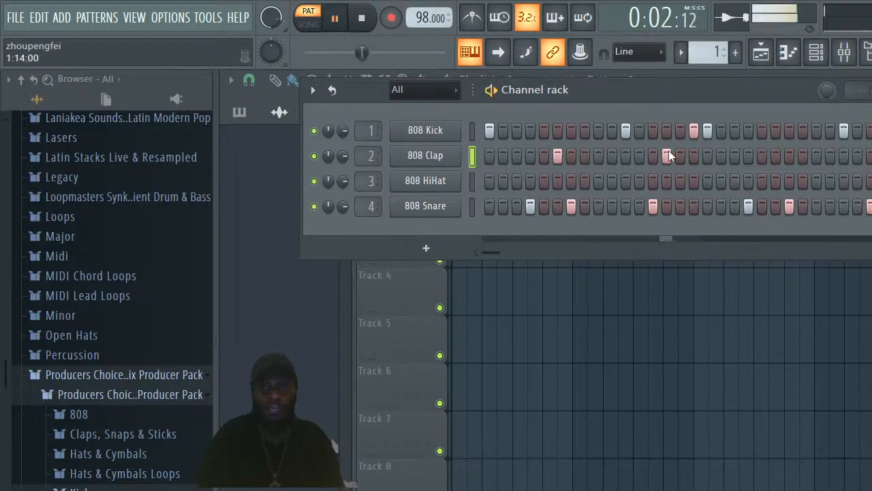
pyautogui.press('space')
pyautogui.click(668, 156)
# Add an 808 Clap hit on step 22 and play the pattern
pyautogui.click(777, 155)
pyautogui.press('space')
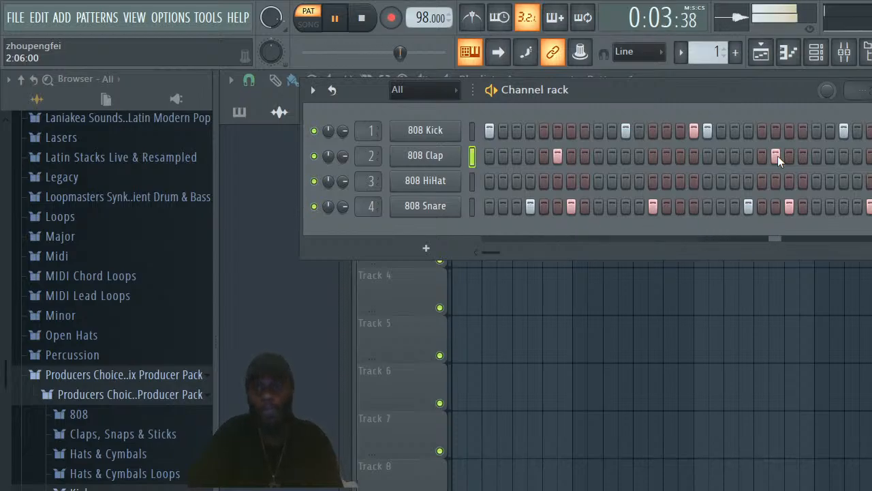
pyautogui.press('space')
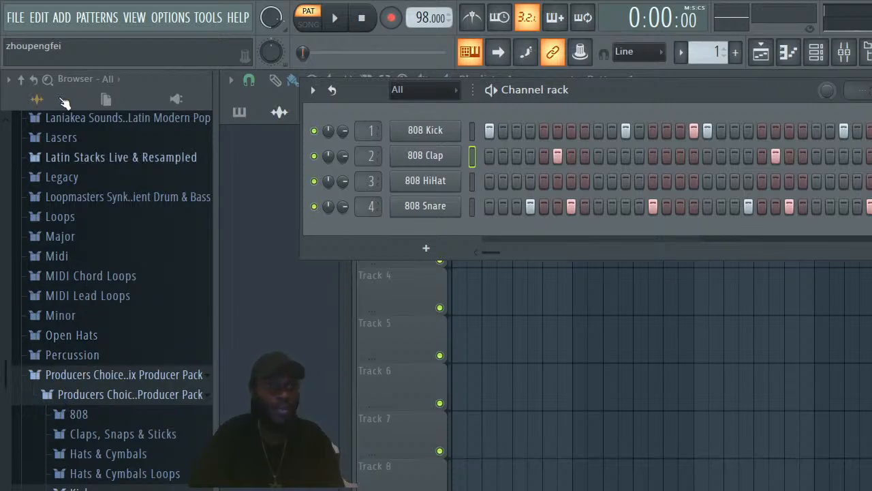
# Check the live stream's status in YouTube Studio in the browser and return to FL Studio
pyautogui.moveTo(9, 375); pyautogui.dragTo(2, 306)
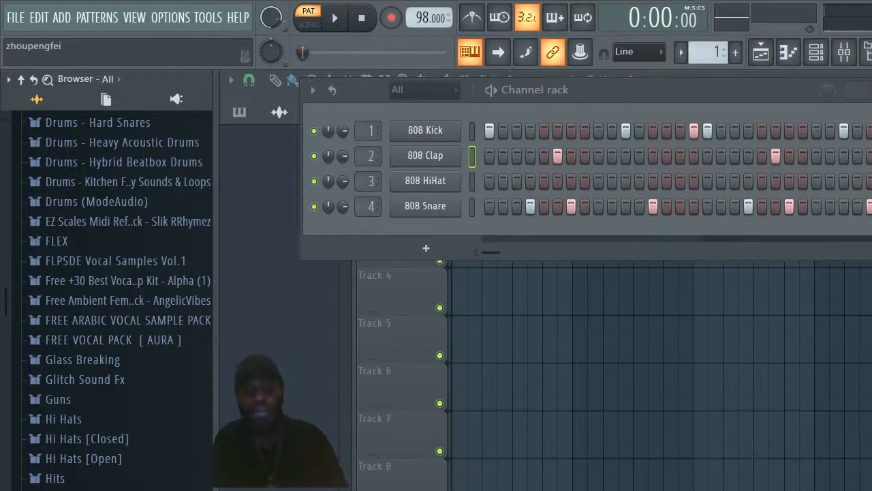
pyautogui.press('super')
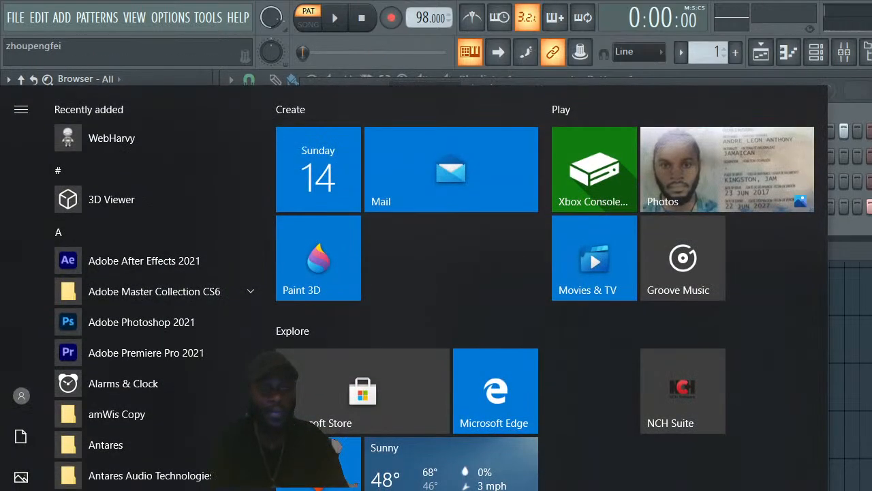
pyautogui.click(341, 489)
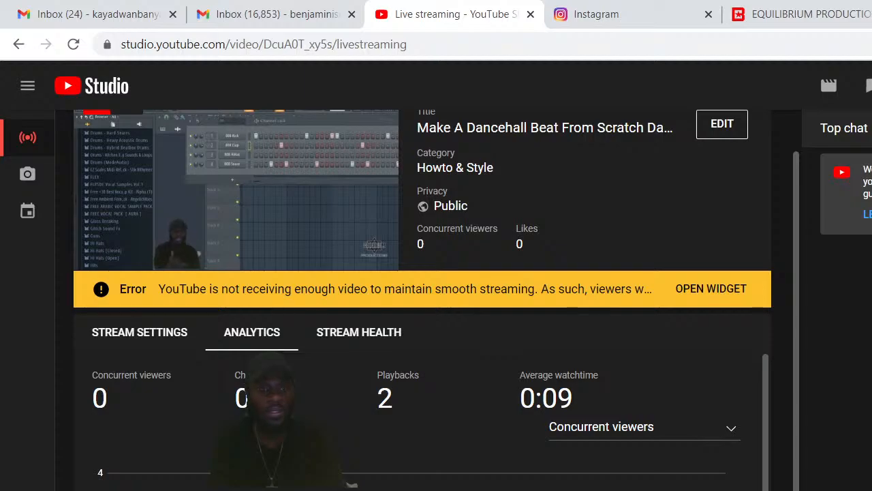
pyautogui.hotkey('alt', 'Tab')
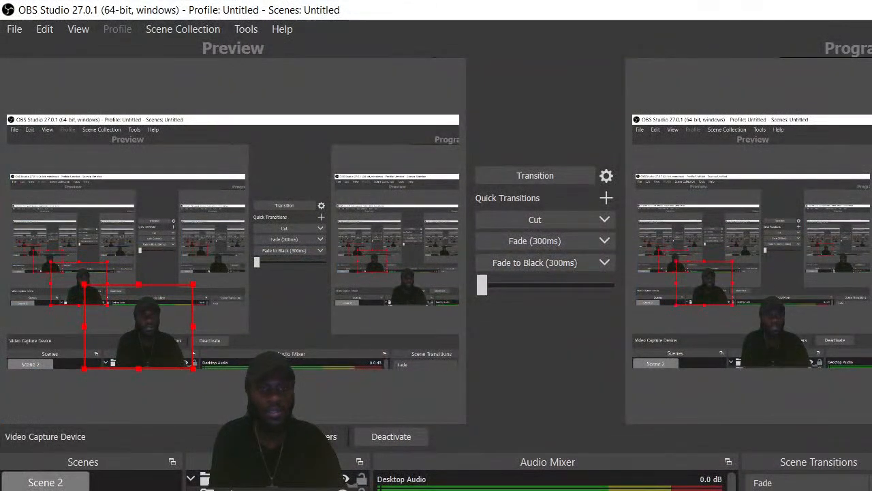
pyautogui.hotkey('alt', 'Tab')
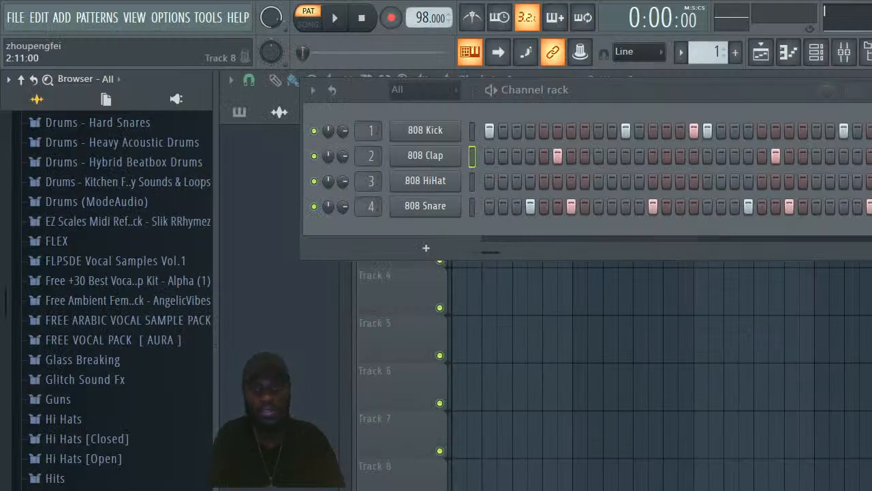
# Switch to the browser and open youtube.com in a new tab
pyautogui.press('super')
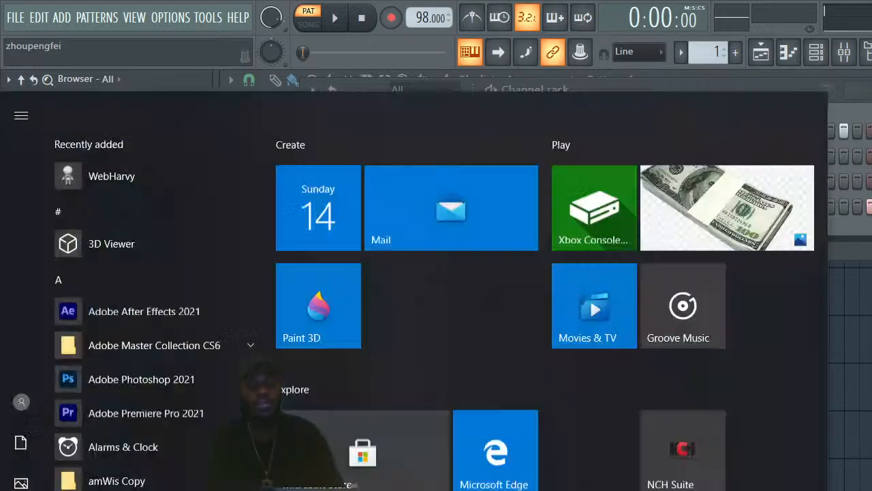
pyautogui.hotkey('alt', 'Tab')
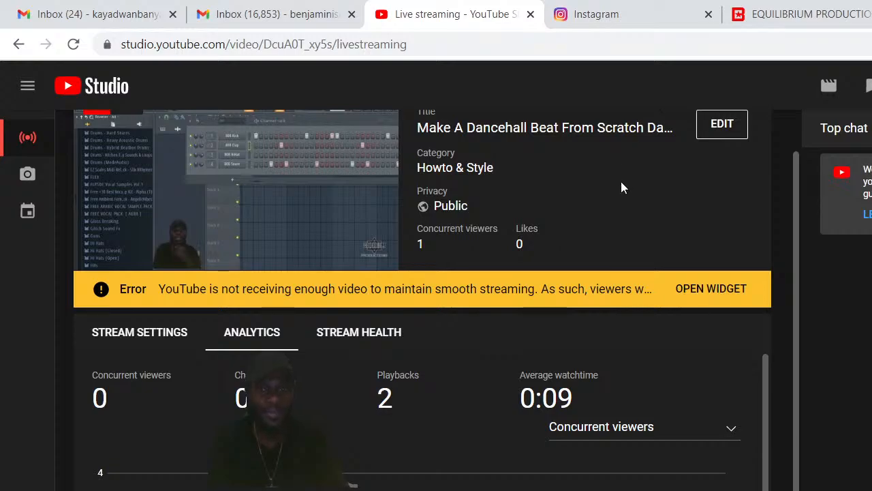
pyautogui.hotkey('ctrl', 't')
pyautogui.click(811, 40)
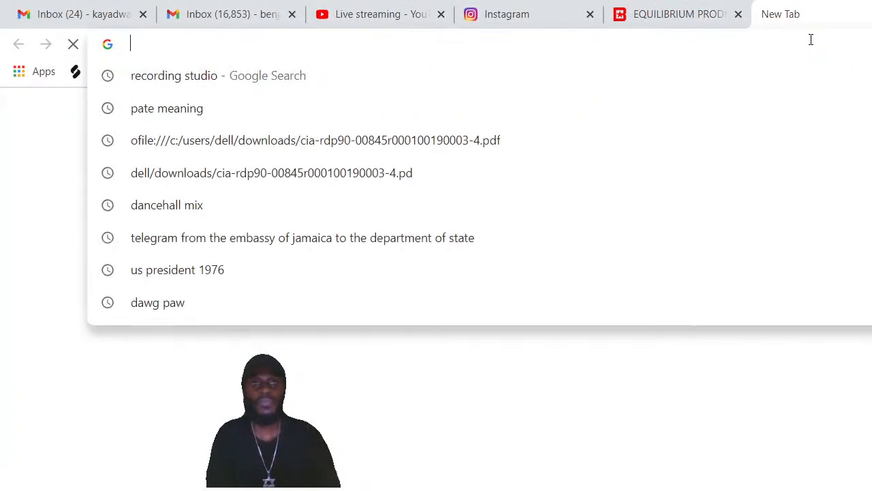
pyautogui.write('you')
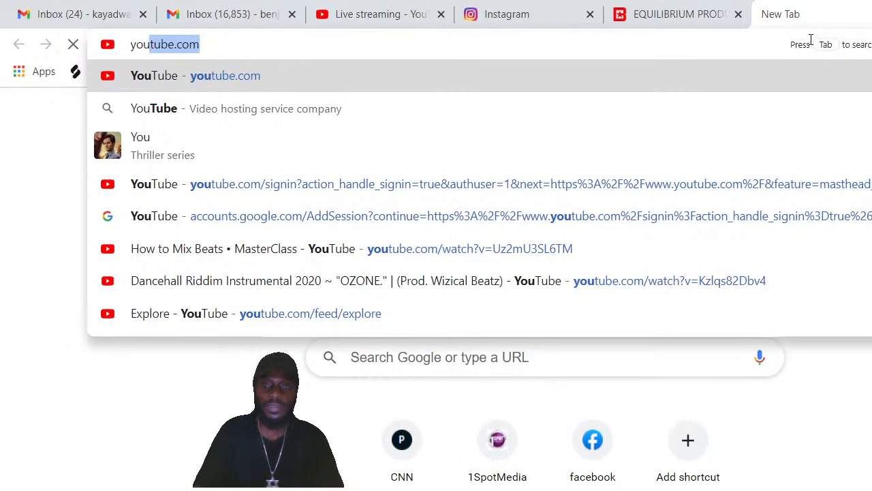
pyautogui.press('Return')
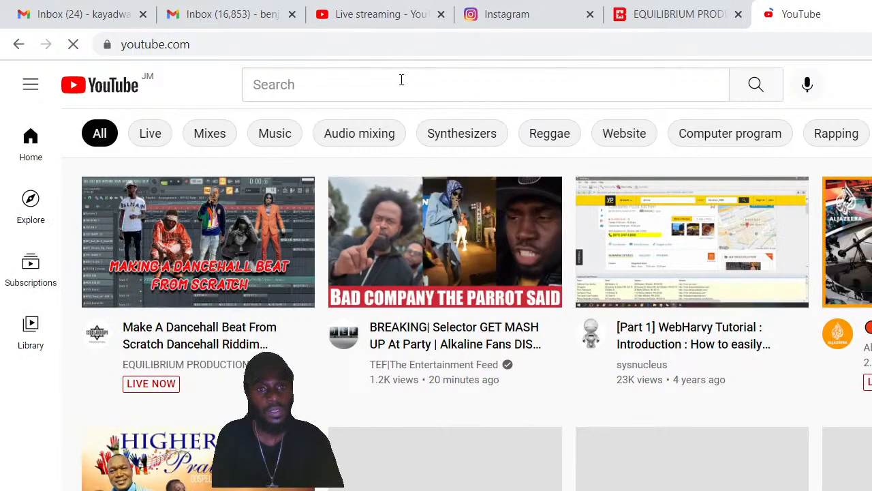
# Search YouTube for "dancehall instrumental"
pyautogui.click(402, 82)
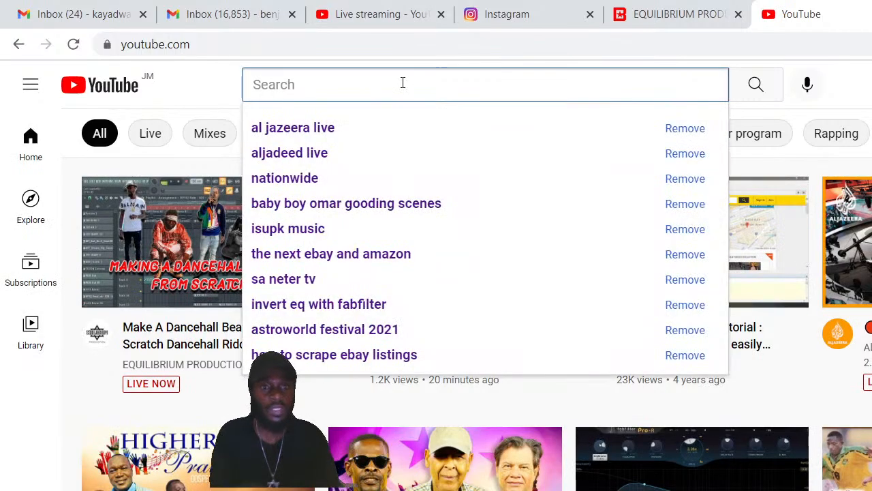
pyautogui.write('dan')
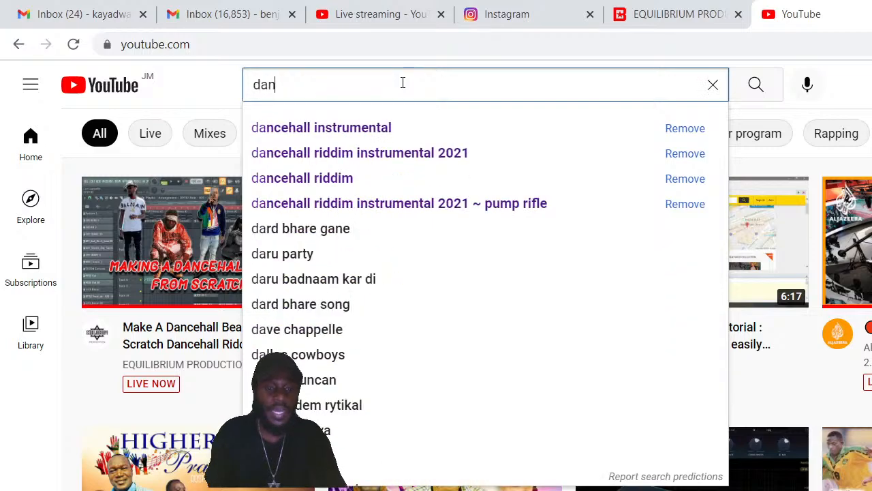
pyautogui.write('cehall')
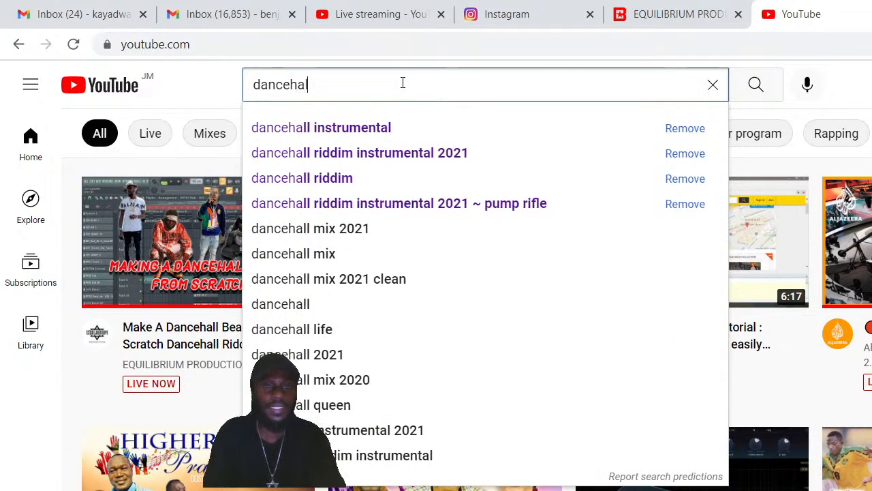
pyautogui.click(401, 131)
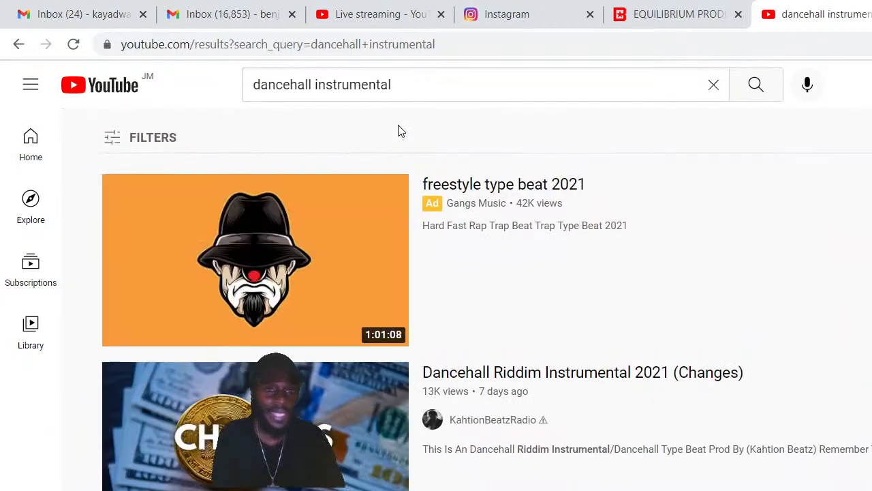
# Open the video "Dancehall Riddim Instrumental 2021 (Changes)" from the search results and dismiss the notifications list
pyautogui.scroll(-2, 798, 218)
pyautogui.scroll(-3, 634, 191)
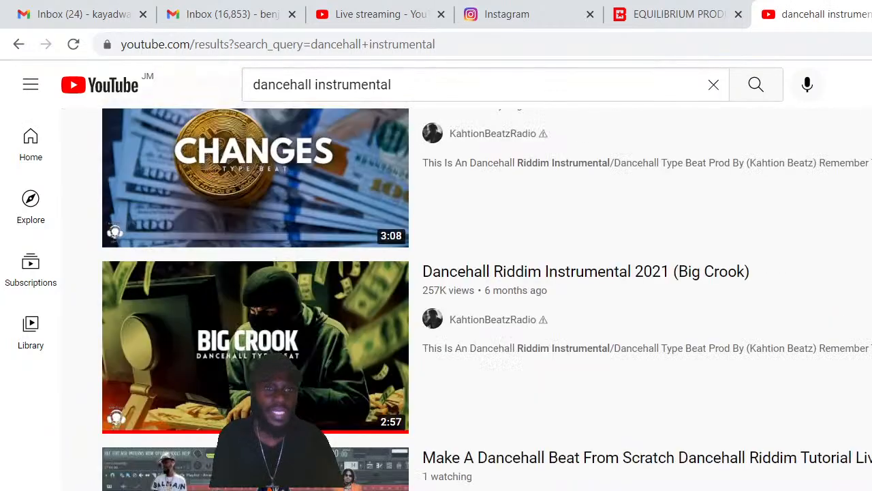
pyautogui.scroll(2, 634, 190)
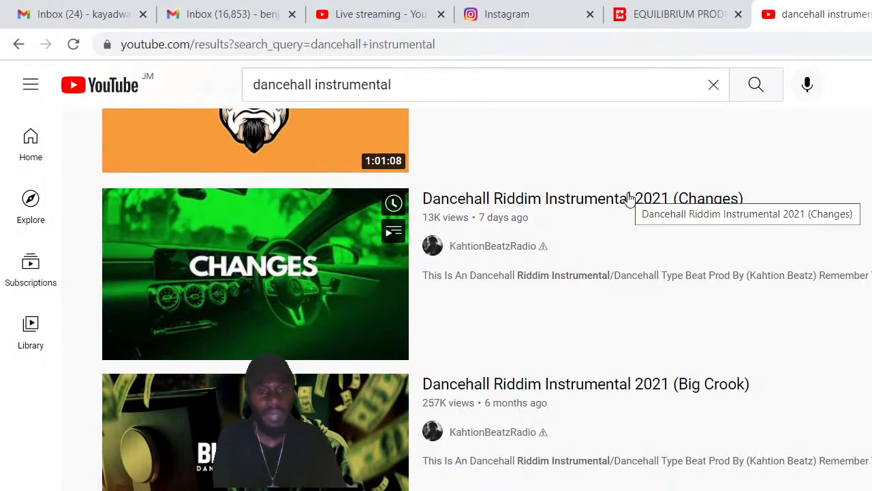
pyautogui.click(629, 198)
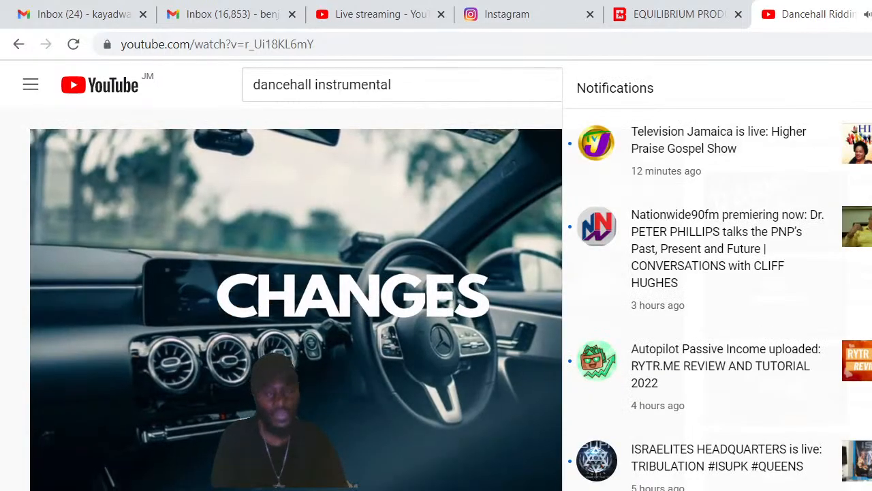
pyautogui.click(214, 90)
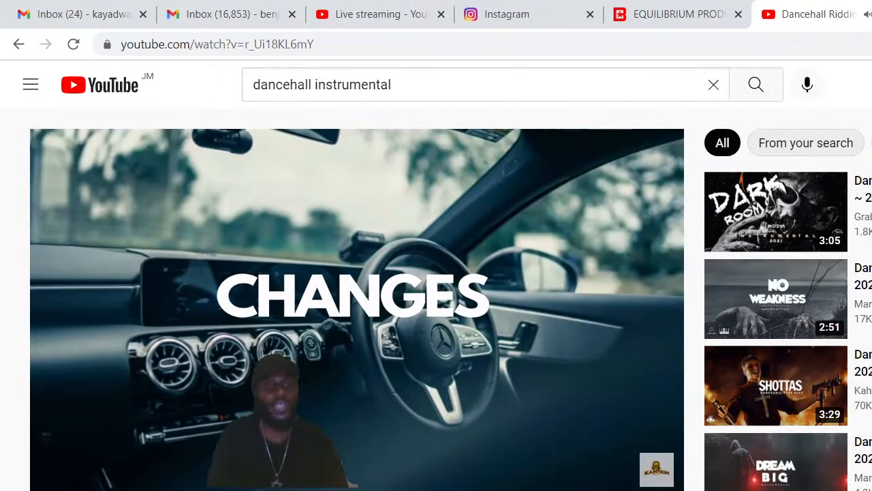
# Listen to more of the Changes instrumental as a rhythm reference, pausing and resuming playback
pyautogui.click(355, 342)
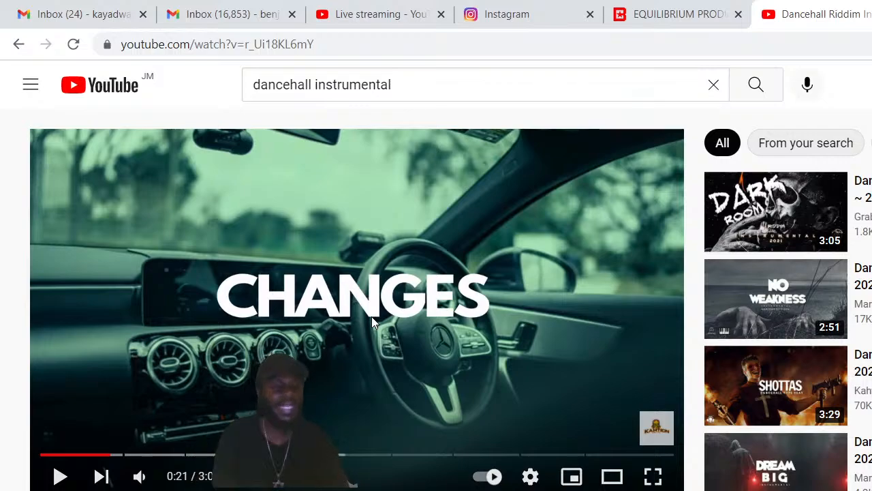
pyautogui.click(312, 289)
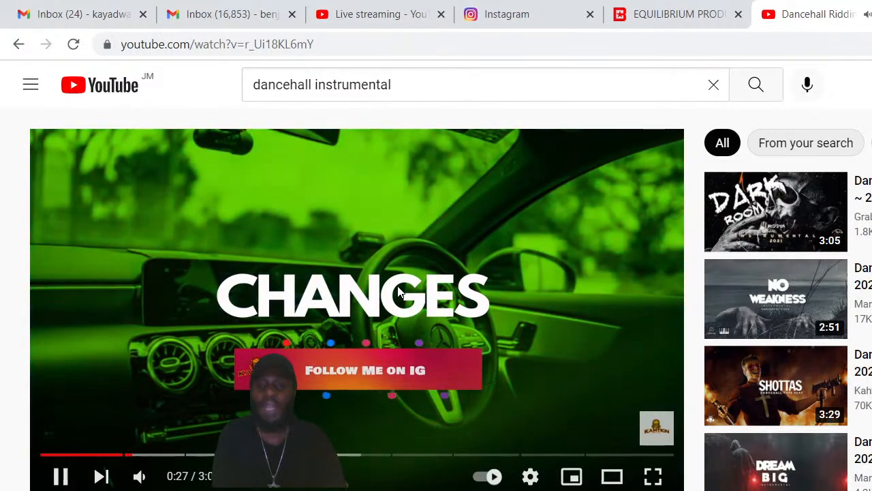
pyautogui.click(398, 286)
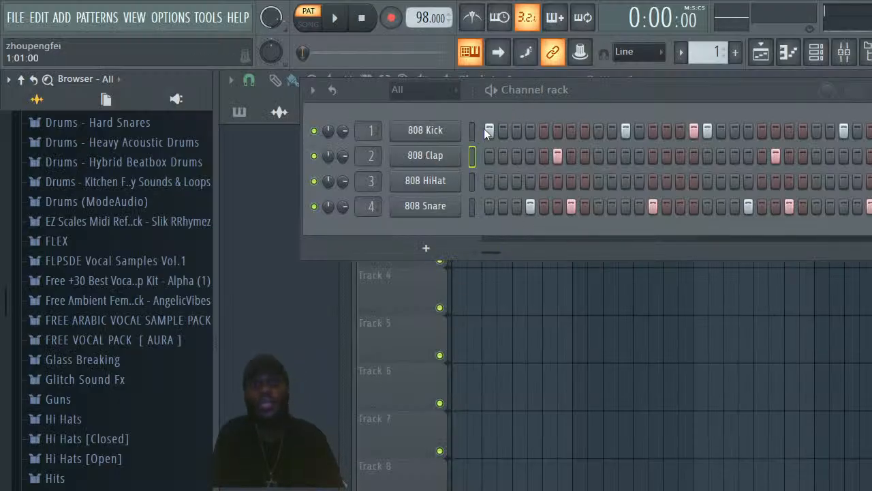
# Switch back to FL Studio and clear all kick, clap and snare hits from the pattern in the Channel rack
pyautogui.moveTo(489, 130); pyautogui.dragTo(751, 154)
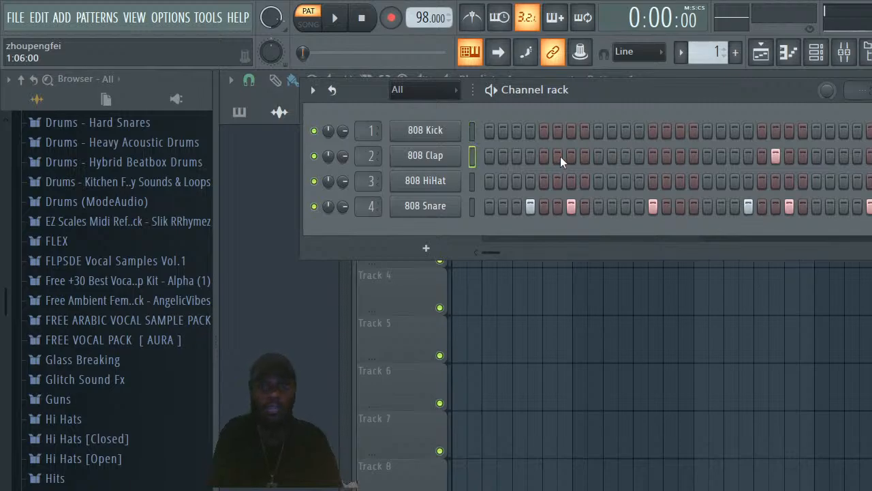
pyautogui.rightClick(774, 205)
pyautogui.rightClick(653, 206)
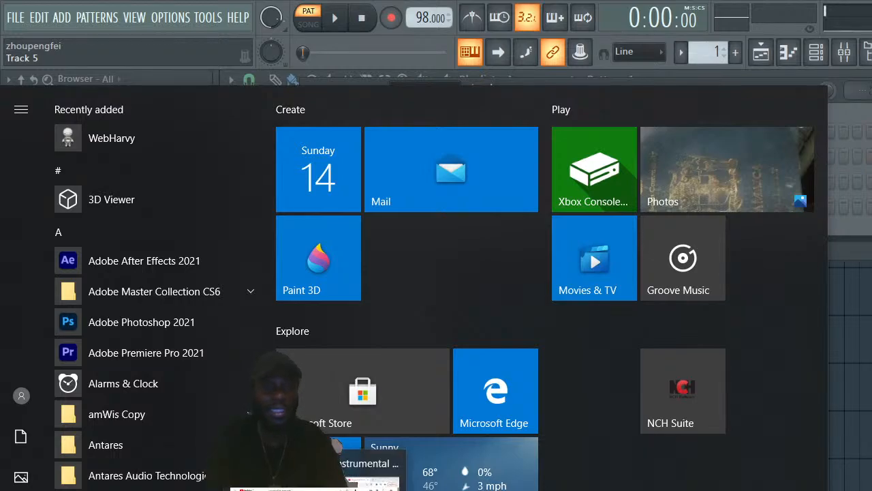
# Return to the browser and play the Changes instrumental from its beginning
pyautogui.click(324, 488)
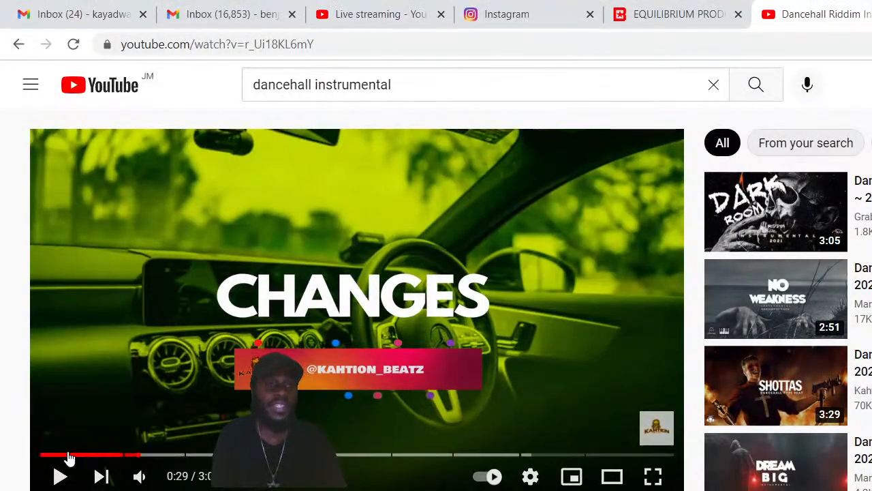
pyautogui.click(24, 454)
pyautogui.click(60, 475)
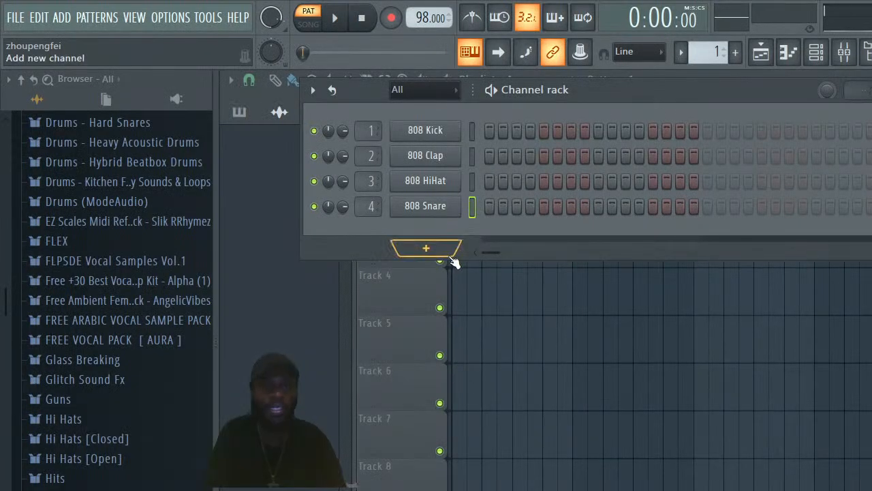
# Switch to FL Studio, turn on the metronome and look through its sound options
pyautogui.click(473, 21)
pyautogui.rightClick(473, 21)
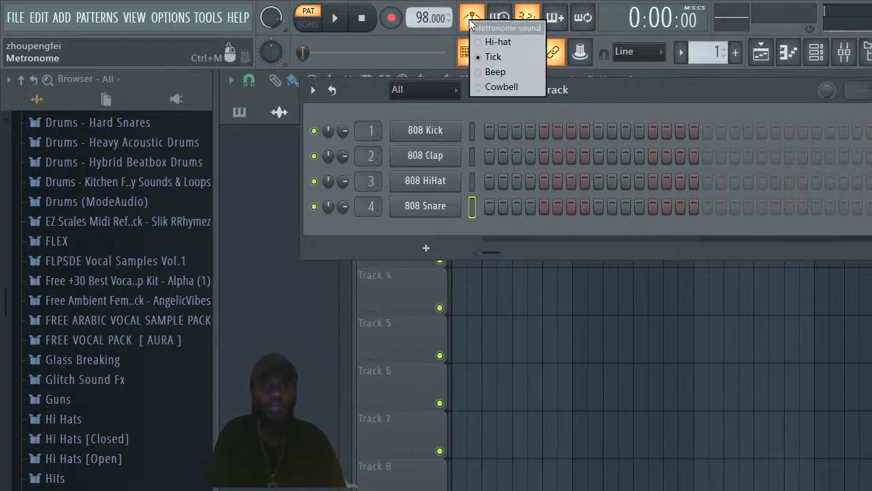
pyautogui.click(471, 17)
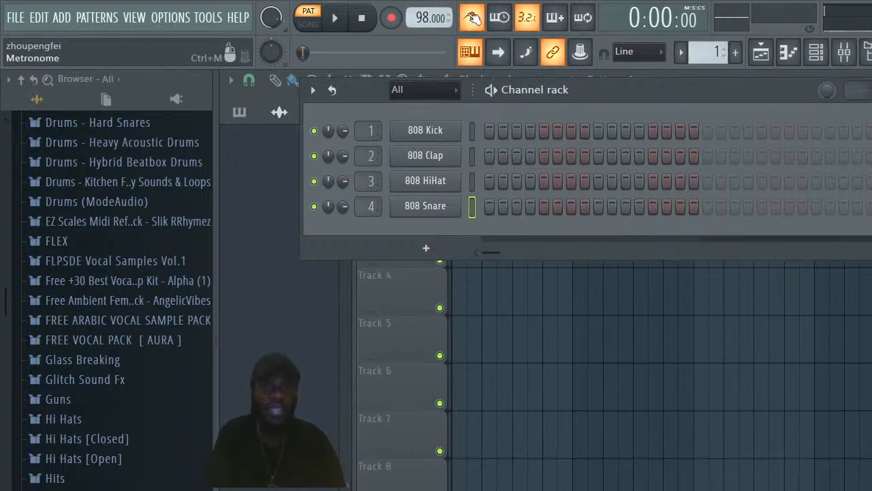
pyautogui.rightClick(472, 21)
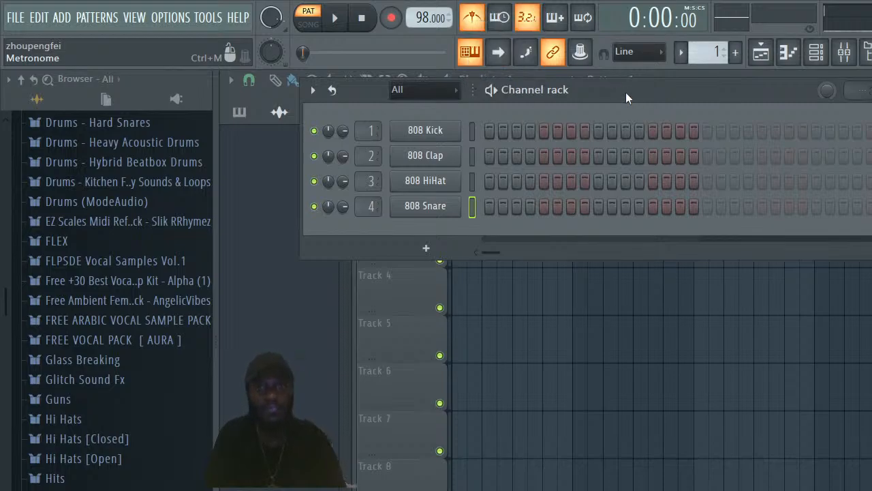
# Open the Tempo tapper and tap along with the beat until the project tempo is set to 101 BPM
pyautogui.rightClick(429, 18)
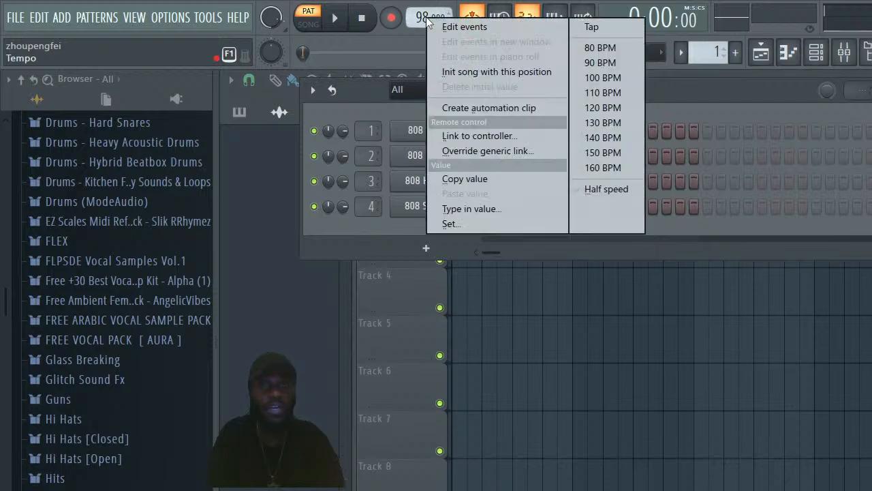
pyautogui.click(603, 34)
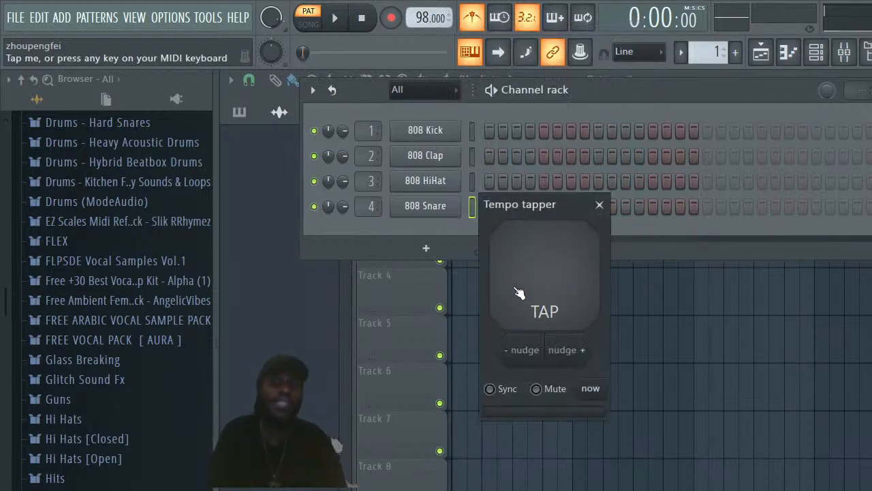
pyautogui.click(558, 285)
pyautogui.click(557, 285)
pyautogui.click(557, 285)
pyautogui.click(558, 285)
pyautogui.click(557, 285)
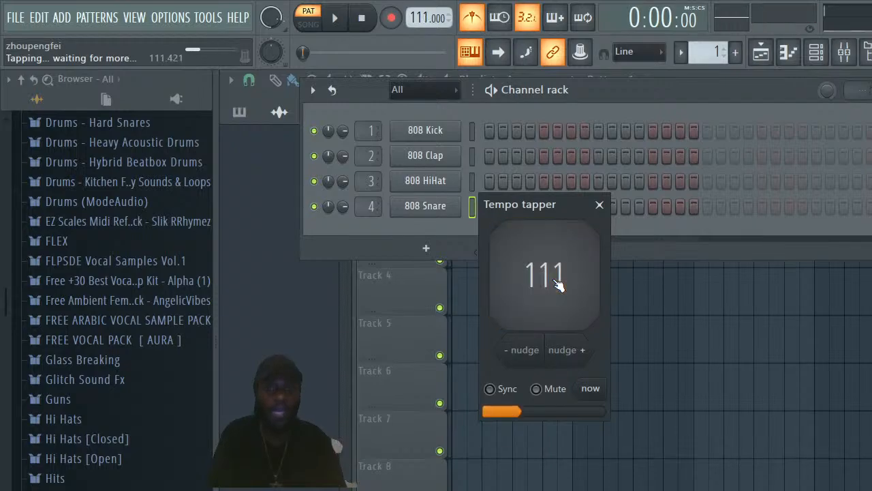
pyautogui.click(557, 284)
pyautogui.click(557, 285)
pyautogui.click(558, 285)
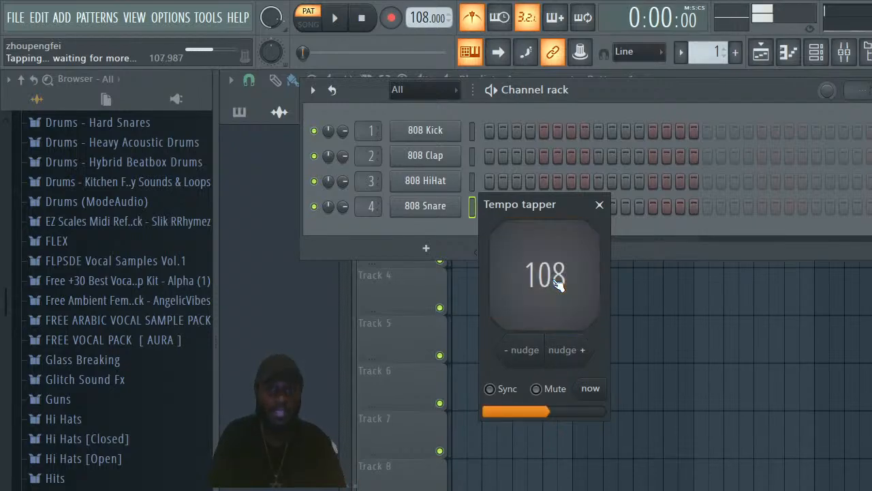
pyautogui.click(557, 285)
pyautogui.click(557, 285)
pyautogui.click(557, 284)
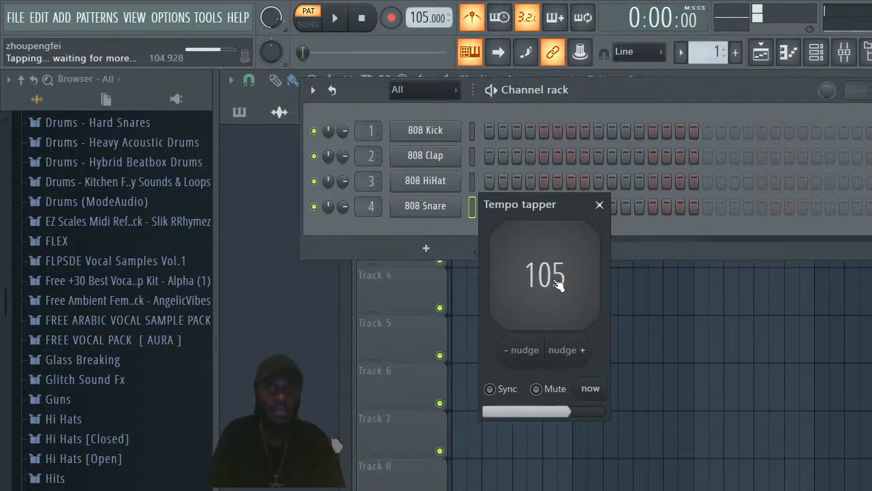
pyautogui.click(557, 285)
pyautogui.click(557, 285)
pyautogui.click(557, 285)
pyautogui.click(557, 284)
pyautogui.click(558, 285)
pyautogui.click(557, 285)
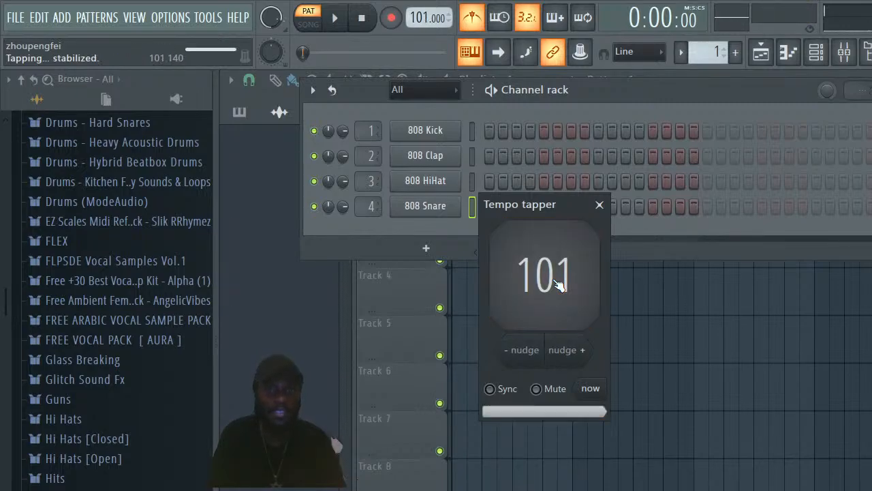
pyautogui.click(662, 109)
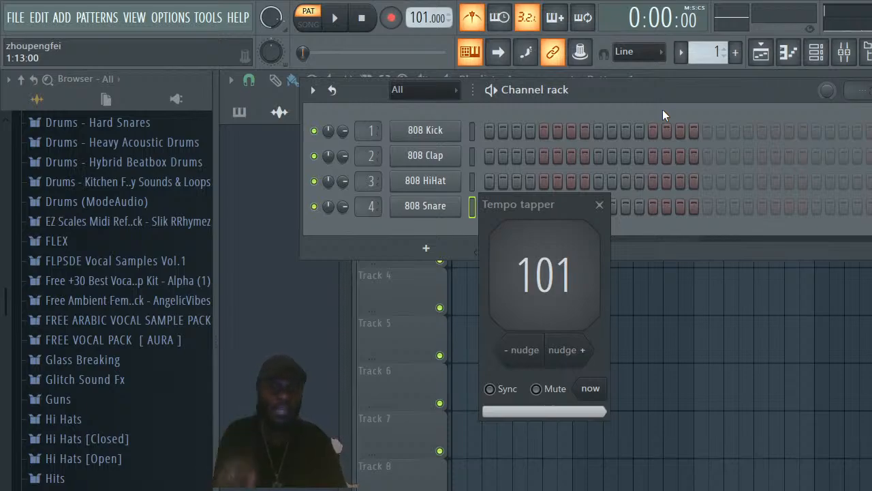
# Close the Tempo tapper, place an 808 Kick hit on step 1 and play the pattern
pyautogui.moveTo(536, 205); pyautogui.dragTo(606, 101)
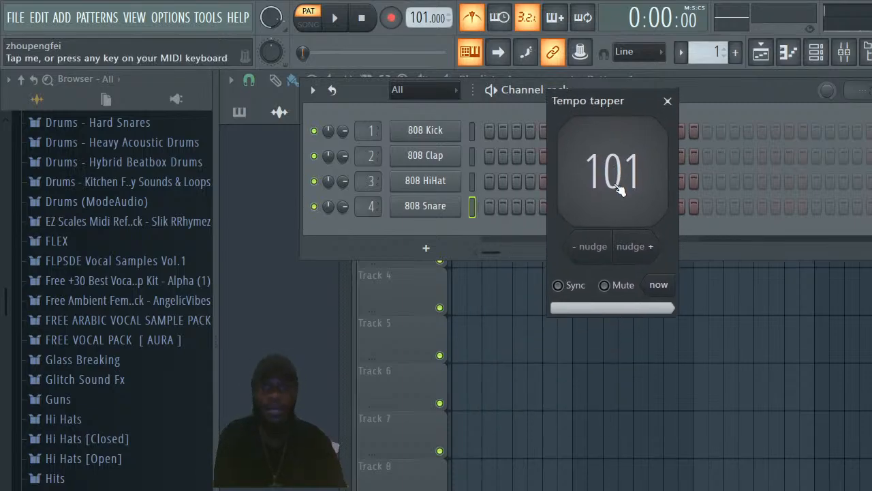
pyautogui.click(668, 101)
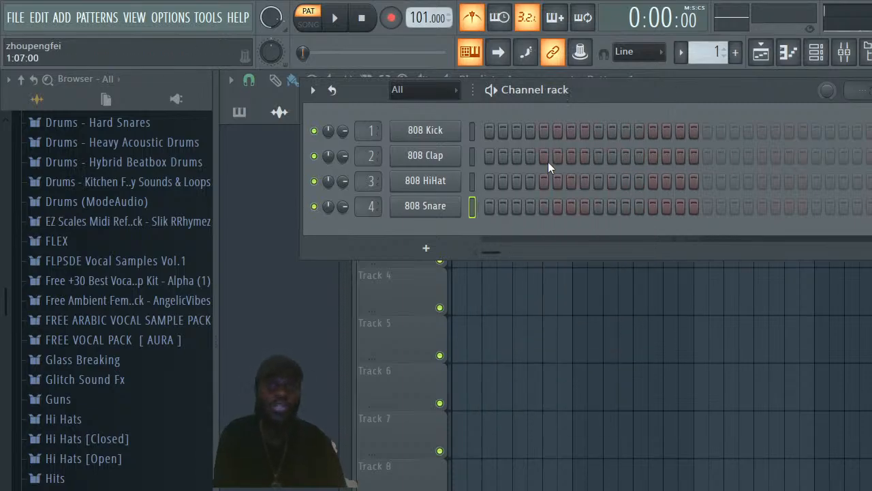
pyautogui.click(489, 130)
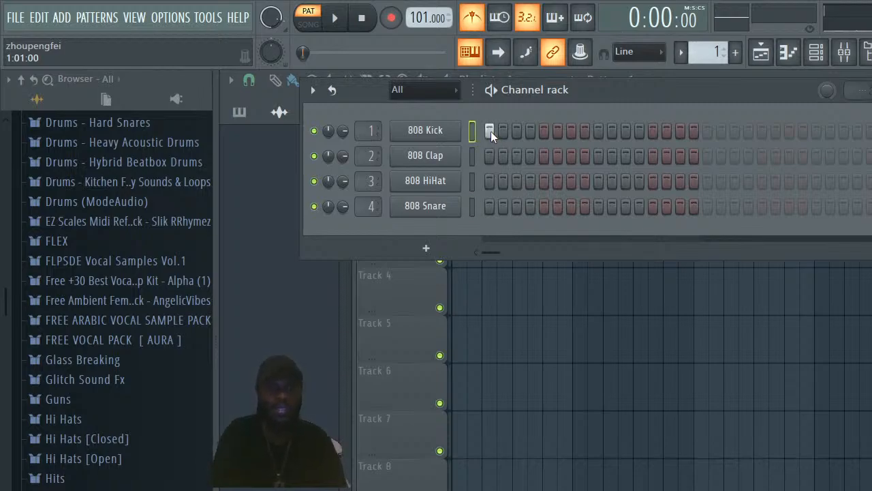
pyautogui.press('space')
pyautogui.press('space')
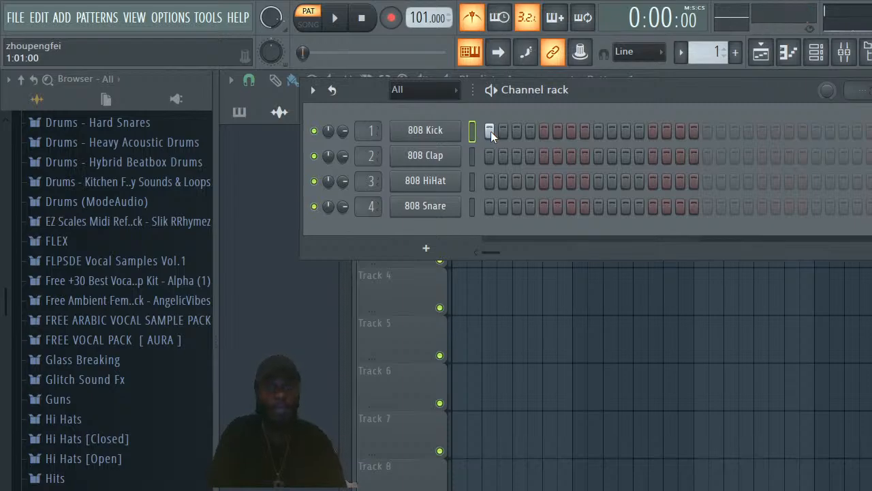
# Turn off the metronome and listen to the kick pattern without it
pyautogui.click(471, 17)
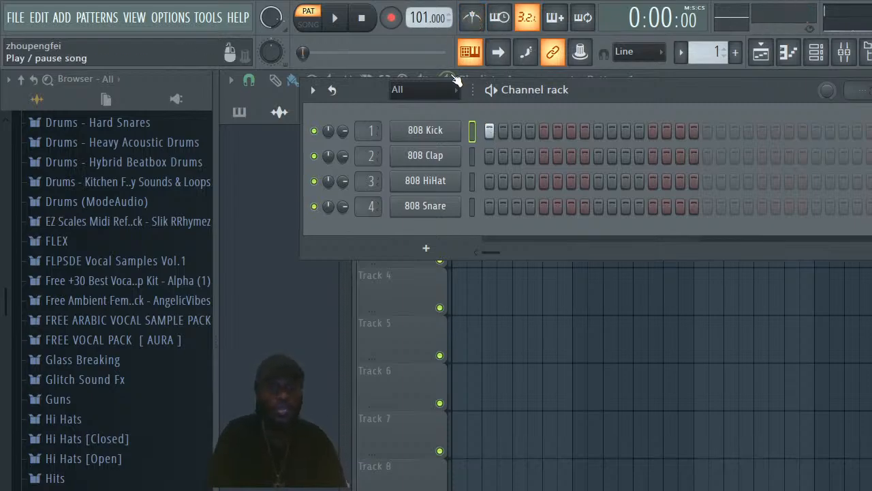
pyautogui.press('space')
pyautogui.press('space')
pyautogui.press('space')
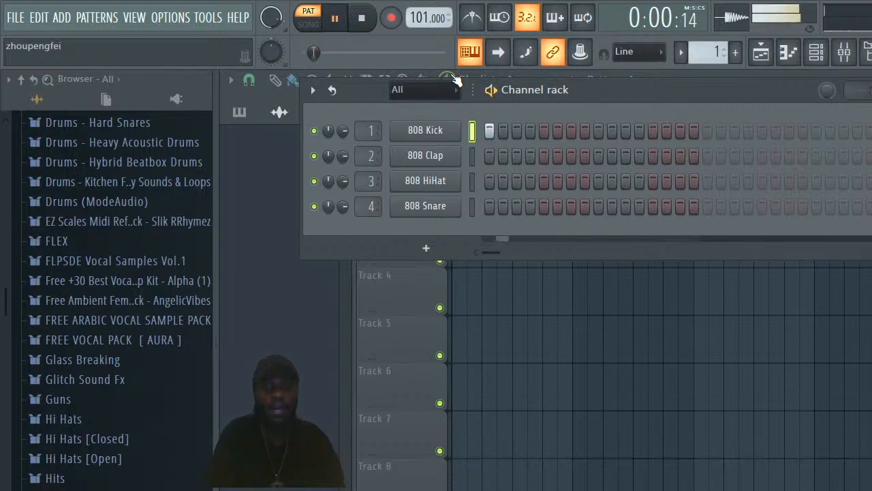
pyautogui.press('space')
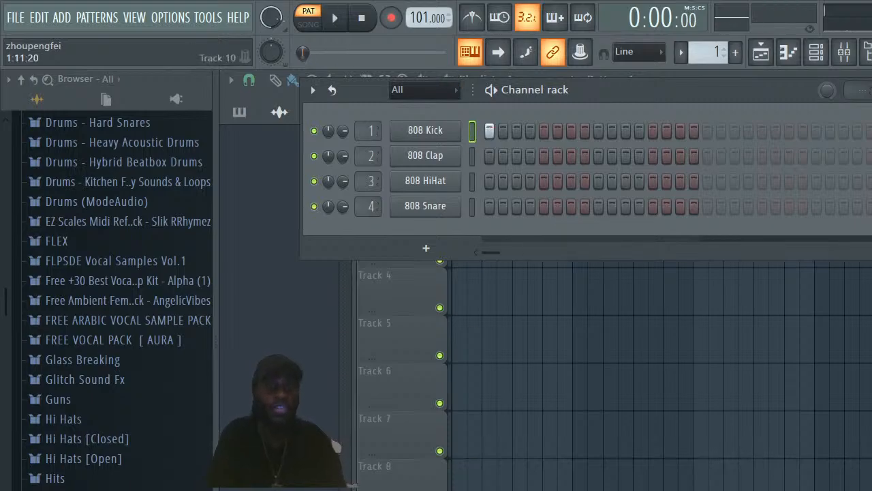
# Listen to the Changes instrumental in the browser, return to FL Studio and place an 808 Snare hit on step 4, playing it back
pyautogui.press('super')
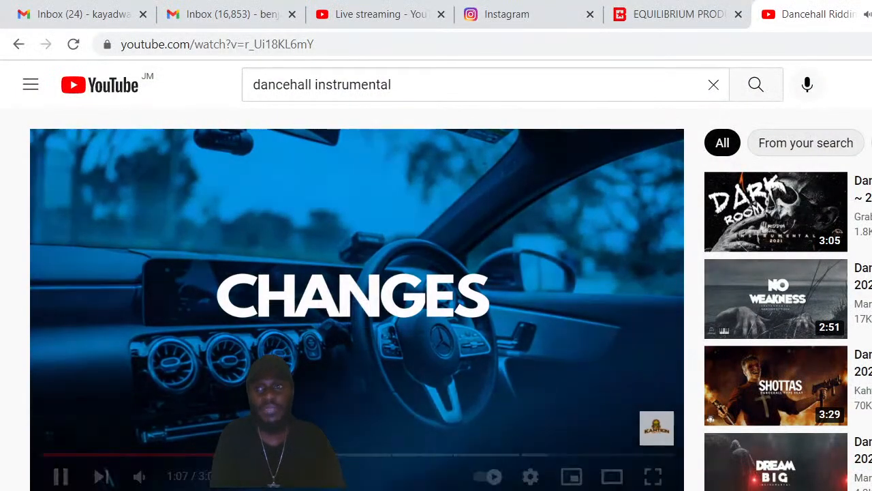
pyautogui.click(871, 10)
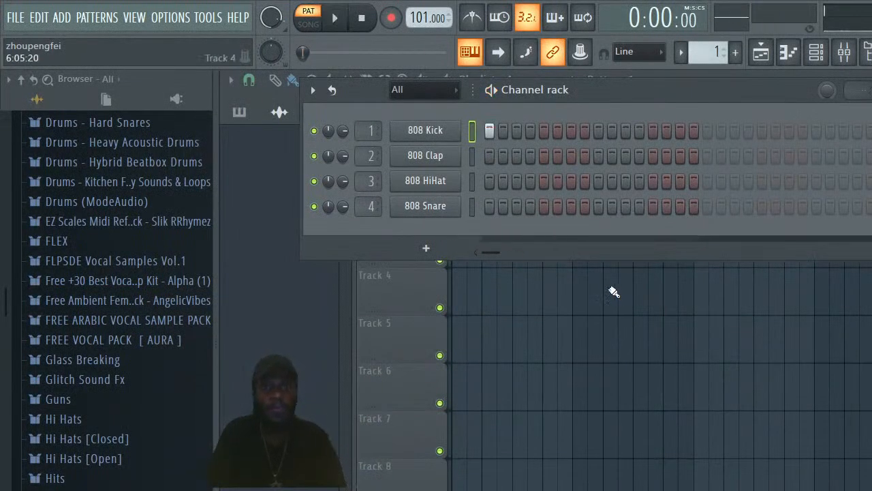
pyautogui.click(544, 207)
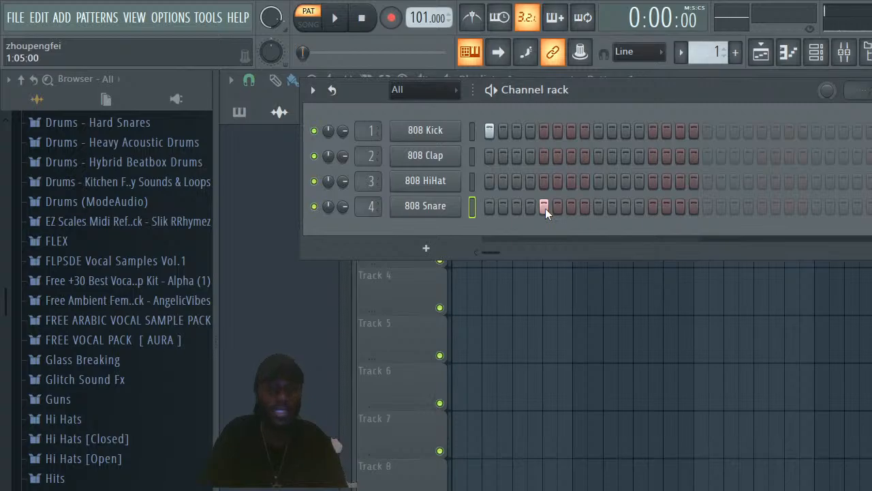
pyautogui.press('space')
pyautogui.press('space')
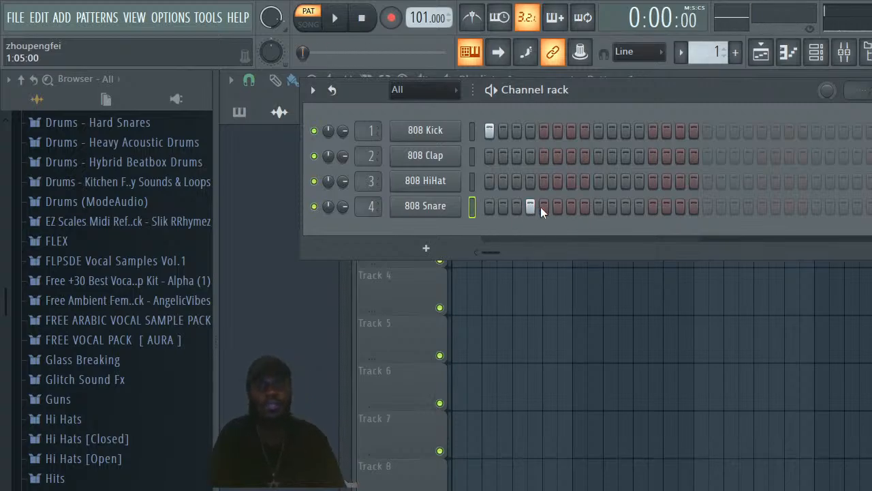
pyautogui.press('space')
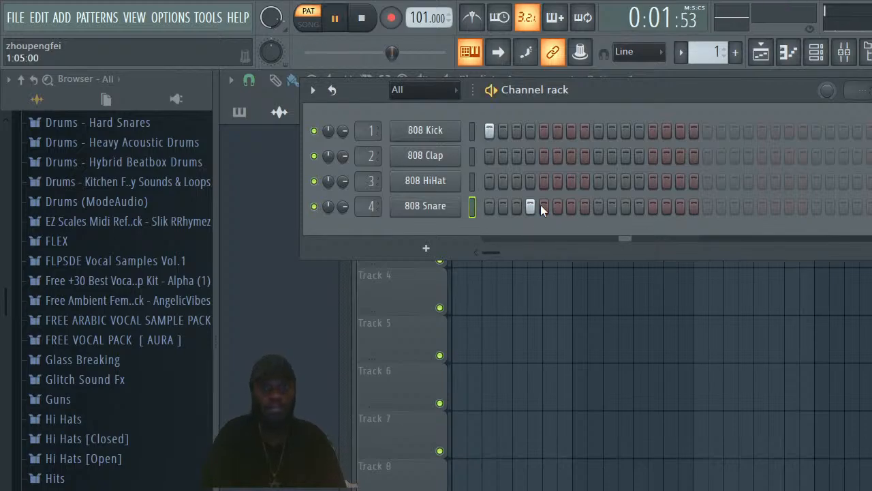
pyautogui.press('space')
# Switch to the browser, pause the Changes instrumental and return to FL Studio
pyautogui.press('super')
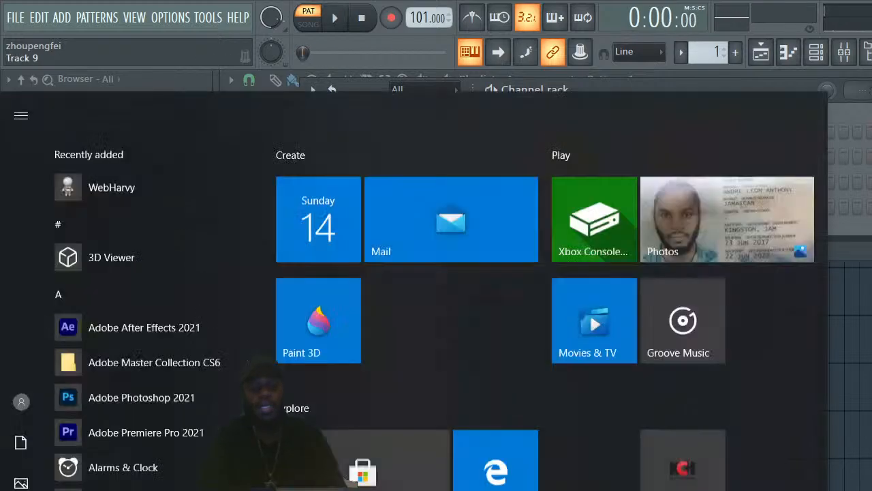
pyautogui.hotkey('alt', 'Tab')
pyautogui.click(329, 315)
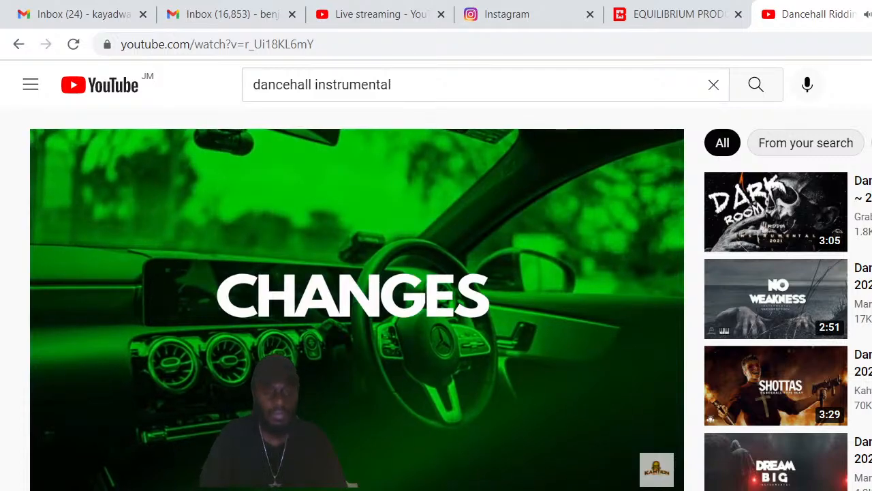
pyautogui.click(332, 311)
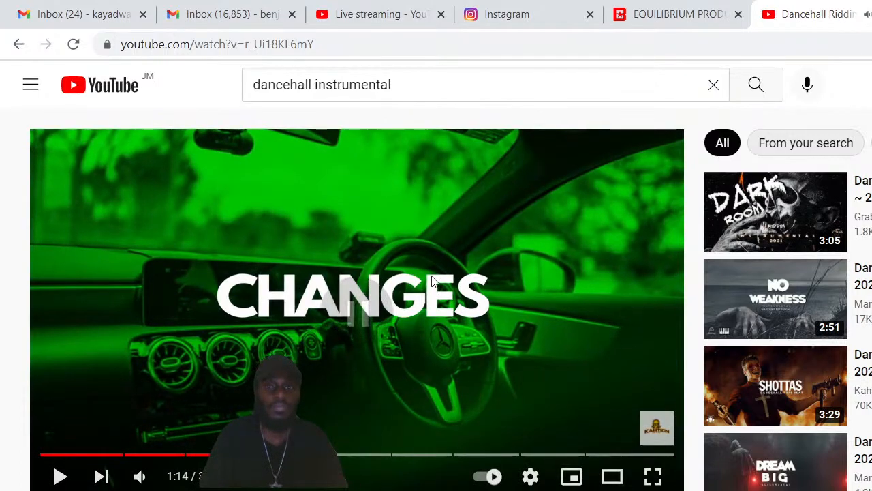
pyautogui.click(871, 10)
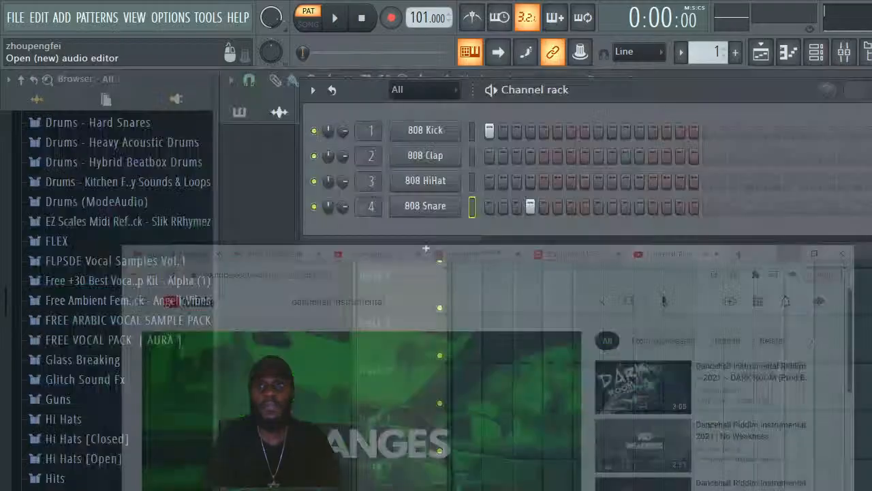
# Try 808 Kick hits around steps 11 to 13 during playback checks, keeping only the one on step 11
pyautogui.press('space')
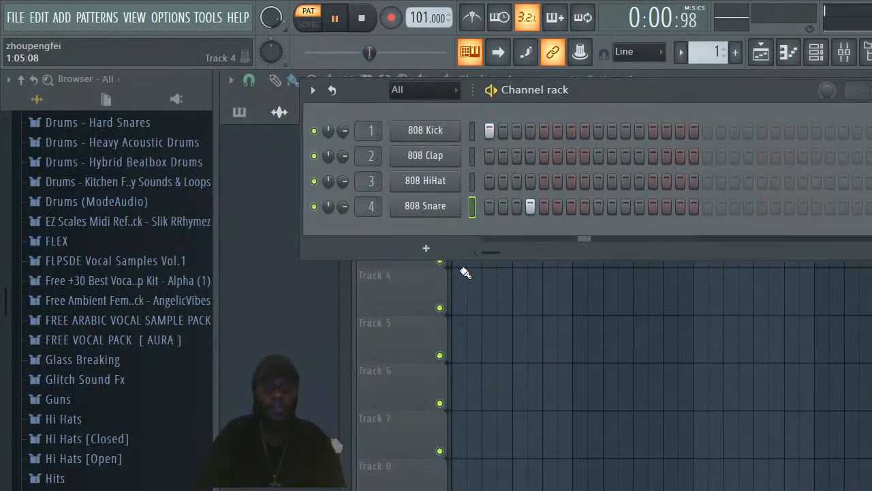
pyautogui.press('space')
pyautogui.click(655, 130)
pyautogui.press('space')
pyautogui.press('space')
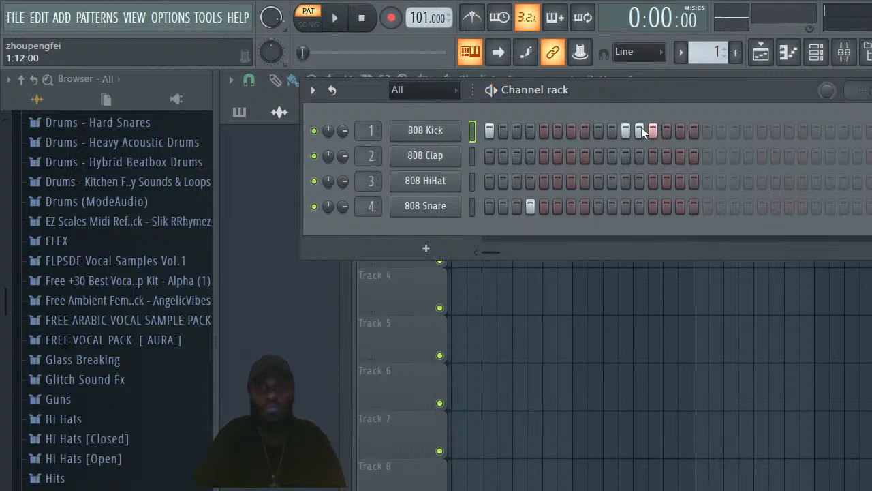
pyautogui.click(653, 130)
pyautogui.press('space')
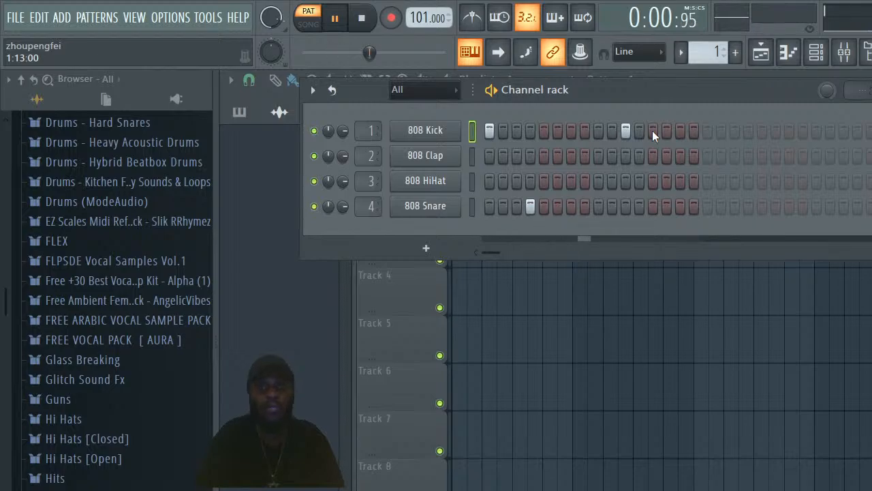
pyautogui.press('space')
# Add an 808 Snare hit on step 13 and an 808 Kick hit on step 17, playing the pattern after each
pyautogui.click(653, 206)
pyautogui.press('space')
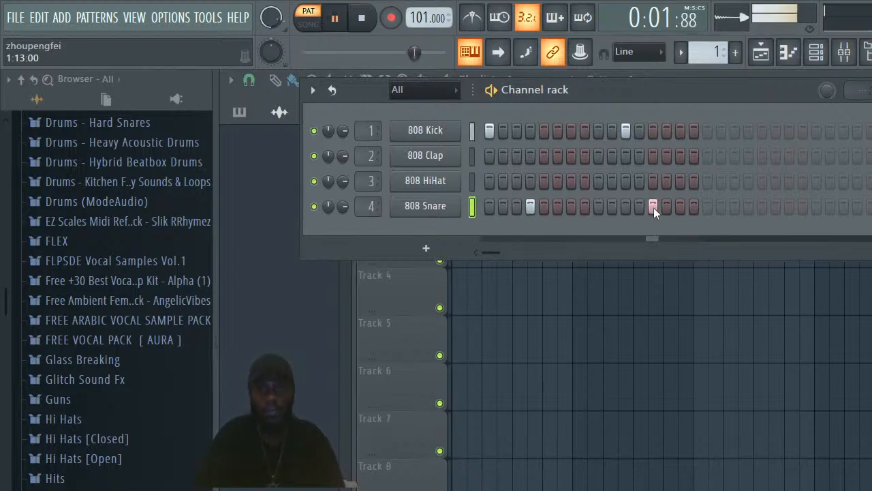
pyautogui.press('space')
pyautogui.click(706, 130)
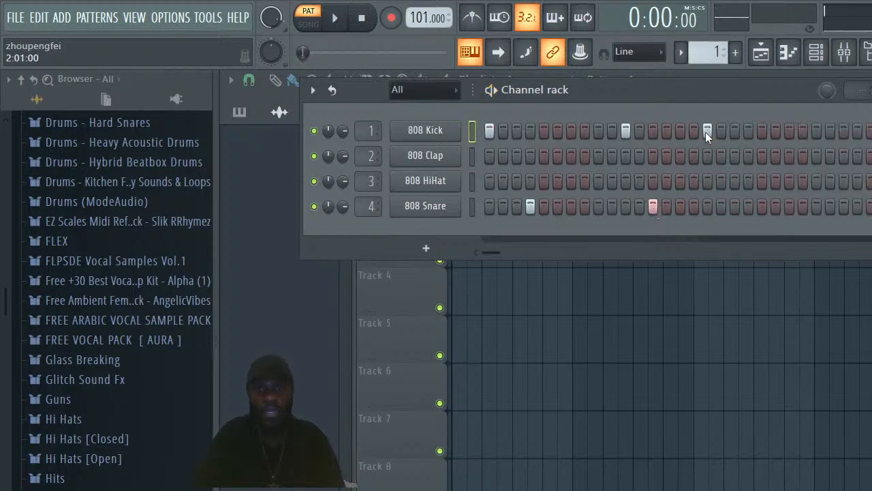
pyautogui.press('space')
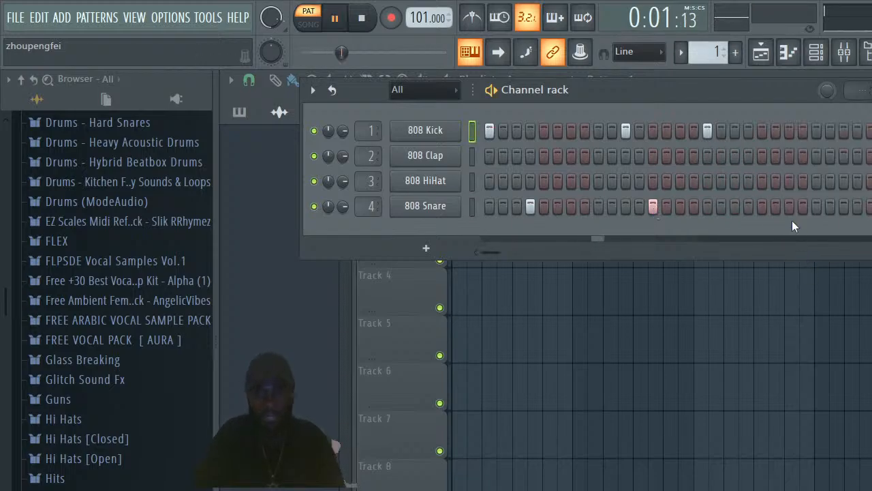
pyautogui.press('space')
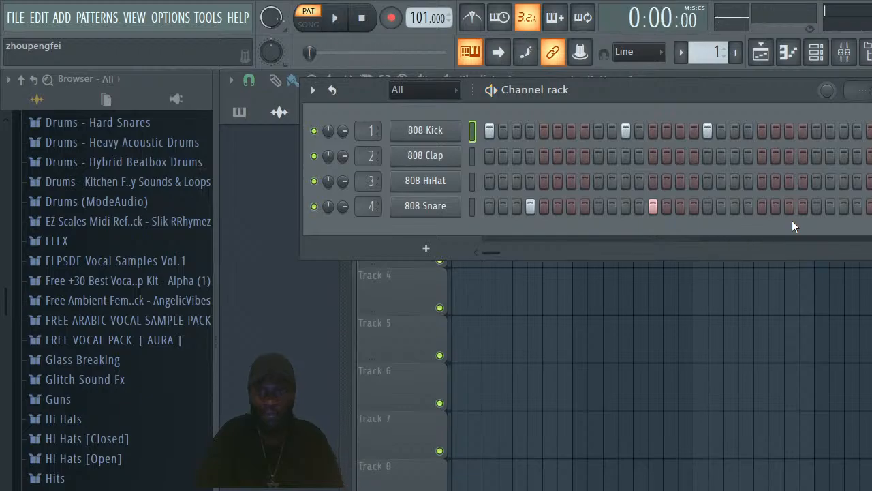
# Try the third 808 Snare hit on steps 22 and 21, settle it on step 20 and play the pattern
pyautogui.click(775, 206)
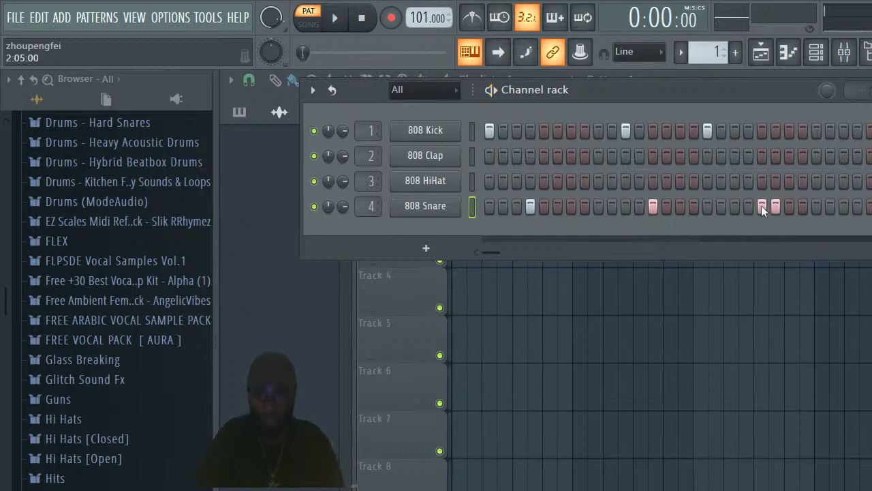
pyautogui.press('space')
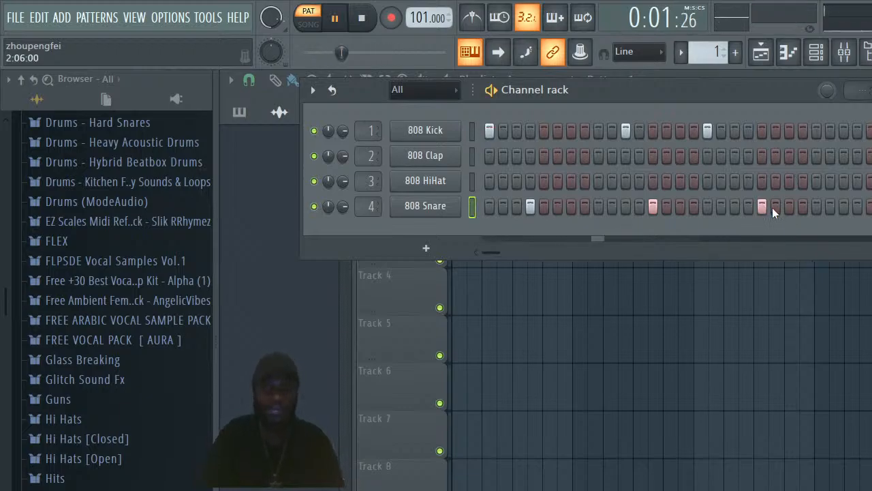
pyautogui.press('space')
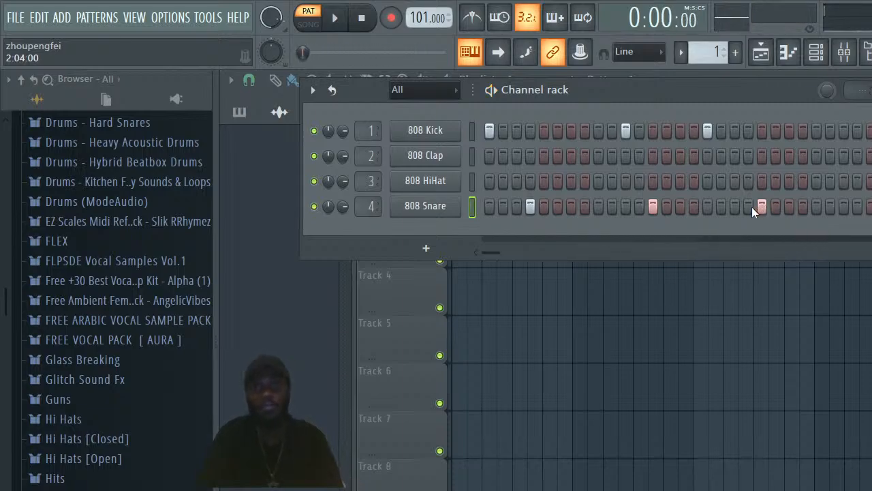
pyautogui.press('space')
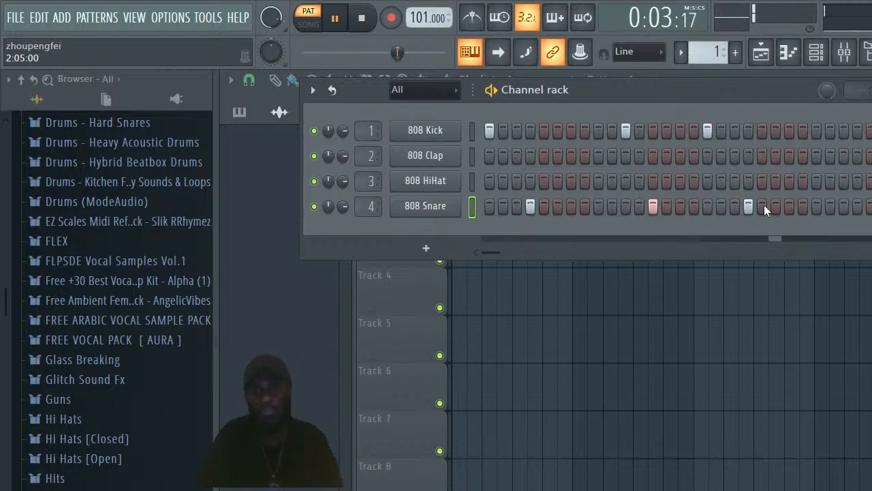
pyautogui.press('space')
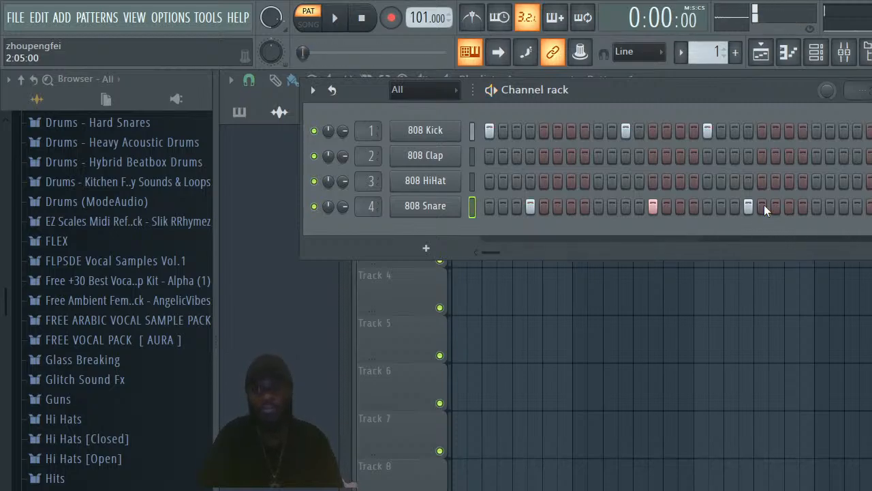
# Play the pattern, add an 808 Snare hit on step 29 and play it again
pyautogui.press('space')
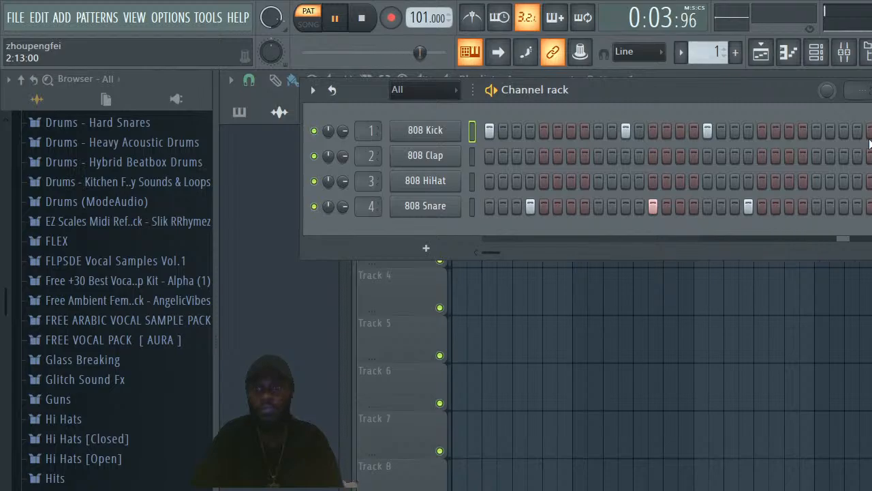
pyautogui.press('space')
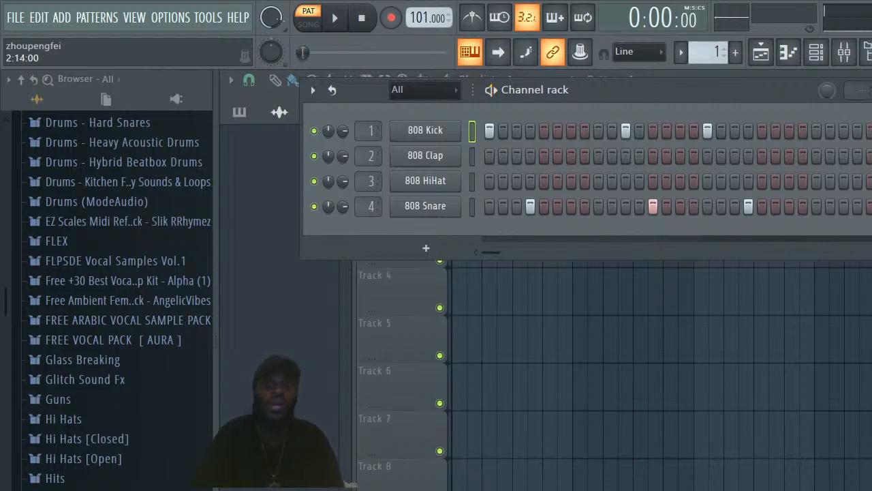
pyautogui.click(870, 207)
pyautogui.press('space')
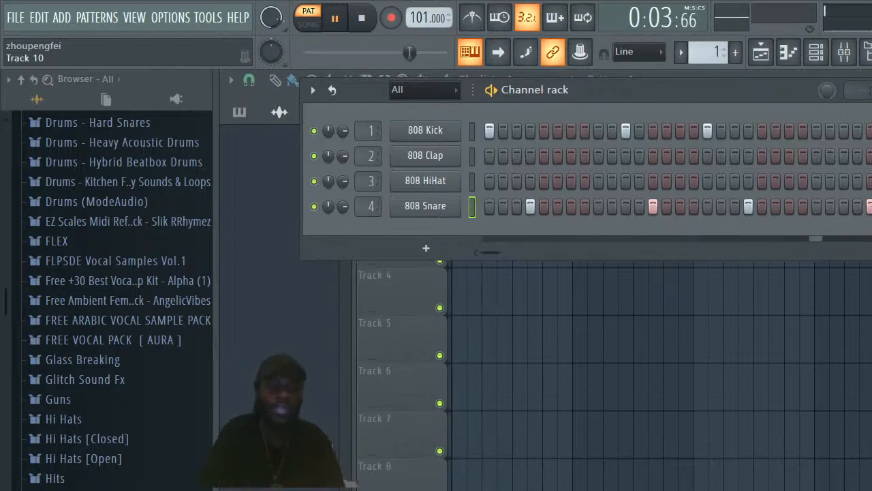
# Look at the Changes instrumental in the browser, then return to FL Studio and stop the pattern playback
pyautogui.press('super')
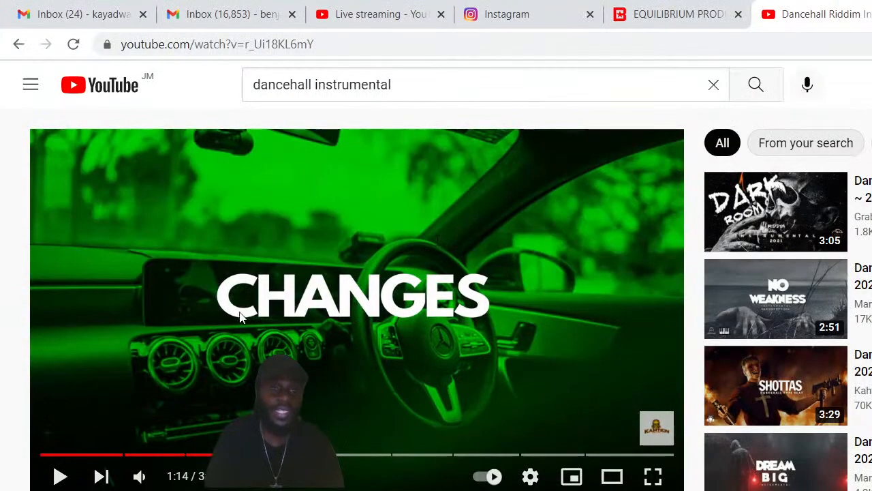
pyautogui.click(871, 14)
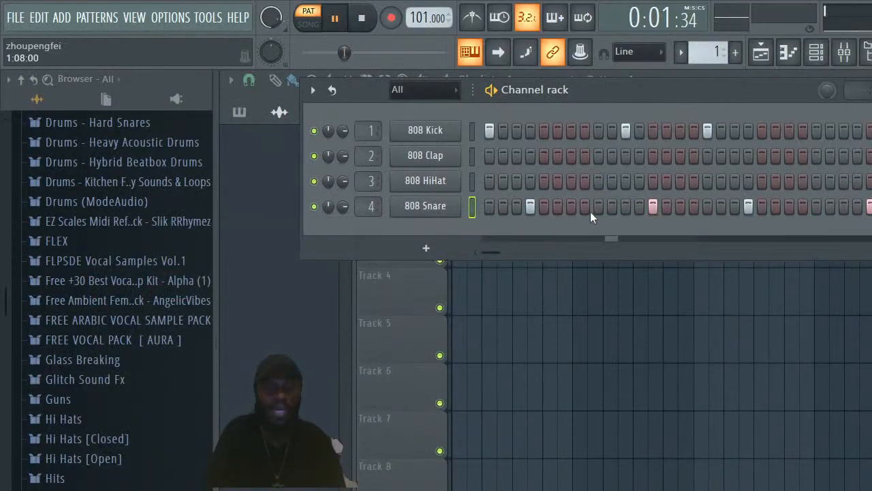
pyautogui.press('space')
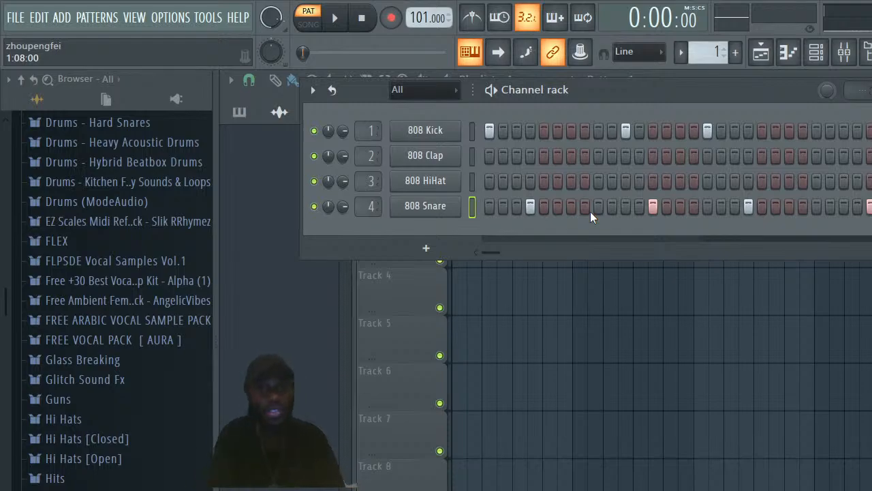
# Tap out a tempo of 97 BPM in the Tempo tapper and close it
pyautogui.rightClick(439, 20)
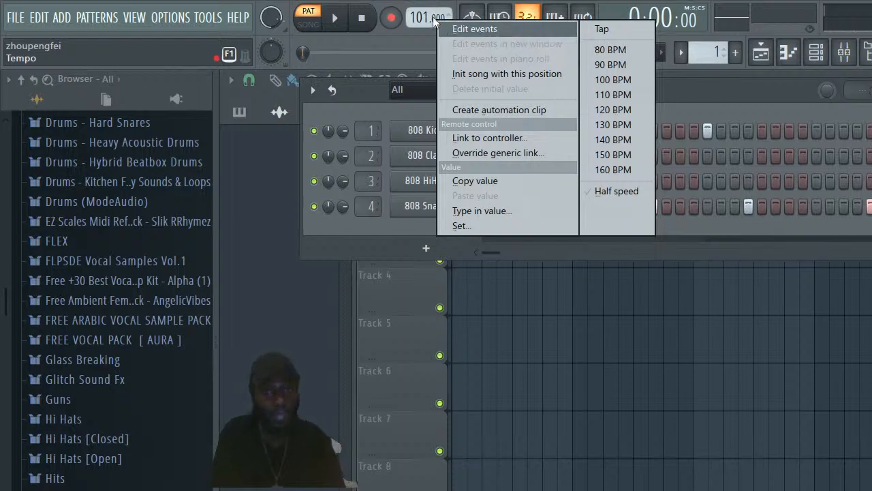
pyautogui.click(605, 29)
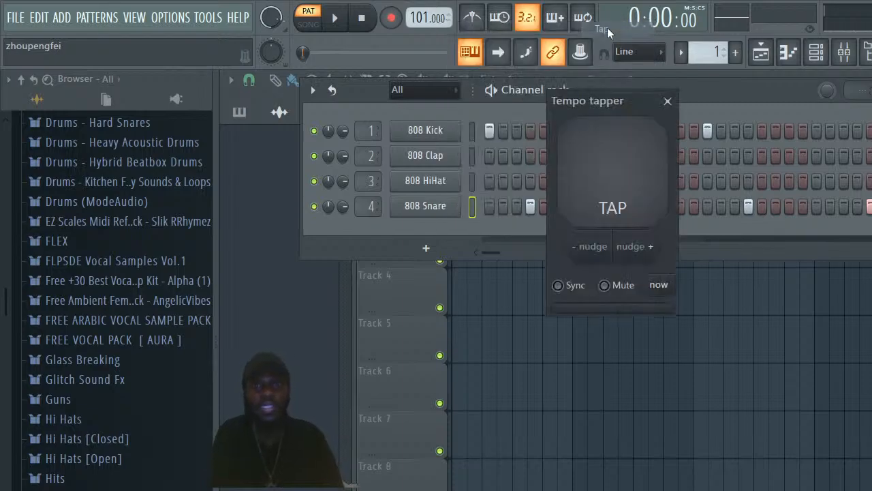
pyautogui.click(633, 176)
pyautogui.click(633, 176)
pyautogui.click(632, 177)
pyautogui.click(632, 177)
pyautogui.click(632, 177)
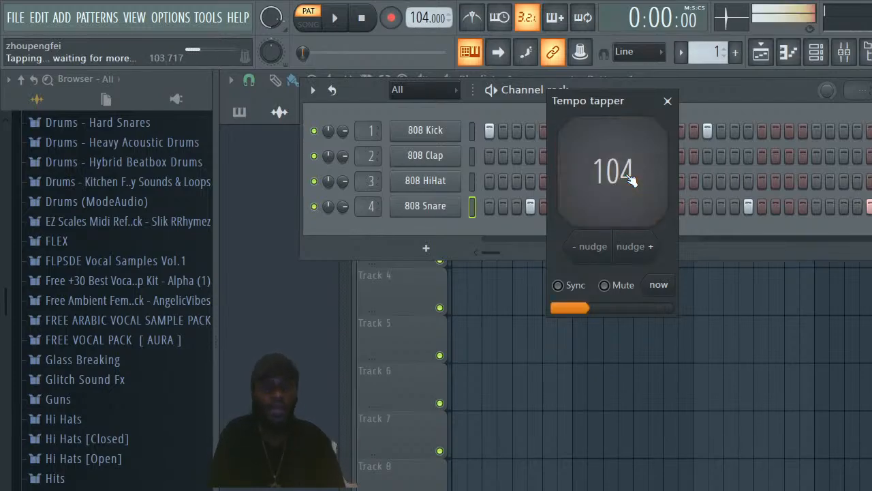
pyautogui.click(633, 177)
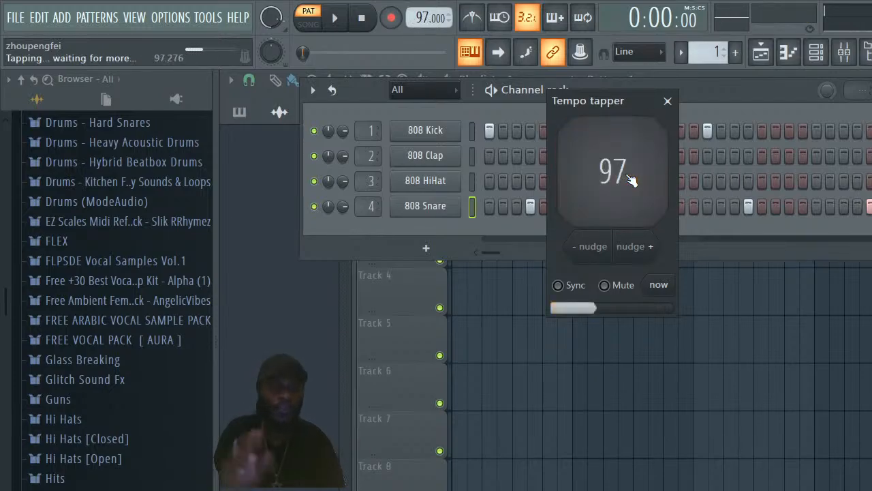
pyautogui.click(670, 100)
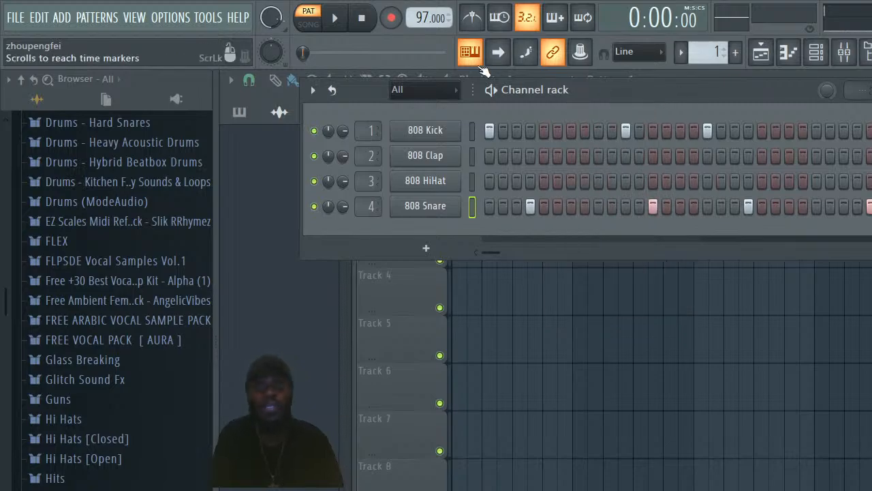
# Set the tempo to 101 BPM, play the pattern and stop it
pyautogui.click(429, 16)
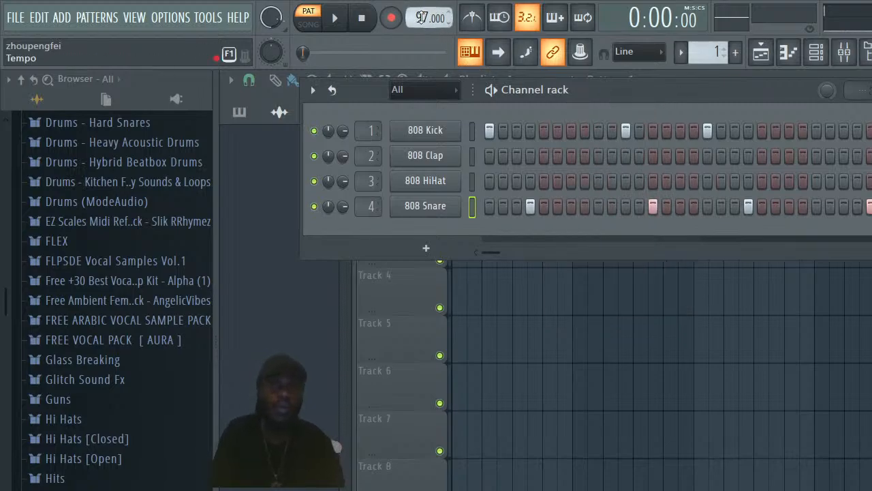
pyautogui.moveTo(423, 15); pyautogui.dragTo(424, 5)
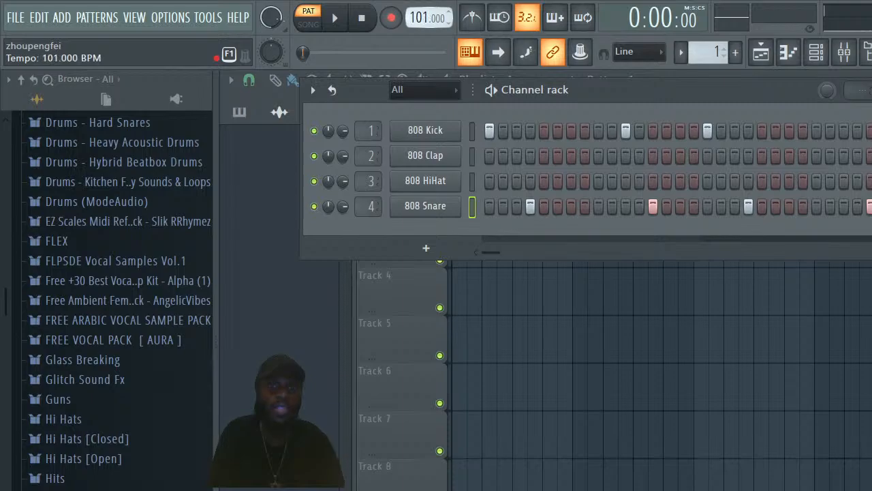
pyautogui.press('space')
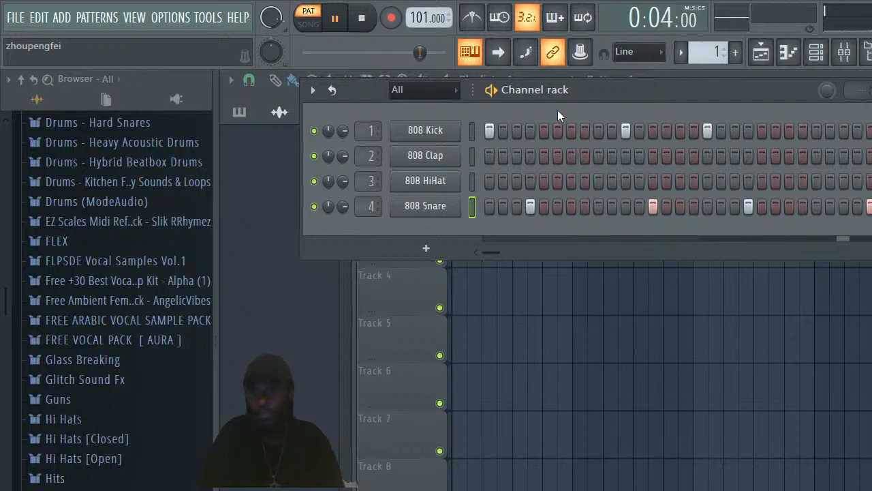
pyautogui.press('space')
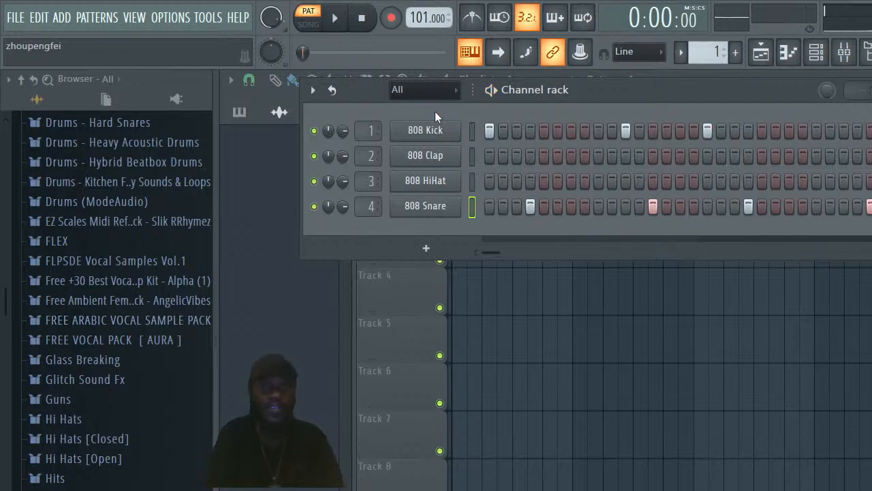
# Browse the Latin Stacks Live & Resampled pack, looking into its Drum_&_Perc_Loops and Melodic_One_Shots folders
pyautogui.moveTo(4, 292); pyautogui.dragTo(16, 350)
pyautogui.click(173, 289)
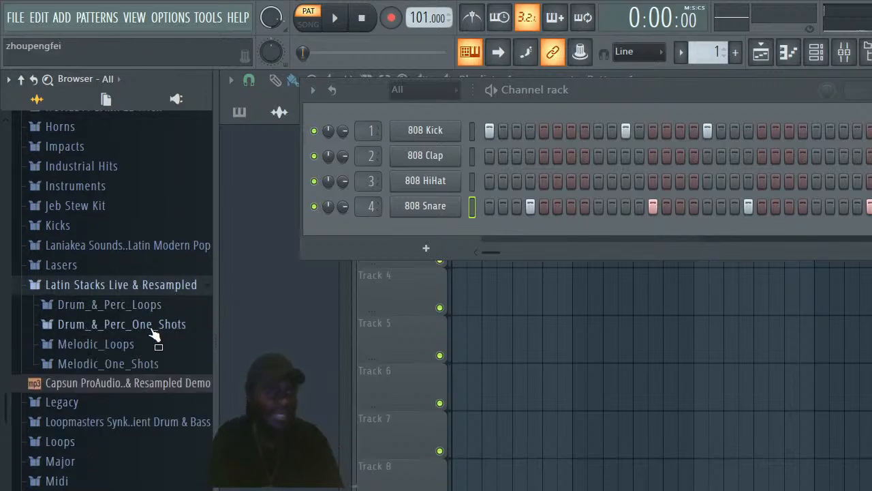
pyautogui.click(146, 305)
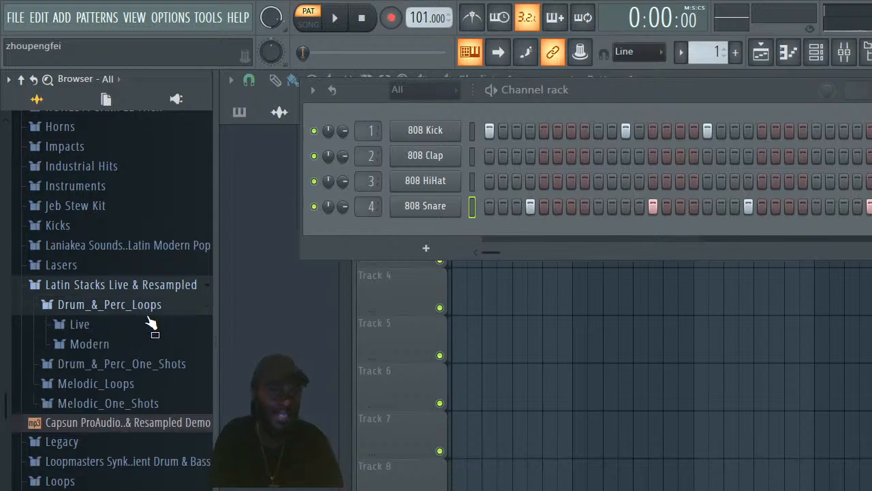
pyautogui.click(130, 306)
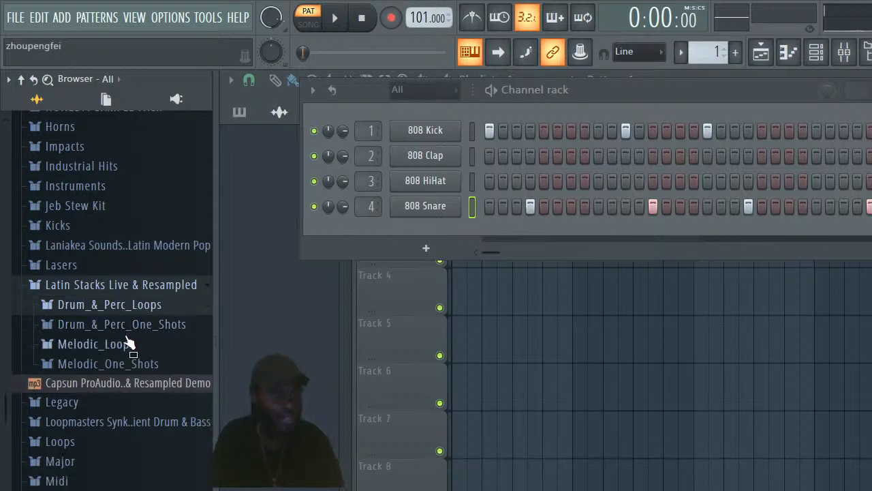
pyautogui.click(126, 363)
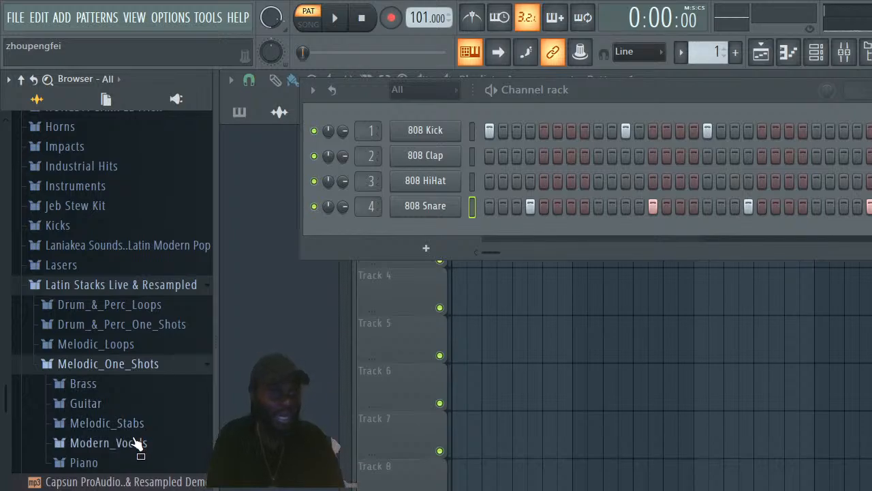
pyautogui.click(131, 364)
# Preview the LSL_80_latin_perc_loop_cowbully sample in the Live Percussion_Loops folder of Drum_&_Perc_Loops, then collapse that folder
pyautogui.click(136, 305)
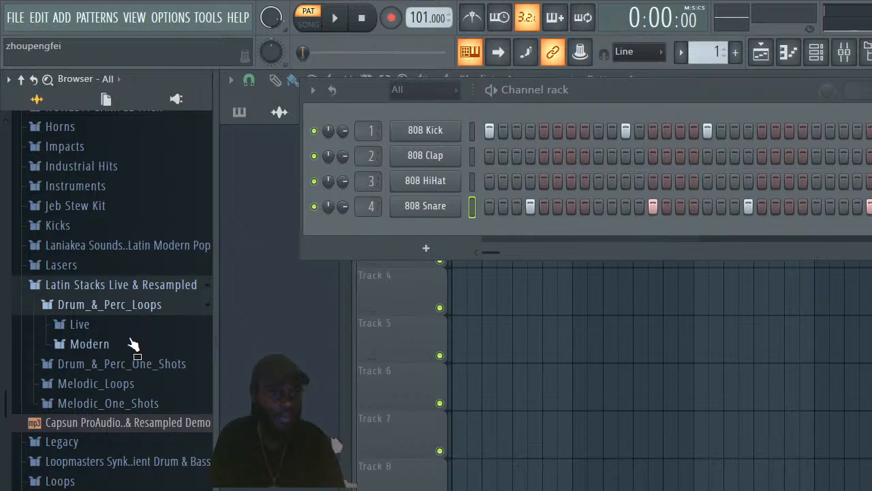
pyautogui.click(120, 328)
pyautogui.click(133, 346)
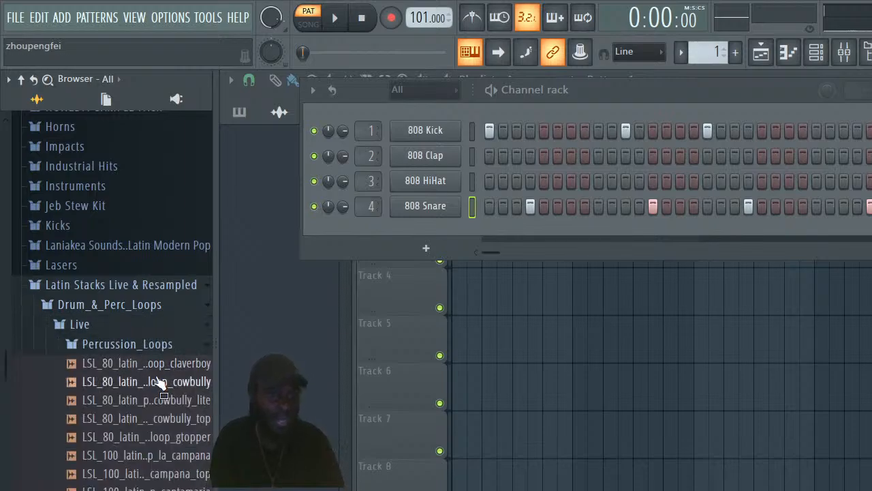
pyautogui.click(154, 381)
pyautogui.moveTo(154, 381); pyautogui.dragTo(158, 393)
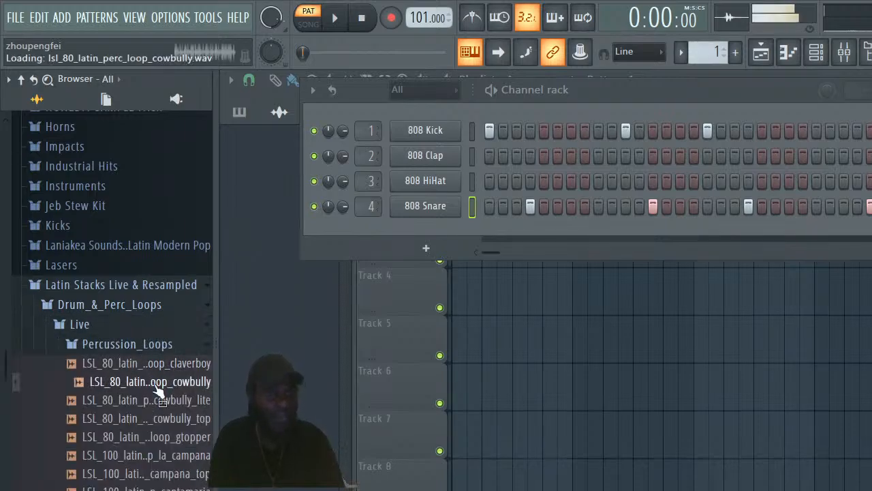
pyautogui.click(131, 344)
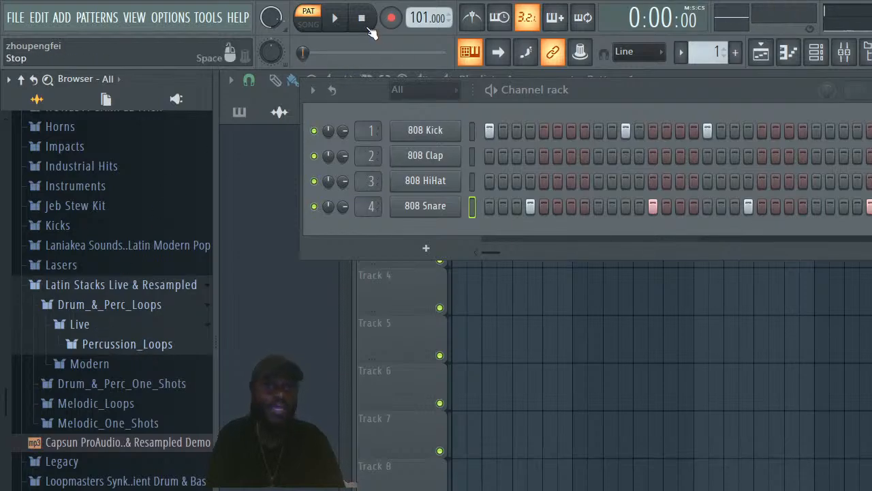
# Look through the Live folder and its Percussion_Loops samples inside Drum_&_Perc_Loops again
pyautogui.click(88, 327)
pyautogui.click(89, 328)
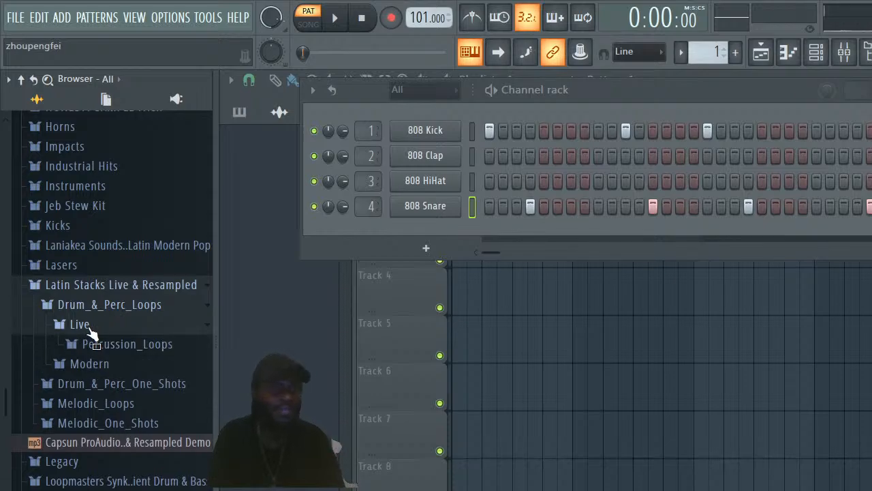
pyautogui.click(108, 305)
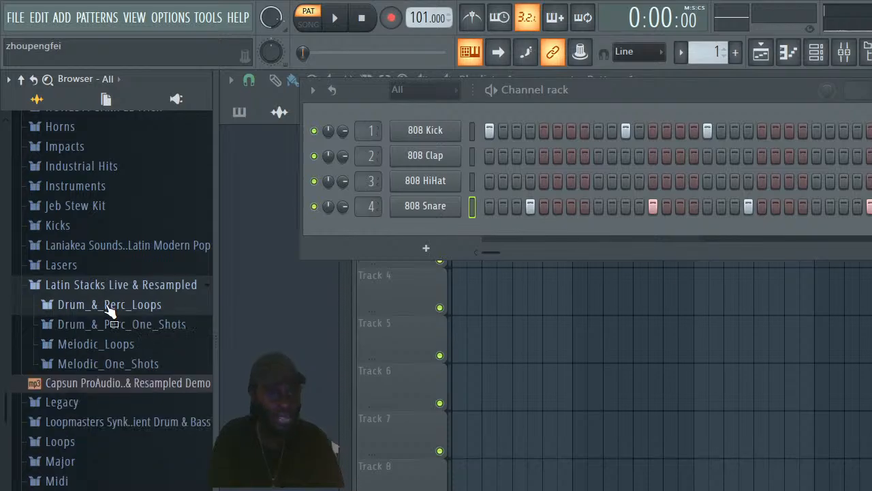
pyautogui.click(103, 307)
pyautogui.click(96, 346)
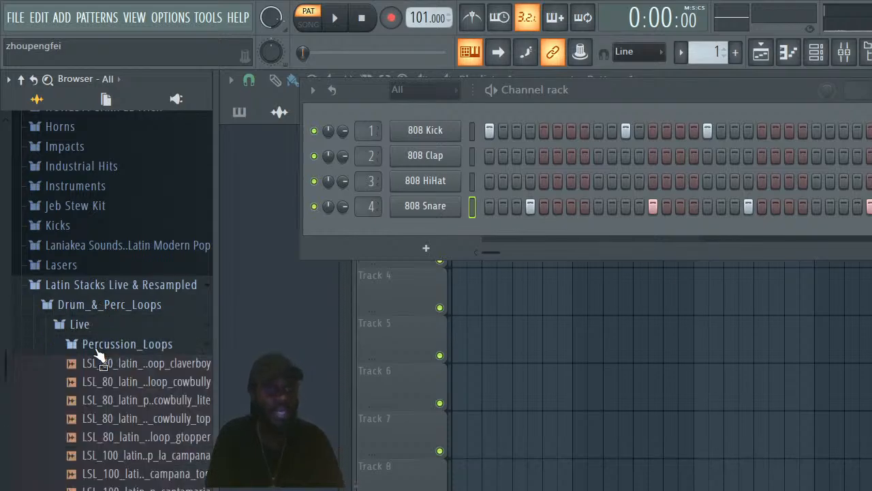
pyautogui.click(107, 346)
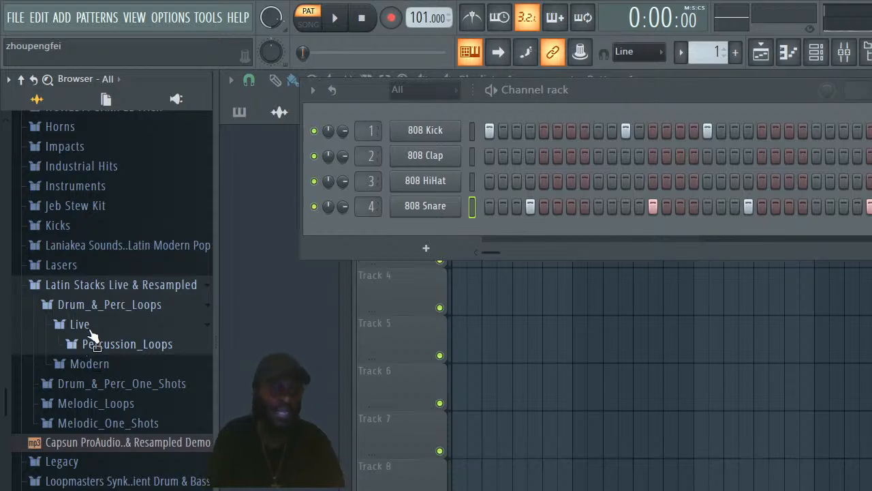
pyautogui.click(121, 348)
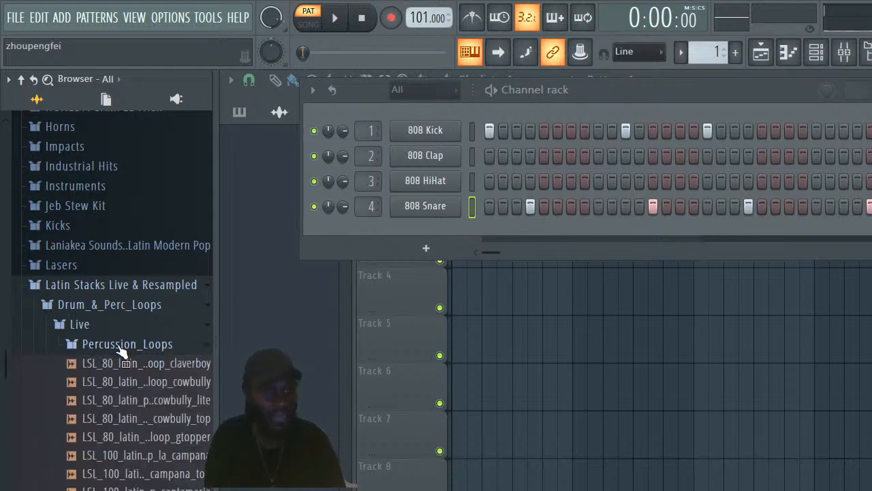
pyautogui.click(120, 347)
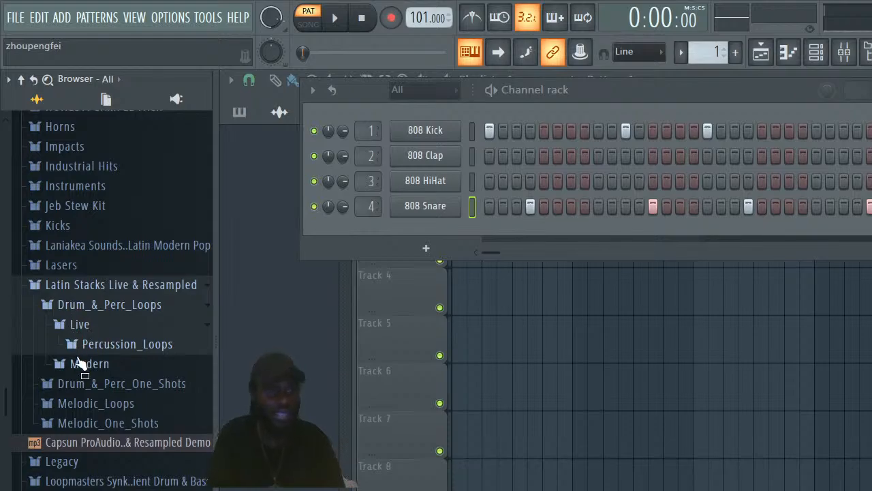
pyautogui.click(85, 345)
pyautogui.click(85, 344)
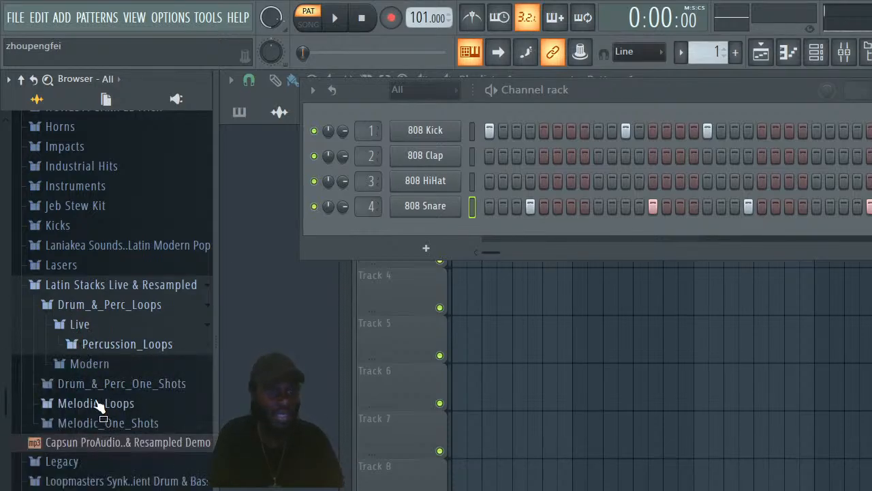
# Add LSL_perc_conga_muted from the Latin_Percussion one-shots folder as a new channel and route it to mixer track 5
pyautogui.click(91, 385)
pyautogui.click(94, 386)
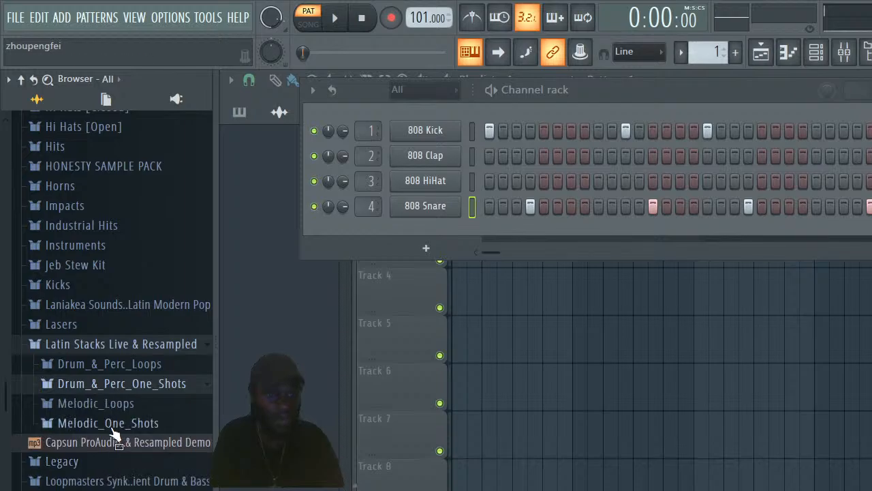
pyautogui.click(109, 385)
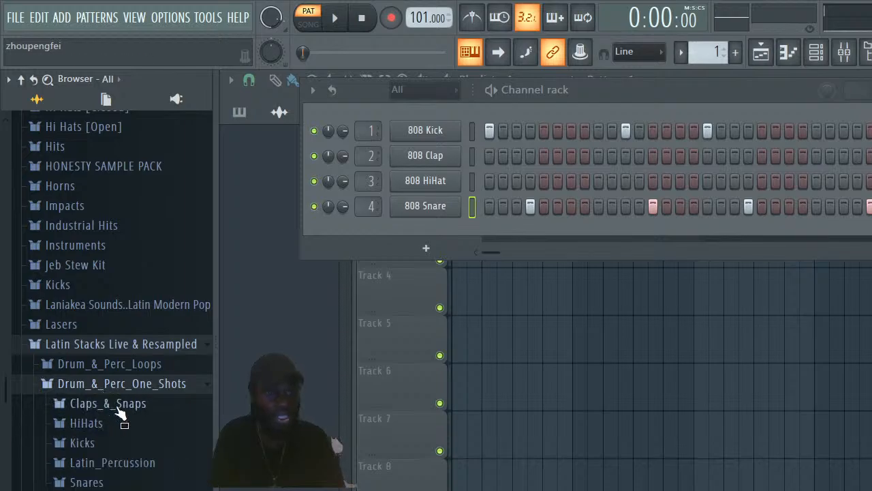
pyautogui.click(142, 470)
pyautogui.click(143, 482)
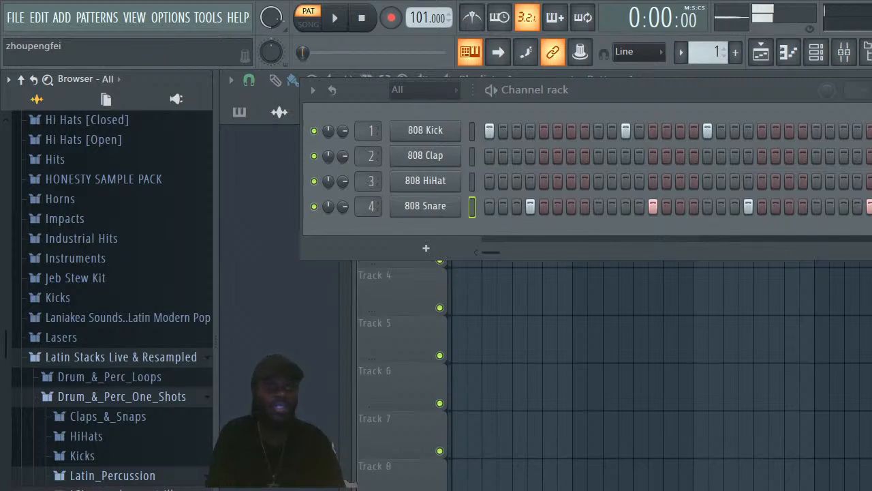
pyautogui.moveTo(349, 483); pyautogui.dragTo(423, 231)
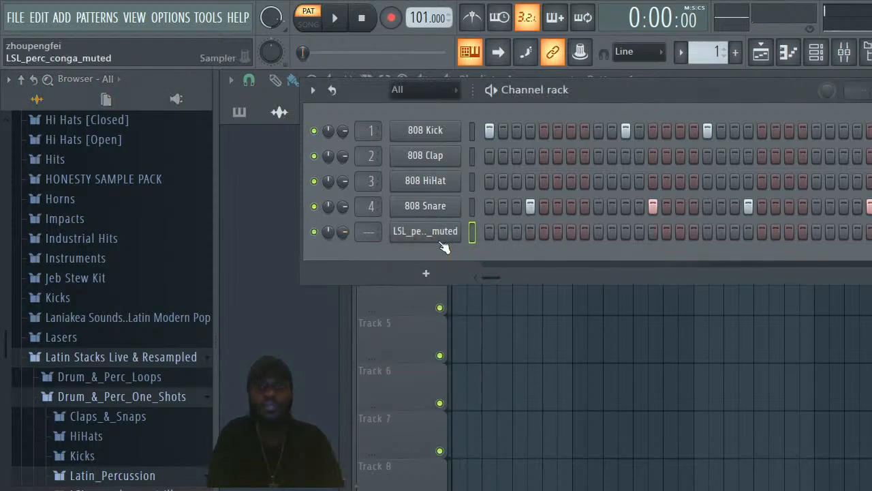
pyautogui.moveTo(368, 232); pyautogui.dragTo(369, 223)
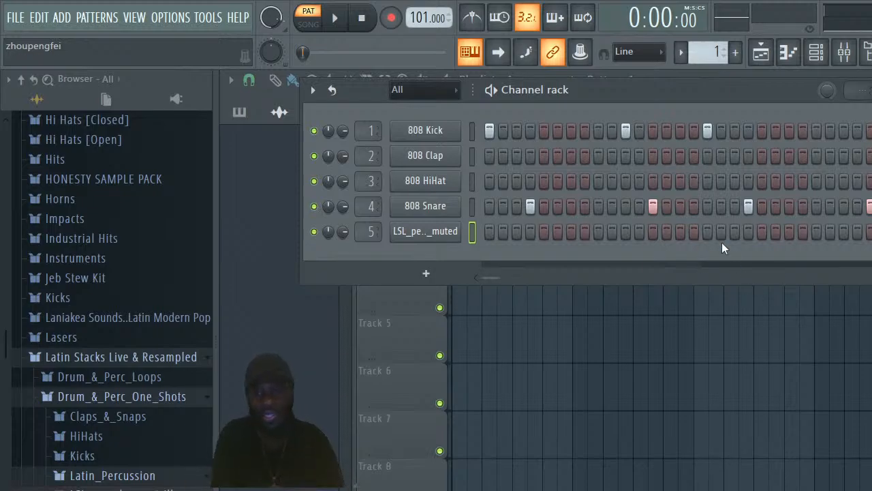
# Play the pattern and try the LSL_perc_conga_muted hit in place of the 808 Snare on step 29, then restore the snare
pyautogui.press('space')
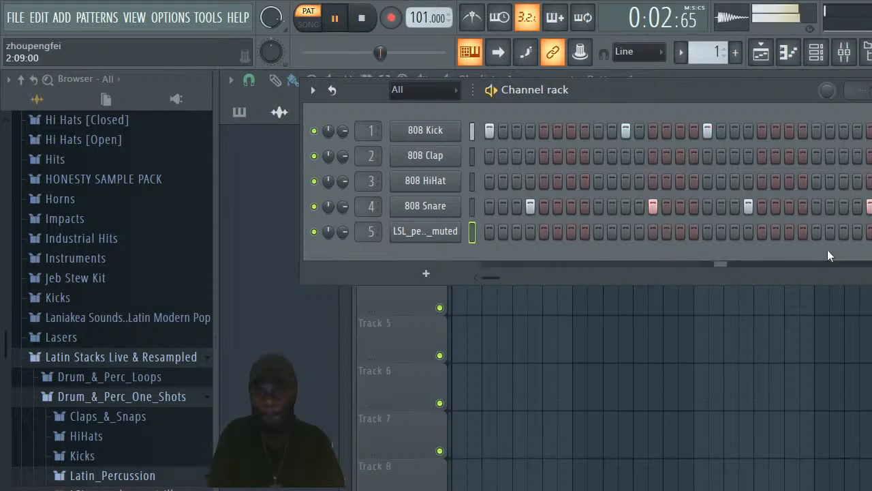
pyautogui.click(870, 233)
pyautogui.rightClick(870, 209)
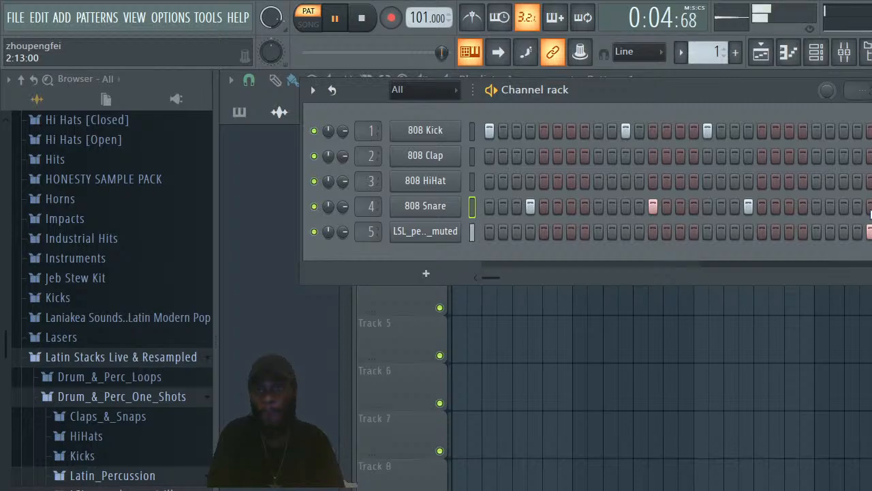
pyautogui.click(870, 209)
pyautogui.rightClick(870, 234)
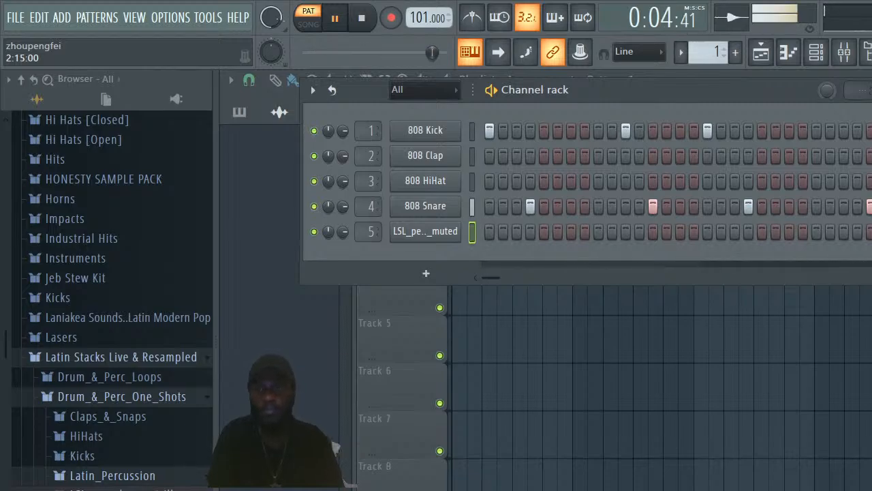
# Move the 808 Snare hit from step 29 to step 27 and place an LSL_perc_conga_muted hit on step 29
pyautogui.click(844, 232)
pyautogui.click(843, 206)
pyautogui.rightClick(845, 232)
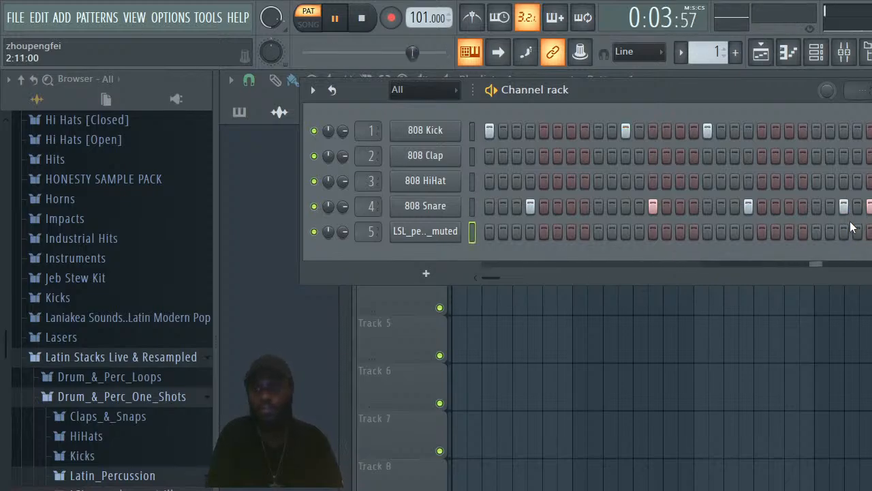
pyautogui.rightClick(870, 206)
pyautogui.click(869, 232)
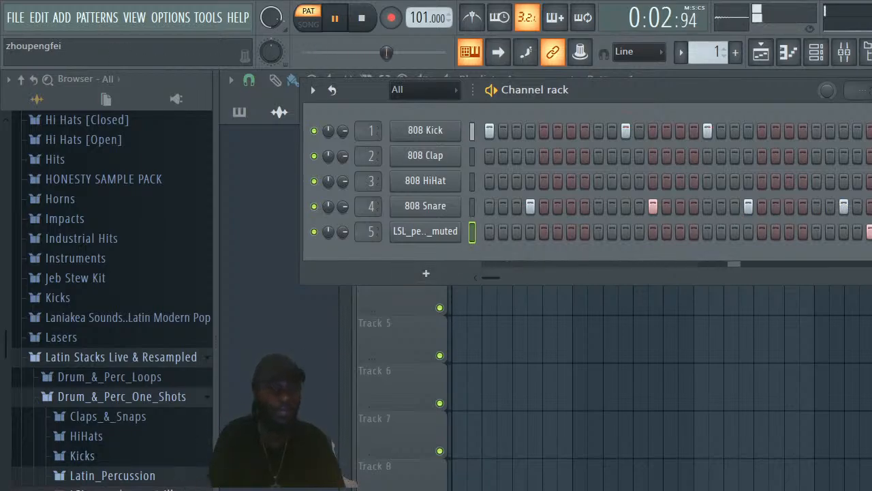
# Replace the 808 Clap channel's sample with LSL_perc_stick_hard_crackle from the Latin_Percussion folder
pyautogui.moveTo(6, 347); pyautogui.dragTo(4, 402)
pyautogui.moveTo(143, 437); pyautogui.dragTo(422, 157)
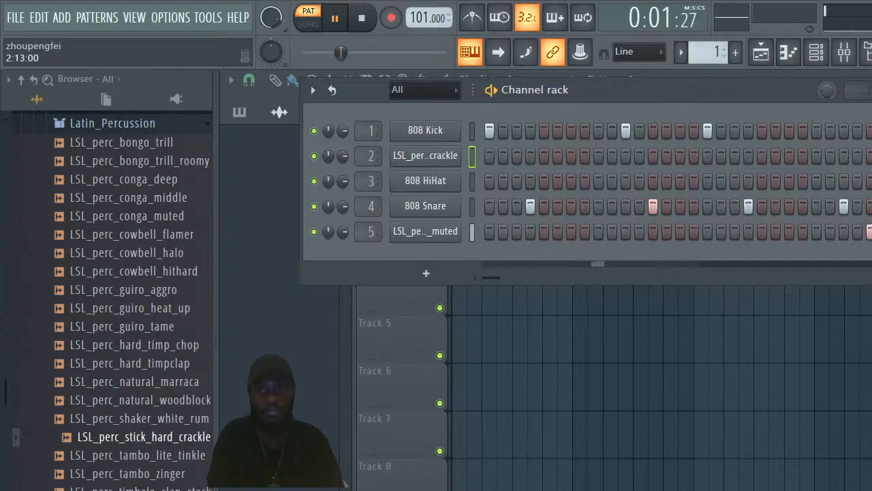
# Remove the LSL_perc_conga_muted hit on step 29 and try the 808 Snare hit on step 26 instead of step 27
pyautogui.rightClick(870, 232)
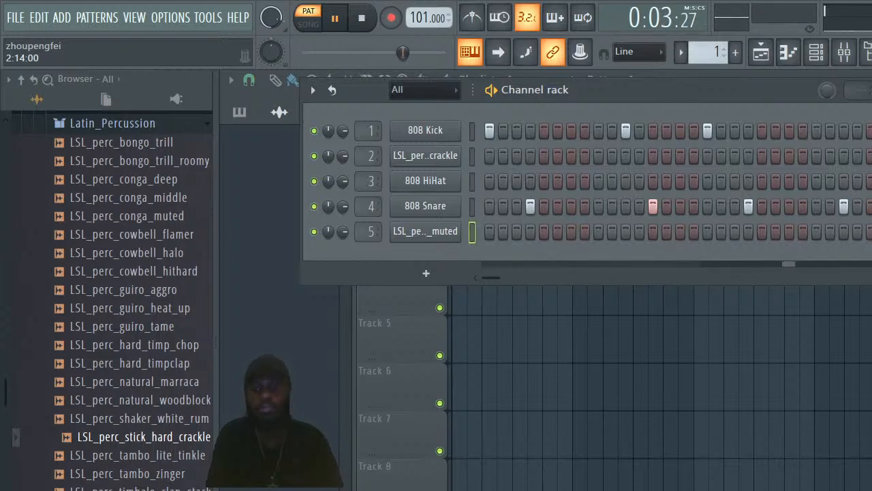
pyautogui.rightClick(845, 207)
pyautogui.click(831, 207)
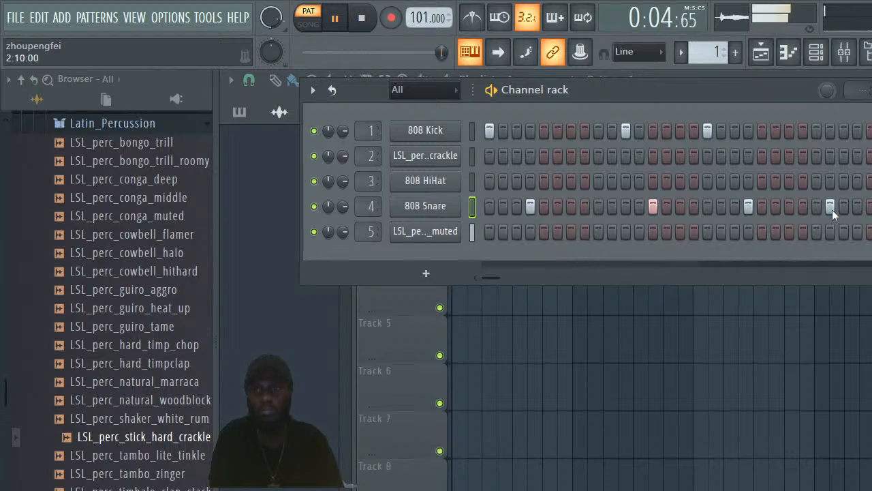
pyautogui.rightClick(832, 209)
pyautogui.click(845, 212)
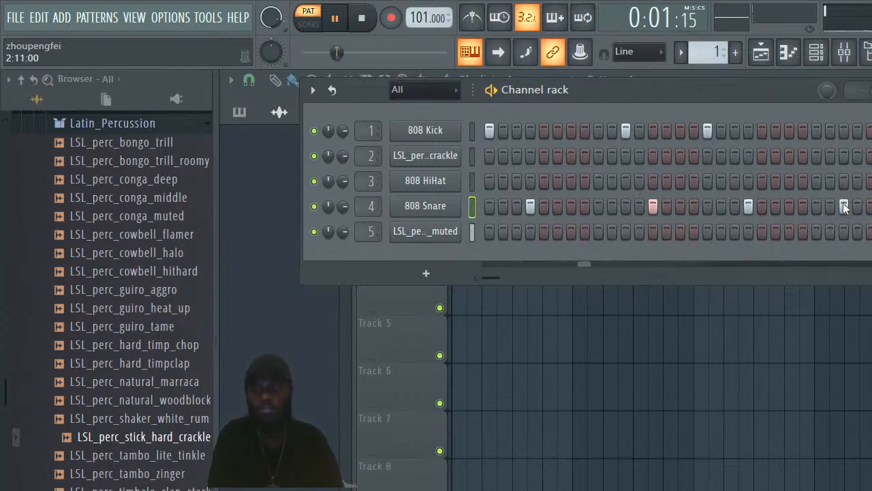
# Replace the 808 Snare hit on step 27 with an 808 Kick hit and place an LSL_perc_conga_muted hit on step 29
pyautogui.click(843, 130)
pyautogui.click(844, 206)
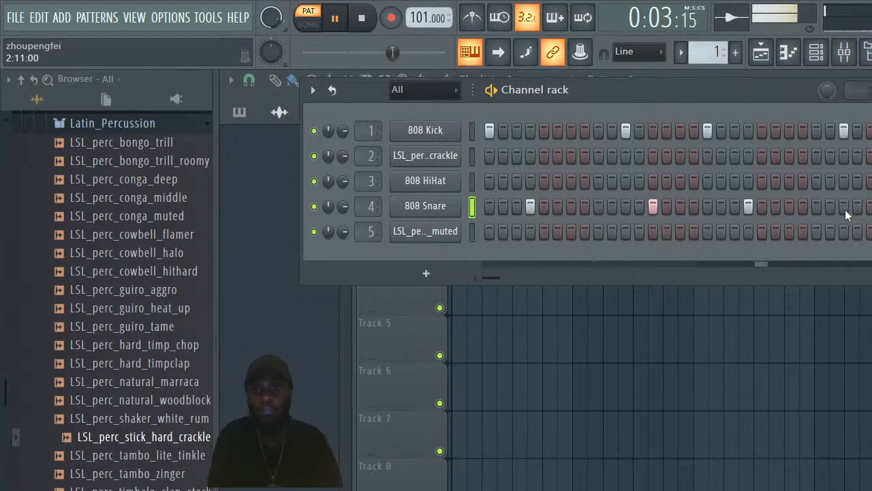
pyautogui.click(870, 207)
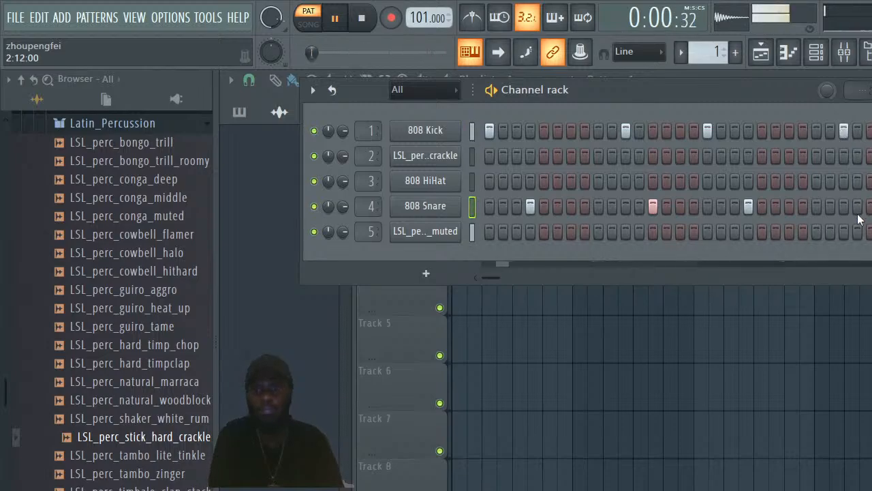
pyautogui.click(869, 207)
pyautogui.click(869, 232)
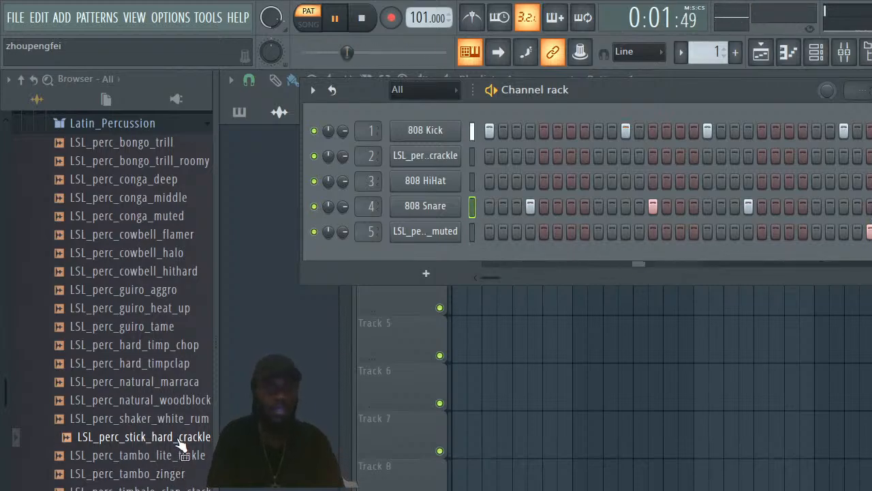
# Place LSL_perc_stick_hard_crackle hits on steps 7, 23 and 24, trying steps 9 and 8 first against the playing pattern
pyautogui.press('space')
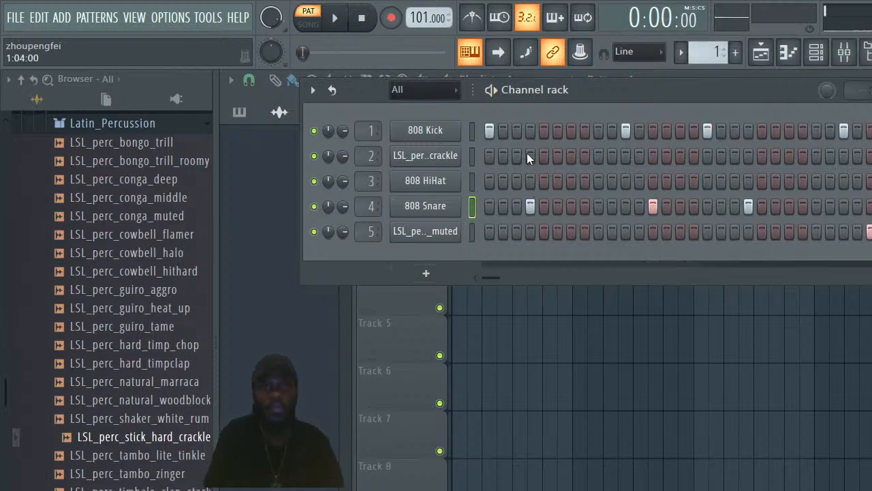
pyautogui.press('space')
pyautogui.press('space')
pyautogui.press('space')
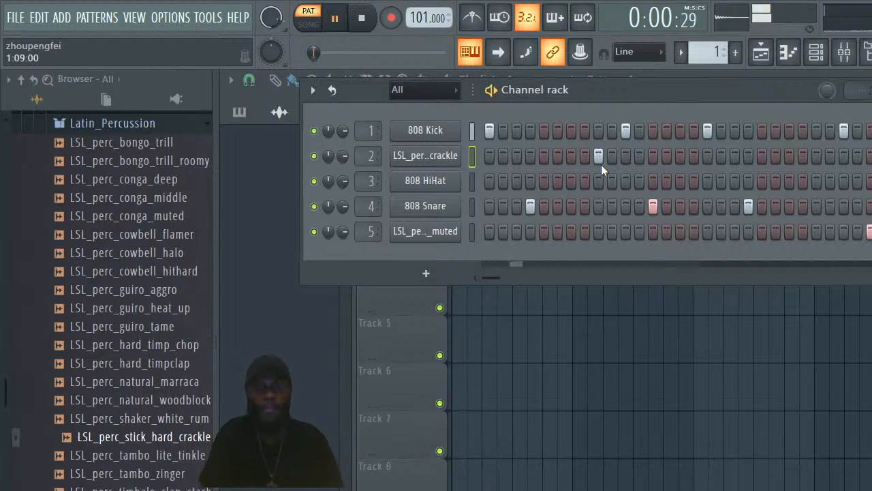
pyautogui.press('space')
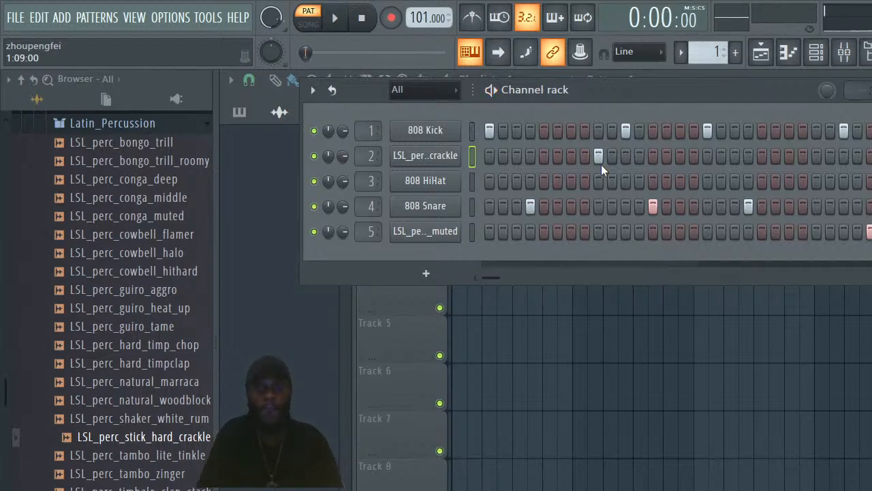
pyautogui.click(600, 160)
pyautogui.click(583, 158)
pyautogui.press('space')
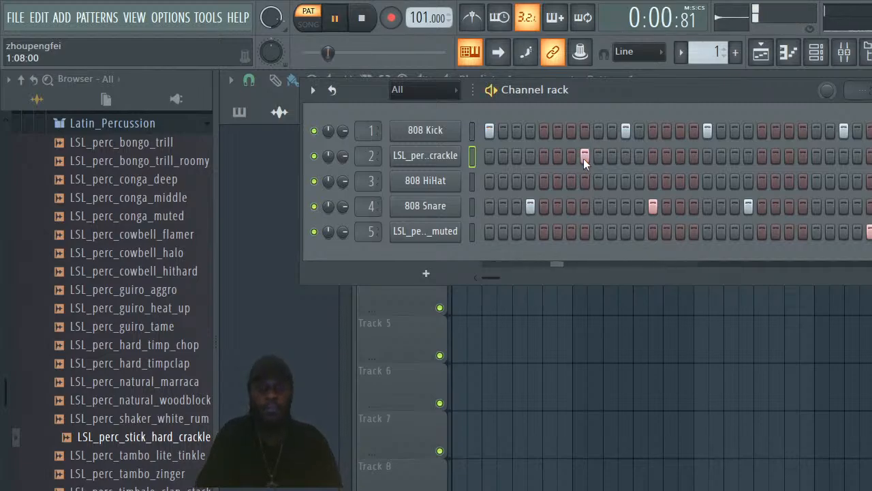
pyautogui.press('space')
pyautogui.click(570, 154)
pyautogui.press('space')
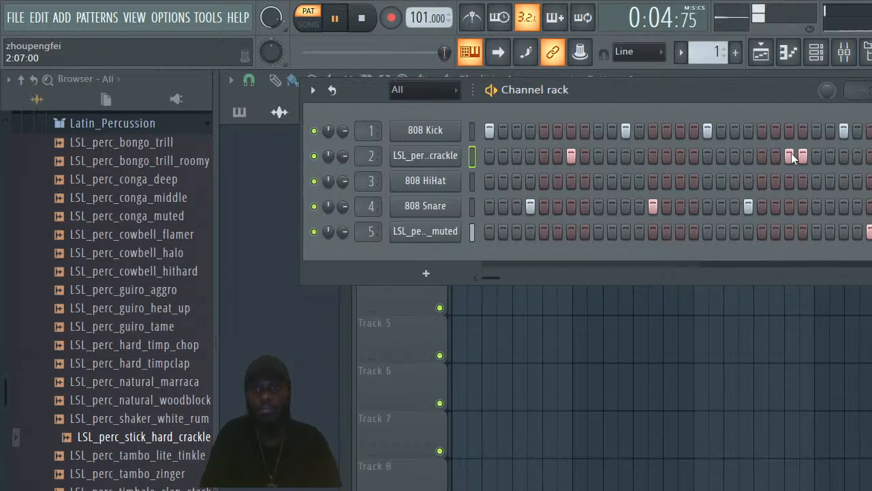
# Lower the LSL_perc_stick_hard_crackle channel's volume to 38% and make a small adjustment in its channel settings
pyautogui.moveTo(343, 160)
pyautogui.mouseDown()
pyautogui.moveTo(342, 183)
pyautogui.moveTo(343, 164)
pyautogui.mouseUp()
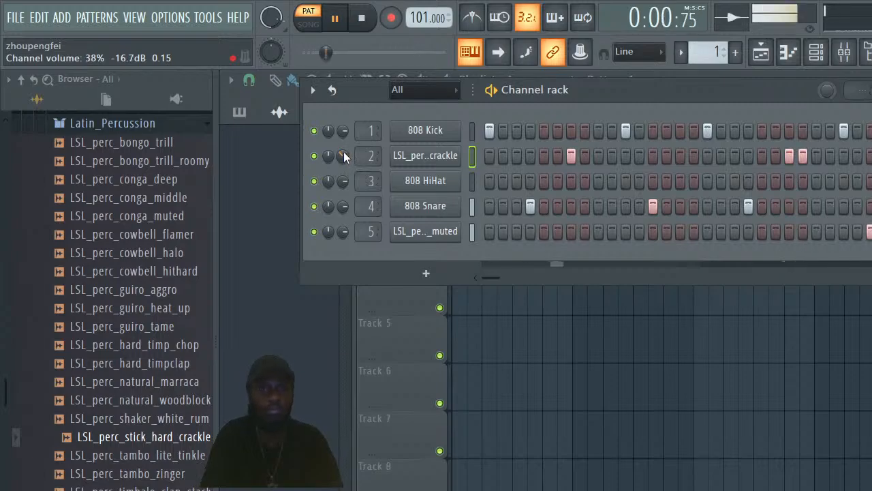
pyautogui.click(426, 156)
pyautogui.moveTo(673, 261); pyautogui.dragTo(673, 250)
pyautogui.click(765, 225)
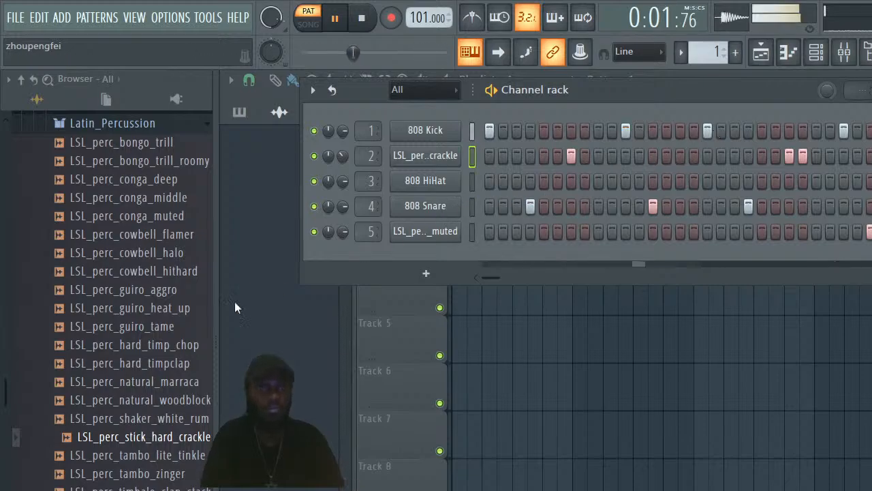
# Replace the 808 Snare channel's sample with ART_Bad_Habbit_Snare from the Producers Choice pack's Snares folder and play the pattern
pyautogui.press('space')
pyautogui.moveTo(5, 389); pyautogui.dragTo(2, 334)
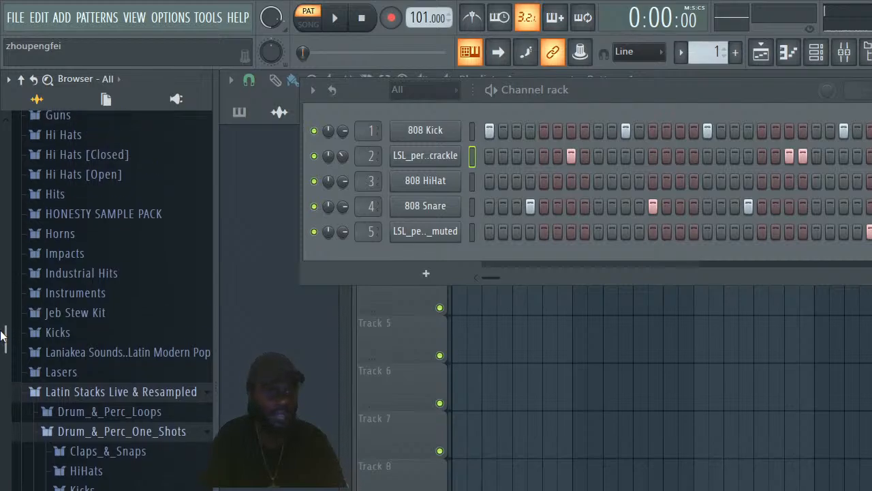
pyautogui.moveTo(2, 334); pyautogui.dragTo(38, 469)
pyautogui.click(65, 431)
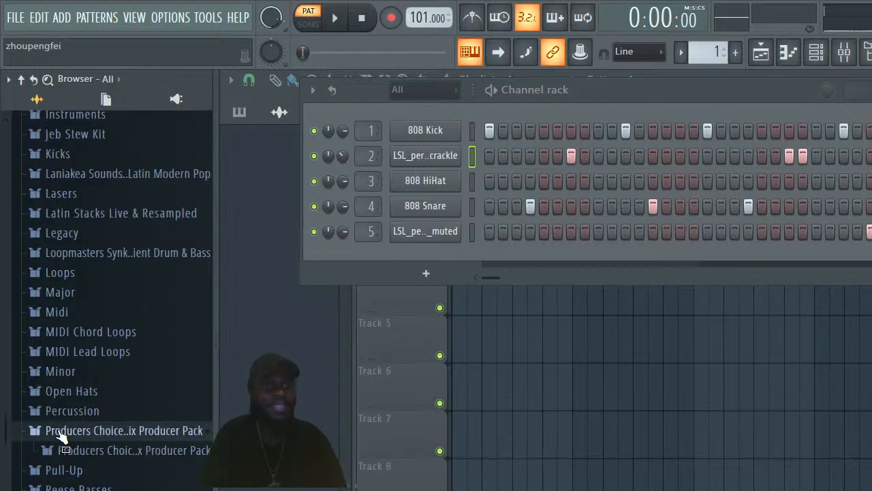
pyautogui.click(94, 452)
pyautogui.moveTo(4, 410); pyautogui.dragTo(6, 434)
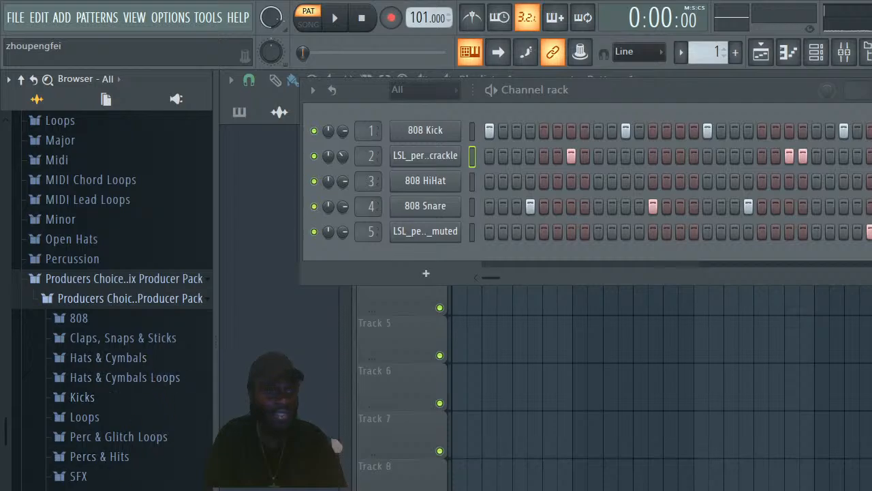
pyautogui.click(86, 490)
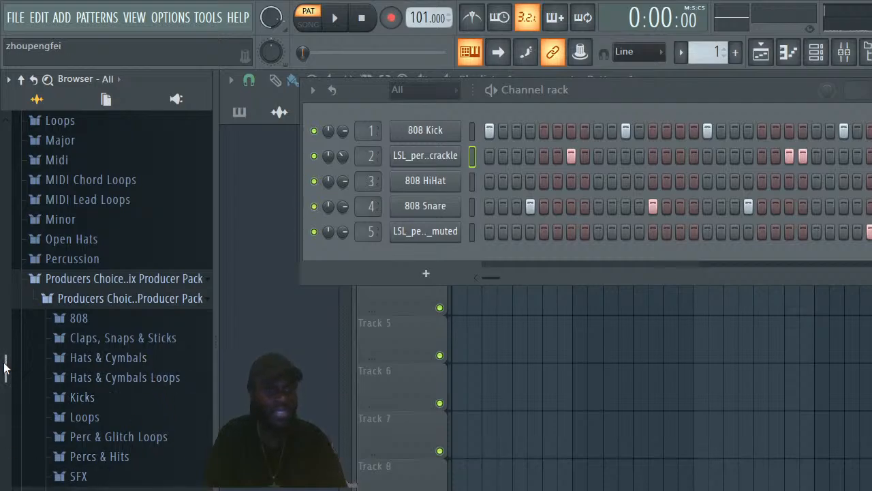
pyautogui.moveTo(4, 368); pyautogui.dragTo(4, 389)
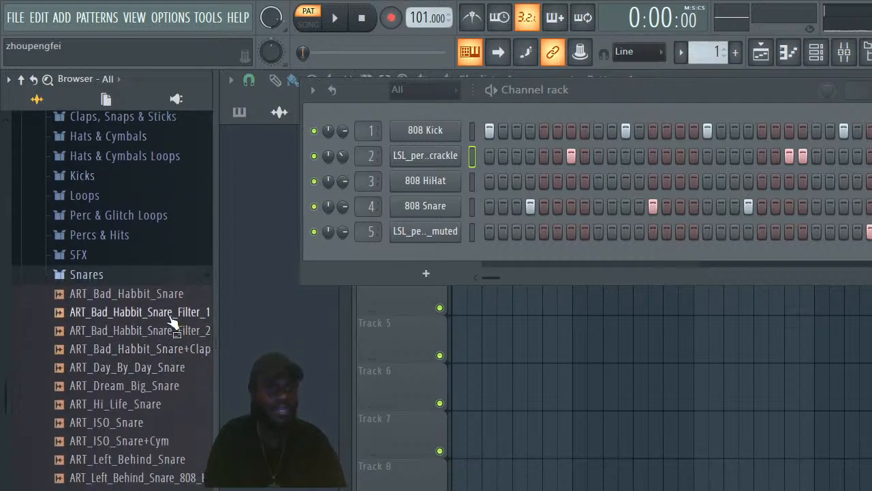
pyautogui.click(103, 295)
pyautogui.moveTo(107, 300); pyautogui.dragTo(428, 209)
pyautogui.press('space')
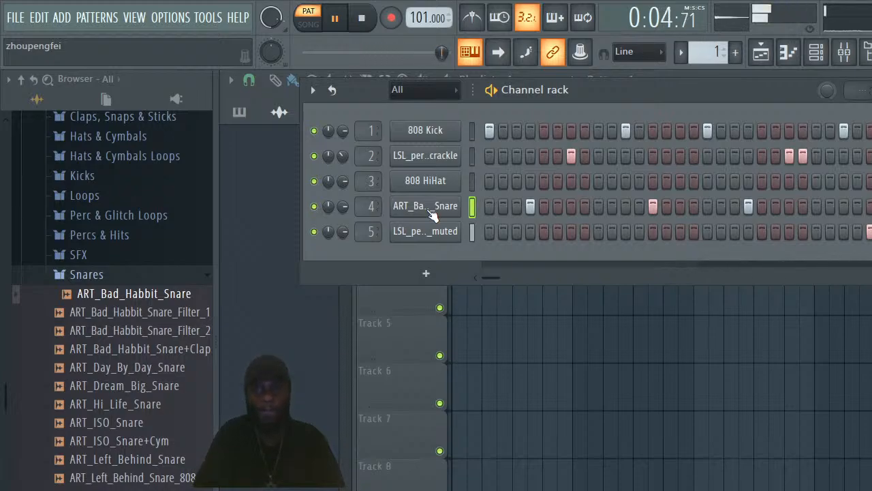
# Lower the LSL_perc_conga_muted channel's volume to 47% and add an LSL_perc_stick_hard_crackle hit on step 8
pyautogui.moveTo(343, 232); pyautogui.dragTo(343, 245)
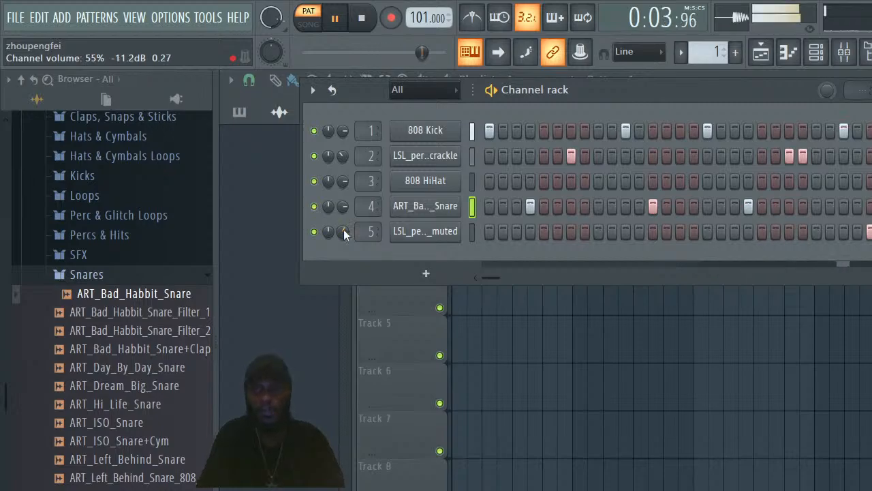
pyautogui.scroll(-4, 343, 229)
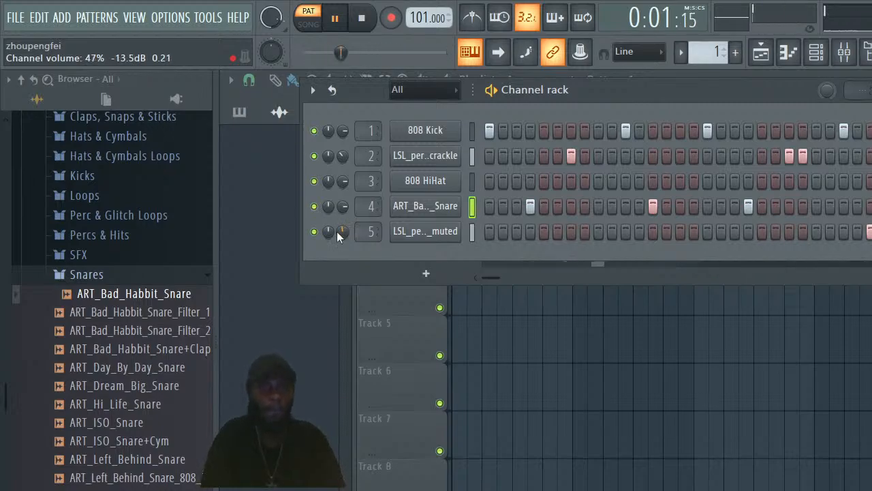
pyautogui.click(583, 158)
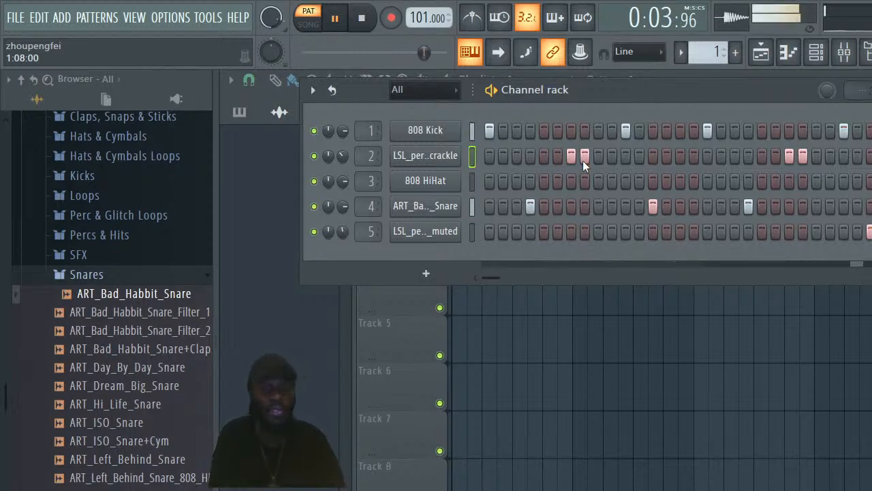
# Replace the 808 HiHat channel's sample with ART_Hi_Life_Perc_3 from the pack's Percs & Hits folder
pyautogui.click(72, 278)
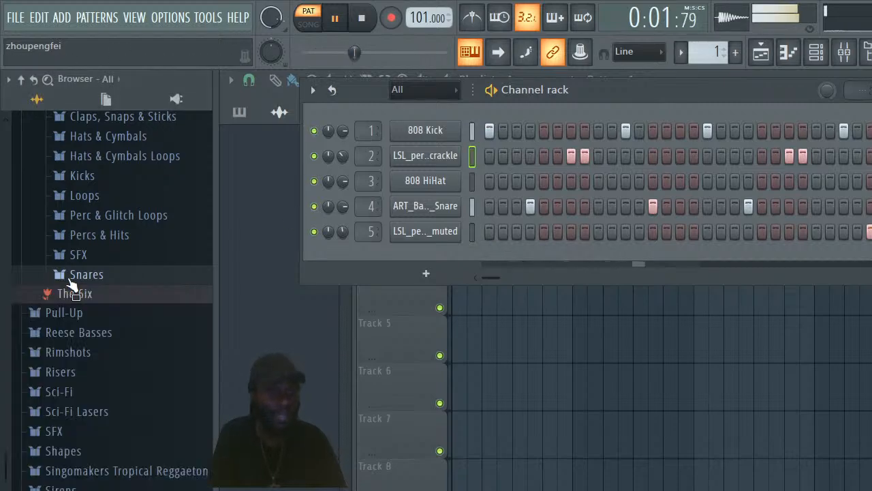
pyautogui.click(116, 217)
pyautogui.click(96, 219)
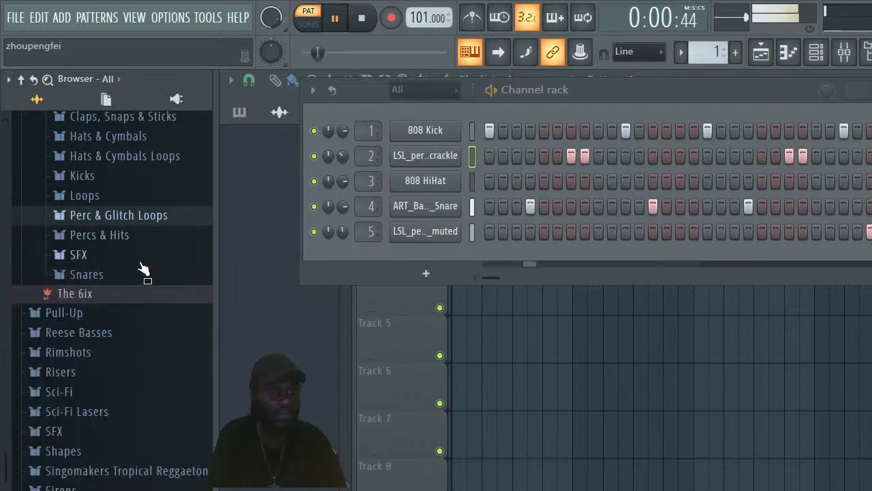
pyautogui.click(116, 239)
pyautogui.click(143, 315)
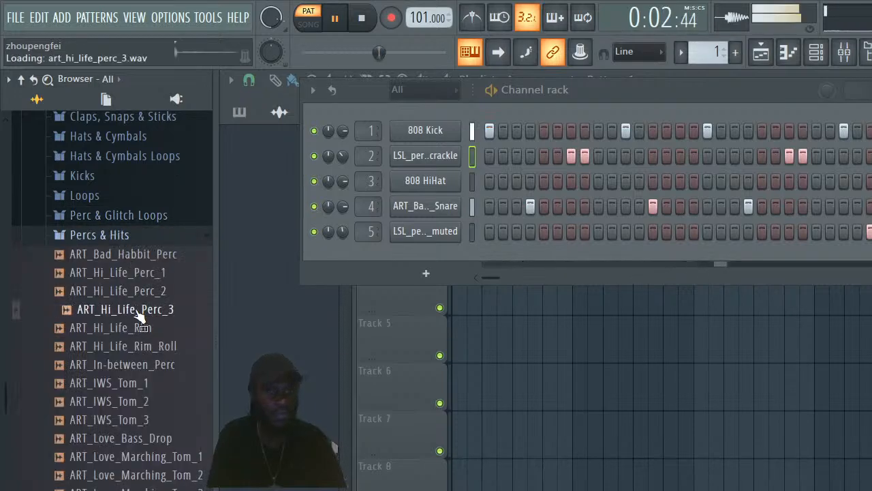
pyautogui.moveTo(143, 315); pyautogui.dragTo(405, 183)
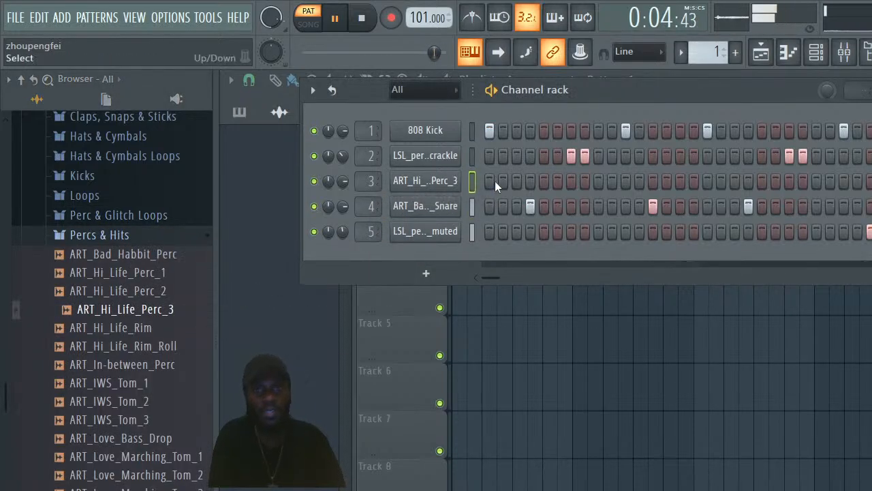
# Arrange ART_Hi_Life_Perc_3 hits on steps 7 and 23 and LSL_perc_stick_hard_crackle hits on steps 8 and 24, then play the pattern
pyautogui.click(584, 181)
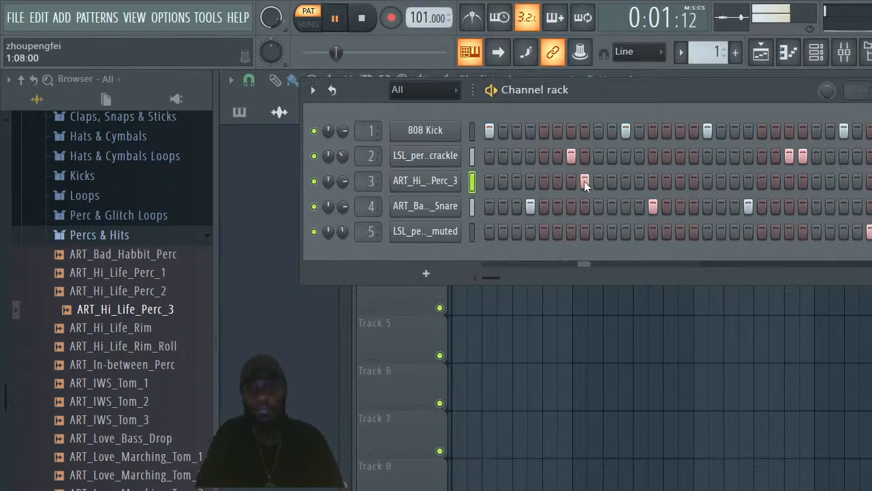
pyautogui.press('space')
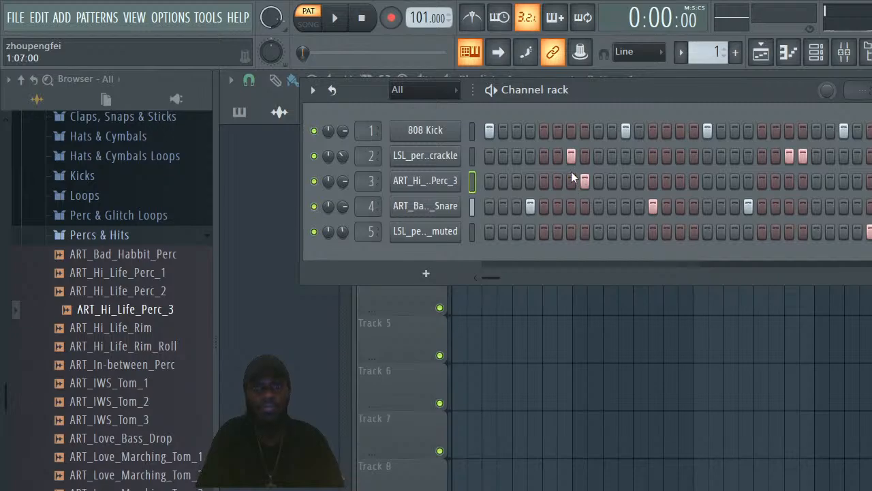
pyautogui.click(582, 158)
pyautogui.rightClick(584, 177)
pyautogui.rightClick(573, 155)
pyautogui.press('space')
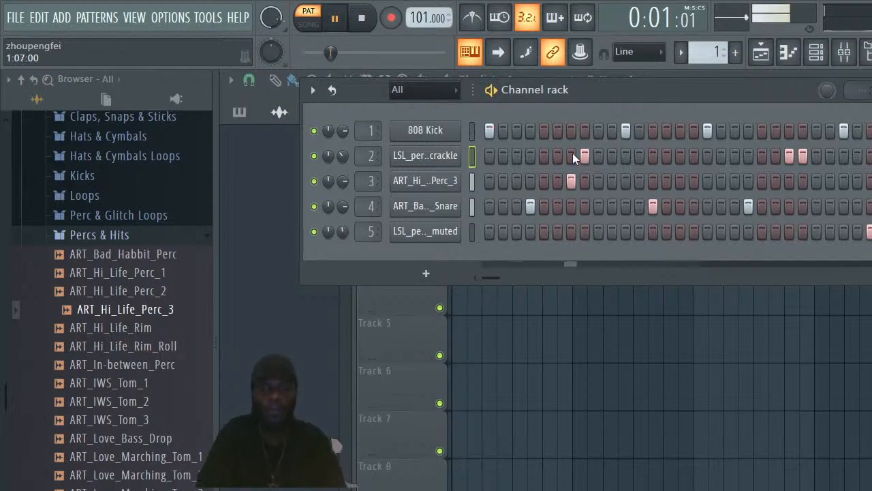
pyautogui.press('space')
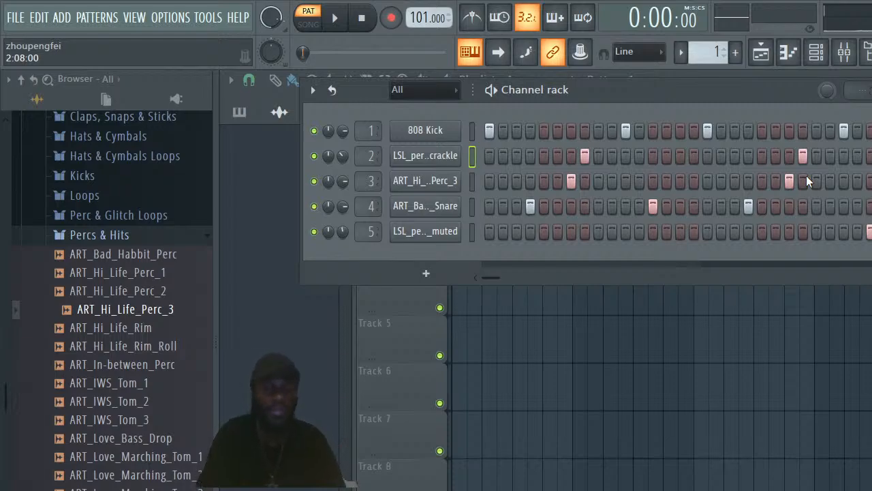
pyautogui.press('space')
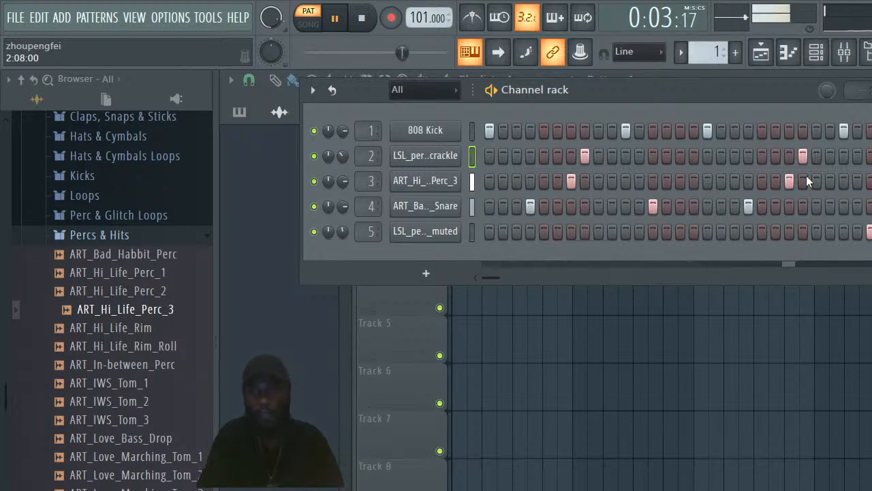
pyautogui.press('space')
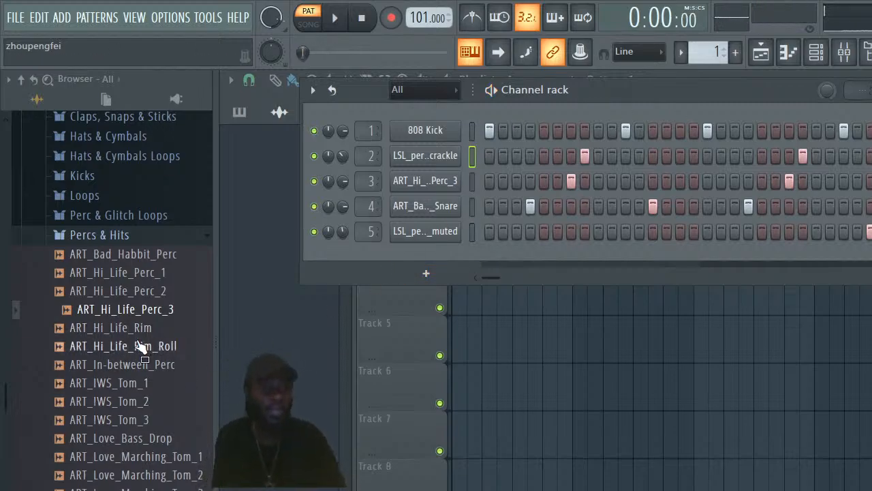
# Add ART_Hi_Life_HH_1 from the pack's Hats & Cymbals folder as a new channel below ART_Hi_Life_Perc_3 and route it to mixer track 6
pyautogui.click(72, 235)
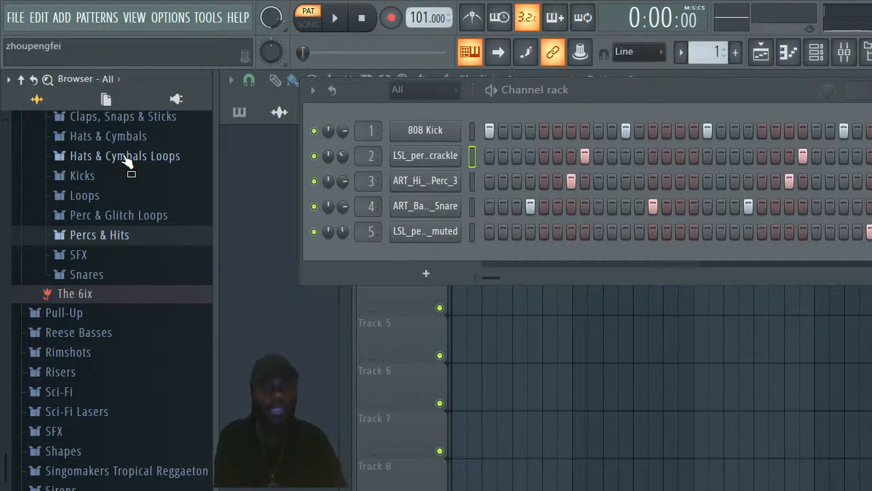
pyautogui.click(134, 160)
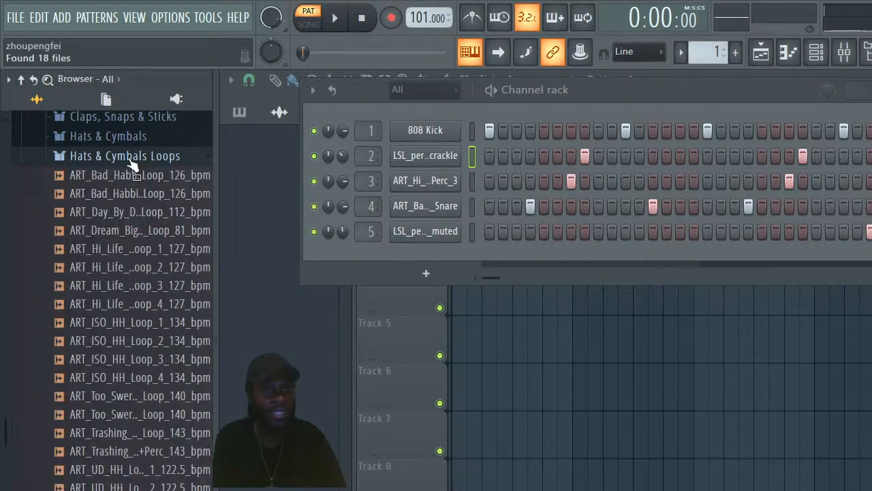
pyautogui.click(137, 230)
pyautogui.click(98, 156)
pyautogui.click(109, 136)
pyautogui.click(146, 212)
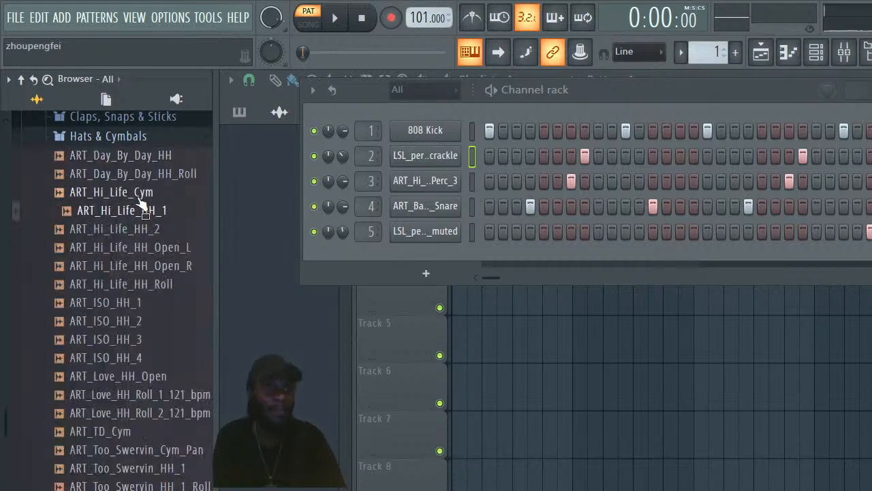
pyautogui.click(141, 193)
pyautogui.click(139, 211)
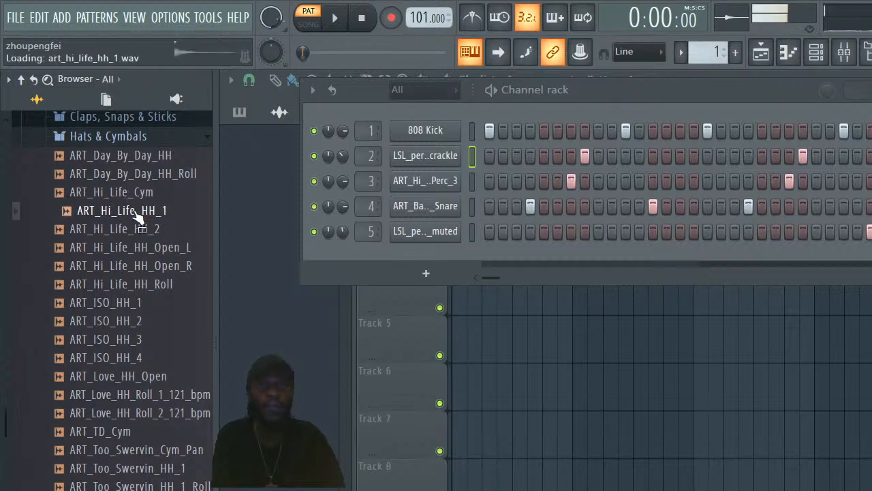
pyautogui.moveTo(137, 214); pyautogui.dragTo(370, 196)
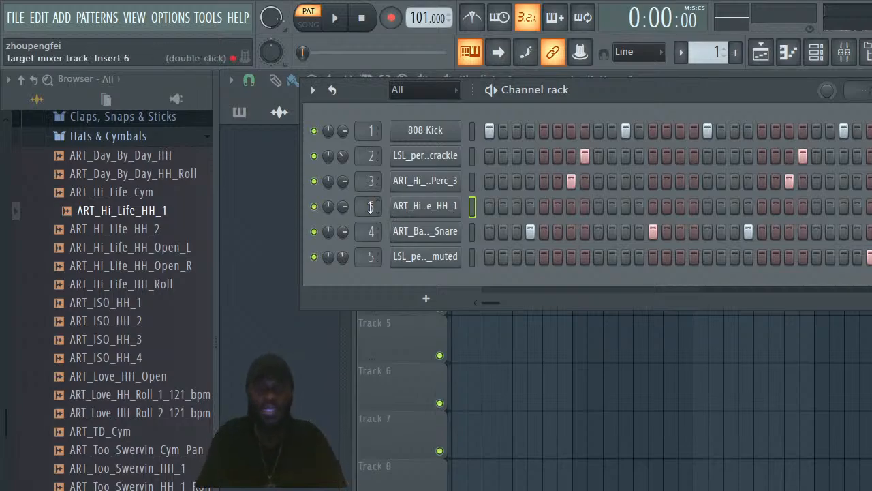
pyautogui.moveTo(371, 207); pyautogui.dragTo(371, 207)
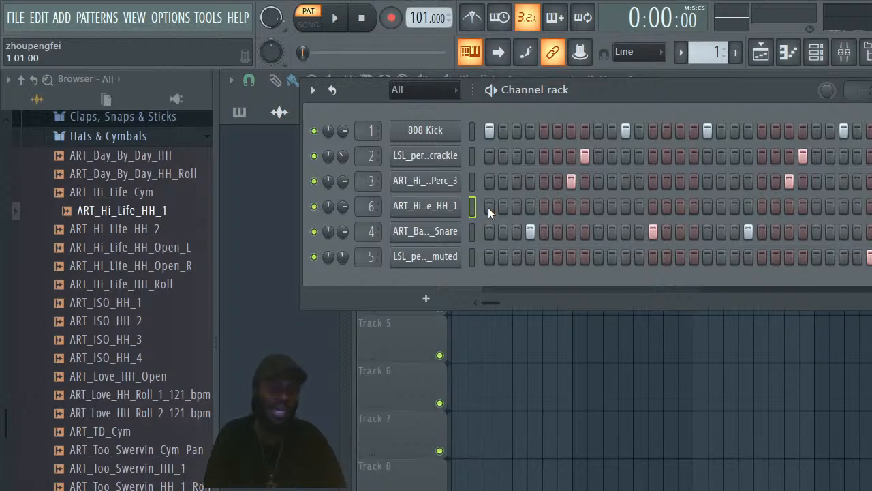
# Place ART_Hi_Life_HH_1 hits on steps 1, 2 and 3, and audition the pattern
pyautogui.press('space')
pyautogui.press('space')
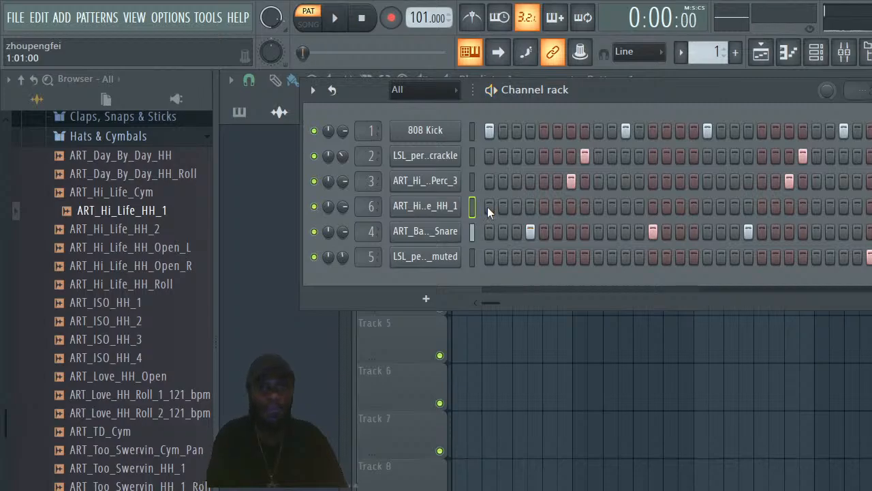
pyautogui.moveTo(489, 206); pyautogui.dragTo(525, 214)
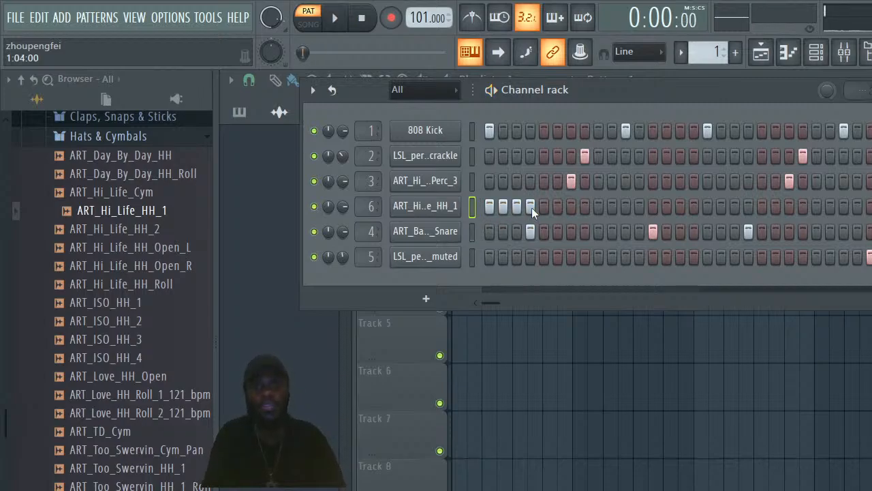
pyautogui.press('space')
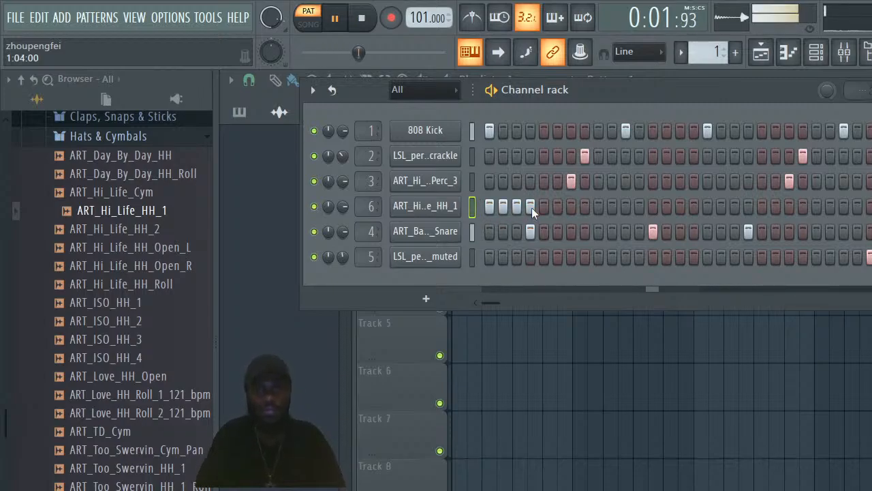
pyautogui.press('space')
pyautogui.press('space')
pyautogui.press('space')
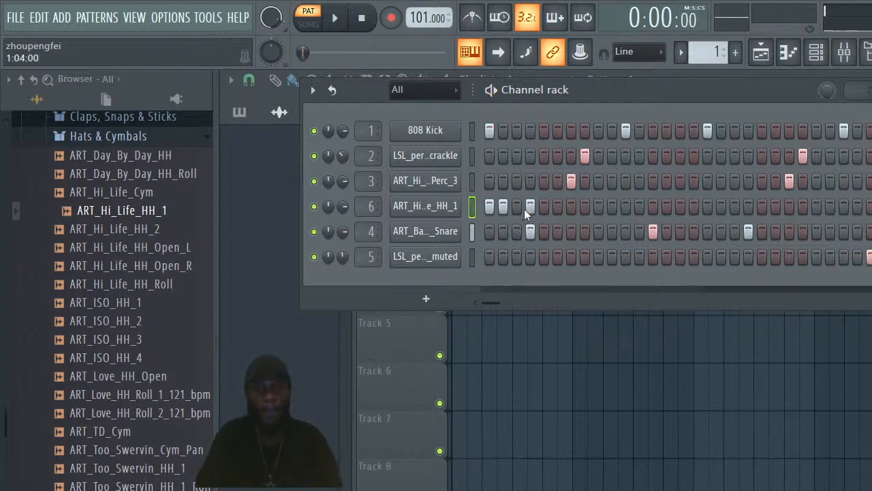
pyautogui.press('space')
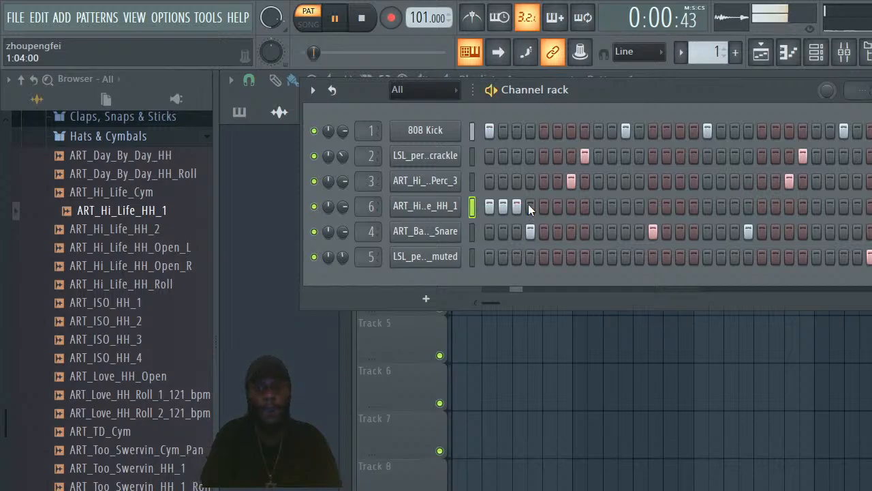
pyautogui.press('space')
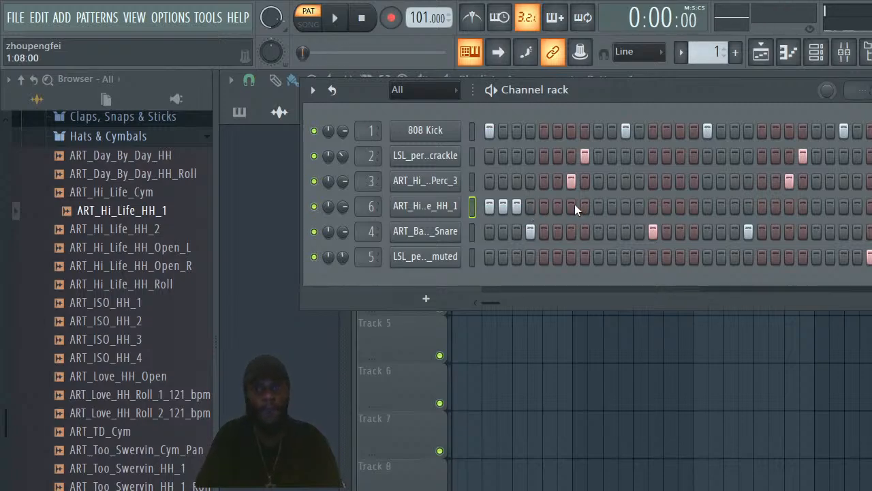
# Add ART_Hi_Life_HH_1 hits on steps 10, 12, 14, 15 and 16 while auditioning the pattern
pyautogui.click(597, 208)
pyautogui.press('space')
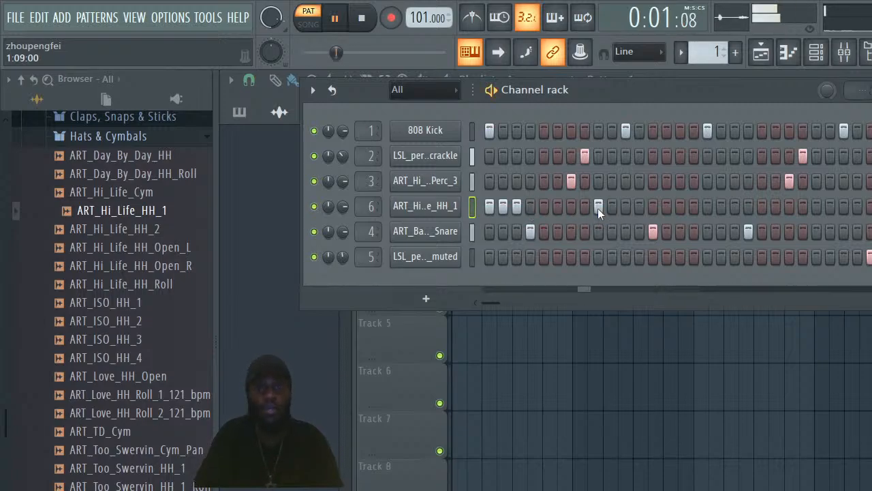
pyautogui.press('space')
pyautogui.click(614, 209)
pyautogui.press('space')
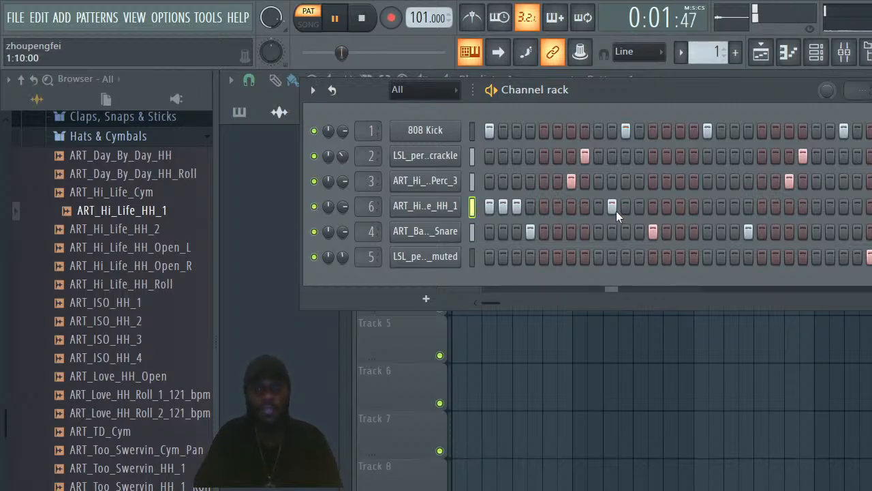
pyautogui.press('space')
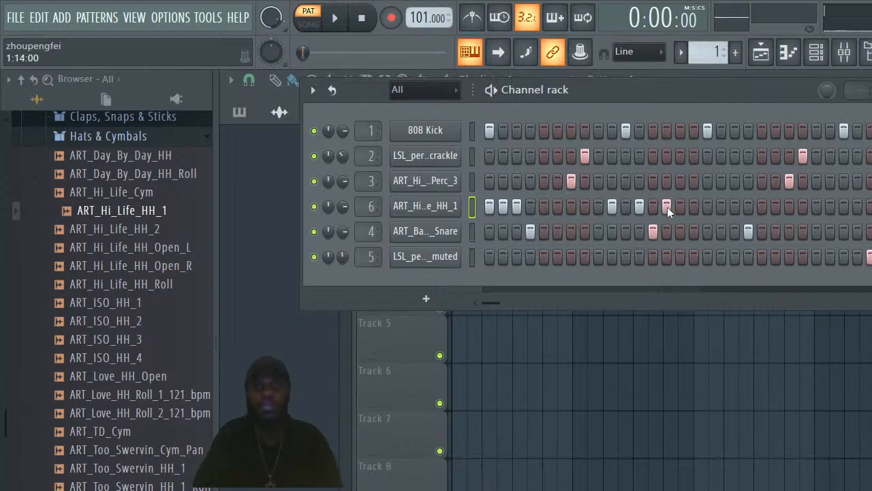
pyautogui.press('space')
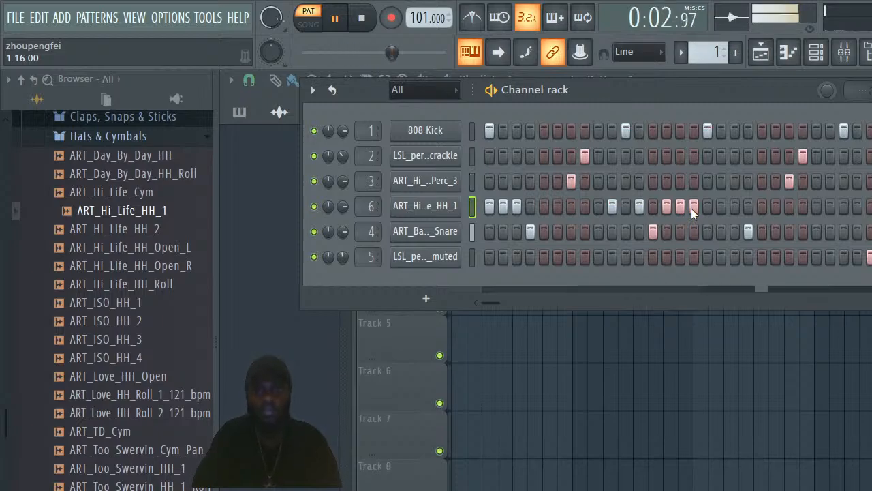
# Add ART_Hi_Life_HH_1 hits on steps 19, 22, 26, 27 and 28 while auditioning the pattern
pyautogui.press('space')
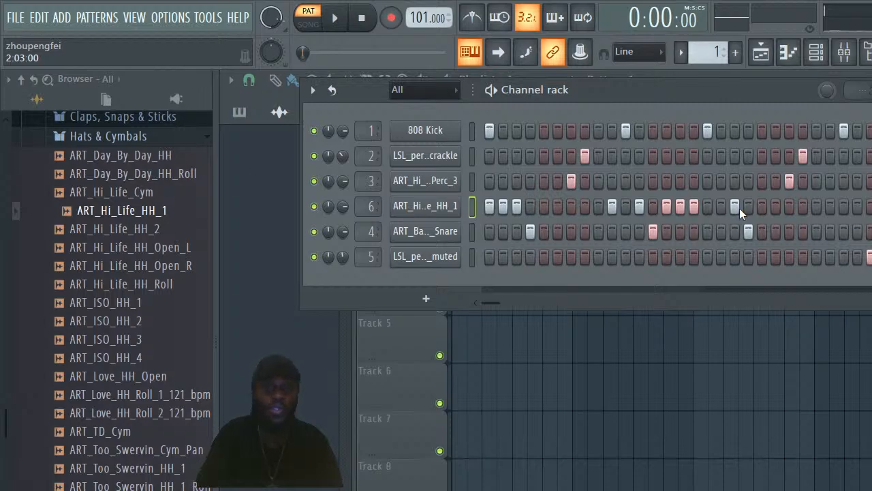
pyautogui.press('space')
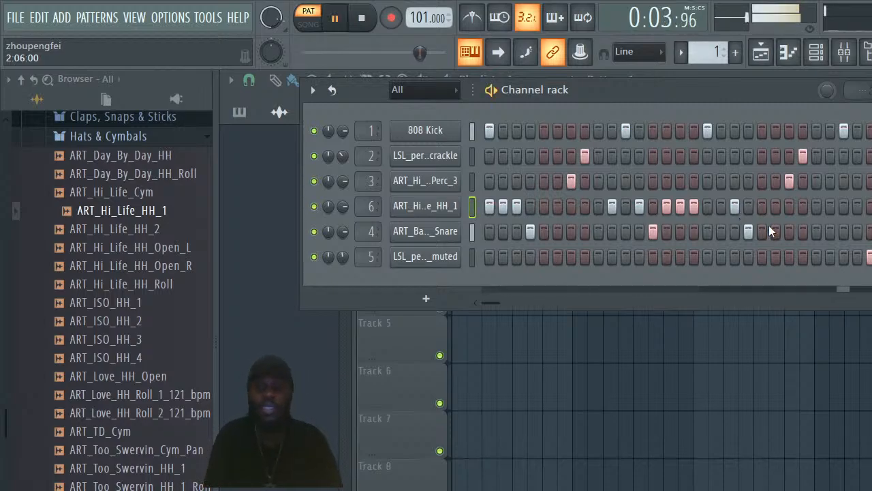
pyautogui.click(777, 205)
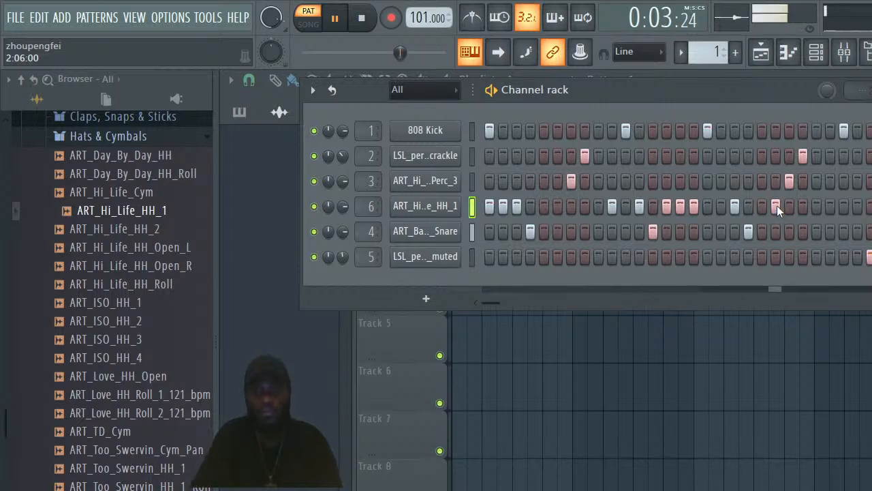
pyautogui.click(832, 206)
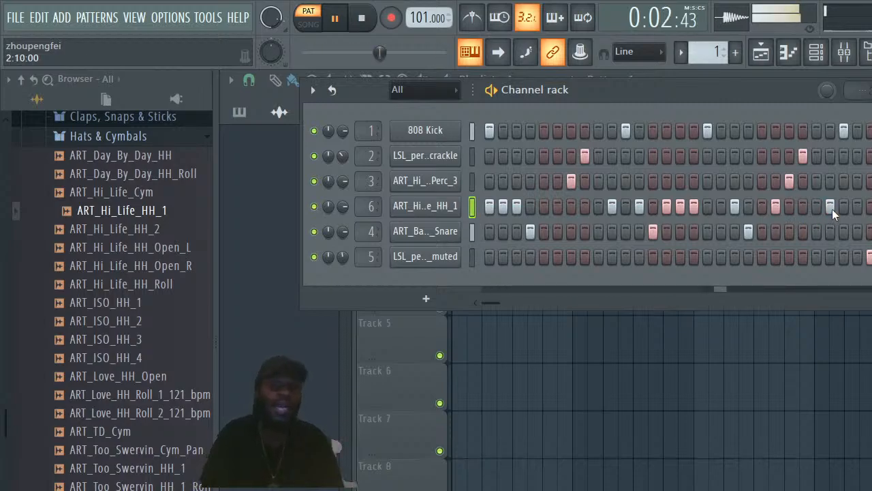
pyautogui.click(844, 208)
pyautogui.click(857, 210)
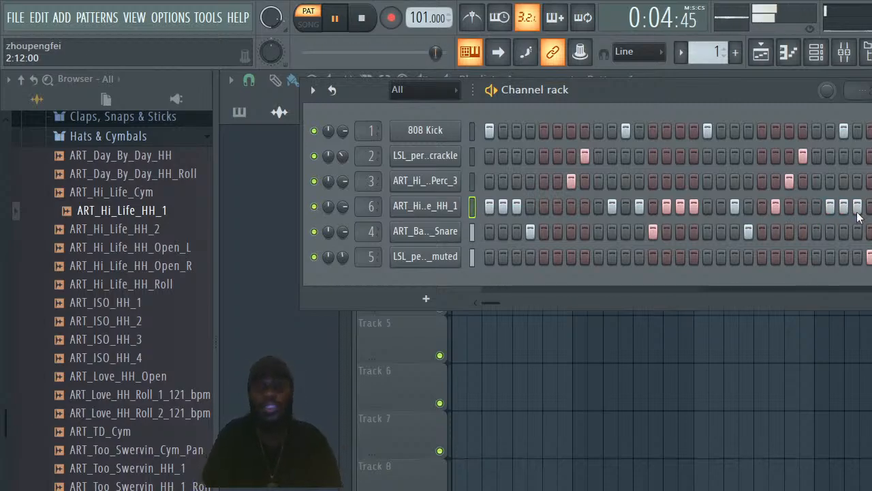
pyautogui.press('space')
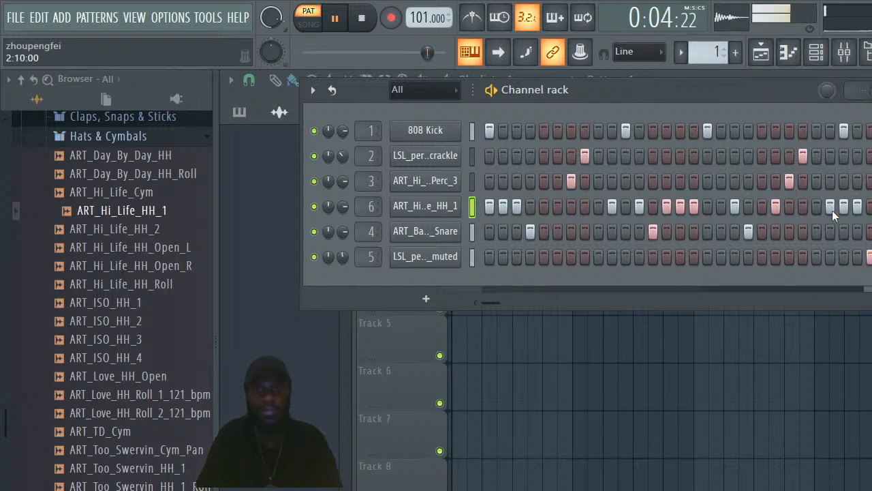
# Refine the ART_Hi_Life_HH_1 pattern by removing the hits on steps 16 and 27 and adding hits on steps 17 and 18
pyautogui.rightClick(695, 207)
pyautogui.click(708, 207)
pyautogui.click(721, 206)
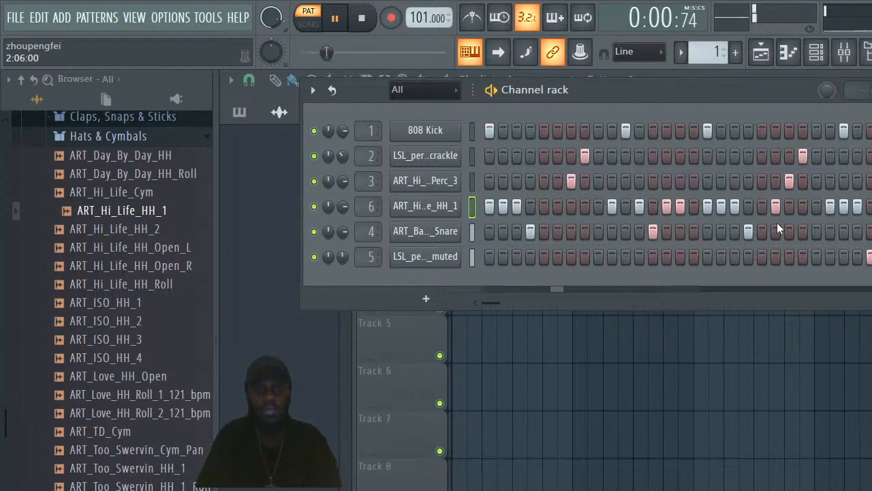
pyautogui.rightClick(844, 206)
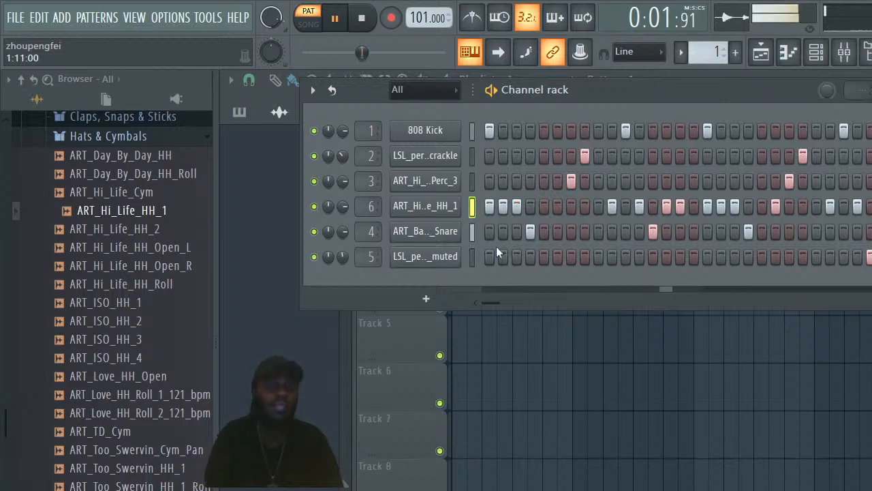
# Audition other hi-hats in the Hats & Cymbals folder and replace the ART_Hi_Life_HH_1 channel's sample with ART_Hi_Life_HH_2
pyautogui.click(153, 249)
pyautogui.click(136, 229)
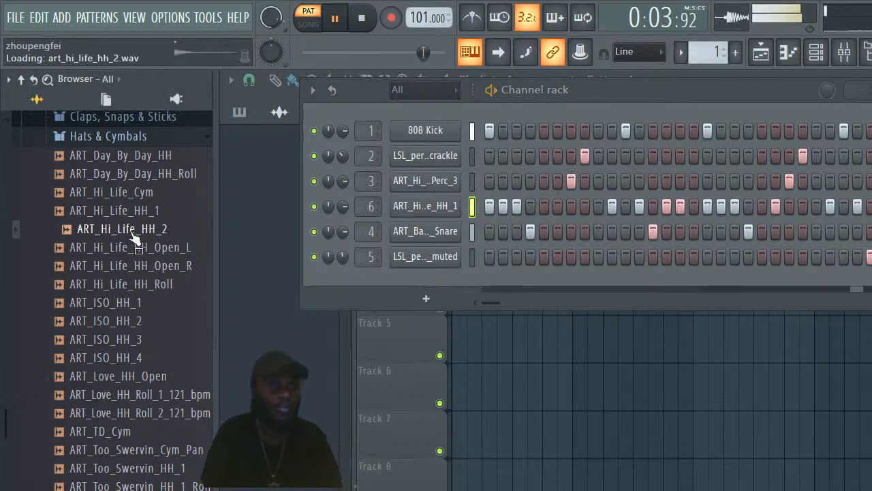
pyautogui.click(146, 320)
pyautogui.click(146, 247)
pyautogui.click(140, 229)
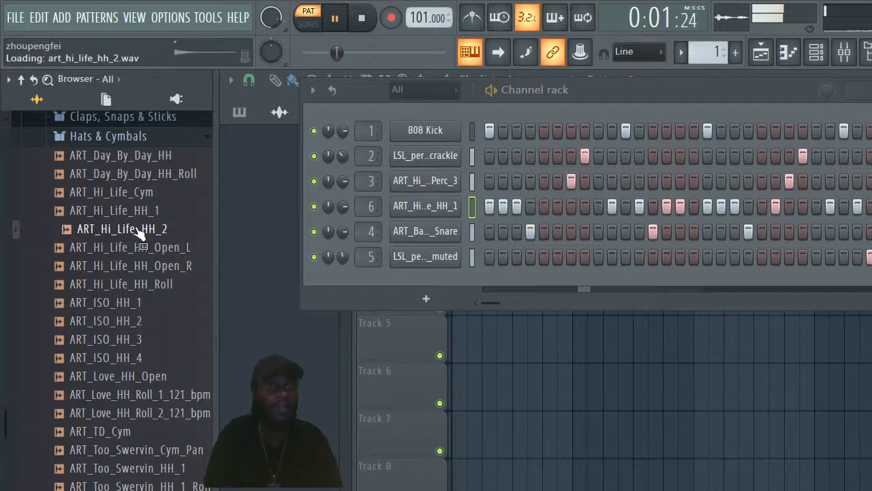
pyautogui.moveTo(139, 229); pyautogui.dragTo(447, 207)
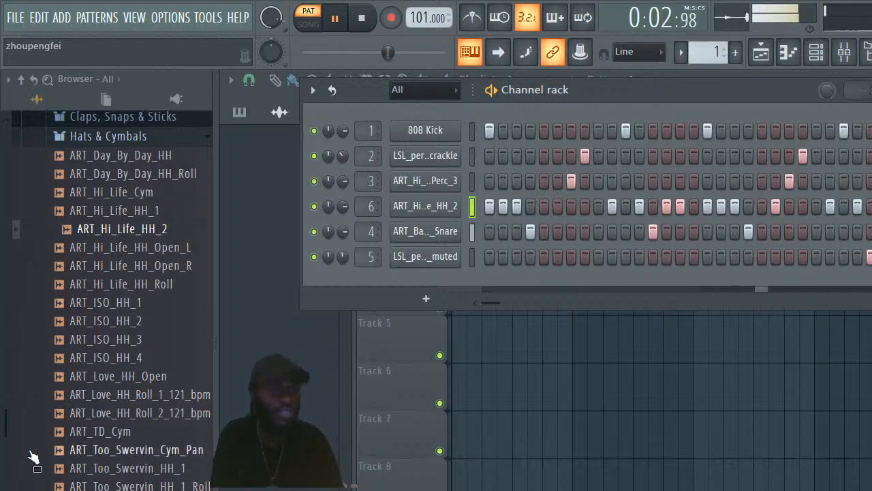
# Replace the 808 Kick channel's sample with JEB KEEK 1 from the Jeb Stew Kit's KEEKS folder and lower the channel's volume
pyautogui.scroll(3, 4, 400)
pyautogui.moveTo(2, 399); pyautogui.dragTo(2, 340)
pyautogui.click(65, 276)
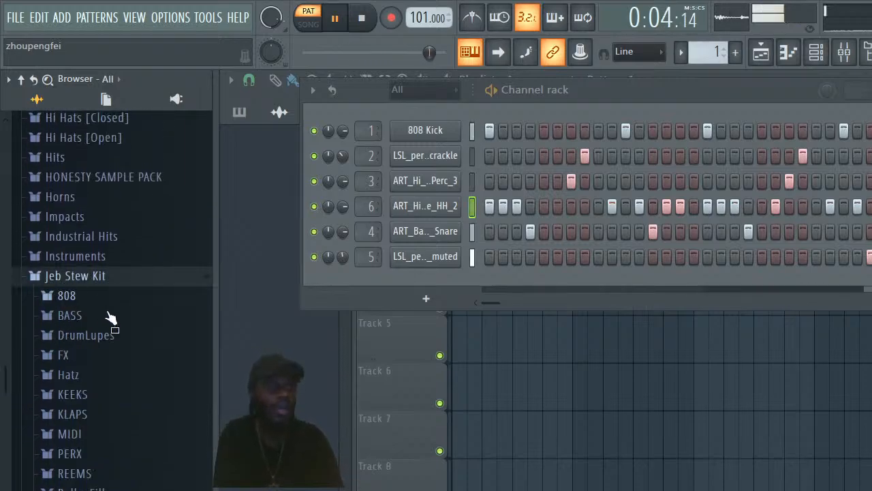
pyautogui.click(78, 398)
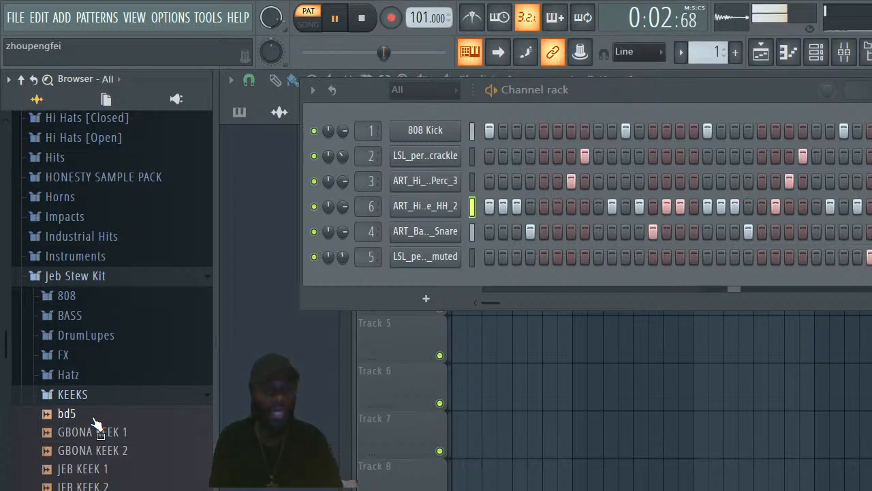
pyautogui.click(103, 450)
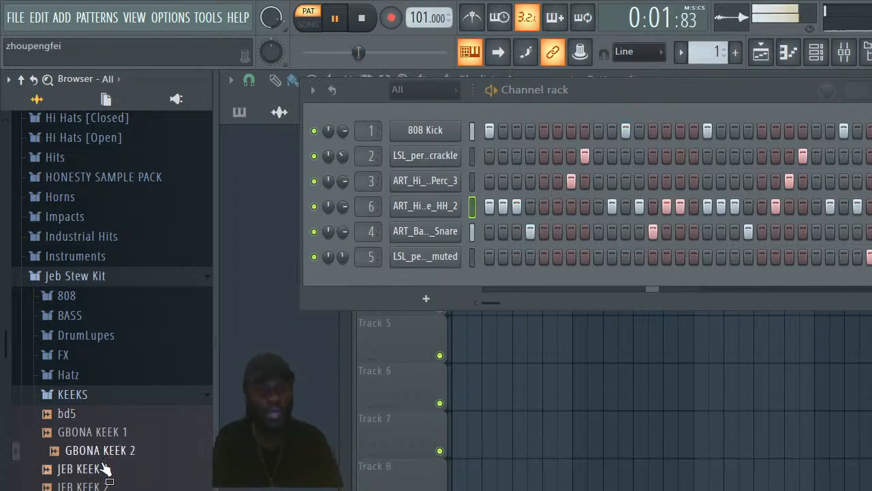
pyautogui.click(103, 469)
pyautogui.moveTo(104, 468); pyautogui.dragTo(452, 128)
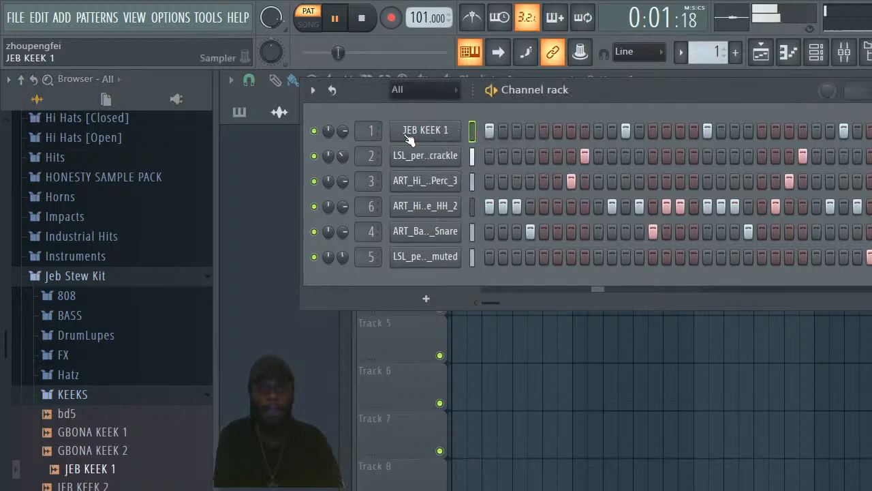
pyautogui.moveTo(342, 130); pyautogui.dragTo(342, 133)
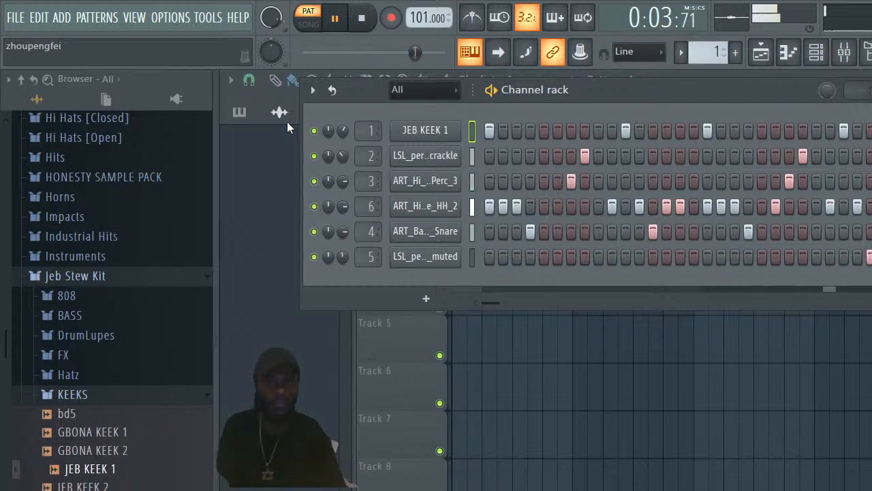
# Raise the ART_Bad_Habbit_Snare channel's pitch to +200 cents and close its settings
pyautogui.click(425, 231)
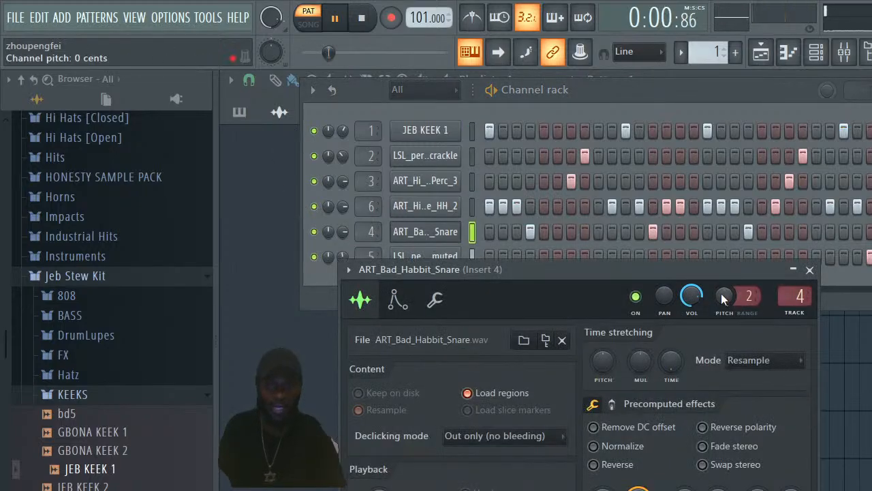
pyautogui.moveTo(726, 295); pyautogui.dragTo(726, 272)
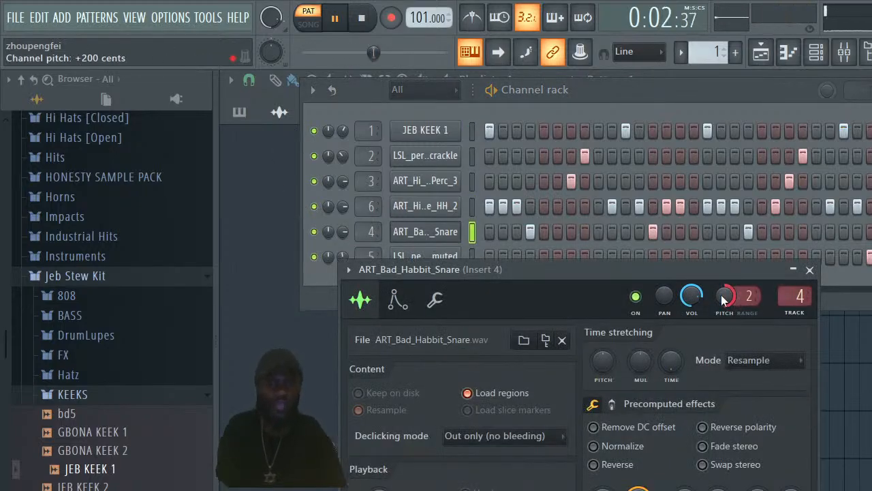
pyautogui.click(810, 269)
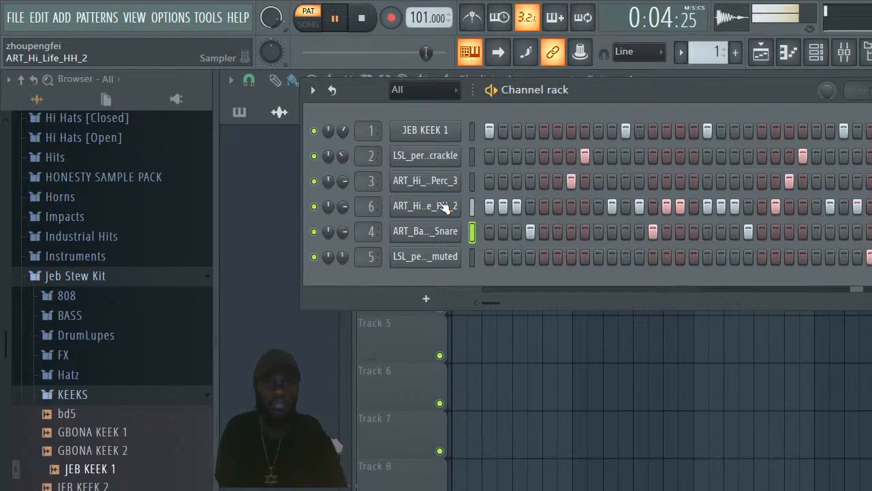
# Fine-tune the LSL_perc_conga_muted channel's pitch to +1 cent, close its settings and stop playback
pyautogui.click(429, 256)
pyautogui.moveTo(721, 278)
pyautogui.mouseDown()
pyautogui.moveTo(721, 267)
pyautogui.moveTo(733, 281)
pyautogui.mouseUp()
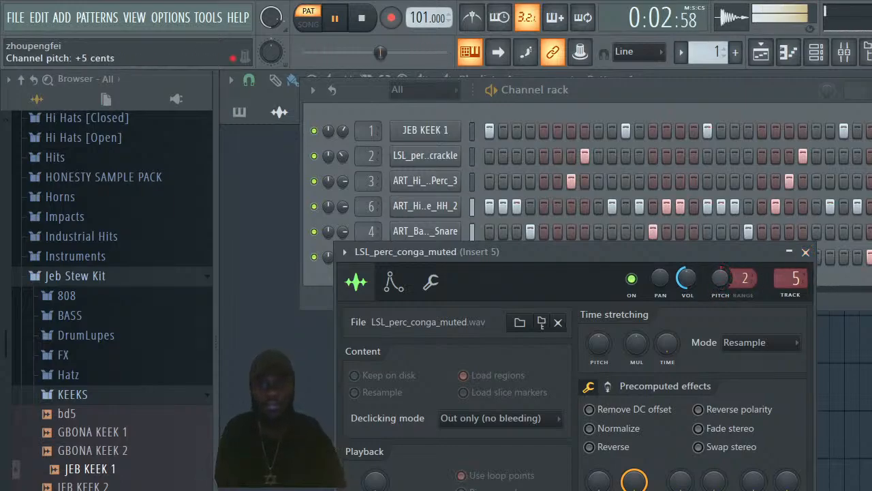
pyautogui.moveTo(720, 276); pyautogui.dragTo(720, 282)
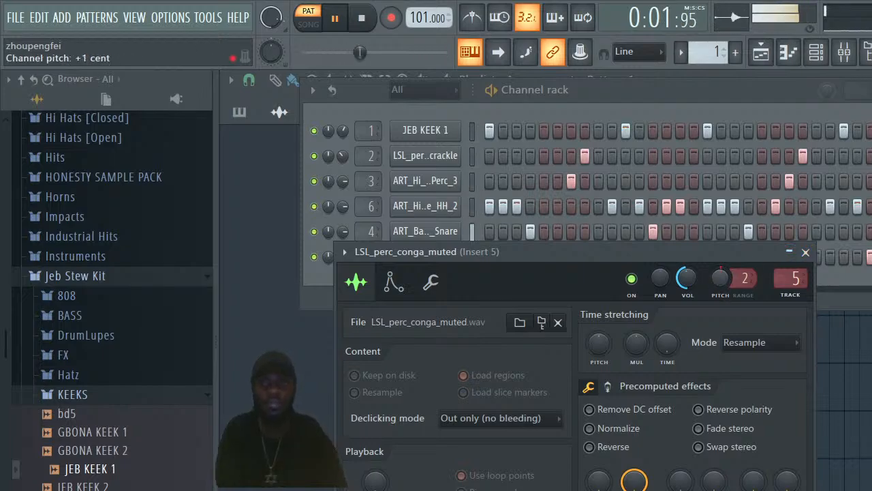
pyautogui.click(806, 251)
pyautogui.press('space')
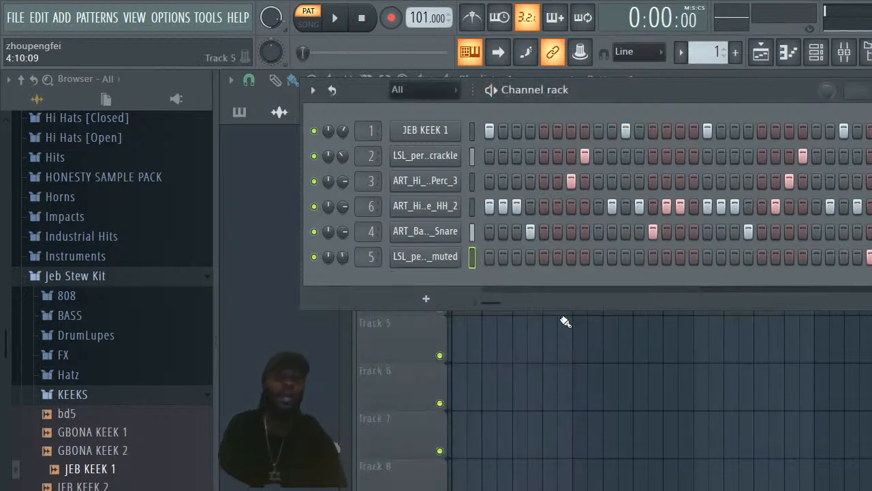
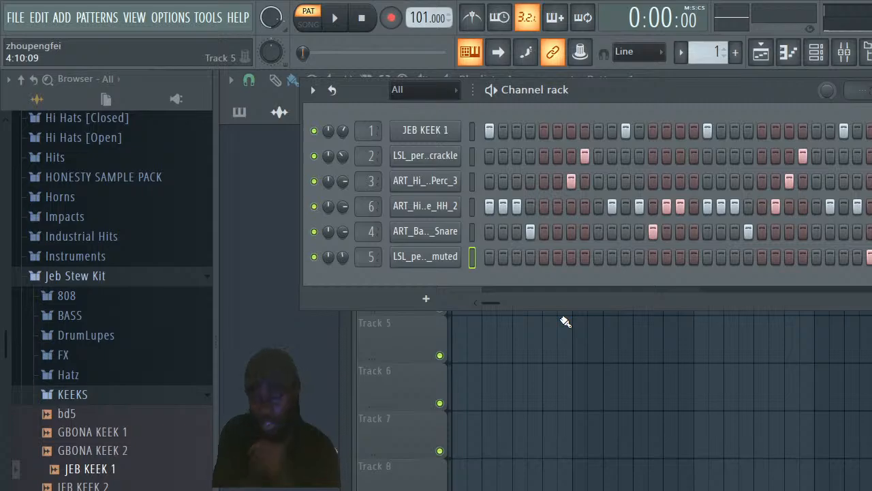
pyautogui.click(426, 298)
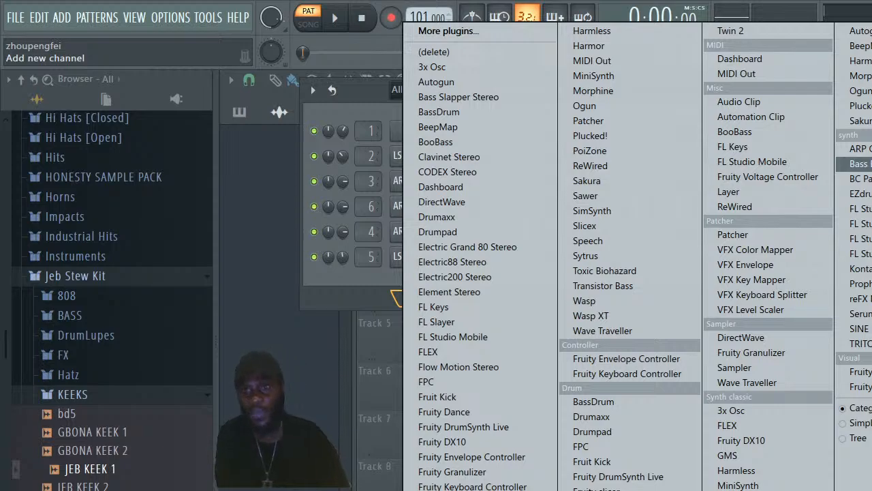
pyautogui.click(860, 163)
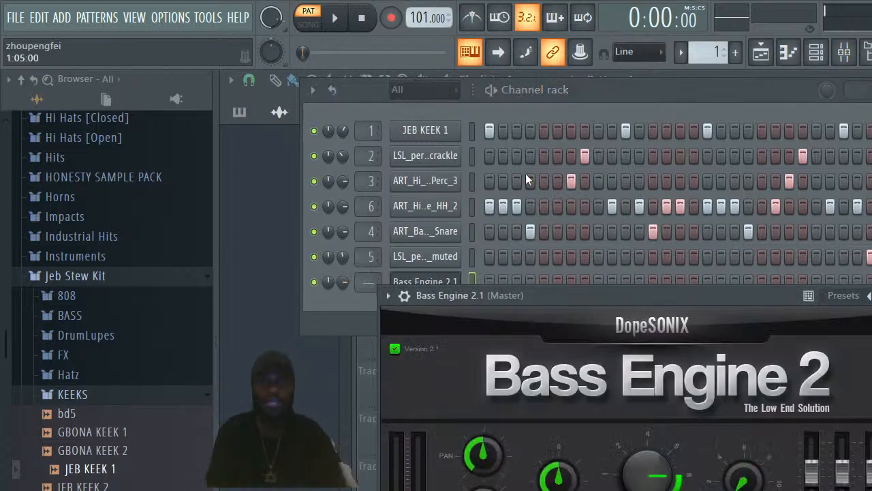
pyautogui.click(429, 281)
pyautogui.rightClick(429, 279)
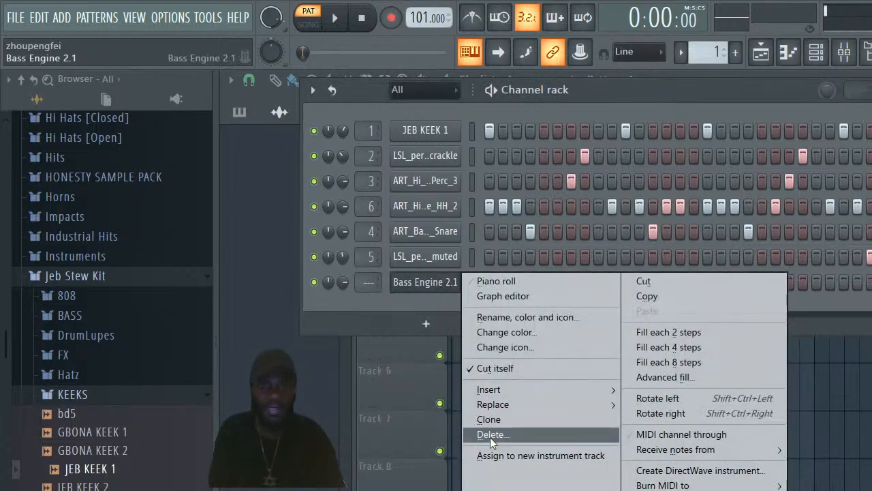
pyautogui.click(492, 435)
pyautogui.click(627, 370)
pyautogui.click(433, 296)
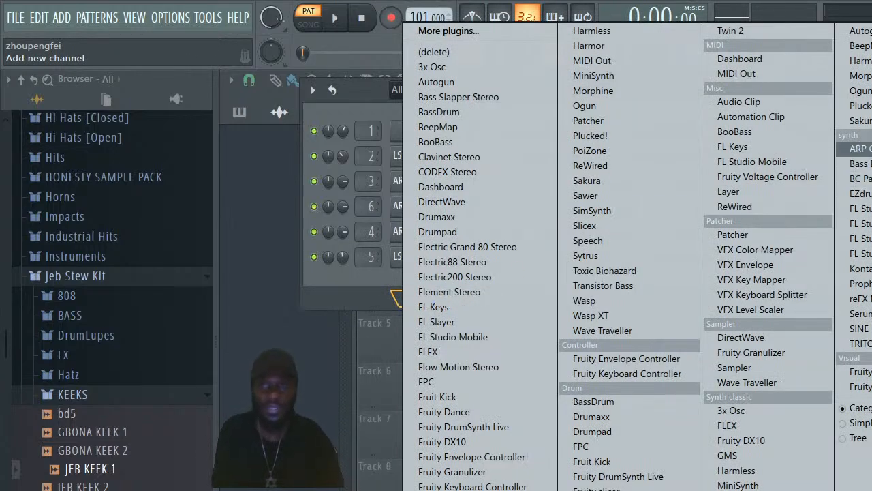
pyautogui.click(857, 148)
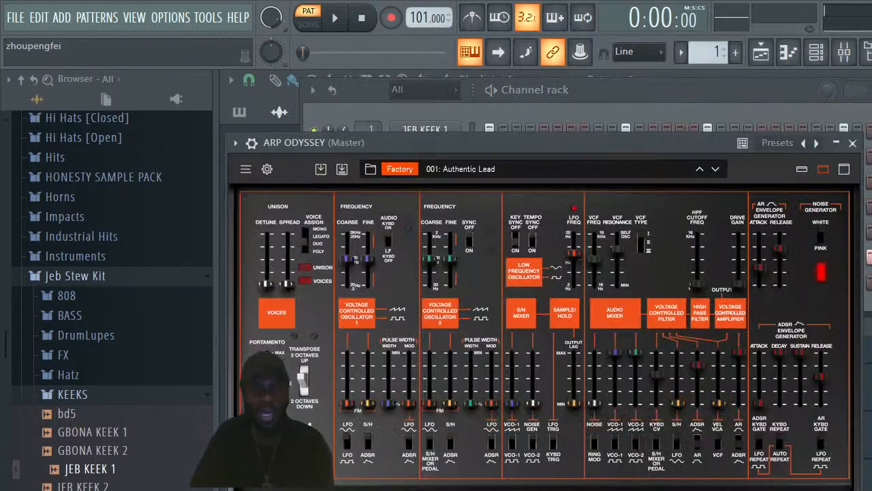
pyautogui.click(852, 145)
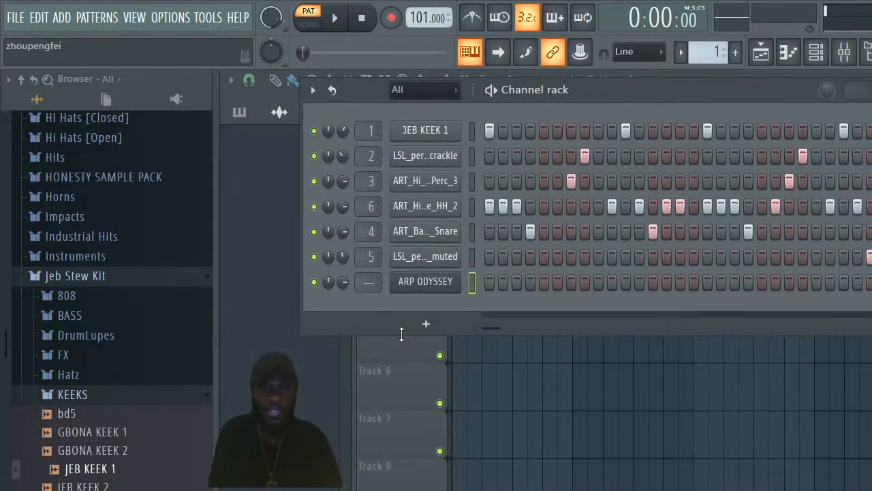
pyautogui.rightClick(442, 279)
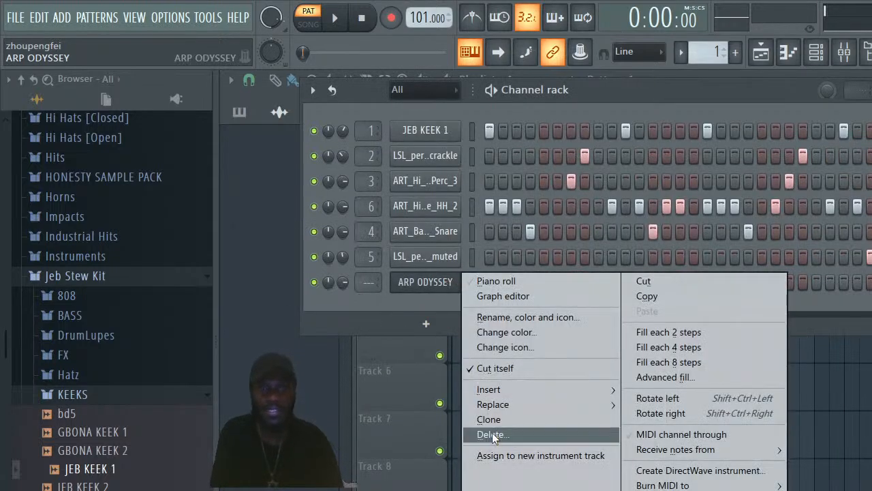
pyautogui.click(491, 434)
pyautogui.click(617, 368)
# Add a TRITON Extreme instrument channel below the conga channel
pyautogui.click(427, 301)
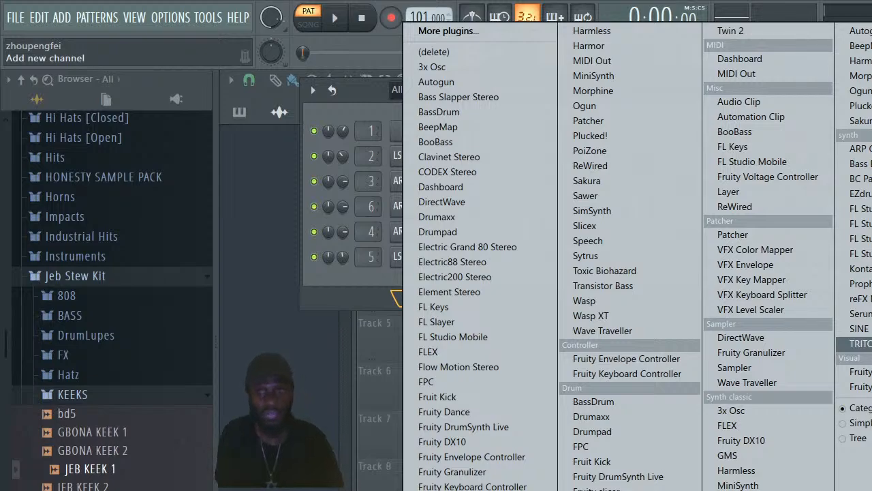
pyautogui.click(860, 344)
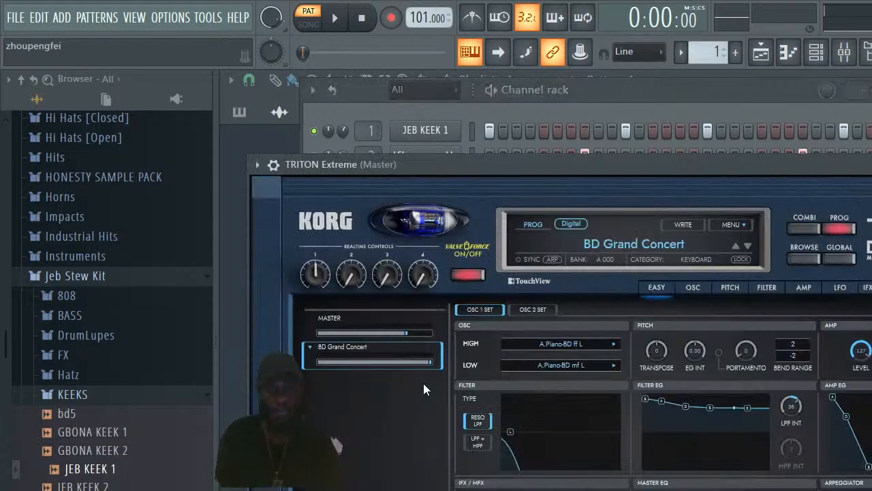
pyautogui.moveTo(605, 189); pyautogui.dragTo(78, 211)
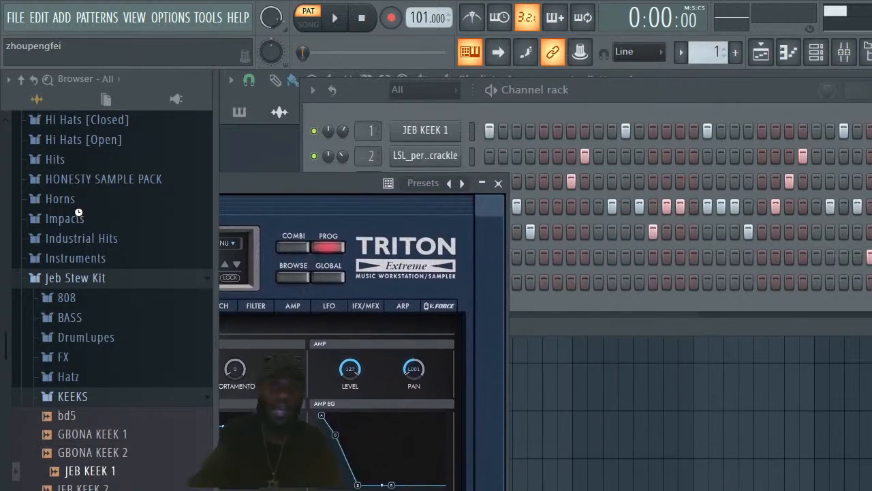
pyautogui.moveTo(250, 216); pyautogui.dragTo(790, 165)
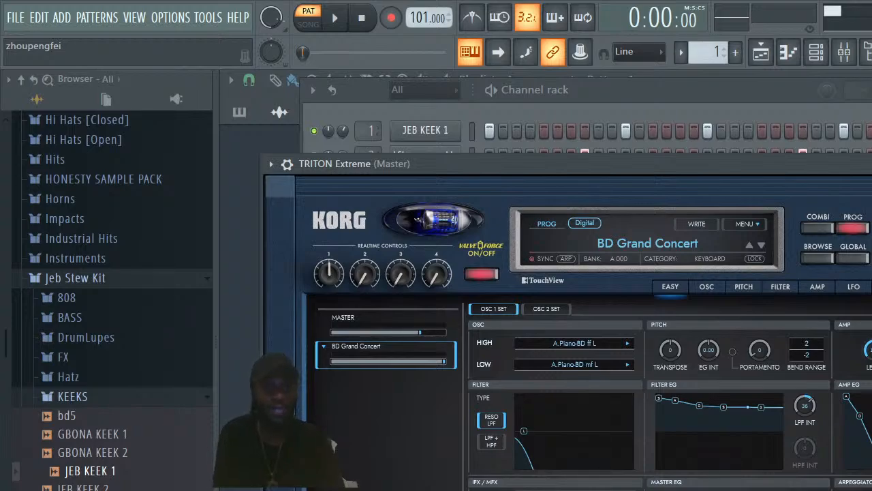
pyautogui.press('super')
pyautogui.hotkey('alt', 'Tab')
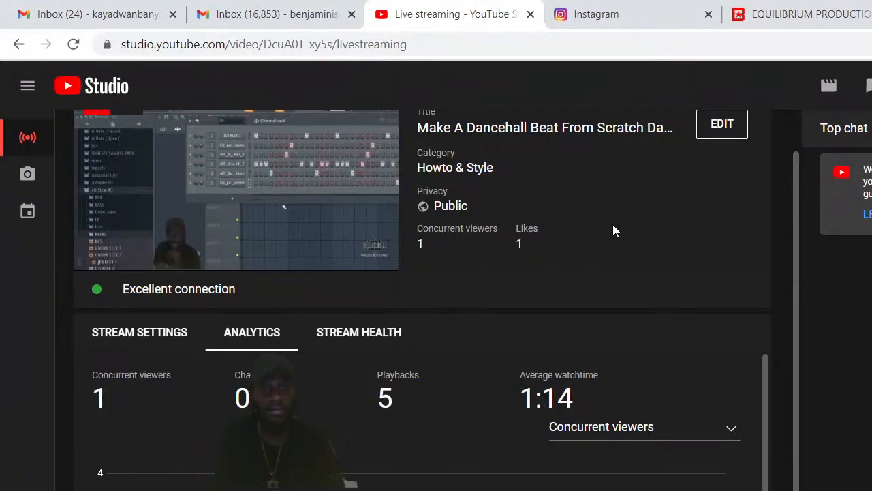
pyautogui.hotkey('alt', 'Tab')
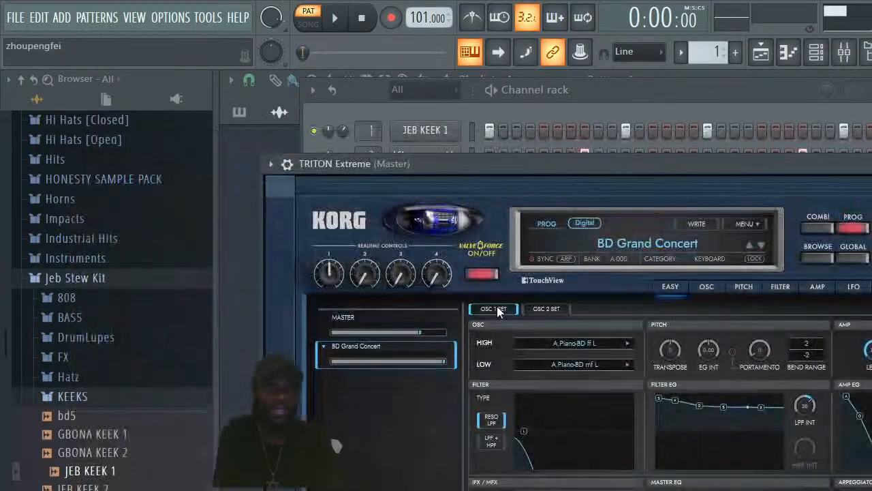
# Uncover the channel rack, open the TRITON Extreme channel's piano roll and start playing the drum pattern
pyautogui.moveTo(736, 164)
pyautogui.mouseDown()
pyautogui.moveTo(751, 254)
pyautogui.moveTo(744, 150)
pyautogui.mouseUp()
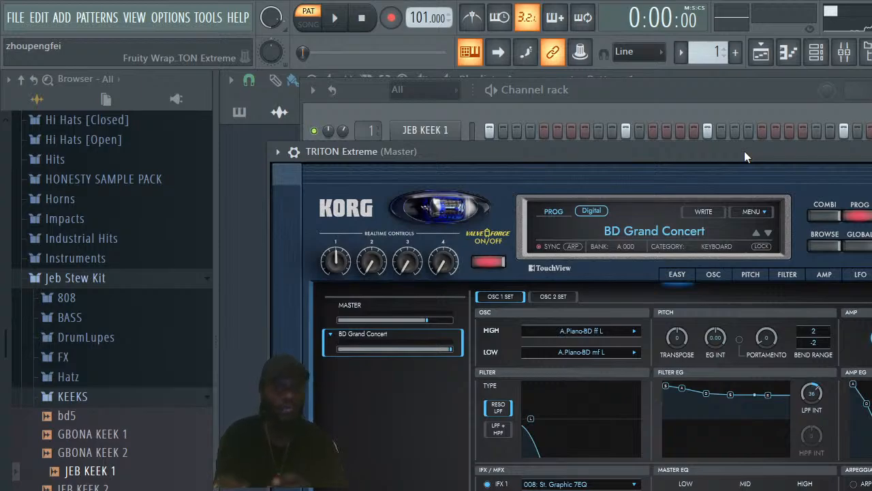
pyautogui.moveTo(744, 151); pyautogui.dragTo(605, 312)
pyautogui.rightClick(436, 284)
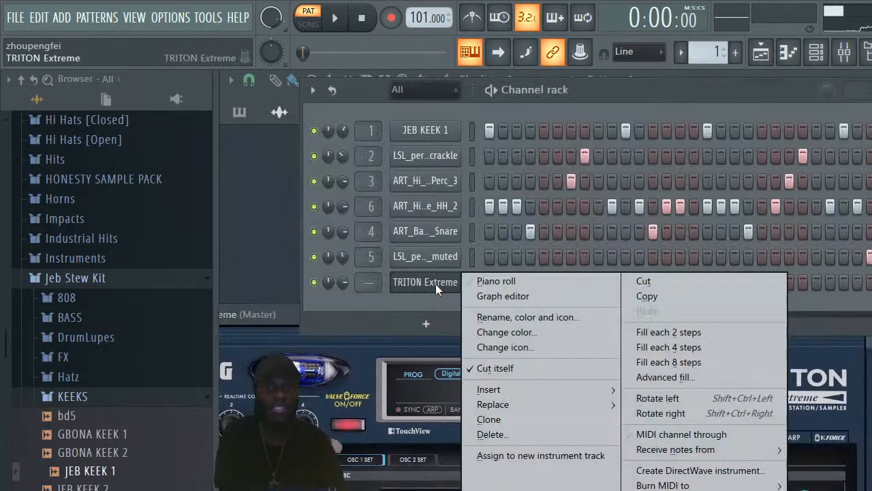
pyautogui.click(515, 278)
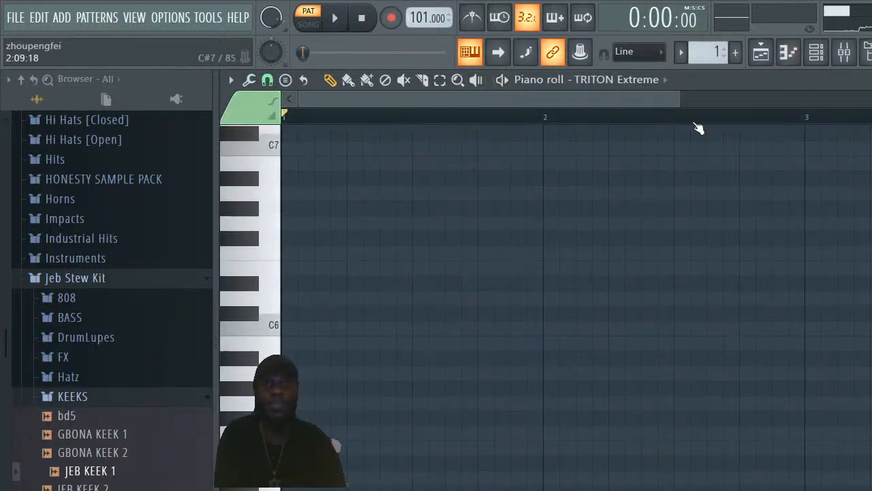
pyautogui.click(336, 19)
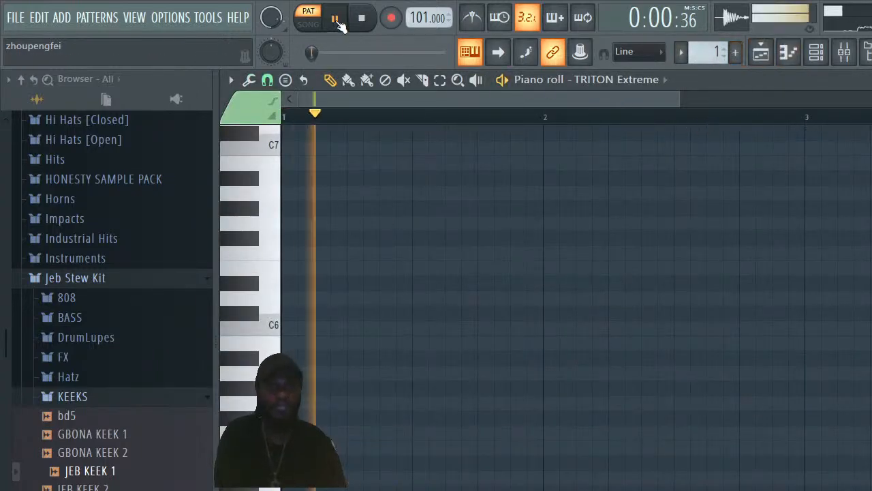
pyautogui.click(816, 51)
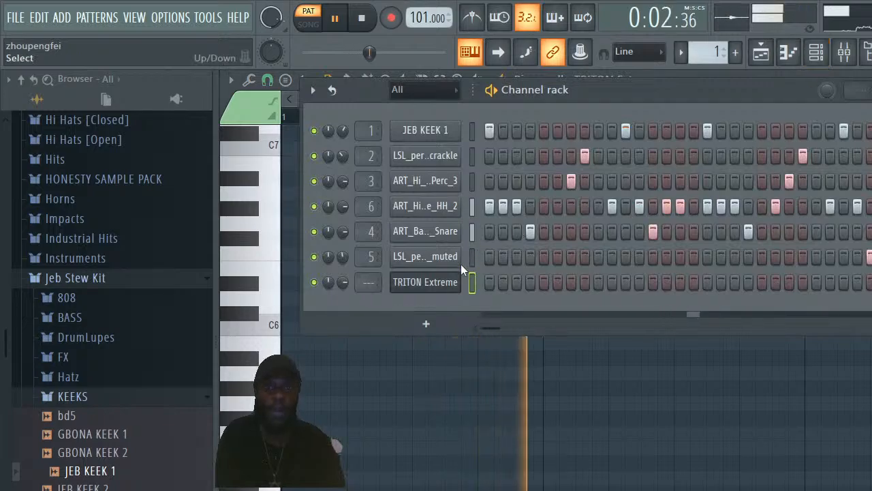
pyautogui.click(269, 403)
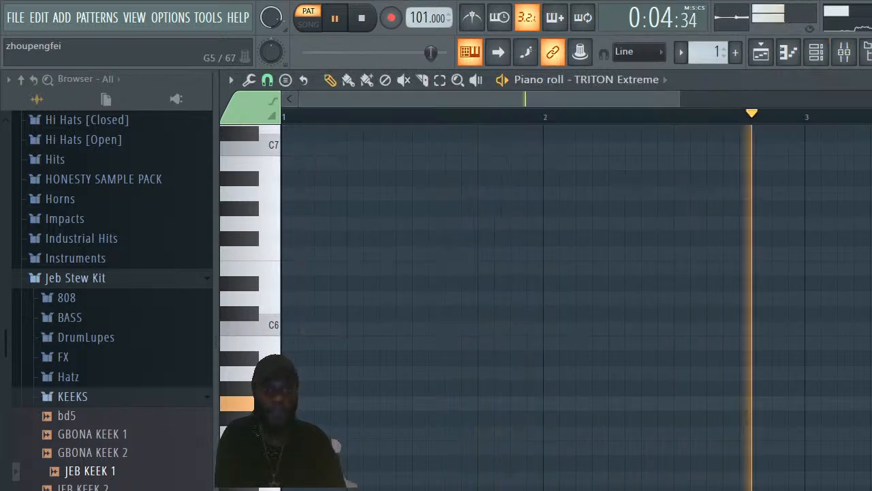
# Place a two-step C5 note at the start of bar 1 in the TRITON Extreme piano roll and play it back
pyautogui.moveTo(682, 94); pyautogui.dragTo(470, 95)
pyautogui.scroll(-1, 546, 273)
pyautogui.scroll(-2, 286, 341)
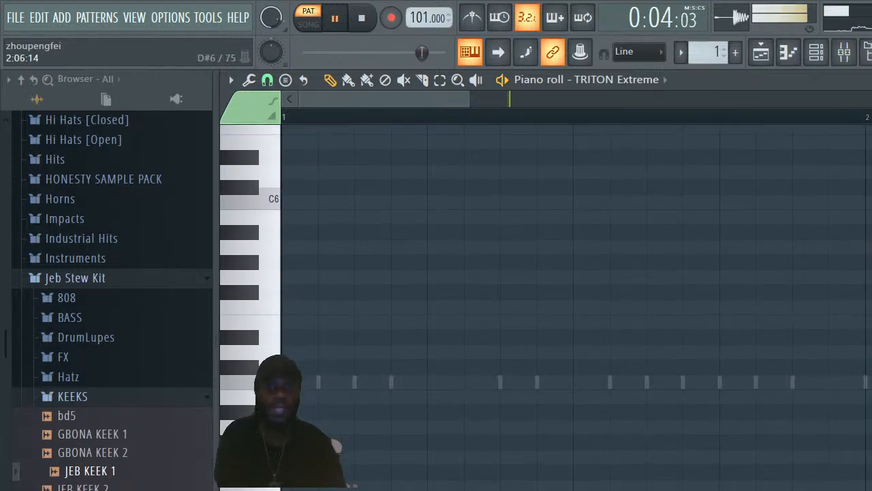
pyautogui.click(301, 384)
pyautogui.press('space')
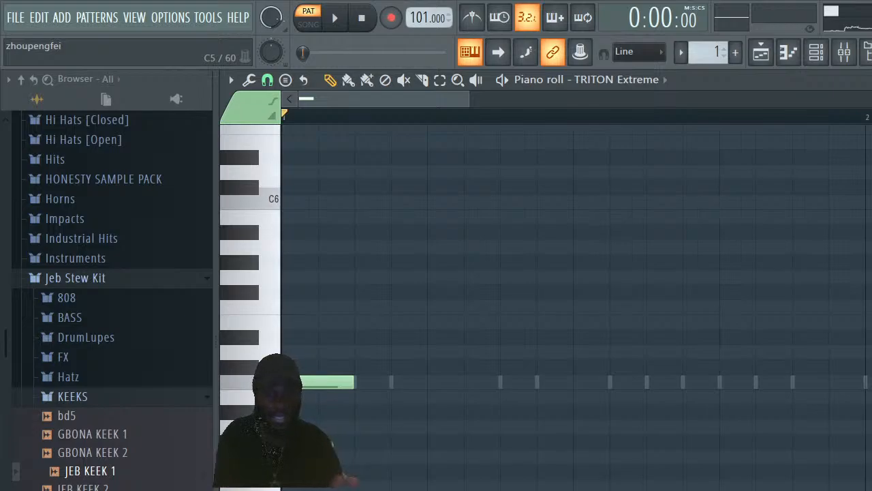
pyautogui.press('space')
pyautogui.press('space')
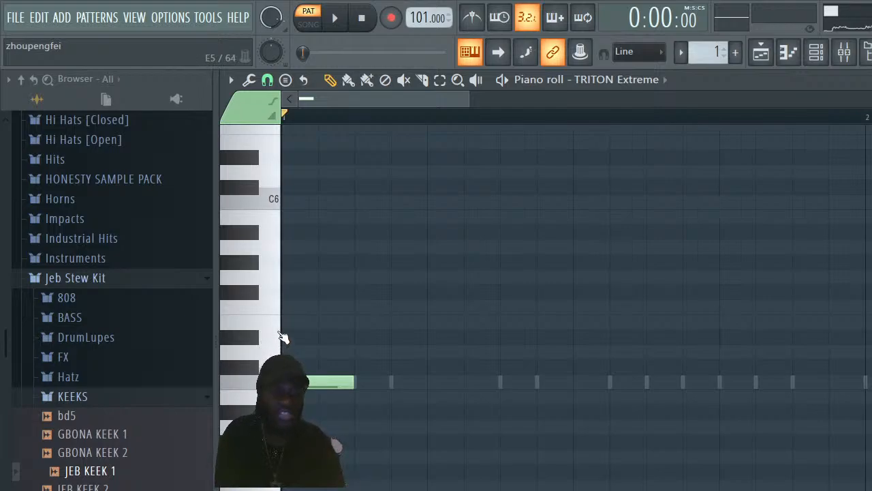
# Stack two-step D#5, E5, F5, F#5 and G5 notes above the C5 at the start of bar 1
pyautogui.click(316, 338)
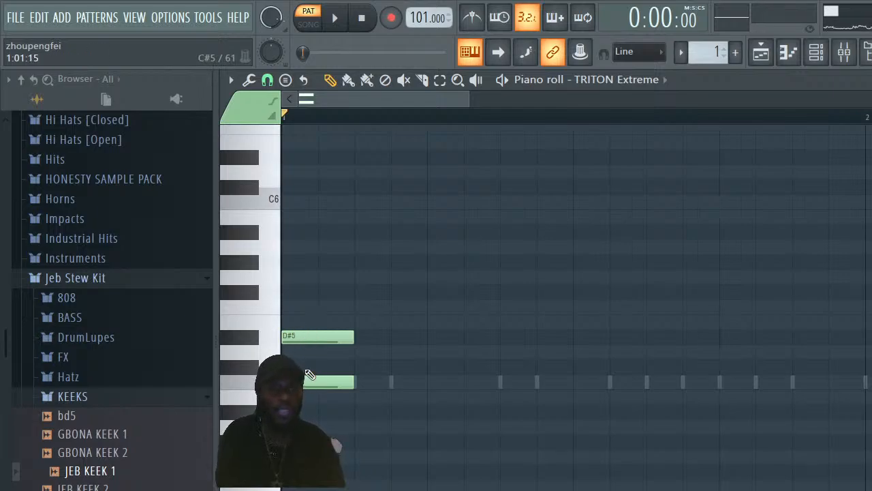
pyautogui.click(301, 321)
pyautogui.click(301, 305)
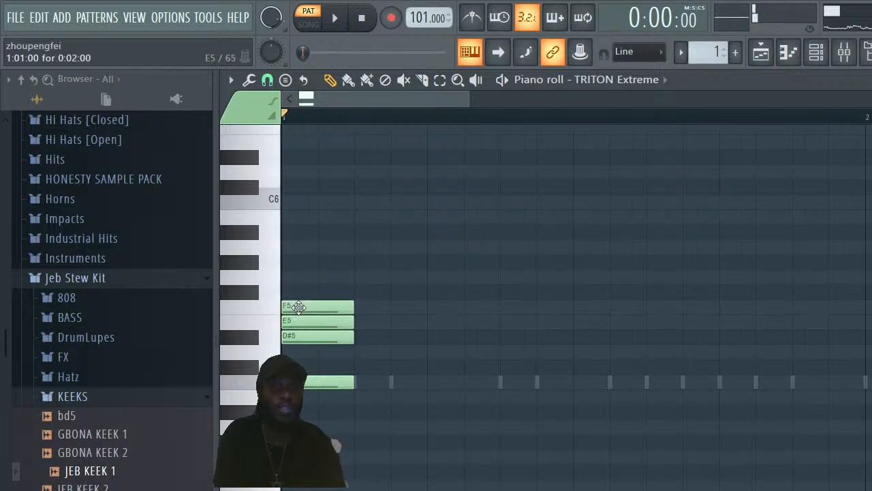
pyautogui.click(303, 290)
pyautogui.click(303, 278)
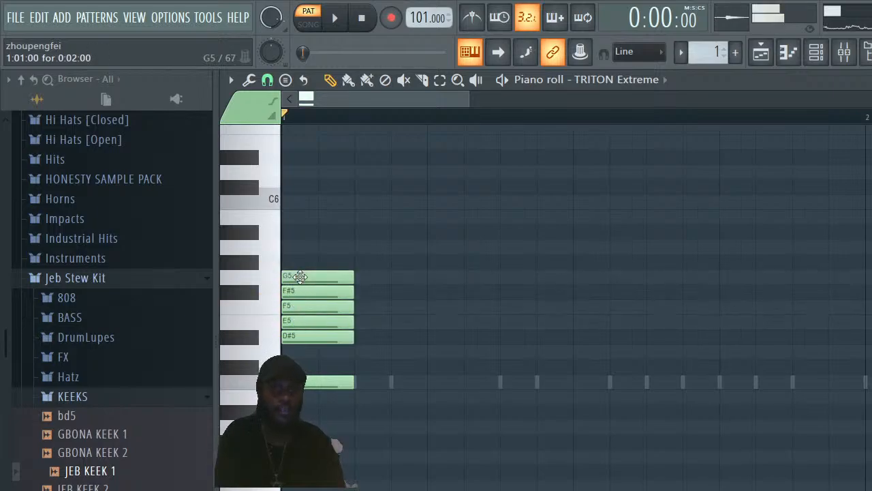
# Delete the E5, F5 and F#5 notes to form a C minor chord and play it back
pyautogui.rightClick(321, 321)
pyautogui.rightClick(320, 305)
pyautogui.rightClick(322, 292)
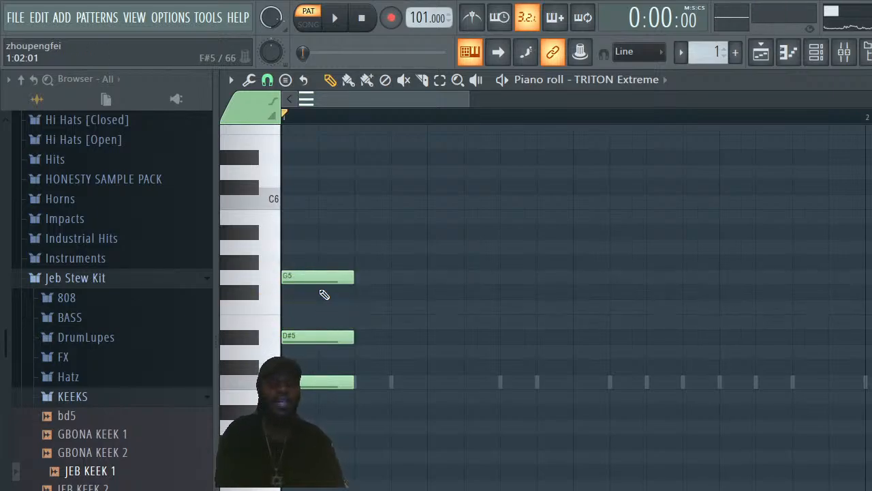
pyautogui.press('space')
pyautogui.press('space')
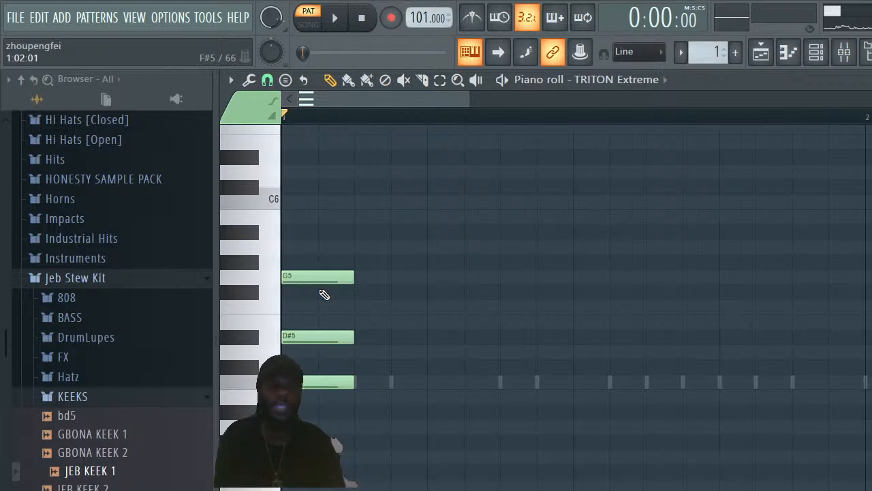
pyautogui.press('space')
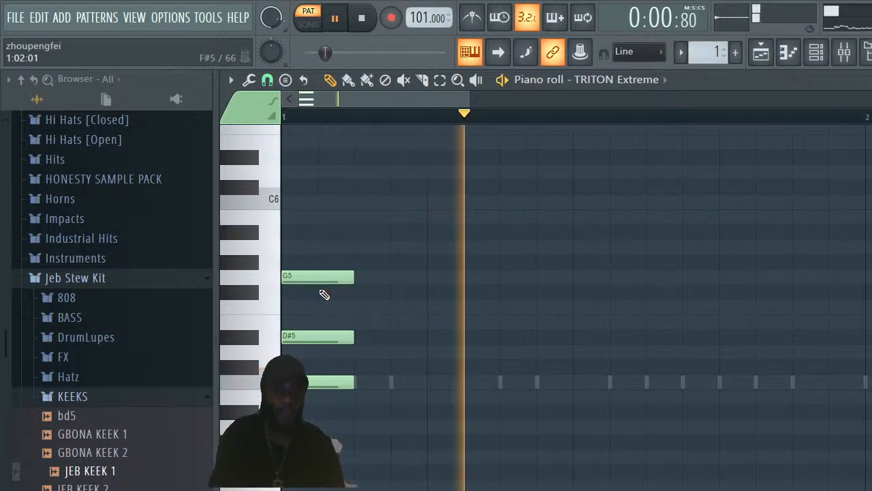
pyautogui.press('space')
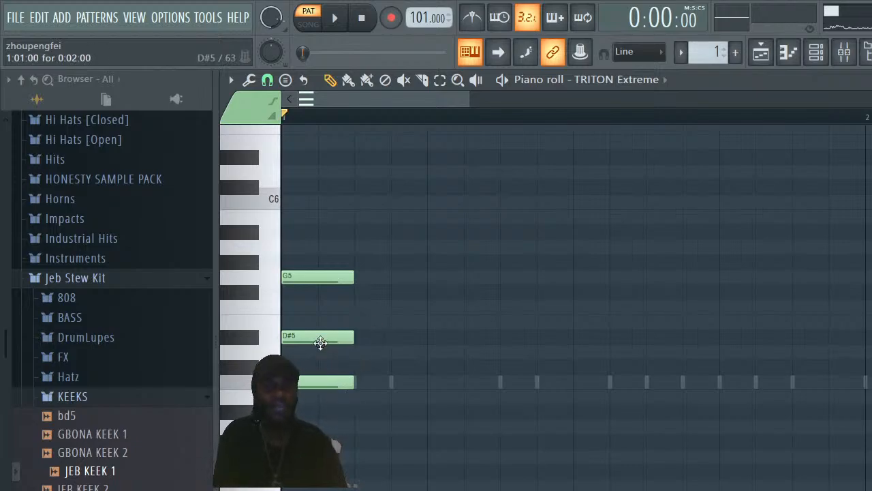
# Raise the D#5 note to E5 and shorten all three chord notes to one step
pyautogui.moveTo(304, 338); pyautogui.dragTo(306, 318)
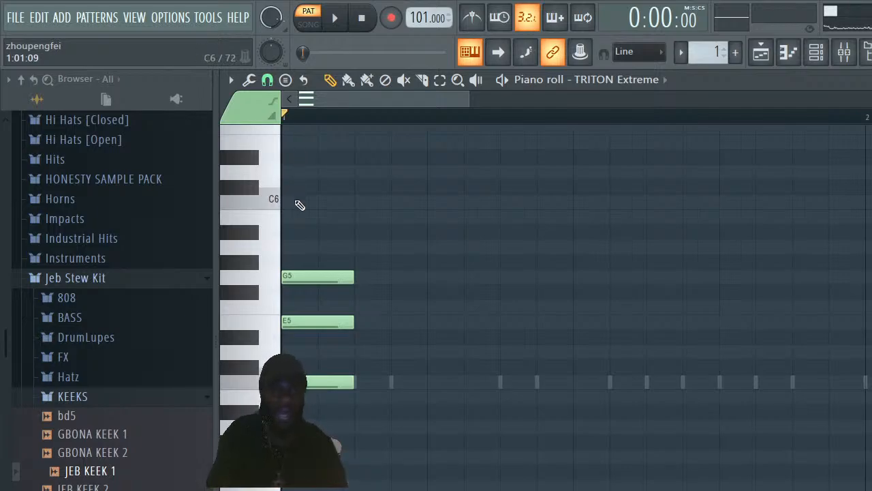
pyautogui.moveTo(361, 255); pyautogui.dragTo(318, 390)
pyautogui.moveTo(350, 275); pyautogui.dragTo(321, 278)
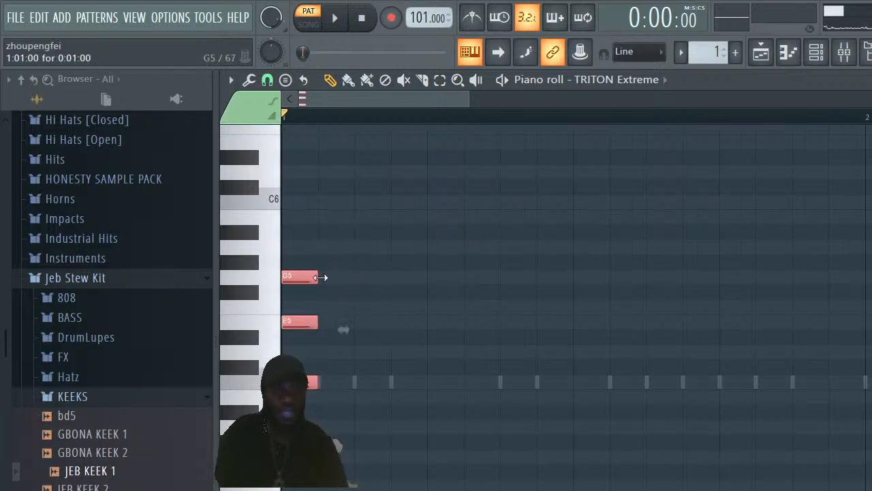
# Copy the C5, E5 and G5 chord from step 1 to steps 3 and 5 of bar 1 and play it back
pyautogui.press('space')
pyautogui.press('space')
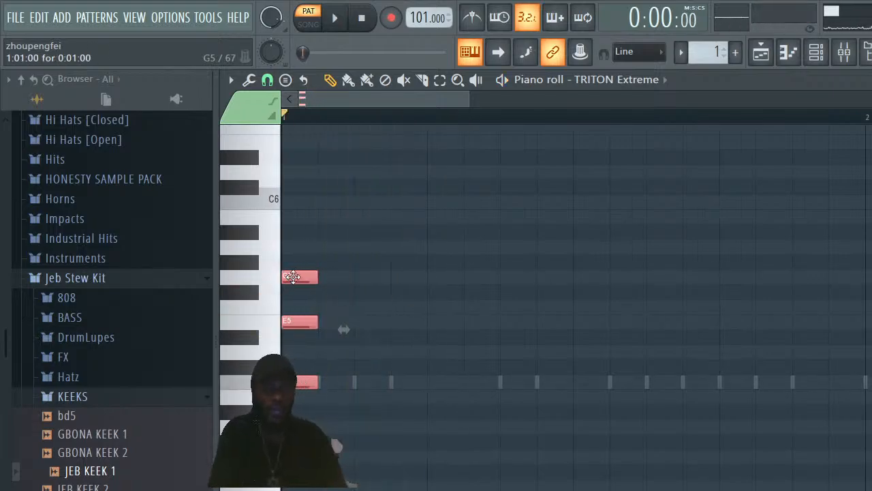
pyautogui.moveTo(293, 276); pyautogui.dragTo(432, 279)
pyautogui.press('space')
pyautogui.press('space')
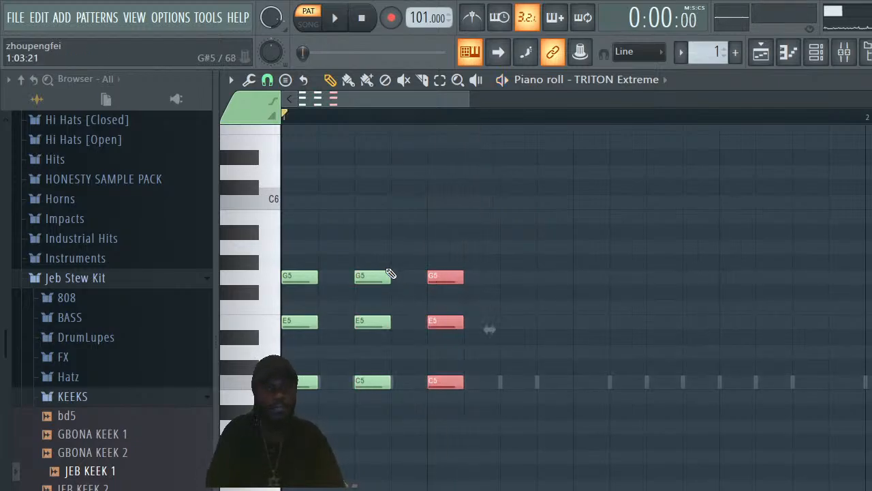
# Delete the C5, E5 and G5 chord at step 3 and play the pattern back
pyautogui.scroll(3, 375, 368)
pyautogui.scroll(2, 376, 368)
pyautogui.rightClick(378, 383)
pyautogui.rightClick(377, 430)
pyautogui.rightClick(375, 488)
pyautogui.press('space')
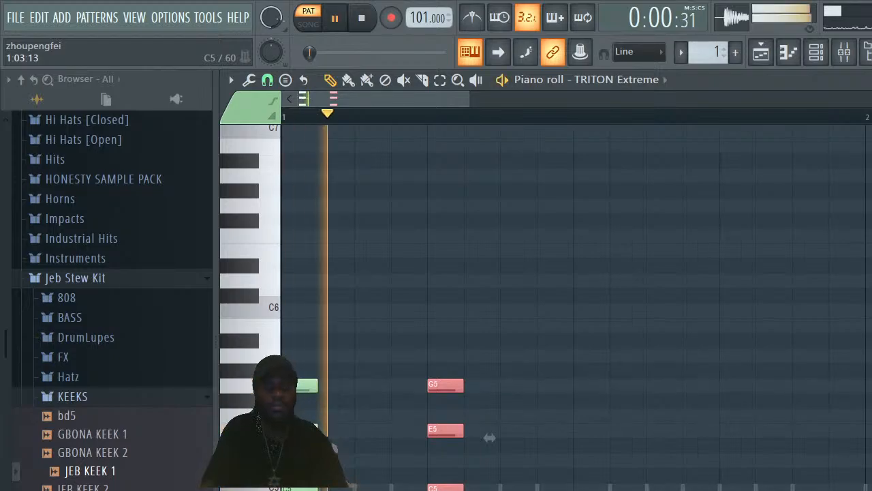
pyautogui.press('space')
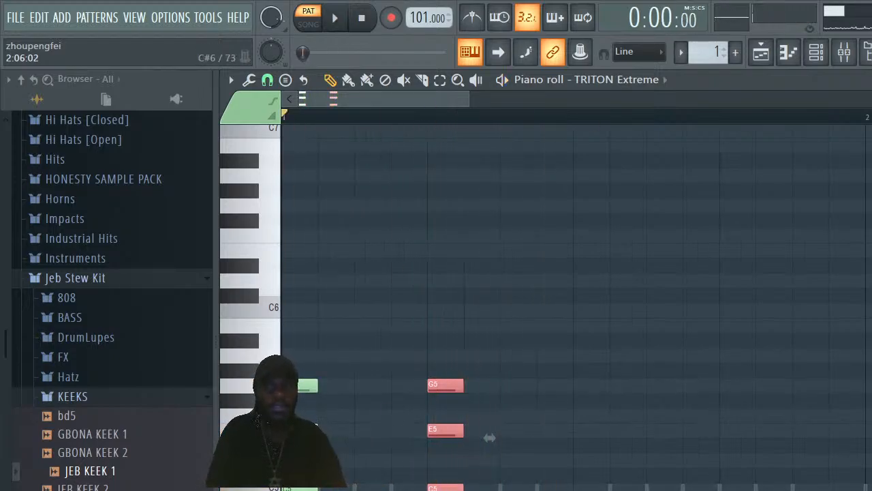
# Move the chord at step 5 one step earlier to step 4 and play the pattern back
pyautogui.scroll(-3, 477, 307)
pyautogui.moveTo(442, 304); pyautogui.dragTo(414, 302)
pyautogui.press('space')
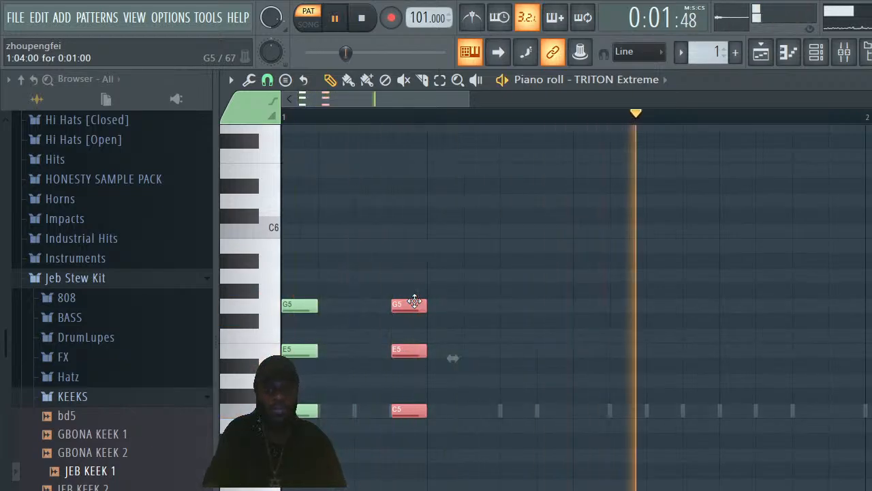
pyautogui.press('space')
pyautogui.press('space')
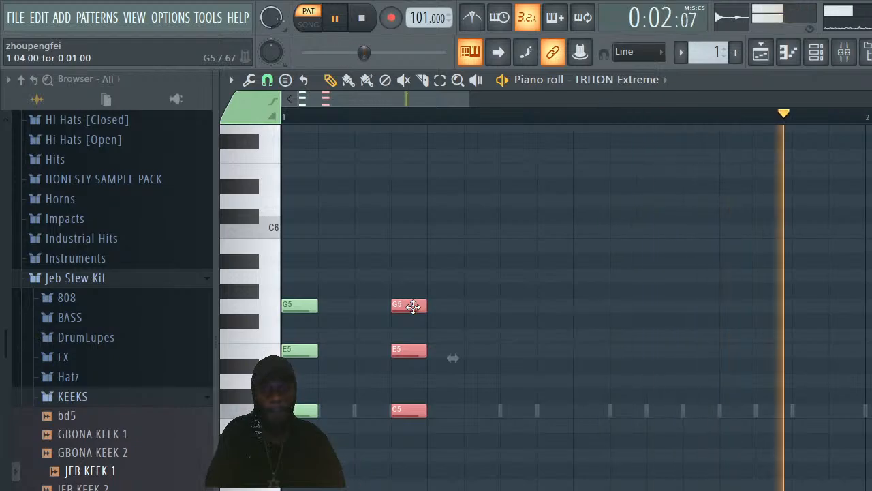
pyautogui.press('space')
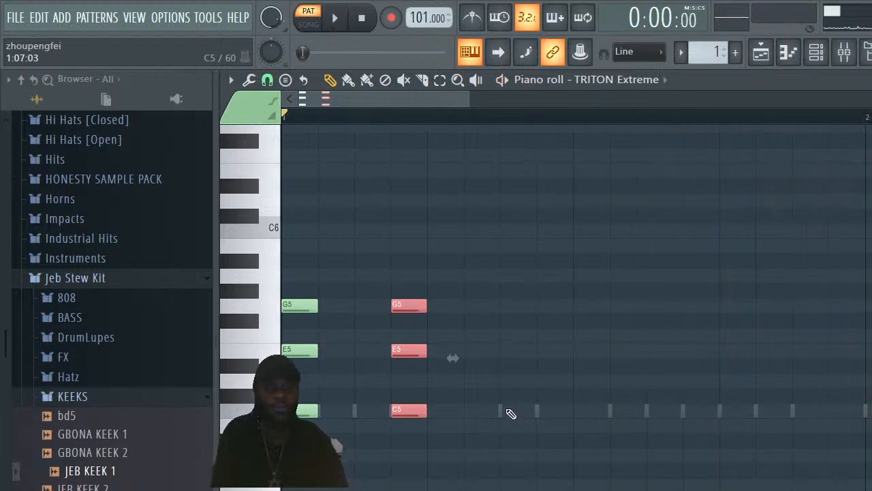
pyautogui.press('space')
pyautogui.press('space')
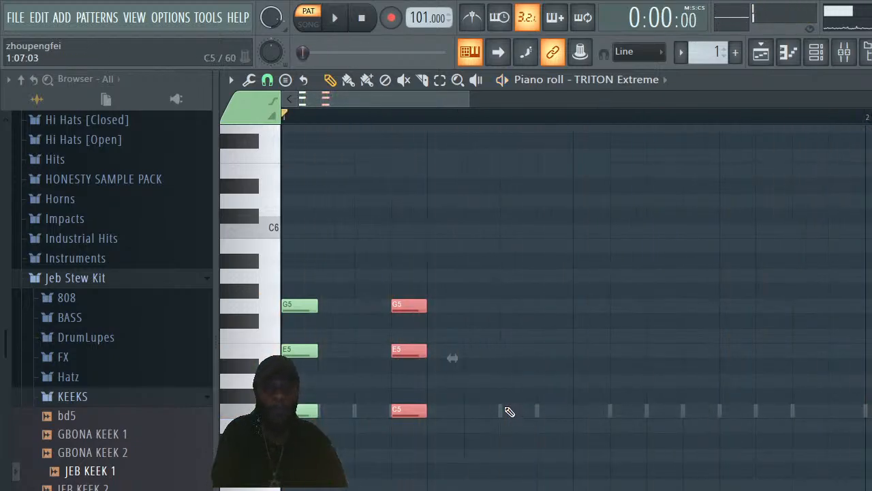
pyautogui.moveTo(410, 306)
pyautogui.mouseDown()
pyautogui.moveTo(483, 306)
pyautogui.moveTo(406, 306)
pyautogui.mouseUp()
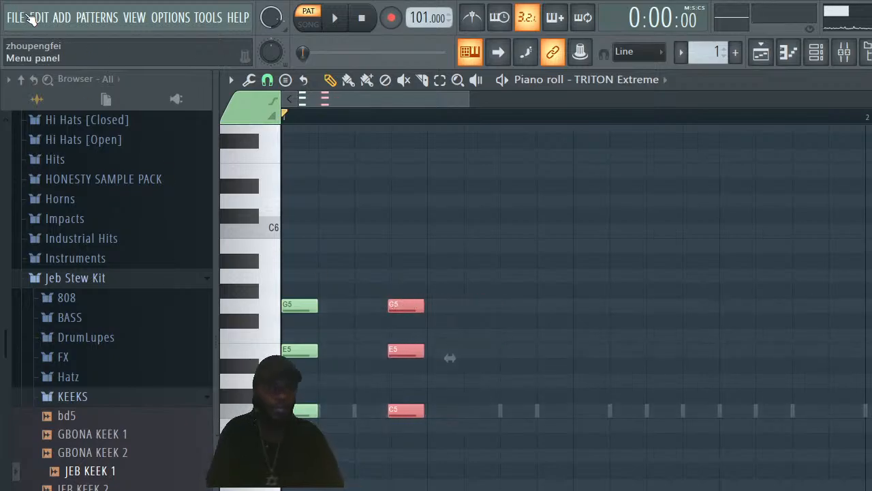
pyautogui.click(39, 17)
pyautogui.click(51, 40)
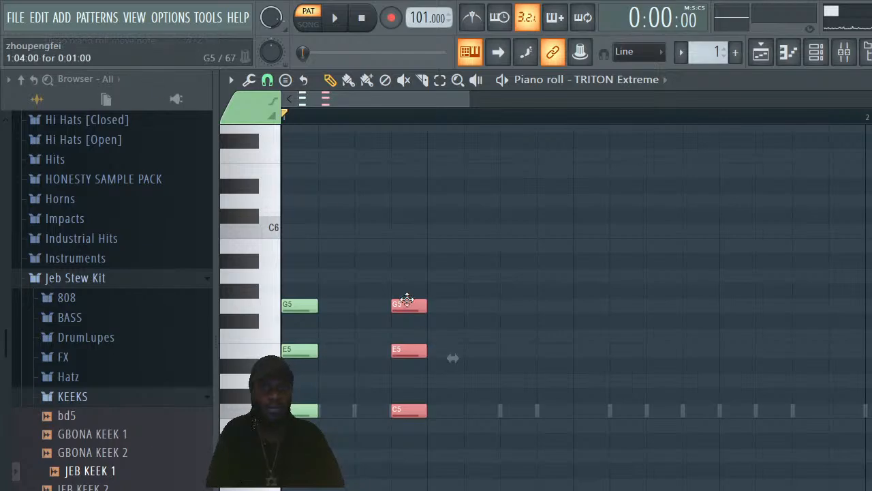
# Copy the chord at step 4 to step 7 of bar 1 and play the pattern back
pyautogui.moveTo(408, 303); pyautogui.dragTo(505, 303)
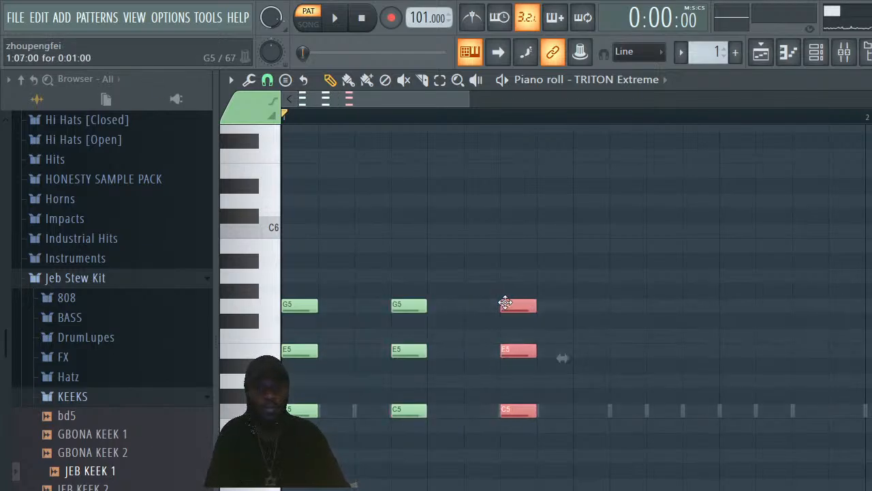
pyautogui.press('space')
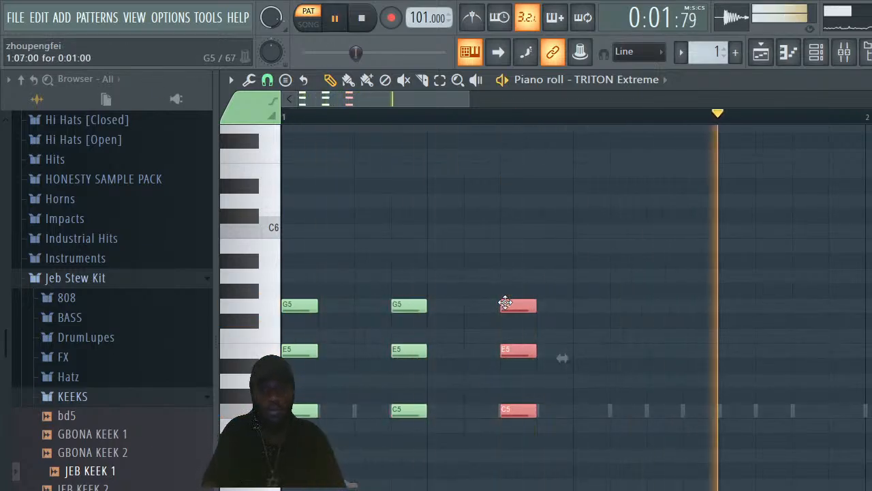
pyautogui.press('space')
pyautogui.press('space')
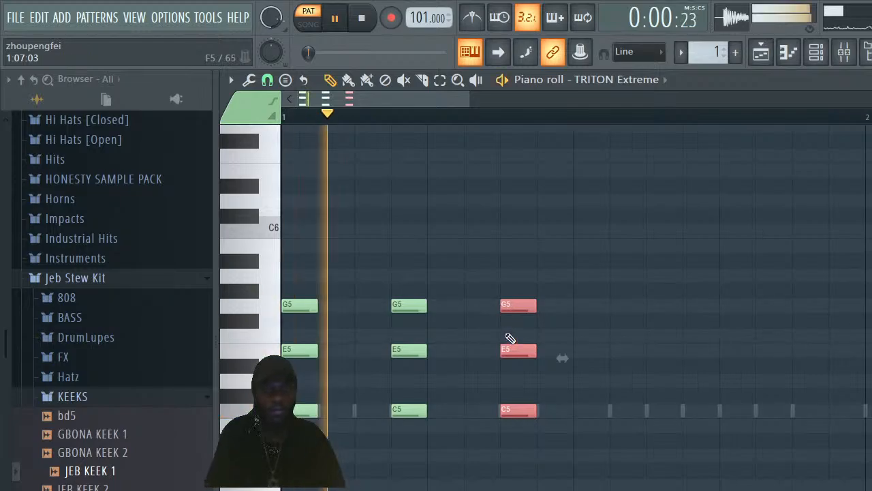
pyautogui.press('space')
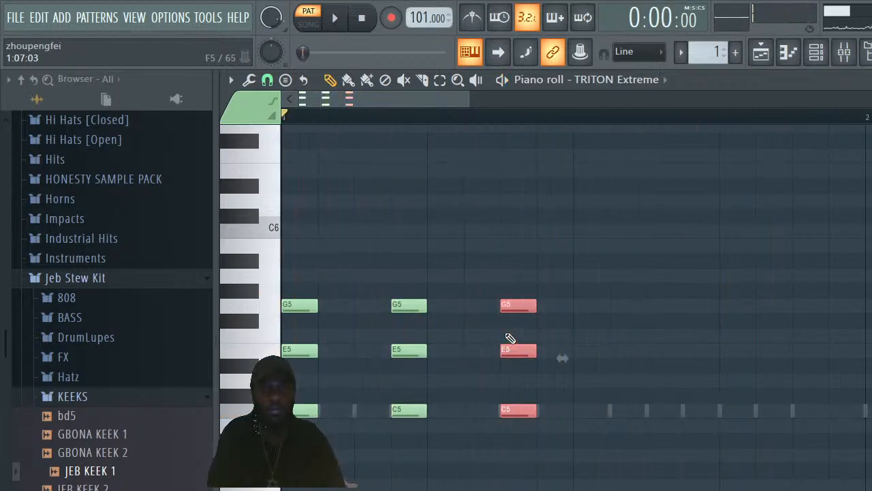
pyautogui.press('space')
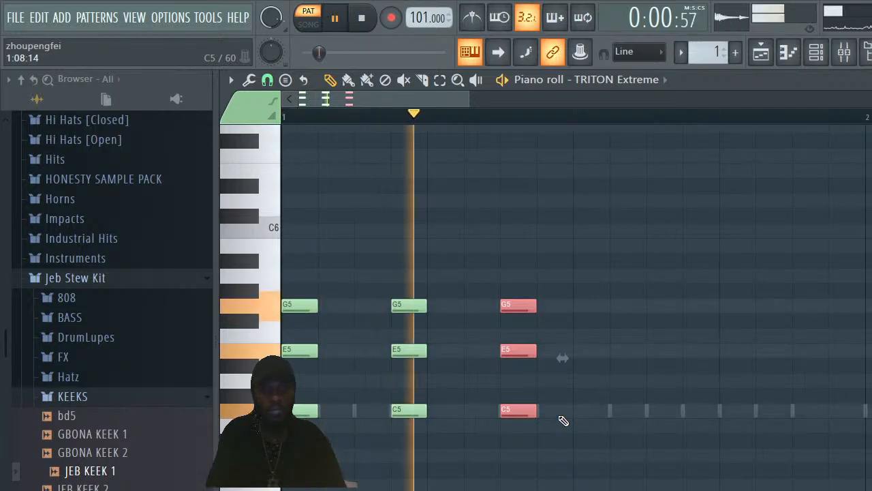
pyautogui.press('space')
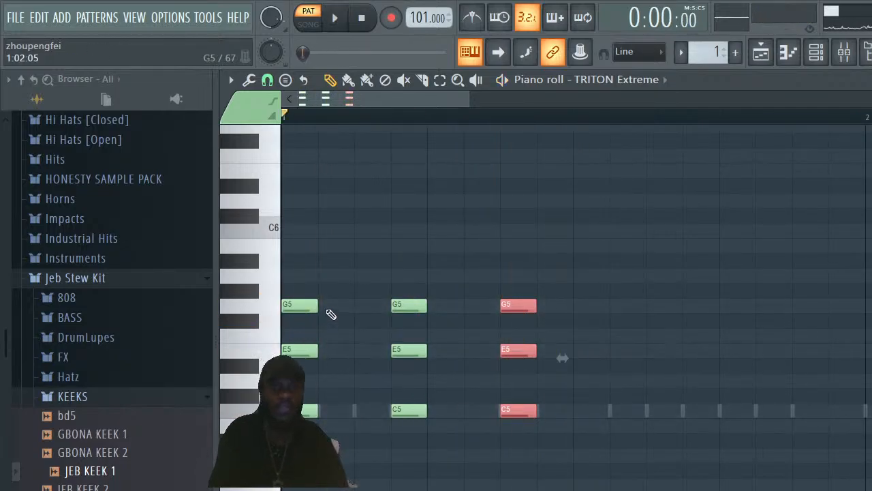
# Add one-step C5, E5 and G5 notes at step 2 of bar 1 and play the pattern back
pyautogui.click(327, 410)
pyautogui.click(327, 351)
pyautogui.click(327, 305)
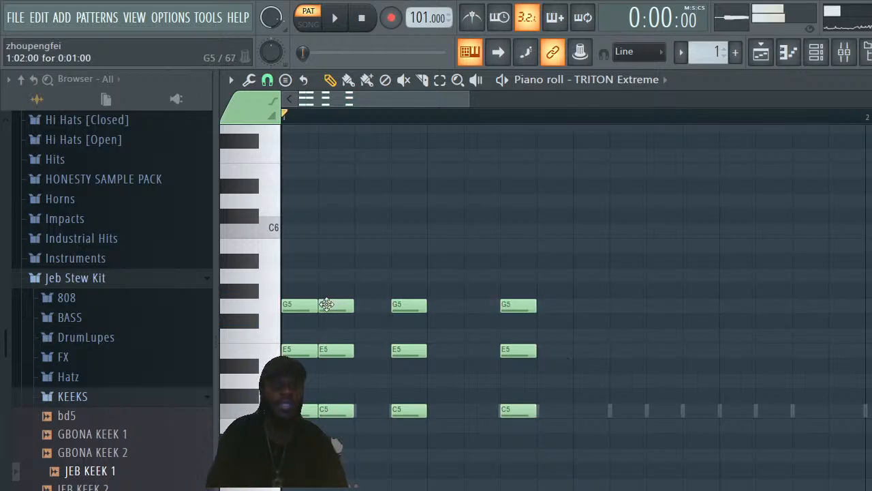
pyautogui.press('space')
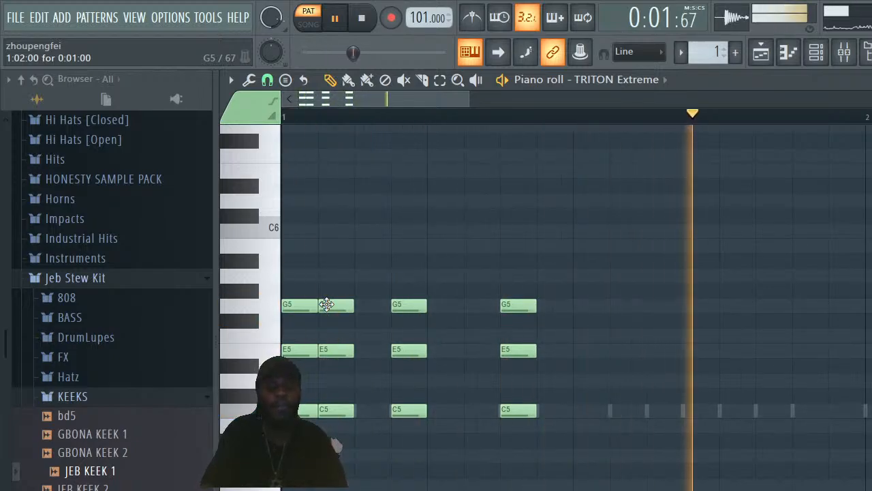
pyautogui.press('space')
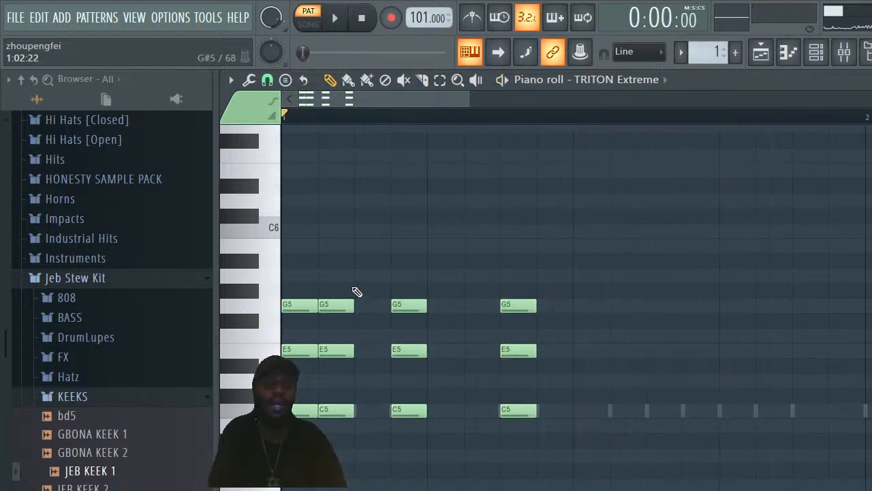
# Move the three chord notes at step 2 to step 3 and play the pattern back
pyautogui.moveTo(355, 292); pyautogui.dragTo(323, 421)
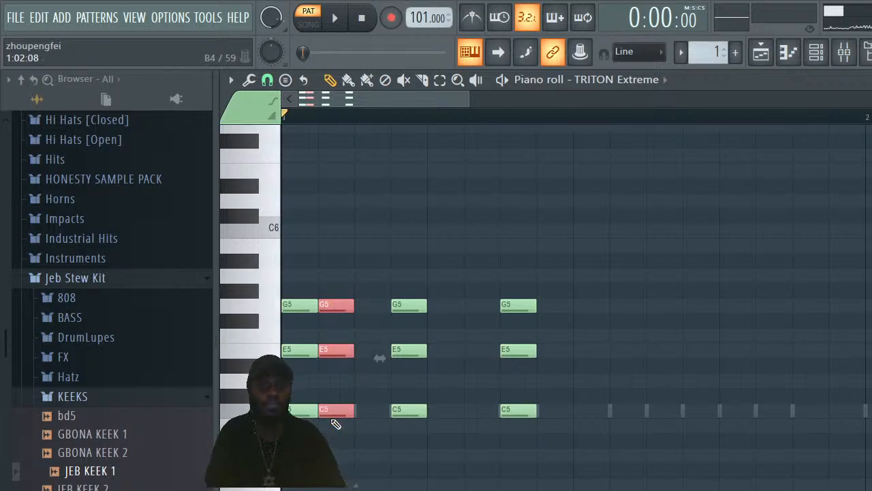
pyautogui.moveTo(335, 306); pyautogui.dragTo(372, 307)
pyautogui.press('space')
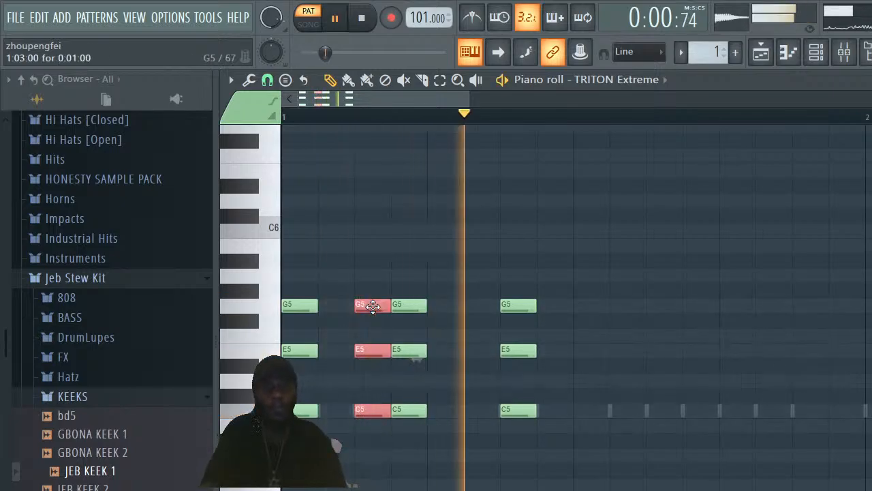
pyautogui.press('space')
# Delete the G5, E5 and C5 notes at step 3 and play the remaining chords back
pyautogui.rightClick(376, 308)
pyautogui.rightClick(376, 350)
pyautogui.rightClick(375, 409)
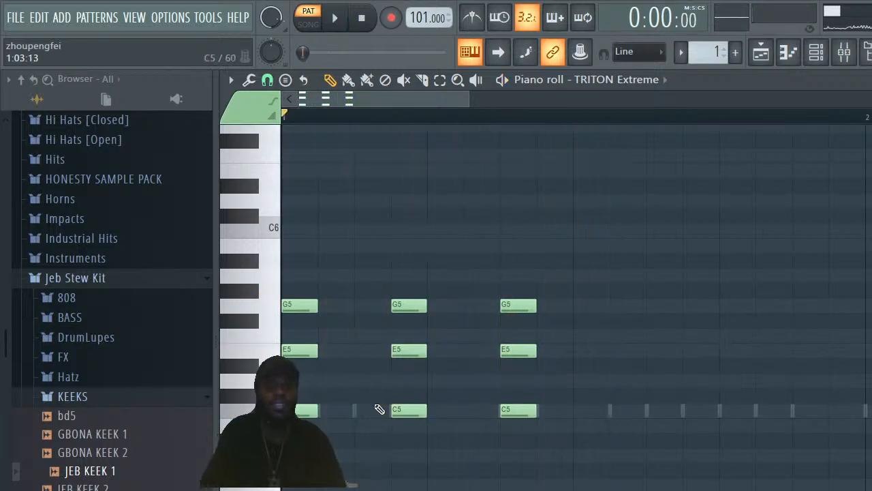
pyautogui.press('space')
pyautogui.press('space')
# Delete the E5 and G5 notes of the chords at steps 1, 4 and 7, keeping only the C5 notes
pyautogui.rightClick(299, 350)
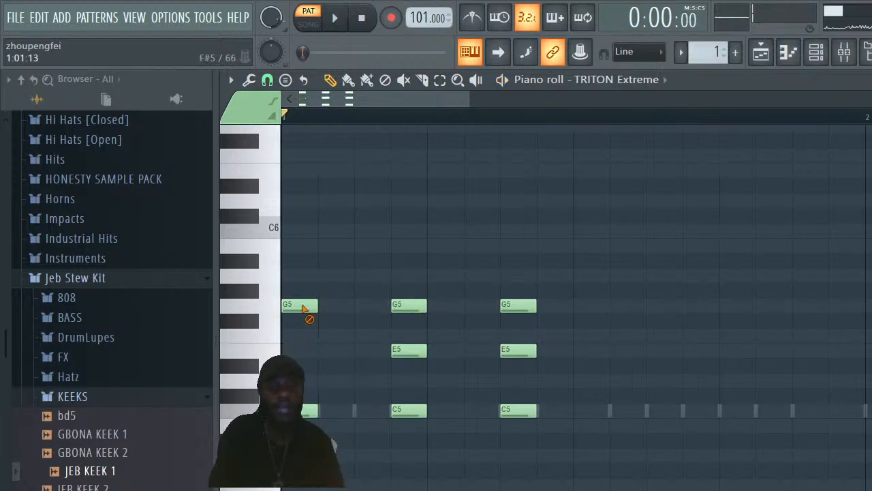
pyautogui.rightClick(300, 306)
pyautogui.rightClick(409, 351)
pyautogui.rightClick(409, 306)
pyautogui.rightClick(518, 350)
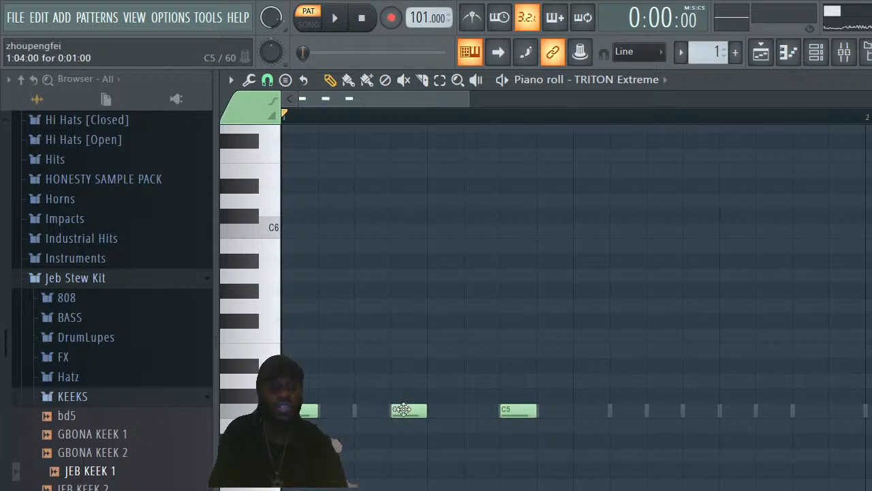
# Raise the C5 at step 4 to D5 and the C5 at step 7 to E5, playing the root notes back
pyautogui.moveTo(409, 409); pyautogui.dragTo(410, 370)
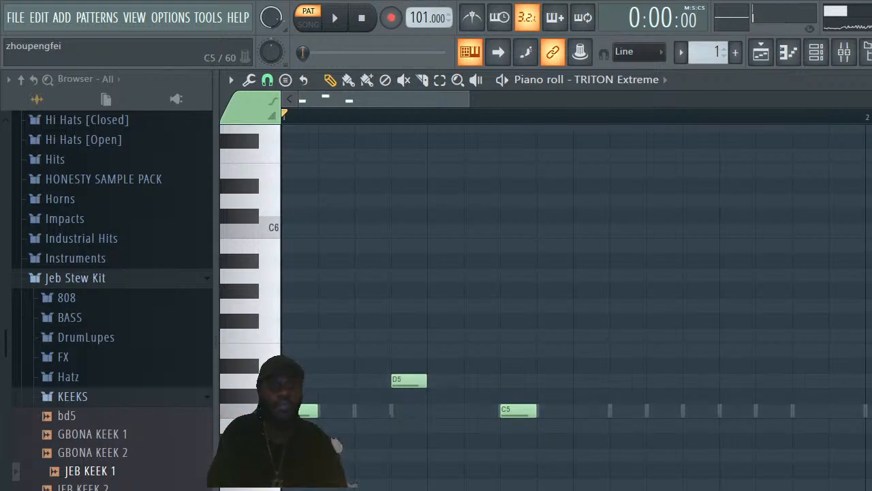
pyautogui.press('space')
pyautogui.press('space')
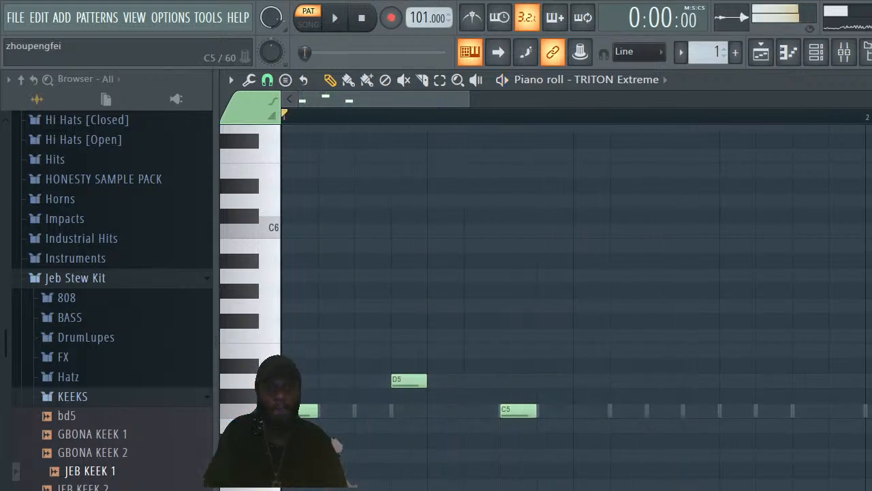
pyautogui.moveTo(519, 411); pyautogui.dragTo(520, 347)
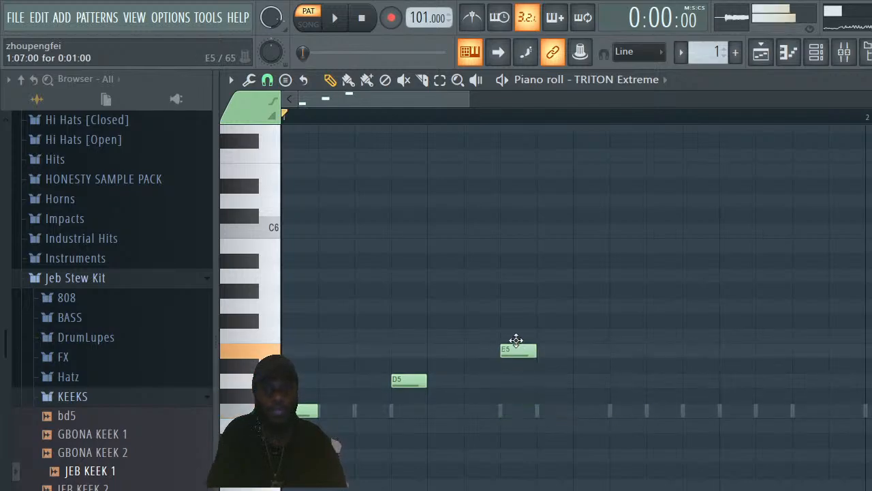
pyautogui.press('space')
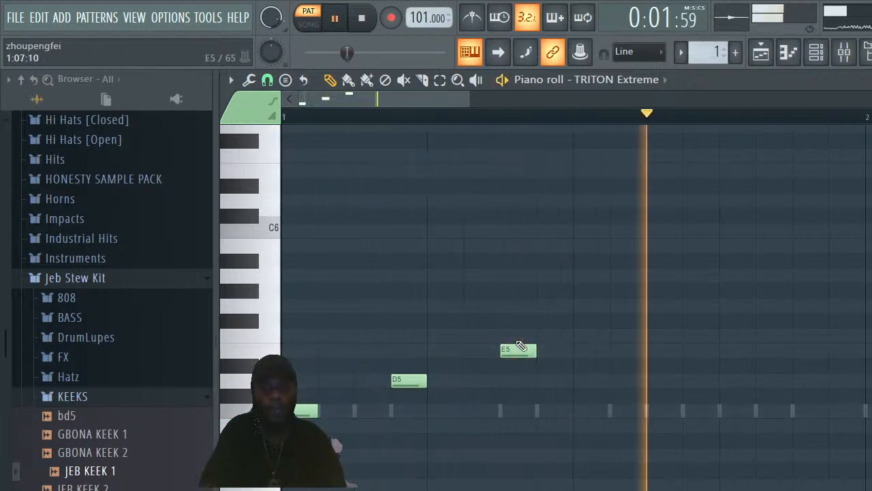
pyautogui.press('space')
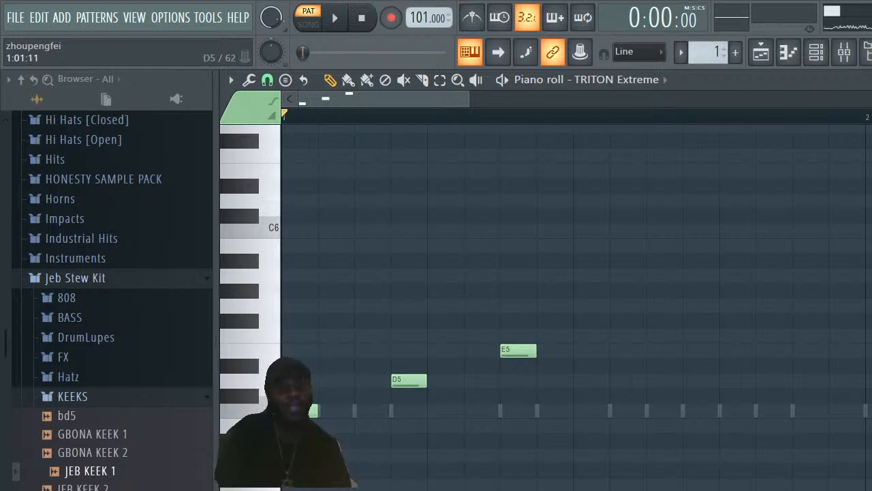
# Add one-step D#5 and G5 notes above the C5 at step 1 and play the chord back
pyautogui.click(293, 366)
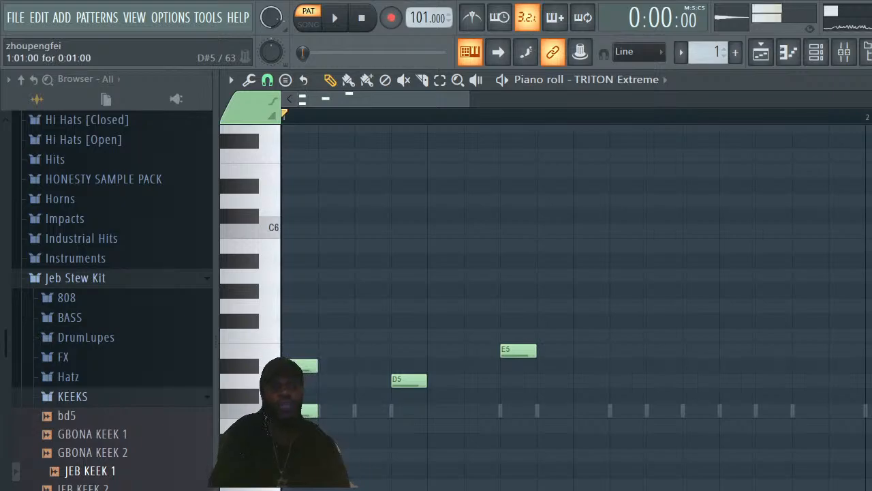
pyautogui.click(286, 306)
pyautogui.press('space')
pyautogui.press('space')
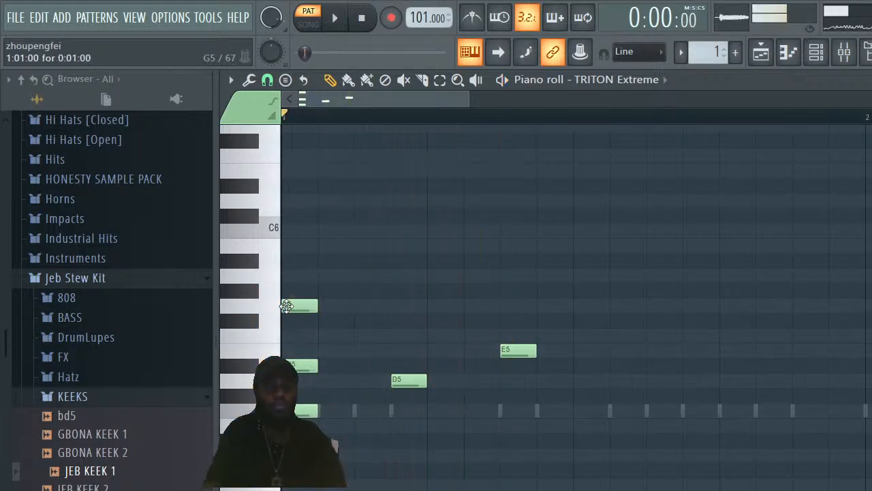
# Add F5 and A5 above the D5 at step 4 and raise the F5 to F#5 after playback
pyautogui.click(398, 335)
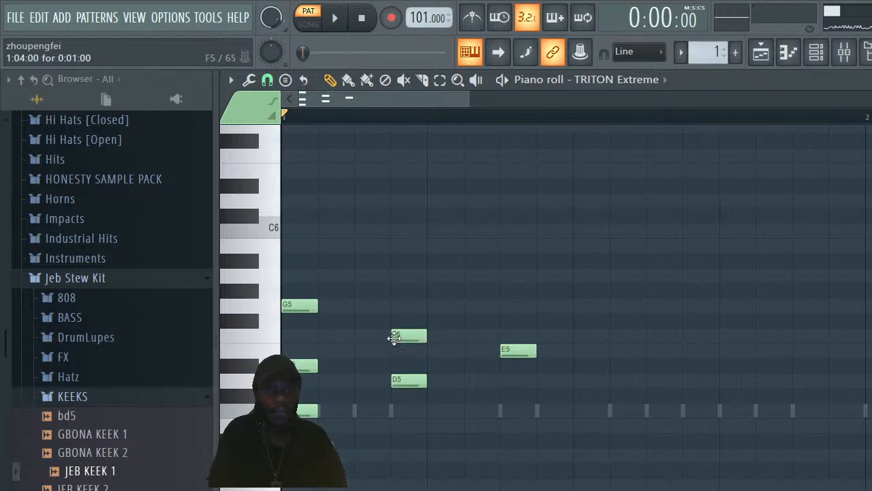
pyautogui.click(396, 275)
pyautogui.press('space')
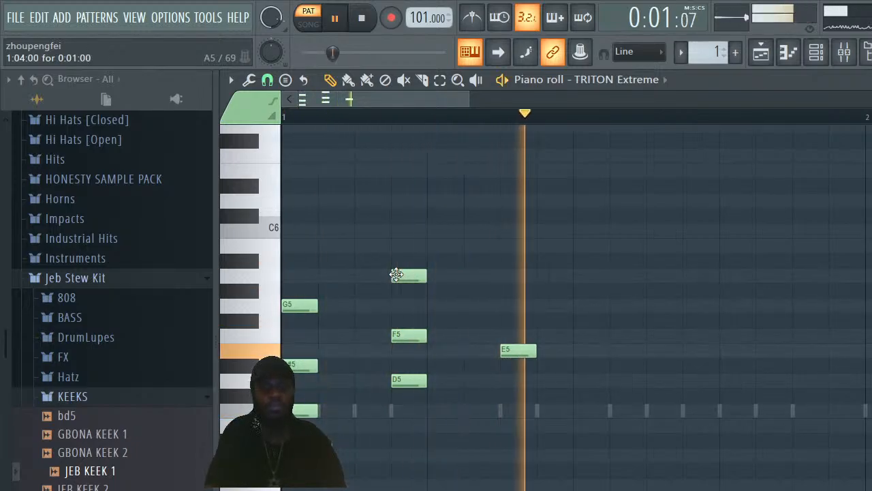
pyautogui.press('space')
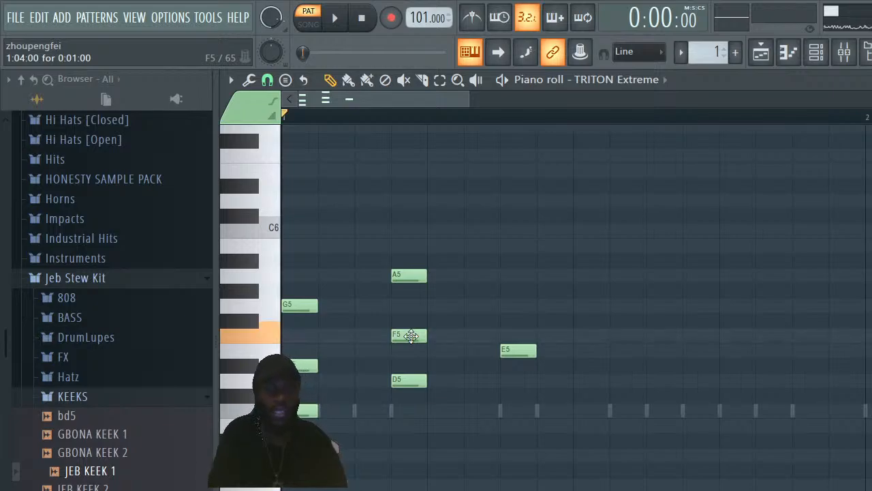
pyautogui.moveTo(410, 336); pyautogui.dragTo(416, 318)
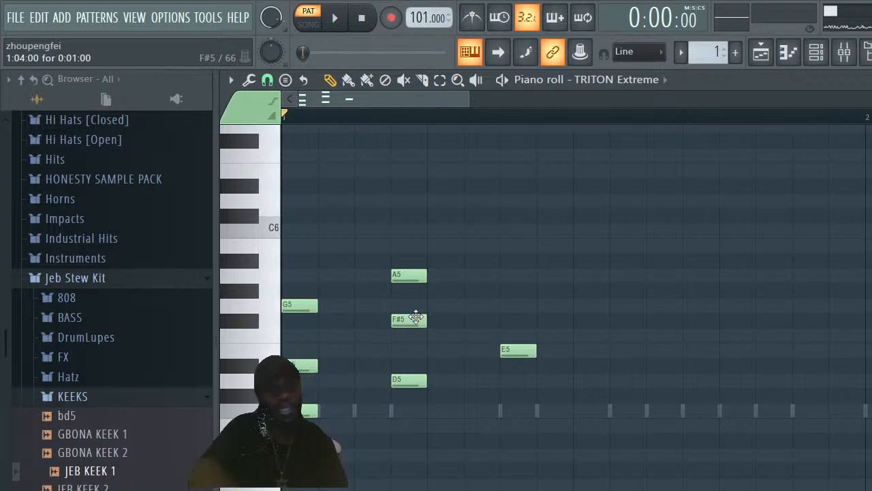
# Play back the first two chords, lower the E5 at step 7 to C5 and play the pattern again
pyautogui.press('space')
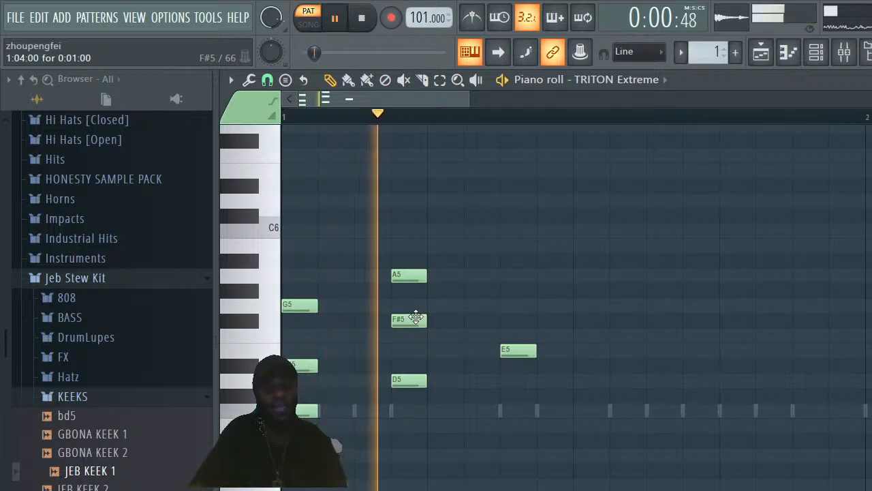
pyautogui.press('space')
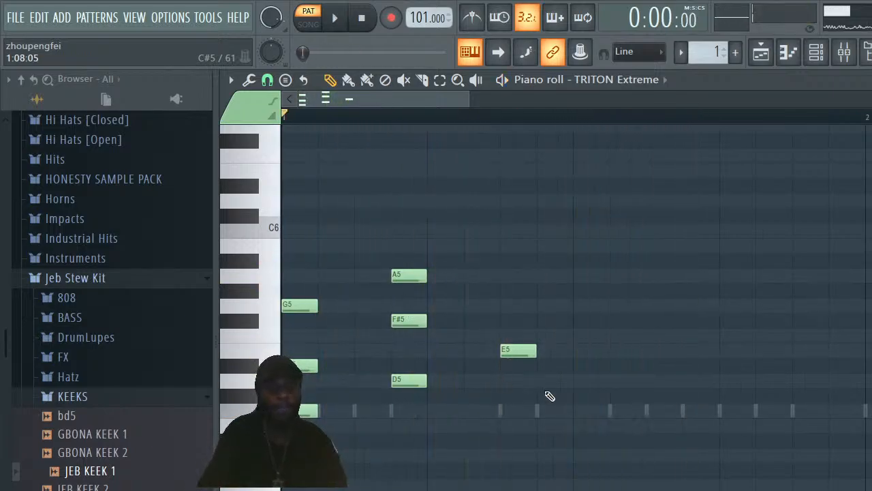
pyautogui.moveTo(518, 351); pyautogui.dragTo(522, 432)
pyautogui.press('space')
pyautogui.press('space')
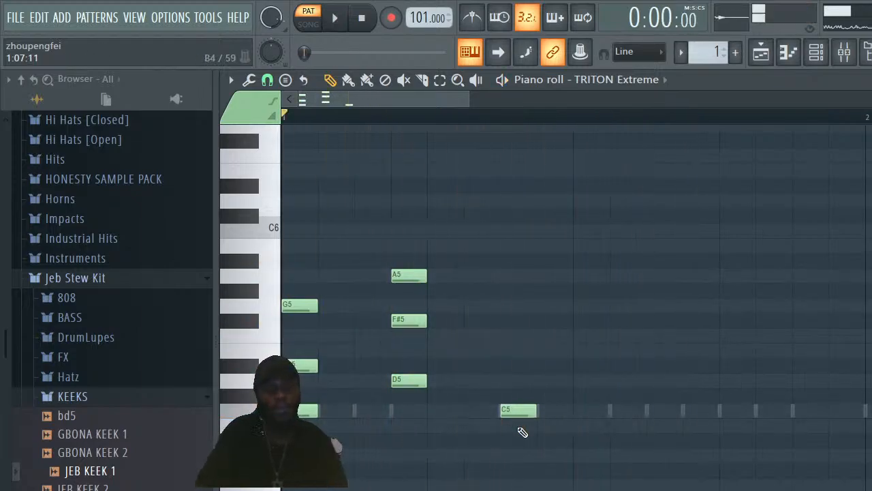
# Add one-step D#5 and G5 notes above the C5 at step 7 and play the chord back
pyautogui.click(504, 366)
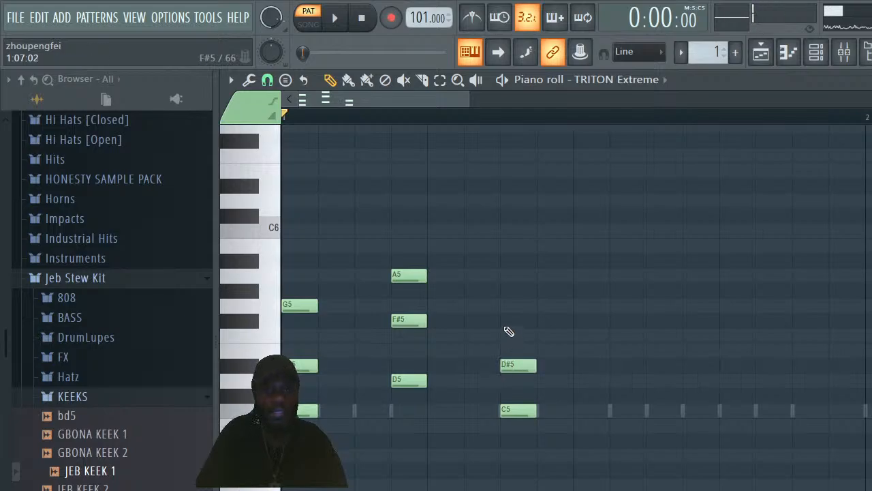
pyautogui.click(505, 306)
pyautogui.press('space')
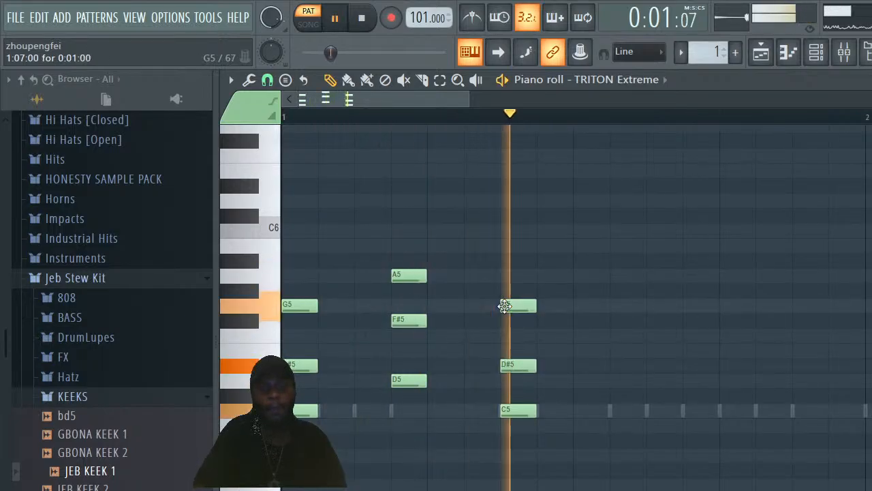
pyautogui.press('space')
# Try the top note of the step 7 chord at A5 and F#5, and return it to G5
pyautogui.moveTo(516, 306); pyautogui.dragTo(516, 283)
pyautogui.press('space')
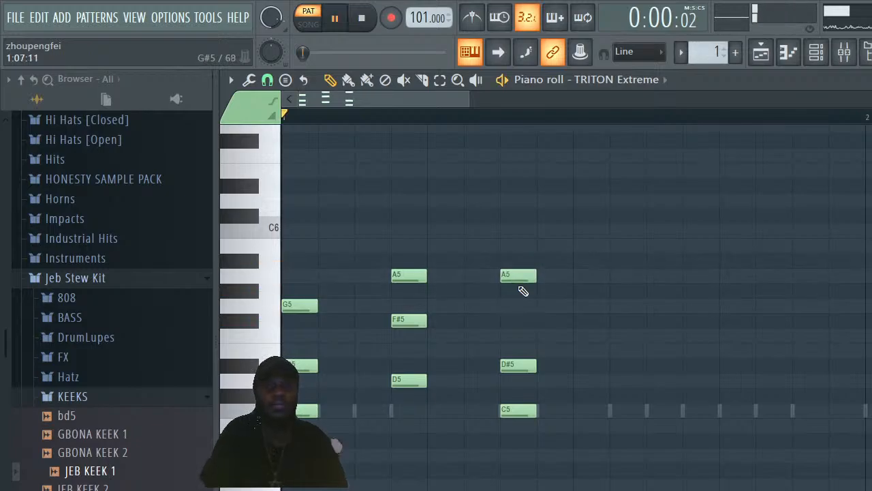
pyautogui.press('space')
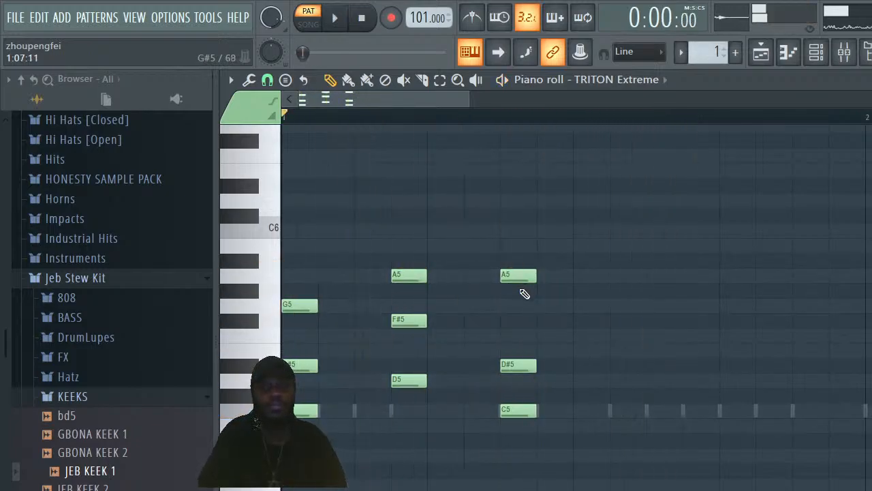
pyautogui.moveTo(516, 283); pyautogui.dragTo(511, 317)
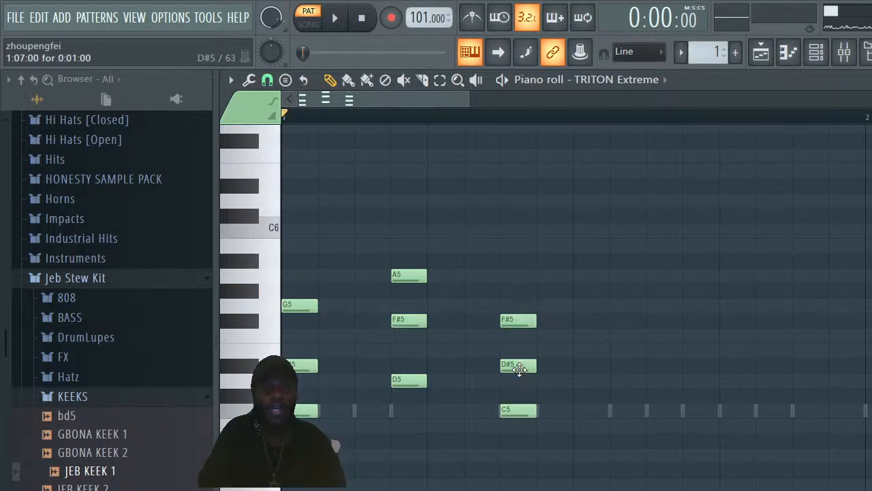
pyautogui.moveTo(520, 317); pyautogui.dragTo(520, 304)
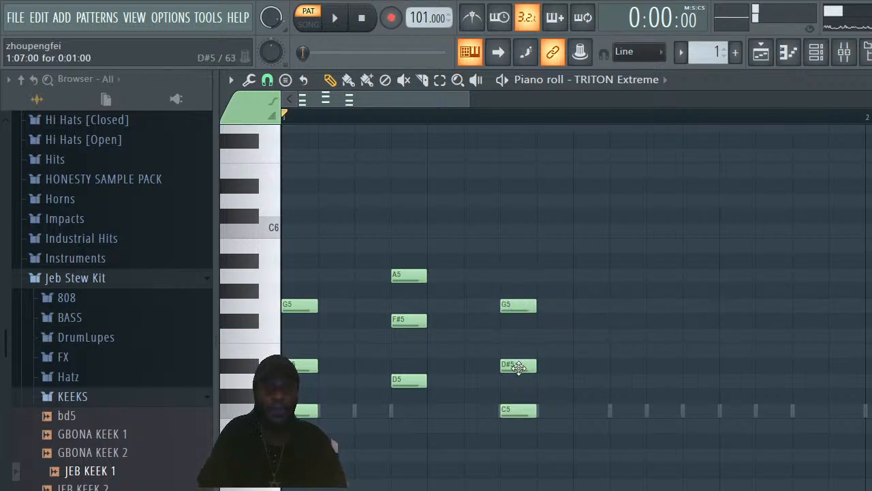
# Raise the D#5 in the step 7 chord to E5 and play the three chords back
pyautogui.moveTo(516, 364); pyautogui.dragTo(519, 349)
pyautogui.press('space')
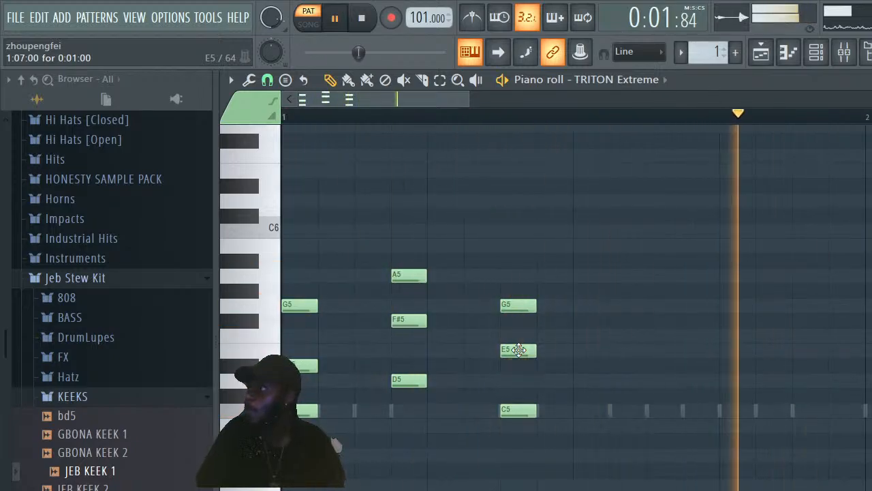
pyautogui.press('space')
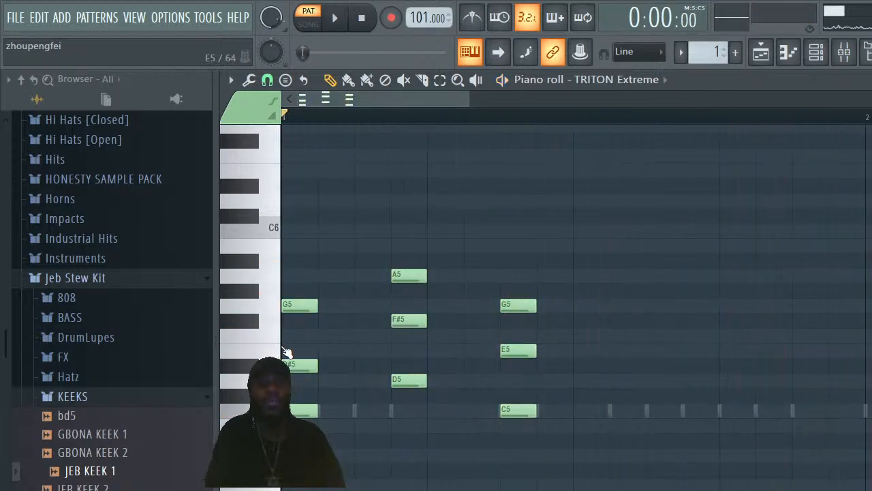
# Copy all three chords of bar 1 to the start of bar 2 and play both bars back
pyautogui.click(259, 251)
pyautogui.hotkey('ctrl', 'a')
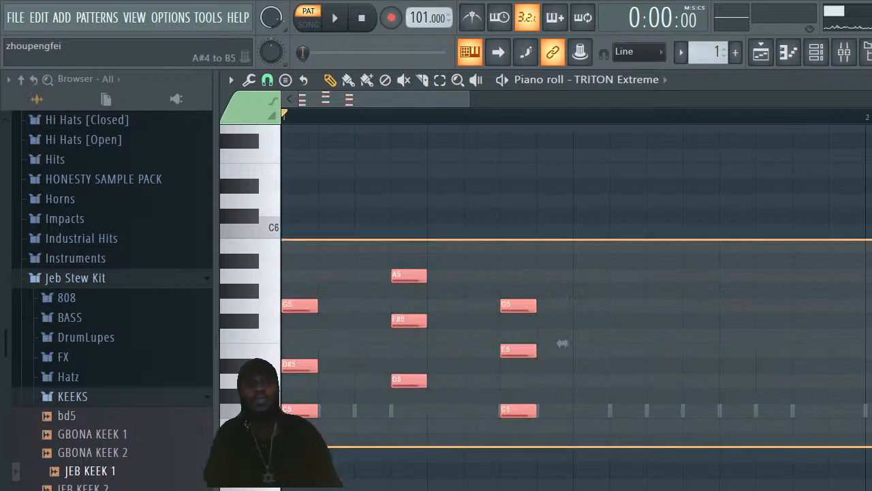
pyautogui.moveTo(292, 304); pyautogui.dragTo(869, 327)
pyautogui.press('space')
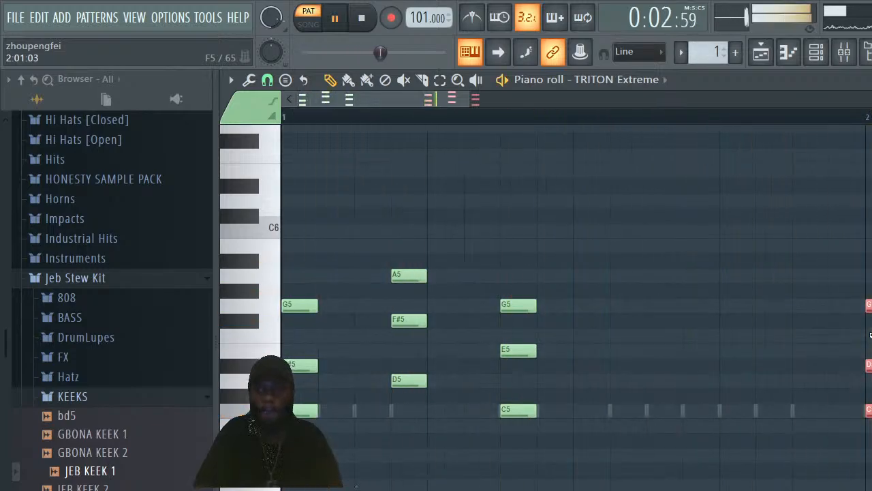
pyautogui.press('space')
# In bar 2, delete the C5 at step 7, add a one-step B5 above the G5 and play back
pyautogui.moveTo(434, 104); pyautogui.dragTo(537, 114)
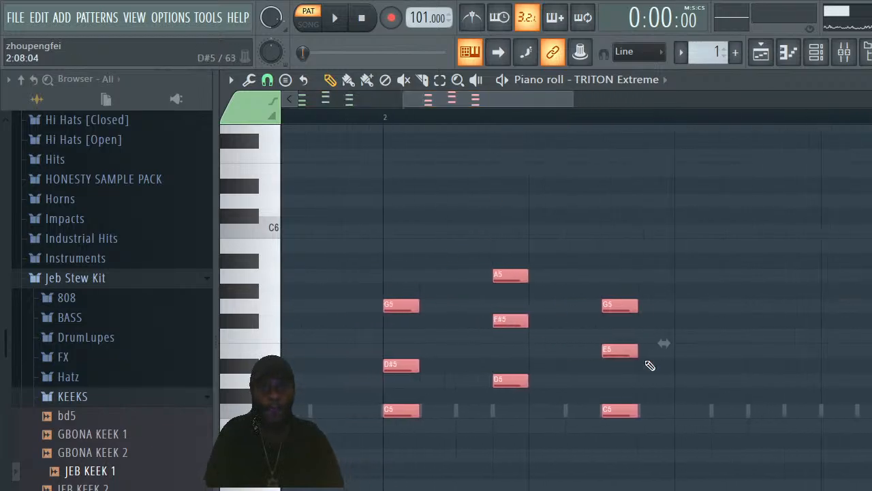
pyautogui.rightClick(623, 409)
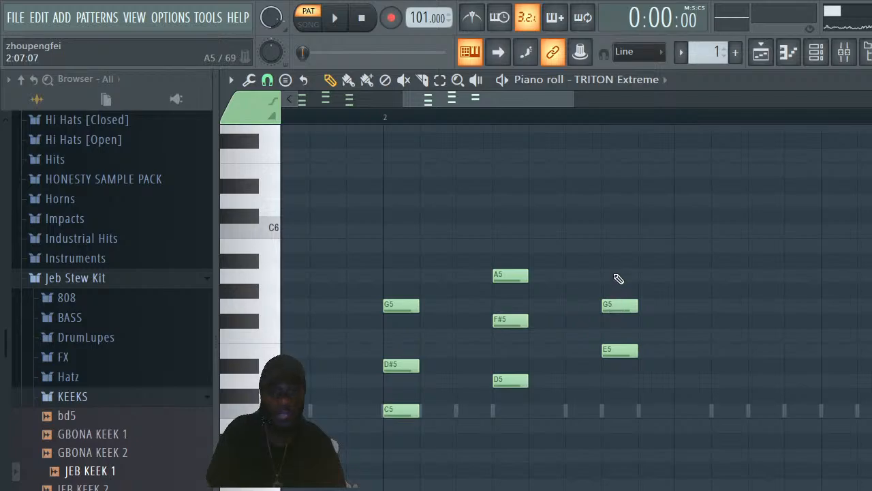
pyautogui.click(606, 247)
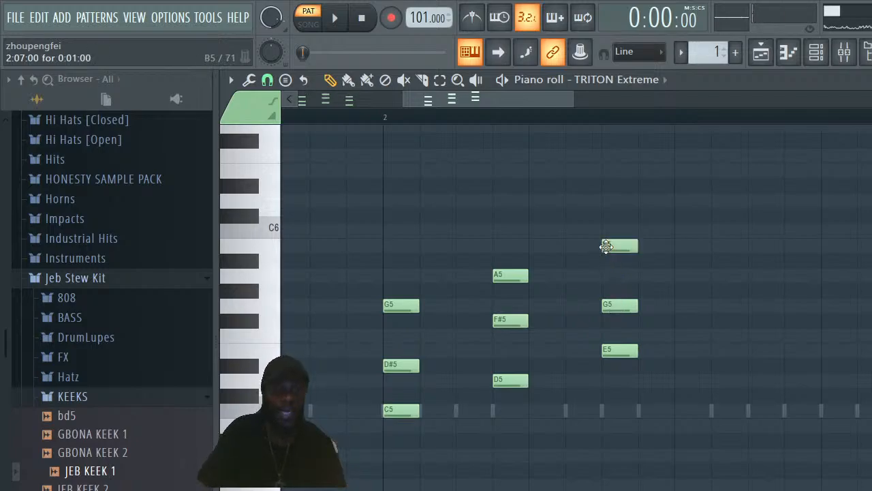
pyautogui.press('space')
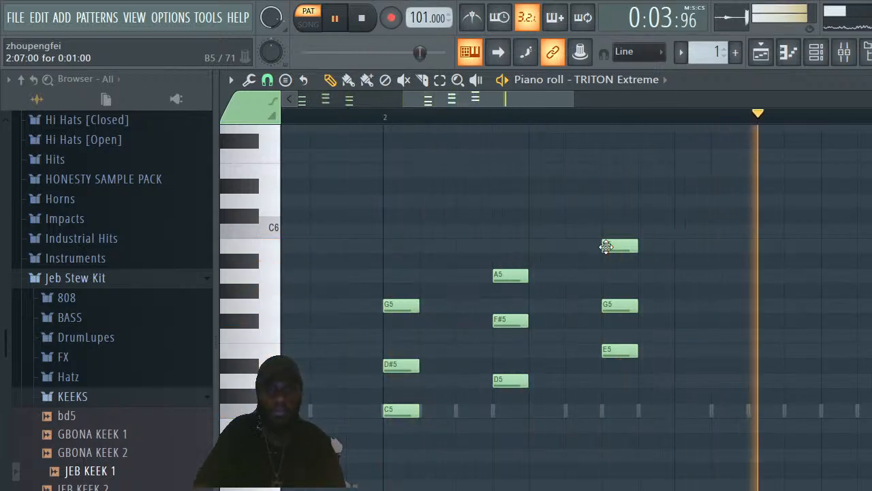
pyautogui.press('space')
# Play back the chord progression from bar 1 to check how it sounds
pyautogui.moveTo(526, 100); pyautogui.dragTo(139, 122)
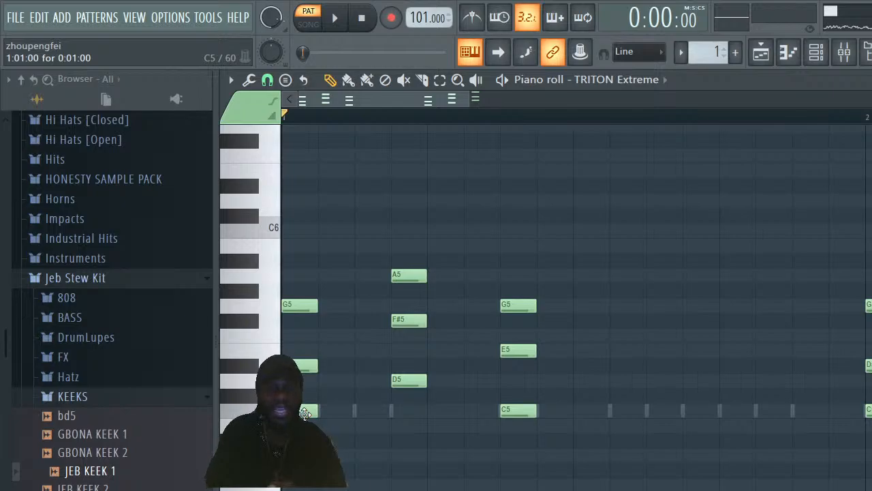
pyautogui.press('space')
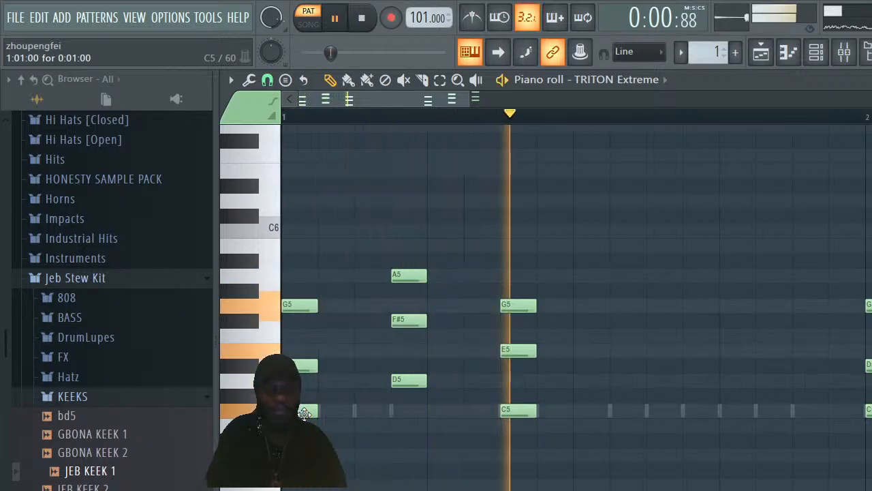
pyautogui.press('space')
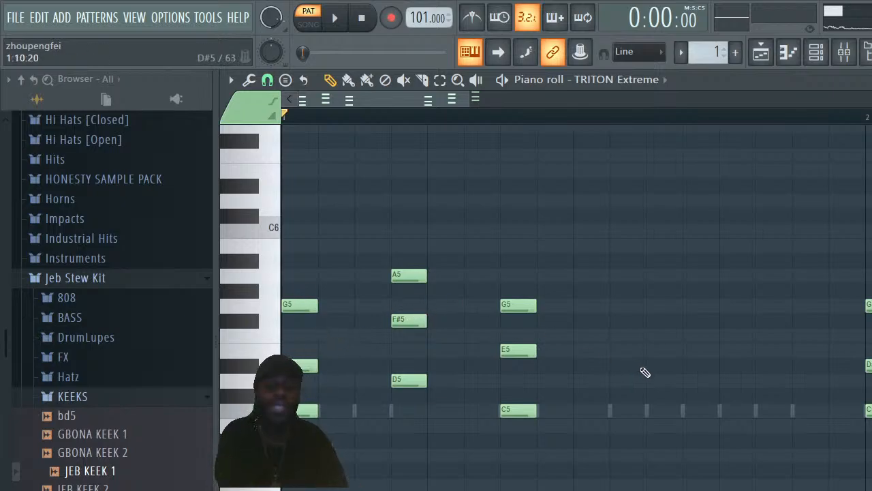
# Try all chord notes at three steps long, play them back, and shorten them to one step again
pyautogui.moveTo(248, 229); pyautogui.dragTo(245, 470)
pyautogui.moveTo(318, 306); pyautogui.dragTo(400, 317)
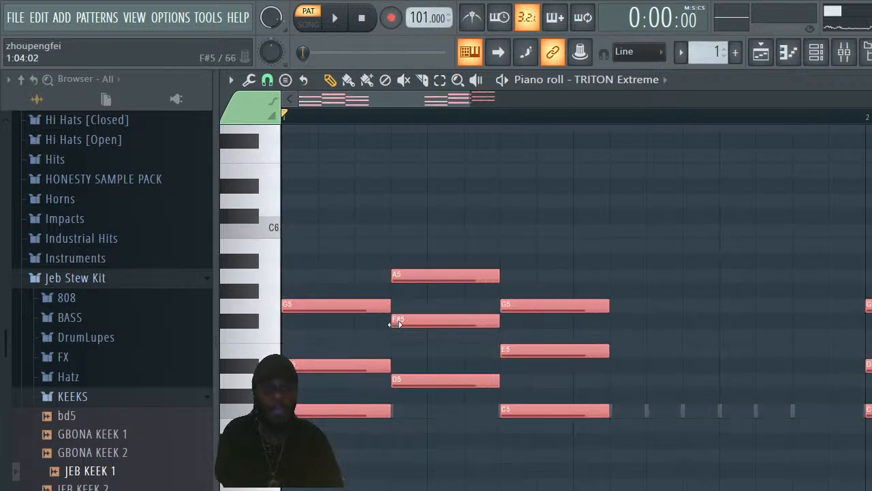
pyautogui.press('space')
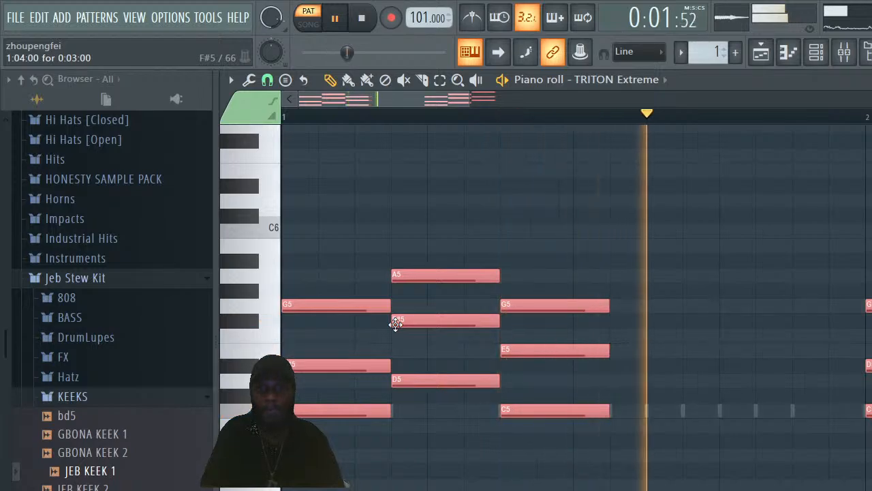
pyautogui.press('space')
pyautogui.moveTo(390, 307); pyautogui.dragTo(311, 309)
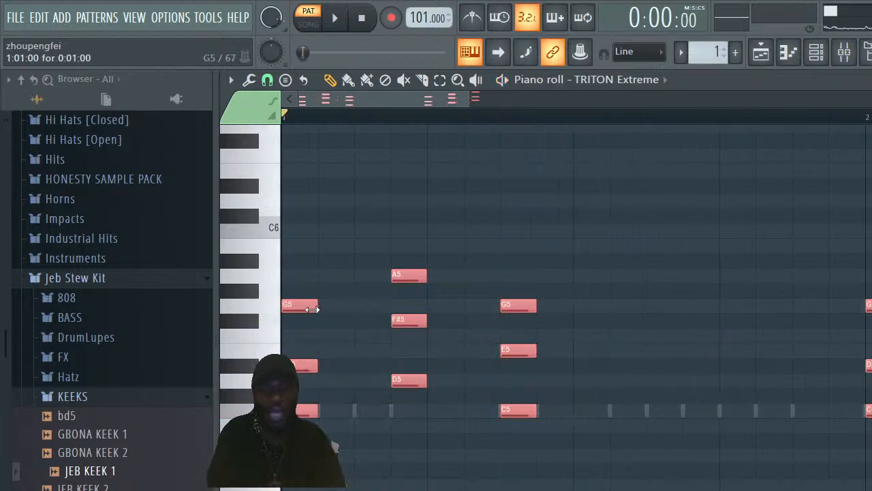
pyautogui.press('space')
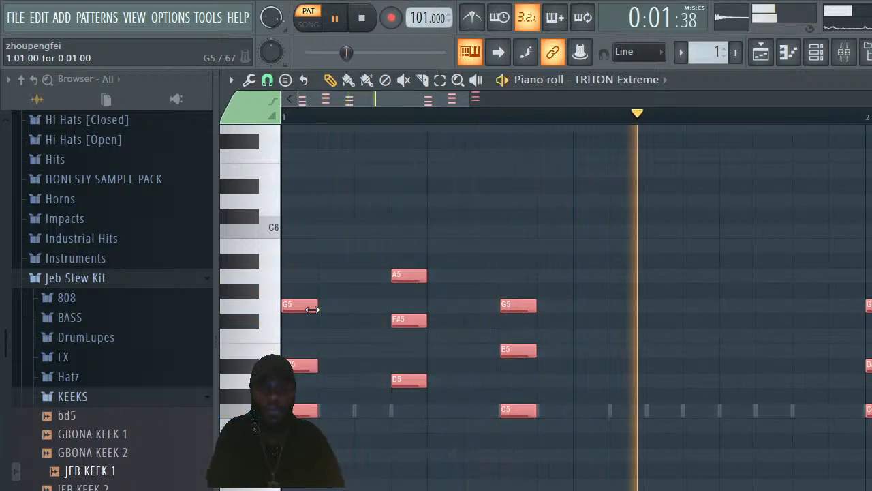
pyautogui.press('space')
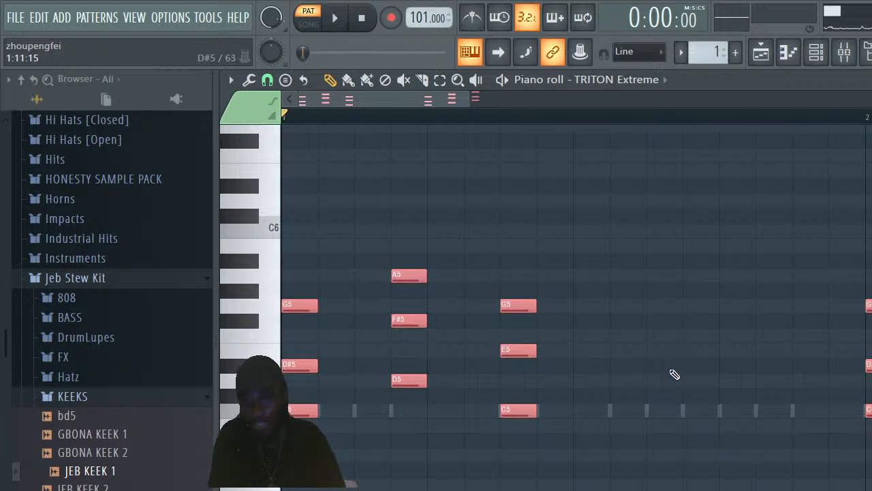
pyautogui.hotkey('ctrl', 'd')
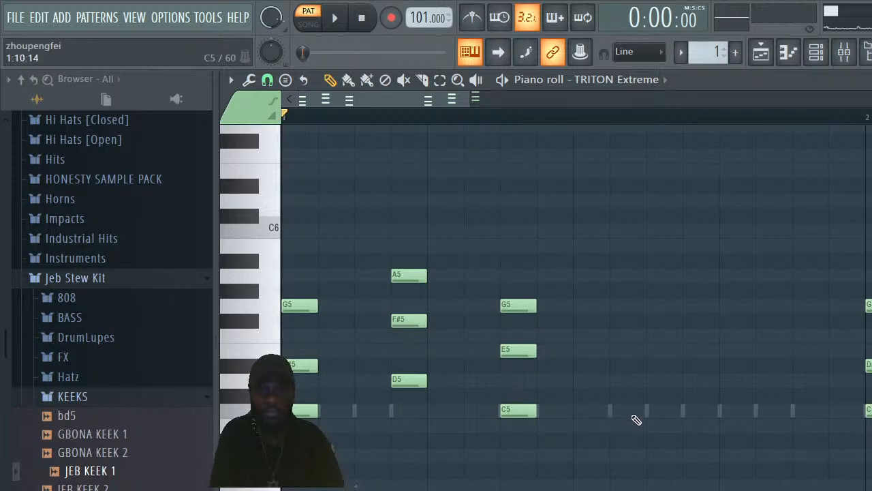
pyautogui.press('space')
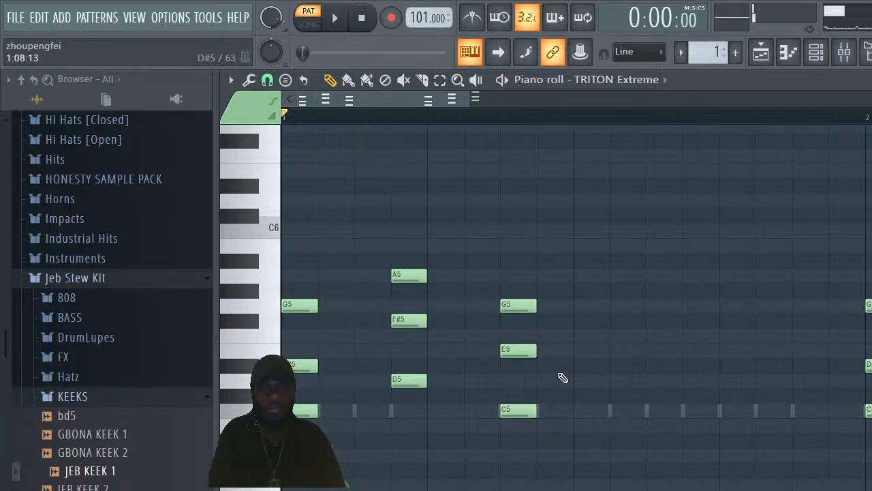
pyautogui.moveTo(505, 287); pyautogui.dragTo(565, 462)
pyautogui.doubleClick(520, 304)
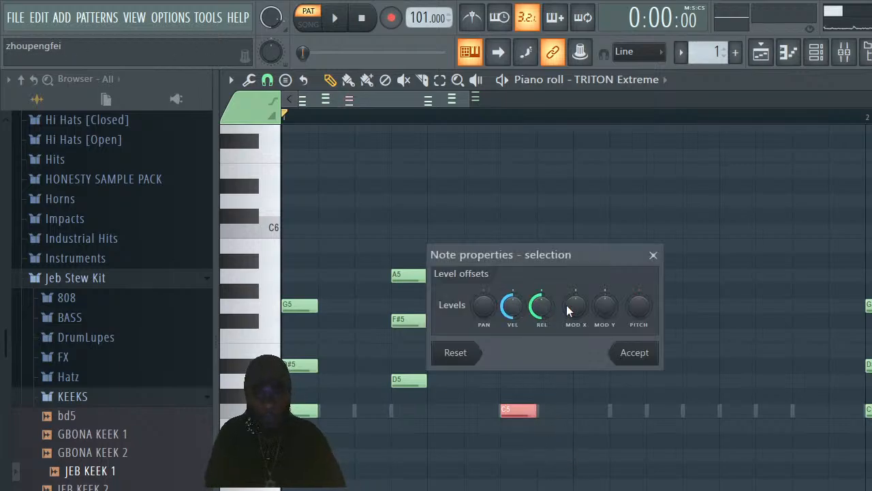
pyautogui.click(653, 255)
pyautogui.click(657, 260)
pyautogui.rightClick(672, 262)
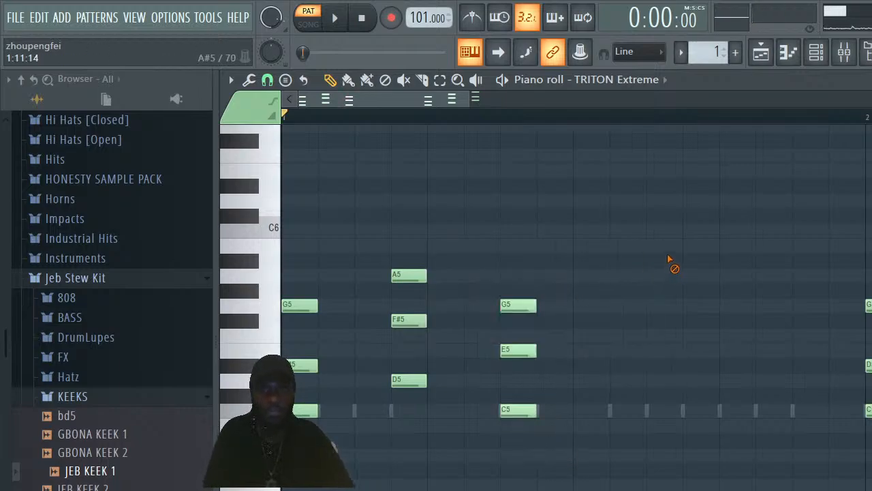
# Copy the C5, E5 and G5 chord from step 7 to step 10 of bar 1 and play it back
pyautogui.moveTo(536, 282); pyautogui.dragTo(516, 414)
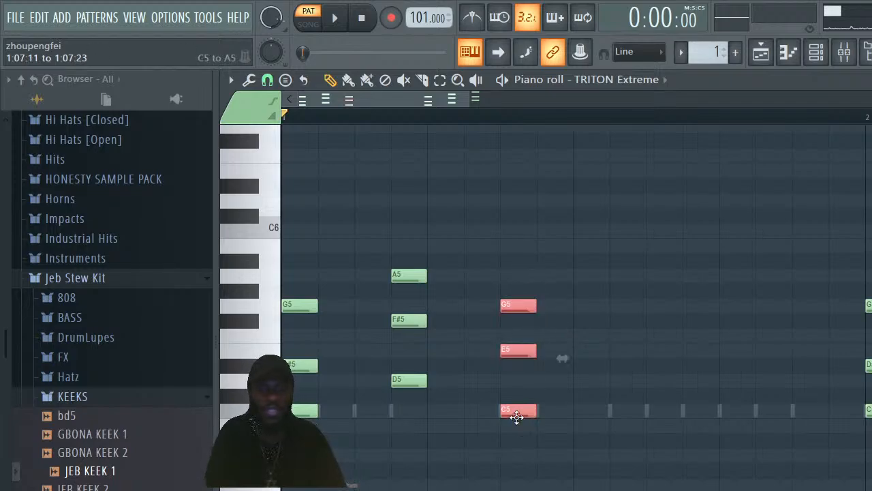
pyautogui.moveTo(514, 305); pyautogui.dragTo(628, 309)
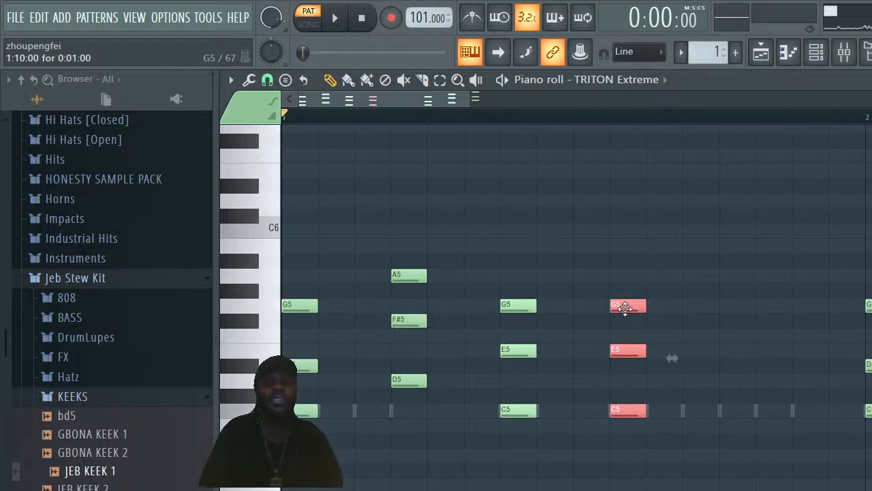
pyautogui.press('space')
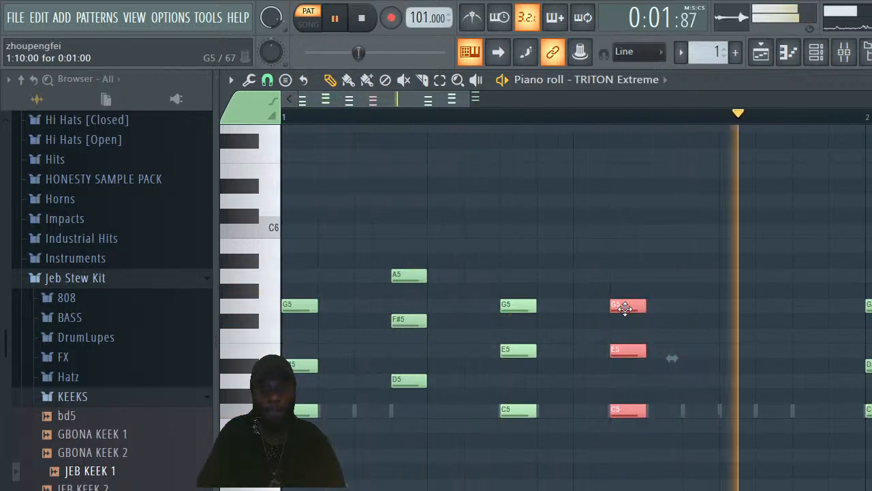
pyautogui.press('space')
# Move the copied chord in bar 1 from step 10 to step 12 and play it back
pyautogui.moveTo(624, 308); pyautogui.dragTo(697, 309)
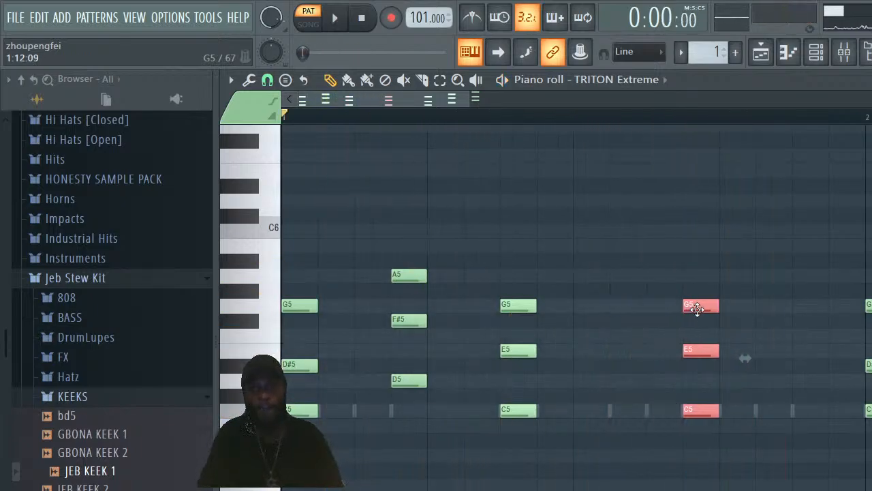
pyautogui.press('space')
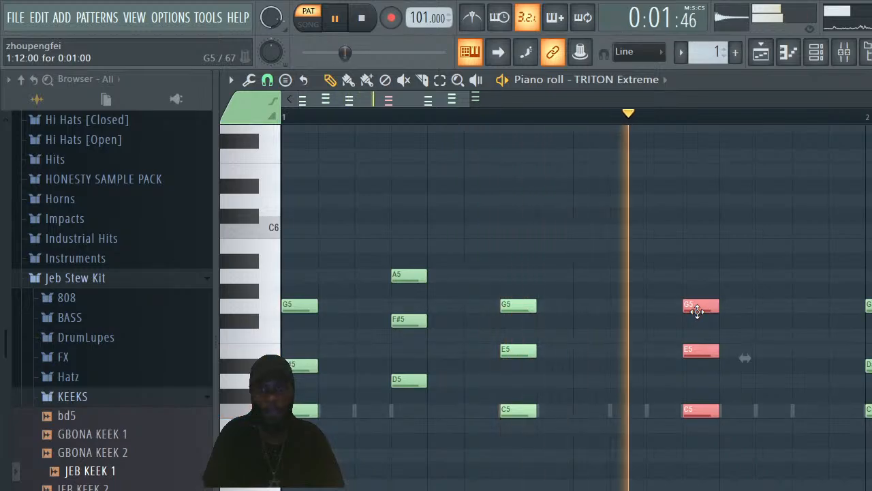
pyautogui.press('space')
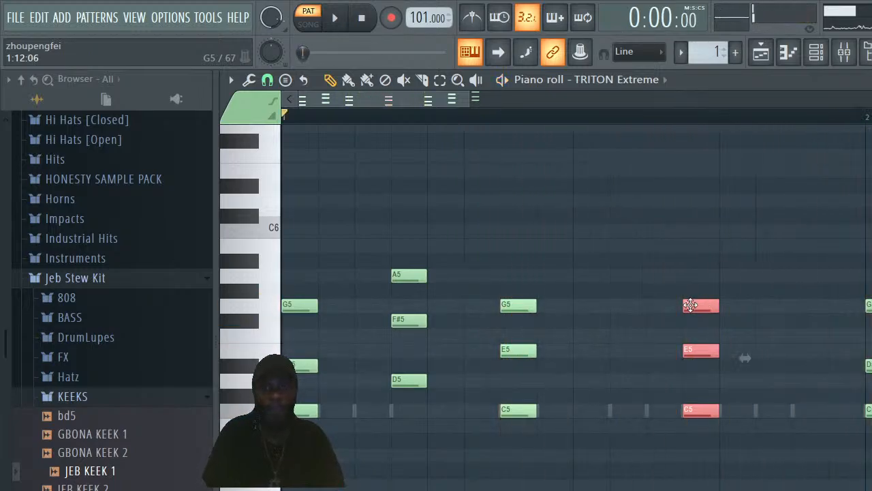
# Move the selected C5, E5 and G5 chord in bar 1 to step 11 and play it back
pyautogui.moveTo(692, 304); pyautogui.dragTo(670, 305)
pyautogui.press('space')
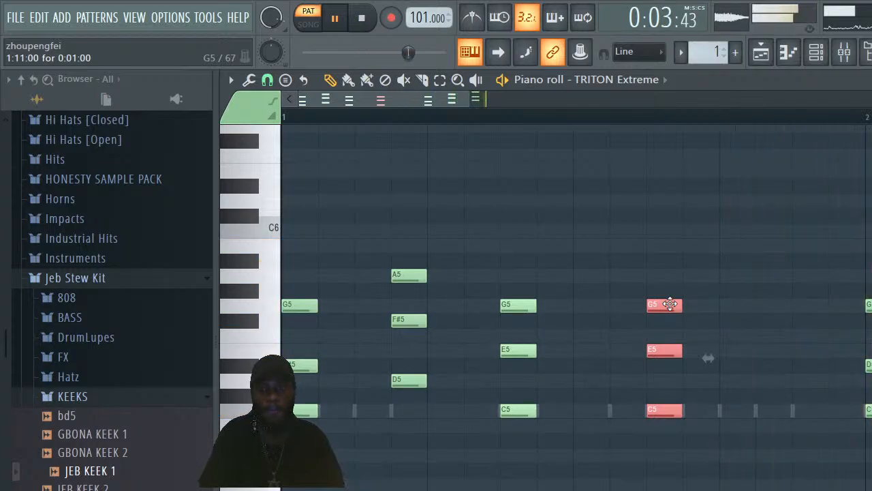
pyautogui.press('space')
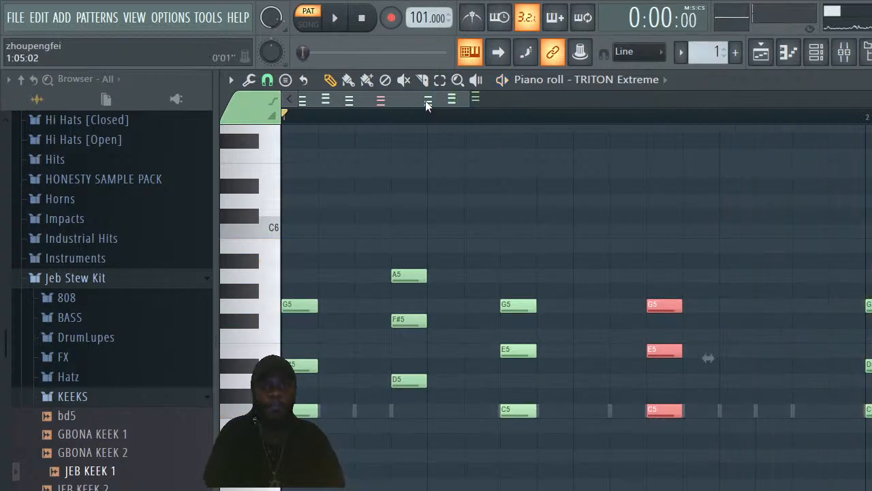
# Copy bar 2's opening C5, D#5 and G5 chord to step 13, play it back, and move the copy to step 11
pyautogui.moveTo(426, 105); pyautogui.dragTo(539, 125)
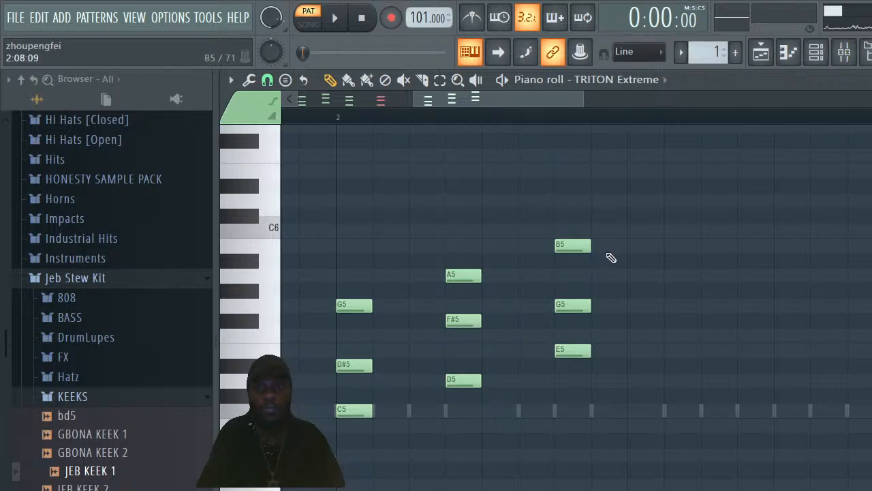
pyautogui.moveTo(370, 276); pyautogui.dragTo(358, 420)
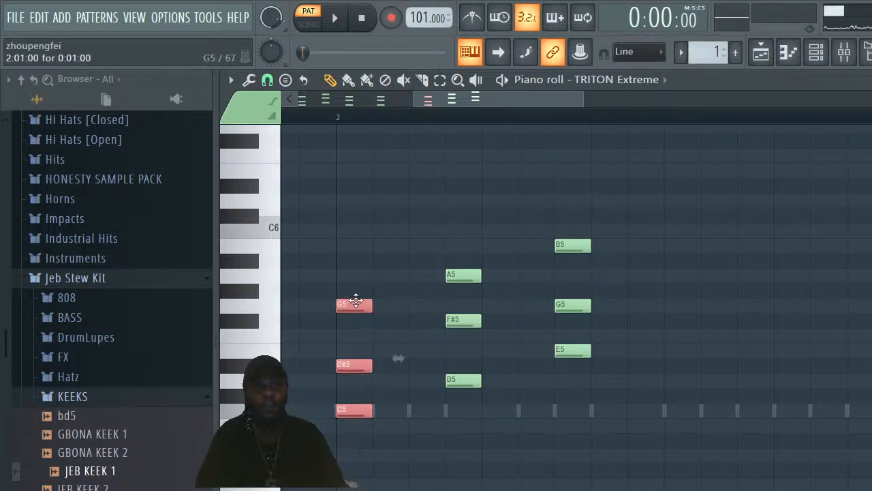
pyautogui.moveTo(355, 305); pyautogui.dragTo(805, 340)
pyautogui.press('space')
pyautogui.moveTo(580, 100); pyautogui.dragTo(458, 107)
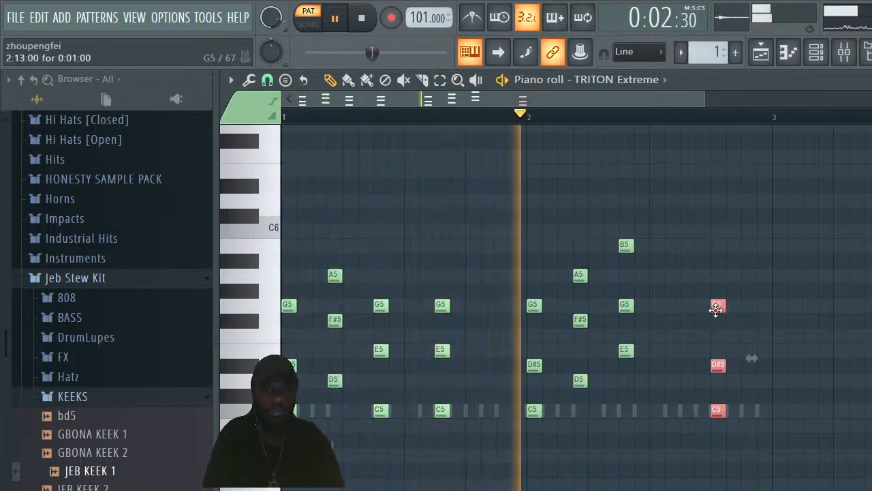
pyautogui.moveTo(711, 310); pyautogui.dragTo(686, 308)
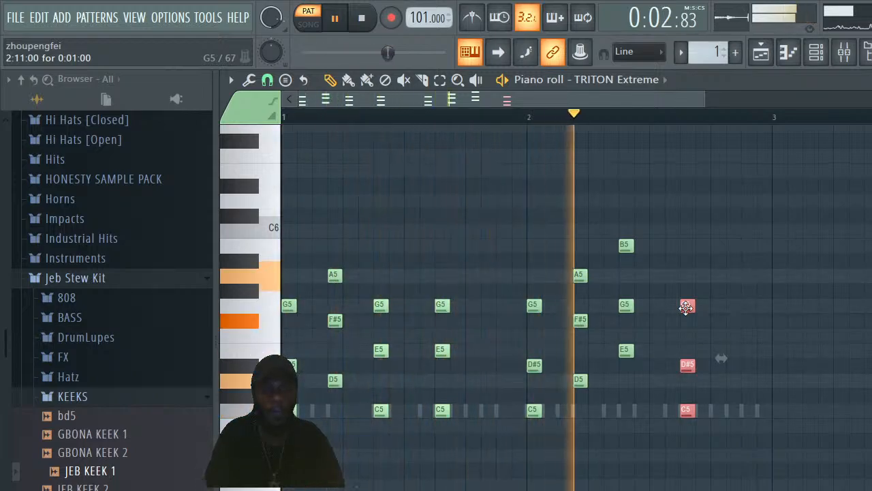
pyautogui.press('space')
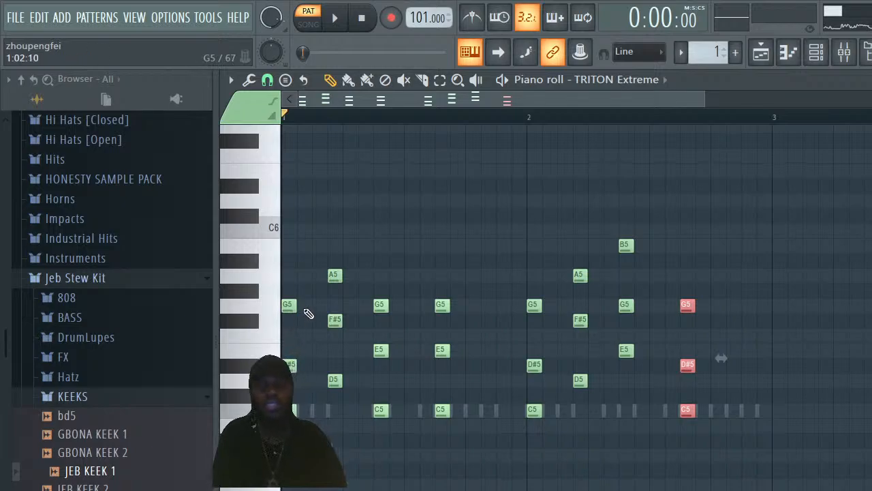
# Add A#5 to the first chord of bar 1 and B4 to its step 4 chord, playing back the progression
pyautogui.click(287, 260)
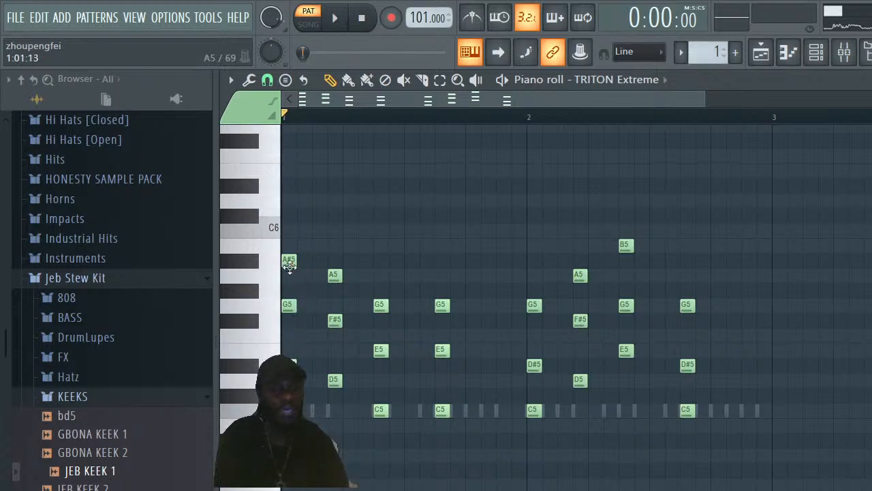
pyautogui.scroll(2, 341, 368)
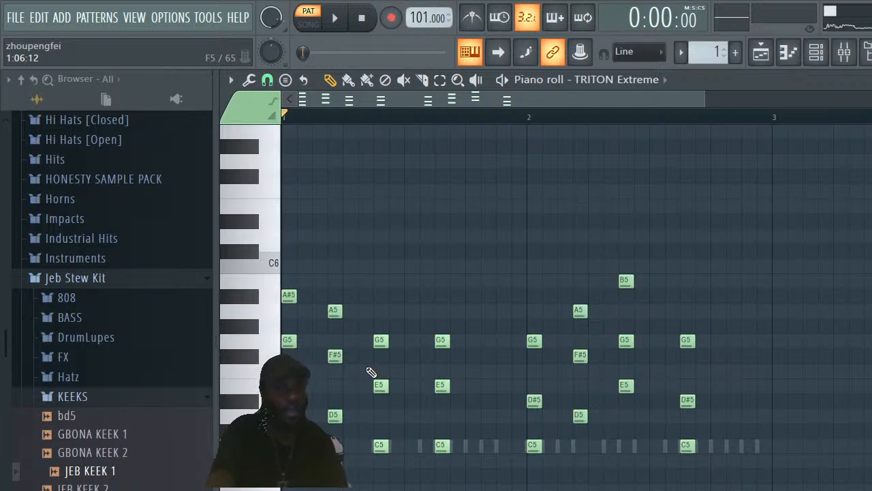
pyautogui.press('space')
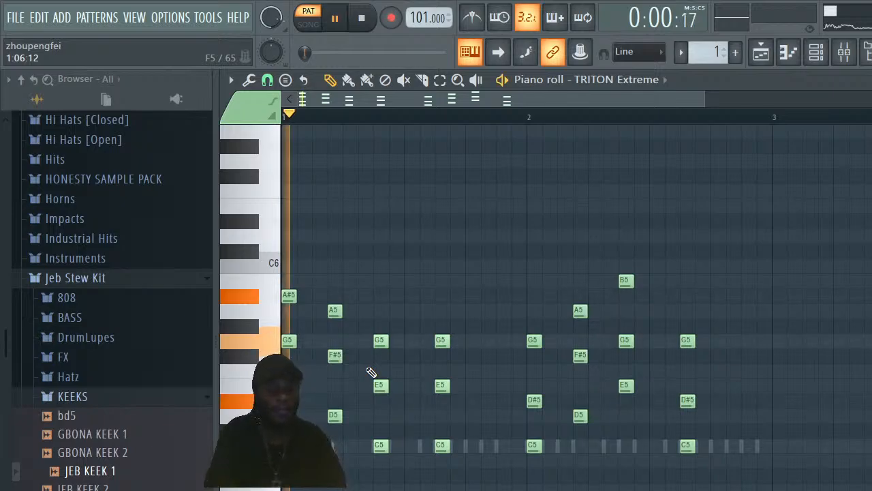
pyautogui.press('space')
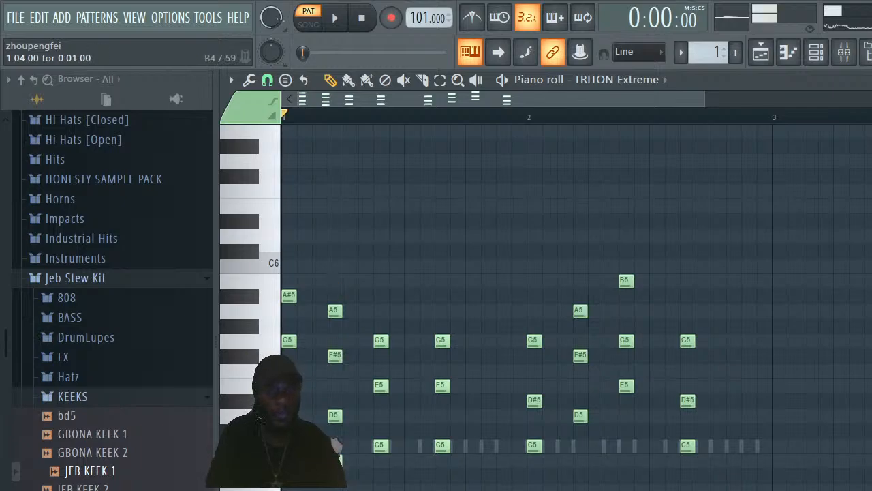
pyautogui.press('space')
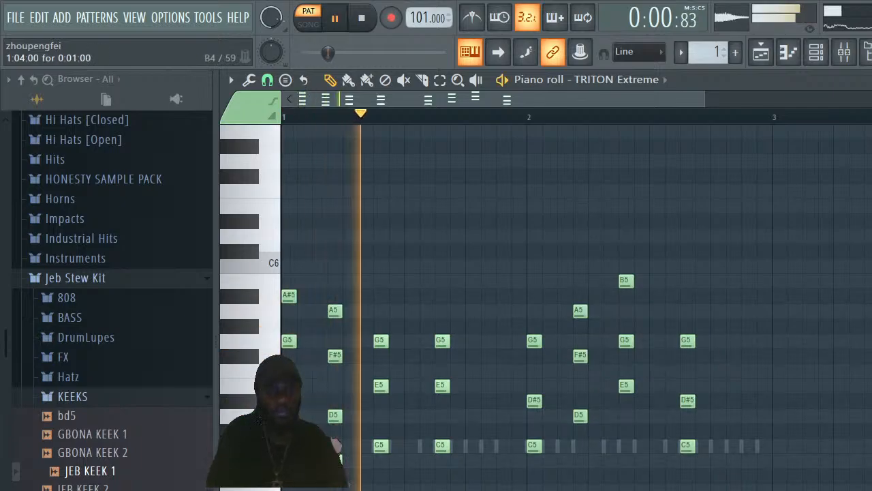
pyautogui.press('space')
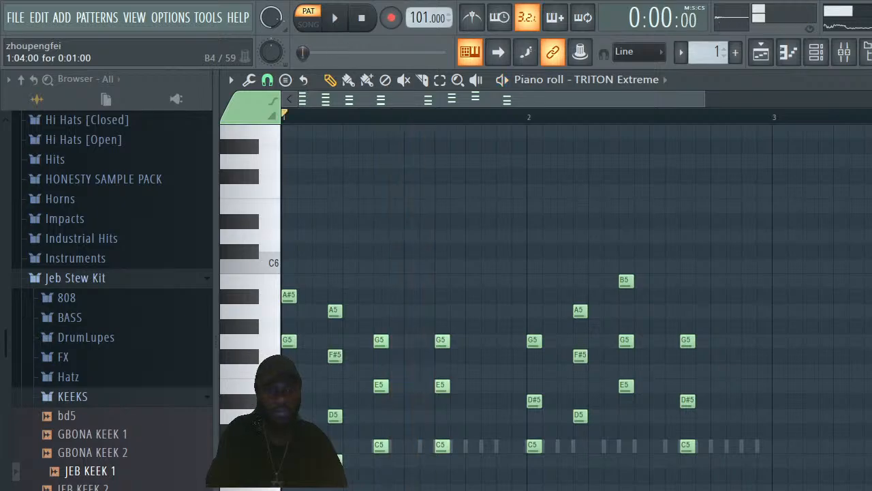
# Try a C#6 note above the second chord and audition it with the pattern
pyautogui.click(333, 266)
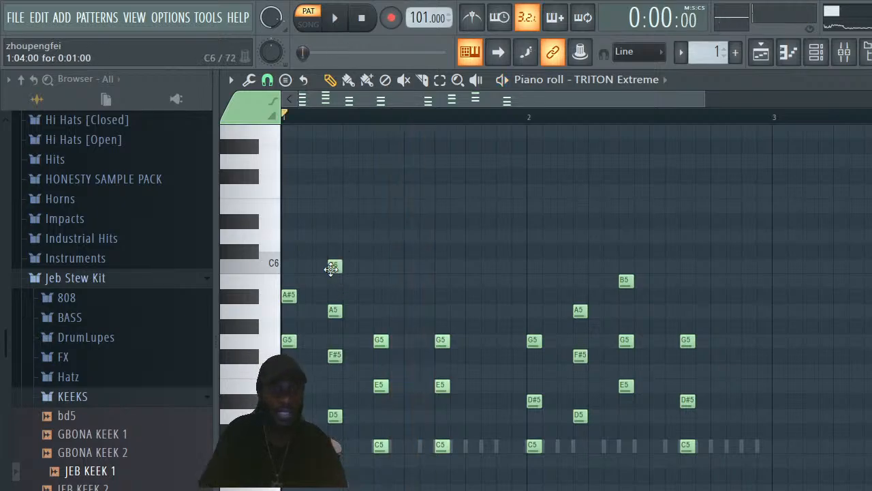
pyautogui.moveTo(331, 268); pyautogui.dragTo(333, 250)
pyautogui.press('space')
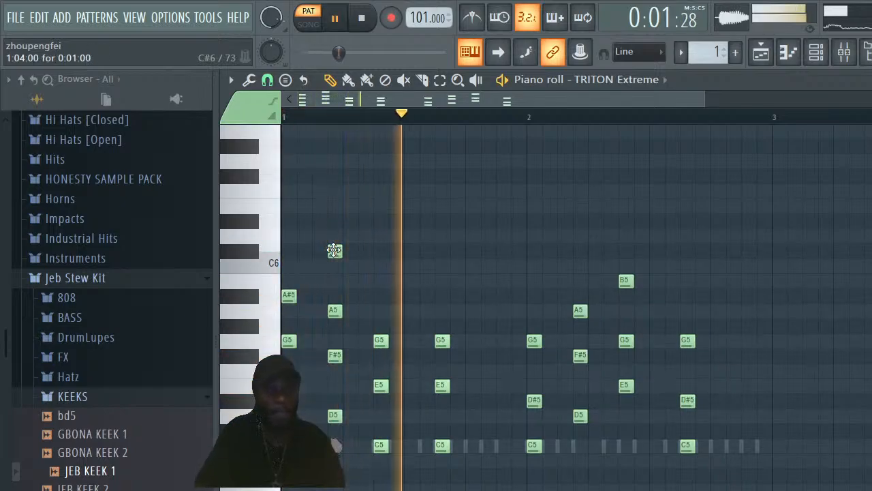
pyautogui.press('space')
pyautogui.rightClick(334, 250)
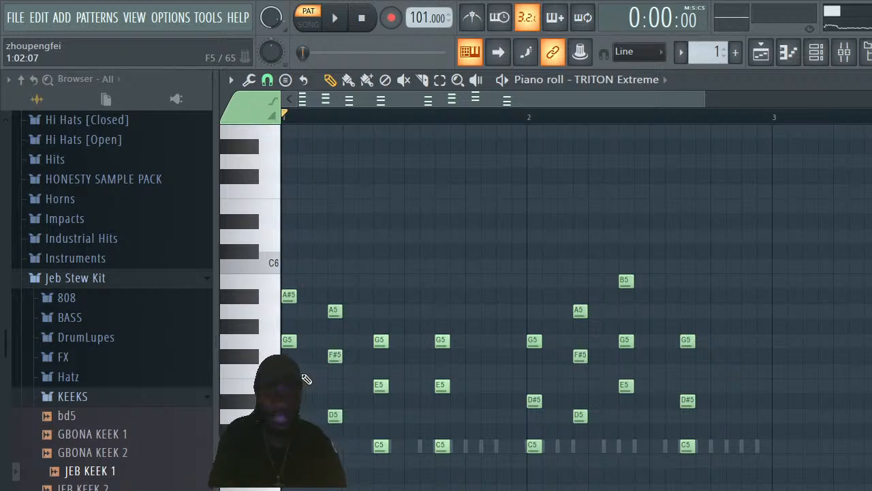
# Delete the A#5 note from the first chord
pyautogui.rightClick(292, 300)
pyautogui.click(289, 295)
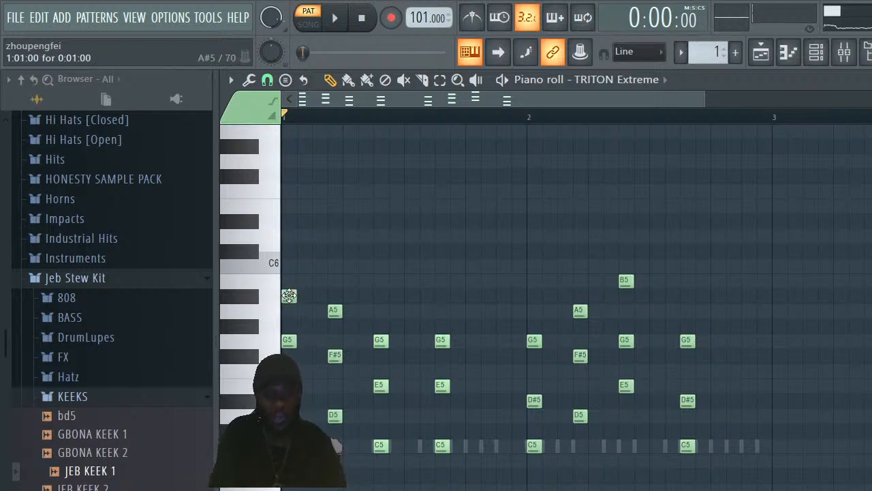
# Add a second TRITON Extreme instrument channel to the channel rack and move its plugin window clear of the rack
pyautogui.click(817, 53)
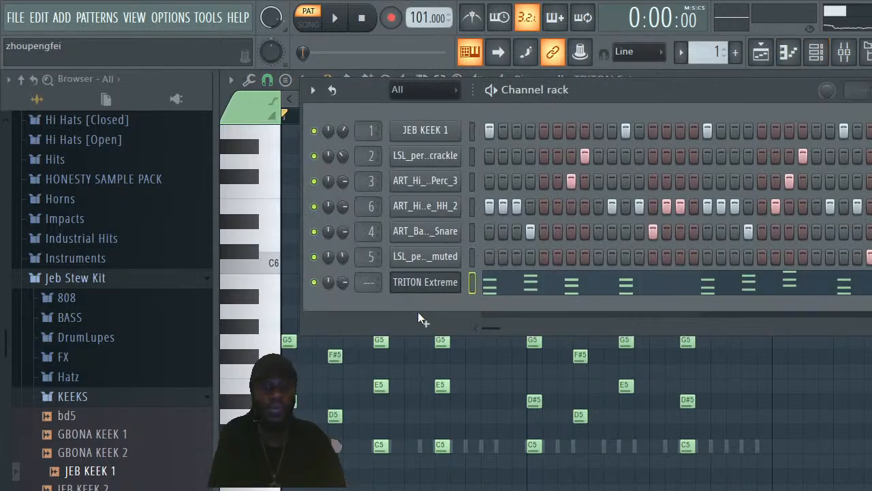
pyautogui.click(423, 322)
pyautogui.click(861, 344)
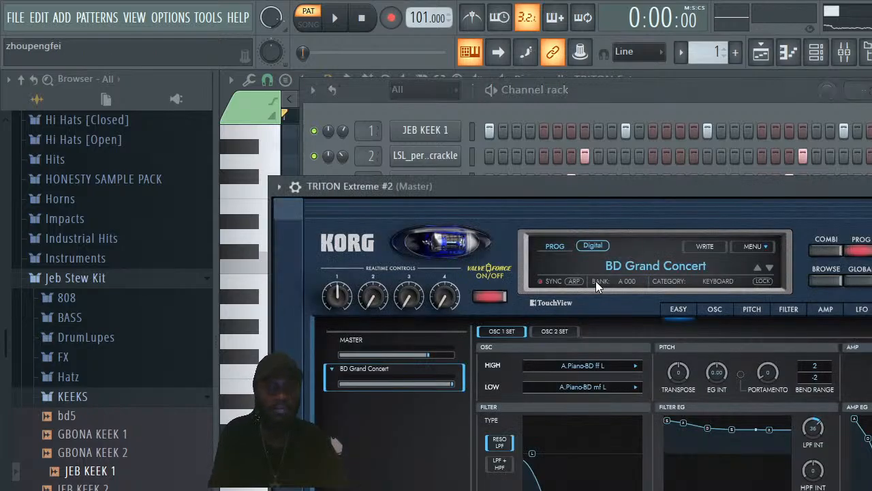
pyautogui.moveTo(837, 187); pyautogui.dragTo(832, 126)
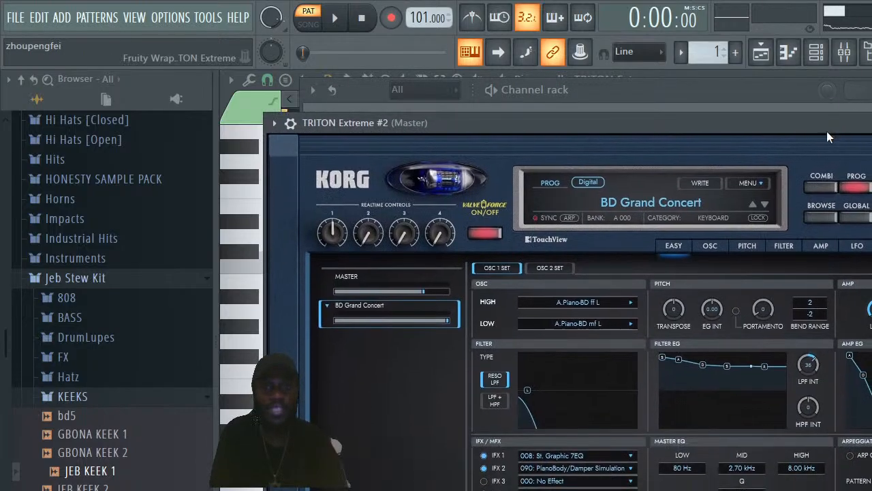
pyautogui.moveTo(752, 145); pyautogui.dragTo(725, 391)
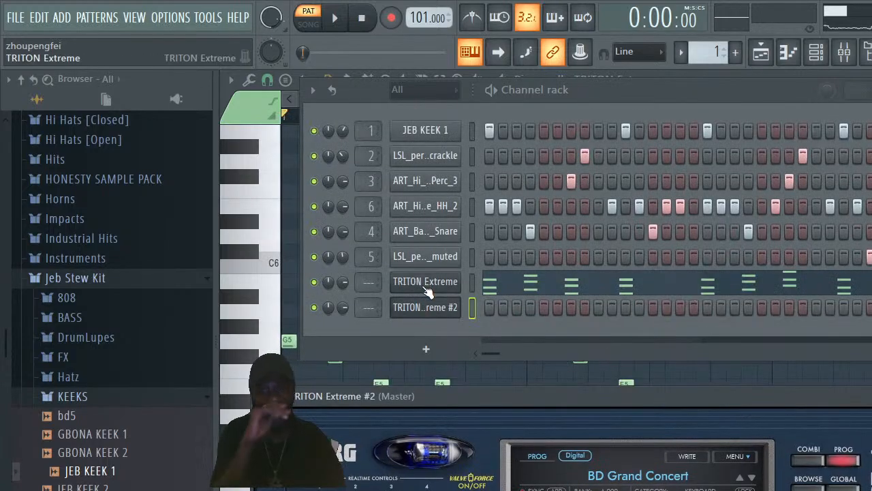
# Load the St Trem EP program from the Keyboard category in the original TRITON Extreme channel
pyautogui.click(474, 284)
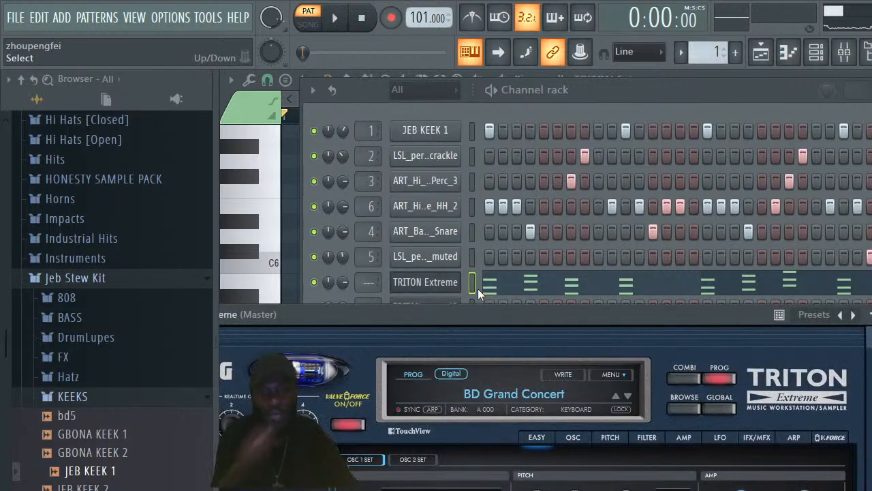
pyautogui.moveTo(589, 315); pyautogui.dragTo(646, 186)
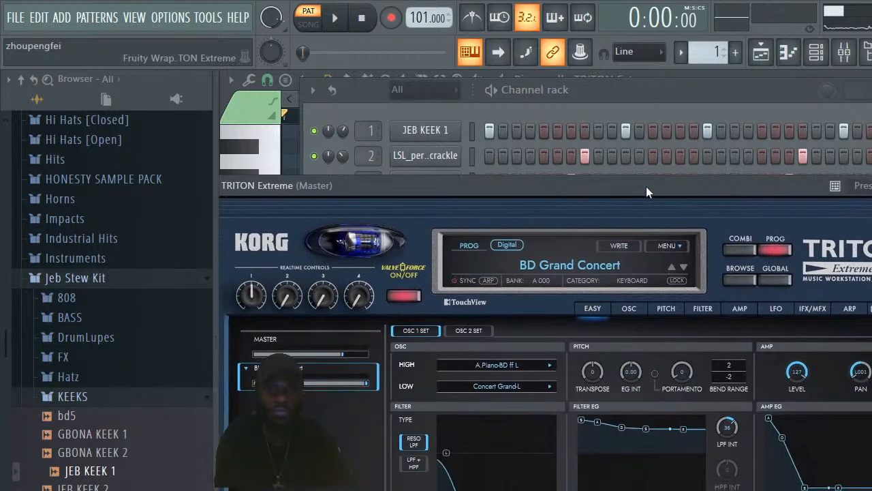
pyautogui.click(592, 270)
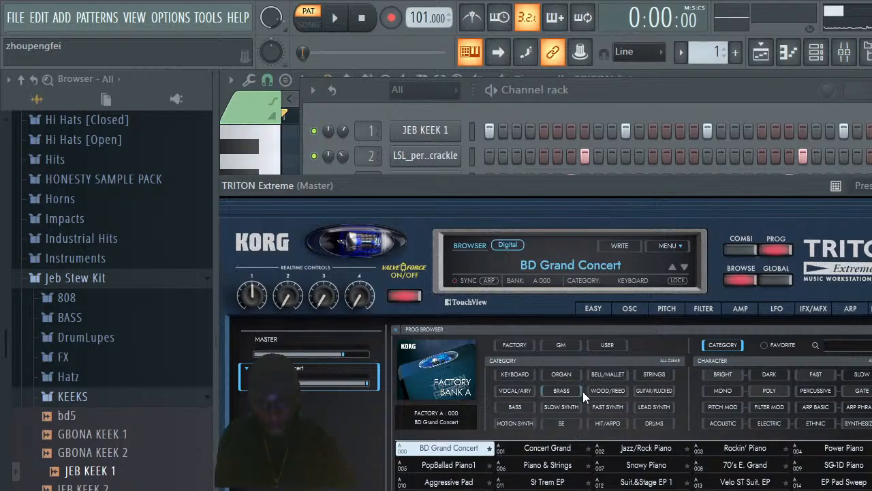
pyautogui.click(522, 374)
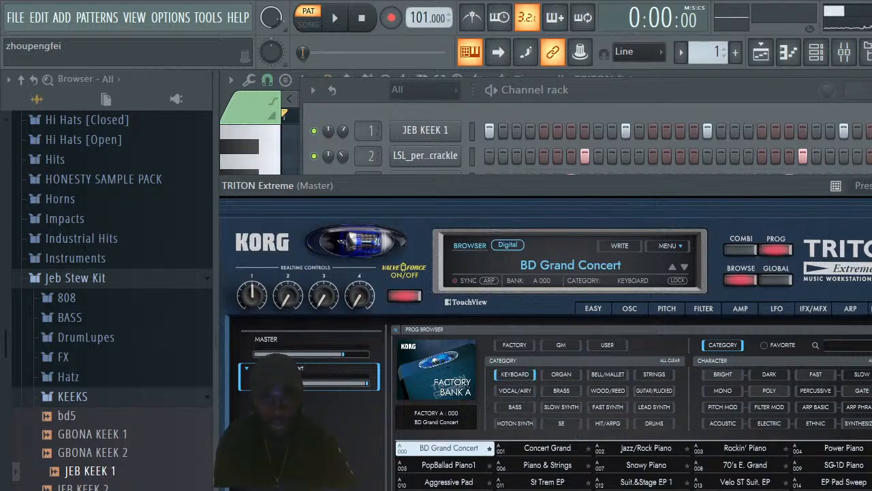
pyautogui.click(547, 490)
pyautogui.click(549, 482)
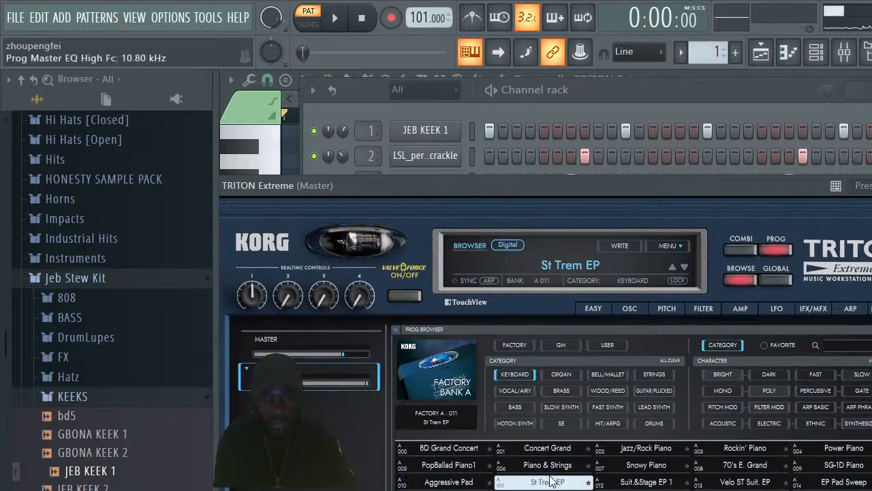
# Play the pattern with the new electric piano sound and review the chords in the original TRITON Extreme piano roll
pyautogui.press('space')
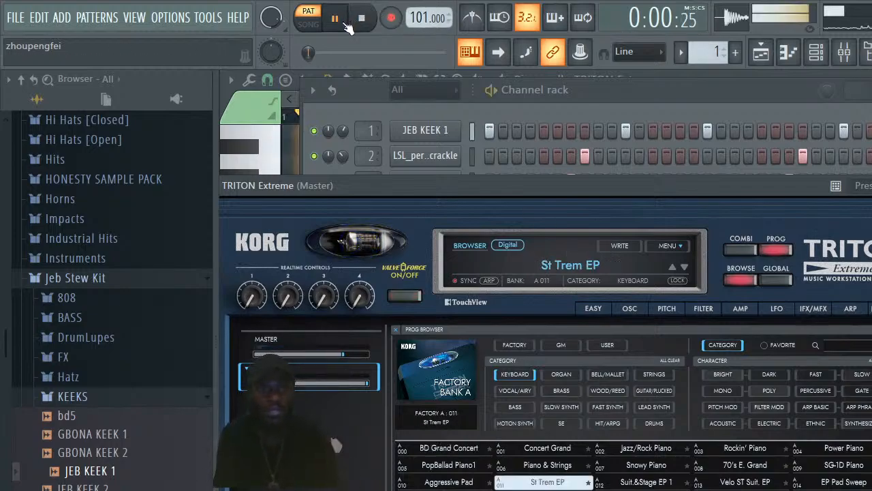
pyautogui.click(606, 102)
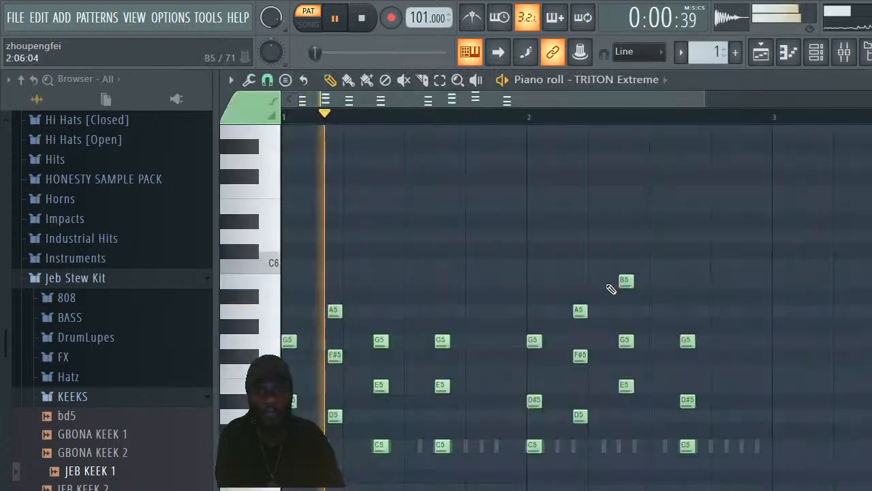
pyautogui.click(611, 288)
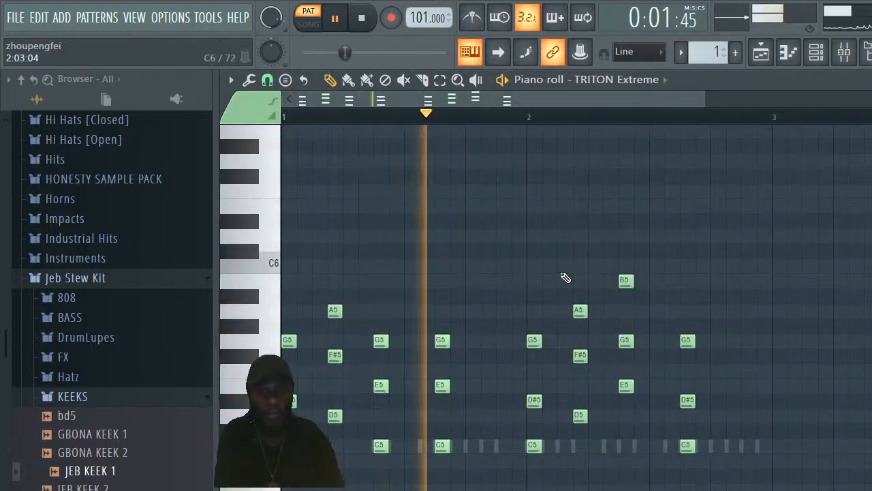
pyautogui.click(816, 52)
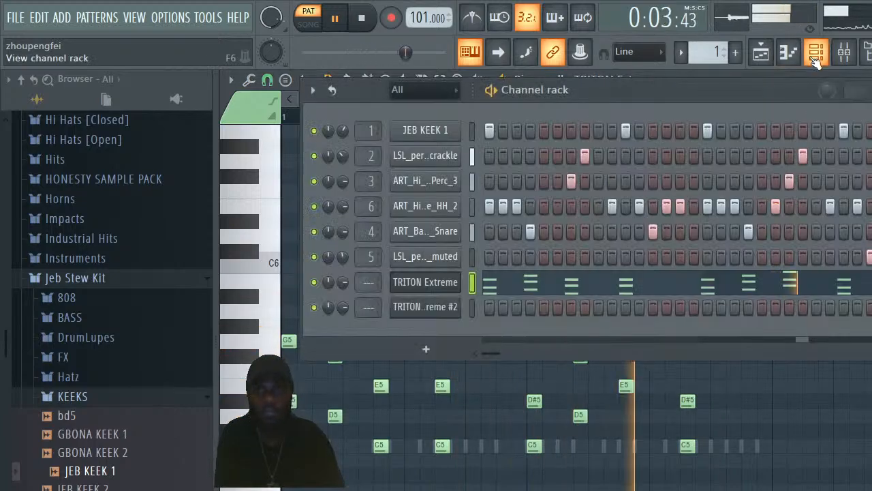
pyautogui.click(450, 320)
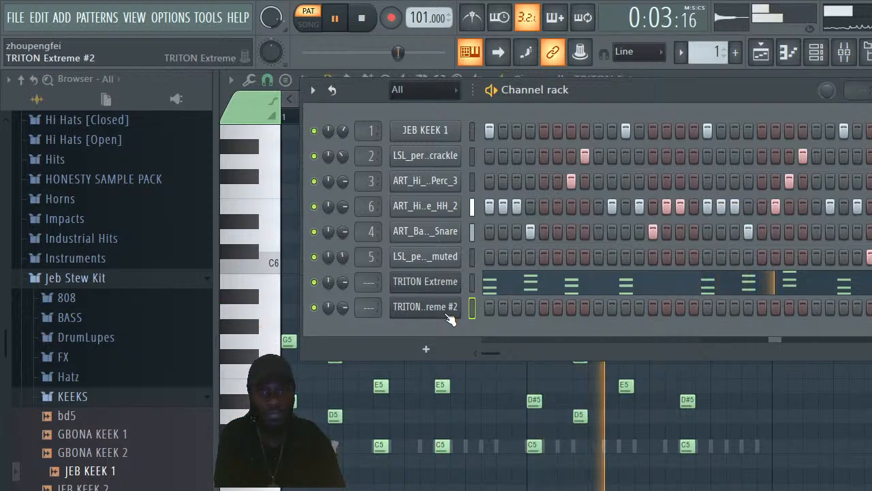
pyautogui.click(501, 290)
pyautogui.click(500, 289)
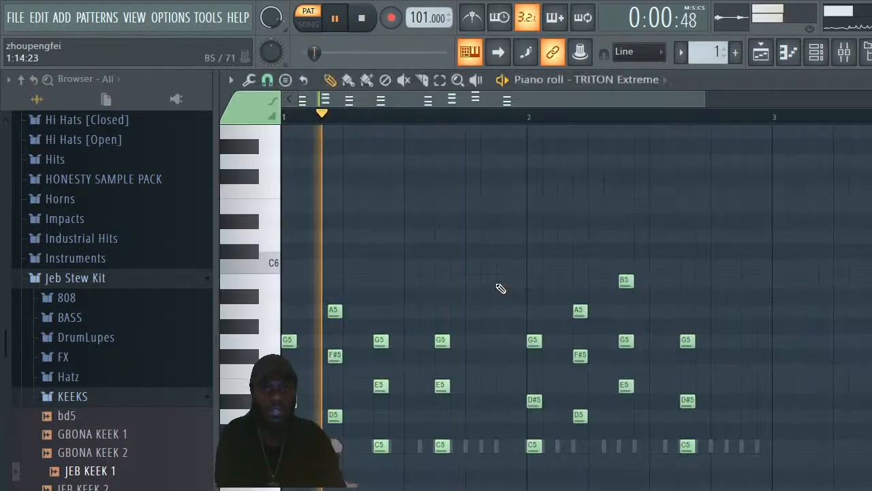
# Delete the D5, F#5 and A5 notes of the second chord and place an A#4 note at that position
pyautogui.keyDown('ctrl'); pyautogui.scroll(2, 360, 136); pyautogui.keyUp('ctrl')
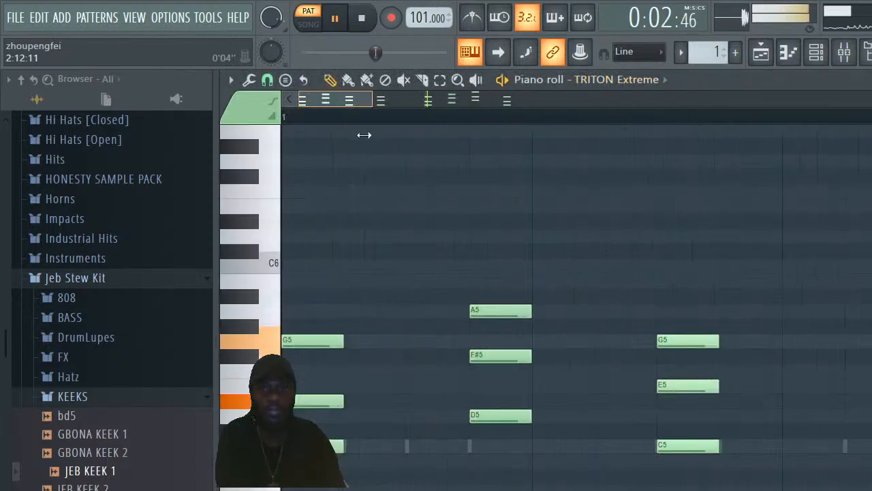
pyautogui.click(428, 131)
pyautogui.rightClick(435, 134)
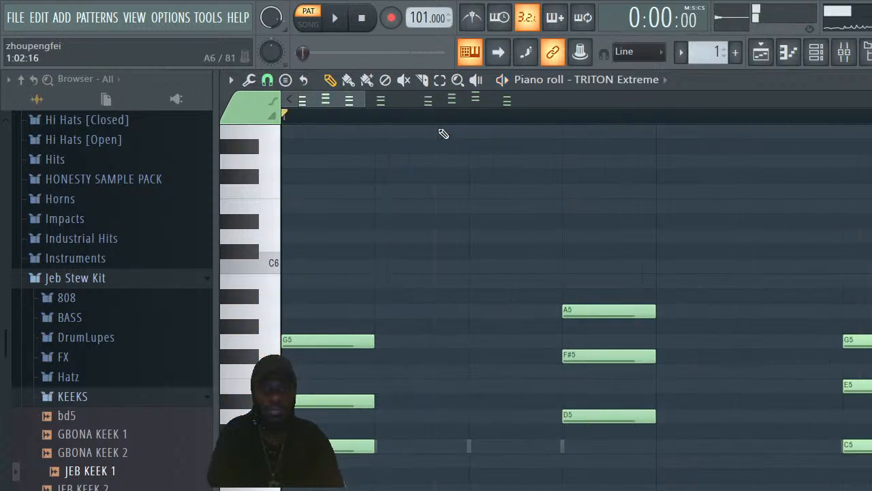
pyautogui.scroll(-3, 699, 224)
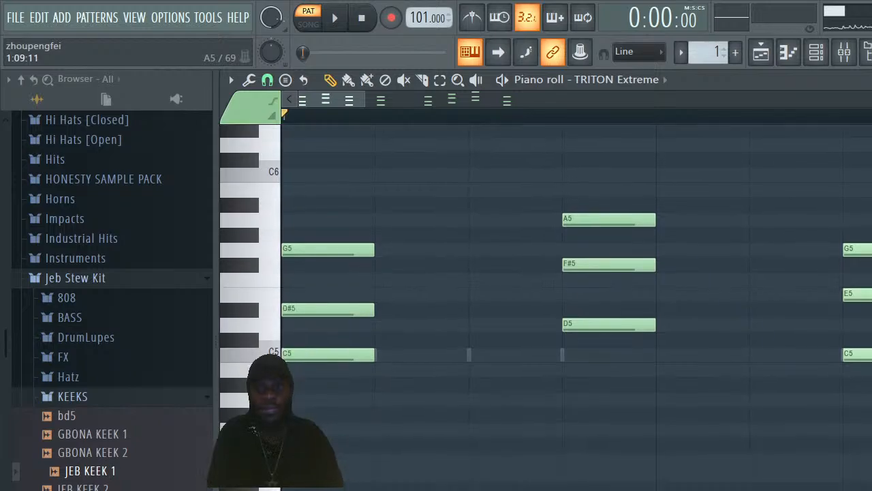
pyautogui.moveTo(348, 105); pyautogui.dragTo(731, 169)
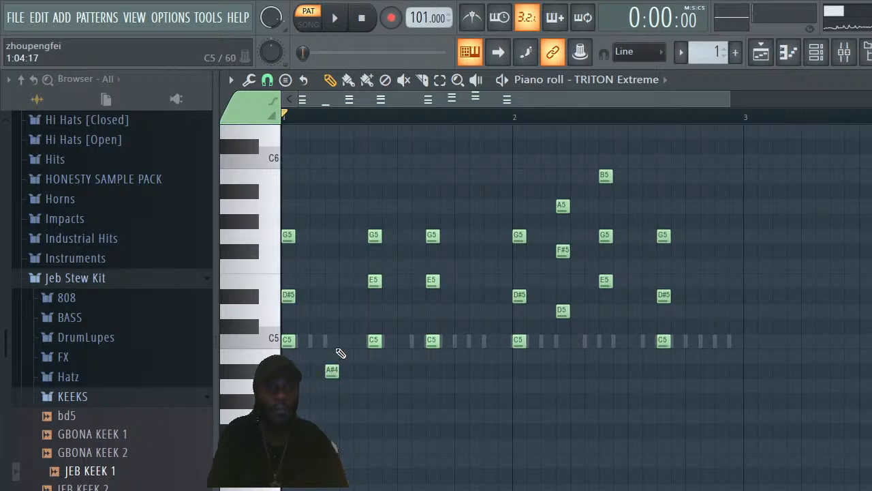
# Build the second chord up with C#5 and F5 notes above the A#4, auditioning the pattern
pyautogui.press('space')
pyautogui.press('space')
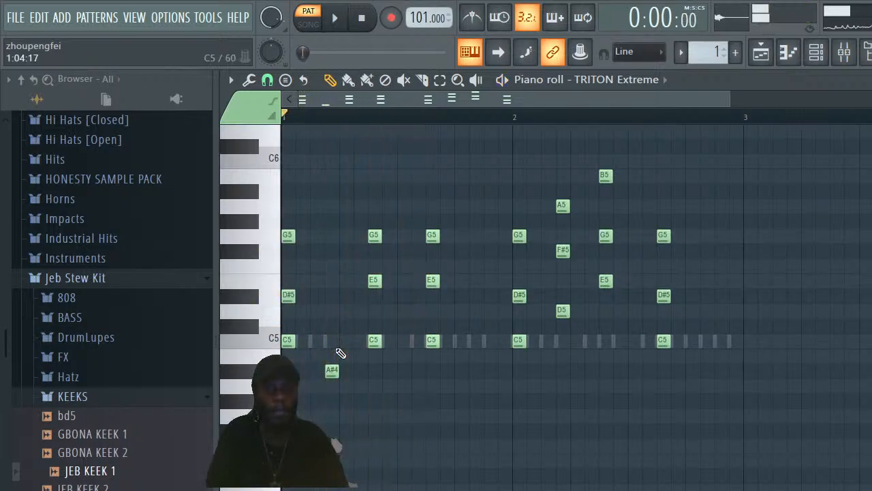
pyautogui.press('space')
pyautogui.press('space')
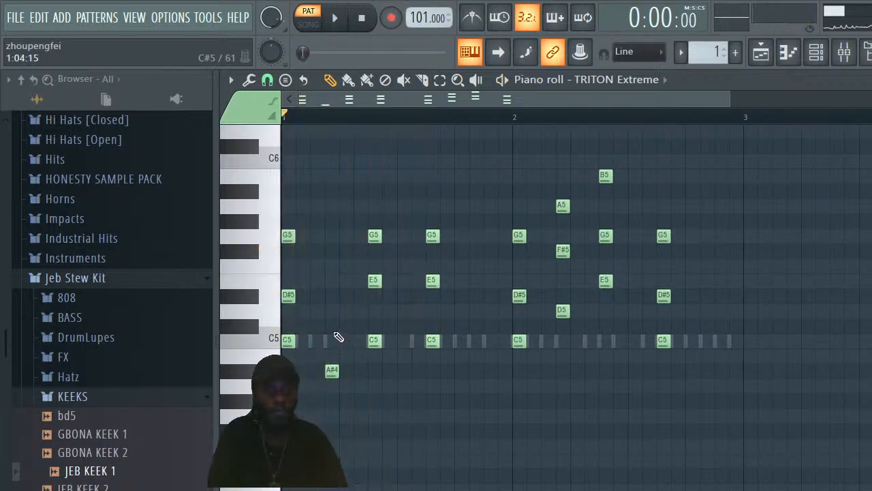
pyautogui.press('space')
pyautogui.press('space')
pyautogui.click(329, 266)
pyautogui.press('space')
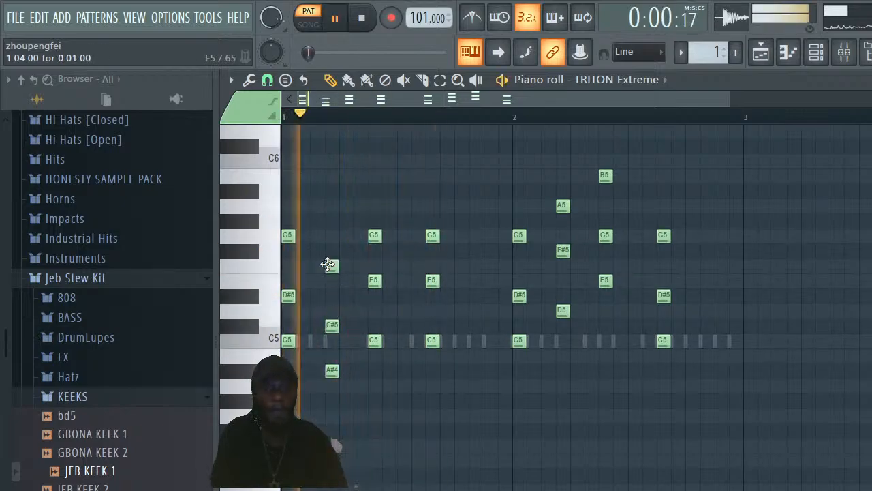
pyautogui.press('space')
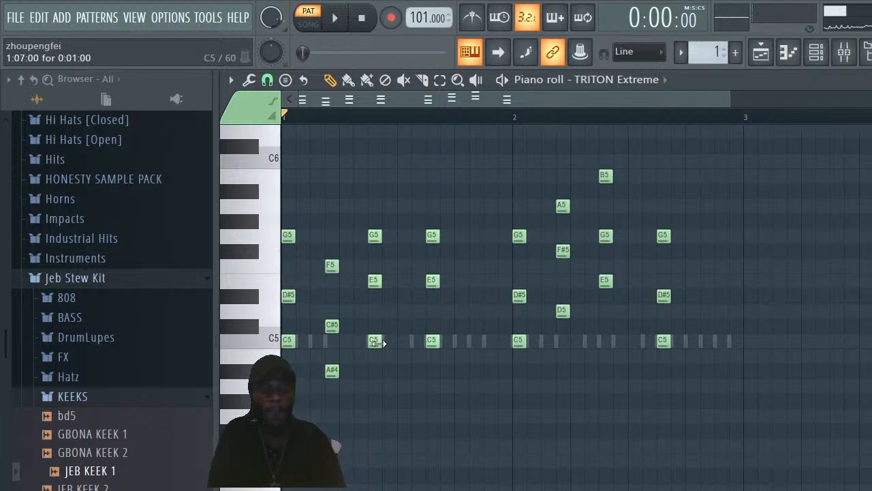
# Delete the third chord's C5, E5 and G5 notes and place a single C5 there, checking it by playback
pyautogui.press('space')
pyautogui.press('space')
pyautogui.press('space')
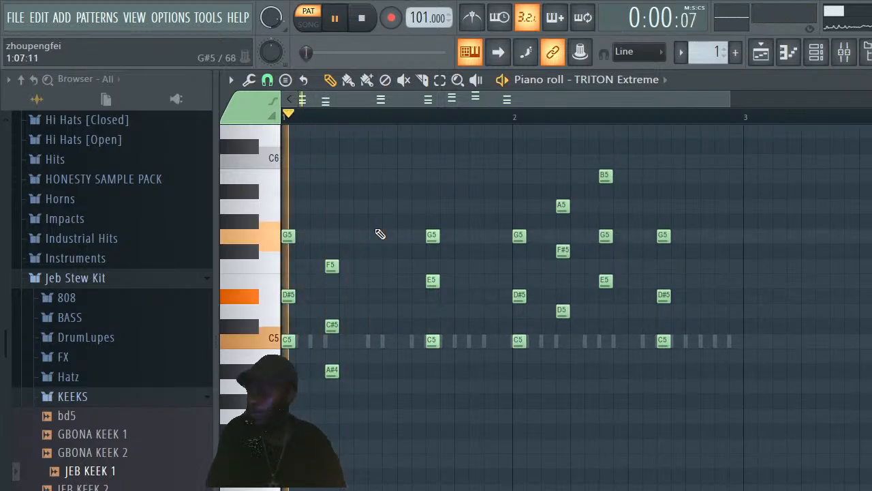
pyautogui.press('space')
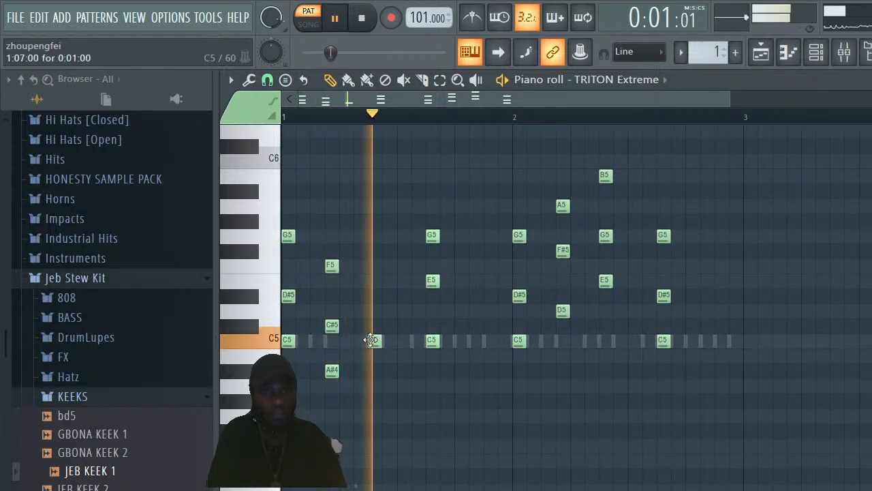
pyautogui.press('space')
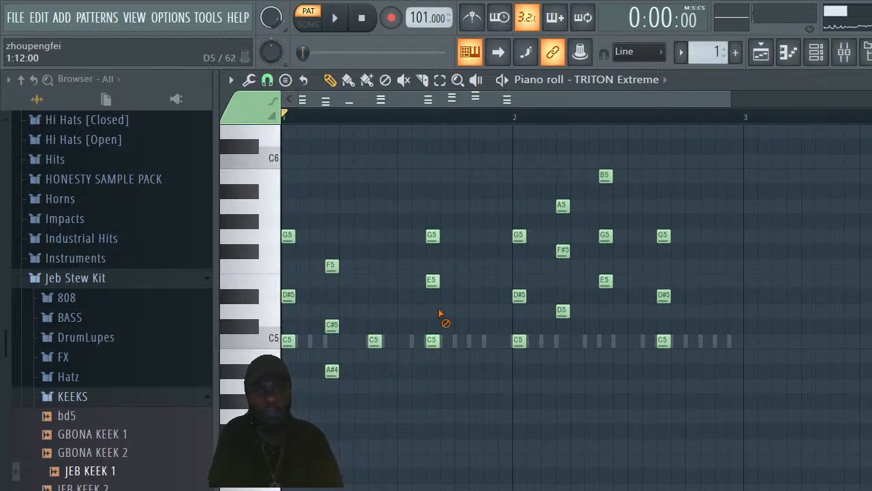
# Delete the fourth chord in bar 1 and add D#5 and G5 above the third chord's C5, auditioning the pattern
pyautogui.press('space')
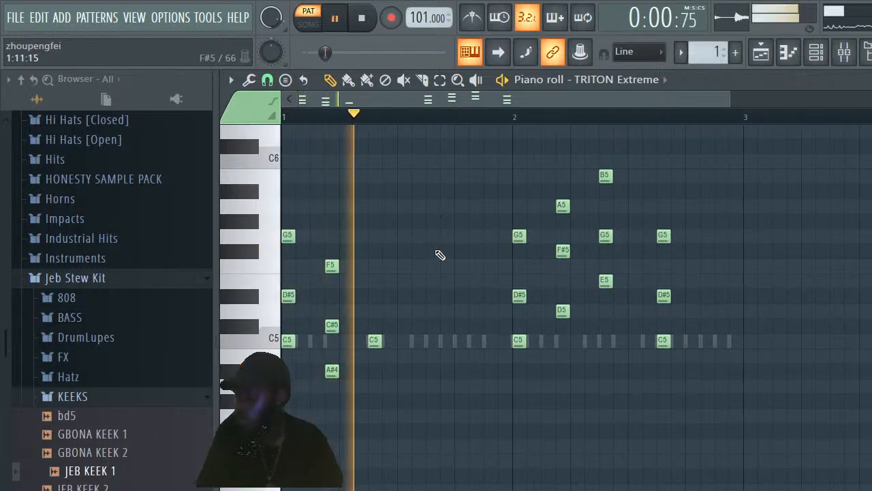
pyautogui.press('space')
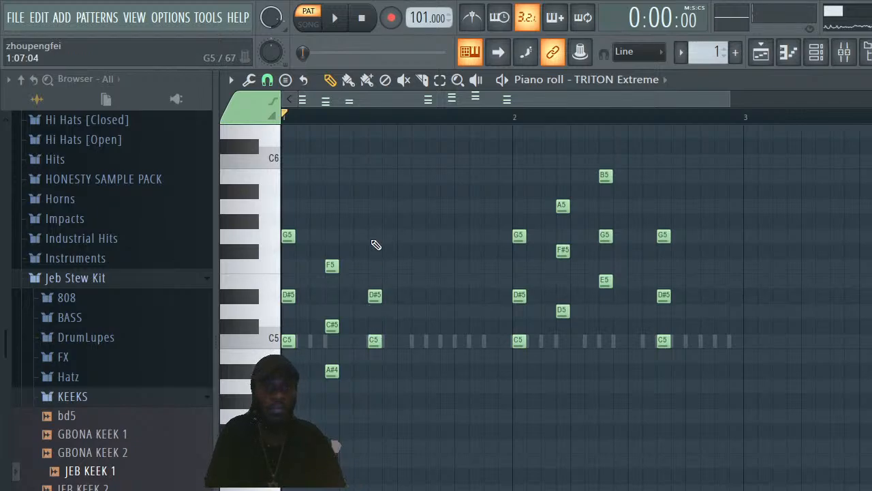
pyautogui.press('space')
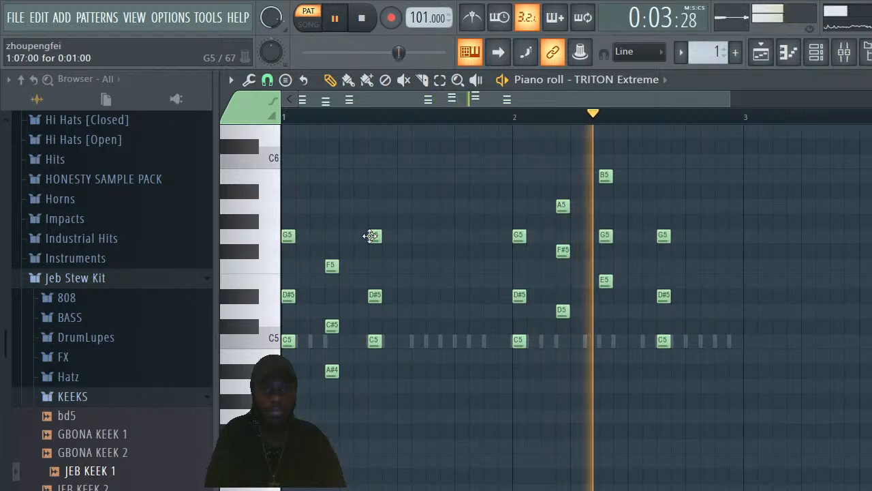
# Delete the second and third chords in bar 2 and play the remaining pattern
pyautogui.press('space')
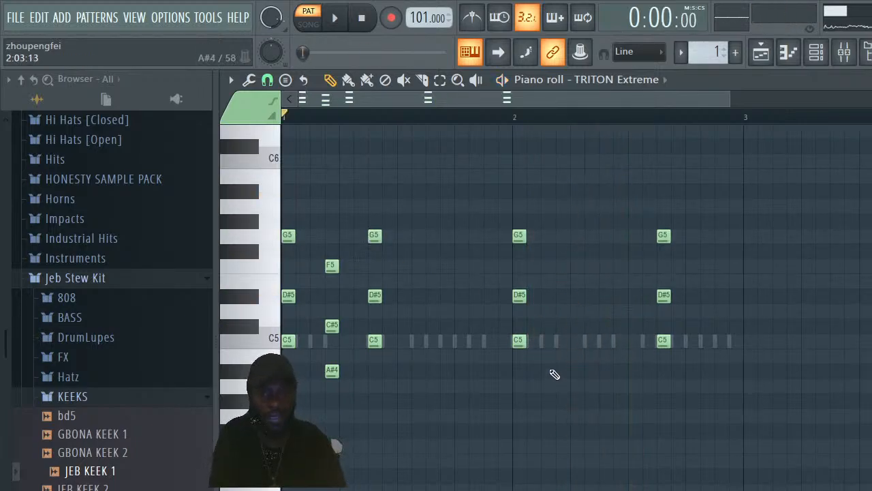
pyautogui.press('space')
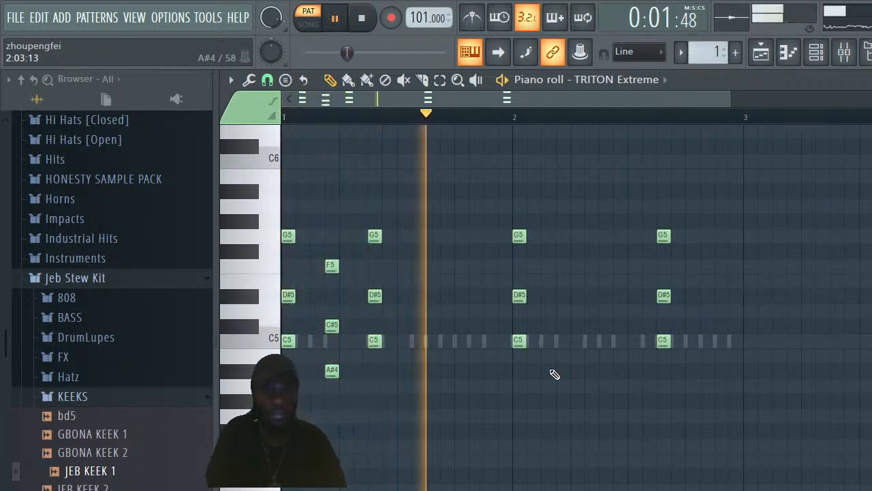
# Replay the reduced chord pattern several times from the start over the drums, then stop playback
pyautogui.press('space')
pyautogui.press('space')
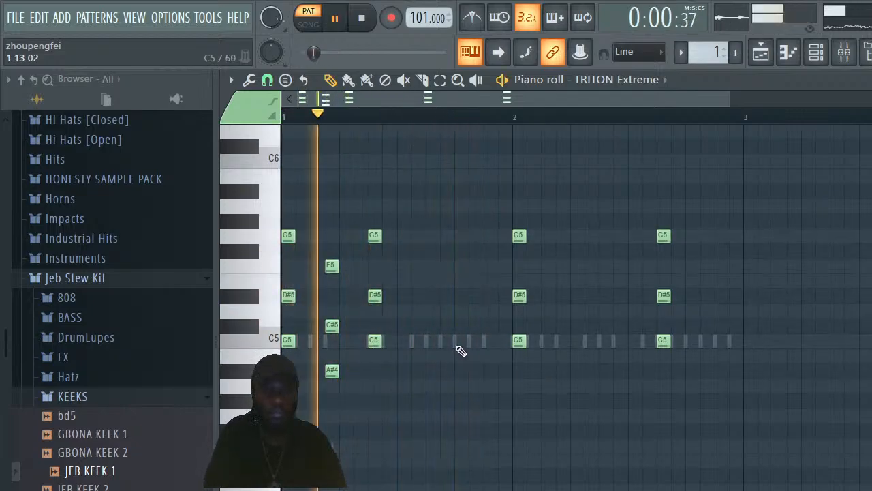
pyautogui.press('space')
pyautogui.press('space')
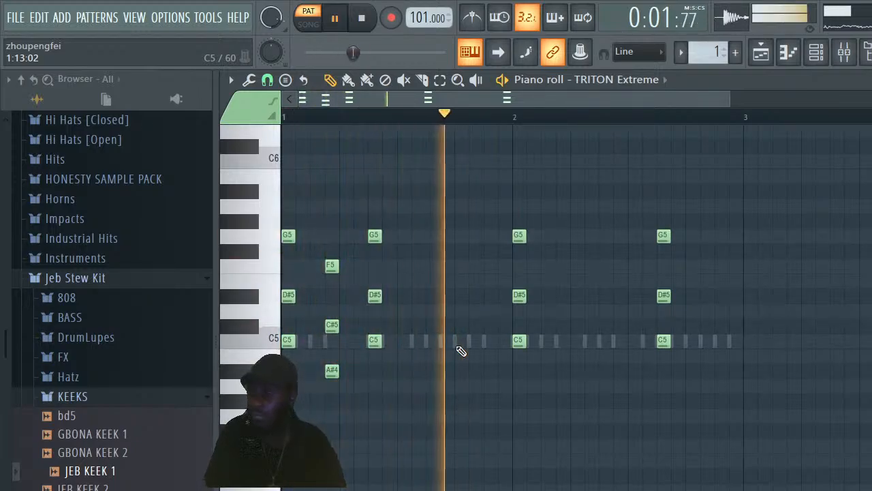
pyautogui.press('space')
pyautogui.press('space')
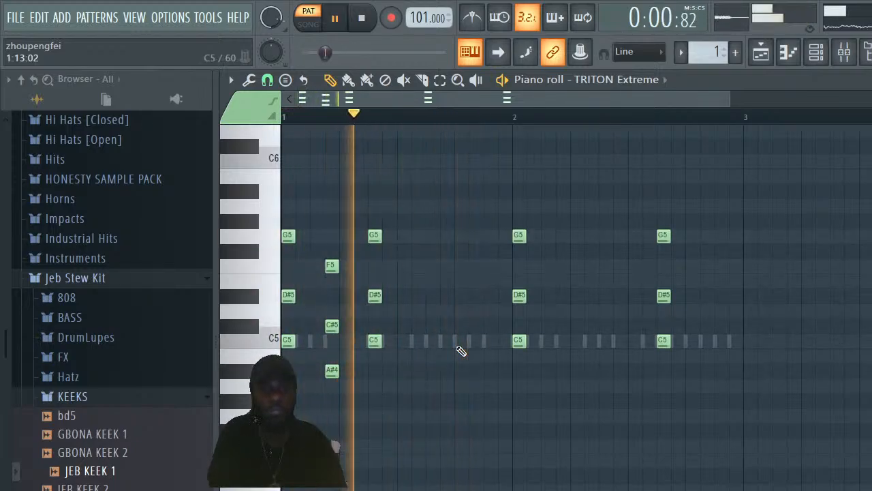
pyautogui.press('space')
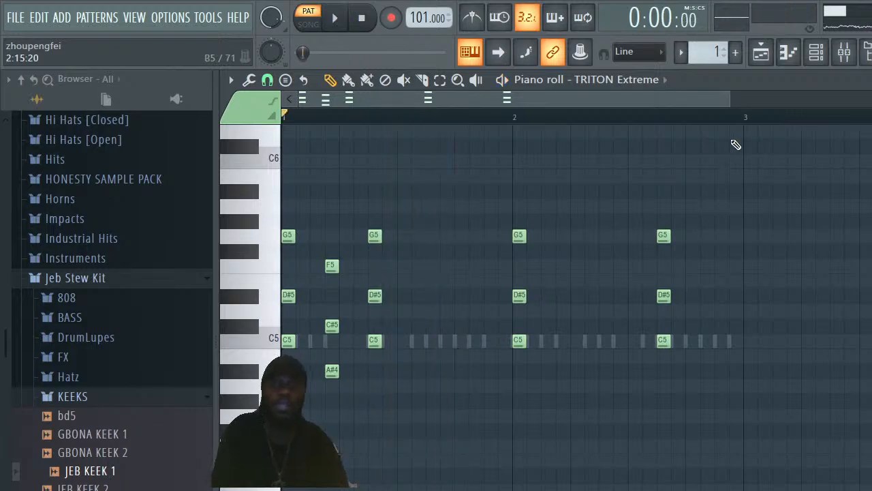
# Cut all notes from the TRITON Extreme channel and reopen its piano roll
pyautogui.click(816, 54)
pyautogui.rightClick(444, 285)
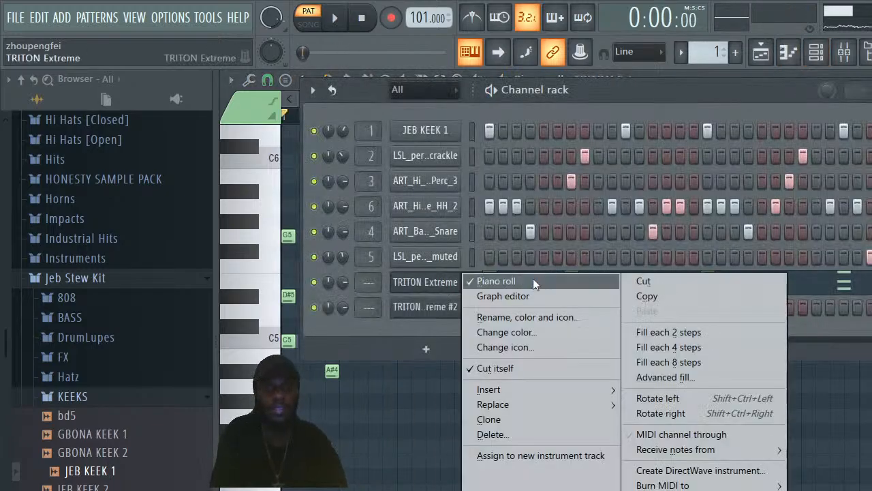
pyautogui.click(799, 279)
pyautogui.press('F6')
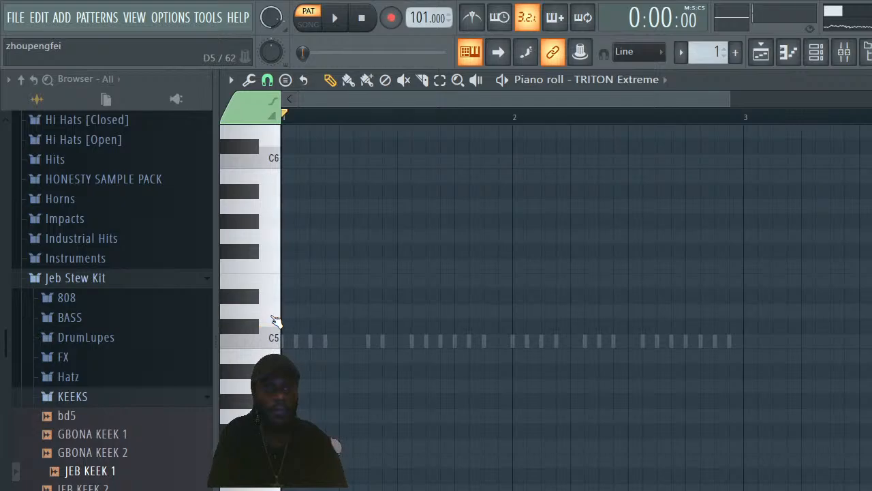
# Try out single keys on the piano over the drum loop and place a D5 at the start of bar 1
pyautogui.press('space')
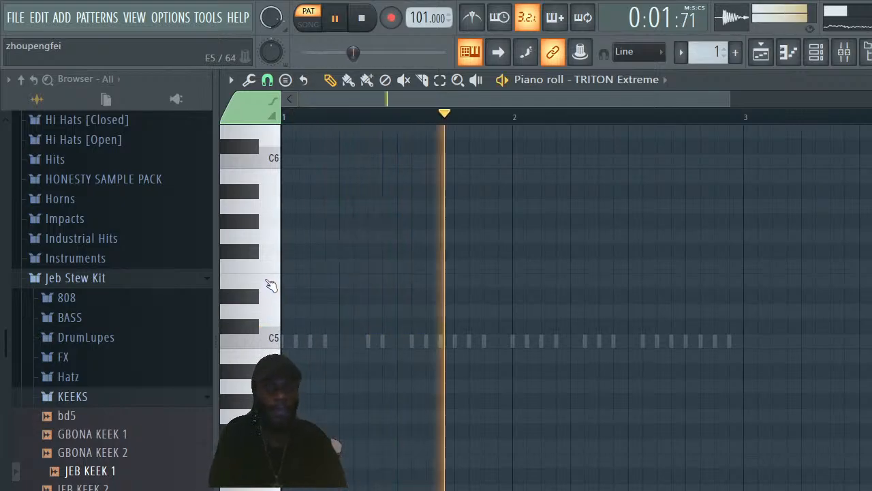
pyautogui.click(269, 285)
pyautogui.click(260, 295)
pyautogui.click(259, 328)
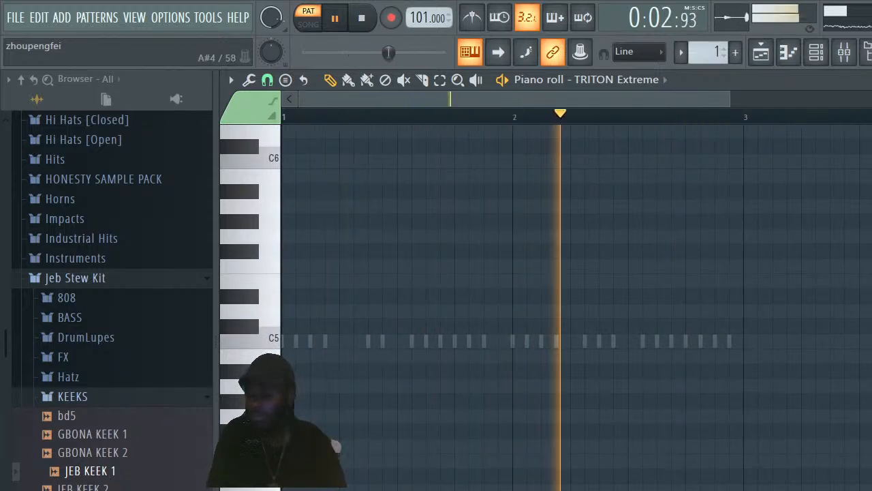
pyautogui.click(265, 357)
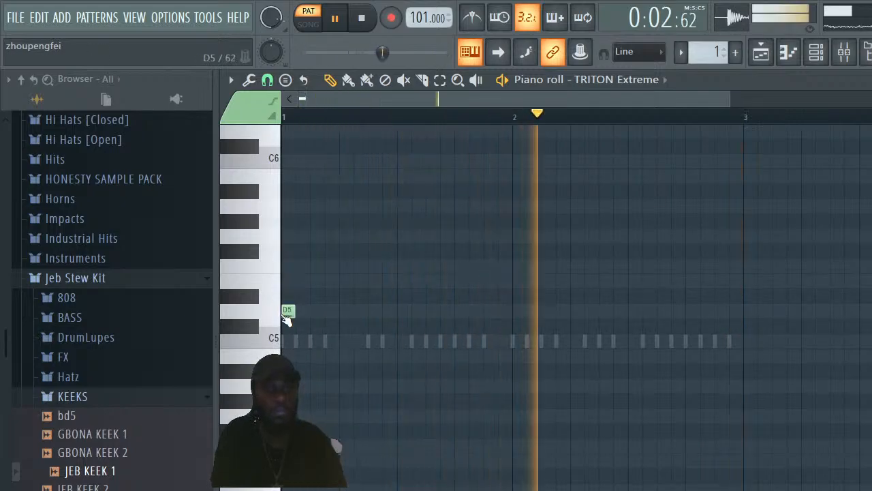
pyautogui.press('space')
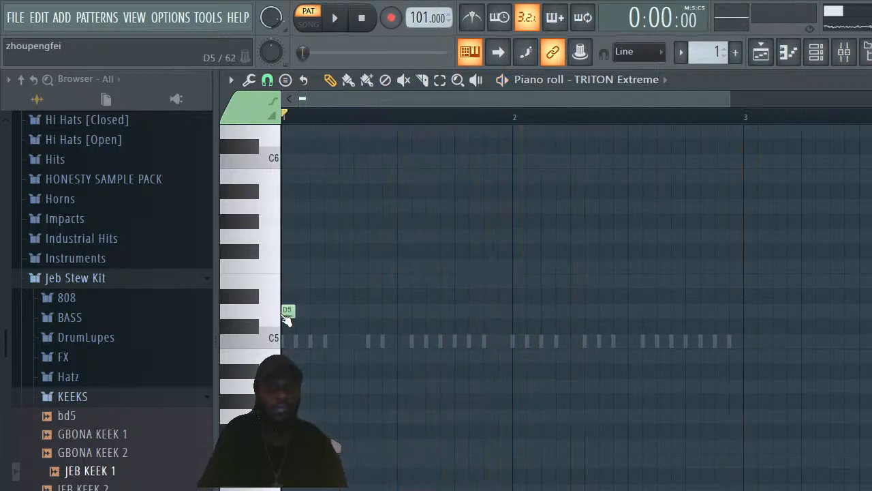
pyautogui.press('space')
pyautogui.press('space')
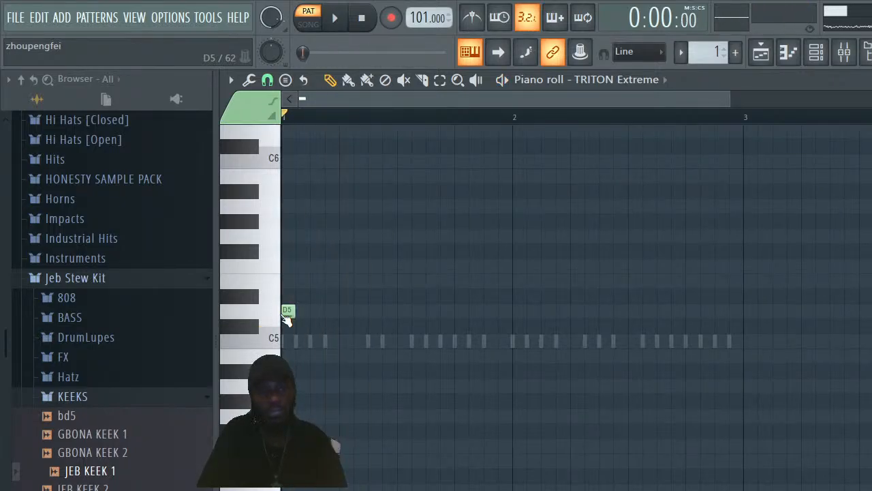
# Add A#4 and G4 below the D5 at the start of bar 1 to form the opening chord, checking it by playback
pyautogui.press('space')
pyautogui.press('space')
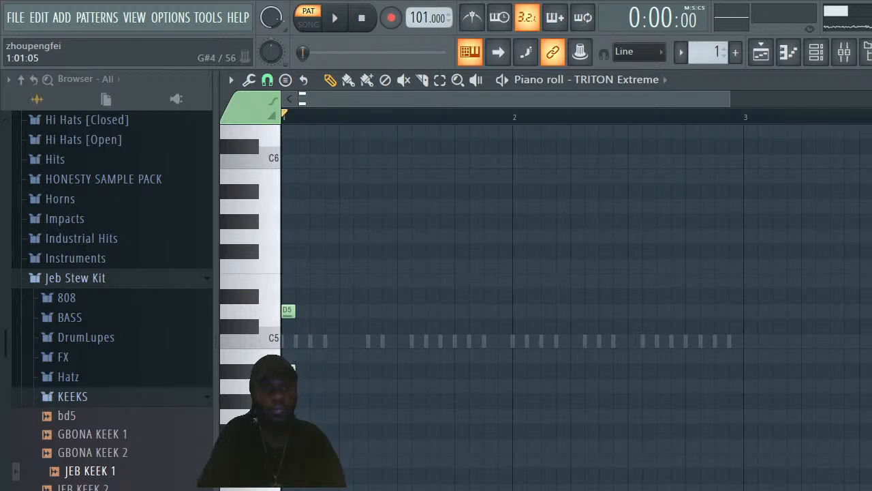
pyautogui.press('space')
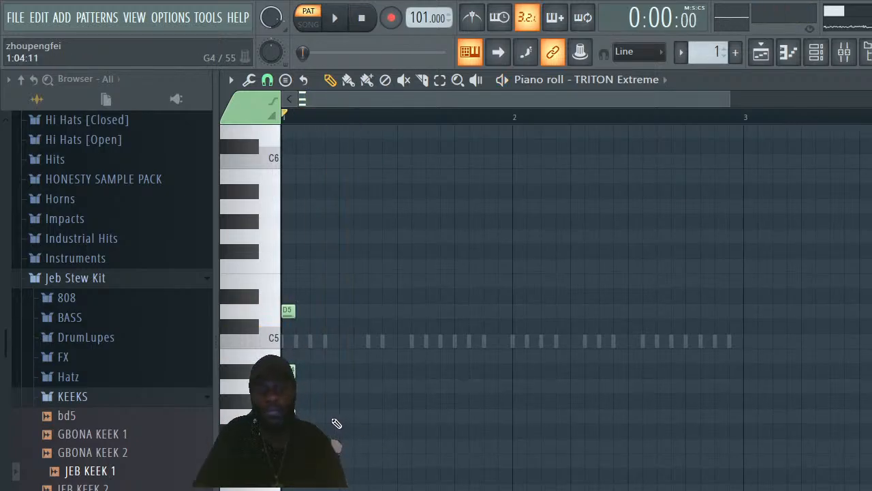
pyautogui.press('space')
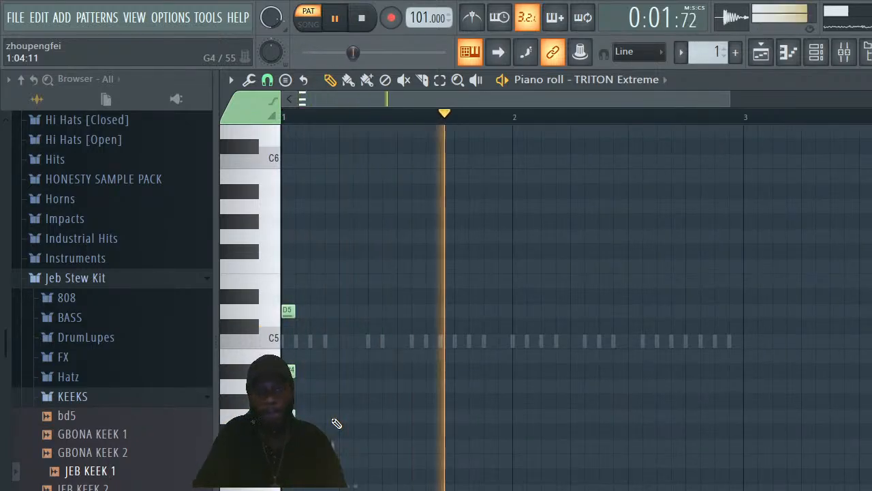
pyautogui.press('space')
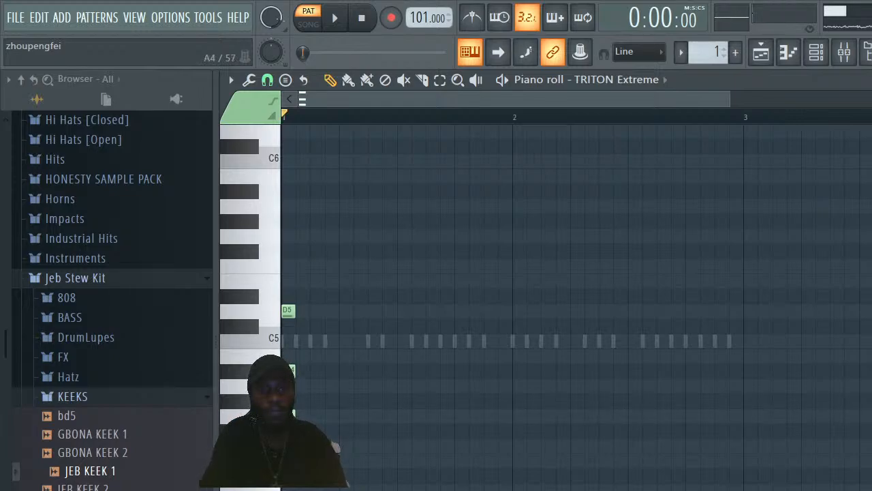
# Place a G4 at 1:11:00 and an A#4 at the start of bar 2, testing their timing against the drums
pyautogui.press('space')
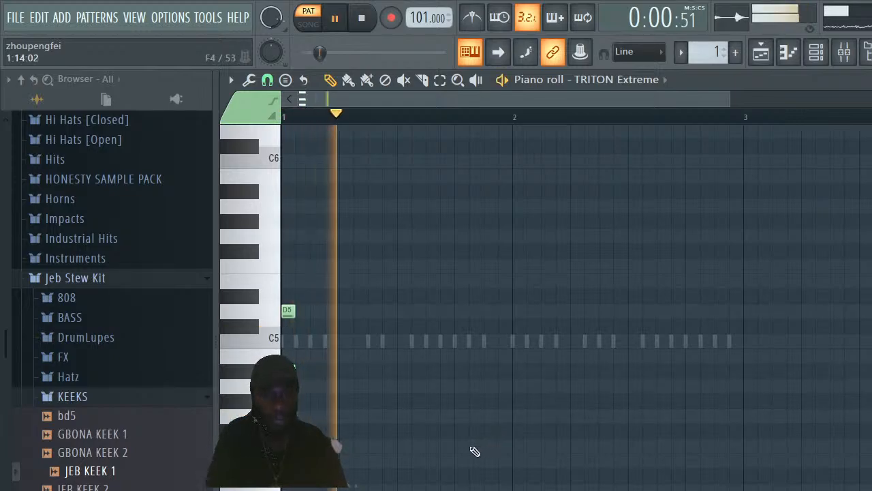
pyautogui.press('space')
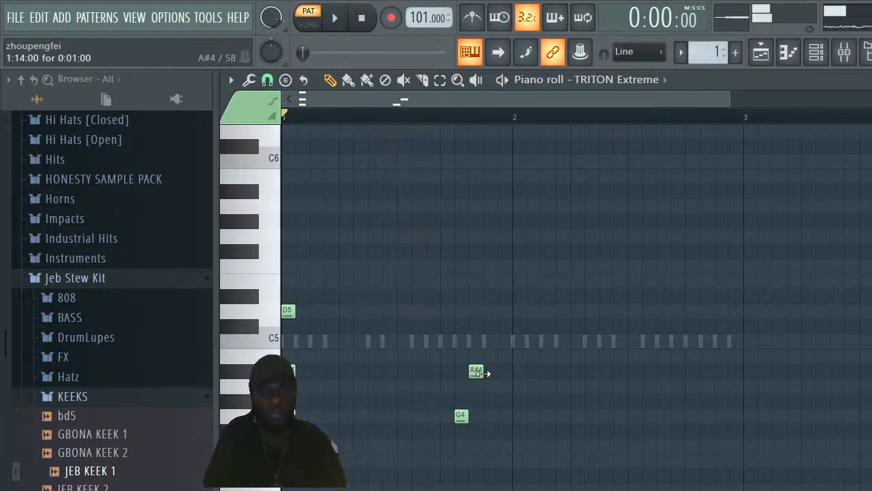
pyautogui.press('space')
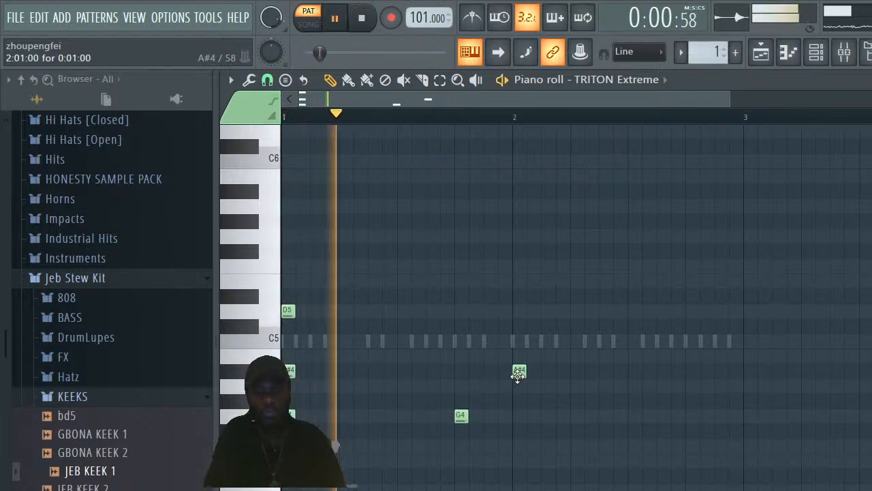
pyautogui.press('space')
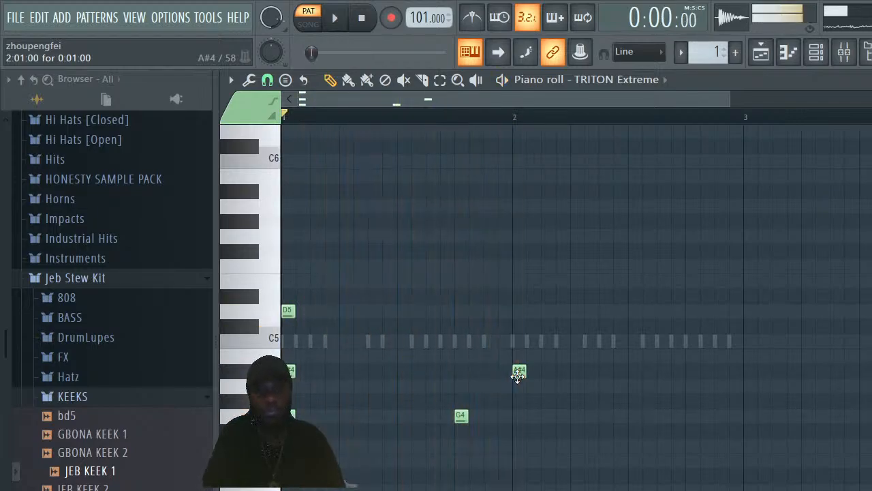
pyautogui.press('space')
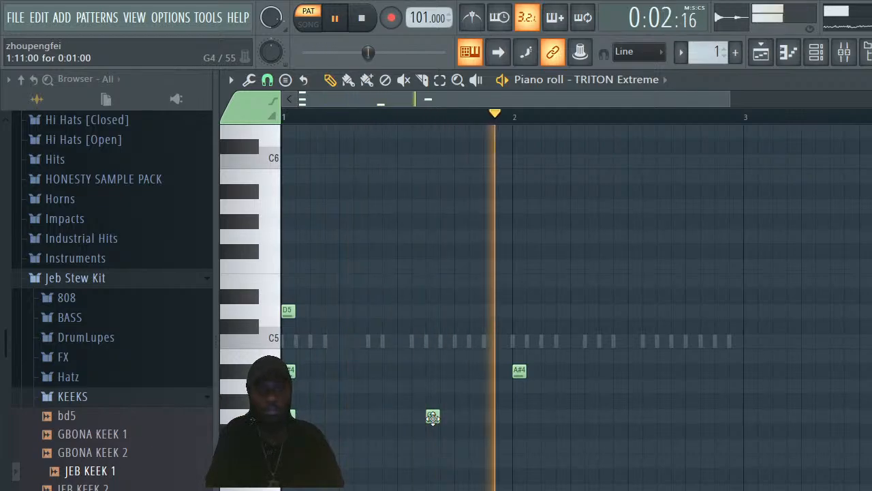
pyautogui.press('space')
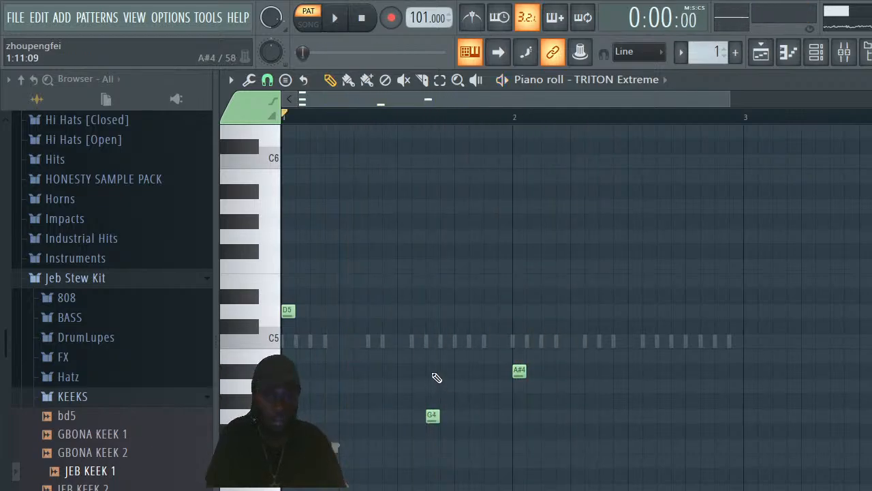
# Stack A#4 and D5 above the single G4 in bar 1, and D5 and F5 above bar 2's A#4, auditioning the chords
pyautogui.click(520, 328)
pyautogui.press('space')
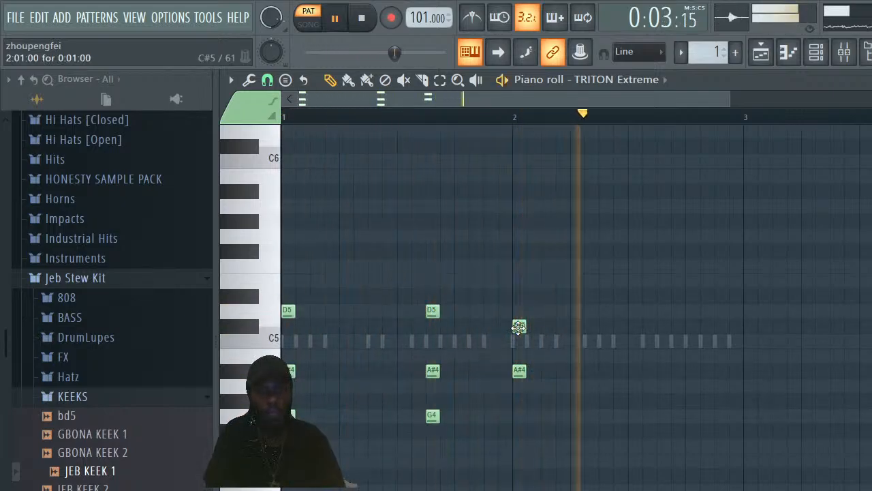
pyautogui.press('space')
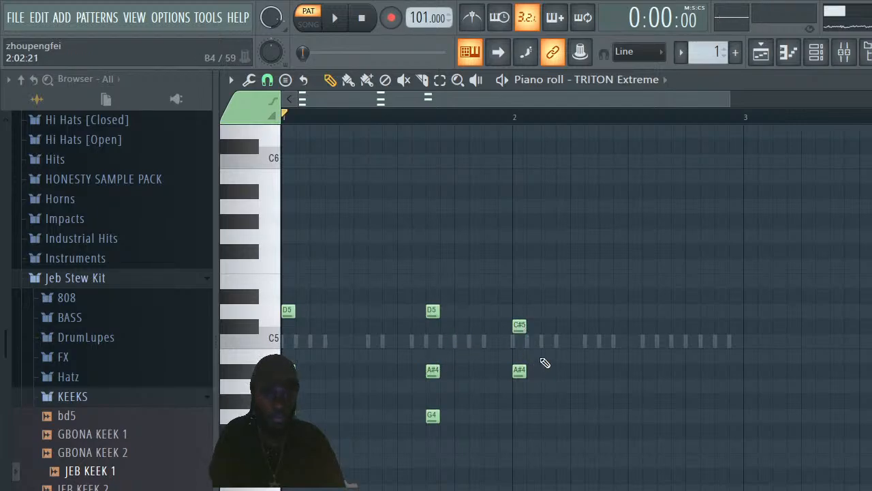
pyautogui.moveTo(519, 325); pyautogui.dragTo(520, 307)
pyautogui.press('space')
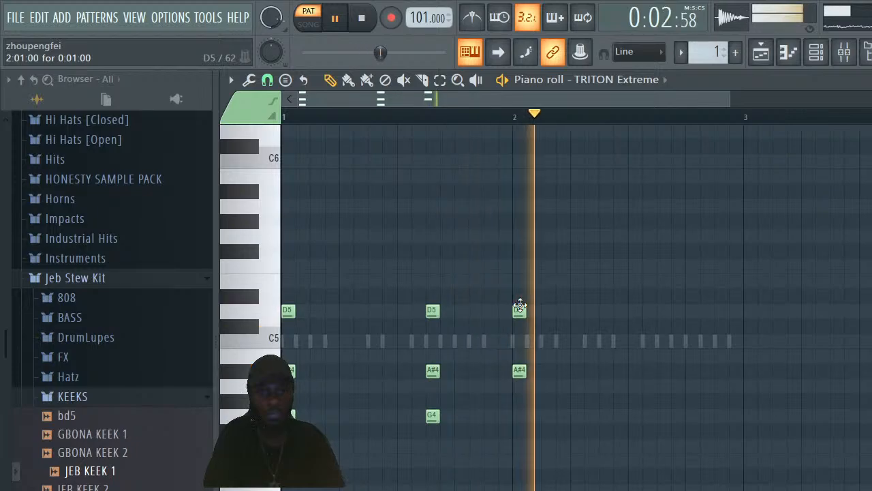
pyautogui.press('space')
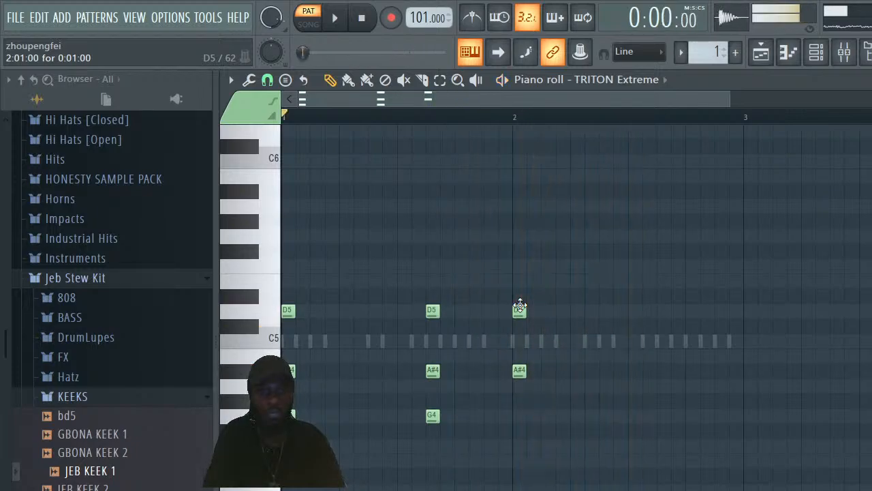
pyautogui.click(517, 267)
pyautogui.press('space')
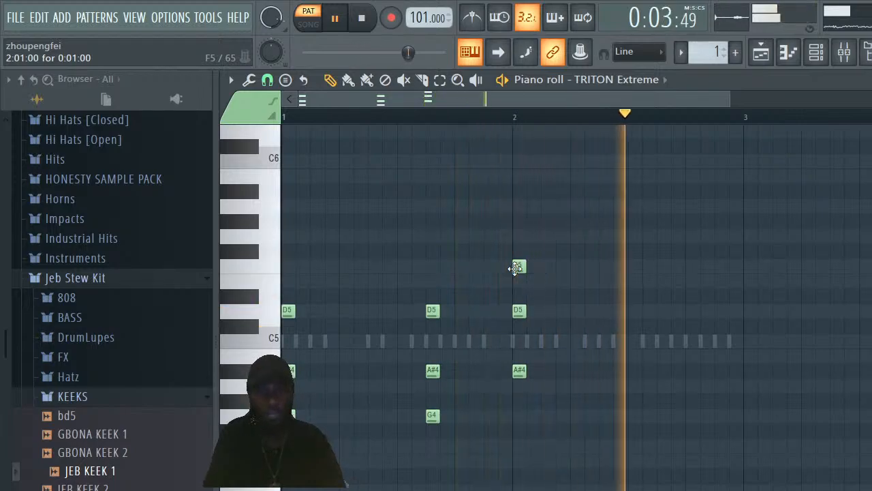
# Place A#4, C5 and D5 in succession late in bar 2, and stack D5 and F5 above that A#4 during playback
pyautogui.press('space')
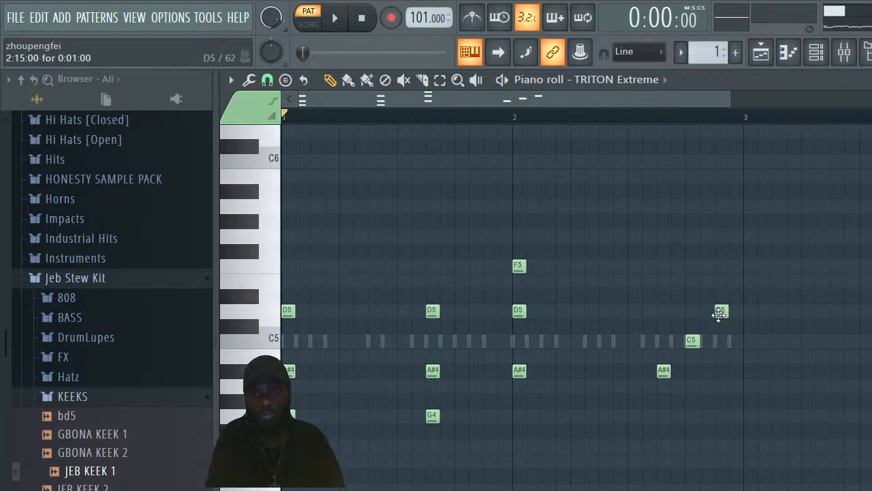
pyautogui.press('space')
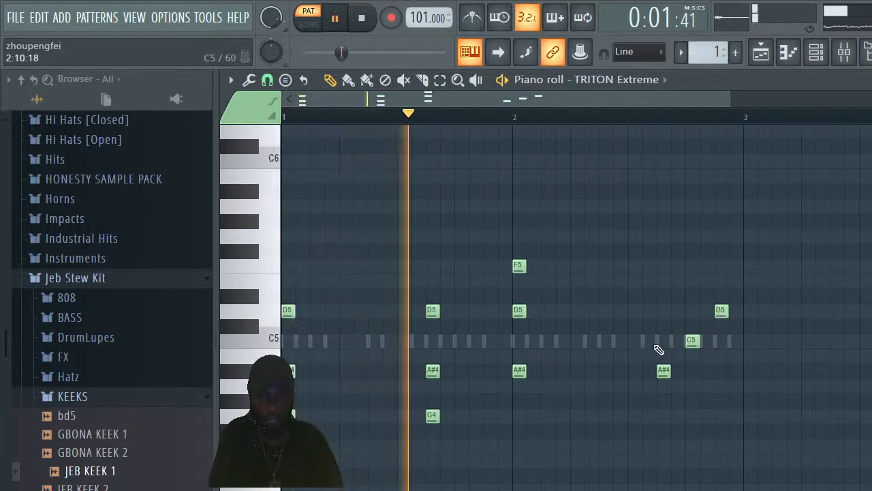
pyautogui.click(661, 326)
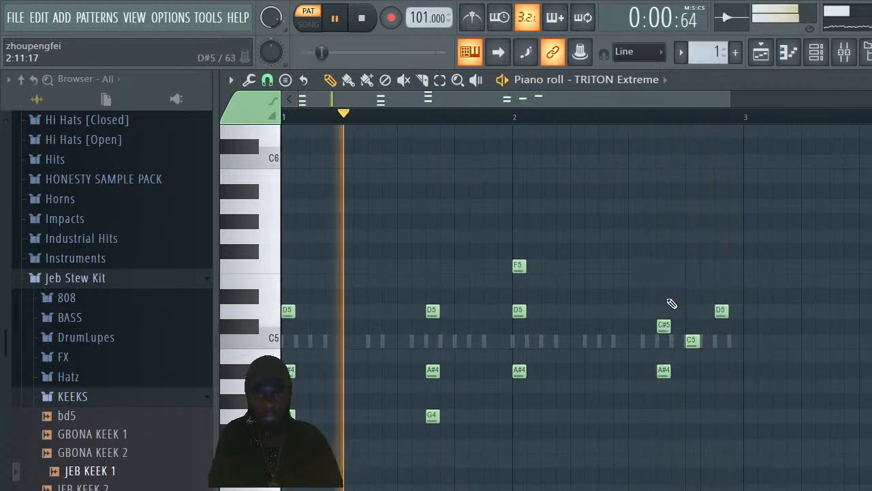
pyautogui.moveTo(659, 327); pyautogui.dragTo(661, 310)
pyautogui.click(663, 265)
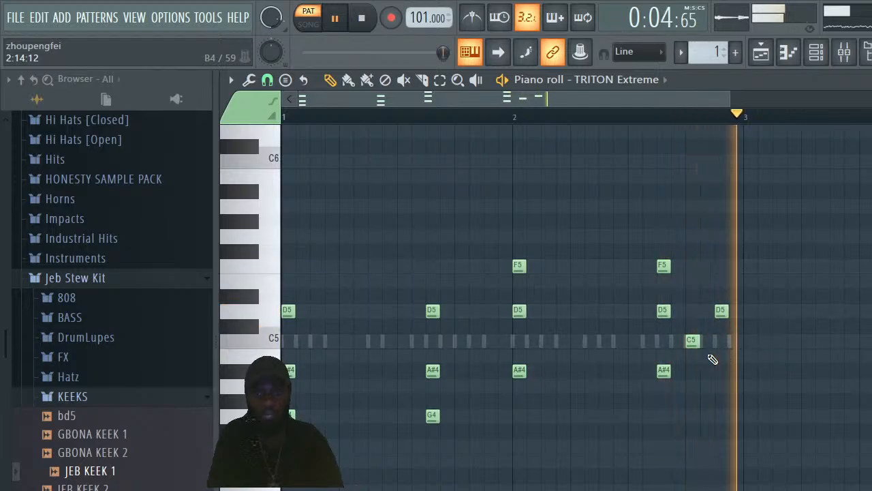
# Complete the last two chords in bar 2 with D#5 and G5 above the C5, and F5 and A5 above the D5
pyautogui.click(694, 294)
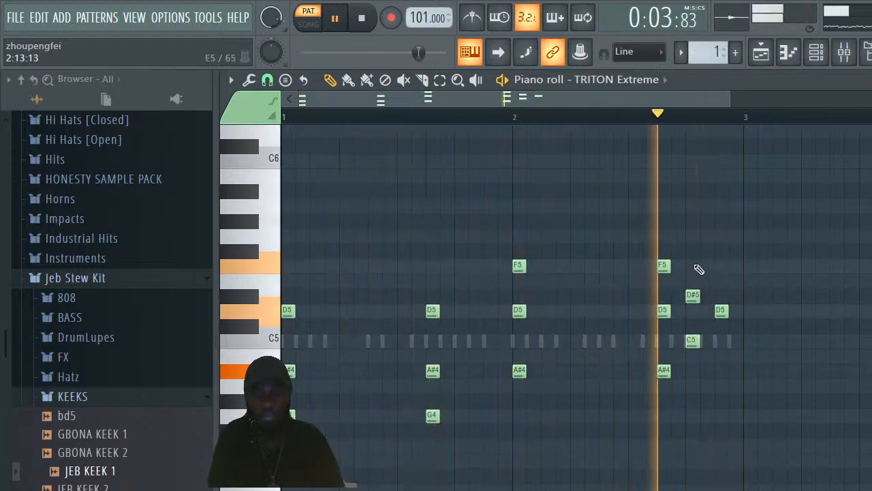
pyautogui.moveTo(692, 266); pyautogui.dragTo(692, 234)
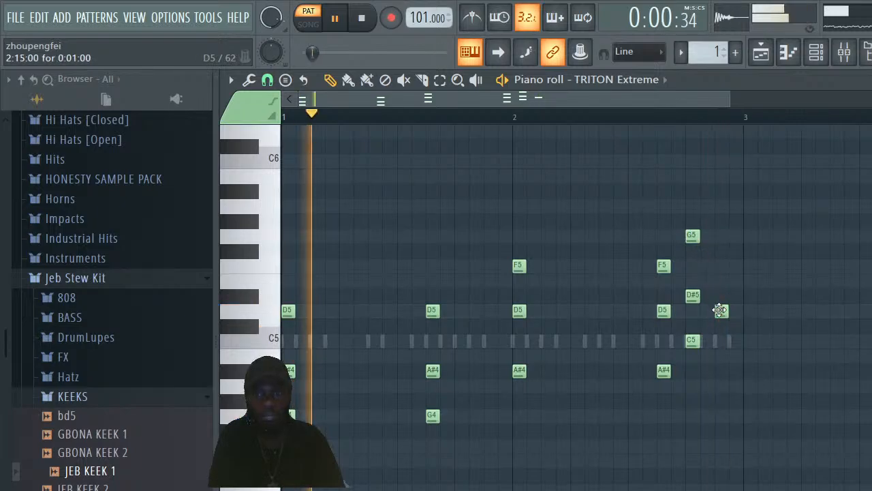
pyautogui.click(720, 266)
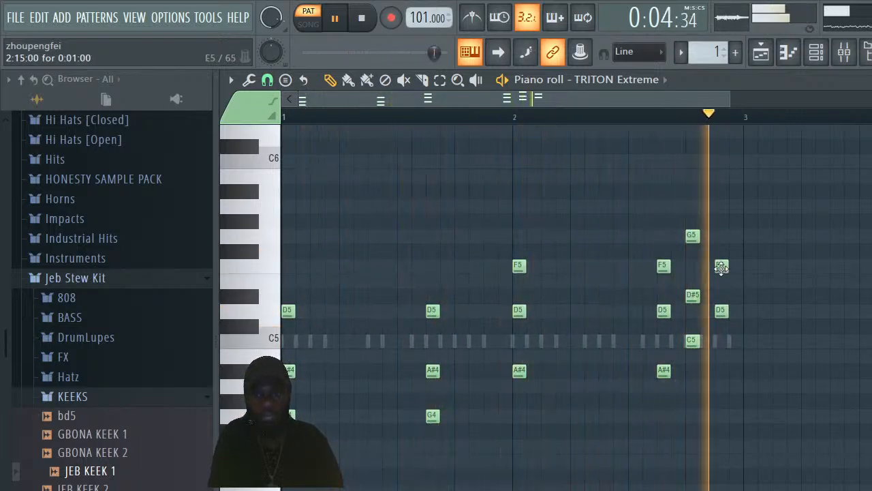
pyautogui.click(719, 208)
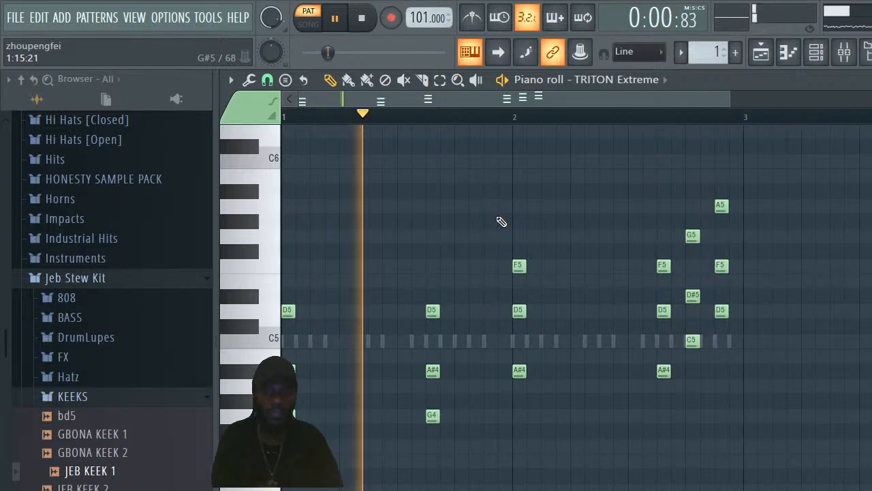
# Check the live stream's status in YouTube Studio, and return to the TRITON Extreme piano roll in FL Studio
pyautogui.click(816, 51)
pyautogui.press('super')
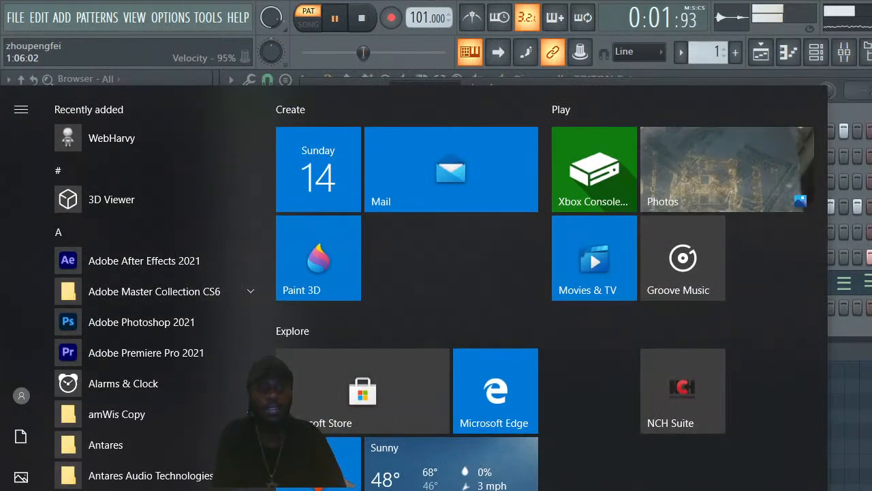
pyautogui.hotkey('alt', 'Tab')
pyautogui.press('super')
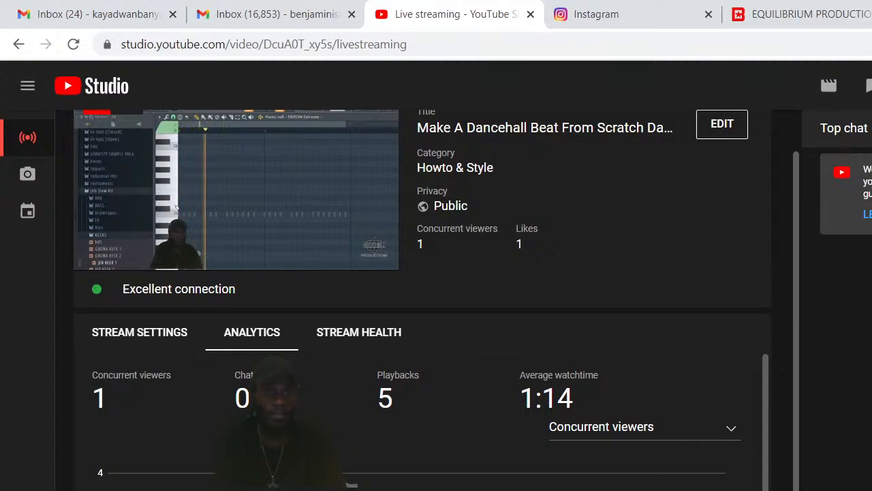
pyautogui.hotkey('alt', 'Tab')
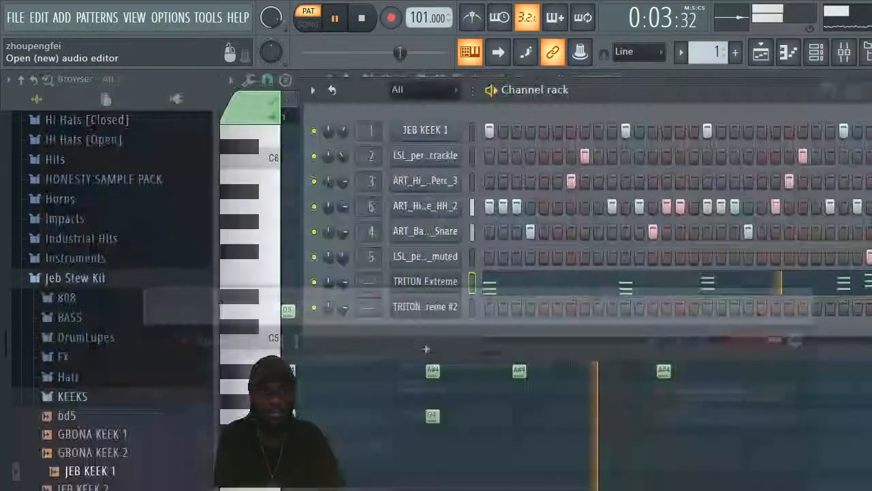
pyautogui.click(619, 281)
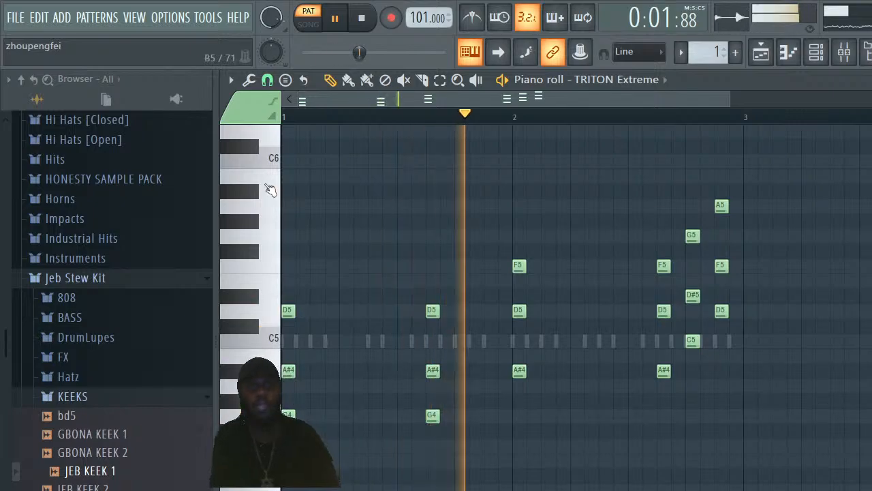
# Select all the TRITON Extreme chord notes, and open the piano roll of the TRITON Extreme #2 channel
pyautogui.hotkey('ctrl', 'a')
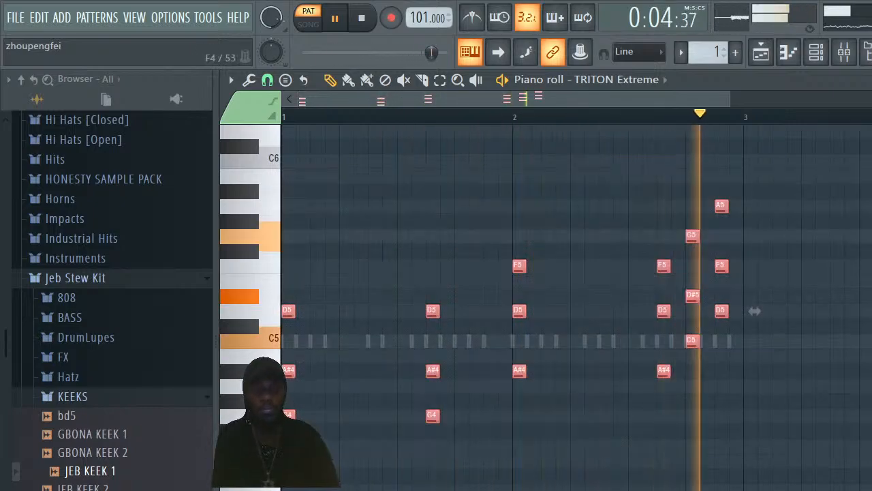
pyautogui.click(816, 51)
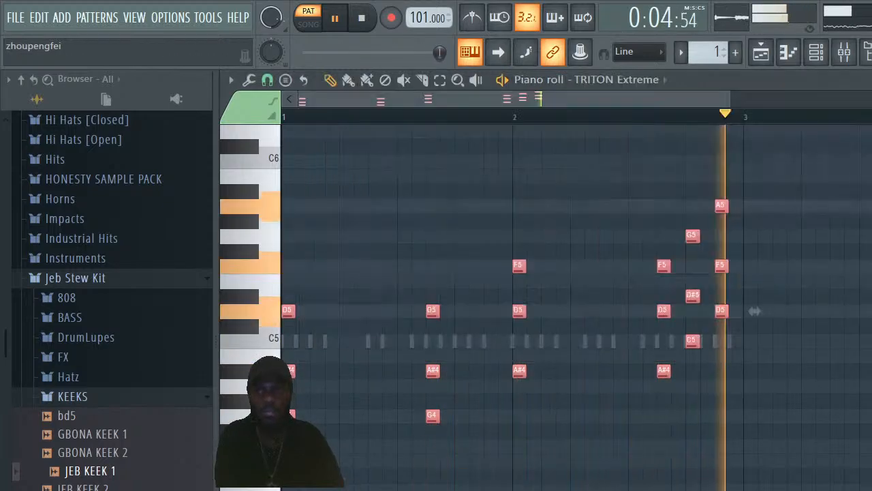
pyautogui.click(816, 51)
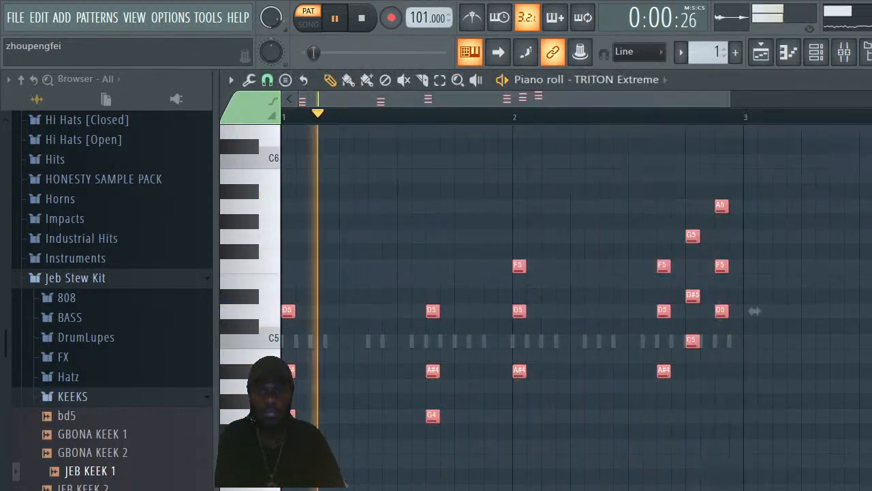
pyautogui.click(816, 51)
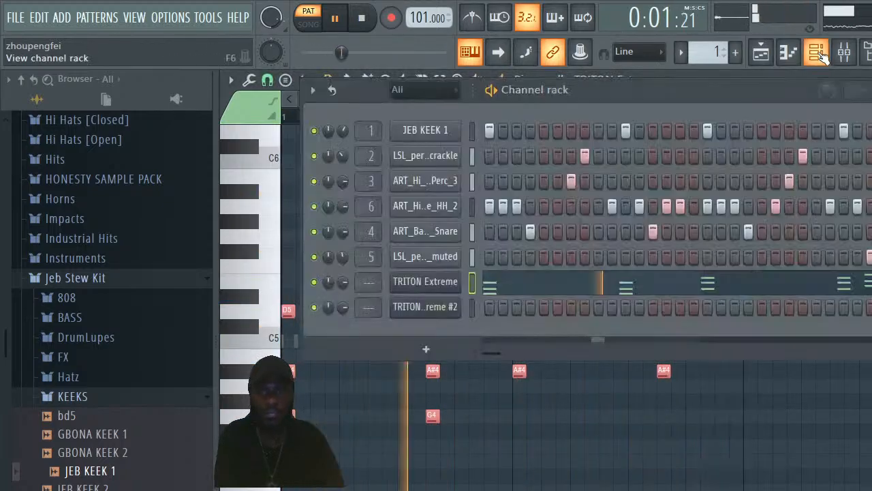
pyautogui.rightClick(432, 307)
pyautogui.click(532, 307)
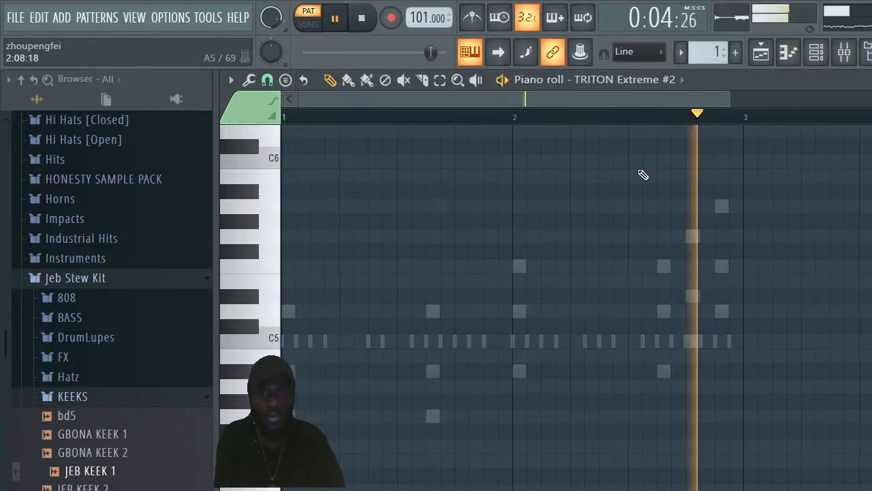
pyautogui.moveTo(730, 99); pyautogui.dragTo(695, 136)
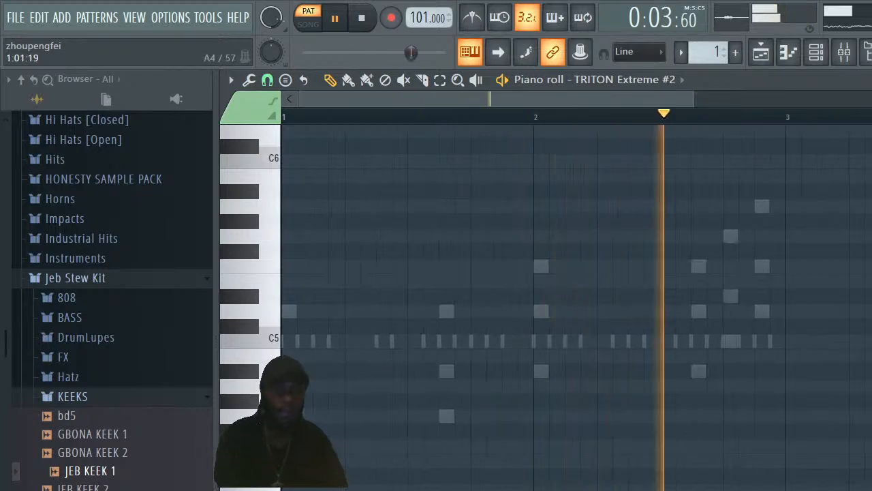
# Open the TRITON Extreme #2 instrument and filter its program browser to the Vocal/Airy category
pyautogui.click(816, 53)
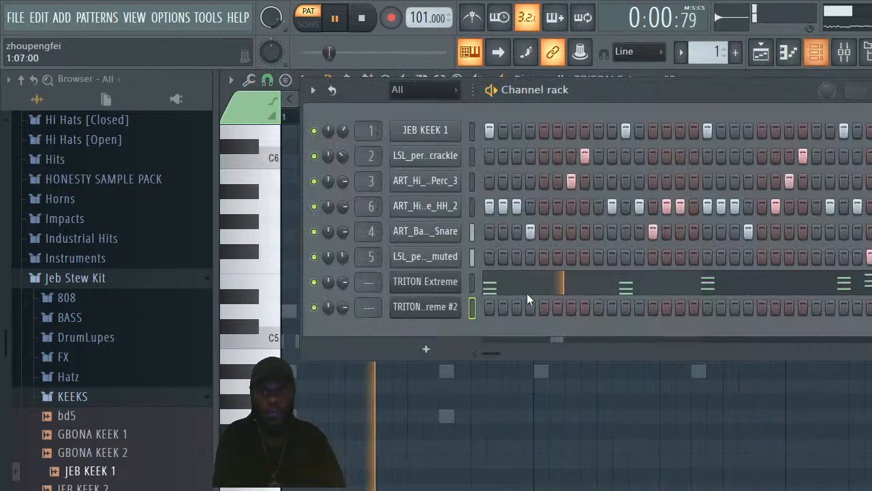
pyautogui.rightClick(421, 310)
pyautogui.click(421, 311)
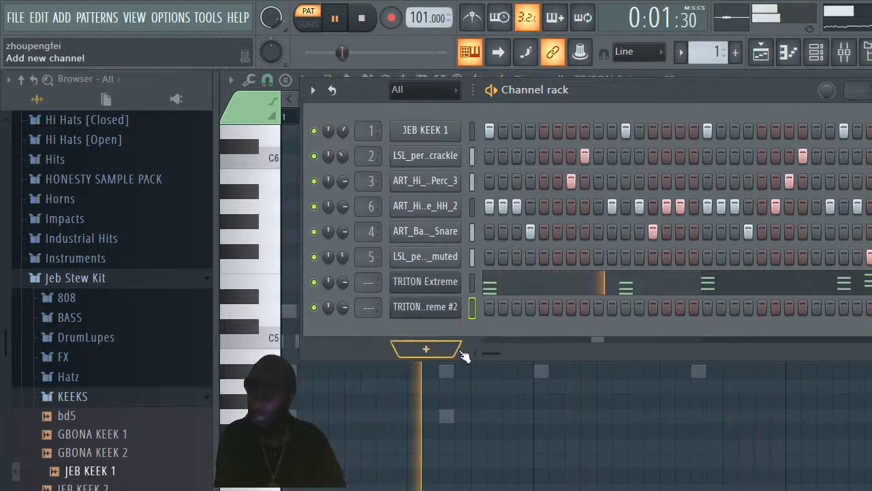
pyautogui.click(436, 308)
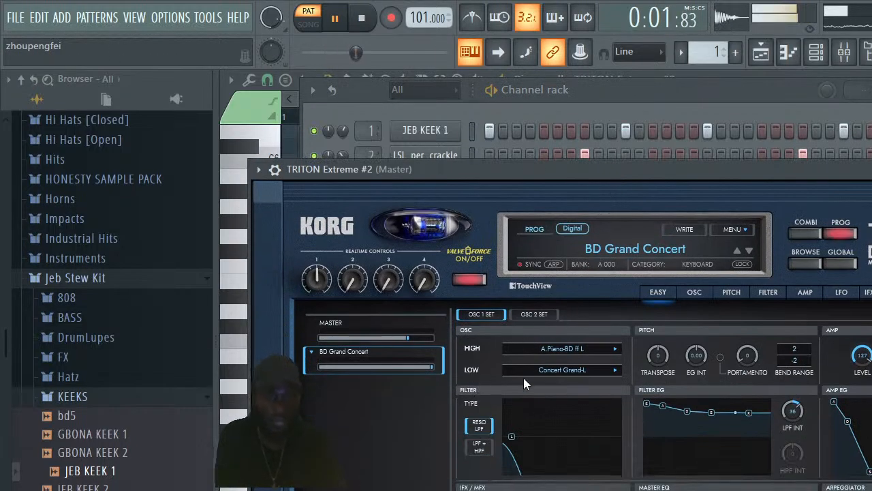
pyautogui.click(612, 249)
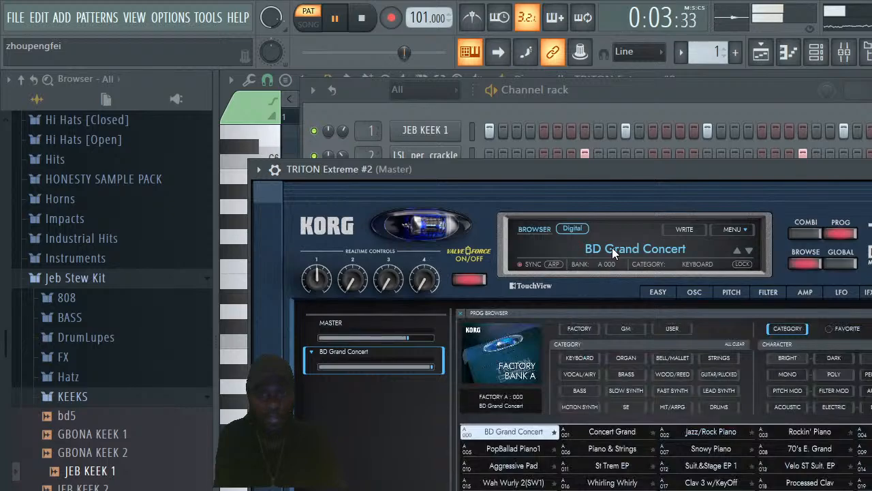
pyautogui.click(578, 374)
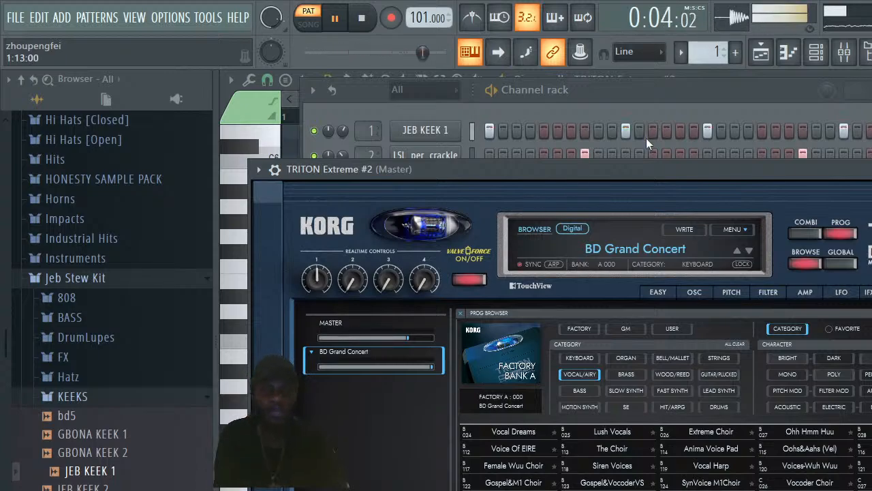
# Check the TRITON Extreme #2 piano roll against the ghost notes of the existing chords
pyautogui.click(661, 96)
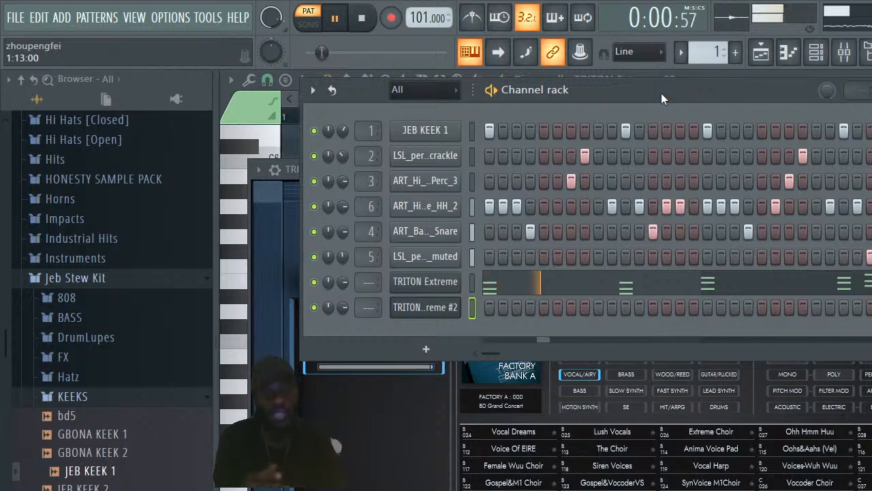
pyautogui.rightClick(439, 307)
pyautogui.click(435, 327)
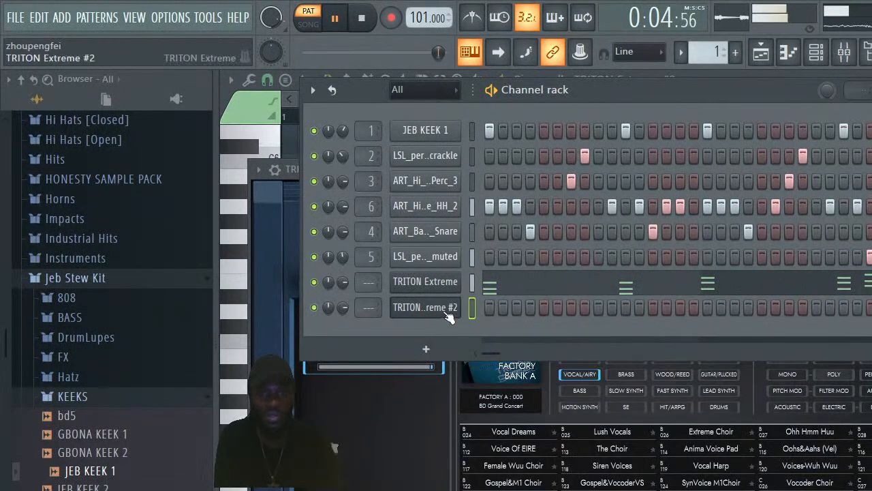
pyautogui.click(588, 74)
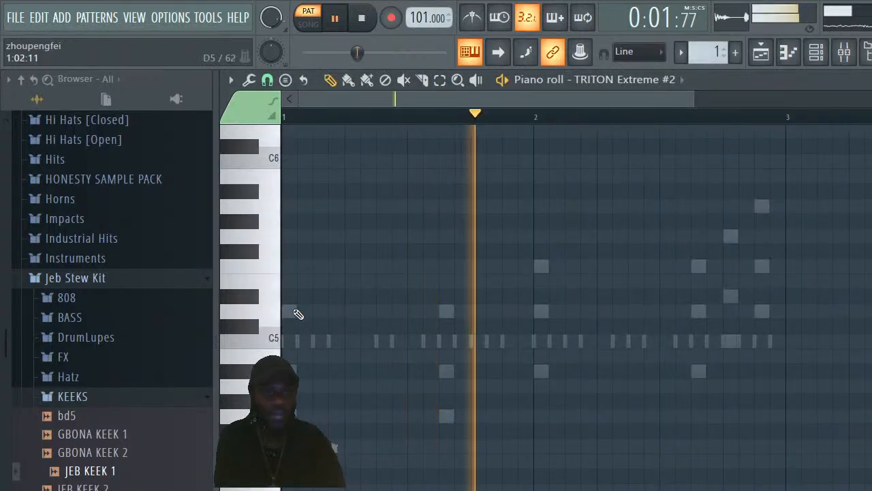
# Load the Voice Of EIRE program from the Vocal/Airy category into TRITON Extreme #2
pyautogui.click(817, 52)
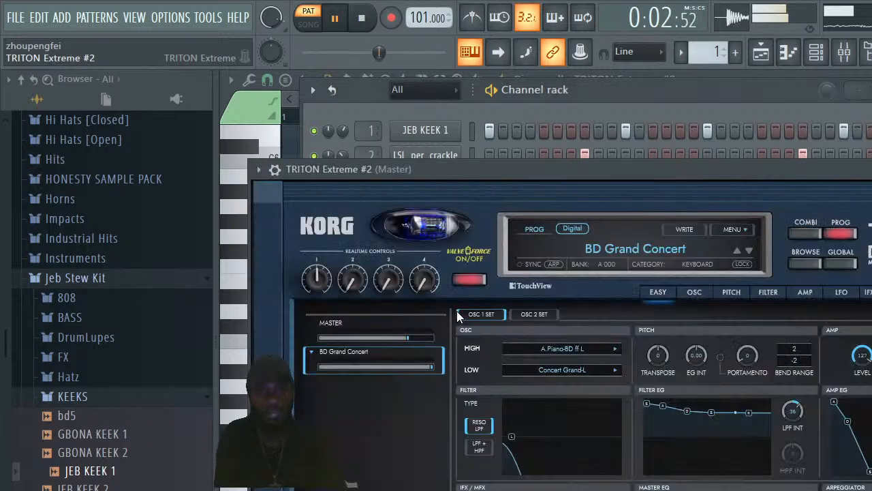
pyautogui.click(450, 308)
pyautogui.click(664, 249)
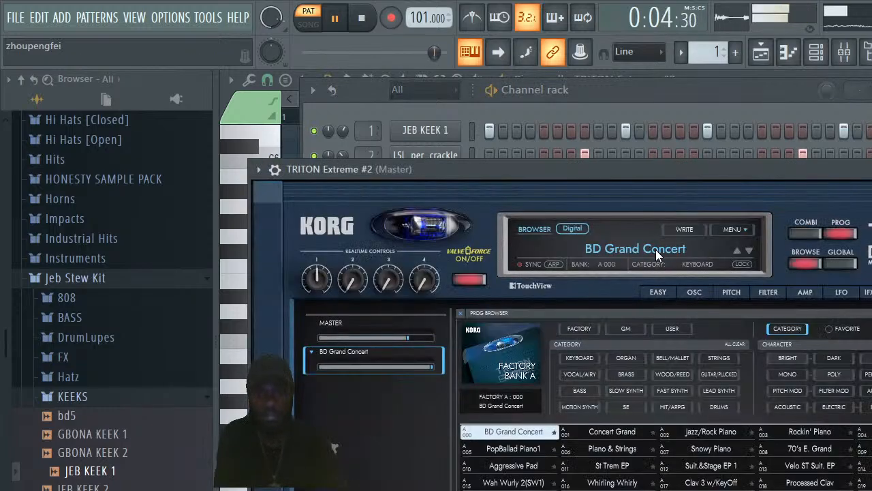
pyautogui.click(580, 374)
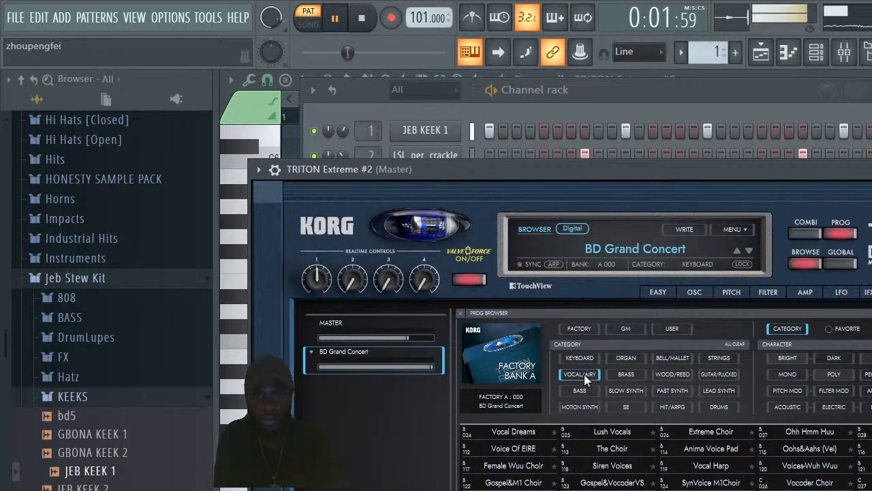
pyautogui.click(529, 451)
pyautogui.click(528, 452)
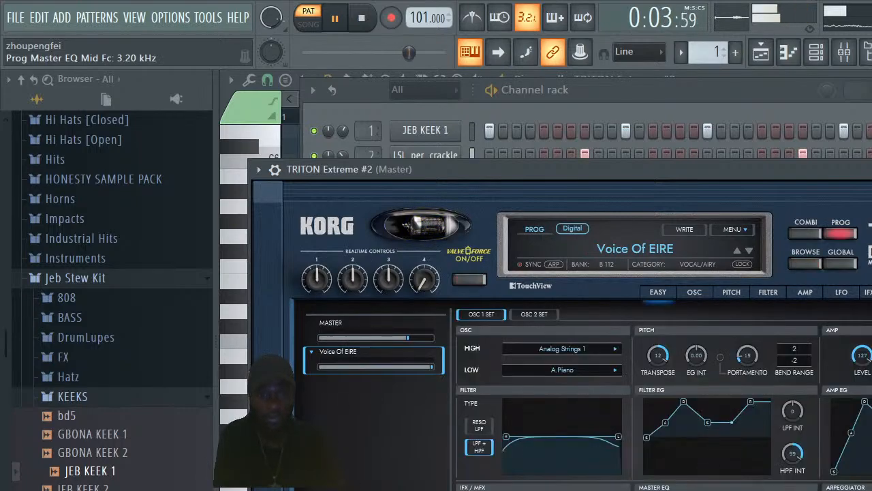
# Audition the Voice Of EIRE sound on single piano roll pitches, including A5, D5 and A#4, during playback
pyautogui.moveTo(623, 164); pyautogui.dragTo(796, 75)
pyautogui.click(263, 221)
pyautogui.click(264, 222)
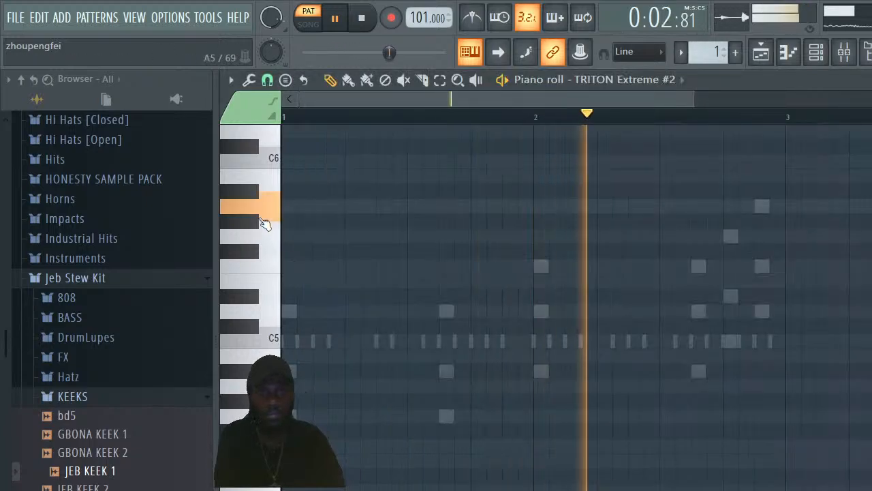
pyautogui.click(268, 316)
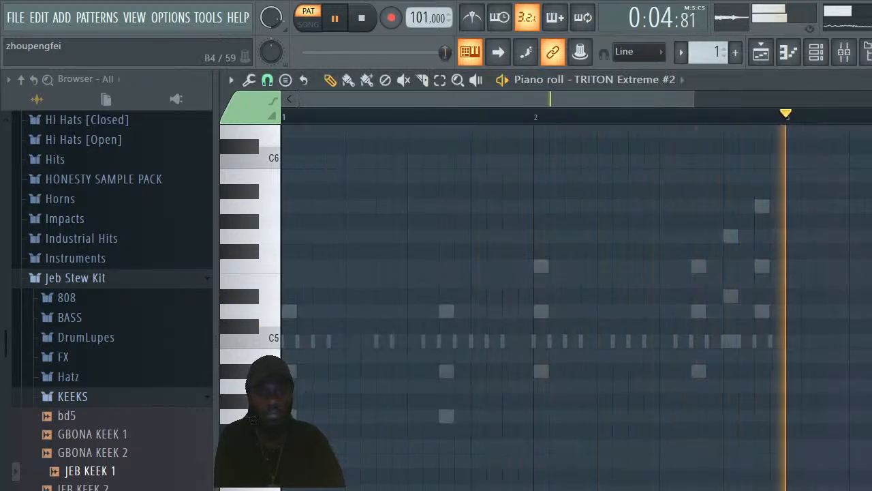
pyautogui.click(252, 373)
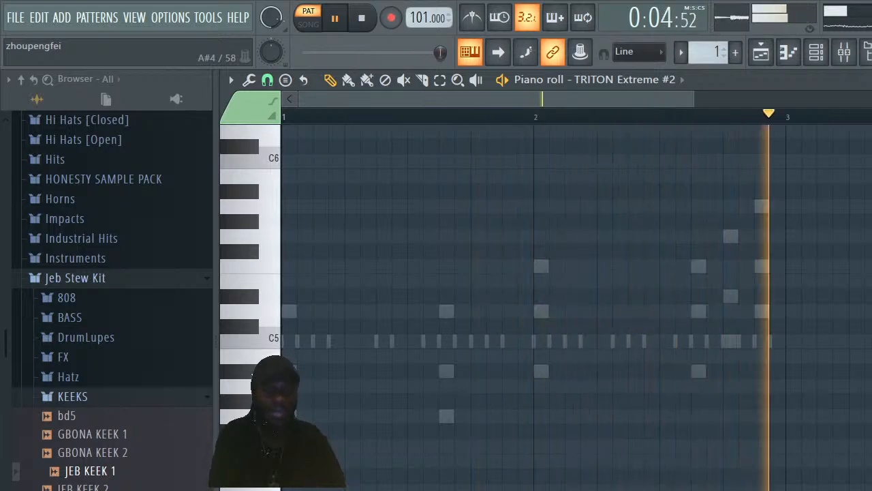
# Build a sustained G4, A#4 and D5 chord at the start of bar 1, each note 0:08:00 long, and audition it
pyautogui.press('space')
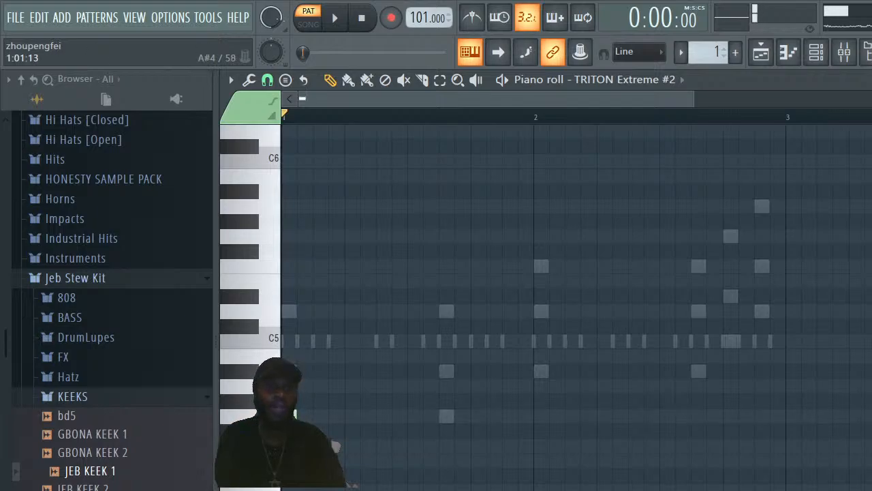
pyautogui.moveTo(298, 312); pyautogui.dragTo(405, 325)
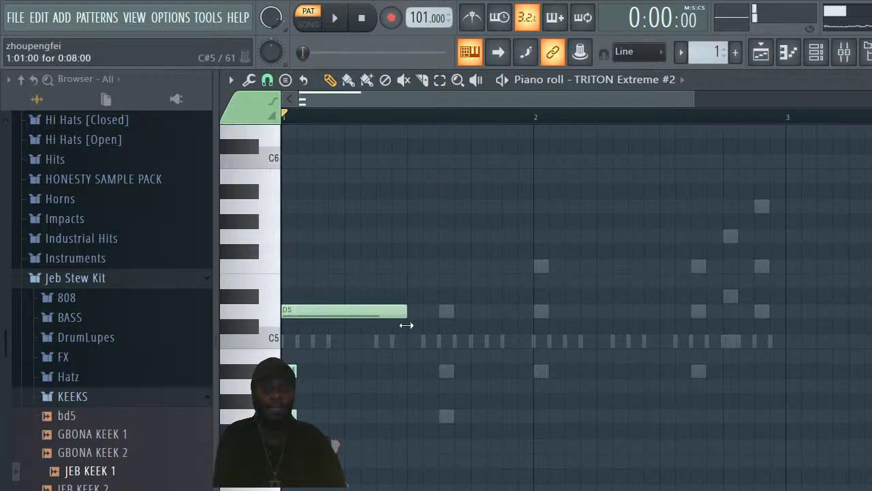
pyautogui.moveTo(298, 370); pyautogui.dragTo(398, 380)
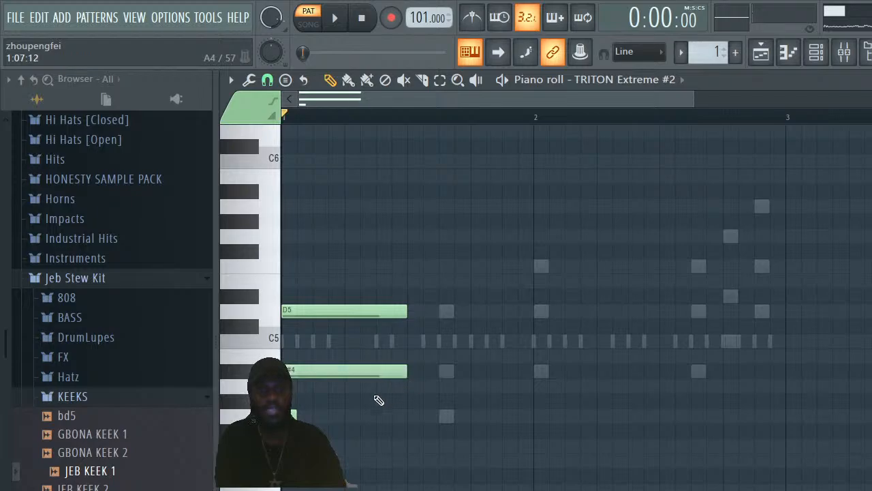
pyautogui.moveTo(373, 421); pyautogui.dragTo(402, 423)
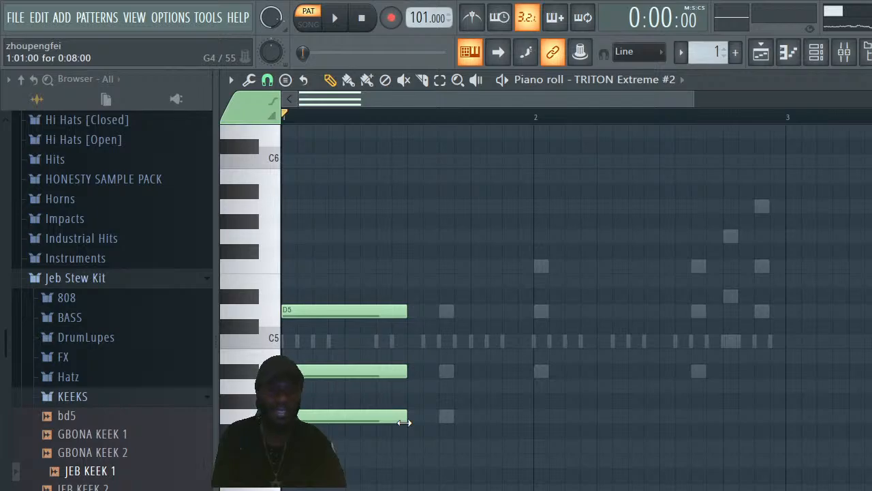
pyautogui.press('space')
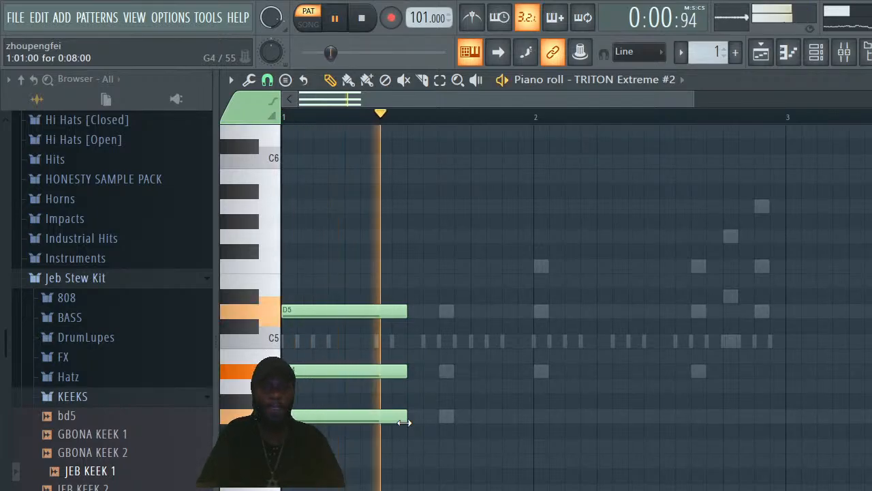
pyautogui.press('space')
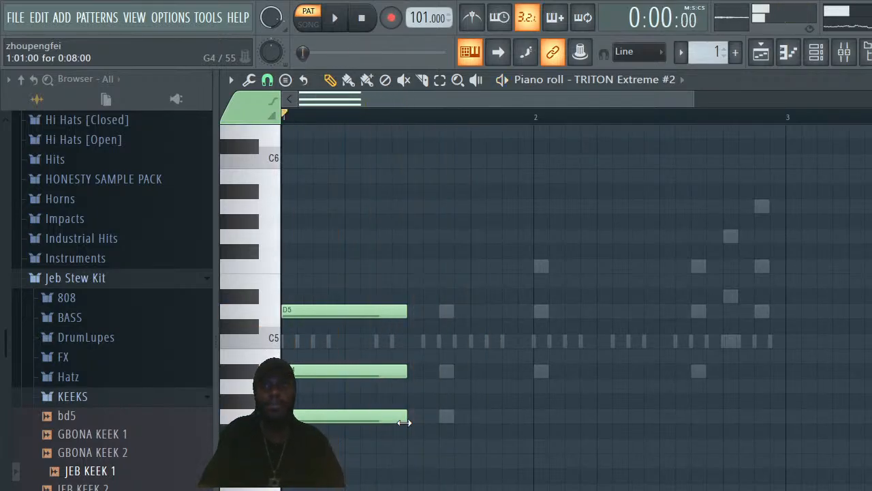
# Review the channel rack and play the pattern to hear the sustained TRITON Extreme #2 chord against the drums
pyautogui.click(819, 54)
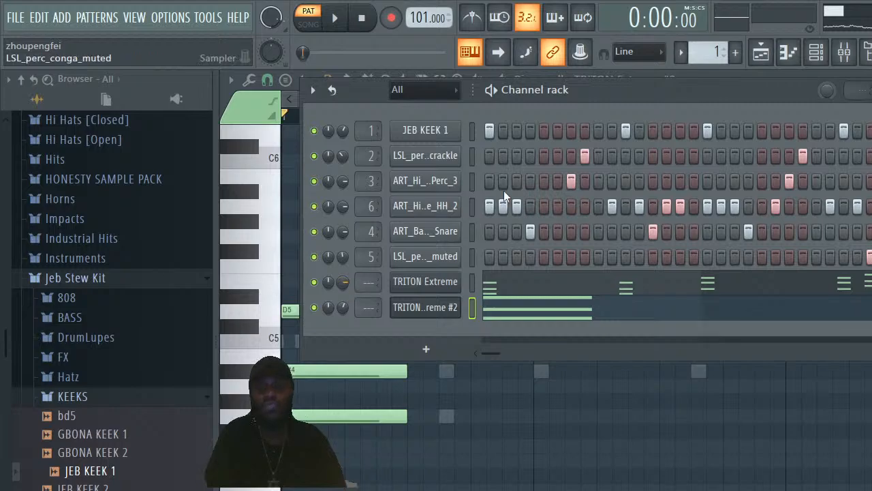
pyautogui.press('F6')
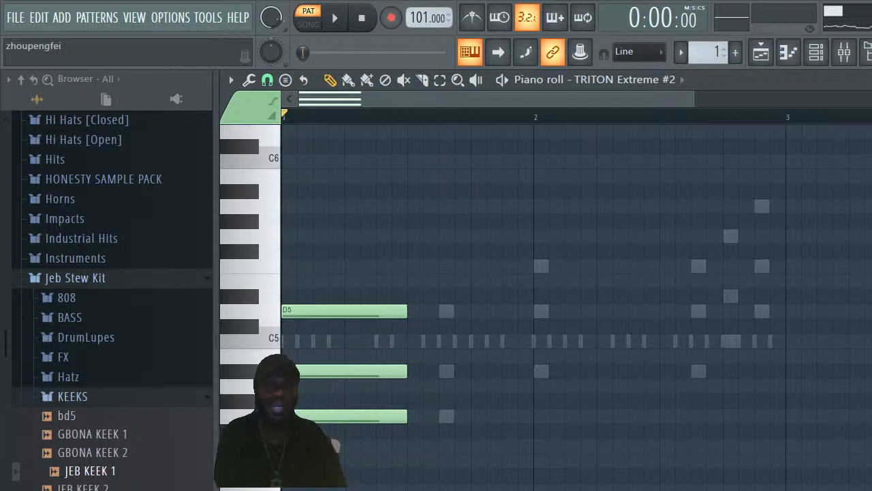
pyautogui.press('space')
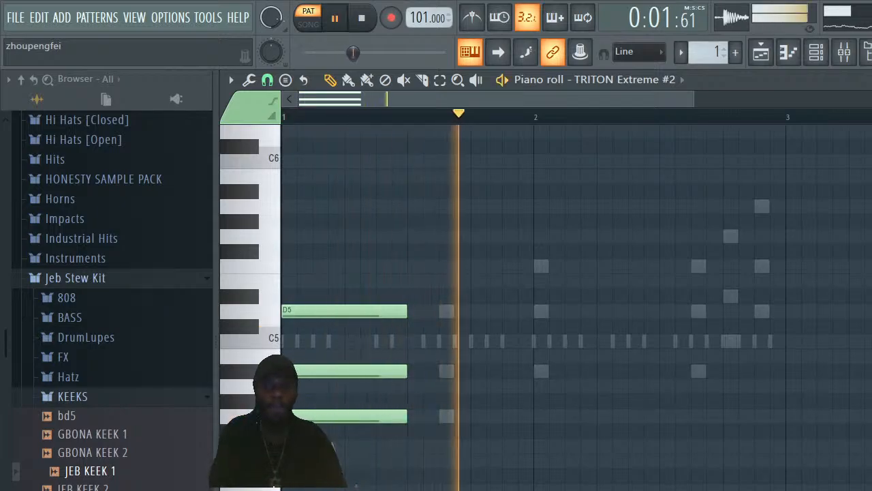
pyautogui.press('space')
pyautogui.click(815, 54)
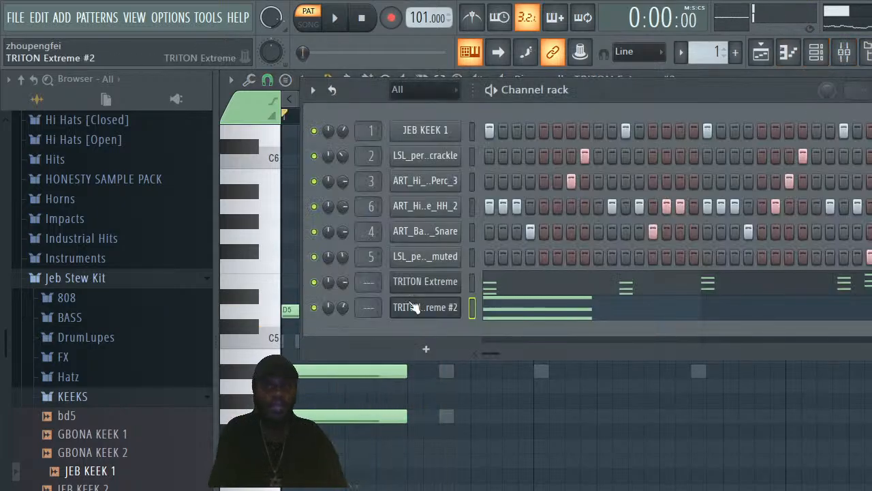
# Lower the TRITON Extreme #2 channel volume to 32% while the pattern plays
pyautogui.press('space')
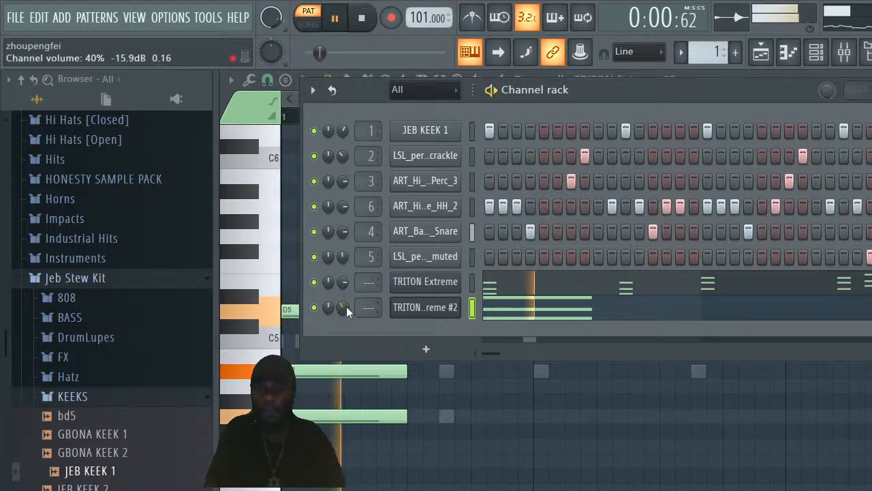
pyautogui.scroll(-5, 343, 308)
pyautogui.scroll(2, 343, 308)
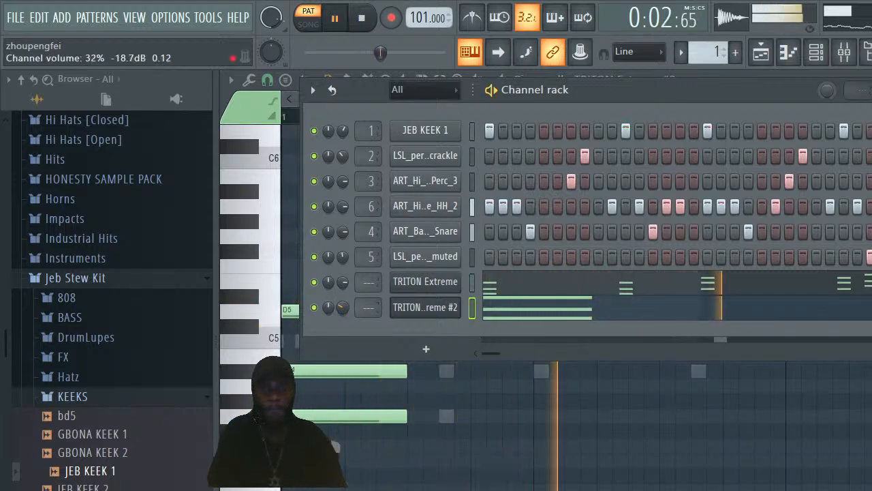
pyautogui.click(871, 81)
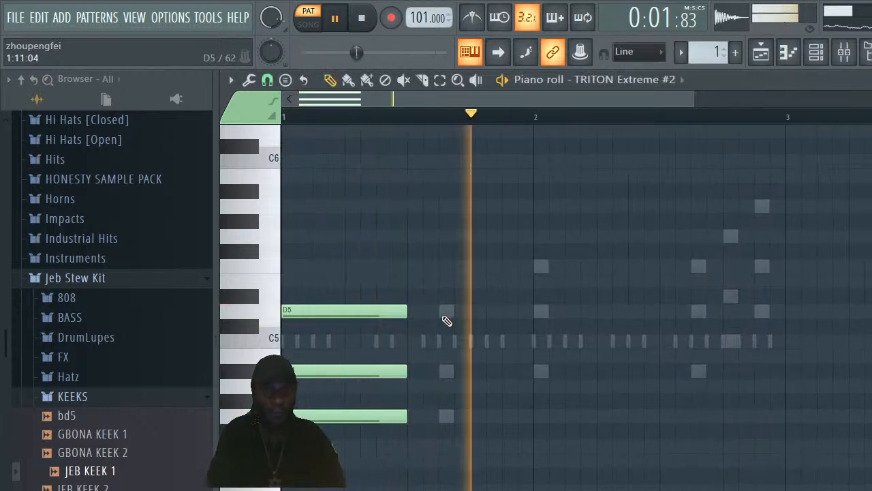
# Lengthen the bar 1 chord to a full bar and add an F5, D5 and A#4 chord at bar 2, each note 0:12:00 long
pyautogui.hotkey('ctrl', 'a')
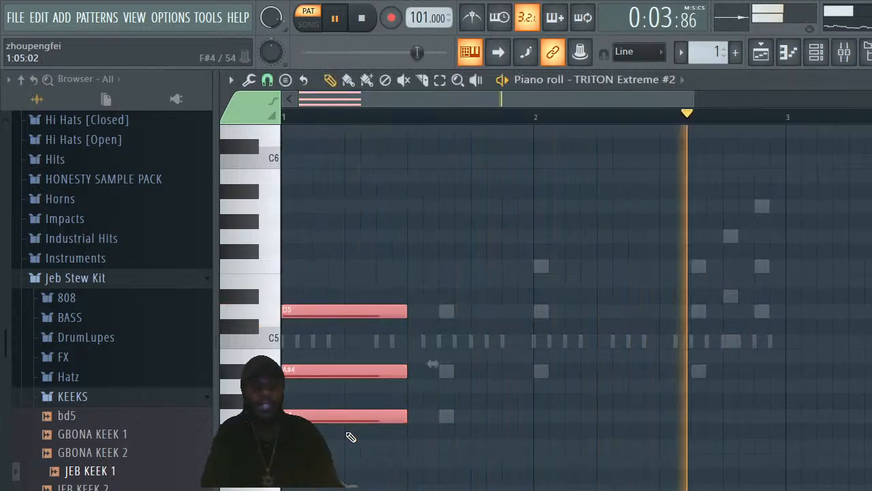
pyautogui.moveTo(407, 311); pyautogui.dragTo(534, 337)
pyautogui.click(544, 268)
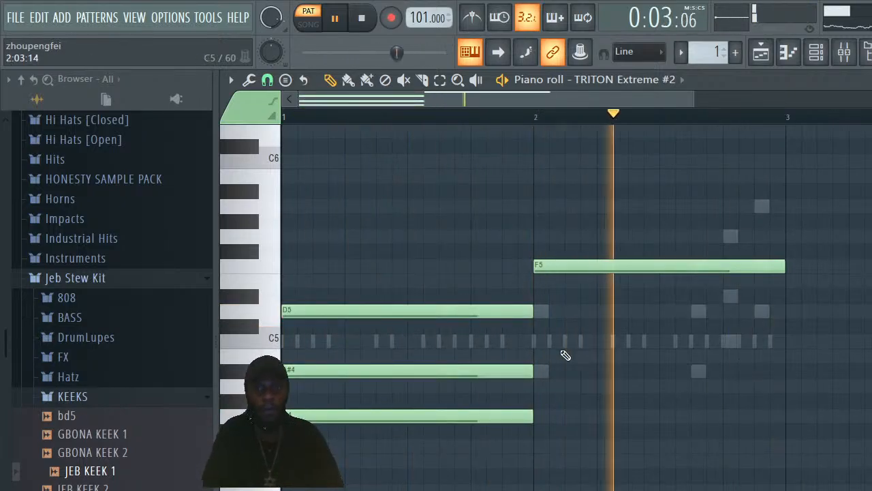
pyautogui.click(543, 311)
pyautogui.click(545, 371)
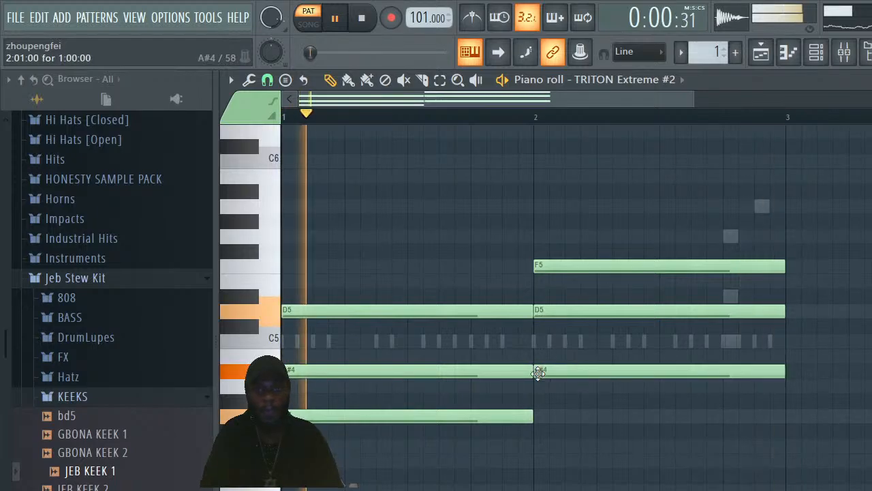
pyautogui.moveTo(773, 263); pyautogui.dragTo(724, 264)
pyautogui.moveTo(779, 310); pyautogui.dragTo(722, 313)
pyautogui.moveTo(784, 370); pyautogui.dragTo(722, 368)
# Add two short chords ending bar 2, G5, D#5 and C5 at 2:13:00 and A5, F5 and D5 at 2:15:00, each 0:02:00 long
pyautogui.click(726, 240)
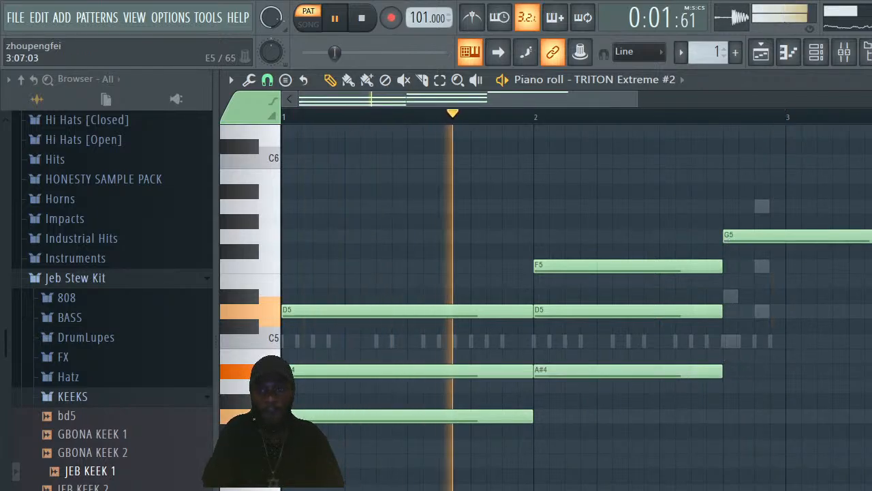
pyautogui.moveTo(871, 240); pyautogui.dragTo(753, 241)
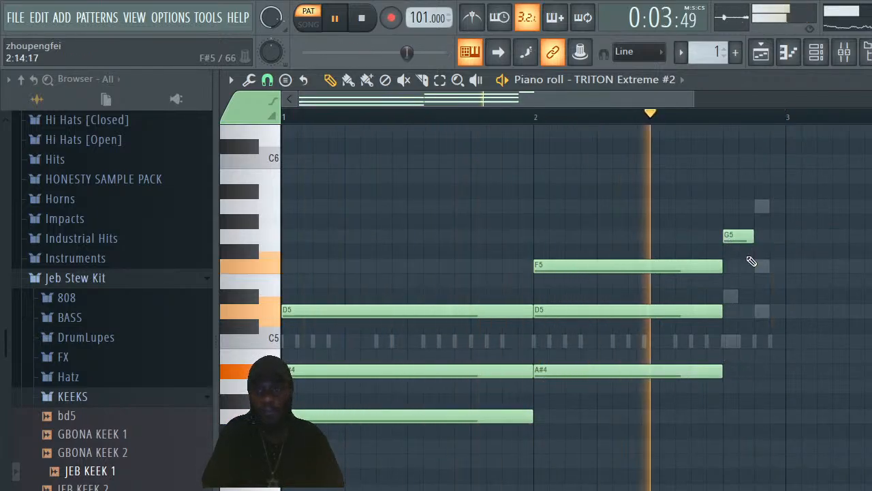
pyautogui.click(729, 296)
pyautogui.click(719, 342)
pyautogui.click(760, 205)
pyautogui.click(760, 267)
pyautogui.click(759, 312)
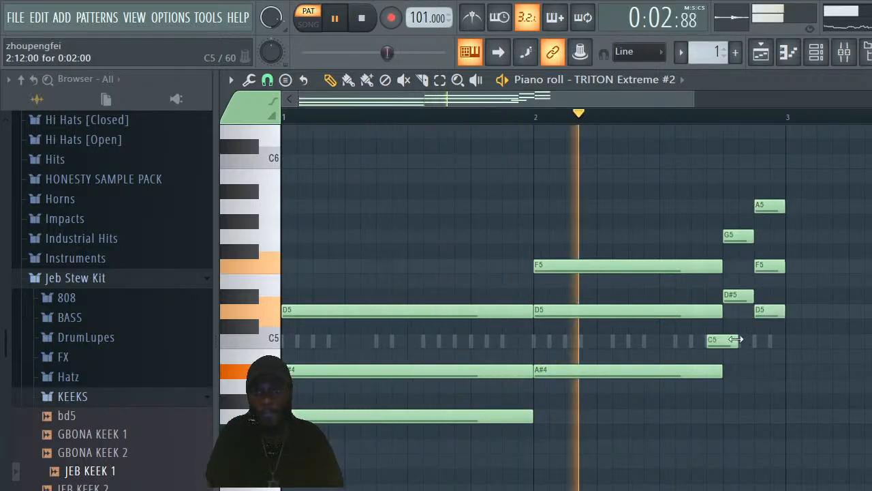
pyautogui.moveTo(724, 342); pyautogui.dragTo(743, 344)
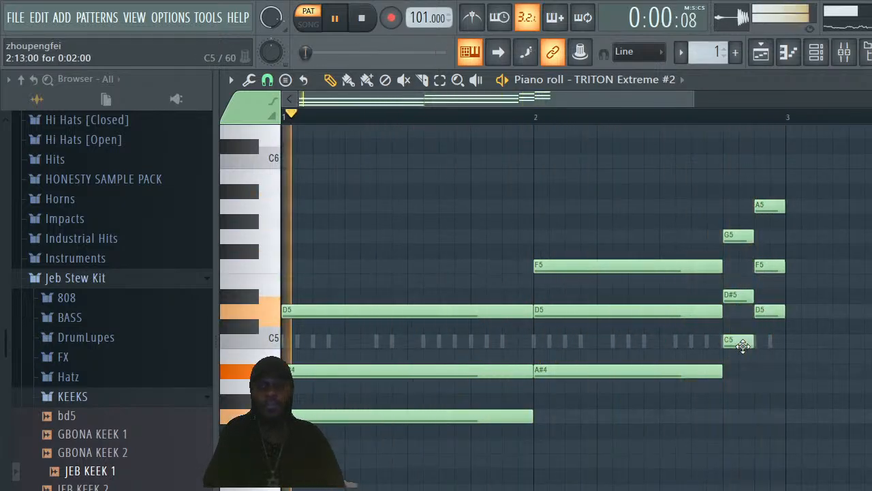
# Transpose all the TRITON Extreme #2 notes up one octave and listen to them against the pattern
pyautogui.click(817, 51)
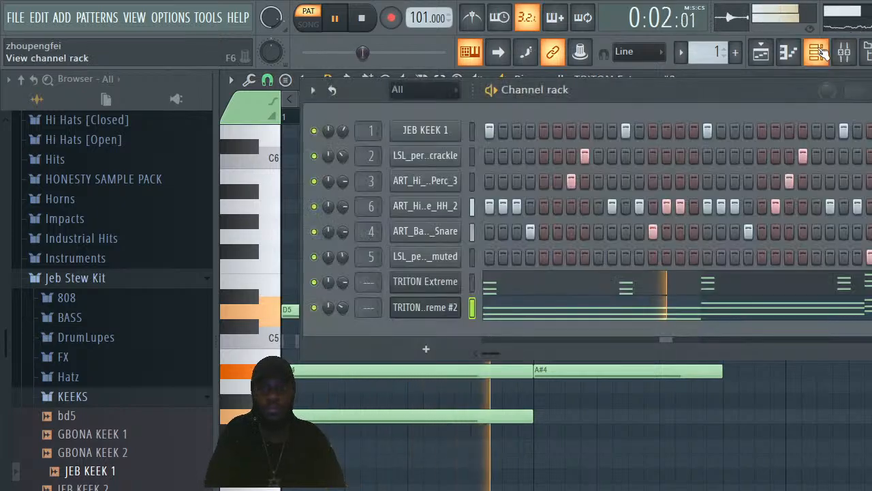
pyautogui.click(871, 90)
pyautogui.moveTo(267, 178); pyautogui.dragTo(266, 431)
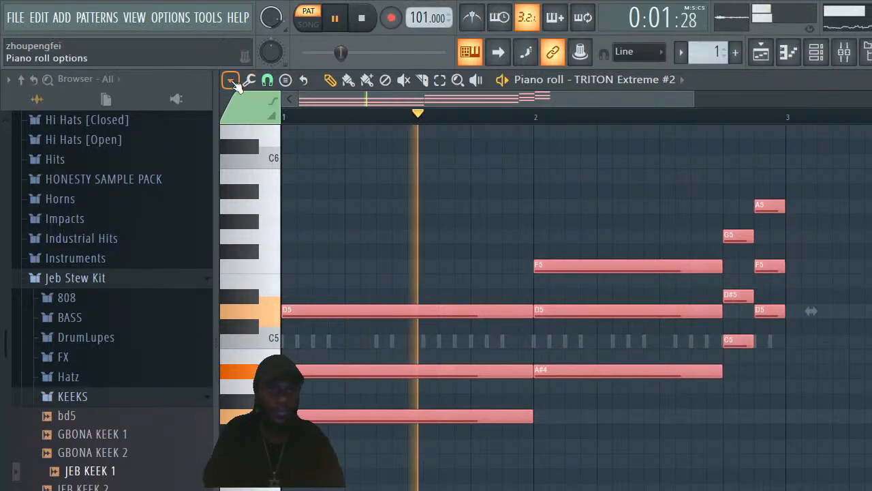
pyautogui.click(230, 80)
pyautogui.moveTo(245, 114)
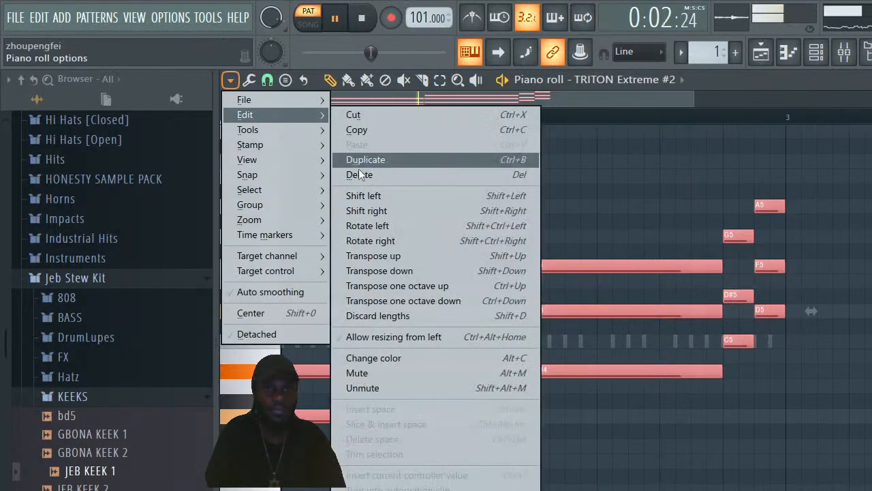
pyautogui.click(404, 285)
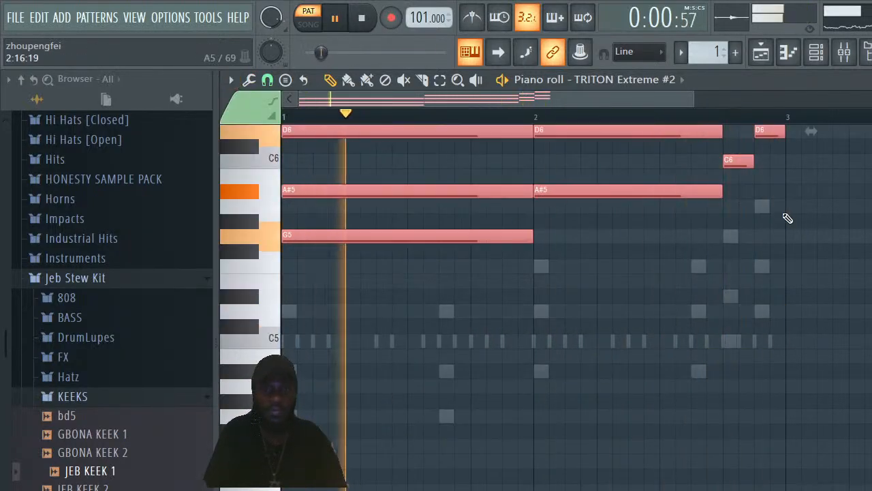
pyautogui.click(821, 55)
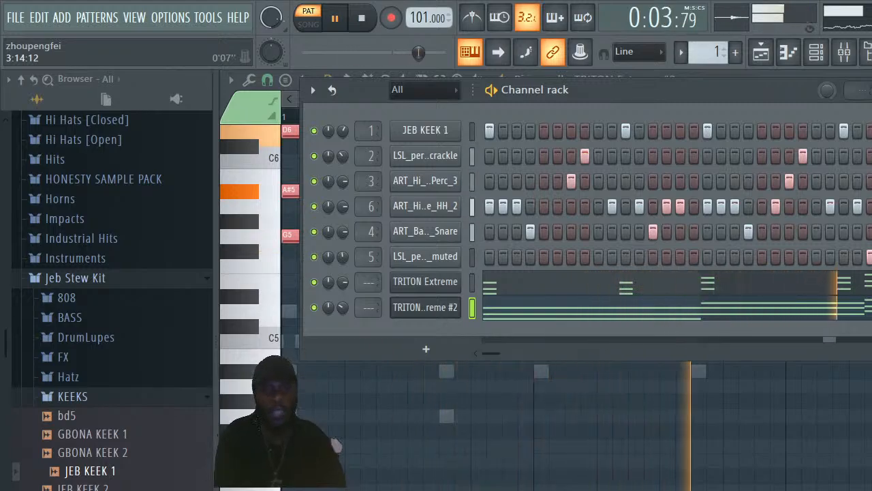
pyautogui.press('F6')
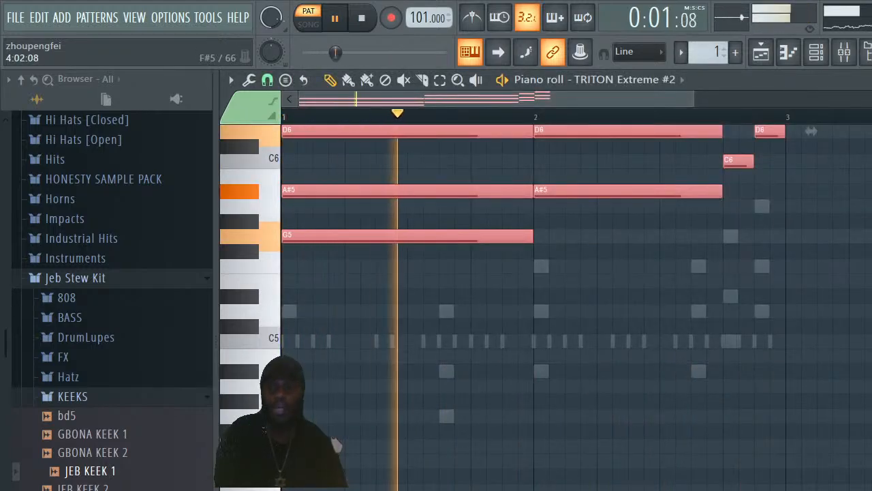
pyautogui.scroll(2, 577, 306)
pyautogui.scroll(3, 351, 477)
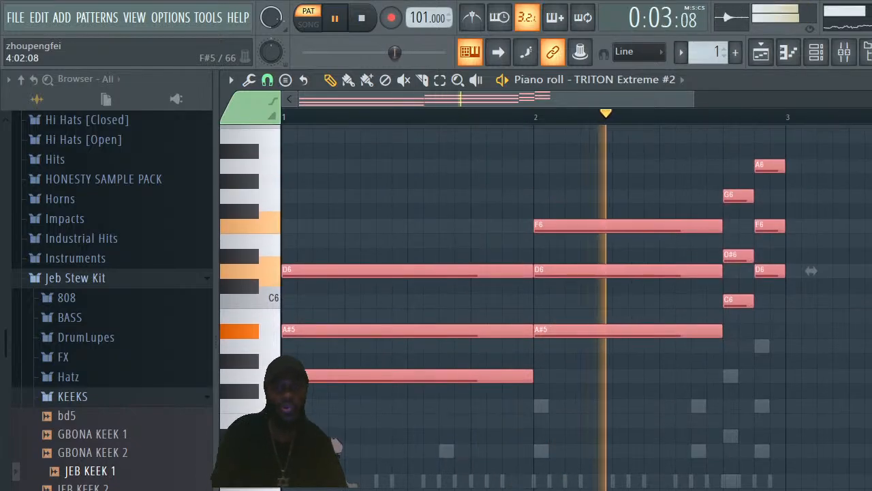
# Add a Kontakt channel to the pattern and look through its instrument libraries
pyautogui.click(817, 58)
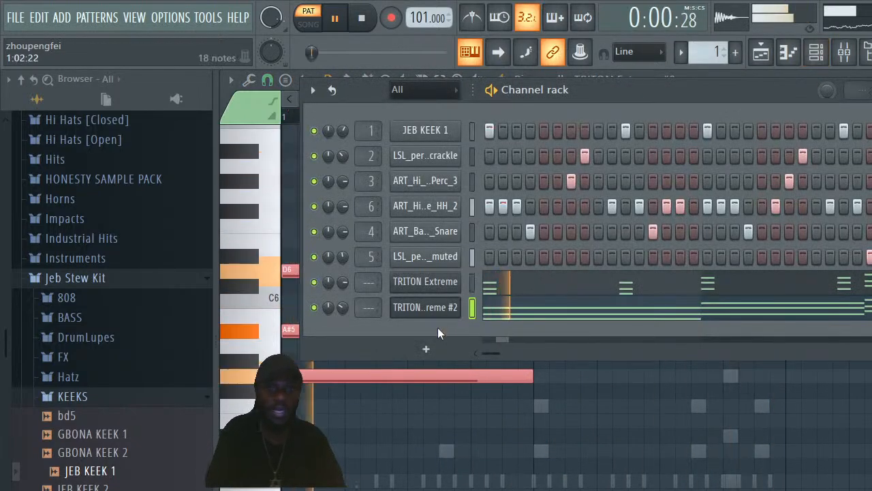
pyautogui.click(434, 344)
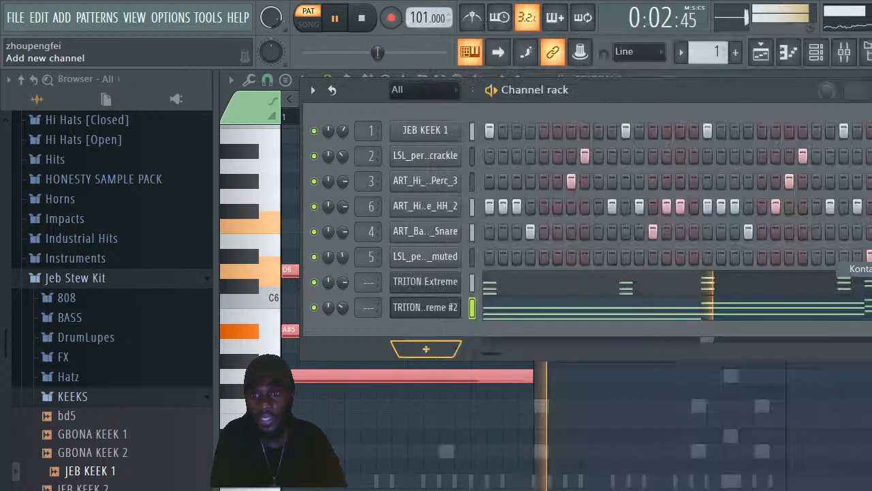
pyautogui.click(855, 269)
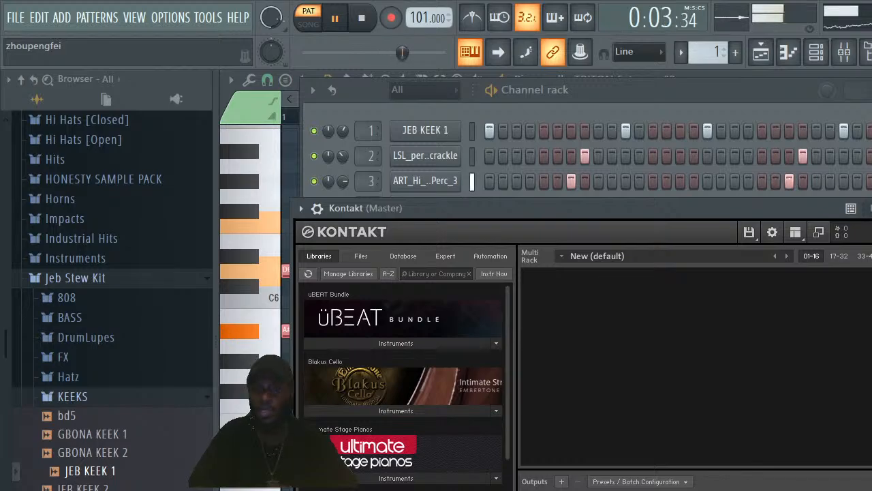
pyautogui.moveTo(725, 201); pyautogui.dragTo(754, 24)
pyautogui.moveTo(545, 201); pyautogui.dragTo(544, 168)
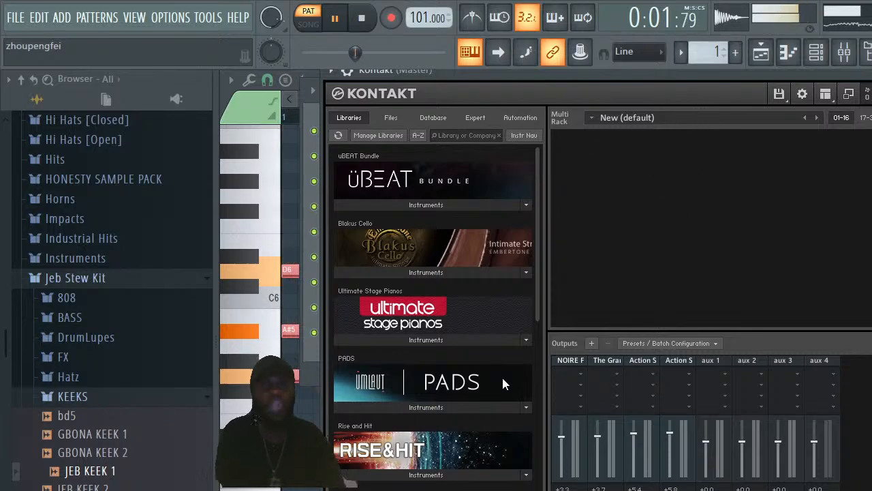
pyautogui.scroll(-5, 539, 307)
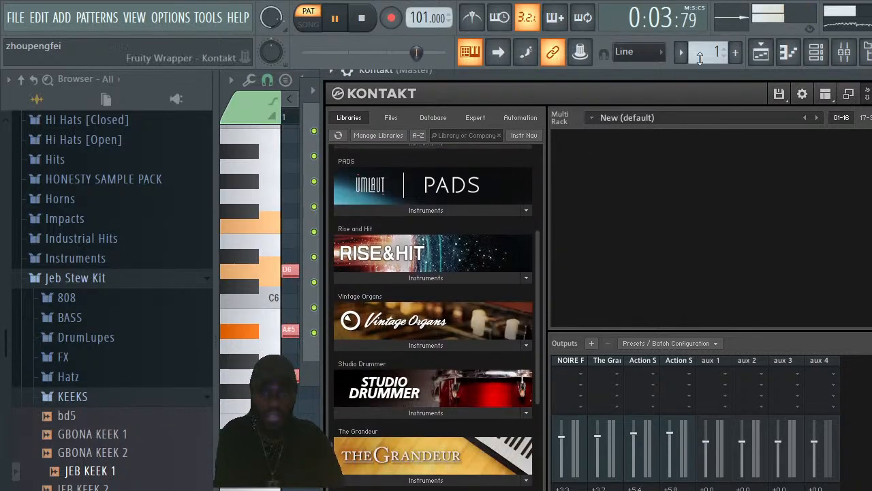
# Add a full-bar F5 under the TRITON Extreme #2 bar 1 chord and a 0:12:00 A5 at the start of bar 2
pyautogui.press('F7')
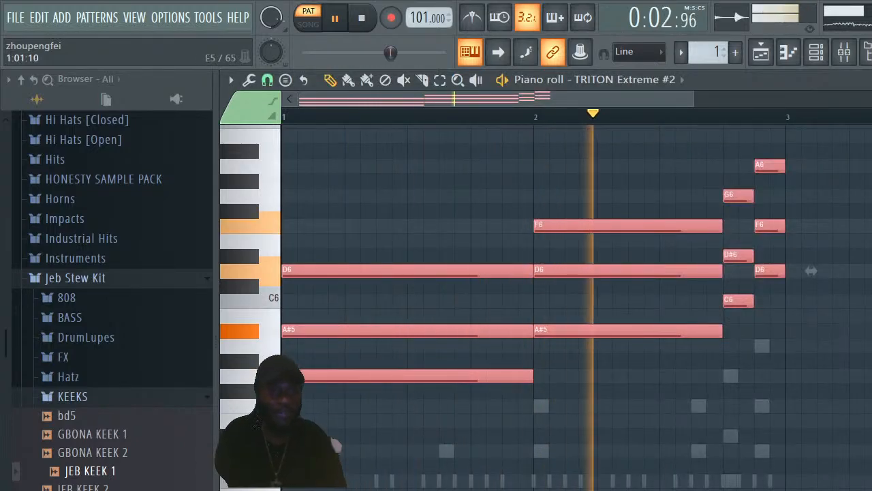
pyautogui.click(288, 406)
pyautogui.moveTo(310, 406); pyautogui.dragTo(533, 409)
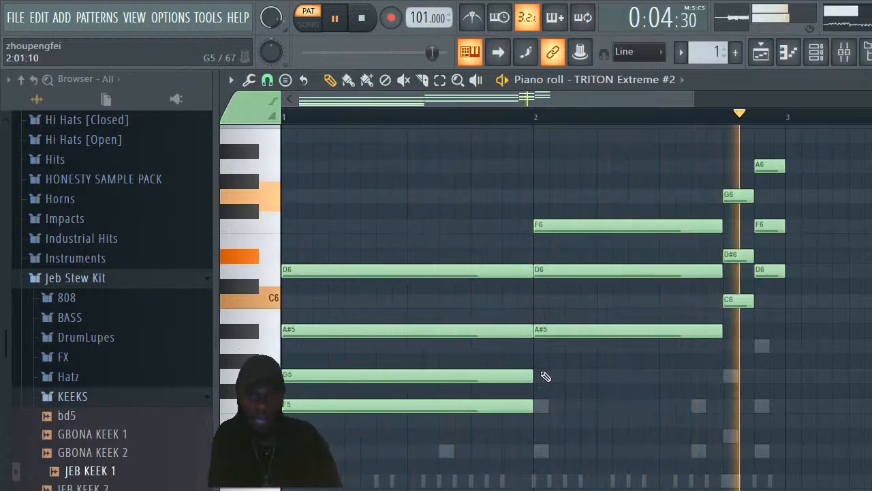
pyautogui.click(548, 345)
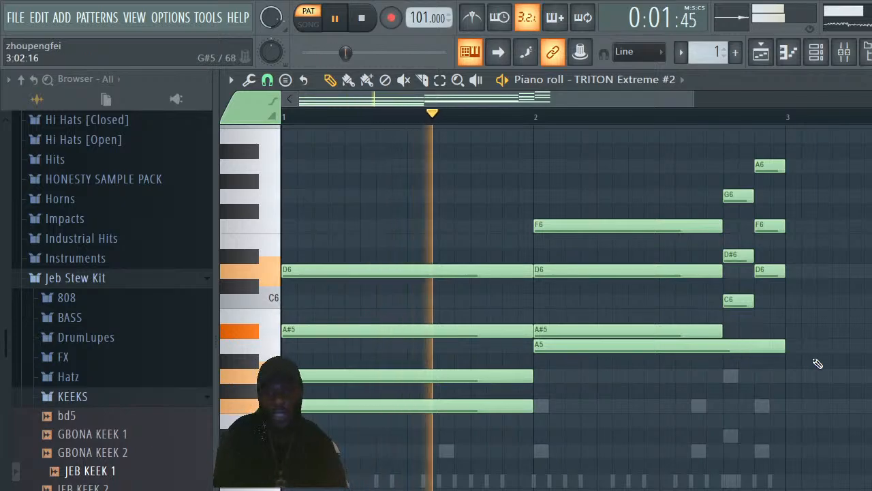
pyautogui.moveTo(784, 346); pyautogui.dragTo(722, 346)
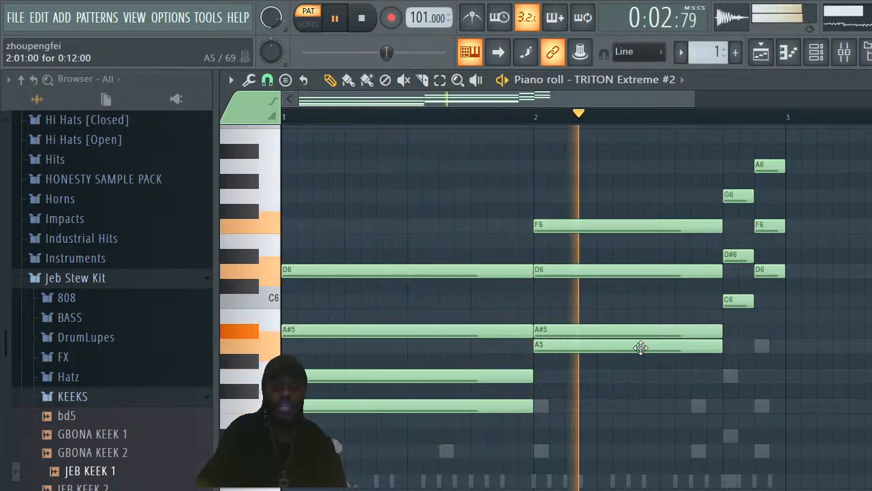
# Restart playback and add a G5 at 2:13:00 lasting 0:04:00 and an A5 at 2:15:00 lasting 0:02:00
pyautogui.press('space')
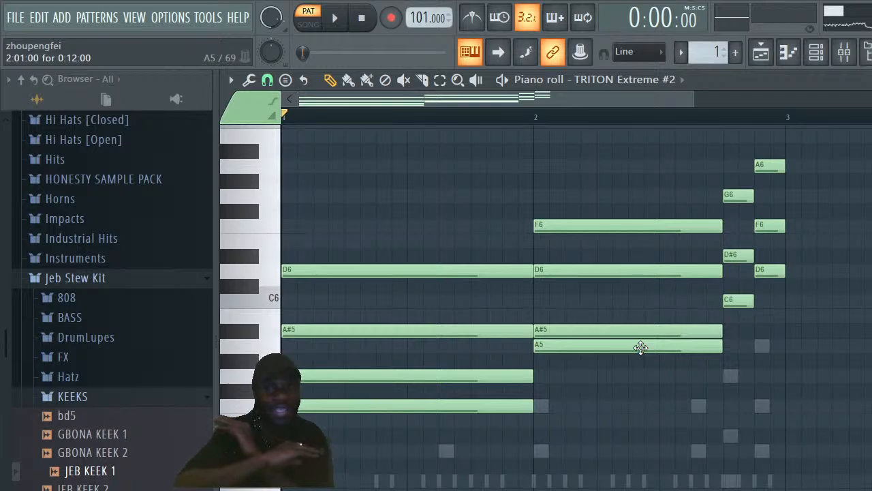
pyautogui.press('space')
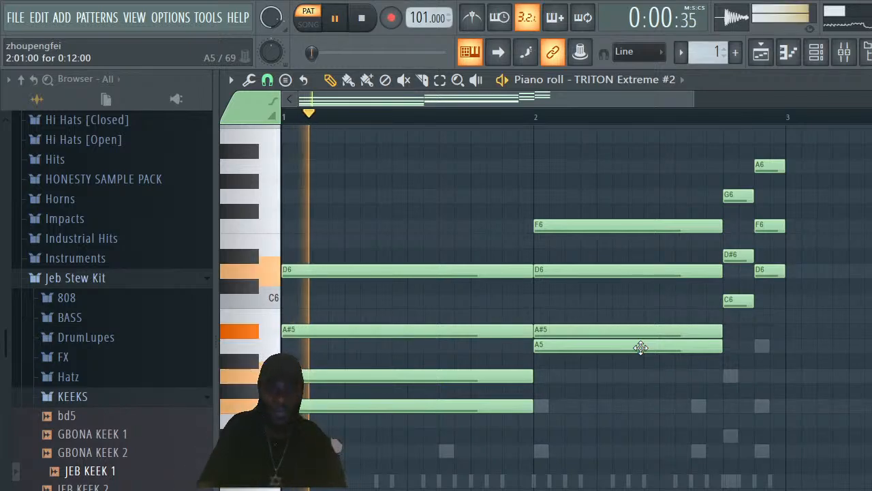
pyautogui.click(730, 376)
pyautogui.moveTo(871, 375); pyautogui.dragTo(779, 376)
pyautogui.click(770, 347)
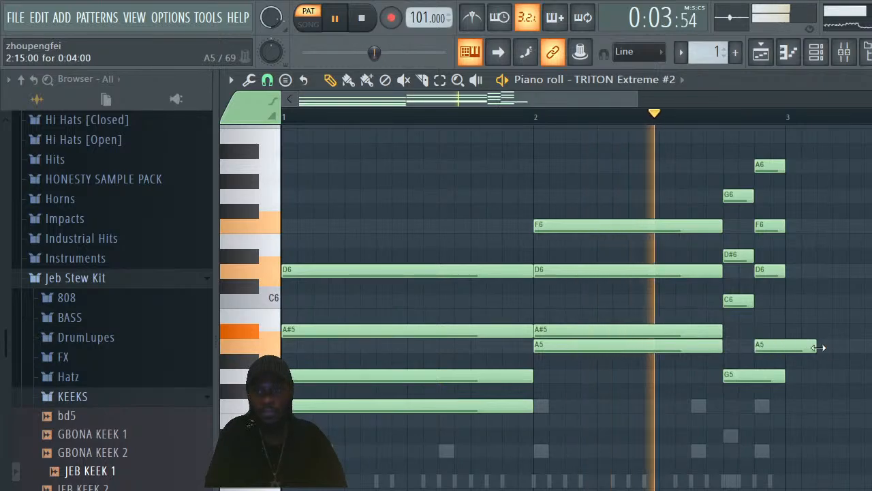
pyautogui.moveTo(816, 347); pyautogui.dragTo(784, 347)
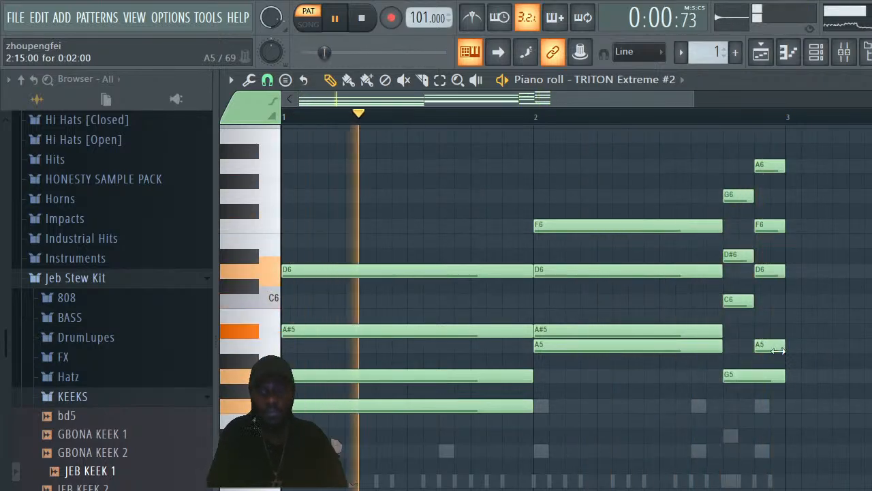
# Try a 0:12:00 low note under the bar 2 chord at D5 and D#5, and delete it
pyautogui.click(543, 454)
pyautogui.moveTo(563, 453); pyautogui.dragTo(717, 460)
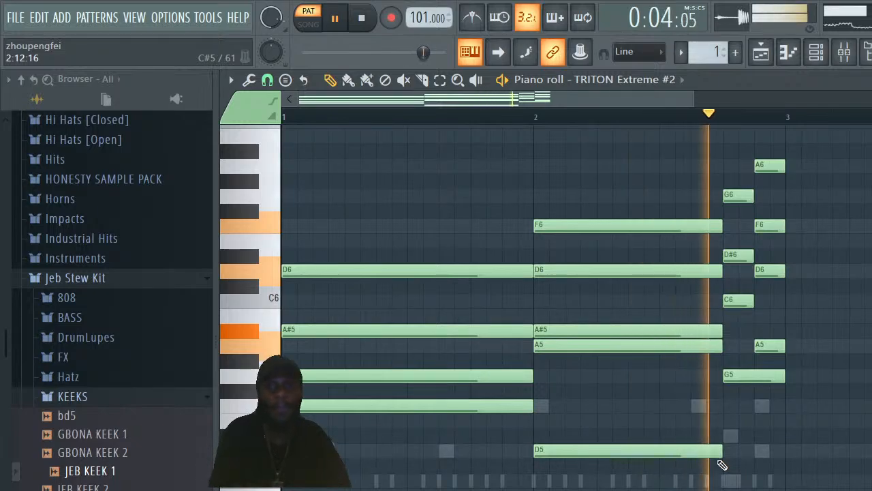
pyautogui.moveTo(575, 452); pyautogui.dragTo(580, 437)
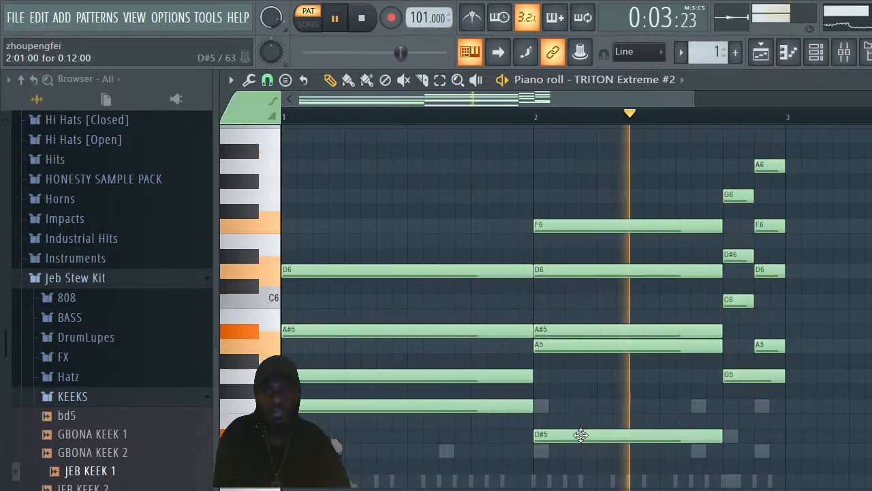
pyautogui.rightClick(577, 437)
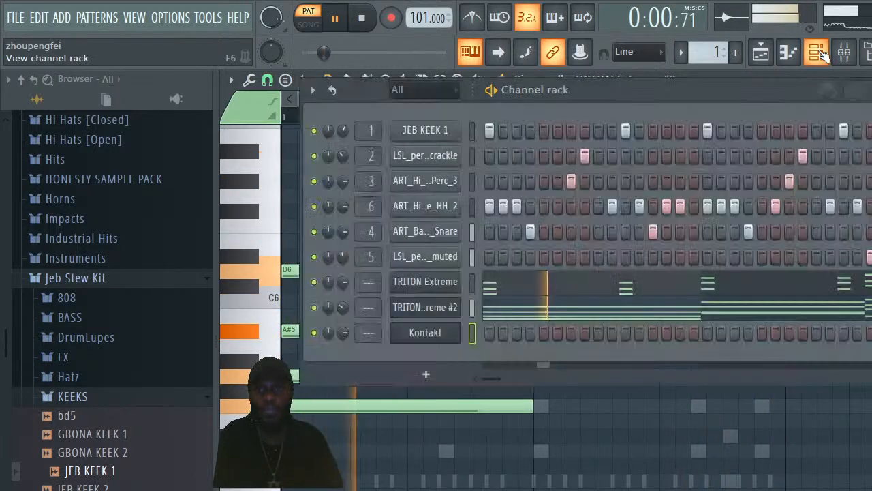
# Load the Blakus Cello Full - MW EXP instrument into Kontakt and look over its controls
pyautogui.click(816, 52)
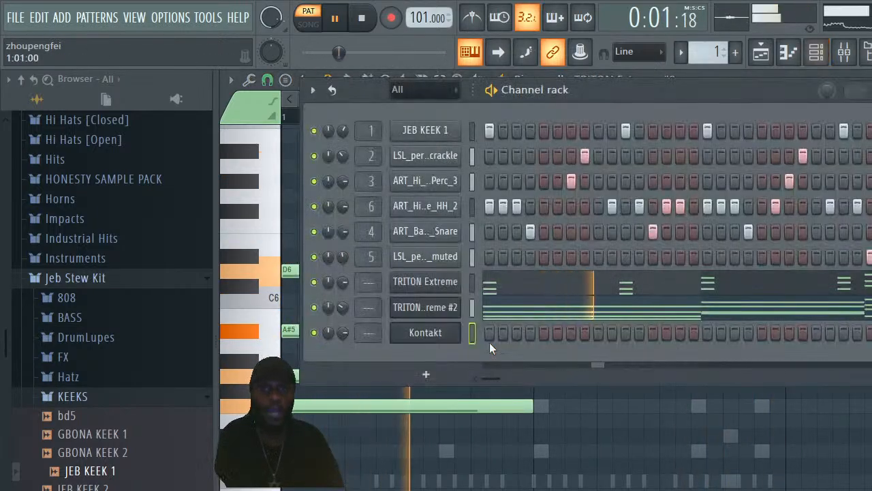
pyautogui.click(444, 332)
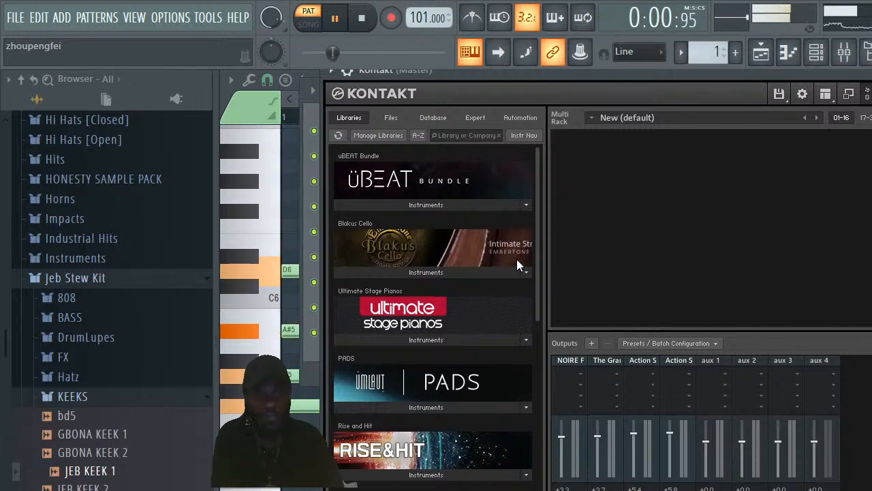
pyautogui.click(462, 272)
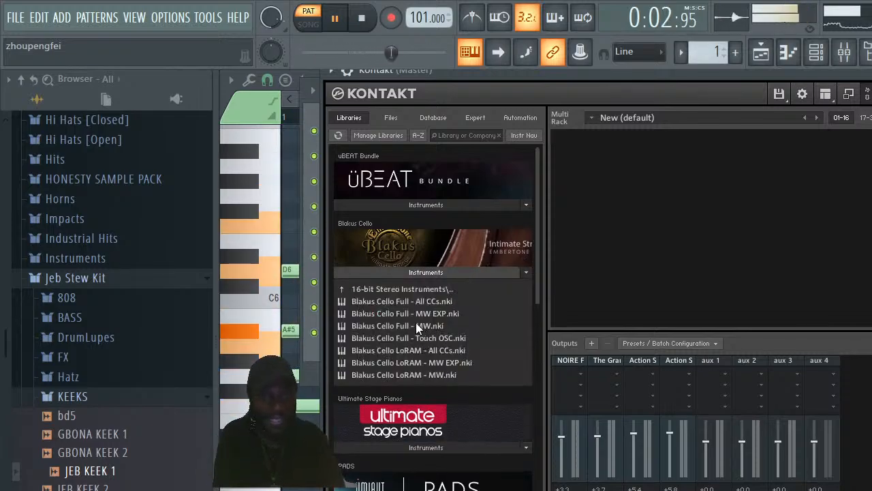
pyautogui.click(387, 313)
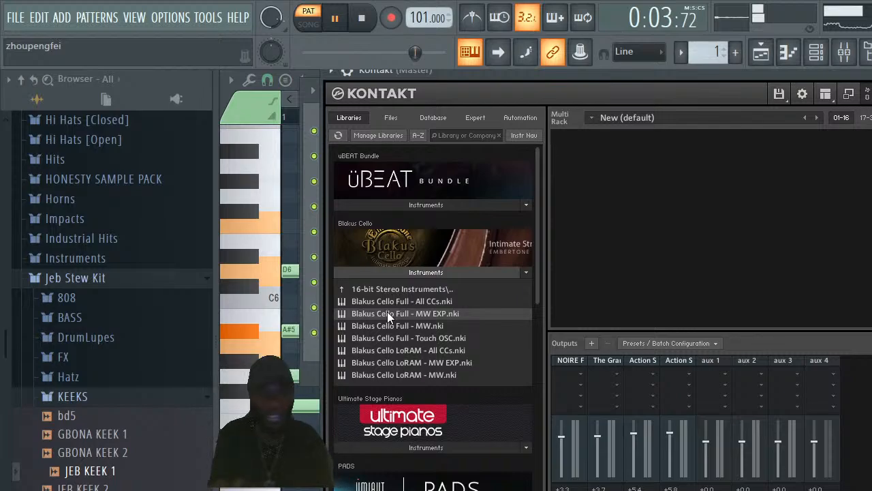
pyautogui.doubleClick(395, 312)
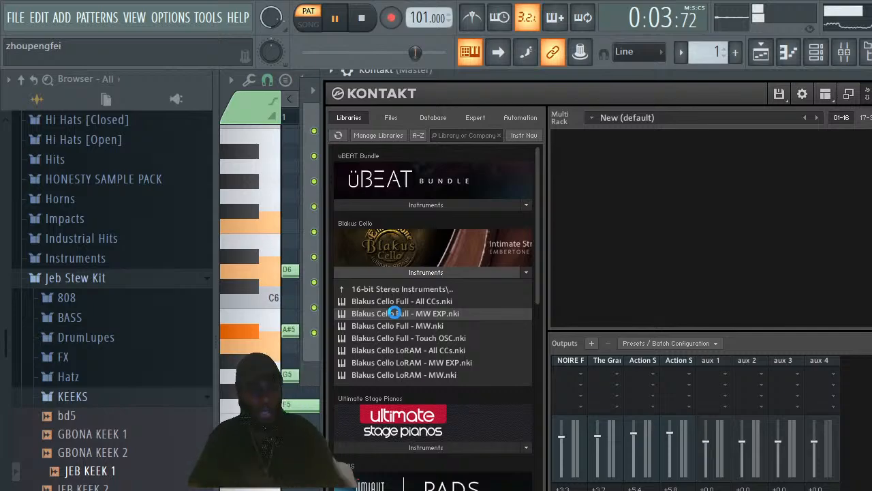
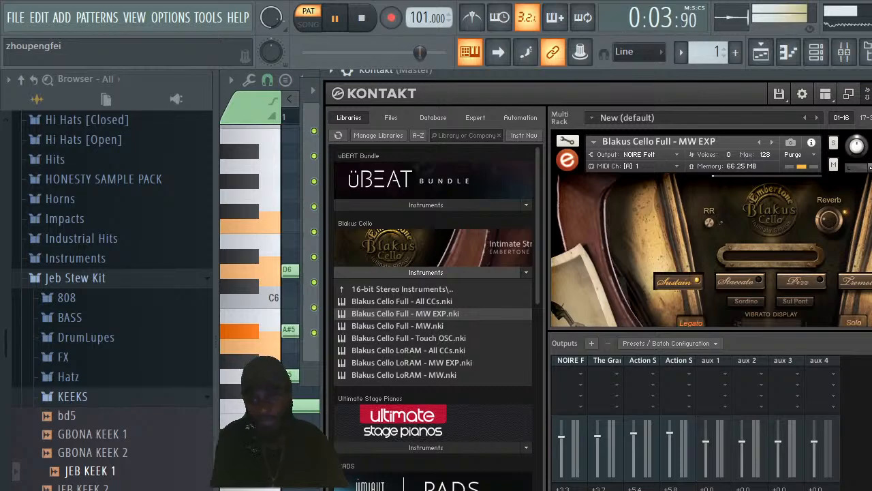
pyautogui.scroll(-5, 708, 229)
pyautogui.scroll(3, 709, 228)
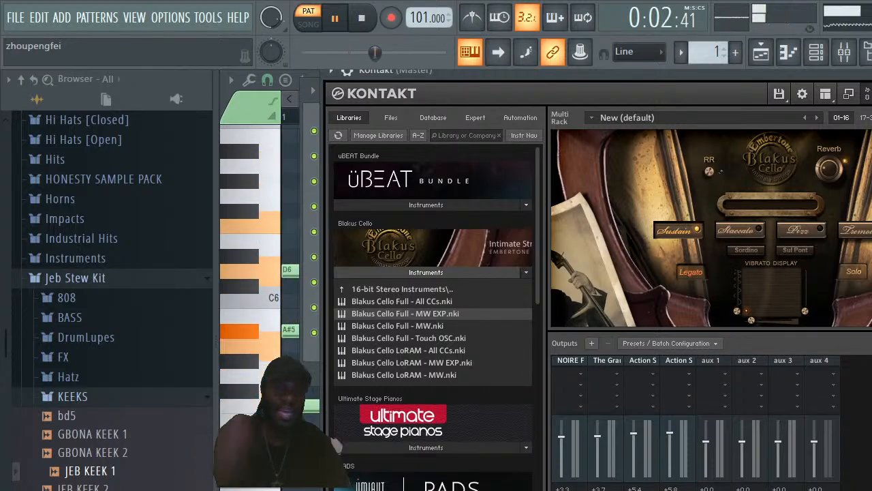
# Stop playback, open the Kontakt channel's piano roll and audition the cello at D6
pyautogui.click(361, 19)
pyautogui.moveTo(750, 85); pyautogui.dragTo(714, 383)
pyautogui.moveTo(577, 381); pyautogui.dragTo(460, 386)
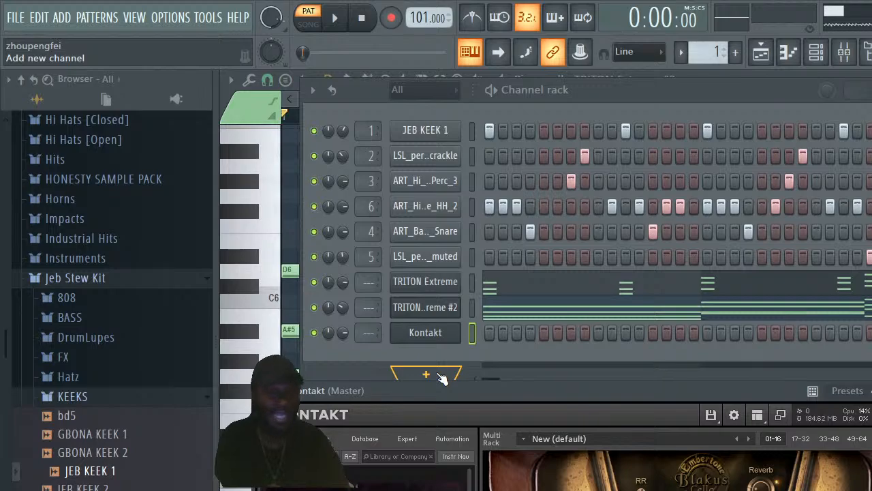
pyautogui.rightClick(435, 333)
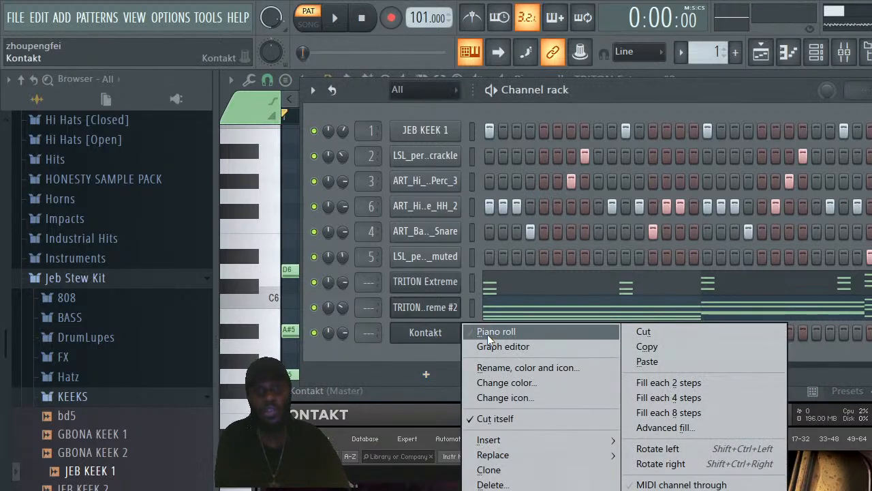
pyautogui.click(488, 333)
pyautogui.click(270, 272)
pyautogui.click(269, 276)
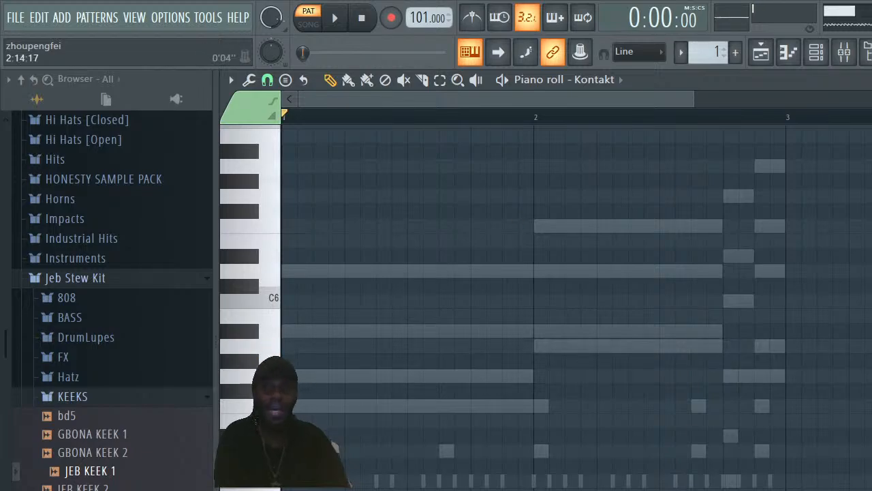
# Reopen the Kontakt instrument to check the loaded cello, and return to the channel rack
pyautogui.click(816, 51)
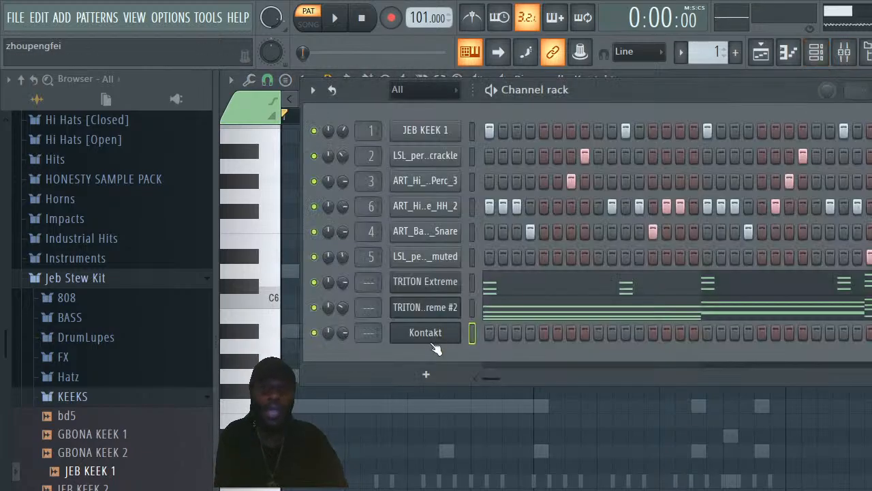
pyautogui.click(442, 331)
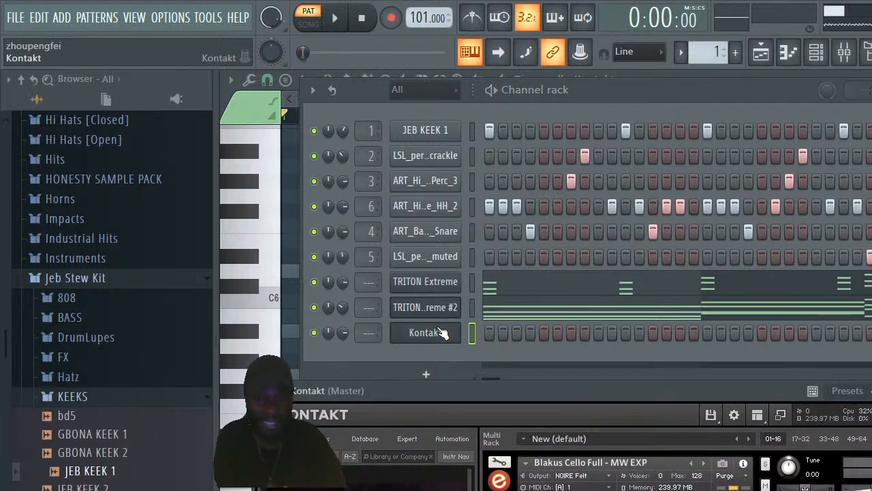
pyautogui.moveTo(618, 400); pyautogui.dragTo(623, 128)
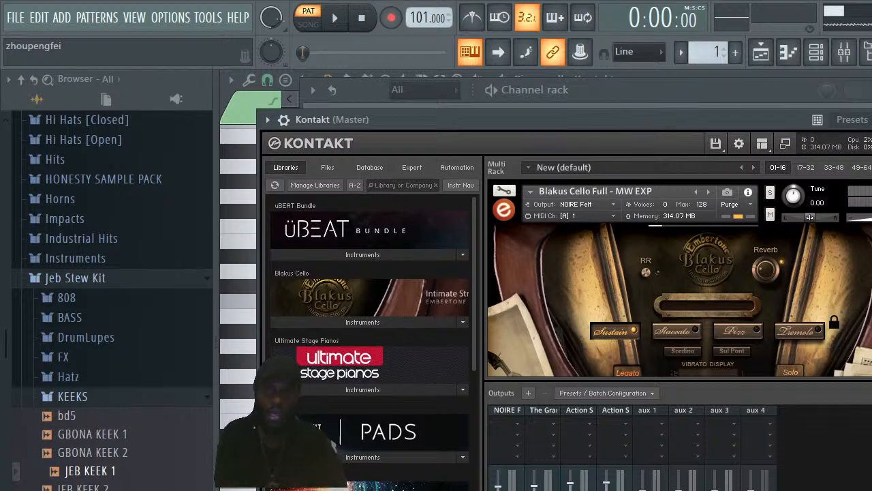
pyautogui.press('F7')
pyautogui.click(863, 48)
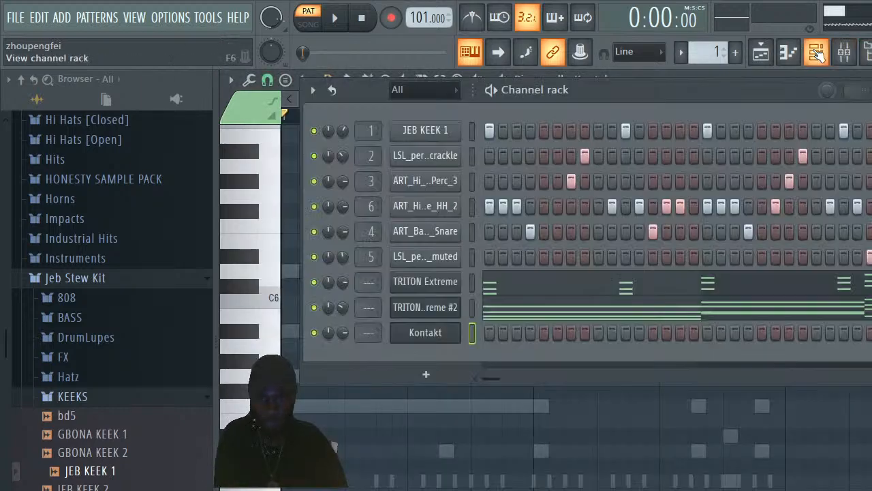
# Add a MIDI Out channel to the pattern and set its output port to 1
pyautogui.click(442, 377)
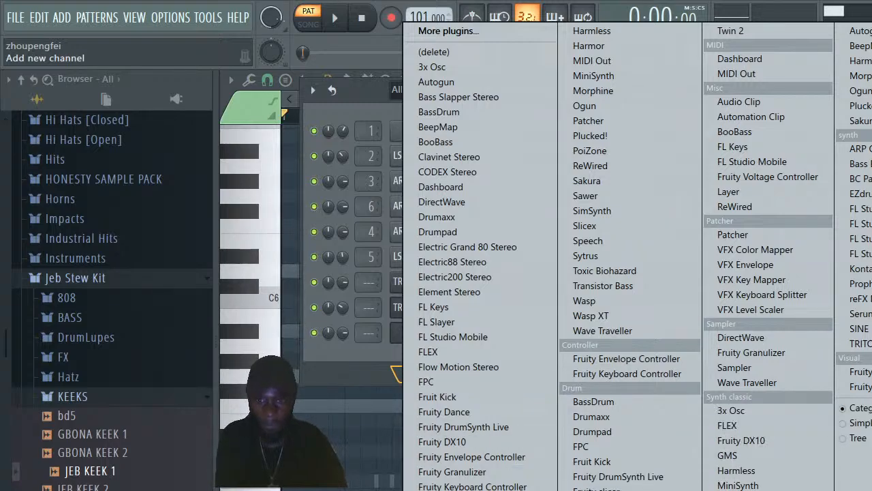
pyautogui.click(758, 76)
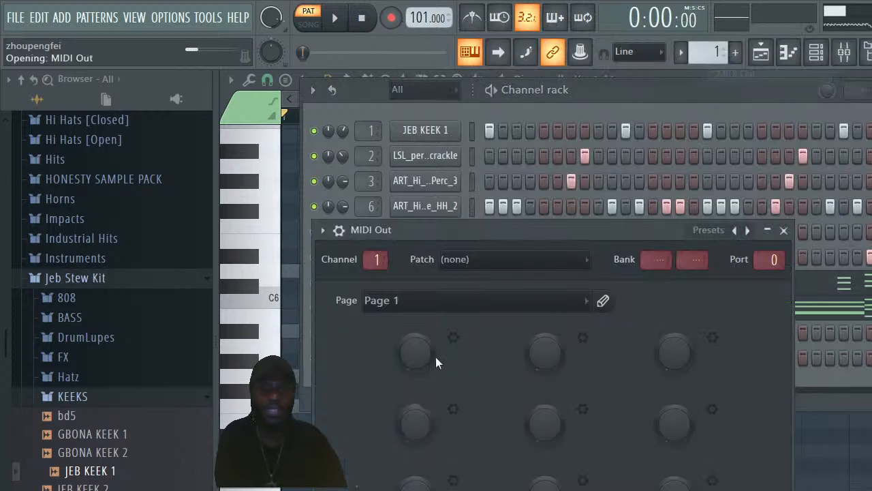
pyautogui.moveTo(764, 264); pyautogui.dragTo(764, 257)
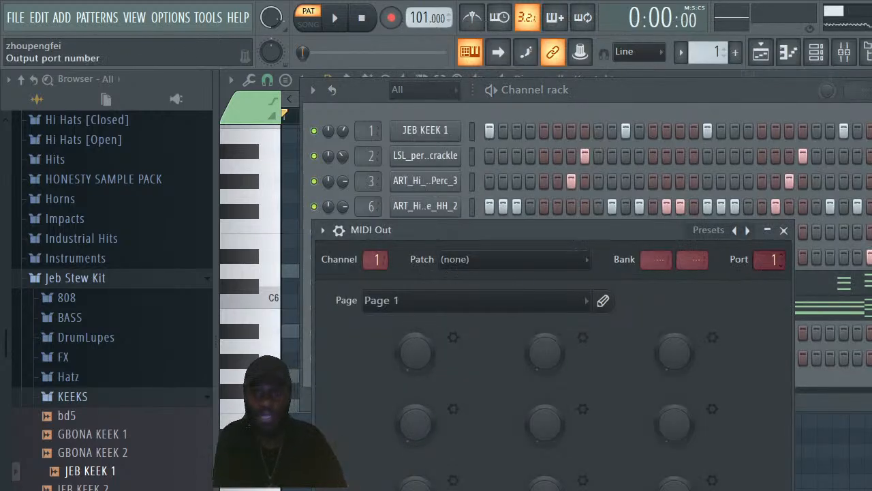
pyautogui.click(750, 93)
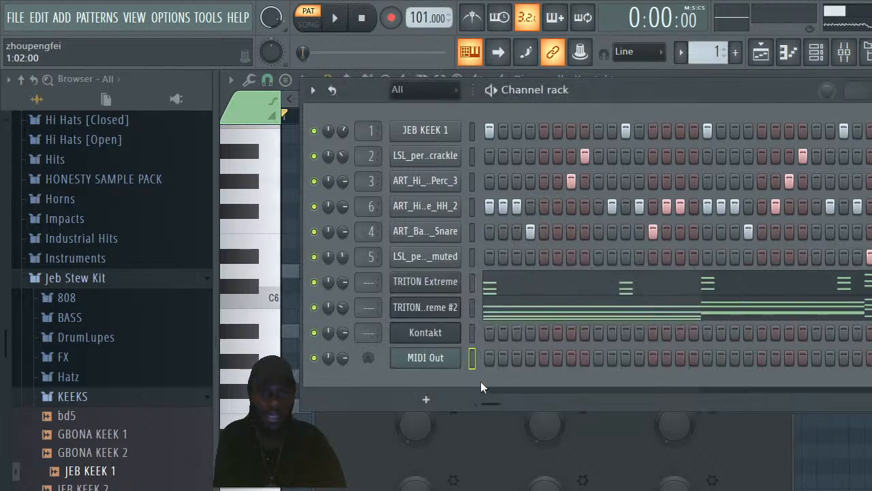
# Check the Kontakt cello and its piano roll, and recheck port 1 on the MIDI Out channel
pyautogui.click(432, 334)
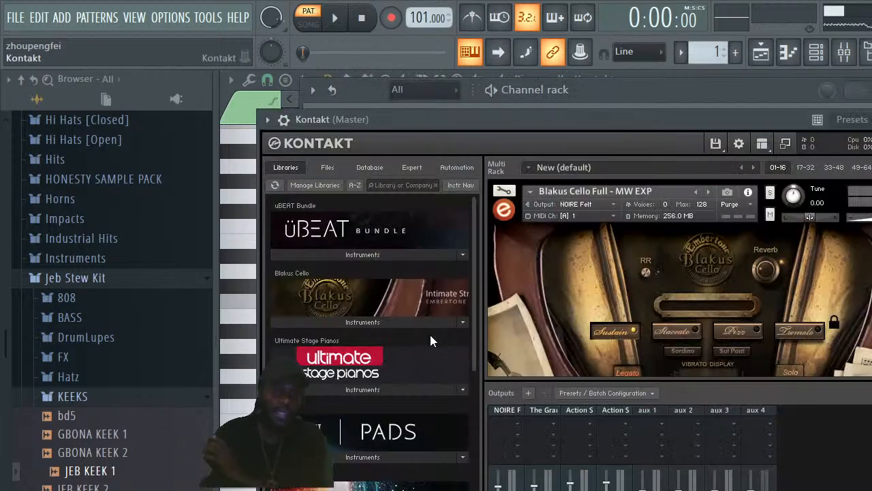
pyautogui.click(247, 428)
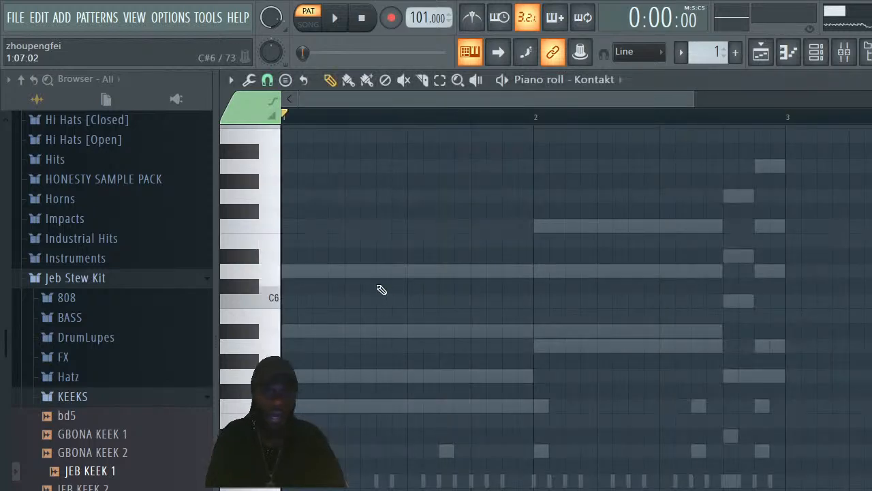
pyautogui.click(817, 53)
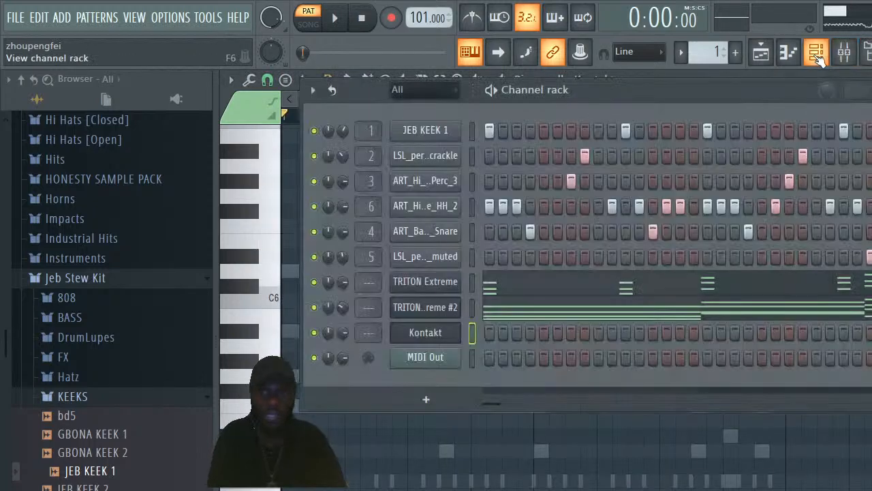
pyautogui.click(440, 364)
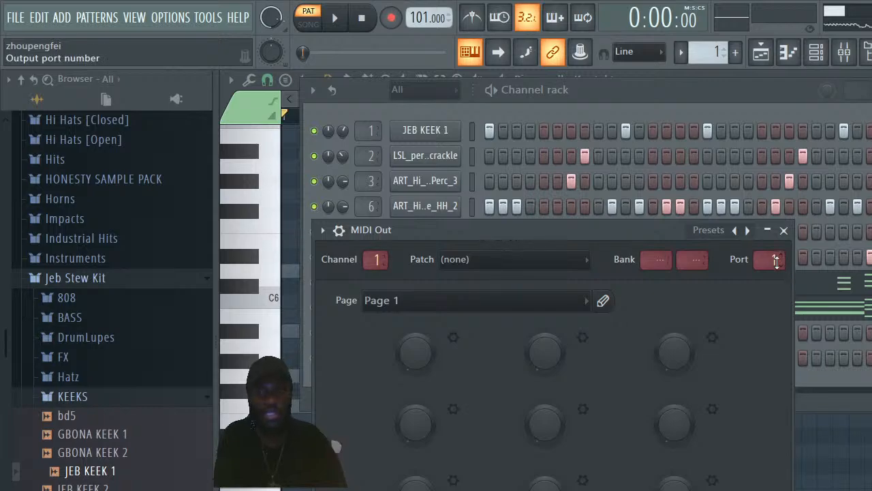
pyautogui.moveTo(777, 265)
pyautogui.mouseDown()
pyautogui.moveTo(777, 272)
pyautogui.moveTo(776, 253)
pyautogui.mouseUp()
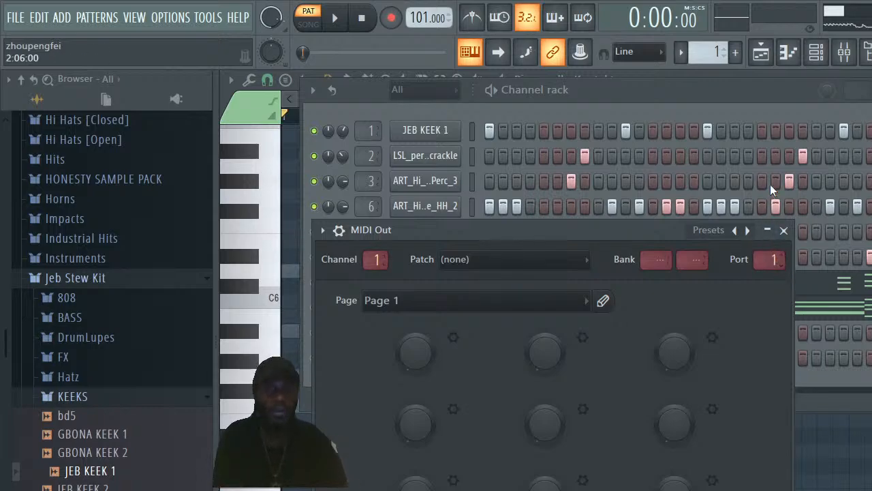
pyautogui.click(770, 105)
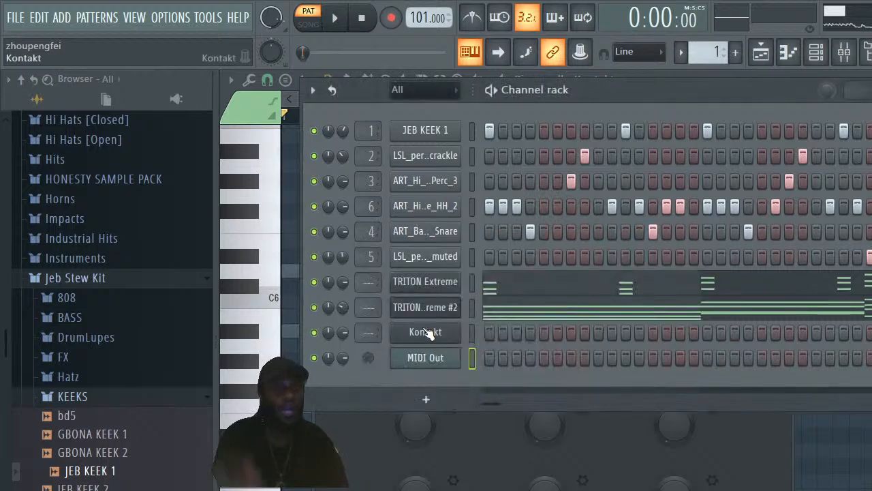
# Set the MIDI input port in Kontakt's VST wrapper settings to match the MIDI Out channel's port
pyautogui.click(426, 332)
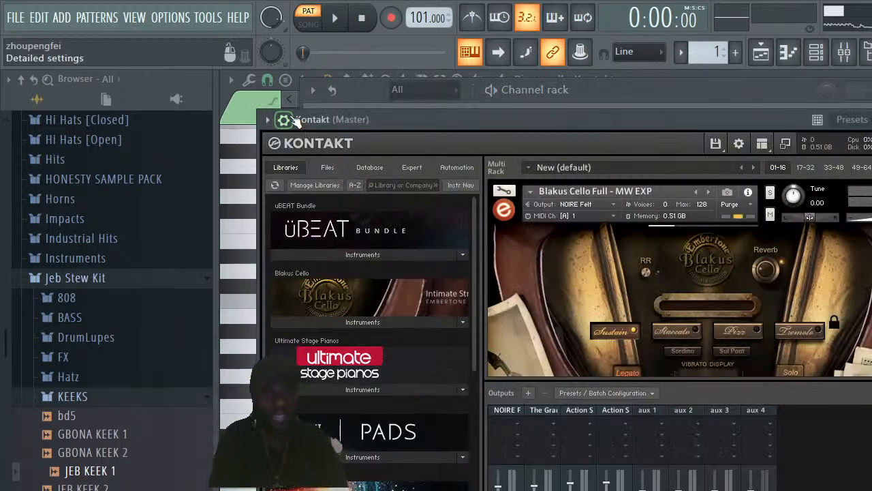
pyautogui.click(268, 119)
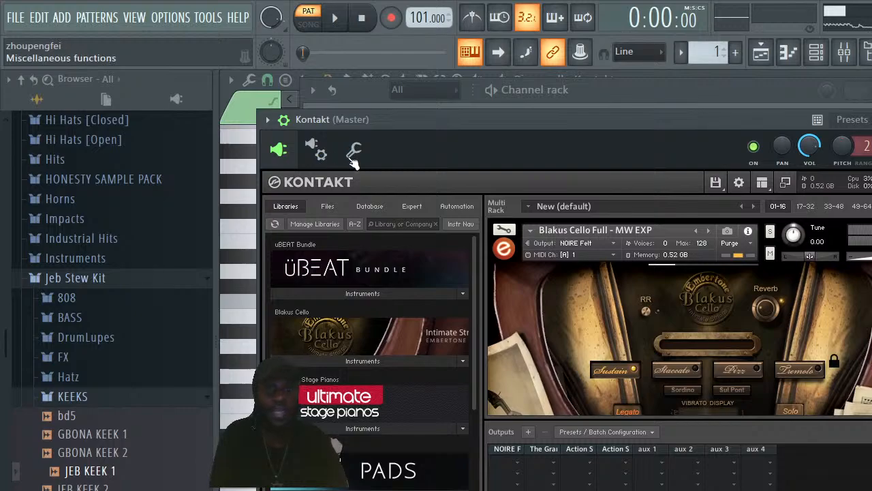
pyautogui.click(317, 154)
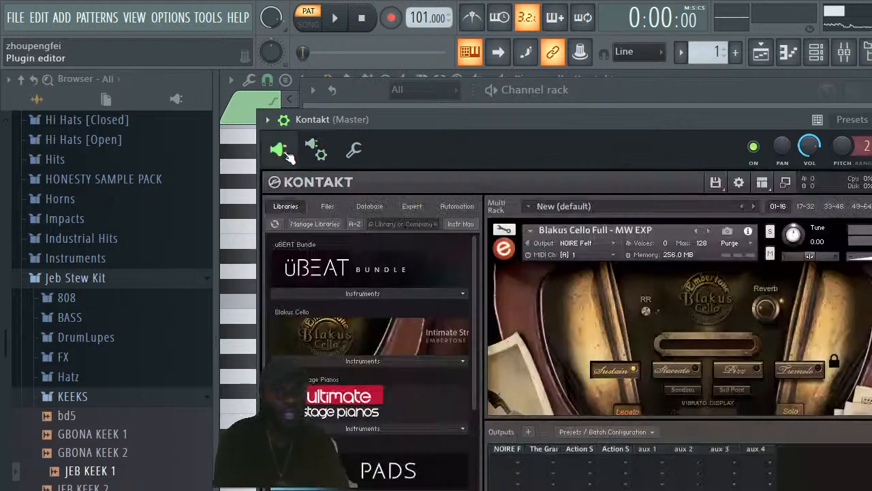
pyautogui.click(285, 152)
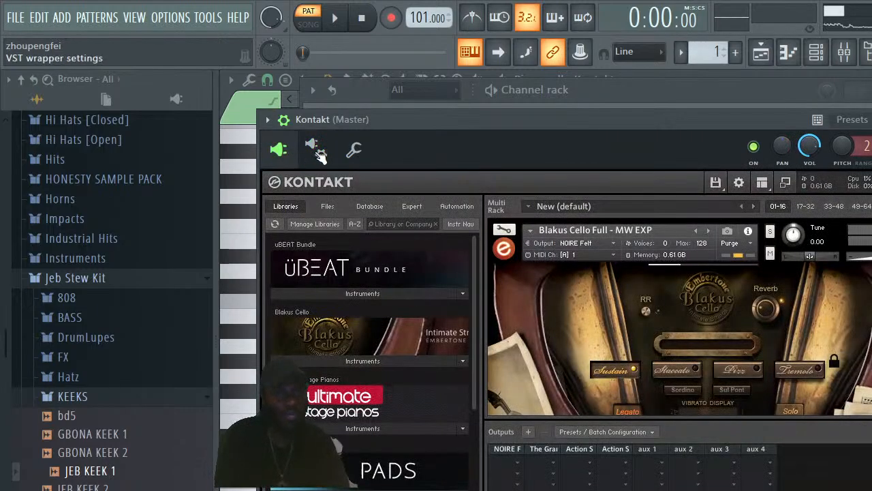
pyautogui.click(315, 150)
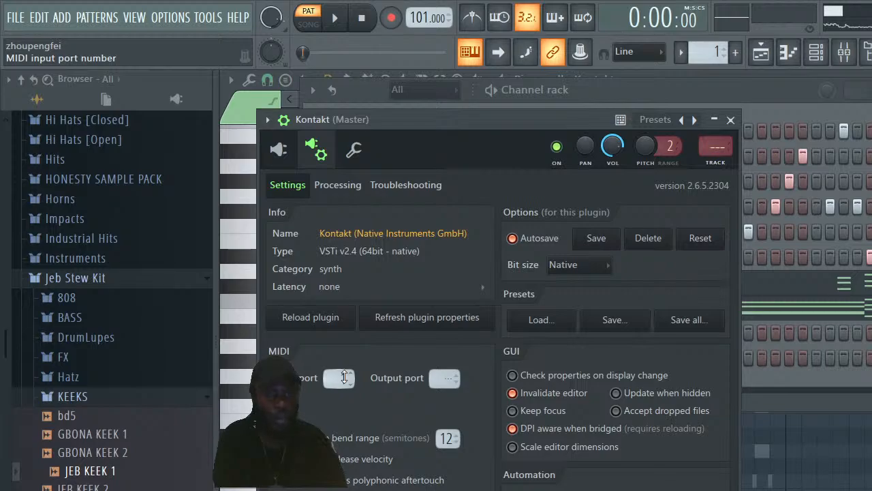
pyautogui.click(754, 117)
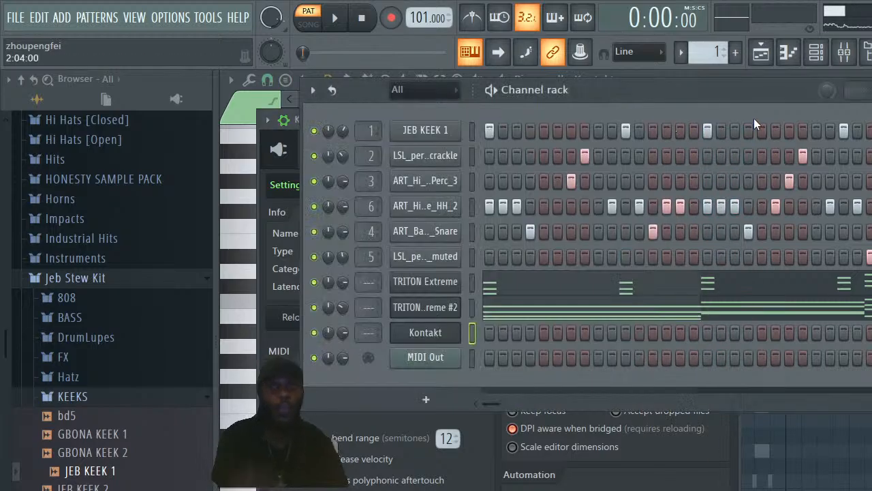
# Open the MIDI Out channel's piano roll, audition D6 and move the playhead near the end of bar 2
pyautogui.rightClick(440, 360)
pyautogui.click(477, 354)
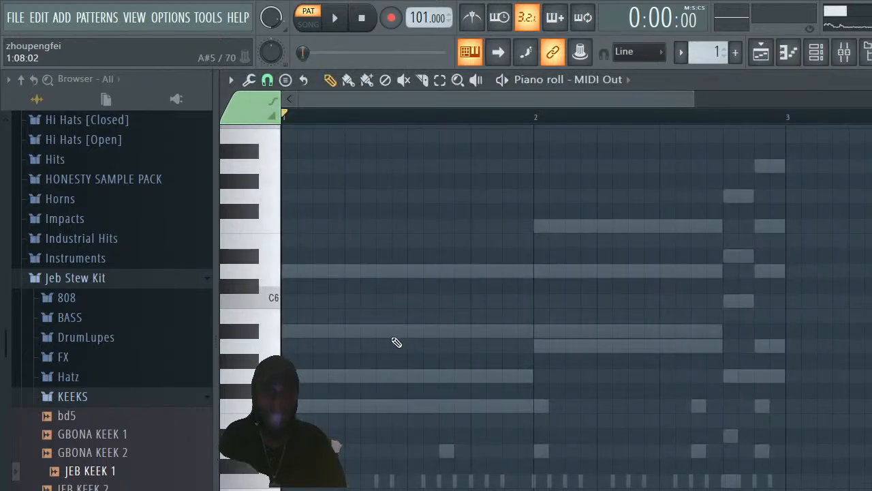
pyautogui.click(275, 274)
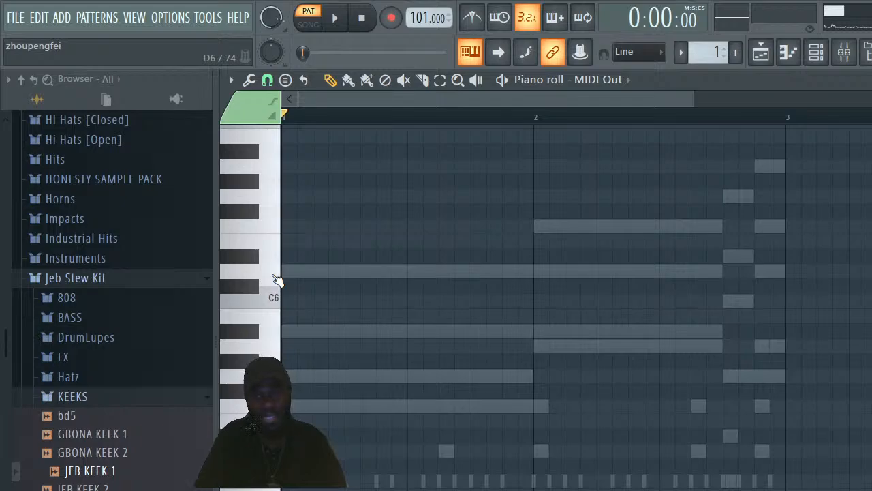
pyautogui.click(774, 115)
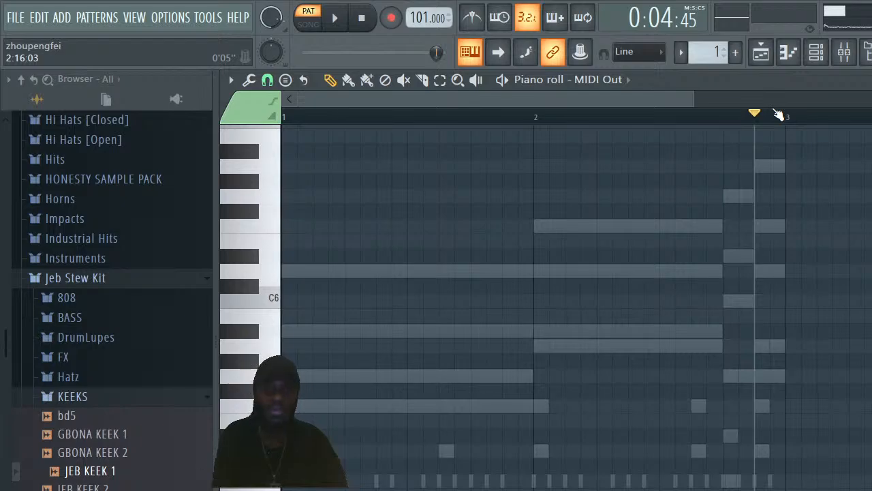
# Review the channel rack, play the pattern and audition C6 in the MIDI Out piano roll
pyautogui.click(816, 51)
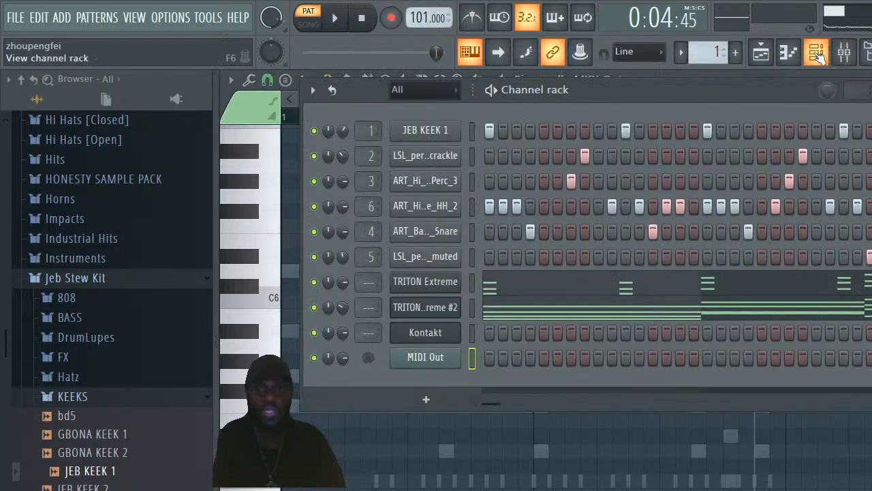
pyautogui.rightClick(434, 354)
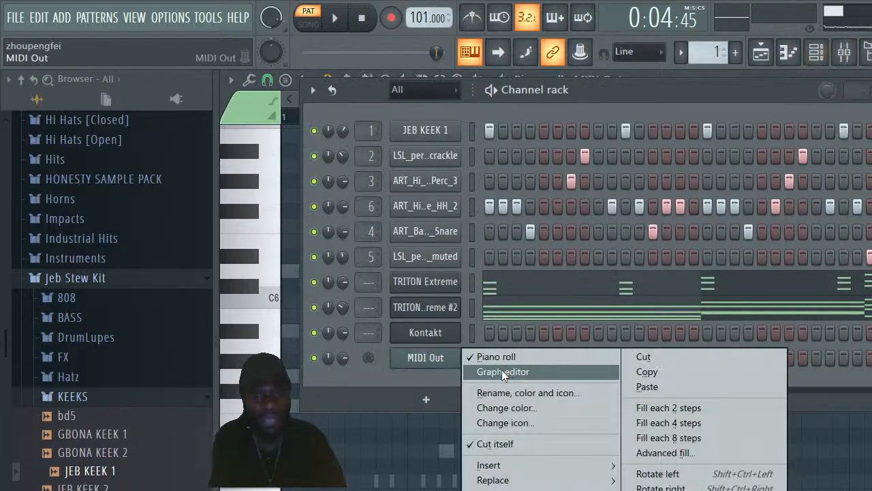
pyautogui.click(433, 383)
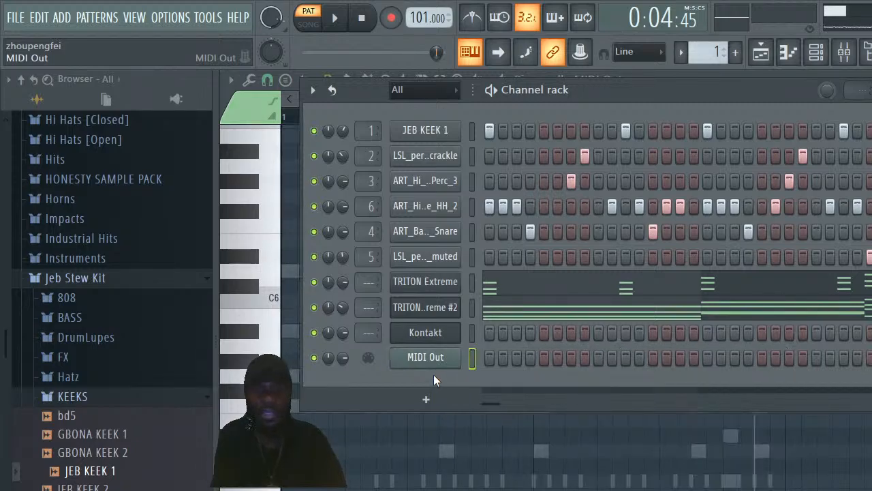
pyautogui.click(335, 18)
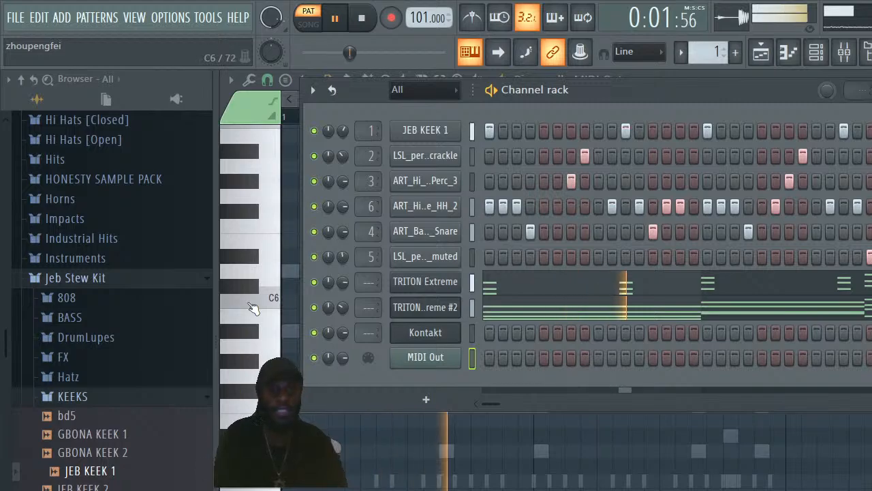
pyautogui.click(256, 306)
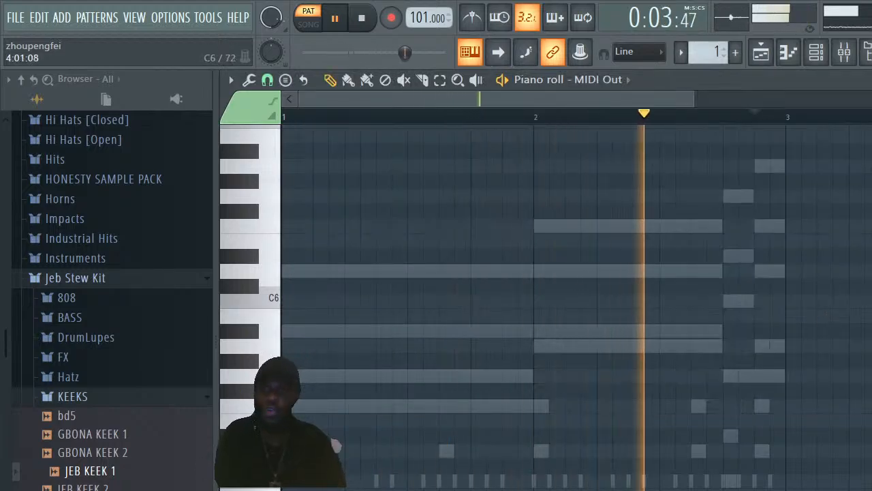
pyautogui.scroll(-4, 794, 334)
pyautogui.scroll(2, 576, 306)
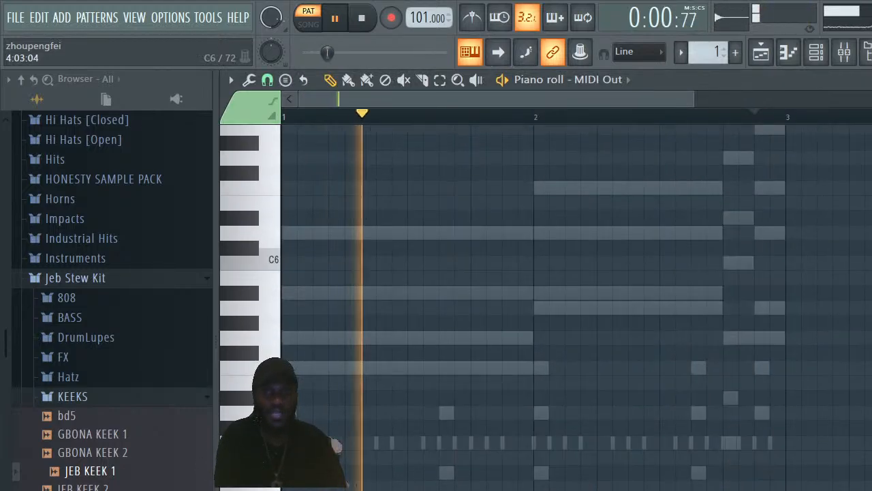
pyautogui.scroll(-2, 576, 307)
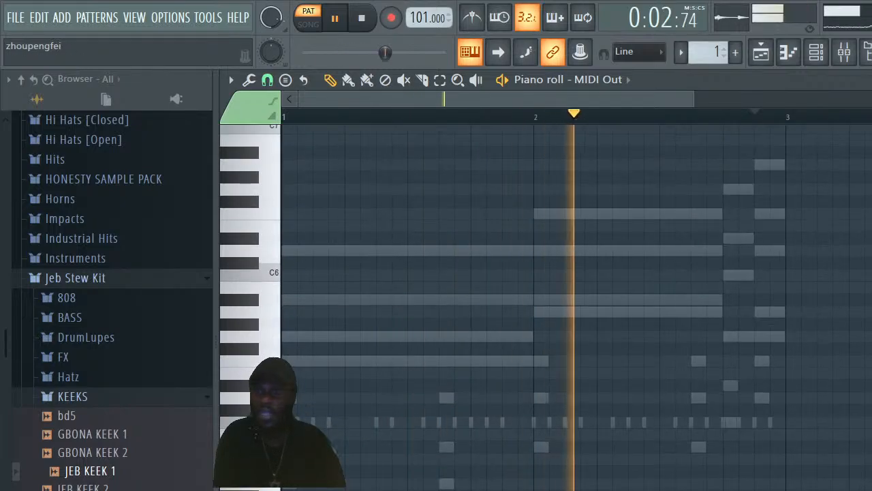
pyautogui.scroll(-1, 409, 416)
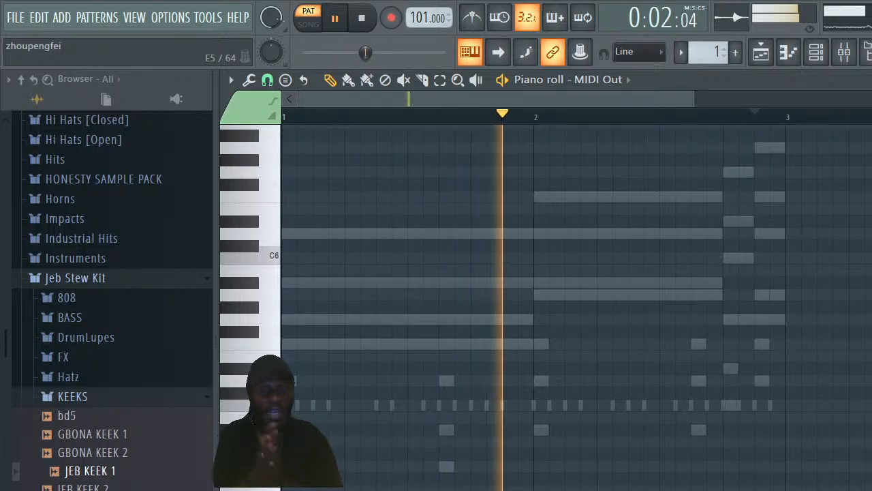
pyautogui.press('space')
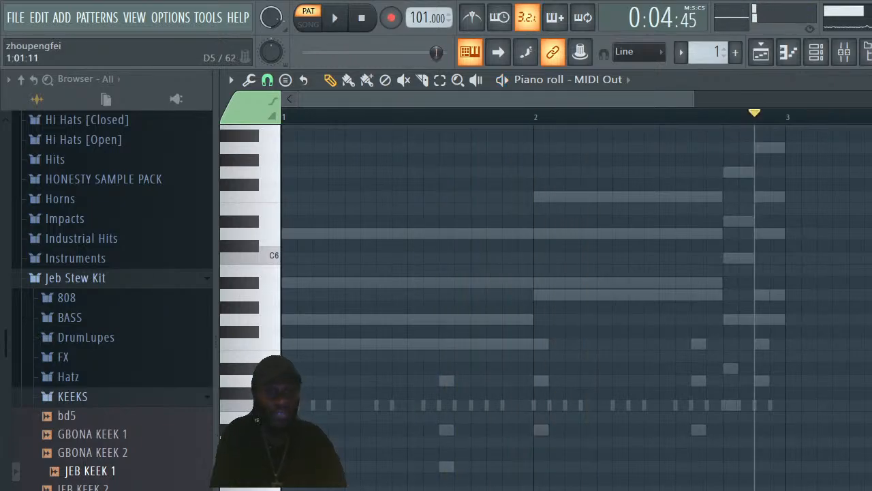
# Place a one-step D5 note at the start of bar 1 in the MIDI Out piano roll and play it back
pyautogui.click(290, 380)
pyautogui.moveTo(464, 383); pyautogui.dragTo(298, 387)
pyautogui.press('space')
pyautogui.press('space')
pyautogui.press('space')
pyautogui.press('space')
pyautogui.click(361, 18)
pyautogui.press('space')
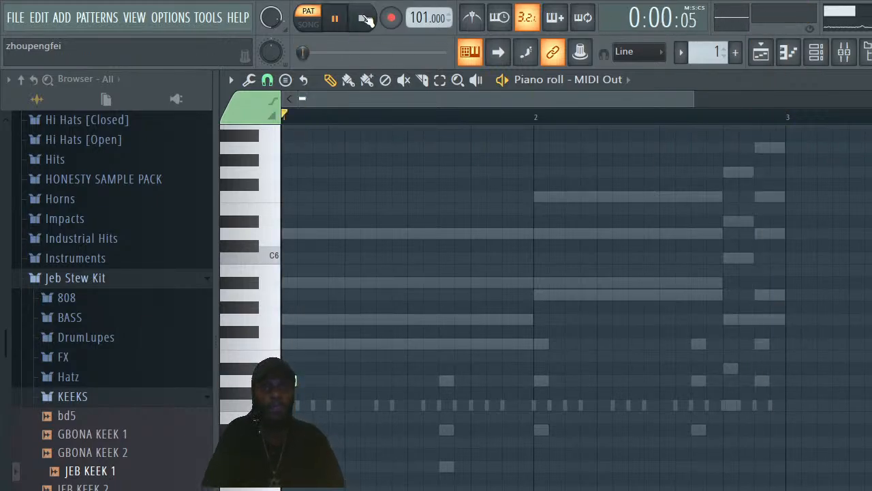
pyautogui.click(366, 18)
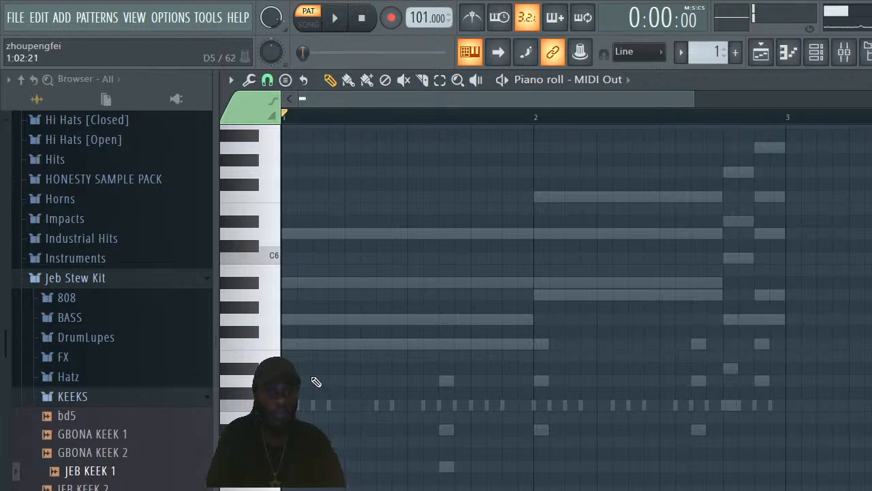
# Add one-step D5 notes on steps 3, 5, 7 and 9 of bar 1, playing the pattern after each
pyautogui.press('space')
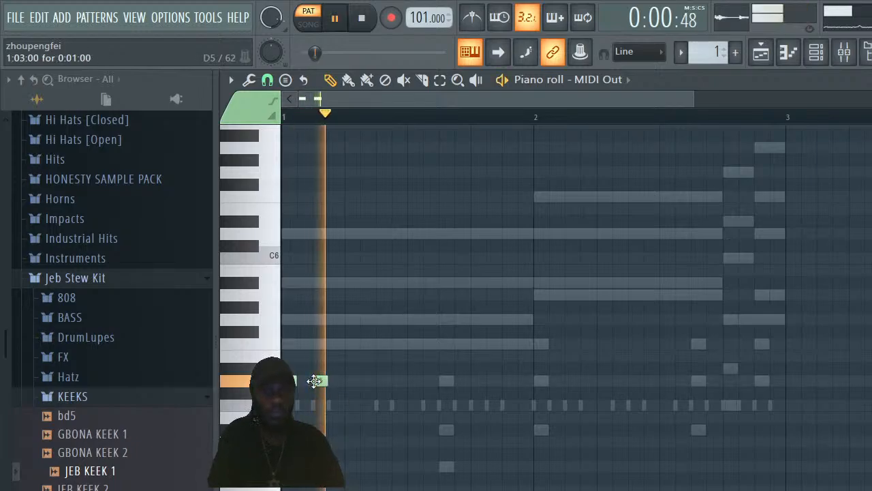
pyautogui.press('space')
pyautogui.click(350, 380)
pyautogui.press('space')
pyautogui.press('space')
pyautogui.click(379, 379)
pyautogui.press('space')
pyautogui.press('space')
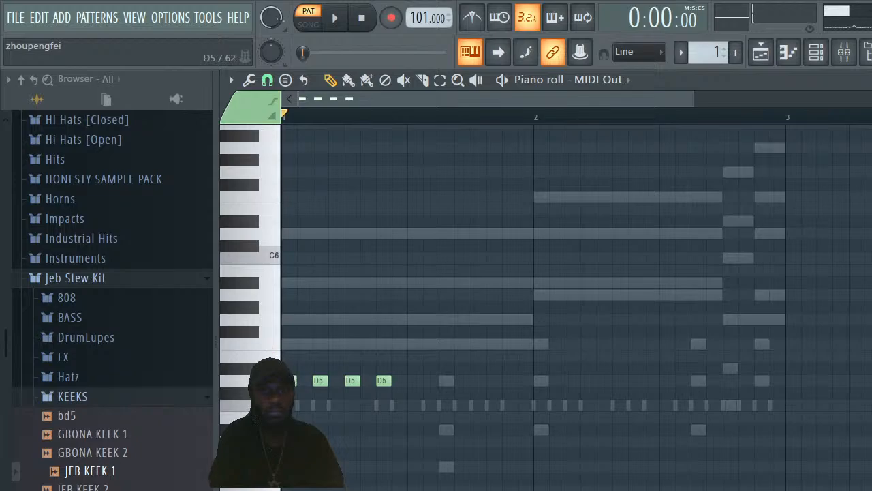
pyautogui.click(412, 380)
pyautogui.press('space')
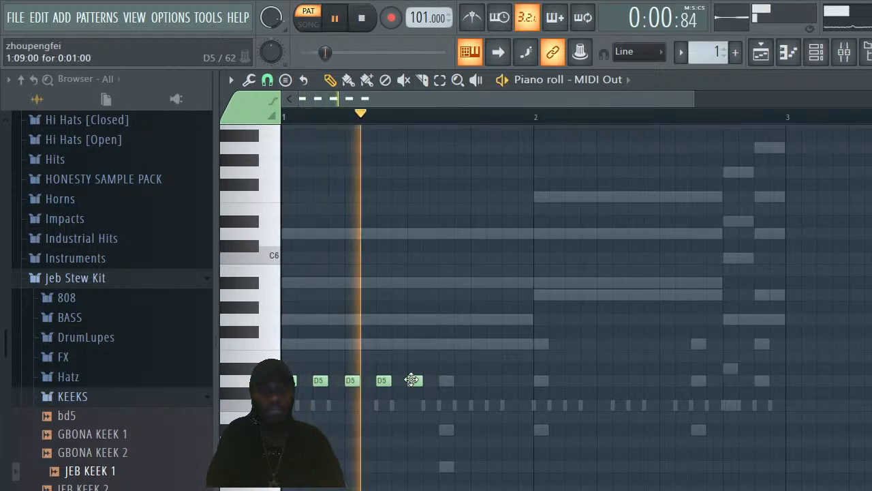
pyautogui.press('space')
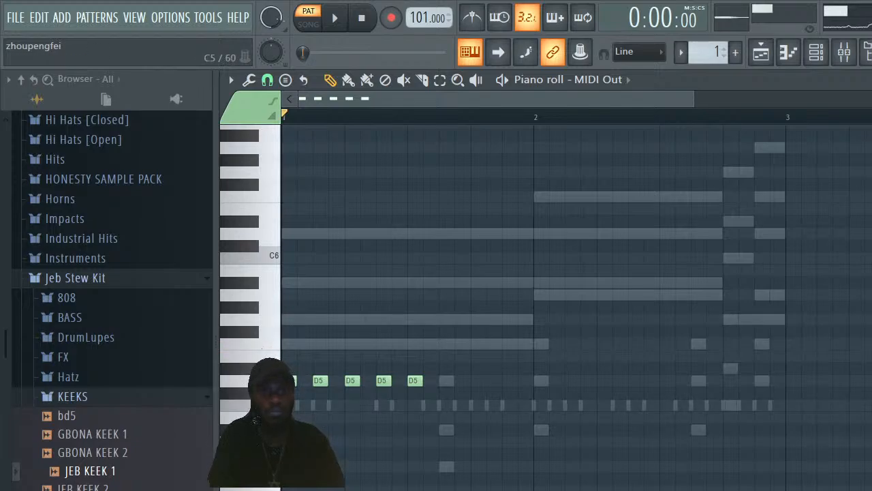
# Add a one-step F5 note in bar 1, trying steps 10 and 6 against playback and settling on step 8
pyautogui.click(397, 343)
pyautogui.press('space')
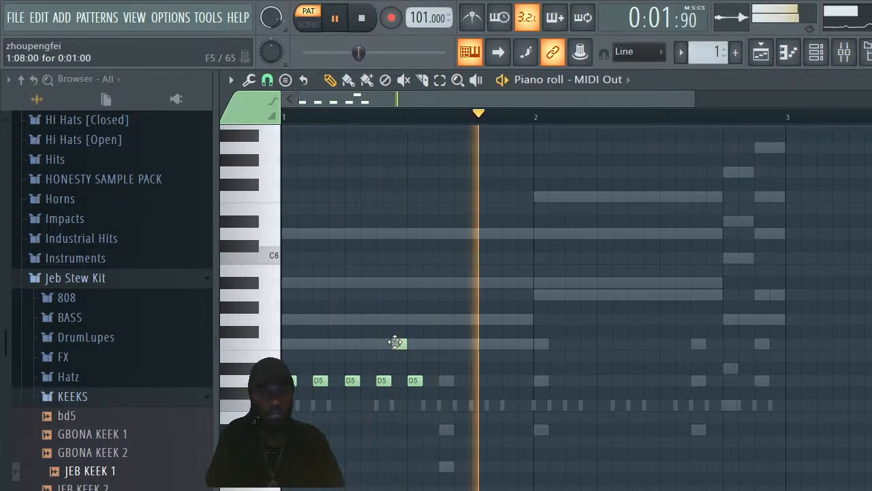
pyautogui.press('space')
pyautogui.rightClick(397, 343)
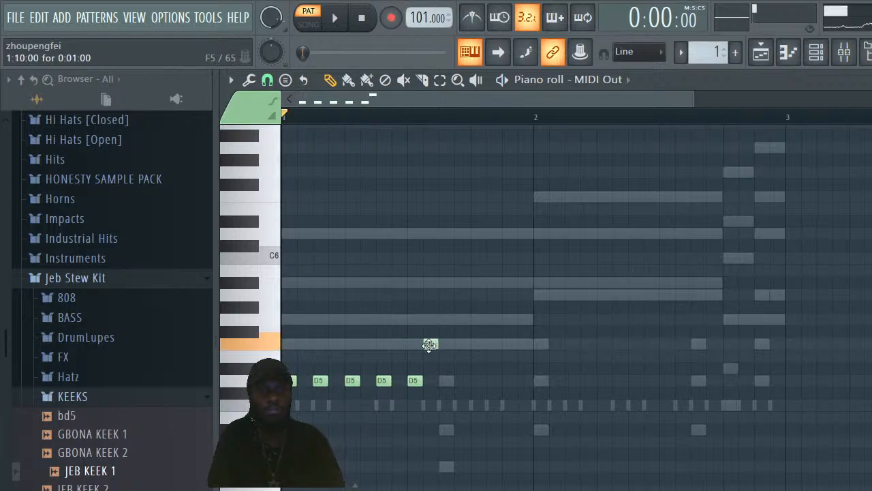
pyautogui.click(430, 344)
pyautogui.press('space')
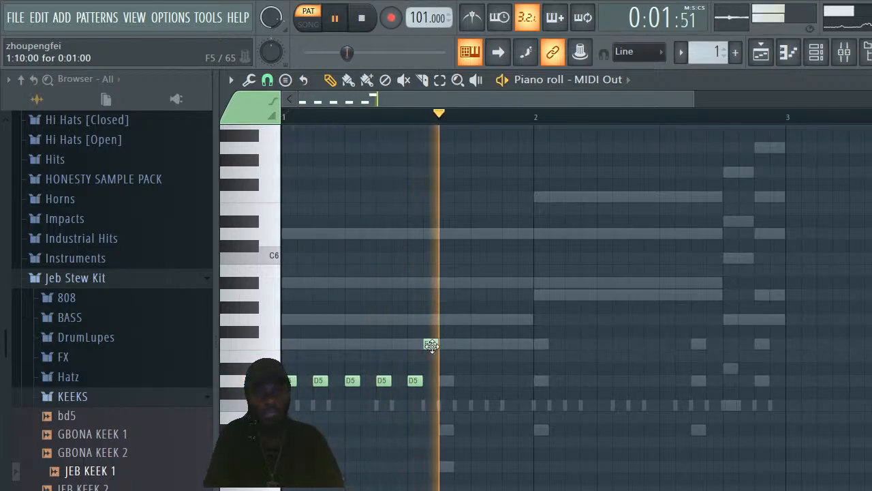
pyautogui.press('space')
pyautogui.moveTo(431, 343); pyautogui.dragTo(368, 345)
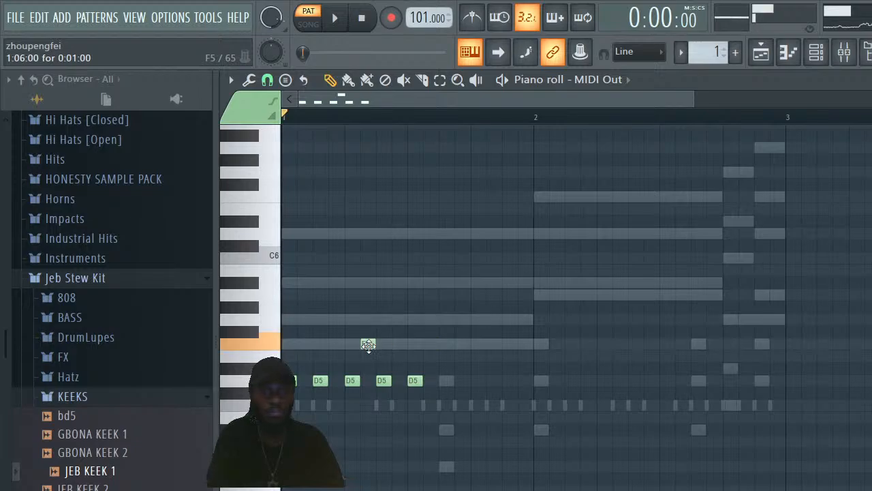
pyautogui.press('space')
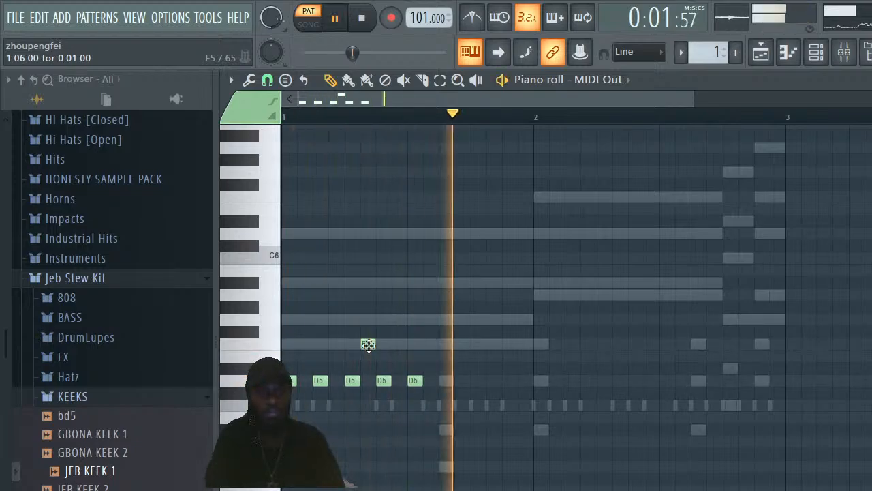
pyautogui.press('space')
pyautogui.moveTo(368, 344); pyautogui.dragTo(400, 344)
pyautogui.press('space')
# With snap at 1/2 step, move the F5 note to 1:07:12 and shorten the D5 before it to half a step
pyautogui.moveTo(696, 99); pyautogui.dragTo(413, 124)
pyautogui.press('space')
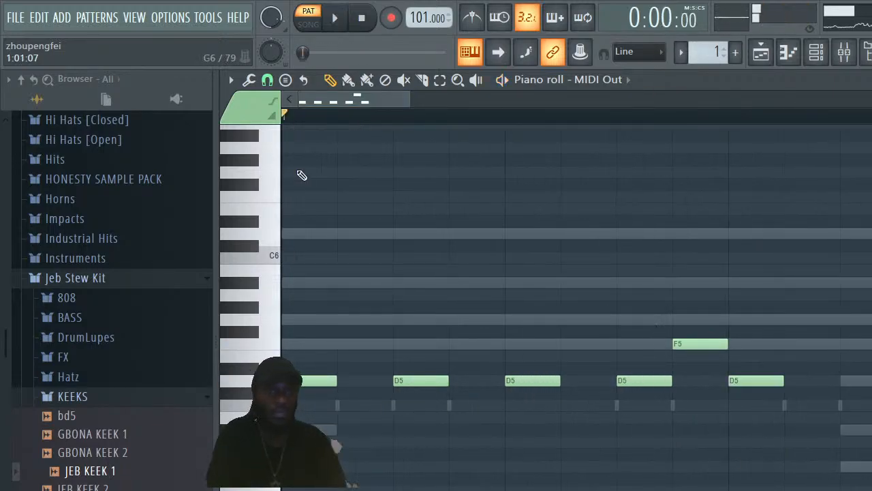
pyautogui.click(268, 80)
pyautogui.click(289, 214)
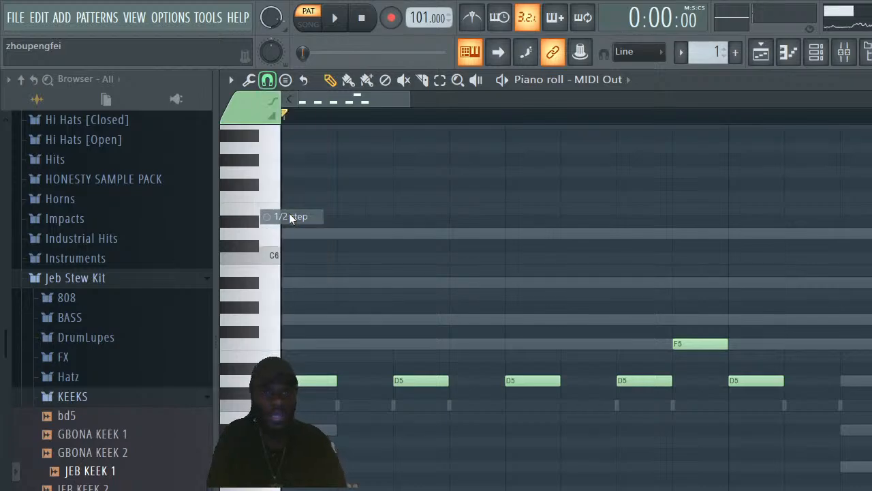
pyautogui.moveTo(712, 344); pyautogui.dragTo(677, 344)
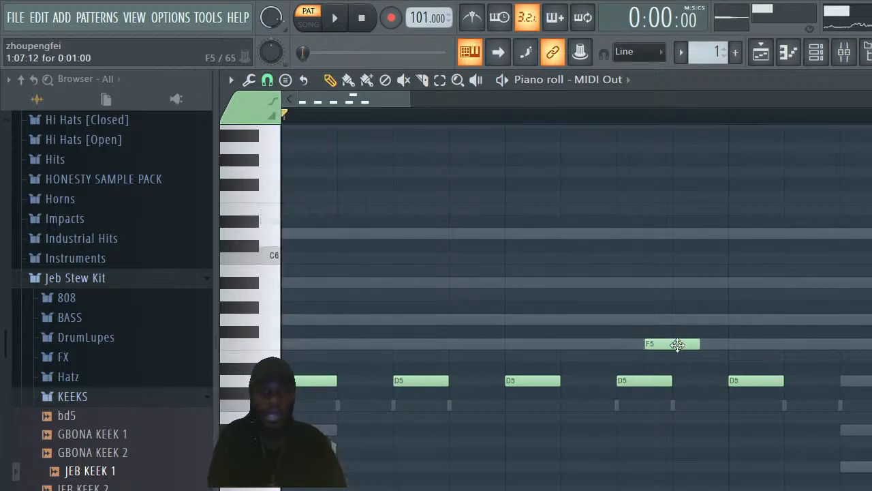
pyautogui.press('space')
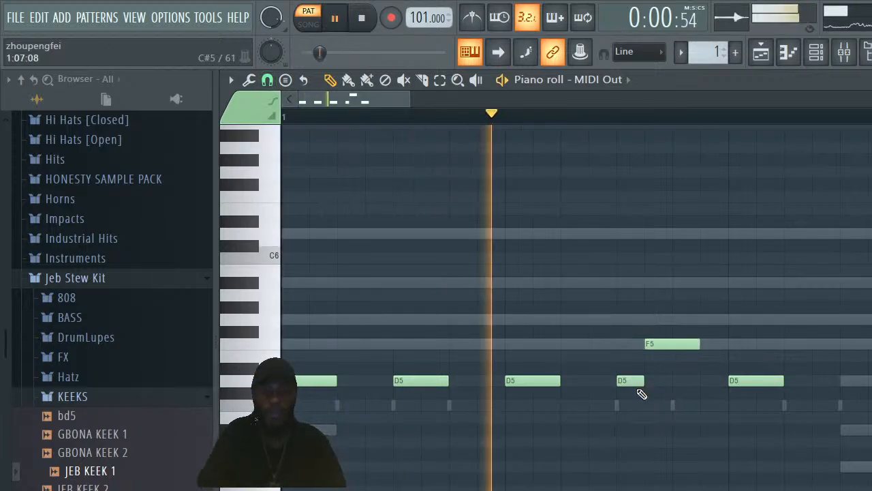
pyautogui.press('space')
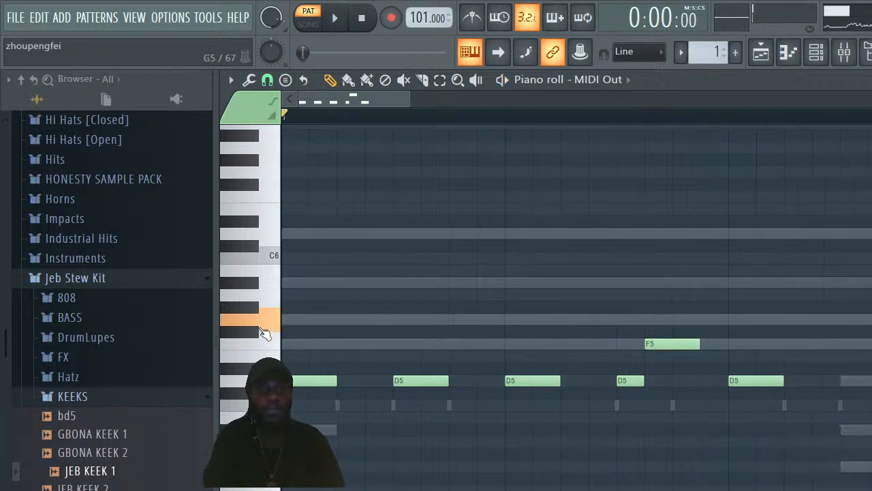
# Replace the D5 note on step 9 of bar 1 with a one-step G5 note and play the pattern
pyautogui.click(736, 320)
pyautogui.rightClick(759, 380)
pyautogui.press('space')
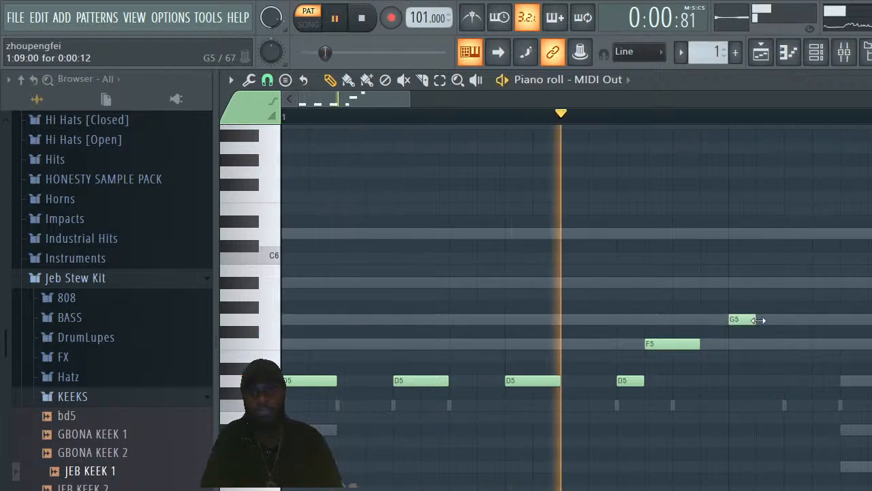
pyautogui.moveTo(759, 320); pyautogui.dragTo(790, 332)
pyautogui.press('space')
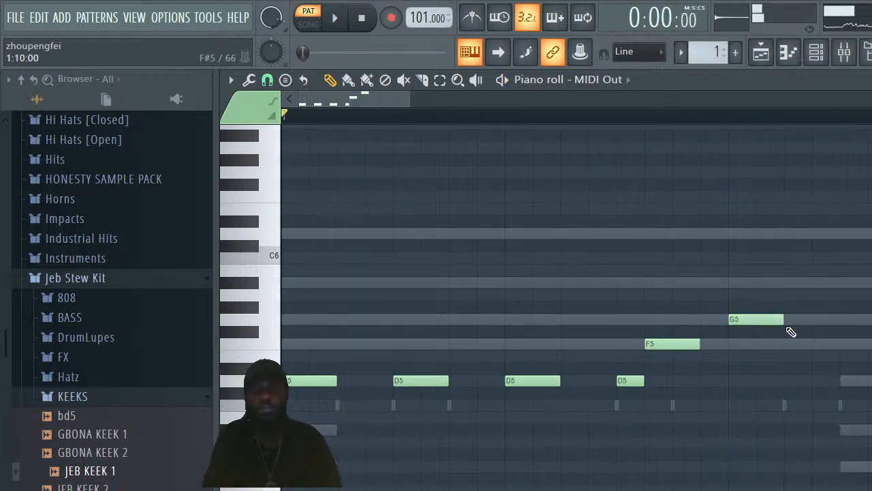
# Add a one-step D5 note on step 11 of bar 1, raise it to F5 and play the pattern
pyautogui.click(274, 320)
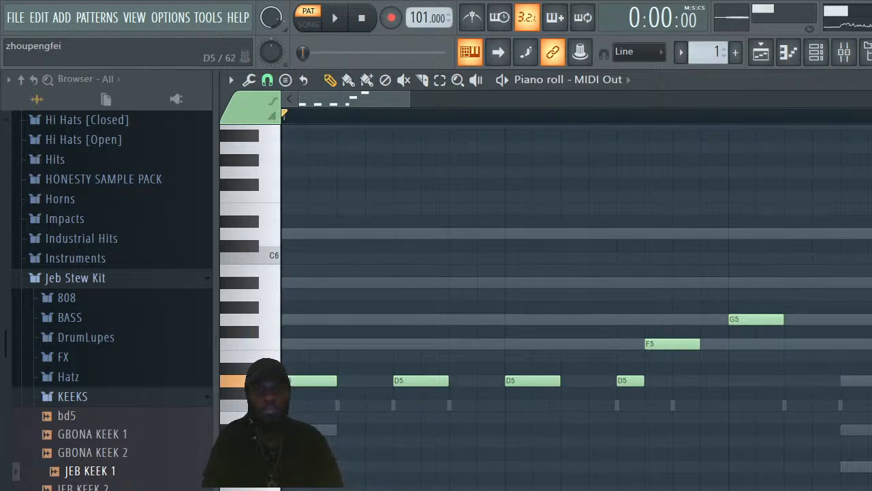
pyautogui.press('space')
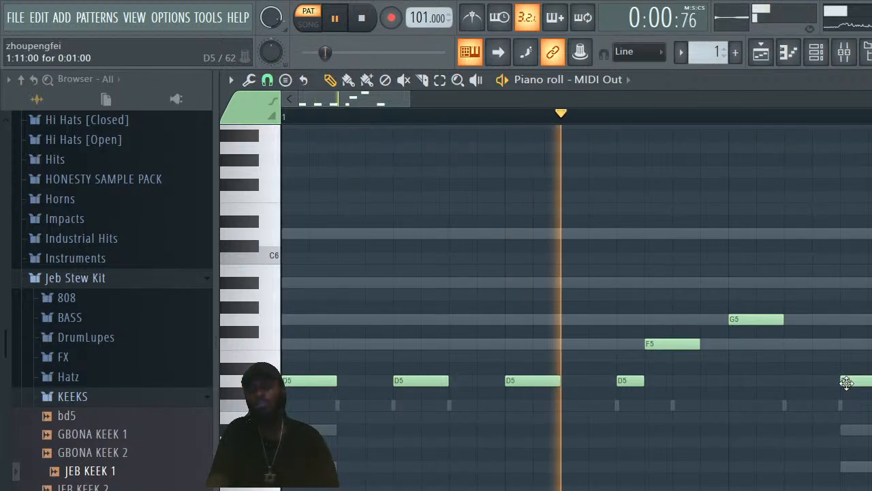
pyautogui.press('space')
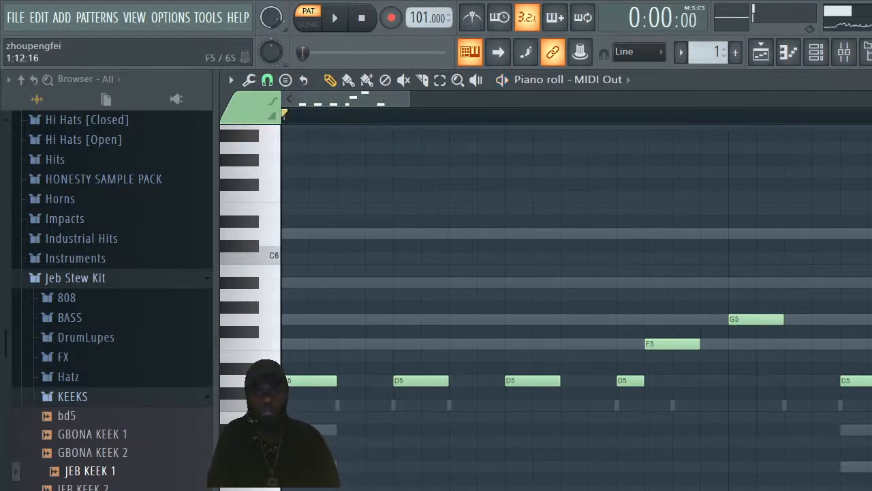
pyautogui.moveTo(869, 375); pyautogui.dragTo(869, 344)
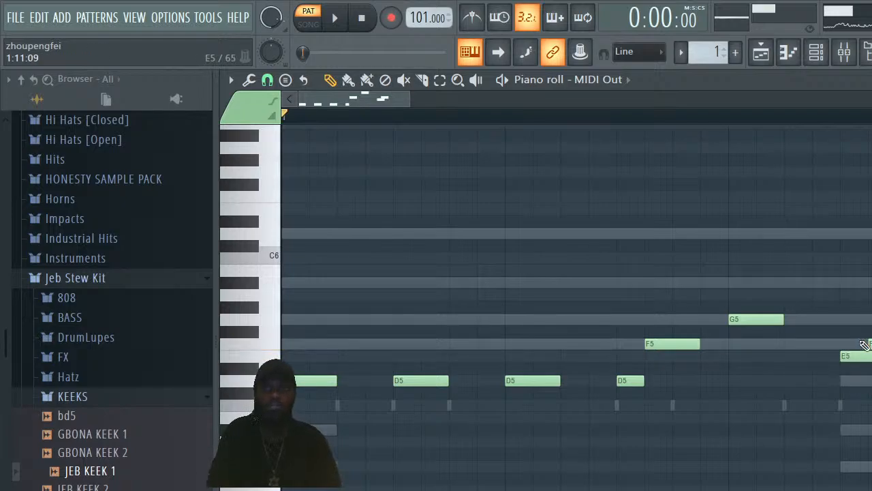
pyautogui.press('space')
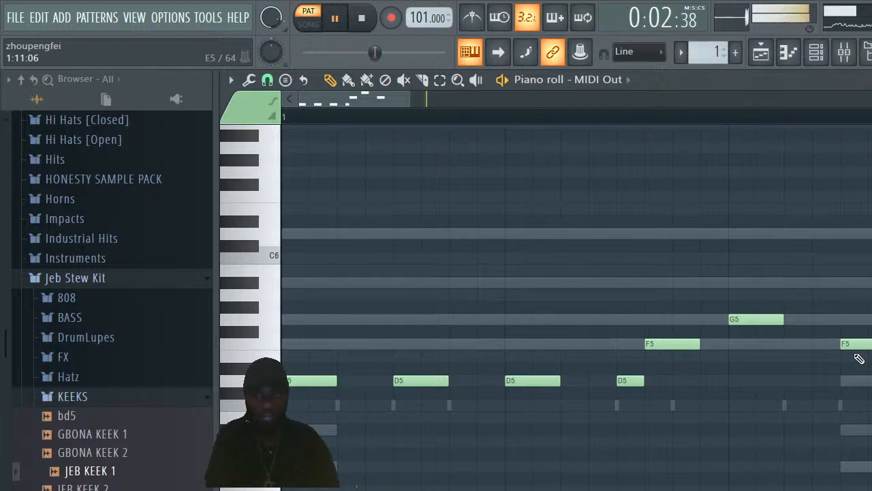
pyautogui.press('space')
# Add one-step D5 notes on step 13 of bar 1 and at the start of bar 2 during playback
pyautogui.click(275, 321)
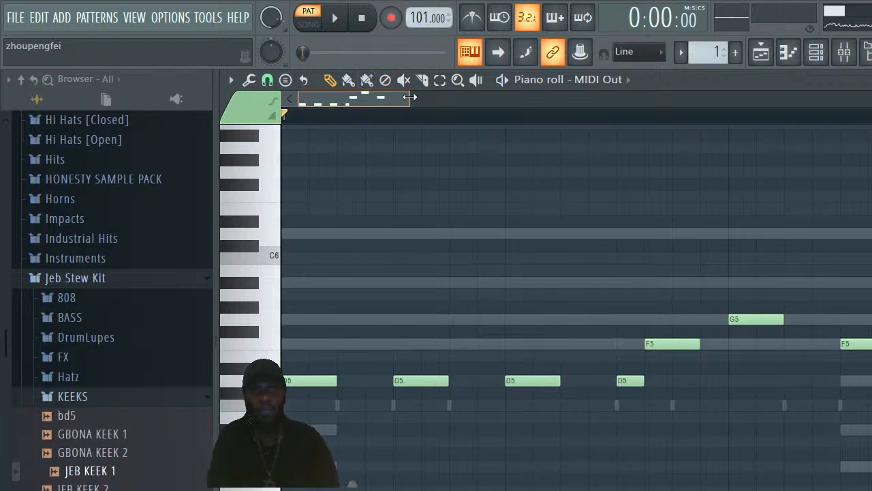
pyautogui.moveTo(409, 97); pyautogui.dragTo(500, 98)
pyautogui.click(653, 377)
pyautogui.press('space')
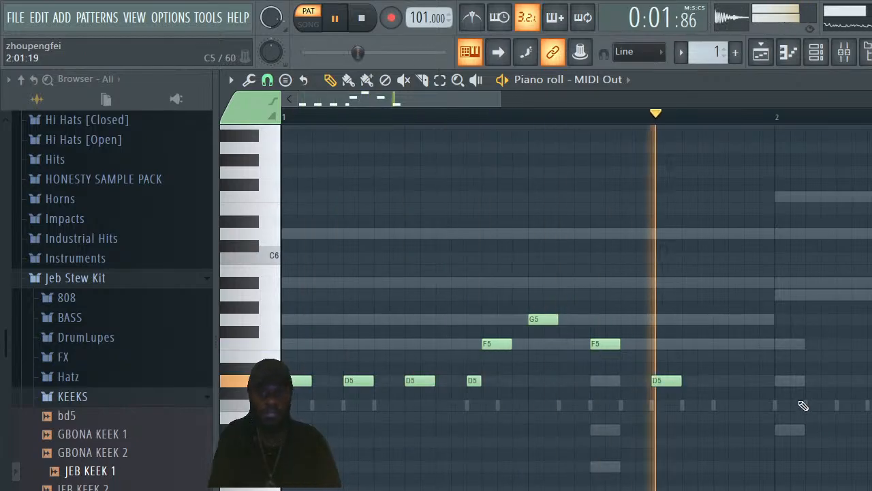
pyautogui.click(794, 380)
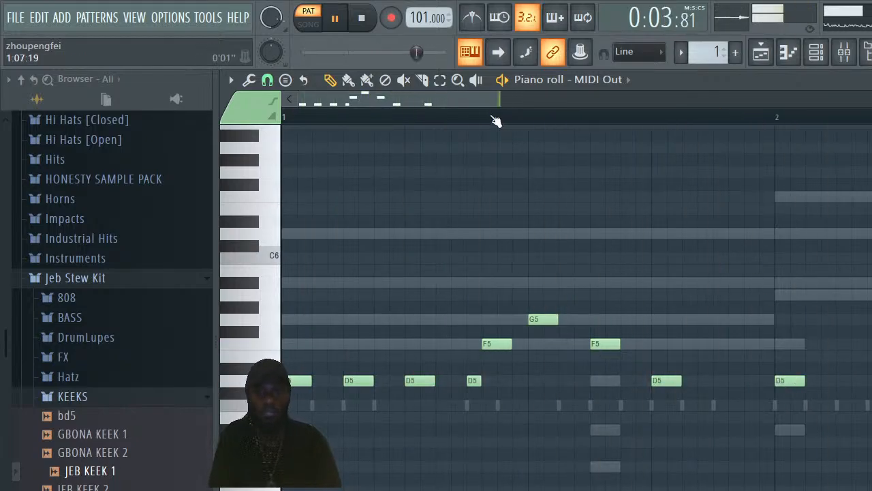
# Add one-step melody notes on steps 11, 13 and 15 of bar 2 during playback
pyautogui.moveTo(500, 99); pyautogui.dragTo(570, 100)
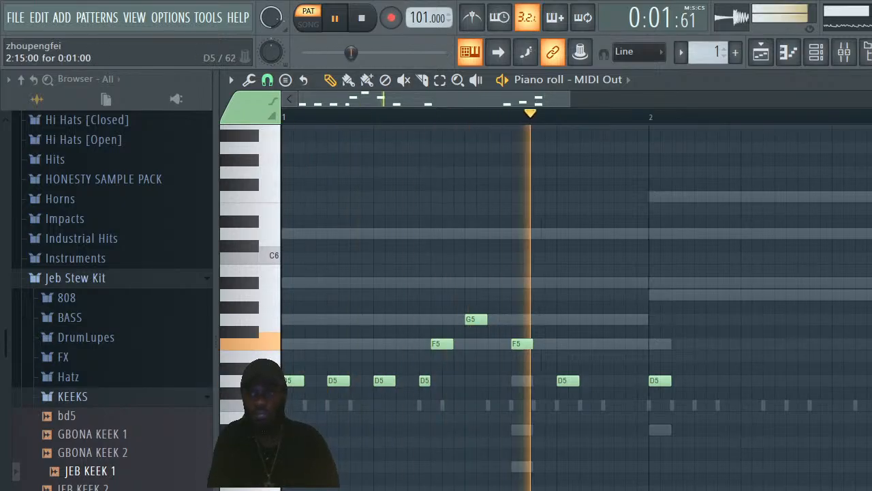
pyautogui.doubleClick(871, 380)
pyautogui.click(653, 196)
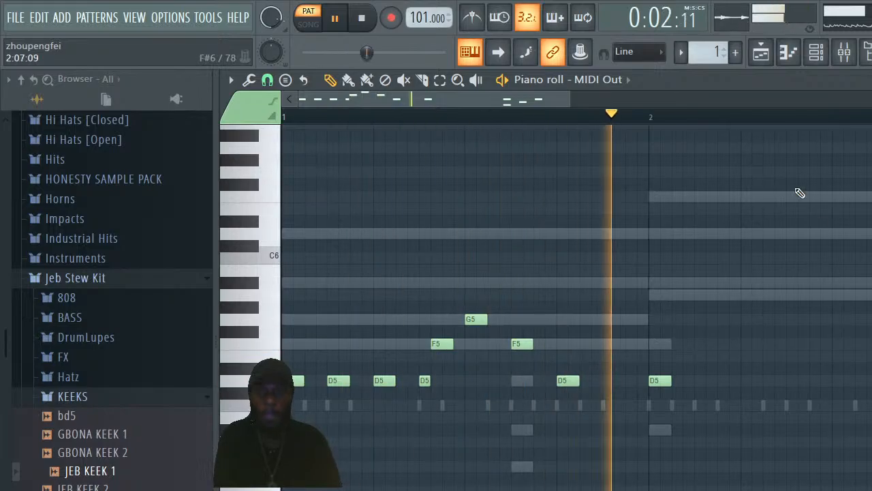
# Transpose all the MIDI Out melody notes one octave up
pyautogui.hotkey('ctrl', 'a')
pyautogui.click(230, 80)
pyautogui.moveTo(240, 115)
pyautogui.click(404, 286)
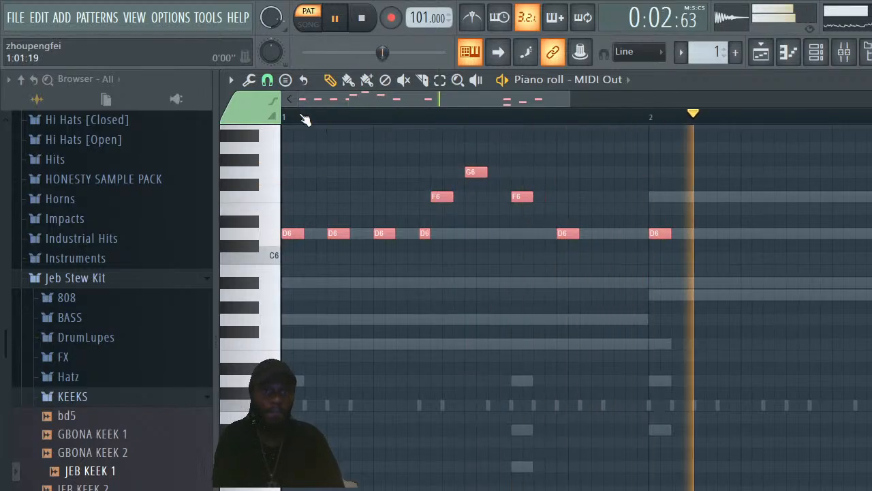
# Open Kontakt's Blakus Cello interface, adjust its Reverb amount and return to the MIDI Out piano roll
pyautogui.click(833, 58)
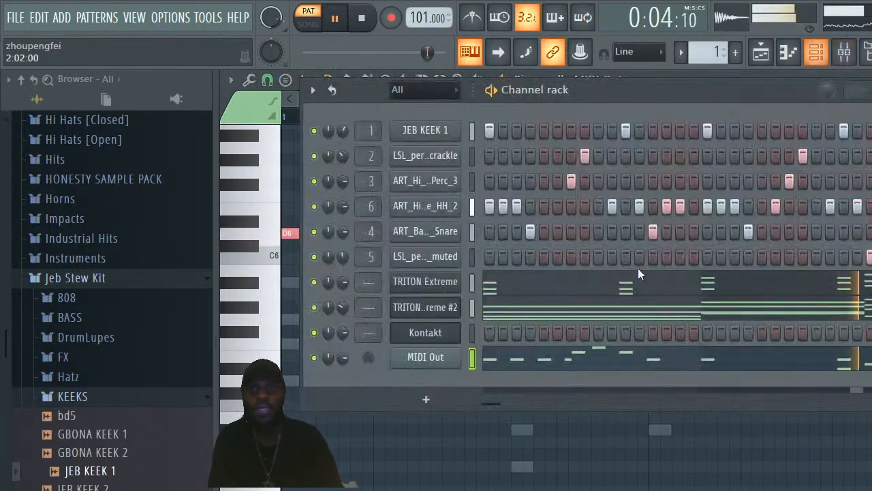
pyautogui.click(443, 334)
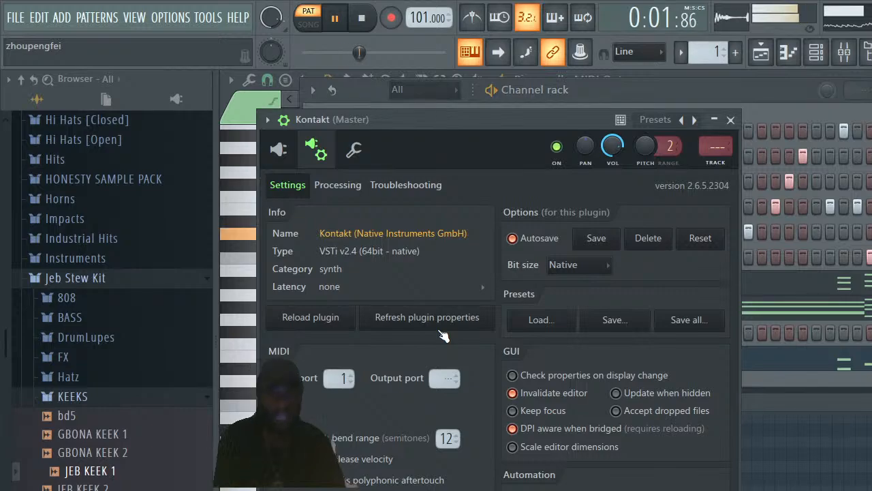
pyautogui.click(280, 151)
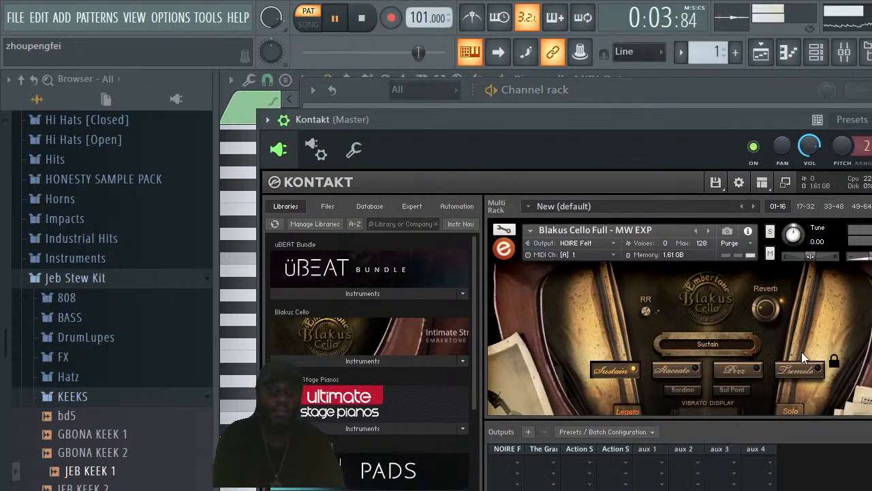
pyautogui.scroll(-5, 680, 316)
pyautogui.scroll(3, 680, 317)
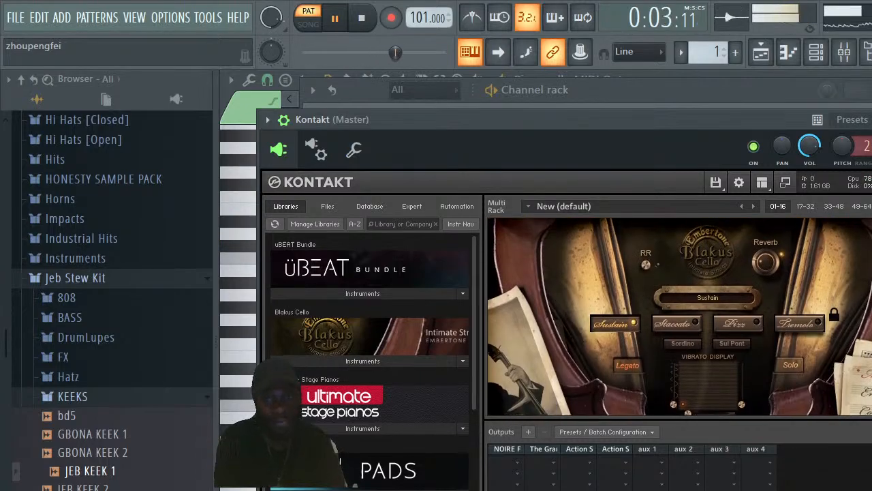
pyautogui.moveTo(767, 260)
pyautogui.mouseDown()
pyautogui.moveTo(763, 233)
pyautogui.moveTo(767, 272)
pyautogui.mouseUp()
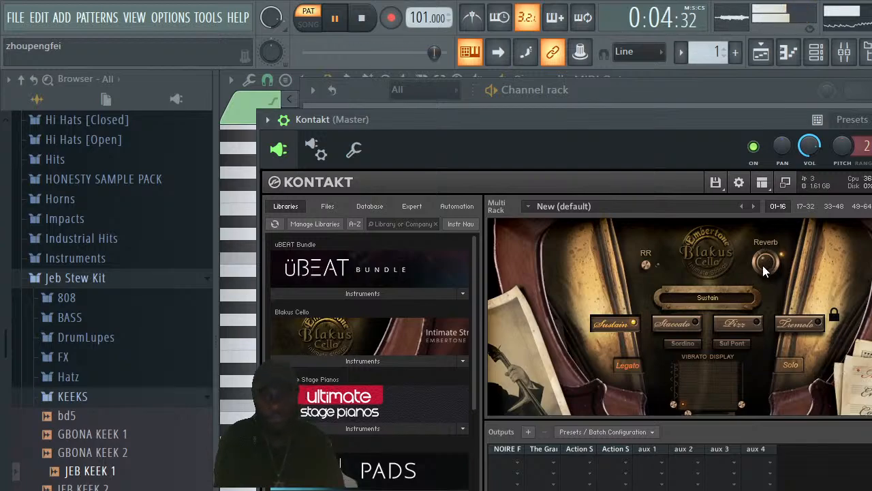
pyautogui.press('F7')
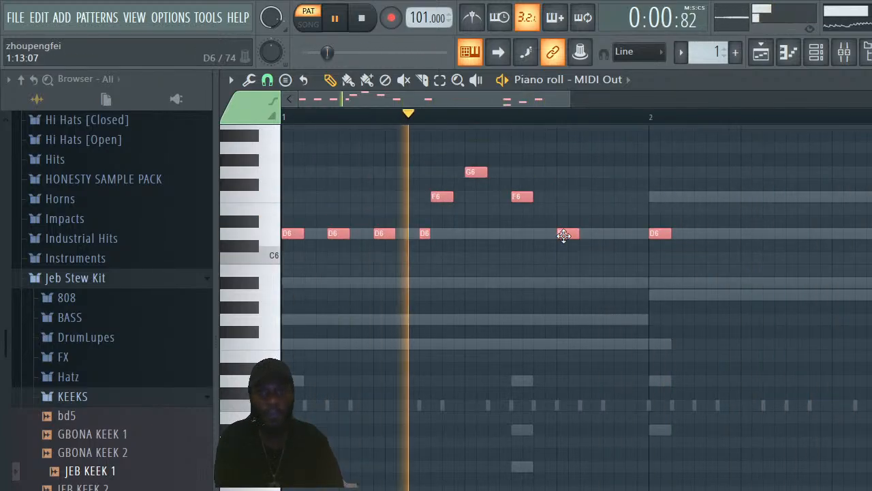
# Transpose all the MIDI Out melody notes one octave down and stop playback
pyautogui.click(230, 79)
pyautogui.moveTo(244, 115)
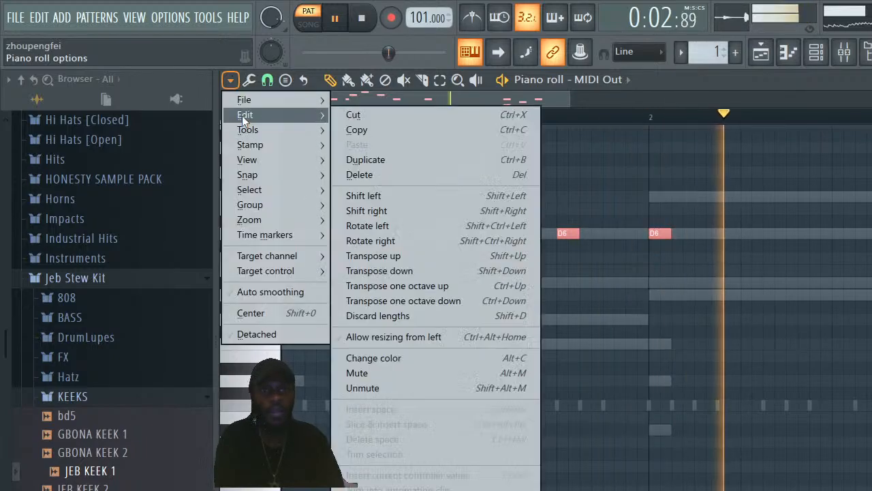
pyautogui.click(382, 300)
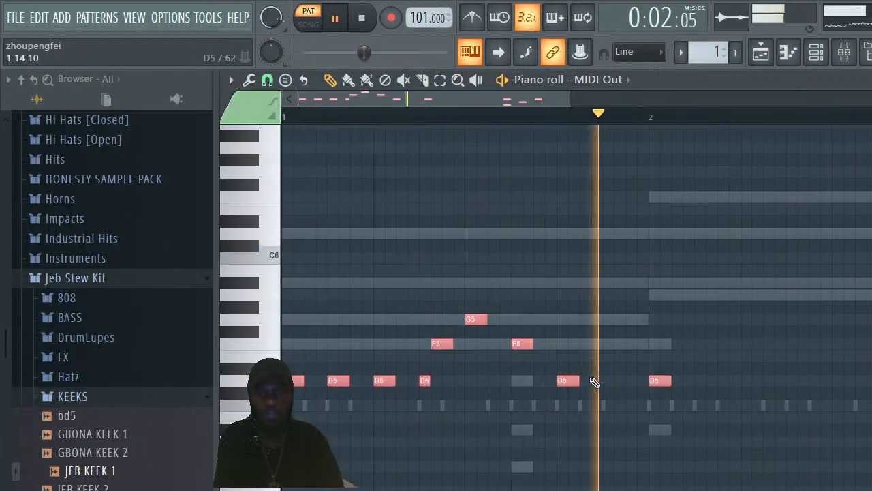
pyautogui.press('space')
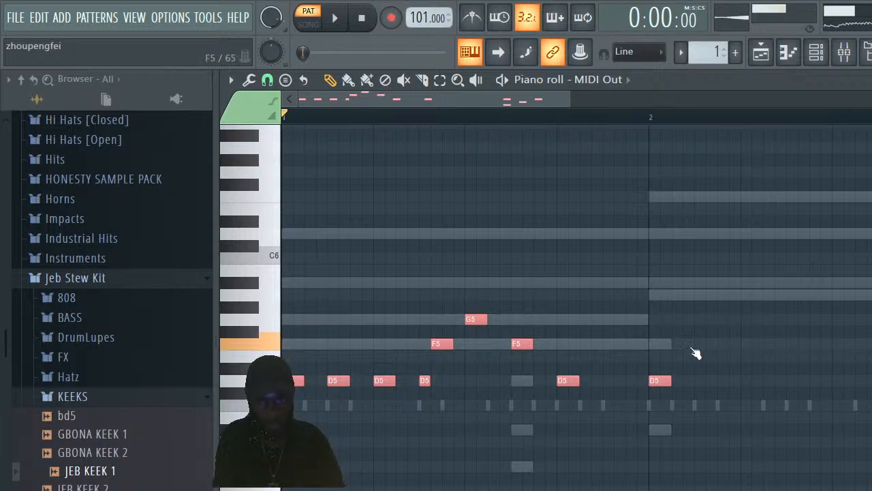
# Add one-step F5 notes on step 15 of bar 1 and step 9 of bar 2, checking them during playback
pyautogui.click(598, 344)
pyautogui.press('space')
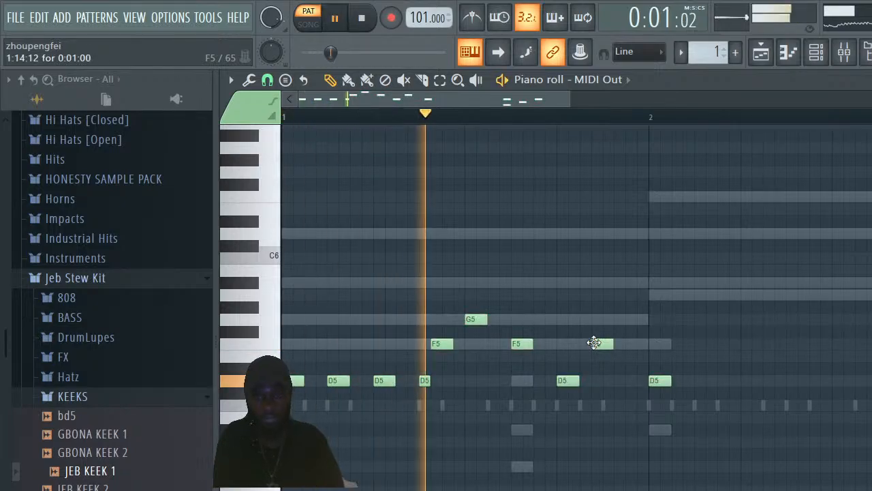
pyautogui.moveTo(594, 343); pyautogui.dragTo(617, 346)
pyautogui.press('space')
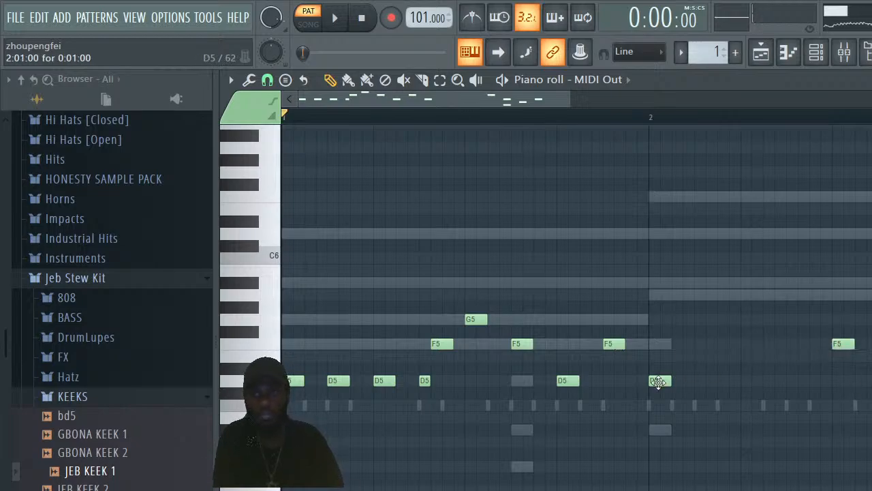
# Replace the F5 note on step 9 of bar 2 with a one-step D5 note and play the pattern
pyautogui.doubleClick(658, 382)
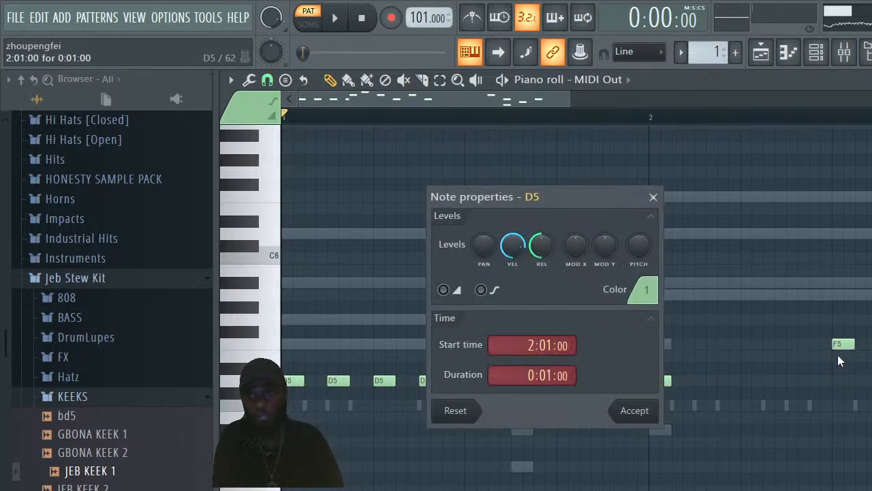
pyautogui.press('Escape')
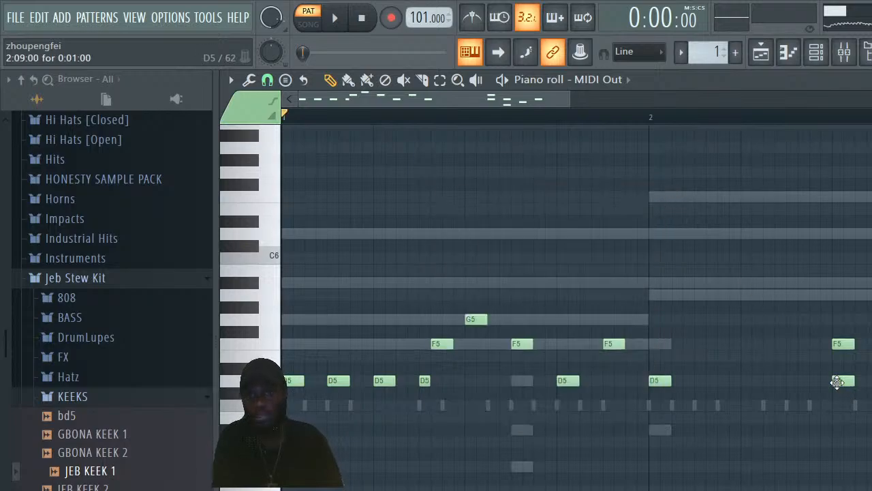
pyautogui.rightClick(842, 344)
pyautogui.press('space')
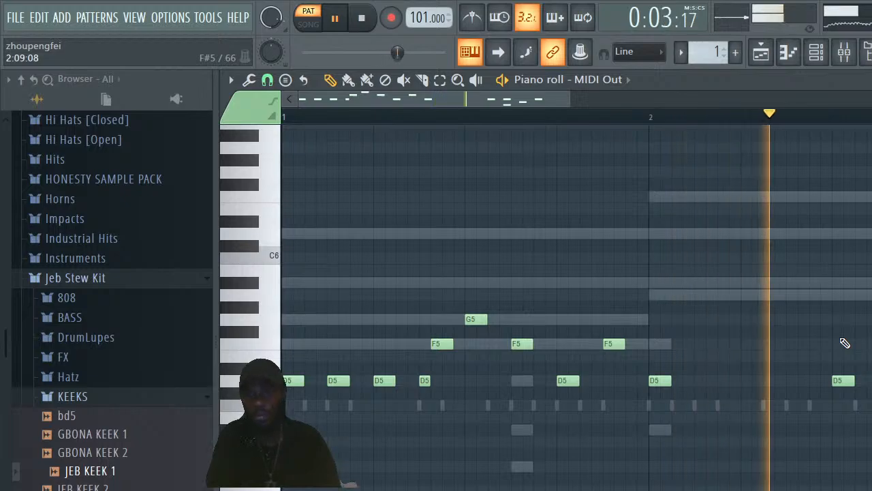
pyautogui.press('space')
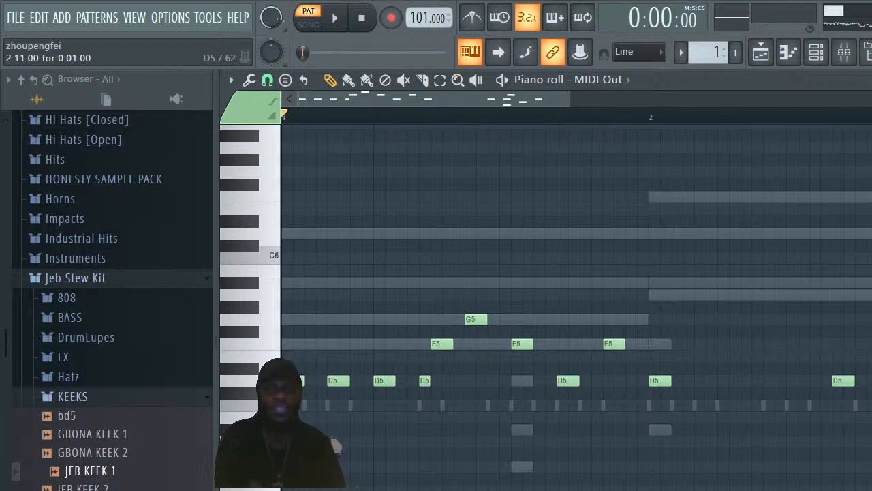
# Delete the D5 note on step 9 of bar 2 and add a half-step D5 note on step 12 during playback
pyautogui.press('space')
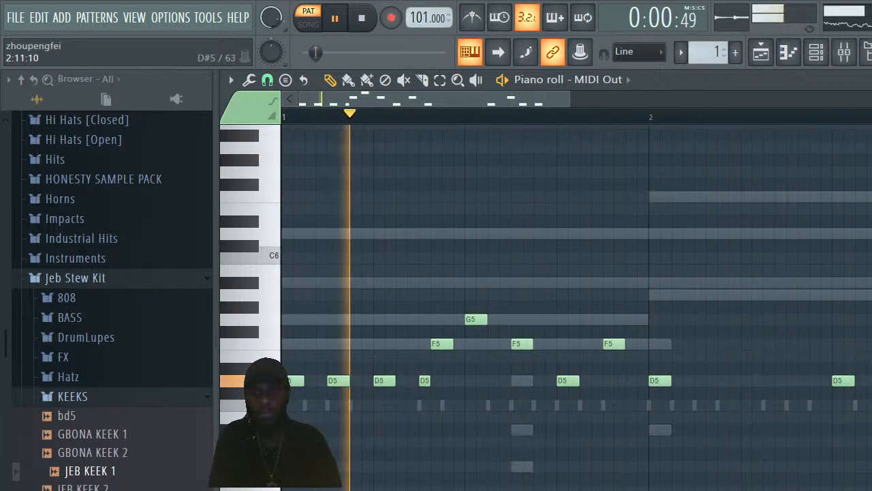
pyautogui.scroll(2, 576, 307)
pyautogui.scroll(-3, 841, 313)
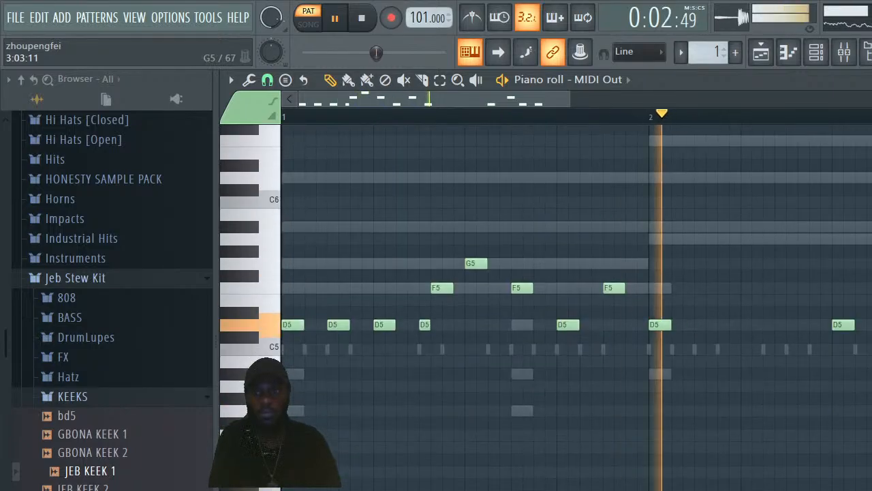
pyautogui.rightClick(843, 324)
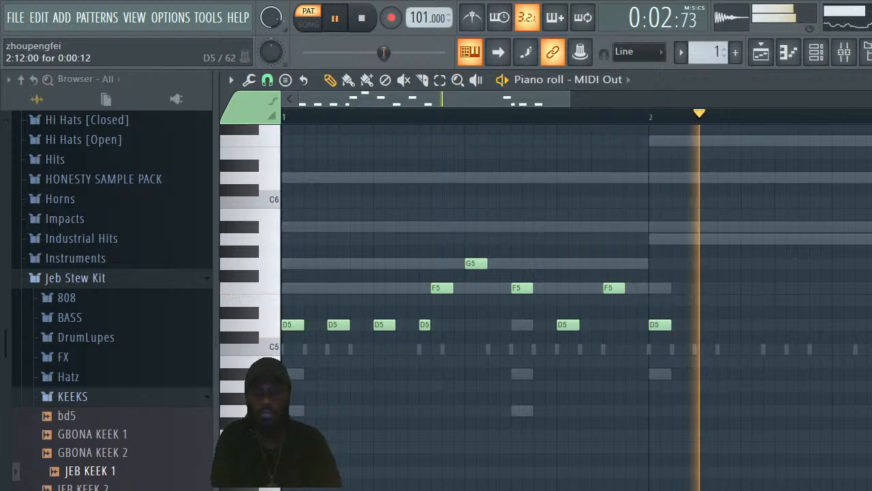
pyautogui.press('space')
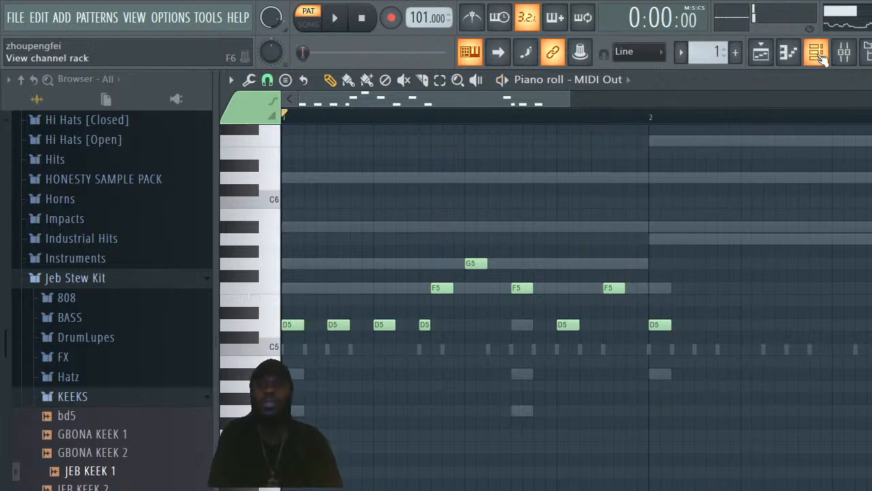
# Open TRITON Extreme #2 to view its Voice Of EIRE program and the program browser, and close the plugin
pyautogui.click(816, 51)
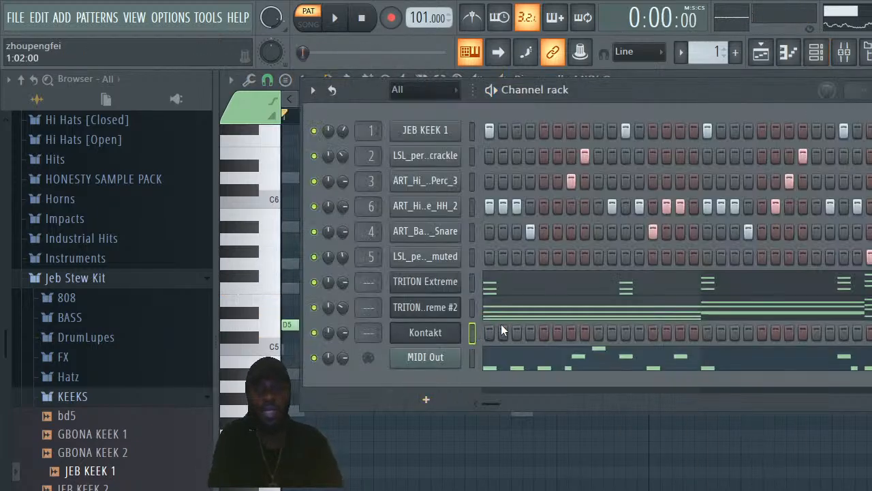
pyautogui.click(427, 310)
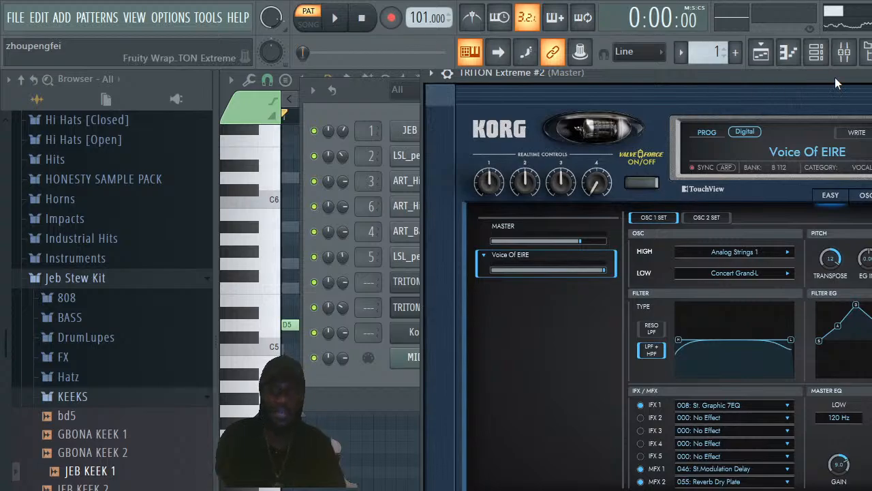
pyautogui.moveTo(835, 78); pyautogui.dragTo(585, 75)
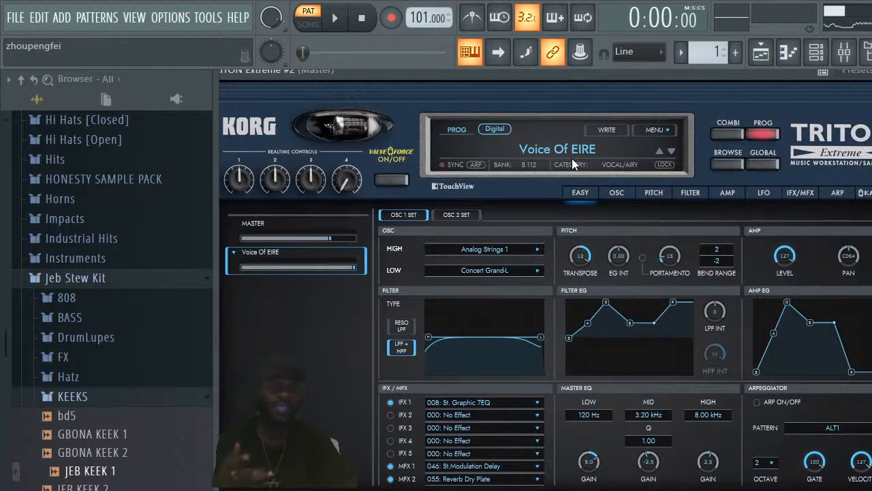
pyautogui.click(580, 150)
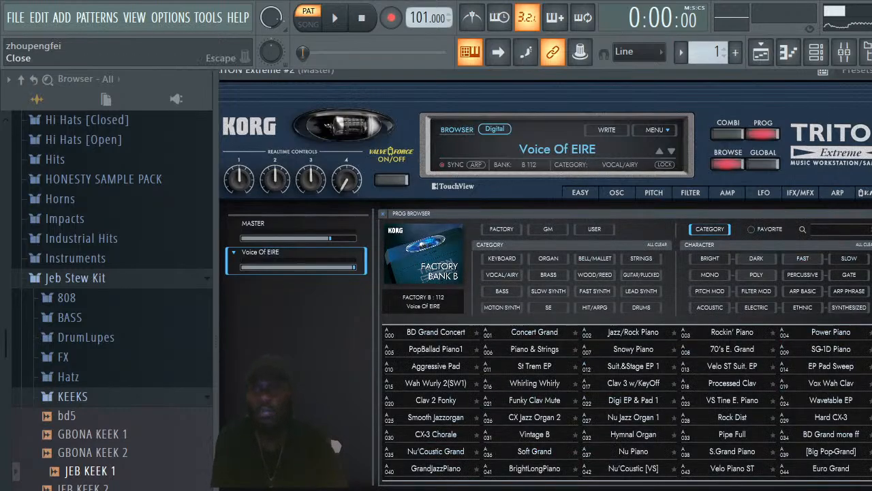
pyautogui.press('Escape')
pyautogui.press('Escape')
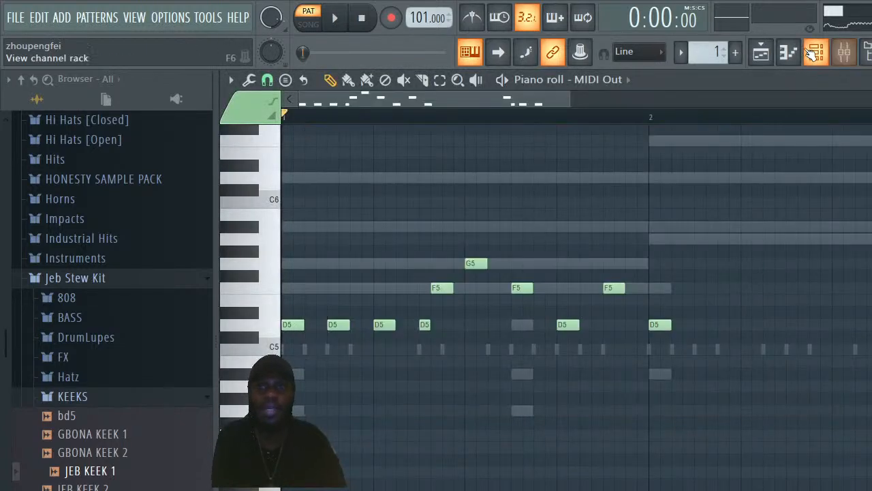
# Open the TRITON Extreme #2 notes in the piano roll, select all the chords and start the Arpeggiate tool
pyautogui.click(823, 56)
pyautogui.click(617, 315)
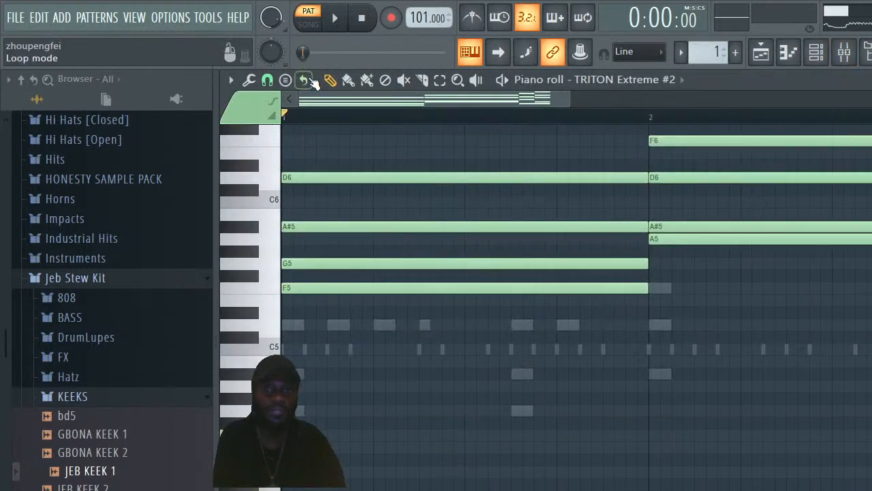
pyautogui.scroll(5, 269, 213)
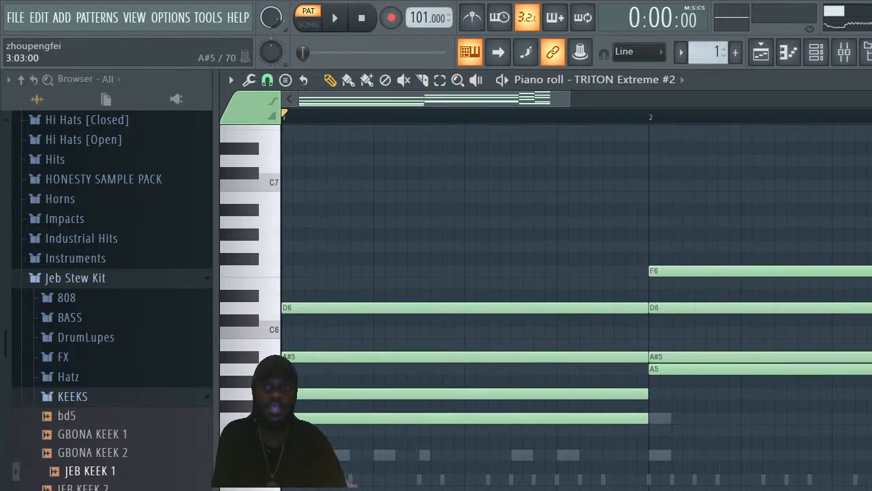
pyautogui.hotkey('ctrl', 'a')
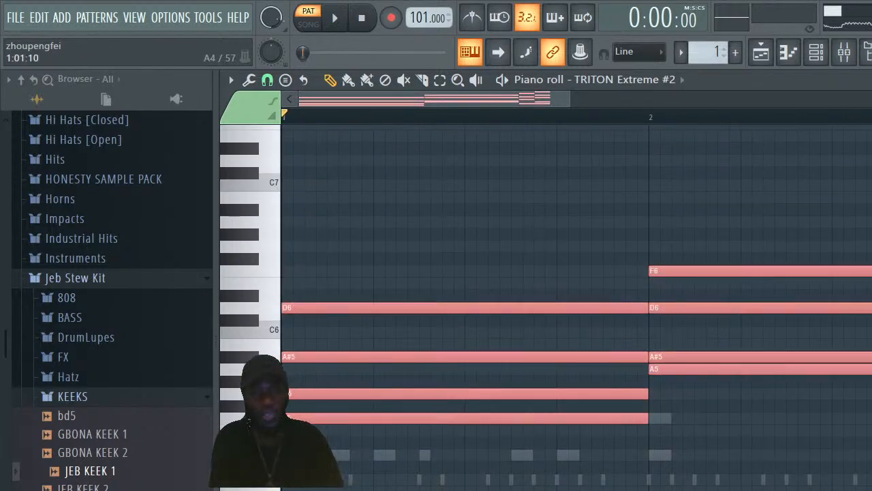
pyautogui.click(246, 82)
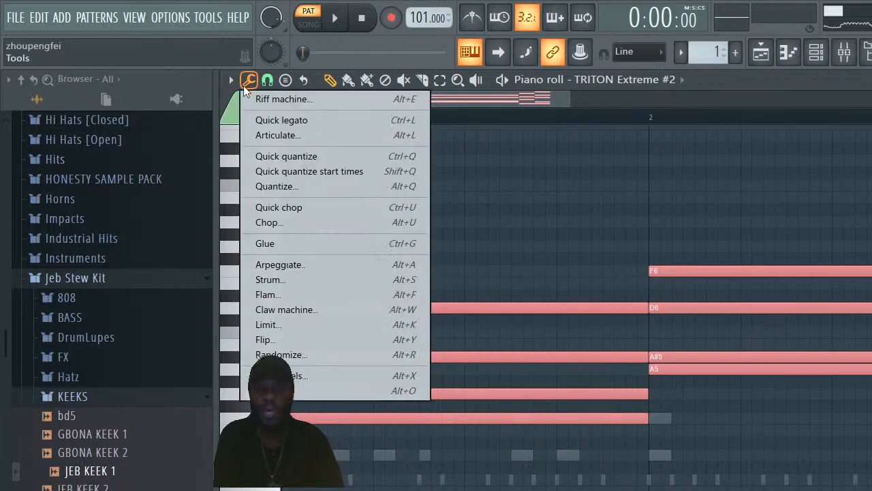
pyautogui.click(265, 268)
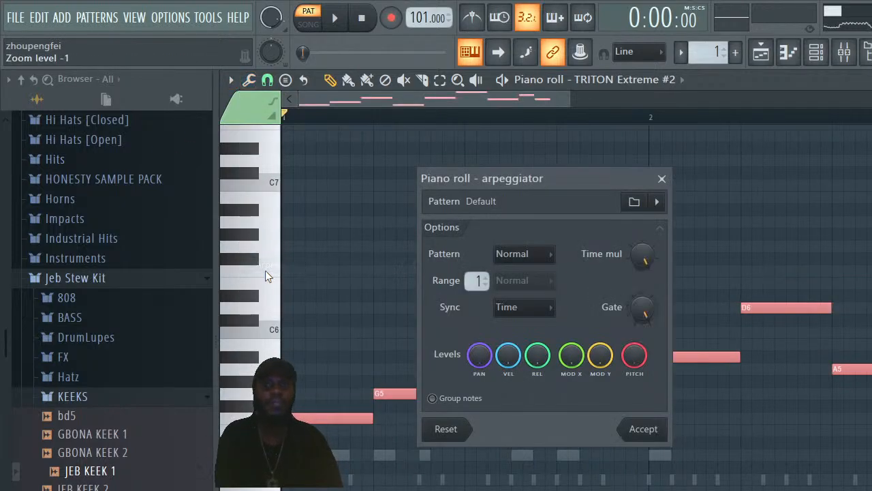
# Try the Alternate arpeggio pattern and a two-octave range during playback, and restore the Normal pattern with range 1
pyautogui.moveTo(477, 279)
pyautogui.mouseDown()
pyautogui.moveTo(477, 265)
pyautogui.moveTo(476, 278)
pyautogui.mouseUp()
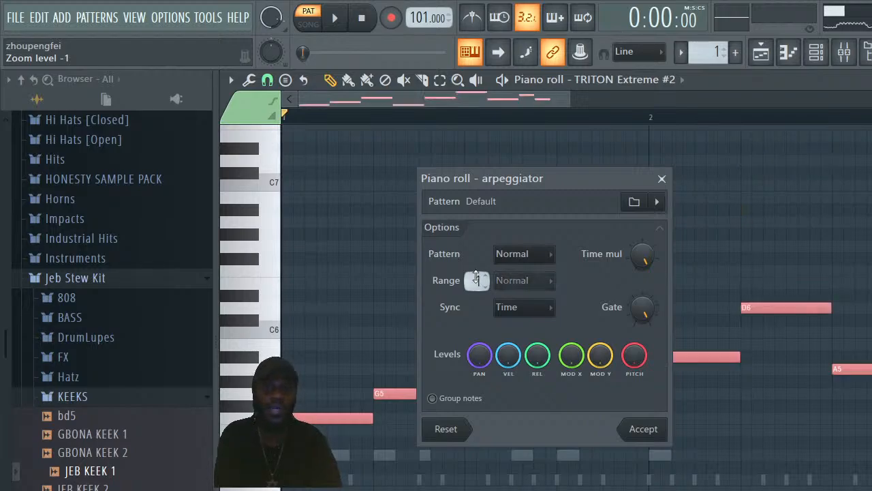
pyautogui.click(511, 265)
pyautogui.click(516, 302)
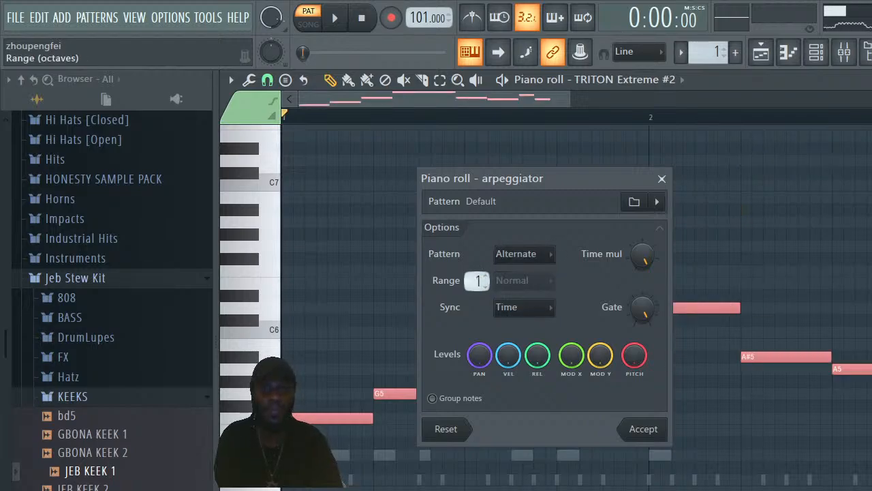
pyautogui.moveTo(477, 280); pyautogui.dragTo(476, 271)
pyautogui.press('space')
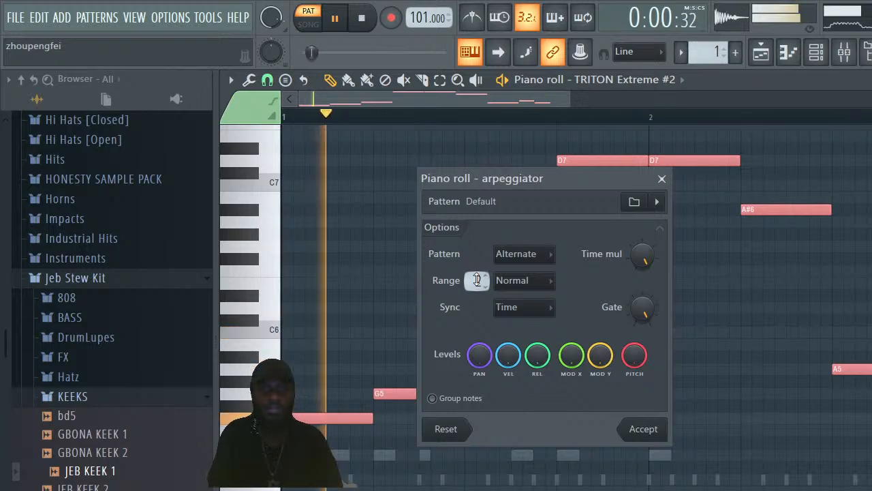
pyautogui.moveTo(477, 279); pyautogui.dragTo(477, 288)
pyautogui.click(507, 256)
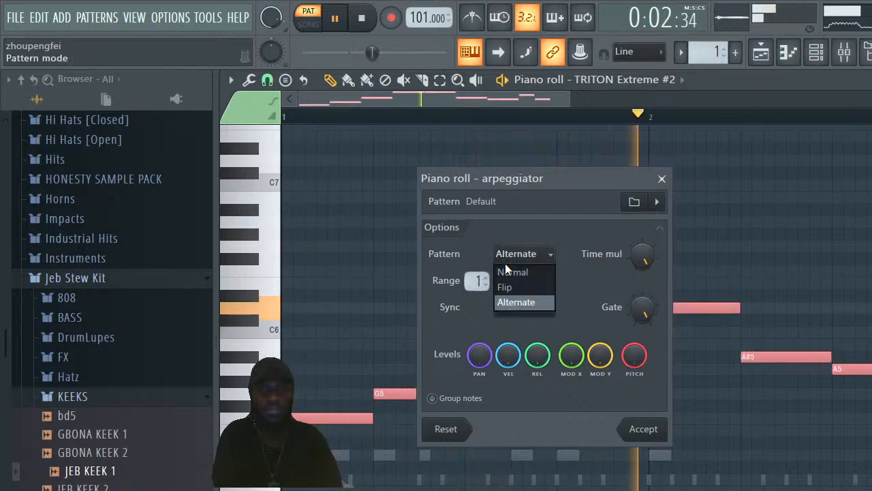
pyautogui.click(511, 272)
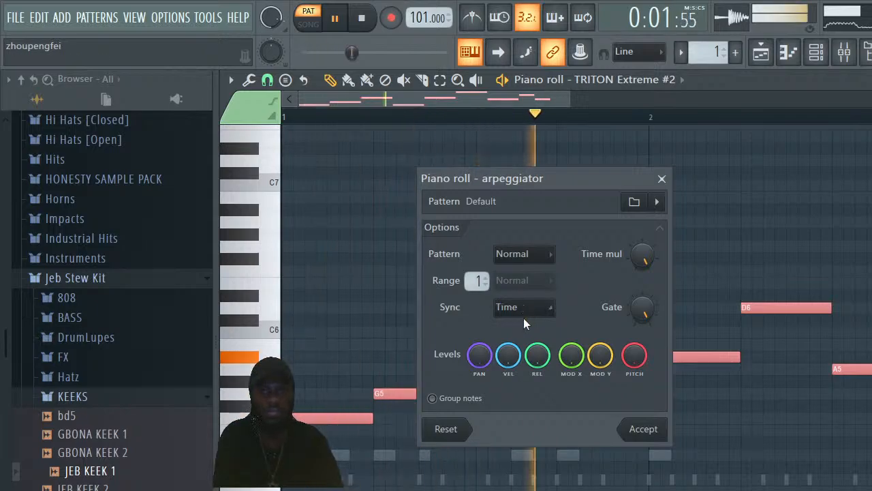
# Arpeggiate the TRITON Extreme #2 chords with range 2, Flip range mode and Block sync
pyautogui.scroll(1, 477, 280)
pyautogui.click(507, 282)
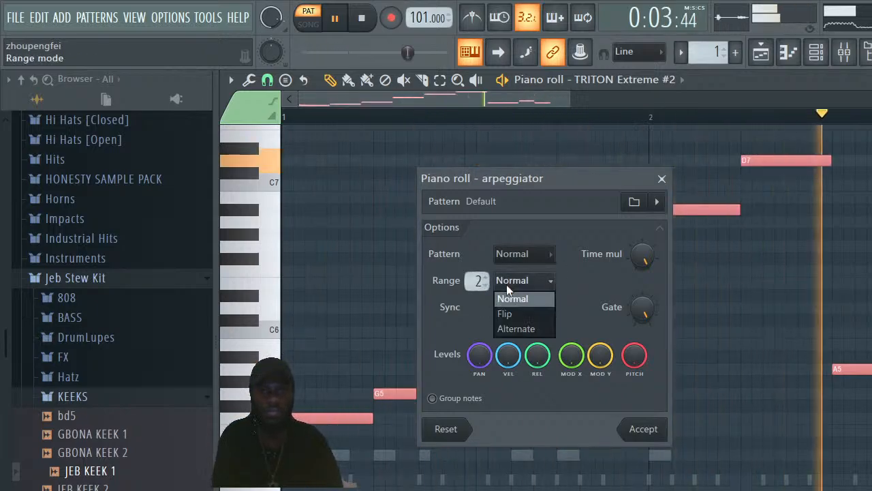
pyautogui.click(519, 313)
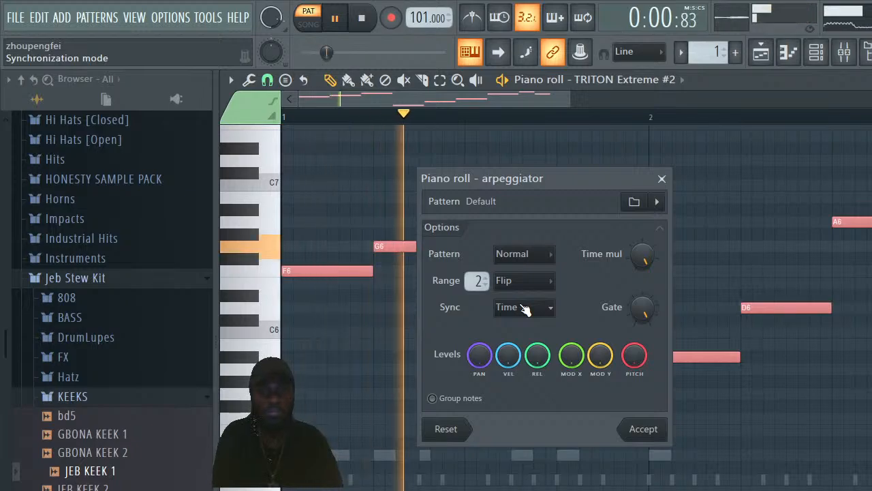
pyautogui.click(536, 310)
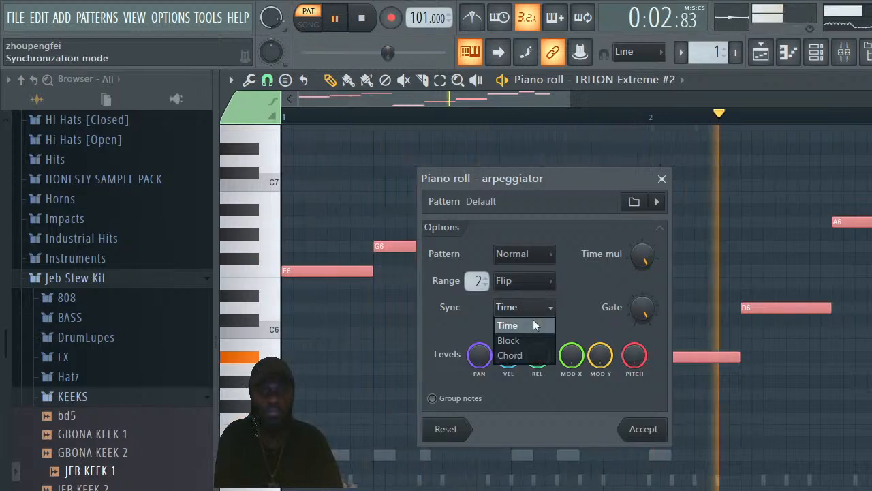
pyautogui.click(528, 341)
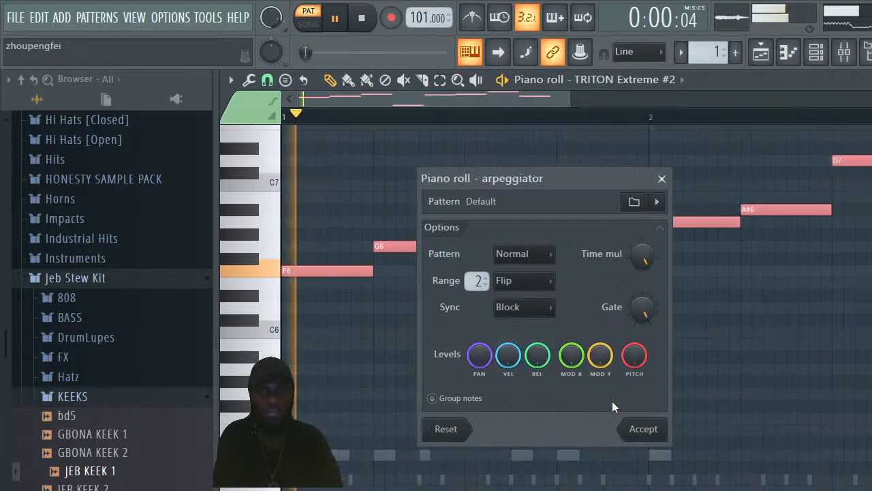
pyautogui.click(643, 431)
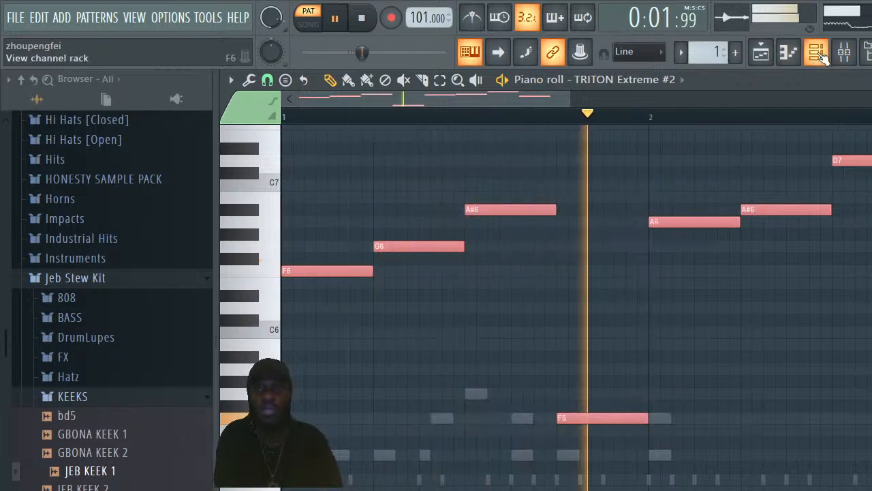
# Set the TRITON Extreme #2 channel volume to about 73% and open the MIDI Out notes in the piano roll
pyautogui.click(817, 53)
pyautogui.moveTo(343, 307)
pyautogui.mouseDown()
pyautogui.moveTo(343, 279)
pyautogui.moveTo(343, 313)
pyautogui.mouseUp()
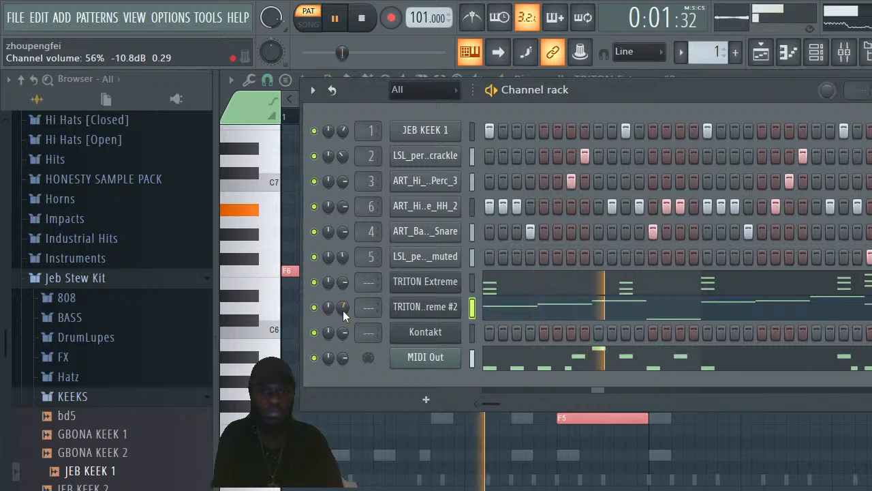
pyautogui.moveTo(342, 310); pyautogui.dragTo(343, 299)
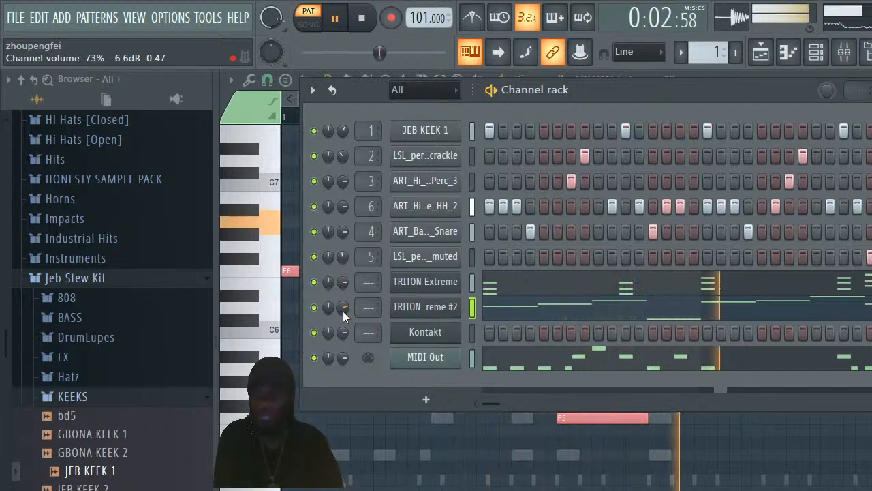
pyautogui.moveTo(342, 311); pyautogui.dragTo(343, 310)
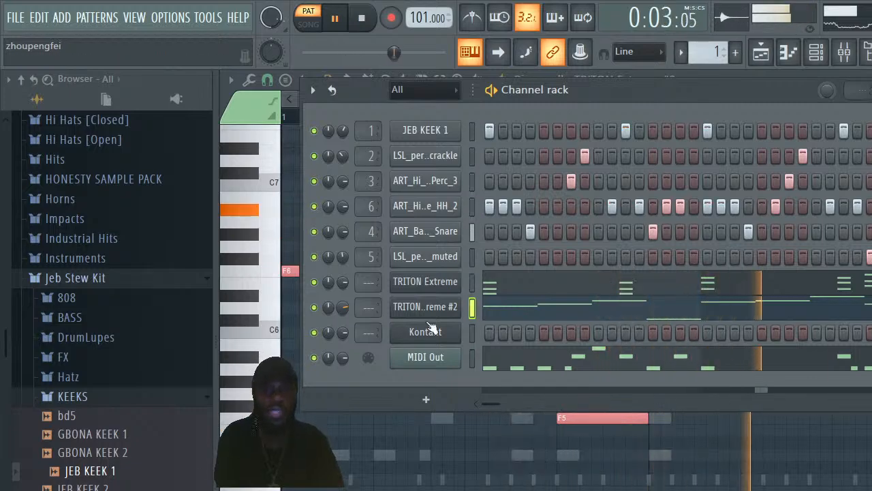
pyautogui.click(540, 365)
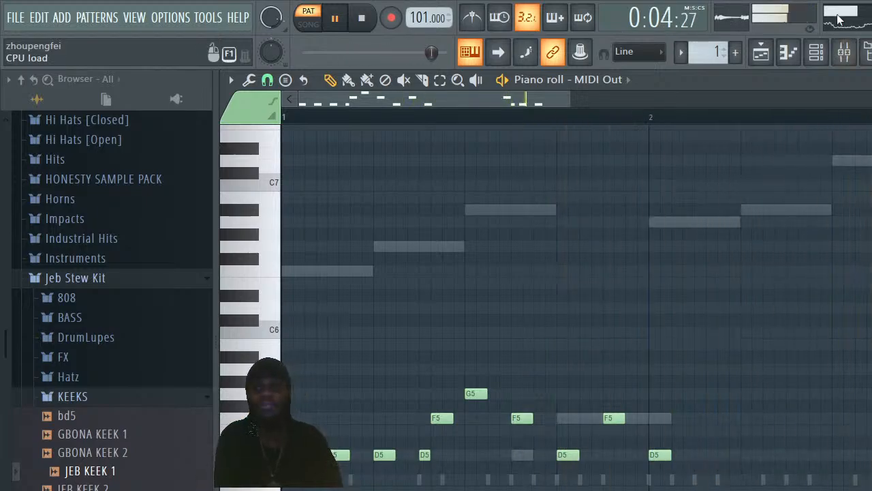
pyautogui.scroll(-3, 577, 308)
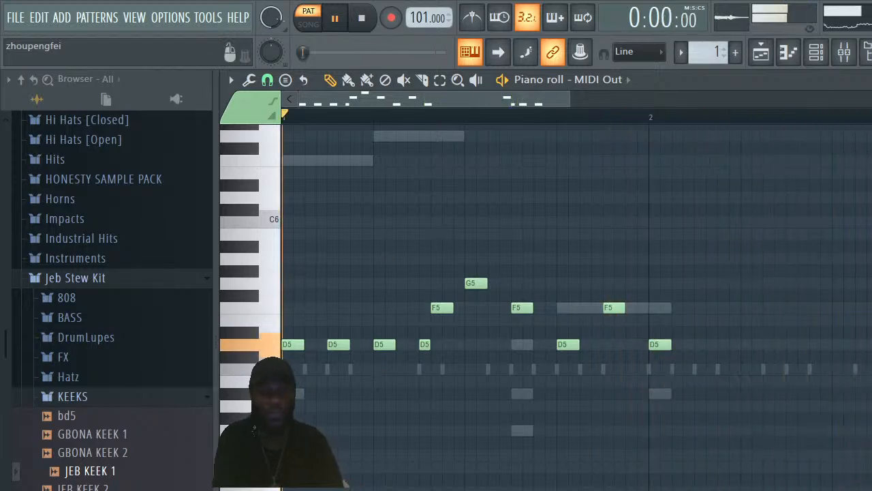
# Switch to OBS Studio and the browser to check the YouTube live stream, and return to FL Studio
pyautogui.press('super')
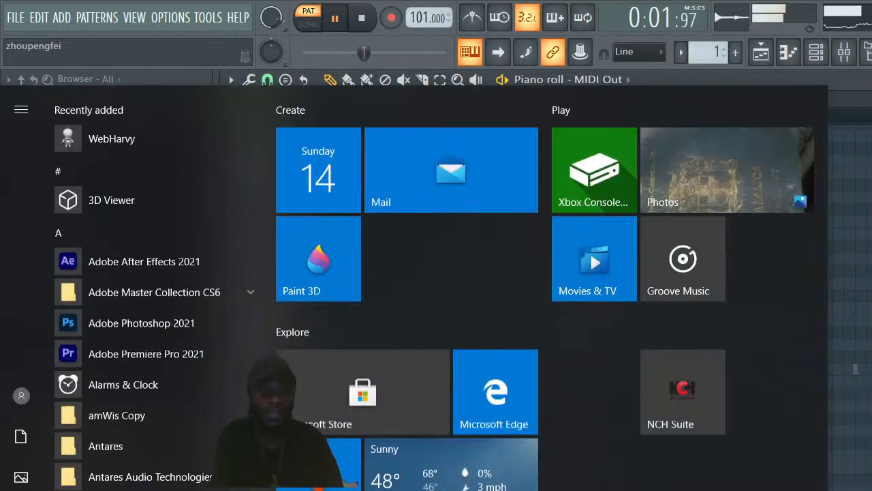
pyautogui.hotkey('alt', 'Tab')
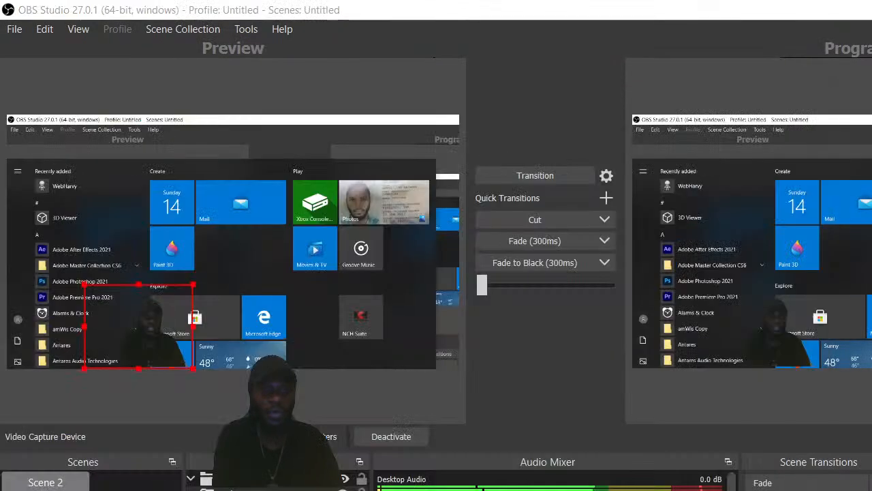
pyautogui.hotkey('alt', 'Tab')
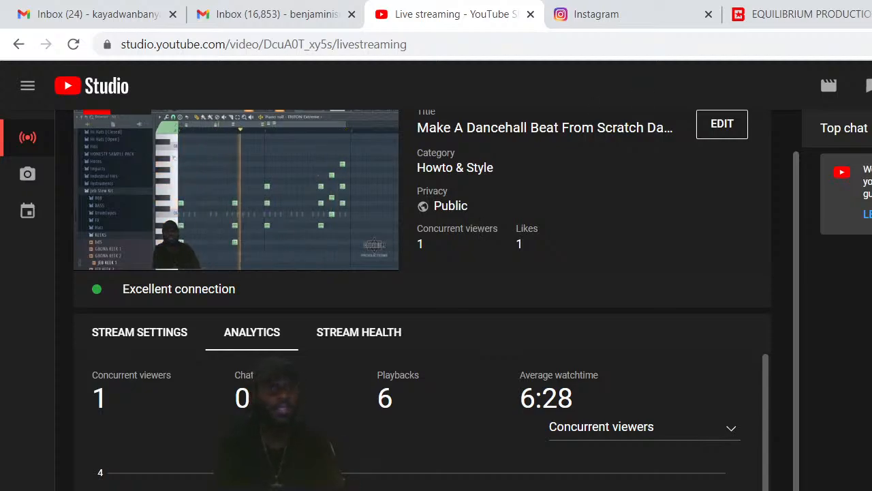
pyautogui.click(310, 9)
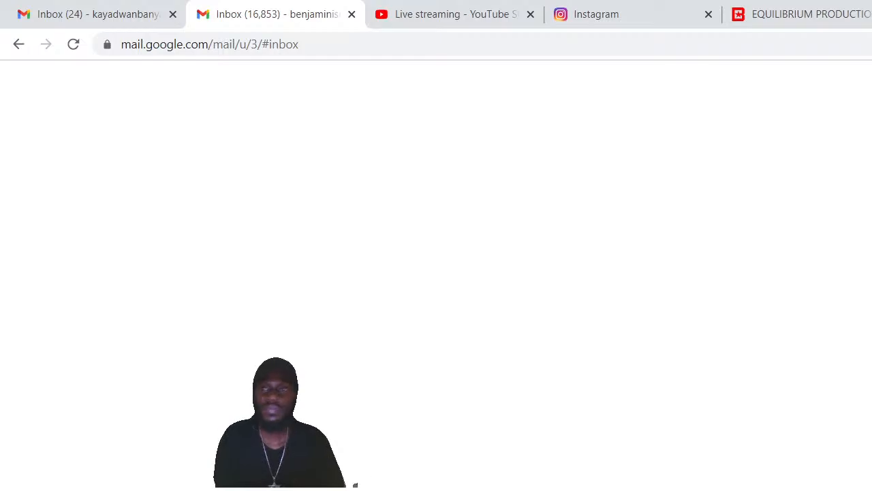
pyautogui.click(871, 10)
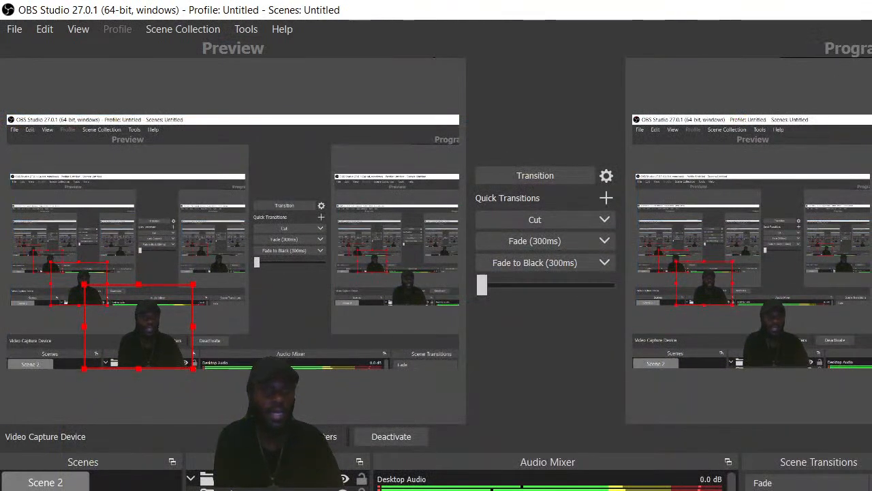
pyautogui.click(235, 490)
pyautogui.click(190, 471)
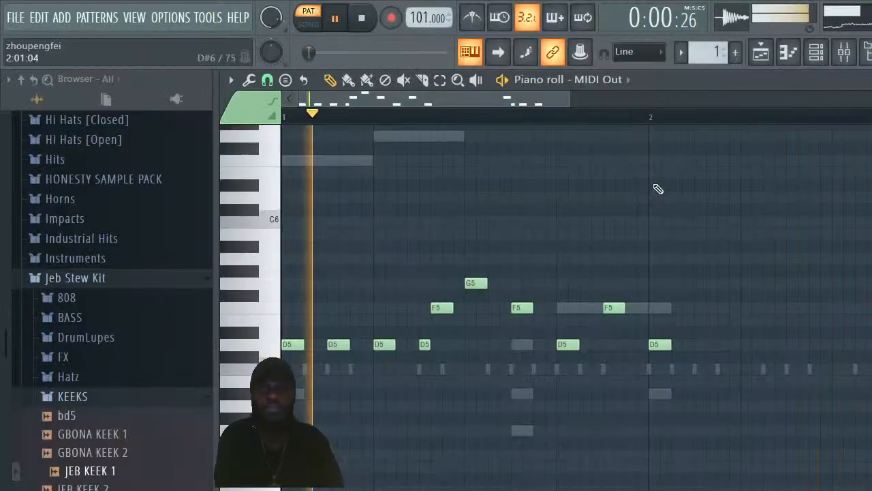
# Stop playback, open the Kontakt channel and load Blakus Cello Full - All CCs from the Blakus Cello library
pyautogui.click(817, 53)
pyautogui.press('space')
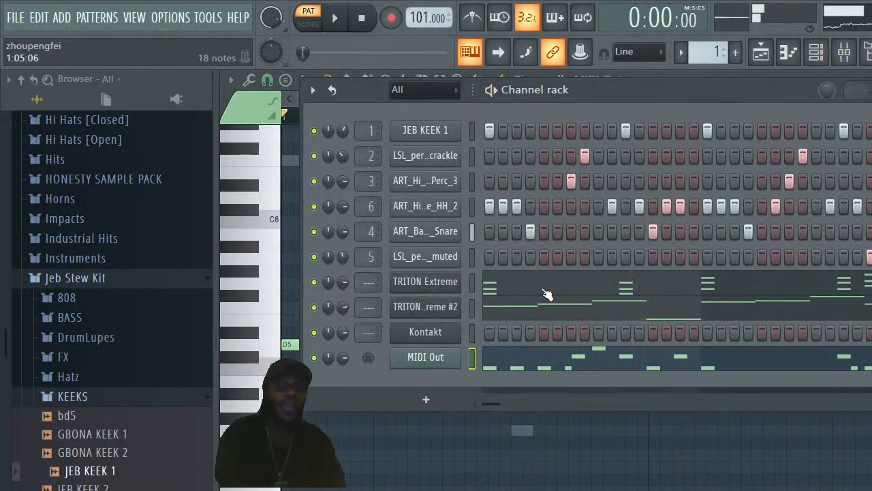
pyautogui.click(424, 332)
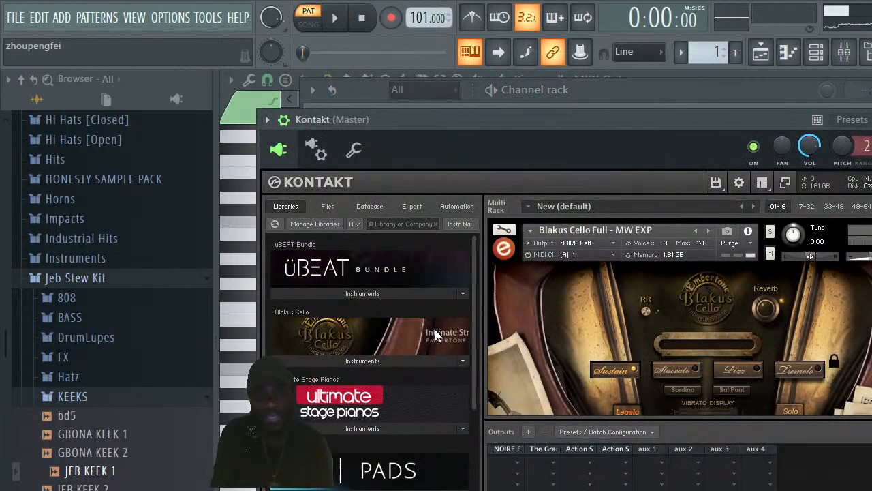
pyautogui.scroll(-5, 515, 334)
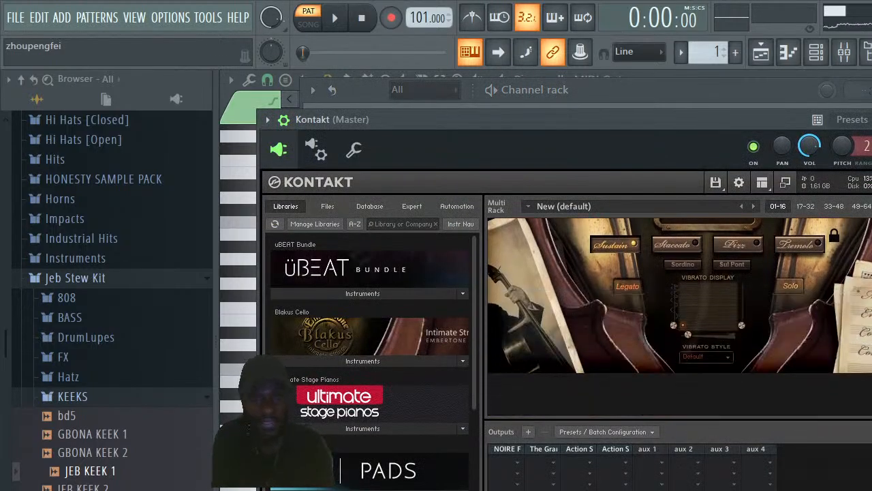
pyautogui.click(430, 361)
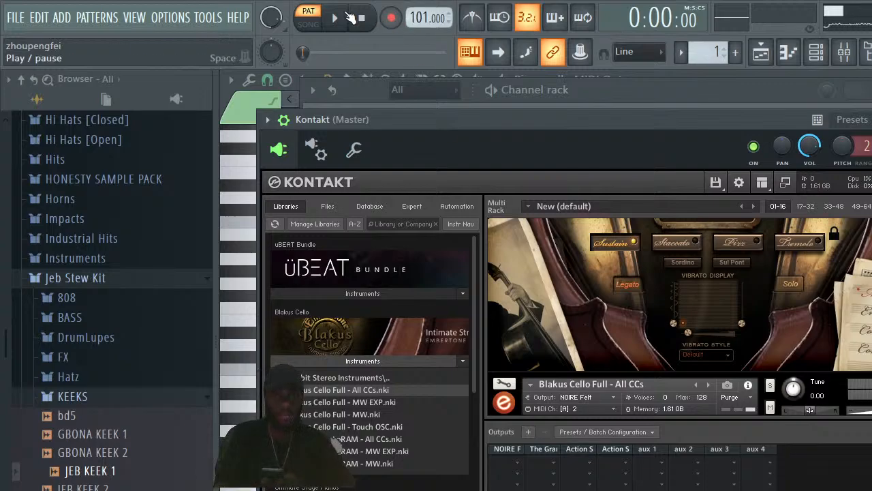
# Play the pattern and remove the Blakus Cello Full - MW EXP instrument from the Kontakt rack without saving its changes
pyautogui.click(344, 17)
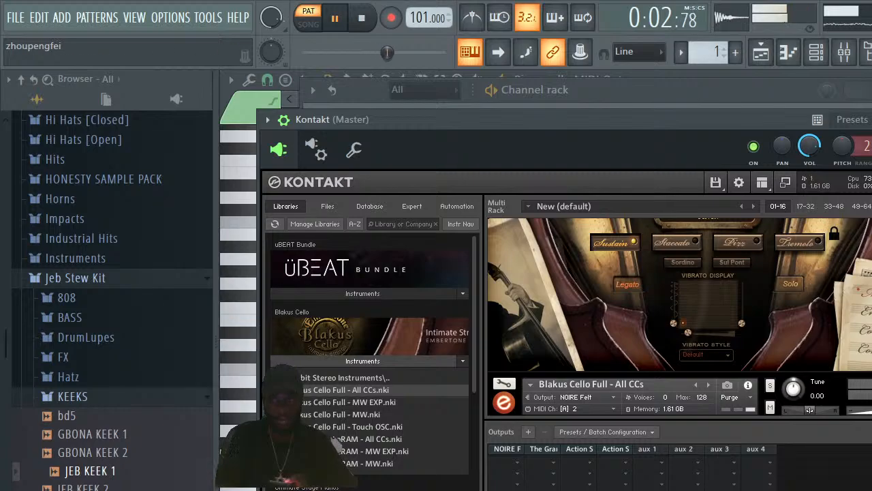
pyautogui.scroll(-5, 680, 317)
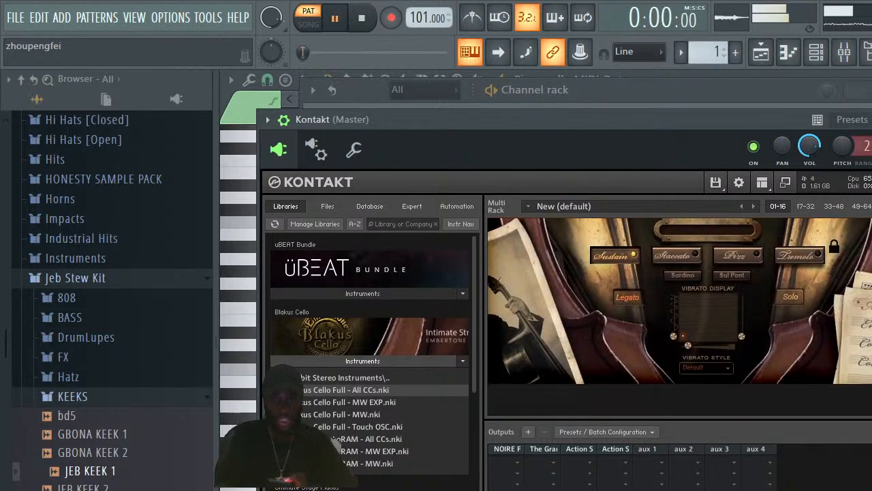
pyautogui.scroll(4, 680, 317)
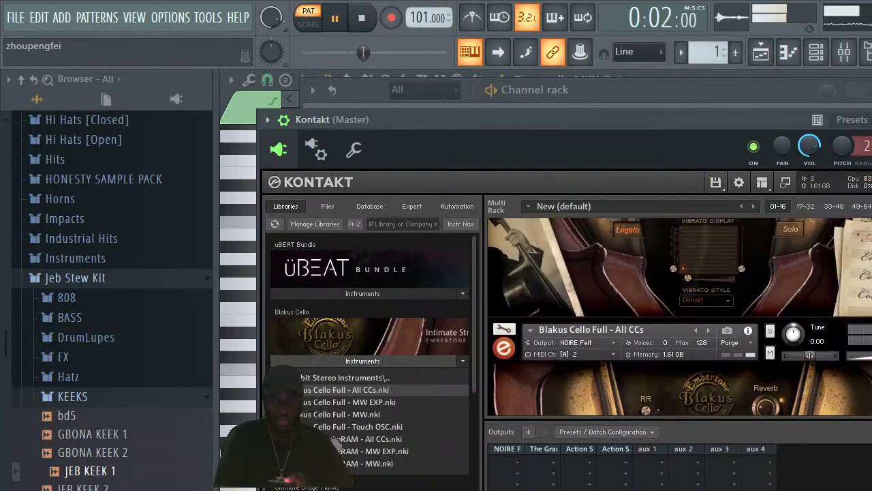
pyautogui.scroll(-3, 681, 318)
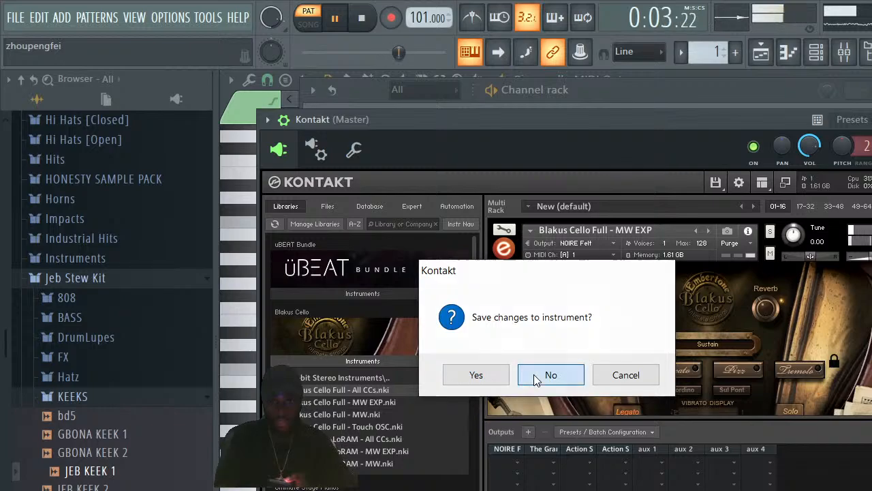
pyautogui.click(535, 374)
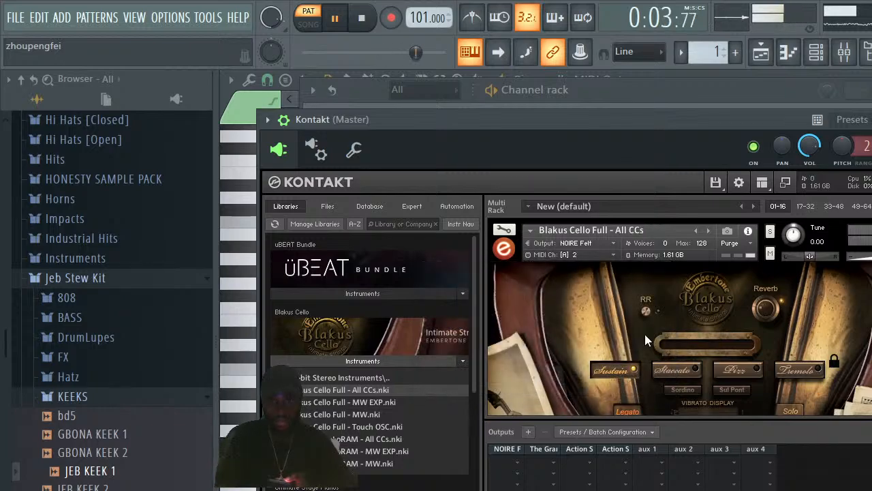
# Set the MIDI channel of Blakus Cello Full - All CCs to Port A channel 1
pyautogui.click(585, 256)
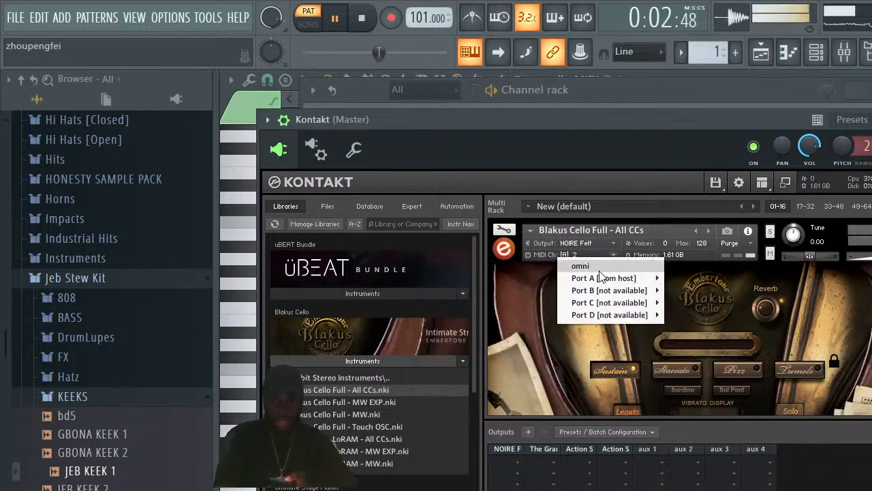
pyautogui.moveTo(606, 278)
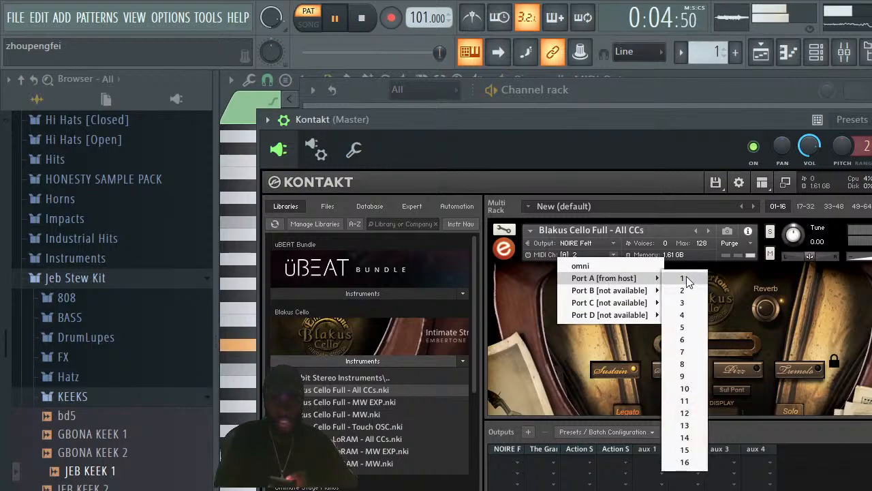
pyautogui.click(685, 278)
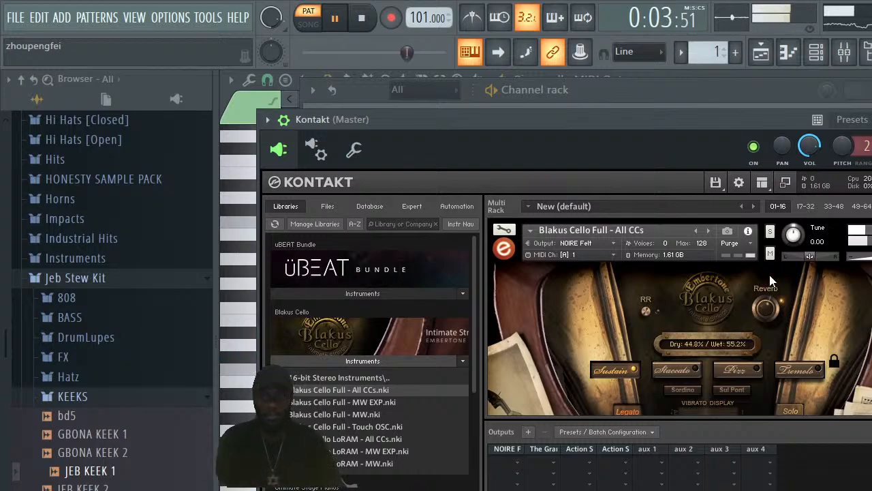
# Audition the Blakus Cello's Staccato, Pizz and Tremolo articulations and switch it from Solo to Ensemble mode
pyautogui.click(679, 370)
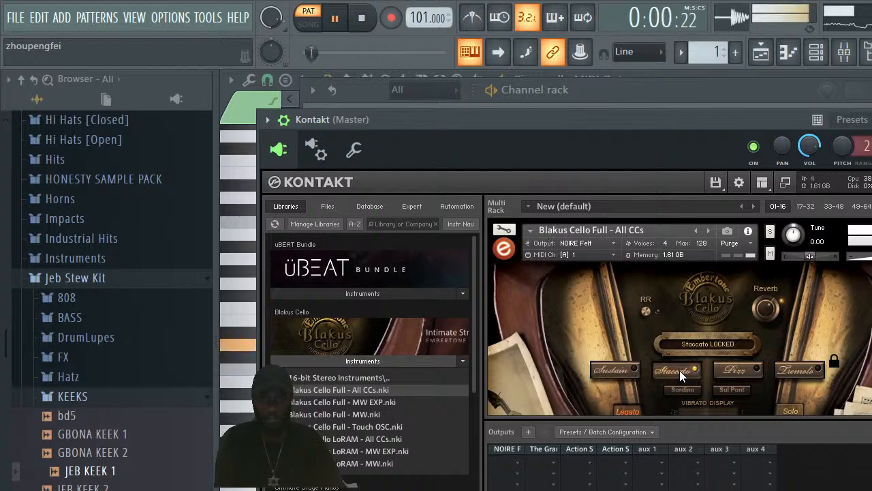
pyautogui.click(741, 367)
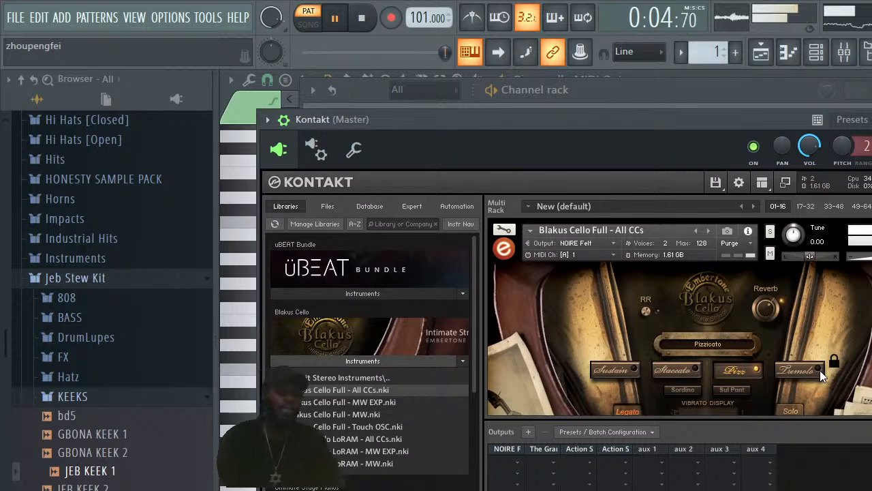
pyautogui.click(821, 369)
pyautogui.scroll(-3, 823, 368)
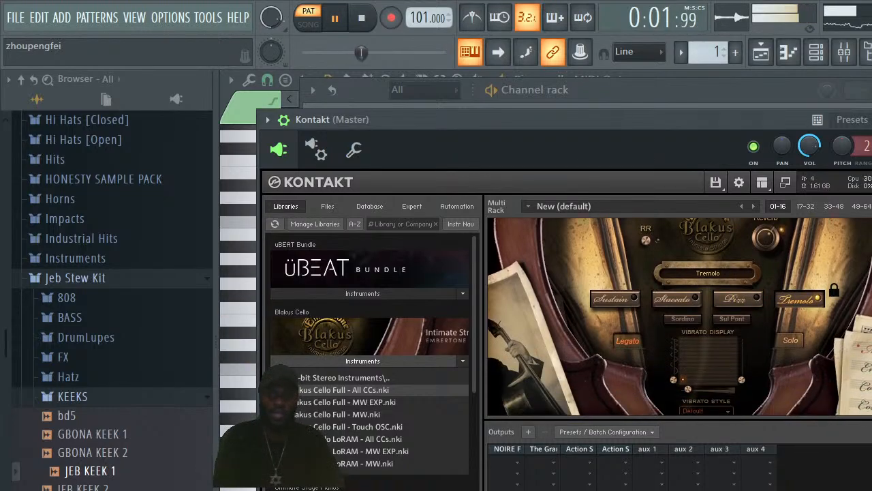
pyautogui.click(792, 340)
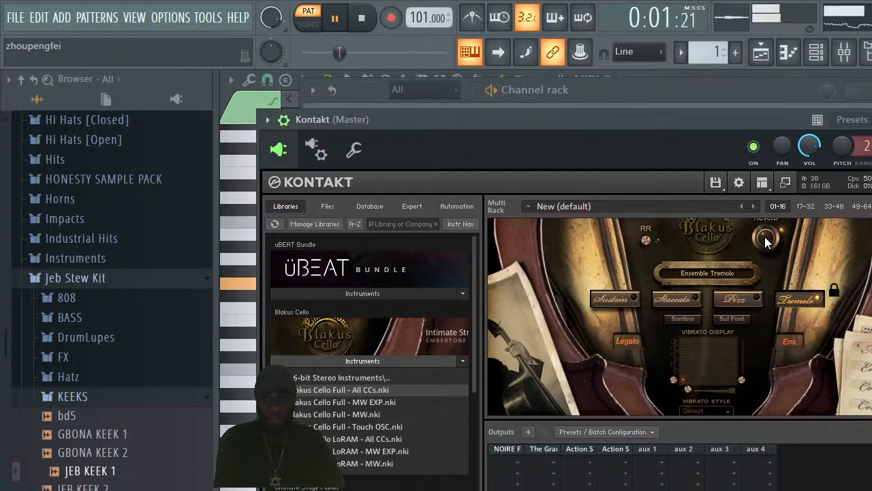
# Return the cello to Sustain and enable its Sordino and Sul Pont options
pyautogui.click(621, 298)
pyautogui.click(687, 320)
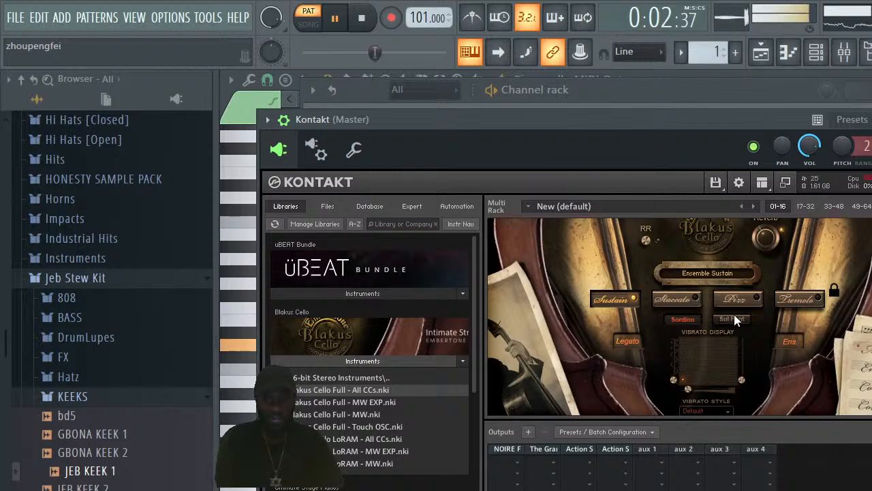
pyautogui.click(731, 319)
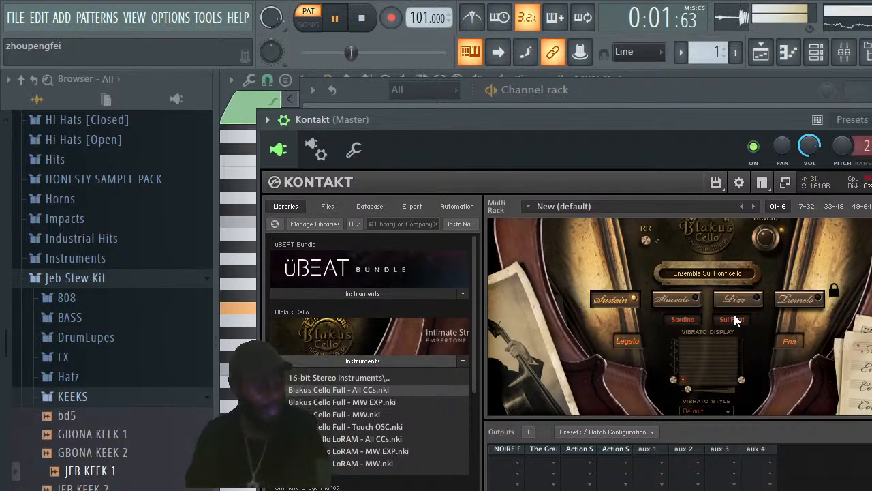
# Close Kontakt, stop playback and cut the melody notes from the MIDI Out channel
pyautogui.press('Escape')
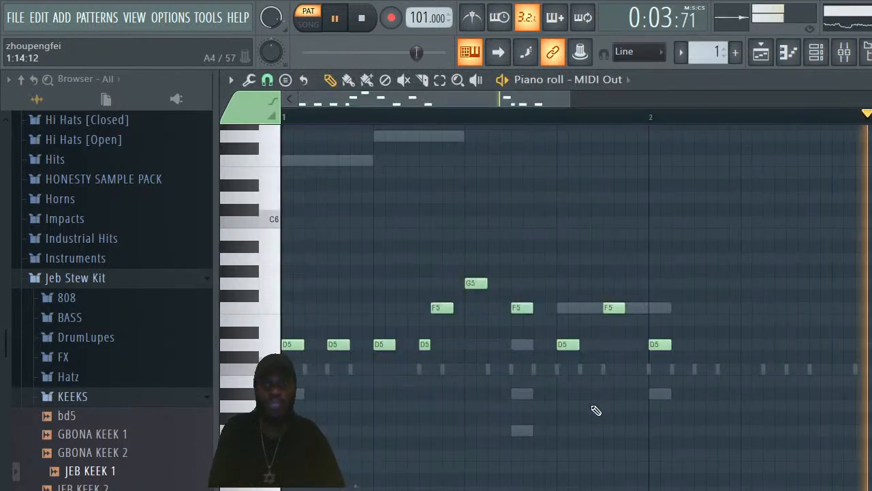
pyautogui.hotkey('ctrl', 's')
pyautogui.click(818, 54)
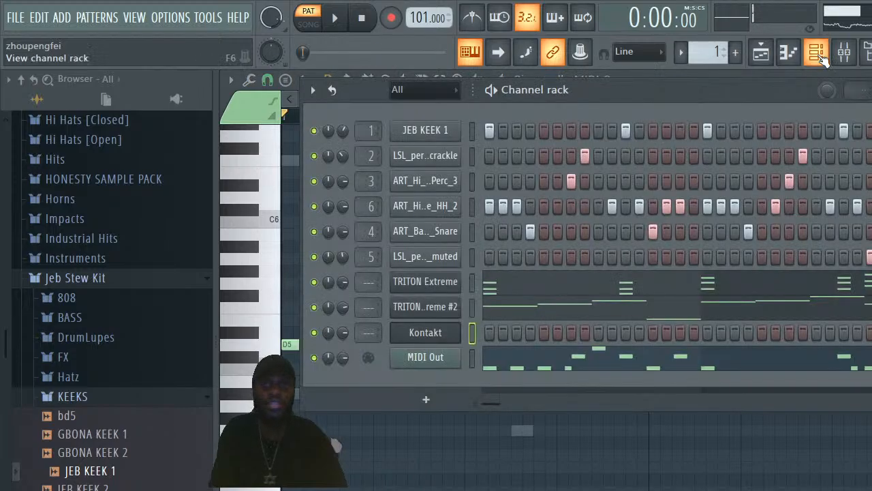
pyautogui.rightClick(403, 361)
pyautogui.click(629, 357)
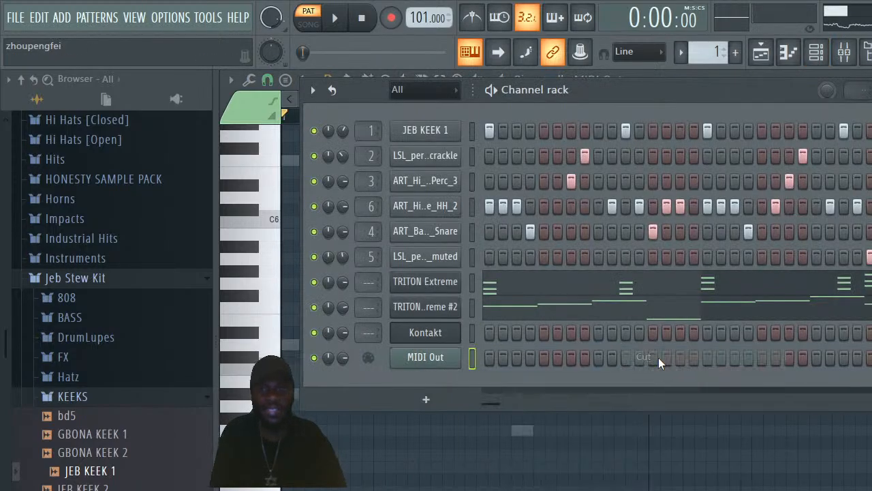
# Play the pattern and set the TRITON Extreme #2 channel volume to 80%
pyautogui.click(338, 19)
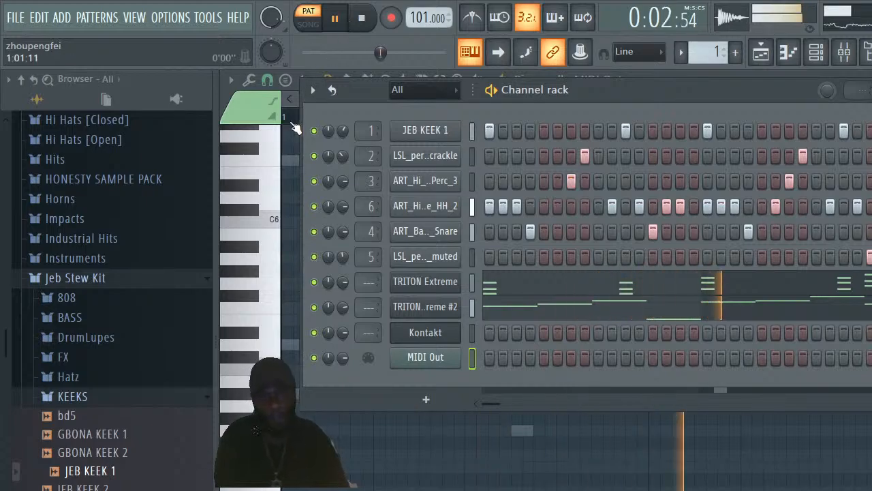
pyautogui.moveTo(343, 304); pyautogui.dragTo(344, 312)
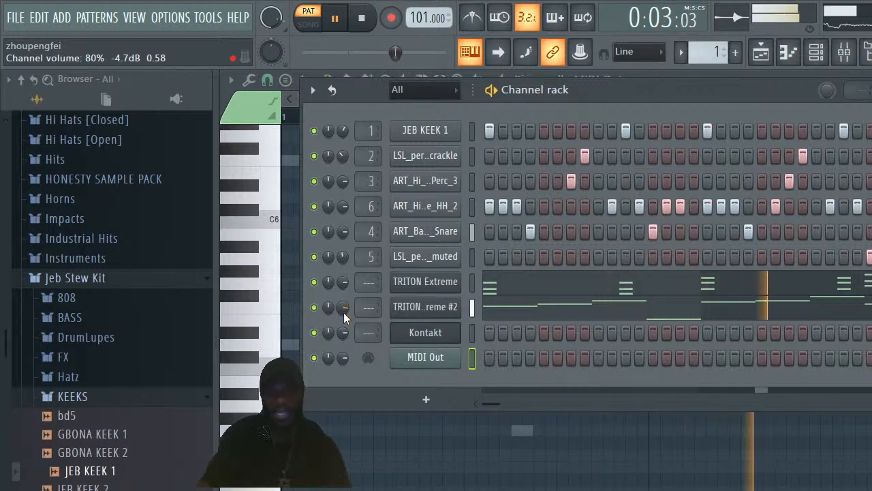
# Open the MIDI Out channel's piano roll and restart the pattern to hear it without the melody
pyautogui.rightClick(439, 362)
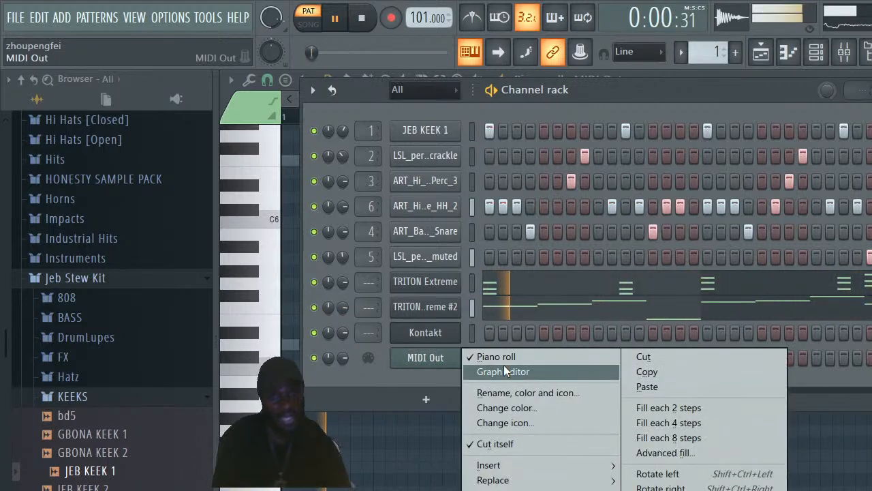
pyautogui.click(481, 355)
pyautogui.rightClick(440, 359)
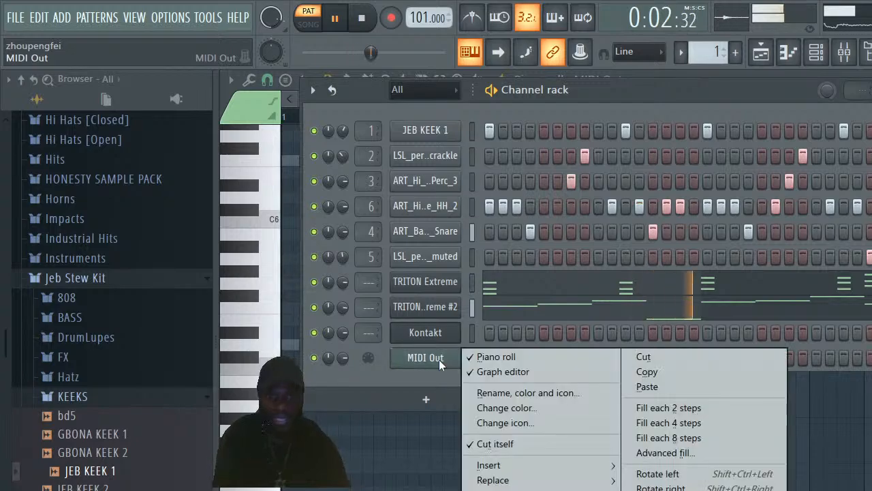
pyautogui.click(480, 356)
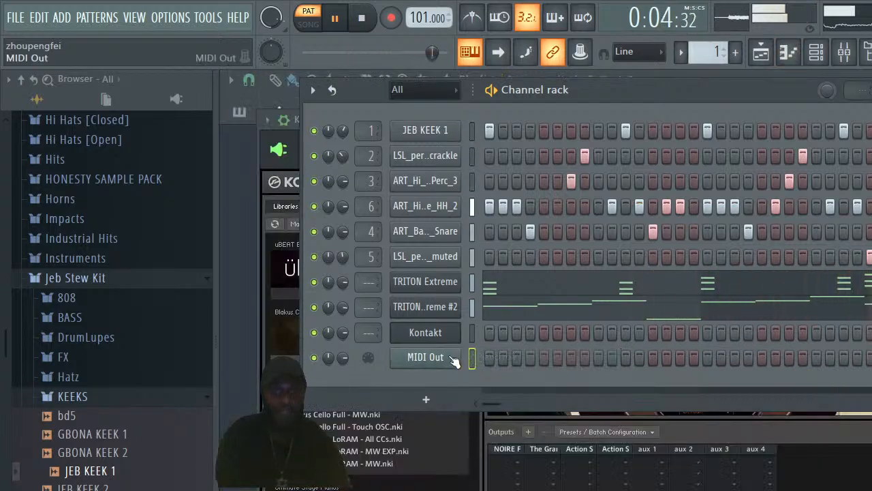
pyautogui.rightClick(448, 356)
pyautogui.click(475, 356)
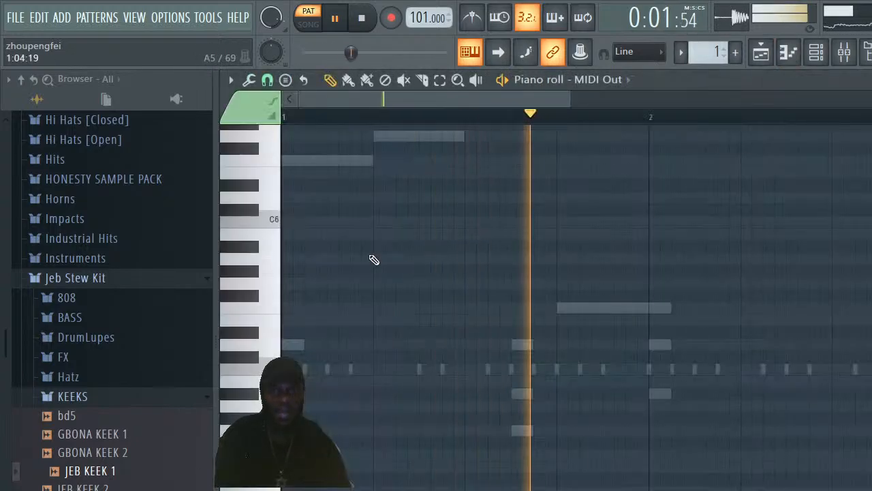
pyautogui.press('space')
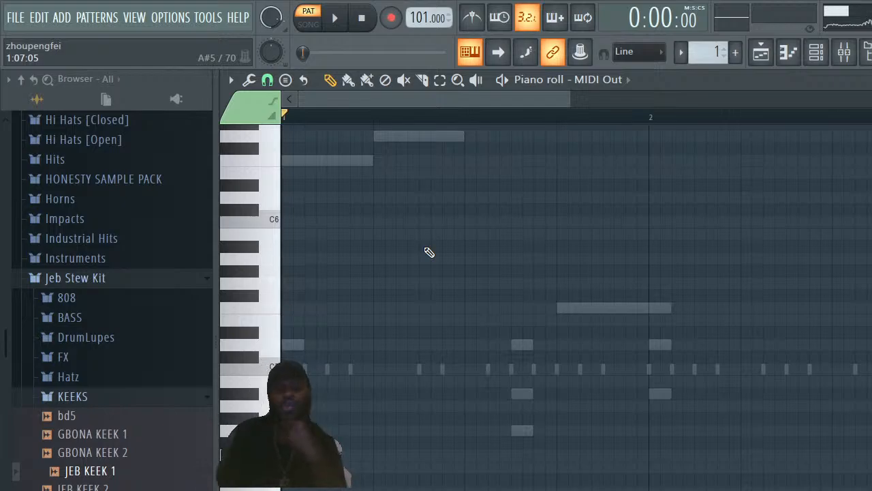
pyautogui.press('space')
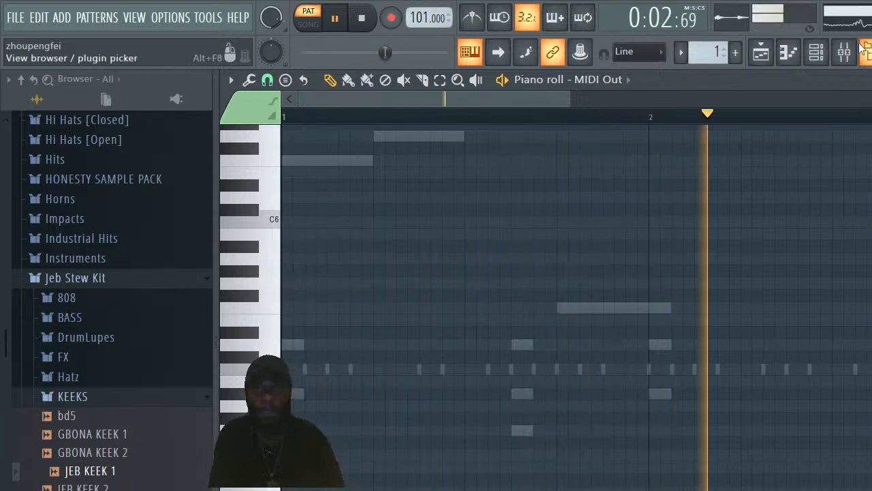
# Reopen the Kontakt cello, turn off Sul Pont and Sordino, and switch it to Poly and Solo modes
pyautogui.click(816, 52)
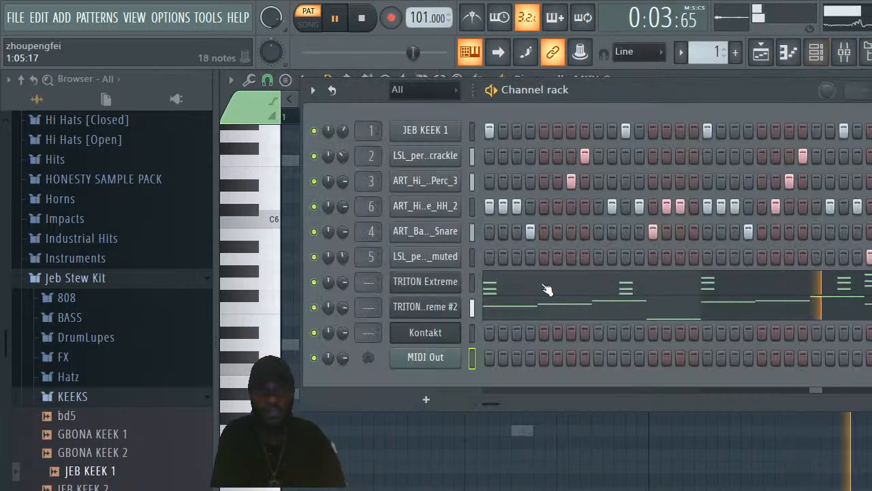
pyautogui.click(430, 334)
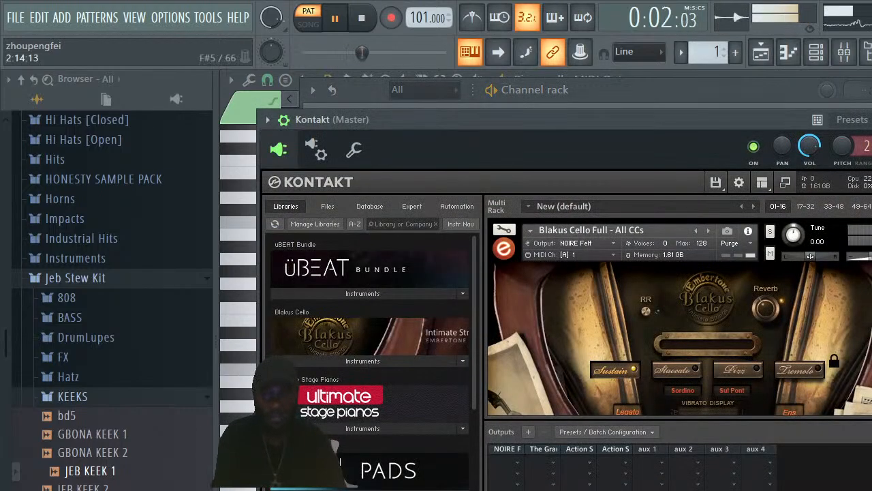
pyautogui.scroll(-3, 679, 318)
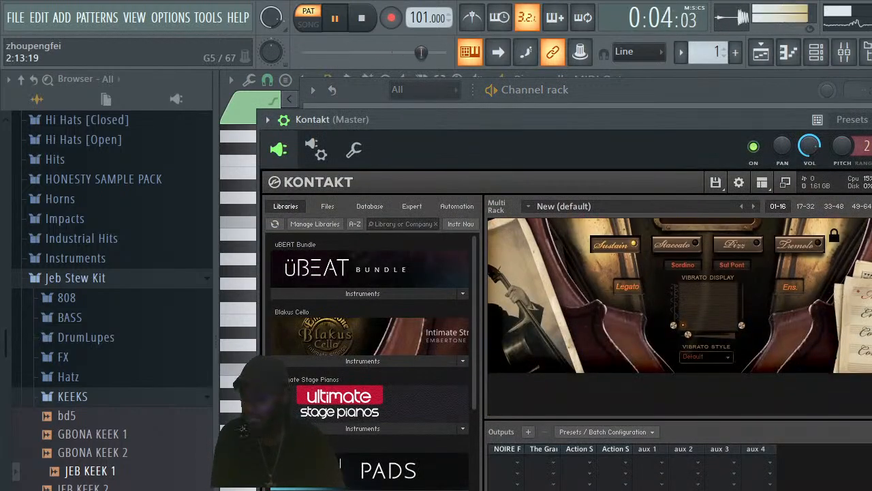
pyautogui.scroll(1, 680, 318)
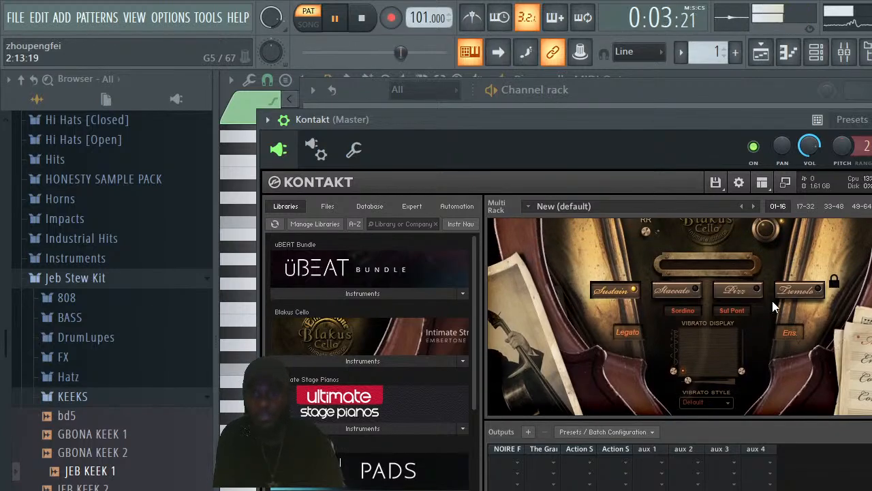
pyautogui.click(729, 307)
pyautogui.click(693, 310)
pyautogui.click(639, 335)
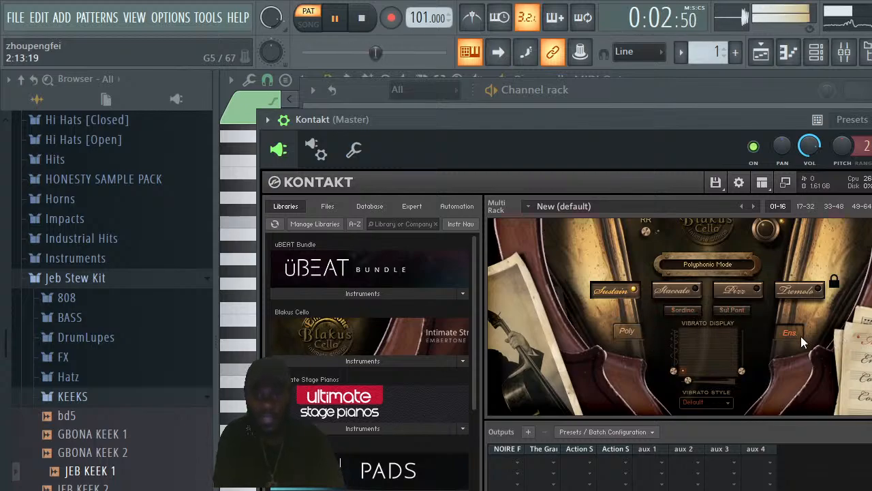
pyautogui.click(798, 336)
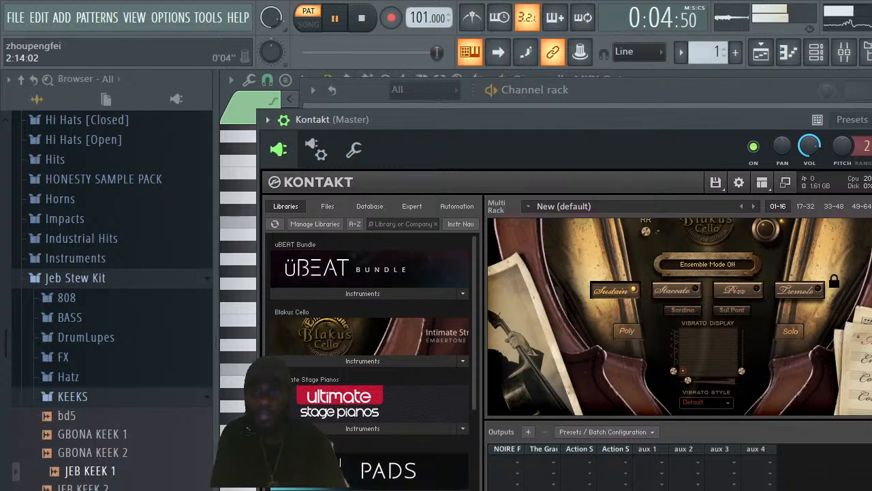
# Place two short D5 notes in the first bar of the MIDI Out piano roll and play them back
pyautogui.click(871, 318)
pyautogui.press('space')
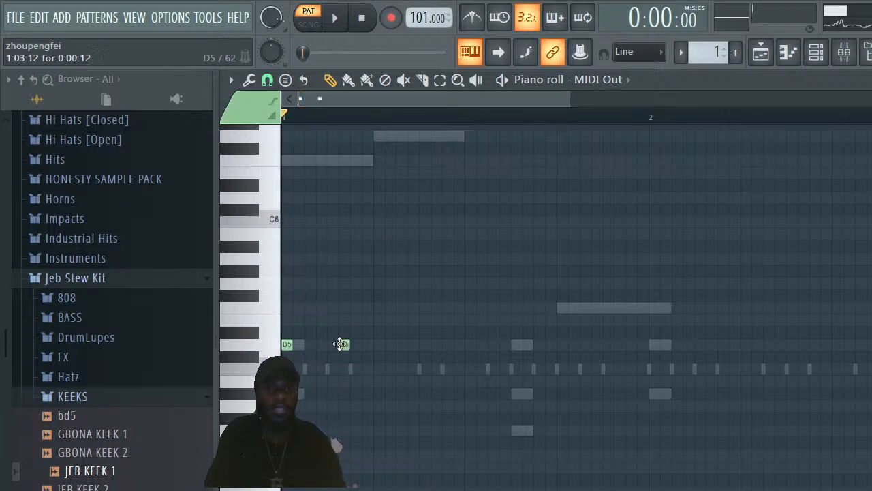
pyautogui.press('space')
pyautogui.press('space')
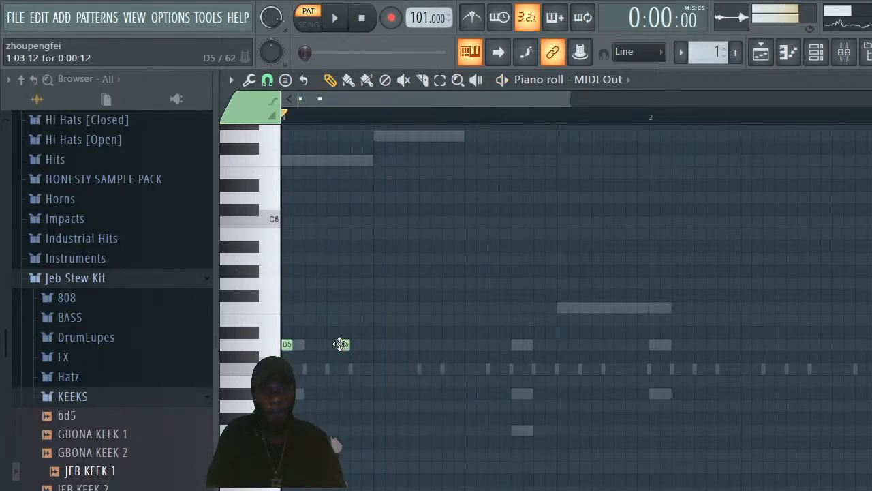
# Reopen Kontakt from the channel rack and briefly play the pattern to check the cello's response
pyautogui.click(817, 51)
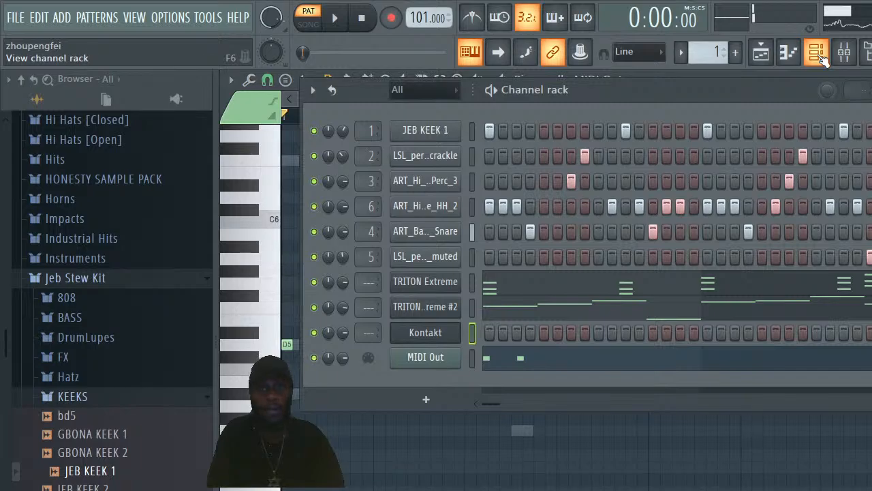
pyautogui.click(448, 340)
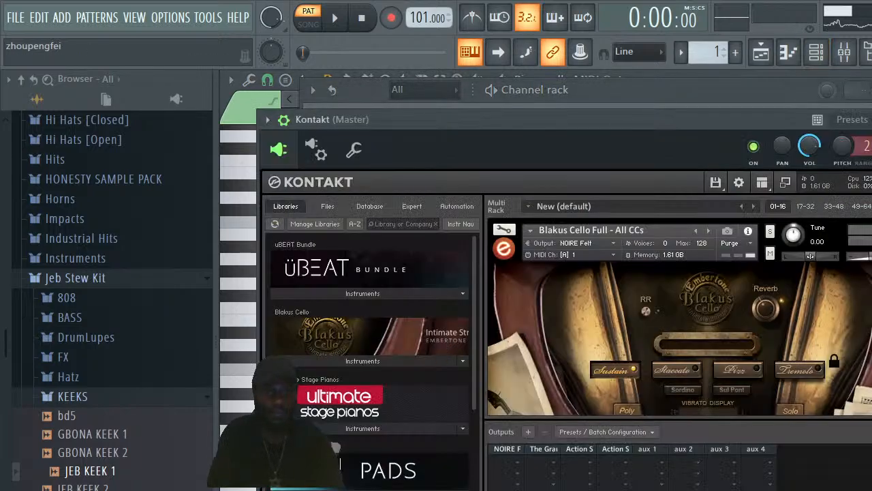
pyautogui.press('space')
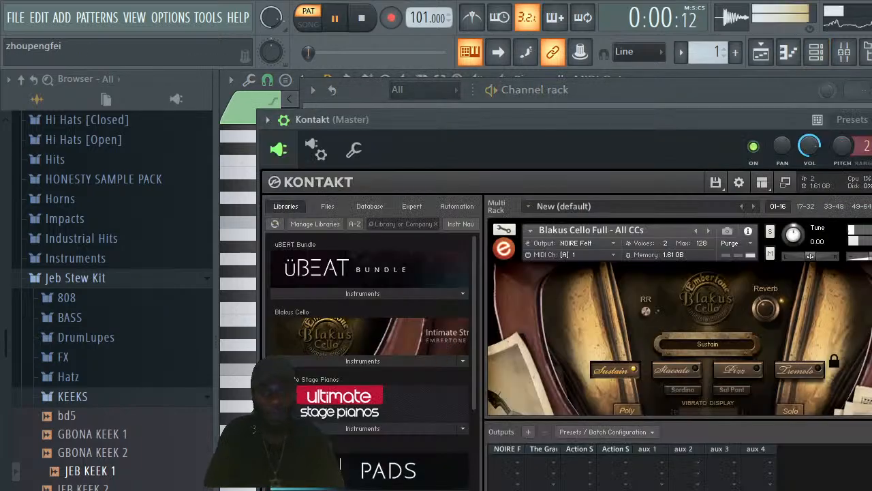
pyautogui.press('space')
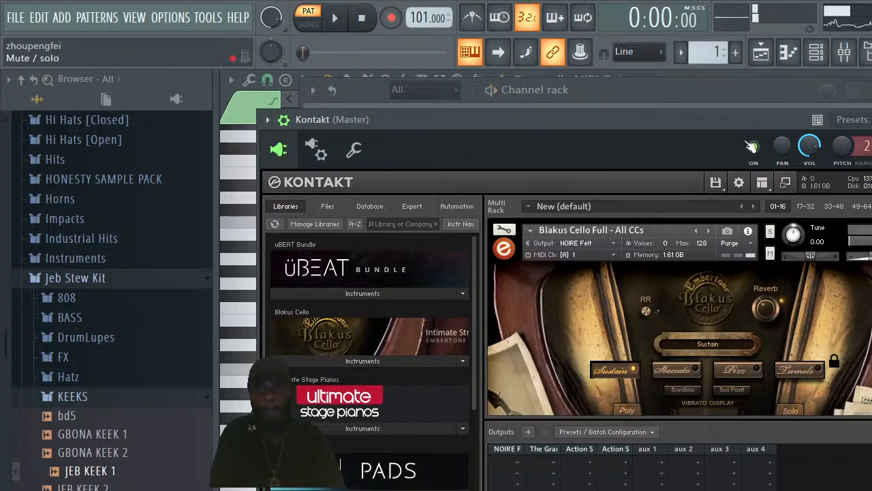
# Audition higher keys in the MIDI Out piano roll, and replace its two D5 notes with a short G5 at the start of bar 1
pyautogui.click(761, 52)
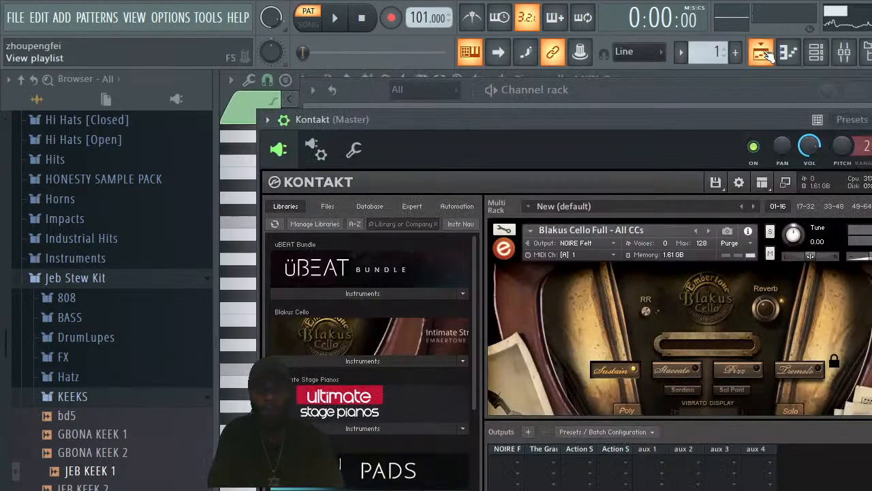
pyautogui.click(761, 52)
pyautogui.press('F7')
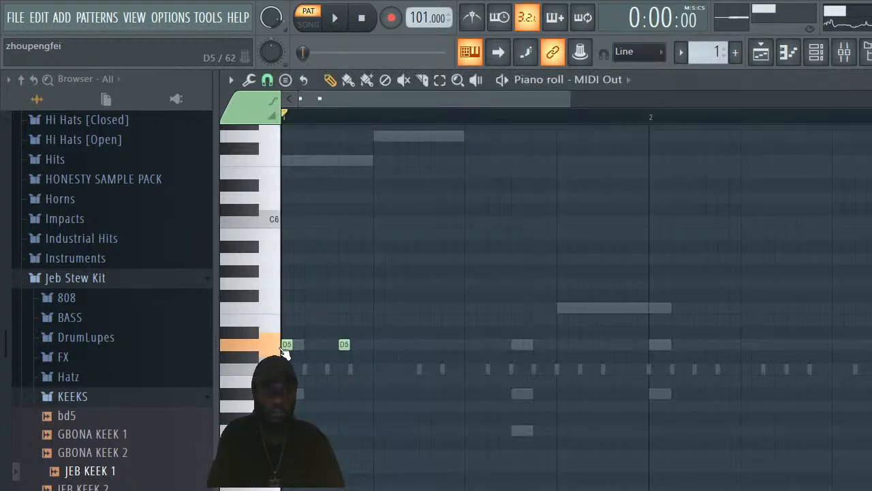
pyautogui.click(279, 167)
pyautogui.click(273, 140)
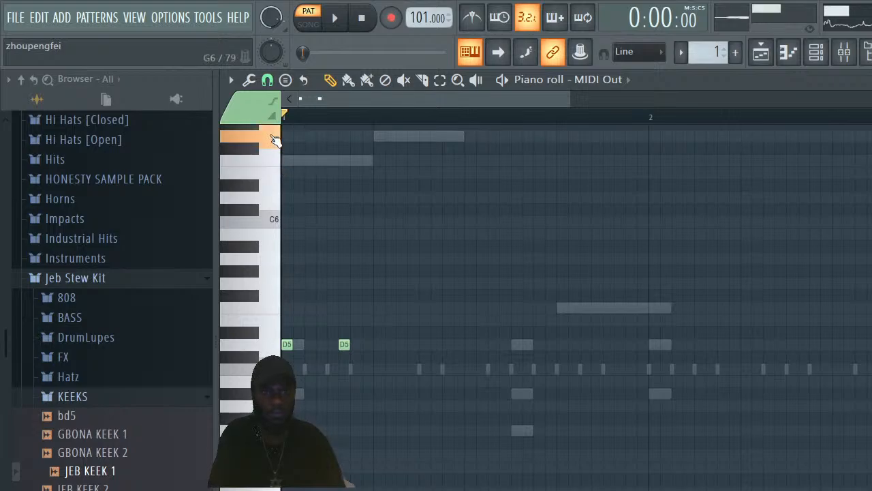
pyautogui.scroll(3, 575, 307)
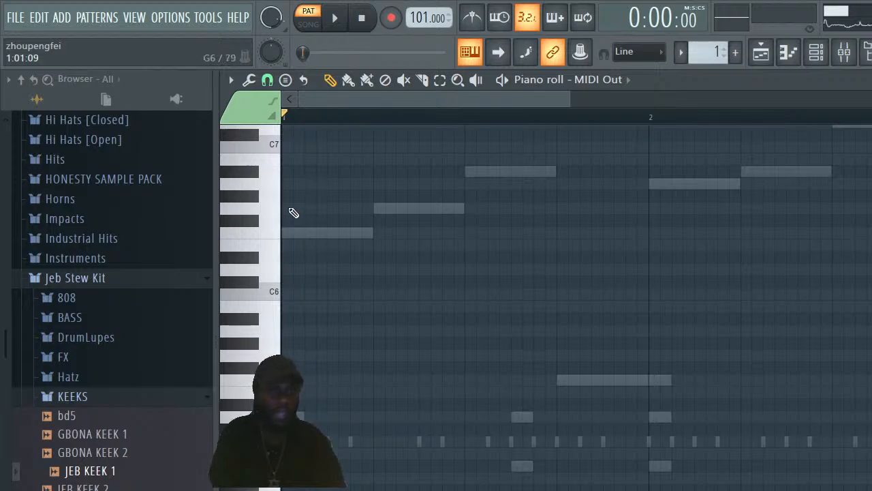
pyautogui.click(275, 271)
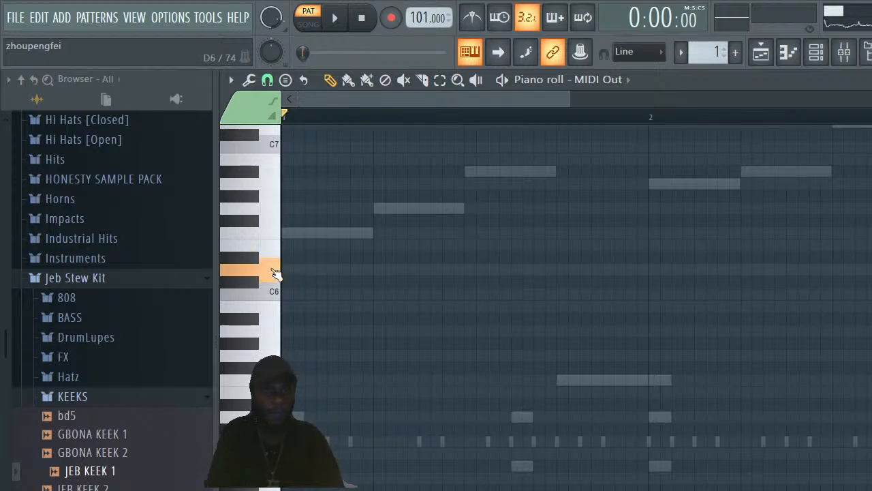
pyautogui.click(273, 234)
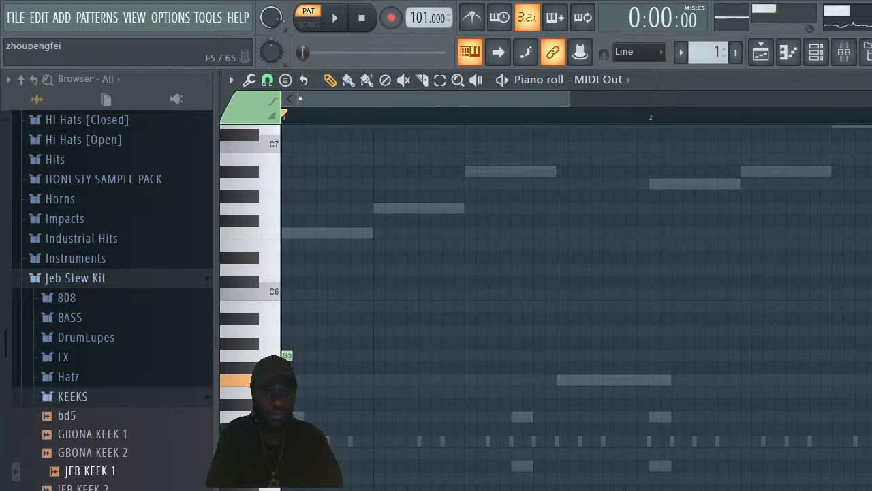
# Lengthen the opening G5 note to two steps, playing the pattern before and after the change
pyautogui.press('space')
pyautogui.press('space')
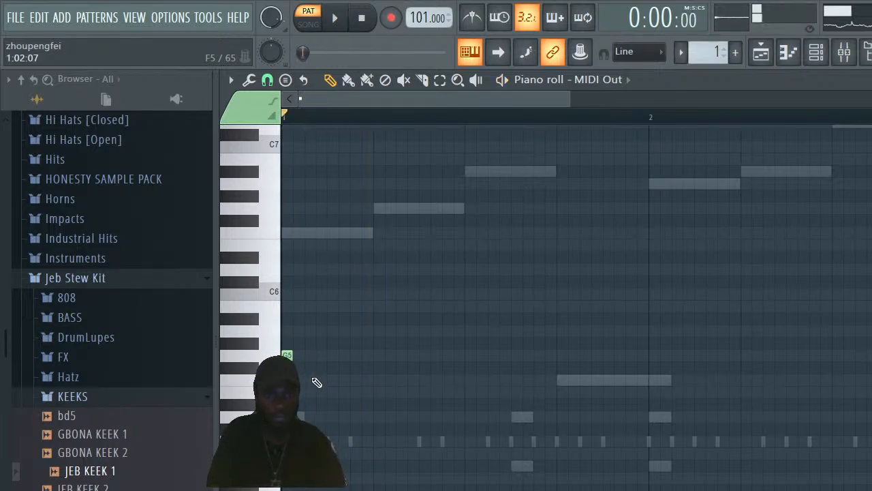
pyautogui.press('space')
pyautogui.press('space')
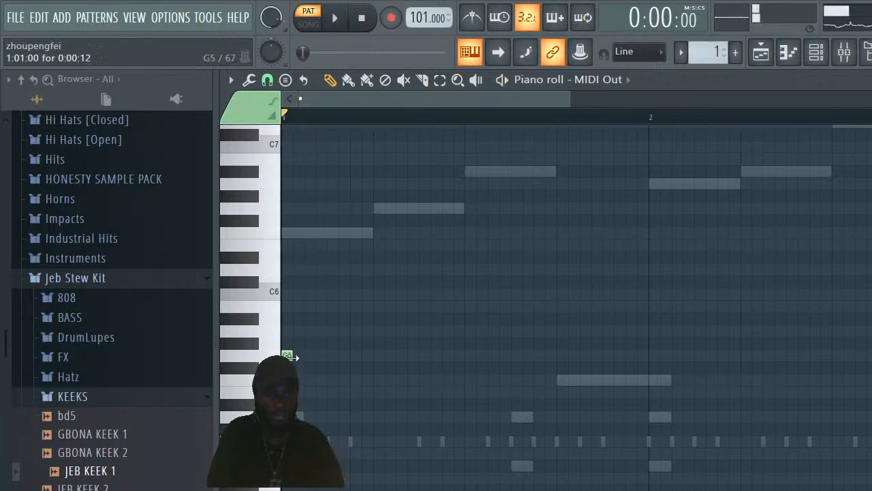
pyautogui.click(289, 355)
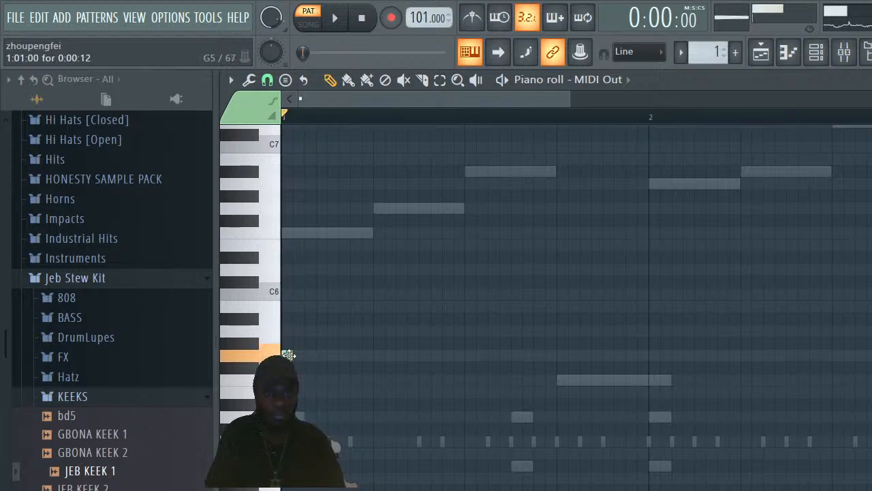
pyautogui.moveTo(289, 355); pyautogui.dragTo(329, 368)
pyautogui.press('space')
pyautogui.press('space')
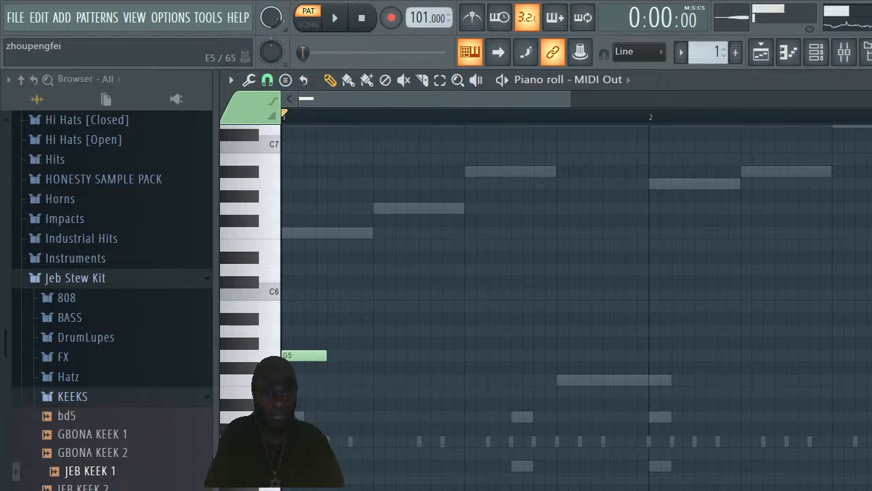
# Add an F5 note at step 3 of bar 1, shorten it to half a step, and play it back
pyautogui.click(333, 381)
pyautogui.press('space')
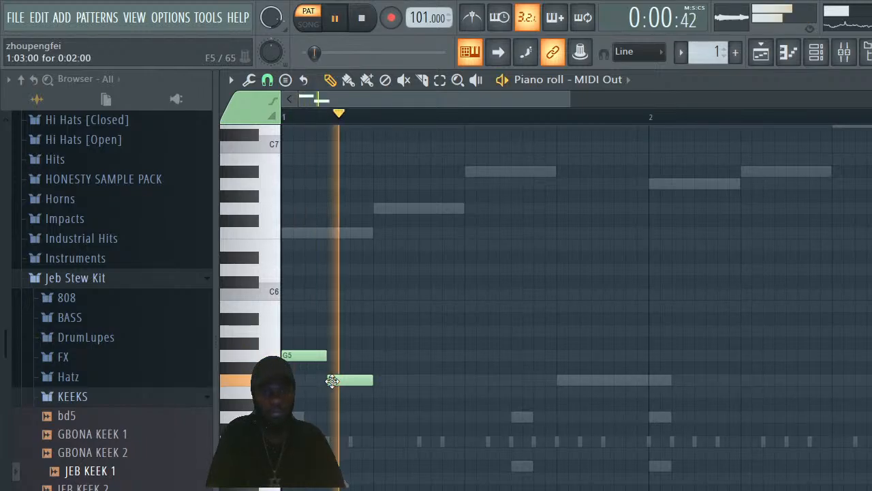
pyautogui.press('space')
pyautogui.moveTo(369, 385); pyautogui.dragTo(338, 384)
pyautogui.press('space')
pyautogui.press('space')
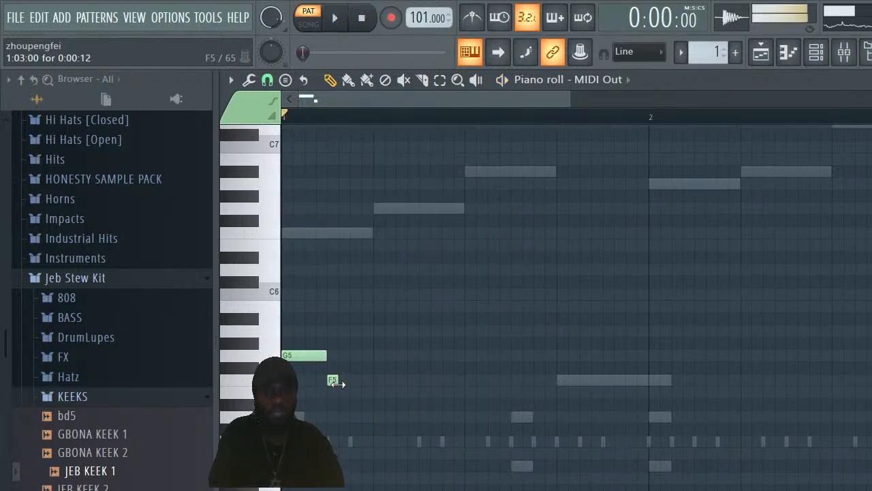
# Add a note at step 7 of bar 1, move it down to D5, make it one step long, and audition it
pyautogui.click(421, 355)
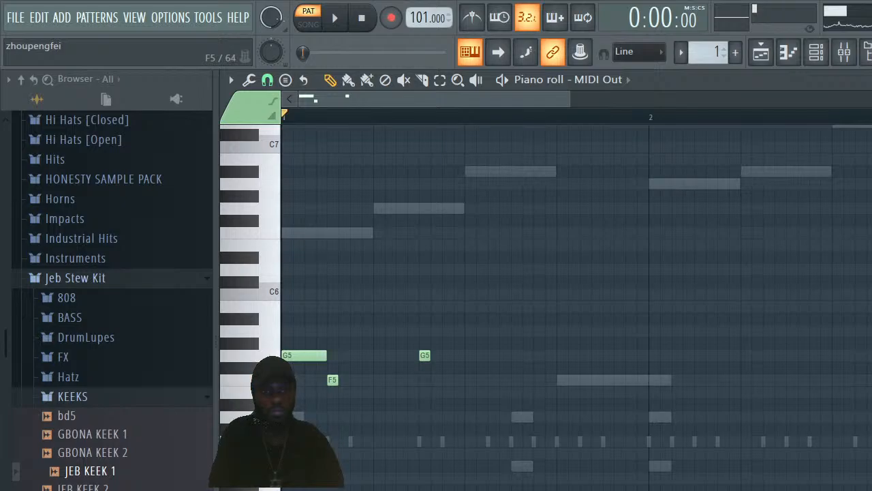
pyautogui.moveTo(420, 355); pyautogui.dragTo(423, 417)
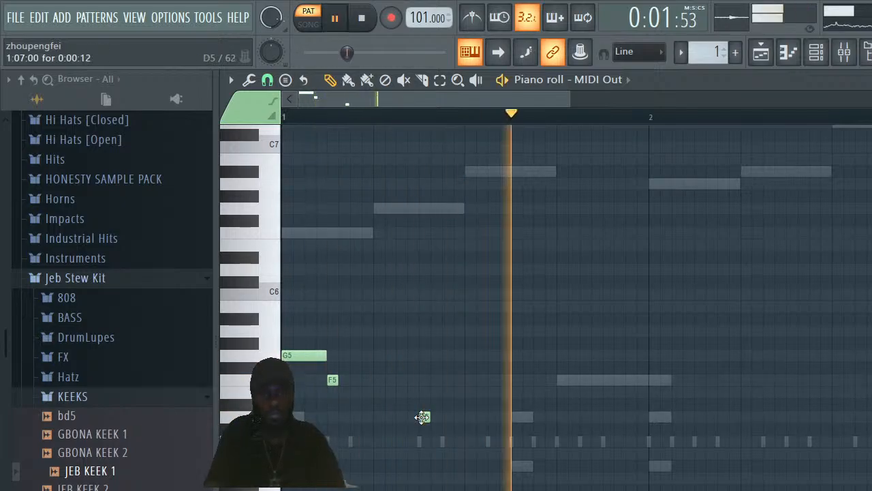
pyautogui.press('space')
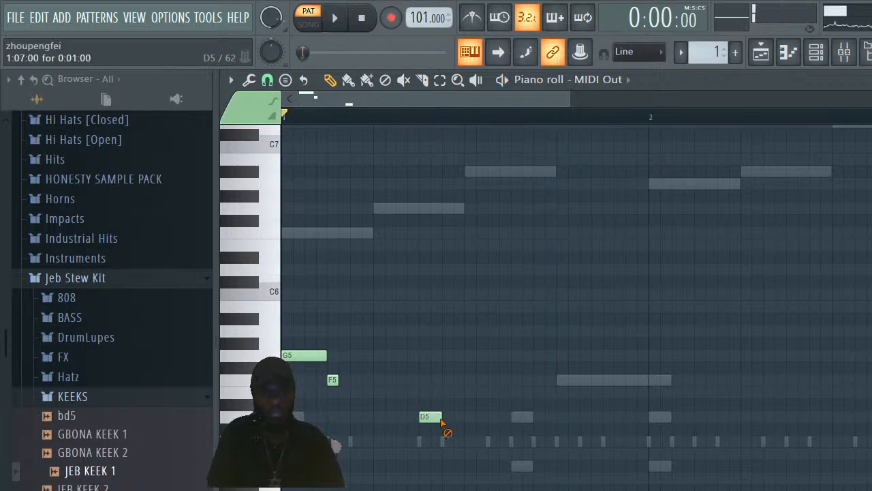
pyautogui.rightClick(439, 417)
pyautogui.press('space')
pyautogui.press('space')
pyautogui.click(428, 417)
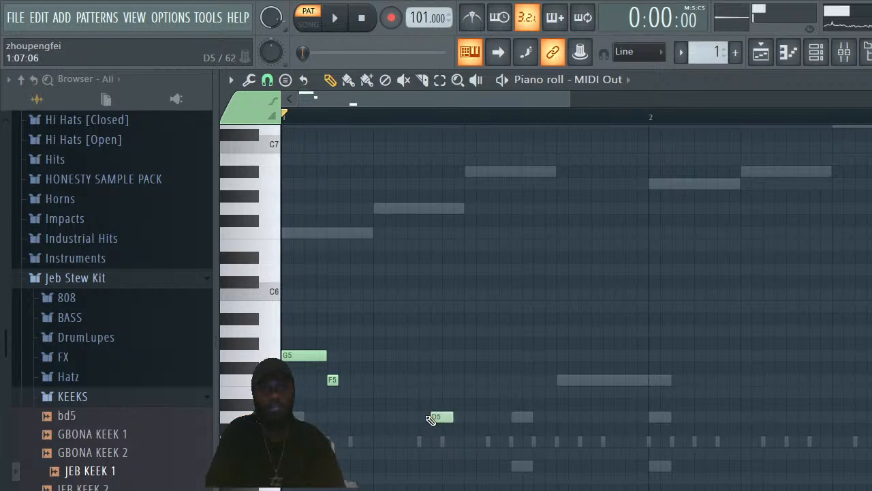
pyautogui.moveTo(446, 415); pyautogui.dragTo(428, 415)
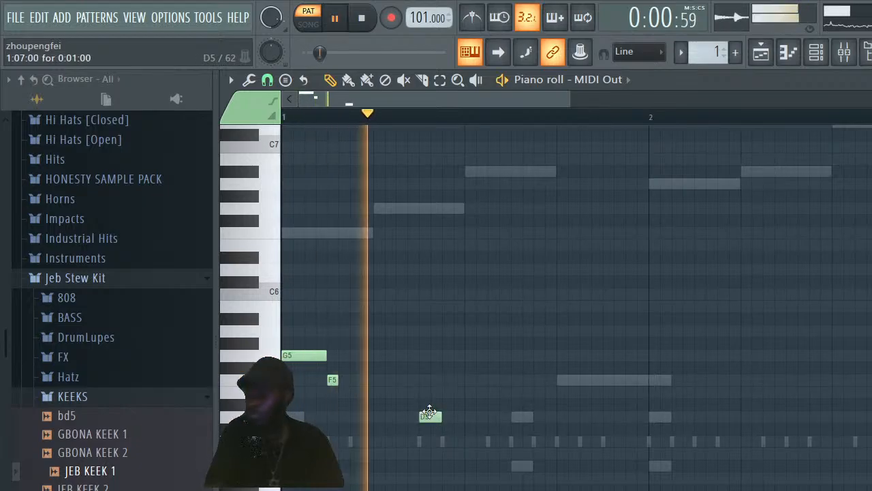
pyautogui.press('space')
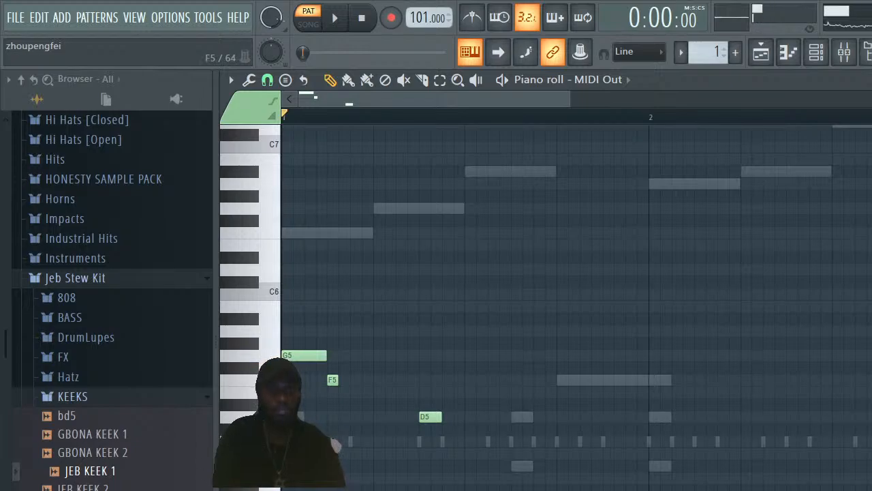
# Add another D5 in bar 1, settle it at step 13 as a half-step note, and play it back
pyautogui.click(516, 417)
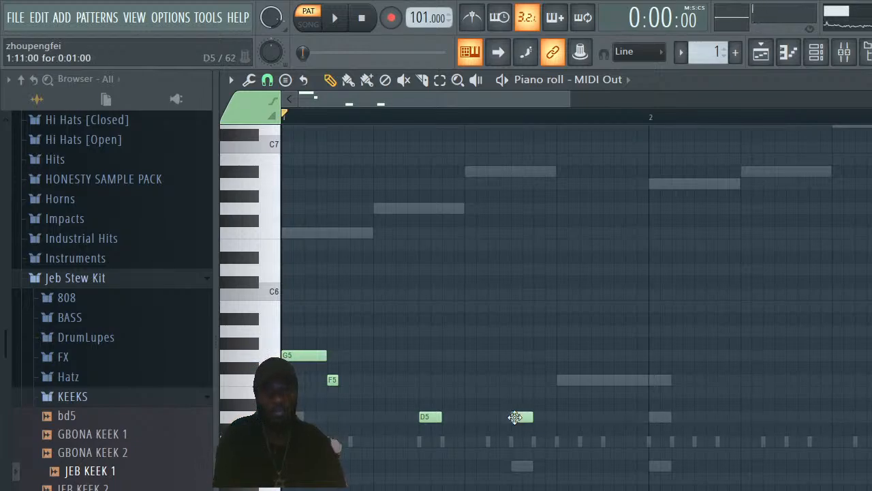
pyautogui.press('space')
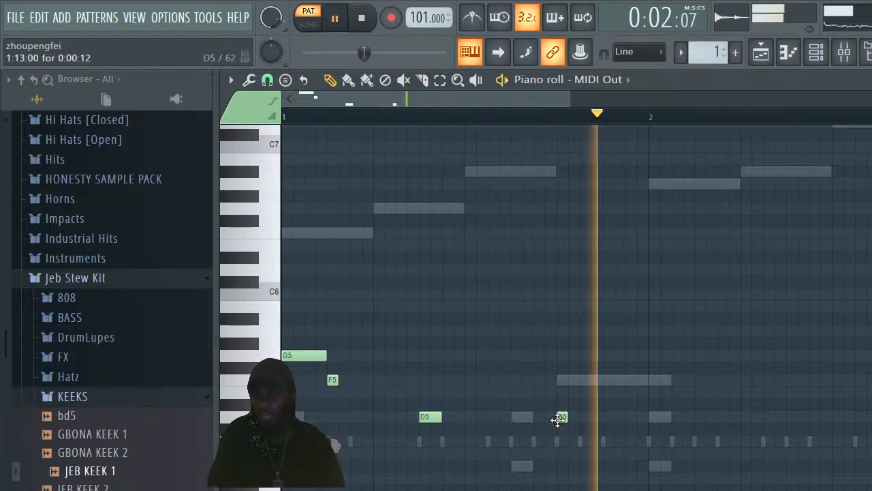
pyautogui.press('space')
# Add a half-step F5 near the end of bar 1, position it at step 15, and check its timing by playback
pyautogui.click(595, 417)
pyautogui.scroll(-1, 595, 414)
pyautogui.press('space')
pyautogui.rightClick(597, 411)
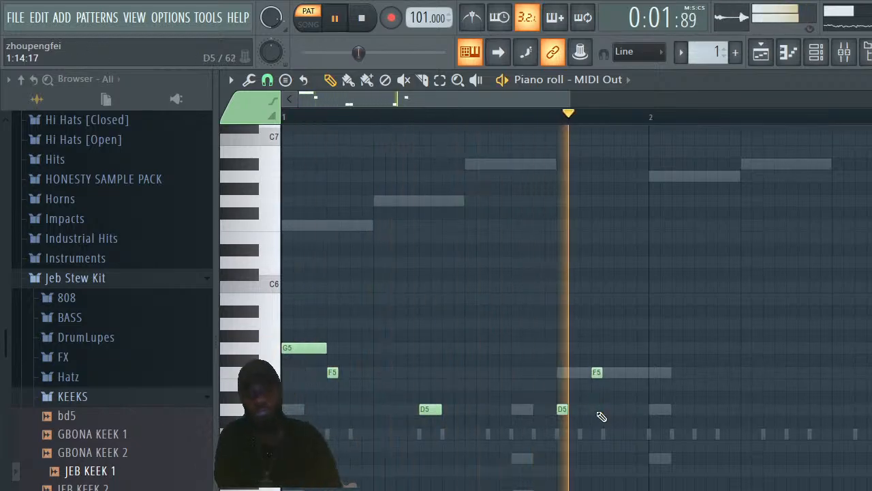
pyautogui.press('space')
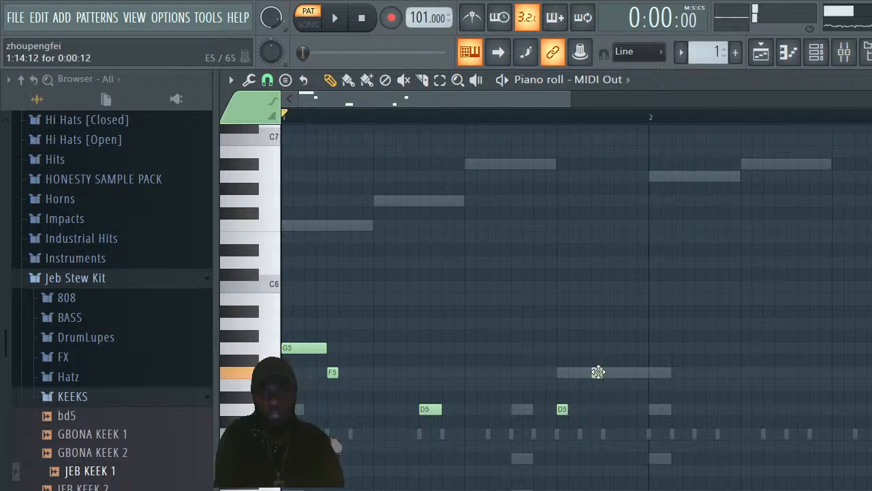
pyautogui.press('space')
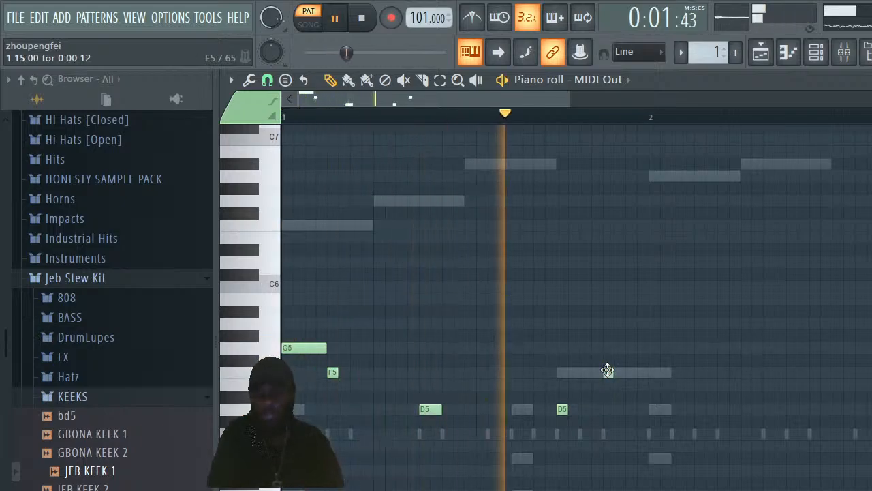
pyautogui.press('space')
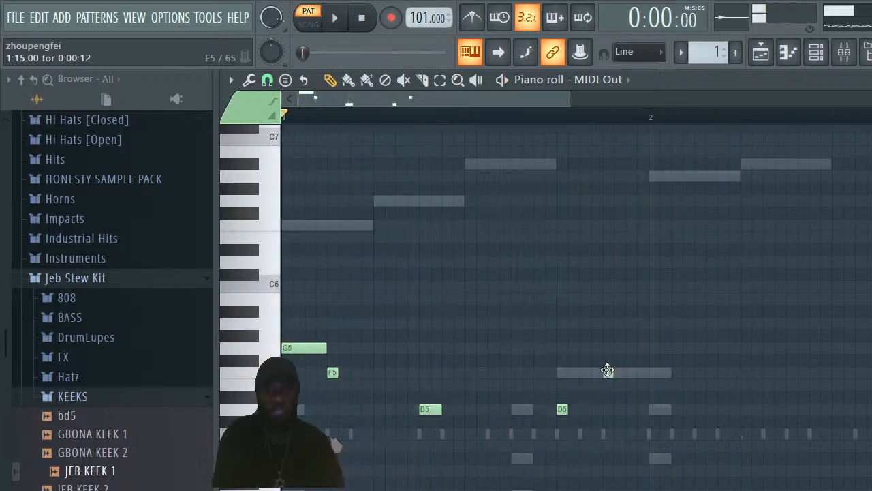
# Place a one-step D5 at the start of bar 2 and play the melody
pyautogui.click(607, 371)
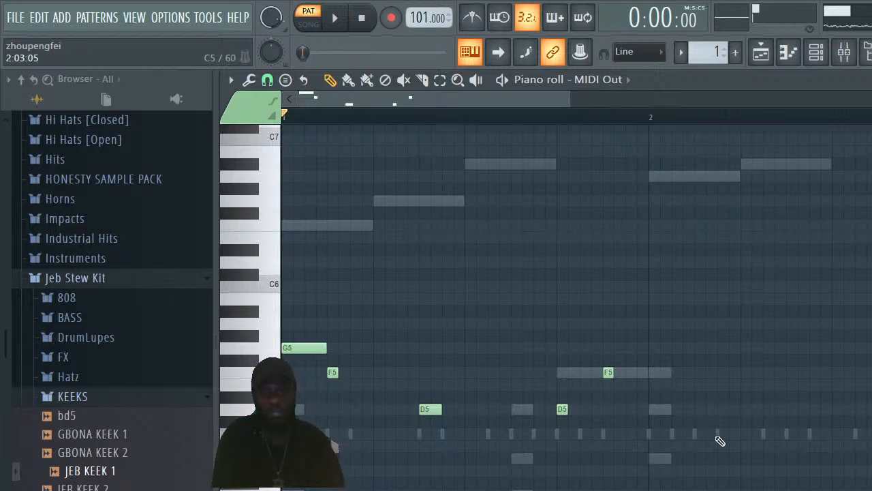
pyautogui.moveTo(665, 413); pyautogui.dragTo(672, 413)
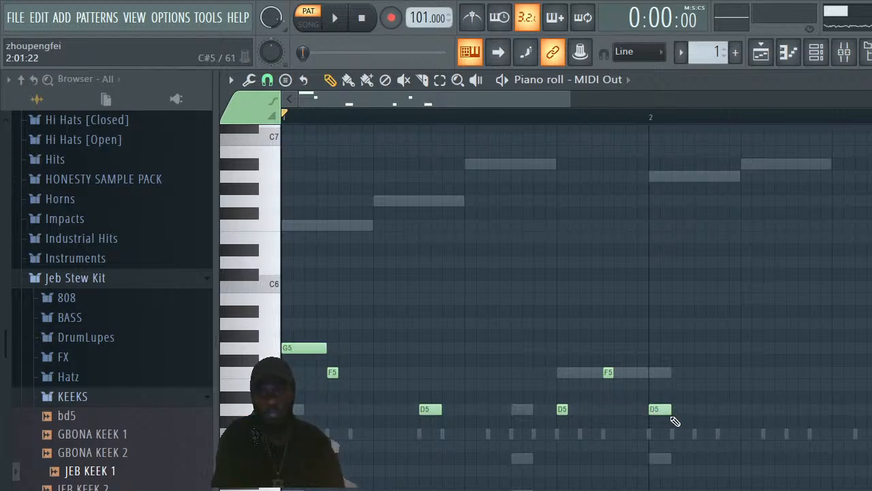
pyautogui.press('space')
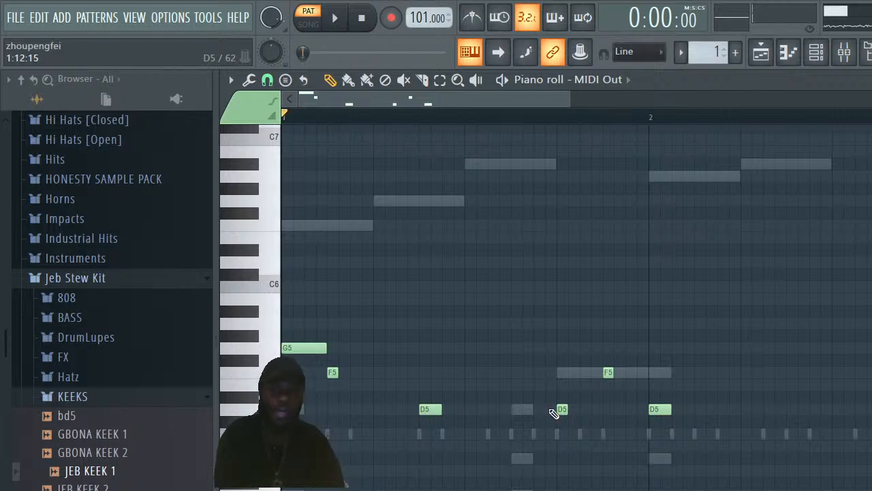
# Test an extra D5 just before step 13 of bar 1, and replace both D5s there with a one-step D5 at step 13
pyautogui.press('space')
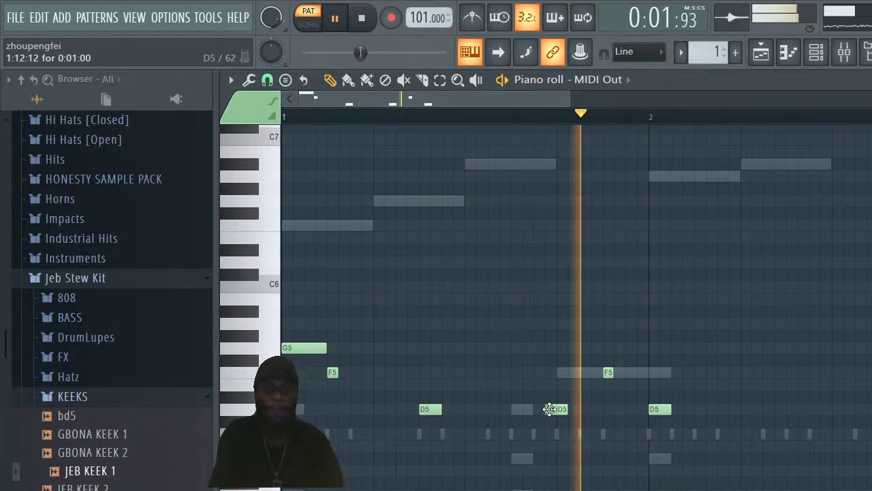
pyautogui.press('space')
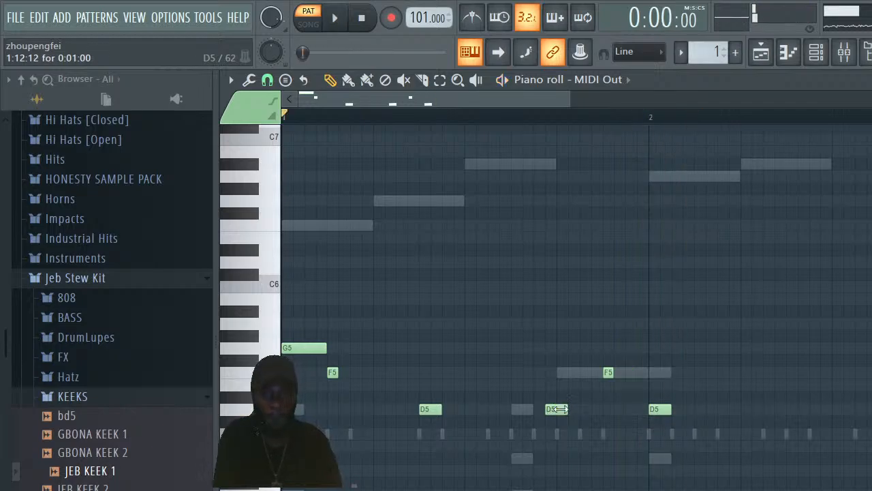
pyautogui.rightClick(562, 410)
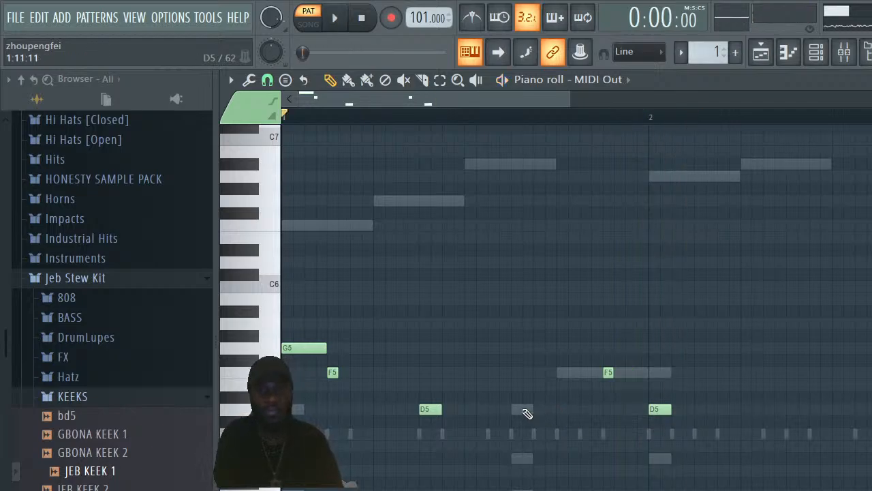
pyautogui.click(561, 410)
pyautogui.press('space')
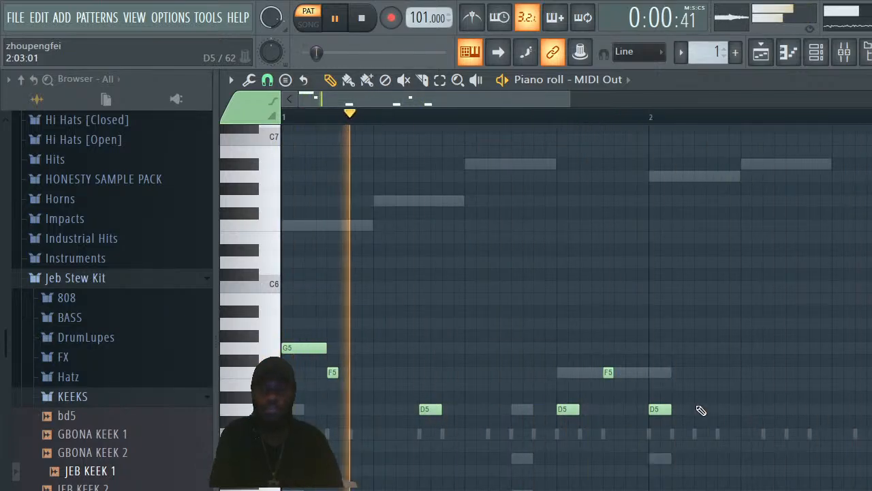
# Reopen the MIDI Out melody from the channel rack and add a one-step F5 at step 11 of bar 2
pyautogui.click(815, 54)
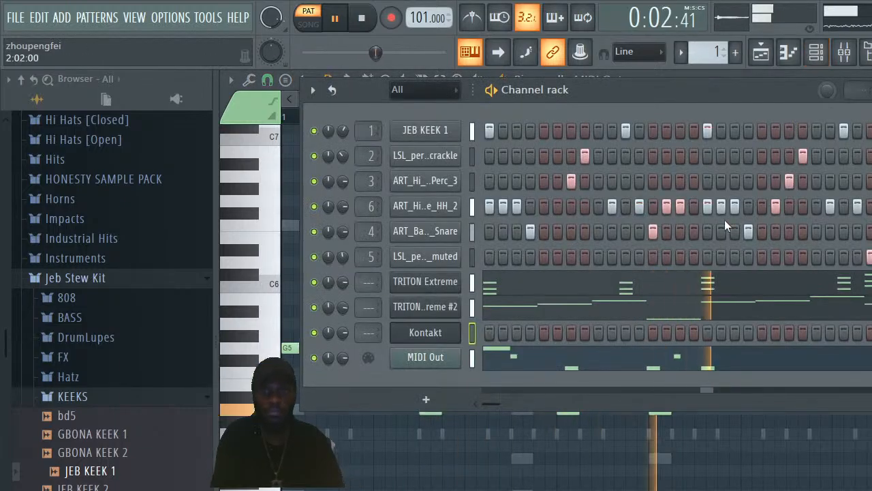
pyautogui.click(739, 361)
pyautogui.click(739, 362)
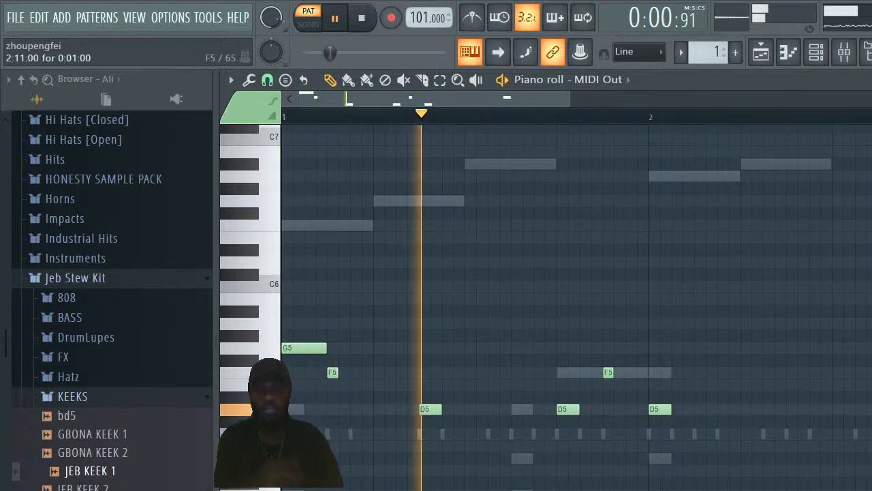
# Set the LSL crackle percussion channel's volume to 55% in the channel rack while the pattern plays
pyautogui.click(816, 51)
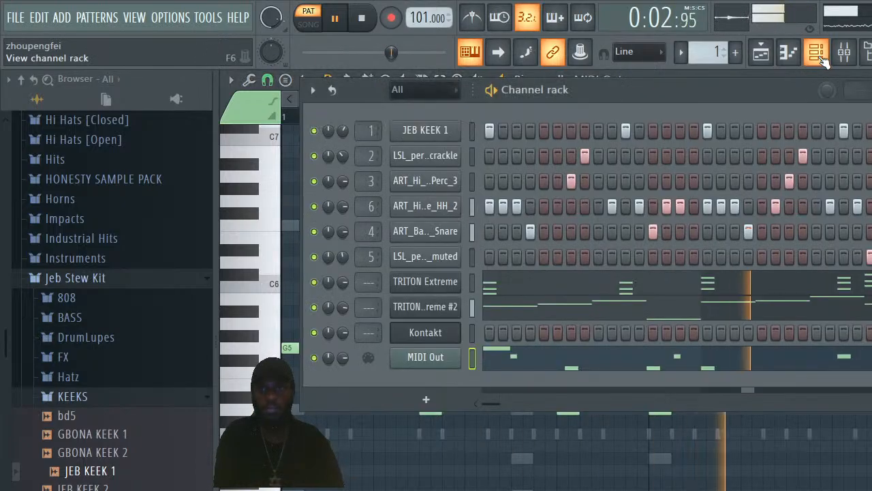
pyautogui.moveTo(341, 155); pyautogui.dragTo(342, 147)
pyautogui.scroll(3, 341, 154)
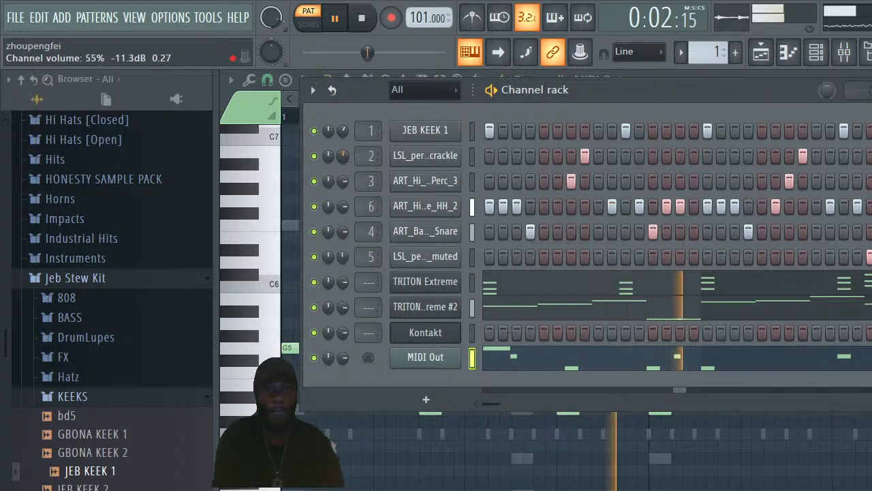
# Raise the LSL crackle percussion channel's volume further and fine-tune the Perc_3 channel's volume while the pattern plays
pyautogui.scroll(3, 341, 154)
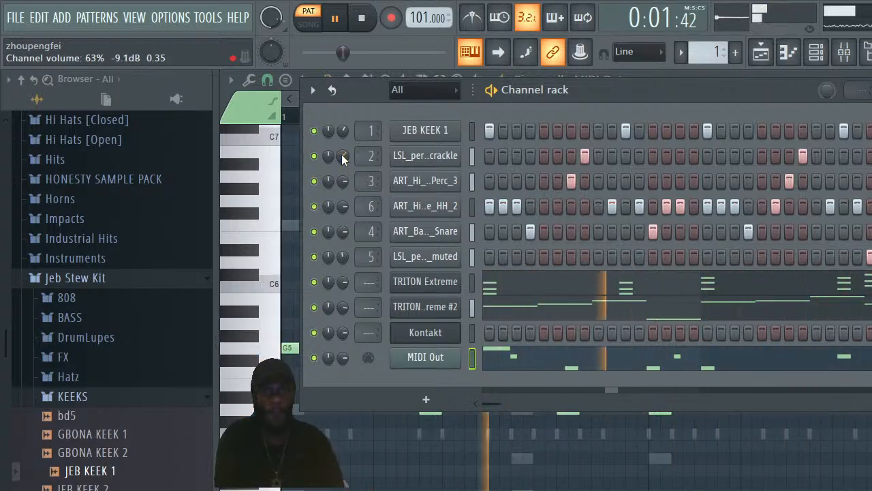
pyautogui.scroll(2, 341, 154)
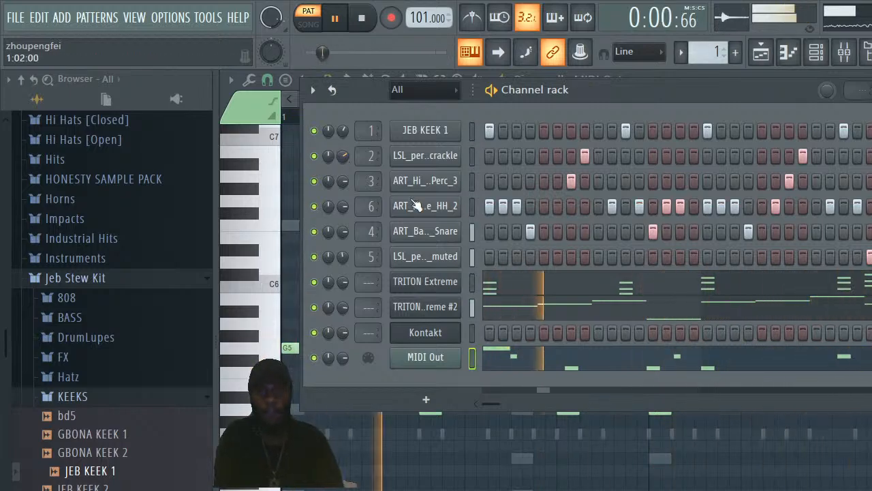
pyautogui.scroll(-2, 342, 154)
pyautogui.scroll(1, 343, 181)
pyautogui.scroll(-1, 344, 189)
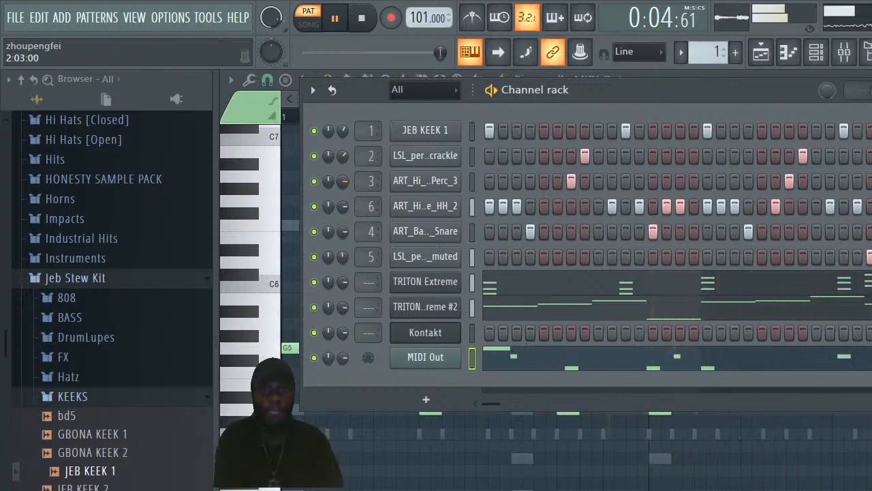
# Stop playback, open the Kontakt channel's instrument and load Cloud Supply from its libraries
pyautogui.press('F6')
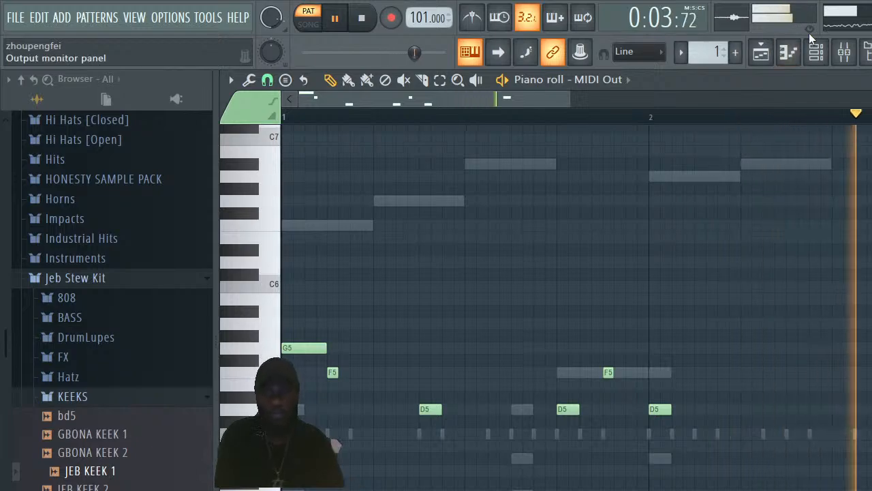
pyautogui.click(816, 52)
pyautogui.press('space')
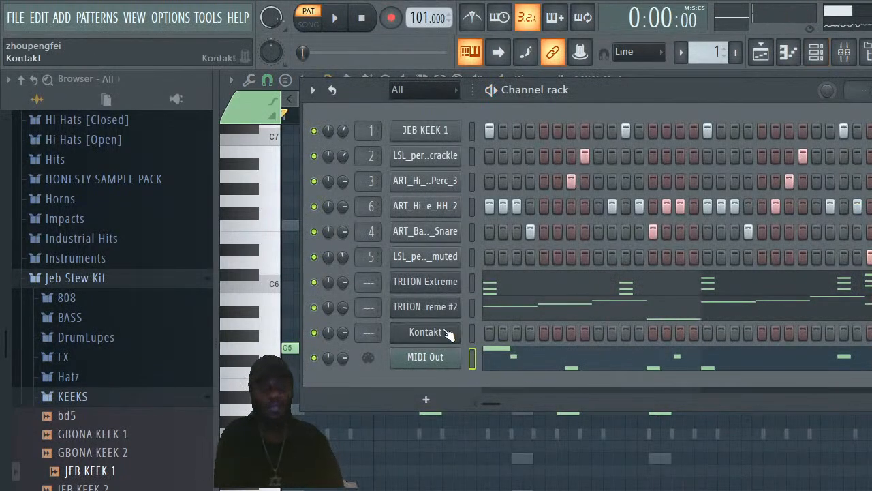
pyautogui.click(425, 332)
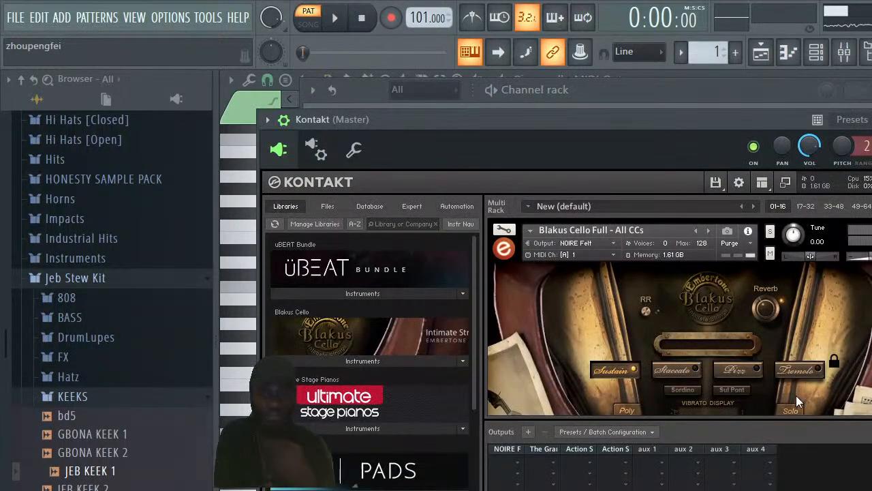
pyautogui.scroll(-3, 680, 318)
pyautogui.moveTo(477, 327); pyautogui.dragTo(482, 490)
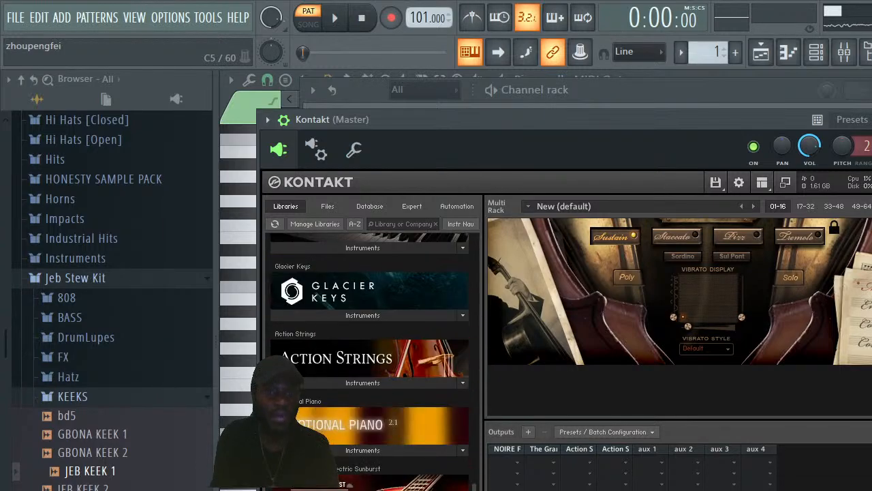
pyautogui.moveTo(606, 124); pyautogui.dragTo(595, 74)
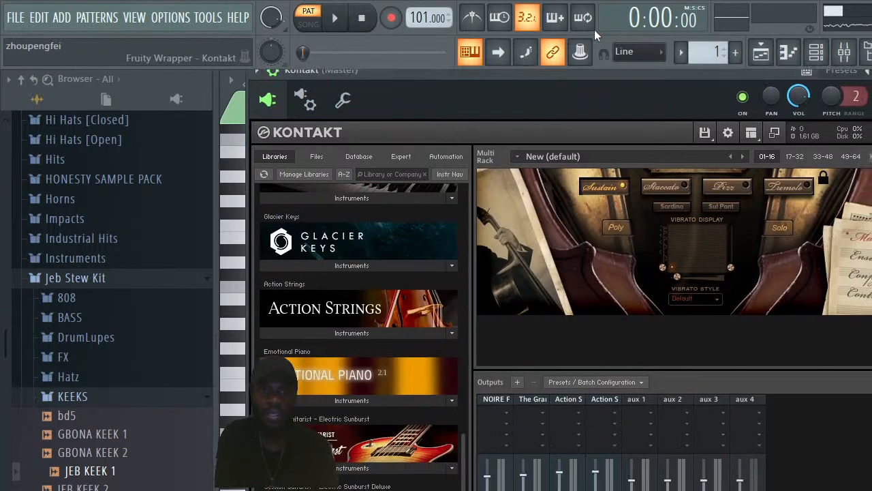
pyautogui.scroll(-1, 358, 307)
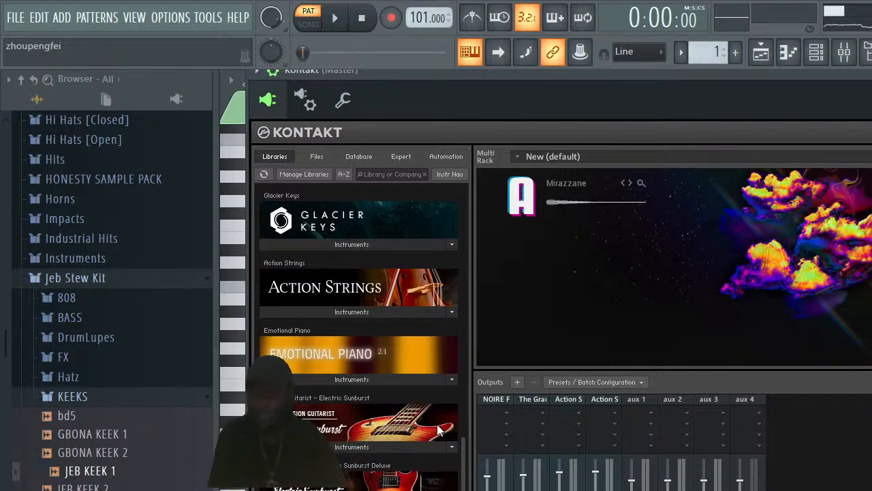
# Reposition and reopen the Kontakt window, and remove the Blakus Cello instrument from its rack
pyautogui.moveTo(851, 73); pyautogui.dragTo(574, 83)
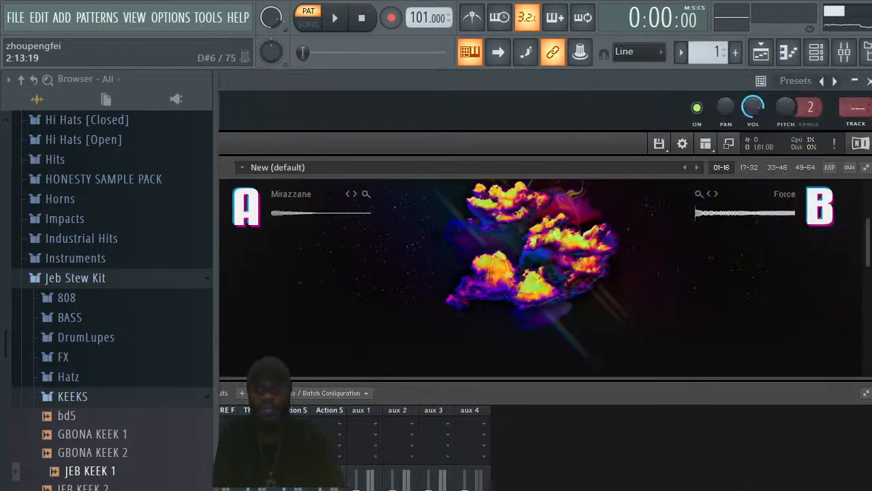
pyautogui.moveTo(869, 244); pyautogui.dragTo(869, 200)
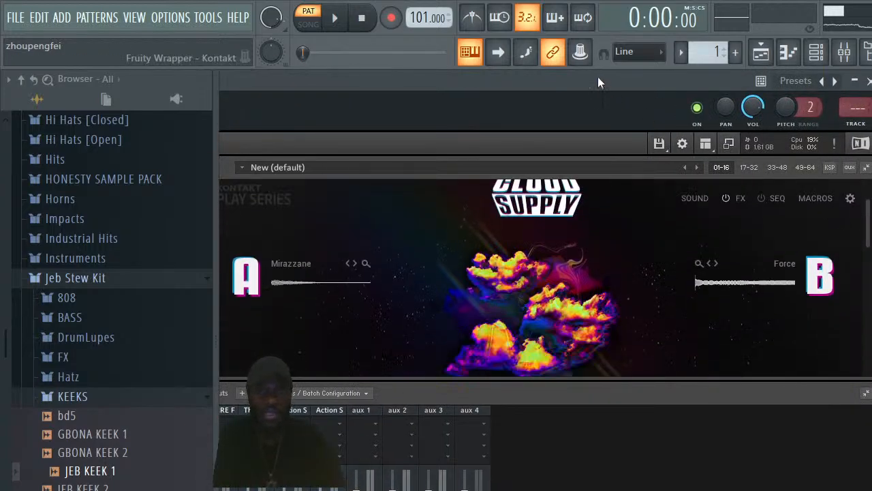
pyautogui.moveTo(598, 76); pyautogui.dragTo(805, 66)
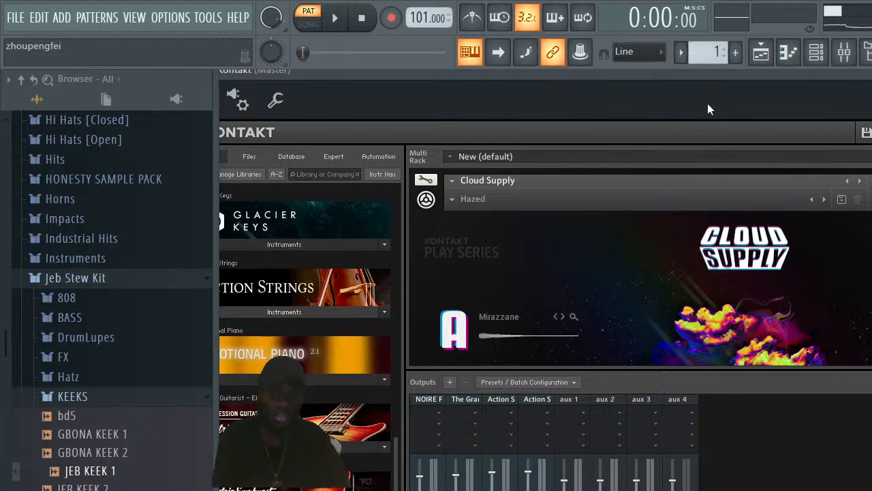
pyautogui.moveTo(732, 77); pyautogui.dragTo(576, 87)
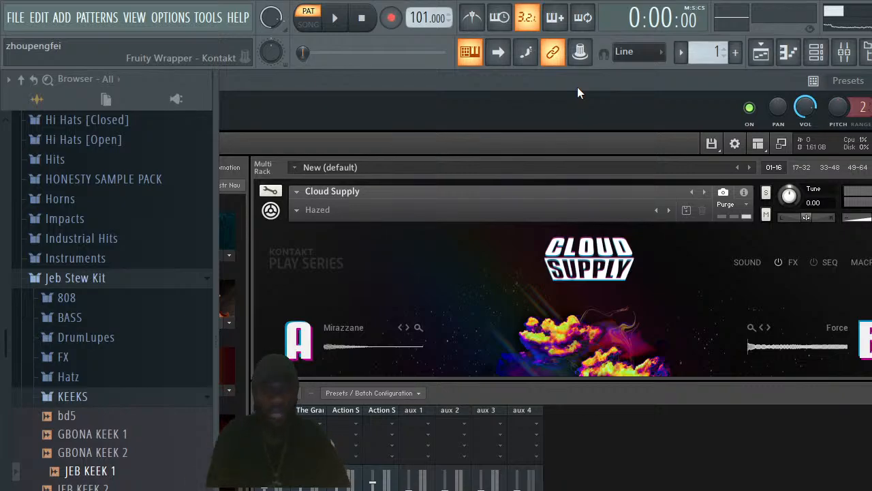
pyautogui.press('Escape')
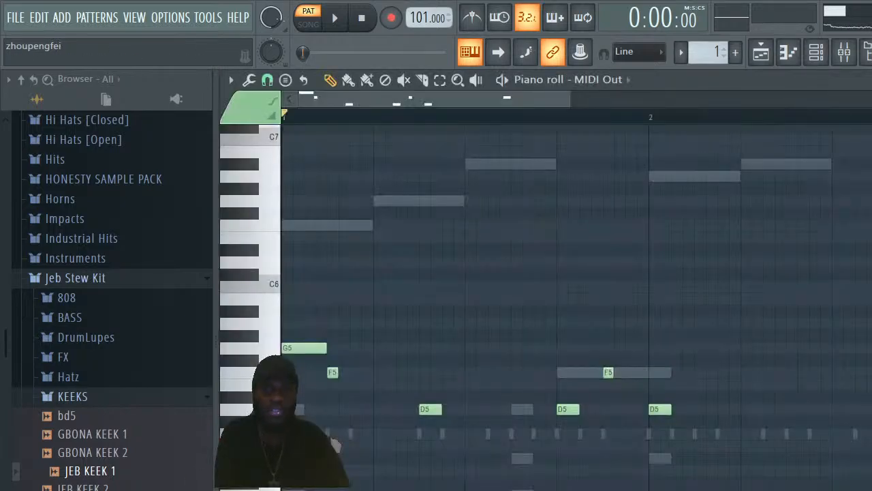
pyautogui.click(816, 54)
pyautogui.click(416, 333)
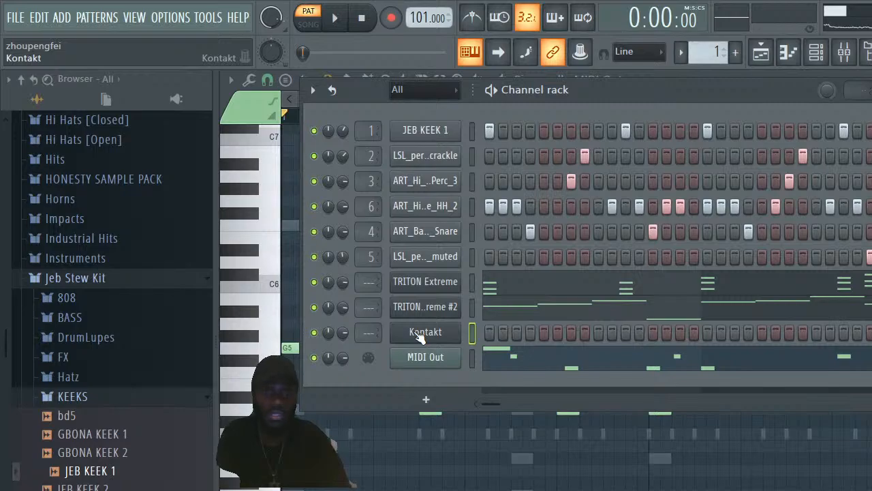
pyautogui.scroll(-5, 508, 284)
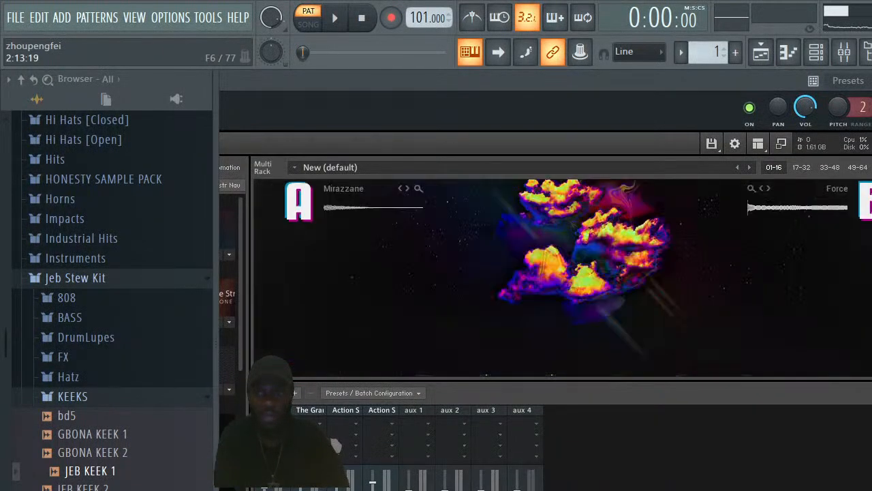
pyautogui.scroll(-1, 689, 269)
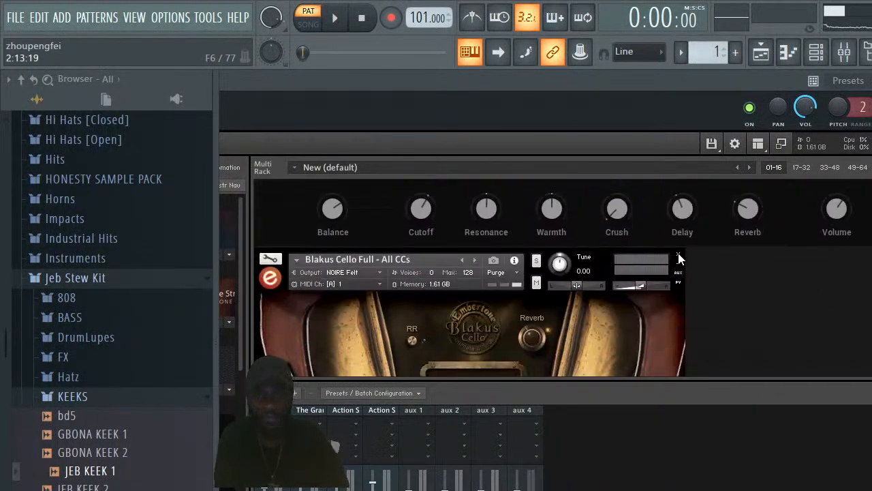
pyautogui.click(679, 255)
pyautogui.click(549, 375)
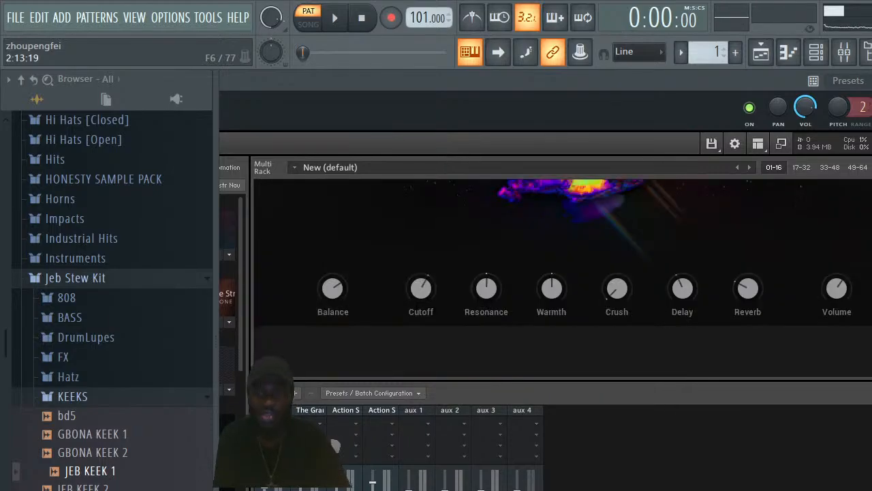
# Set Cloud Supply's MIDI channel to Port A, channel 1, and play the pattern
pyautogui.click(744, 193)
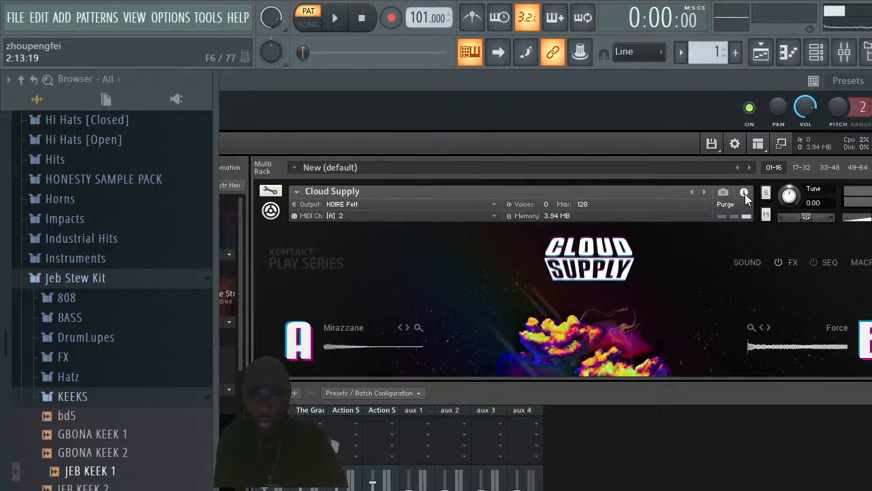
pyautogui.click(445, 216)
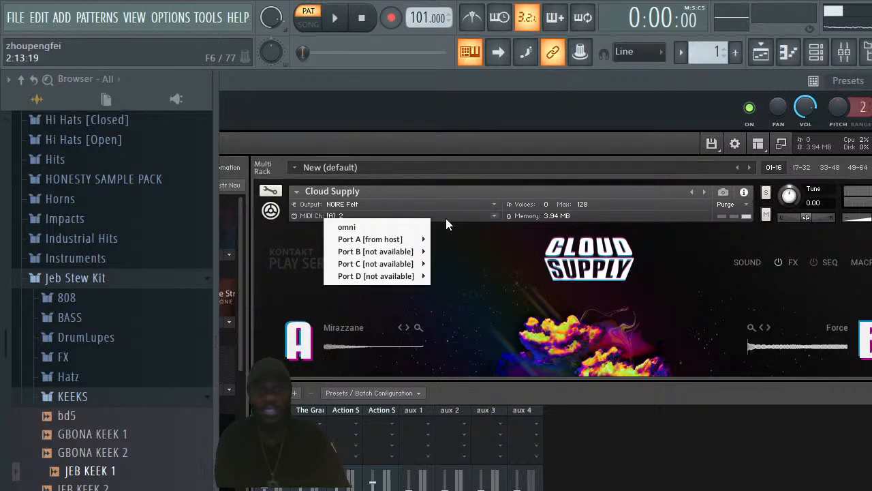
pyautogui.moveTo(395, 240)
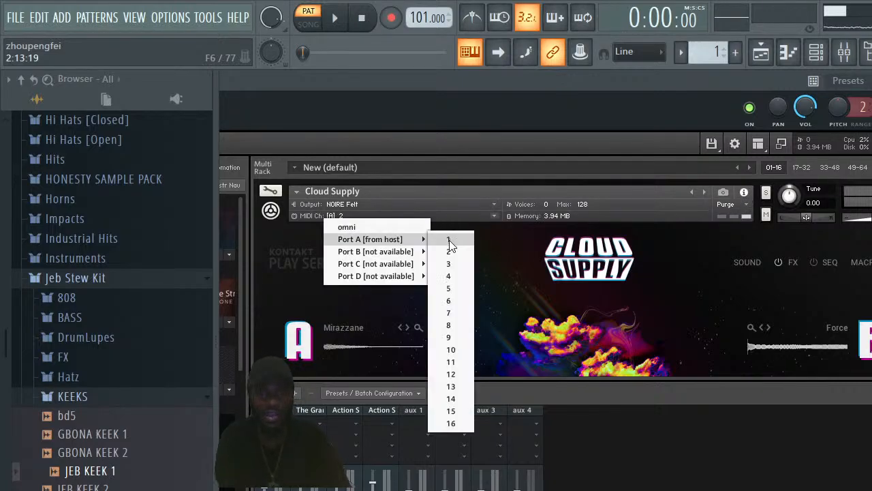
pyautogui.click(449, 240)
pyautogui.click(335, 18)
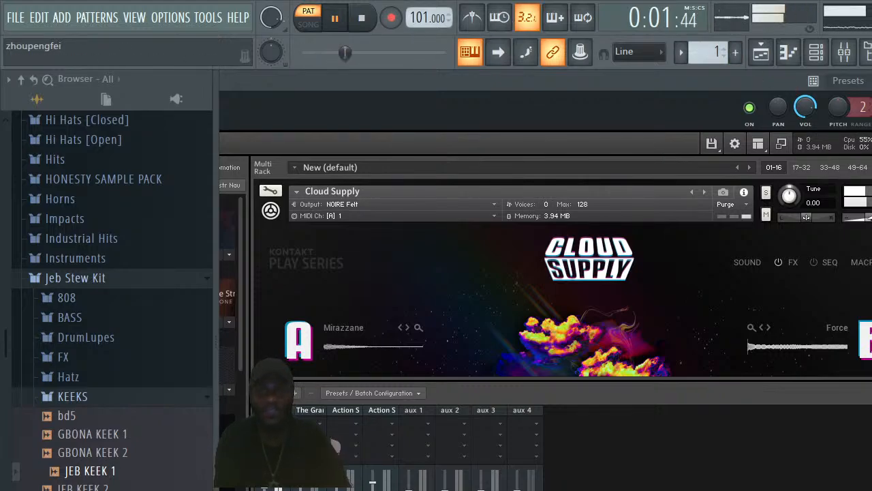
# Lower Cloud Supply's Delay and Reverb amounts while the melody plays
pyautogui.scroll(-5, 788, 332)
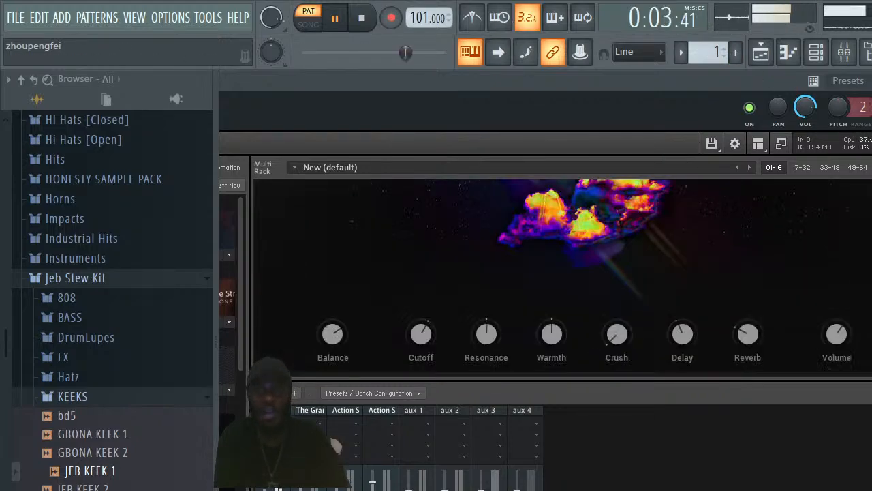
pyautogui.moveTo(680, 286); pyautogui.dragTo(678, 308)
pyautogui.moveTo(731, 292)
pyautogui.mouseDown()
pyautogui.moveTo(738, 302)
pyautogui.moveTo(738, 288)
pyautogui.mouseUp()
pyautogui.moveTo(683, 287); pyautogui.dragTo(686, 297)
pyautogui.moveTo(756, 296); pyautogui.dragTo(755, 302)
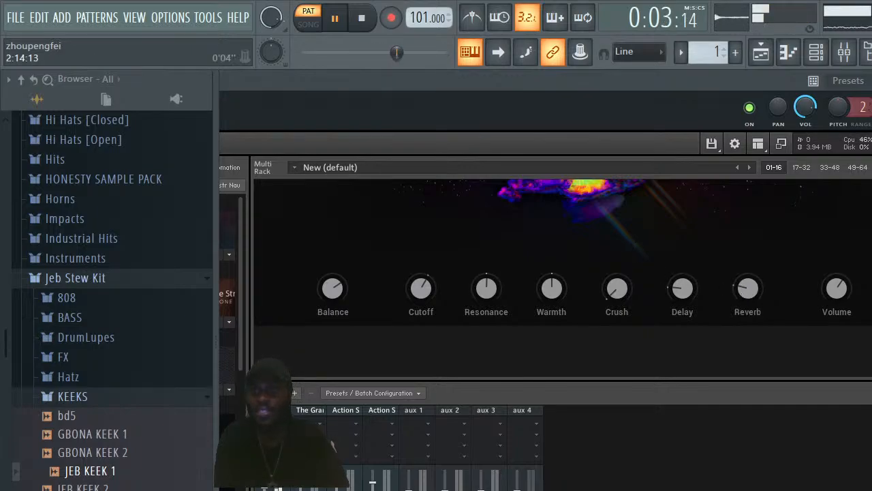
# Lower the MIDI Out channel's volume in the channel rack and stop playback
pyautogui.click(795, 51)
pyautogui.click(816, 51)
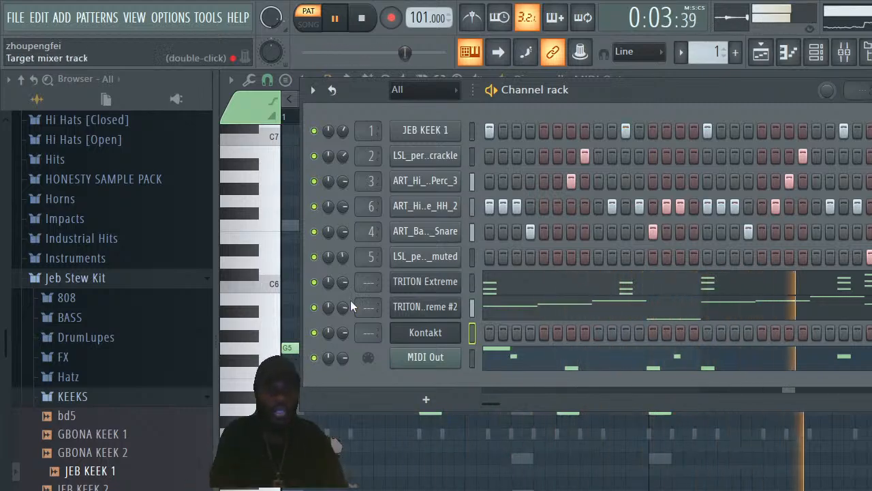
pyautogui.moveTo(343, 361); pyautogui.dragTo(343, 368)
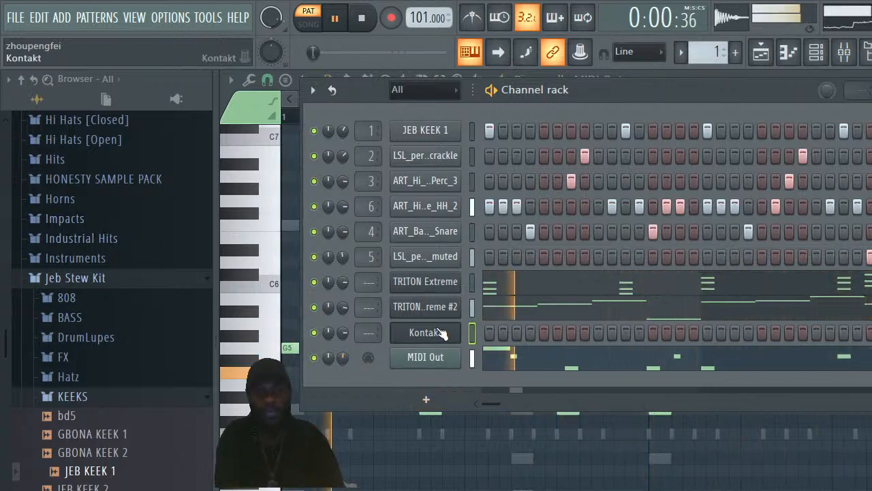
pyautogui.press('space')
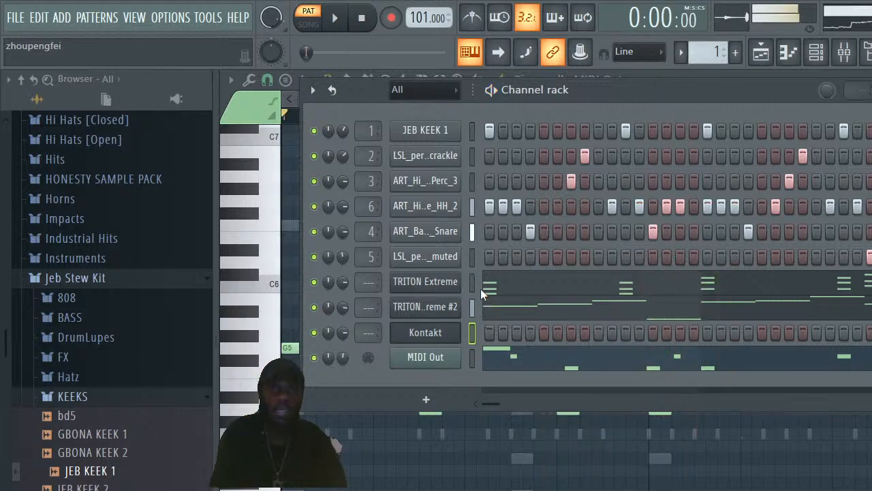
# Open the ART_Hi_Life_HH_2 hi-hat channel in the piano roll and set the snap to 1/3 step
pyautogui.rightClick(434, 207)
pyautogui.click(493, 205)
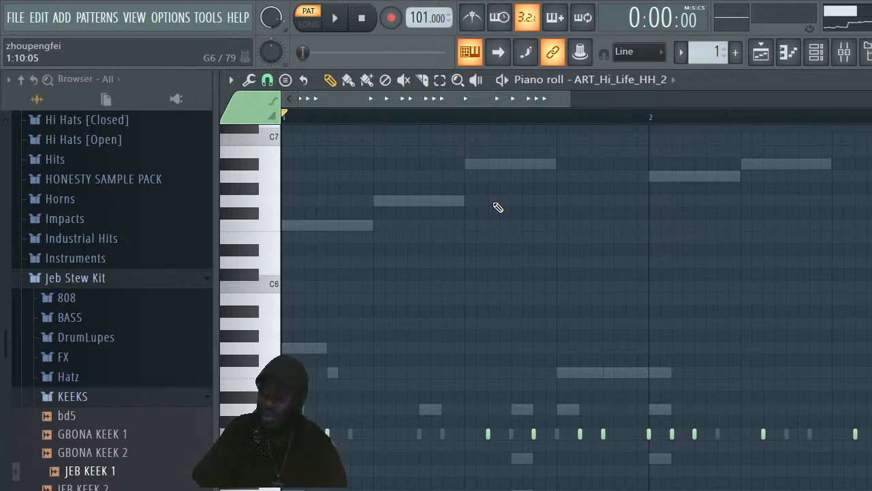
pyautogui.moveTo(567, 98); pyautogui.dragTo(397, 98)
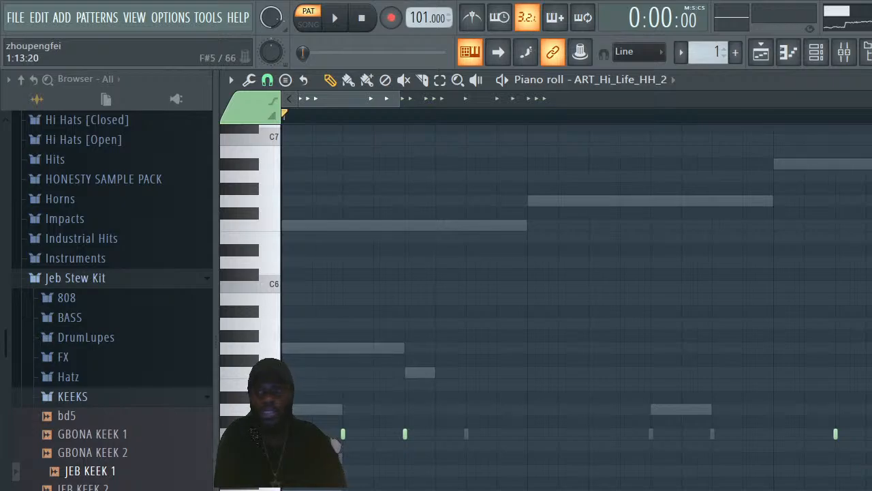
pyautogui.scroll(-4, 335, 444)
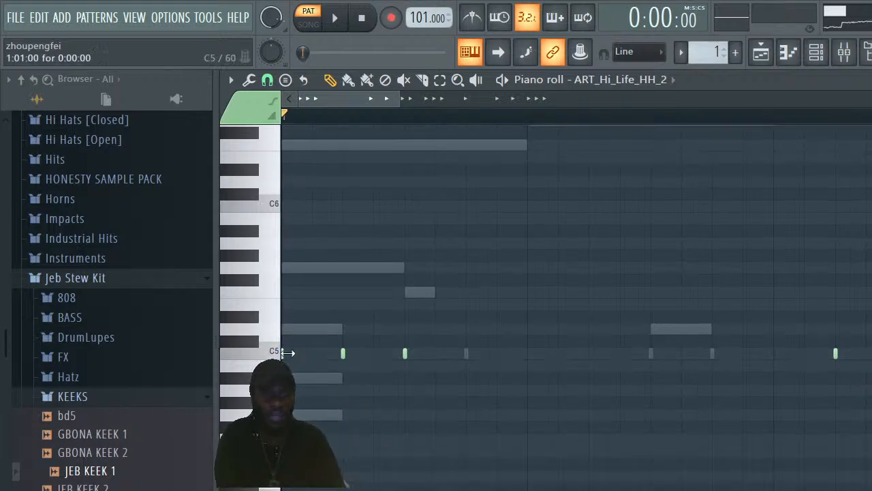
pyautogui.click(267, 81)
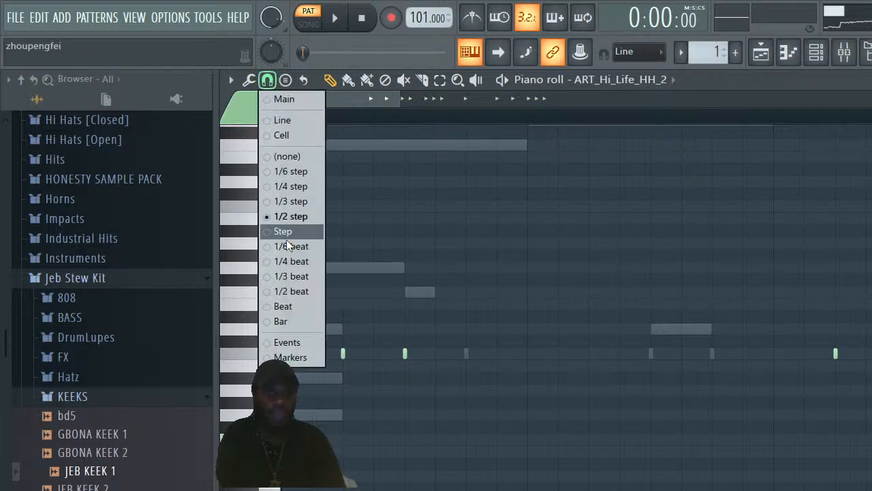
pyautogui.click(294, 202)
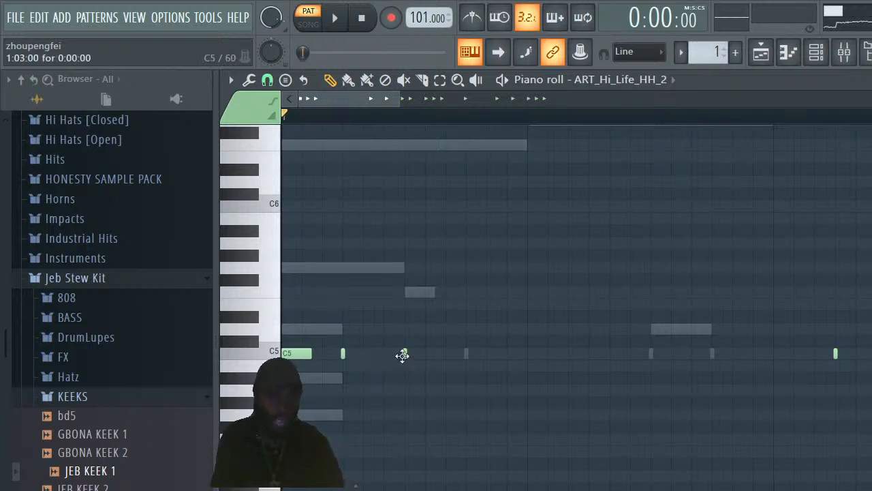
# Try resizing the first C5 hi-hat note in bar 1, and undo the note resizes
pyautogui.moveTo(311, 353); pyautogui.dragTo(280, 355)
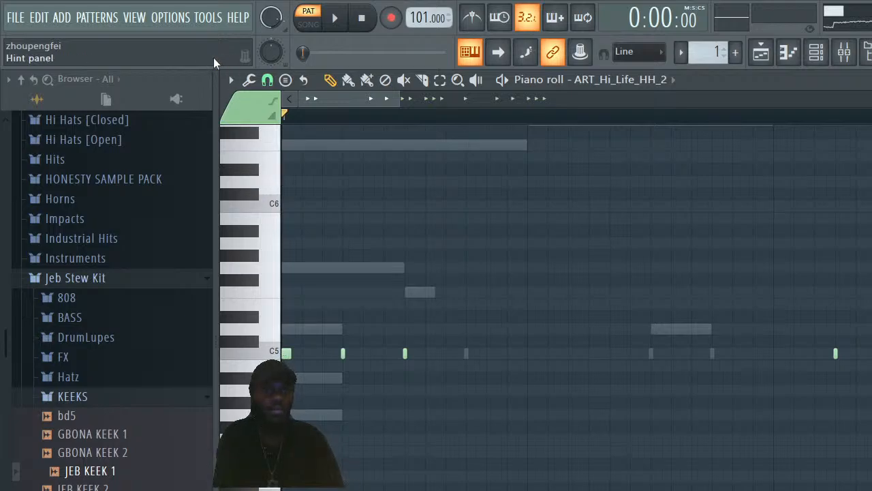
pyautogui.click(39, 18)
pyautogui.click(46, 41)
pyautogui.click(39, 18)
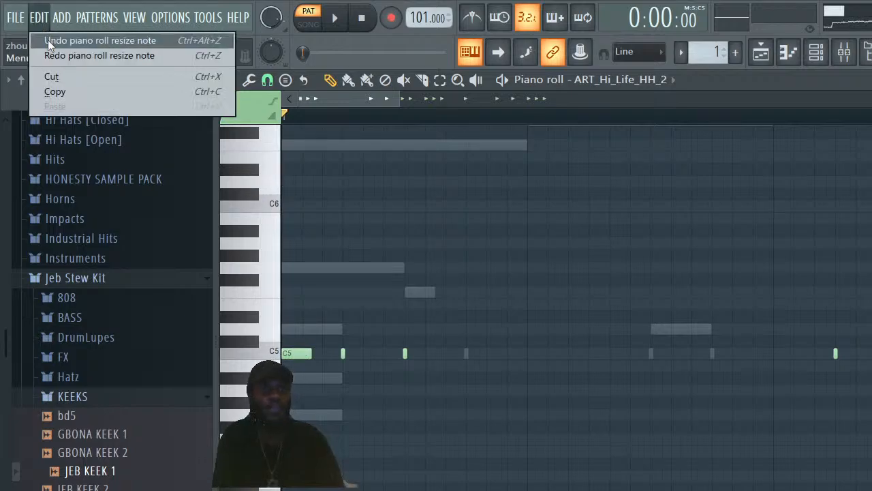
pyautogui.click(48, 39)
# Lengthen all the C5 hi-hat notes together to about two thirds of a step each
pyautogui.hotkey('ctrl', 'a')
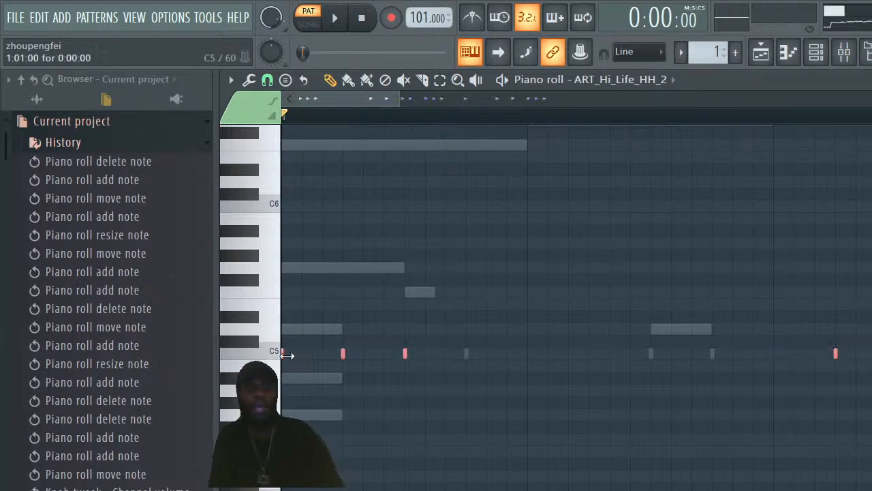
pyautogui.moveTo(286, 355); pyautogui.dragTo(321, 362)
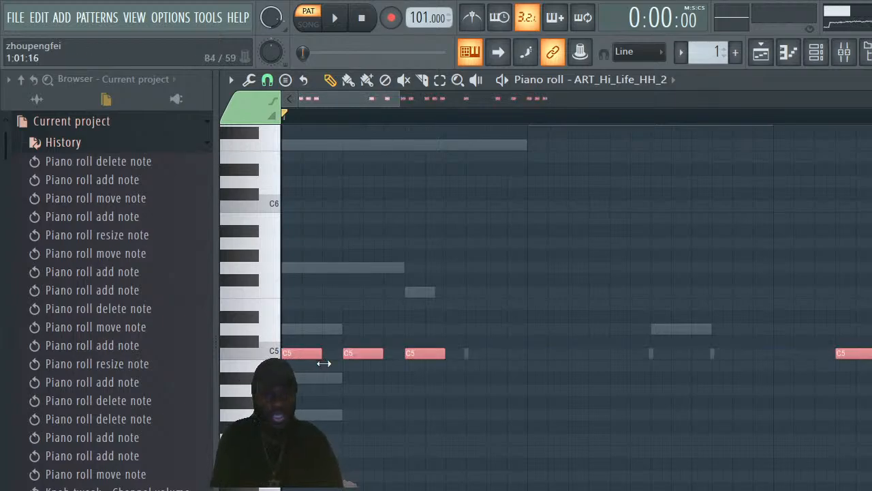
# Try a short C5 fill note after the second and third hi-hats of bar 1, audition both placements, and delete it
pyautogui.moveTo(437, 391)
pyautogui.mouseDown()
pyautogui.moveTo(398, 332)
pyautogui.moveTo(407, 341)
pyautogui.moveTo(392, 353)
pyautogui.mouseUp()
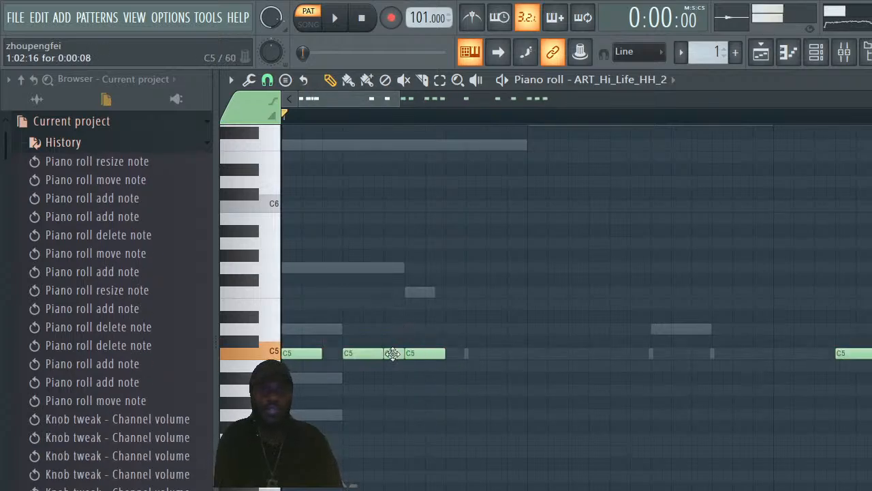
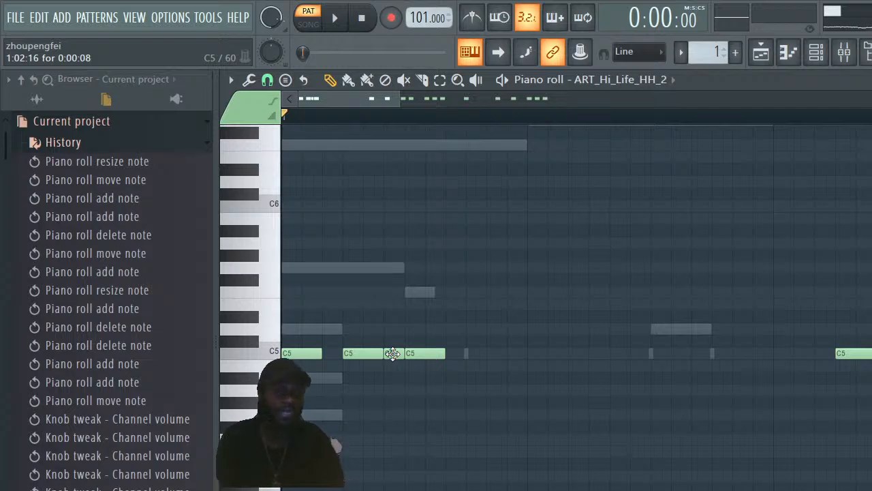
pyautogui.press('space')
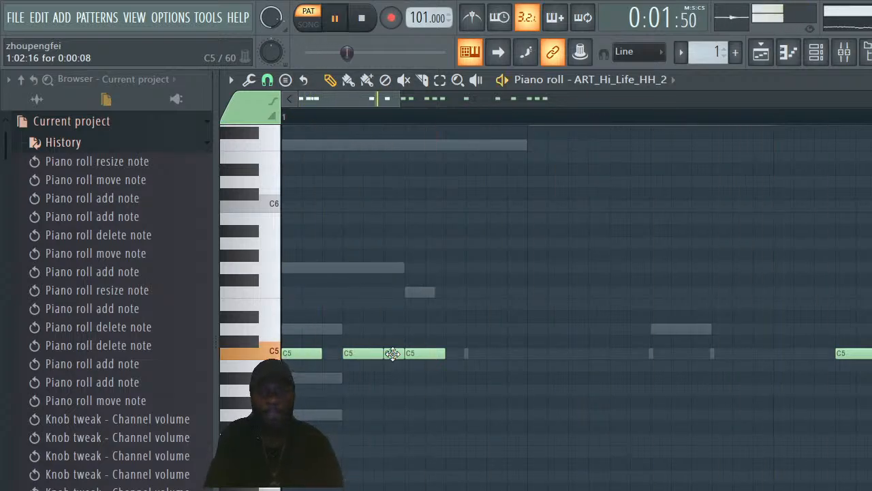
pyautogui.press('space')
pyautogui.moveTo(393, 353); pyautogui.dragTo(458, 352)
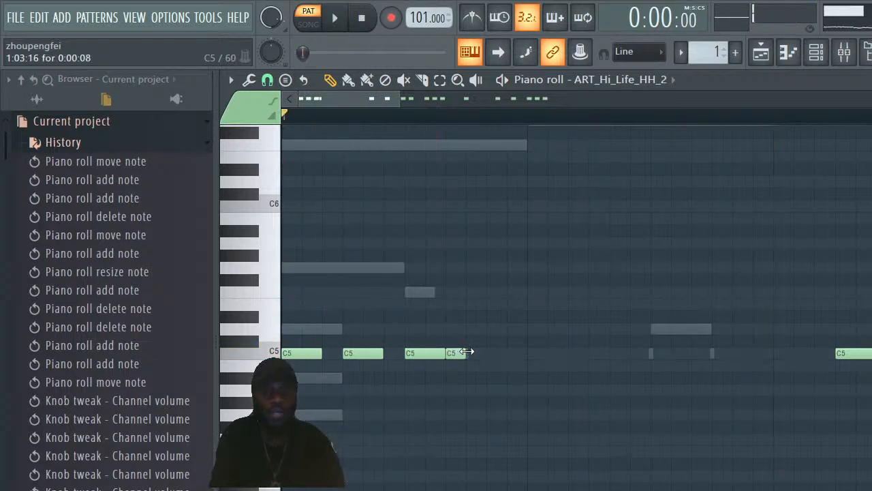
pyautogui.press('space')
pyautogui.press('space')
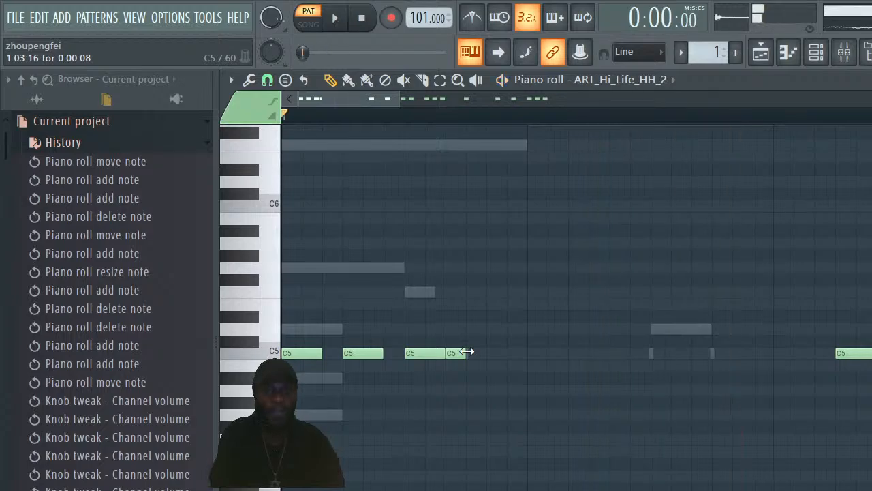
pyautogui.rightClick(456, 353)
# Add short C5 fill notes after bar 1's first hi-hat and after its step 10 hi-hat, and audition the whole pattern
pyautogui.moveTo(321, 358); pyautogui.dragTo(330, 359)
pyautogui.press('space')
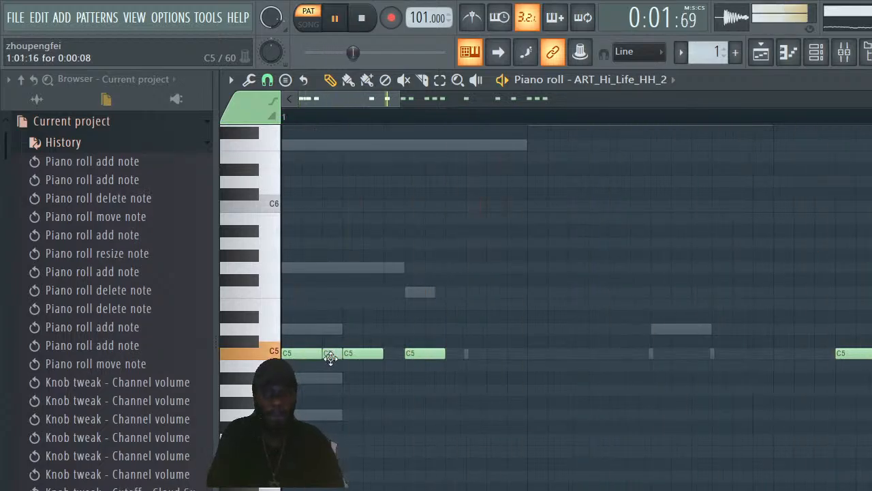
pyautogui.press('space')
pyautogui.press('space')
pyautogui.press('space')
pyautogui.press('space')
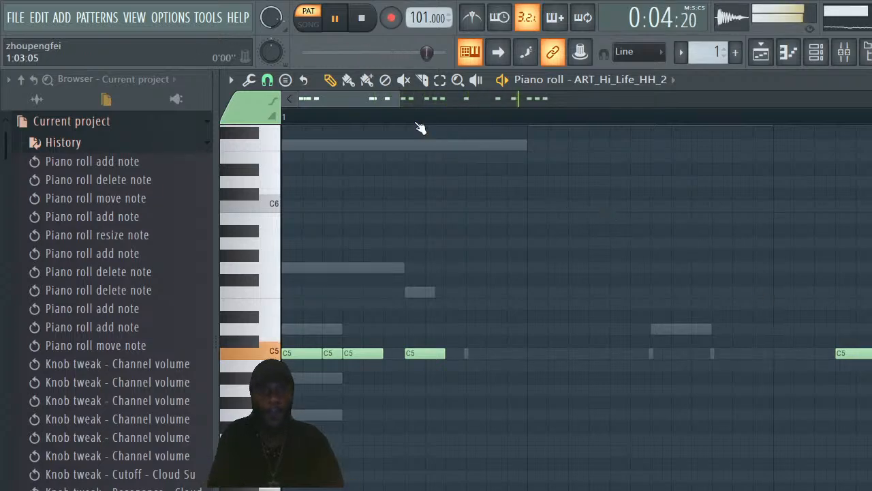
pyautogui.moveTo(400, 99); pyautogui.dragTo(575, 99)
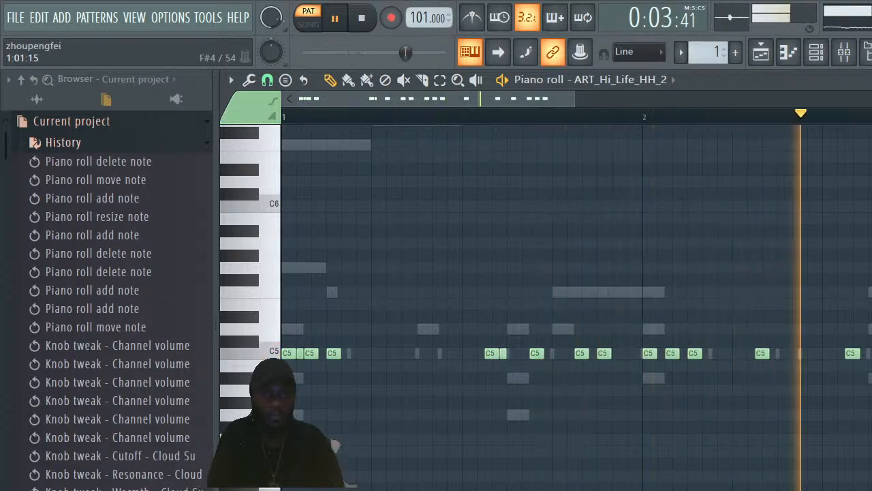
pyautogui.press('space')
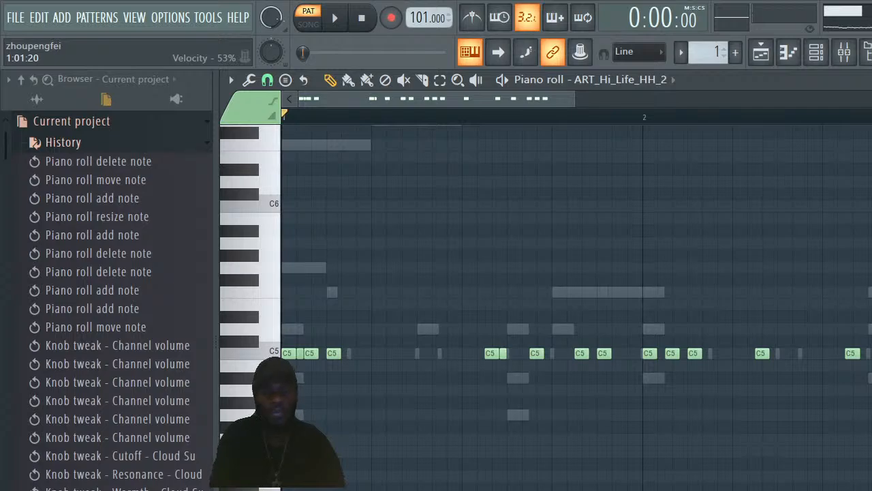
# Save the project, then add a short C5 fill note after the third hi-hat of bar 2 and audition the pattern
pyautogui.hotkey('ctrl', 's')
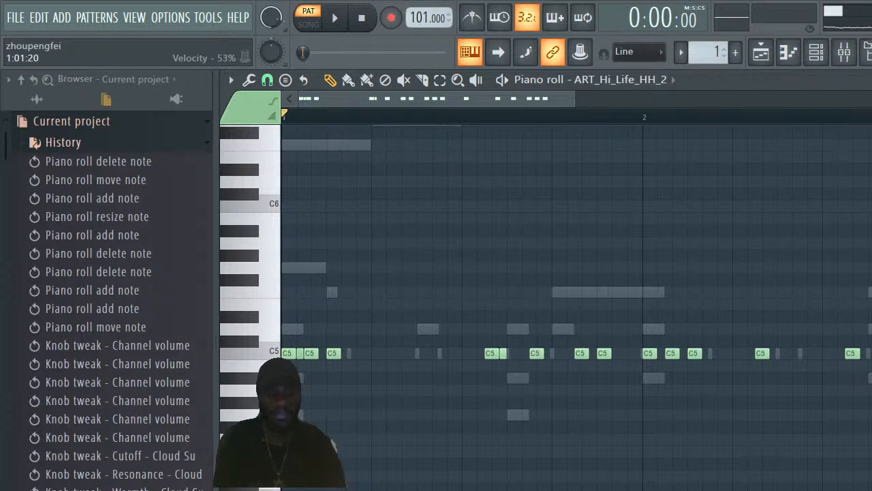
pyautogui.press('space')
pyautogui.press('space')
pyautogui.press('space')
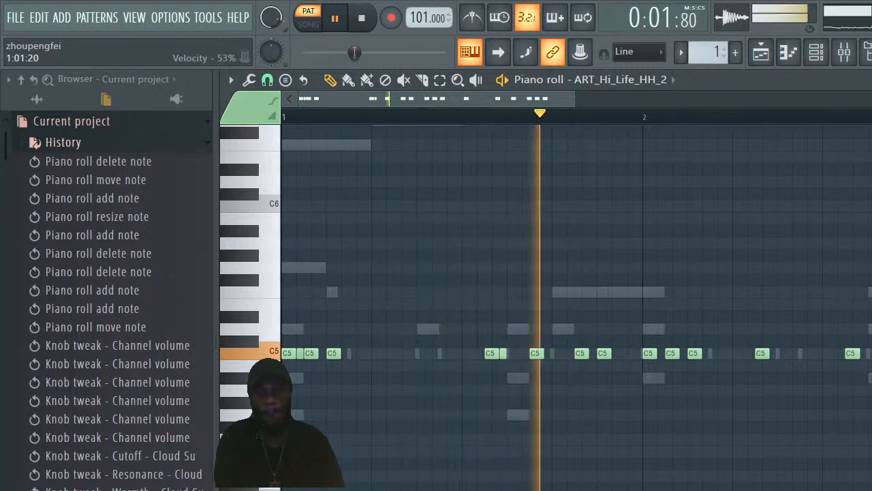
pyautogui.press('space')
pyautogui.press('space')
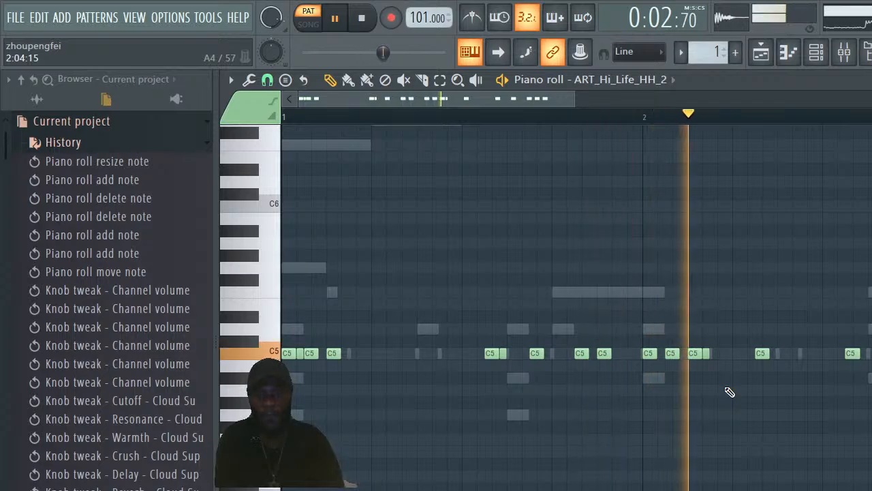
pyautogui.press('space')
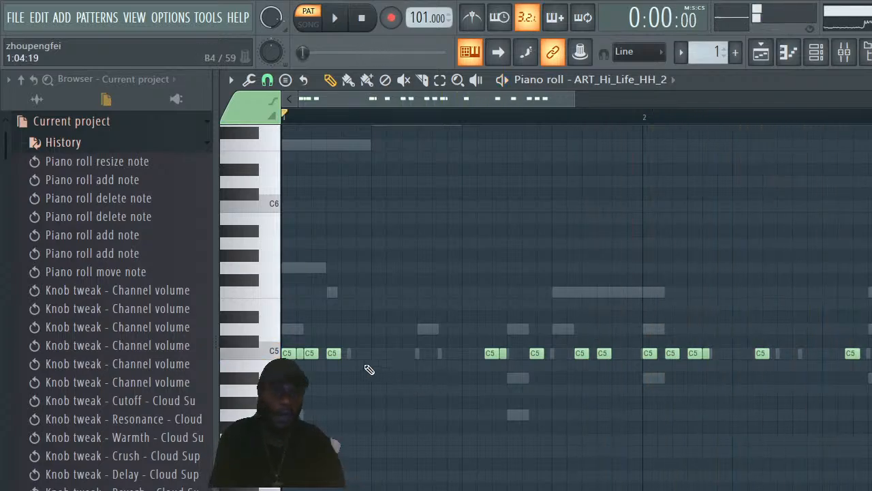
# Delete the fill notes after bar 1's first and bar 2's third hi-hats, and edit short C5 notes near bar 2's end during playback
pyautogui.moveTo(298, 355); pyautogui.dragTo(711, 356)
pyautogui.press('space')
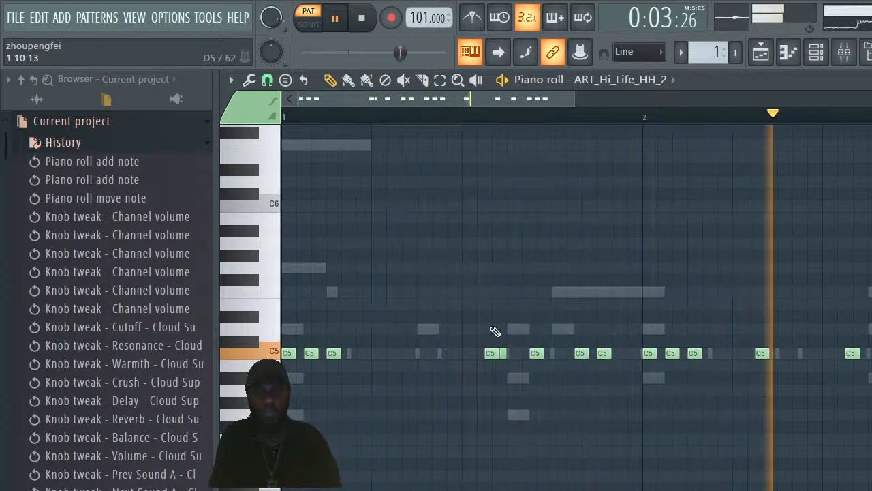
pyautogui.click(871, 354)
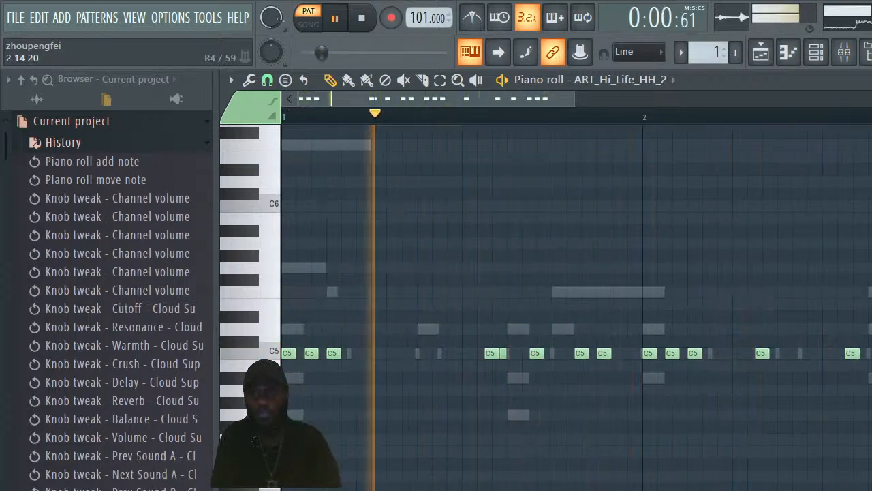
pyautogui.click(871, 354)
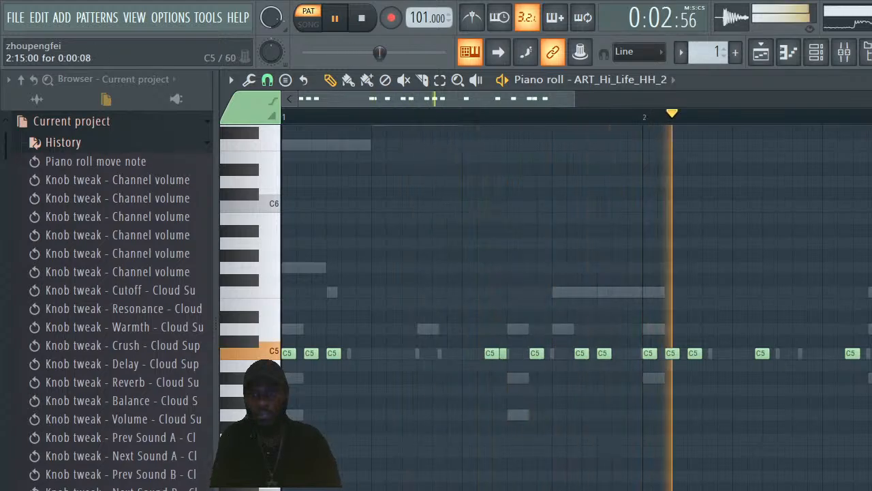
pyautogui.click(871, 353)
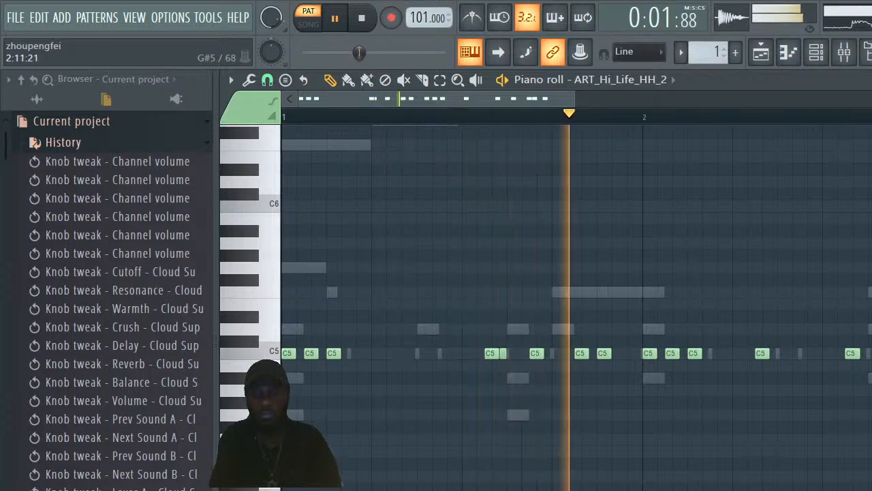
# Stop playback, examine the Cloud Supply sounds and macro knobs in Kontakt, and return to the hi-hat piano roll
pyautogui.click(815, 55)
pyautogui.press('space')
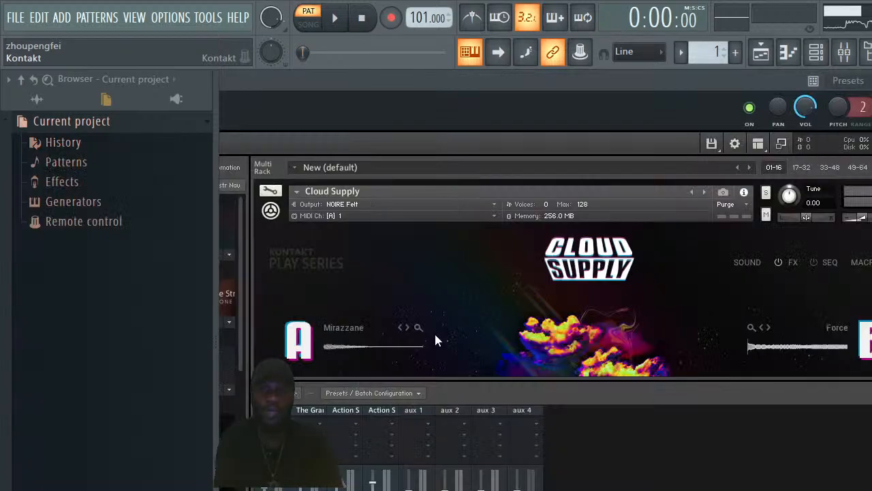
pyautogui.click(437, 334)
pyautogui.scroll(-5, 562, 286)
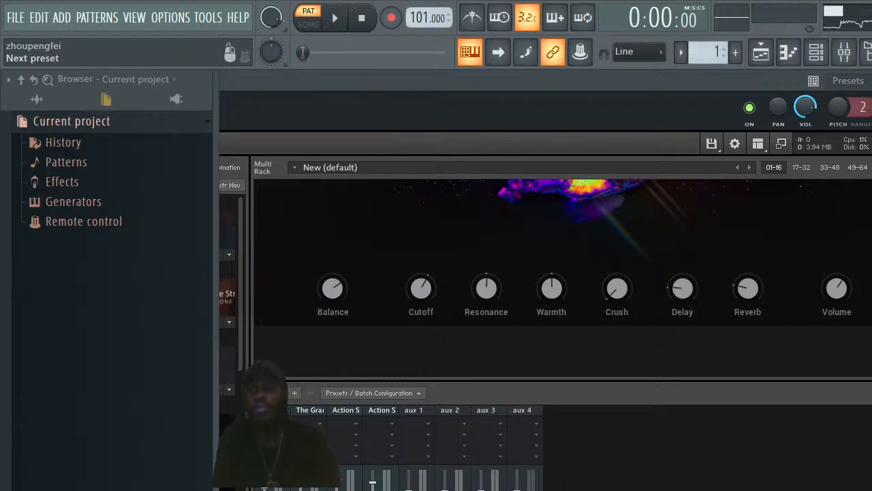
pyautogui.press('F7')
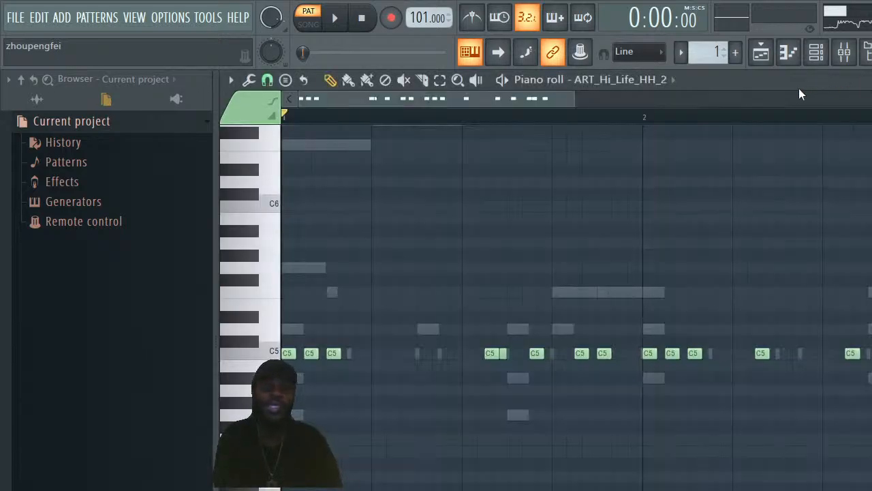
# Clone Pattern 1 and bring the cloned pattern's channel rack into view
pyautogui.click(761, 51)
pyautogui.click(817, 52)
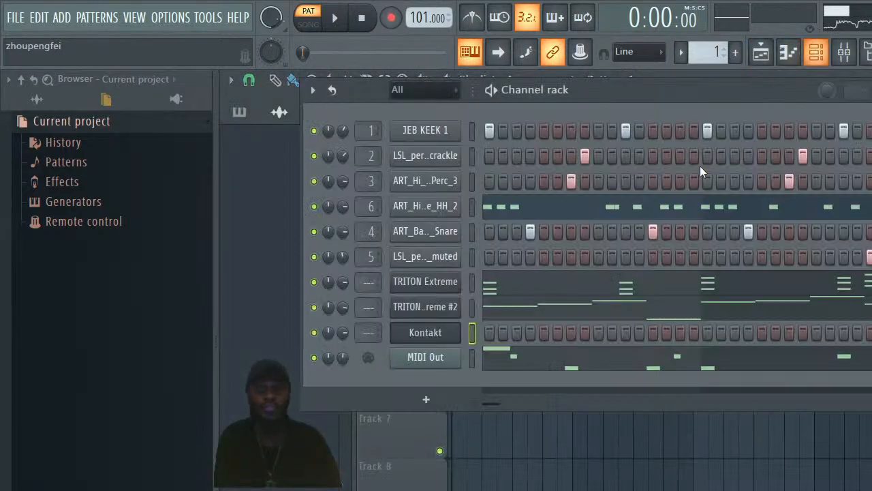
pyautogui.click(713, 51)
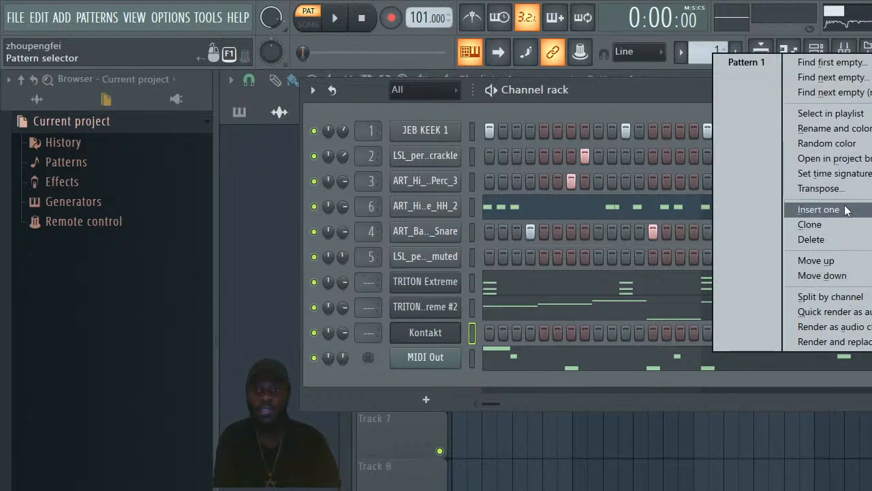
pyautogui.click(843, 227)
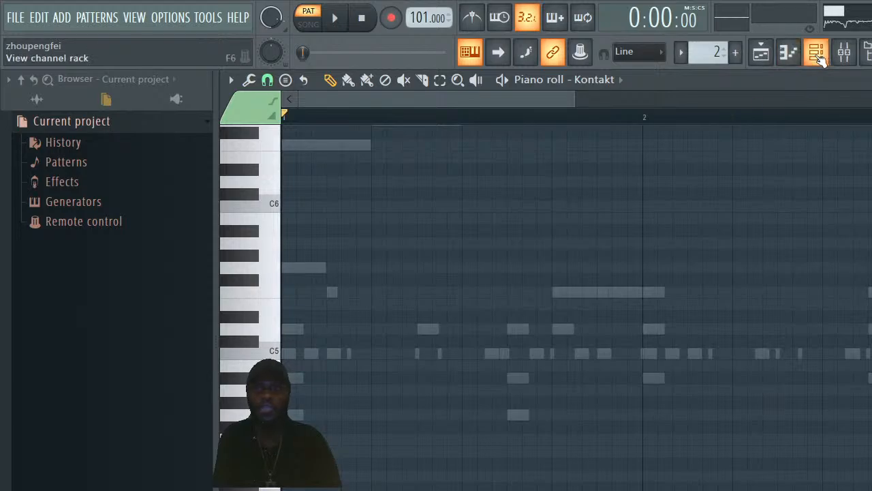
pyautogui.click(788, 52)
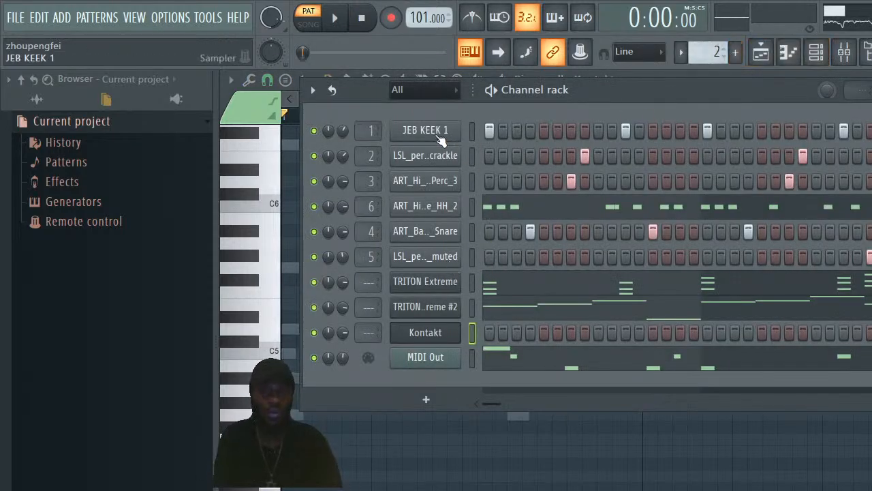
# Solo the MIDI Out channel and place a Pattern 2 clip at bar 1 of playlist Track 1
pyautogui.rightClick(314, 357)
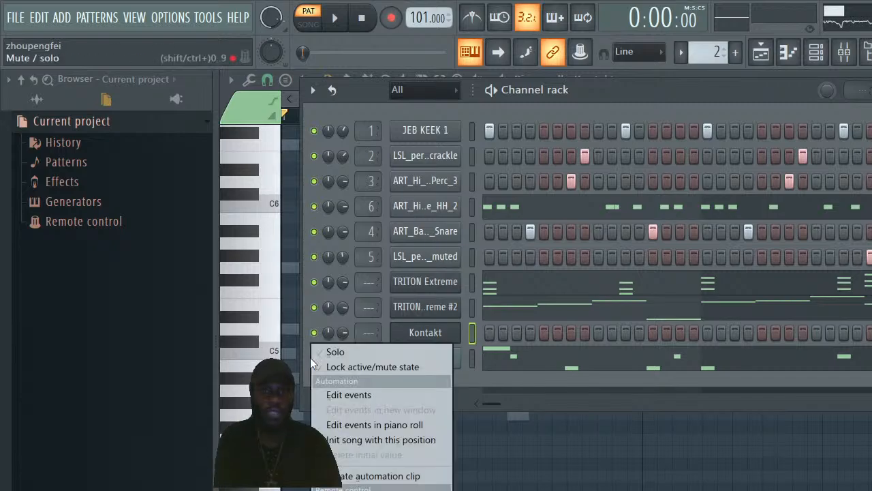
pyautogui.click(324, 357)
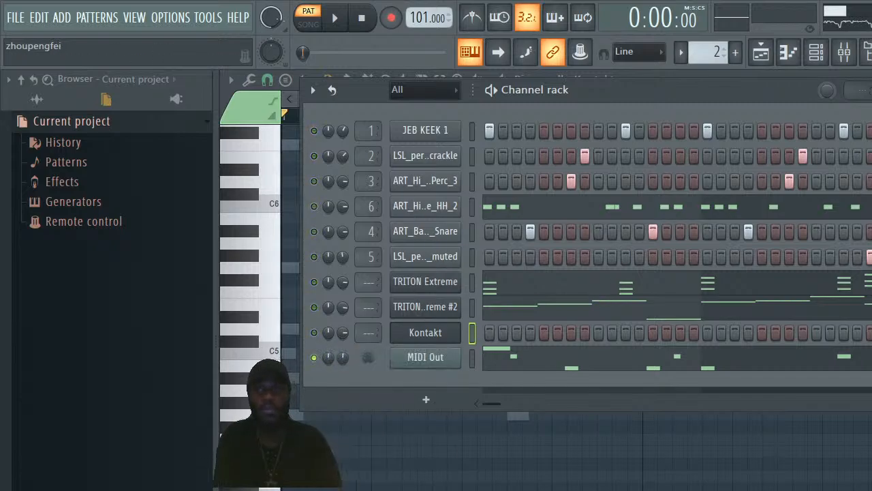
pyautogui.press('F6')
pyautogui.click(761, 52)
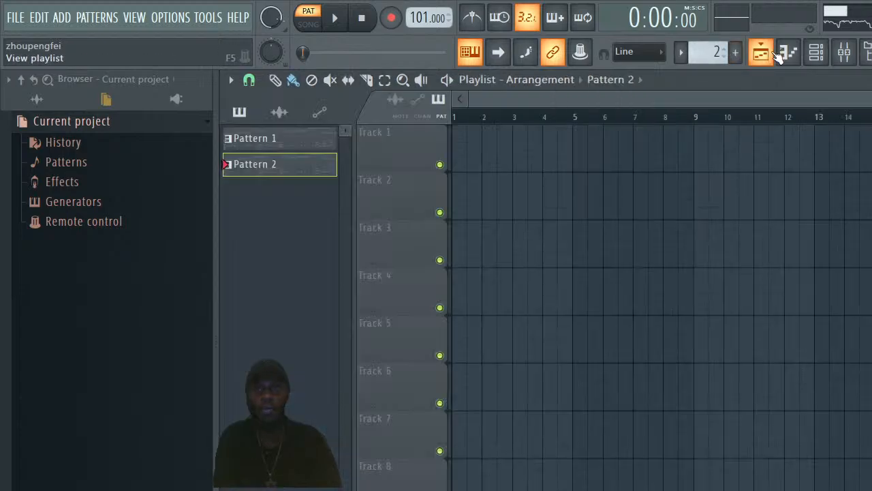
pyautogui.click(476, 165)
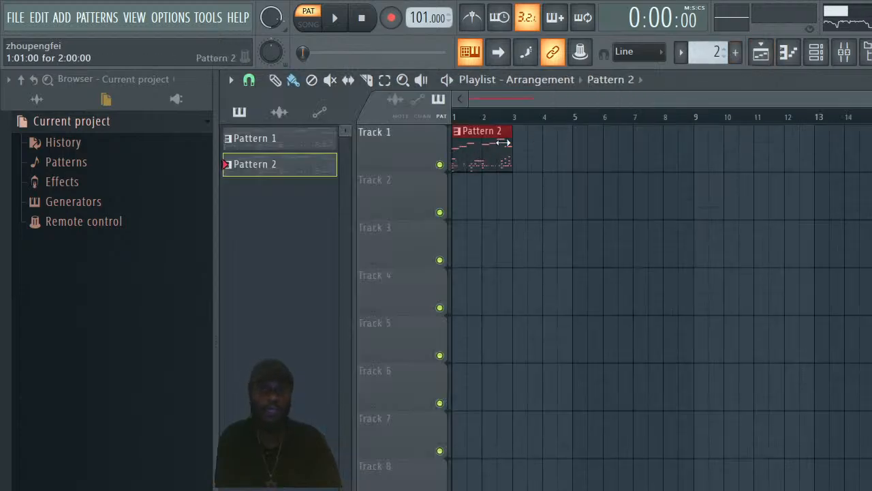
# Consolidate Track 1 to audio from the track start and play back the rendered clip
pyautogui.rightClick(434, 140)
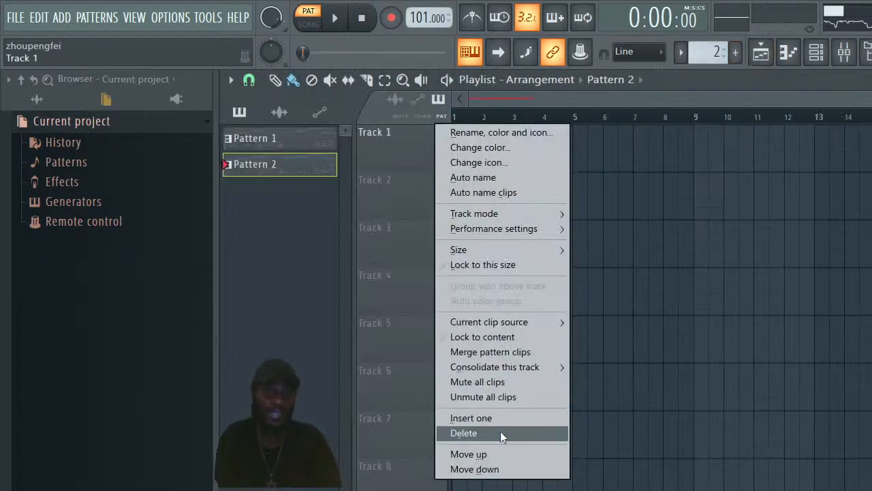
pyautogui.moveTo(519, 367)
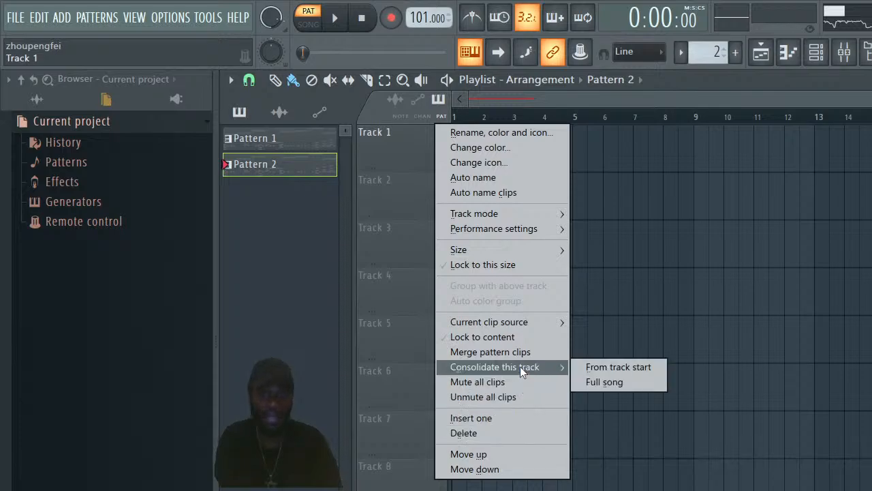
pyautogui.click(590, 368)
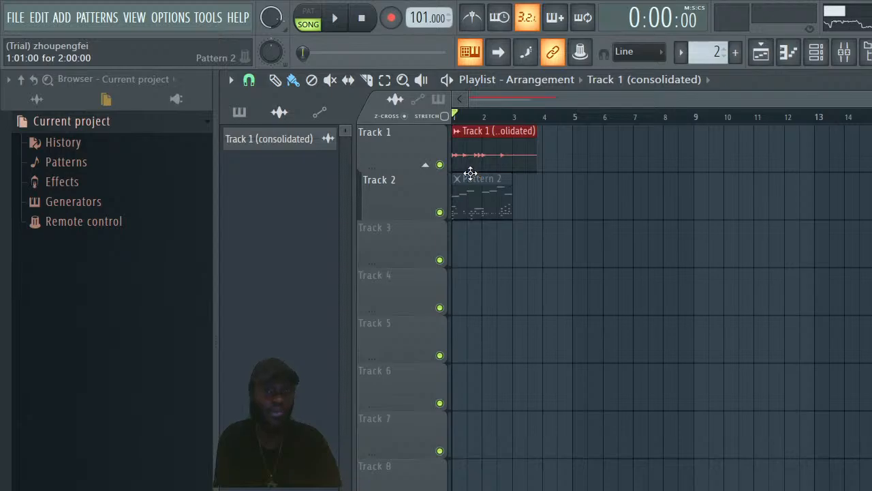
pyautogui.click(343, 28)
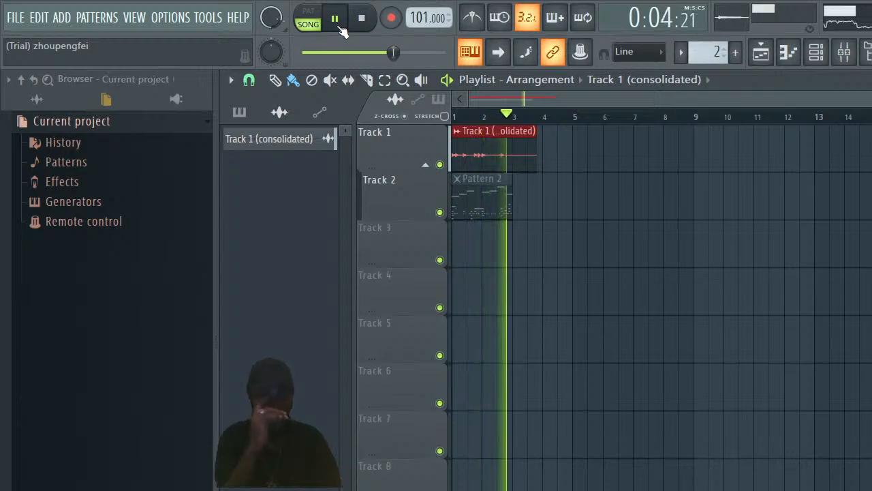
pyautogui.press('space')
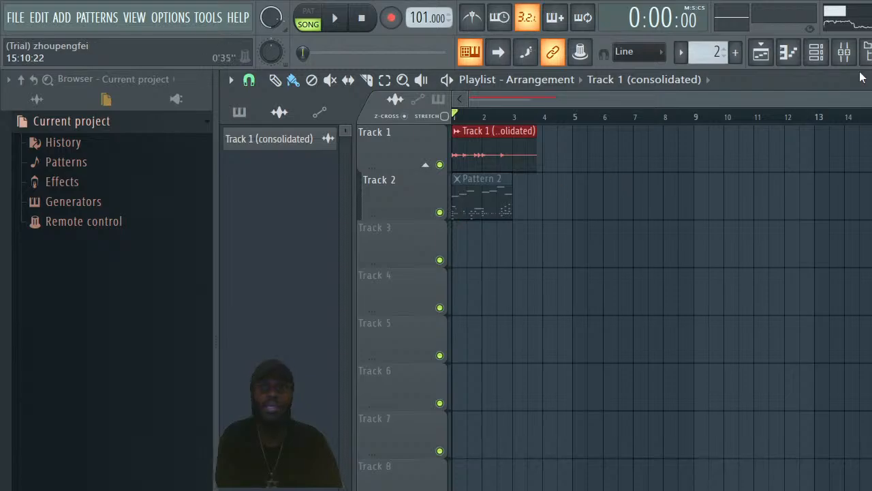
# Show the unsorted channels for Pattern 1, turn all the muted channels back on and mute MIDI Out
pyautogui.click(824, 57)
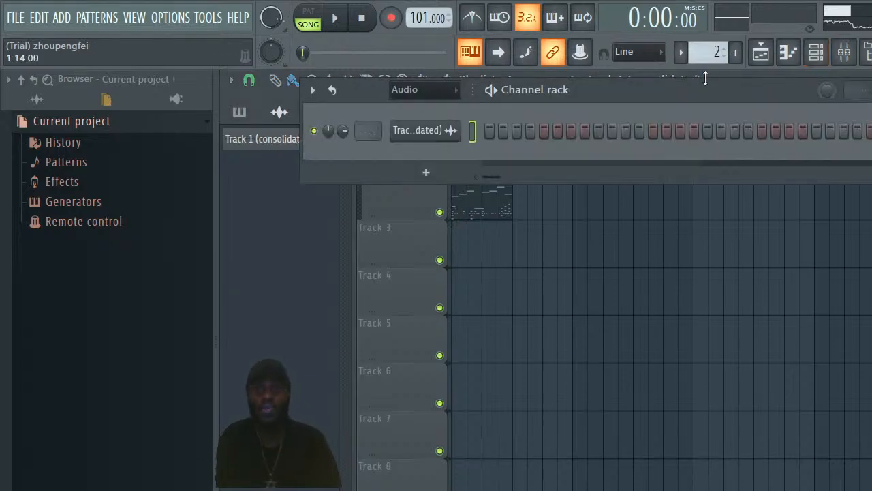
pyautogui.scroll(-1, 708, 50)
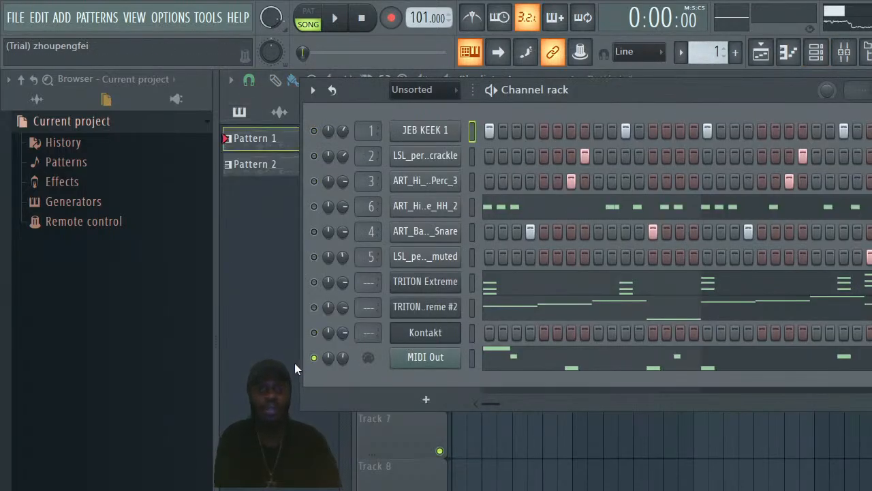
pyautogui.rightClick(314, 331)
pyautogui.click(326, 339)
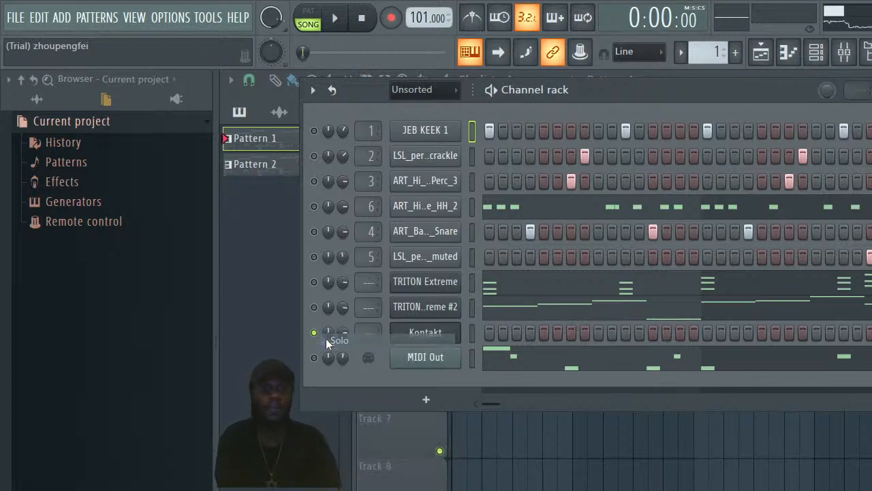
pyautogui.rightClick(316, 333)
pyautogui.click(333, 338)
pyautogui.click(315, 357)
# Place a Pattern 1 clip at bar 1 of Track 3, delete Track 2 with its muted clip, and remove the stray clip
pyautogui.press('F6')
pyautogui.click(463, 245)
pyautogui.rightClick(421, 196)
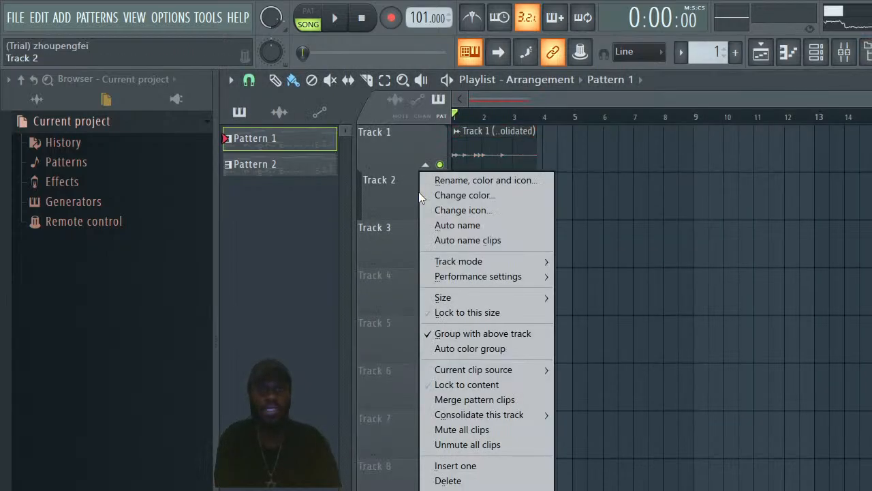
pyautogui.click(447, 481)
pyautogui.click(613, 364)
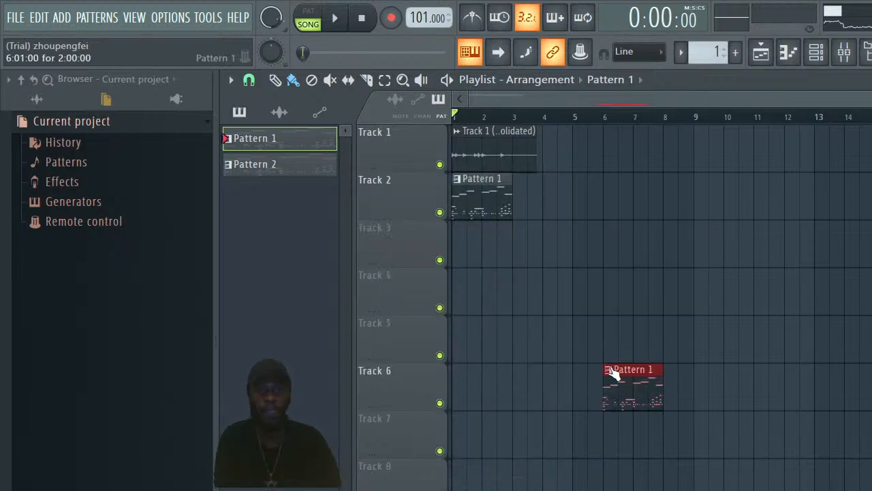
pyautogui.rightClick(639, 393)
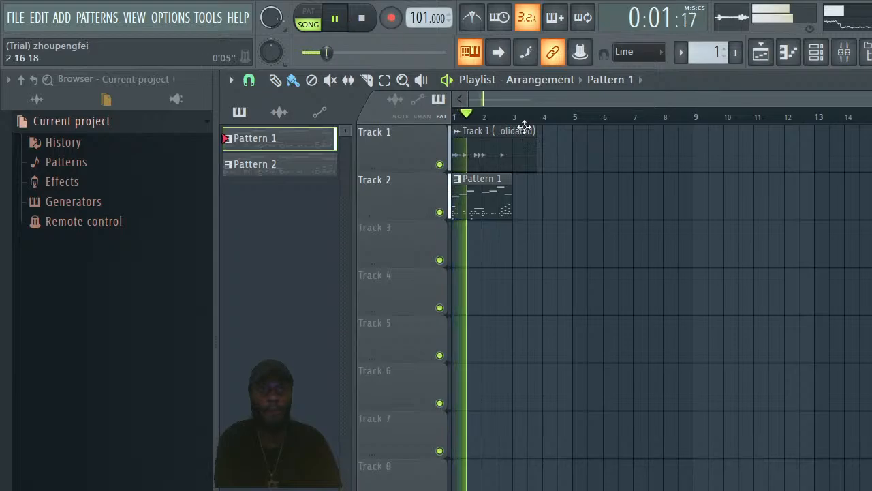
# Trim the consolidated audio clip on Track 1 to end at bar 3, in line with the Pattern 1 clip
pyautogui.moveTo(535, 138); pyautogui.dragTo(510, 142)
pyautogui.click(366, 80)
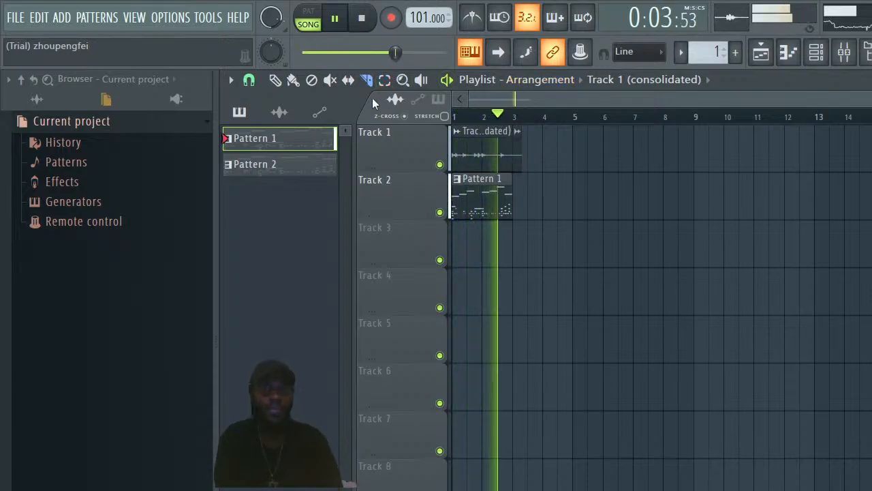
pyautogui.click(311, 80)
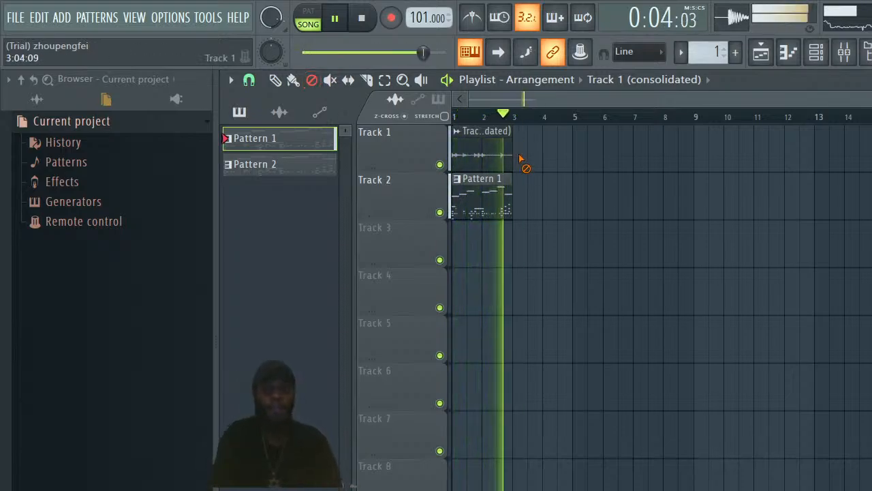
# In the ART_Hi_Life_HH_2 piano roll, set snapping to none and shift all the notes slightly later
pyautogui.click(816, 54)
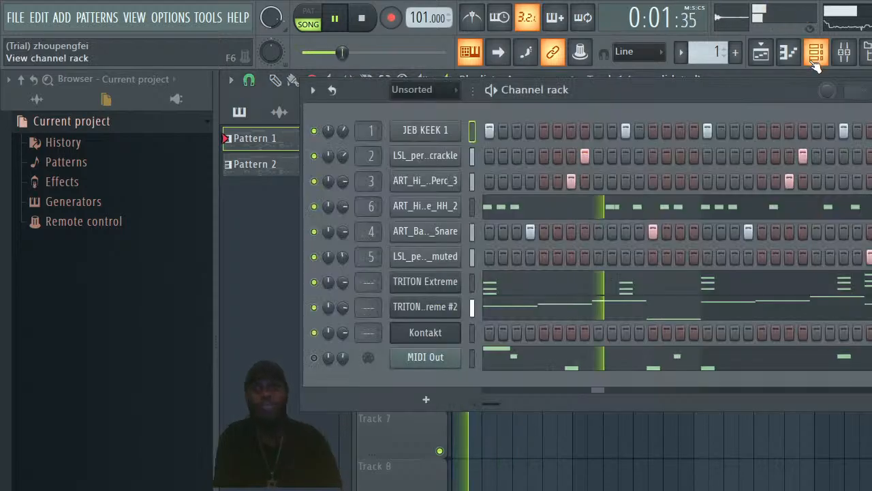
pyautogui.press('space')
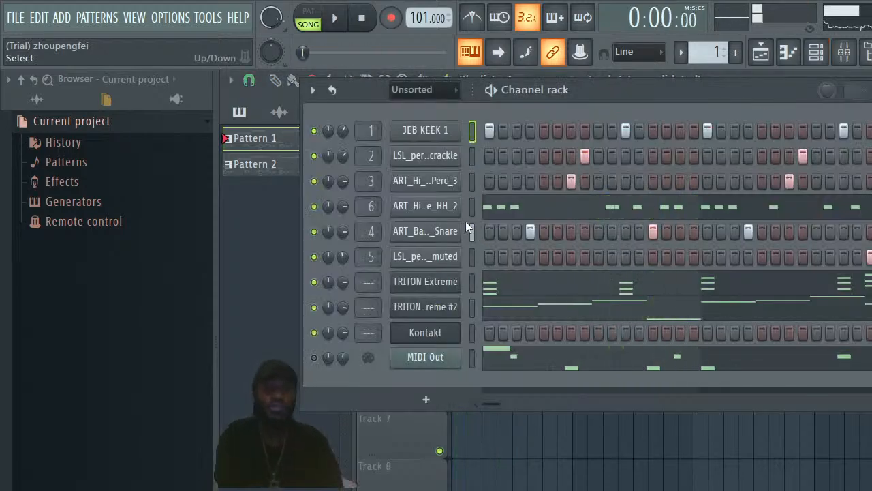
pyautogui.click(526, 208)
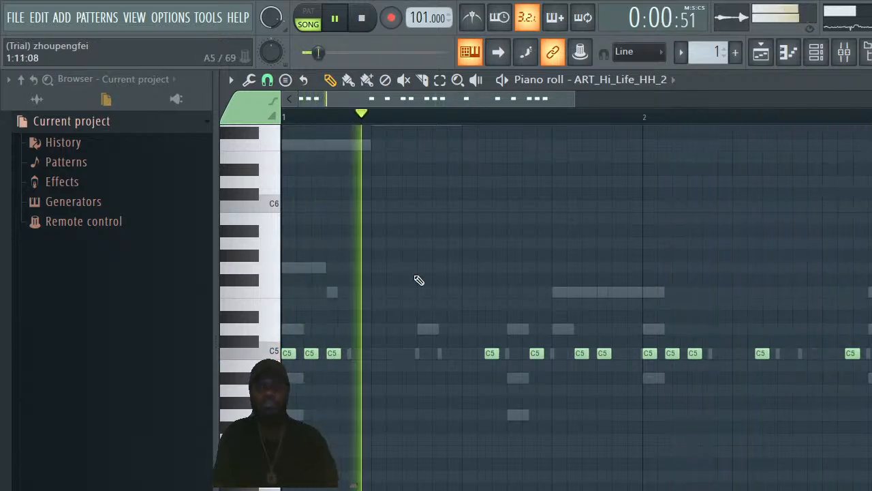
pyautogui.hotkey('ctrl', 'a')
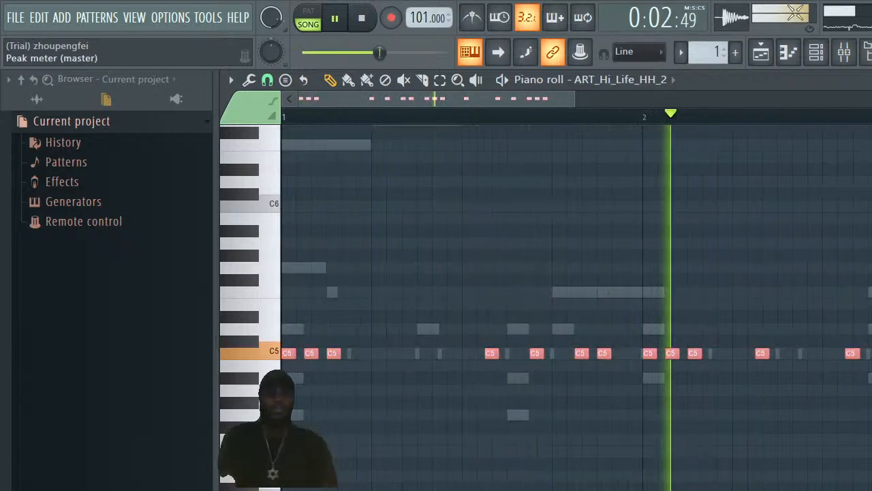
pyautogui.moveTo(574, 99); pyautogui.dragTo(347, 118)
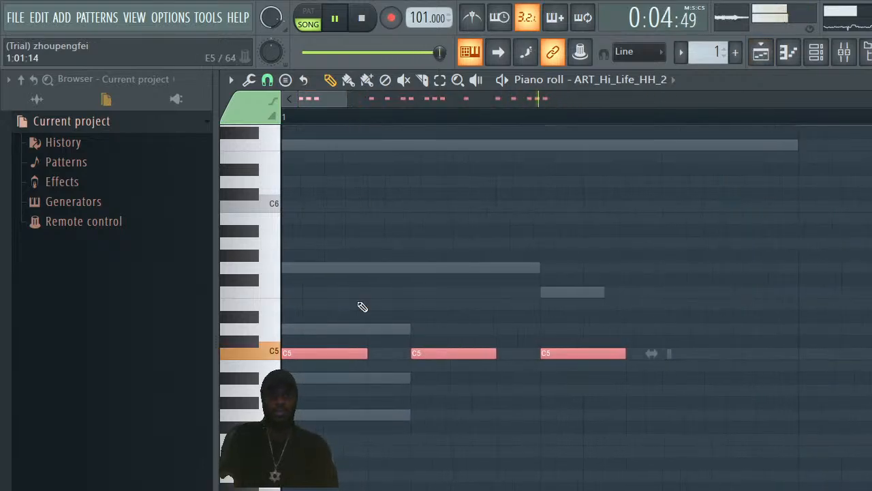
pyautogui.click(268, 81)
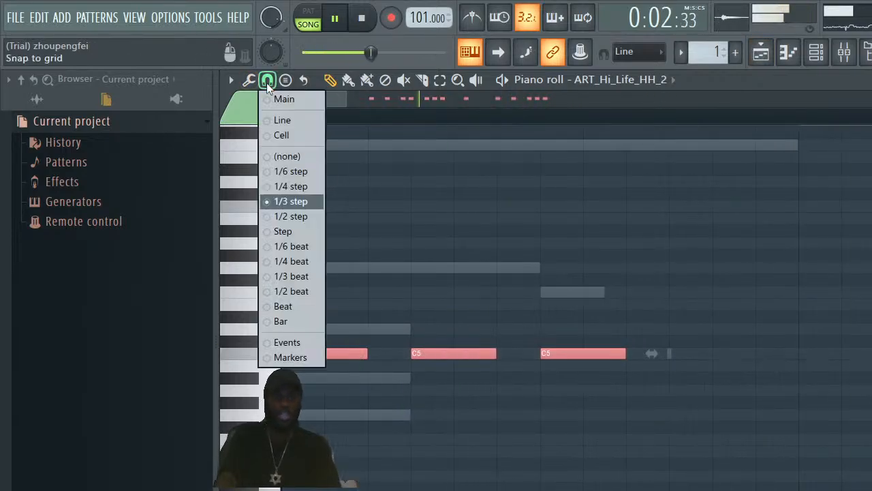
pyautogui.click(289, 158)
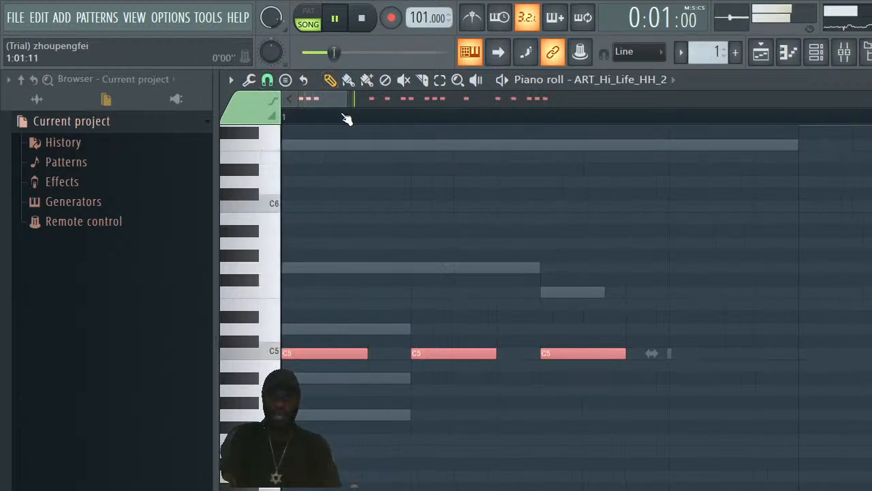
pyautogui.moveTo(344, 98); pyautogui.dragTo(317, 97)
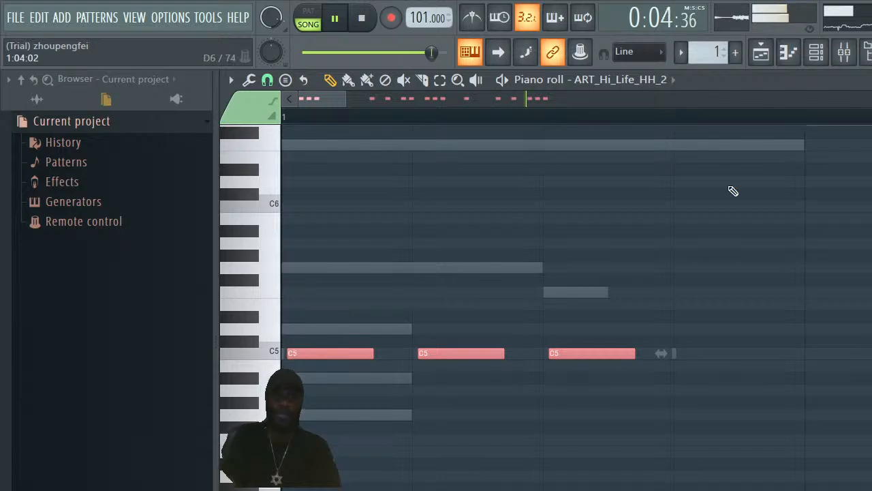
# Listen to the loop with the shifted hi-hats while checking the channel rack, and stop playback
pyautogui.click(815, 55)
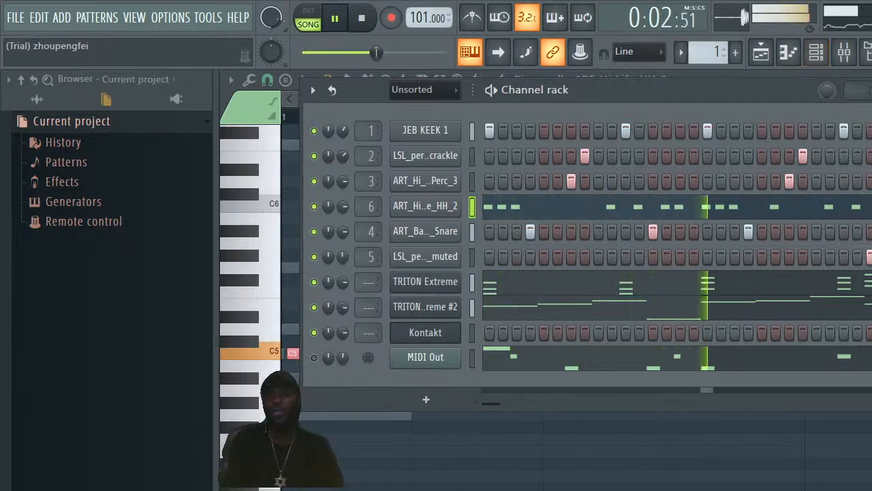
pyautogui.press('F6')
pyautogui.click(821, 60)
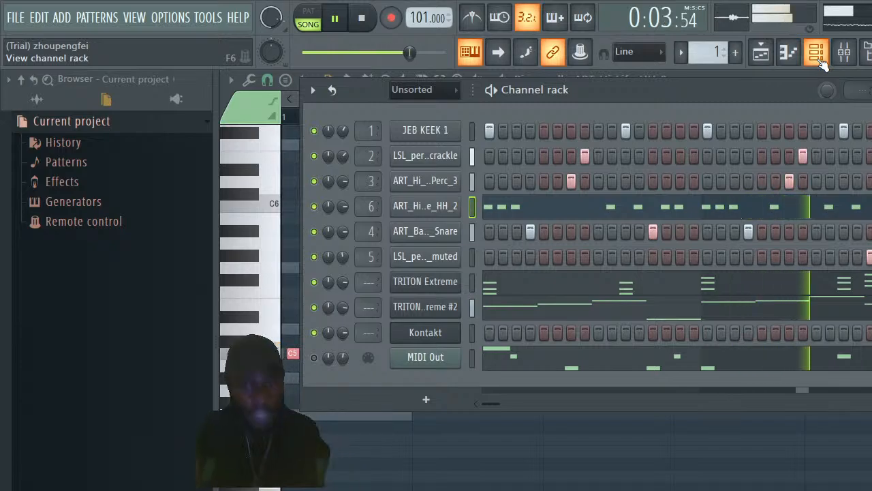
pyautogui.press('space')
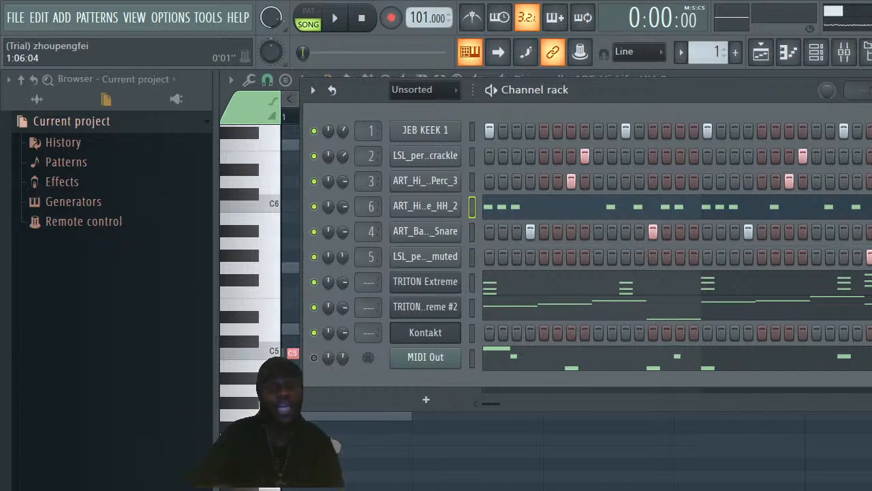
pyautogui.press('F6')
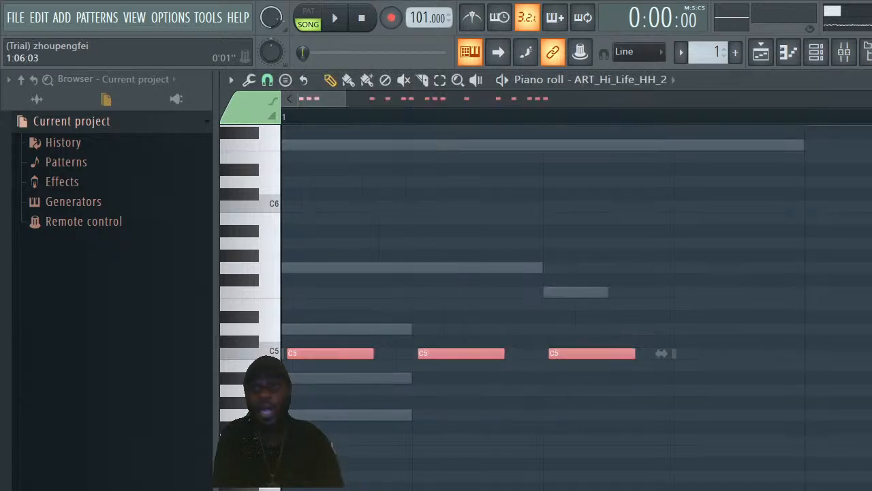
# Show the channel rack and browse the sample library to the DPTE2 Vocal Stabs - B folder
pyautogui.click(818, 54)
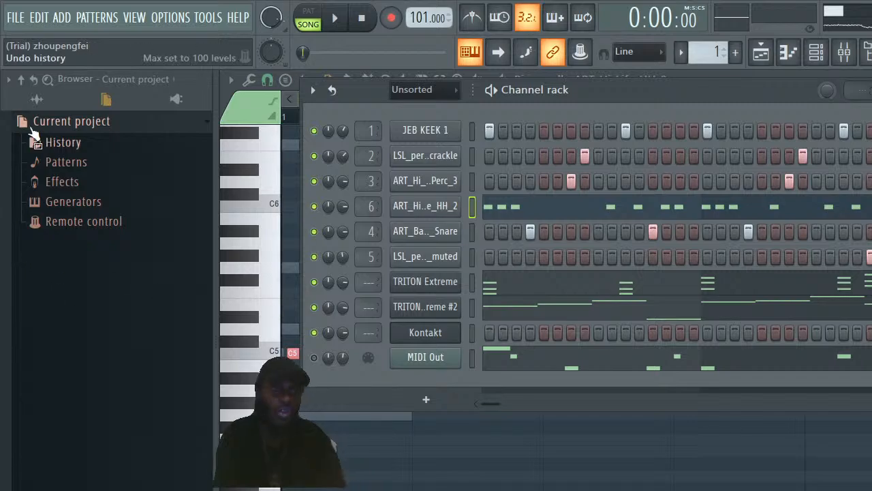
pyautogui.click(36, 100)
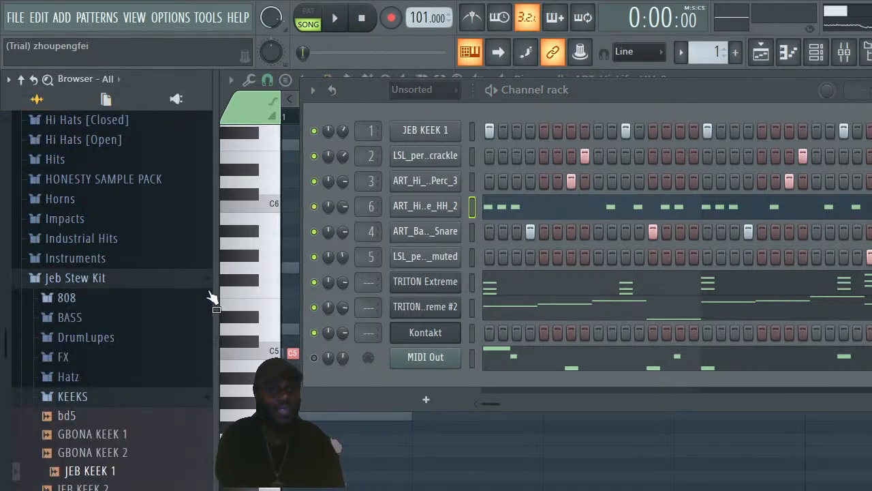
pyautogui.moveTo(8, 338); pyautogui.dragTo(3, 444)
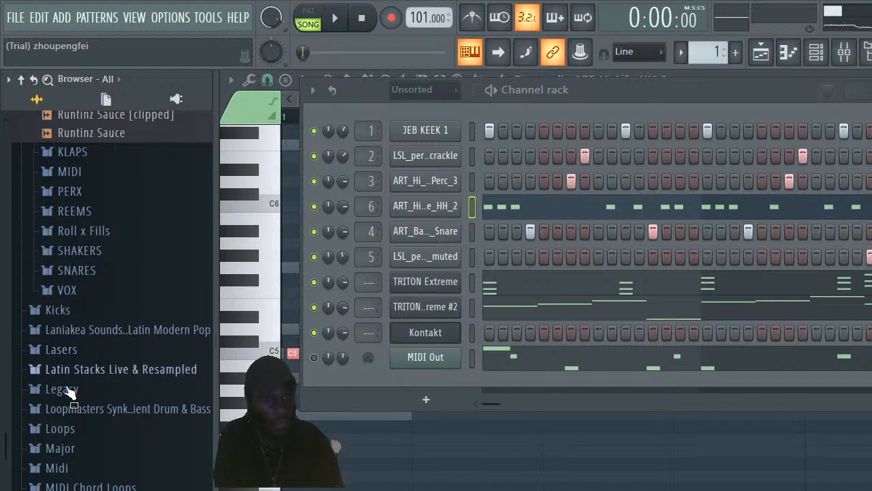
pyautogui.moveTo(3, 433); pyautogui.dragTo(9, 252)
pyautogui.click(93, 277)
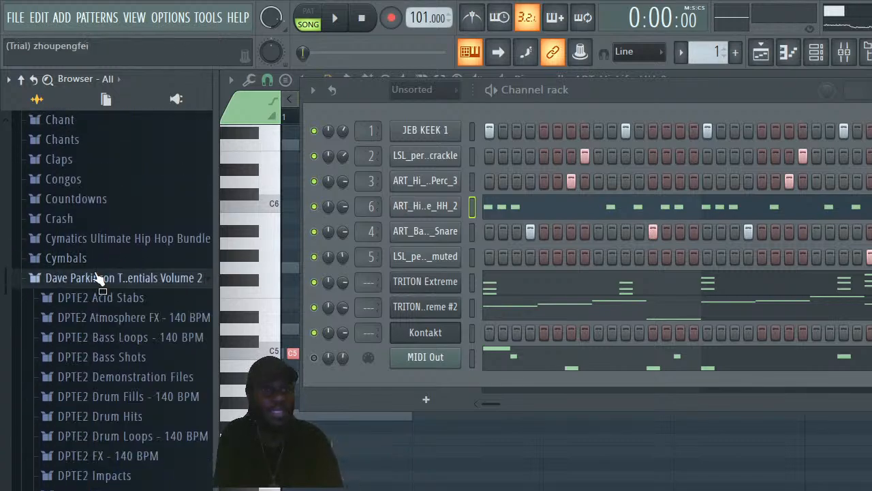
pyautogui.moveTo(6, 285); pyautogui.dragTo(4, 322)
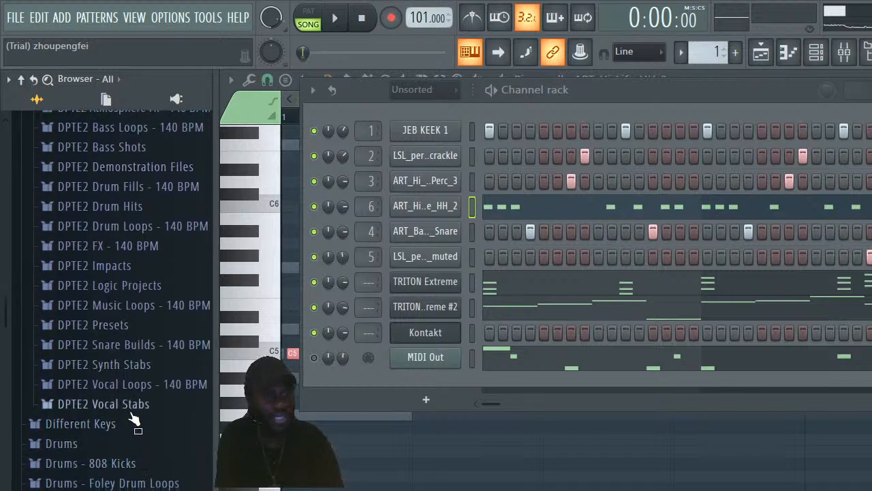
pyautogui.click(133, 412)
pyautogui.click(155, 463)
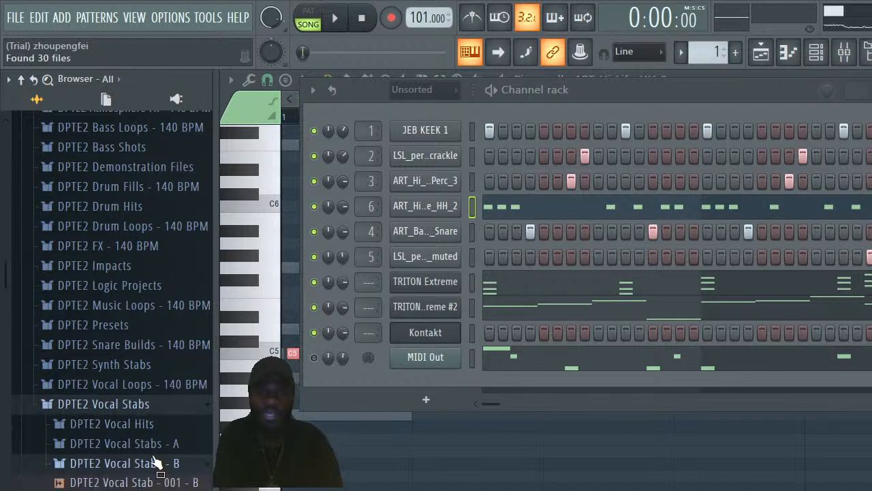
pyautogui.moveTo(4, 276); pyautogui.dragTo(4, 307)
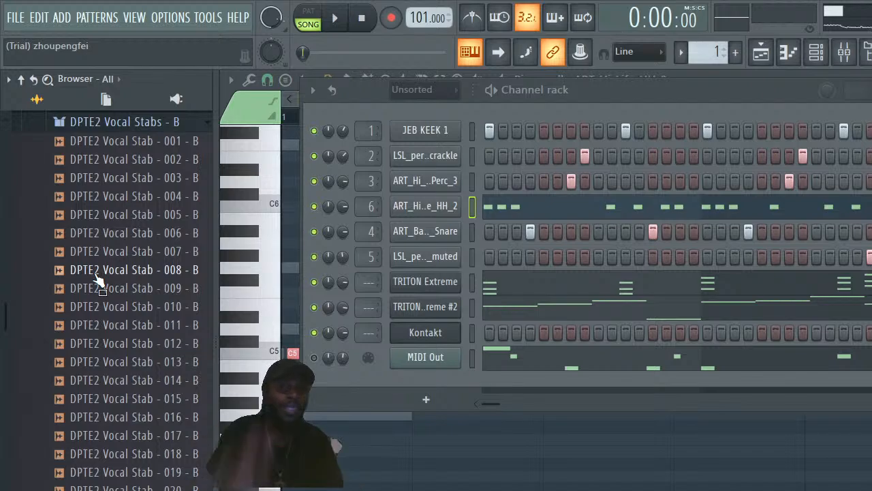
# Audition DPTE2 Vocal Stab - 011 - B against the loop and 004 - C on its own, and collapse both folders
pyautogui.press('space')
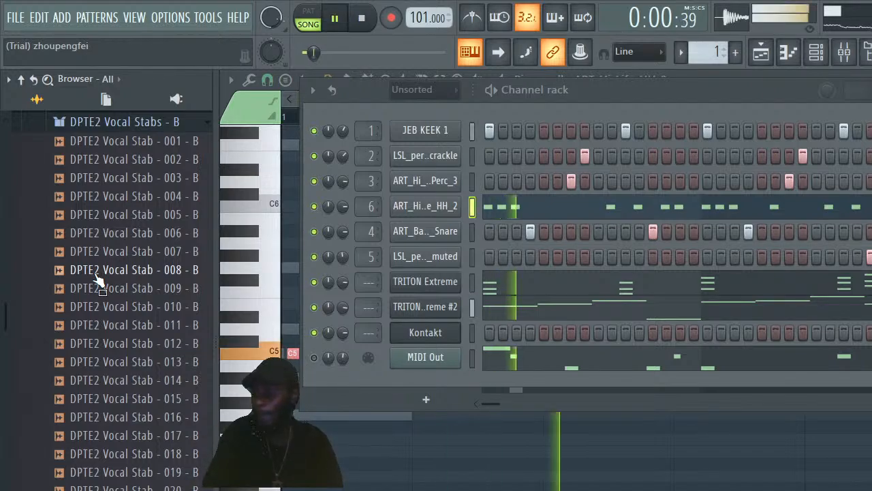
pyautogui.click(107, 326)
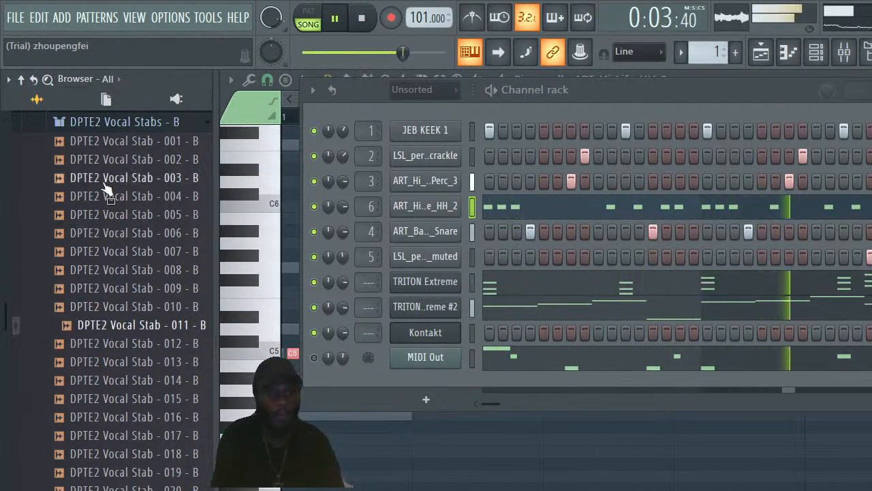
pyautogui.click(107, 123)
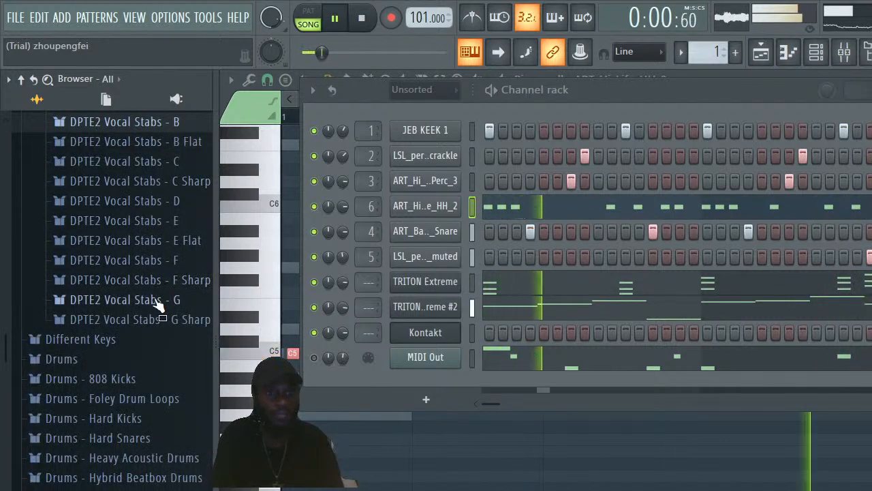
pyautogui.press('space')
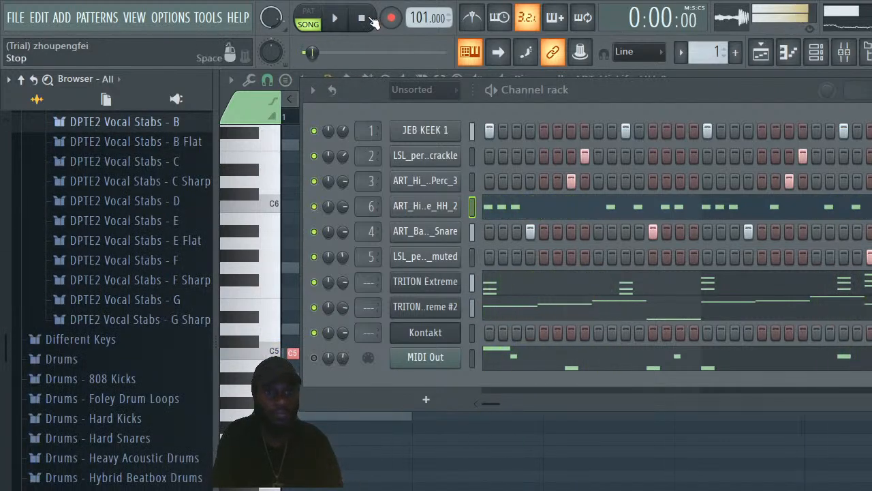
pyautogui.click(161, 163)
pyautogui.click(168, 235)
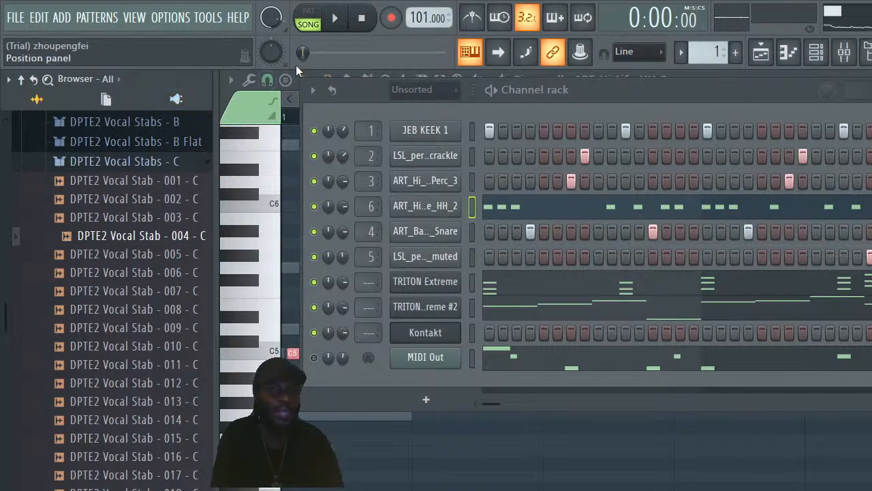
pyautogui.click(83, 165)
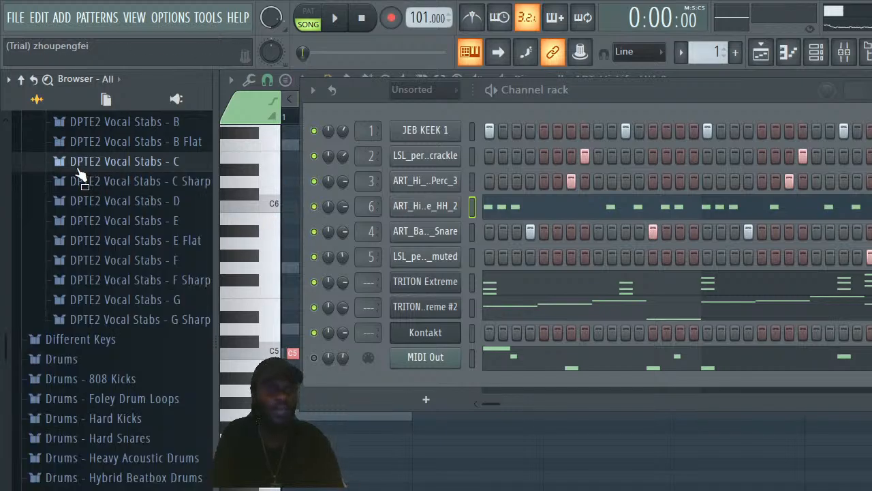
# Open the DPTE2 Vocal Stabs - F folder and audition samples between 001 and 012 while the loop plays
pyautogui.click(154, 259)
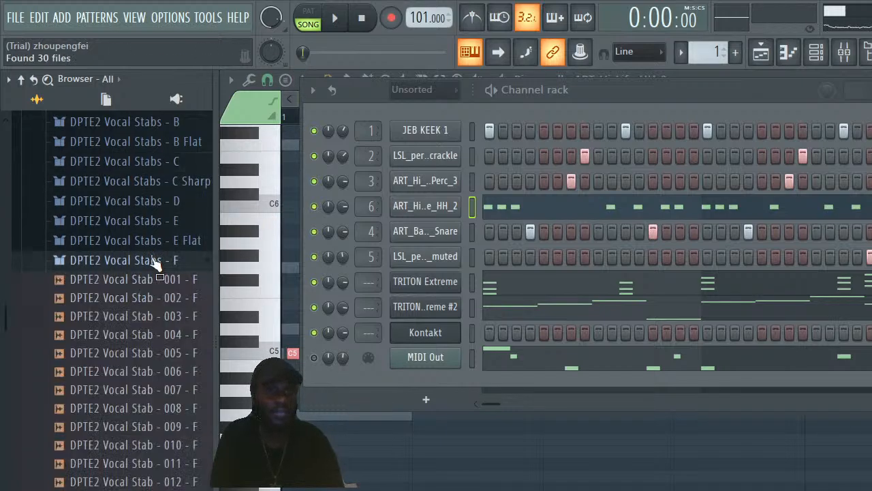
pyautogui.click(153, 300)
pyautogui.press('space')
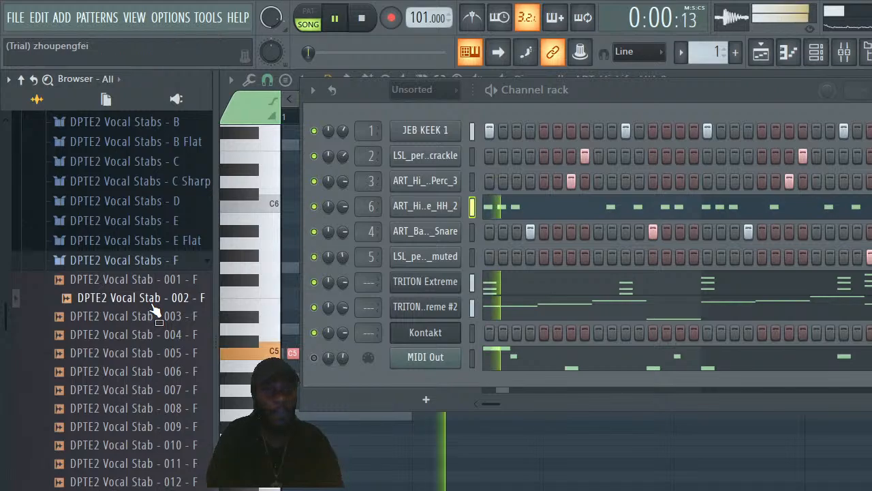
pyautogui.click(174, 282)
pyautogui.click(175, 315)
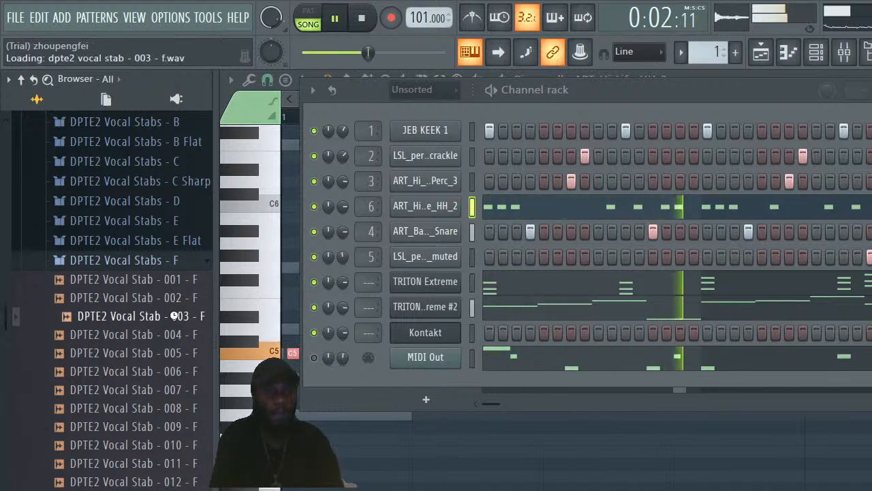
pyautogui.click(176, 356)
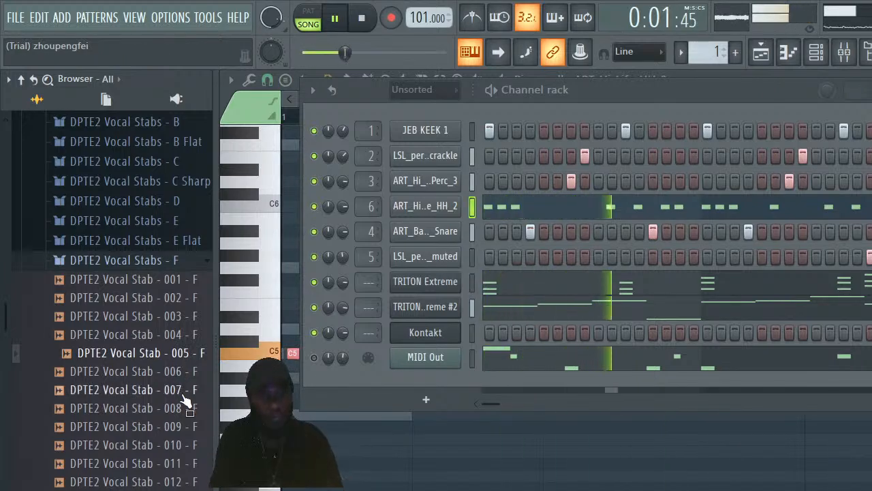
pyautogui.click(175, 387)
pyautogui.click(186, 410)
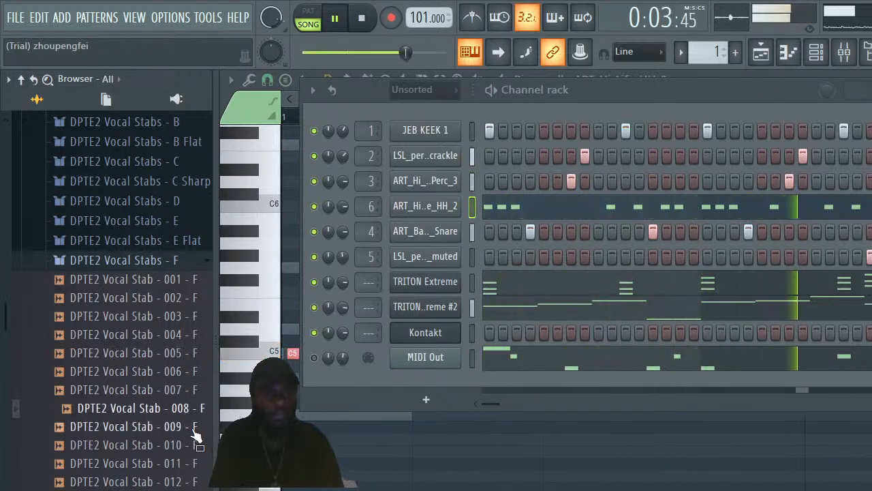
pyautogui.click(191, 426)
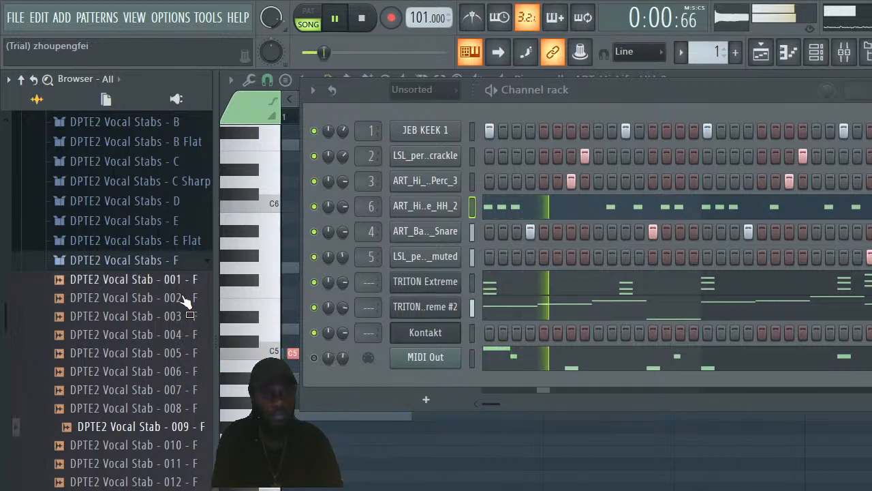
pyautogui.click(191, 466)
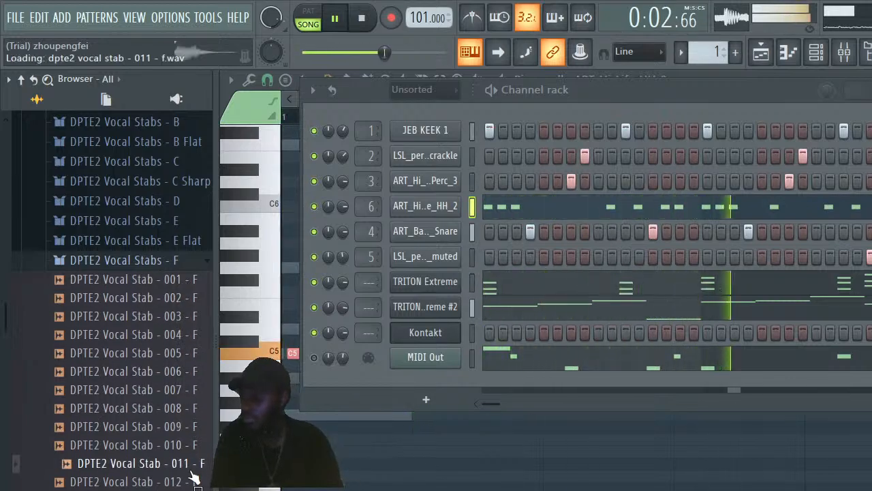
pyautogui.click(193, 481)
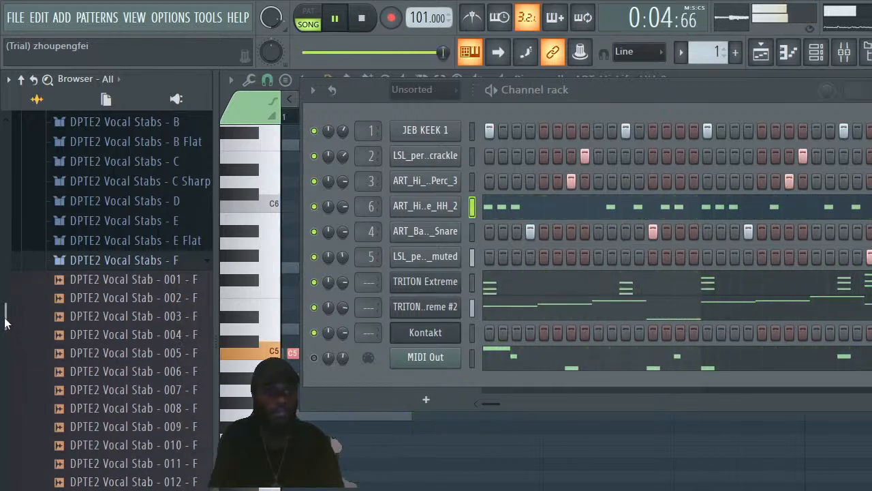
# Audition the F vocal stabs from 021 to 026 over the loop and stop playback
pyautogui.scroll(-4, 54, 368)
pyautogui.moveTo(130, 391); pyautogui.dragTo(181, 443)
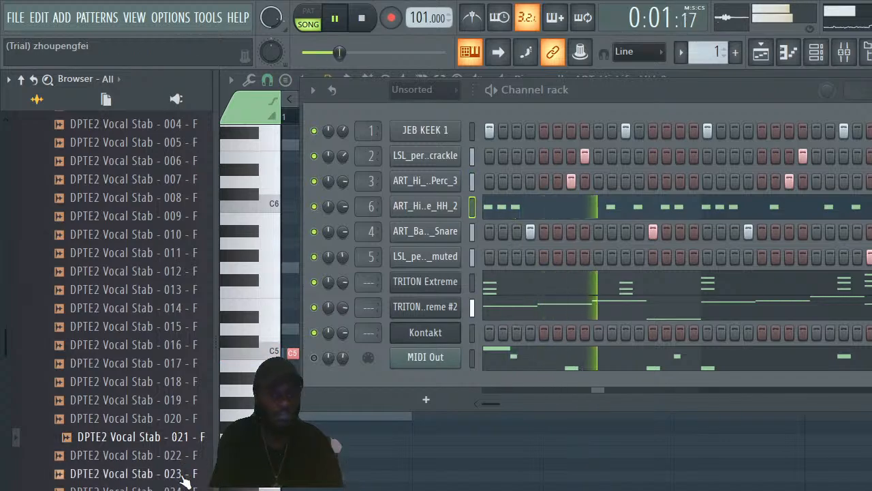
pyautogui.click(182, 477)
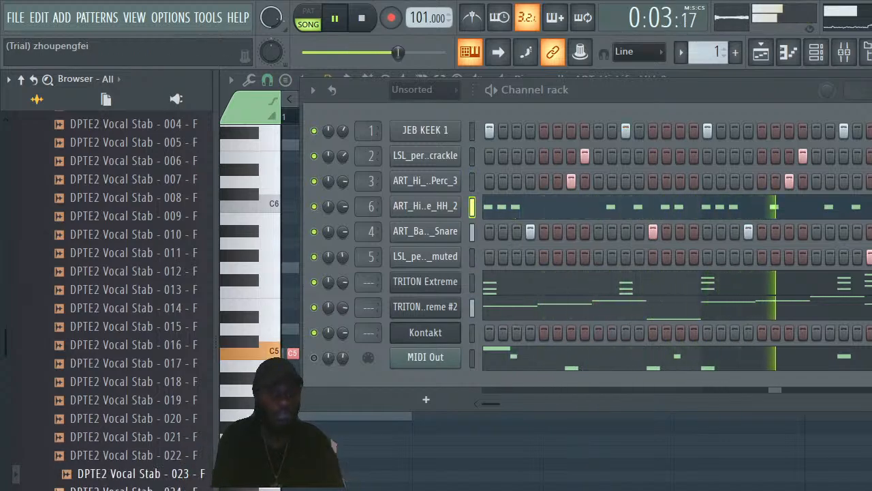
pyautogui.click(182, 489)
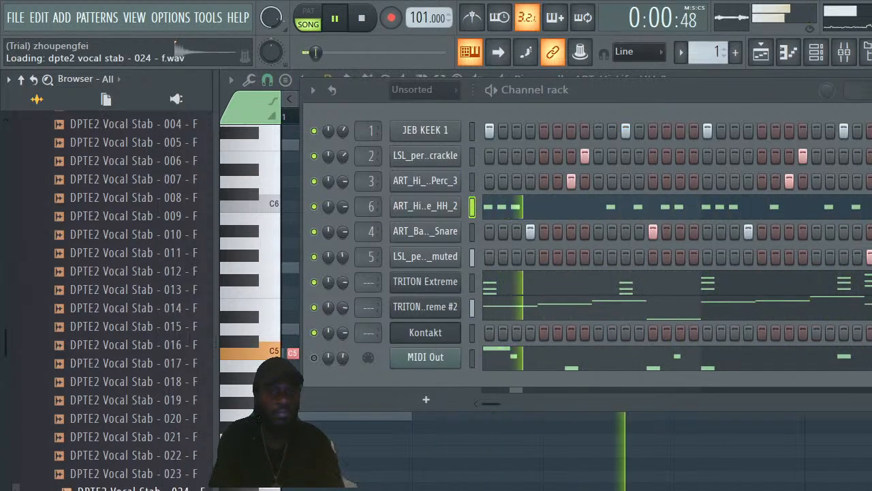
pyautogui.click(182, 476)
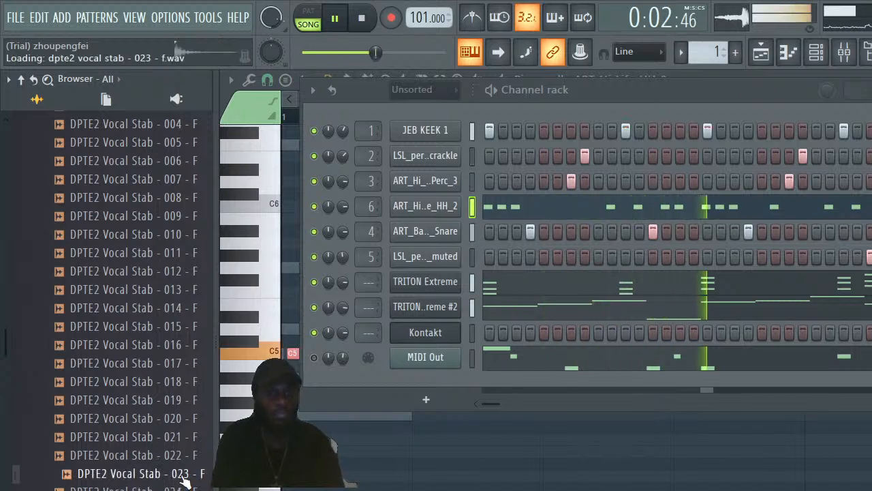
pyautogui.click(183, 490)
pyautogui.click(183, 490)
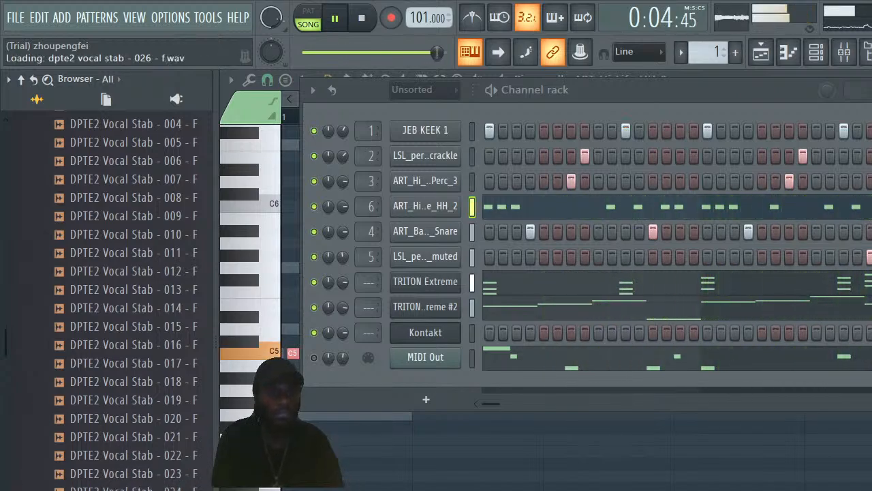
pyautogui.moveTo(1, 350); pyautogui.dragTo(1, 369)
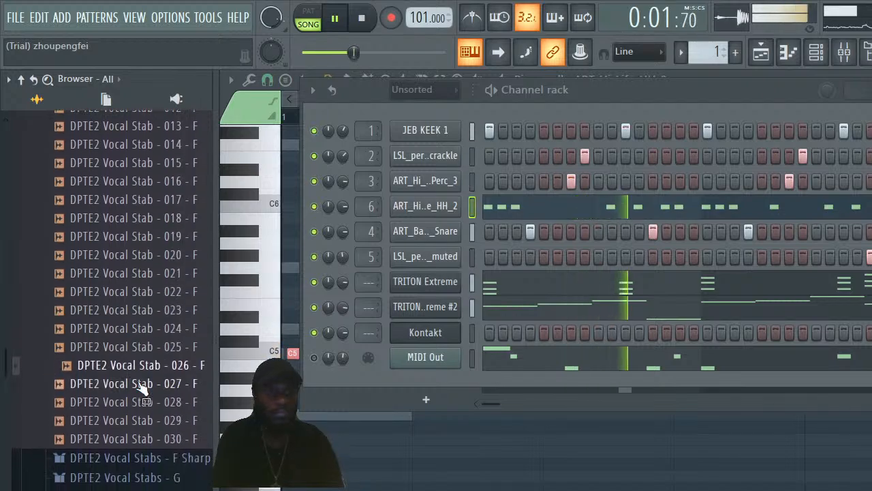
pyautogui.click(138, 371)
pyautogui.press('space')
# Add DPTE2 Vocal Stab - 026 - F as a new channel on mixer track 8 and set its channel volume to 61%
pyautogui.moveTo(140, 373); pyautogui.dragTo(431, 379)
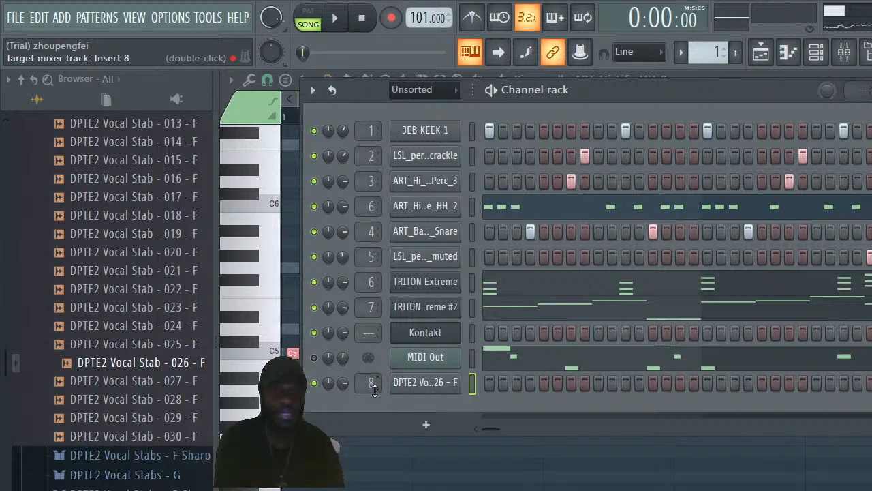
pyautogui.rightClick(440, 383)
pyautogui.click(491, 382)
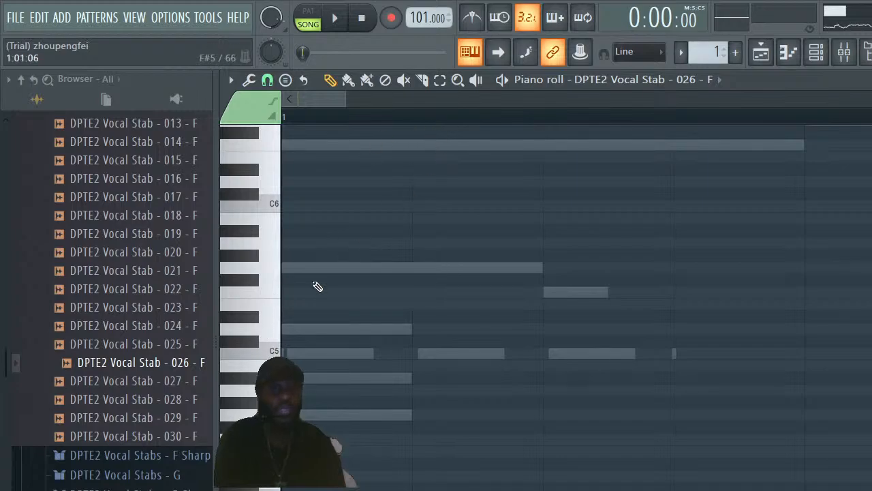
pyautogui.click(791, 54)
pyautogui.moveTo(344, 384); pyautogui.dragTo(344, 402)
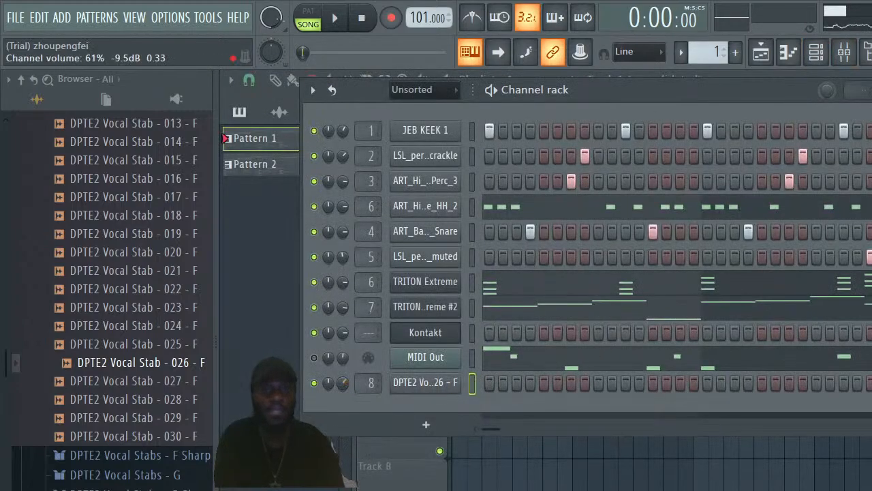
# Try a hit on step 6 of the vocal stab channel and play the loop to hear it
pyautogui.click(556, 382)
pyautogui.press('space')
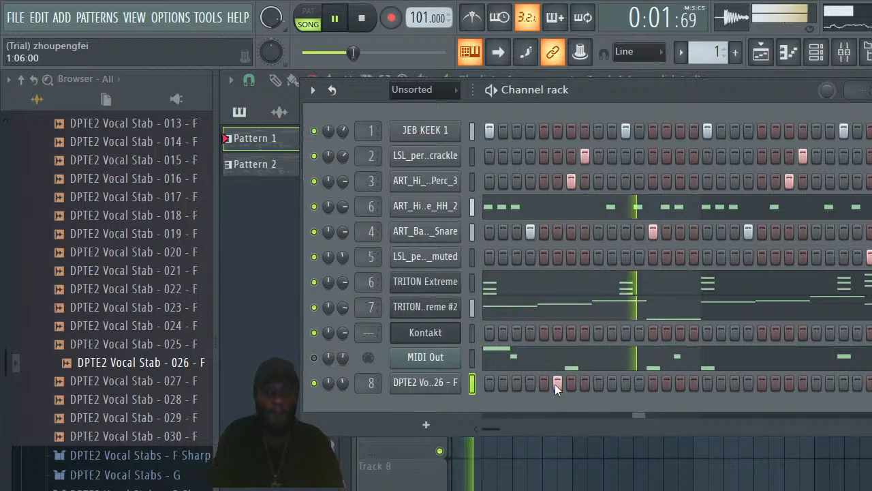
pyautogui.press('space')
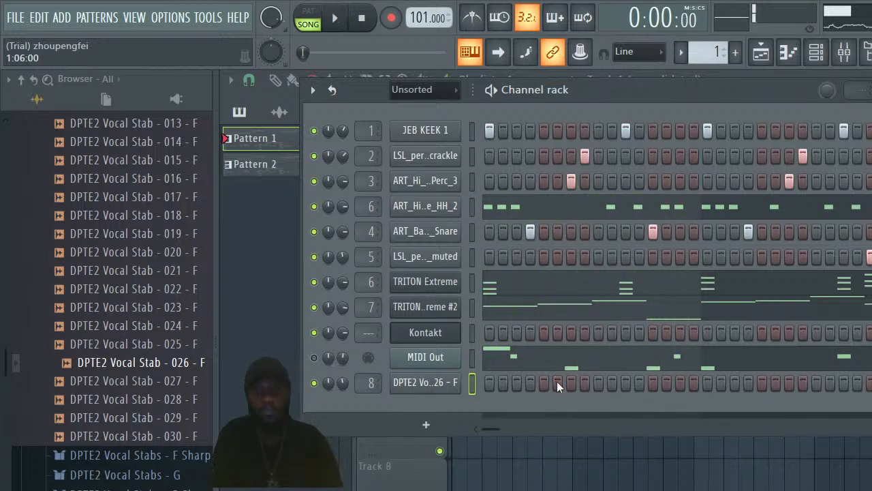
# Place a hit on step 24 of the vocal stab channel and play the loop with it
pyautogui.press('space')
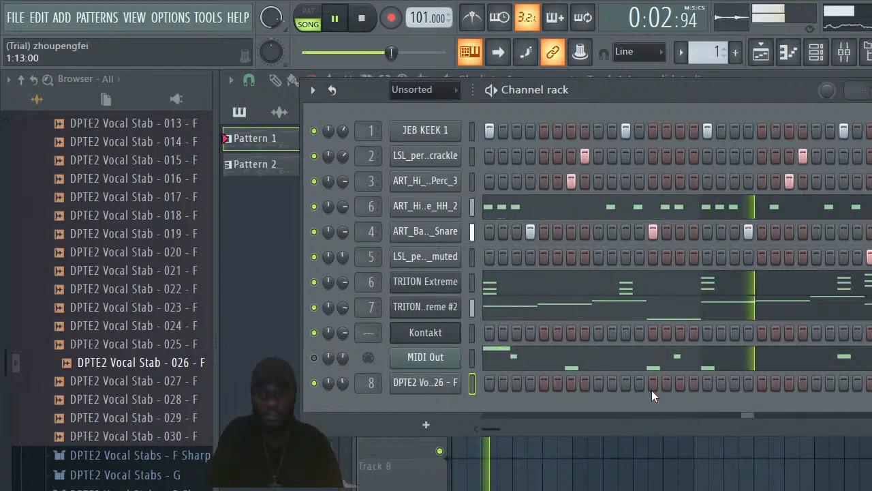
pyautogui.press('space')
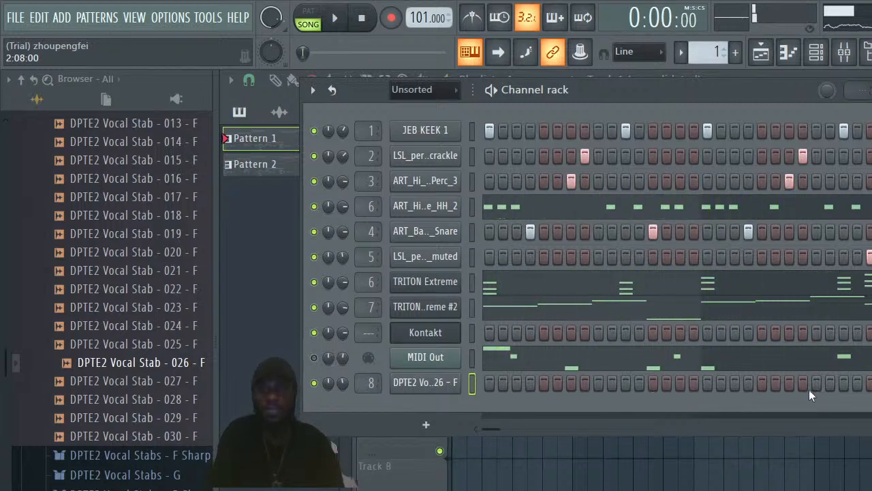
pyautogui.press('space')
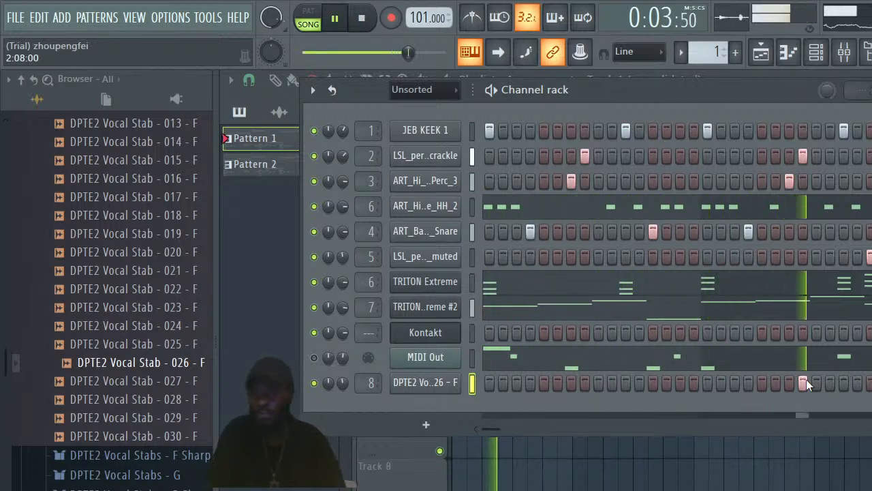
# Move the DPTE2 Vocal Stab - 026 - F hit from step 24 to step 23 and lower that channel's volume
pyautogui.click(803, 382)
pyautogui.click(777, 383)
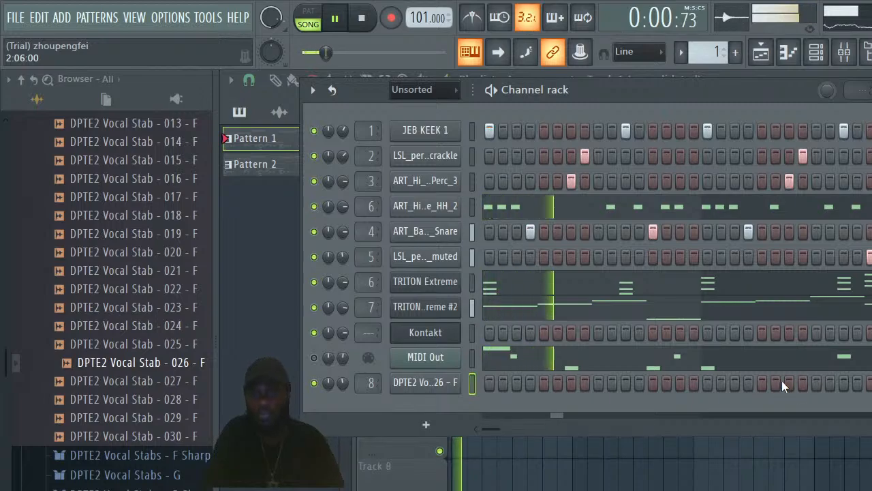
pyautogui.click(788, 383)
pyautogui.click(779, 383)
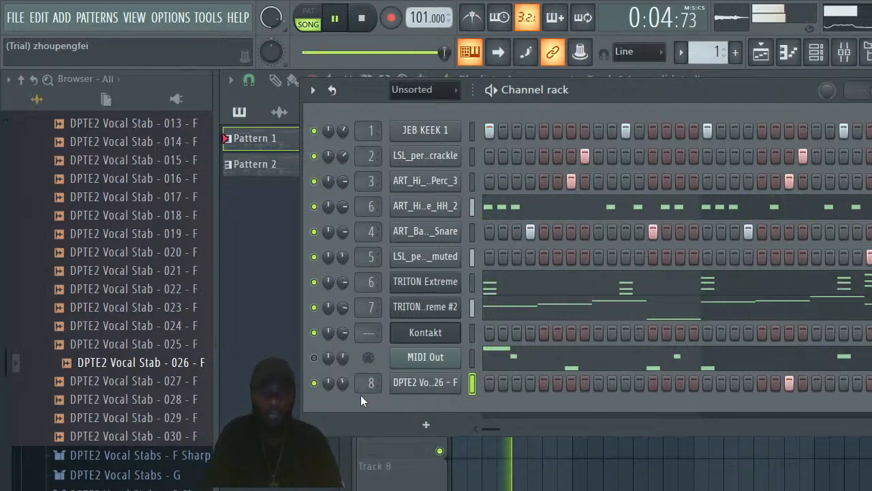
pyautogui.moveTo(344, 385)
pyautogui.mouseDown()
pyautogui.moveTo(344, 403)
pyautogui.moveTo(344, 390)
pyautogui.mouseUp()
# Audition F vocal stabs 030 and 029 and the first stabs of the F Sharp folder over the loop
pyautogui.click(203, 435)
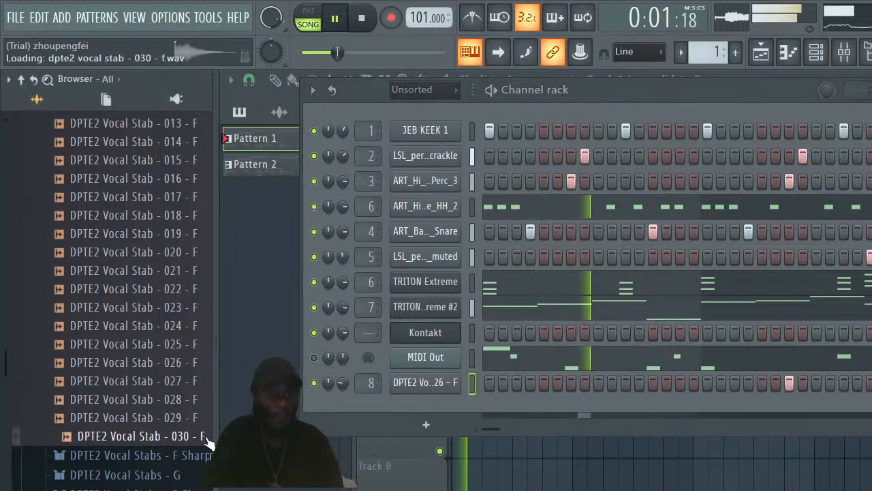
pyautogui.press('Up')
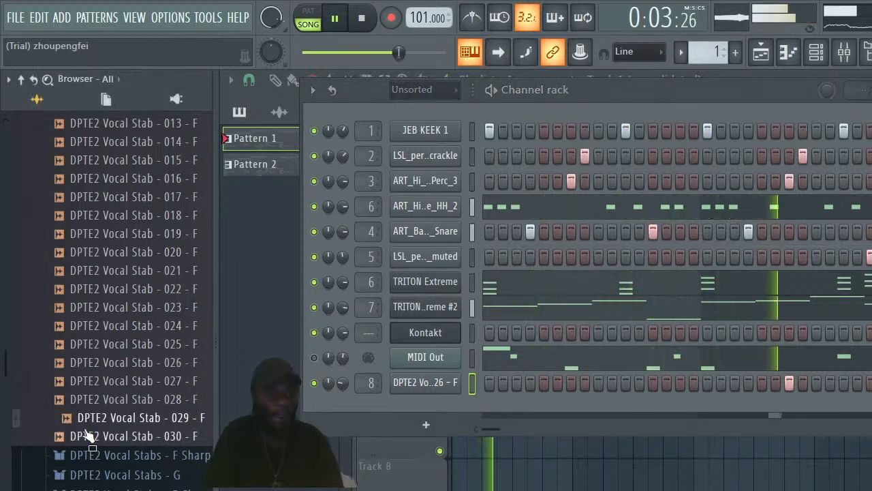
pyautogui.click(152, 456)
pyautogui.press('Down')
pyautogui.press('Down')
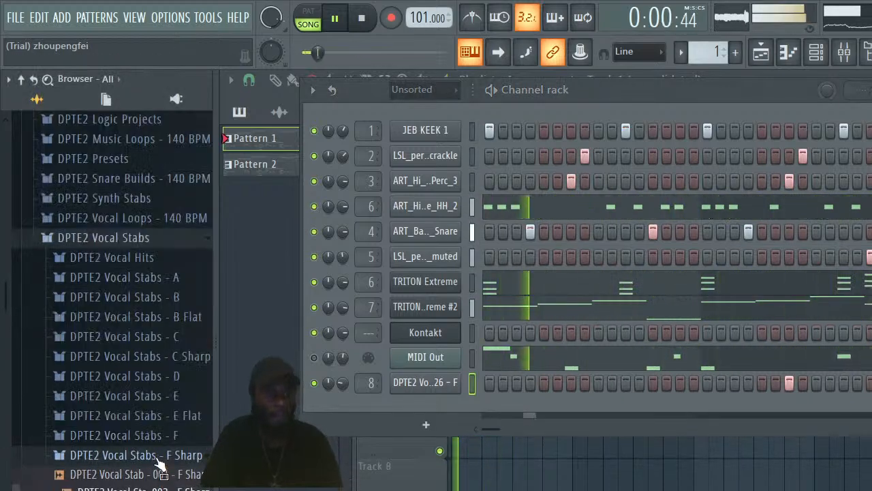
# Collapse the F Sharp folder, expand DPTE2 Vocal Stabs - G and audition stabs 002, 003 and 001
pyautogui.click(158, 454)
pyautogui.click(171, 477)
pyautogui.click(171, 490)
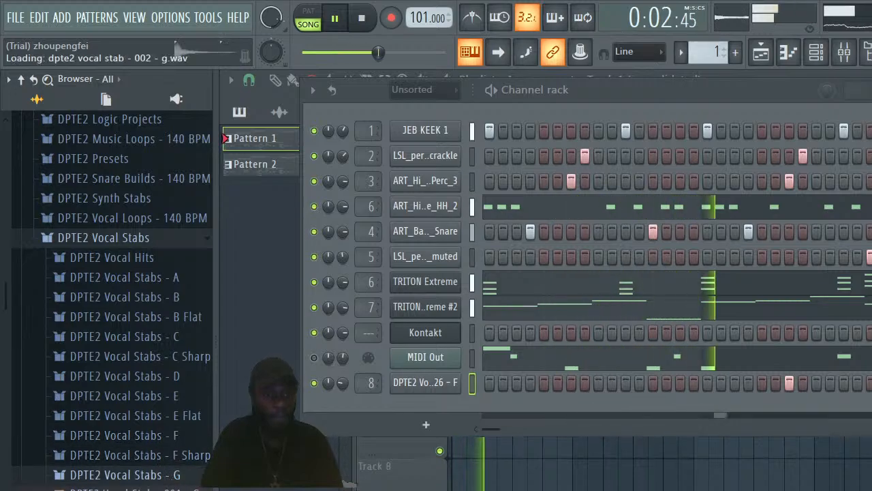
pyautogui.moveTo(6, 298); pyautogui.dragTo(3, 324)
pyautogui.click(162, 376)
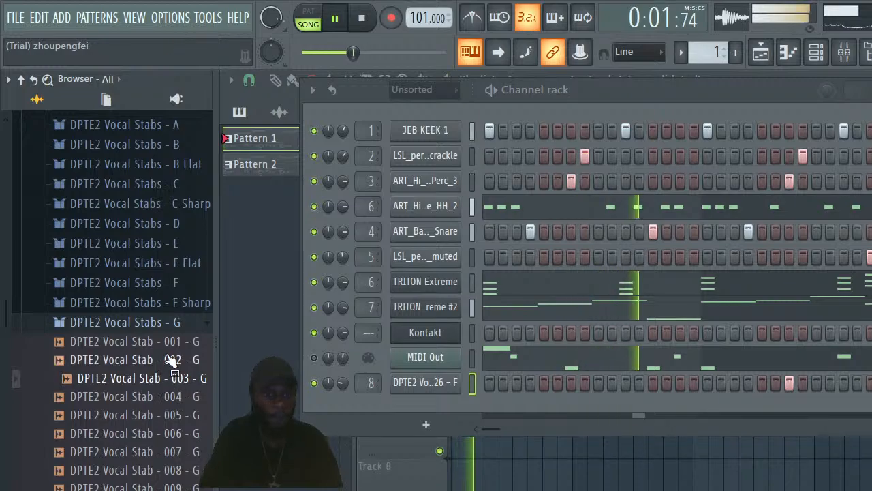
pyautogui.click(172, 344)
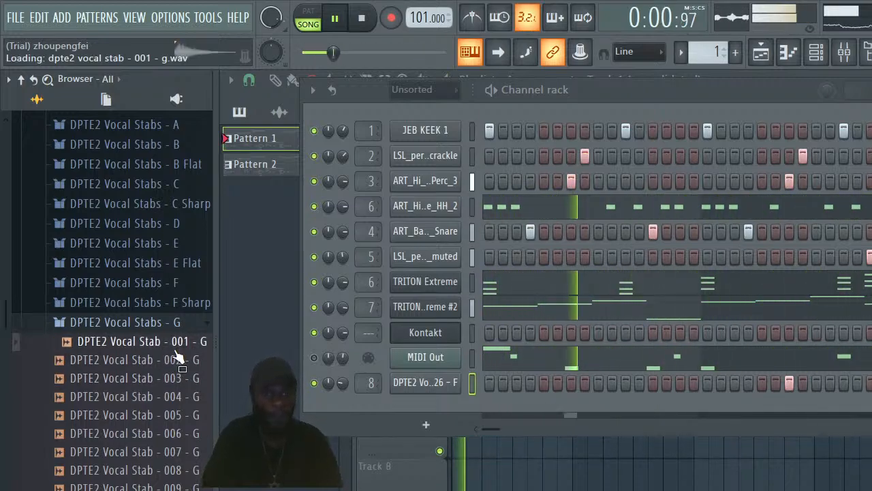
# Add DPTE2 Vocal Stab - 001 - G as a new channel at 30% volume and play the loop with a hit on step 1
pyautogui.press('space')
pyautogui.moveTo(175, 352); pyautogui.dragTo(430, 407)
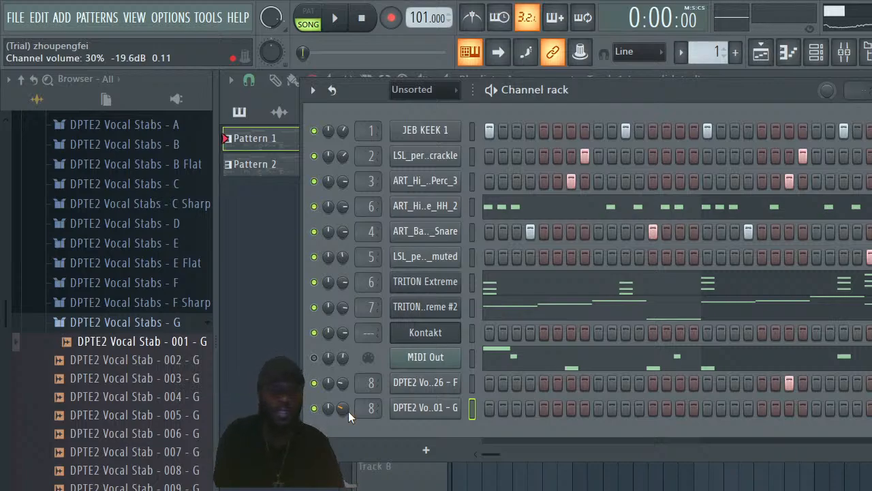
pyautogui.press('space')
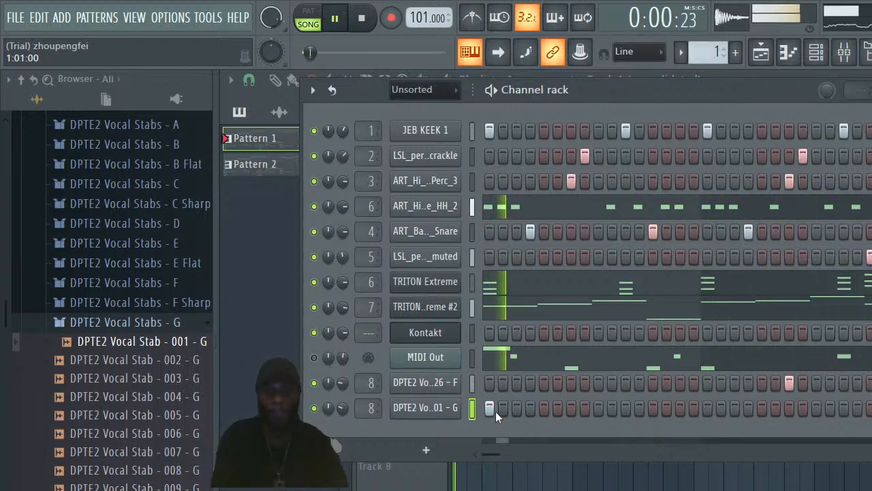
# Add a Prophecy instrument as a new channel and open its program browser
pyautogui.click(426, 450)
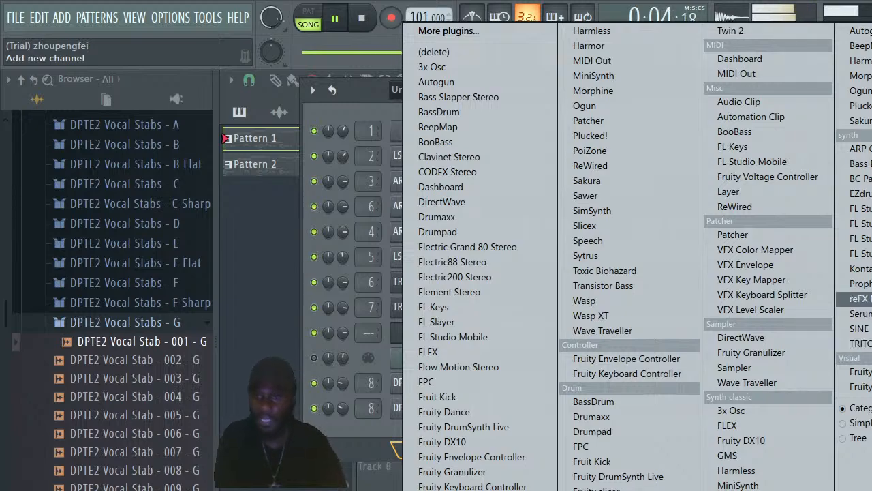
pyautogui.click(855, 298)
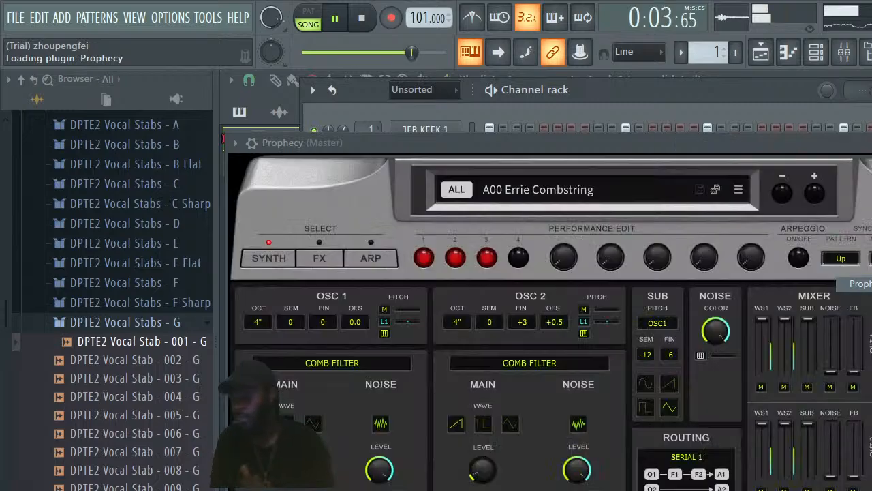
pyautogui.moveTo(821, 139); pyautogui.dragTo(840, 102)
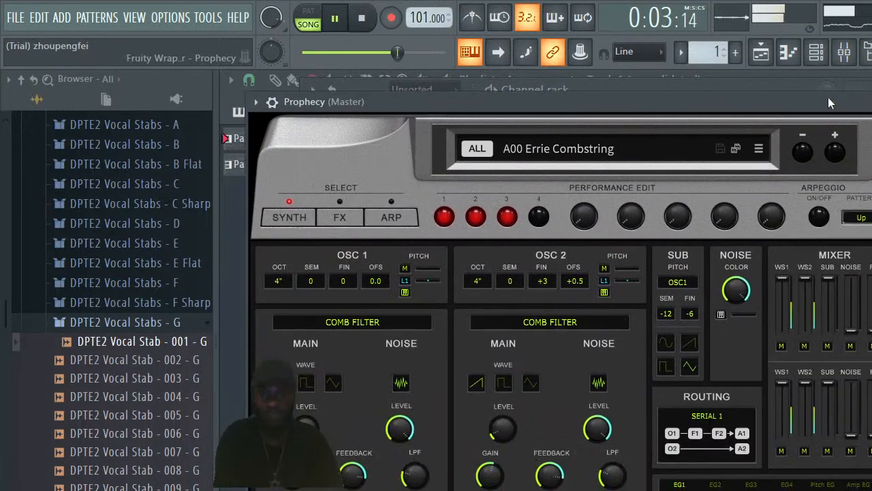
pyautogui.click(631, 148)
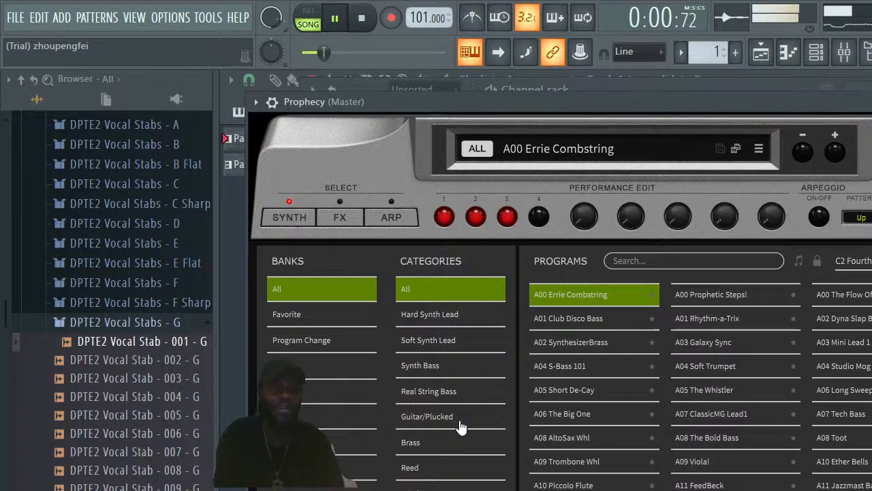
# Browse the Reed, Wind and Bell categories, load the A07 Waterphonics program from Bell and close the Prophecy window
pyautogui.click(443, 470)
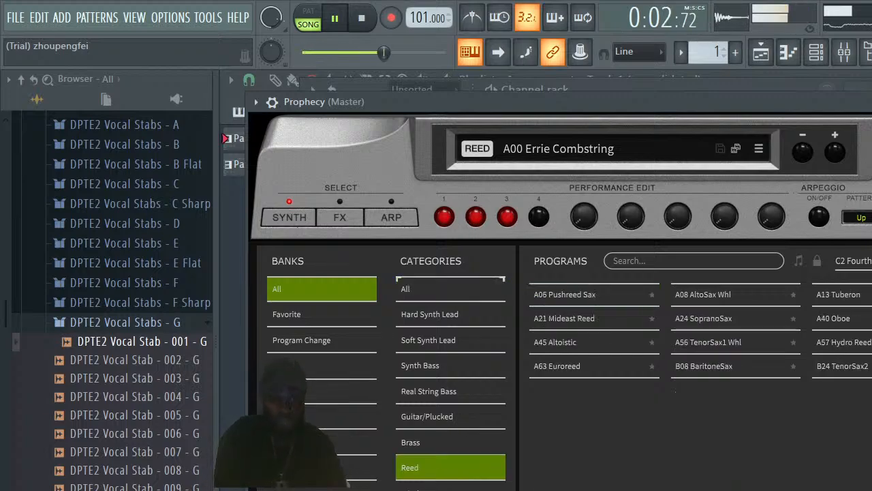
pyautogui.moveTo(781, 107); pyautogui.dragTo(729, 74)
pyautogui.click(392, 471)
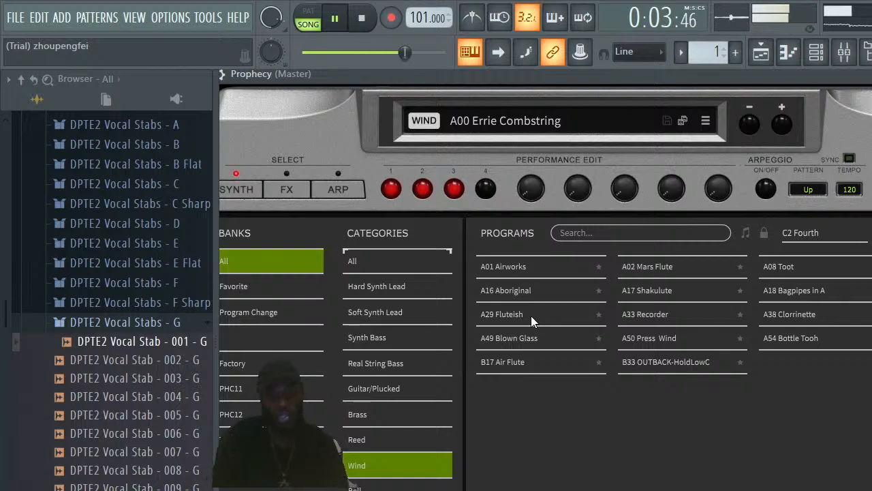
pyautogui.click(397, 488)
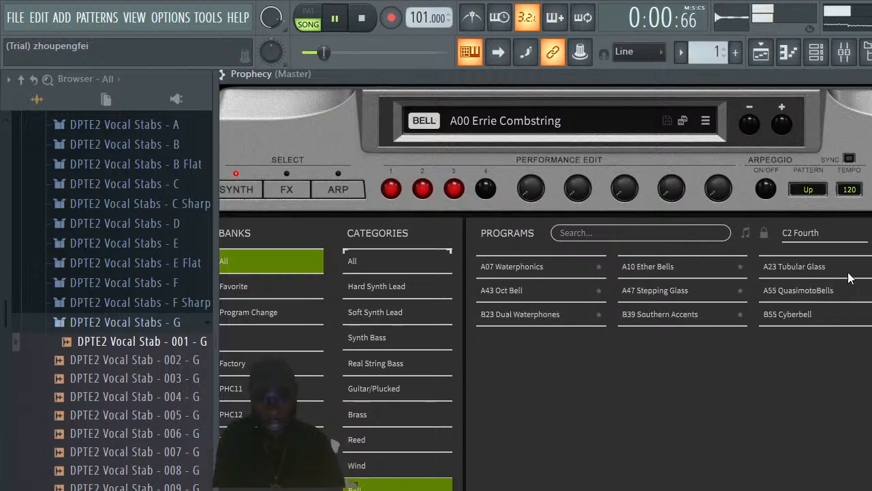
pyautogui.click(523, 269)
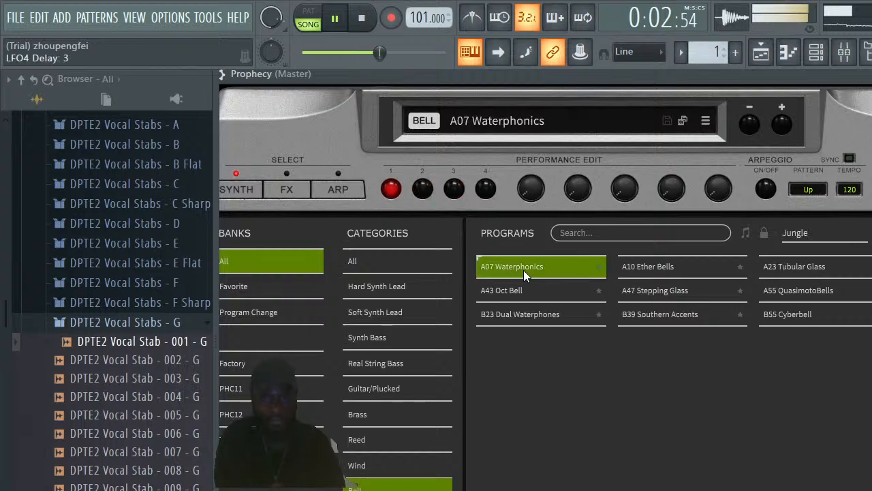
pyautogui.click(523, 270)
pyautogui.click(870, 74)
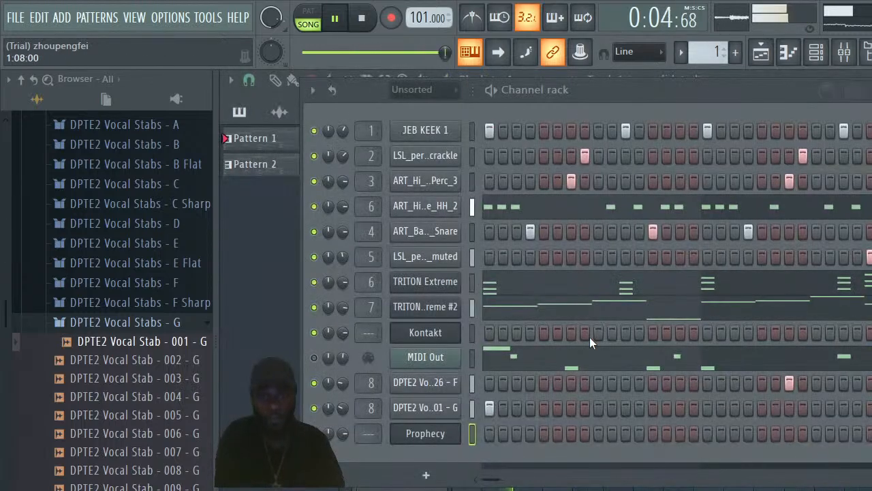
# Place a short G5 note at the start of bar 1 in Prophecy's piano roll and stop playback
pyautogui.rightClick(439, 441)
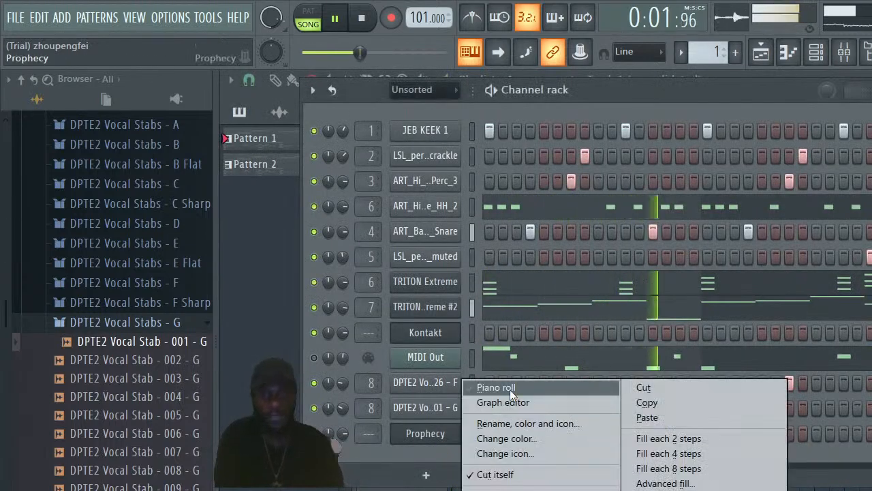
pyautogui.click(504, 444)
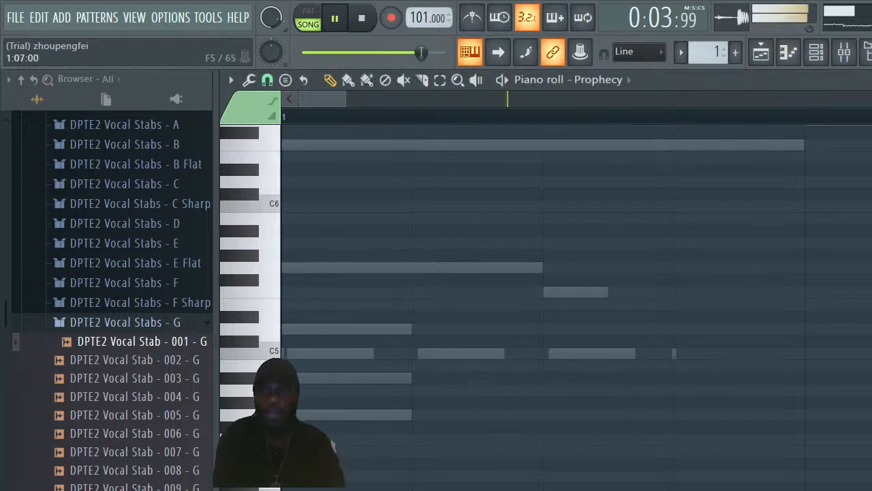
pyautogui.scroll(2, 577, 307)
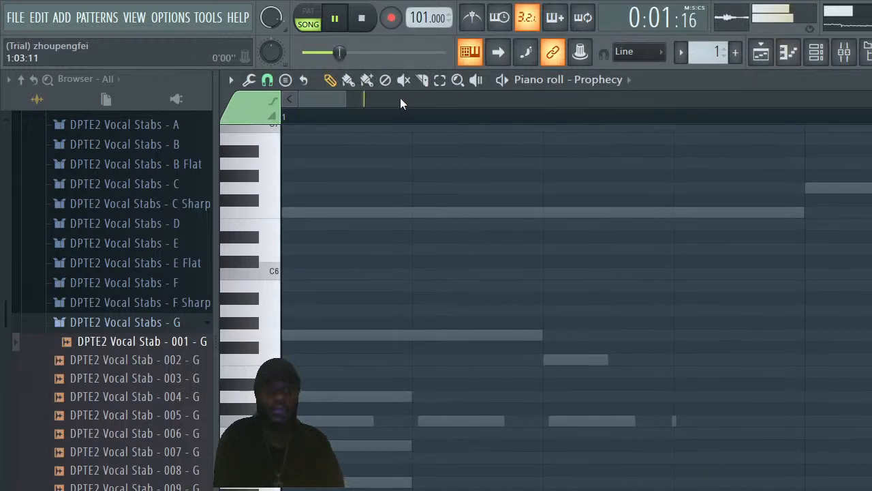
pyautogui.moveTo(346, 100); pyautogui.dragTo(750, 129)
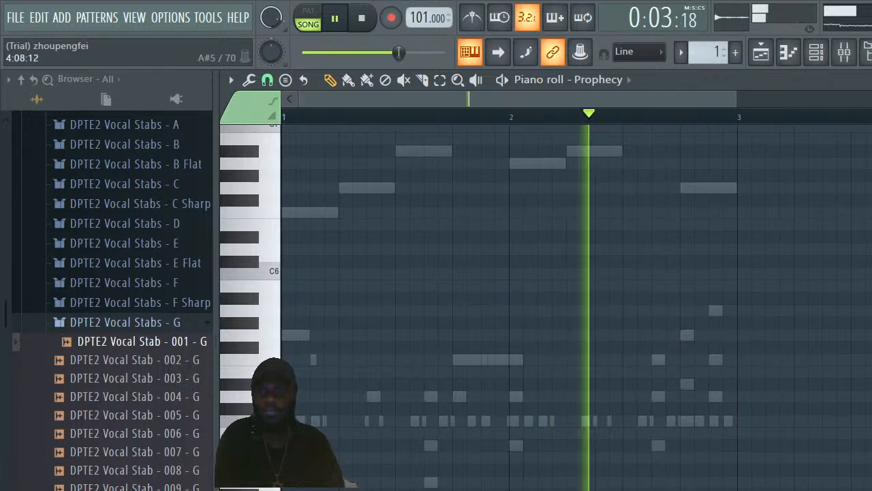
pyautogui.scroll(2, 577, 307)
pyautogui.scroll(-1, 366, 380)
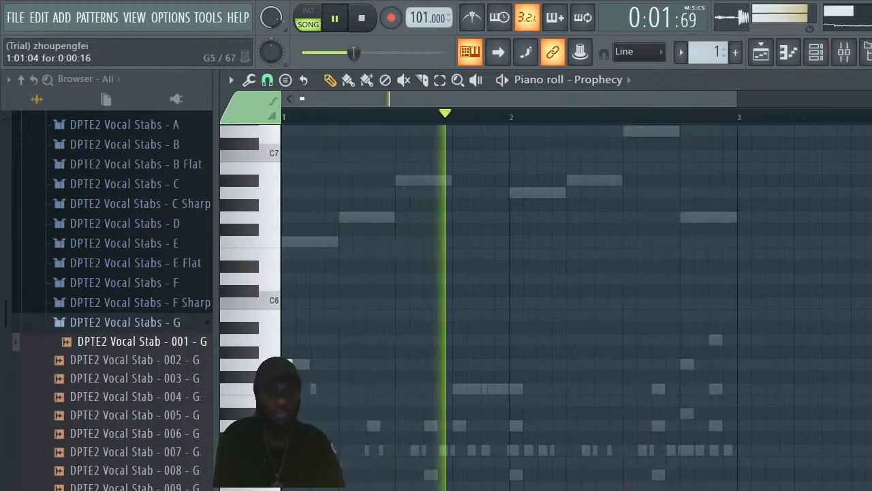
pyautogui.press('space')
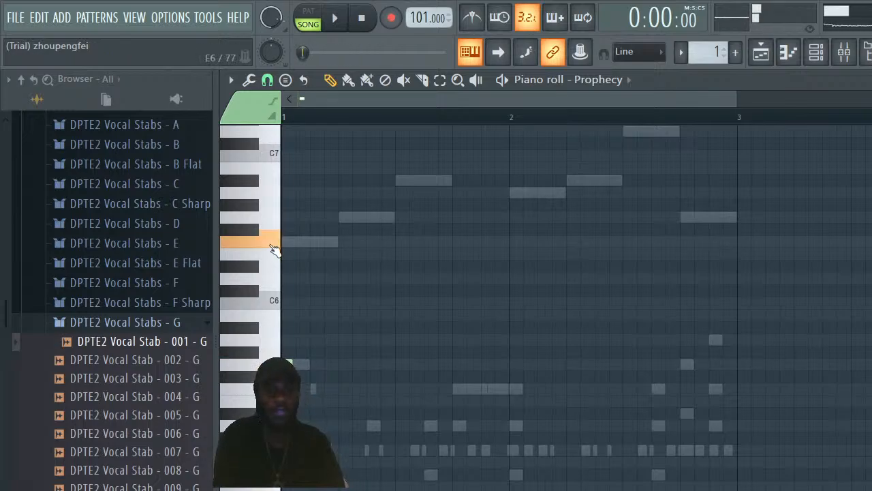
# Leave the piano roll for the channel rack and reopen the Prophecy plugin window in clear view
pyautogui.click(816, 51)
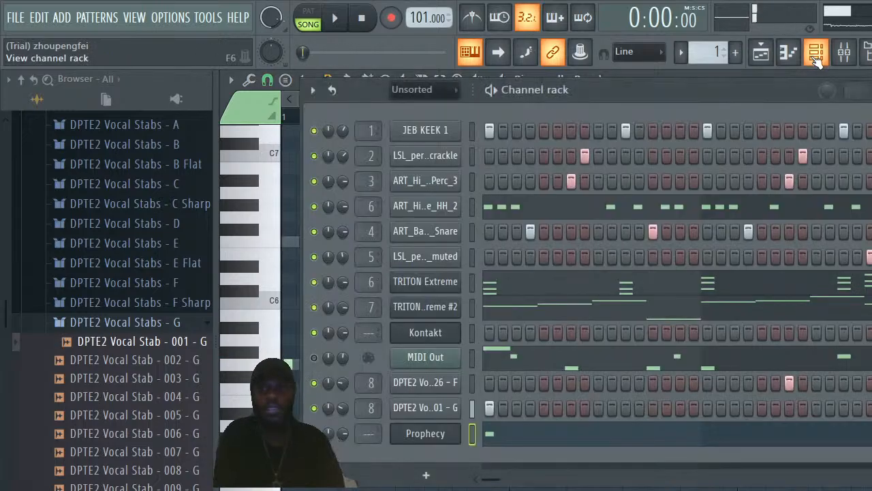
pyautogui.rightClick(431, 435)
pyautogui.click(502, 388)
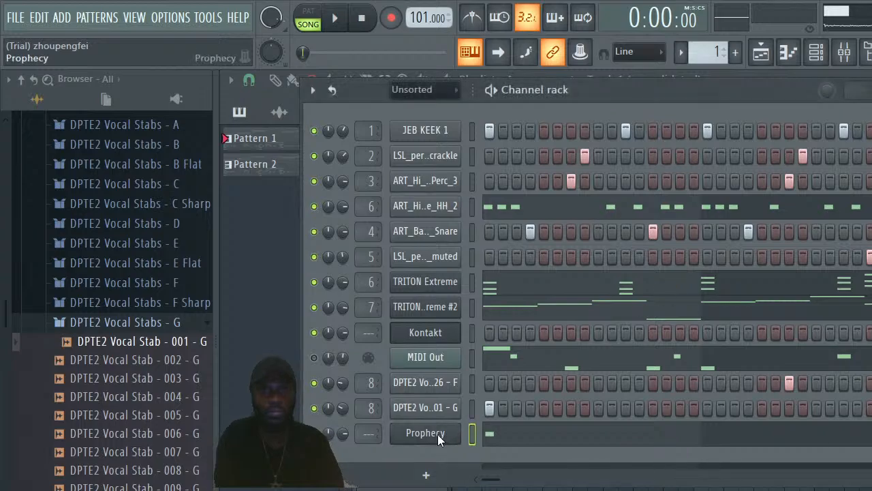
pyautogui.moveTo(809, 76); pyautogui.dragTo(776, 107)
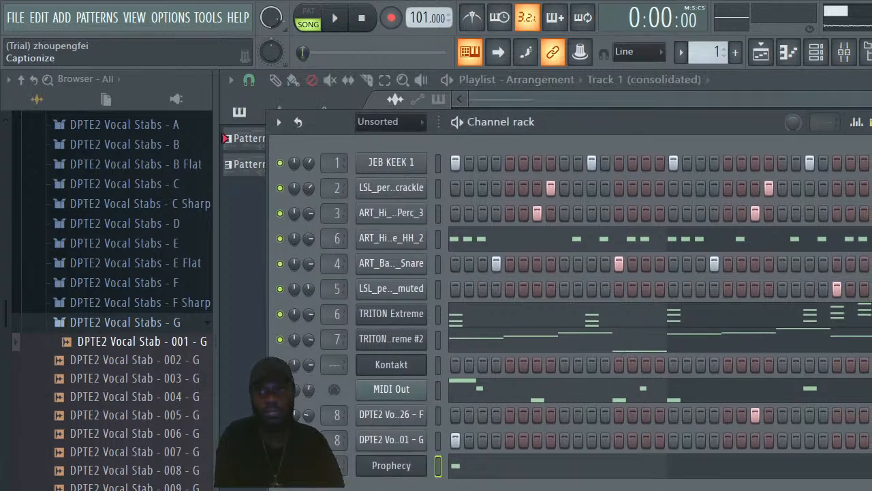
pyautogui.click(868, 77)
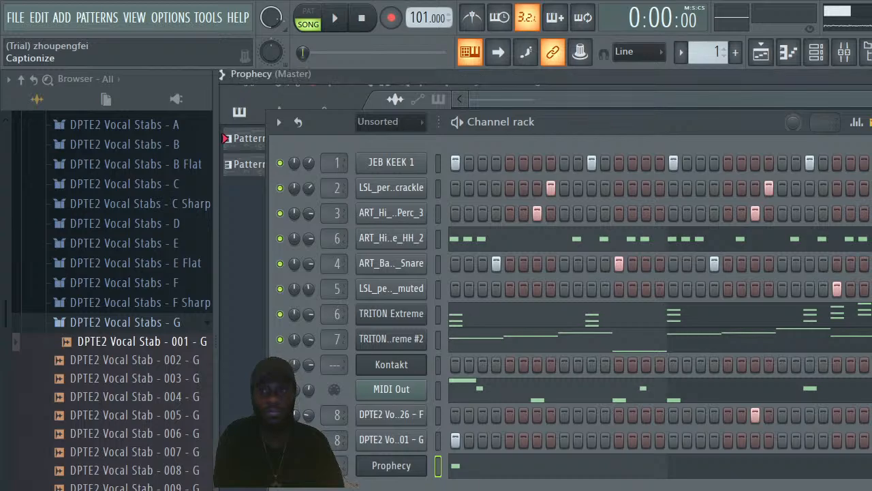
pyautogui.moveTo(612, 80); pyautogui.dragTo(709, 78)
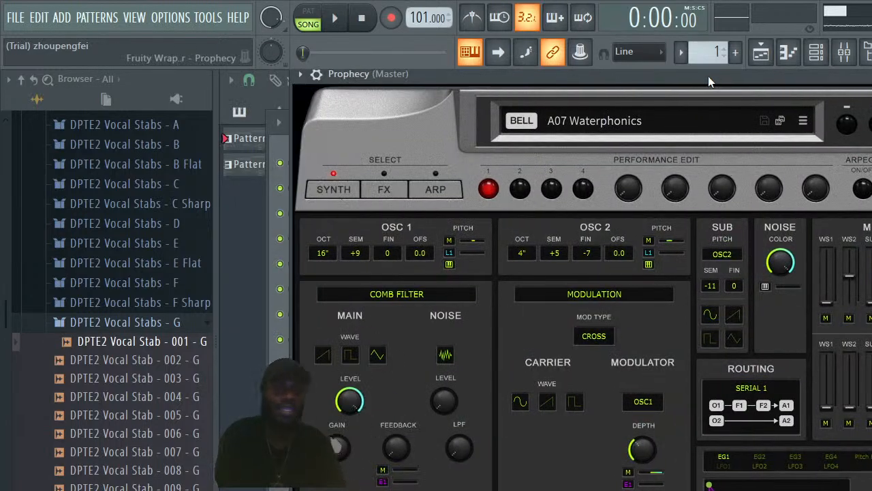
pyautogui.moveTo(671, 80); pyautogui.dragTo(581, 76)
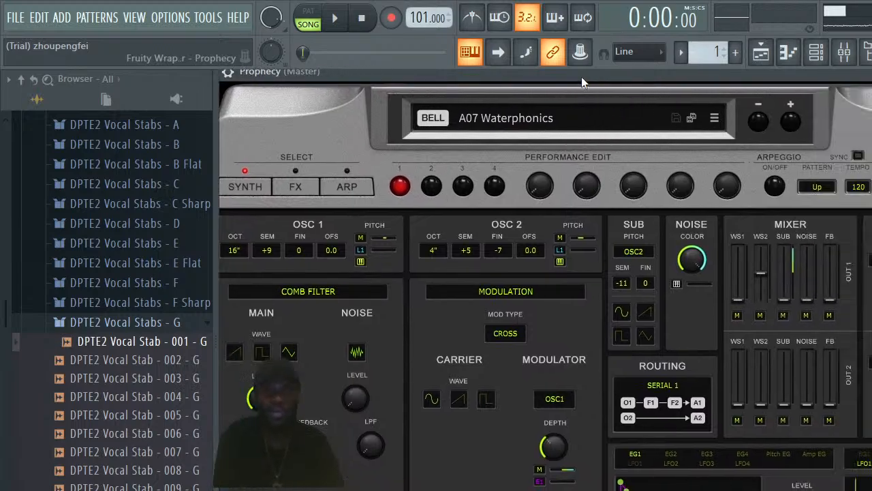
# Load the B17 Air Flute program from Prophecy's Wind category and close the plugin and channel rack to show the playlist
pyautogui.click(594, 116)
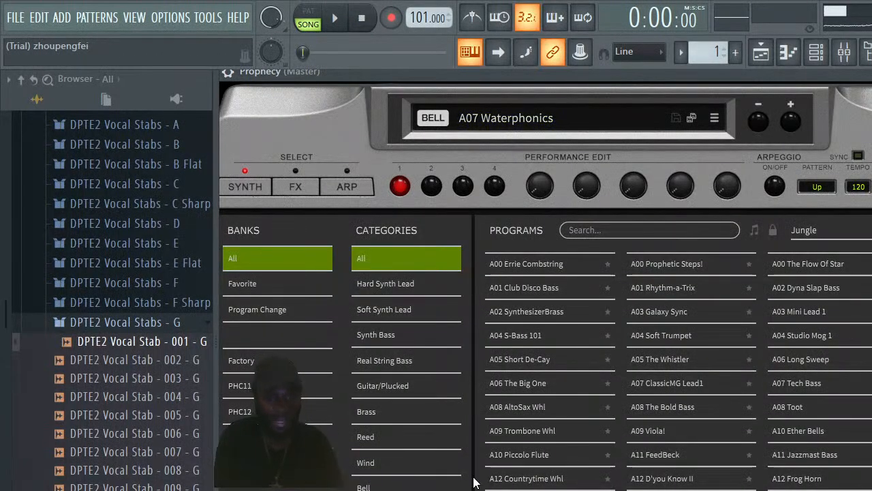
pyautogui.click(411, 463)
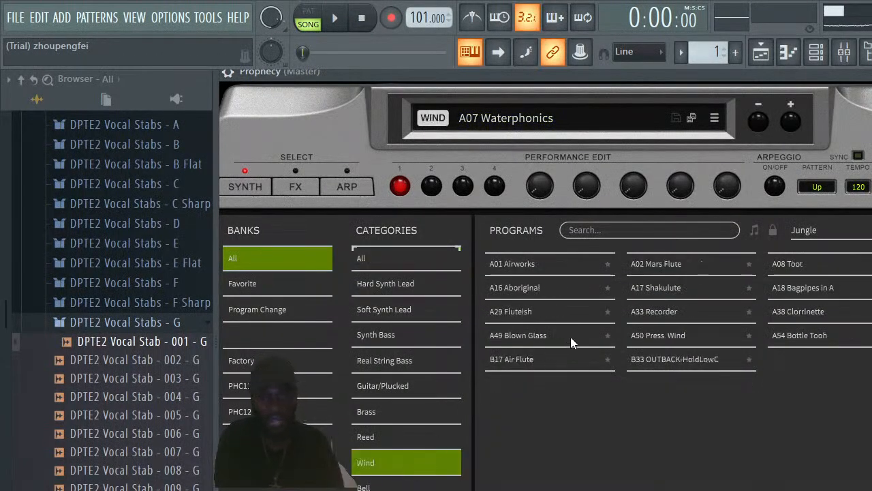
pyautogui.click(567, 360)
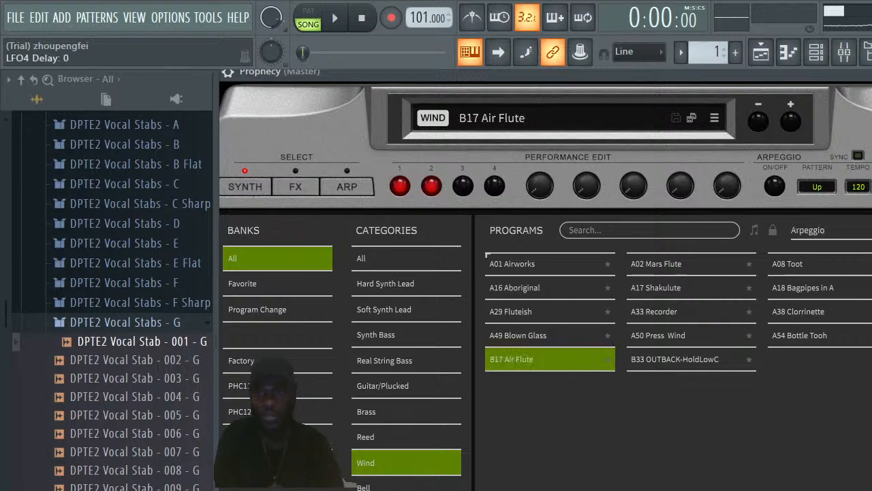
pyautogui.click(871, 72)
pyautogui.click(824, 64)
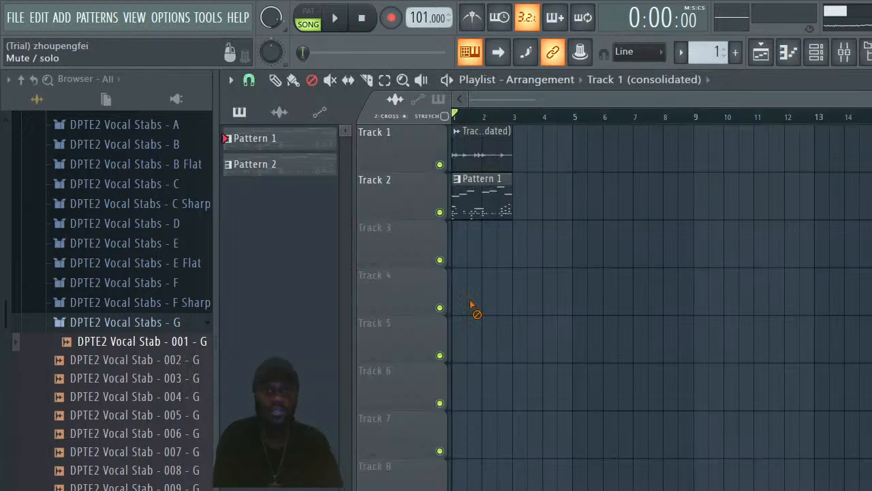
# Return to Prophecy's piano roll, lengthen the G5 note to 0:03:22 and play the pattern
pyautogui.click(761, 53)
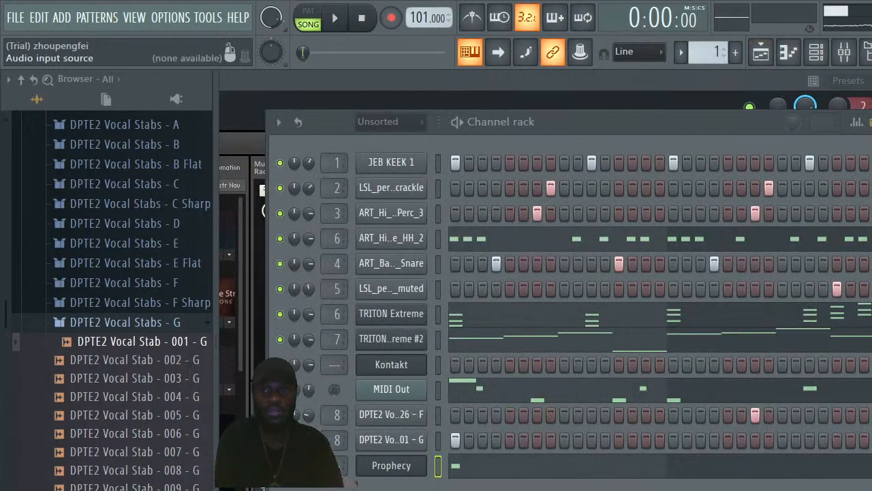
pyautogui.click(789, 54)
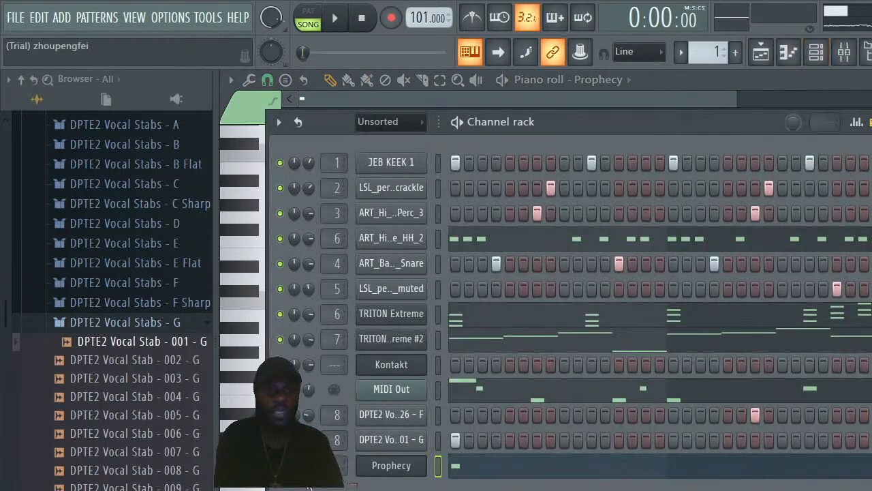
pyautogui.press('F6')
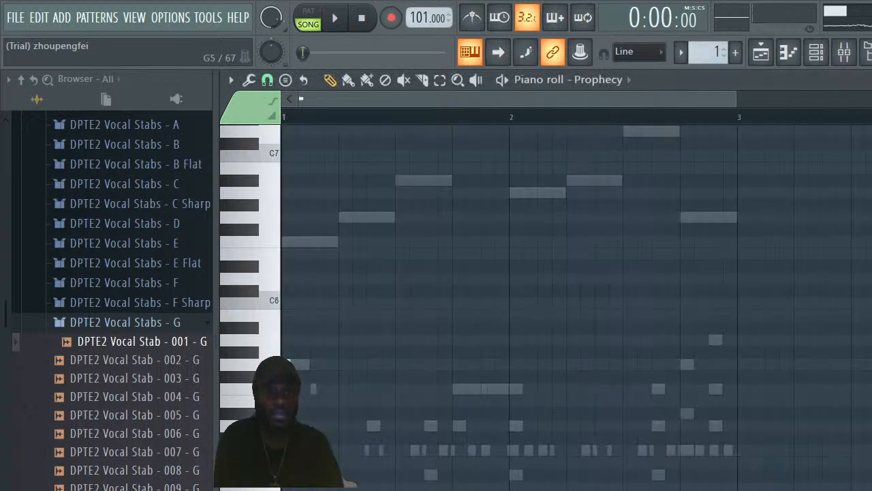
pyautogui.moveTo(329, 365); pyautogui.dragTo(302, 366)
pyautogui.press('space')
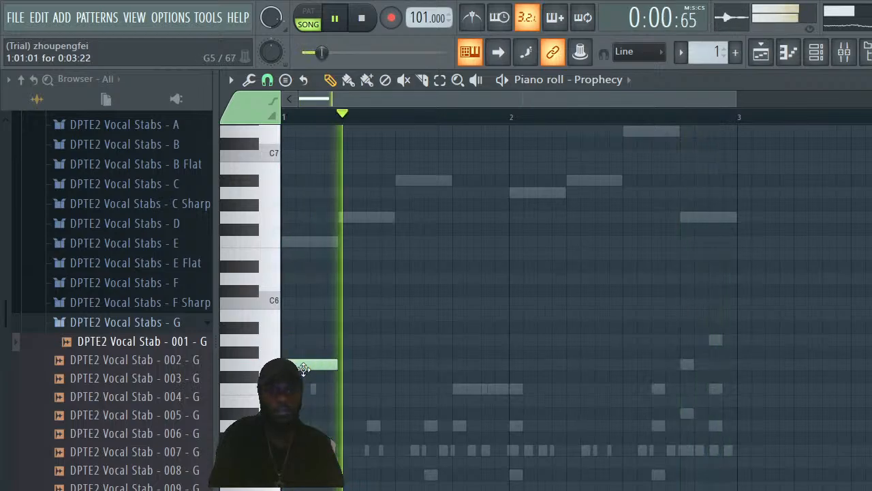
pyautogui.click(815, 53)
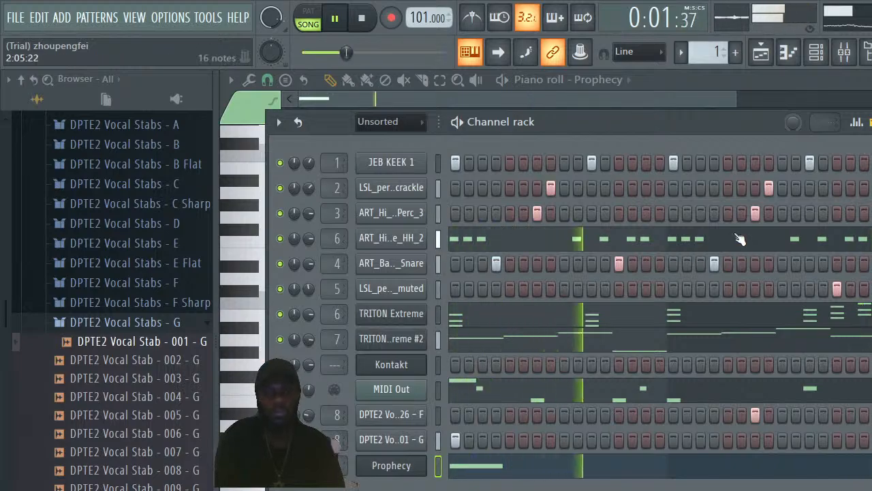
pyautogui.click(837, 88)
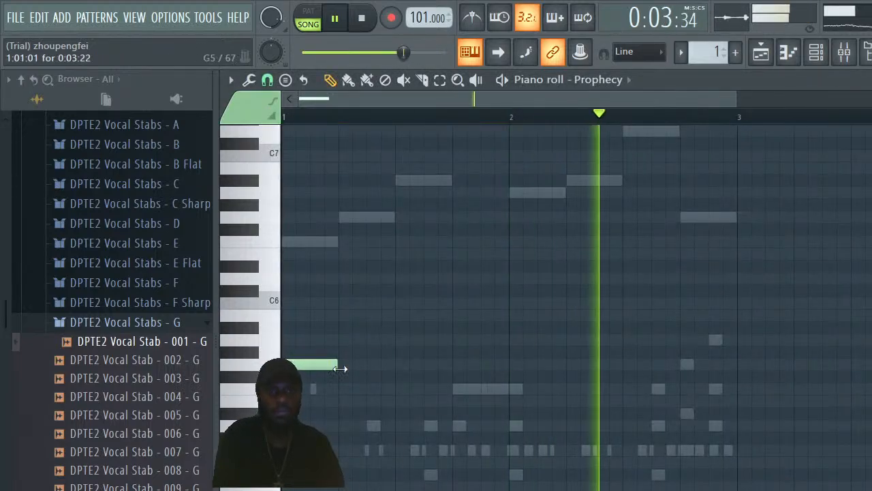
# Set the piano roll snap to Cell and place an A5 note lasting 0:03:22 at 1:05:00, stopping playback
pyautogui.click(342, 341)
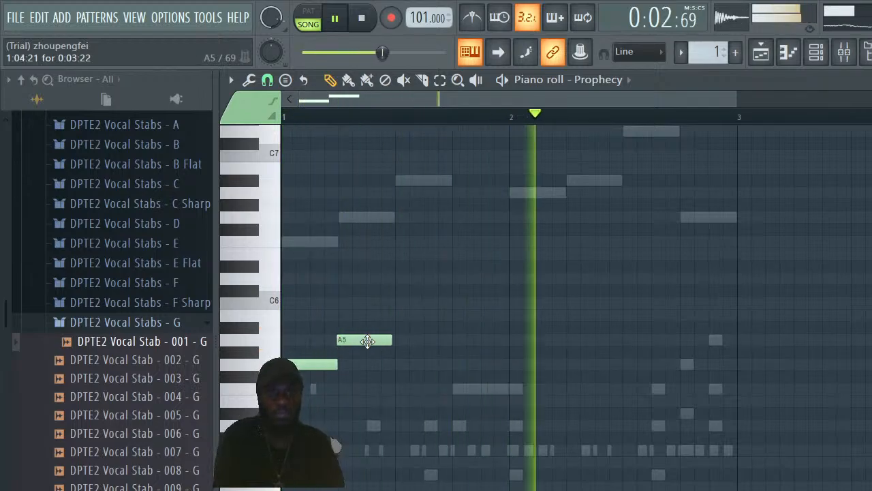
pyautogui.rightClick(368, 341)
pyautogui.click(267, 79)
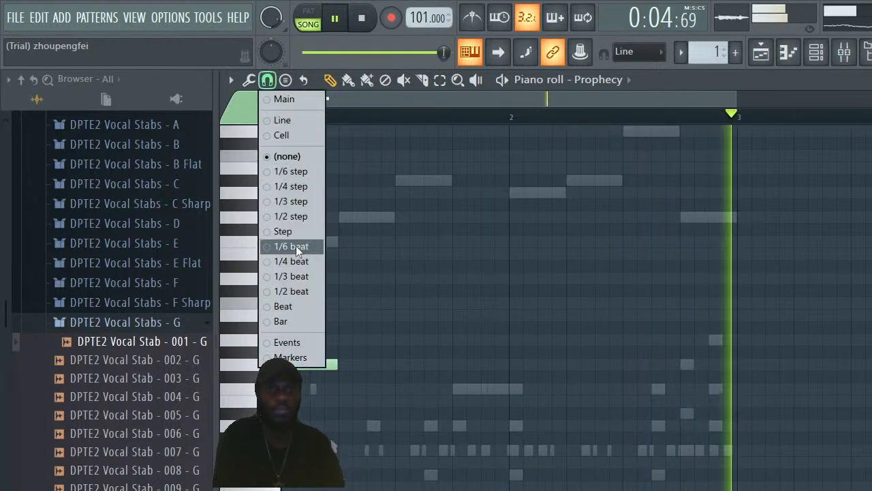
pyautogui.click(290, 137)
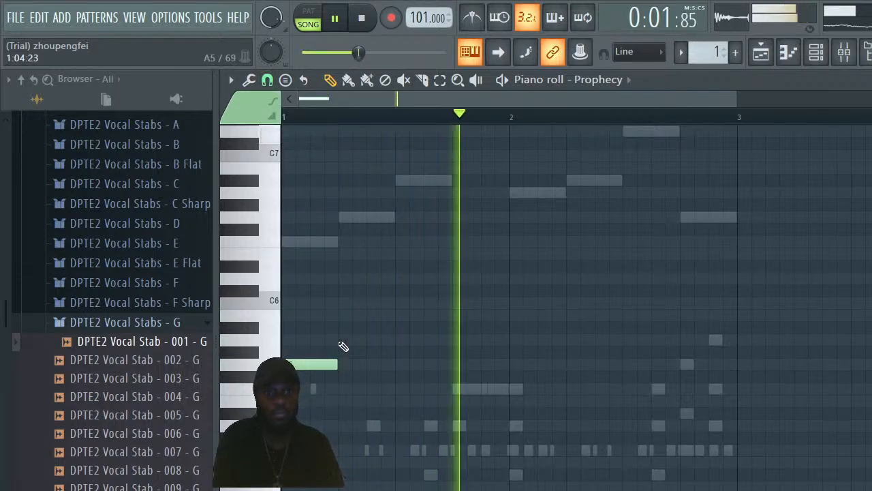
pyautogui.click(340, 340)
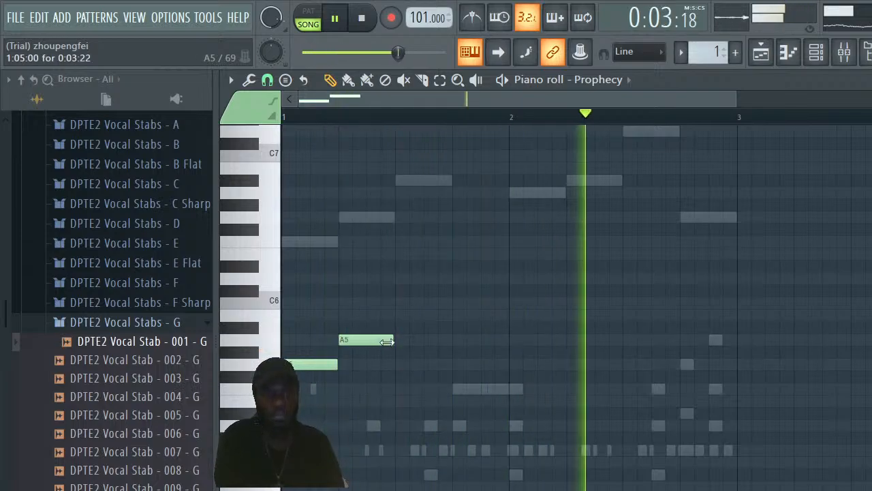
pyautogui.doubleClick(342, 341)
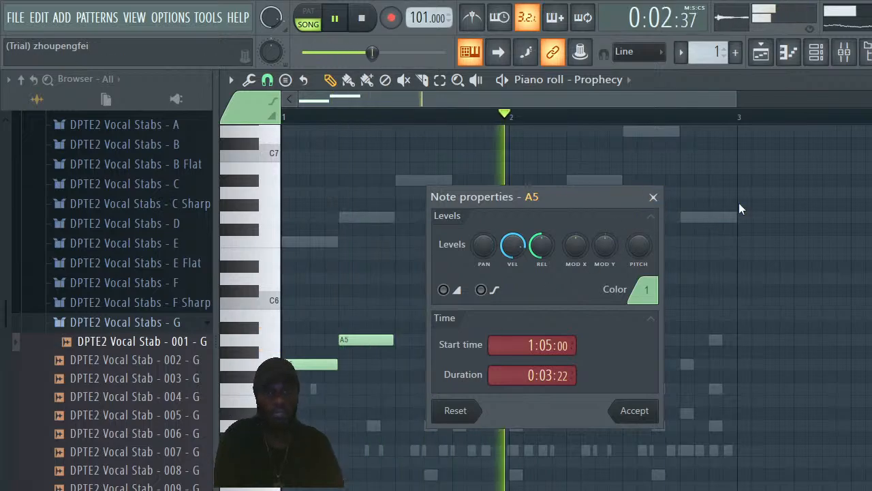
pyautogui.click(653, 197)
pyautogui.press('space')
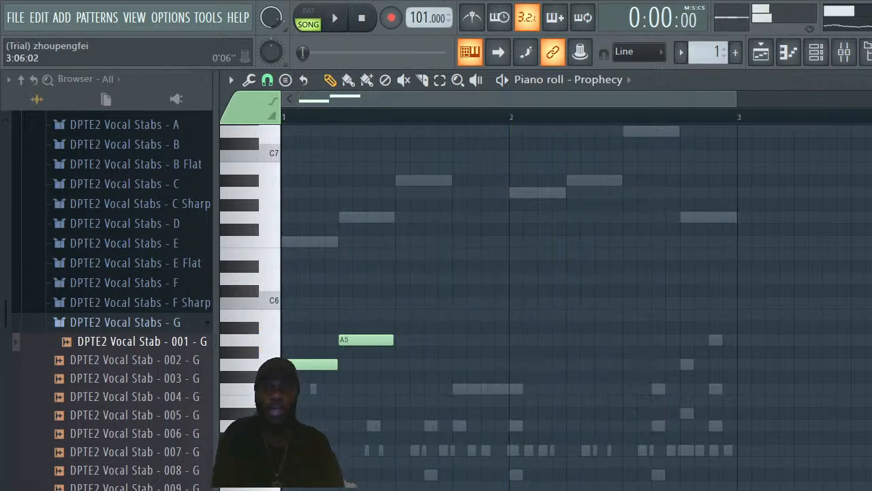
# Mute the two TRITON Extreme channels in the channel rack, play the pattern and return to Prophecy's piano roll
pyautogui.click(815, 54)
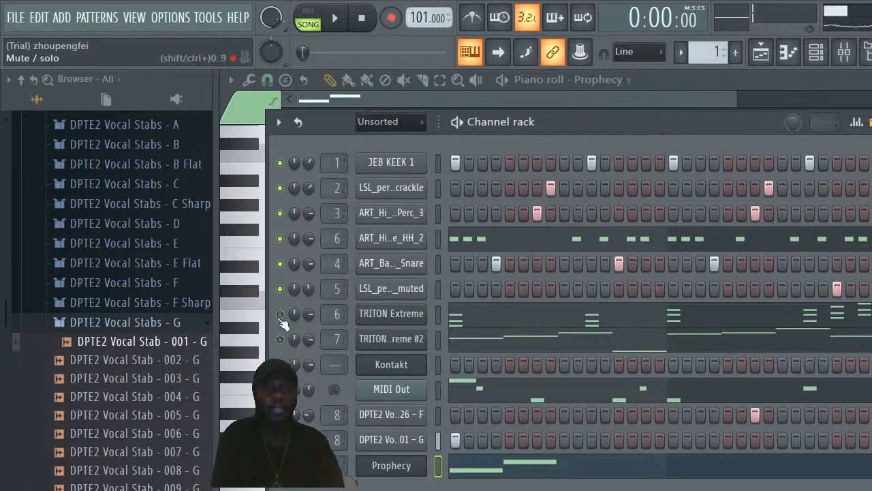
pyautogui.press('space')
pyautogui.press('space')
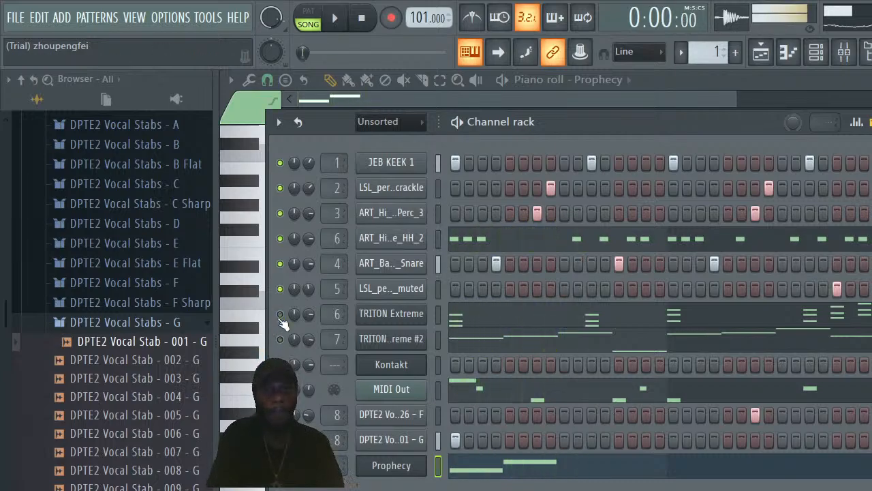
pyautogui.press('space')
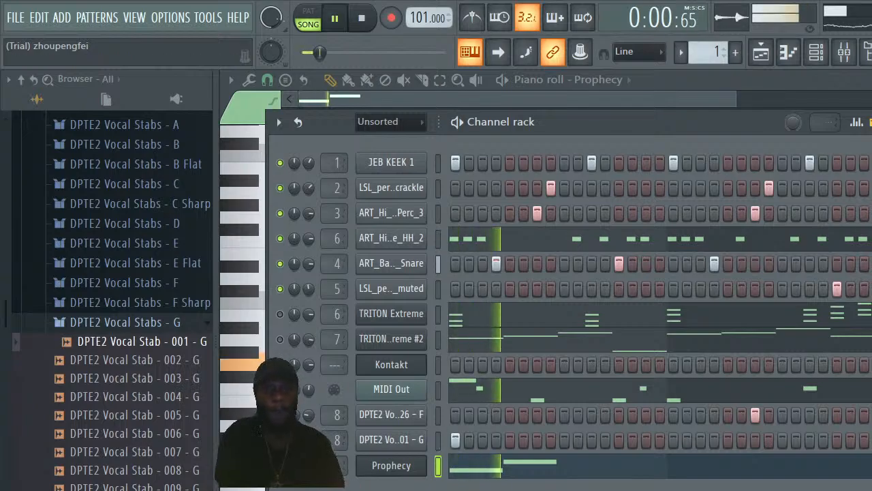
pyautogui.click(719, 96)
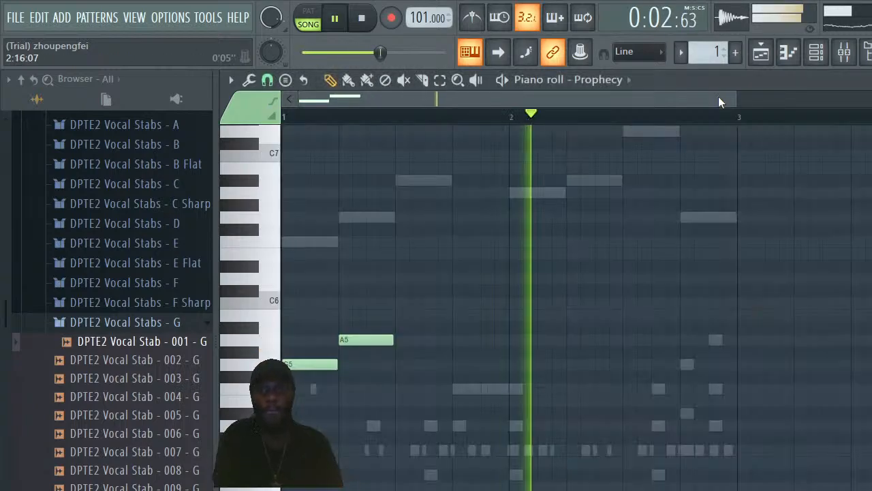
pyautogui.press('space')
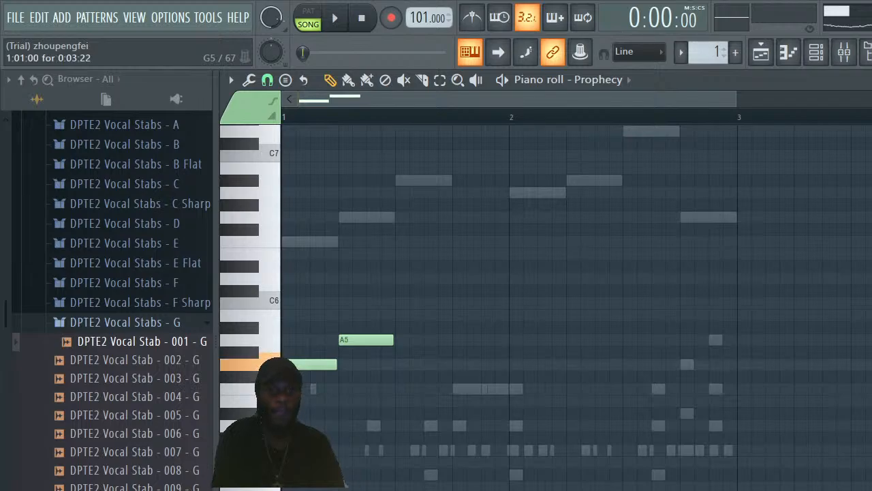
# Raise the first Prophecy note to A#5, audition it and shorten it to 0:02:22
pyautogui.press('space')
pyautogui.press('space')
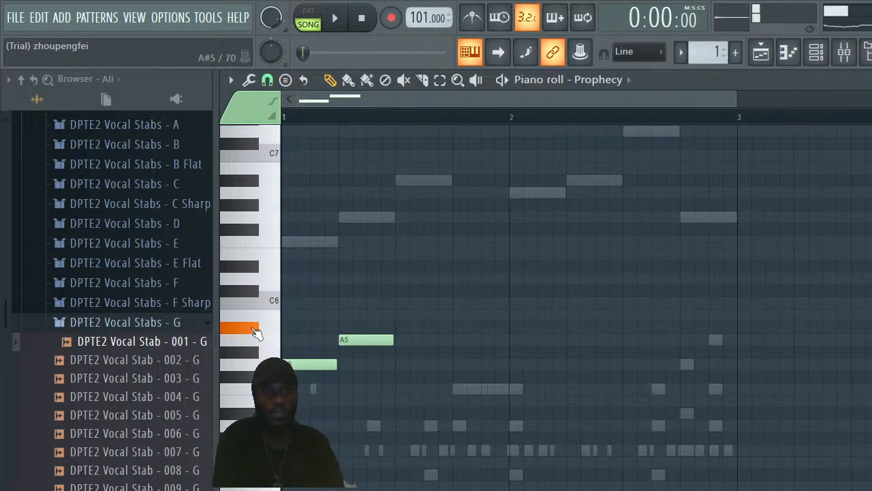
pyautogui.moveTo(304, 346); pyautogui.dragTo(306, 327)
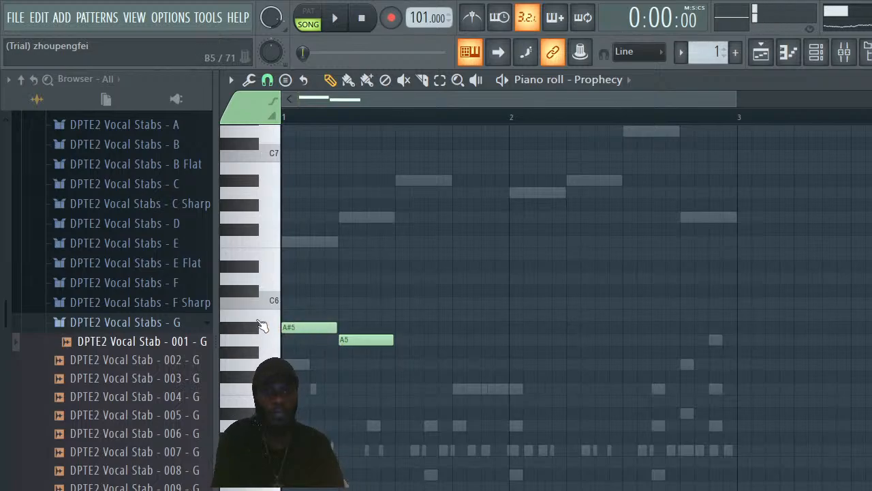
pyautogui.press('space')
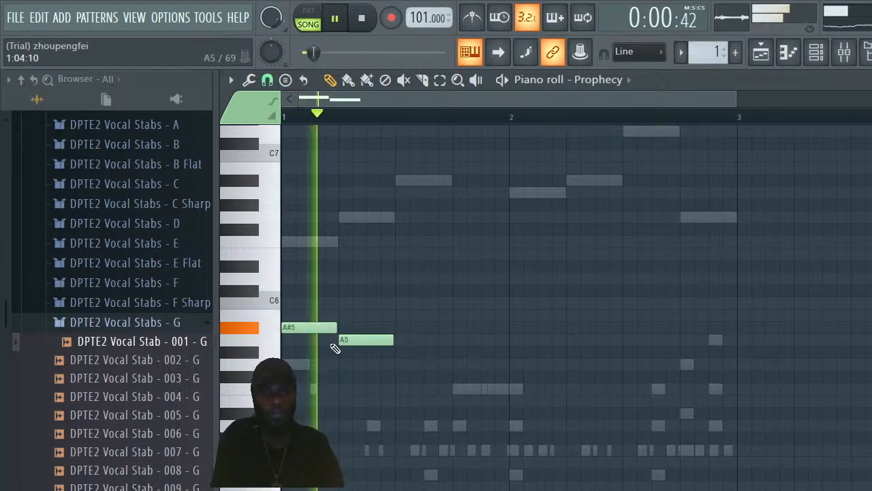
pyautogui.press('space')
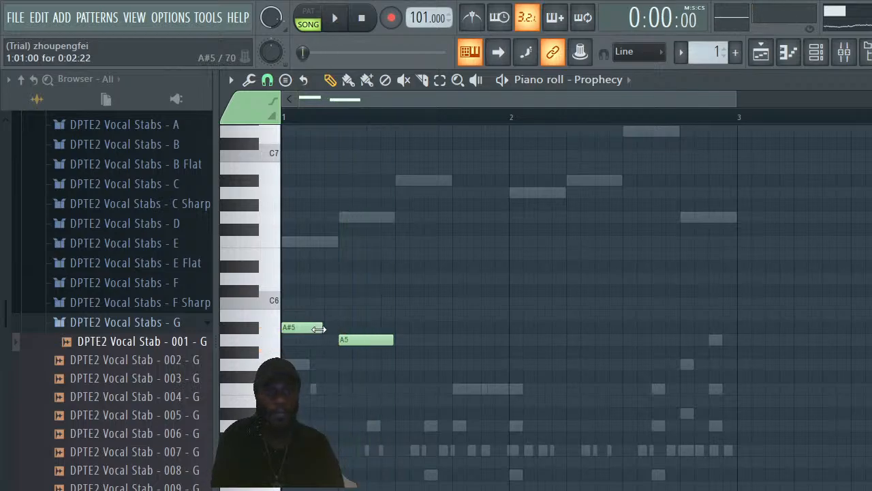
# Replace the A5 note with one lasting 0:02:22 and shift it to start at 1:03:00
pyautogui.click(333, 349)
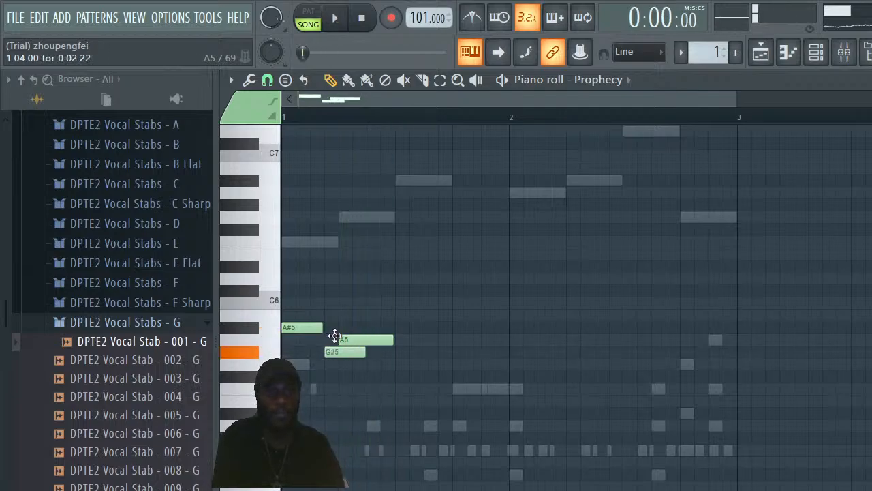
pyautogui.moveTo(335, 336); pyautogui.dragTo(361, 341)
pyautogui.press('space')
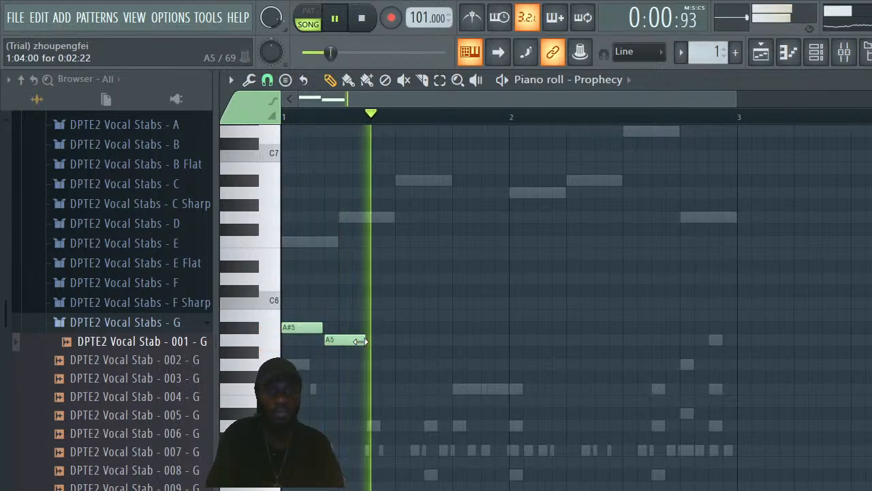
pyautogui.press('space')
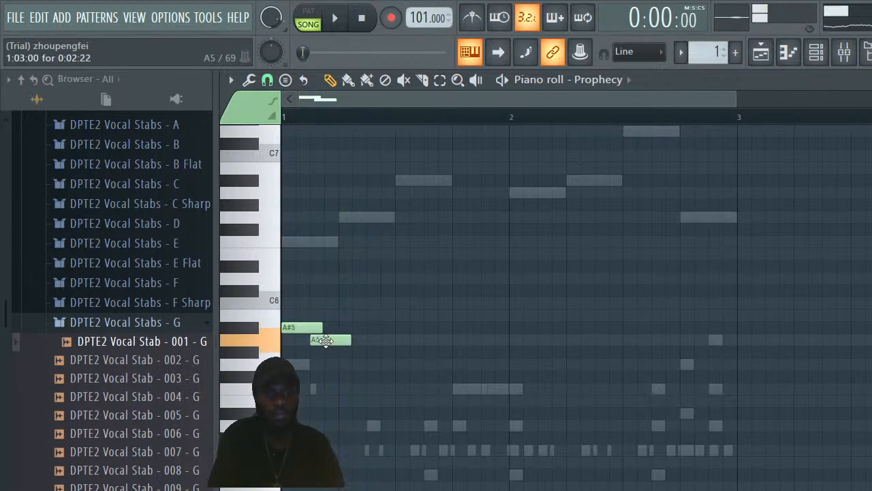
# Shorten the A#5 note to 0:01:22 and lengthen the A5 note to 0:05:22 during playback
pyautogui.press('space')
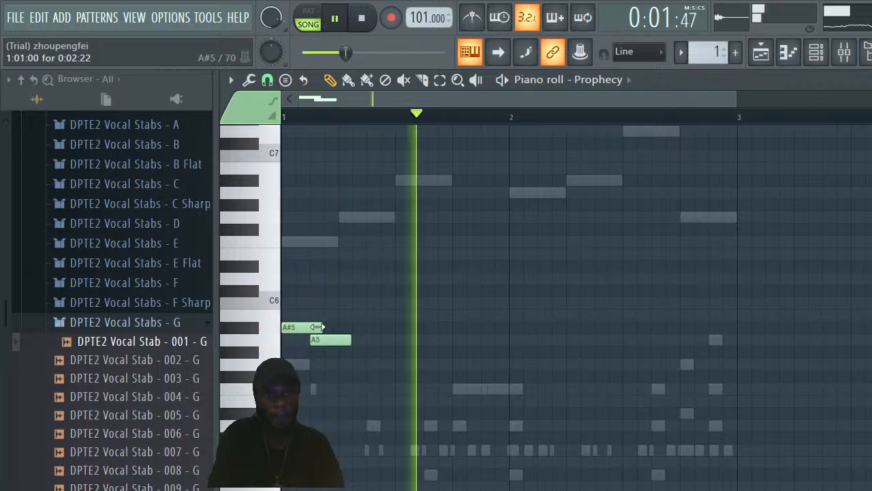
pyautogui.moveTo(345, 340); pyautogui.dragTo(402, 345)
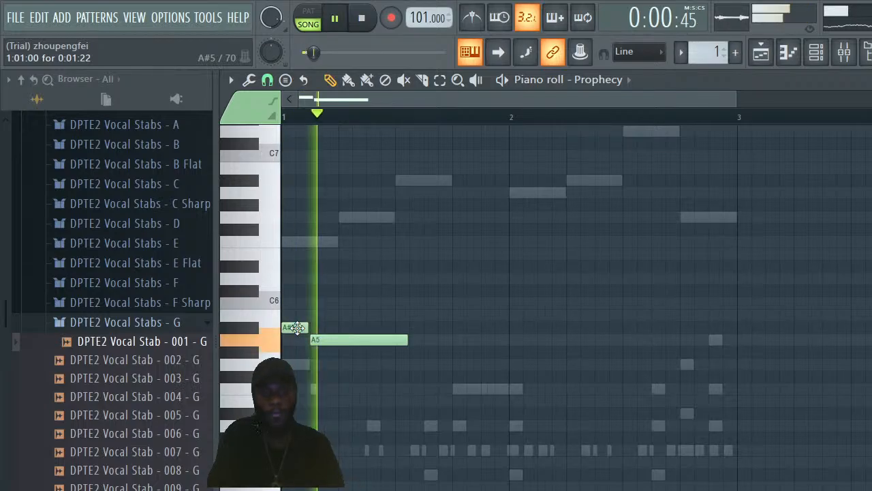
pyautogui.press('space')
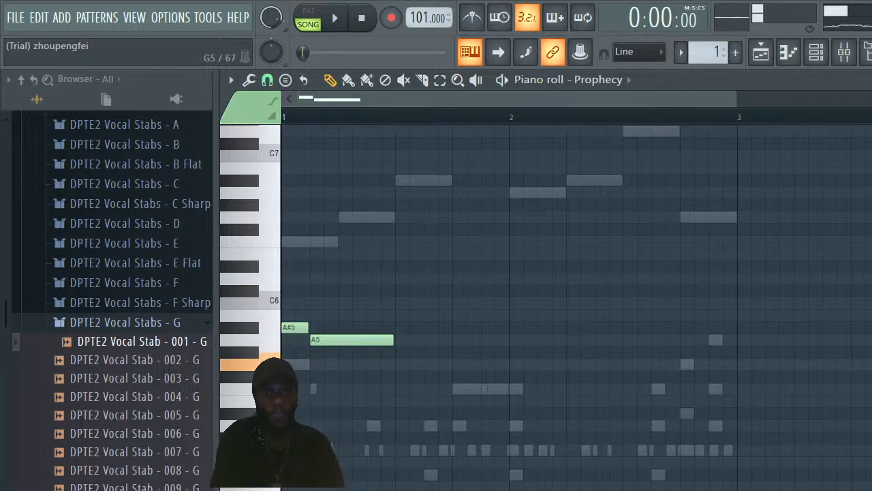
# Add a G5 note lasting 0:01:22 at 1:07:00 and shorten the A5 note to 0:03:22 so it ends there
pyautogui.click(399, 364)
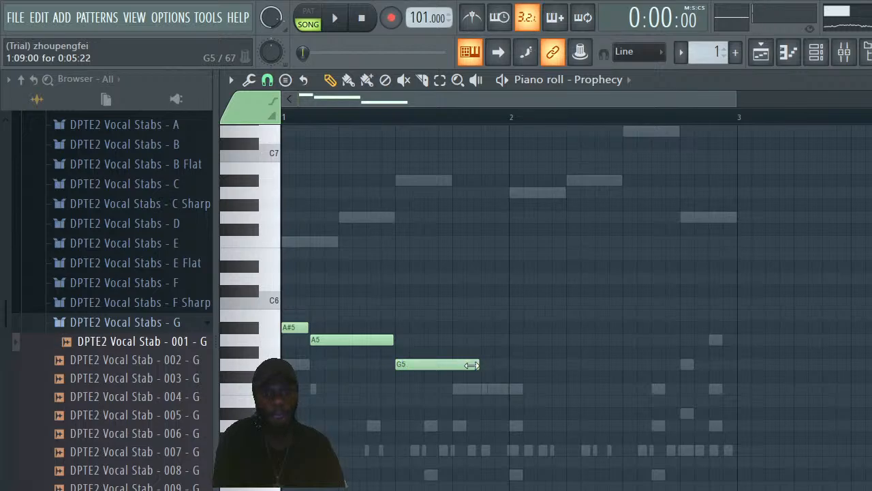
pyautogui.press('space')
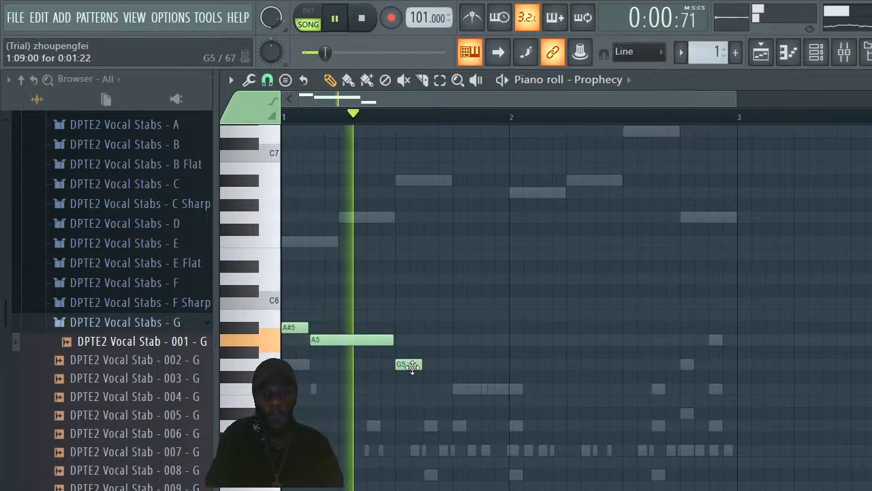
pyautogui.moveTo(412, 367); pyautogui.dragTo(381, 365)
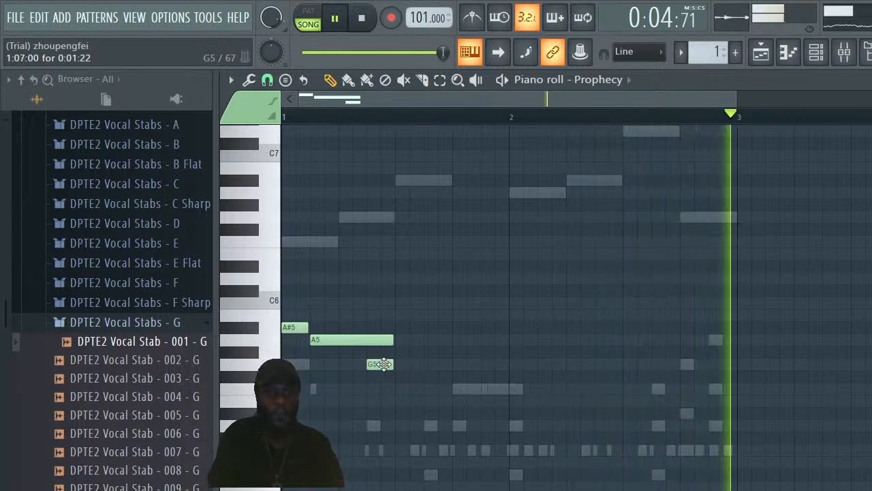
pyautogui.press('space')
pyautogui.press('space')
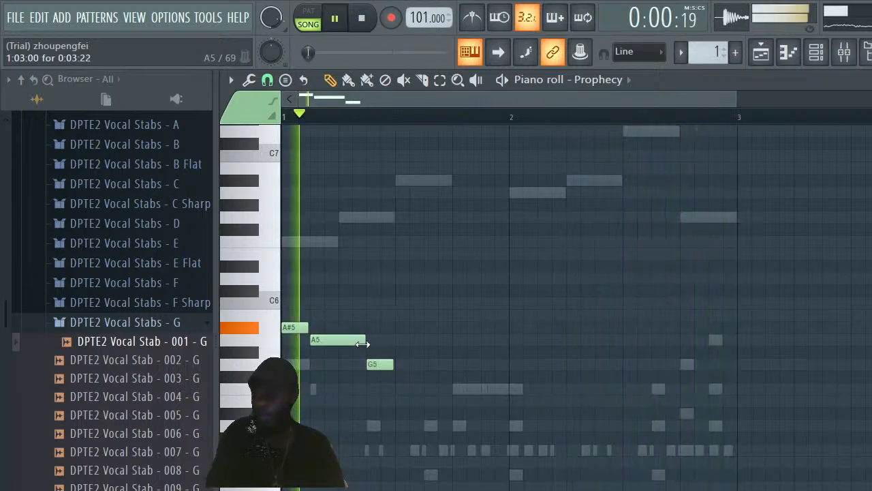
# Listen to the phrase and add an F5 note lasting 0:03:22 at 1:13:00
pyautogui.press('space')
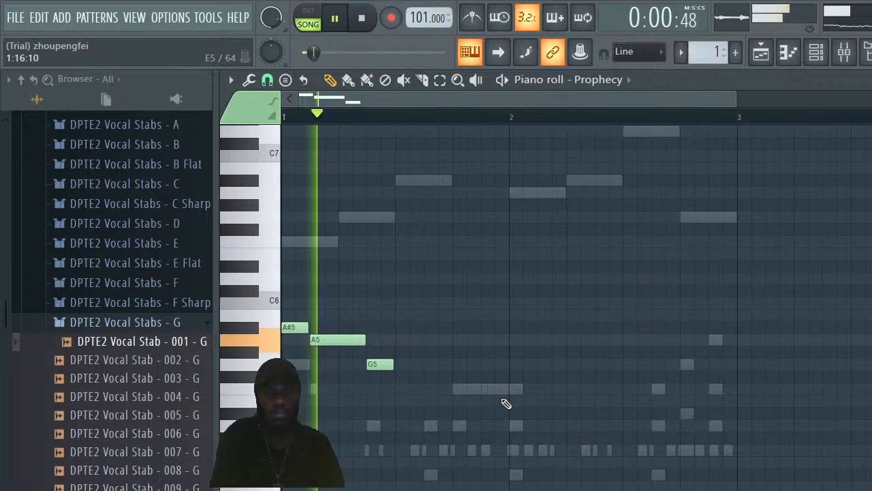
pyautogui.press('space')
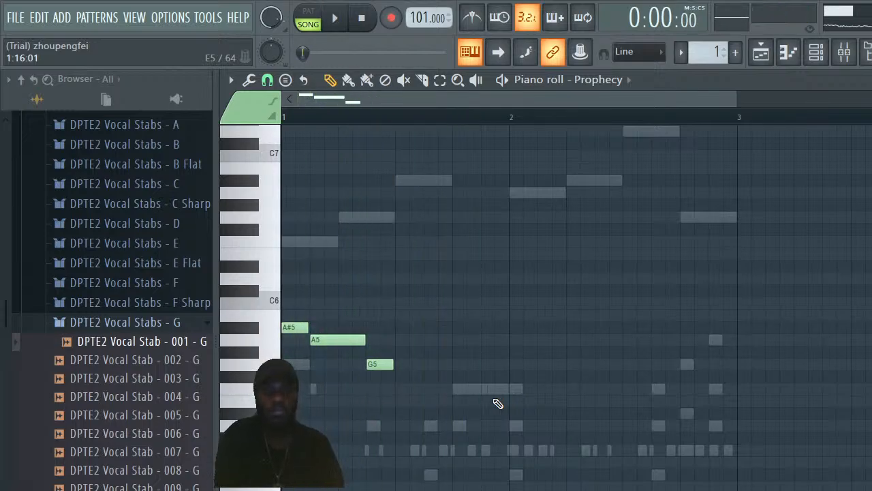
pyautogui.click(455, 426)
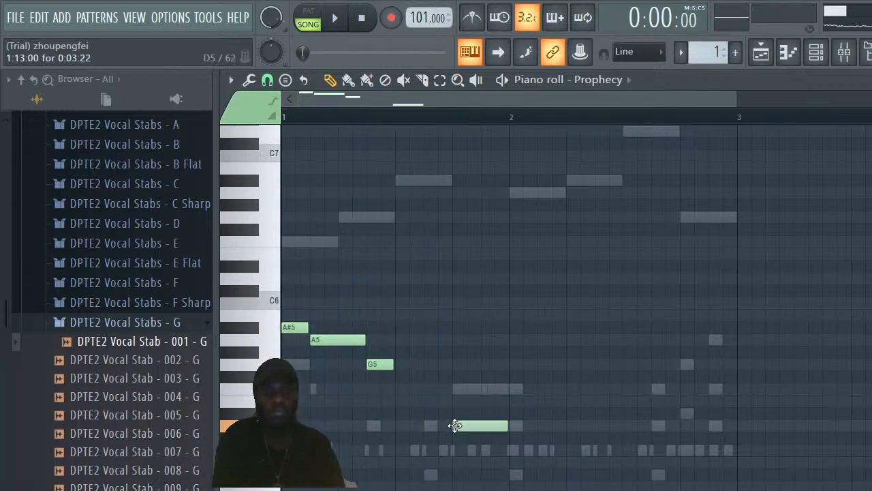
pyautogui.moveTo(464, 426); pyautogui.dragTo(466, 381)
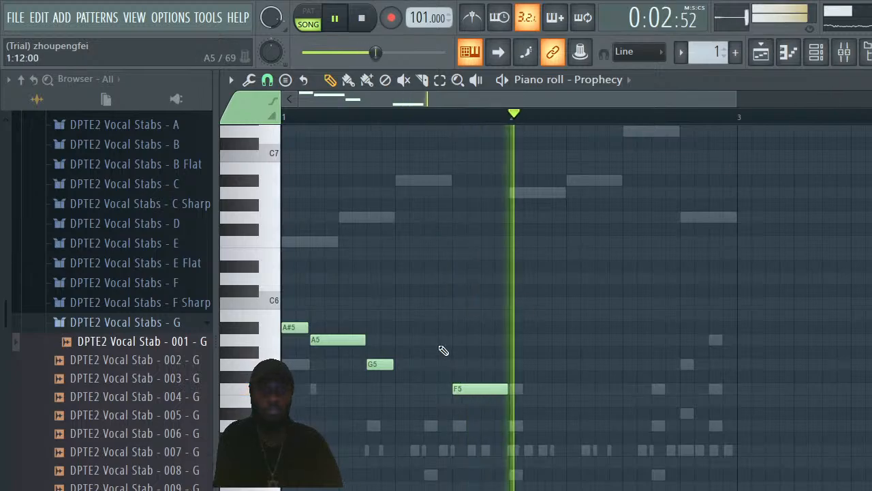
# Try a G5 note lasting 0:05:22 and an E5 note at 1:14:00 below the F5 note
pyautogui.press('space')
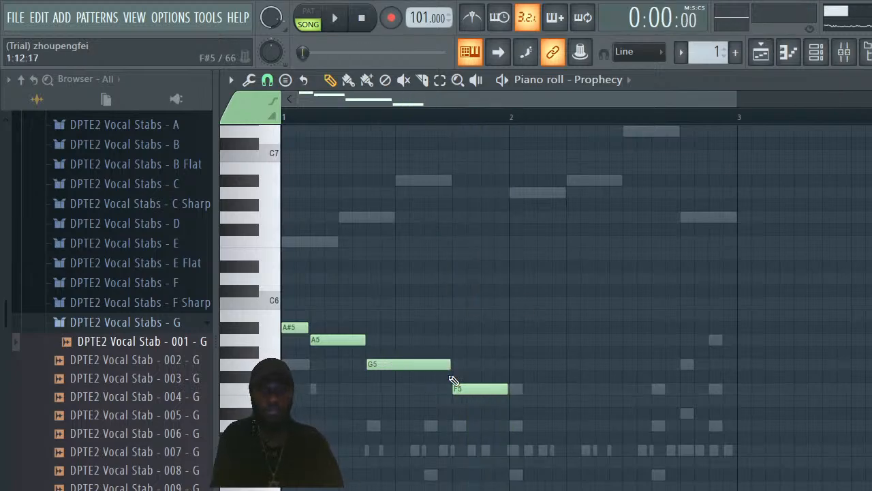
pyautogui.press('space')
pyautogui.press('space')
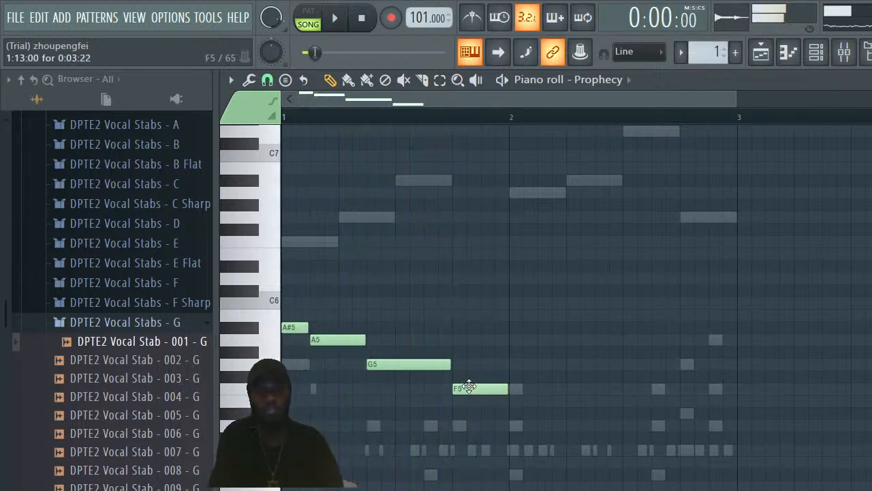
pyautogui.click(474, 402)
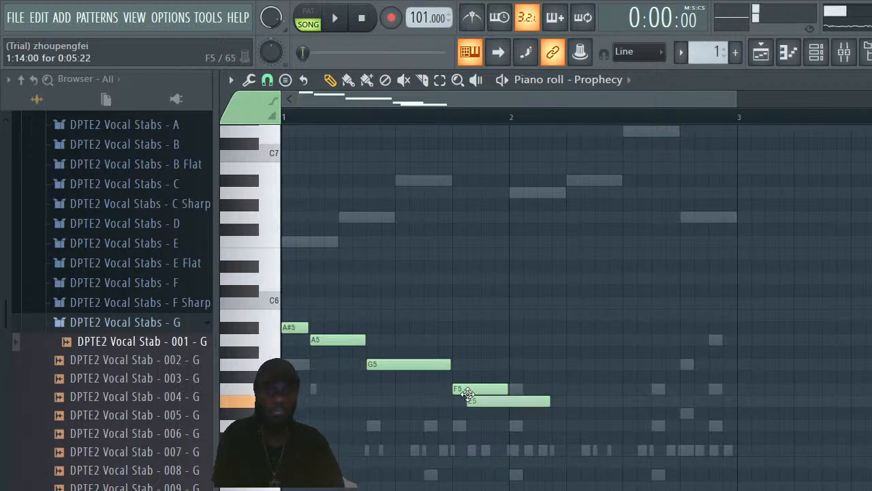
pyautogui.rightClick(484, 403)
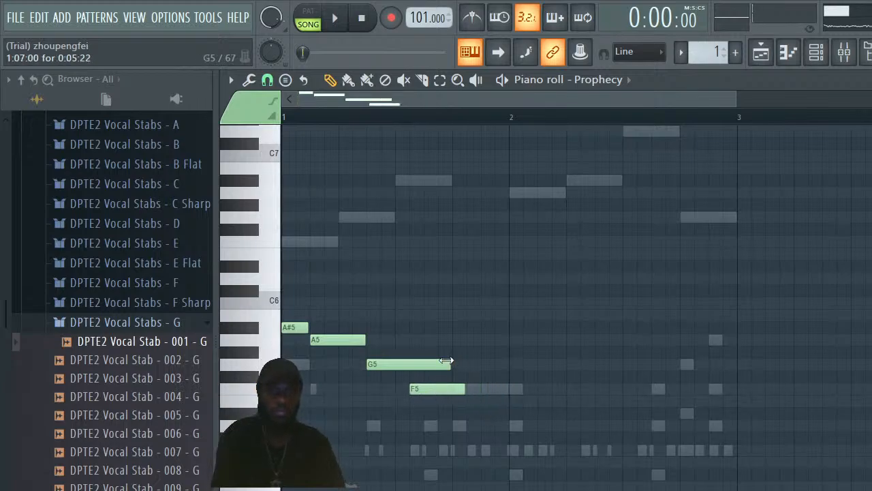
# Set the G5 note to 0:03:22, start the F5 note at 1:11:00 and lengthen it to 0:05:22 during playback
pyautogui.press('space')
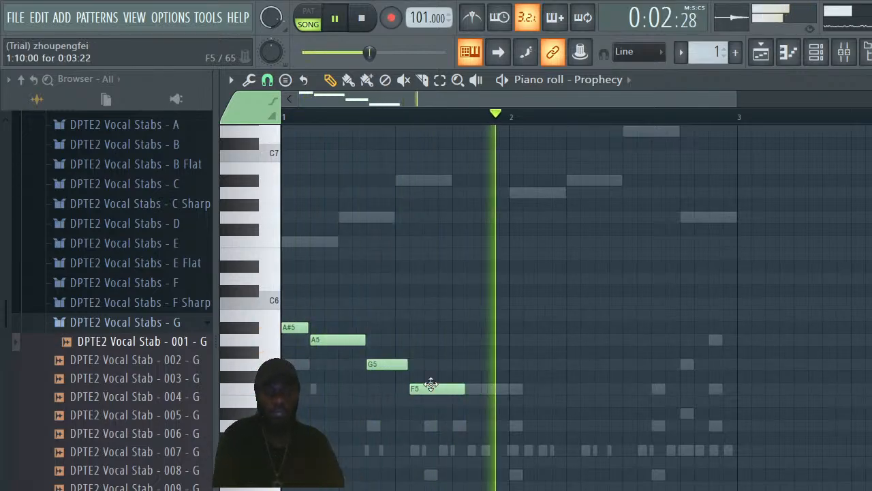
pyautogui.moveTo(408, 364); pyautogui.dragTo(414, 363)
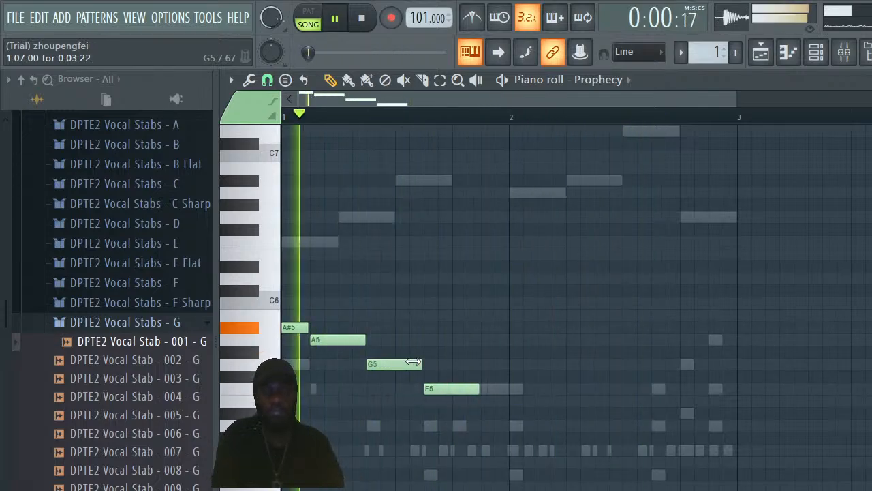
pyautogui.moveTo(479, 388); pyautogui.dragTo(507, 390)
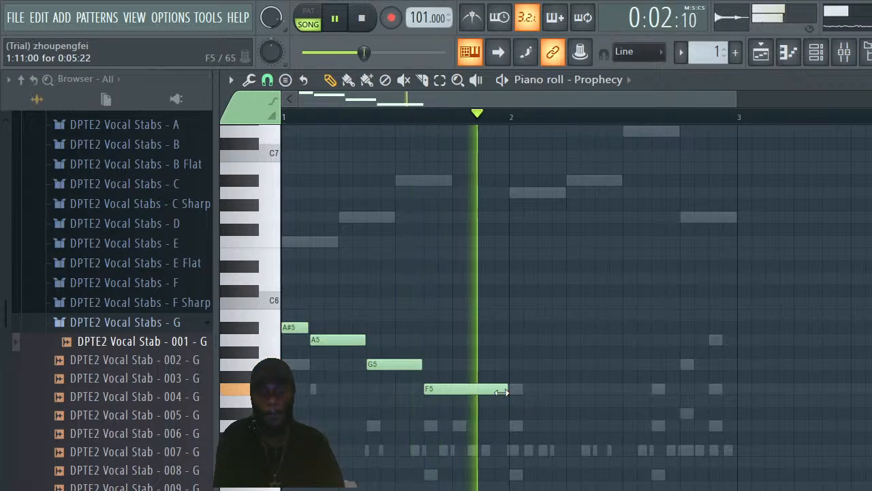
# Replay the phrase and add a D5 note lasting 0:07:22 at 2:01:00
pyautogui.press('space')
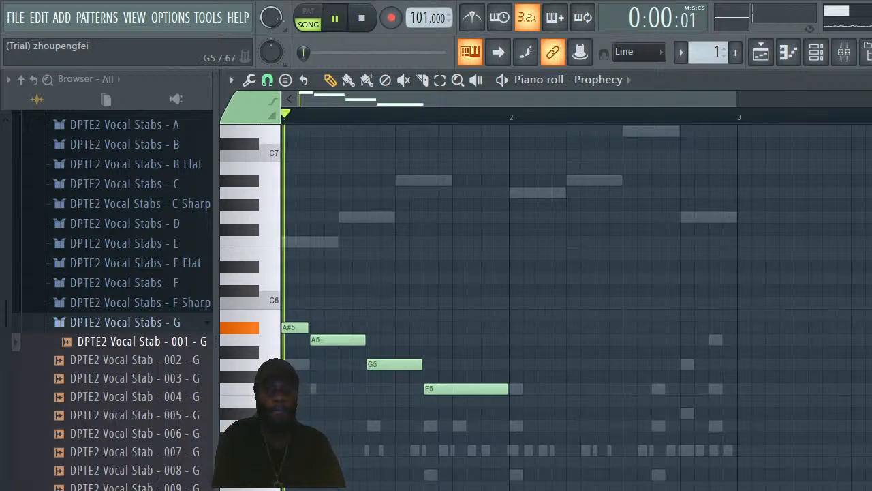
pyautogui.press('space')
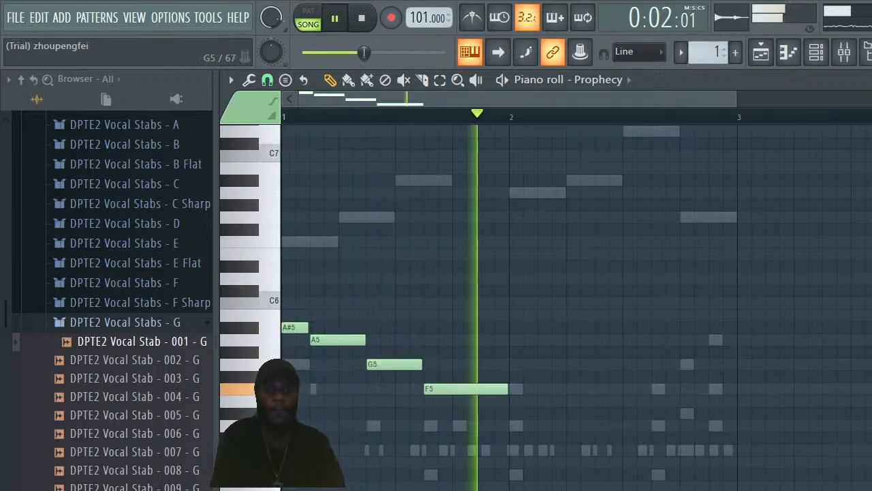
pyautogui.press('space')
pyautogui.press('space')
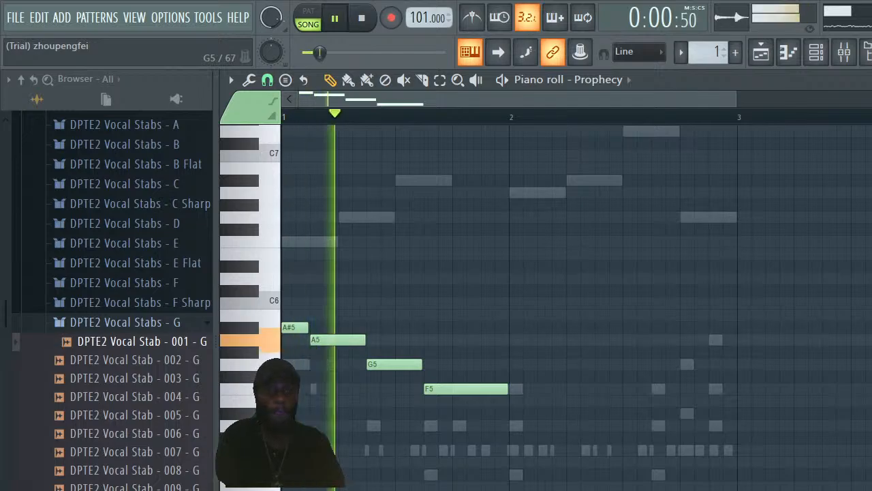
pyautogui.press('space')
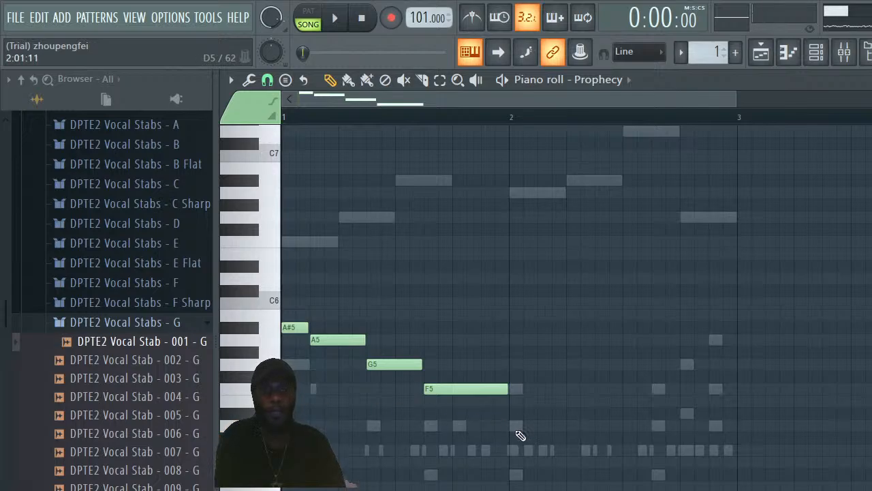
pyautogui.moveTo(518, 429); pyautogui.dragTo(597, 430)
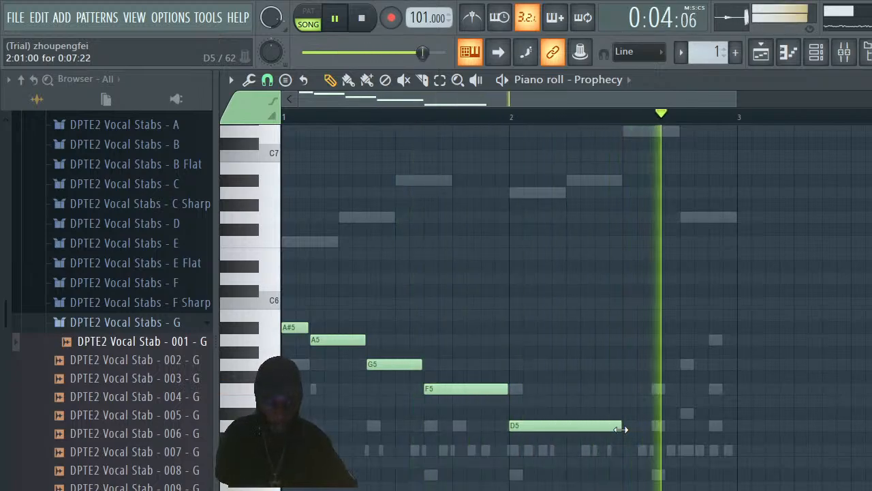
pyautogui.press('space')
# Solo the Prophecy channel, unsolo it to activate all channels including both TRITON Extremes, and play the full beat
pyautogui.click(816, 51)
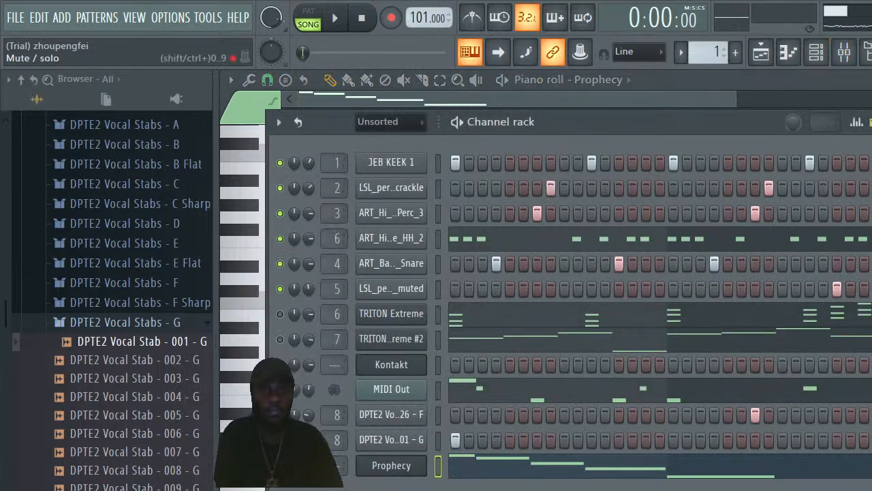
pyautogui.rightClick(279, 364)
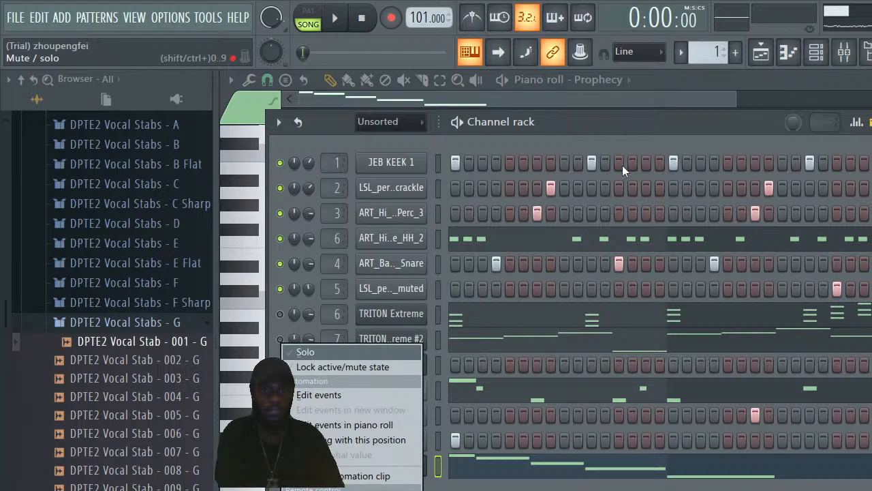
pyautogui.click(625, 121)
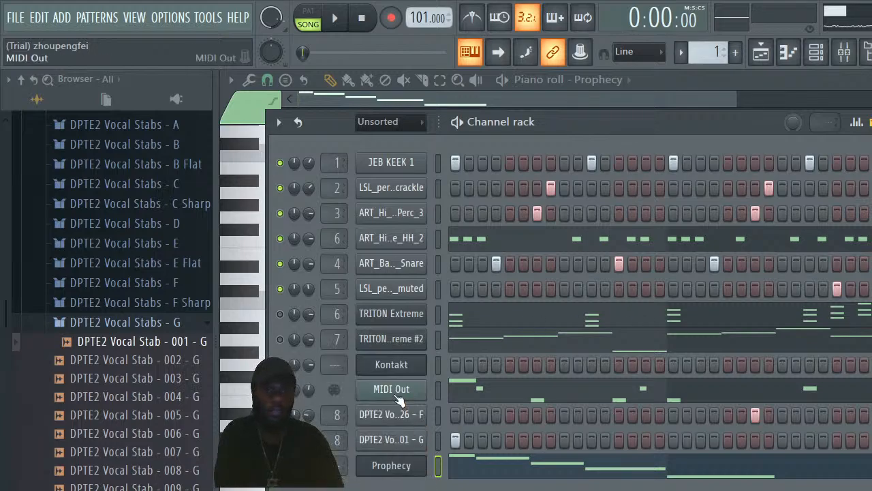
pyautogui.rightClick(279, 465)
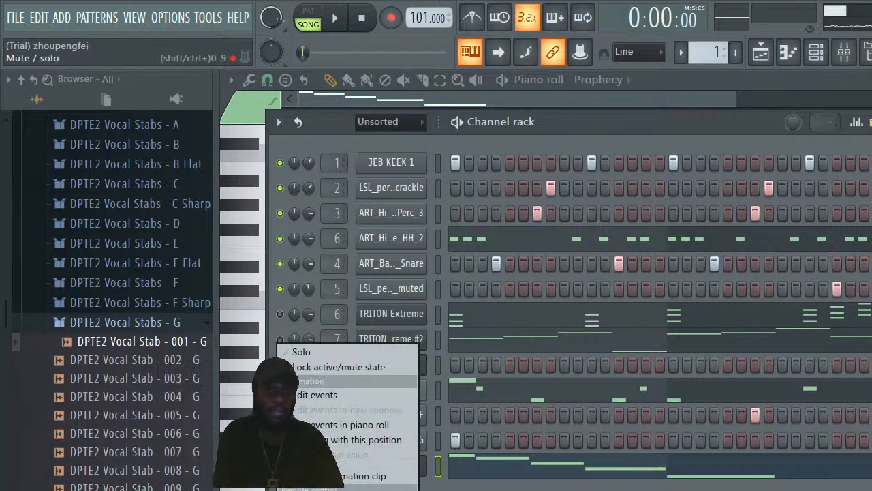
pyautogui.click(300, 350)
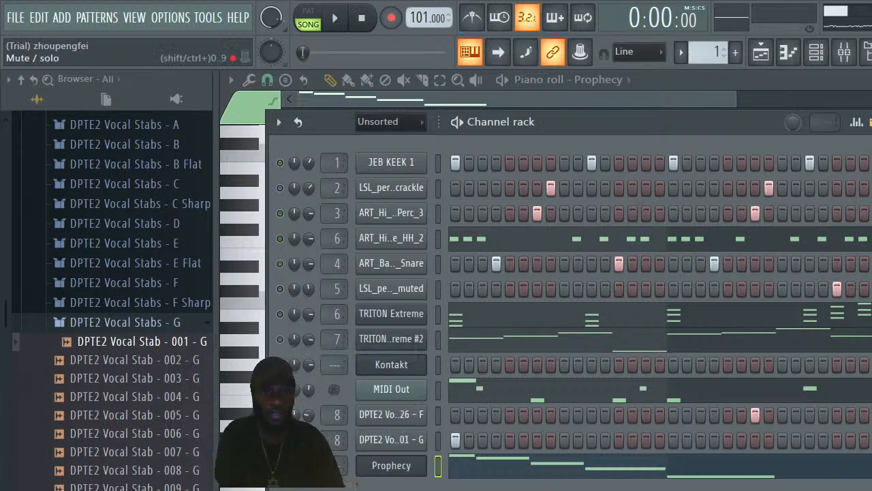
pyautogui.rightClick(280, 466)
pyautogui.click(305, 351)
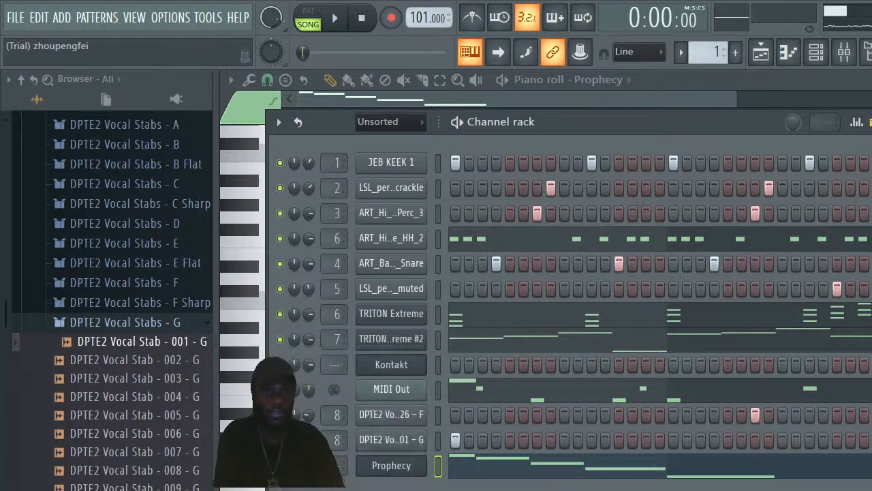
pyautogui.press('space')
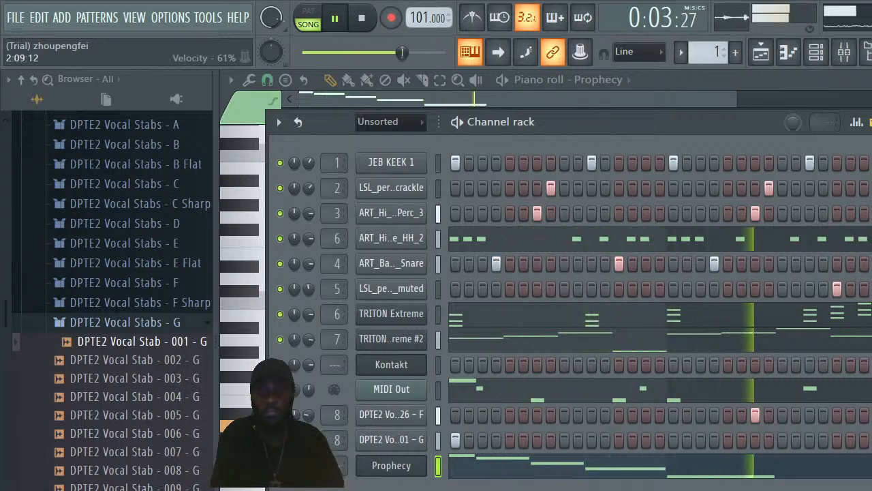
# Copy the A#5, A5 and G5 notes from bar 1 of the Prophecy melody to the start of bar 2
pyautogui.press('F6')
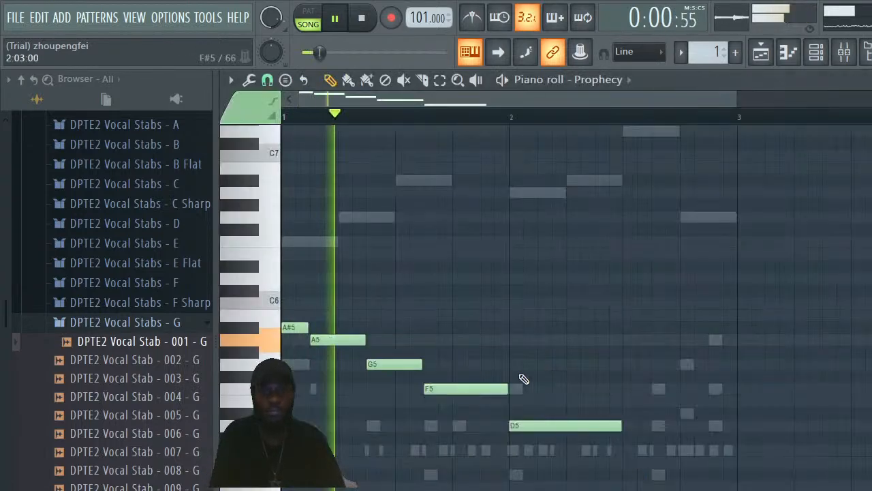
pyautogui.moveTo(273, 315); pyautogui.dragTo(289, 381)
pyautogui.moveTo(294, 329)
pyautogui.mouseDown()
pyautogui.moveTo(483, 340)
pyautogui.moveTo(523, 355)
pyautogui.mouseUp()
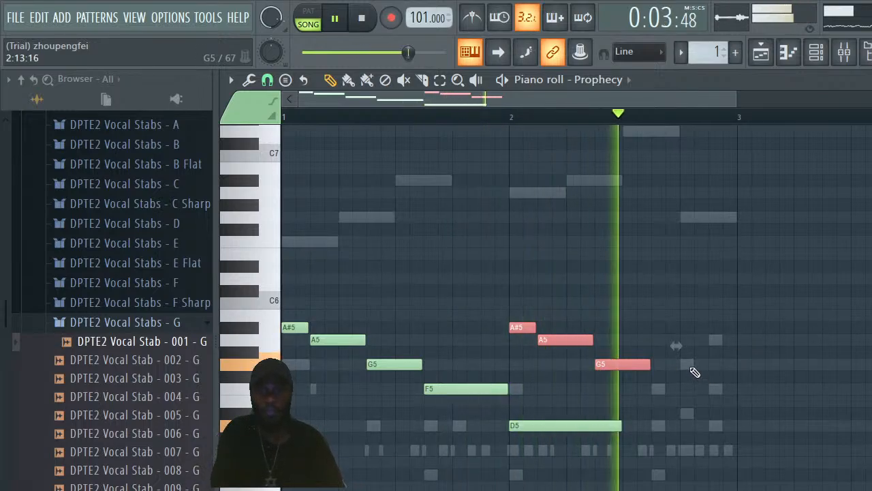
# Add an F5 note at 2:11:00 ending with bar 2, and try a C#5 note lasting 0:05:22 at 2:04:00
pyautogui.moveTo(644, 374); pyautogui.dragTo(655, 392)
pyautogui.click(657, 394)
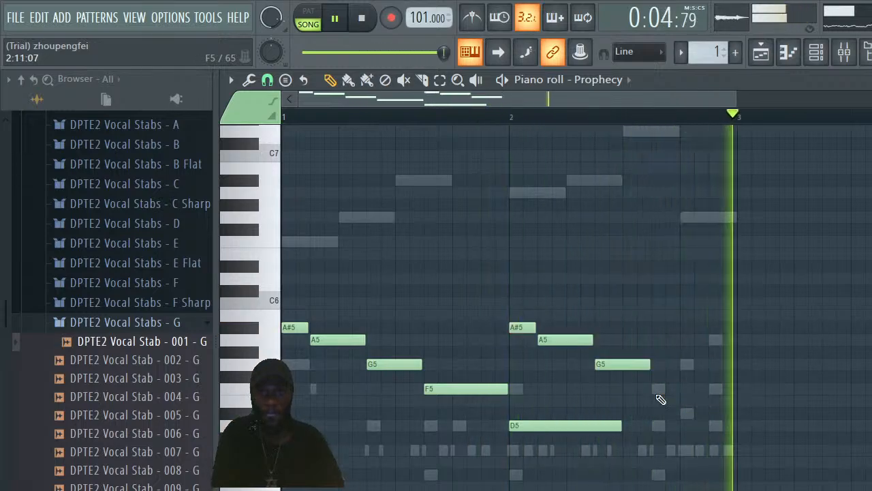
pyautogui.click(657, 392)
pyautogui.moveTo(756, 389); pyautogui.dragTo(727, 389)
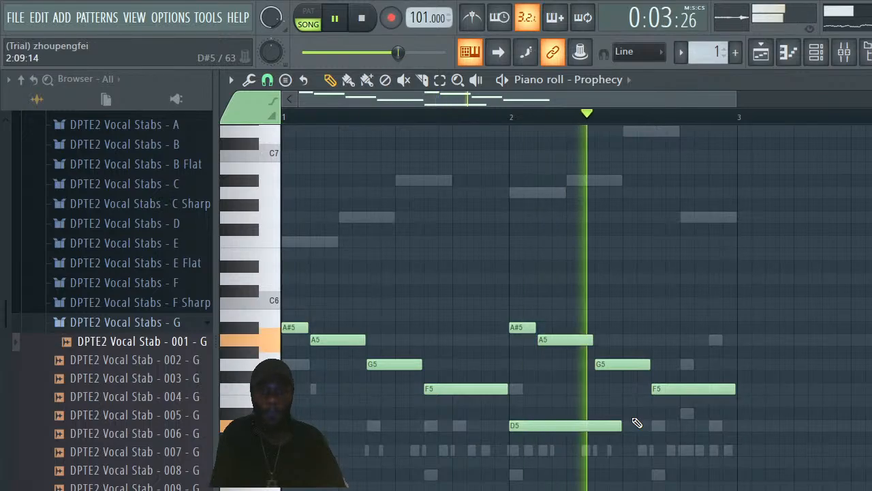
pyautogui.click(558, 436)
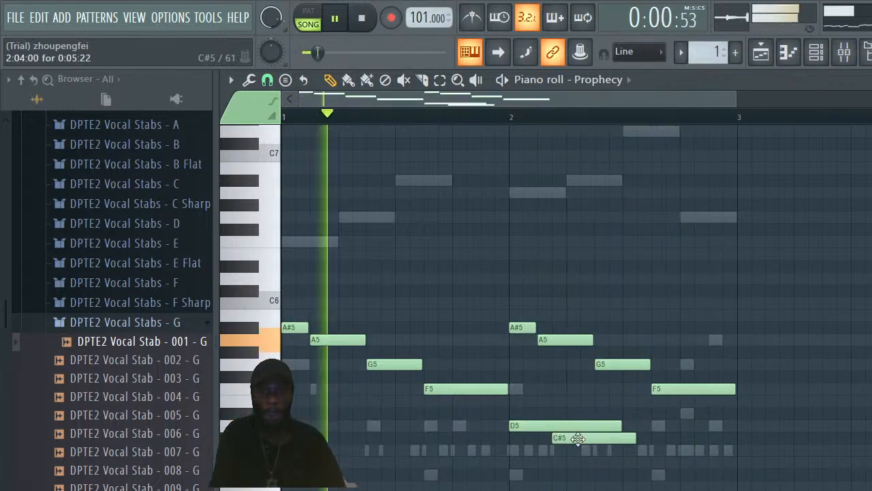
# Open the Prophecy instrument from the channel rack and filter its programs to the Wind category
pyautogui.click(817, 53)
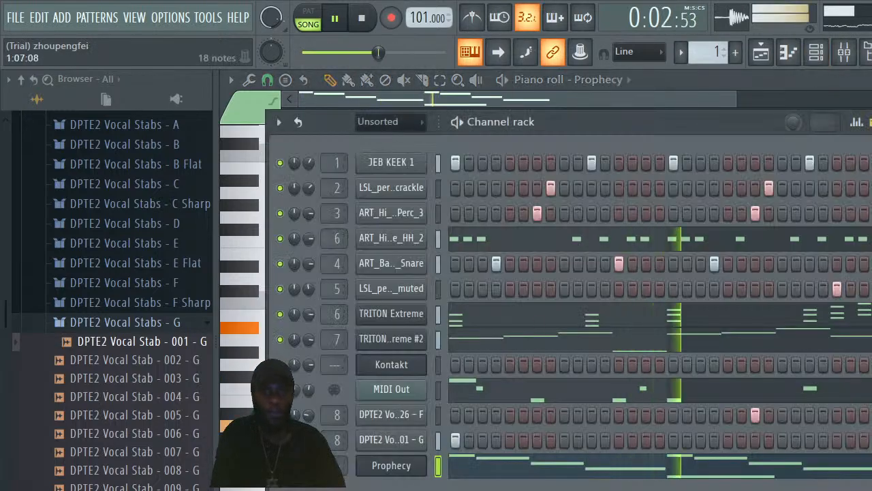
pyautogui.click(399, 471)
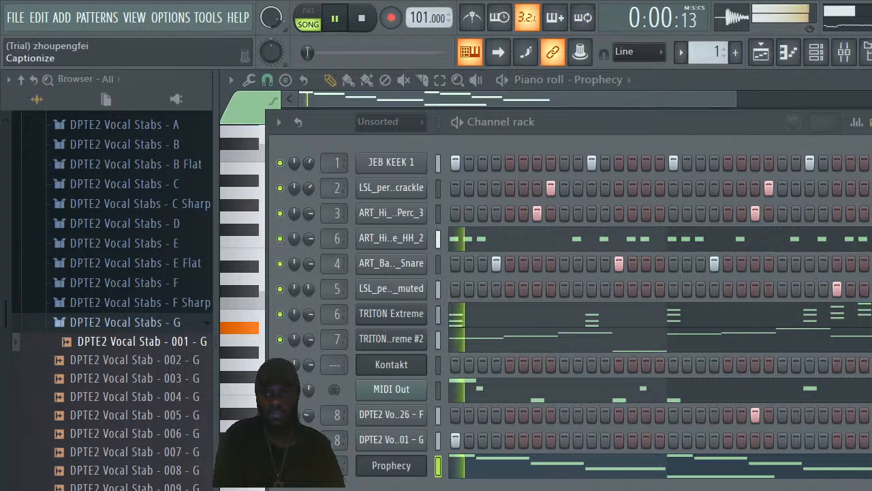
pyautogui.click(391, 466)
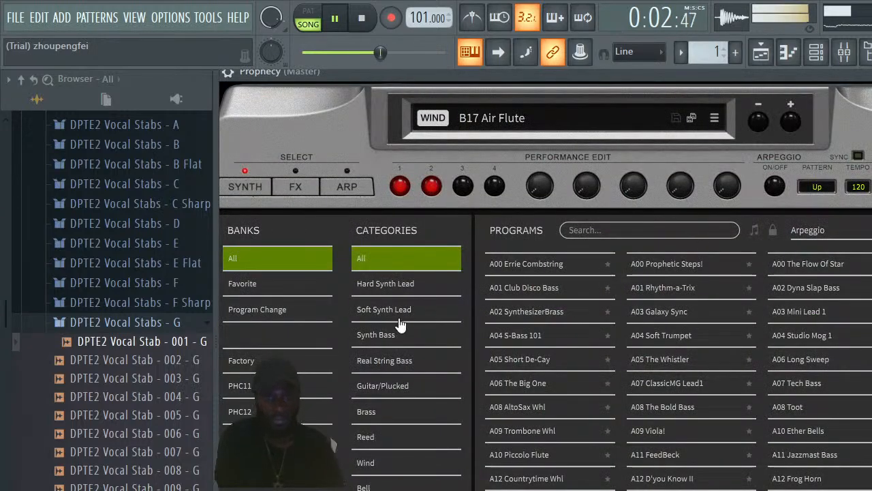
pyautogui.click(406, 464)
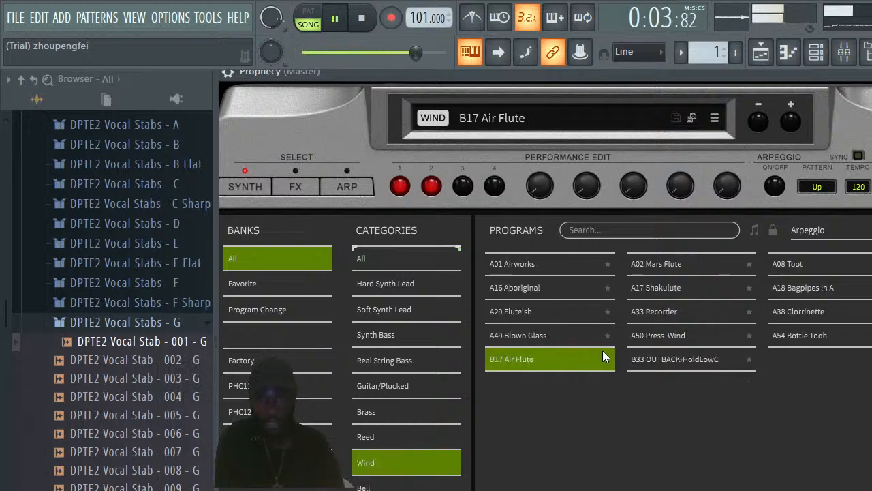
# Audition wind programs over the beat, including A29 Fluteish, A02 Mars Flute, A50 Press Wind, A54 Bottle Tooh and A16 Aboriginal
pyautogui.click(549, 314)
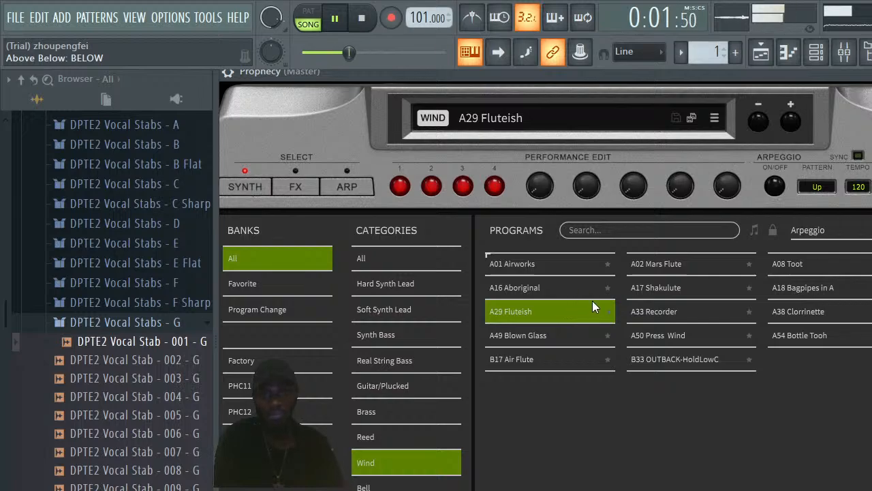
pyautogui.click(696, 261)
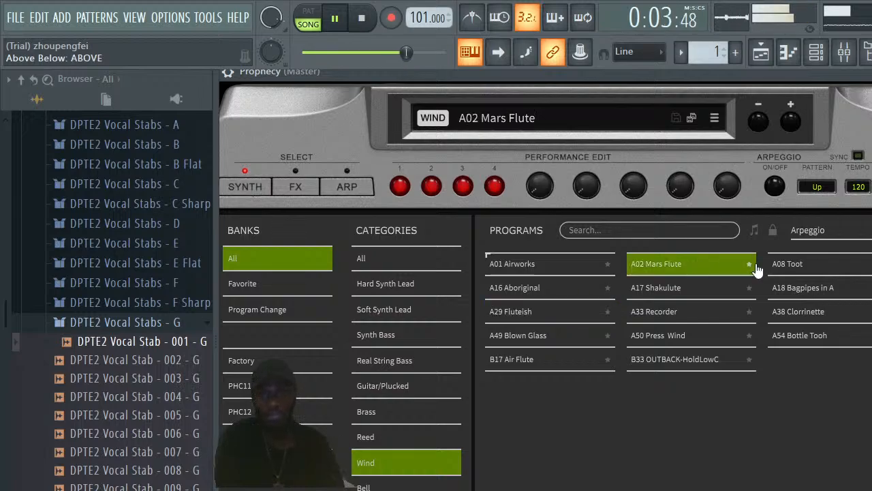
pyautogui.click(787, 263)
pyautogui.click(871, 264)
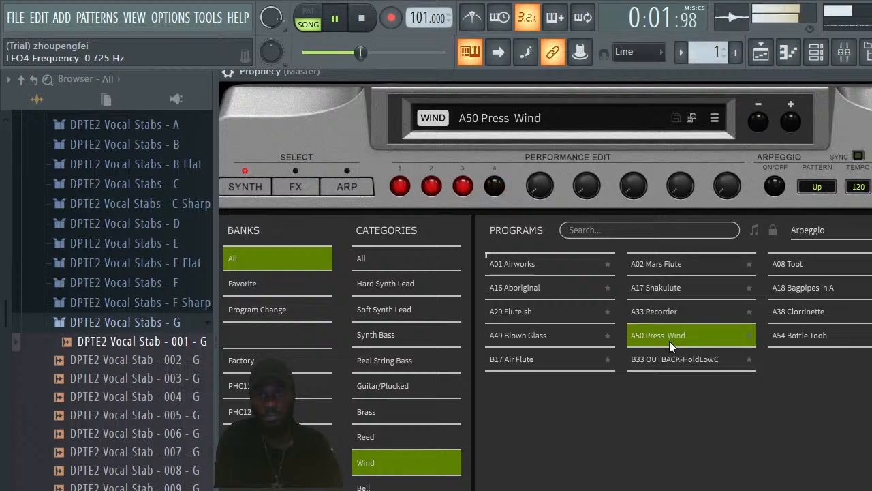
pyautogui.click(718, 361)
pyautogui.click(803, 338)
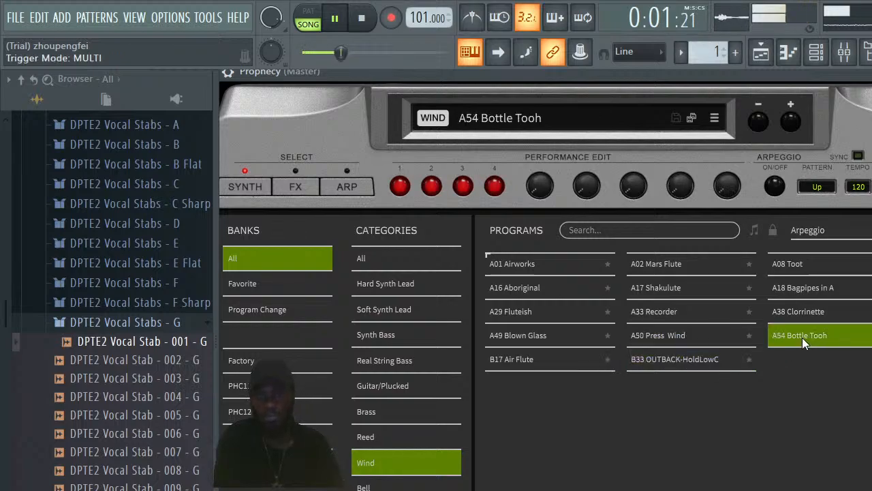
pyautogui.click(542, 287)
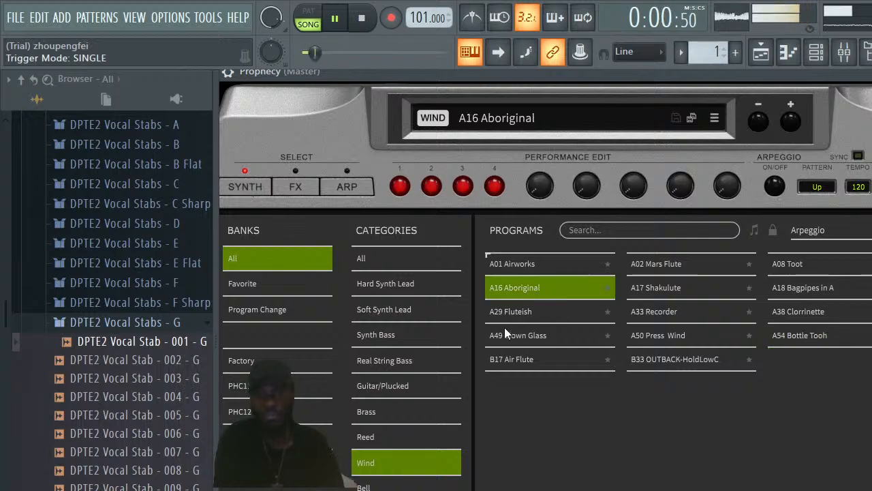
# Load the A29 Fluteish program and lower the Prophecy channel volume to 61%
pyautogui.click(524, 315)
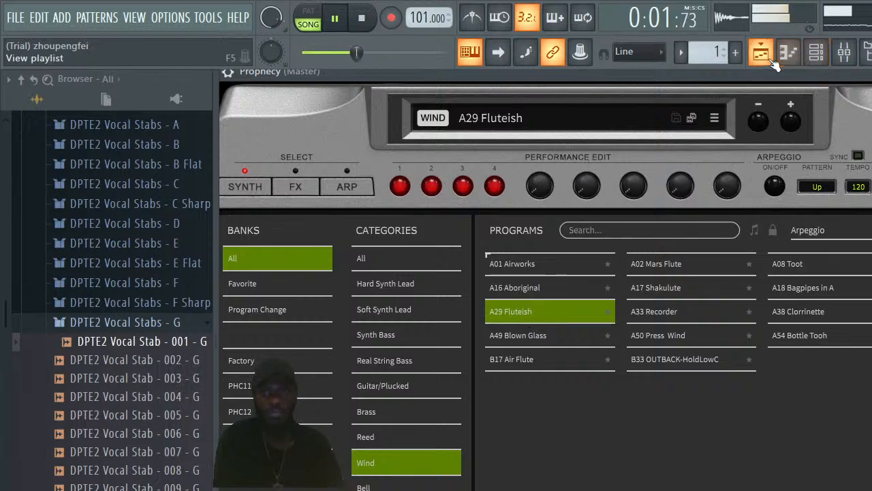
pyautogui.click(815, 54)
pyautogui.moveTo(309, 466); pyautogui.dragTo(308, 484)
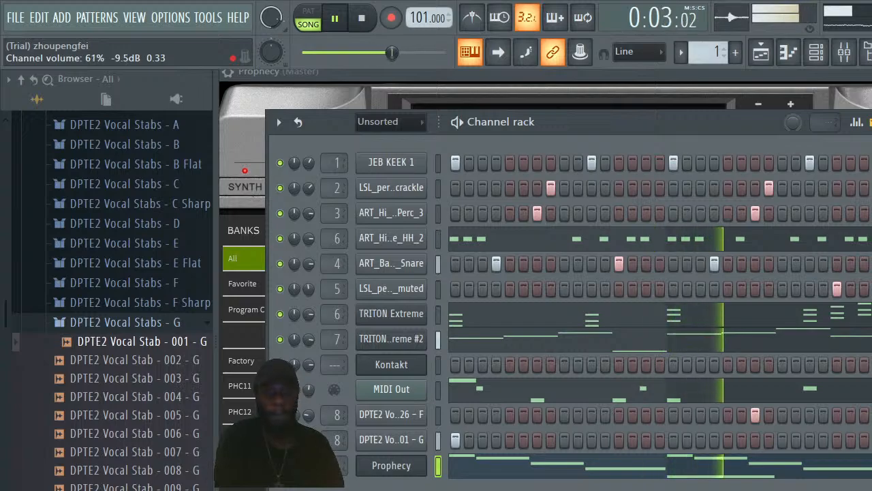
# Review the Prophecy melody in the piano roll, its loaded wind program and the playlist arrangement while the beat plays
pyautogui.click(597, 471)
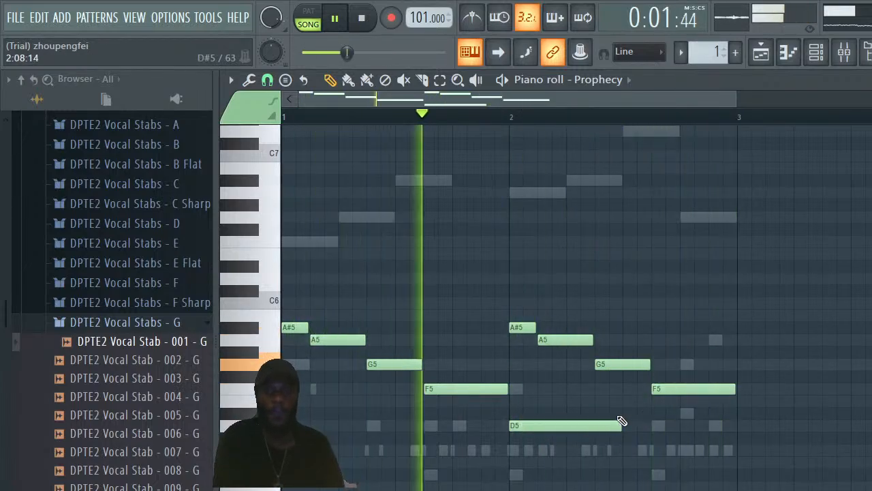
pyautogui.click(817, 55)
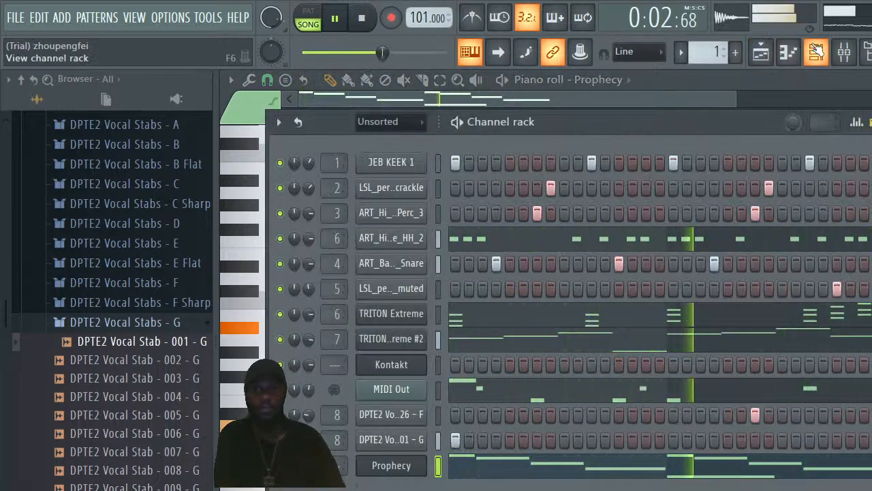
pyautogui.click(816, 52)
pyautogui.moveTo(8, 339); pyautogui.dragTo(12, 446)
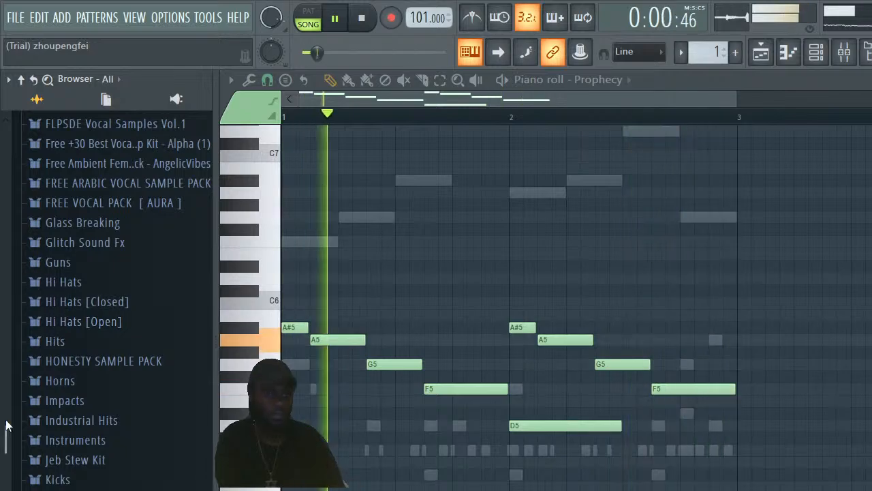
pyautogui.click(817, 55)
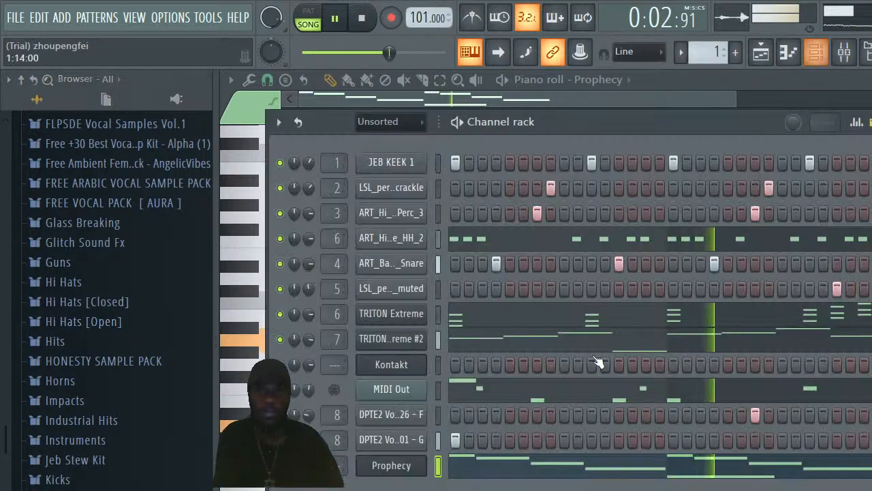
pyautogui.click(407, 470)
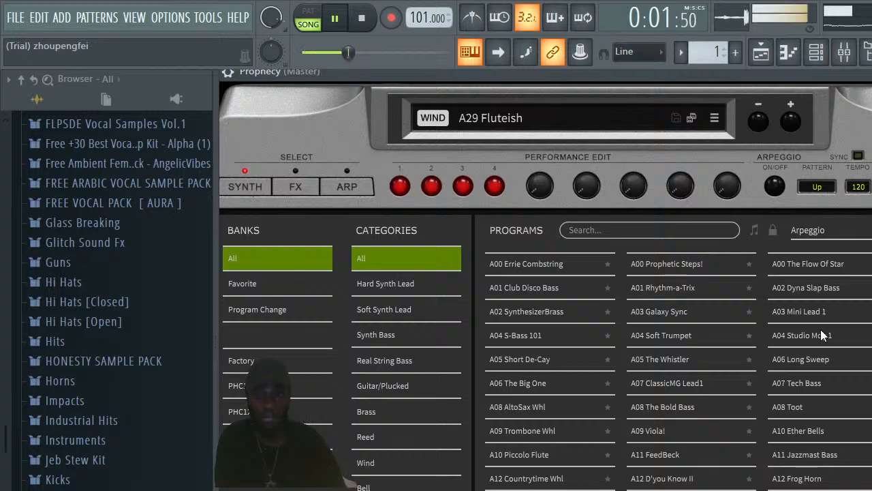
pyautogui.click(436, 475)
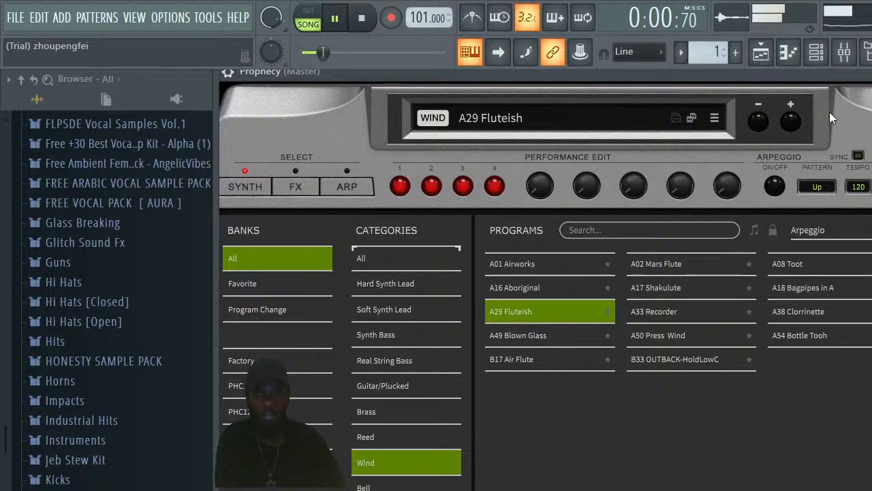
pyautogui.click(773, 52)
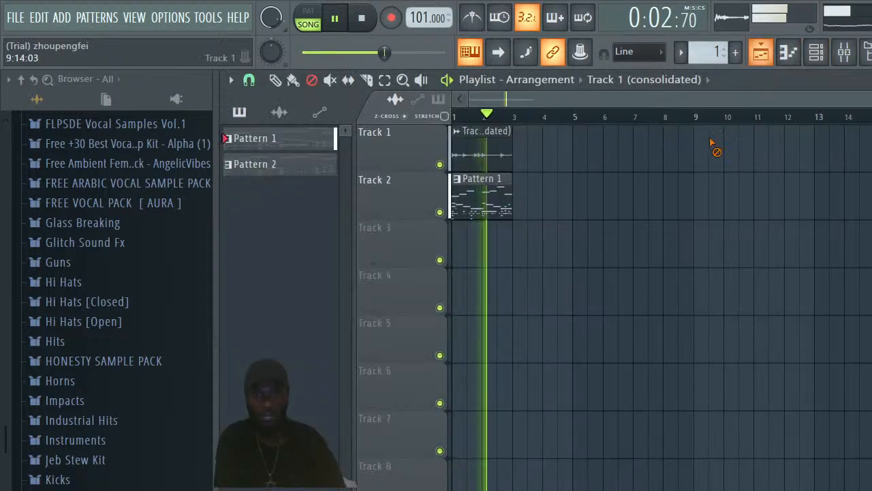
# Audition Hi Hat (3) and Hi Hat (7) from the Hi Hats sample folder, then collapse the folder
pyautogui.click(93, 285)
pyautogui.click(113, 338)
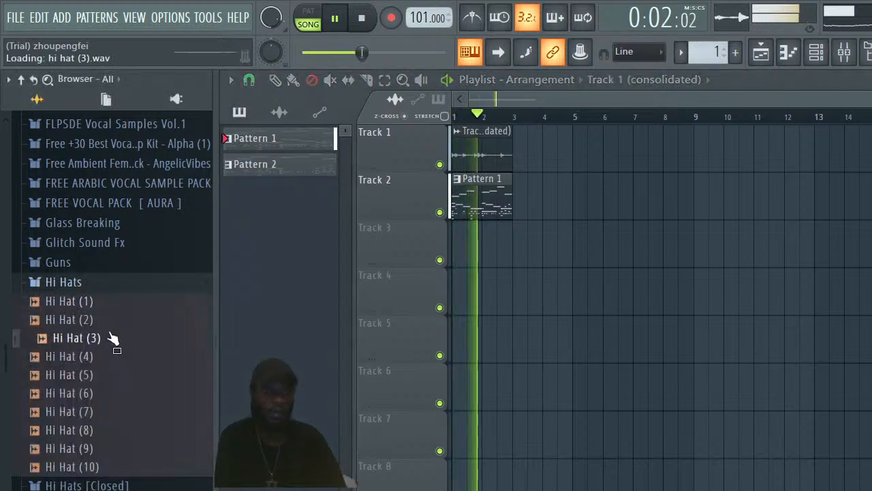
pyautogui.click(816, 54)
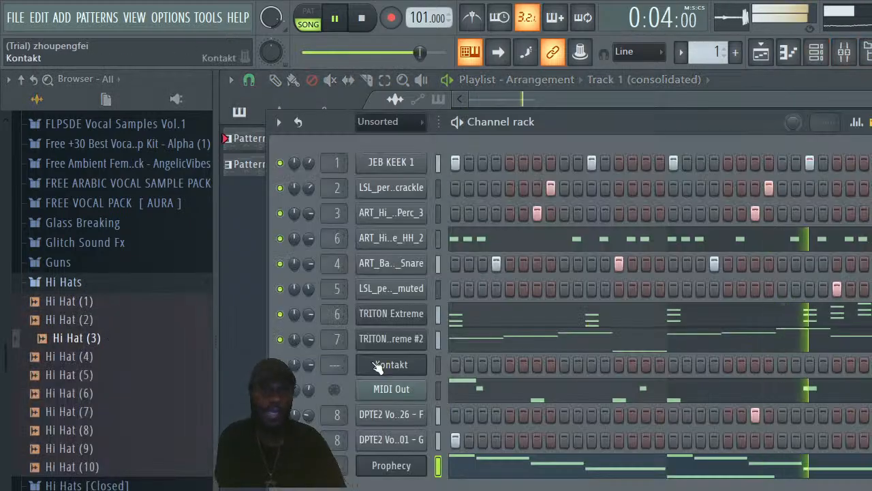
pyautogui.click(98, 412)
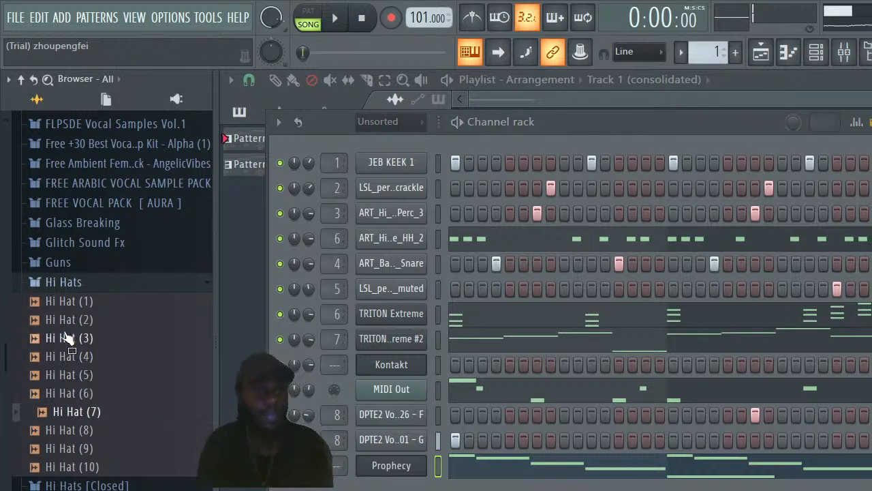
pyautogui.click(59, 286)
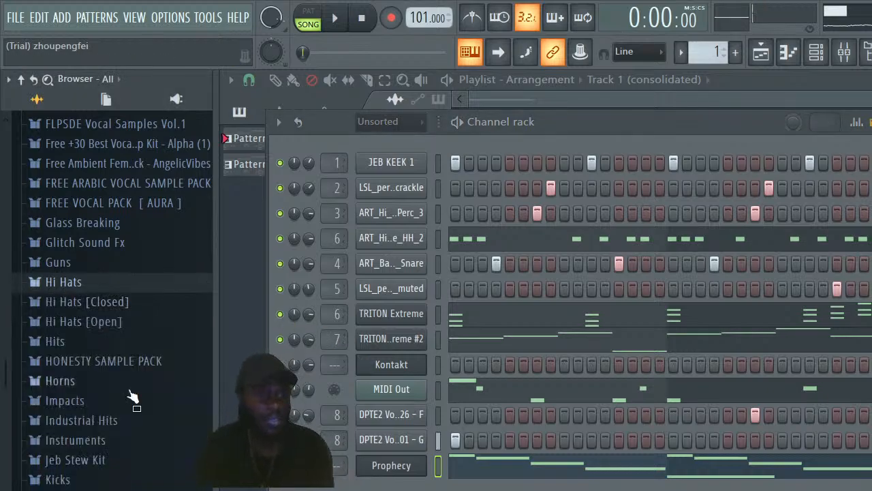
# Replace the hi-hat channel's sample with JEB HH 2 from the Jeb Stew Kit's Hatz HH folder and play the beat
pyautogui.click(91, 463)
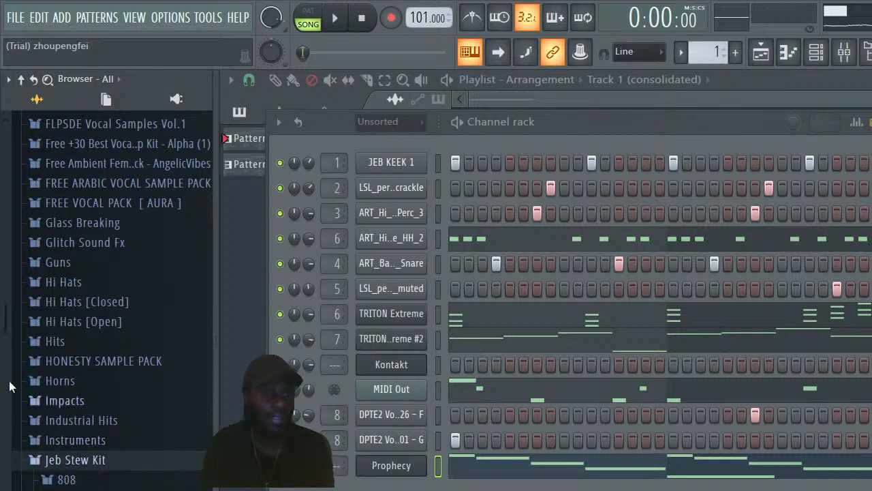
pyautogui.moveTo(2, 334); pyautogui.dragTo(3, 372)
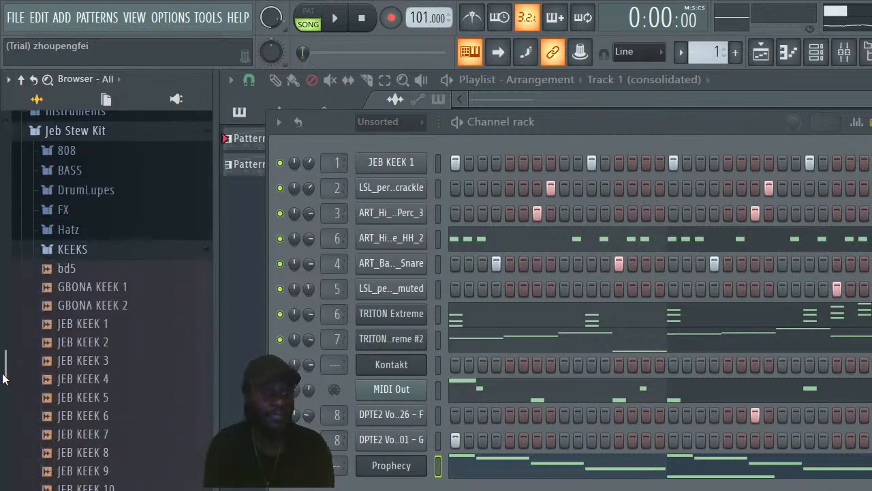
pyautogui.click(70, 249)
pyautogui.click(68, 230)
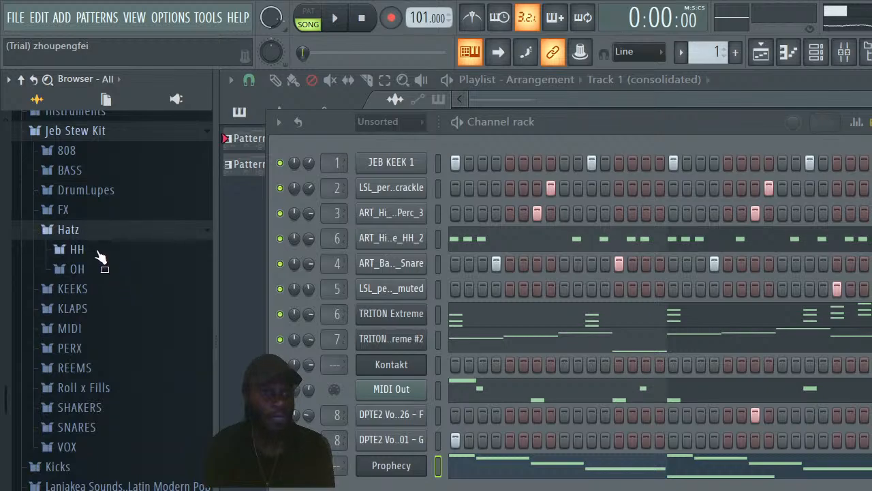
pyautogui.click(77, 249)
pyautogui.moveTo(404, 248); pyautogui.dragTo(425, 240)
pyautogui.press('space')
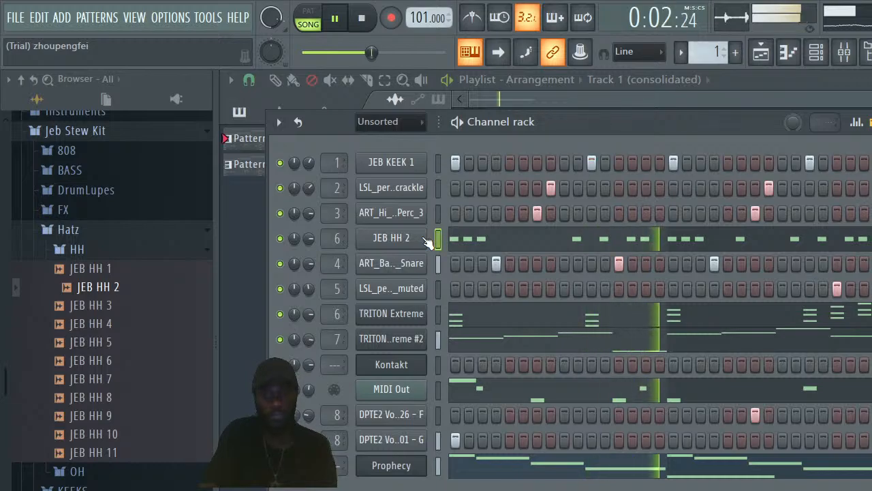
pyautogui.press('space')
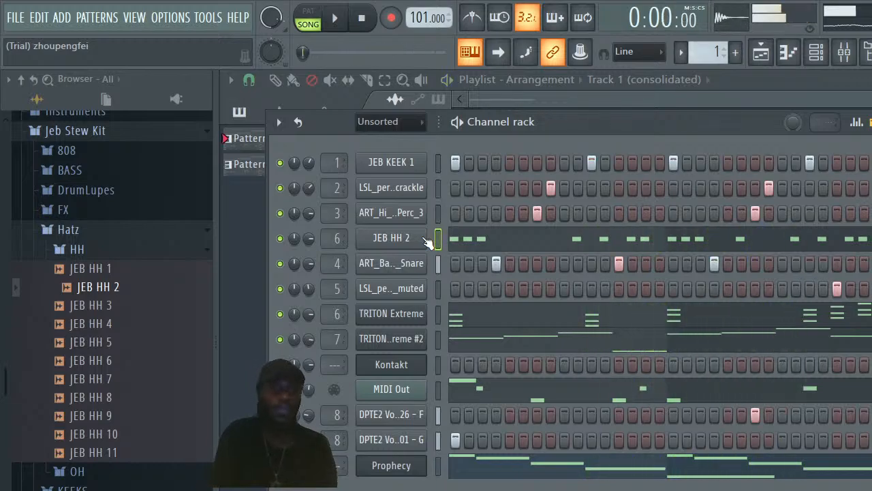
# Open the Percs & Hits folder of the Producers Choice producer pack in the sample browser
pyautogui.moveTo(5, 375); pyautogui.dragTo(2, 443)
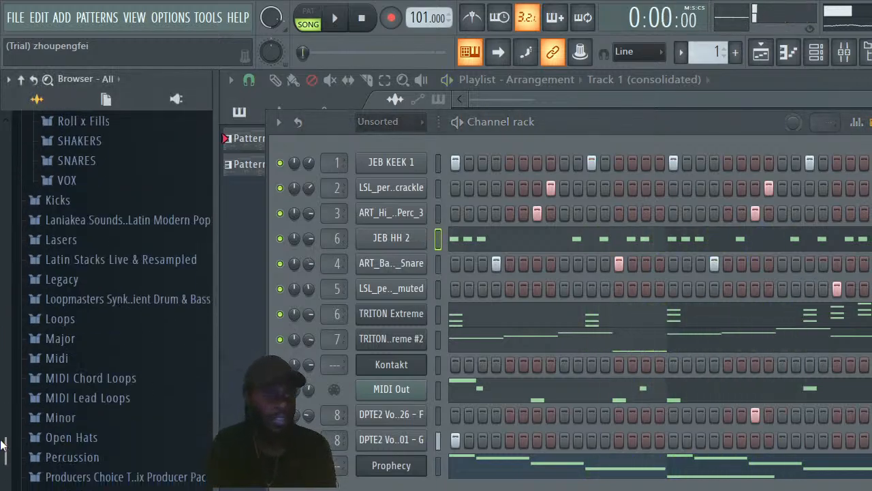
pyautogui.scroll(-4, 164, 411)
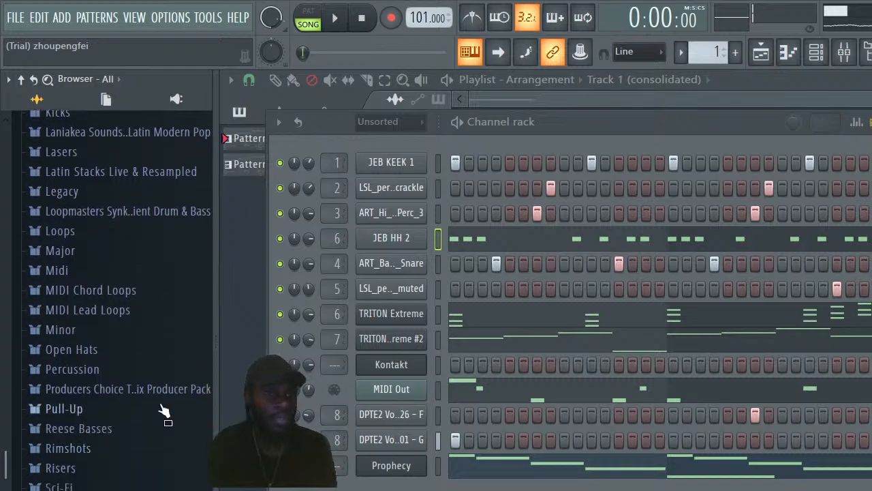
pyautogui.click(152, 365)
pyautogui.click(139, 383)
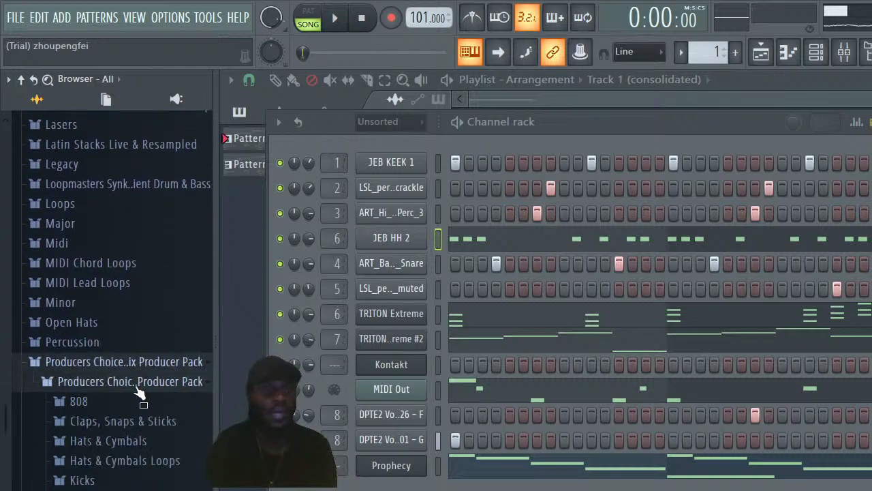
pyautogui.moveTo(6, 402); pyautogui.dragTo(6, 428)
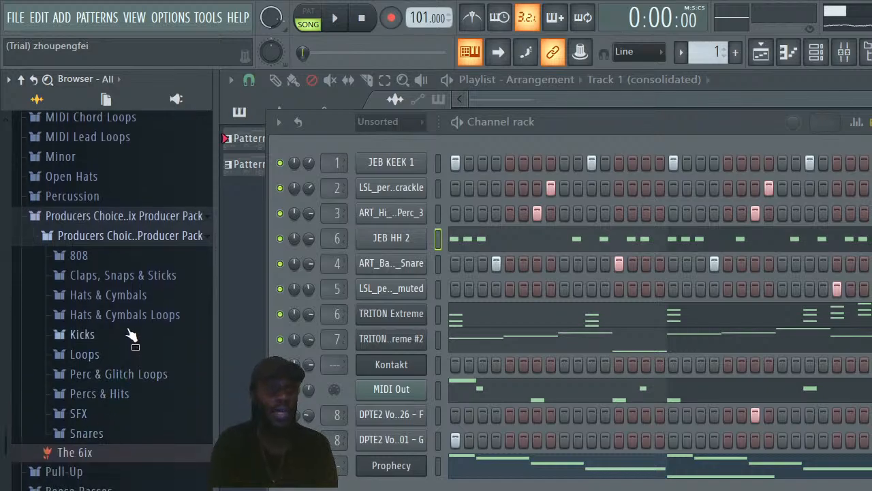
pyautogui.click(100, 394)
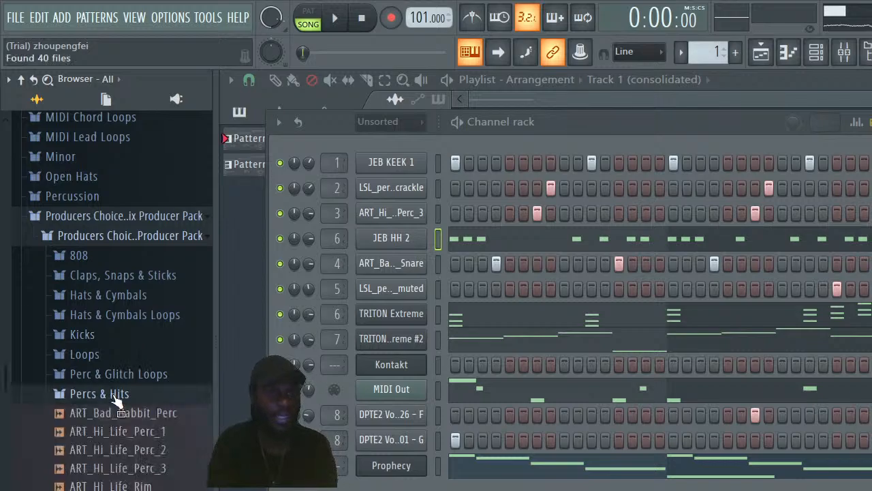
# Audition percussion samples and replace the ART_Hi_Life_Perc_3 channel's sample with ART_Bad_Habbit_Perc
pyautogui.click(152, 417)
pyautogui.click(149, 452)
pyautogui.click(154, 482)
pyautogui.moveTo(152, 451); pyautogui.dragTo(154, 456)
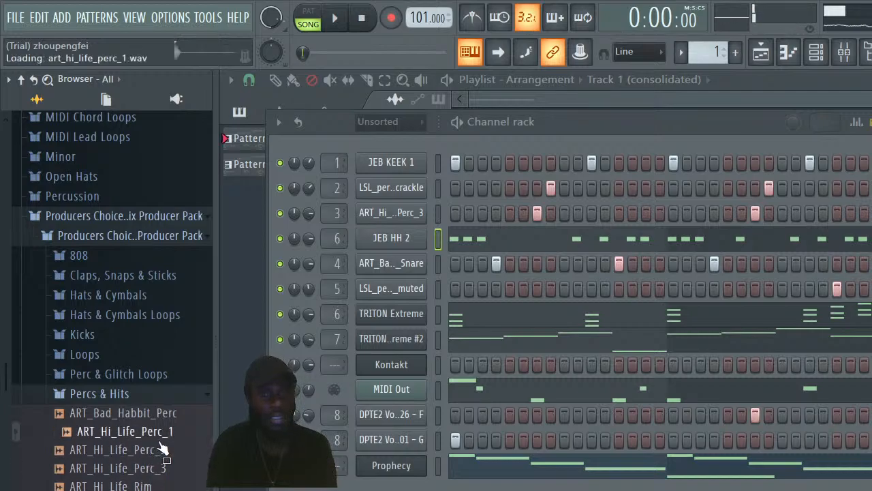
pyautogui.press('Up')
pyautogui.press('Down')
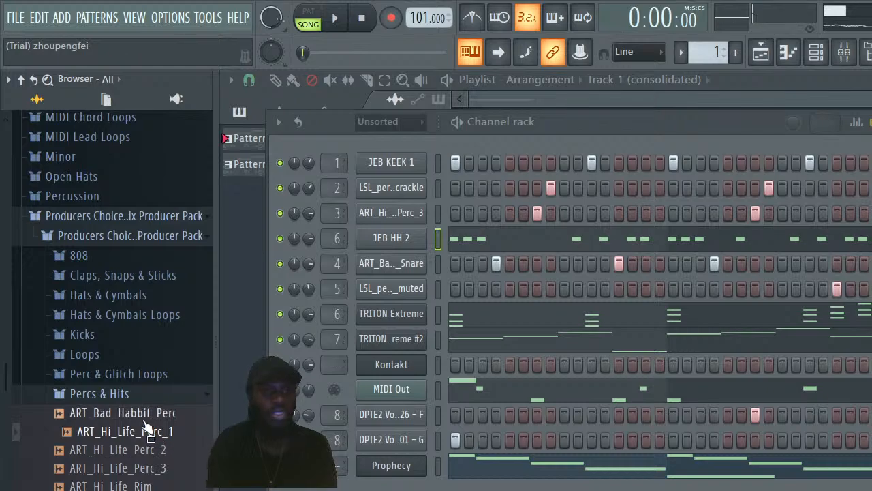
pyautogui.press('Up')
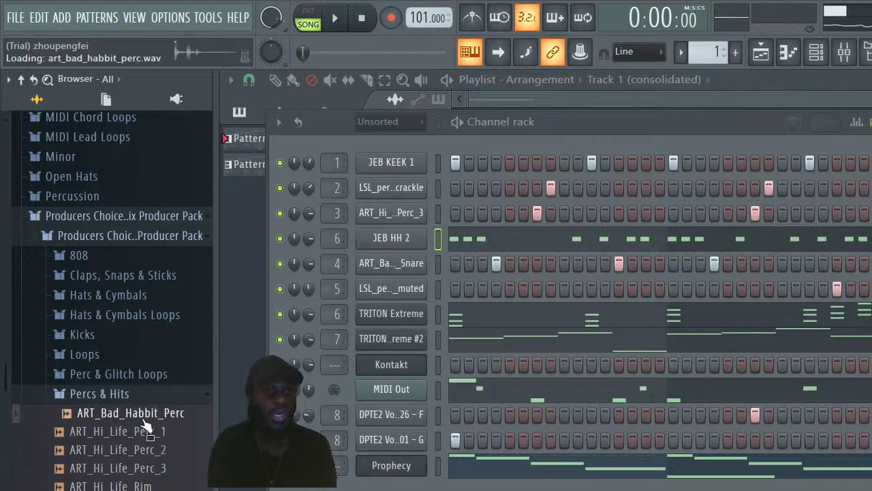
pyautogui.click(157, 468)
pyautogui.moveTo(153, 418); pyautogui.dragTo(408, 214)
# Mute the LSL perc crackle channel and set the ART_Bad_Habbit_Perc channel volume to 63% while checking playback
pyautogui.press('space')
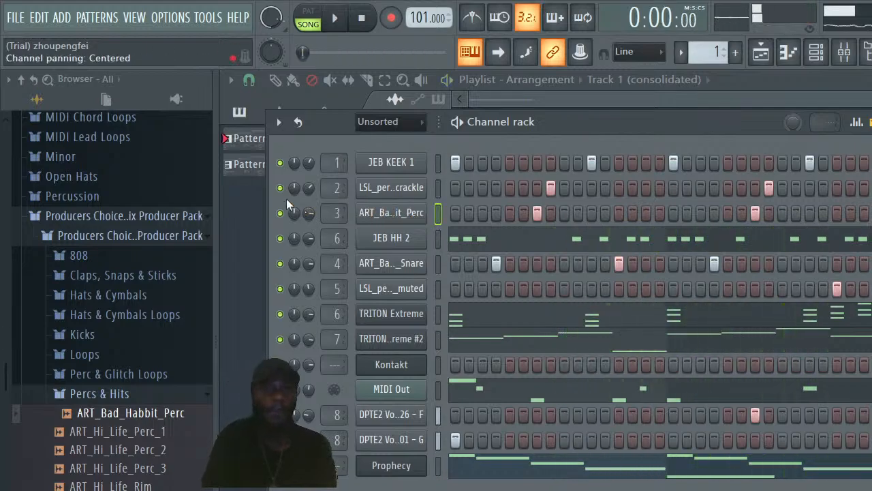
pyautogui.press('space')
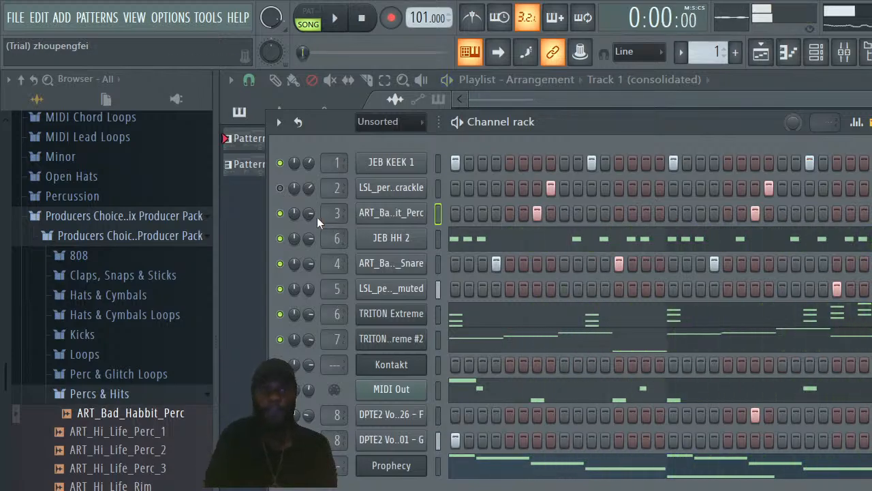
pyautogui.press('space')
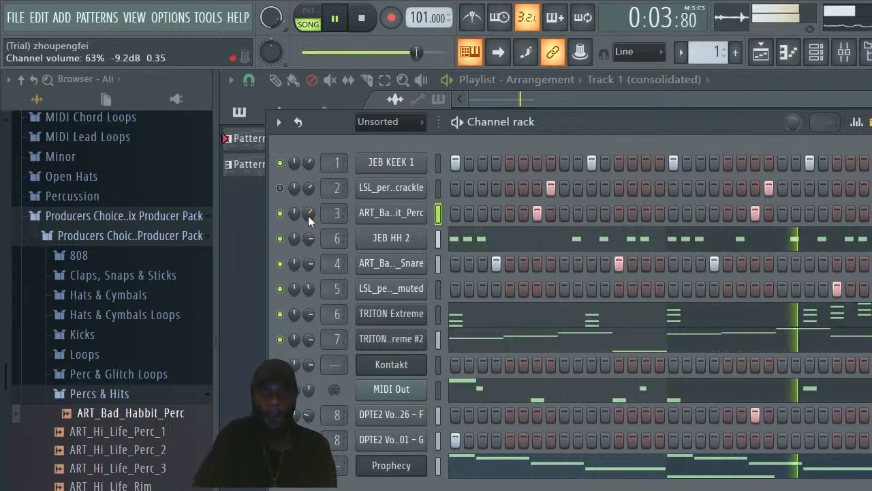
pyautogui.press('space')
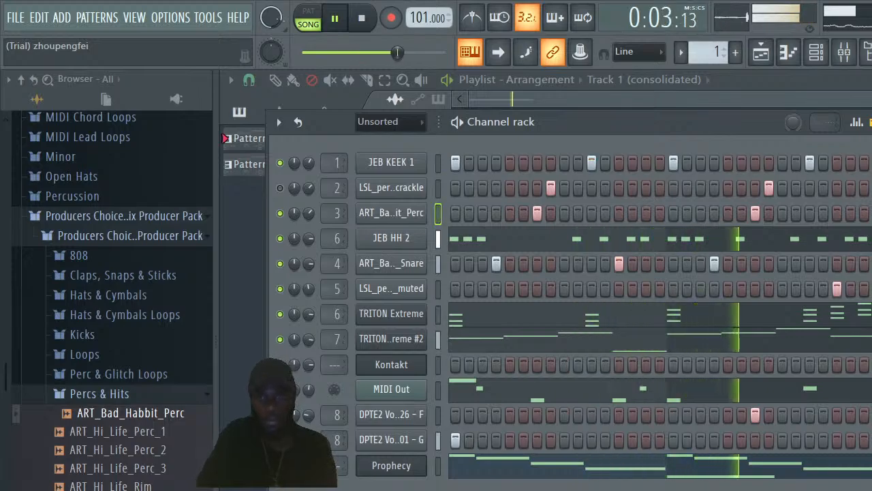
# Add a snare hit at 2:13:00 and listen to the beat with it
pyautogui.press('space')
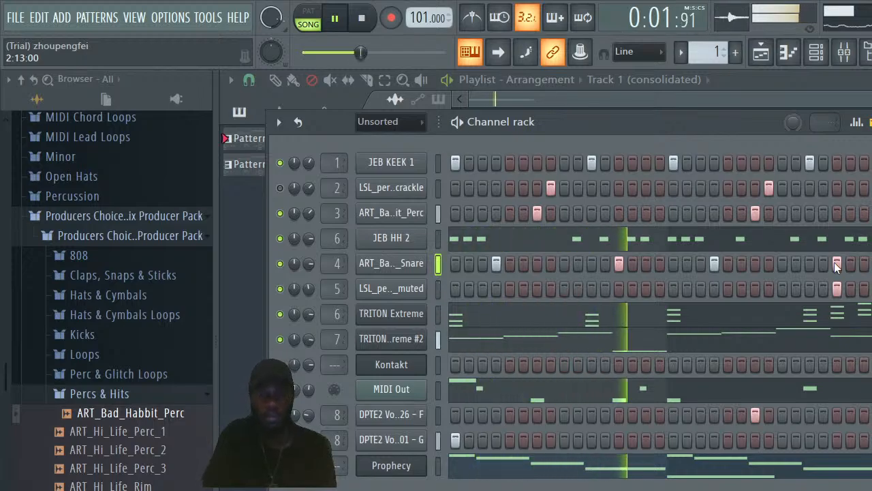
pyautogui.press('space')
pyautogui.press('space')
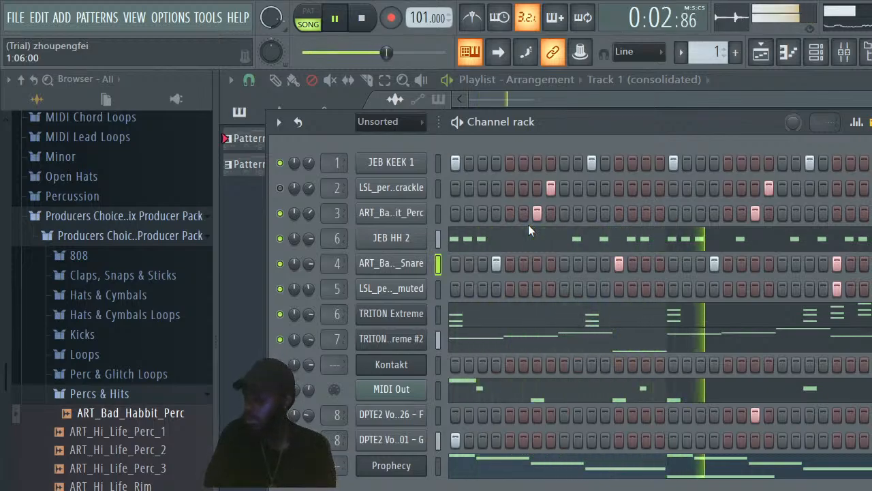
pyautogui.press('space')
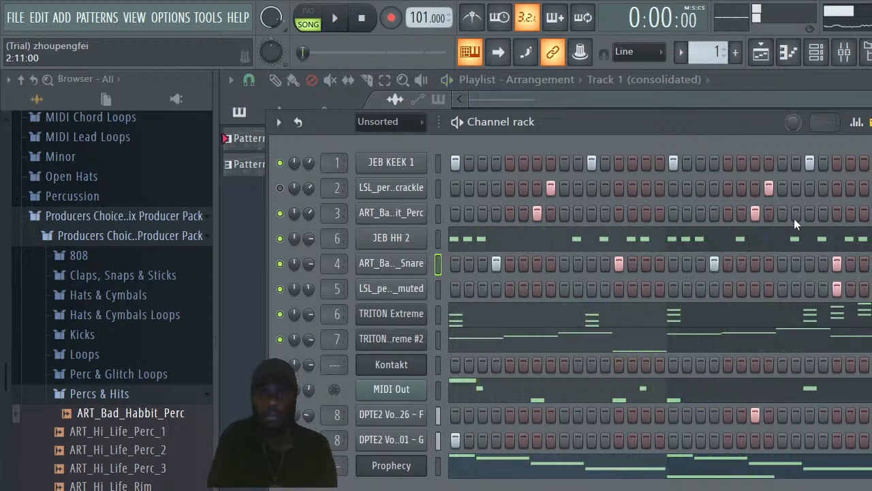
# Unmute the LSL perc crackle channel and replace its existing hits with a single one at 2:06:00
pyautogui.press('space')
pyautogui.click(730, 187)
pyautogui.rightClick(770, 188)
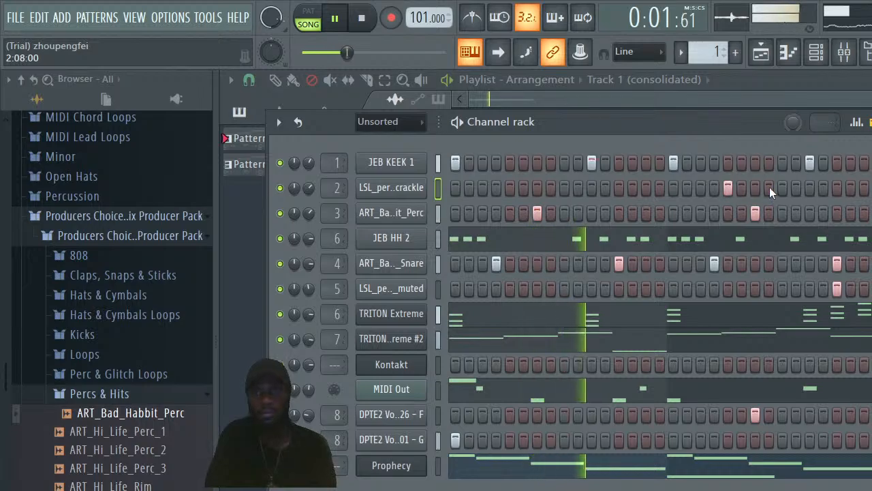
pyautogui.rightClick(729, 187)
pyautogui.click(741, 188)
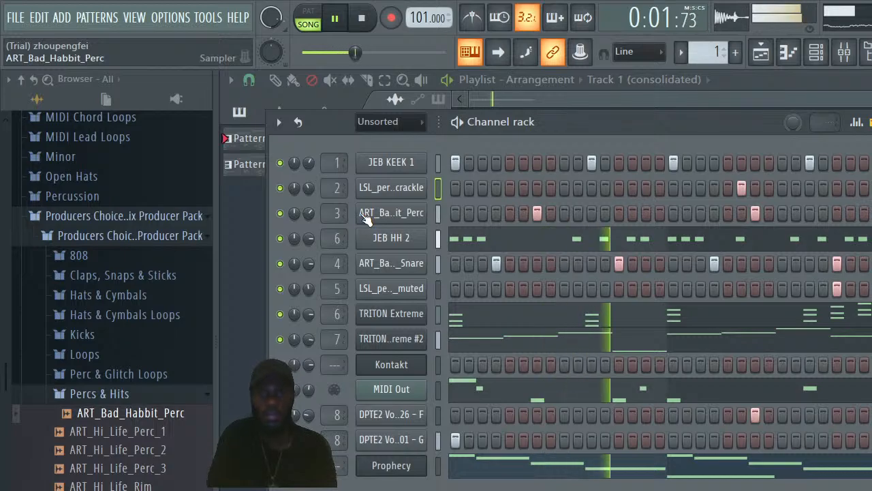
# Raise the LSL_perc_stick_hard_crackle channel's pitch to +200 cents and set its pitch range to 6
pyautogui.click(390, 191)
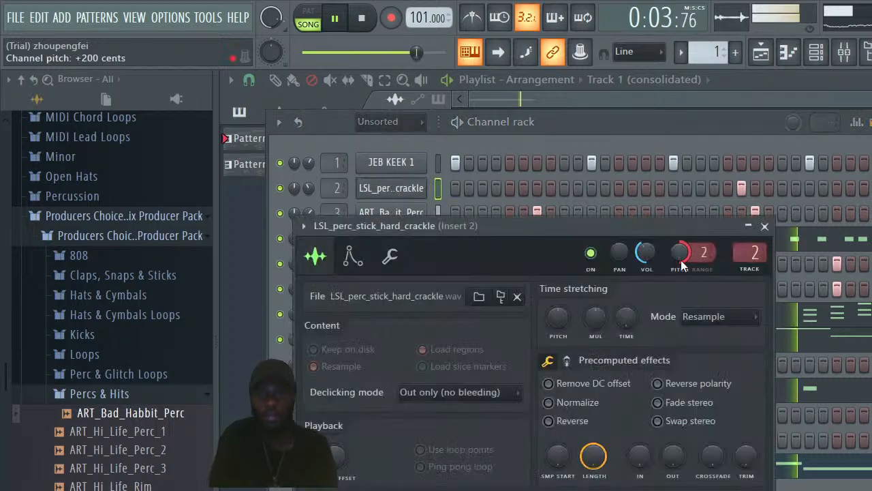
pyautogui.moveTo(704, 254); pyautogui.dragTo(704, 239)
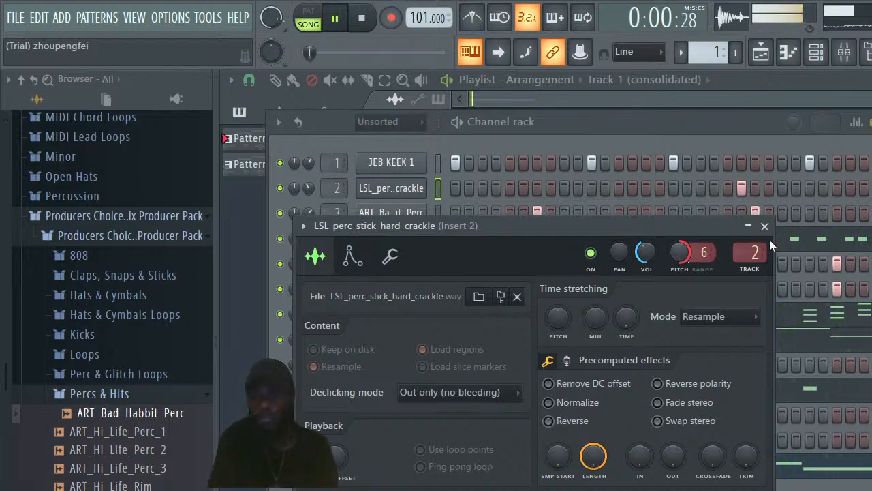
# Raise the LSL_perc_stick_hard_crackle channel's pitch to +800 cents with a pitch range of 8 and listen to the beat
pyautogui.click(724, 139)
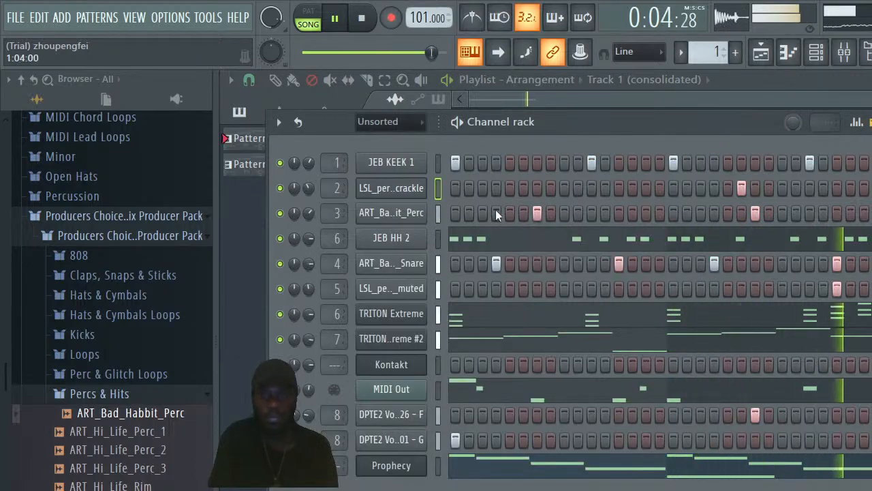
pyautogui.click(386, 192)
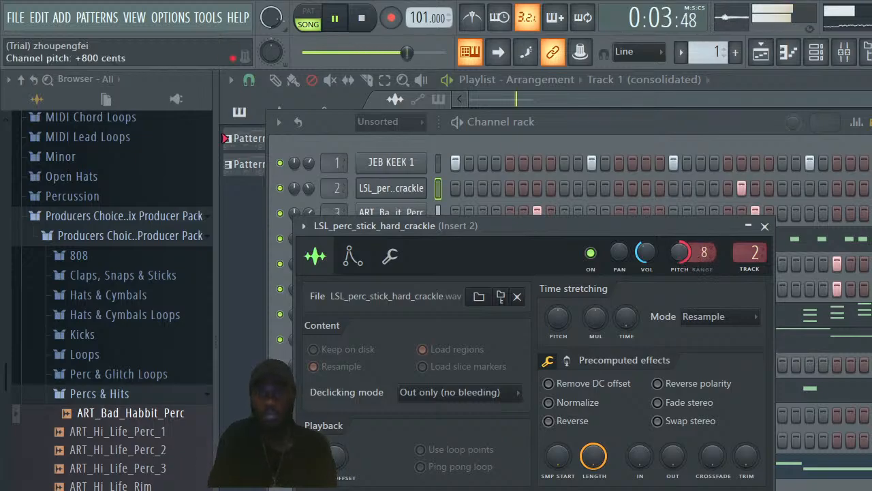
pyautogui.click(765, 226)
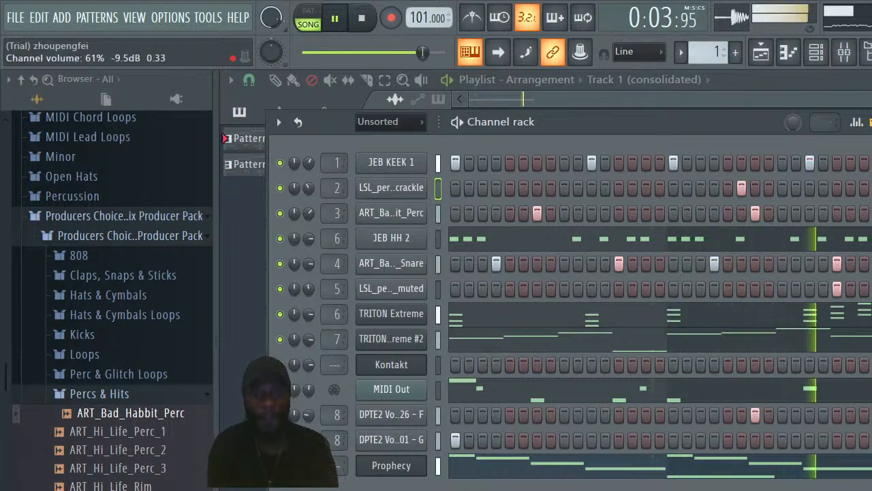
pyautogui.press('space')
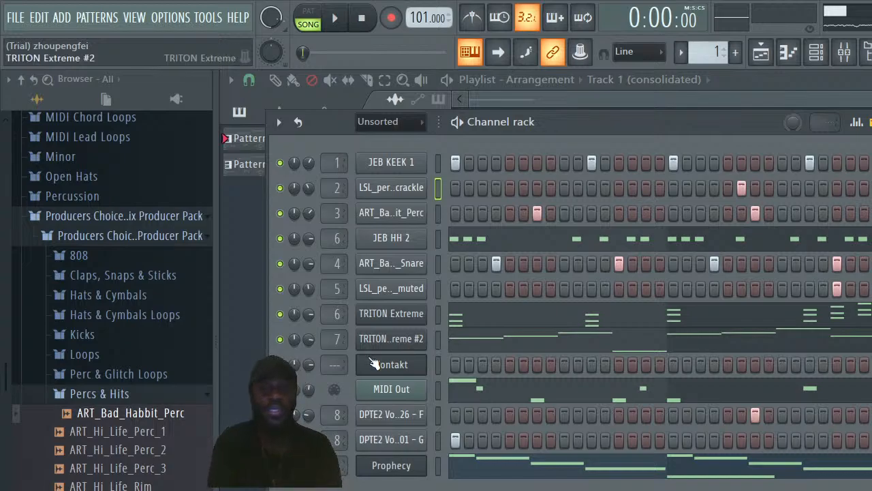
# Solo Track 1 to hear the consolidated audio on its own for comparison with the beat, and restore all tracks
pyautogui.click(870, 80)
pyautogui.click(439, 165)
pyautogui.press('space')
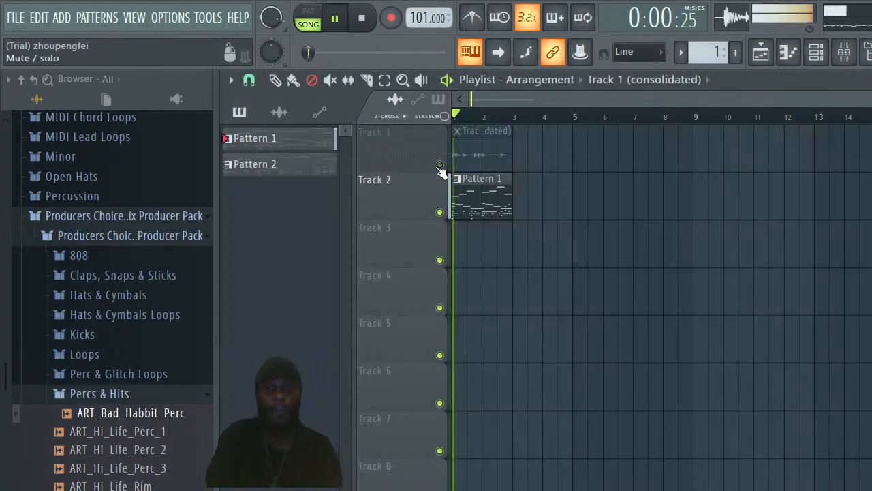
pyautogui.press('space')
pyautogui.click(441, 167)
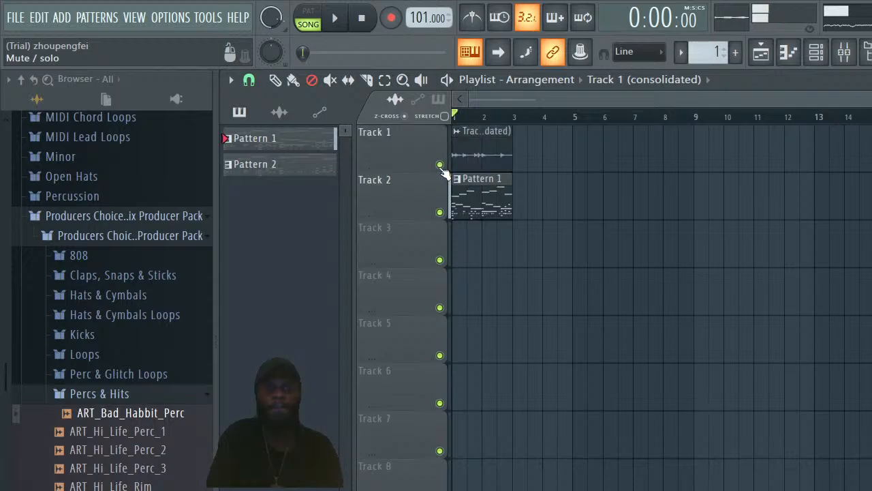
pyautogui.rightClick(441, 167)
pyautogui.click(441, 166)
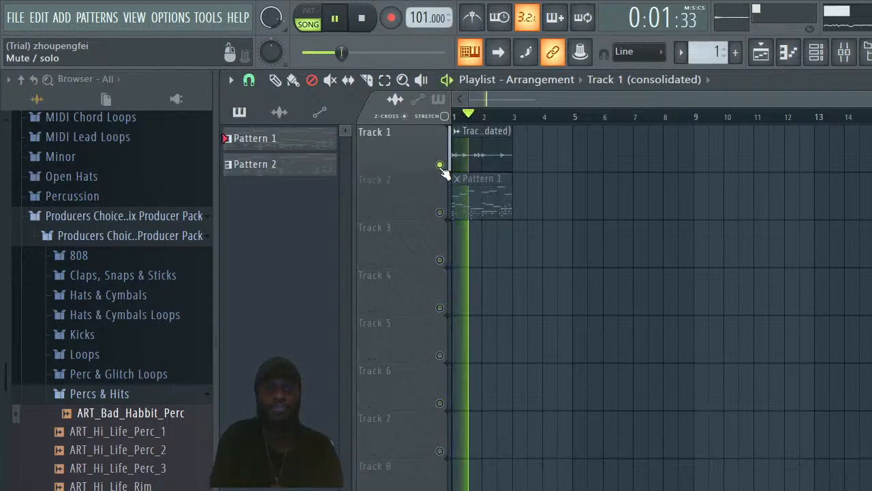
pyautogui.press('space')
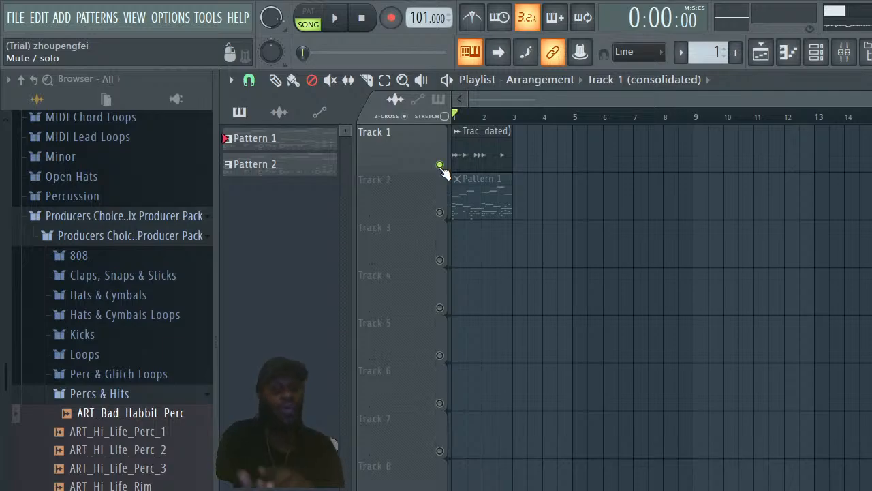
pyautogui.rightClick(441, 167)
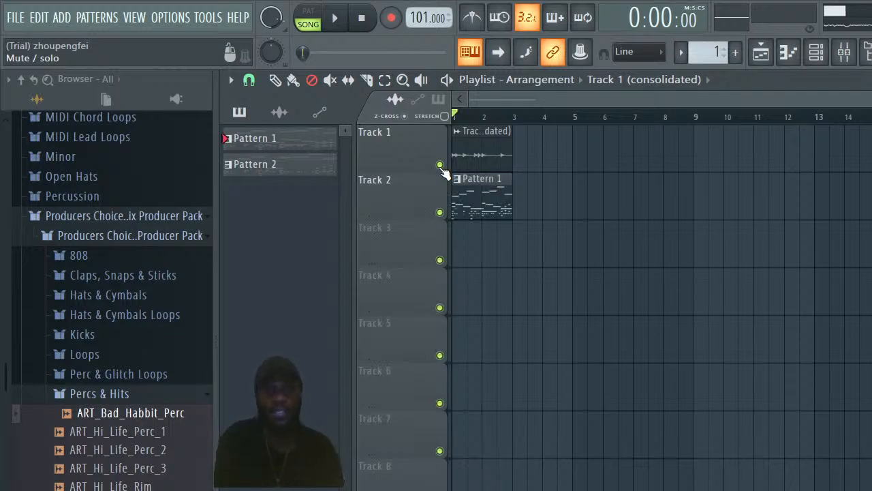
# Check the Prophecy instrument's flute program during playback and delete the Prophecy channel from the channel rack
pyautogui.click(816, 52)
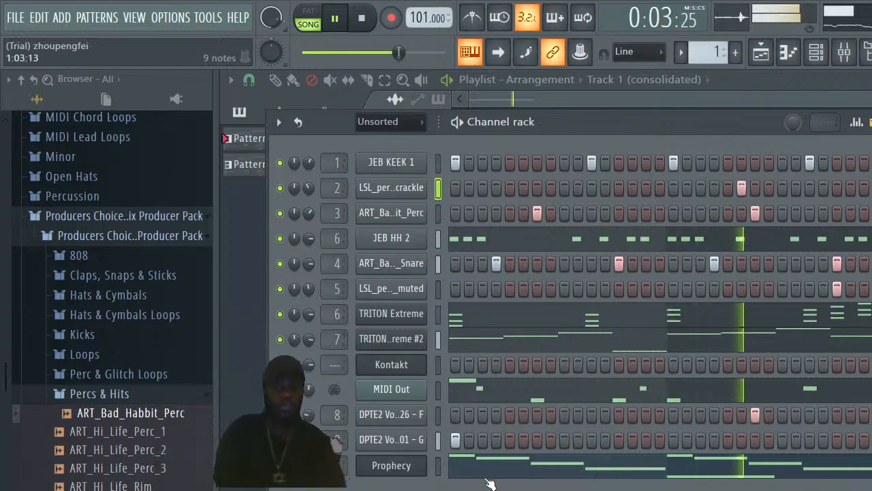
pyautogui.click(394, 466)
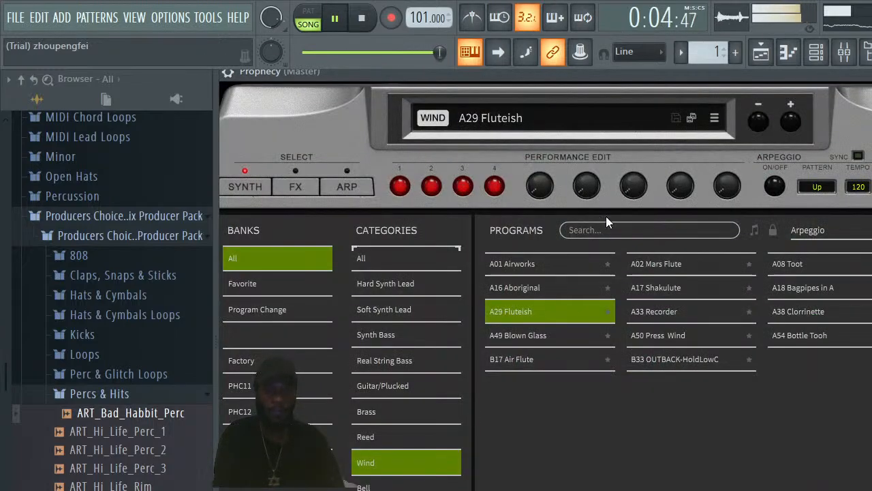
pyautogui.press('Escape')
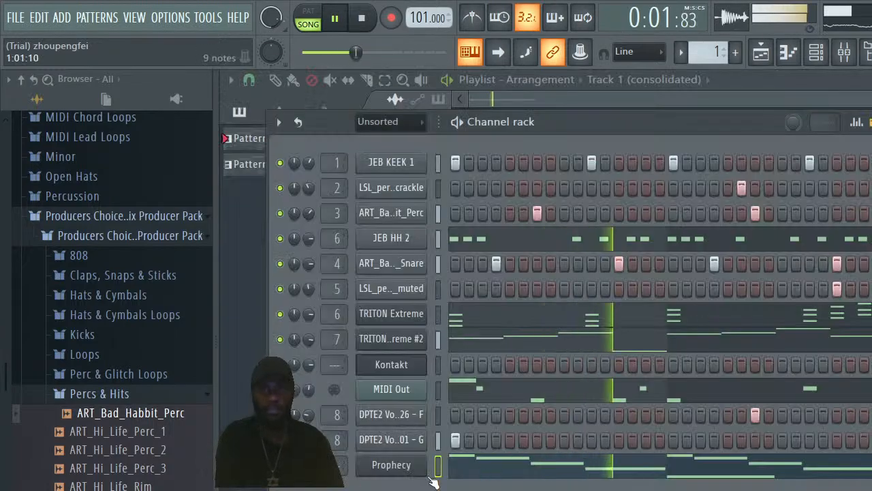
pyautogui.rightClick(394, 466)
pyautogui.click(470, 489)
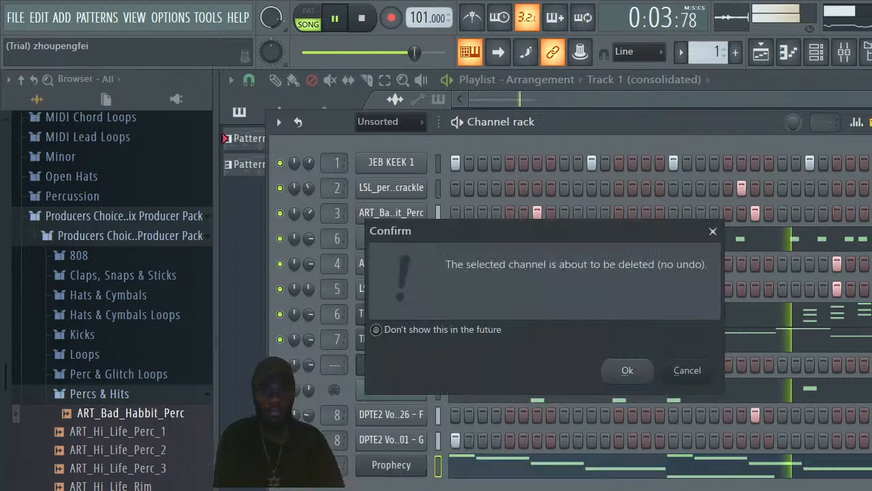
pyautogui.click(627, 370)
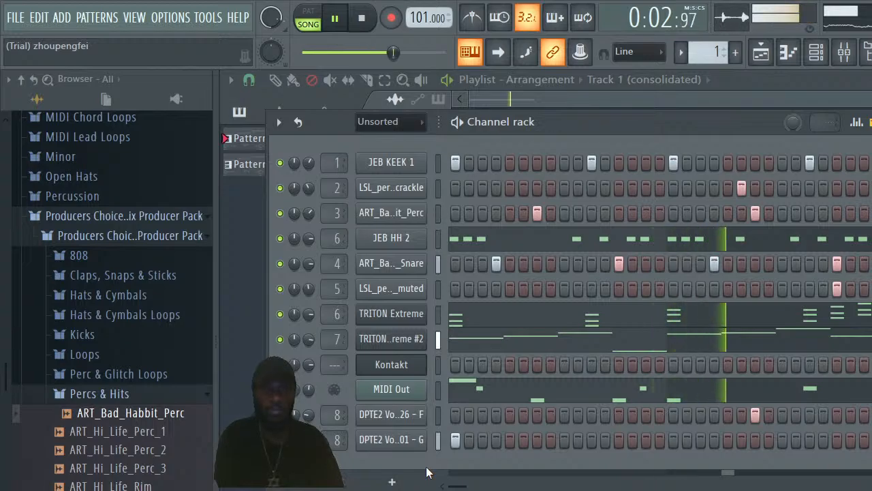
# Raise the ART_Bad_Habbit_Perc channel's pitch to about +103 cents and set its fine time shift to 0:02
pyautogui.click(761, 52)
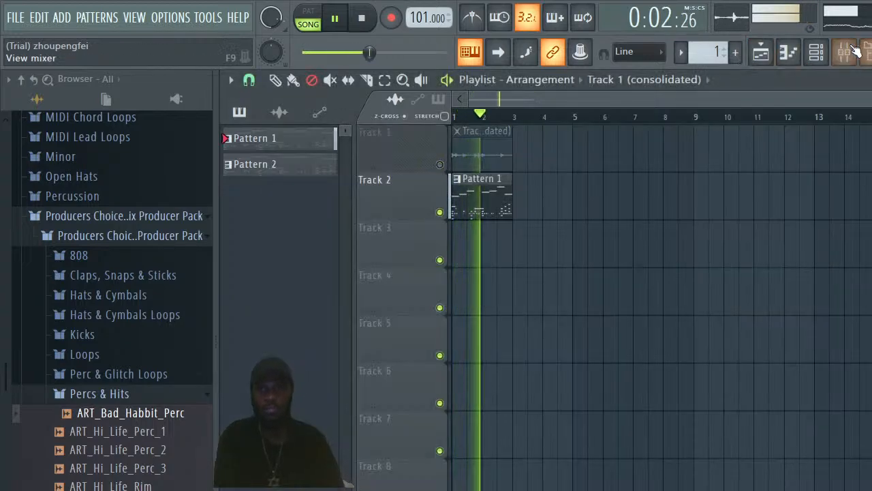
pyautogui.click(821, 53)
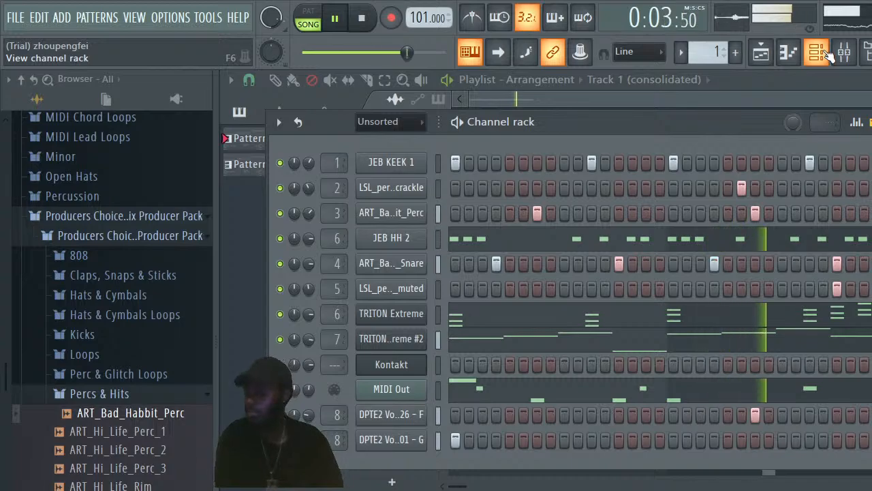
pyautogui.click(403, 220)
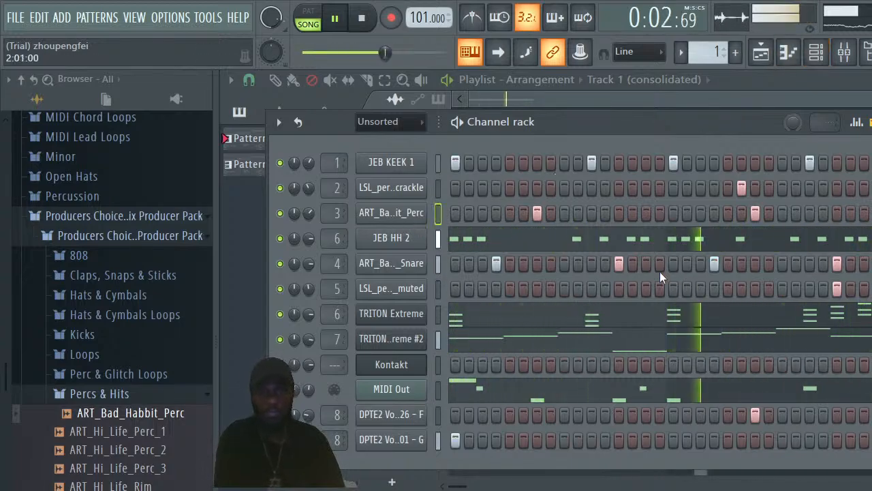
pyautogui.click(401, 214)
pyautogui.moveTo(702, 278); pyautogui.dragTo(703, 273)
pyautogui.scroll(-5, 703, 274)
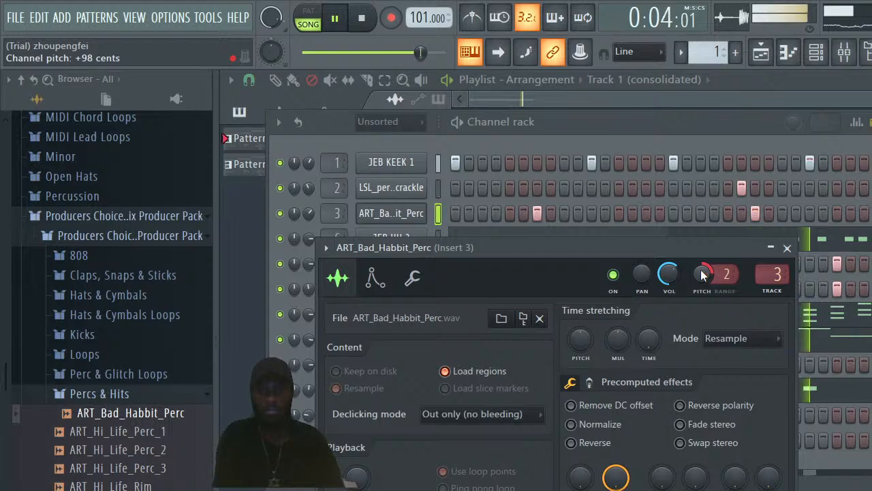
pyautogui.scroll(1, 703, 274)
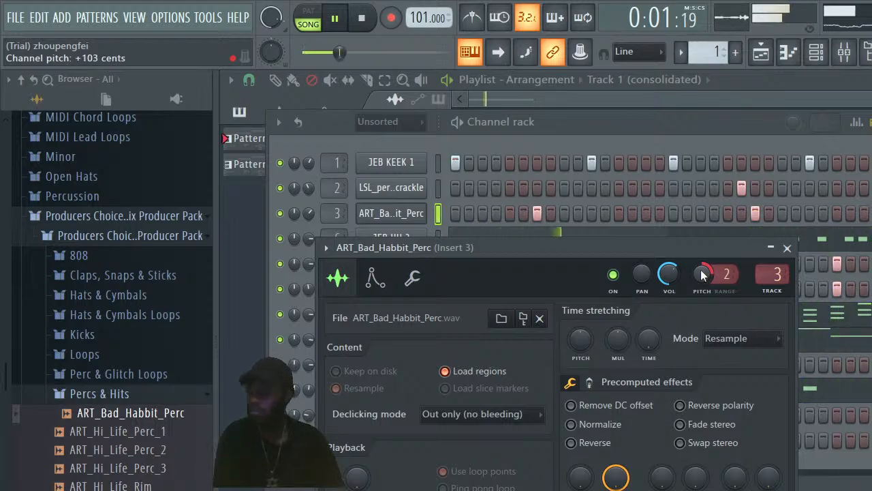
pyautogui.scroll(1, 703, 275)
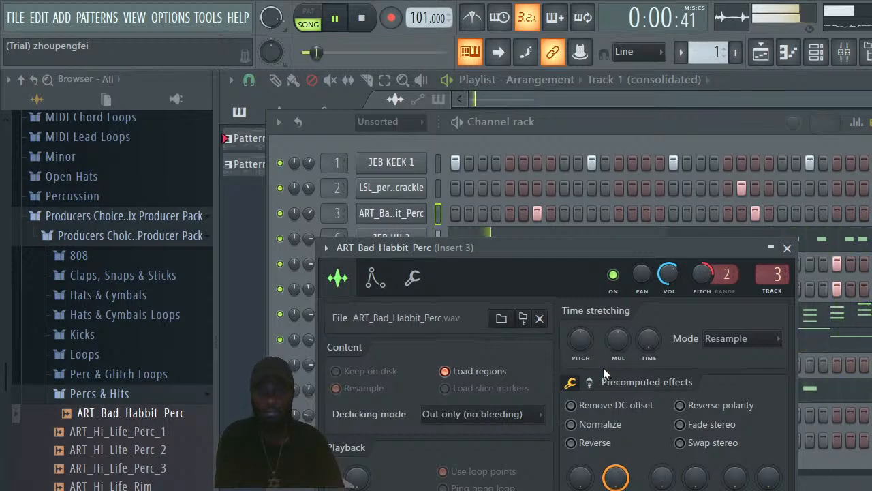
pyautogui.click(412, 277)
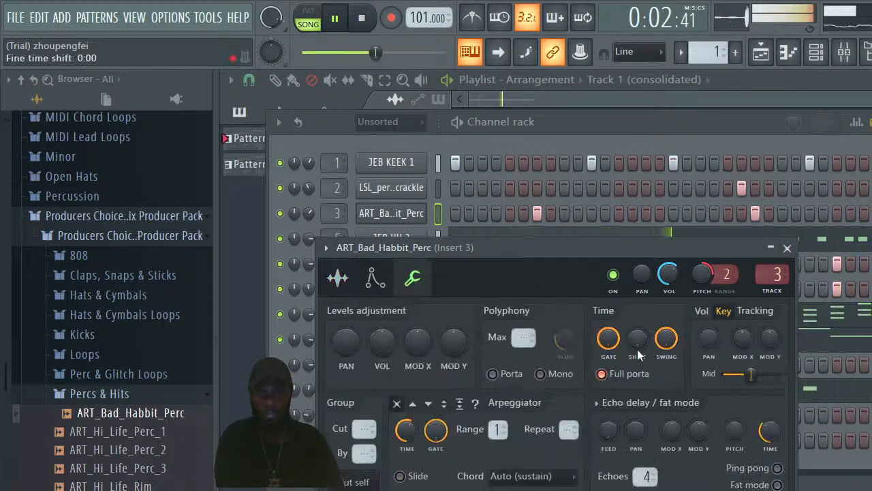
pyautogui.moveTo(636, 341)
pyautogui.mouseDown()
pyautogui.moveTo(636, 317)
pyautogui.moveTo(635, 338)
pyautogui.mouseUp()
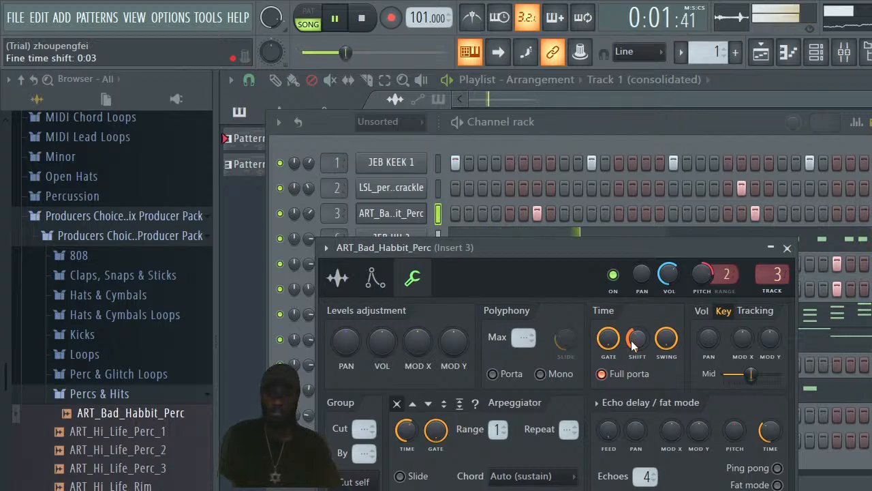
pyautogui.scroll(-1, 634, 344)
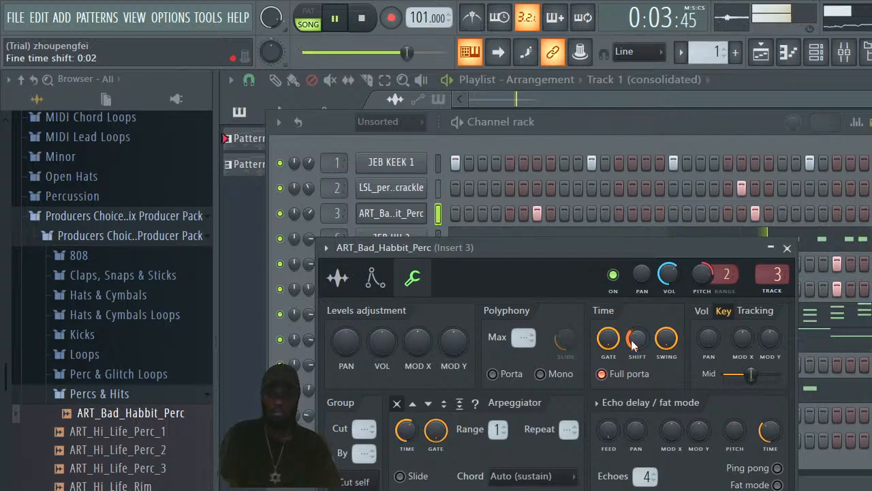
# Adjust the ART_Bad_Habbit_Perc sample's trim slightly and set the channel's pitch to +110 cents, finishing with playback stopped
pyautogui.click(338, 278)
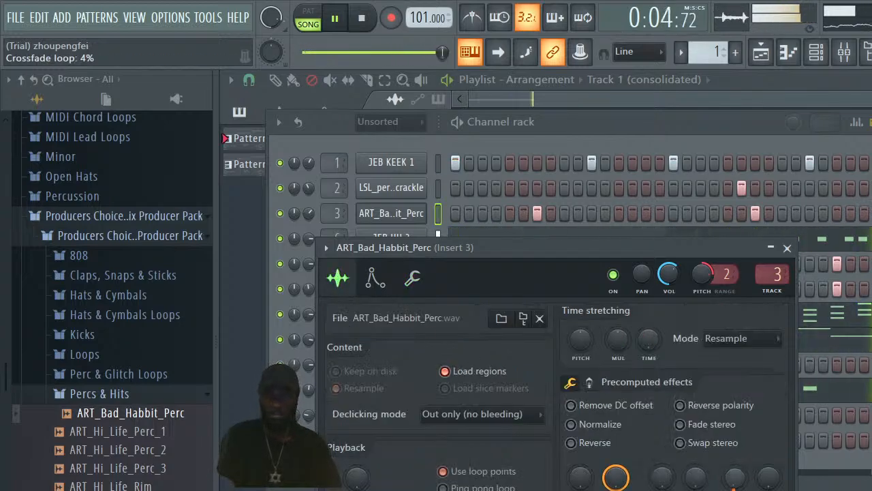
pyautogui.moveTo(763, 483); pyautogui.dragTo(763, 475)
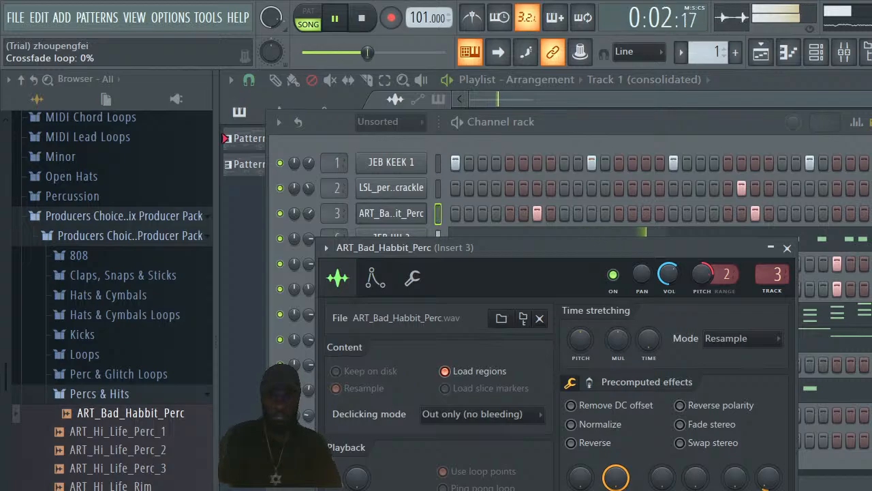
pyautogui.moveTo(702, 279); pyautogui.dragTo(702, 278)
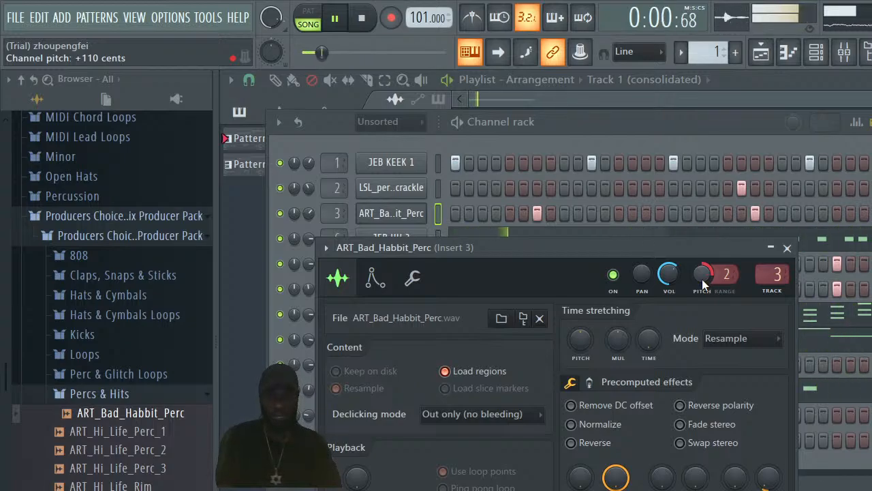
pyautogui.press('space')
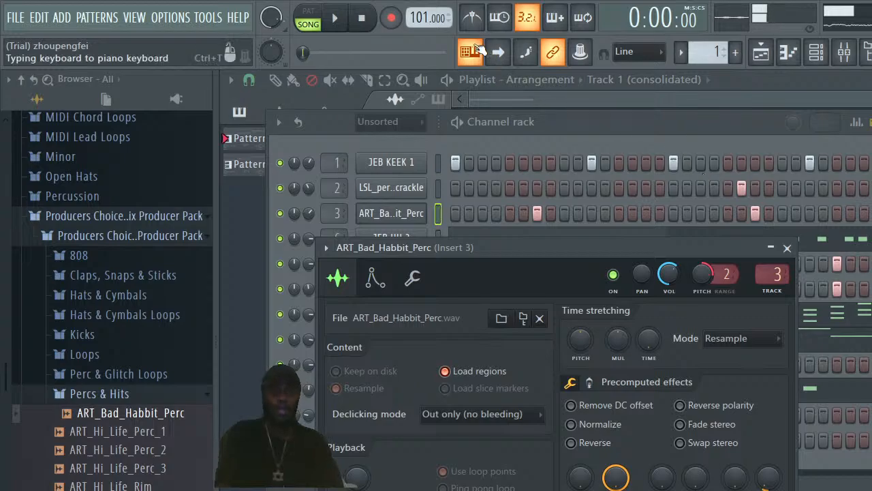
pyautogui.click(580, 130)
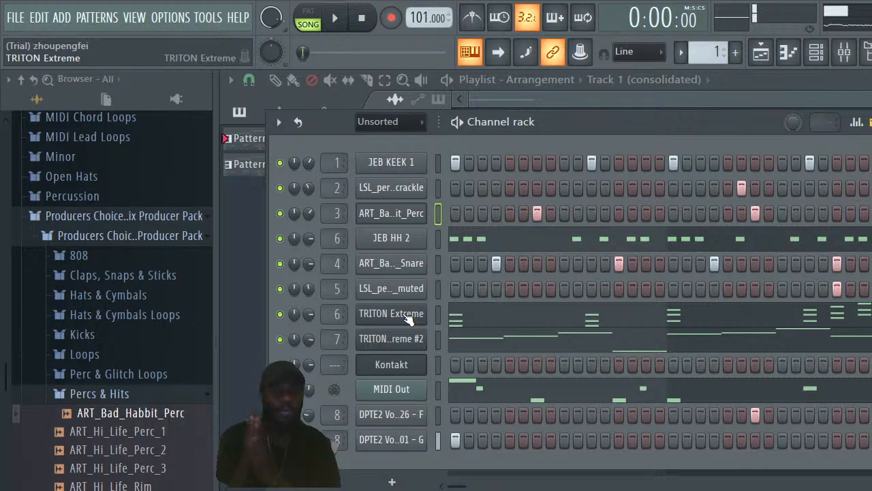
# Browse the TRITON Extreme channel's Wood/Reed programs and load Alto Sax Duo to try it with the beat
pyautogui.click(406, 317)
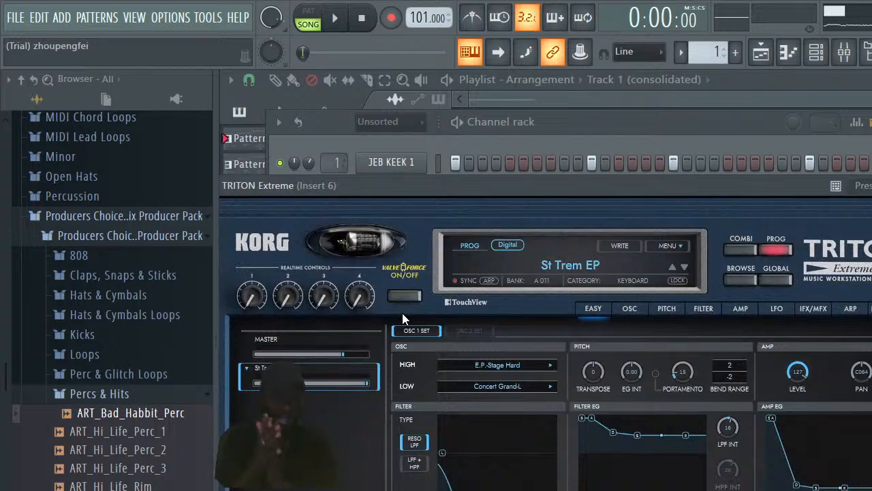
pyautogui.click(583, 261)
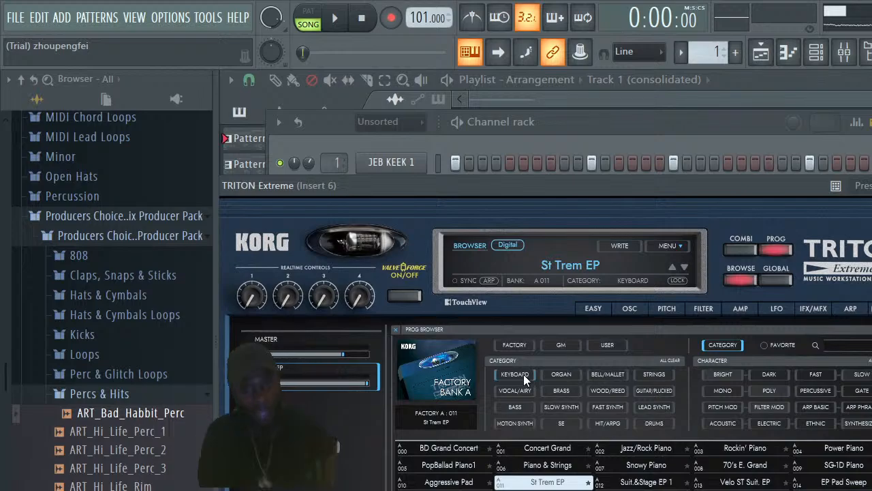
pyautogui.click(613, 392)
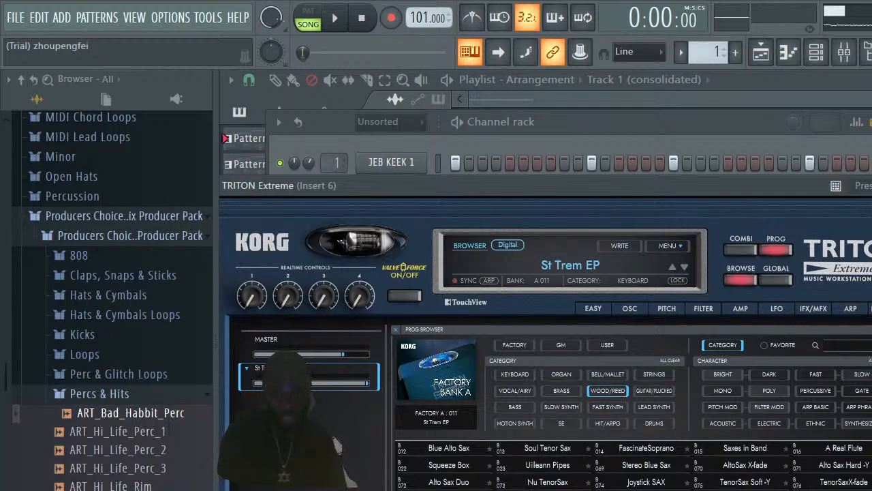
pyautogui.click(449, 482)
pyautogui.press('space')
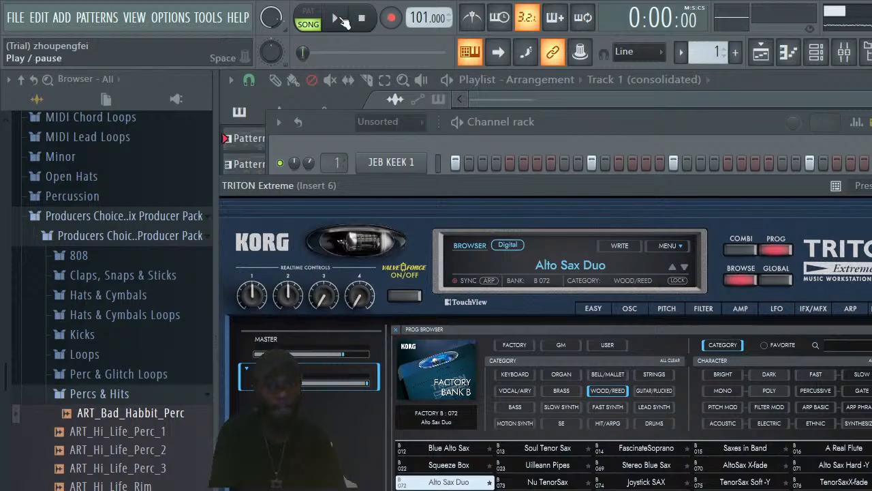
# Audition TRITON Extreme Wood/Reed programs against the playing beat, including Stereo Blue Sax, Big Band Saxes, Alto Flute, Solo E.Horn and Medieval Jig
pyautogui.click(550, 466)
pyautogui.click(639, 468)
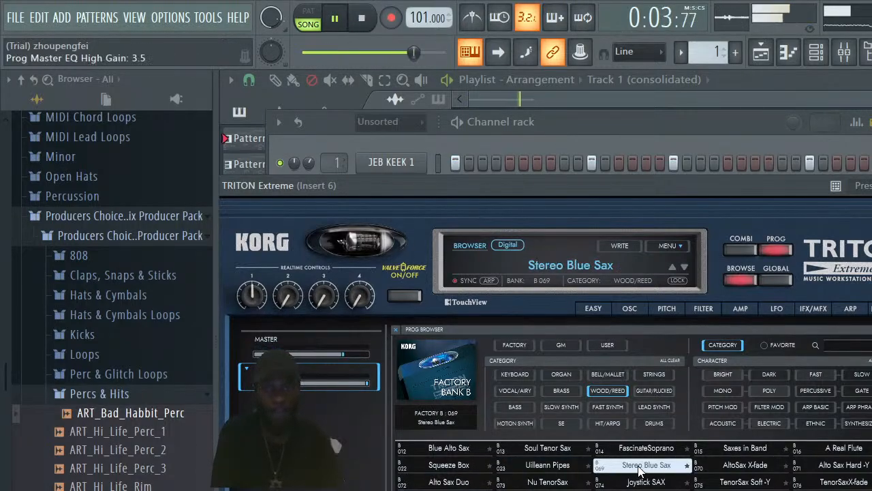
pyautogui.click(449, 489)
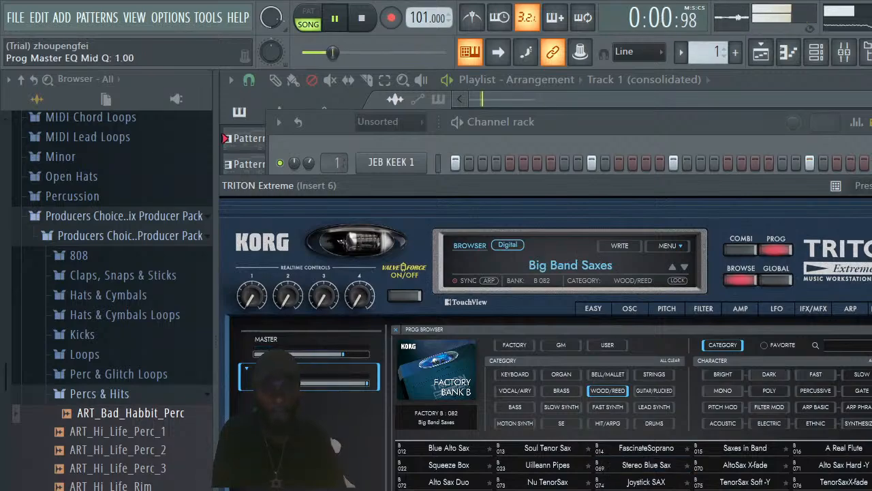
pyautogui.click(646, 489)
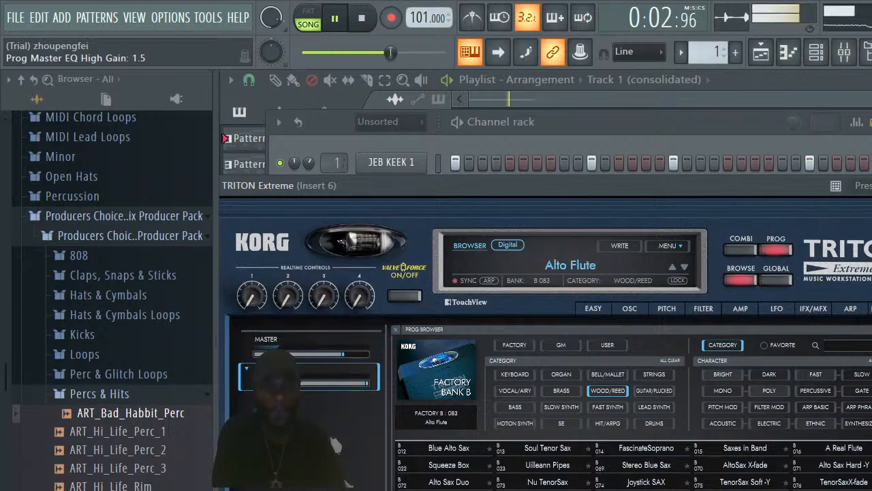
pyautogui.click(548, 489)
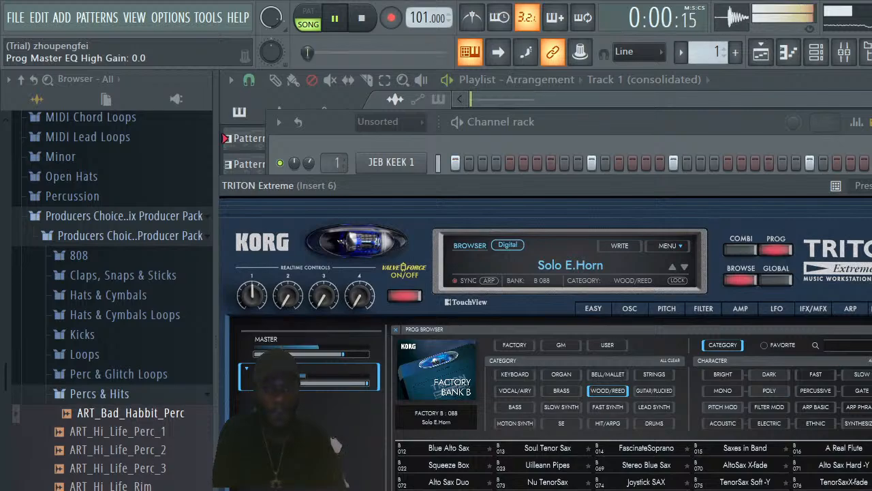
pyautogui.click(448, 489)
pyautogui.click(646, 490)
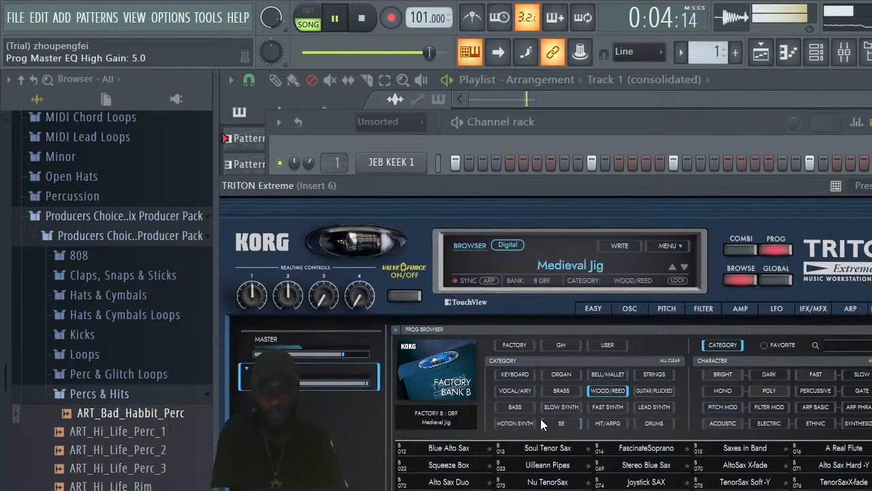
# Try the Motion Synth programs Padulus SW1 and LightOfTheSource and the Guitar/Plucked program Flamingo Guitar on the TRITON Extreme channel
pyautogui.click(518, 423)
pyautogui.click(540, 466)
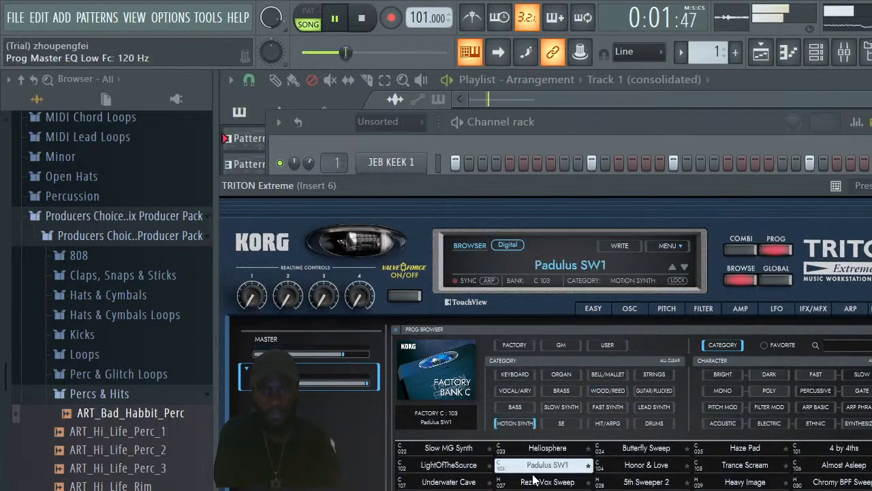
pyautogui.click(464, 466)
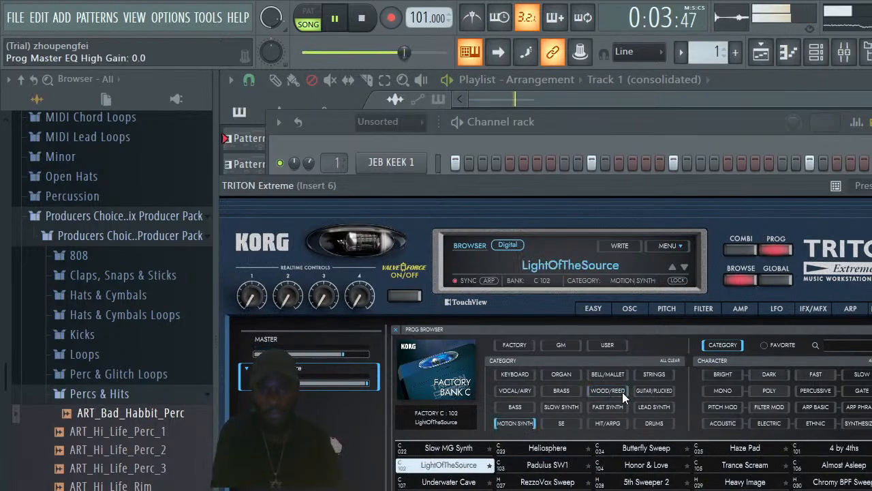
pyautogui.click(654, 390)
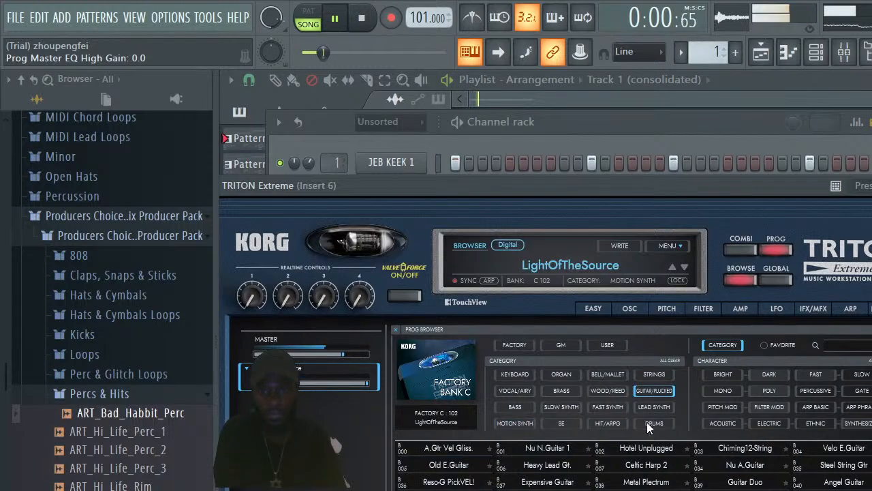
pyautogui.doubleClick(646, 489)
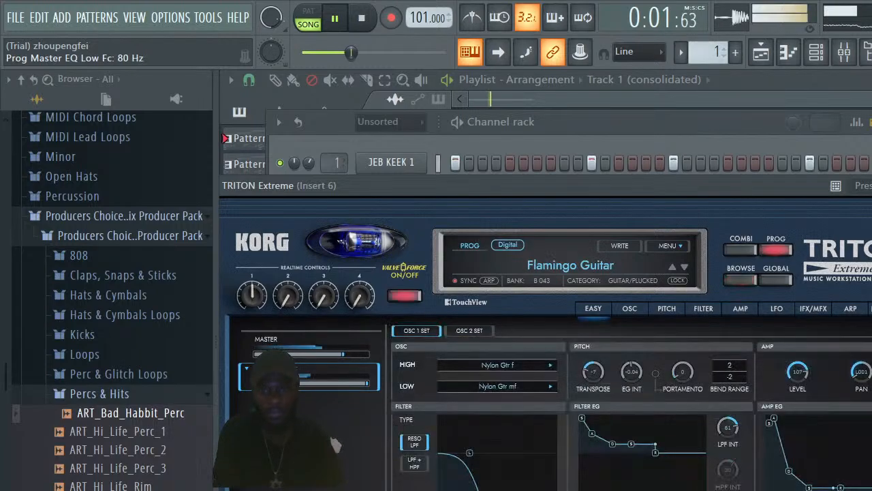
# Audition TRITON Extreme Strings programs, including Violin Section and StrOrch. Trem ST, and settle on 10 Violas ST
pyautogui.click(576, 267)
pyautogui.click(654, 374)
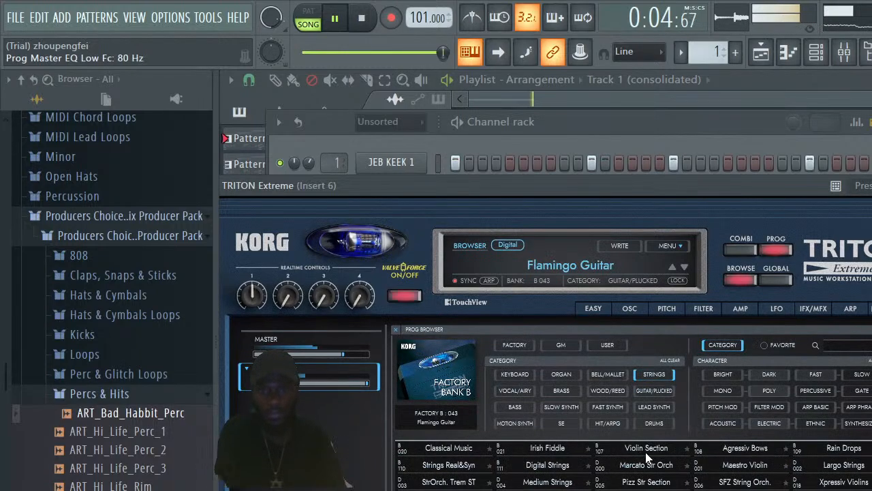
pyautogui.click(646, 449)
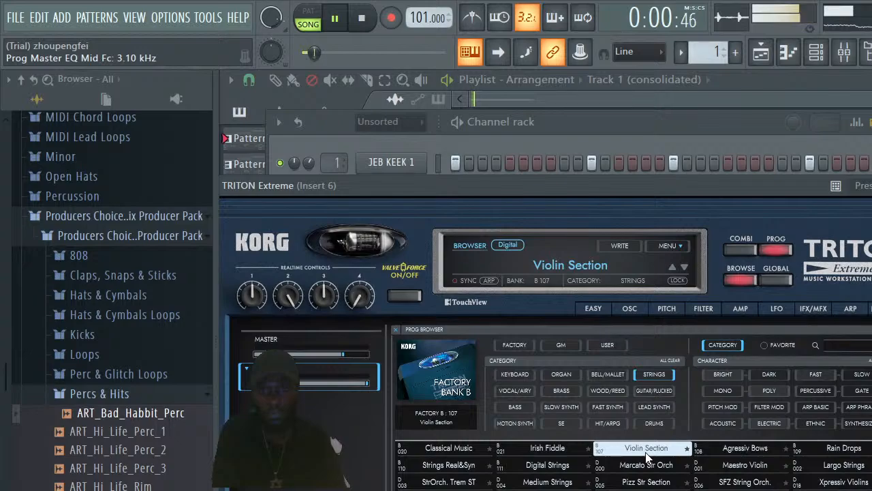
pyautogui.click(549, 466)
pyautogui.click(464, 482)
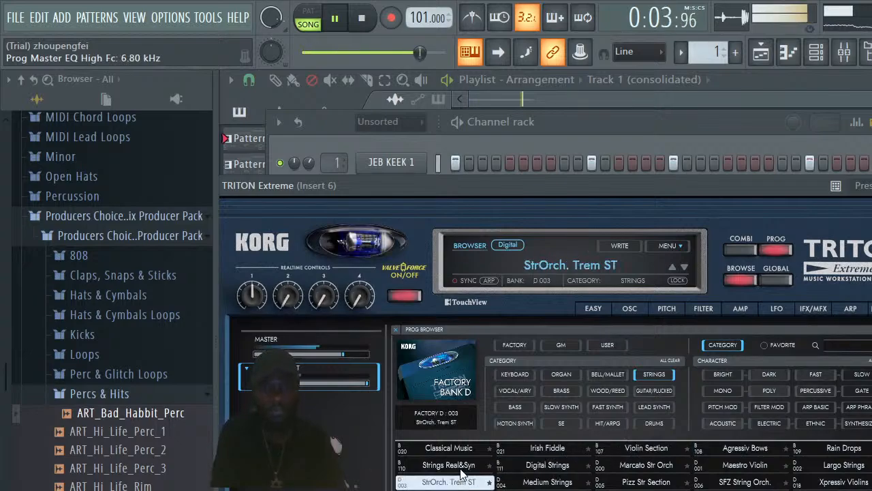
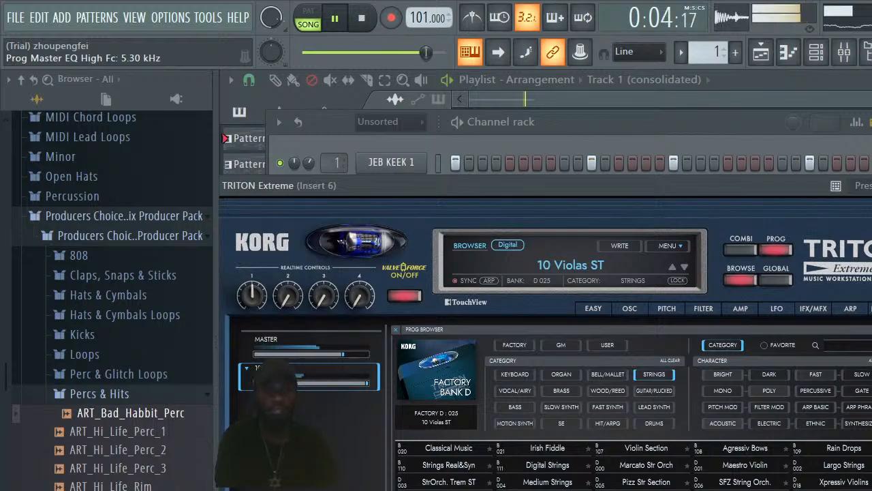
# Check the time stretching modes for the ART_Bad_Habbit_Perc sample, keep Resample, and return to the channel rack
pyautogui.click(826, 55)
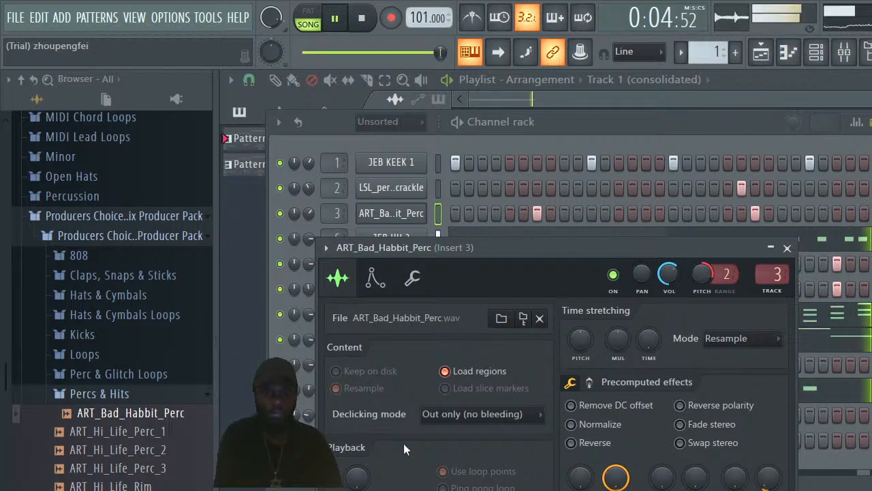
pyautogui.click(721, 334)
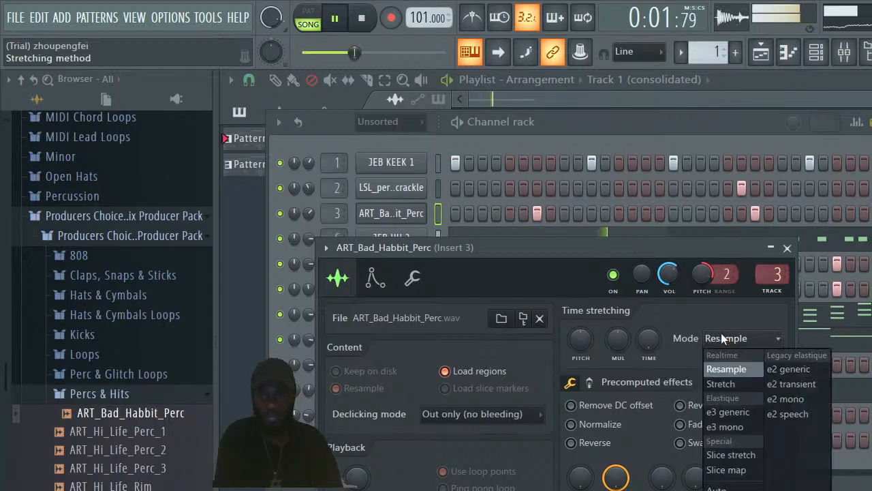
pyautogui.click(725, 370)
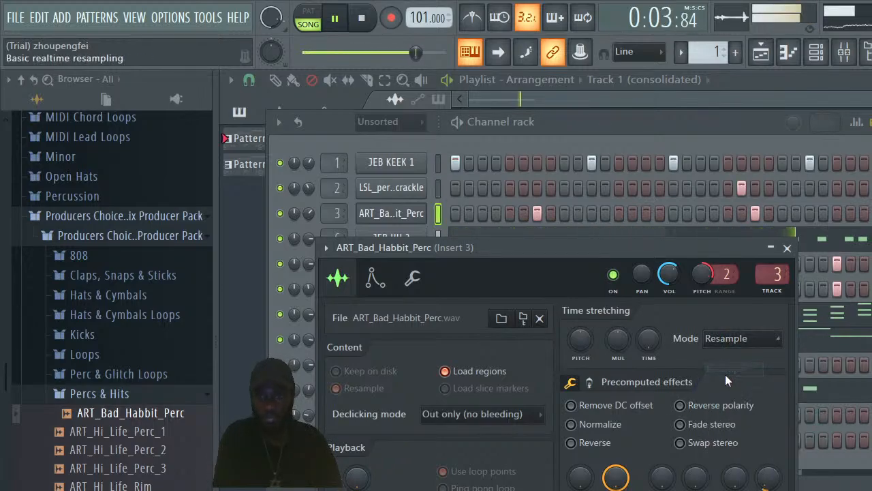
pyautogui.click(729, 340)
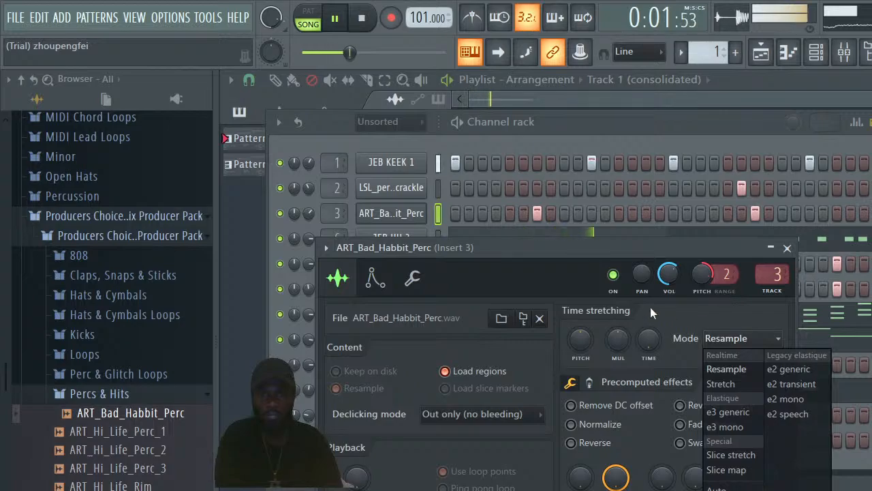
pyautogui.click(822, 54)
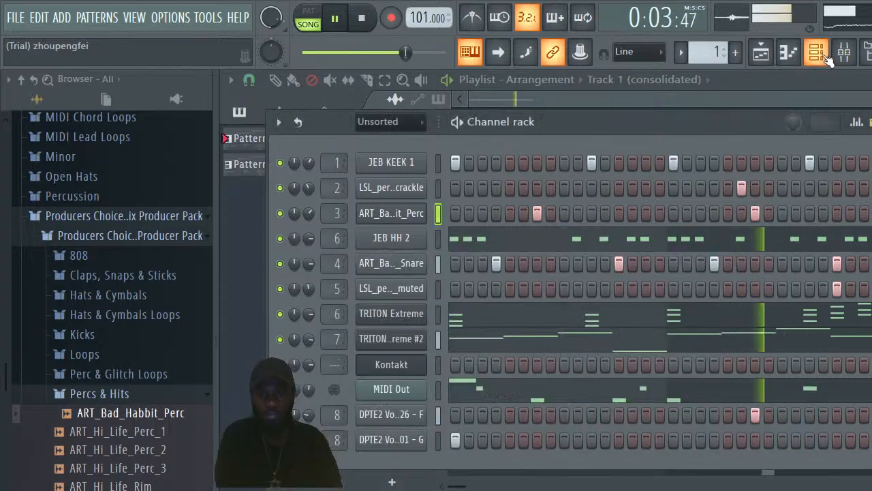
# Add LSL_perc_stick_hard_crackle hits on steps 6 and 26, trying out and removing hits on steps 9 and 10
pyautogui.click(522, 188)
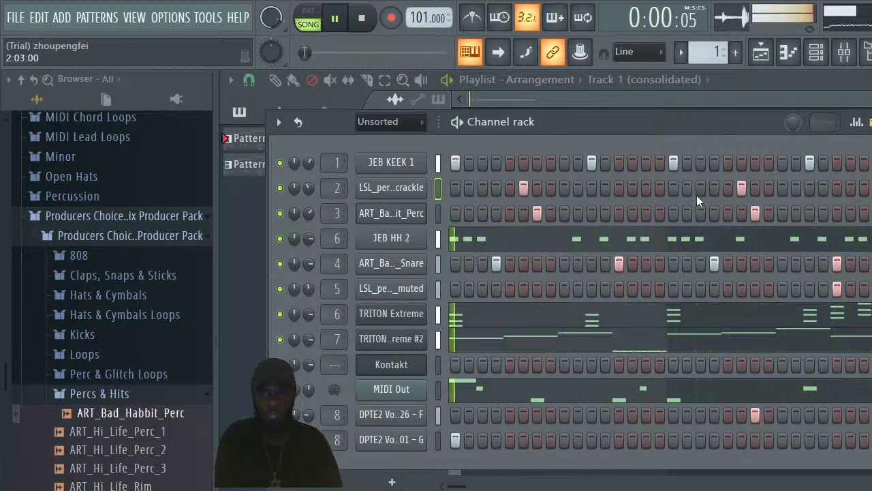
pyautogui.click(552, 188)
pyautogui.click(552, 189)
pyautogui.click(564, 189)
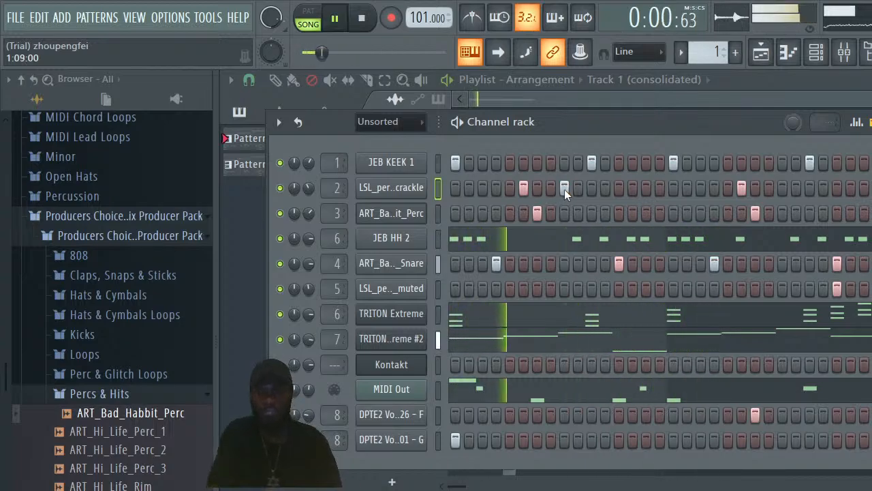
pyautogui.press('space')
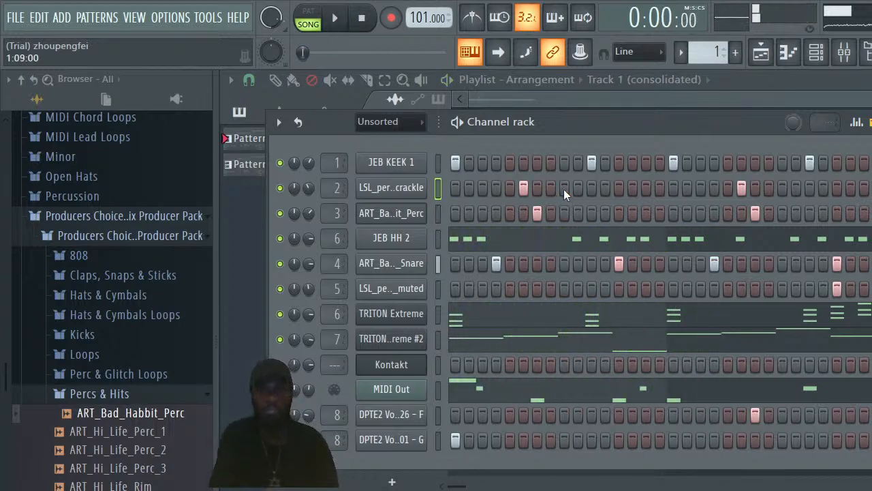
pyautogui.click(576, 190)
pyautogui.press('space')
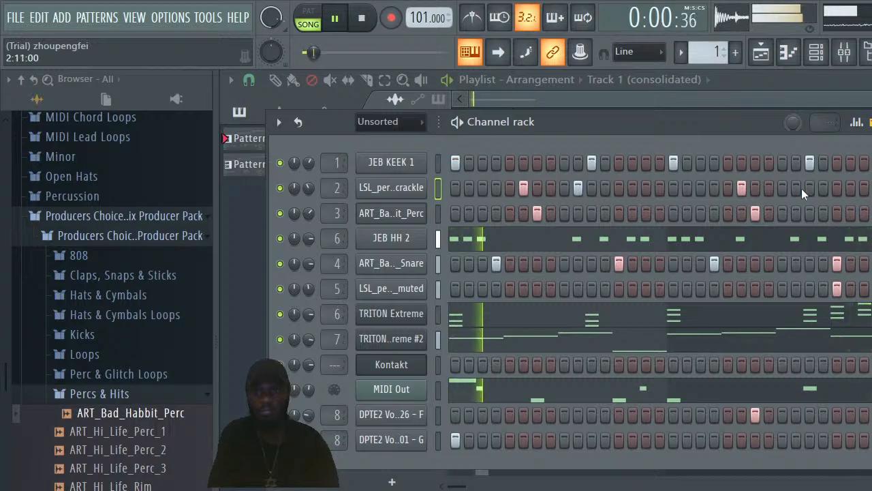
pyautogui.rightClick(578, 188)
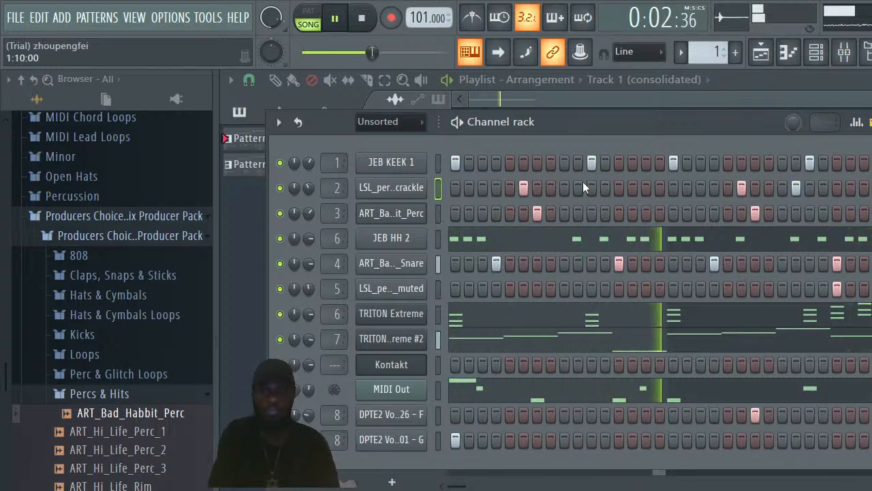
# Lower the velocities of the three LSL_perc_stick_hard_crackle hits to about 60% in the graph editor and close it
pyautogui.rightClick(393, 187)
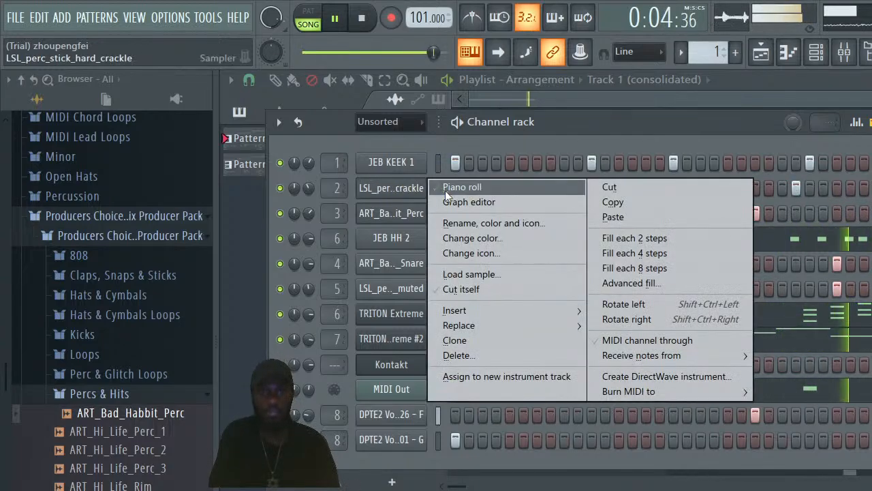
pyautogui.click(671, 124)
pyautogui.click(870, 123)
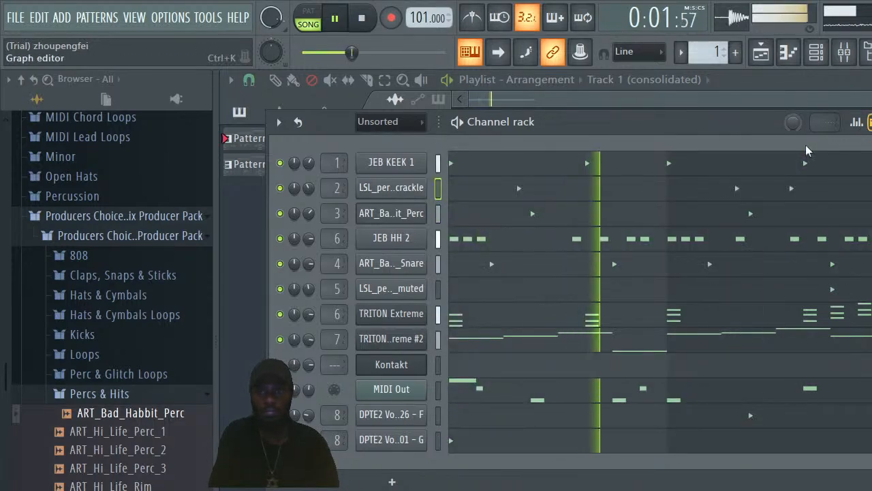
pyautogui.click(870, 123)
pyautogui.click(857, 123)
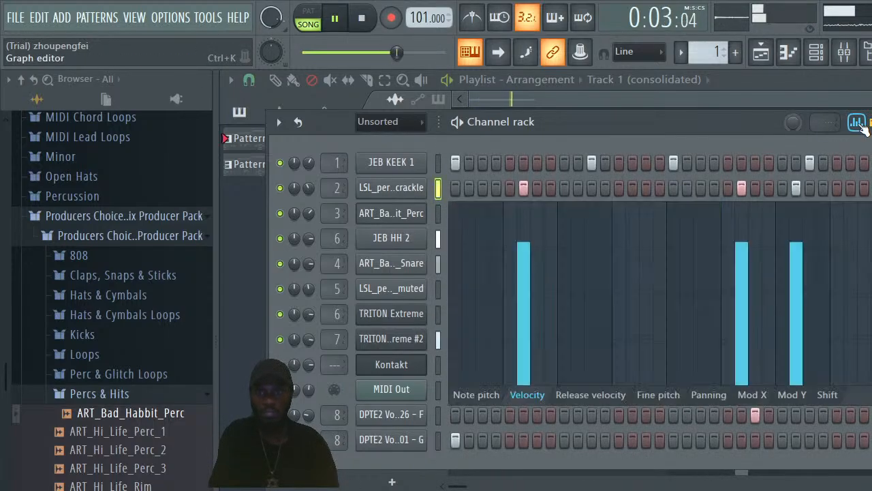
pyautogui.click(528, 277)
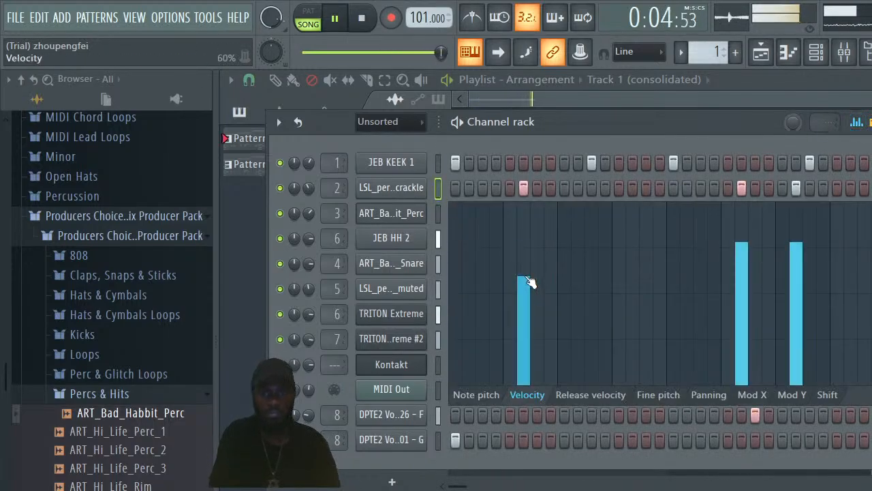
pyautogui.click(743, 277)
pyautogui.click(797, 273)
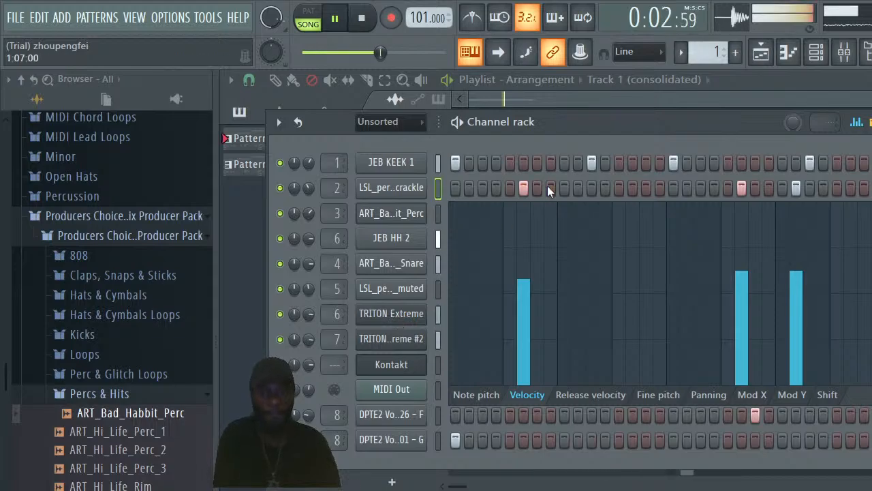
pyautogui.click(857, 123)
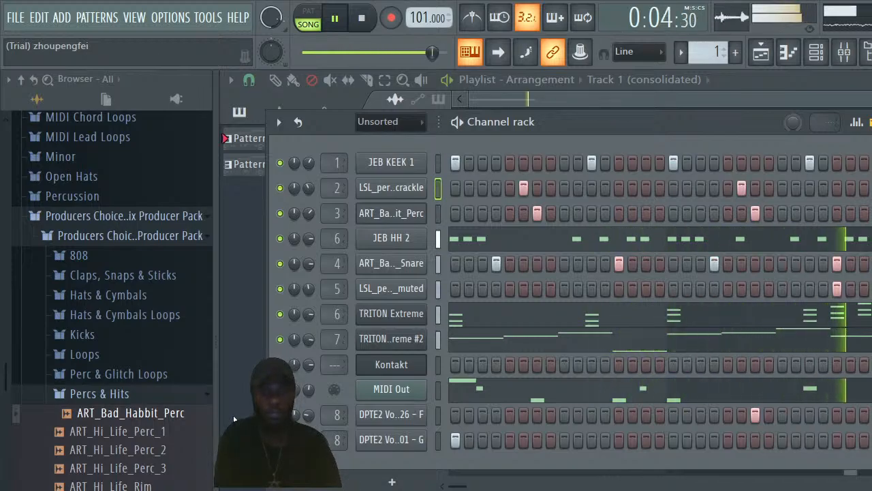
pyautogui.click(765, 55)
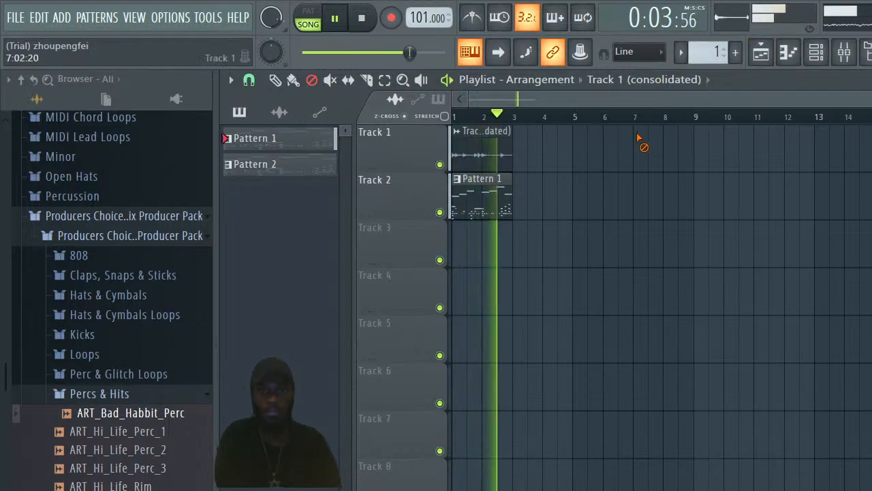
pyautogui.click(816, 54)
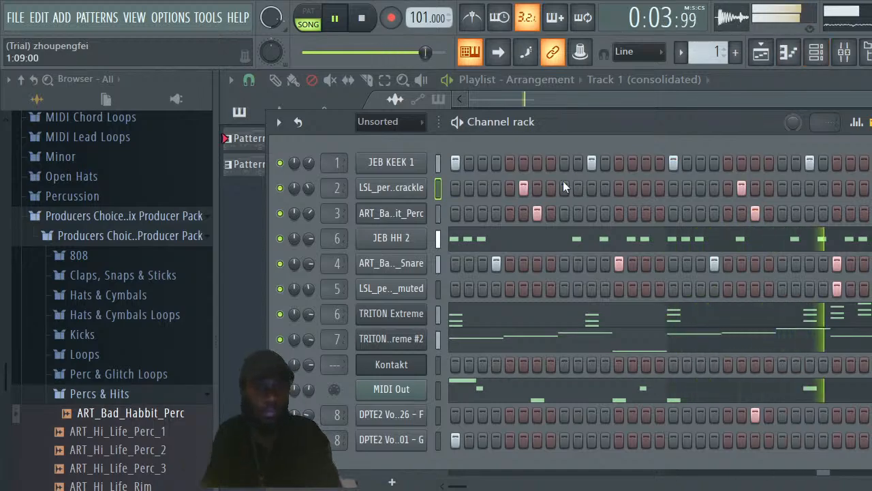
# Stop playback and audition samples in the Percs & Hits folder, including ART_Hi_Life_Rim, ART_Rain_Tom_2, ART_Thats_All_Blip_1 and ART_Take_Off_Snare Perc
pyautogui.press('space')
pyautogui.click(112, 486)
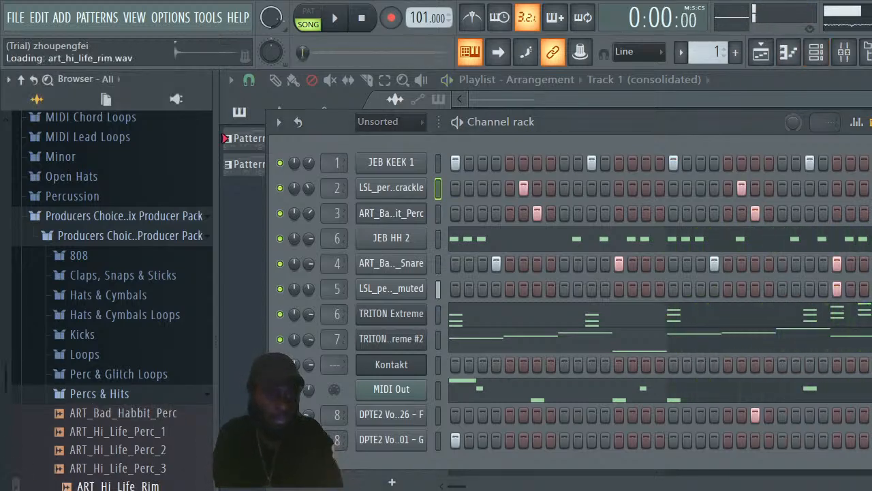
pyautogui.press('Down')
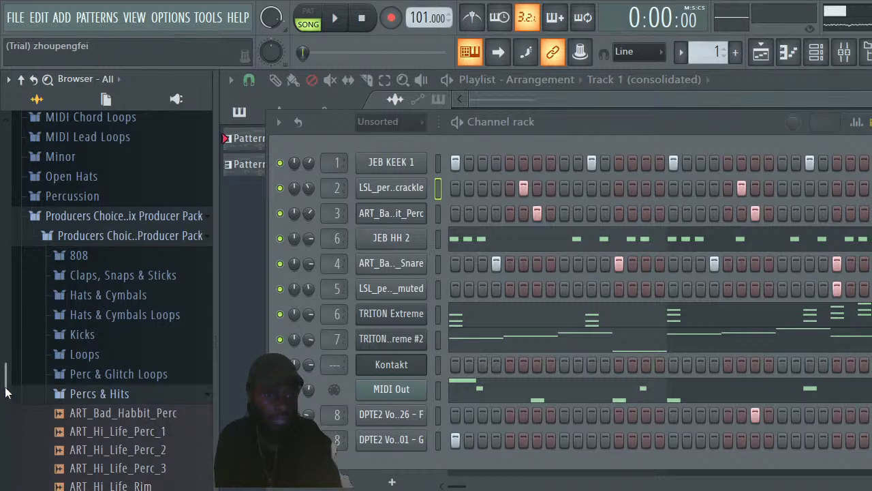
pyautogui.scroll(-5, 6, 393)
pyautogui.click(85, 443)
pyautogui.click(151, 482)
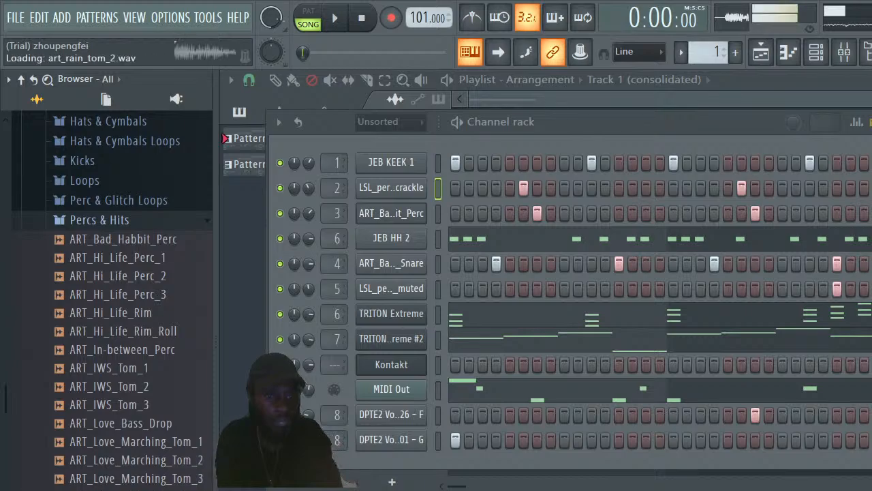
pyautogui.scroll(-7, 3, 394)
pyautogui.click(120, 368)
pyautogui.click(151, 446)
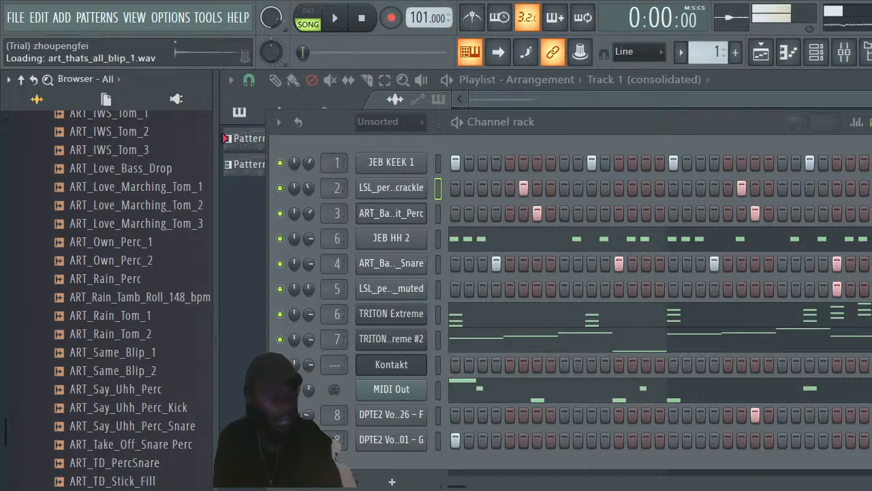
pyautogui.click(133, 452)
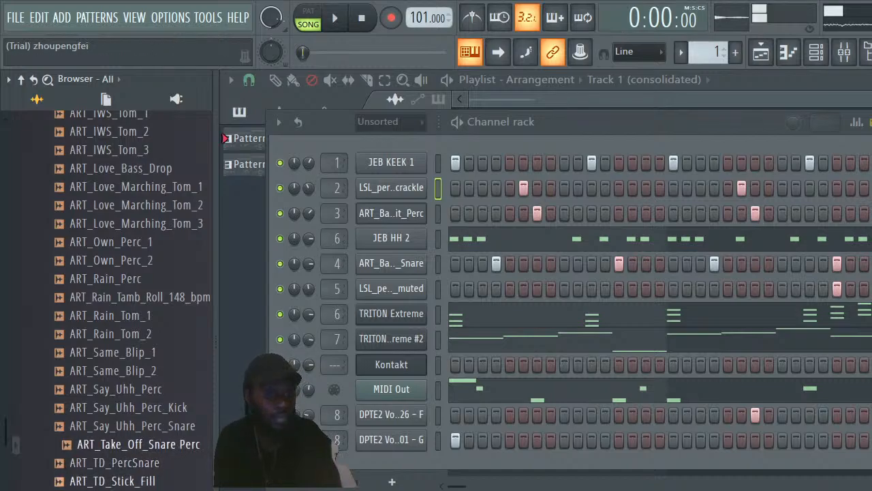
pyautogui.click(145, 490)
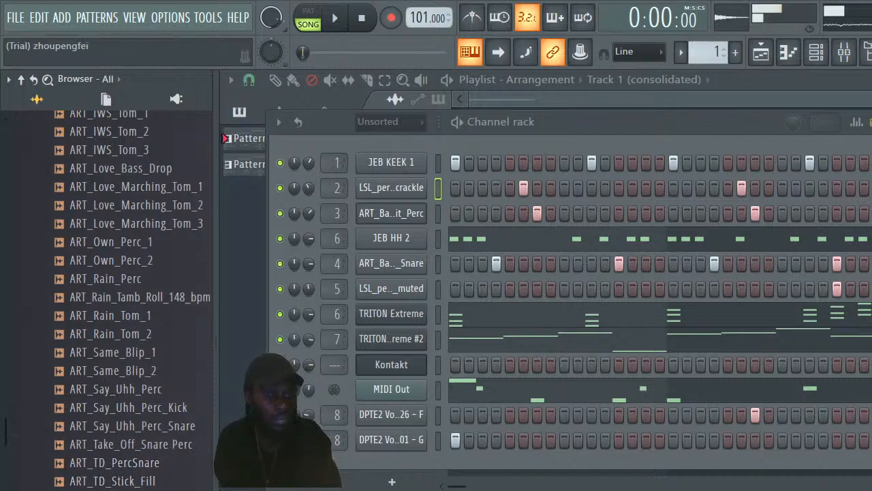
# Add ART_TD_Stick_Fill as a channel below JEB HH 2 and place its hit on step 26, trying steps 4 and 28 first
pyautogui.moveTo(5, 427); pyautogui.dragTo(8, 455)
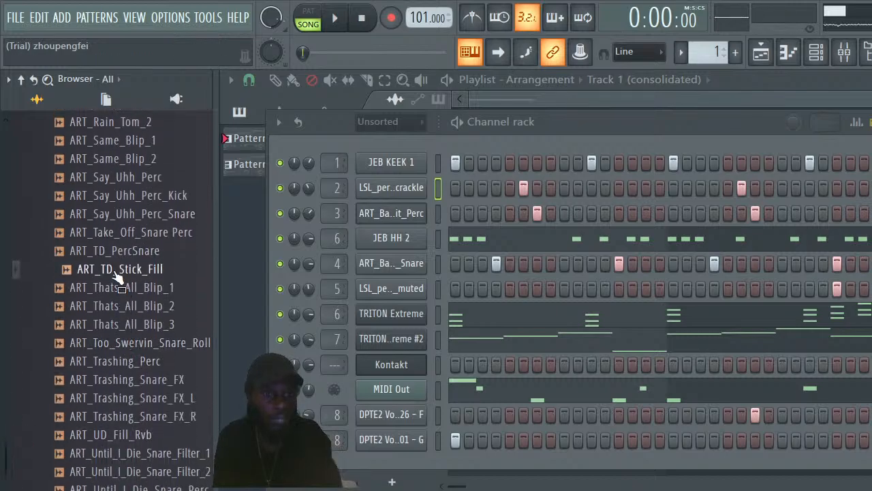
pyautogui.moveTo(334, 281); pyautogui.dragTo(310, 248)
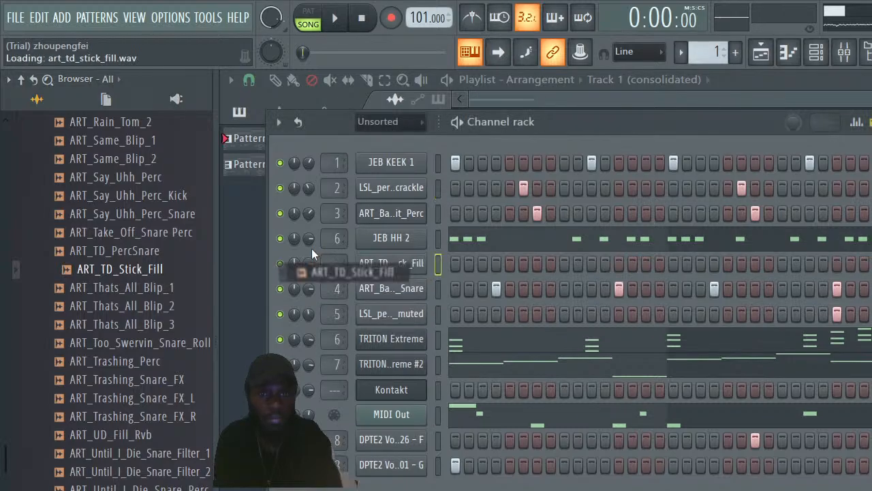
pyautogui.click(497, 264)
pyautogui.press('space')
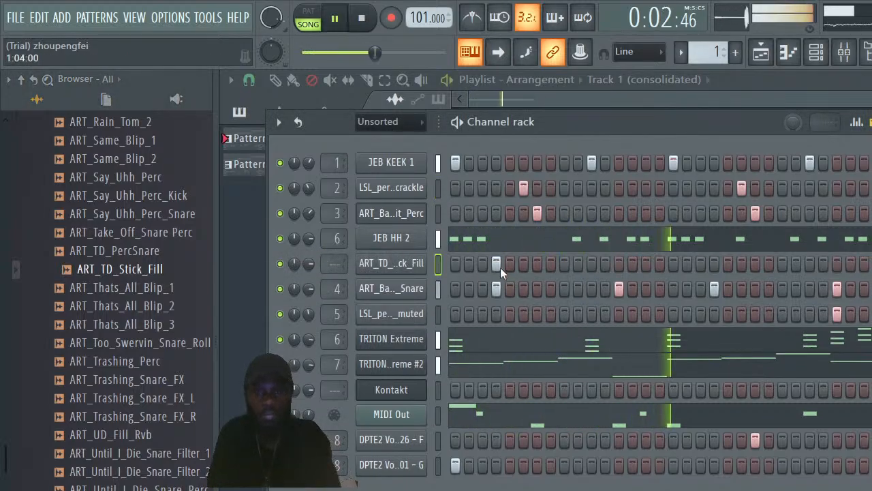
pyautogui.click(497, 264)
pyautogui.click(824, 263)
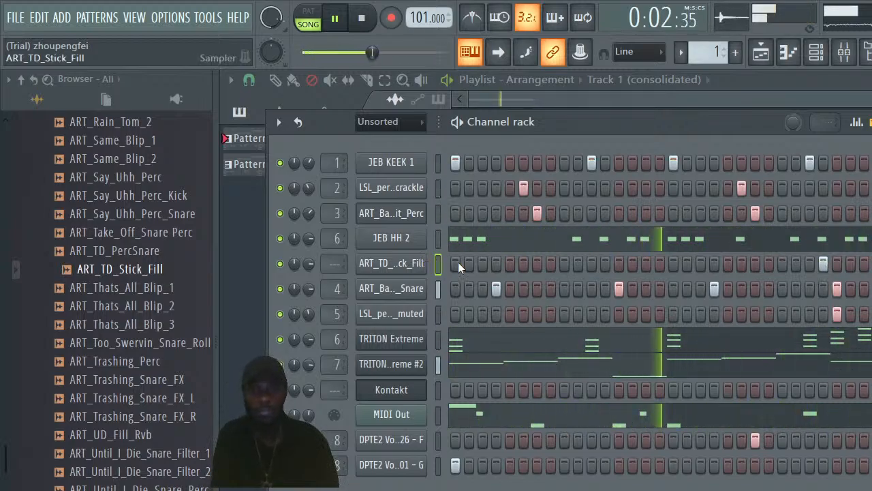
pyautogui.click(822, 263)
pyautogui.click(796, 263)
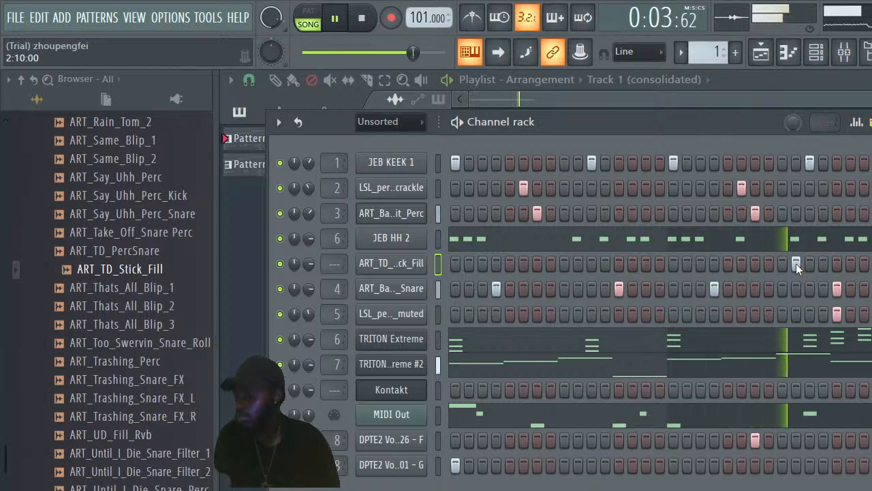
# Open the ART_TD_Stick_Fill channel settings, turn on tempo sync for the LFO and check the miscellaneous functions
pyautogui.click(415, 265)
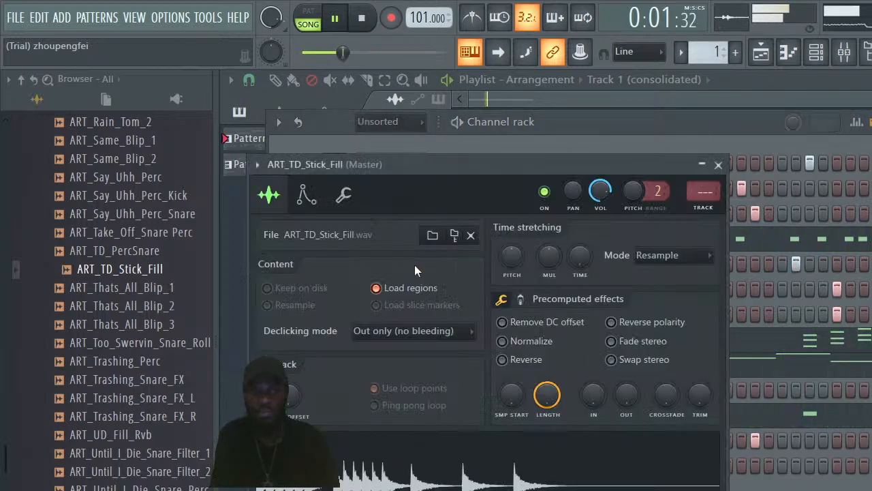
pyautogui.click(306, 196)
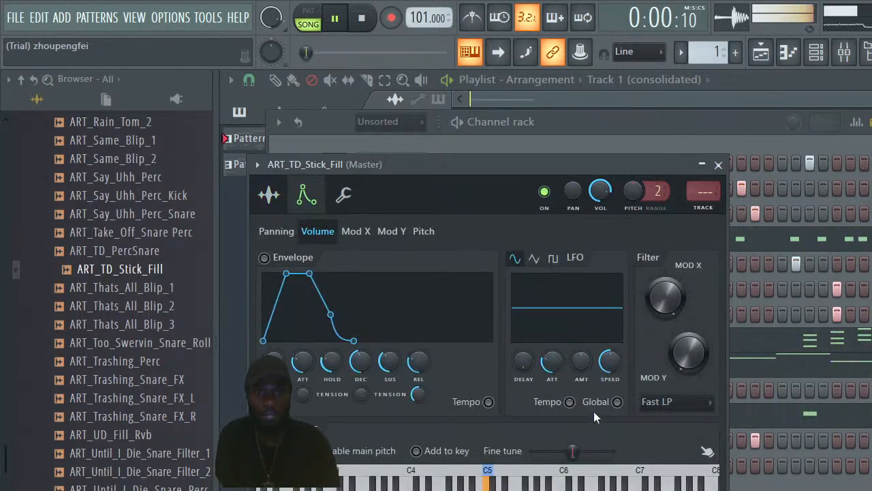
pyautogui.click(356, 231)
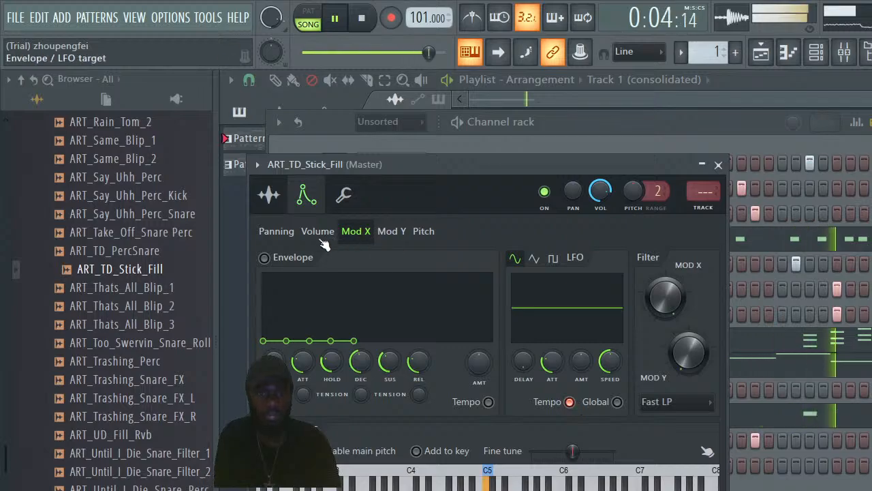
pyautogui.click(276, 231)
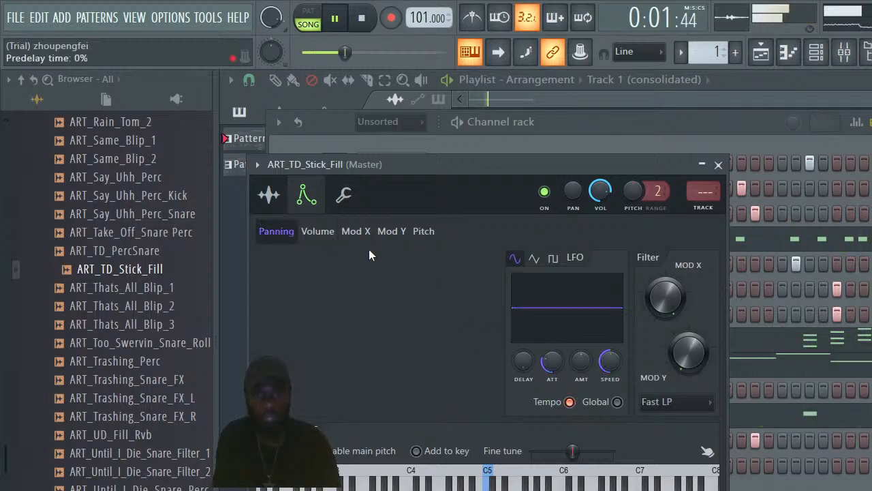
pyautogui.click(343, 195)
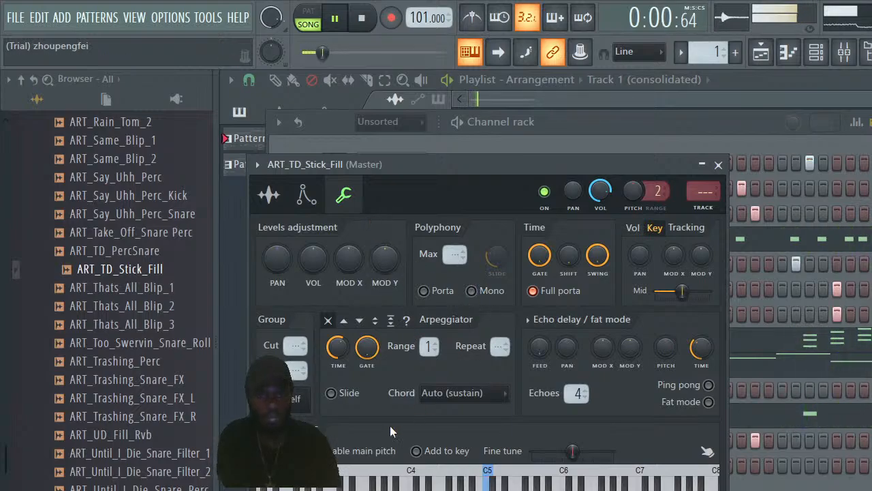
pyautogui.click(306, 197)
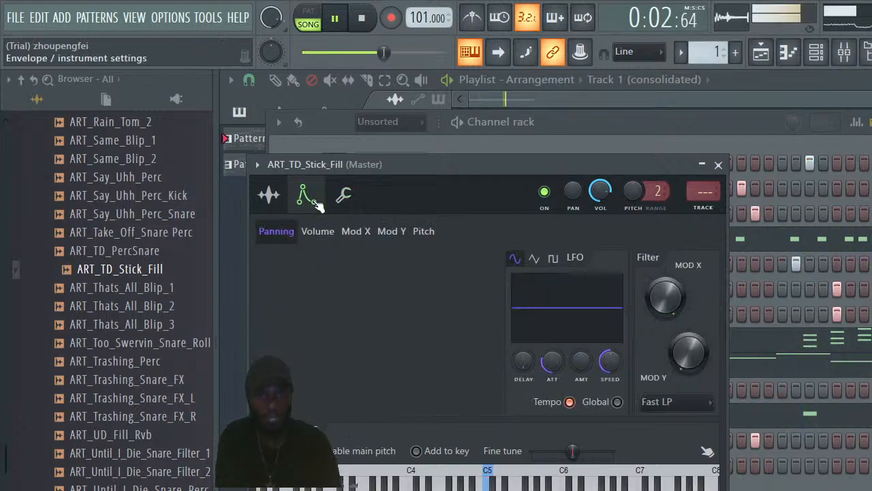
# Turn on tempo sync for the ART_TD_Stick_Fill envelope, check its modulation targets and return to the sample settings
pyautogui.click(393, 231)
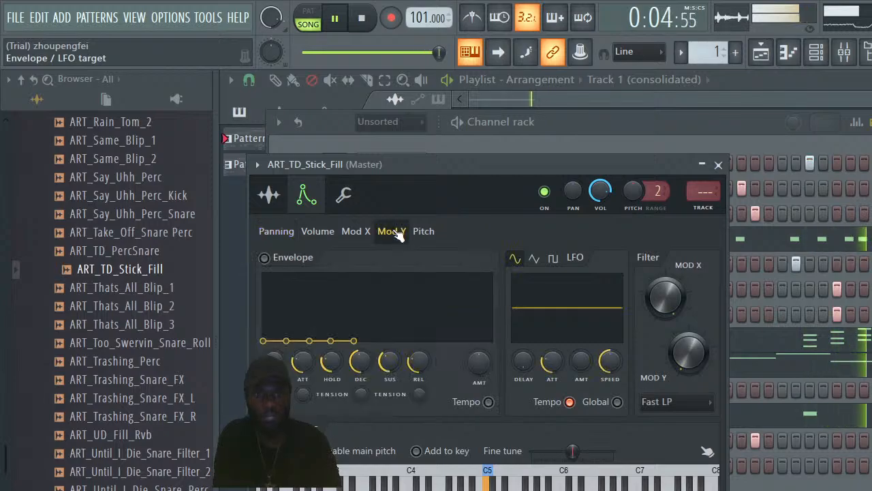
pyautogui.click(425, 231)
pyautogui.click(389, 233)
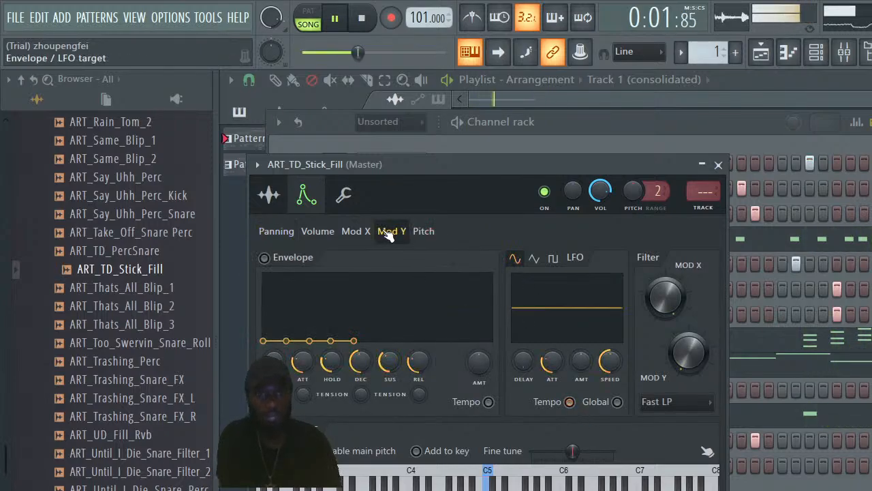
pyautogui.click(347, 232)
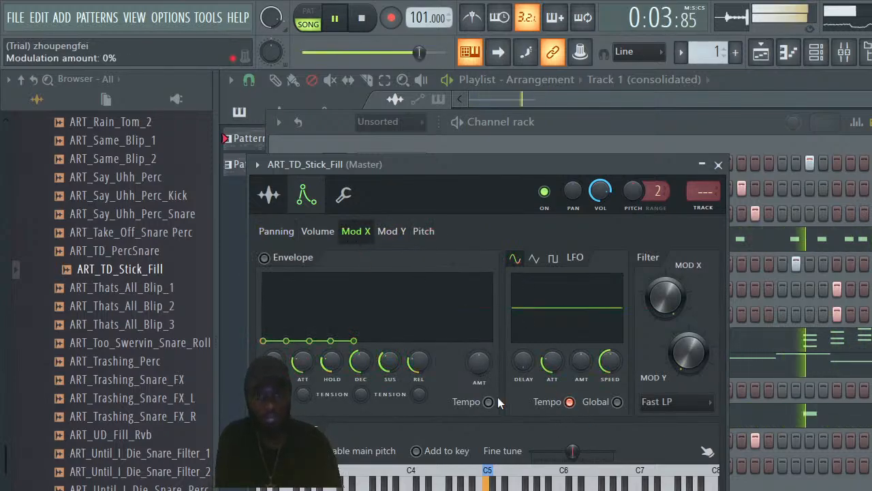
pyautogui.click(489, 403)
pyautogui.click(323, 231)
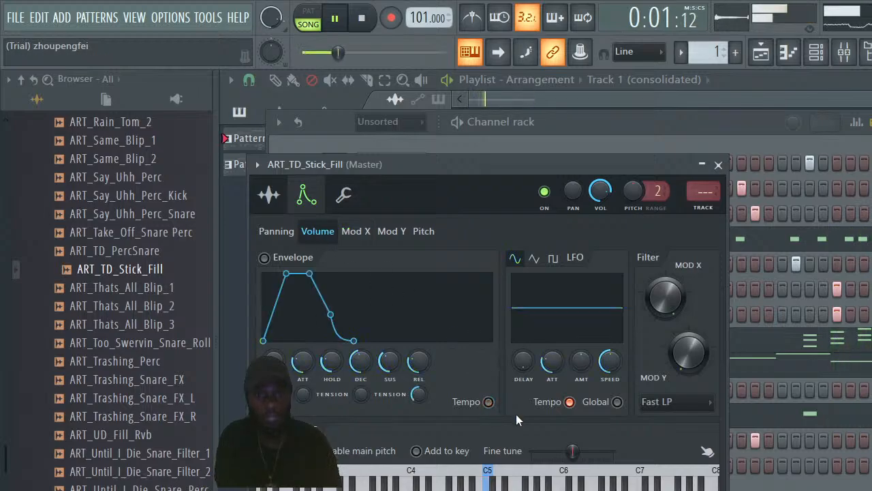
pyautogui.click(287, 233)
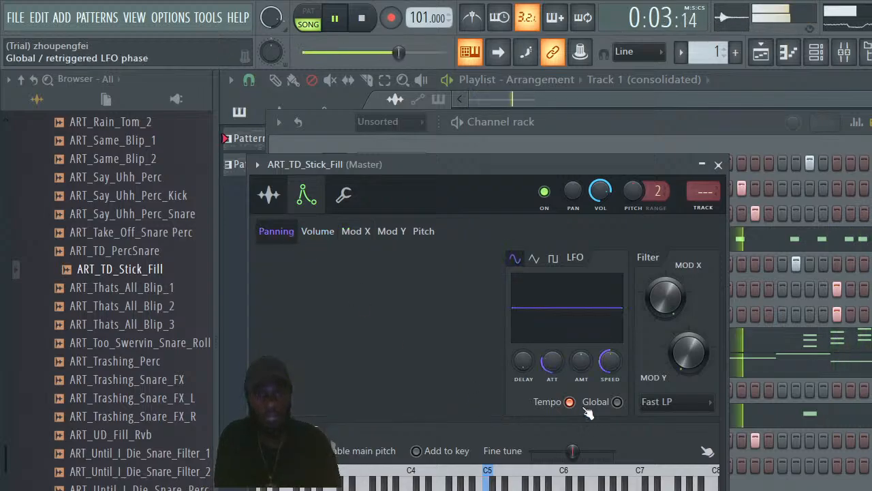
pyautogui.click(390, 232)
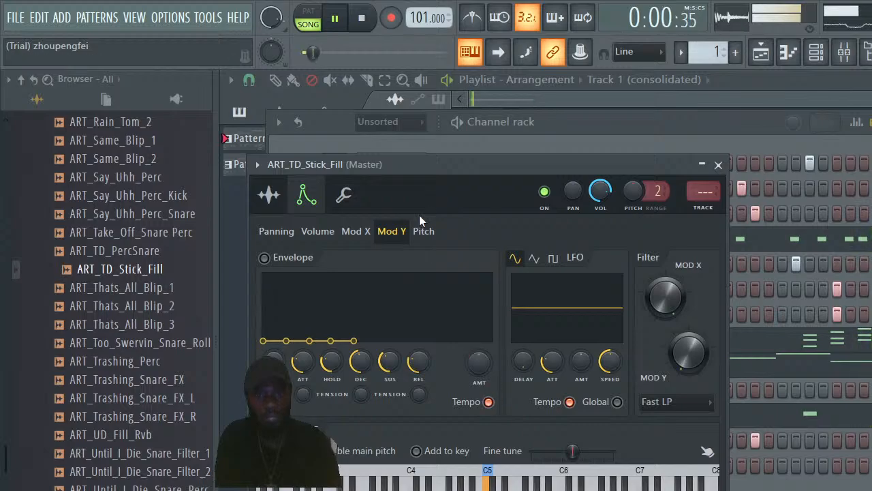
pyautogui.click(423, 231)
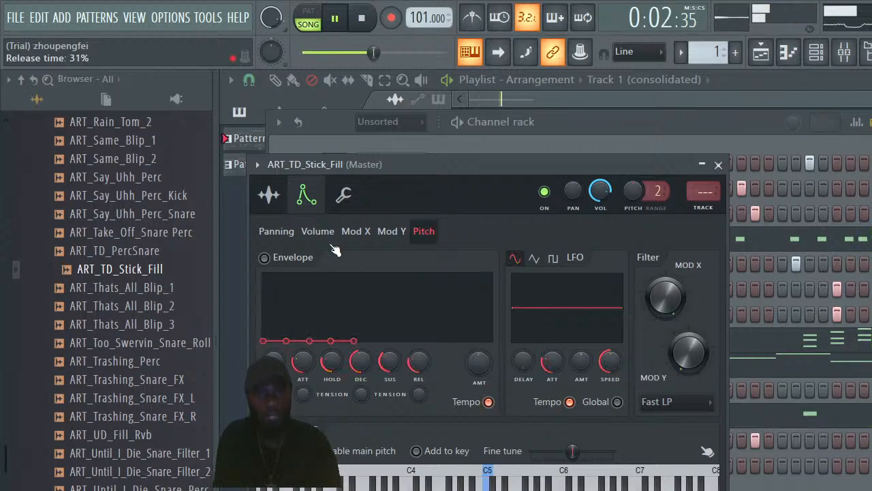
pyautogui.click(269, 195)
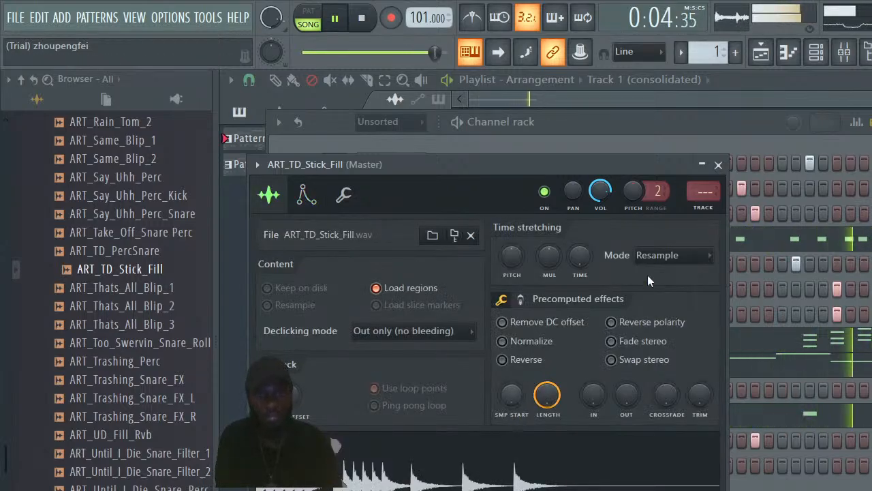
# Close the ART_TD_Stick_Fill settings and move its hit from step 26 to step 25
pyautogui.click(718, 164)
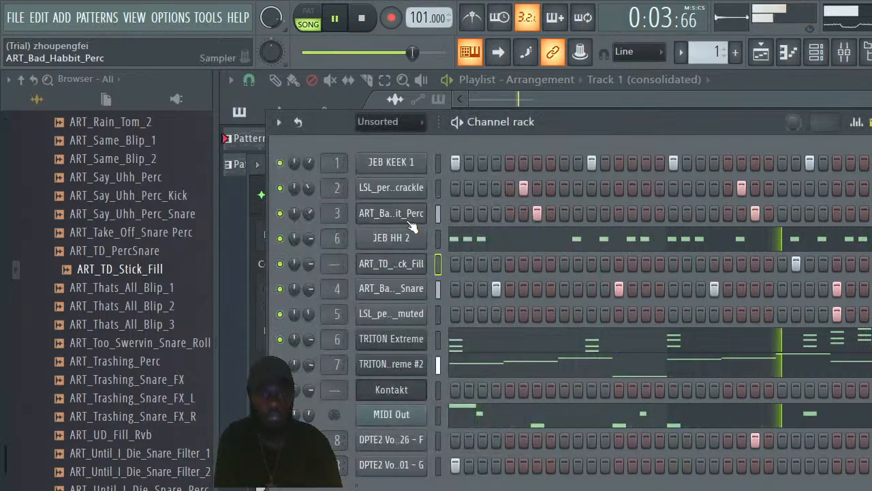
pyautogui.click(783, 264)
pyautogui.click(798, 265)
# Try a time stretch multiplier of about 129% on ART_TD_Stick_Fill, reset it and raise the channel's time shift
pyautogui.click(409, 263)
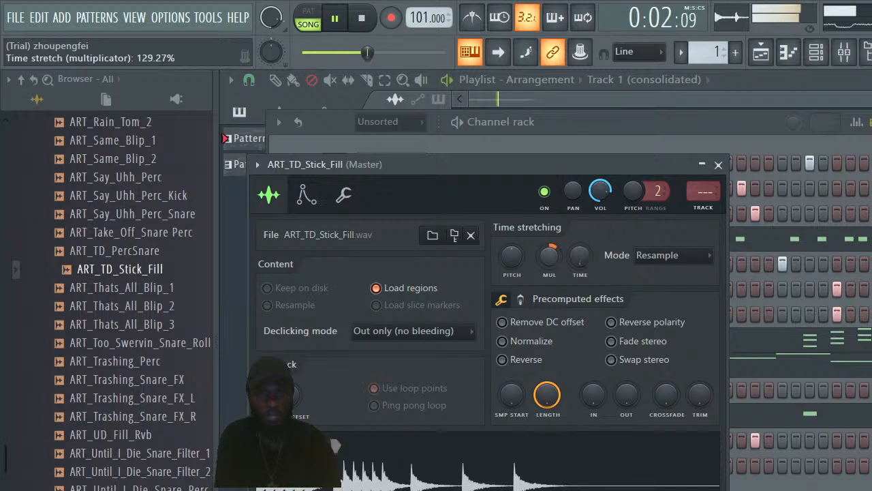
pyautogui.click(306, 196)
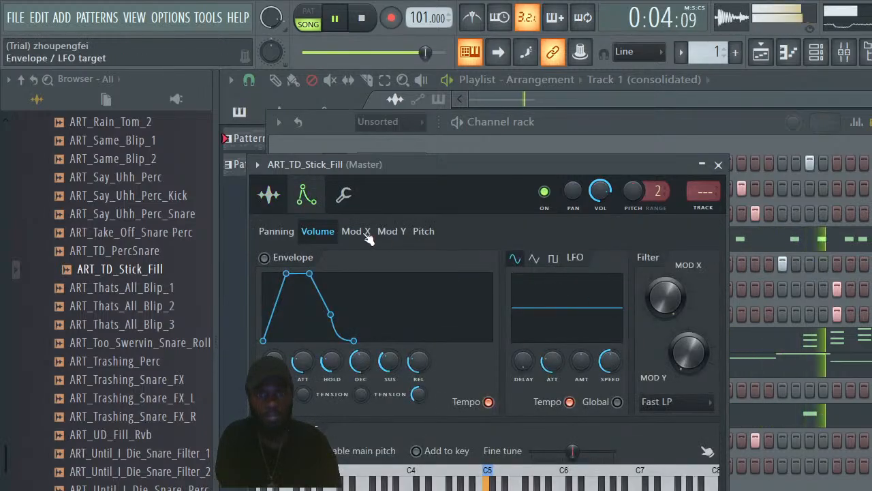
pyautogui.click(276, 231)
pyautogui.click(273, 198)
pyautogui.click(342, 196)
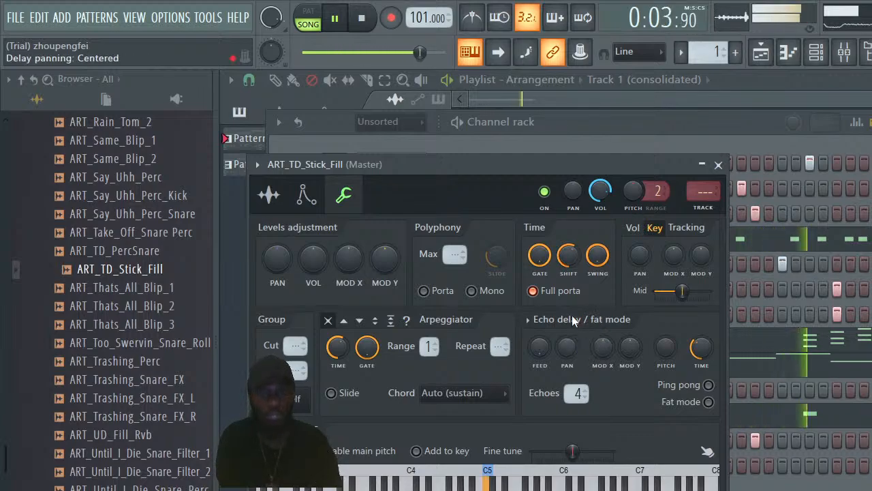
# Raise the ART_TD_Stick_Fill silence trimming threshold to maximum, move the sample start slightly later and close the channel settings
pyautogui.click(269, 195)
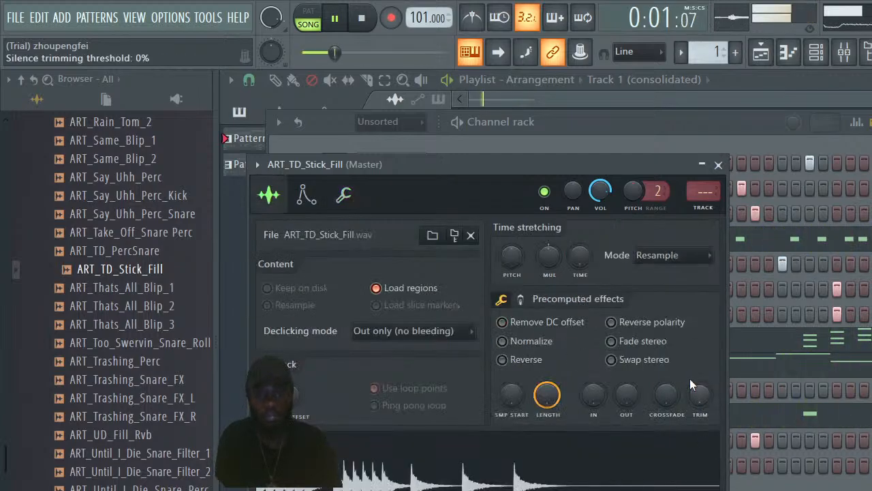
pyautogui.moveTo(696, 398); pyautogui.dragTo(697, 382)
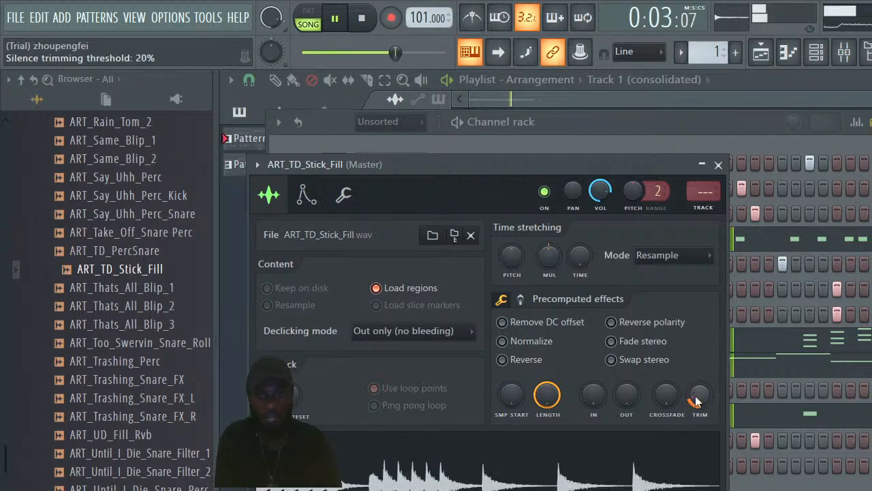
pyautogui.moveTo(696, 400); pyautogui.dragTo(696, 361)
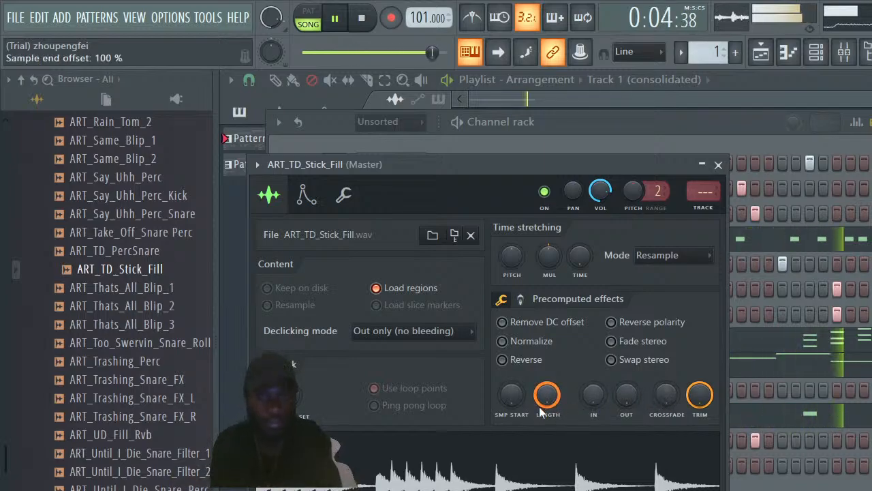
pyautogui.moveTo(511, 395); pyautogui.dragTo(511, 387)
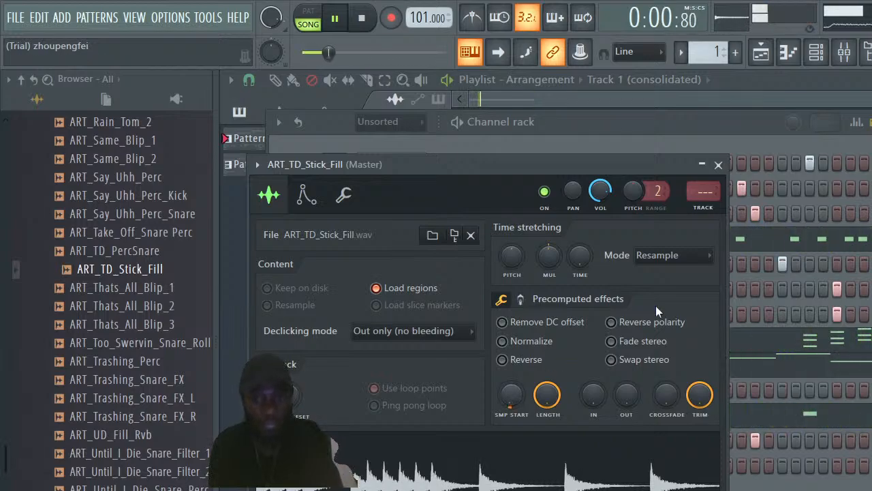
pyautogui.click(719, 165)
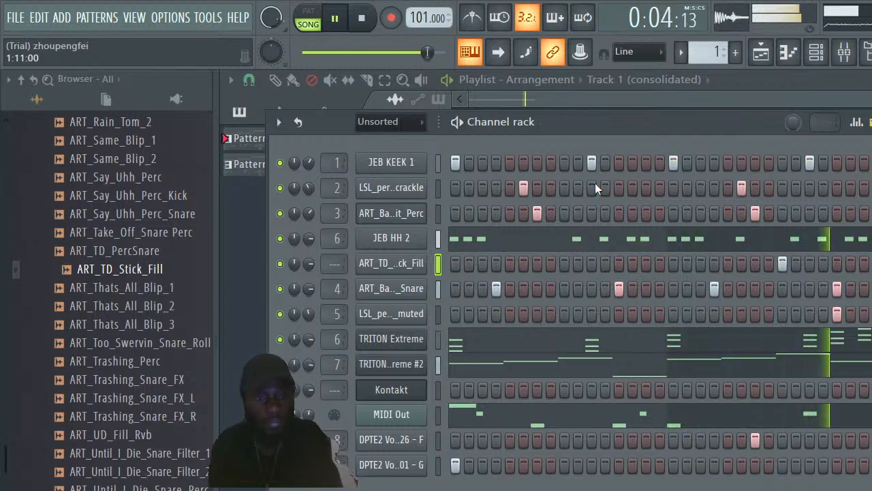
# Browse TRITON Extreme's Strings programs, audition 6 Basses ST and Xpressiv Basses, and load Rosin Strings in place of 10 Violas ST
pyautogui.click(414, 343)
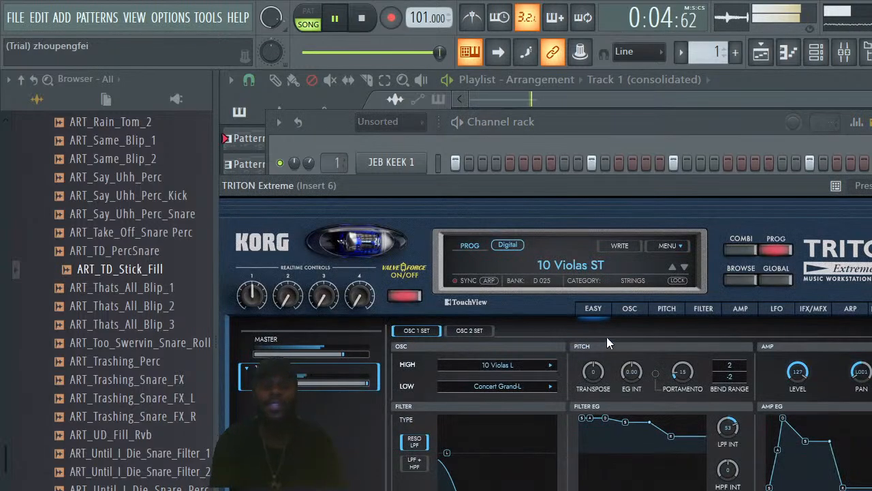
pyautogui.click(581, 263)
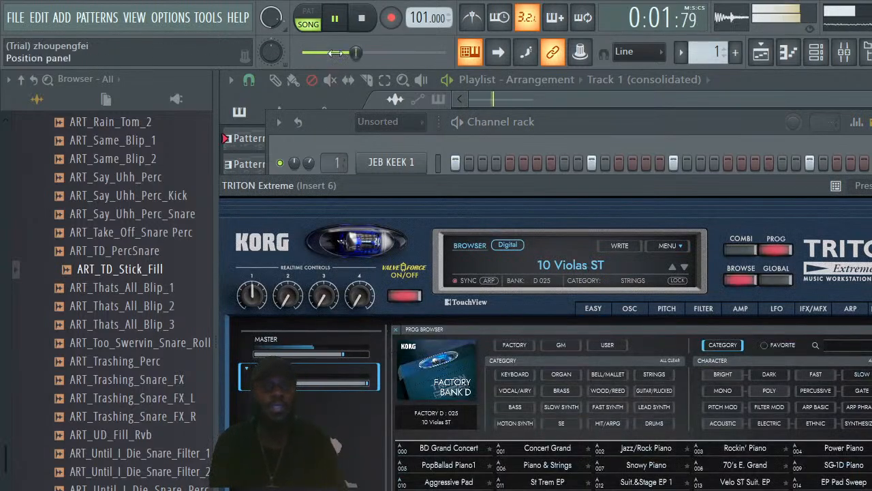
pyautogui.click(363, 19)
pyautogui.moveTo(605, 184); pyautogui.dragTo(598, 94)
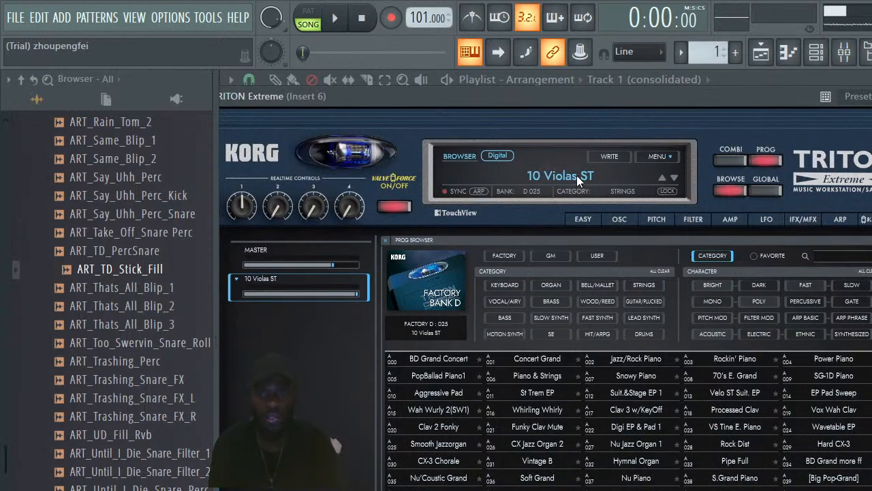
pyautogui.click(651, 285)
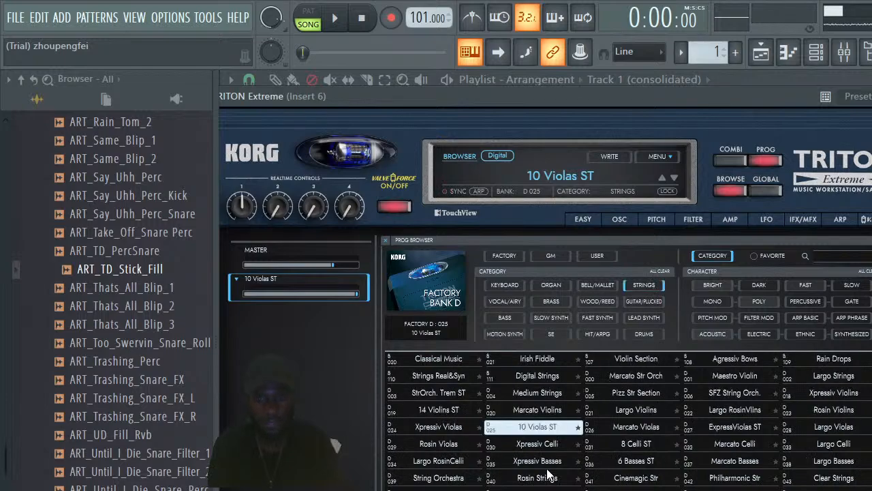
pyautogui.click(639, 462)
pyautogui.click(535, 462)
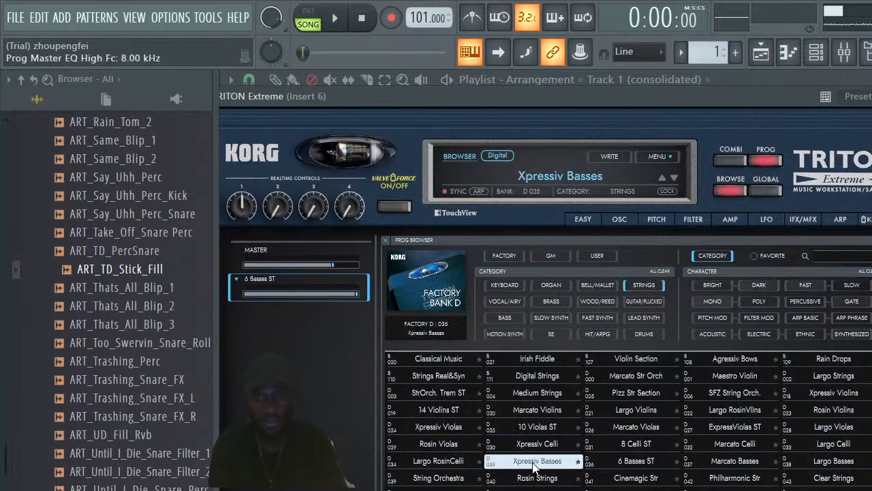
pyautogui.click(538, 478)
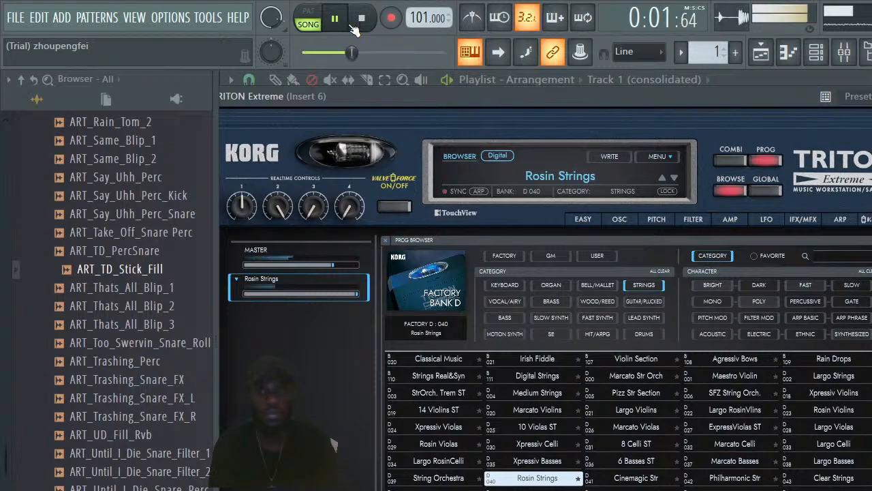
# Solo the TRITON Extreme channel to hear the string part alone, and return to the full mix
pyautogui.click(761, 52)
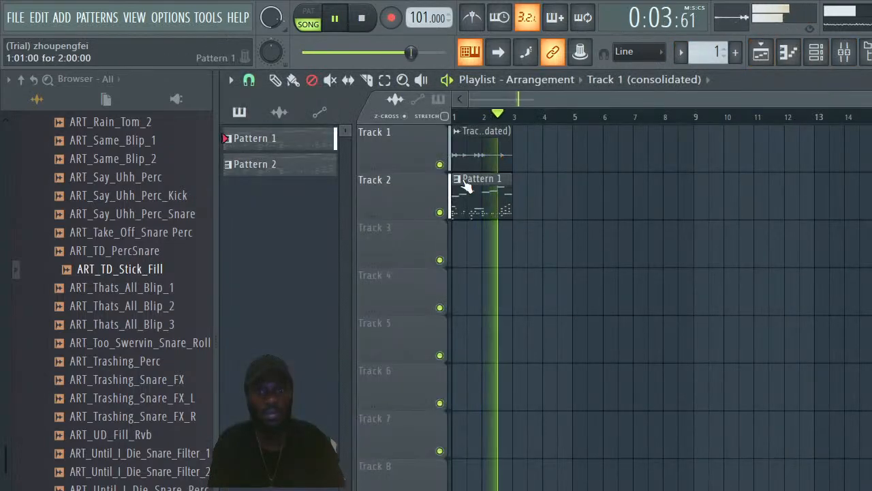
pyautogui.click(817, 52)
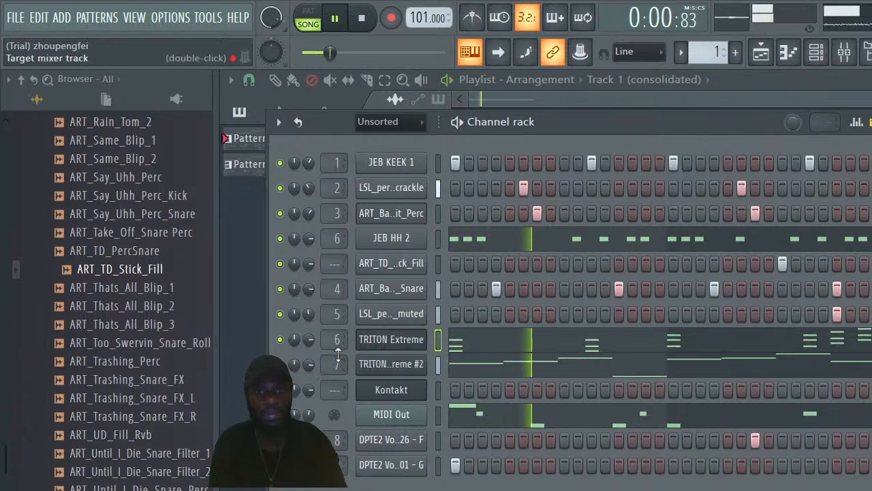
pyautogui.rightClick(280, 339)
pyautogui.click(297, 344)
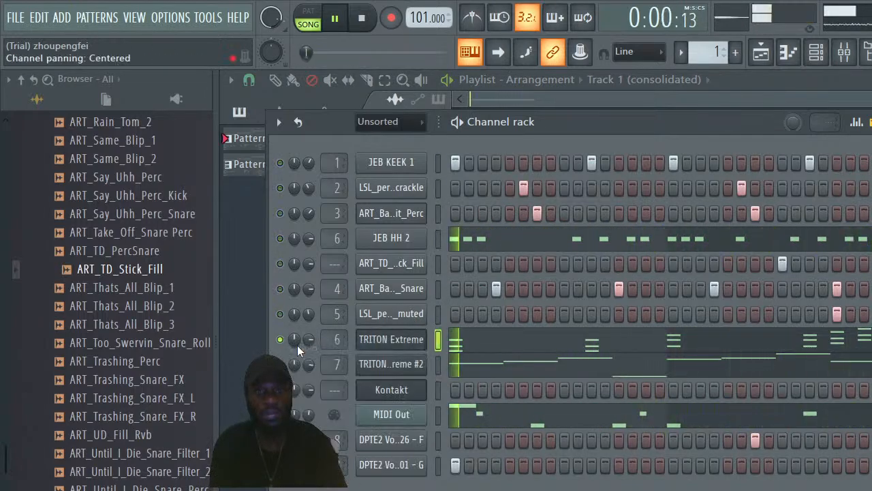
pyautogui.rightClick(283, 340)
pyautogui.rightClick(284, 342)
pyautogui.click(289, 344)
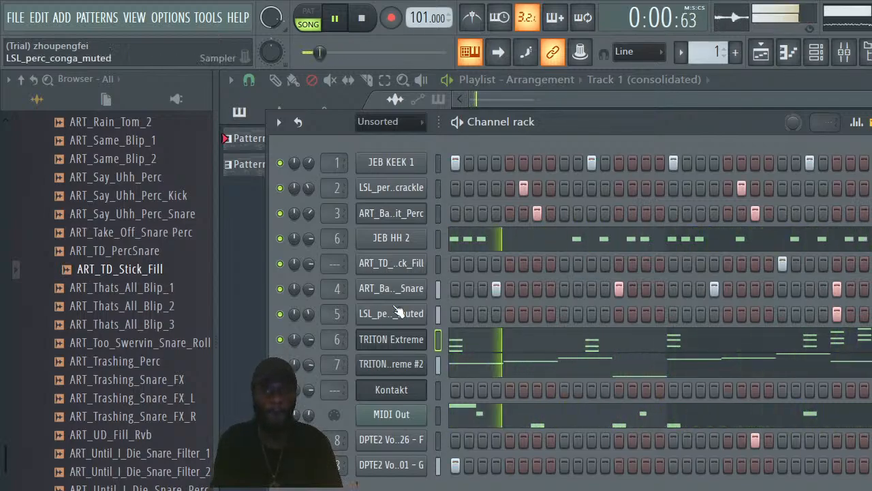
# Remove the ART_TD_Stick_Fill hit from step 25 and move the channel rack aside to uncover the playlist
pyautogui.click(783, 265)
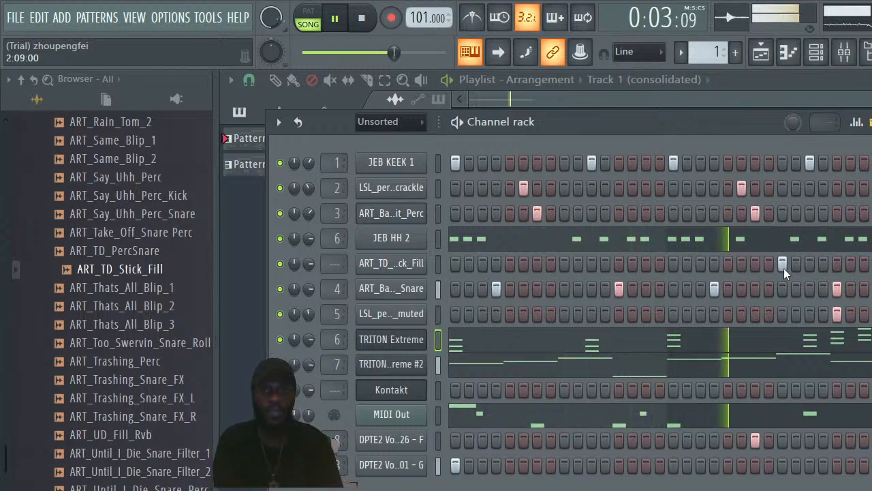
pyautogui.click(391, 264)
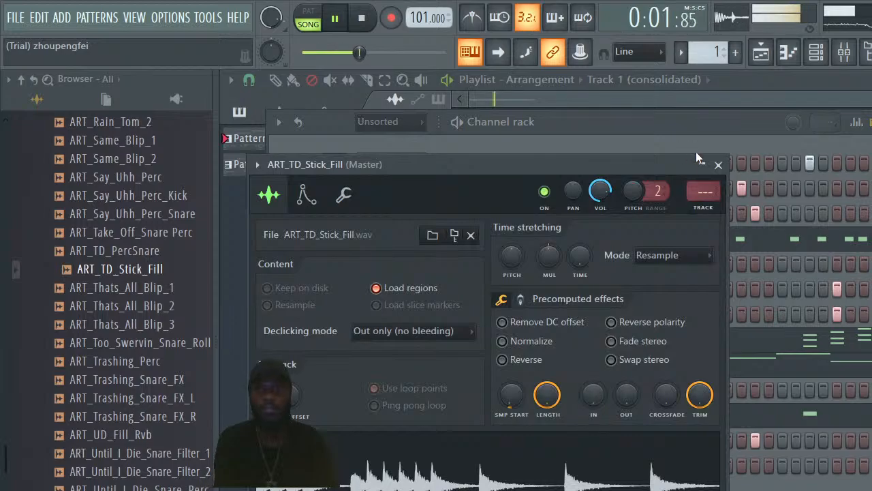
pyautogui.click(762, 58)
pyautogui.click(816, 51)
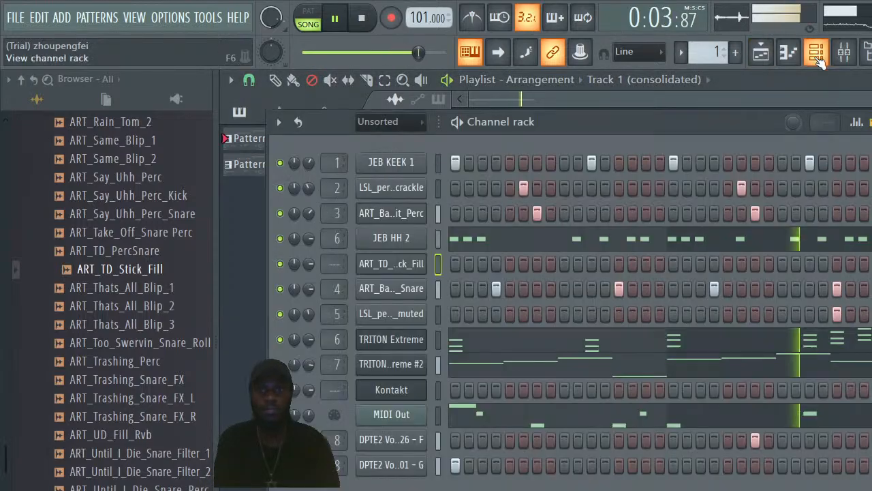
pyautogui.moveTo(634, 123); pyautogui.dragTo(871, 137)
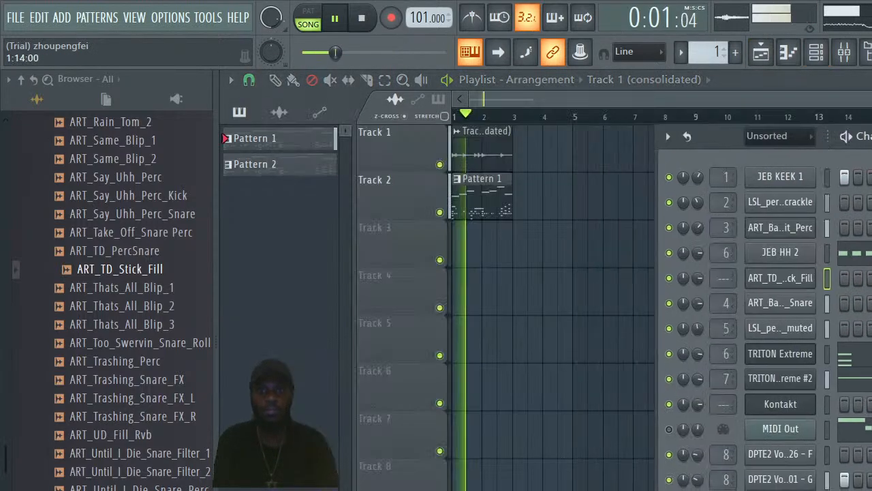
# Place the ART_TD_Stick_Fill sample as an audio clip on playlist Track 3 at bar 2 and stop playback
pyautogui.click(781, 278)
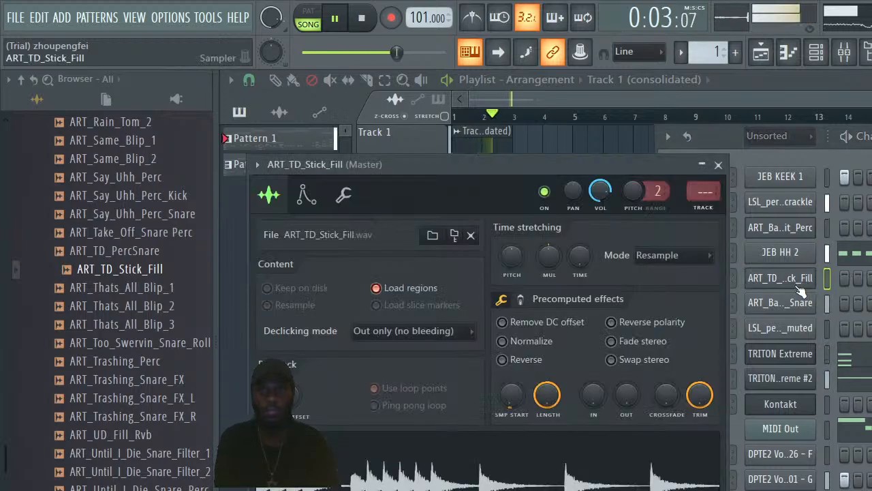
pyautogui.moveTo(631, 465); pyautogui.dragTo(489, 238)
pyautogui.press('space')
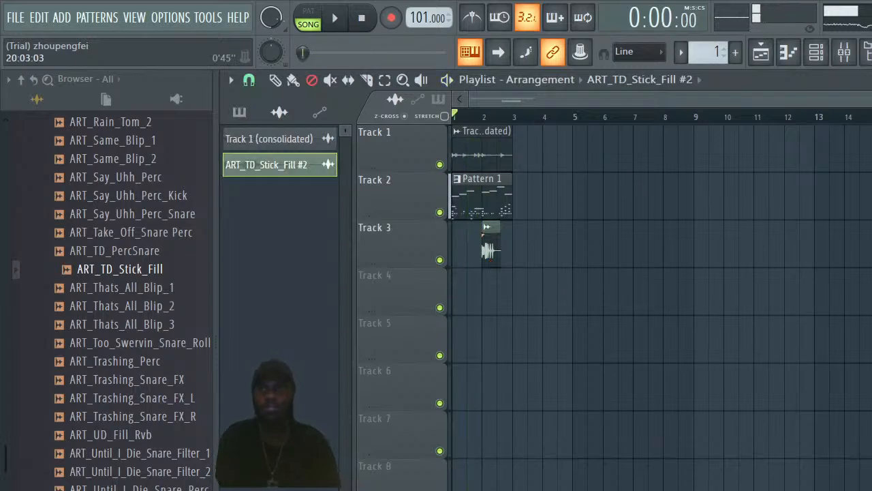
# Move the ART_TD_Stick_Fill #2 clip later on Track 3 to start at 2:07 and audition it from 2:05
pyautogui.scroll(5, 620, 121)
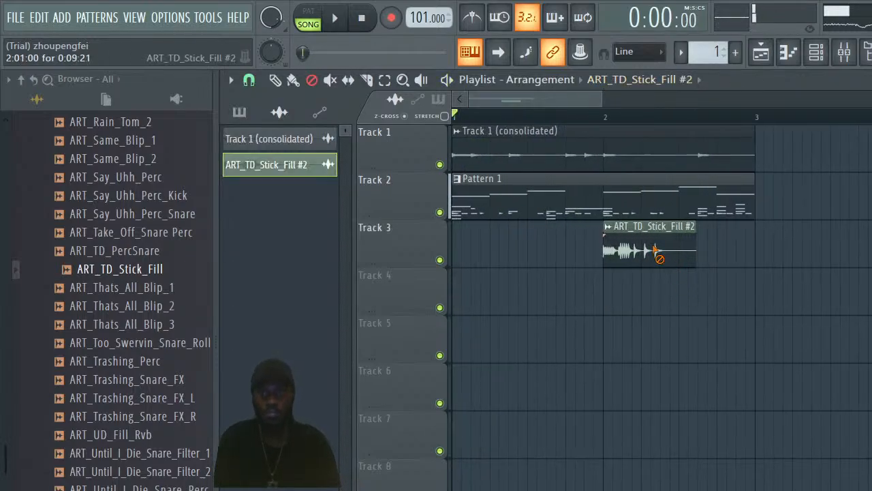
pyautogui.moveTo(642, 261); pyautogui.dragTo(699, 261)
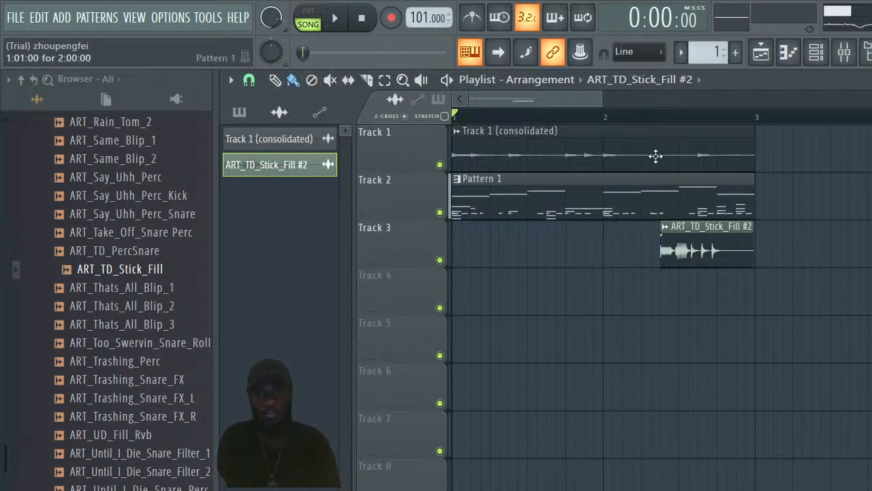
pyautogui.click(646, 122)
pyautogui.press('space')
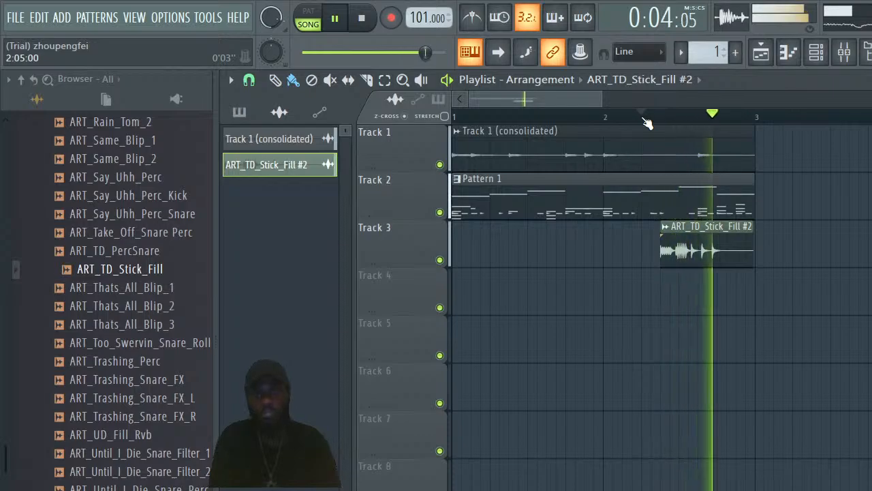
pyautogui.press('space')
# Shift the ART_TD_Stick_Fill #2 clip to start at 2:09 and cut off its tail past the start of bar 3
pyautogui.moveTo(600, 103); pyautogui.dragTo(536, 116)
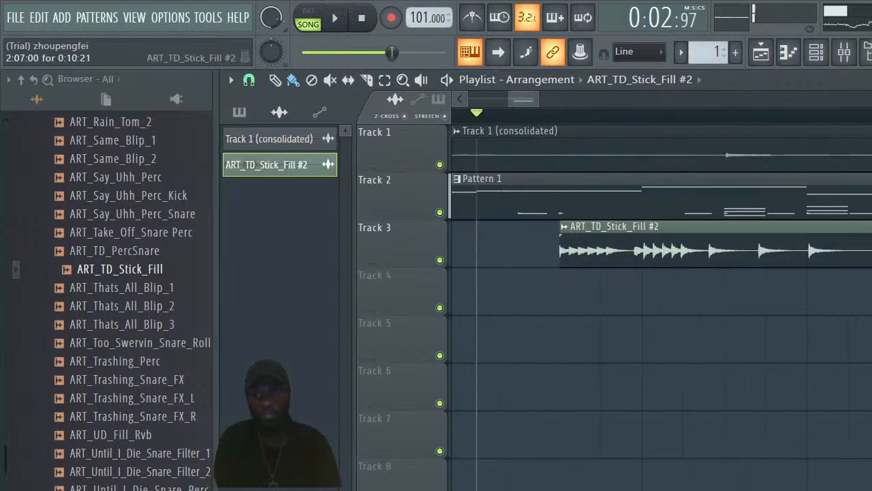
pyautogui.press('space')
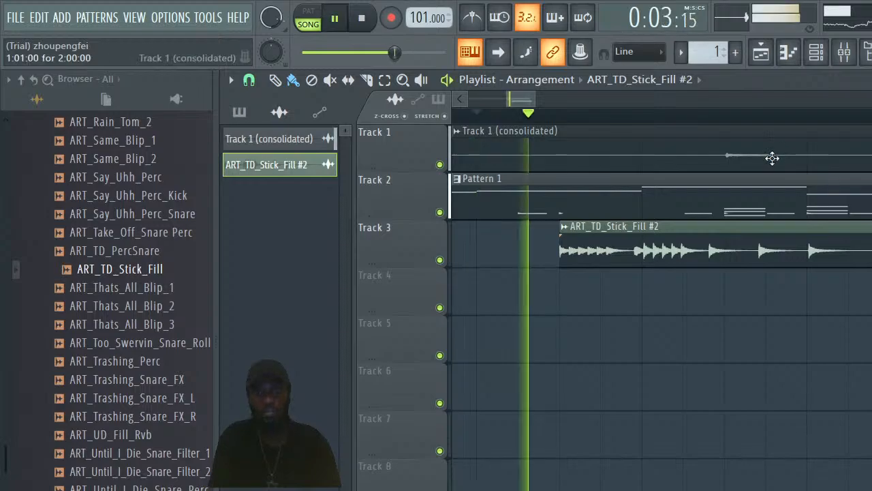
pyautogui.moveTo(682, 242); pyautogui.dragTo(731, 257)
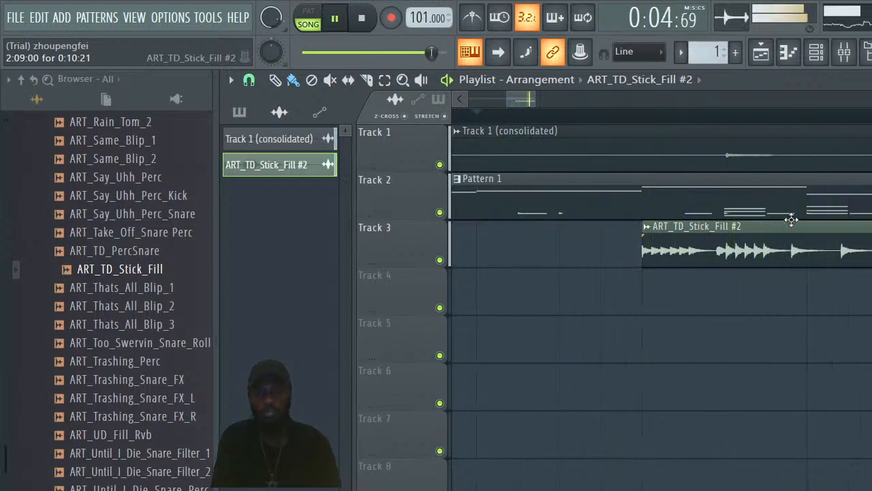
pyautogui.click(370, 81)
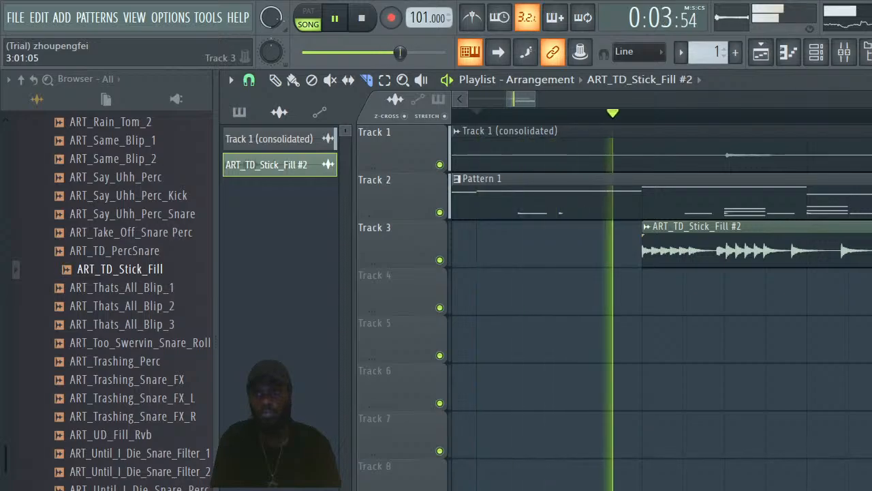
pyautogui.press('t')
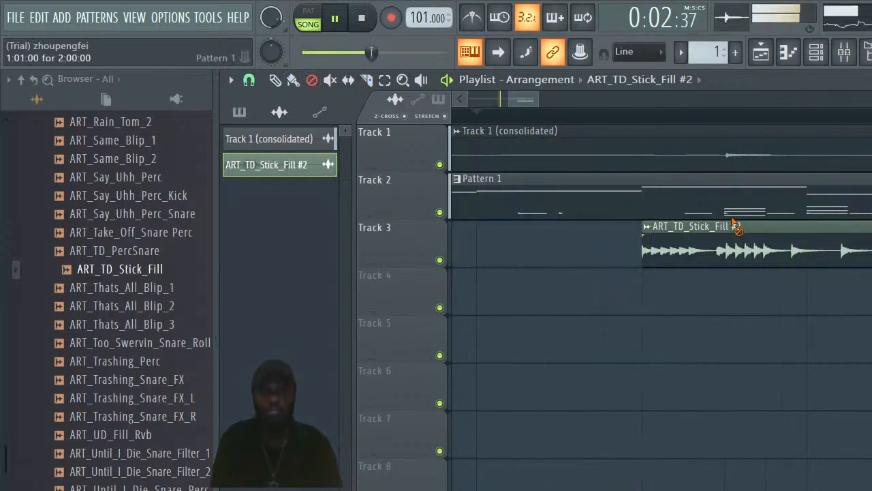
# Lower the ART_TD_Stick_Fill #2 channel volume to about 45%, check the Track 1 (consolidated) settings and return to the playlist
pyautogui.click(814, 58)
pyautogui.moveTo(699, 201); pyautogui.dragTo(698, 218)
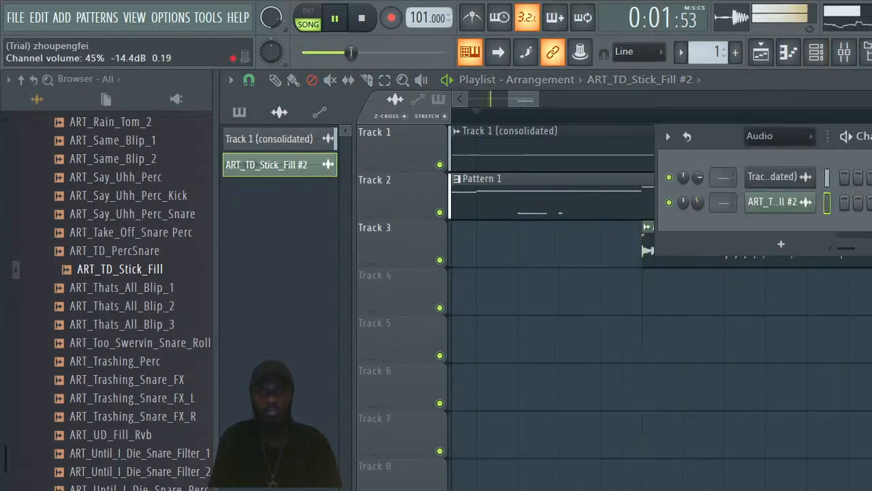
pyautogui.click(770, 180)
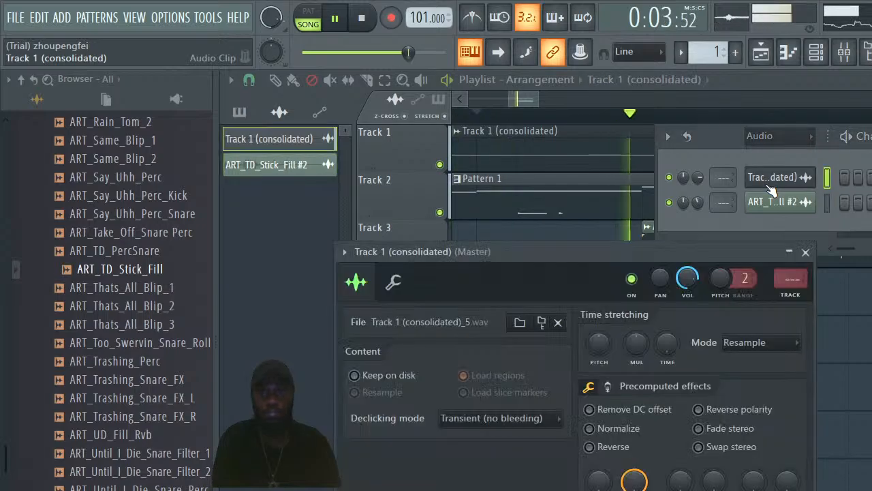
pyautogui.click(818, 59)
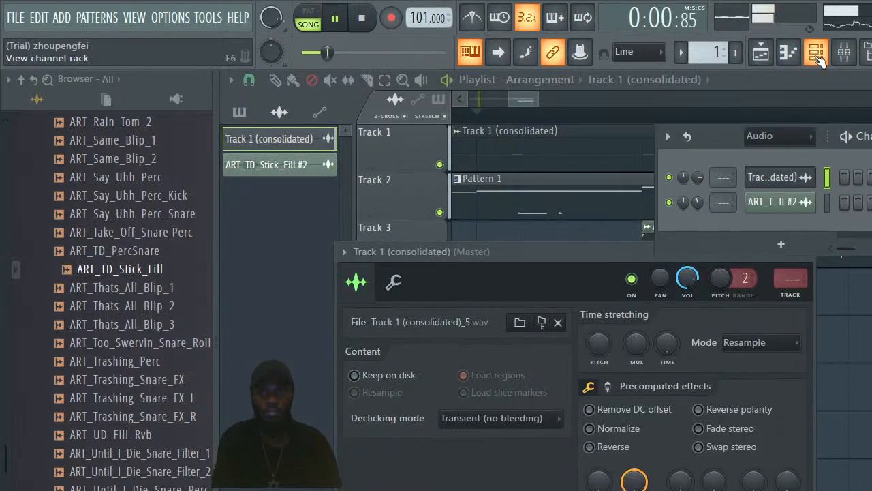
pyautogui.click(784, 82)
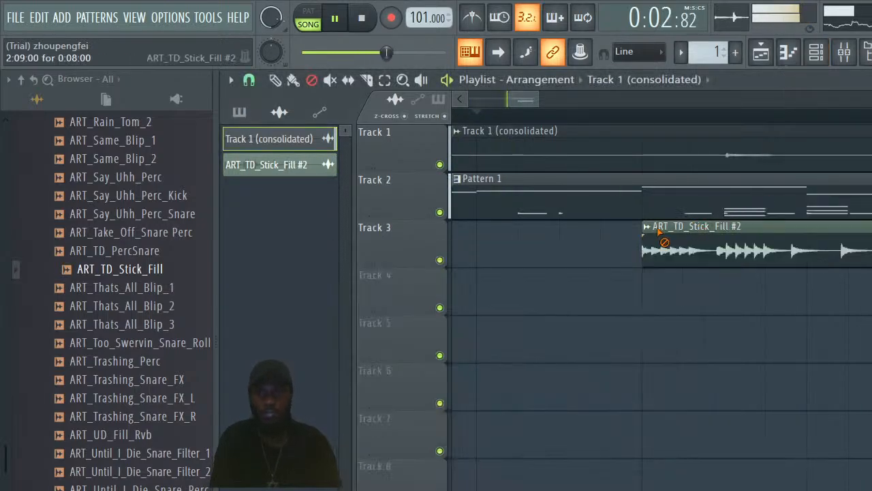
# Detect the ART_TD_Stick_Fill #2 clip's tempo in the 75 to 150 BPM range and apply it as the project tempo
pyautogui.click(293, 80)
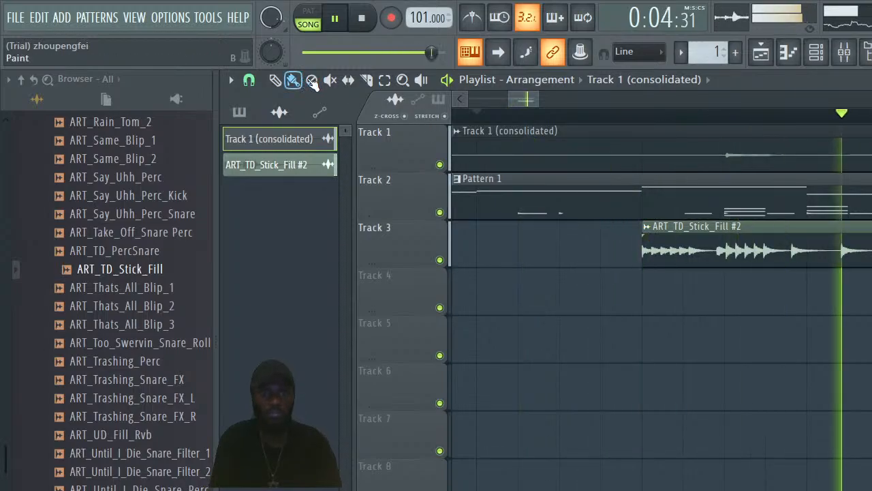
pyautogui.click(647, 227)
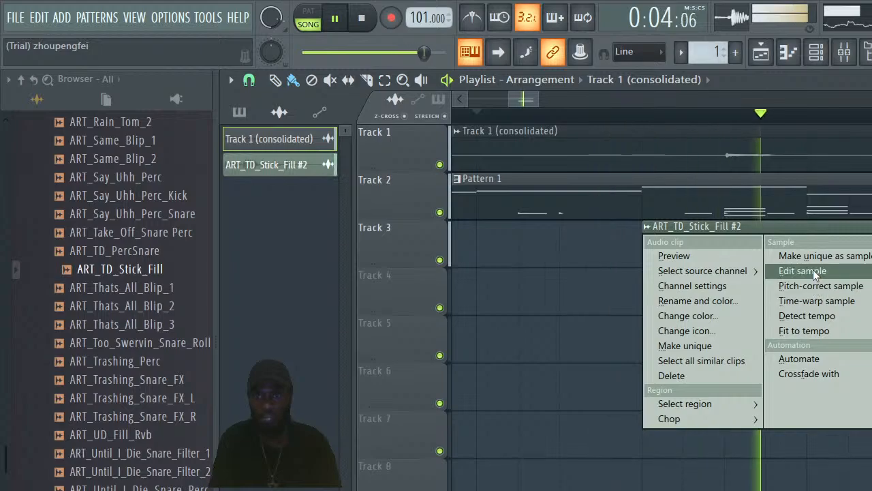
pyautogui.click(815, 314)
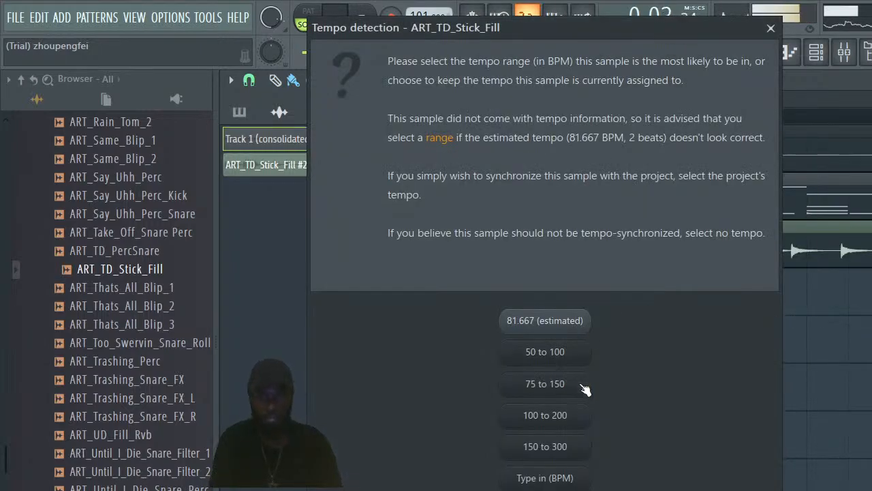
pyautogui.click(545, 384)
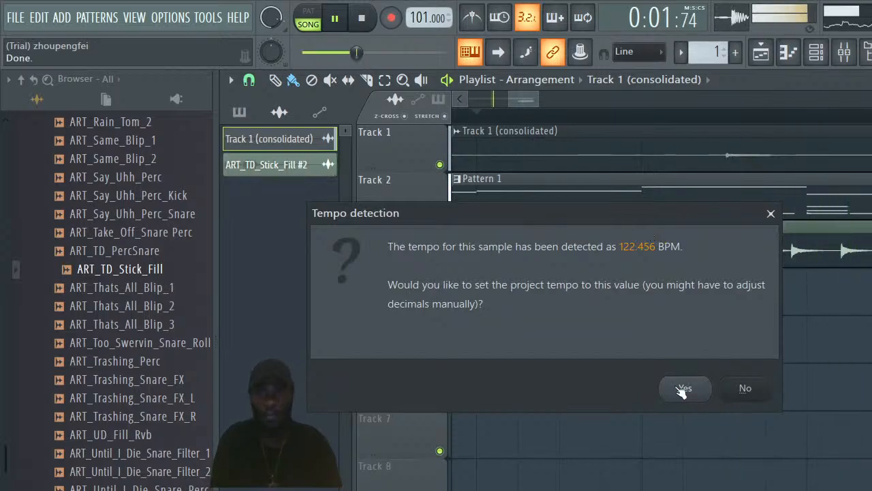
pyautogui.click(682, 388)
# Stop playback, undo the project tempo change and play the song again
pyautogui.click(646, 226)
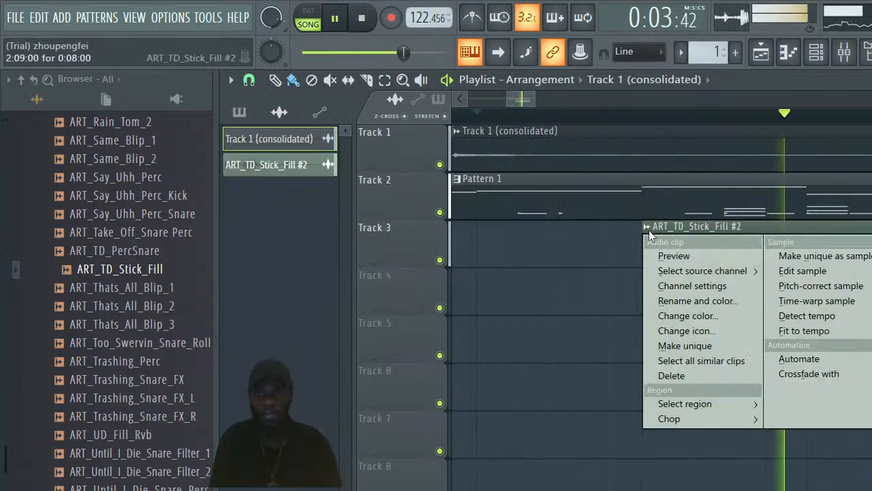
pyautogui.click(39, 18)
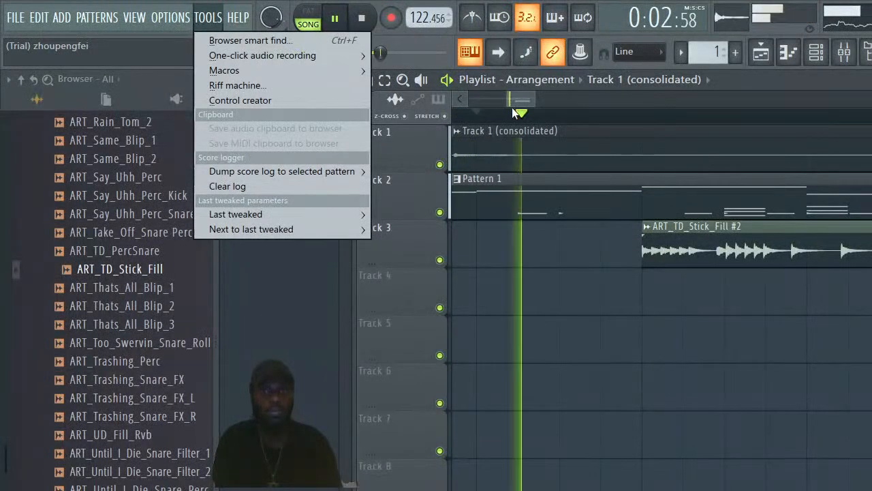
pyautogui.click(338, 22)
pyautogui.click(366, 19)
pyautogui.click(45, 18)
pyautogui.click(49, 40)
pyautogui.click(342, 22)
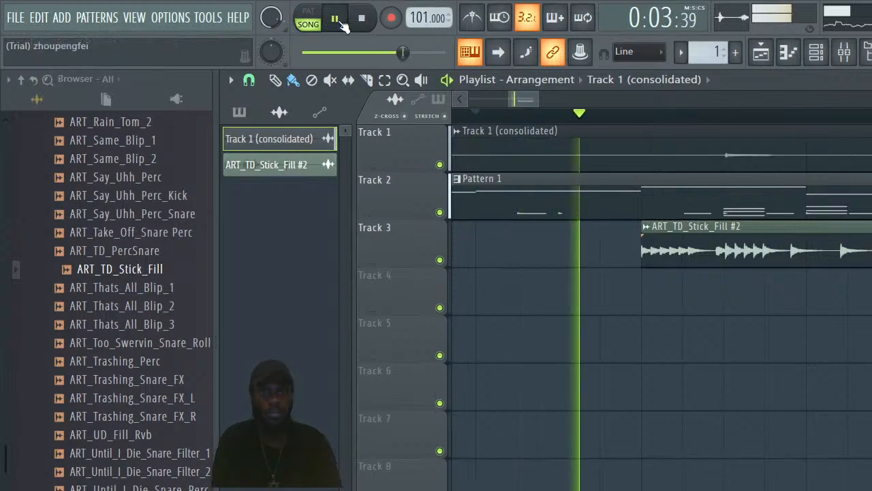
# Detect the ART_TD_Stick_Fill #2 clip's tempo in the 75 to 150 BPM range without applying it to the project
pyautogui.click(647, 225)
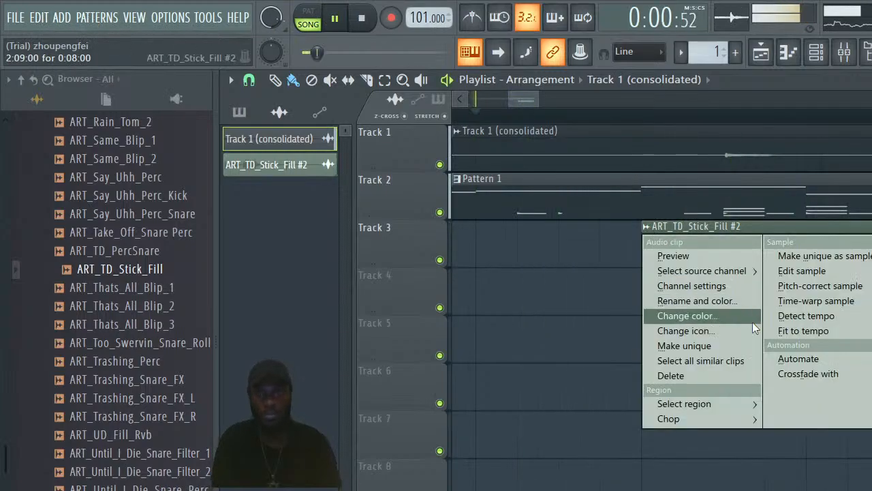
pyautogui.click(791, 318)
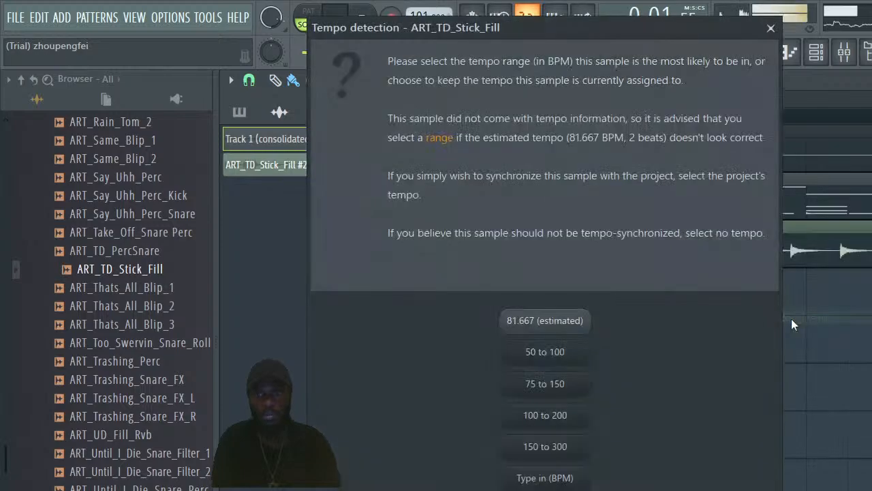
pyautogui.click(553, 392)
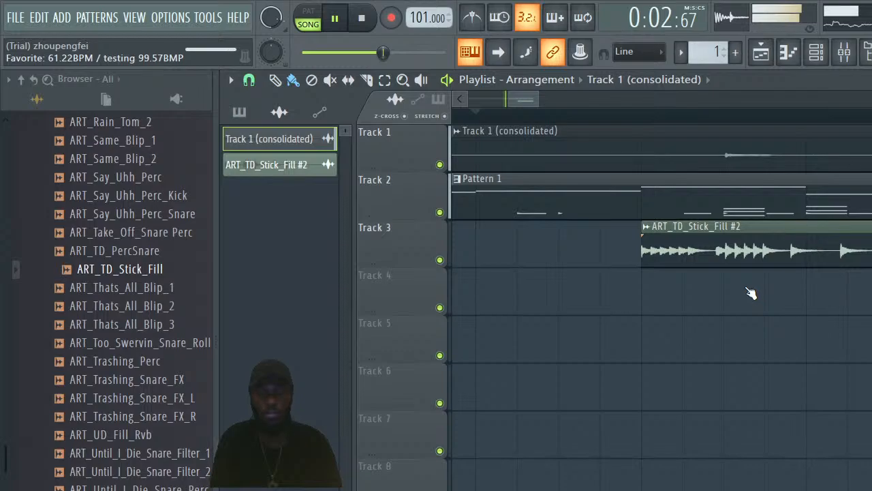
pyautogui.click(746, 388)
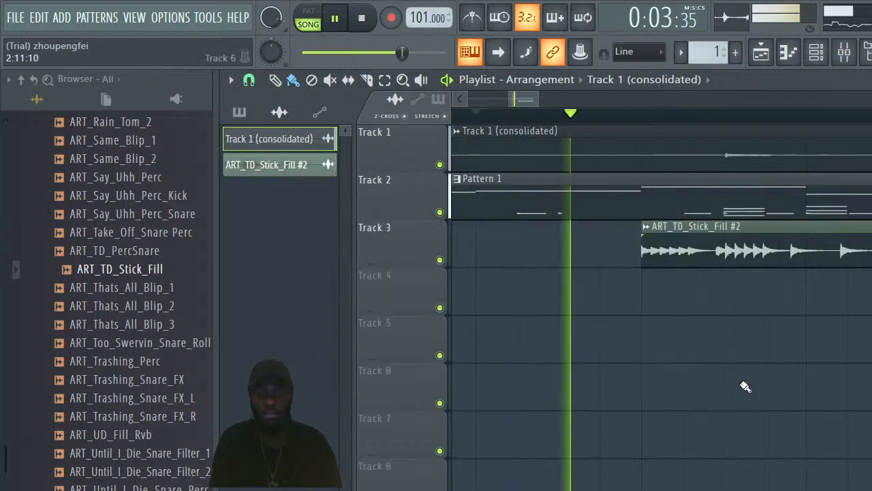
# Fit the ART_TD_Stick_Fill #2 clip to the project tempo using a typed-in sample tempo of 122 BPM
pyautogui.click(647, 226)
pyautogui.click(798, 333)
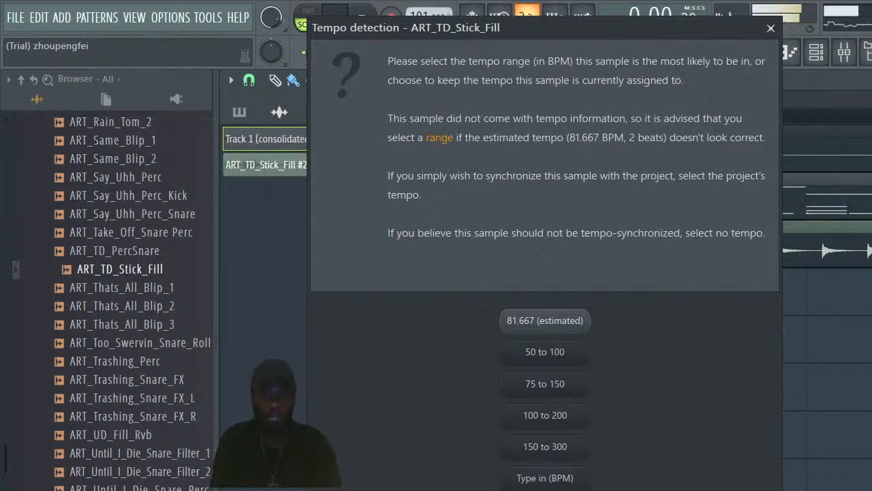
pyautogui.click(546, 478)
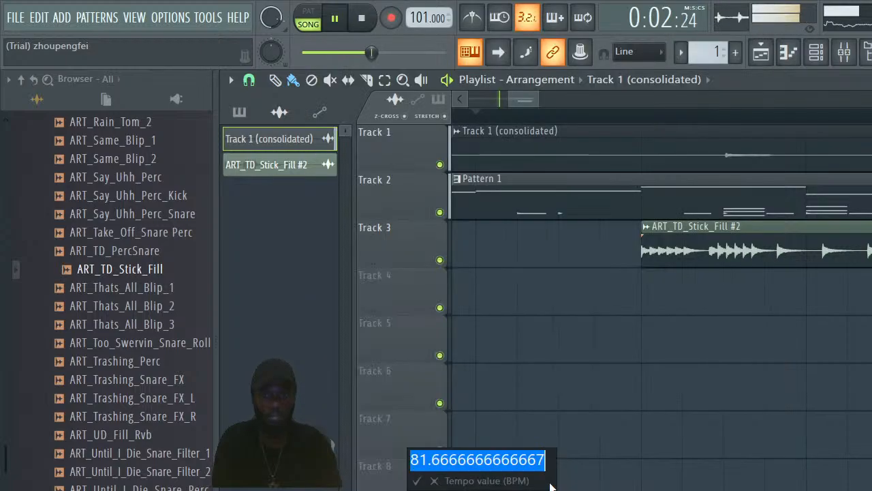
pyautogui.write('122')
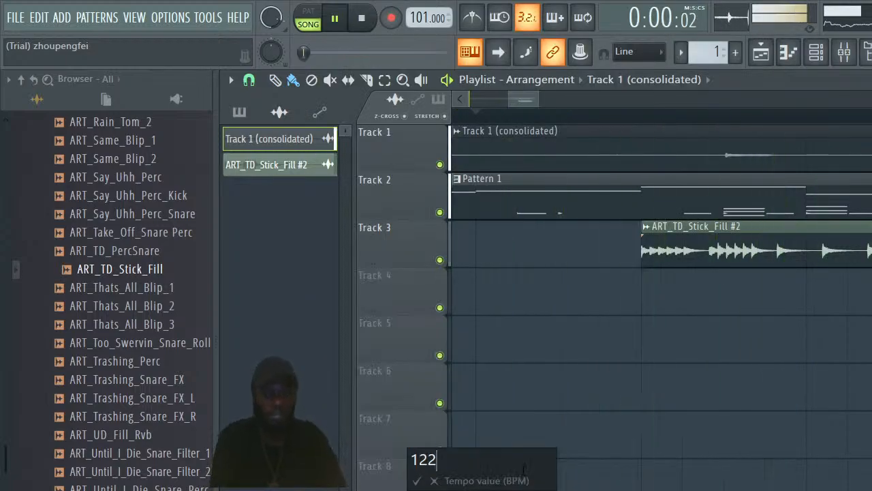
pyautogui.press('Return')
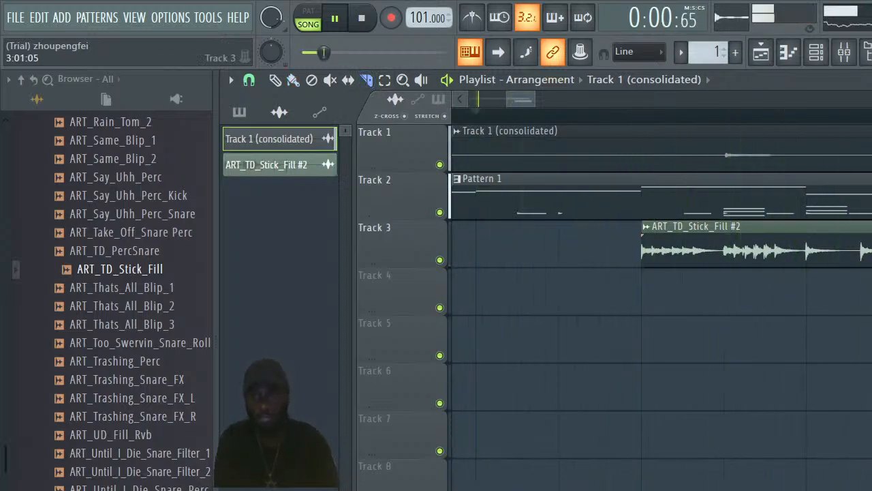
# Show the Unsorted channel group in the channel rack and move the rack so all its channels are in view
pyautogui.click(312, 80)
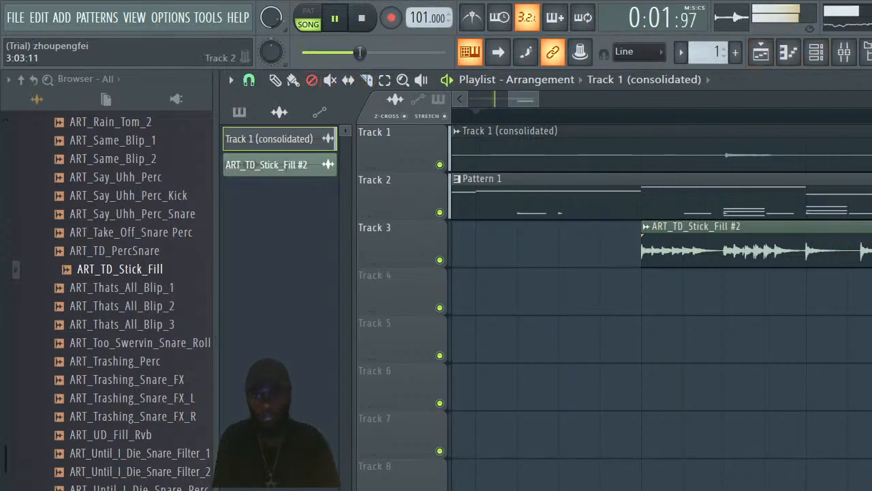
pyautogui.click(820, 55)
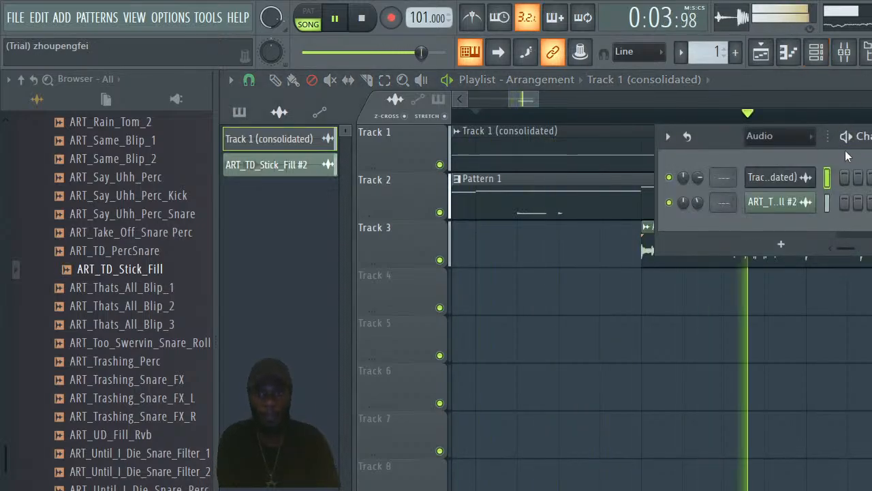
pyautogui.click(816, 51)
pyautogui.click(780, 136)
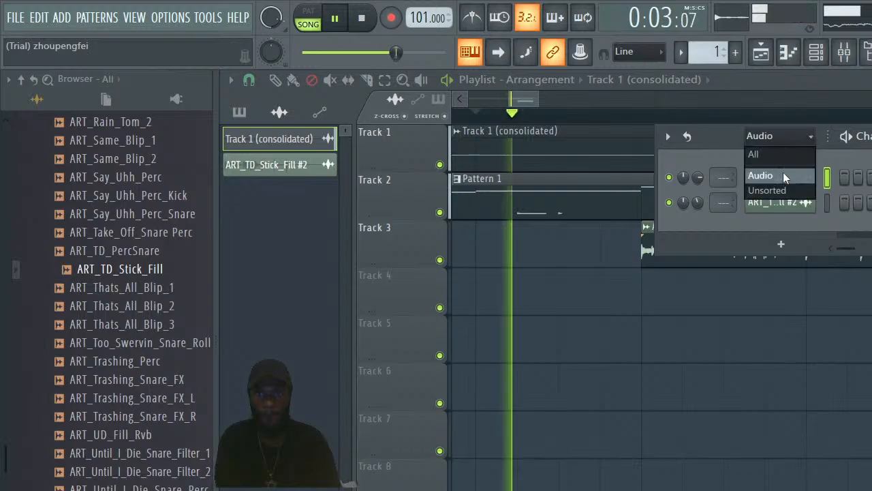
pyautogui.click(781, 191)
pyautogui.moveTo(871, 139); pyautogui.dragTo(663, 85)
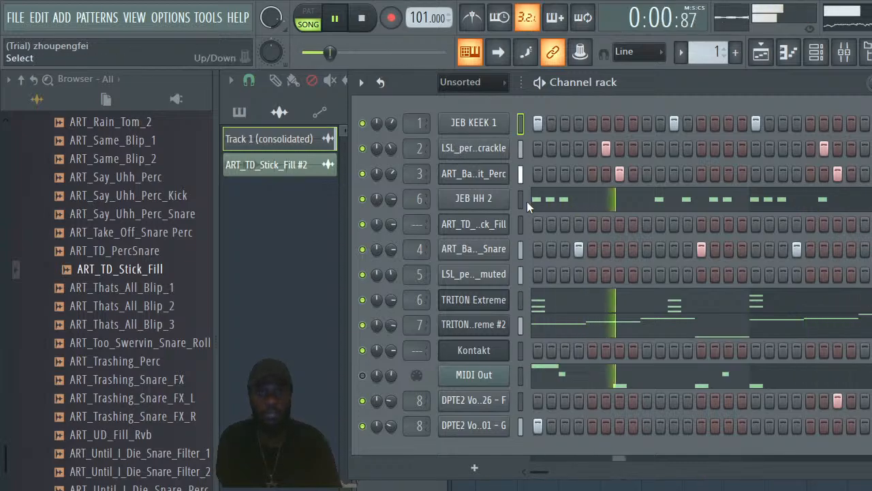
# Open the ART_Bad_Habbit_Perc channel settings and place its sample as an audio clip on Track 6 at 2:05
pyautogui.click(495, 176)
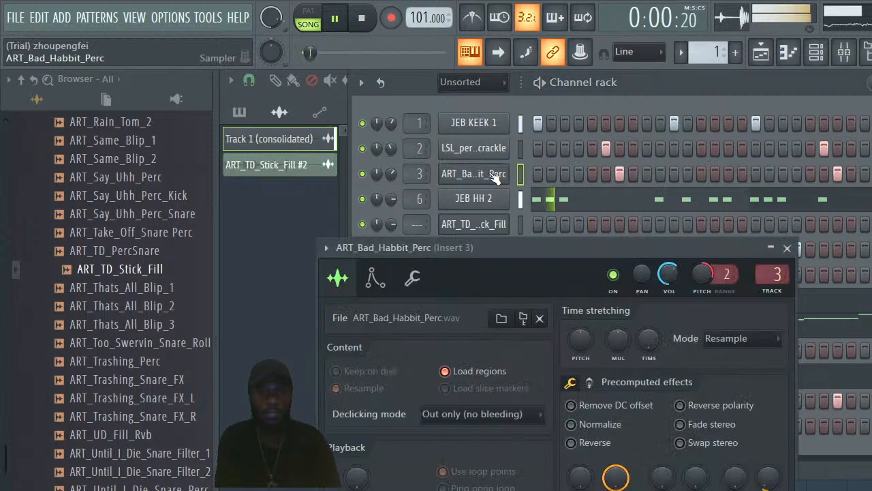
pyautogui.moveTo(684, 80); pyautogui.dragTo(871, 98)
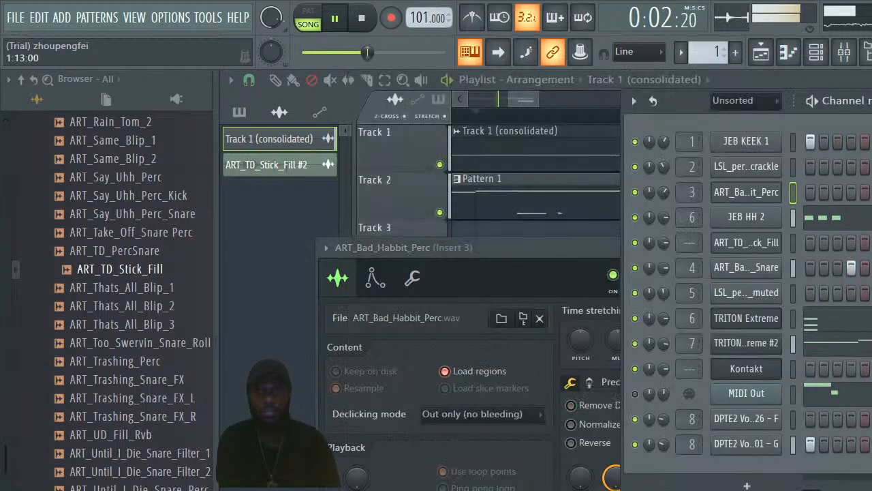
pyautogui.moveTo(517, 251); pyautogui.dragTo(761, 253)
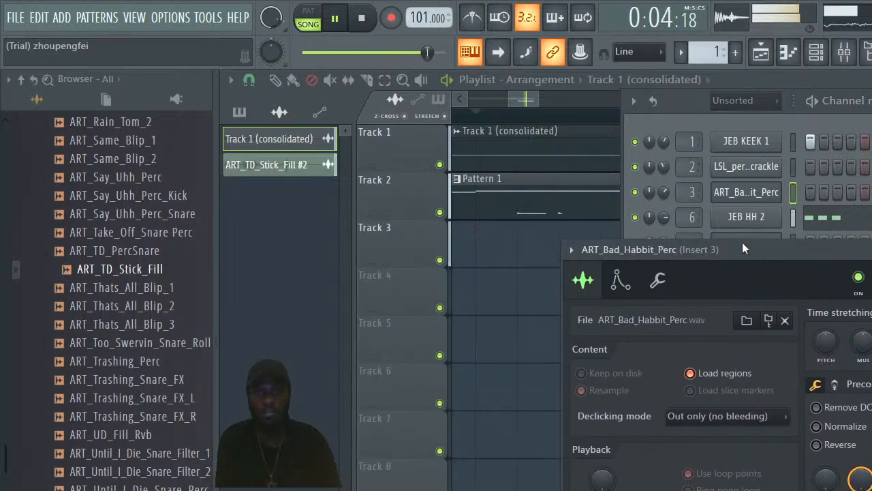
pyautogui.moveTo(716, 488); pyautogui.dragTo(512, 404)
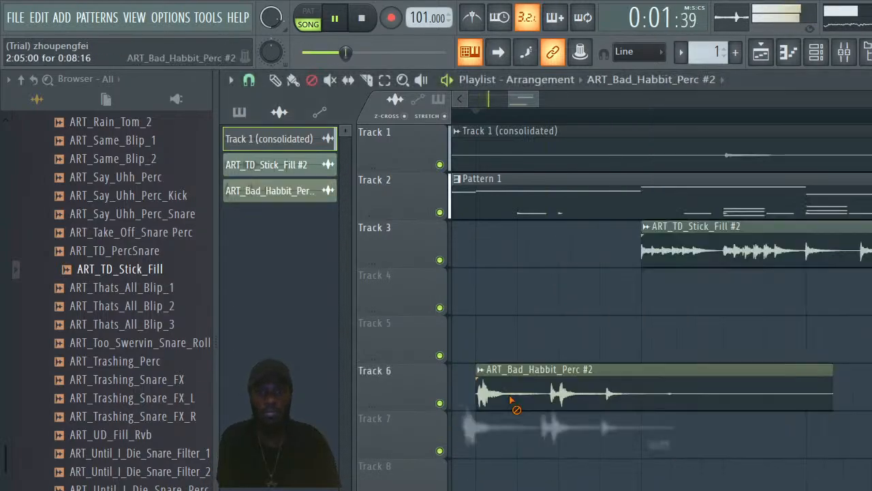
# Move the ART_Bad_Habbit_Perc #2 clip to the start of bar 1 on Track 4
pyautogui.moveTo(527, 99); pyautogui.dragTo(717, 110)
pyautogui.click(275, 80)
pyautogui.moveTo(571, 392)
pyautogui.mouseDown()
pyautogui.moveTo(499, 295)
pyautogui.moveTo(466, 295)
pyautogui.mouseUp()
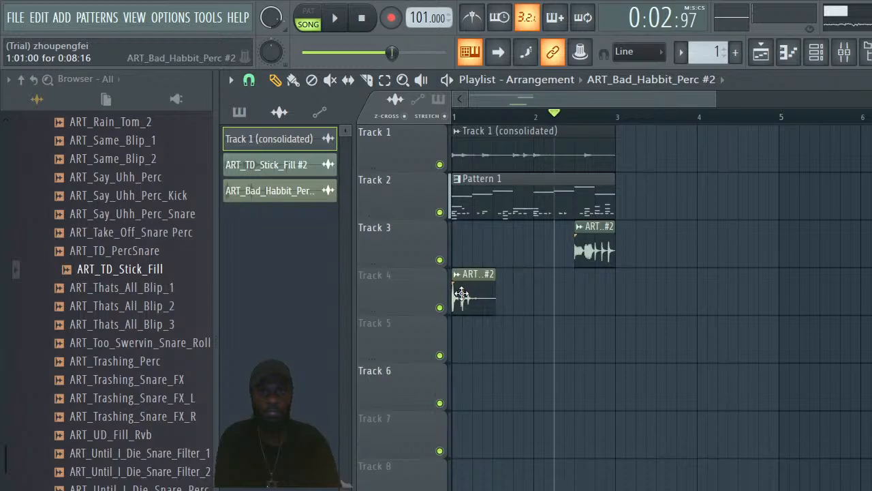
# Check the Unsorted channels in the channel rack and shift the ART_Bad_Habbit_Perc #2 clip to start at 1:09
pyautogui.moveTo(712, 100); pyautogui.dragTo(503, 122)
pyautogui.click(816, 52)
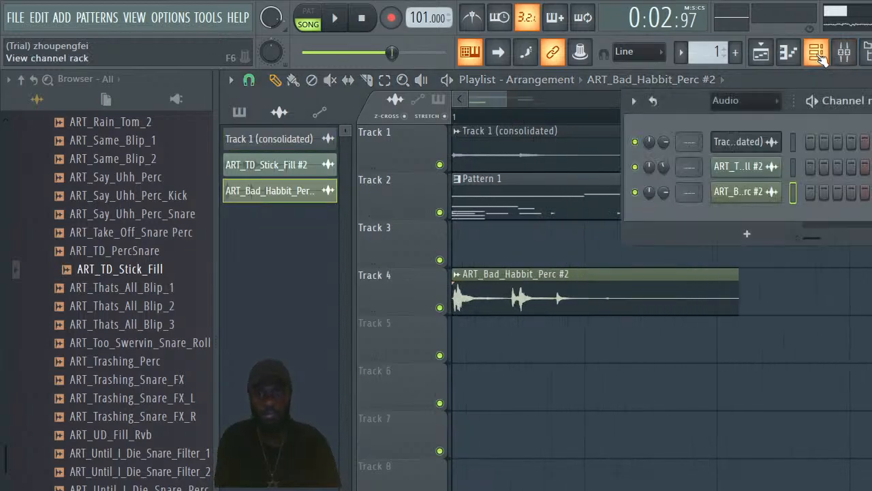
pyautogui.click(776, 104)
pyautogui.click(770, 151)
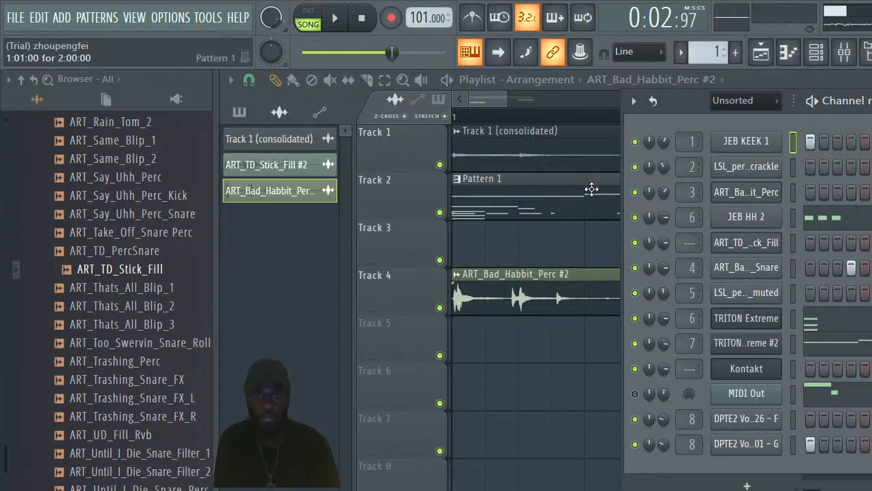
pyautogui.click(483, 99)
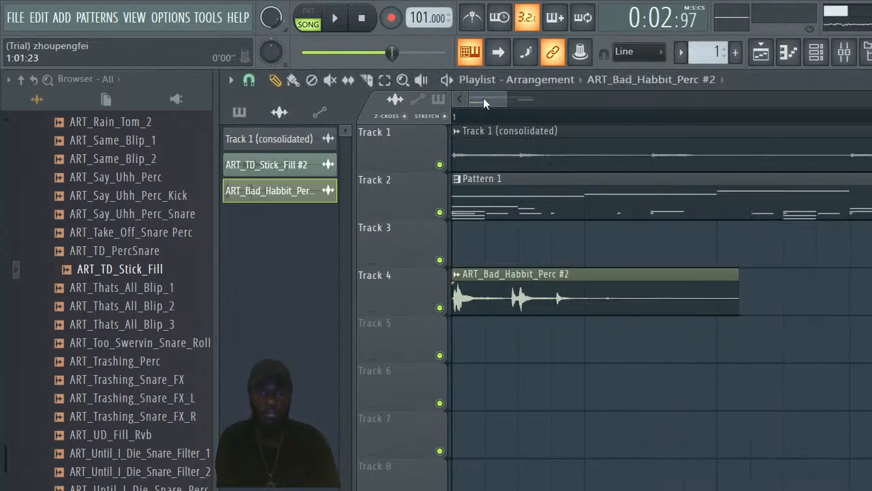
pyautogui.moveTo(539, 291); pyautogui.dragTo(811, 295)
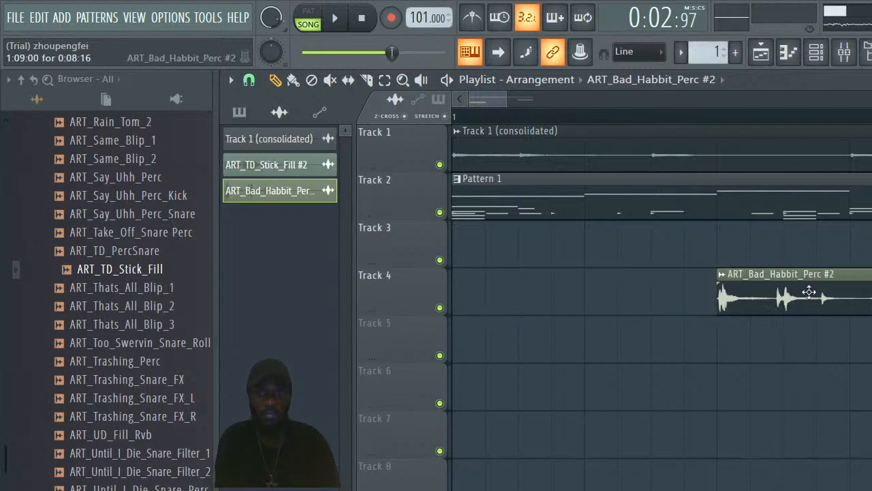
# Play the song from the start to hear how the ART_Bad_Habbit_Perc #2 clip fits, and stop playback
pyautogui.press('space')
pyautogui.press('space')
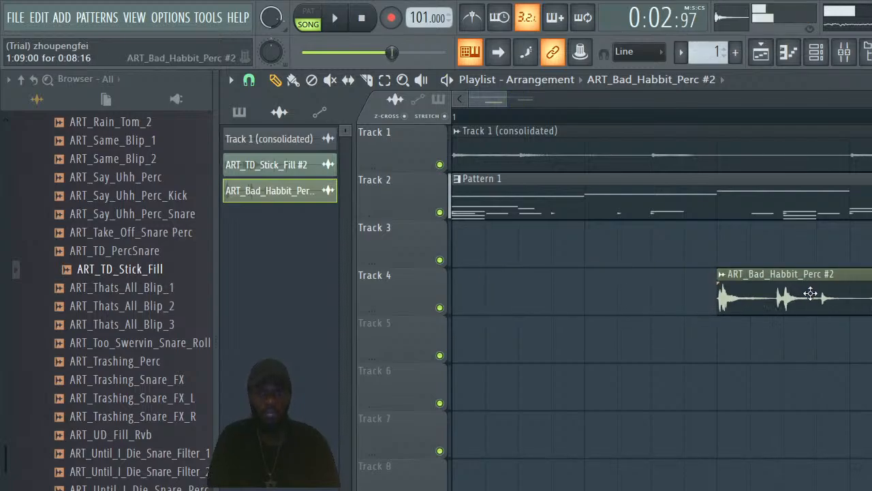
pyautogui.click(360, 18)
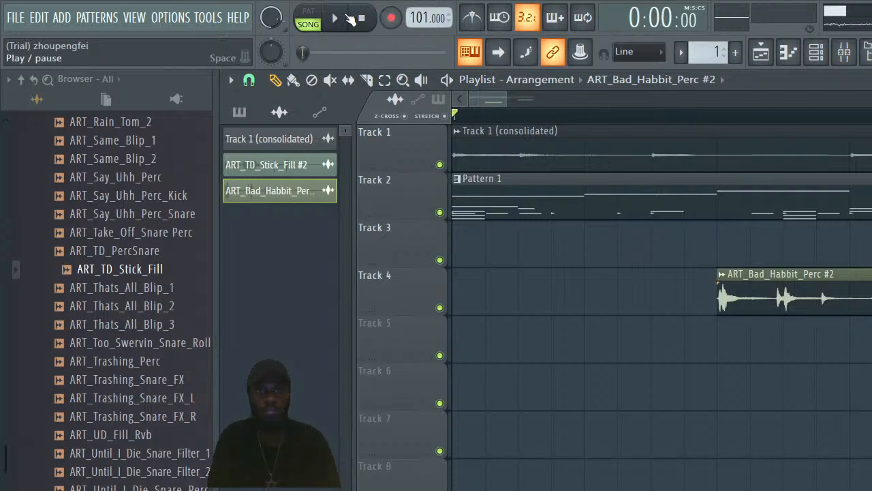
pyautogui.click(345, 19)
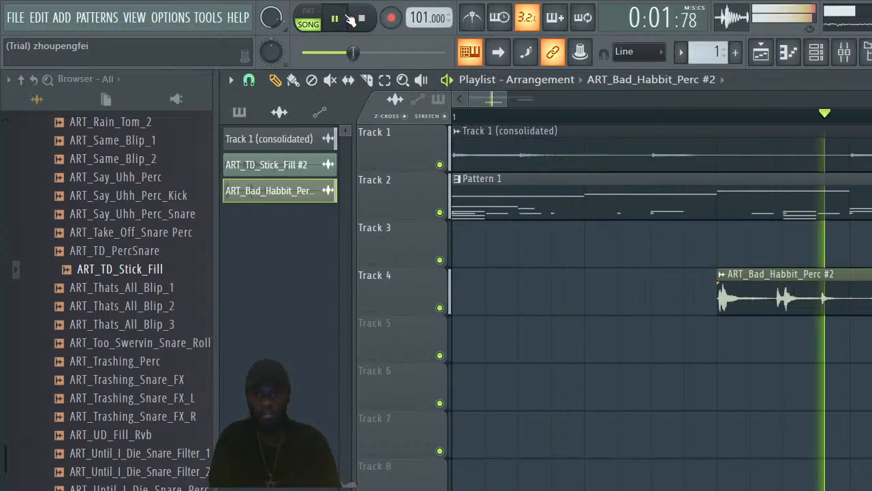
pyautogui.click(361, 18)
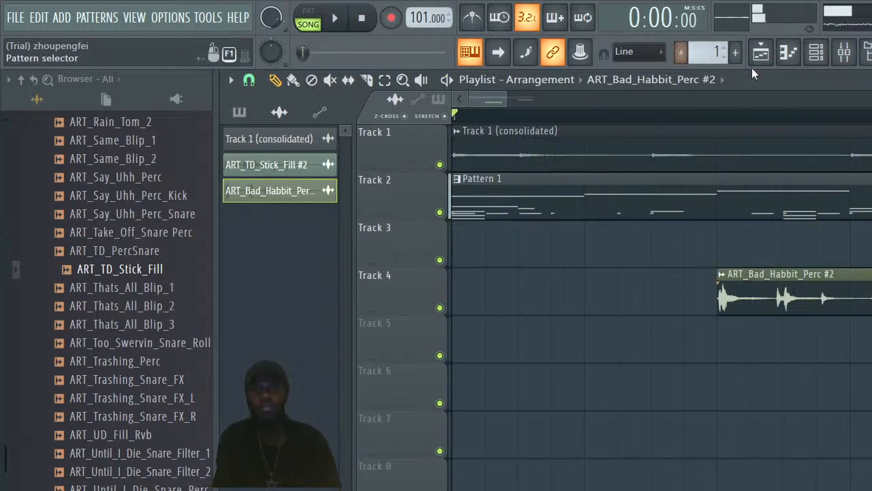
pyautogui.press('space')
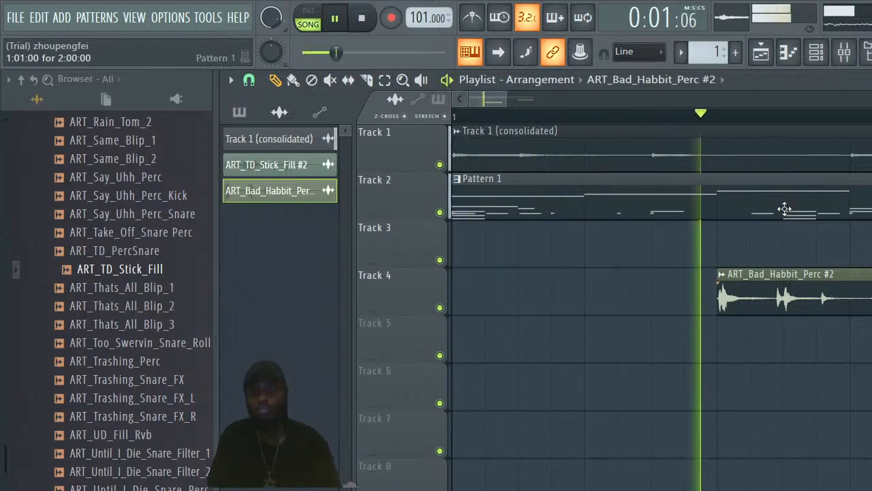
pyautogui.press('space')
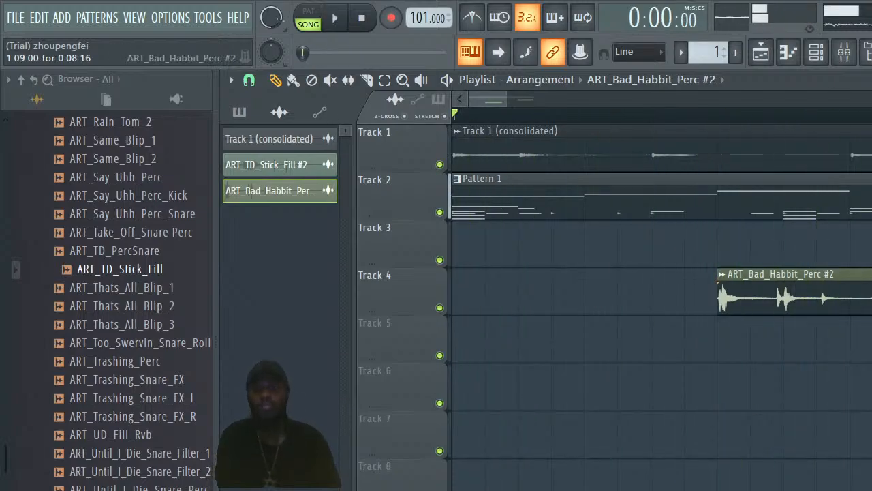
pyautogui.click(721, 275)
pyautogui.click(855, 364)
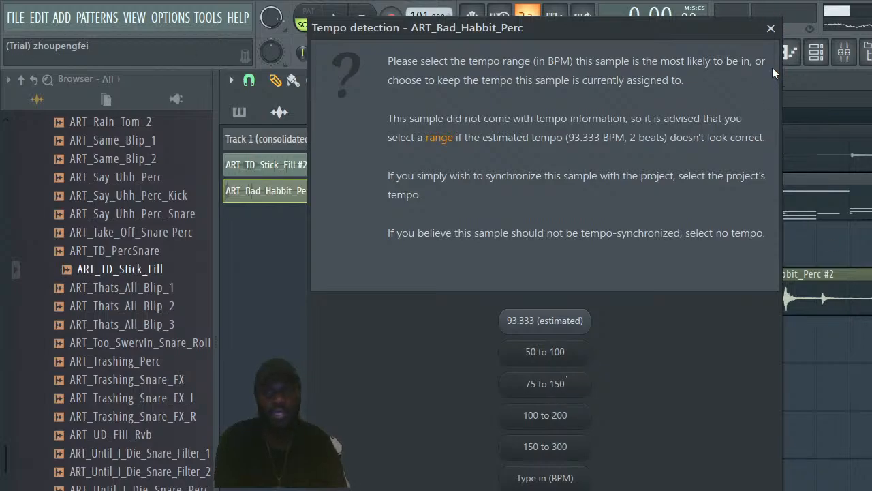
pyautogui.click(771, 28)
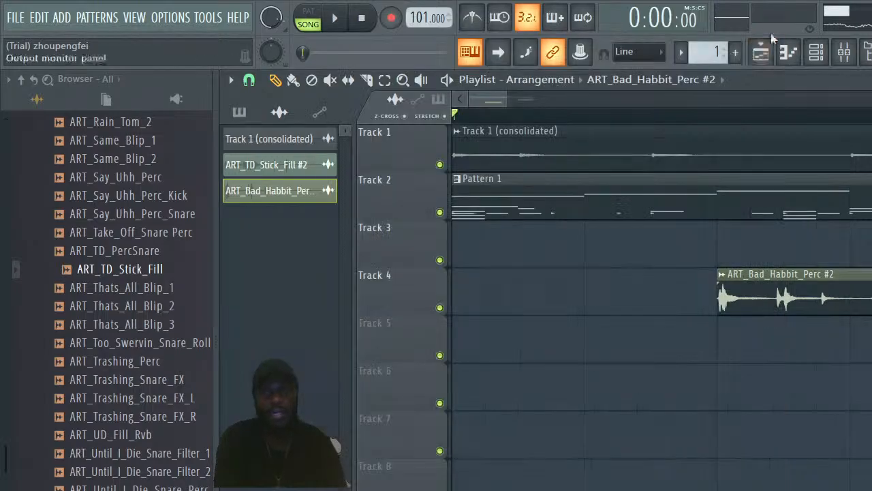
# Detect the ART_Bad_Habbit_Perc #2 clip's tempo in the 75 to 150 BPM range and keep the project tempo
pyautogui.click(722, 276)
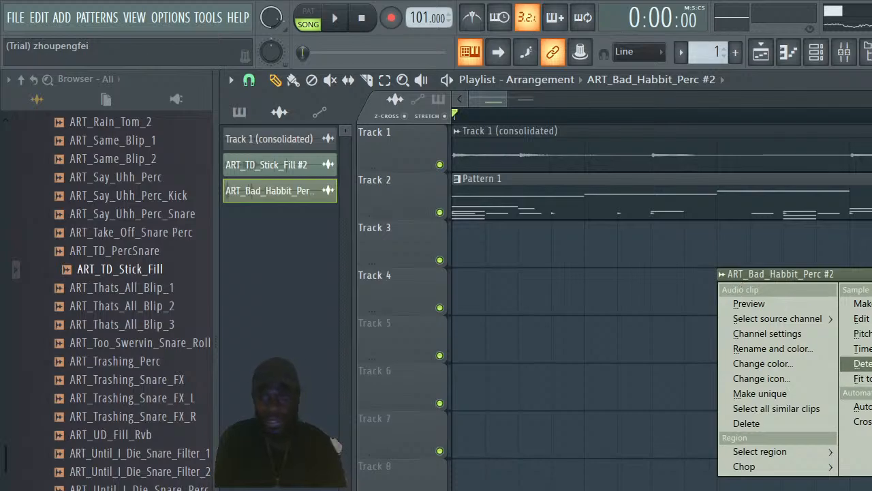
pyautogui.click(857, 363)
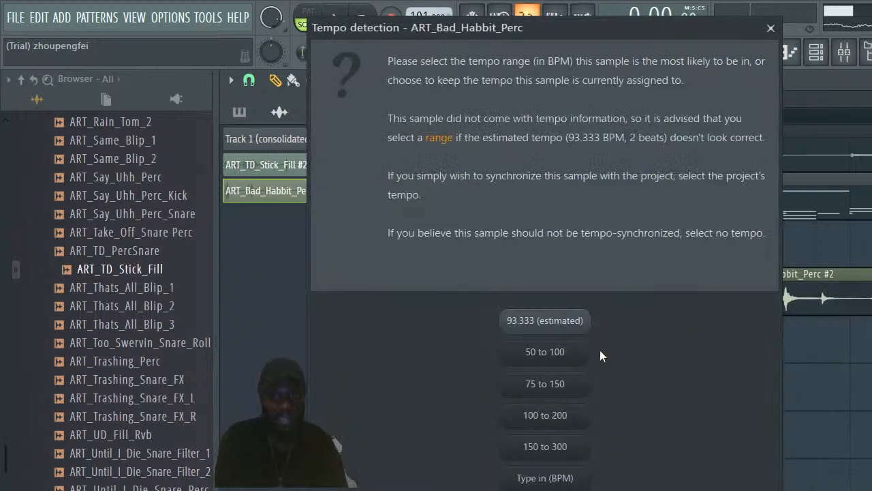
pyautogui.click(545, 384)
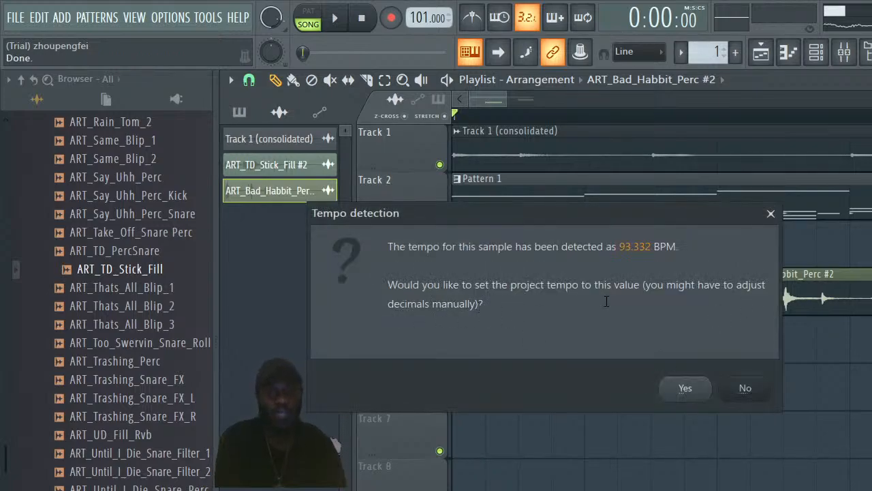
pyautogui.click(746, 389)
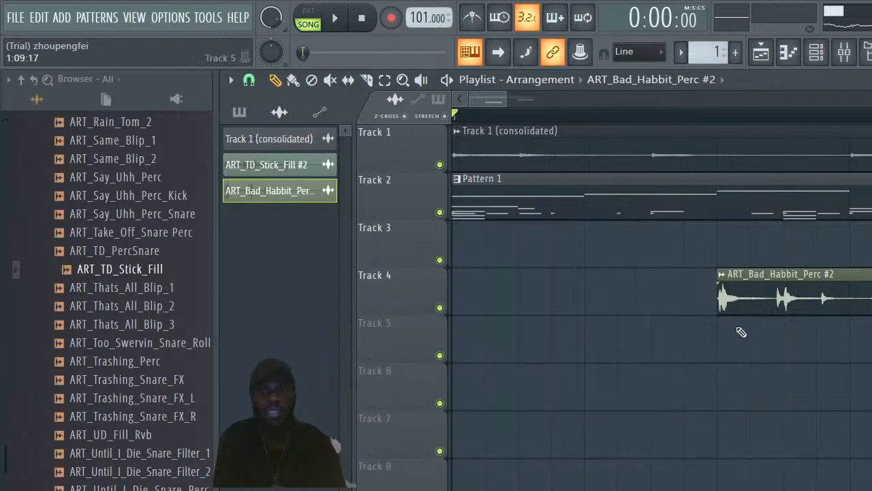
pyautogui.click(722, 275)
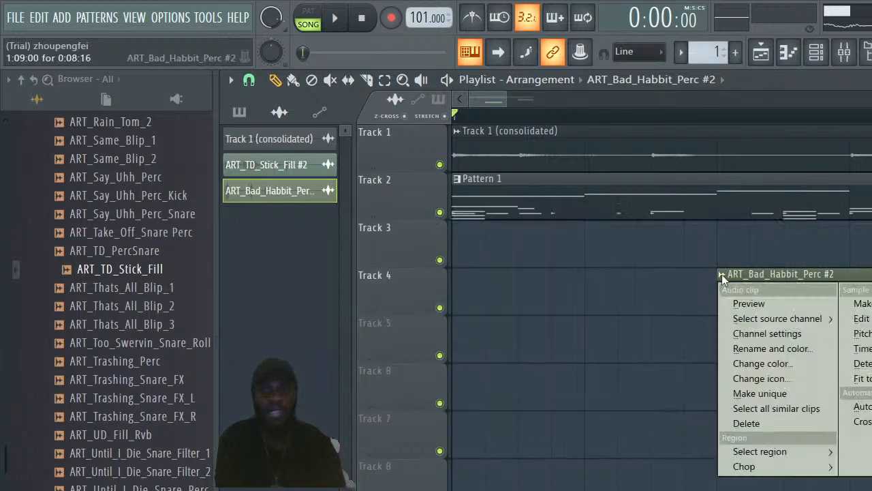
pyautogui.click(863, 379)
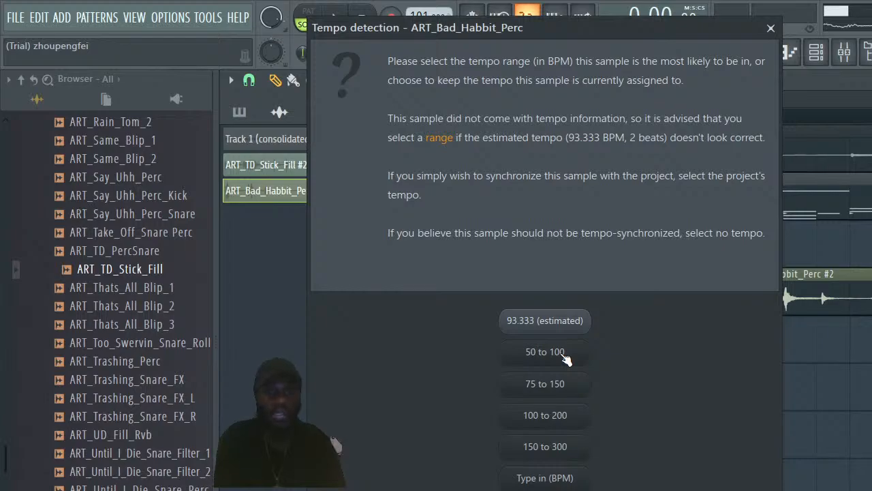
pyautogui.click(770, 28)
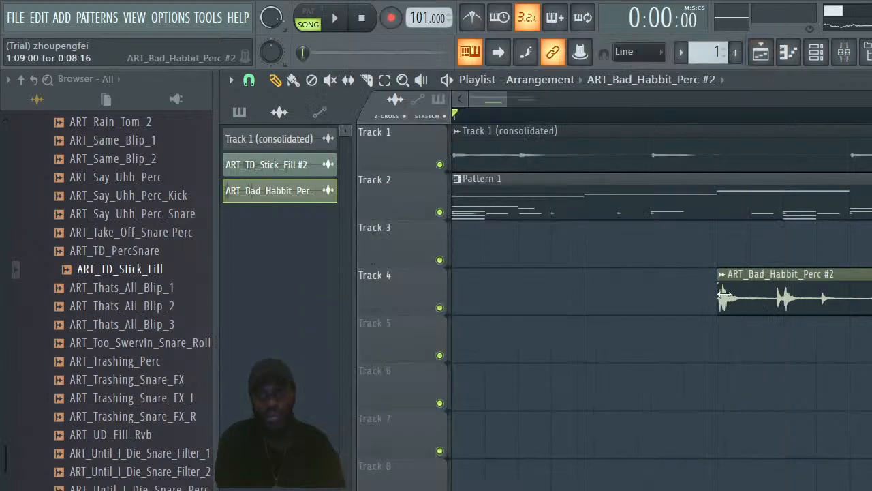
# Detect the tempo of the ART_Bad_Habbit_Perc #2 clip again within 75 to 150 BPM, declining to apply it to the project
pyautogui.click(721, 275)
pyautogui.click(870, 367)
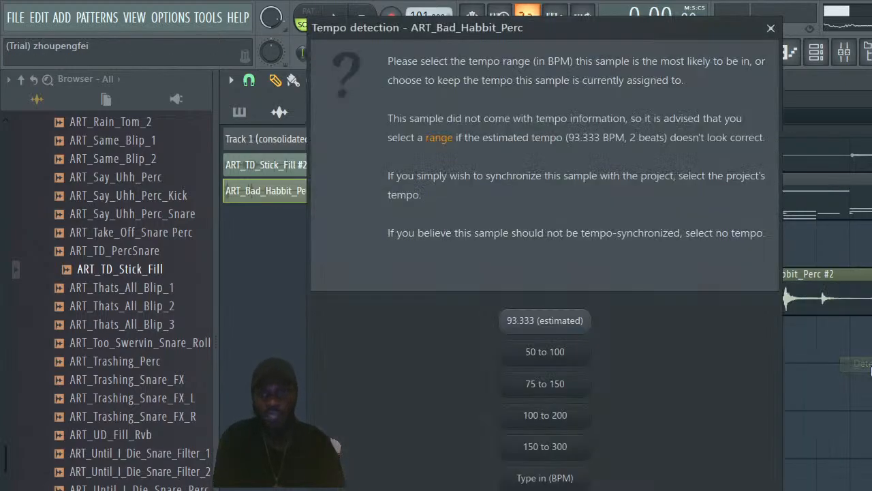
pyautogui.click(558, 385)
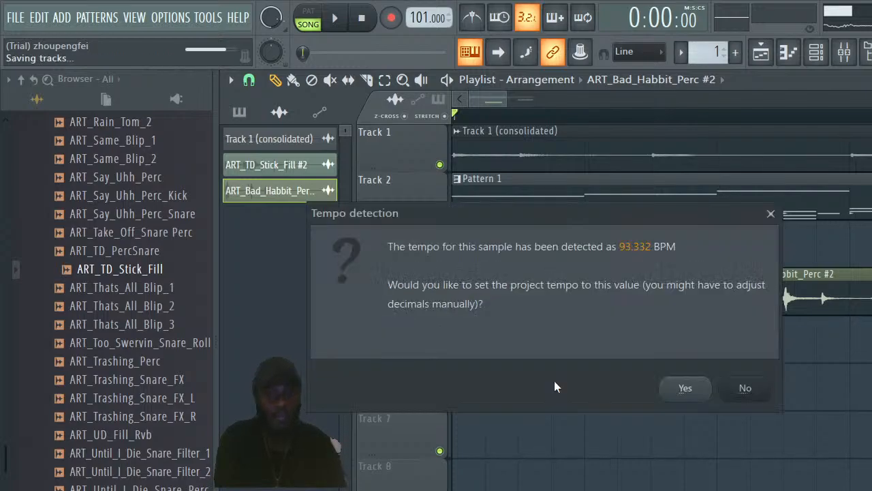
pyautogui.click(746, 389)
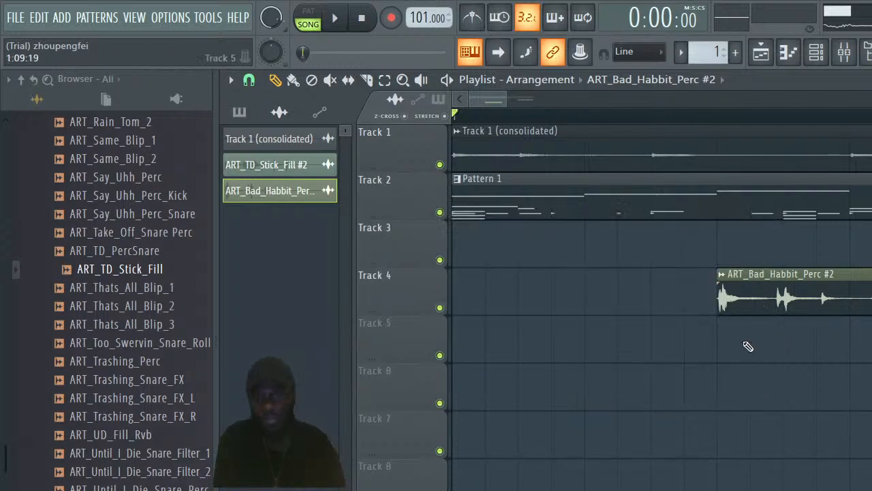
# Fit the ART_Bad_Habbit_Perc #2 clip to the project tempo using a manually entered 93.333 BPM, and play the song briefly to check it
pyautogui.click(722, 274)
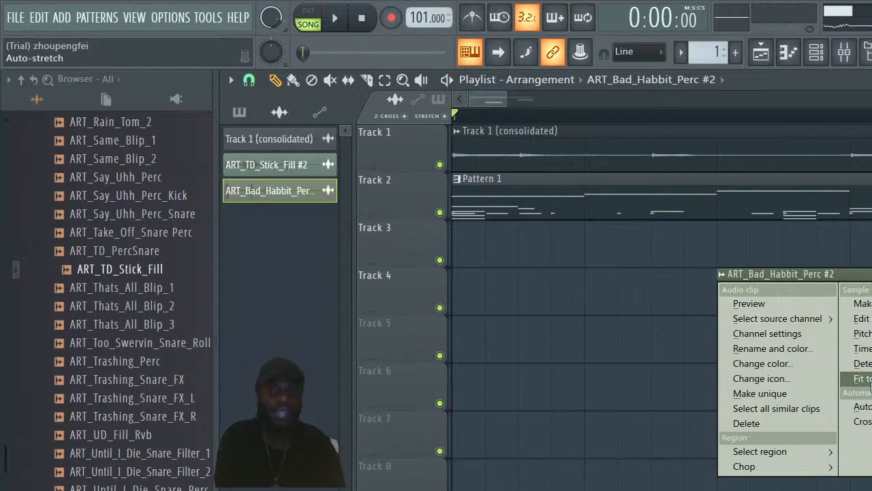
pyautogui.click(865, 380)
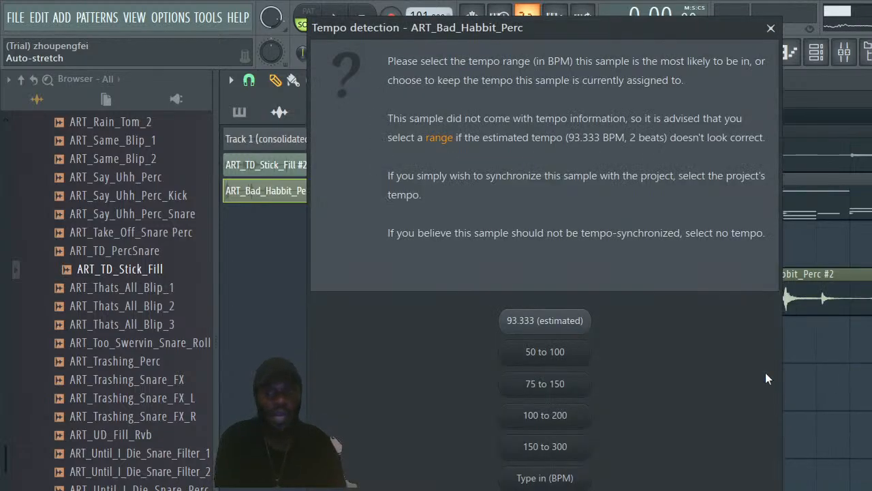
pyautogui.click(546, 478)
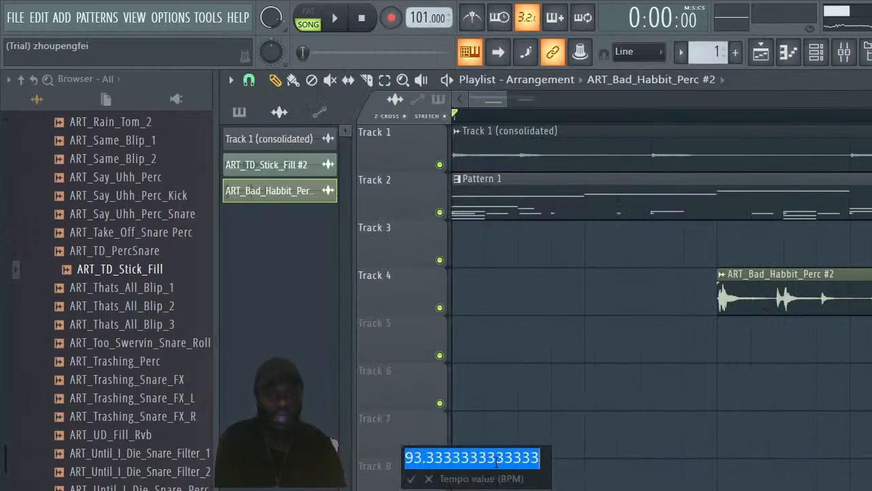
pyautogui.press('Return')
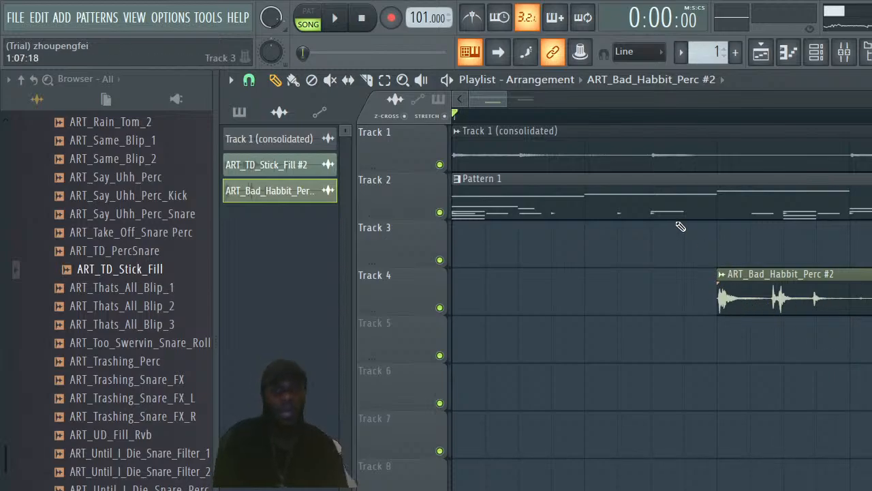
pyautogui.press('space')
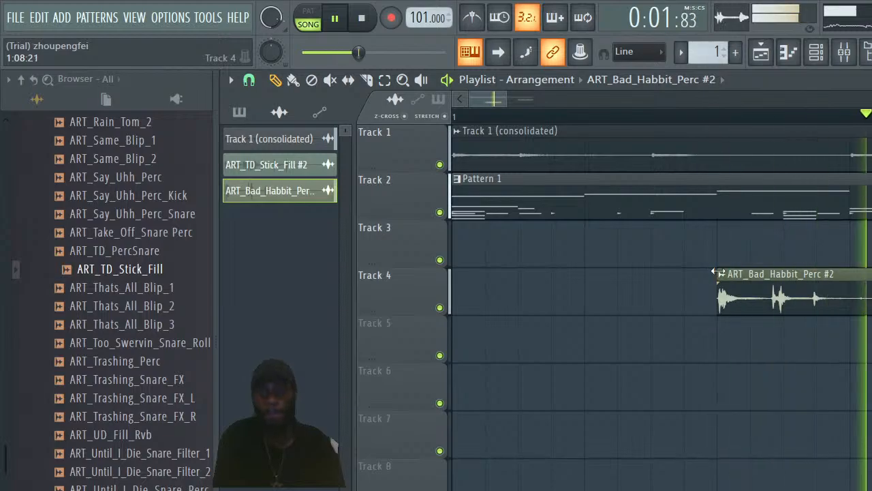
pyautogui.press('space')
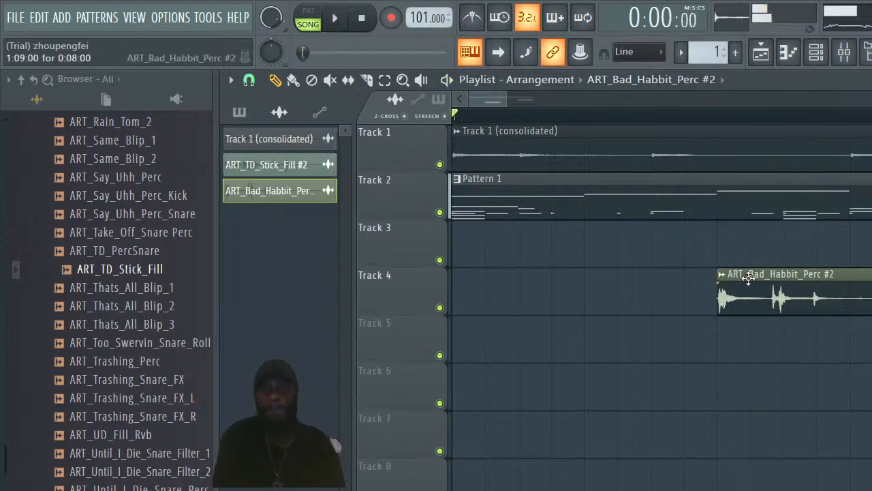
# Lower the channel volume of ART_Bad_Habbit_Perc #2 and play the song to hear it within the whole playlist arrangement
pyautogui.doubleClick(807, 275)
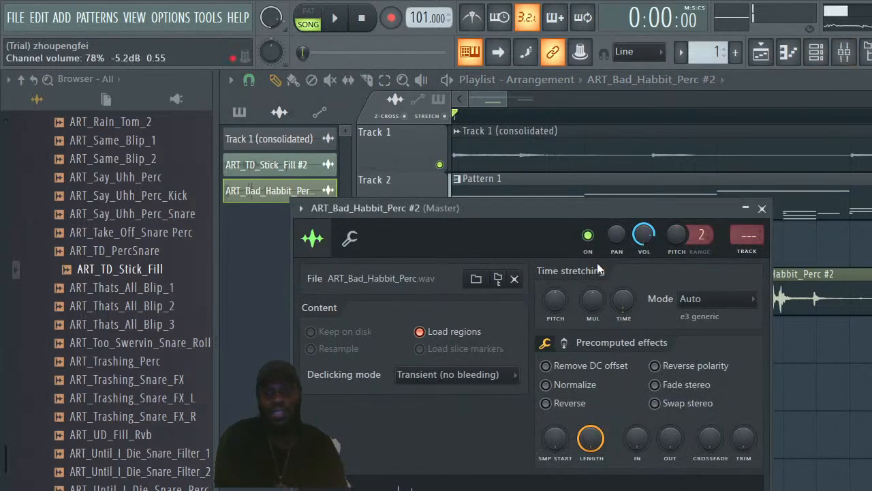
pyautogui.press('space')
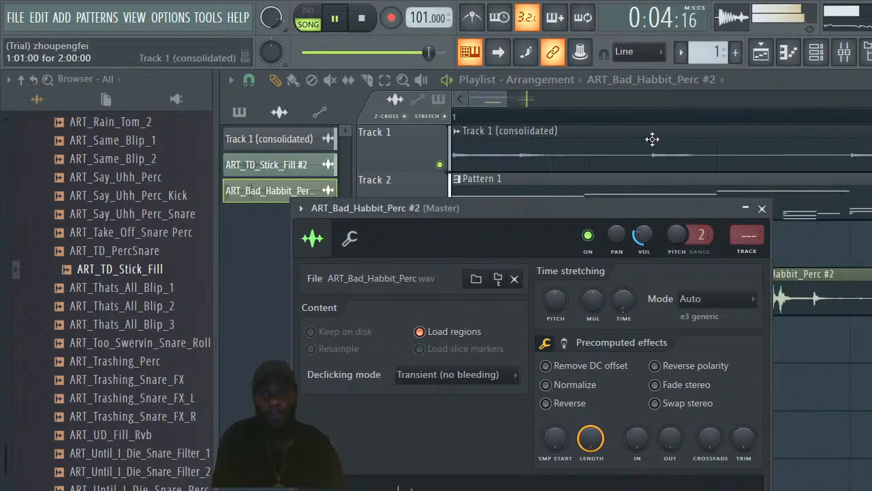
pyautogui.click(815, 56)
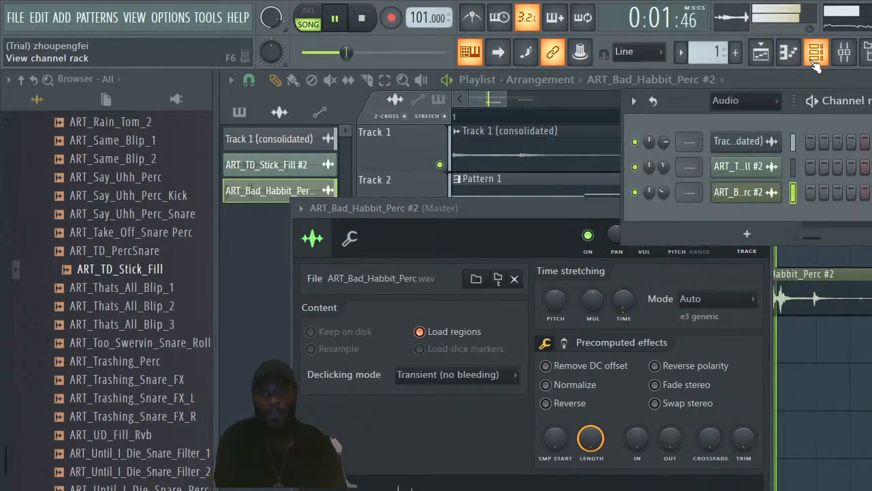
pyautogui.click(760, 56)
pyautogui.moveTo(522, 101); pyautogui.dragTo(807, 103)
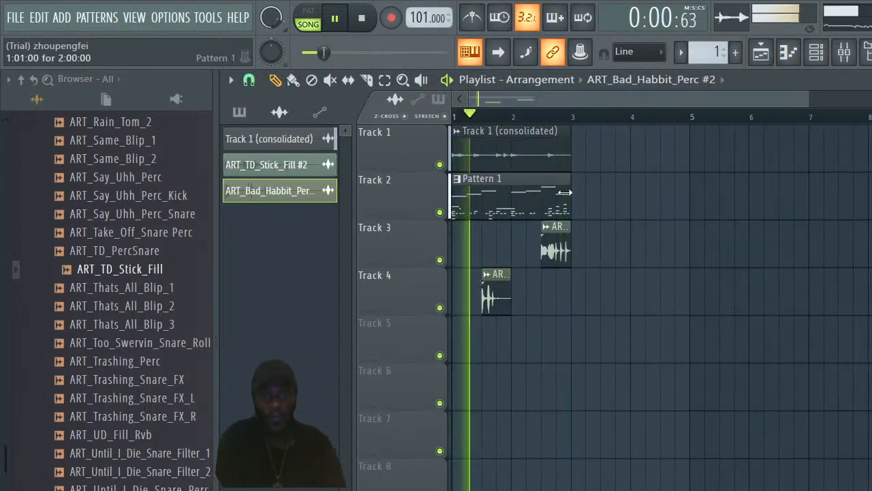
# Show the Unsorted channels in the channel rack and copy the ART_Bad_Habbit_Perc #2 clip on Track 4 to the second half of bar 2
pyautogui.click(816, 55)
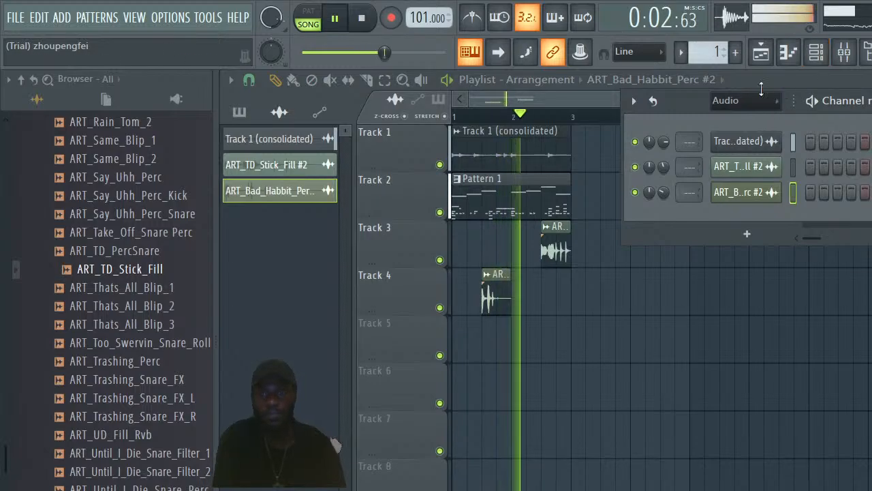
pyautogui.click(744, 100)
pyautogui.click(756, 155)
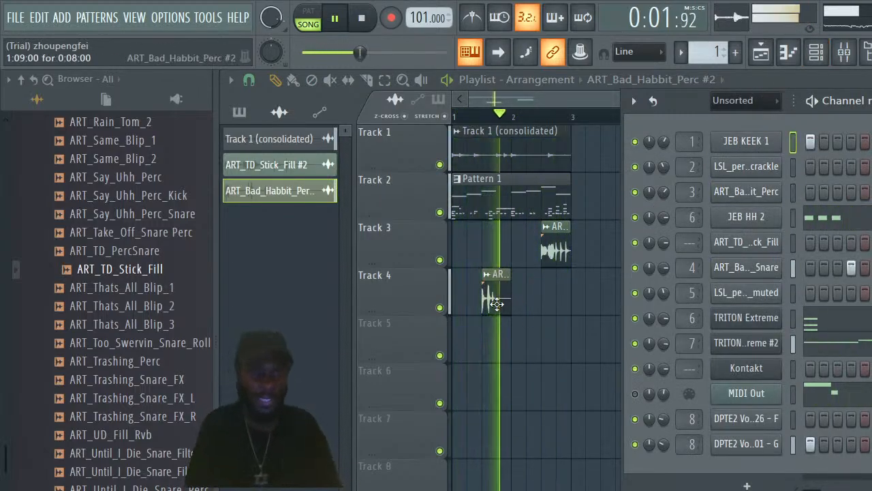
pyautogui.moveTo(496, 304); pyautogui.dragTo(557, 315)
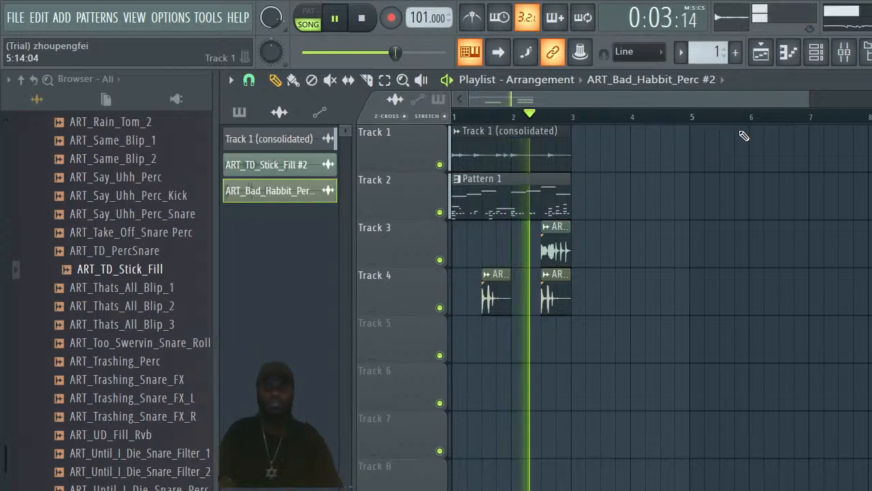
# Mute the two DPTE2 vocal stab channels, 026 - F and 01 - G, in the channel rack while the song plays
pyautogui.click(823, 53)
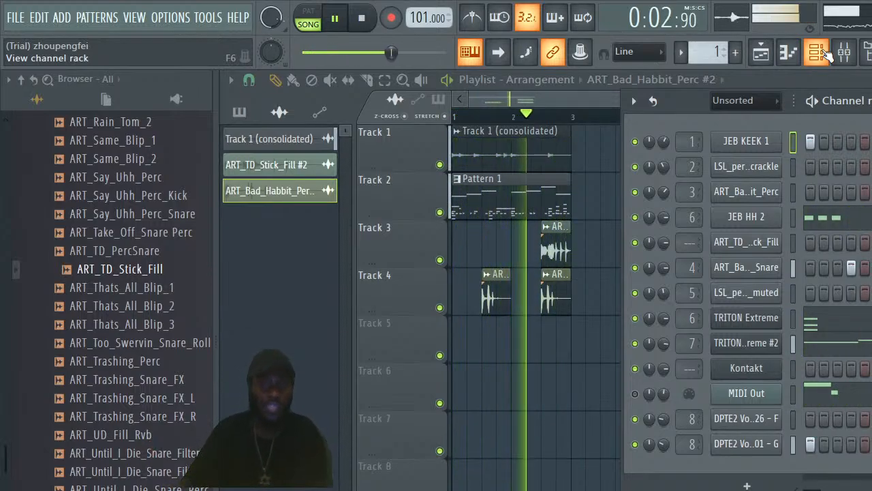
pyautogui.moveTo(871, 96); pyautogui.dragTo(741, 78)
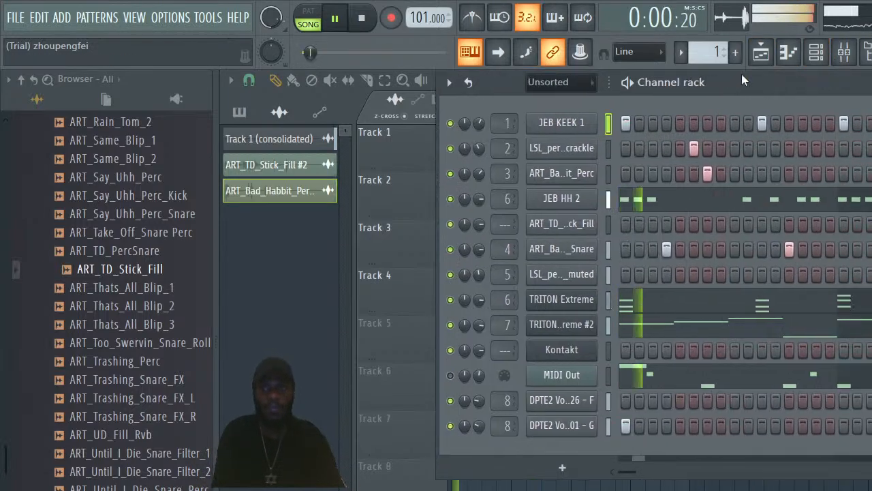
pyautogui.click(451, 400)
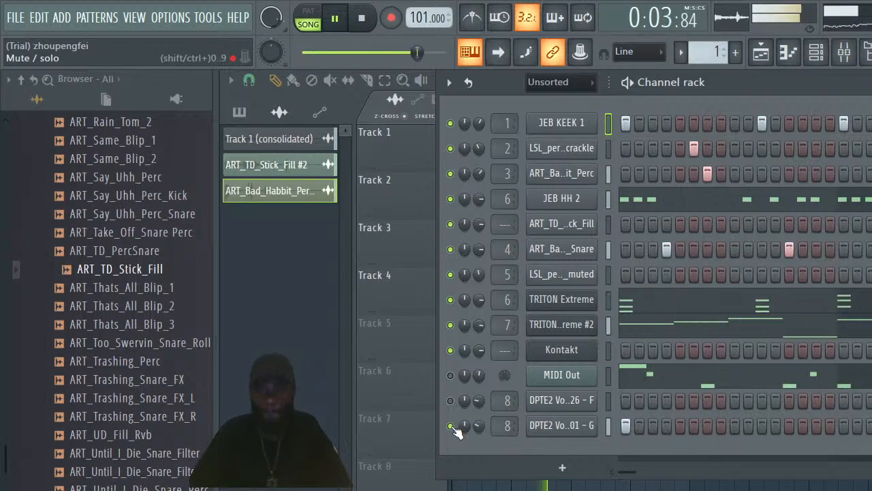
pyautogui.click(453, 427)
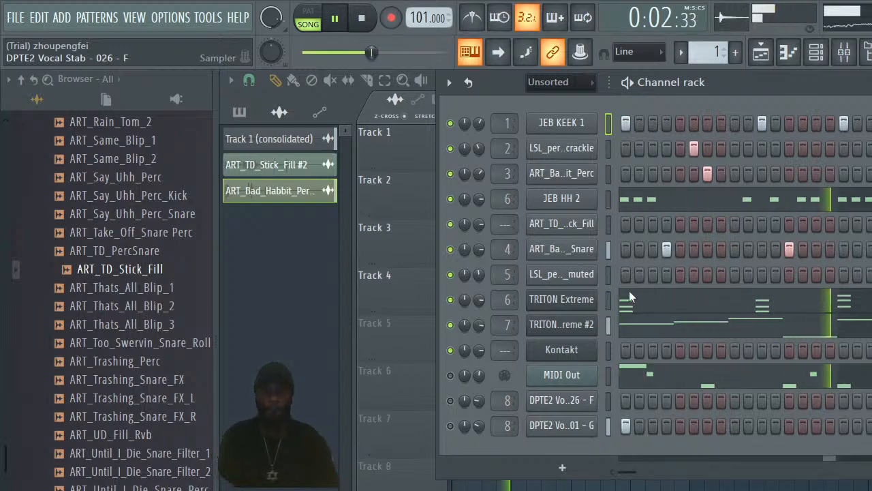
# Mute playlist Track 1 holding the consolidated audio, and return to the channel rack
pyautogui.click(762, 53)
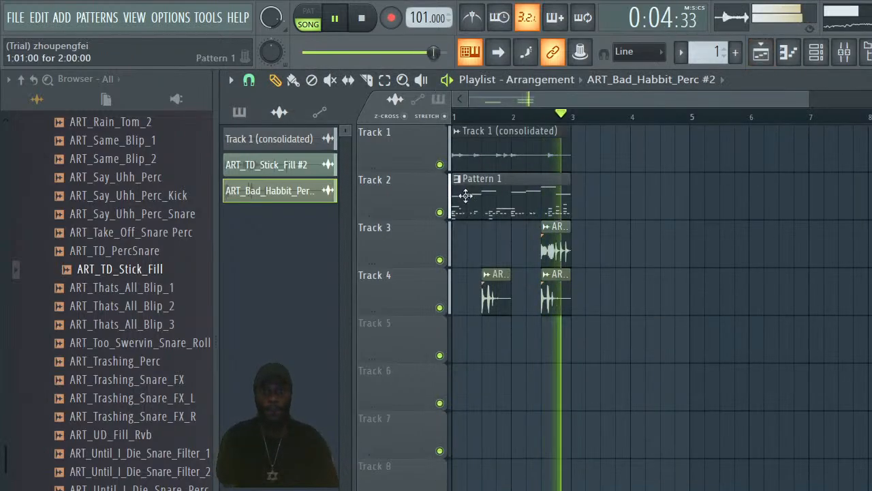
pyautogui.click(440, 166)
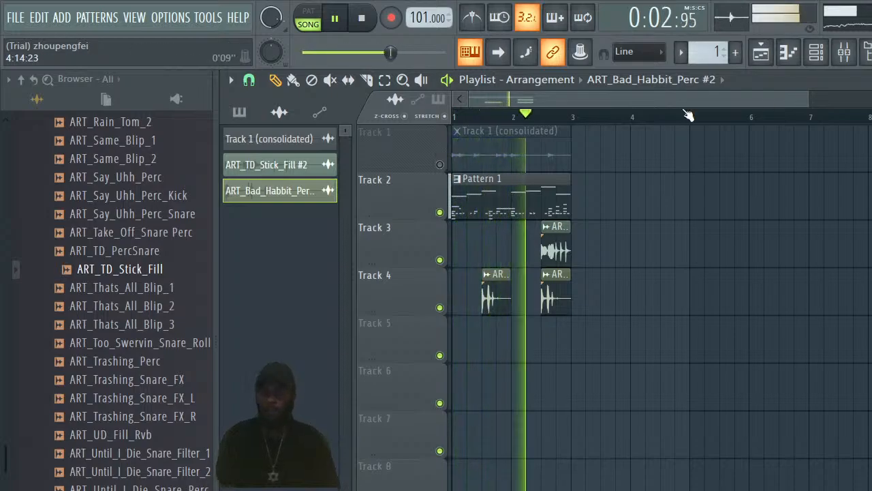
pyautogui.click(823, 53)
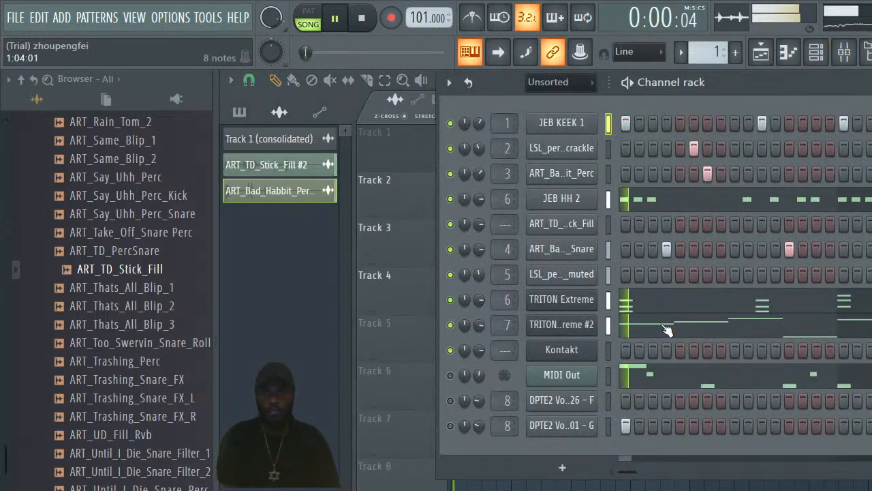
# Flip all the TRITON Extreme #2 melody notes horizontally in the piano roll, preserving their start times
pyautogui.click(624, 324)
pyautogui.click(231, 80)
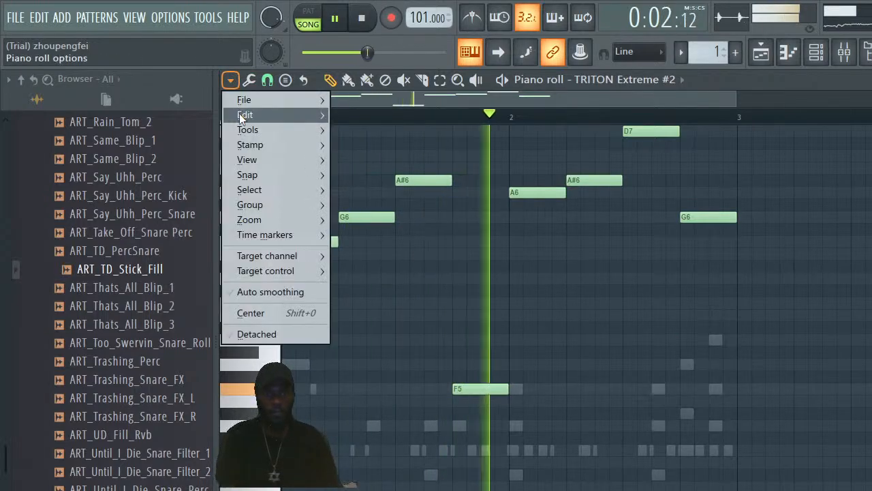
pyautogui.moveTo(286, 113)
pyautogui.click(267, 79)
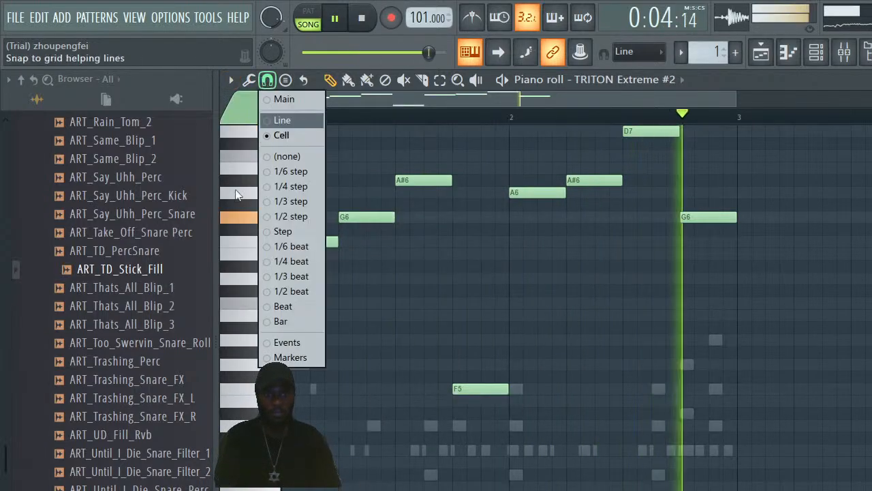
pyautogui.click(241, 131)
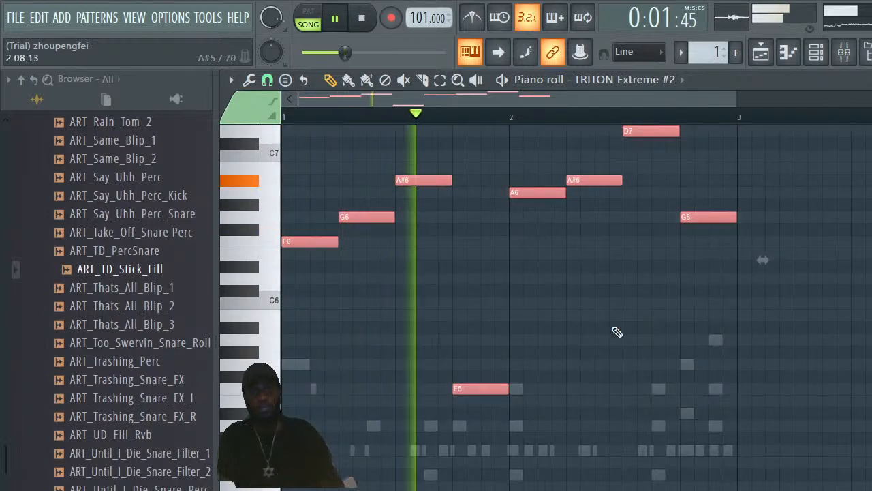
pyautogui.click(250, 81)
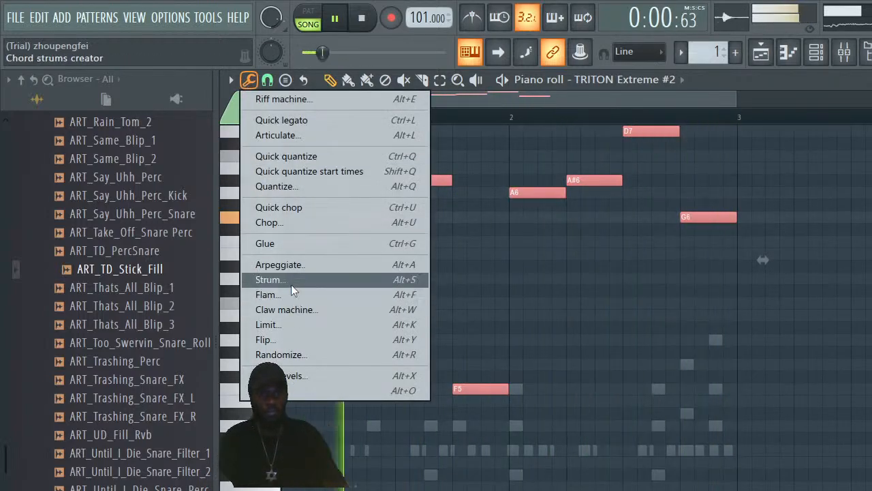
pyautogui.click(280, 339)
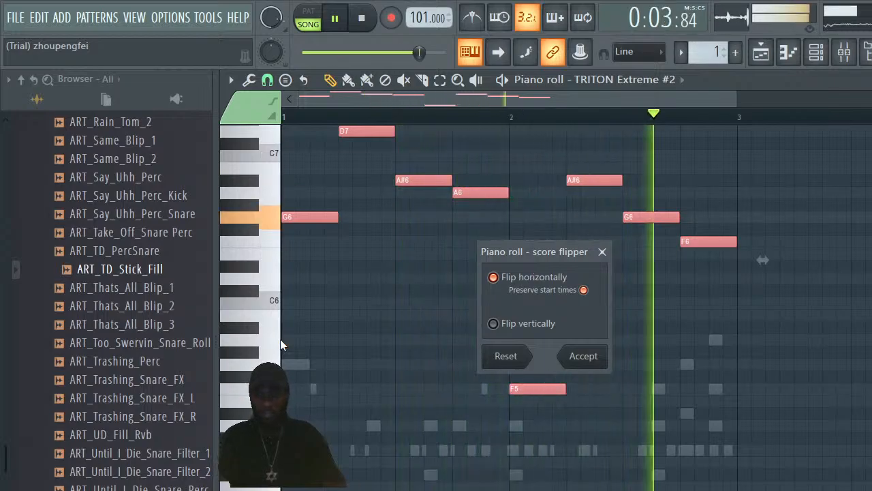
pyautogui.click(594, 358)
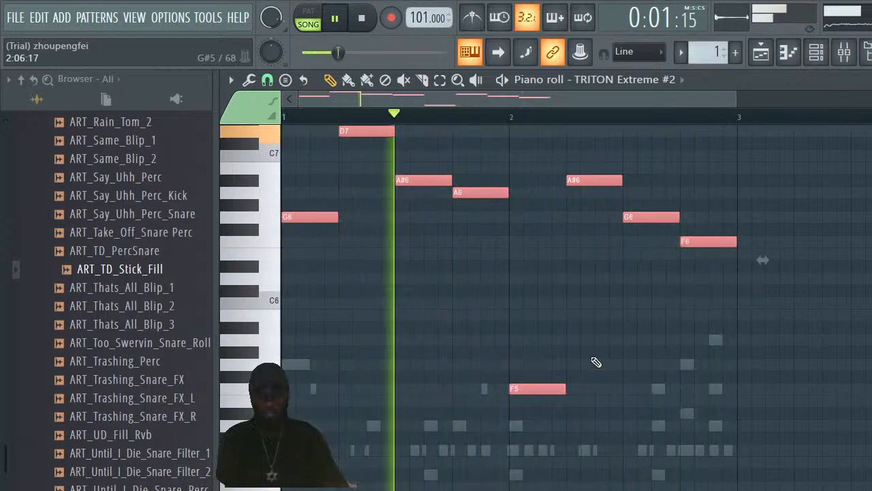
# Mute the ART_Bad_Habbit_Perc channel and move the ART_Bad_Habbit_Perc #2 clips on Track 4 two steps earlier in the playlist
pyautogui.click(765, 55)
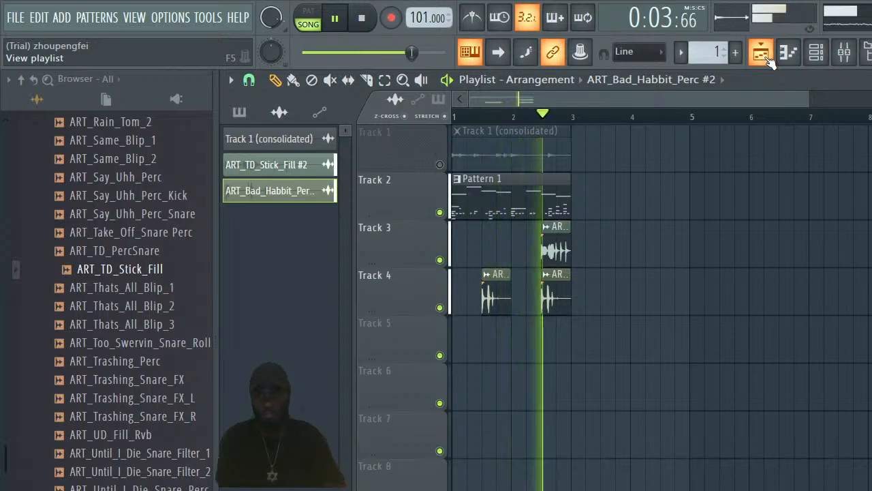
pyautogui.click(845, 53)
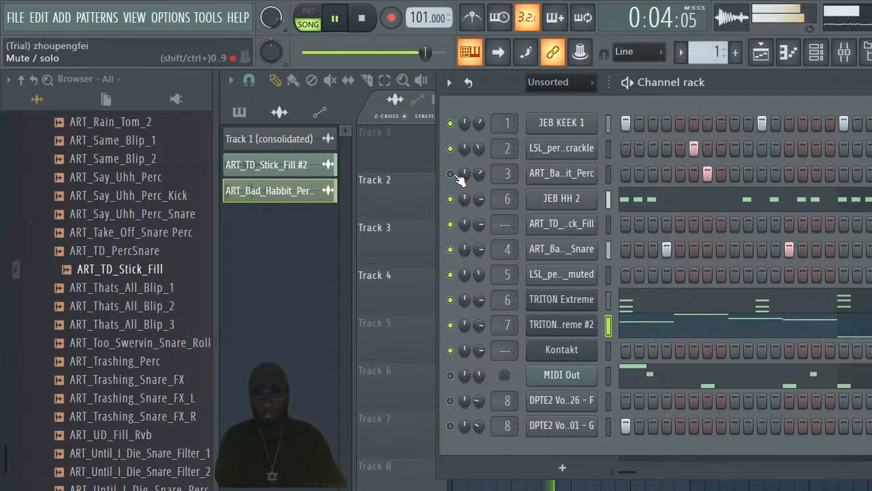
pyautogui.click(762, 61)
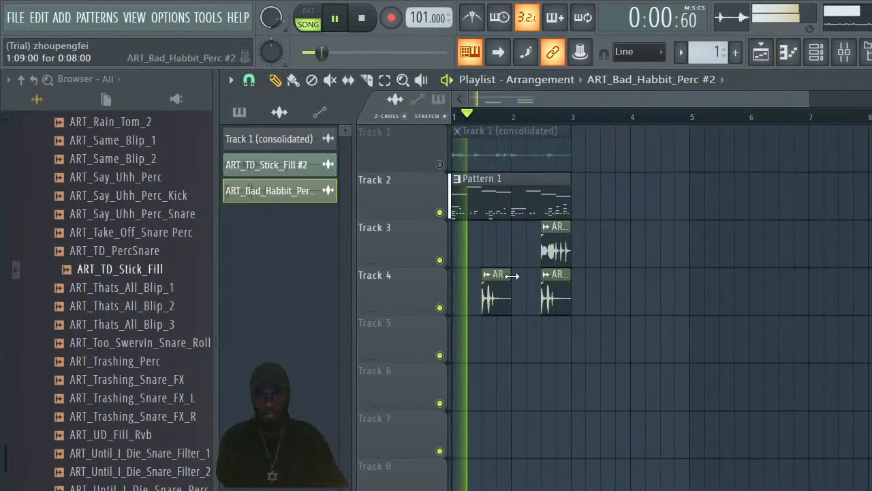
pyautogui.moveTo(808, 97); pyautogui.dragTo(529, 126)
pyautogui.moveTo(656, 297); pyautogui.dragTo(616, 295)
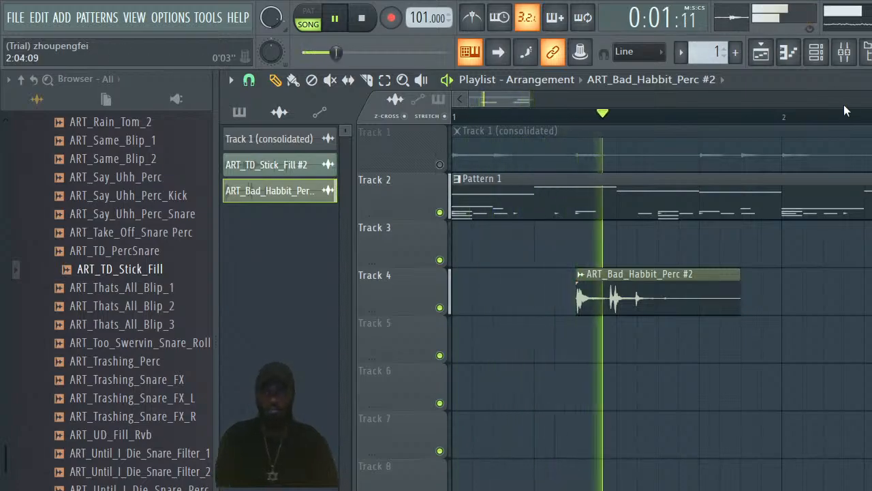
pyautogui.click(816, 56)
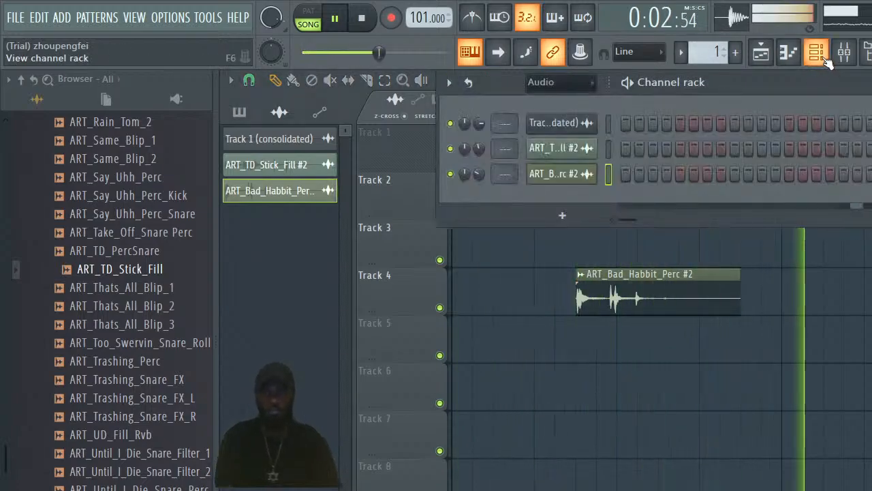
pyautogui.click(788, 55)
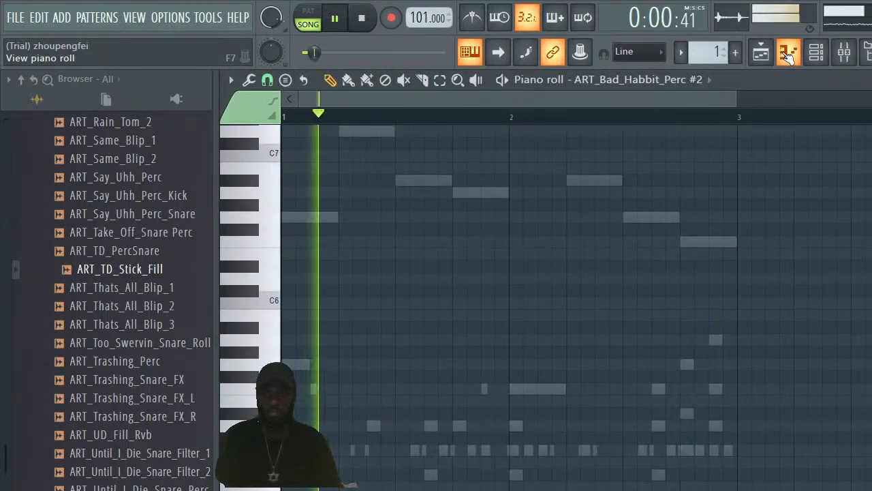
pyautogui.click(817, 54)
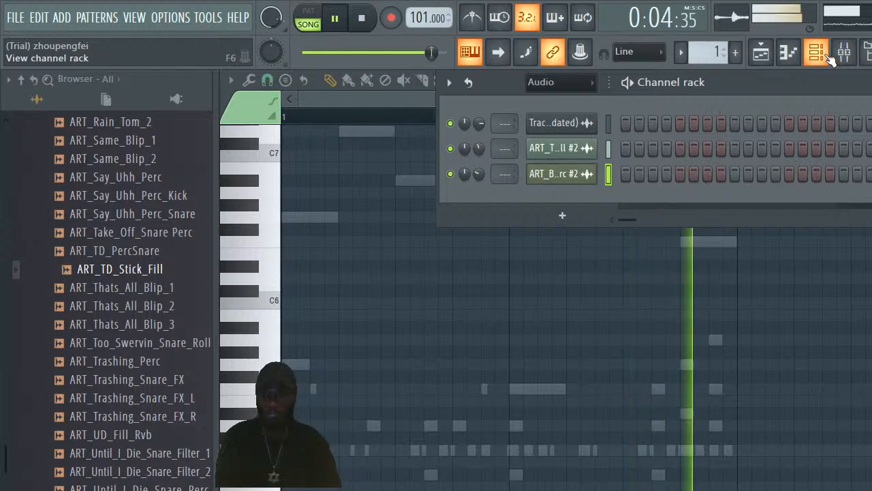
pyautogui.click(762, 55)
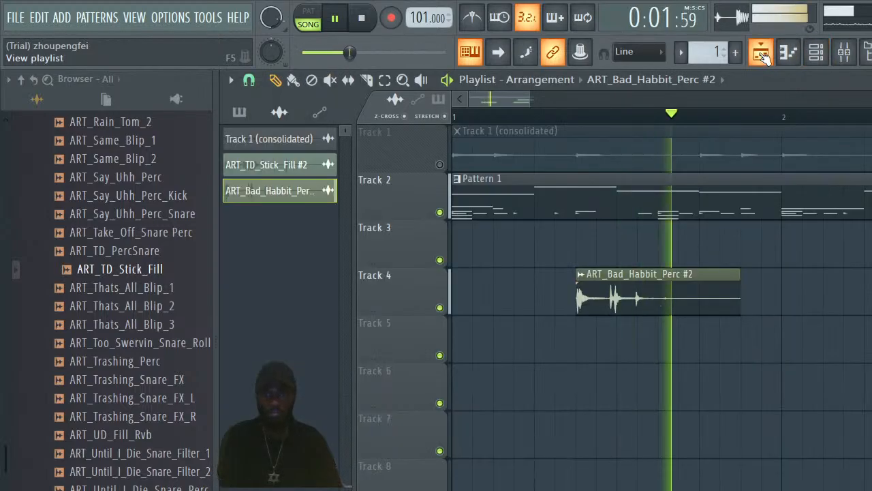
pyautogui.scroll(-3, 675, 125)
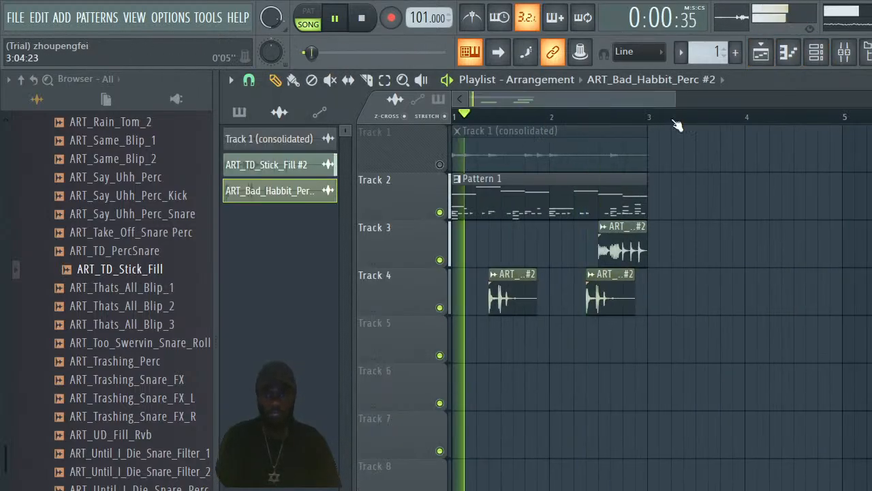
# Stop playback and delete playlist Track 1 holding the consolidated audio clip
pyautogui.click(362, 18)
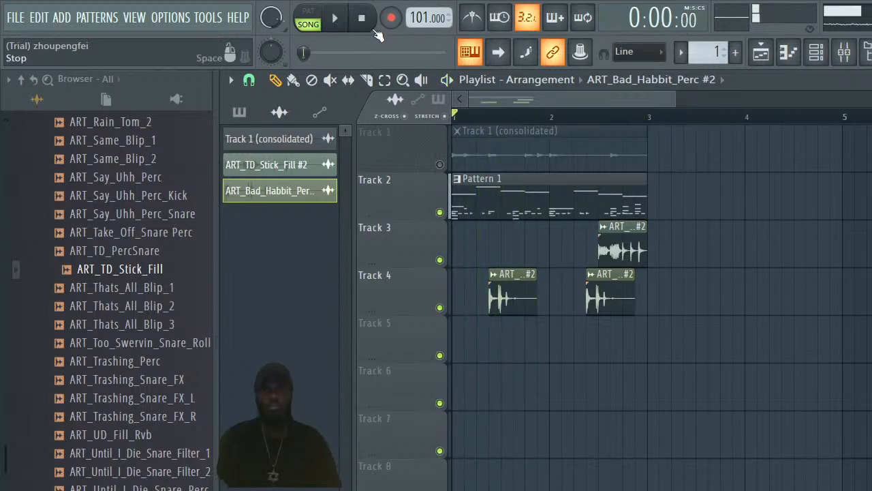
pyautogui.rightClick(410, 140)
pyautogui.click(456, 432)
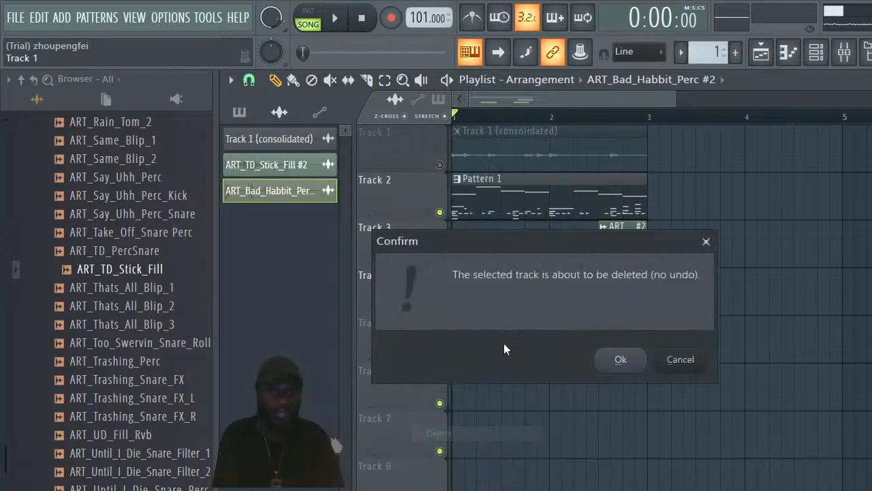
pyautogui.click(620, 361)
# Switch to Pattern 2 and cut the notes of its MIDI Out channel
pyautogui.click(828, 57)
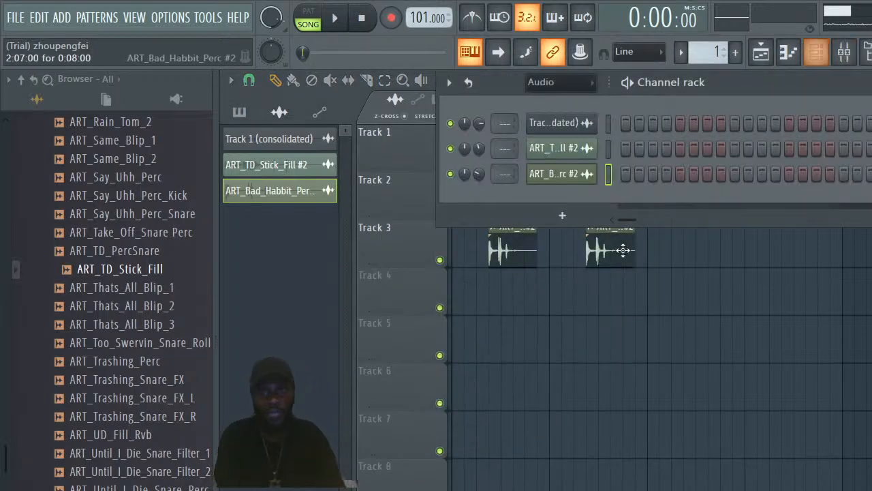
pyautogui.moveTo(711, 53); pyautogui.dragTo(711, 46)
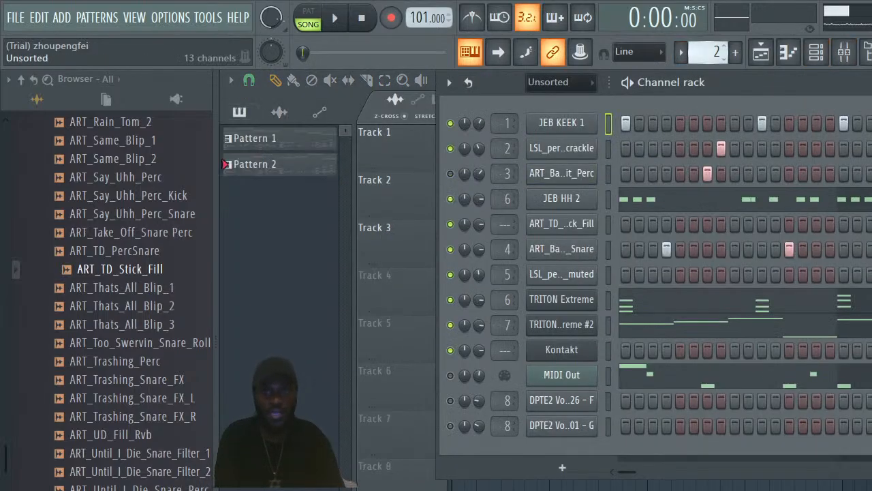
pyautogui.rightClick(565, 379)
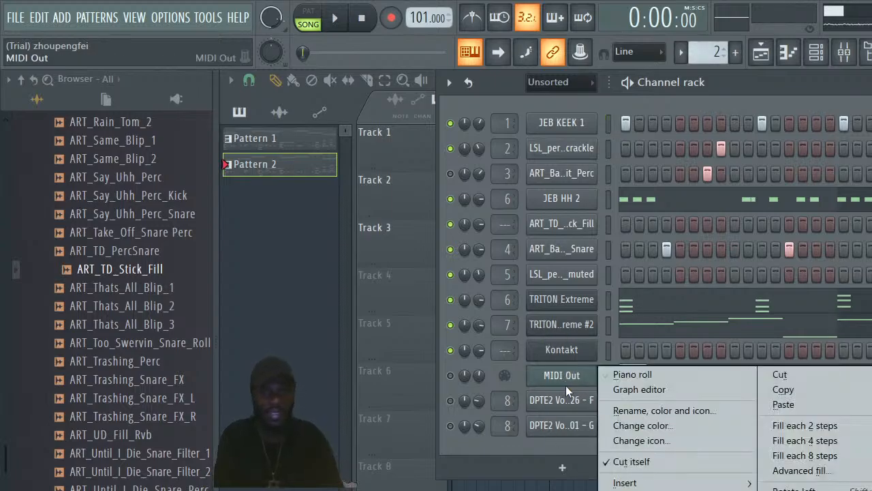
pyautogui.click(811, 379)
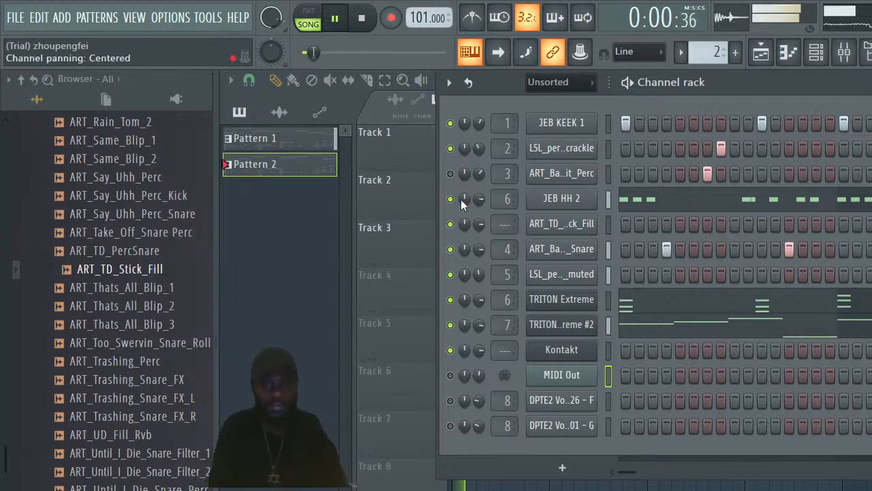
# Delete the muted ART_Bad_Habbit_Perc channel from the channel rack and stop playback
pyautogui.rightClick(560, 173)
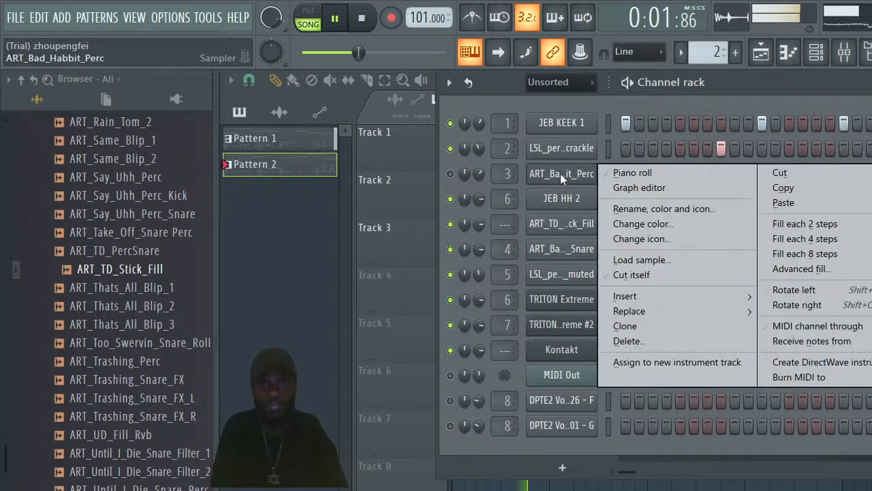
pyautogui.click(644, 339)
pyautogui.click(644, 370)
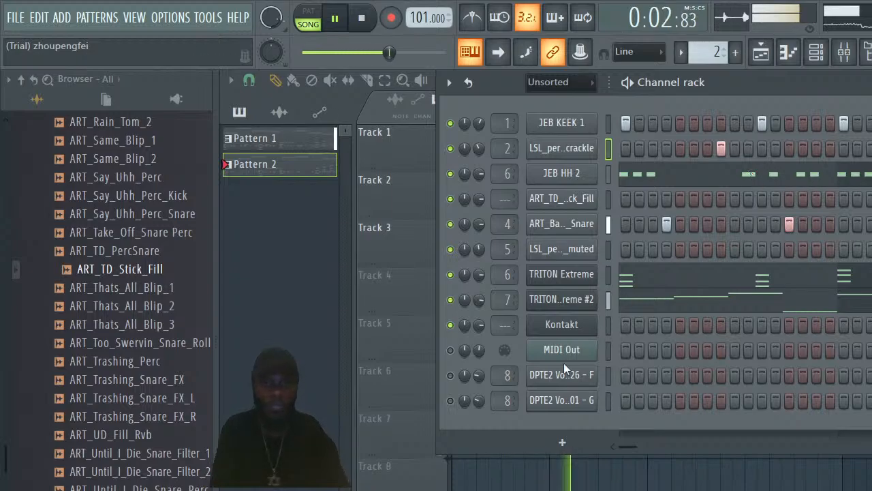
pyautogui.press('space')
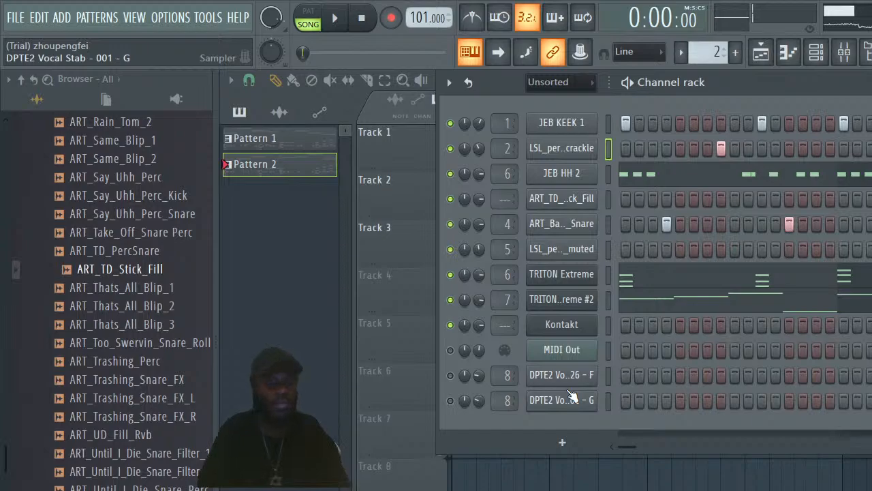
# Find the DPTE2 Vocal Stabs - G samples and preview stabs 021, 019 and 017 over the playing song
pyautogui.moveTo(7, 458); pyautogui.dragTo(8, 355)
pyautogui.click(94, 266)
pyautogui.click(96, 268)
pyautogui.click(94, 269)
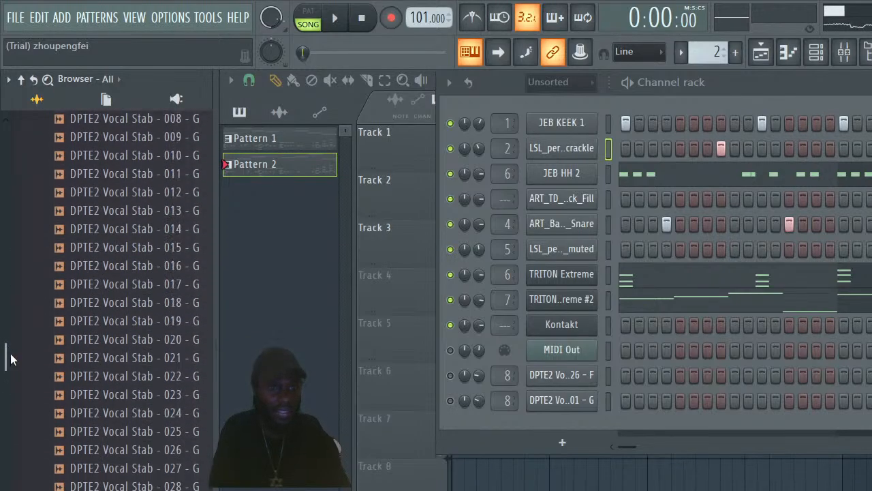
pyautogui.click(135, 360)
pyautogui.press('space')
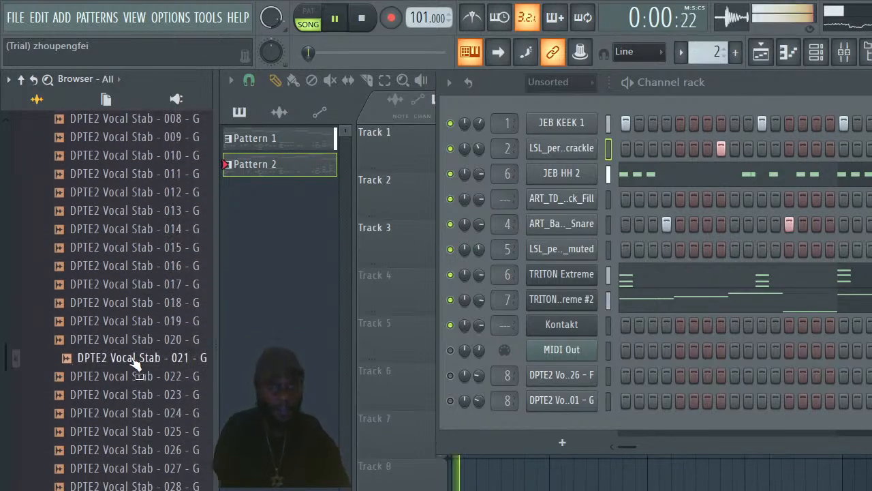
pyautogui.click(157, 324)
pyautogui.click(155, 286)
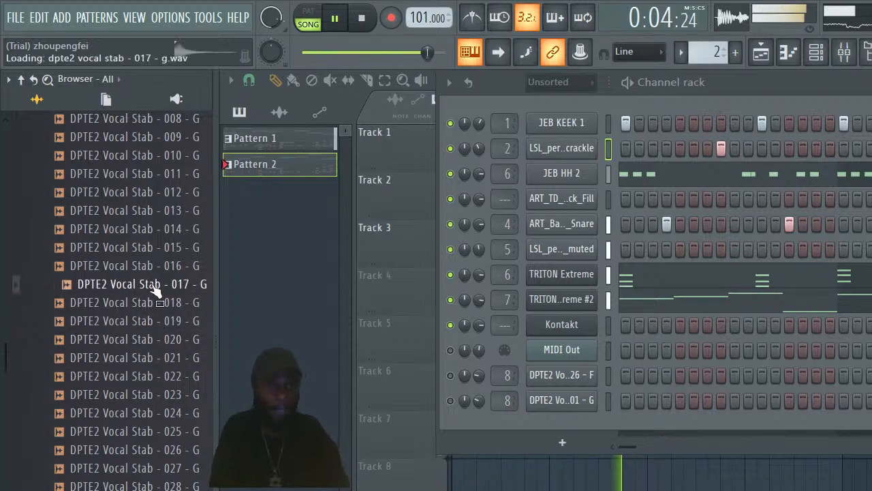
# Preview DPTE2 Vocal Stab samples 008 through 012 in G against the playing song
pyautogui.scroll(4, 92, 251)
pyautogui.click(88, 256)
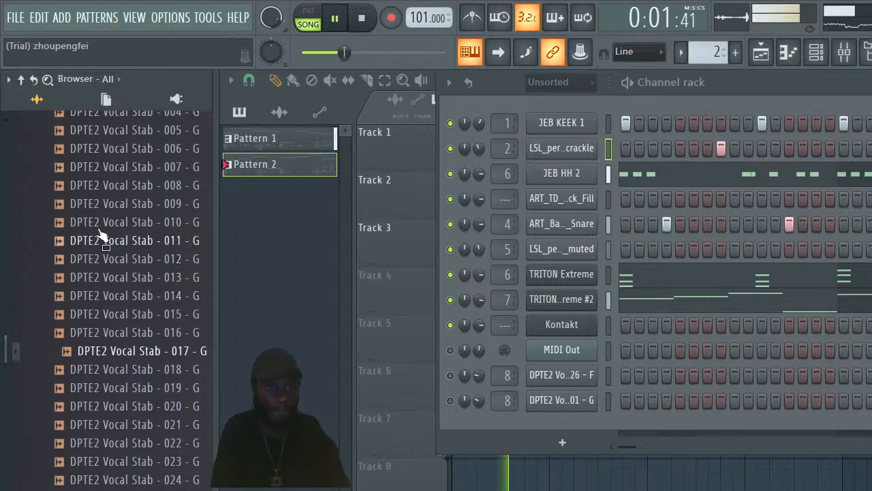
pyautogui.click(126, 191)
pyautogui.click(125, 206)
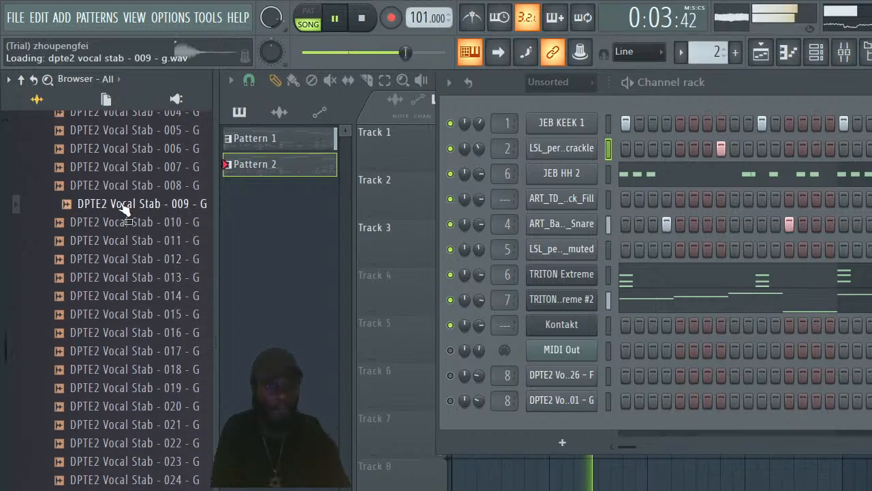
pyautogui.click(140, 222)
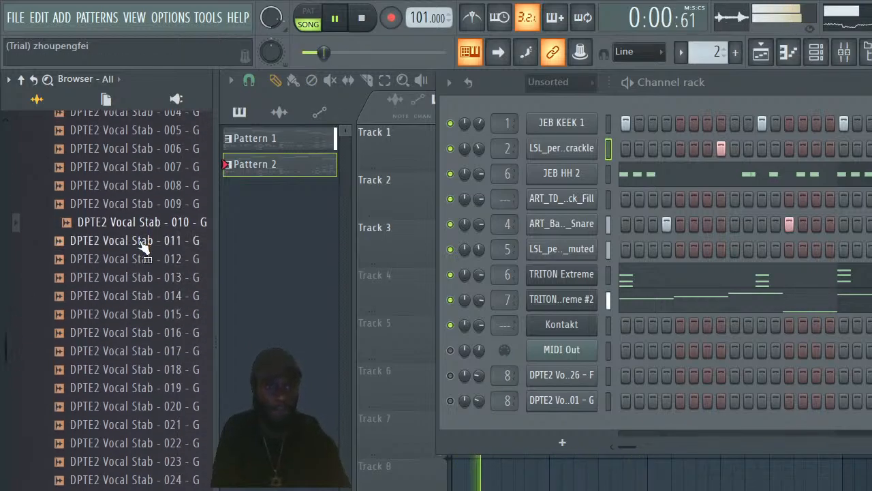
pyautogui.click(151, 244)
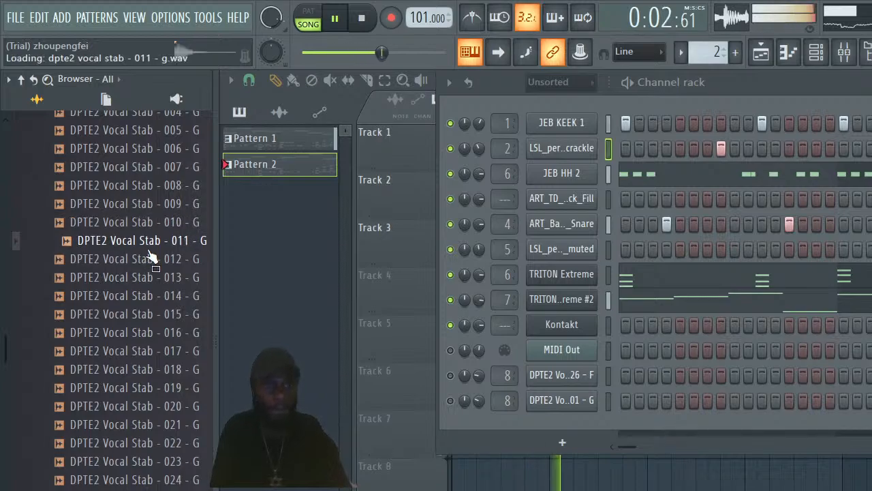
pyautogui.click(151, 260)
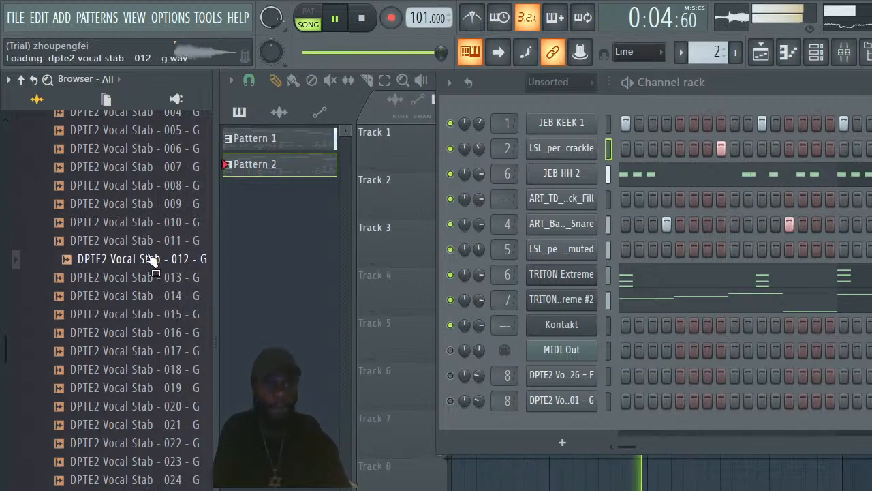
# Preview DPTE2 Vocal Stab samples 004 and 005 in G over the song, ending with playback stopped
pyautogui.moveTo(3, 352); pyautogui.dragTo(7, 327)
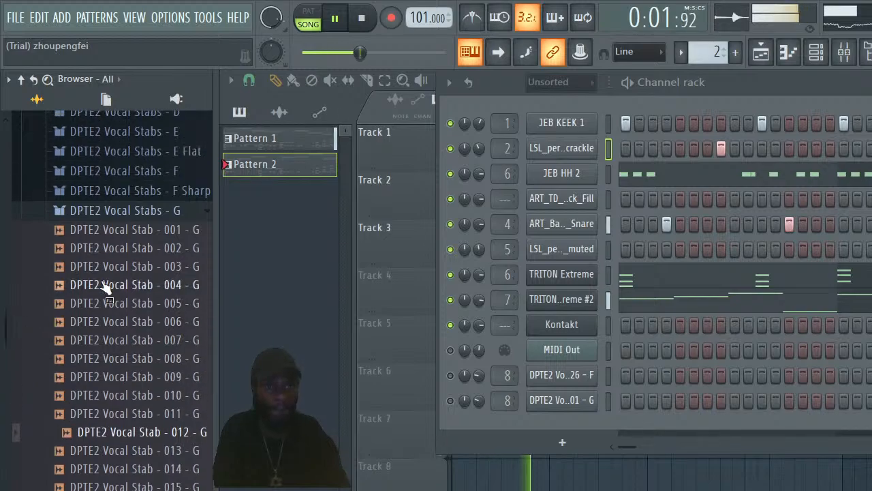
pyautogui.click(104, 287)
pyautogui.click(149, 307)
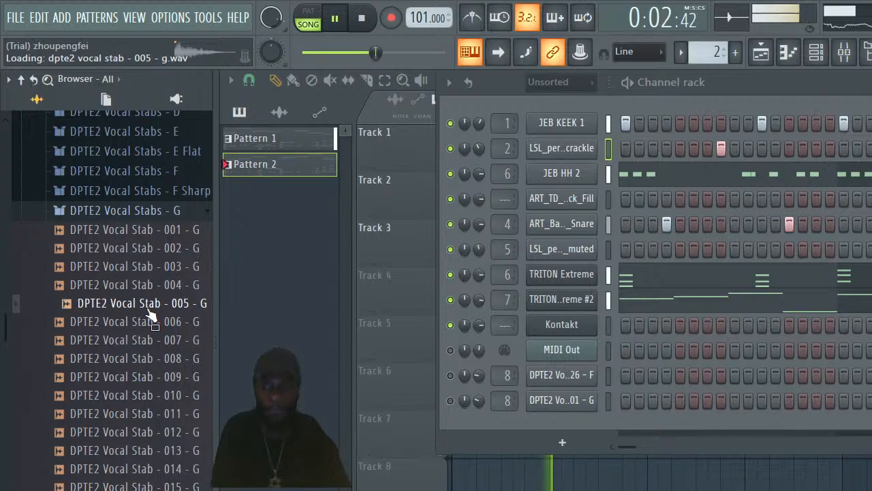
pyautogui.press('space')
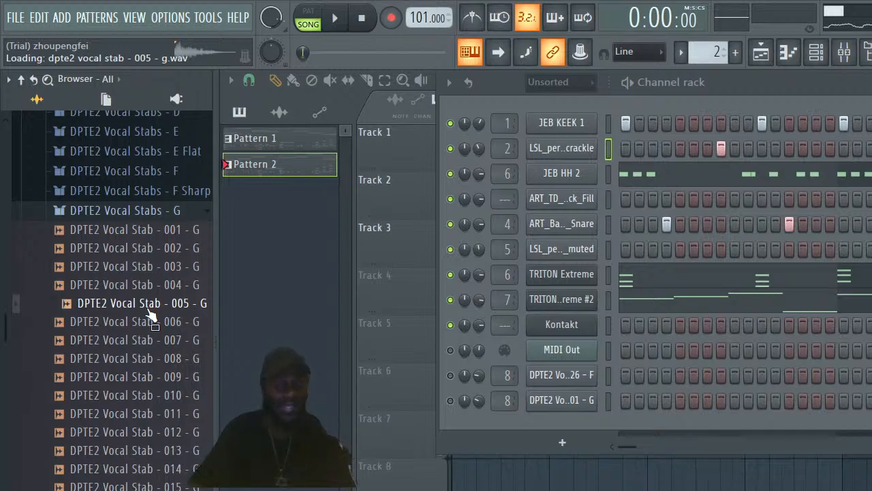
# Preview DPTE2 Vocal Stab 006 in G and stabs 005 and 010 from the F folder against the playing song
pyautogui.press('space')
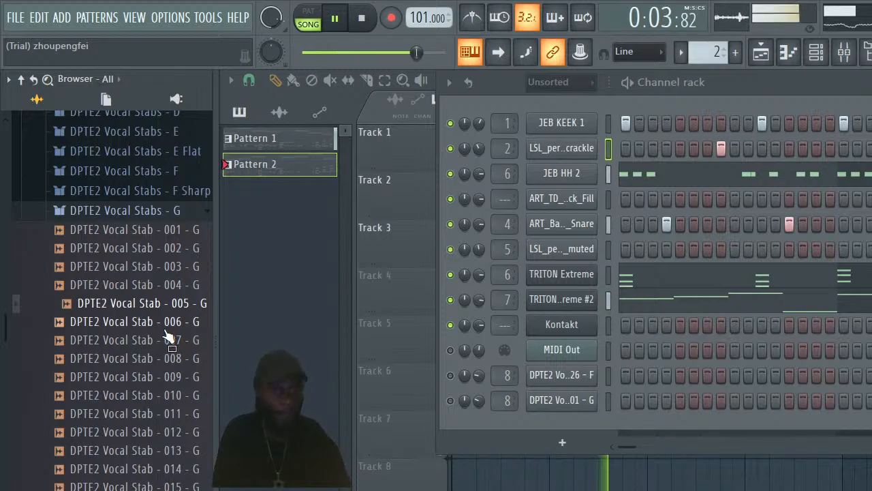
pyautogui.click(162, 323)
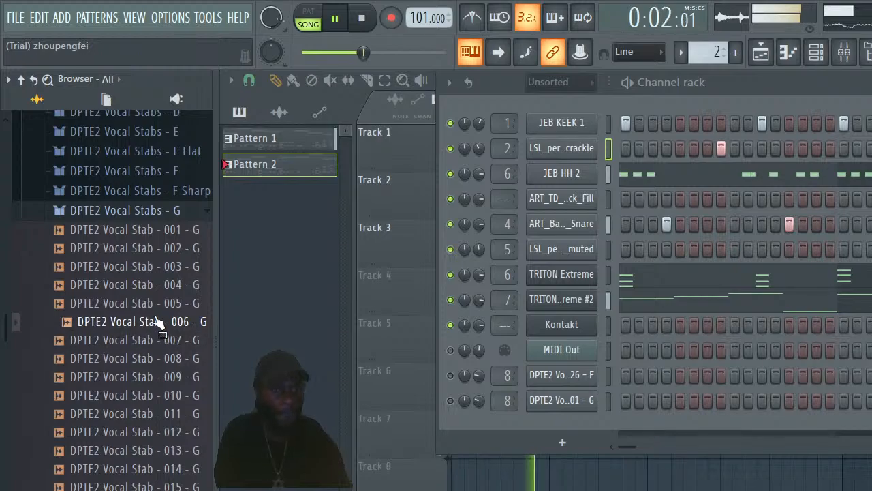
pyautogui.click(171, 171)
pyautogui.click(180, 264)
pyautogui.click(181, 355)
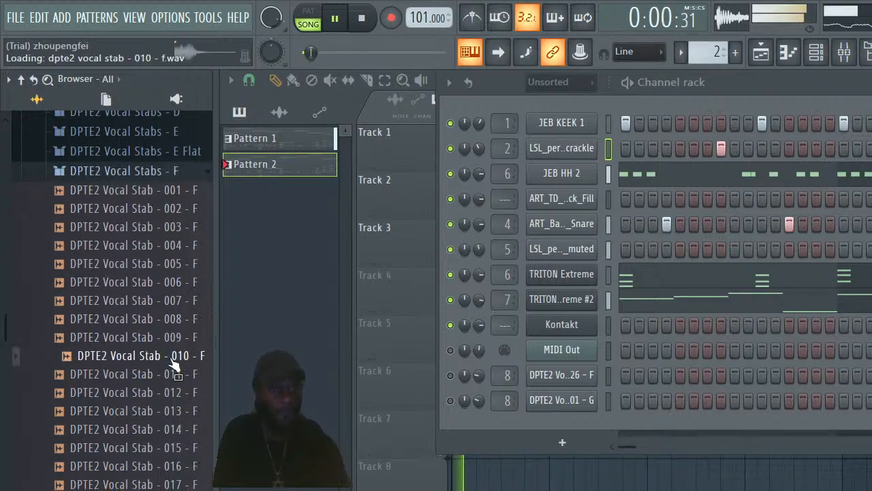
pyautogui.click(173, 272)
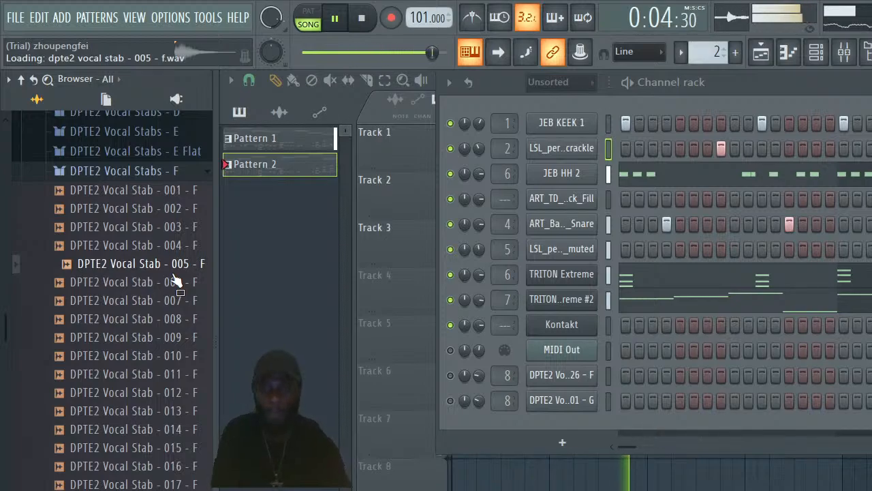
# Replace the vocal stab 26 - F channel's sample with DPTE2 Vocal Stab - 005 - F, unmute the channel, and activate its ninth step
pyautogui.moveTo(174, 275); pyautogui.dragTo(549, 382)
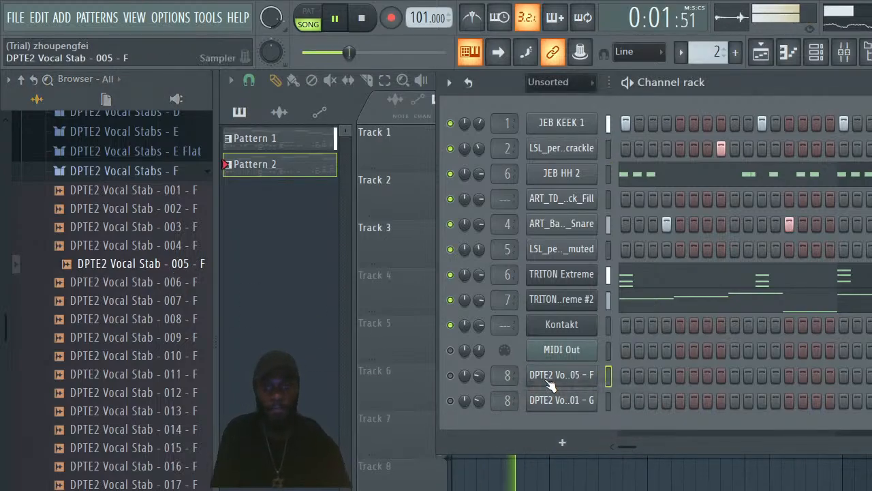
pyautogui.press('space')
pyautogui.click(451, 376)
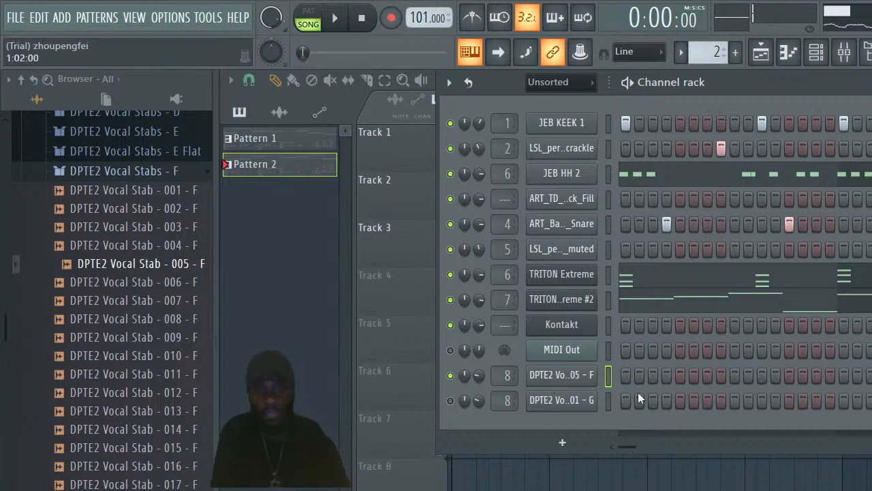
pyautogui.click(735, 376)
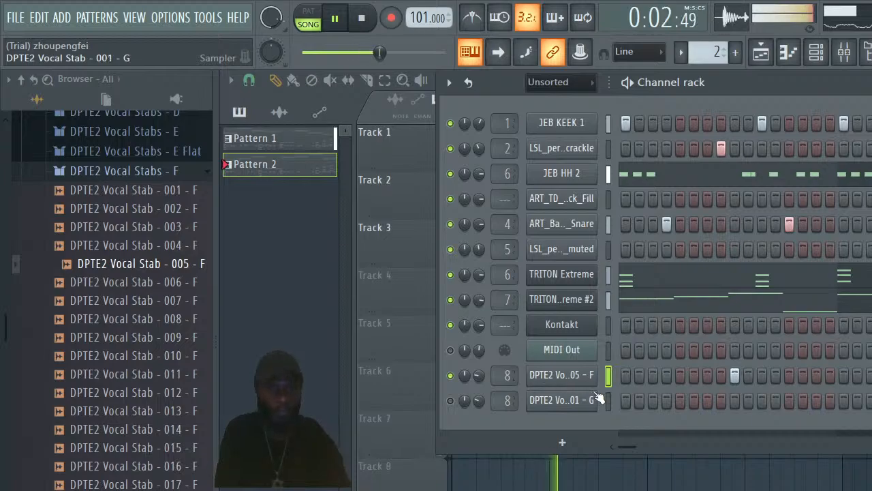
# Examine the Volume, Mod X and Mod Y envelope settings of the DPTE2 Vocal Stab - 005 - F channel during playback
pyautogui.click(572, 376)
pyautogui.click(415, 303)
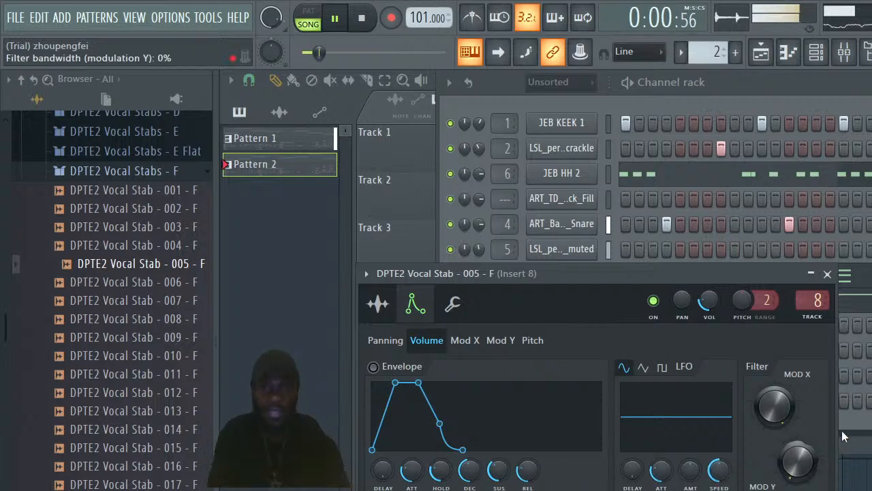
pyautogui.click(796, 81)
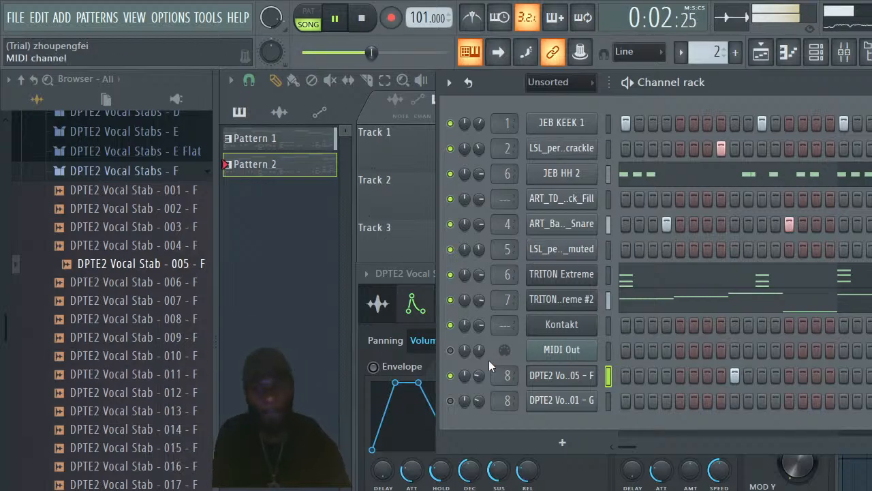
pyautogui.click(553, 375)
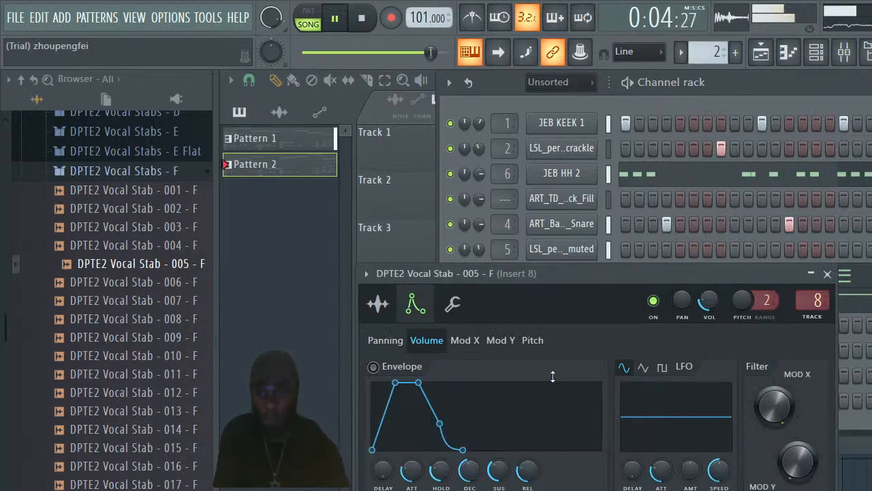
pyautogui.moveTo(559, 269); pyautogui.dragTo(569, 191)
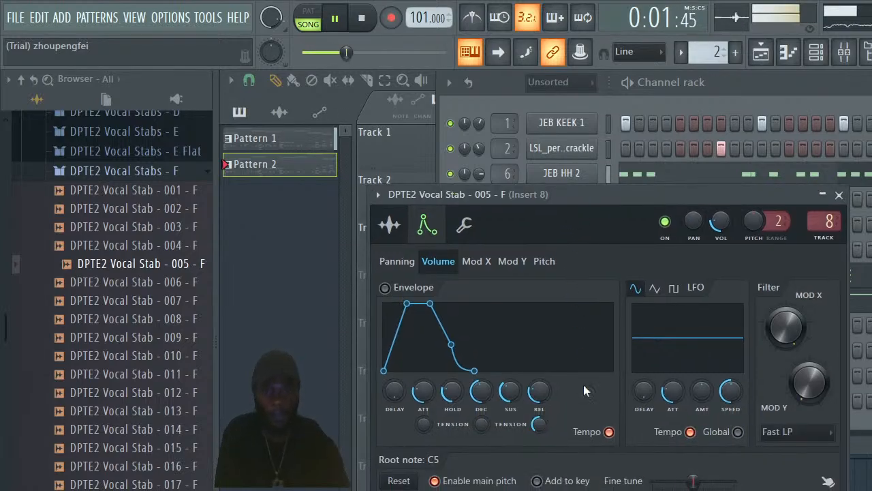
pyautogui.click(477, 262)
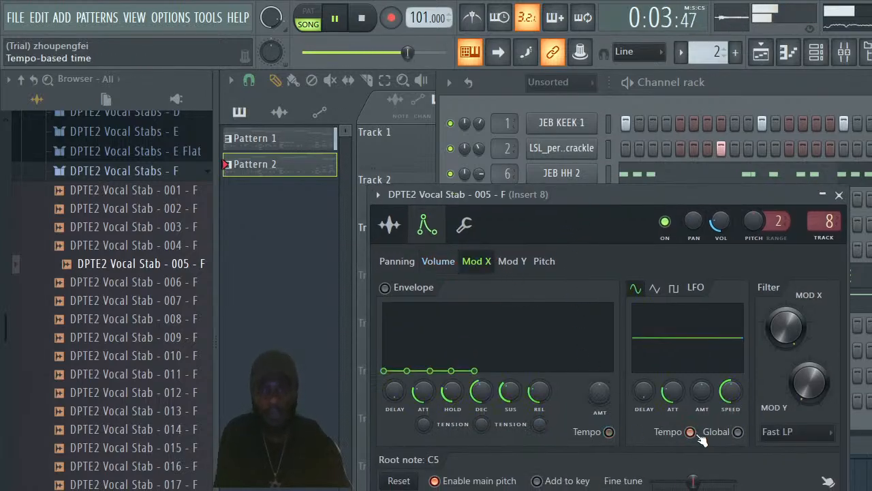
pyautogui.click(518, 265)
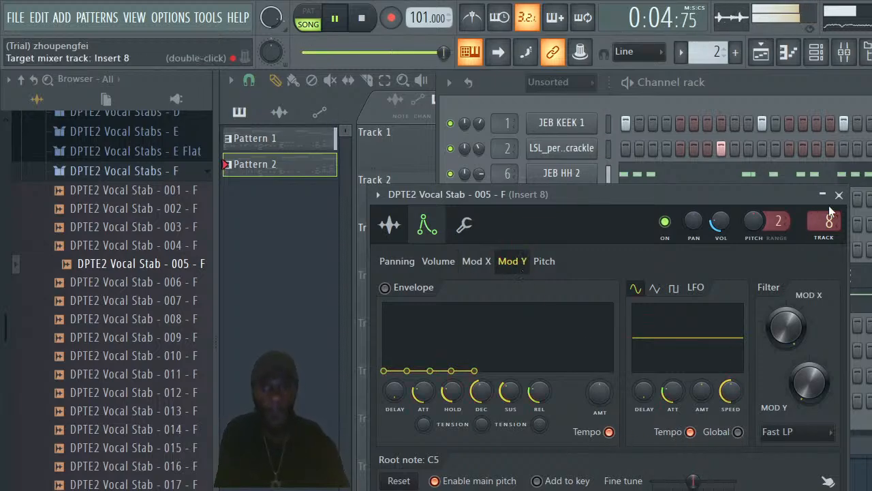
pyautogui.click(839, 195)
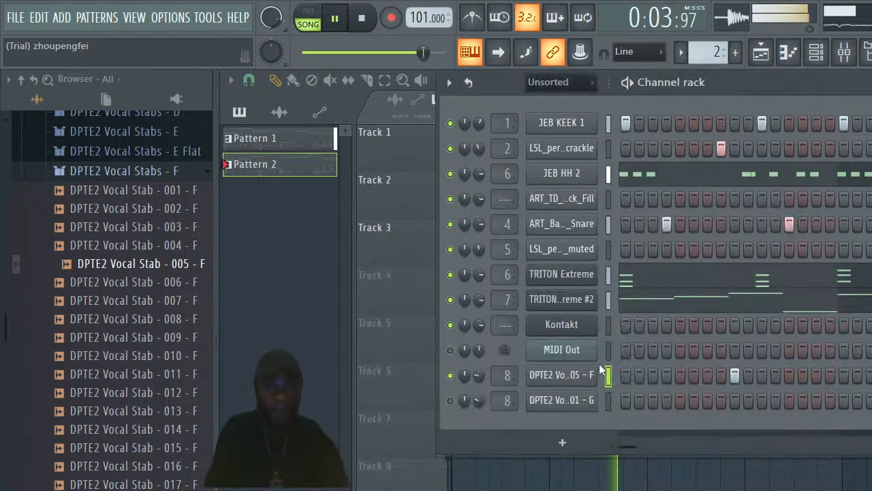
# Stop playback and delete the muted DPTE2 Vocal Stab - 001 - G channel from the channel rack
pyautogui.press('space')
pyautogui.rightClick(538, 402)
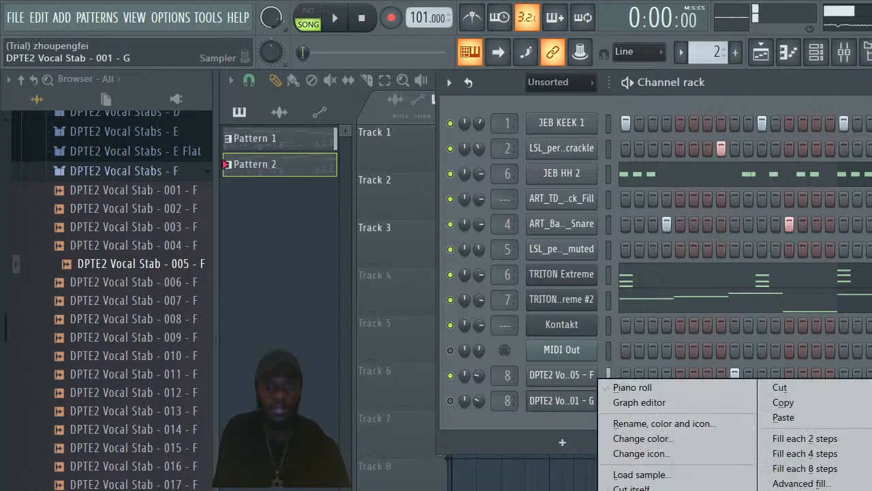
pyautogui.click(672, 490)
pyautogui.click(624, 373)
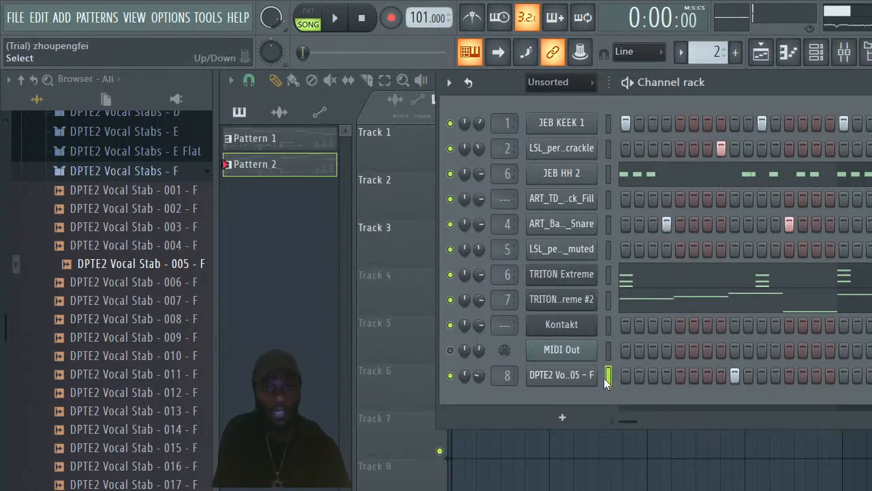
# Look over the Cloud Supply instrument's sound layers and macro knobs in the Kontakt channel
pyautogui.click(576, 326)
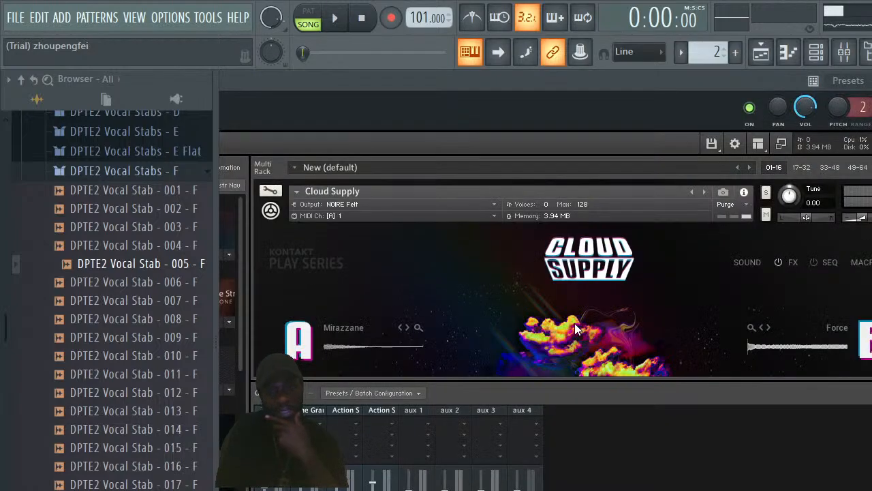
pyautogui.scroll(-5, 559, 273)
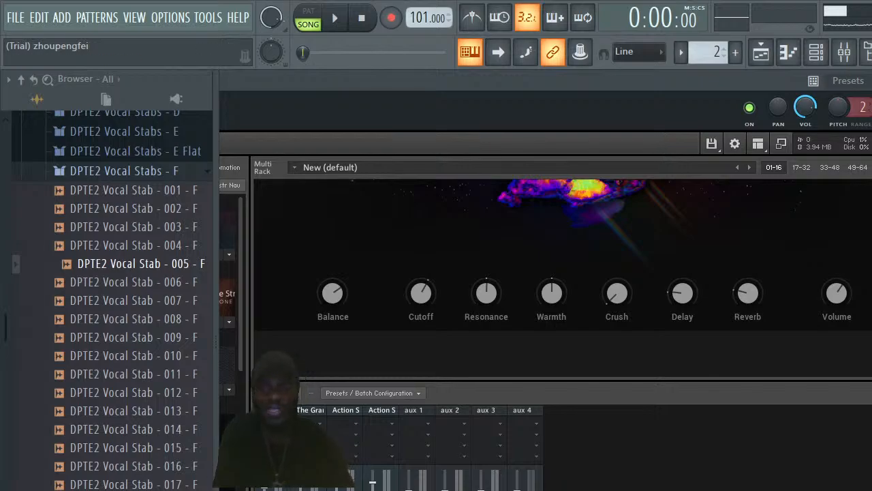
pyautogui.press('F6')
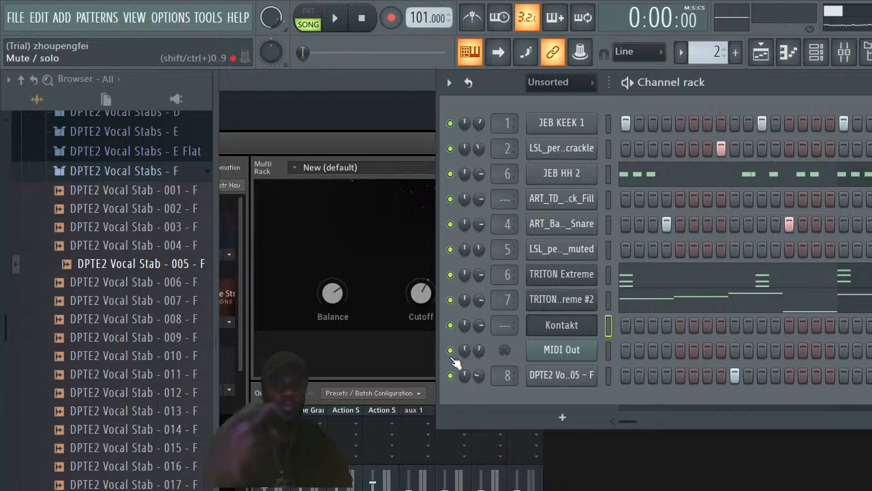
# Examine the MIDI Out channel's piano roll in Pattern 2 against the other channels' notes while briefly playing the song
pyautogui.rightClick(547, 350)
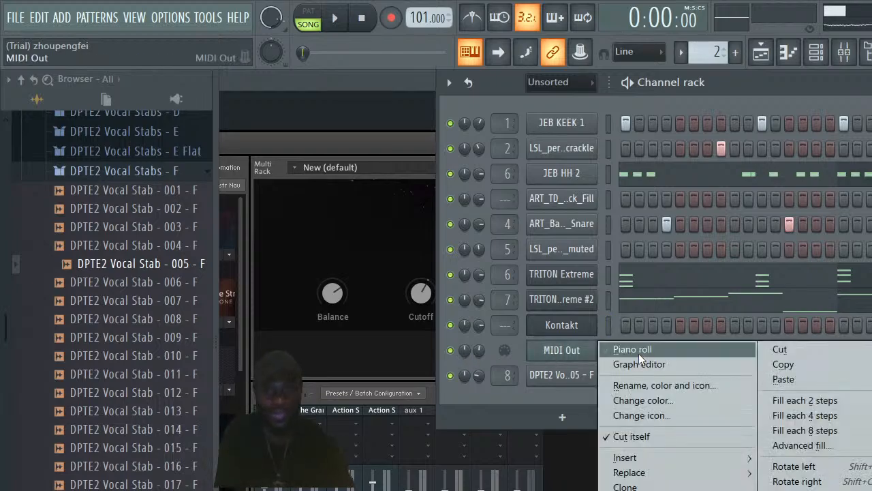
pyautogui.click(638, 352)
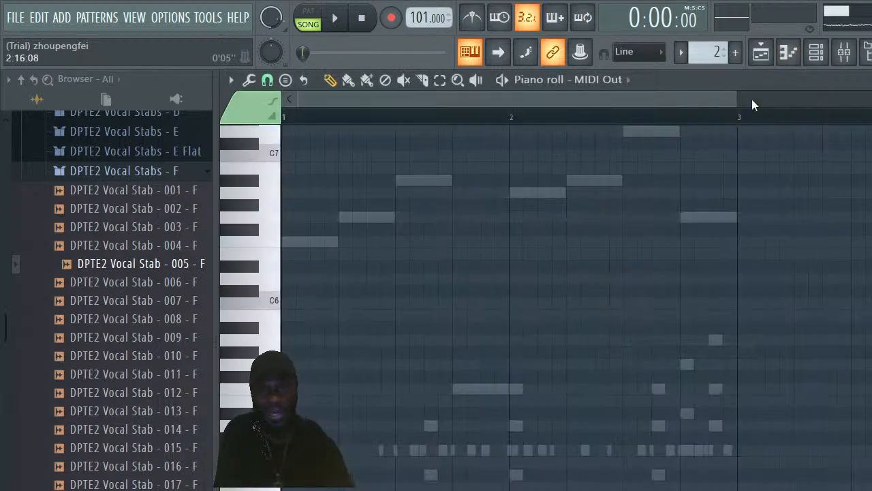
pyautogui.moveTo(735, 100); pyautogui.dragTo(814, 103)
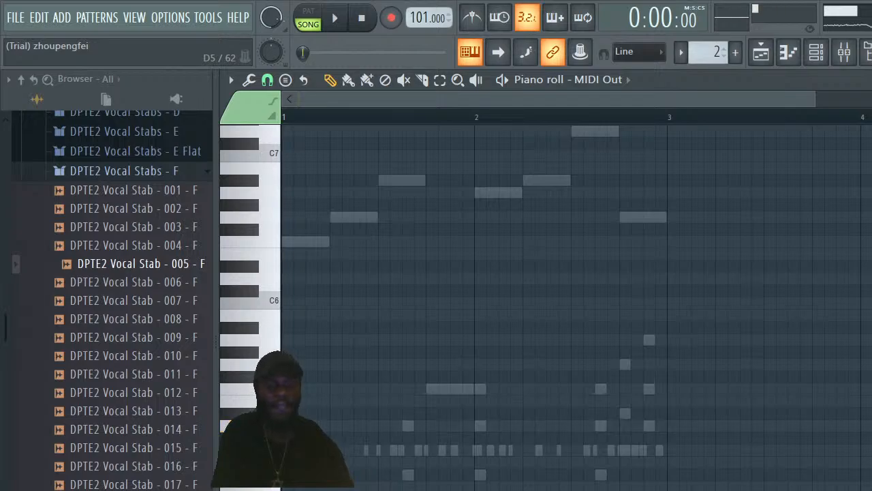
pyautogui.press('space')
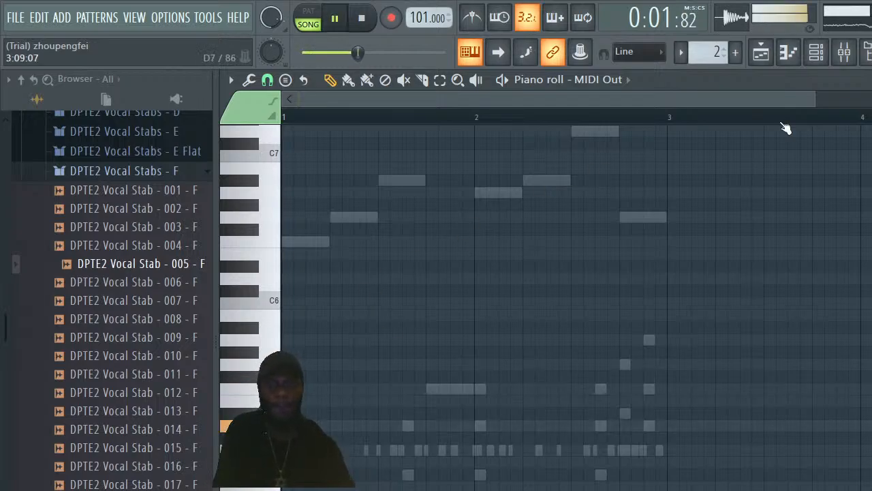
pyautogui.click(816, 52)
pyautogui.press('space')
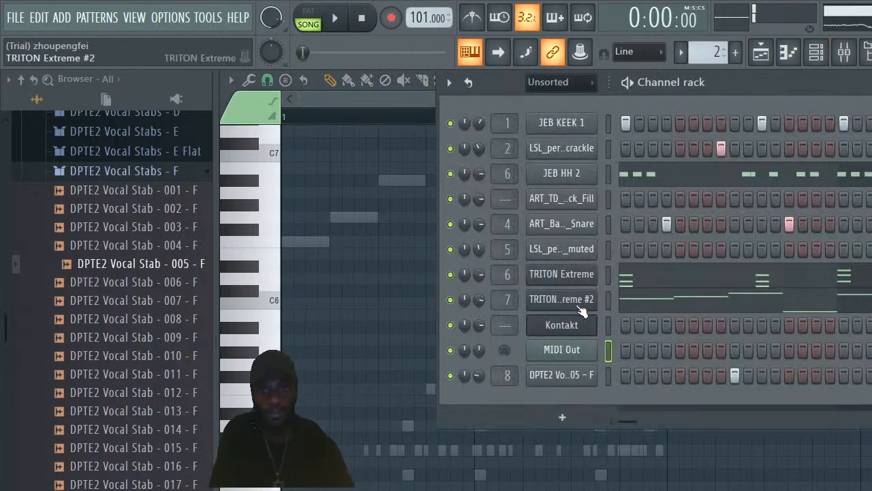
# Check the playlist clips and compare the channel rack contents of Pattern 1 and Pattern 2, with a short playback
pyautogui.click(761, 52)
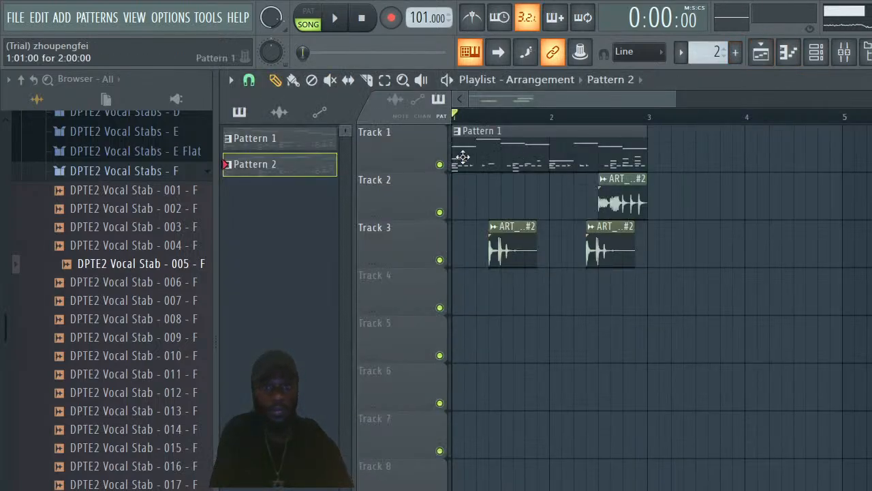
pyautogui.click(816, 52)
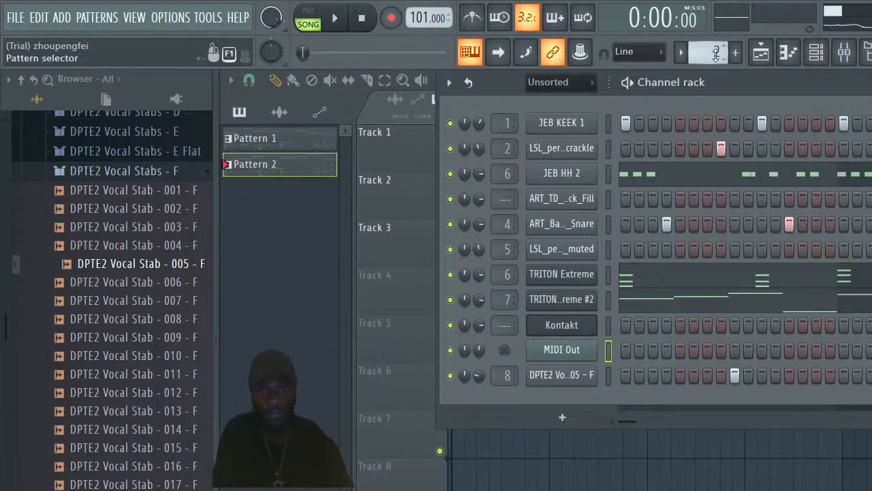
pyautogui.press('space')
pyautogui.press('space')
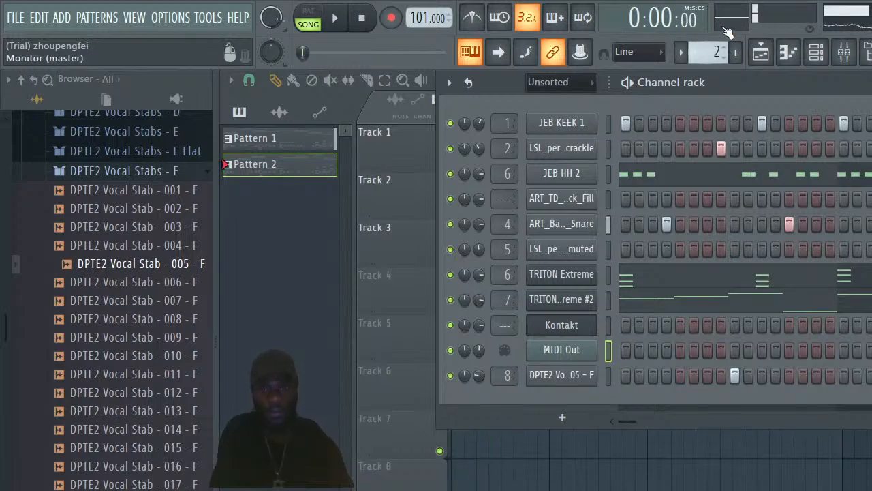
pyautogui.scroll(1, 709, 51)
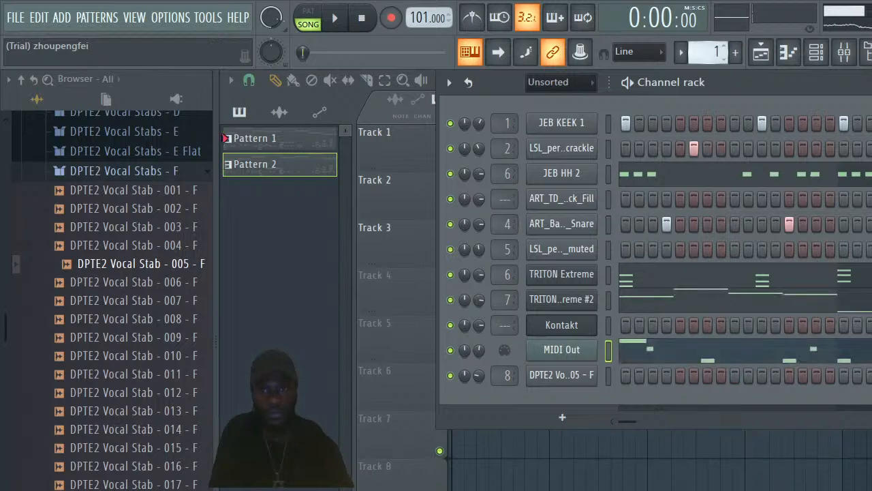
pyautogui.scroll(-1, 709, 52)
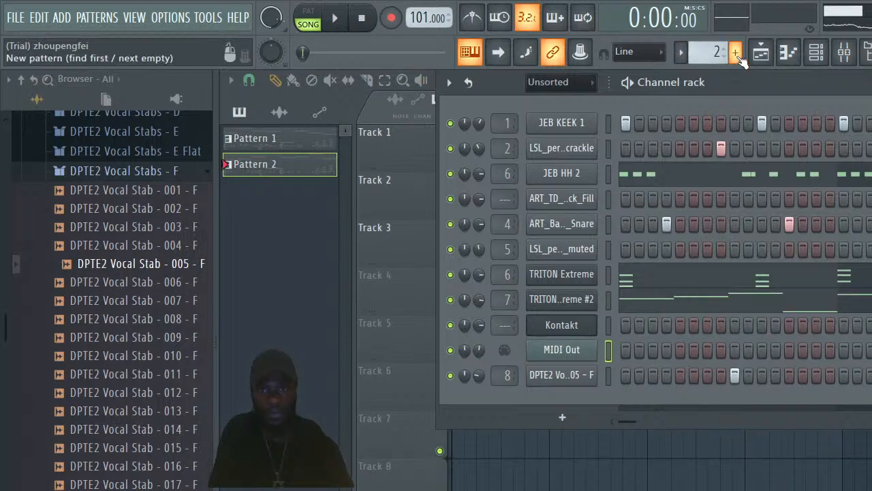
# Replace the Pattern 1 clip on Track 1 of the playlist with a Pattern 2 clip starting at bar 1
pyautogui.click(761, 52)
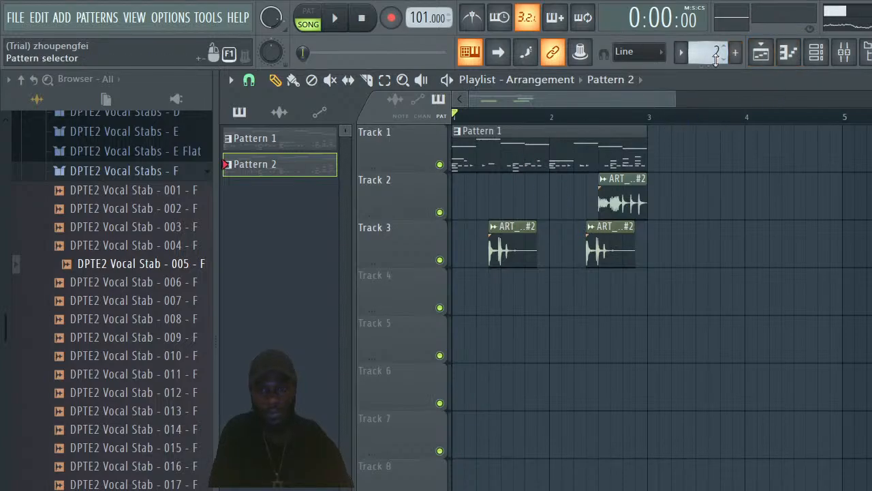
pyautogui.rightClick(508, 150)
pyautogui.click(464, 144)
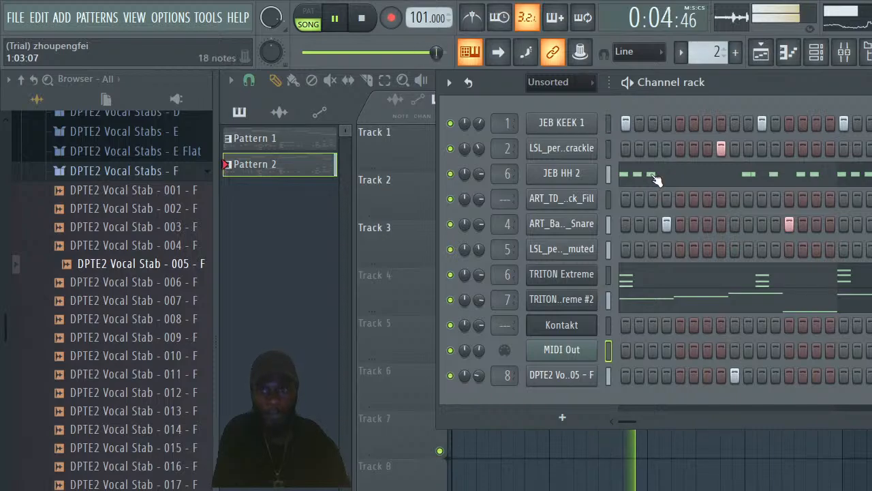
# Lower the LSL percussion crackle channel's volume to 25%, toggling its mute to judge the sound during playback
pyautogui.moveTo(479, 147)
pyautogui.mouseDown()
pyautogui.moveTo(479, 158)
pyautogui.moveTo(478, 148)
pyautogui.mouseUp()
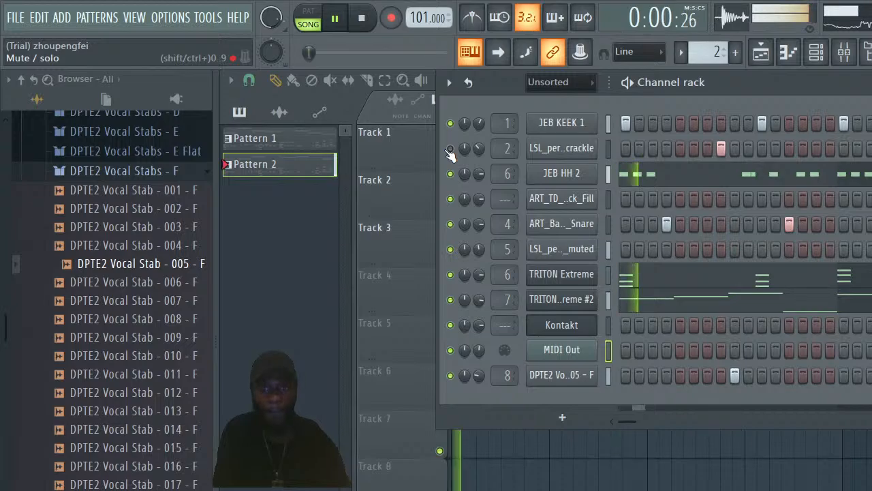
pyautogui.click(450, 150)
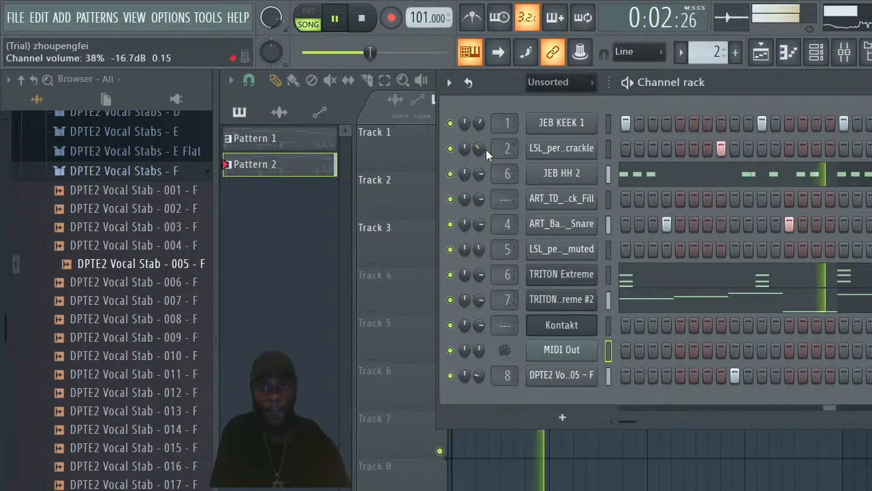
pyautogui.moveTo(481, 149)
pyautogui.mouseDown()
pyautogui.moveTo(481, 159)
pyautogui.moveTo(480, 149)
pyautogui.mouseUp()
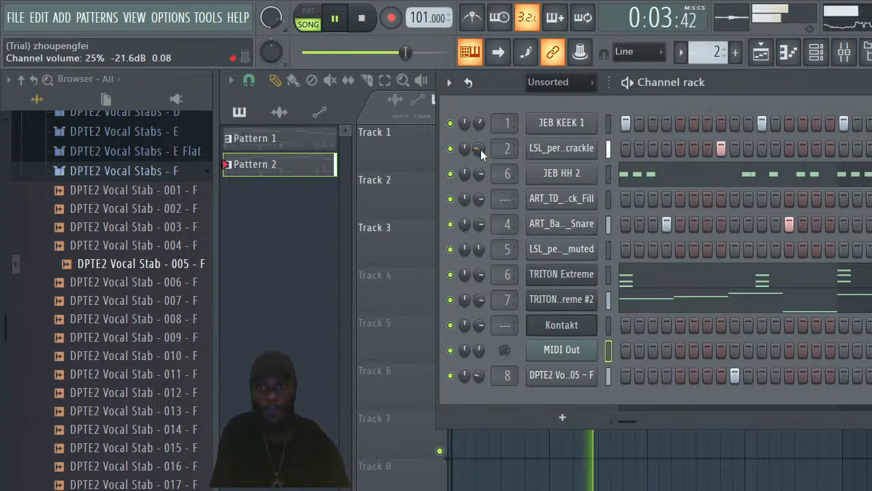
pyautogui.click(449, 148)
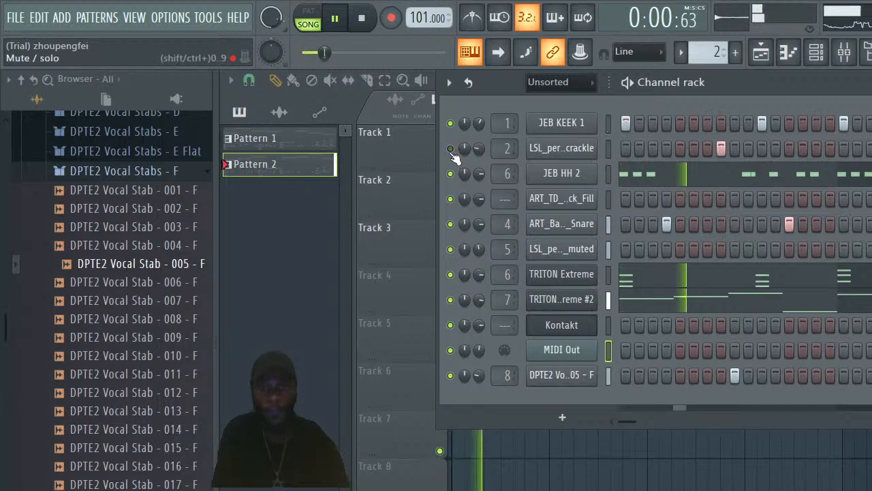
# Delete the LSL percussion crackle channel from the channel rack and confirm the removal
pyautogui.rightClick(593, 148)
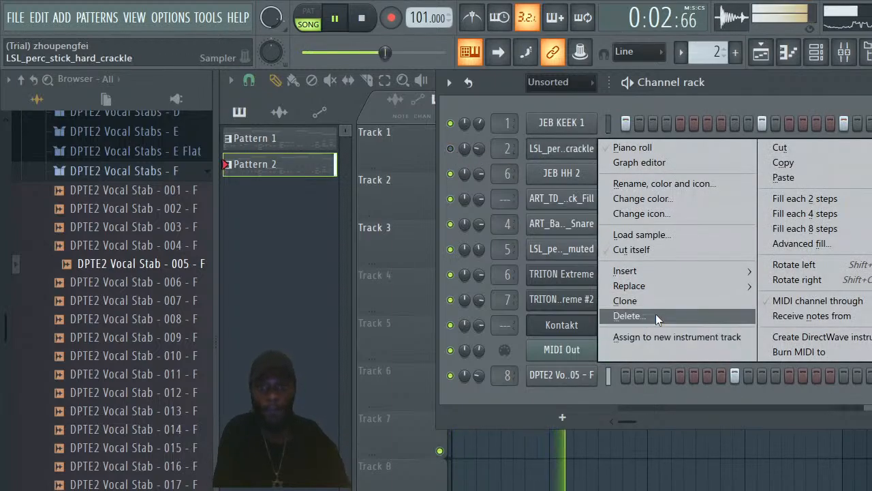
pyautogui.click(653, 316)
pyautogui.click(630, 369)
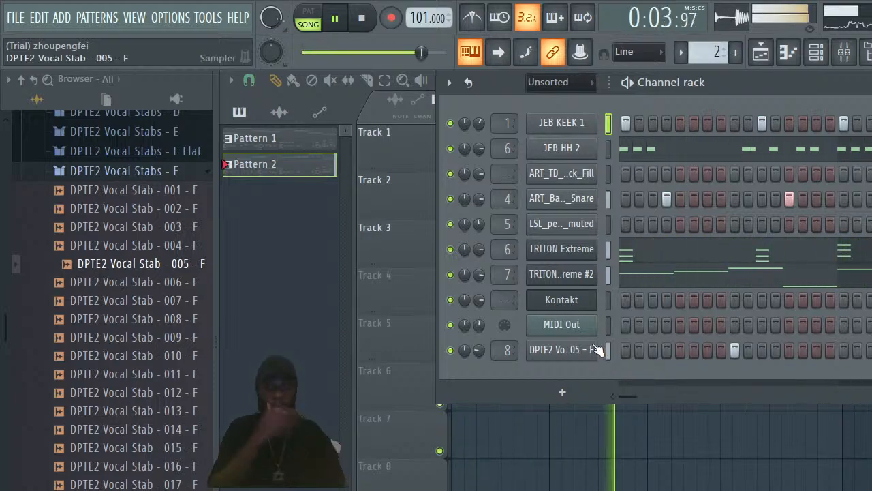
# Remove the Cloud Supply instrument from the Kontakt channel, reposition the plugin window and browse its instrument libraries
pyautogui.click(562, 299)
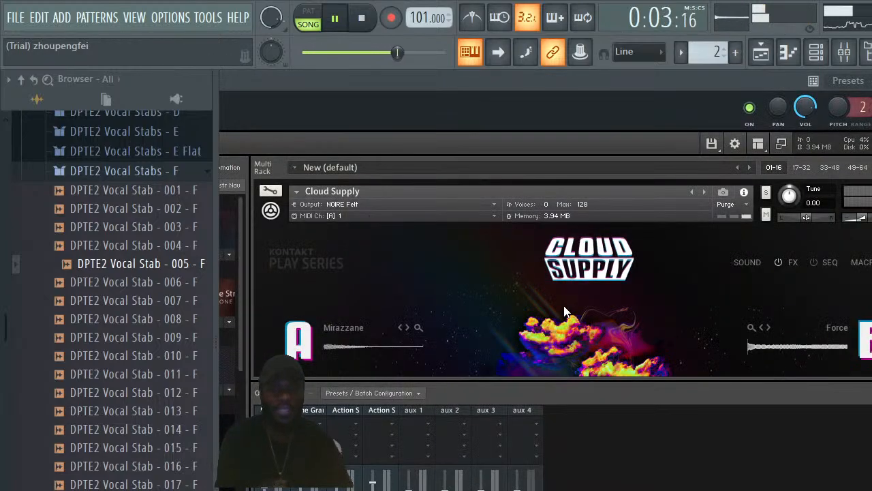
pyautogui.scroll(-5, 561, 278)
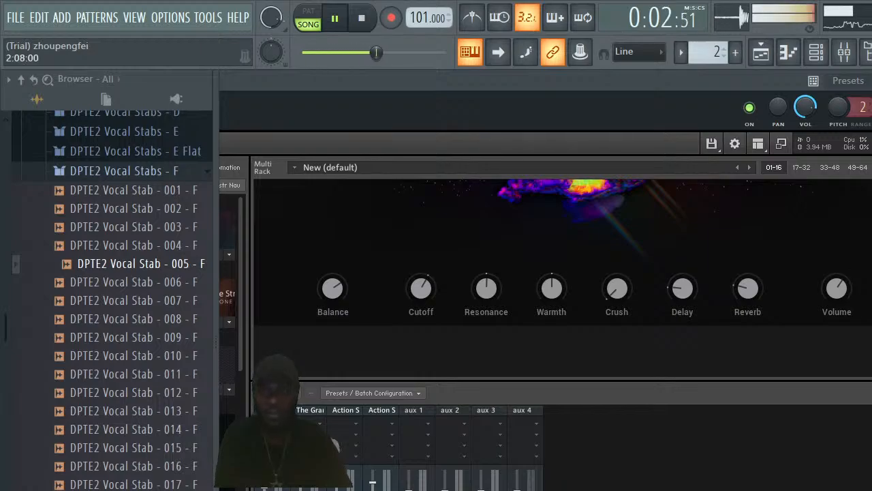
pyautogui.scroll(5, 563, 278)
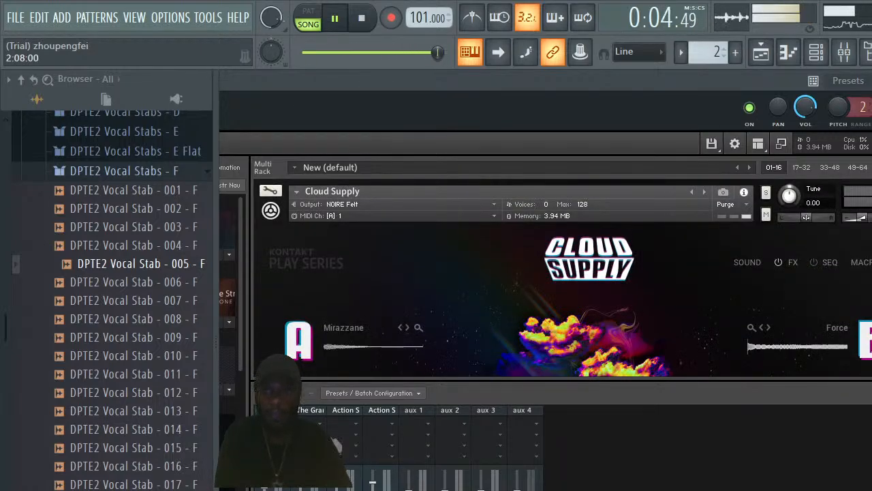
pyautogui.click(871, 192)
pyautogui.click(547, 375)
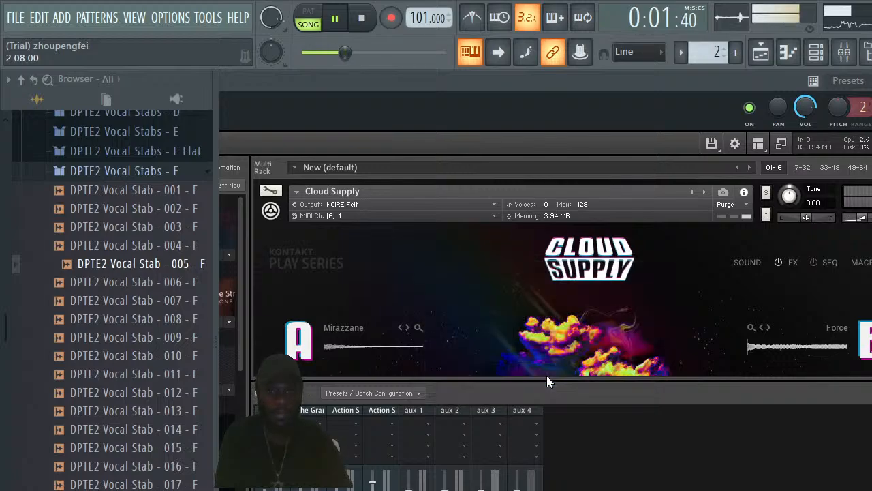
pyautogui.moveTo(376, 81); pyautogui.dragTo(712, 75)
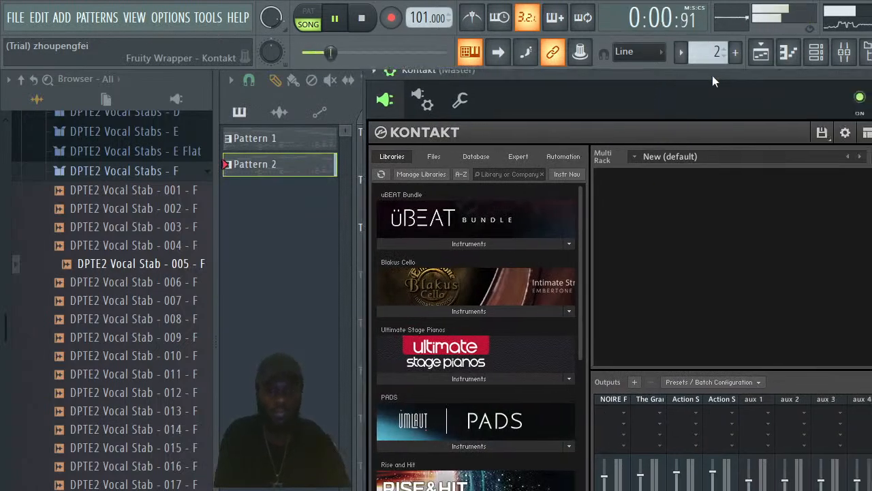
pyautogui.moveTo(577, 335); pyautogui.dragTo(584, 406)
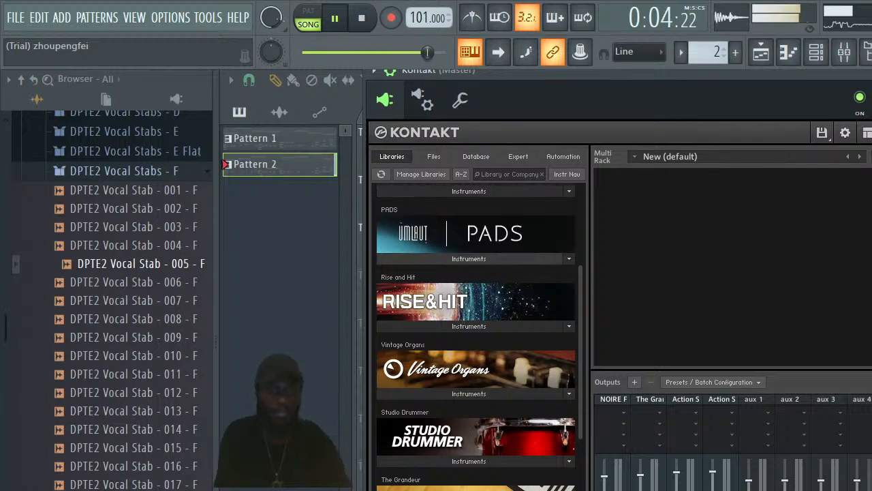
# Switch to the browser to check the live stream's YouTube Studio dashboard, return to FL Studio and close the Kontakt window
pyautogui.press('super')
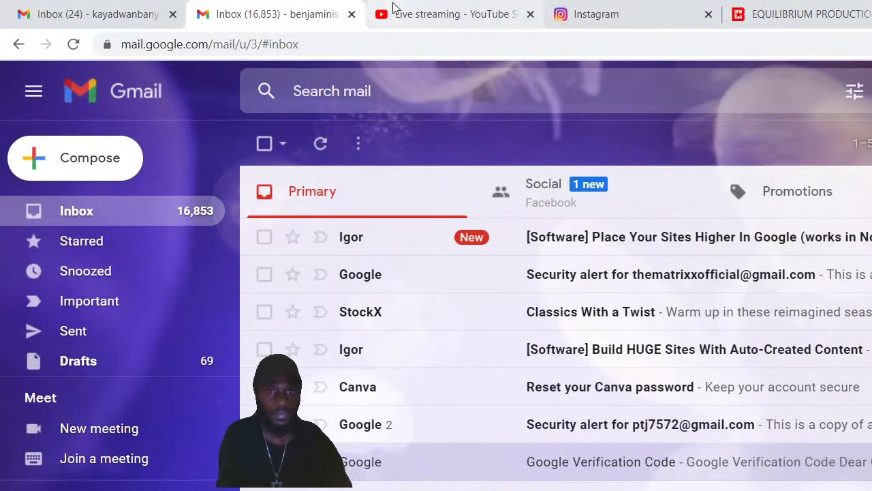
pyautogui.click(393, 7)
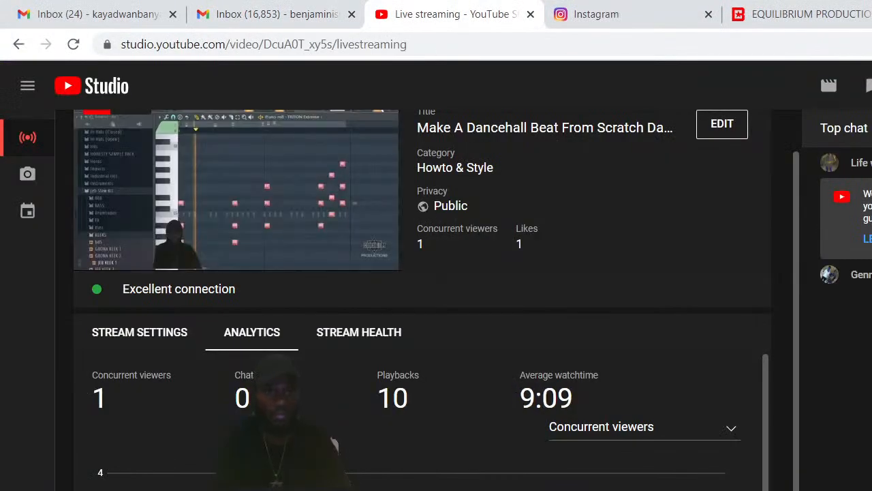
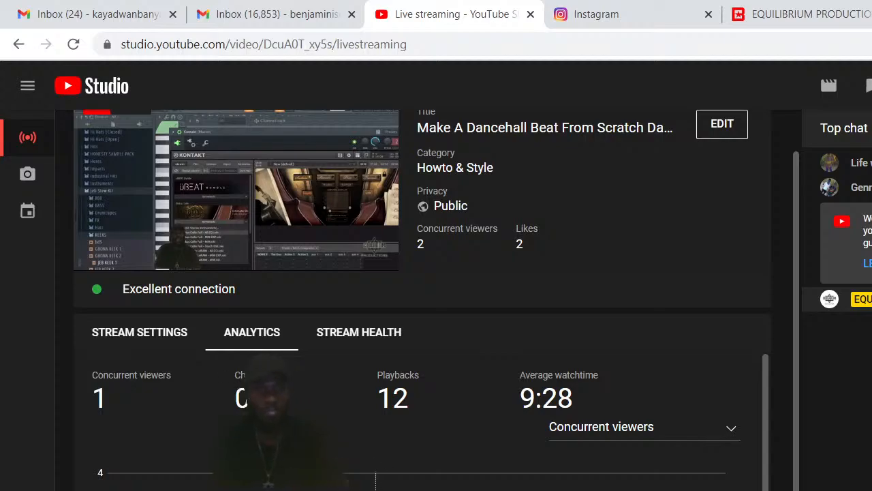
pyautogui.press('super')
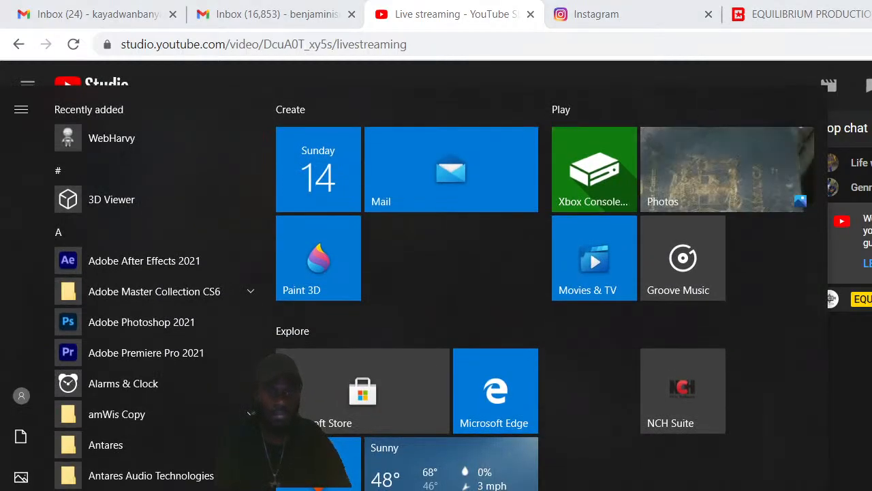
pyautogui.hotkey('alt', 'Tab')
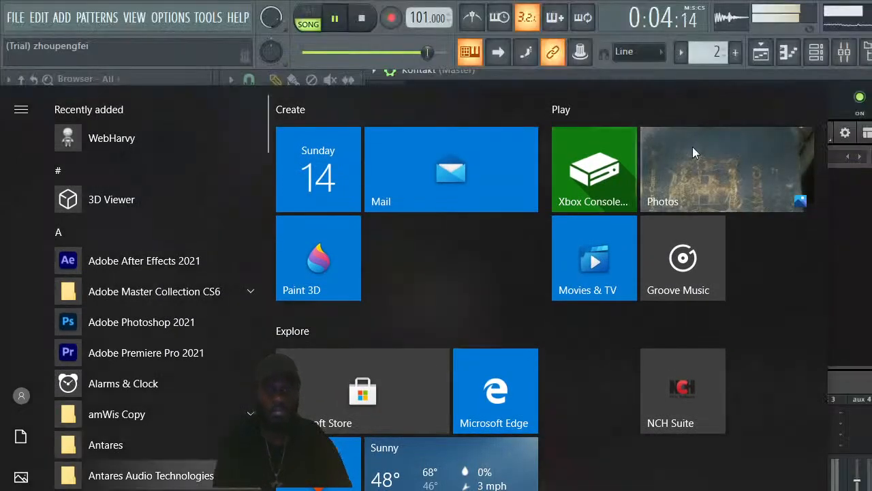
pyautogui.click(850, 85)
pyautogui.press('Escape')
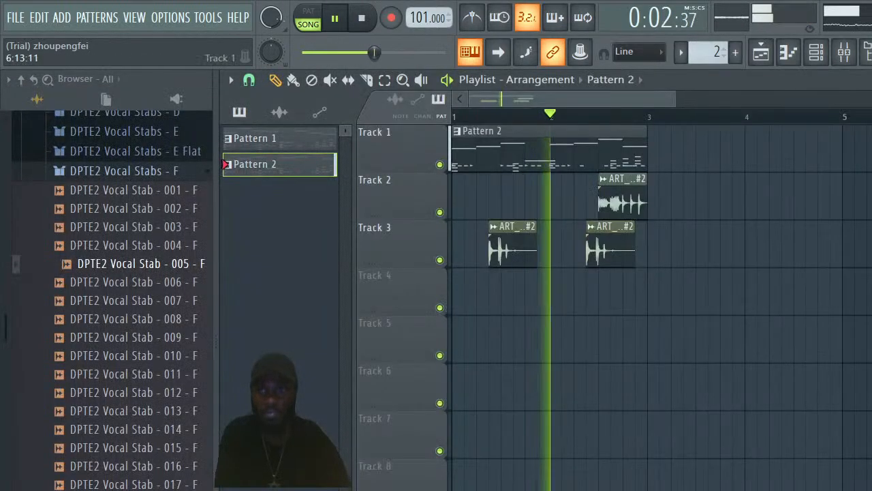
# Load the Glacier Keys - By The Fire instrument into the Kontakt channel
pyautogui.click(819, 57)
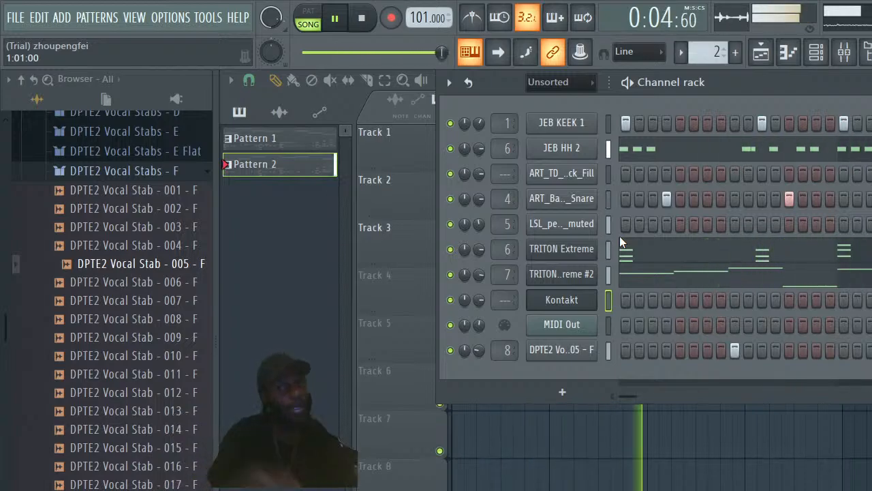
pyautogui.click(595, 301)
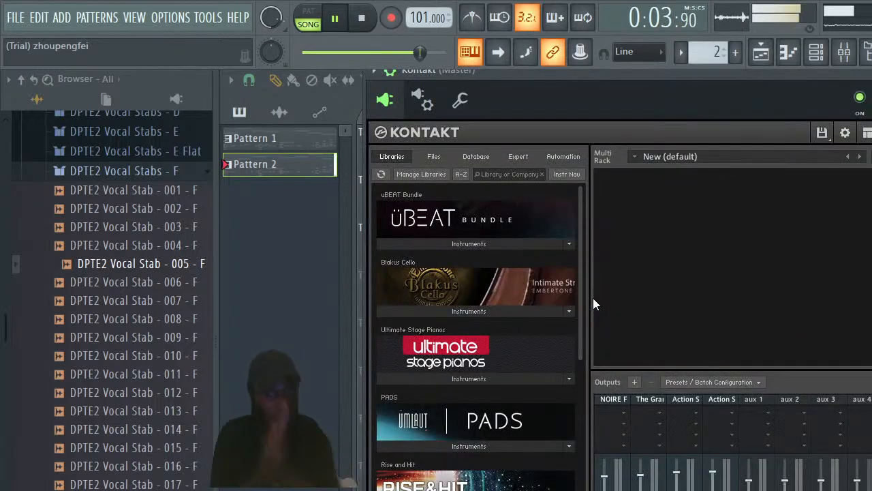
pyautogui.moveTo(579, 290); pyautogui.dragTo(534, 452)
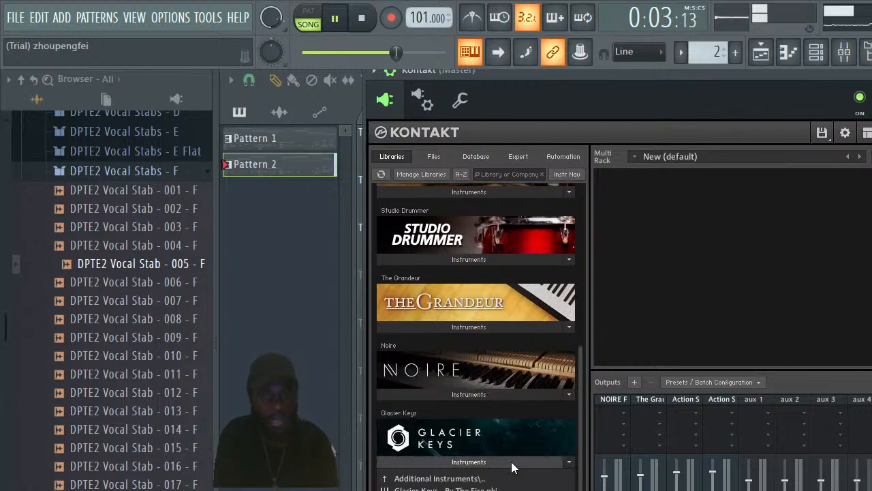
pyautogui.doubleClick(446, 489)
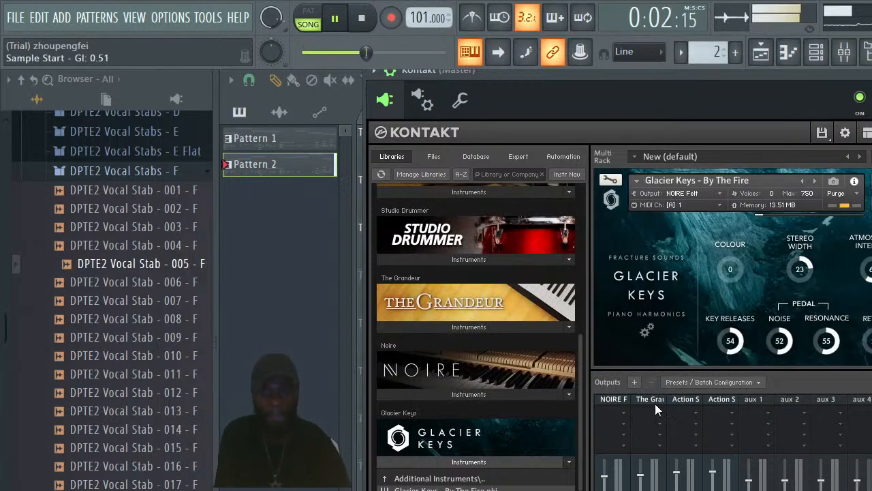
pyautogui.scroll(-1, 733, 272)
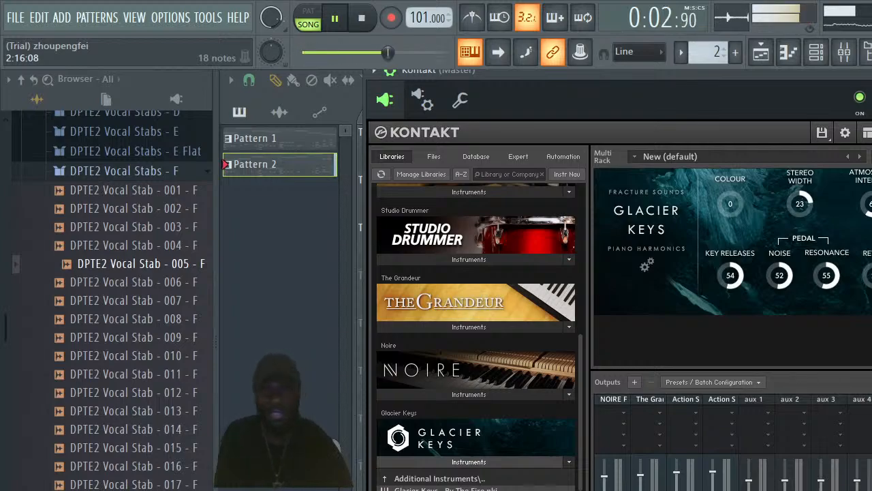
# Move the Kontakt window aside and examine the MIDI Out channel's piano roll around the C6 to C7 octave
pyautogui.moveTo(788, 87); pyautogui.dragTo(620, 69)
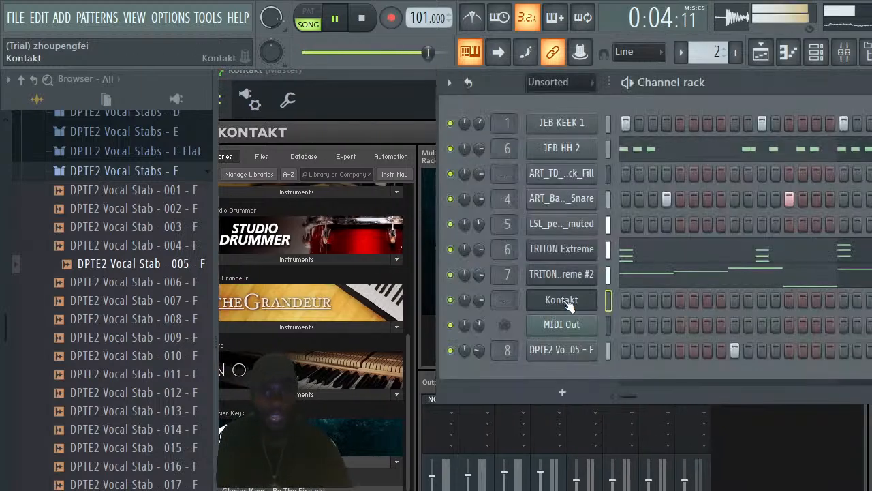
pyautogui.click(576, 306)
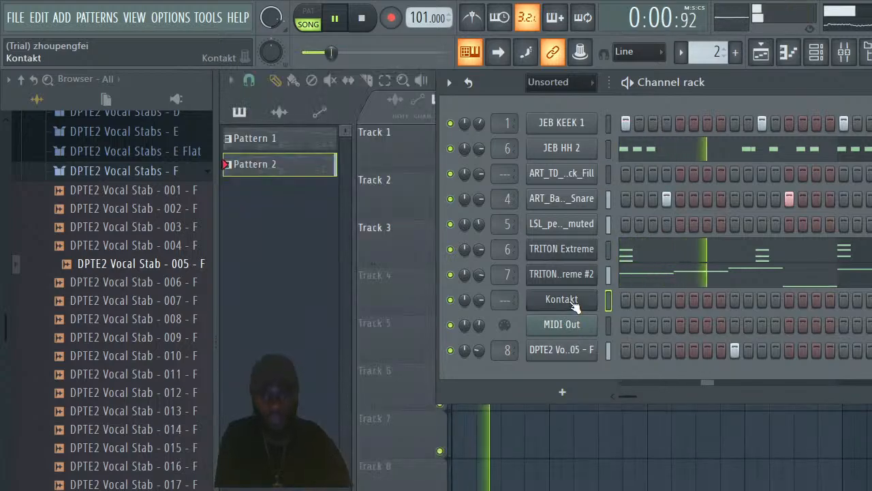
pyautogui.click(573, 304)
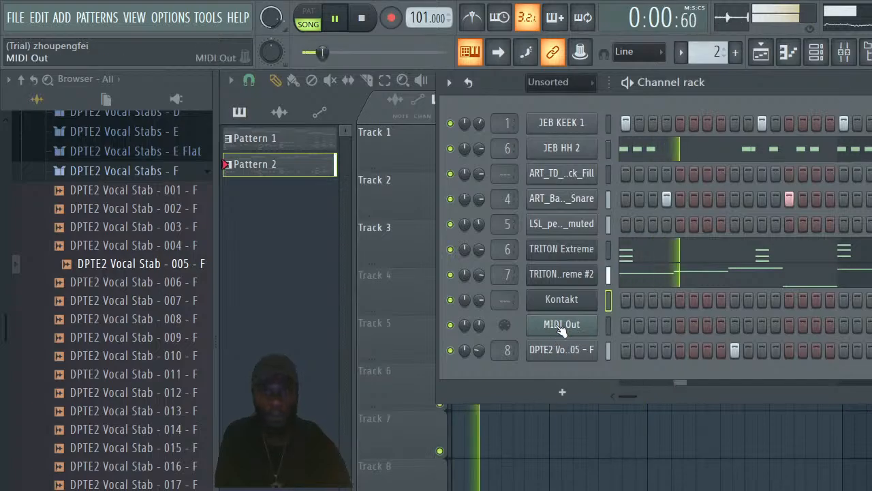
pyautogui.rightClick(580, 324)
pyautogui.click(614, 327)
pyautogui.rightClick(584, 327)
pyautogui.click(623, 325)
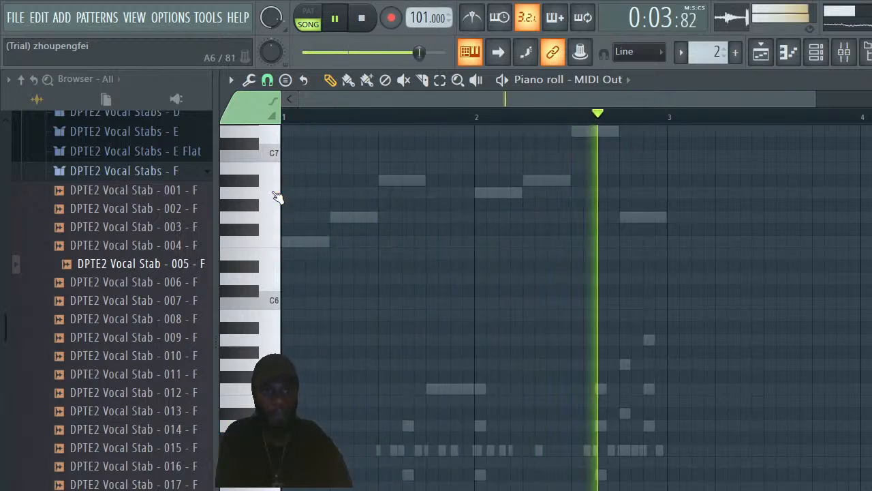
pyautogui.scroll(2, 267, 181)
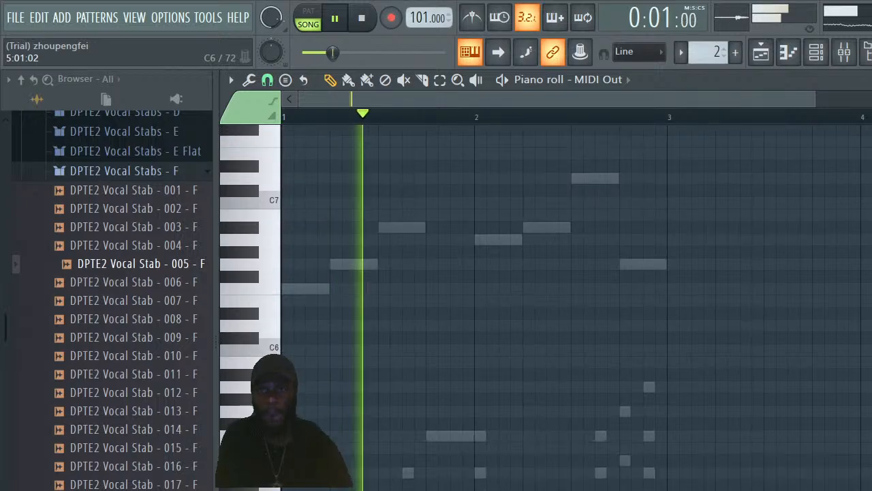
# In Glacier Keys, raise the Glisten layer, set Thaw volume to 59%, Atmosphere Intensity to 87 and Reverb to 76
pyautogui.click(817, 51)
pyautogui.click(548, 301)
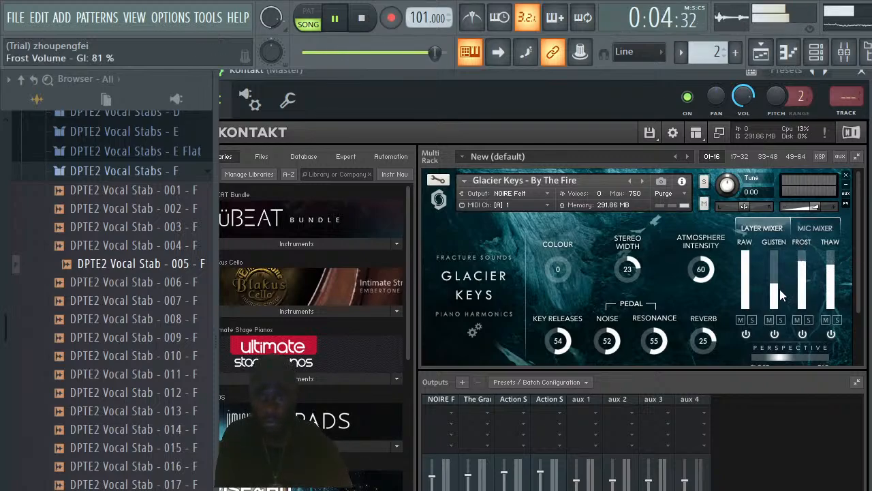
pyautogui.moveTo(774, 276); pyautogui.dragTo(774, 263)
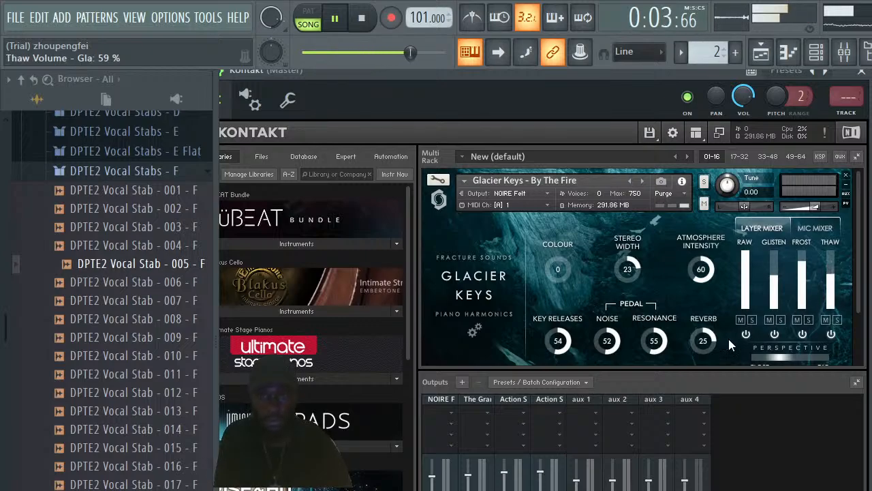
pyautogui.moveTo(704, 342); pyautogui.dragTo(715, 295)
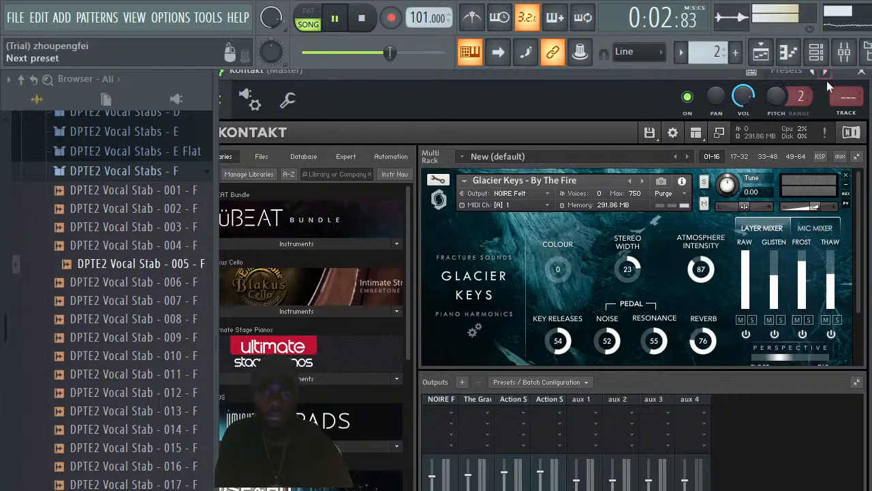
# Audition high keys in the Kontakt channel's piano roll and draw short D7 and F7 notes at 1:01:00 and 1:03:00, checking them with playback
pyautogui.click(785, 57)
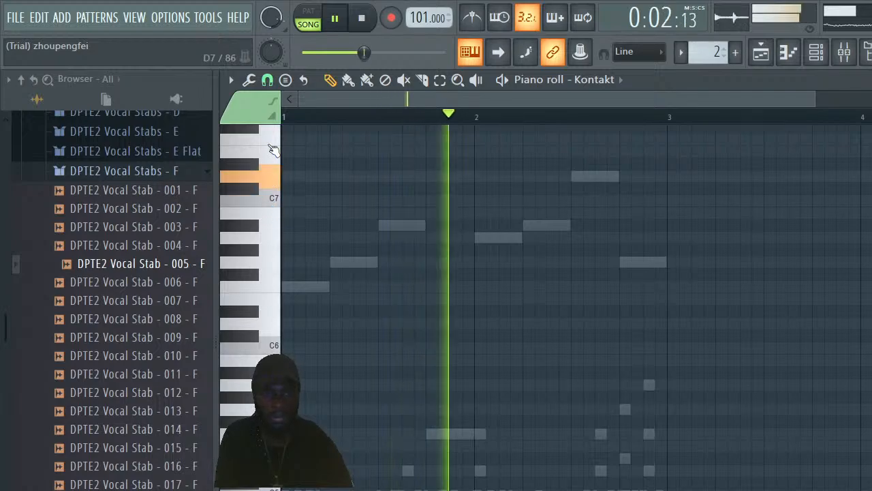
pyautogui.scroll(2, 270, 162)
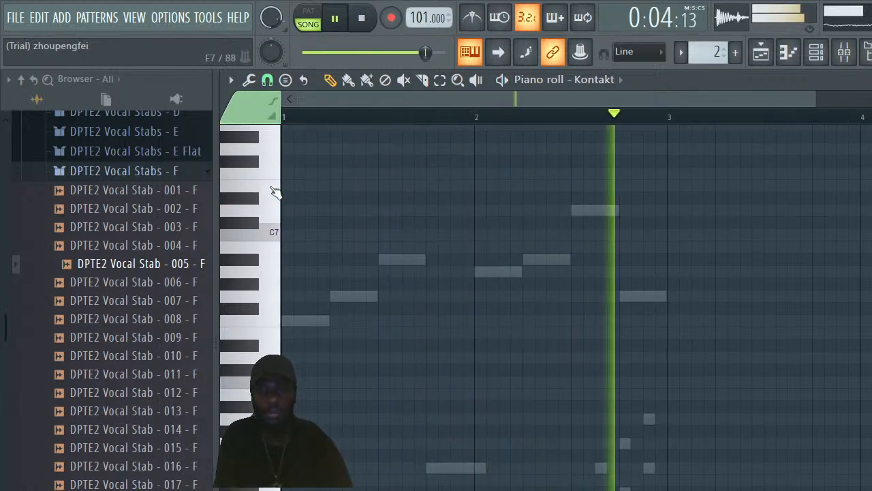
pyautogui.click(265, 151)
pyautogui.scroll(6, 268, 204)
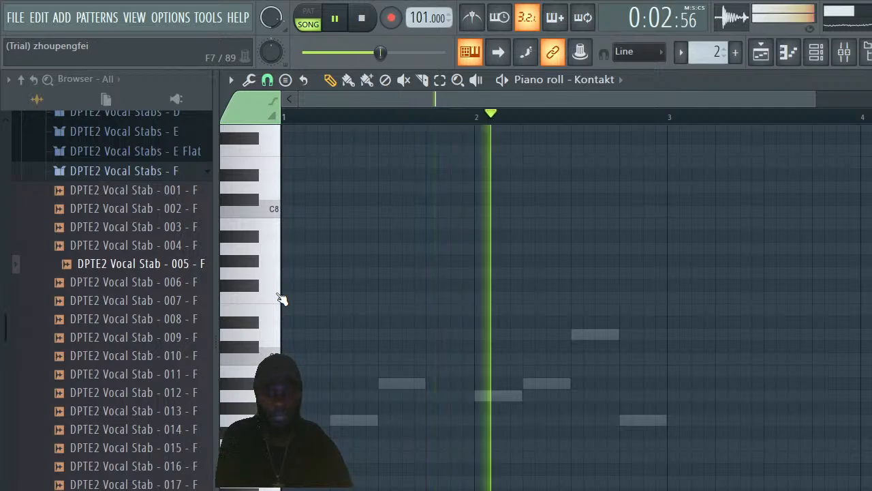
pyautogui.press('space')
pyautogui.hotkey('ctrl', 's')
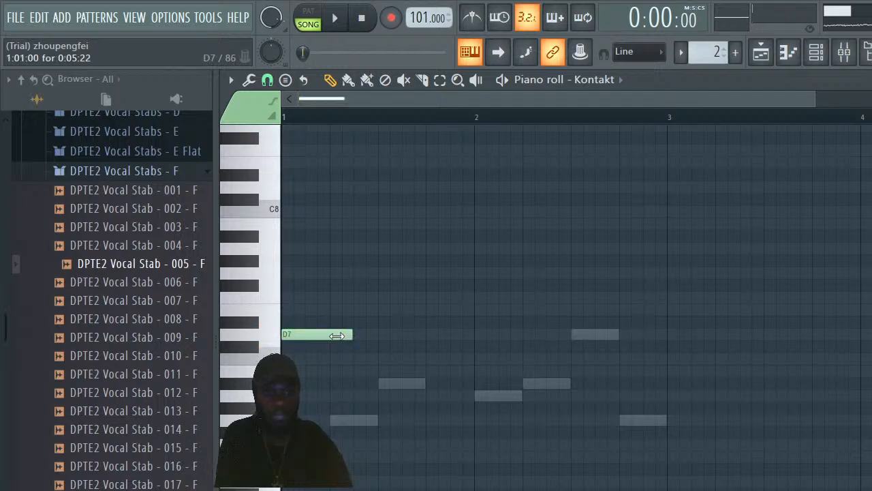
pyautogui.press('space')
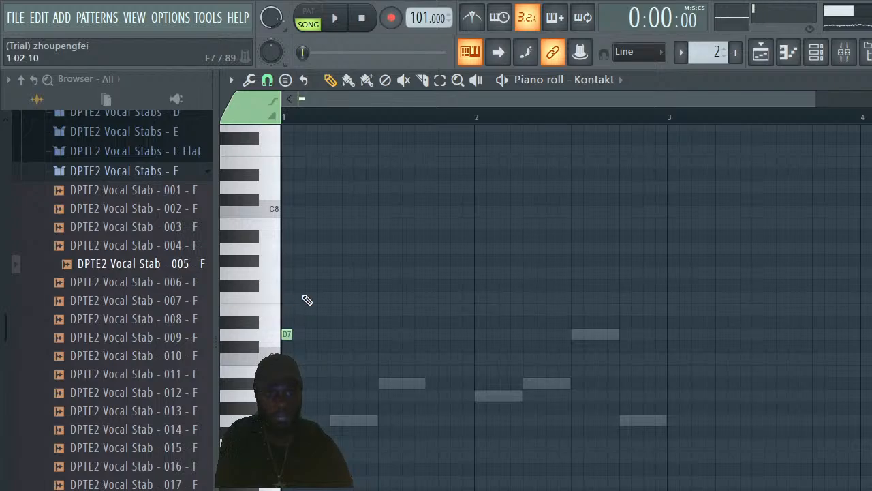
pyautogui.press('space')
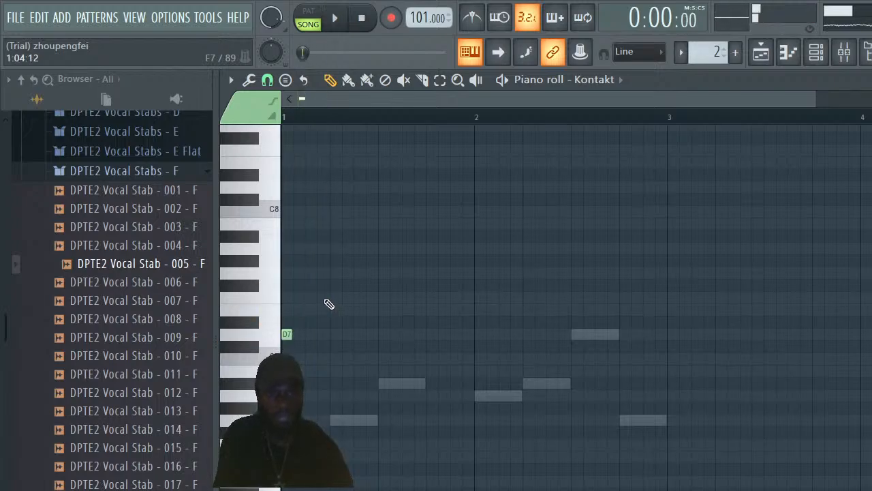
pyautogui.press('space')
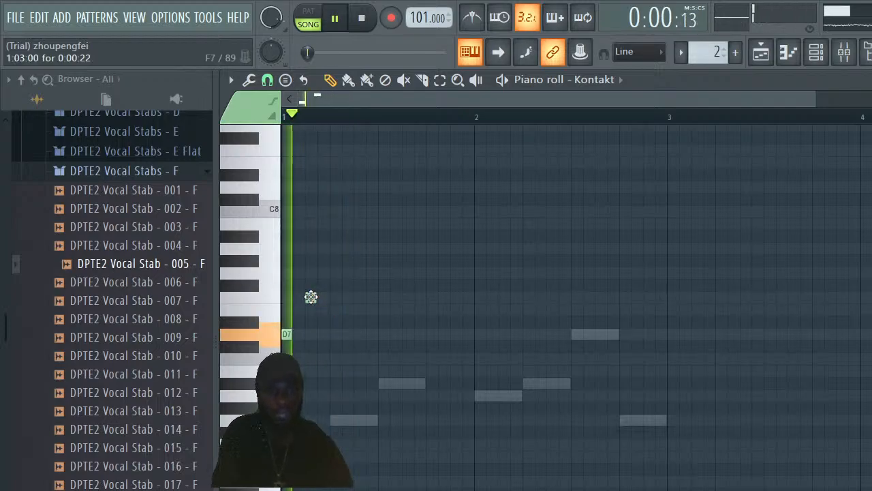
pyautogui.press('space')
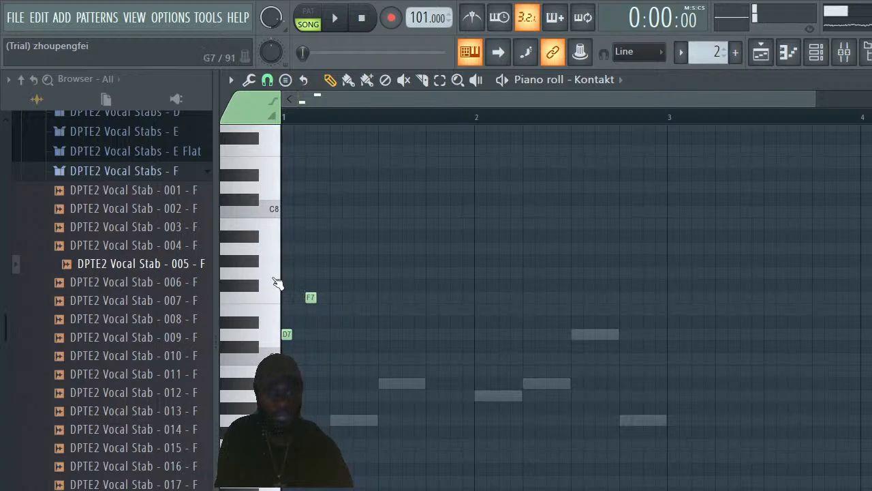
# Add a short G7 note at 1:05:00 and a two-step F7 note at 1:07:00 to the Kontakt melody, checking them with playback
pyautogui.press('space')
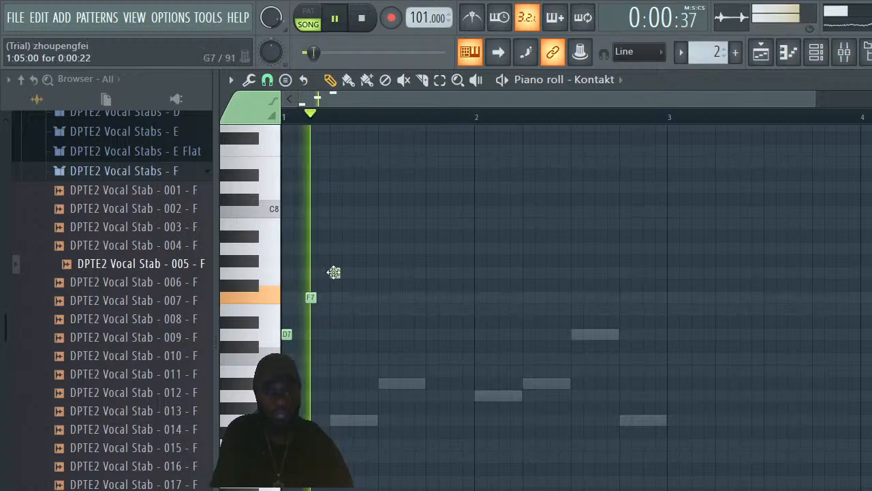
pyautogui.press('space')
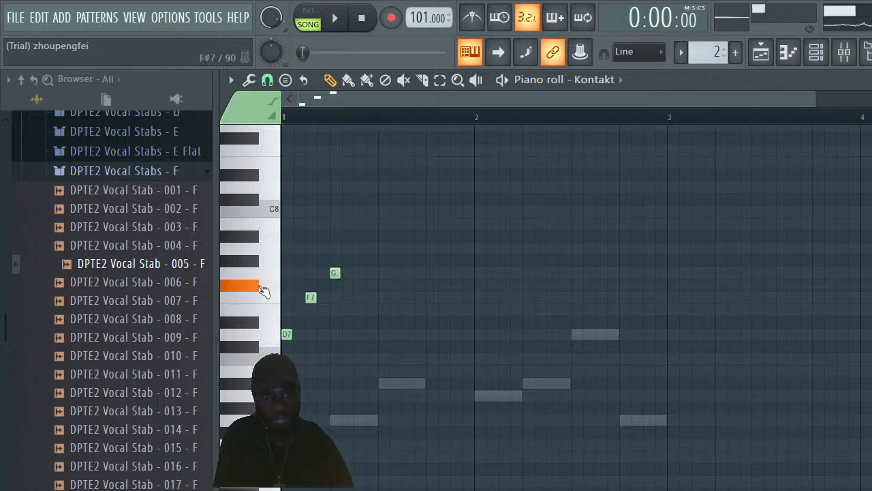
pyautogui.press('space')
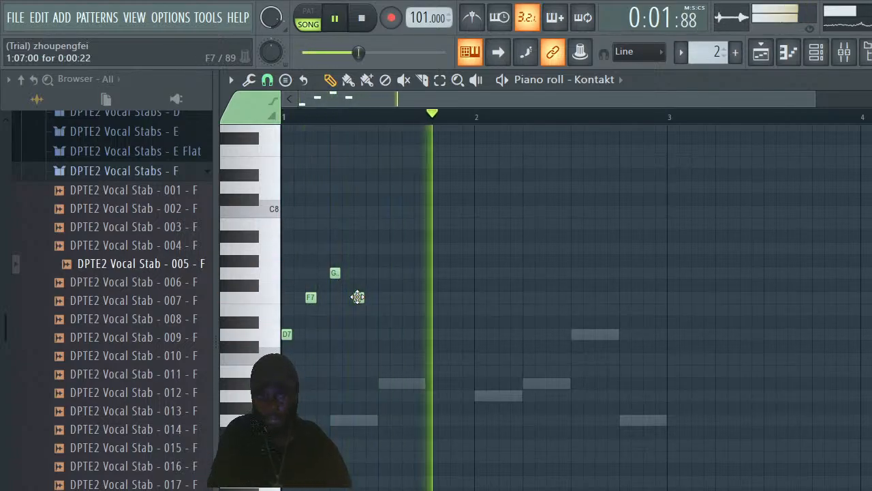
pyautogui.press('space')
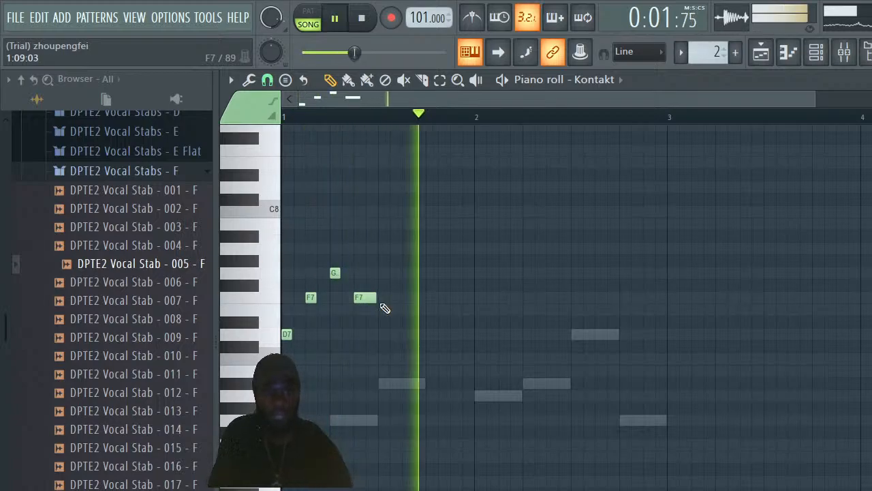
pyautogui.press('space')
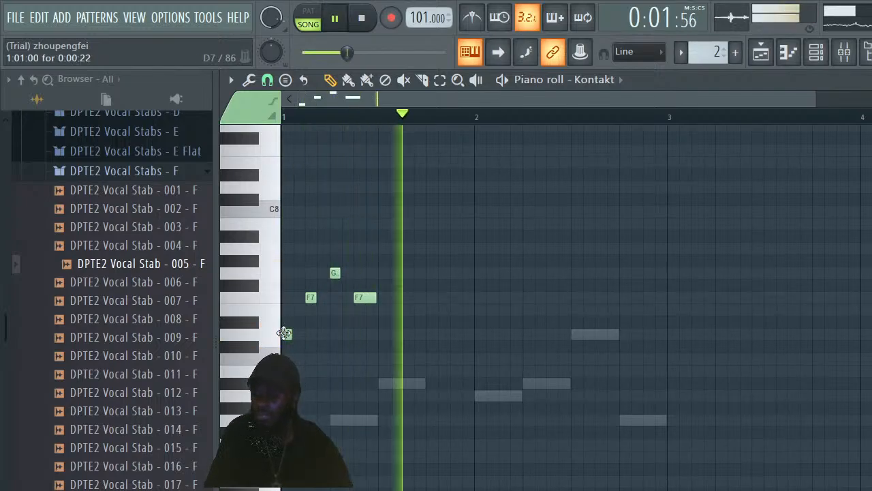
pyautogui.press('space')
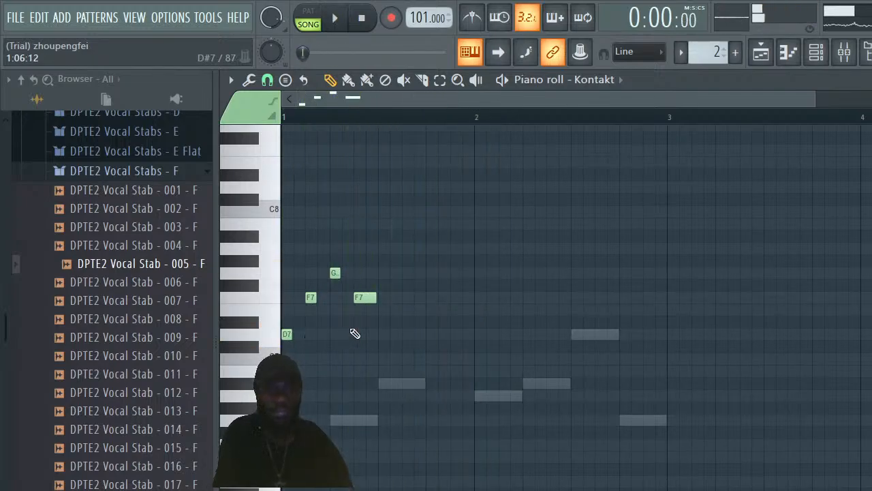
# Add a short F7 note at 1:13:00, copy the phrase to start at 2:09:00, and delete the copy's last F7
pyautogui.press('space')
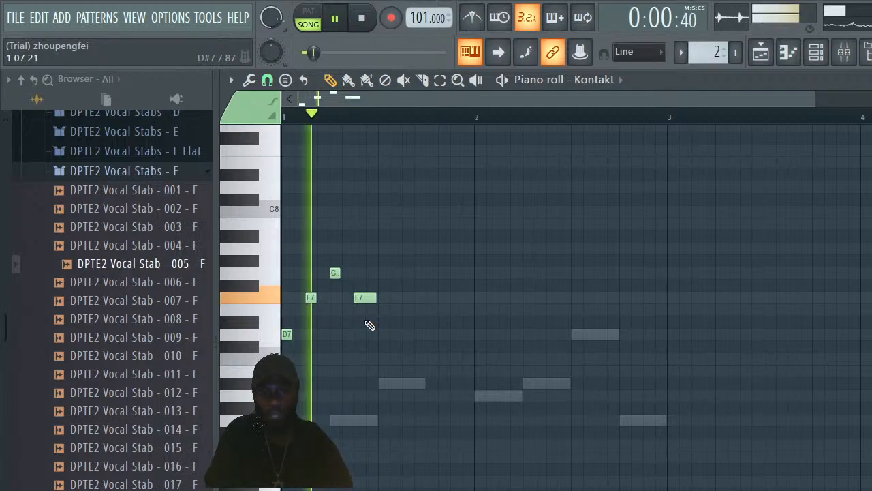
pyautogui.press('space')
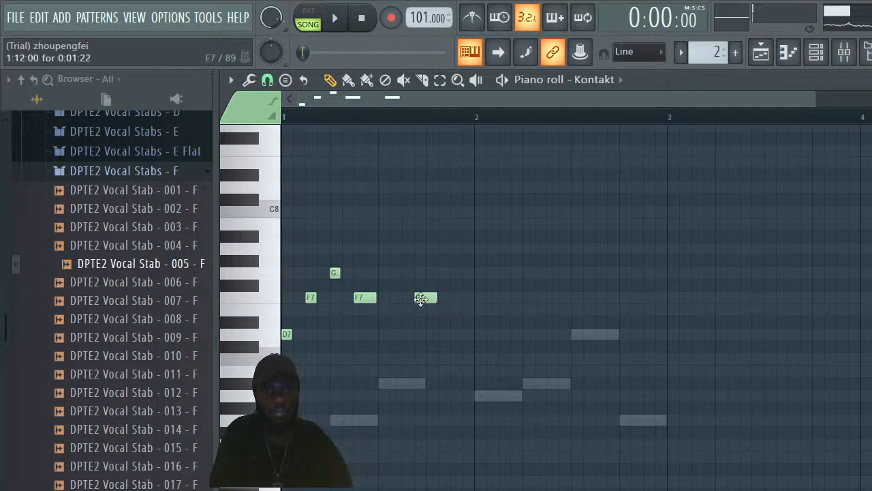
pyautogui.press('space')
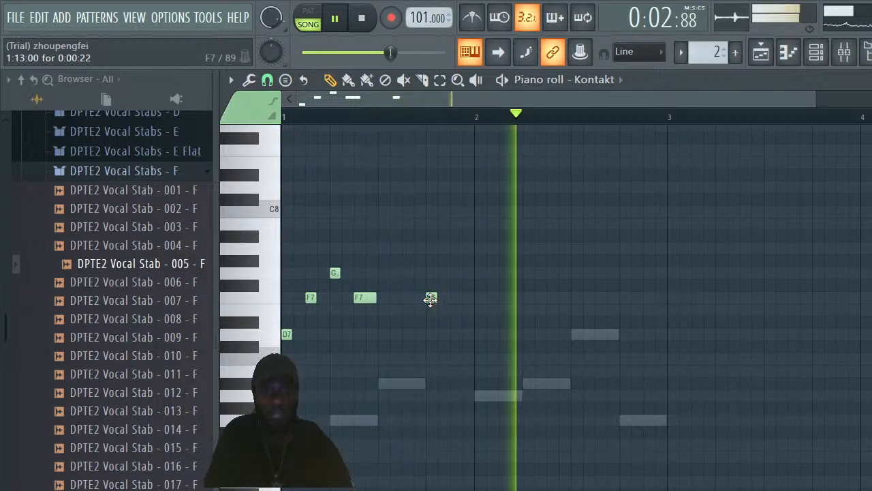
pyautogui.press('space')
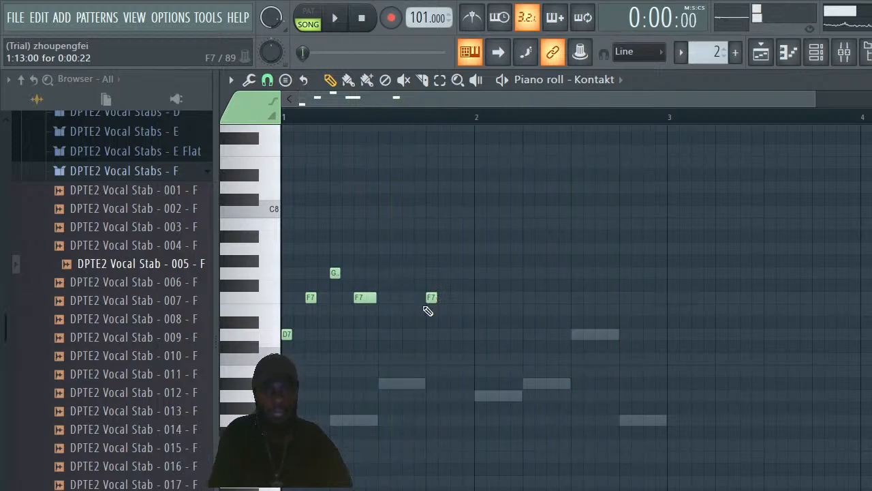
pyautogui.moveTo(268, 266); pyautogui.dragTo(322, 317)
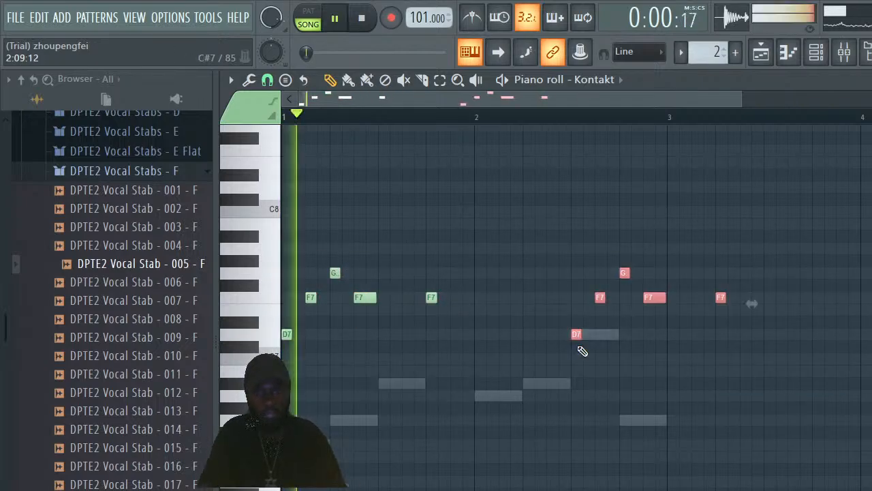
pyautogui.rightClick(723, 298)
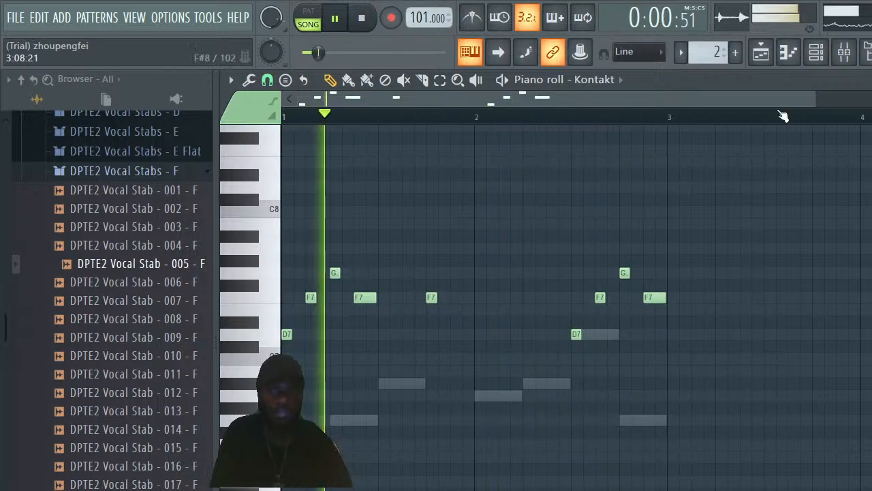
# Stop playback, cut all notes from the Kontakt channel and reopen its piano roll
pyautogui.click(816, 53)
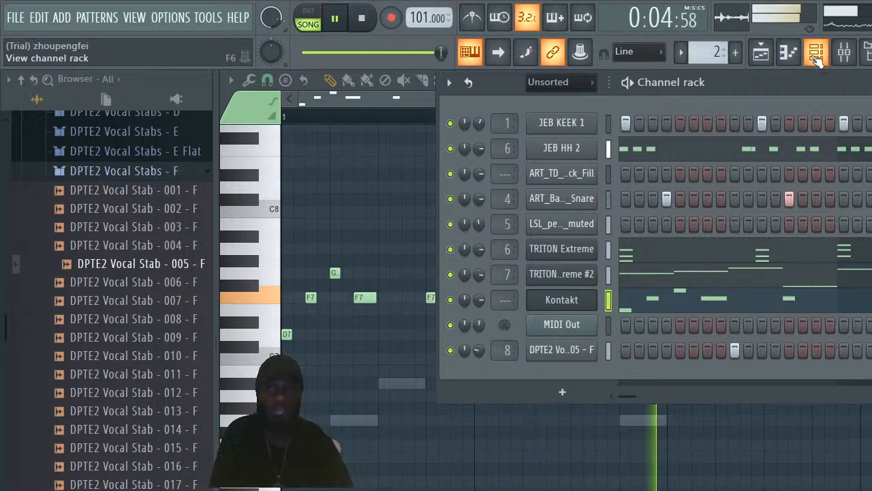
pyautogui.press('space')
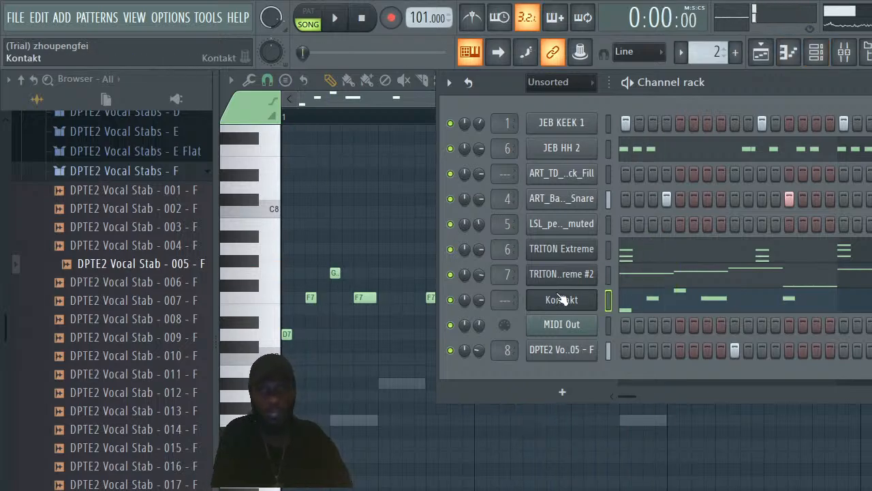
pyautogui.rightClick(560, 299)
pyautogui.click(777, 296)
pyautogui.rightClick(588, 300)
pyautogui.click(617, 299)
pyautogui.rightClick(594, 301)
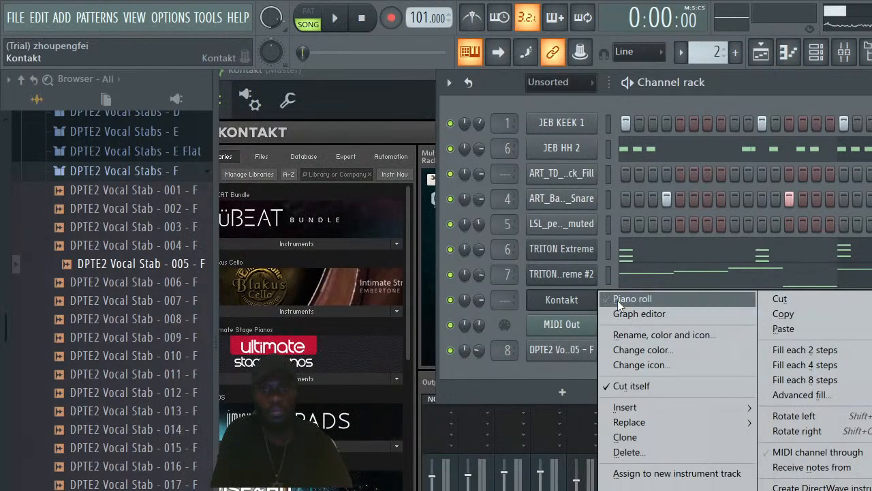
pyautogui.click(618, 300)
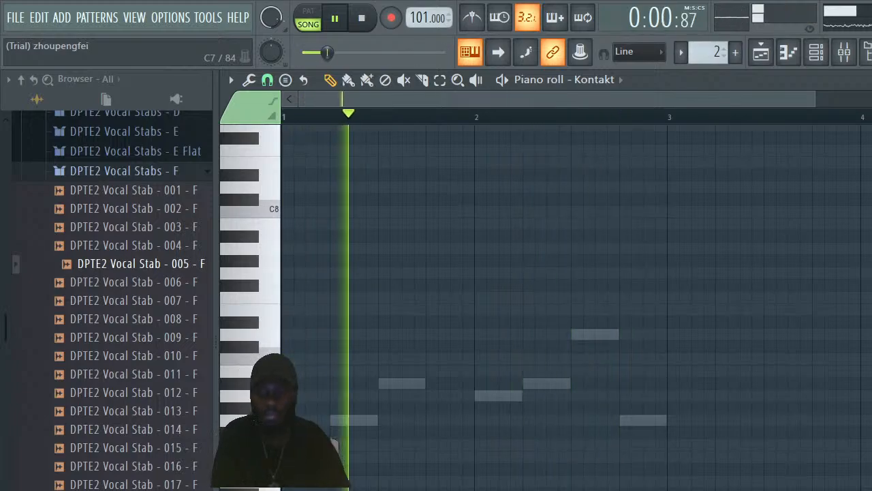
# Audition keys around F6 and F7 in the Kontakt piano roll against the playing beat and its ghost notes
pyautogui.click(263, 281)
pyautogui.click(265, 298)
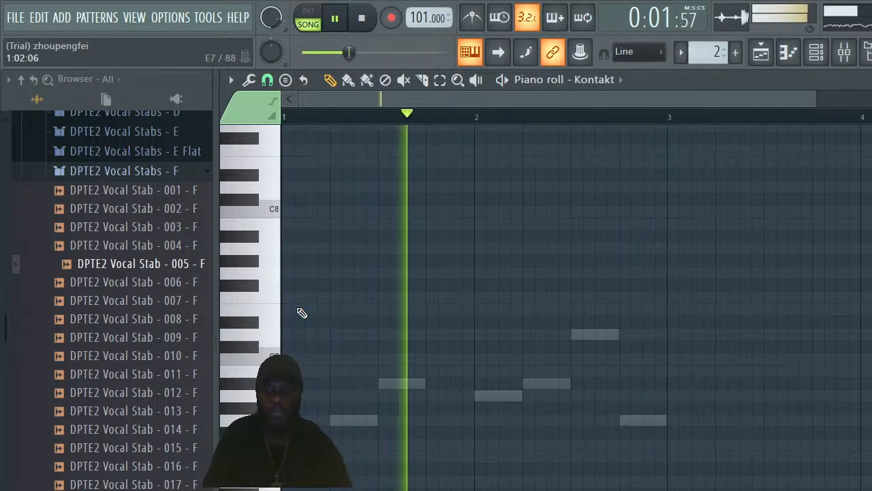
pyautogui.press('space')
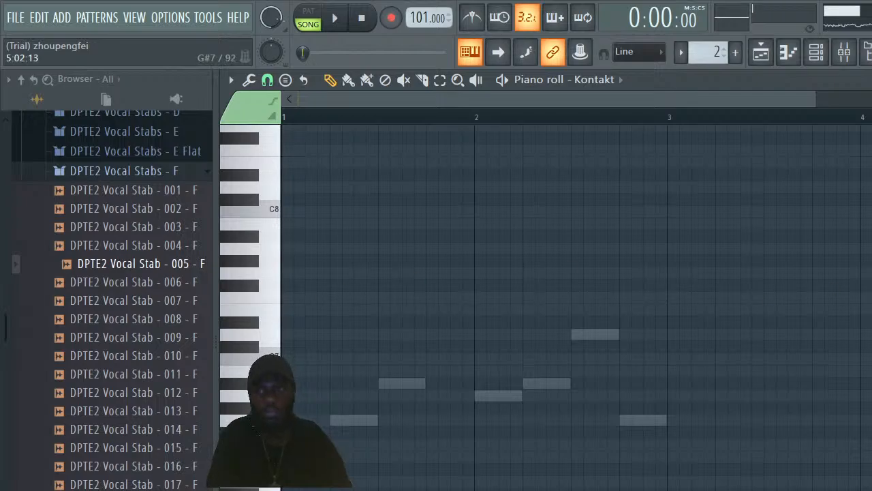
pyautogui.scroll(-8, 477, 286)
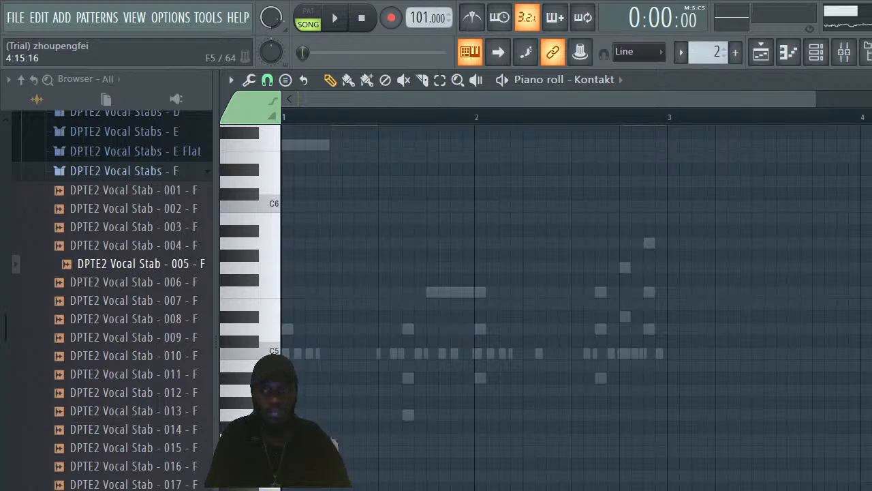
pyautogui.scroll(5, 462, 315)
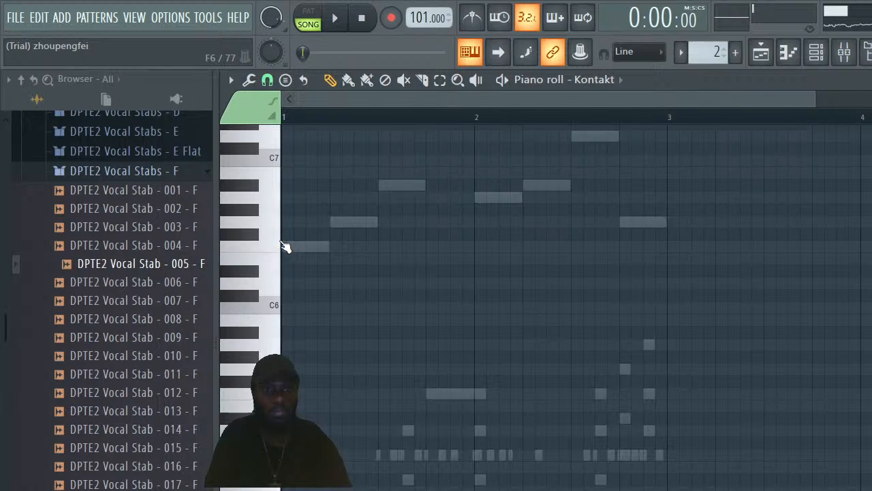
pyautogui.press('space')
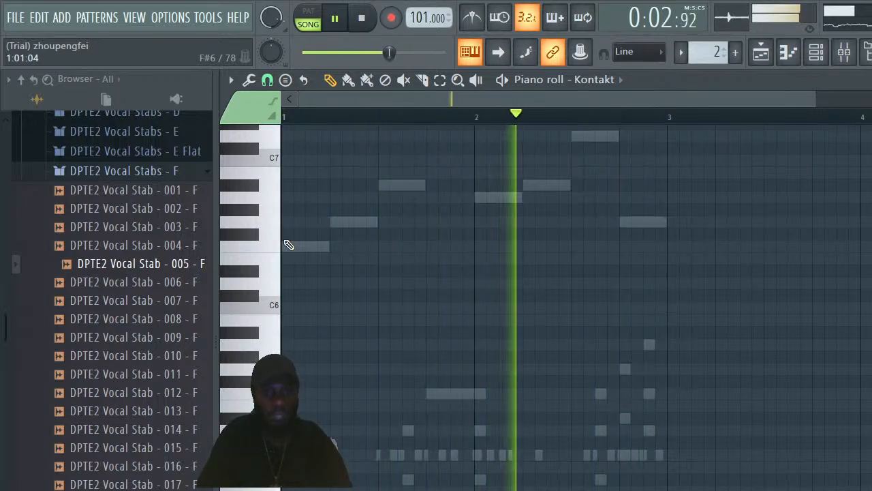
pyautogui.press('space')
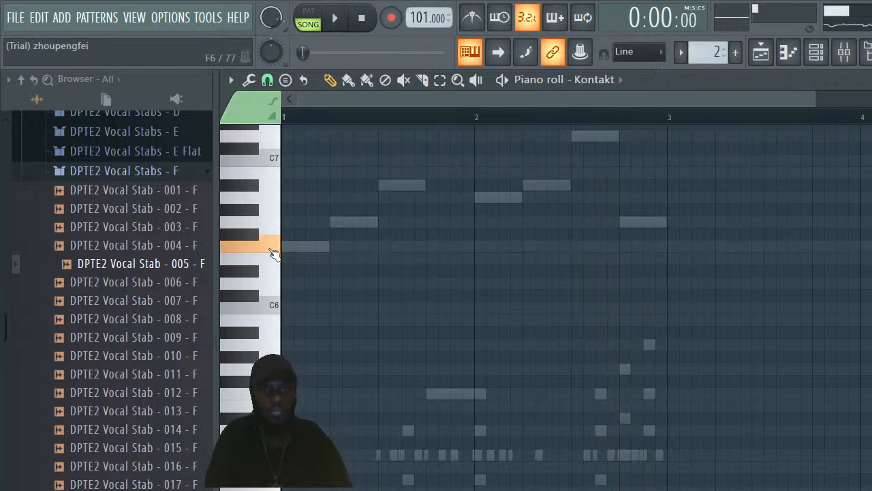
# Draw short Kontakt notes G7 at 1:01:00 and F7 at 2:01:00, checking them with playback
pyautogui.scroll(3, 453, 254)
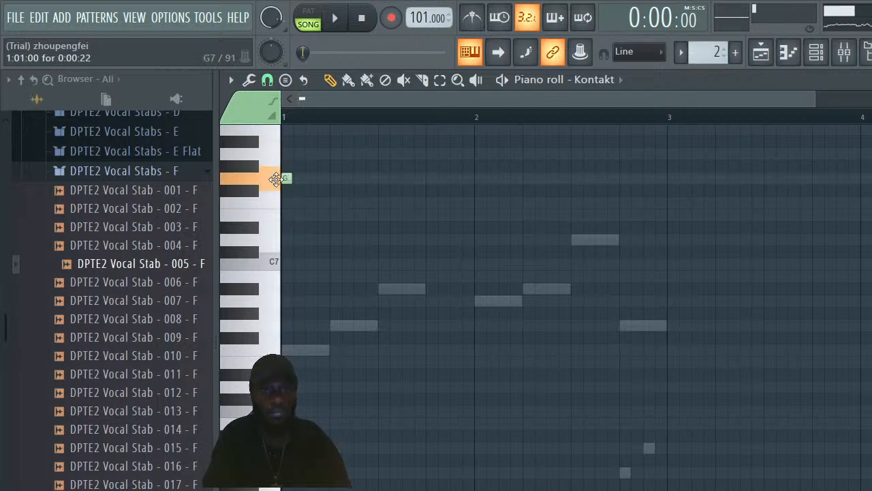
pyautogui.press('space')
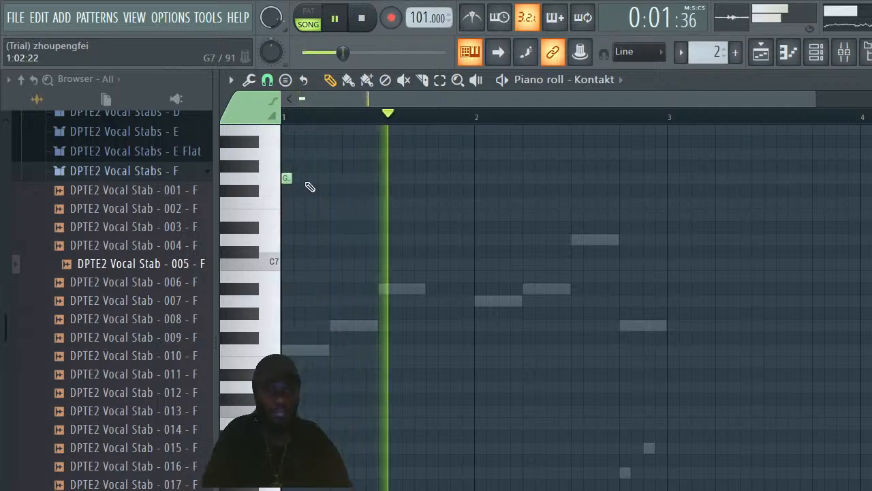
pyautogui.press('space')
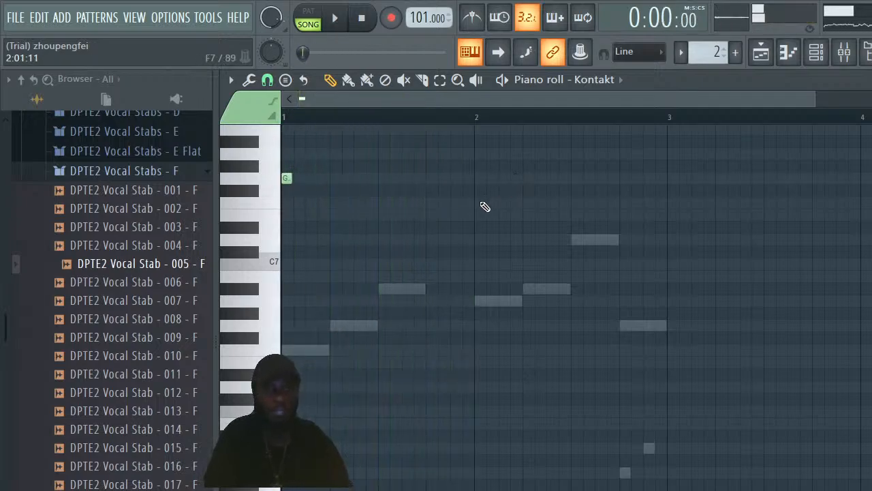
pyautogui.press('space')
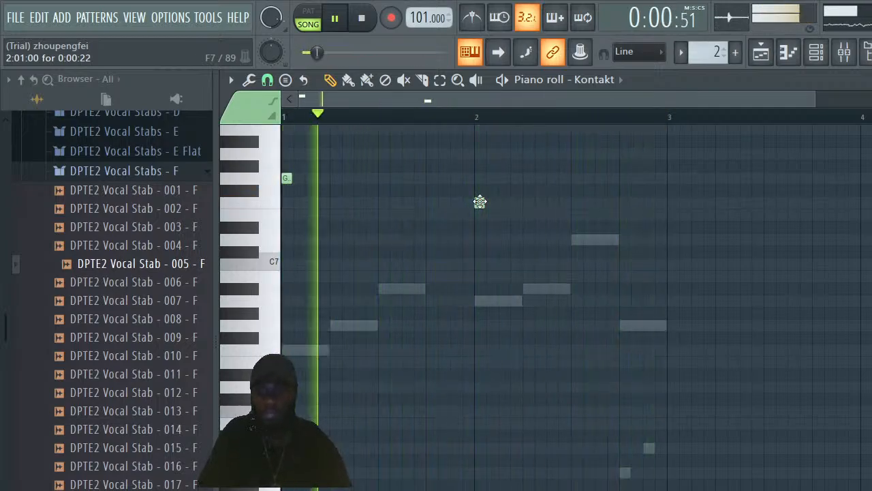
pyautogui.click(480, 201)
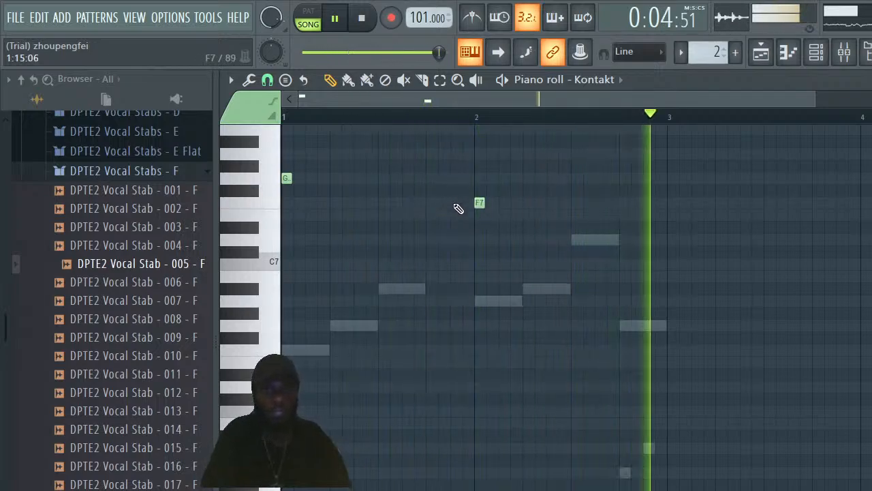
# Build a descending run of short notes leading into bar 2: G7 at 1:13:00, F7 at 1:14:00 and D7 at 1:15:00
pyautogui.click(451, 238)
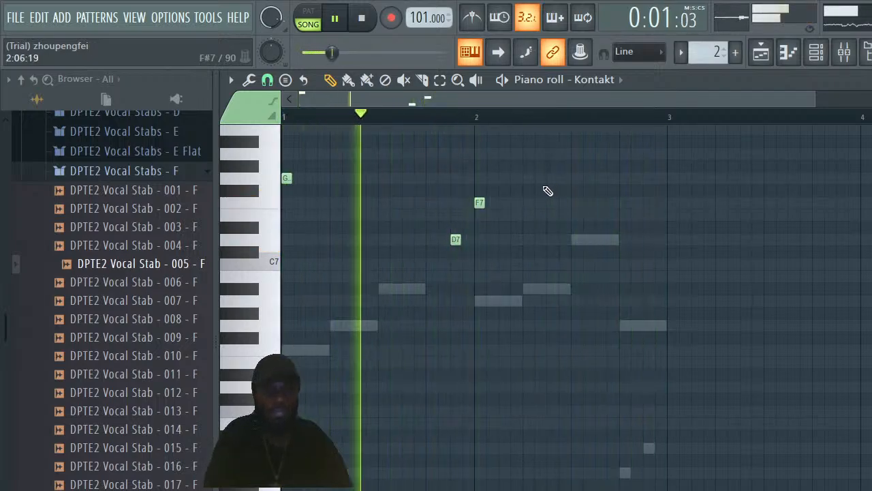
pyautogui.click(431, 202)
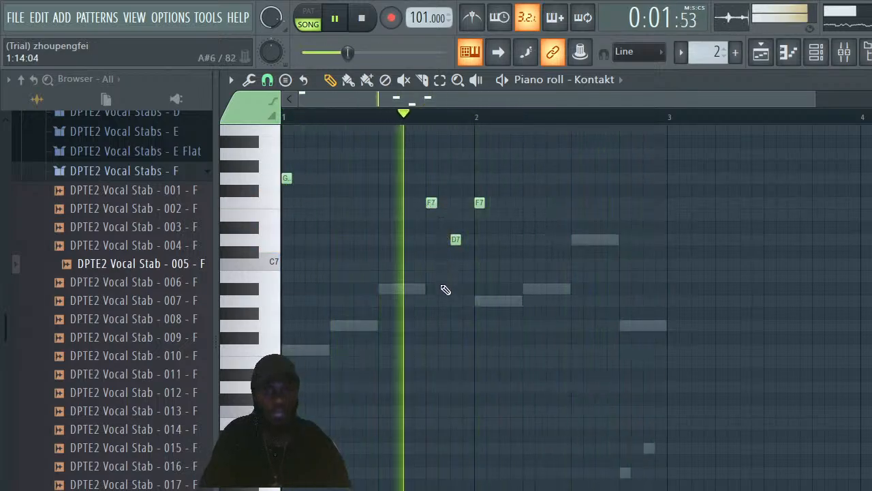
pyautogui.click(442, 236)
pyautogui.moveTo(442, 236); pyautogui.dragTo(442, 289)
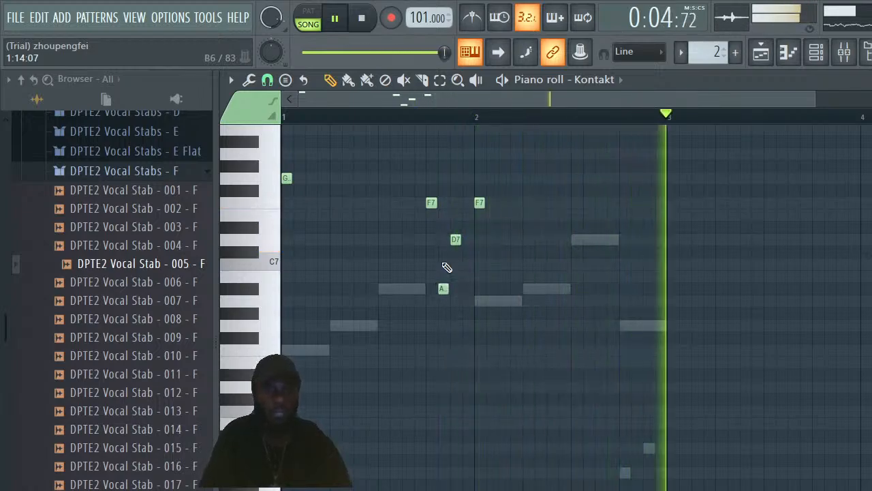
pyautogui.moveTo(432, 202); pyautogui.dragTo(431, 178)
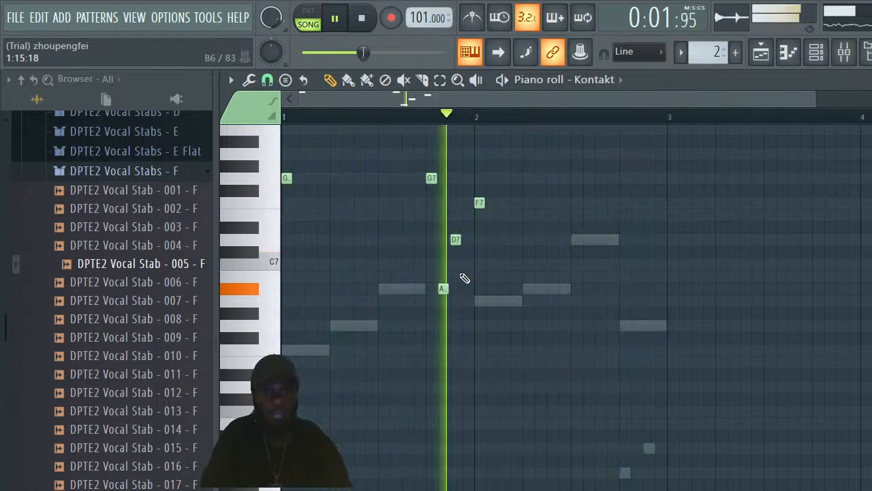
pyautogui.moveTo(440, 286); pyautogui.dragTo(438, 201)
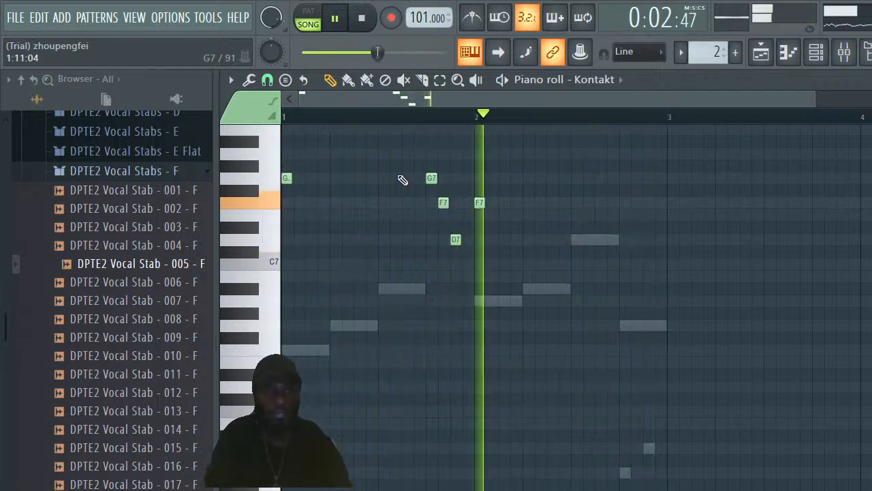
# Add a short D7 note at 1:11:00 before the run, play the melody back and show the channel rack
pyautogui.press('space')
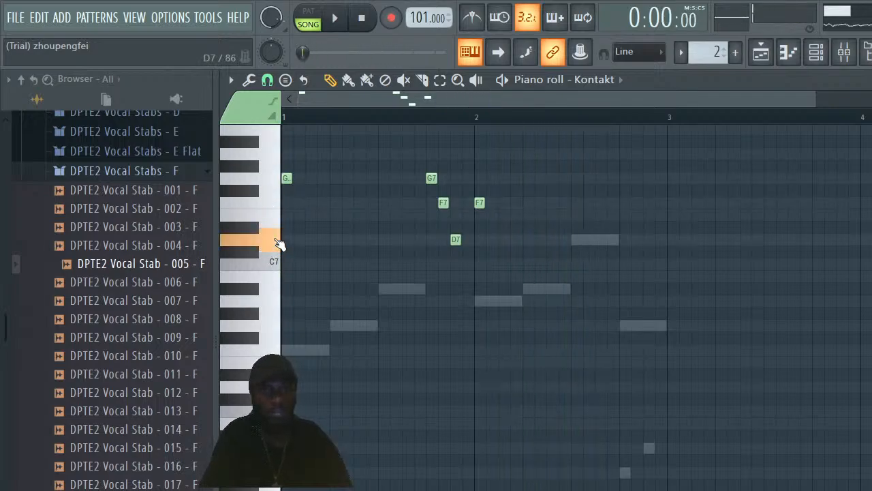
pyautogui.click(406, 240)
pyautogui.press('space')
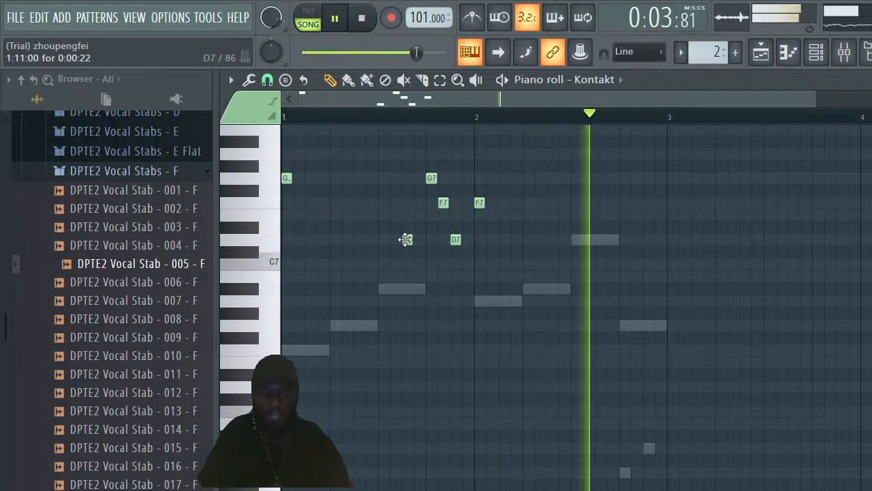
pyautogui.click(816, 52)
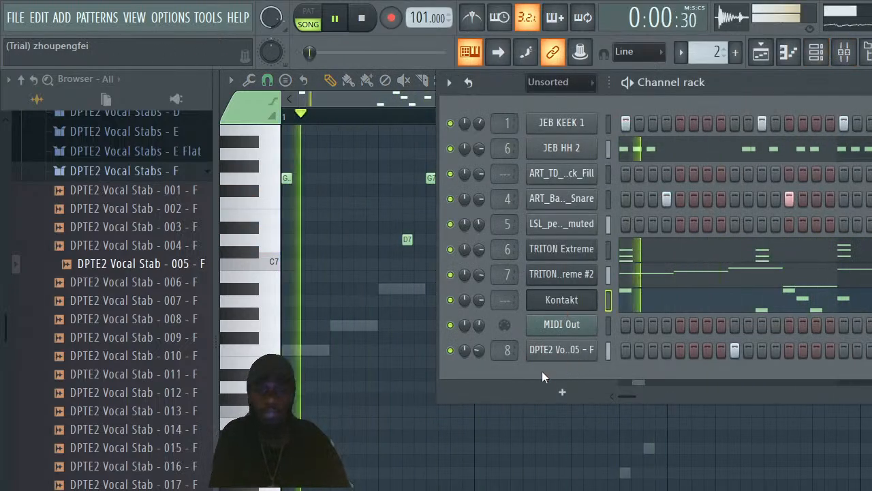
# Add a Prophecy instrument channel and browse its program list
pyautogui.moveTo(804, 88); pyautogui.dragTo(650, 82)
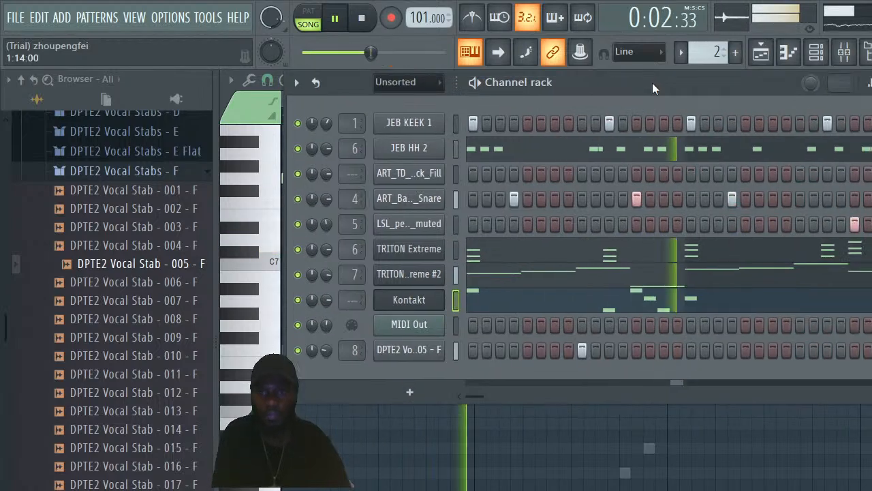
pyautogui.press('space')
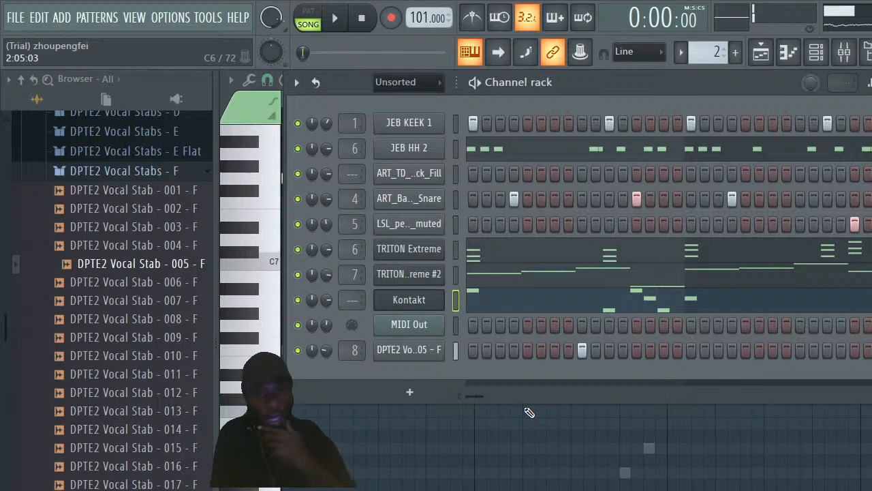
pyautogui.click(410, 394)
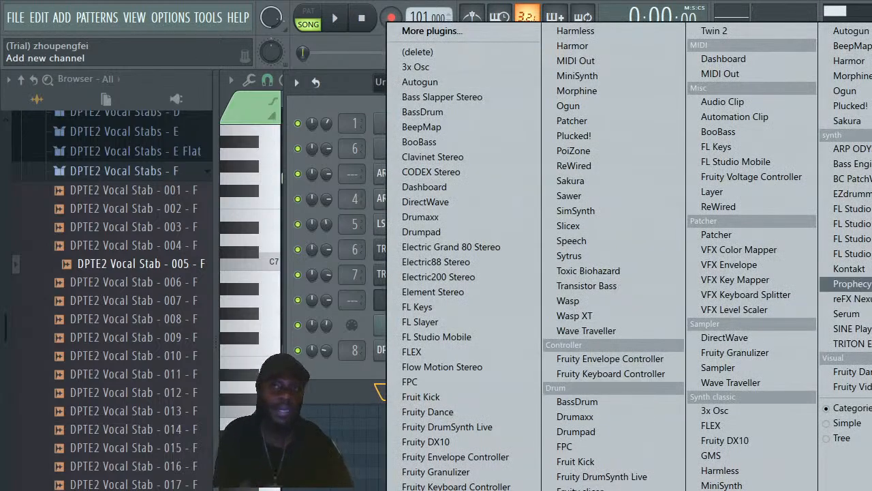
pyautogui.click(851, 284)
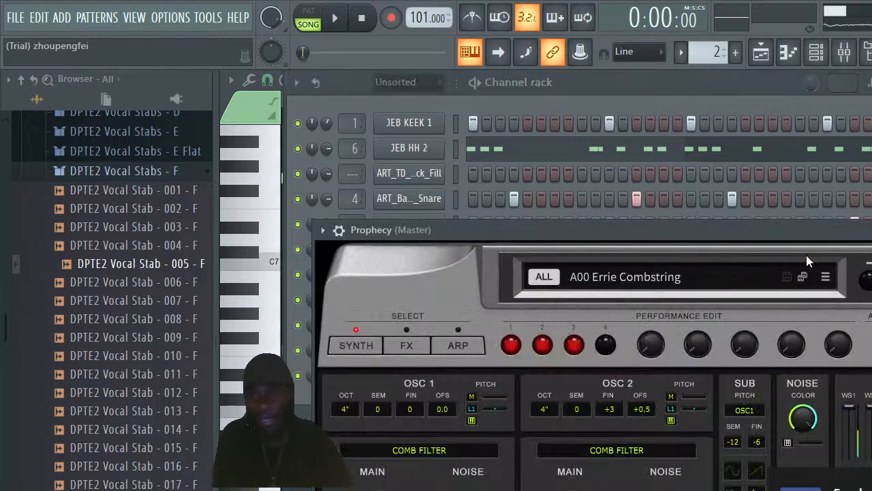
pyautogui.moveTo(801, 229); pyautogui.dragTo(730, 102)
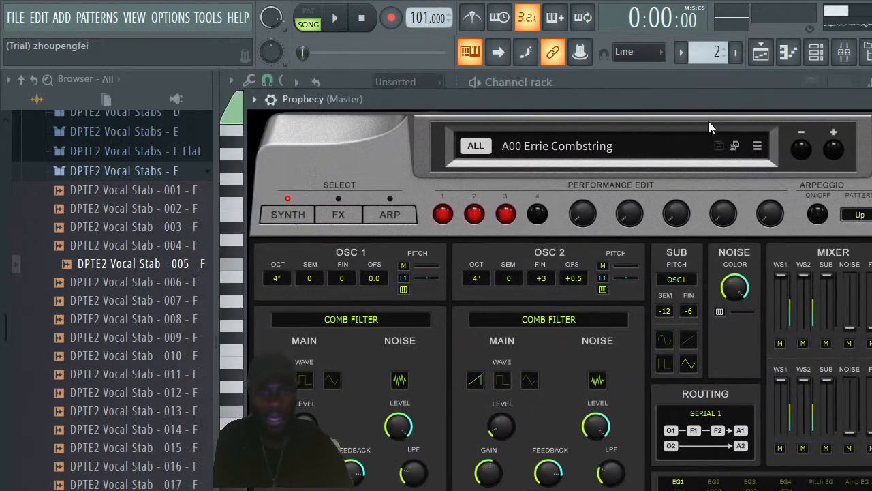
pyautogui.click(607, 155)
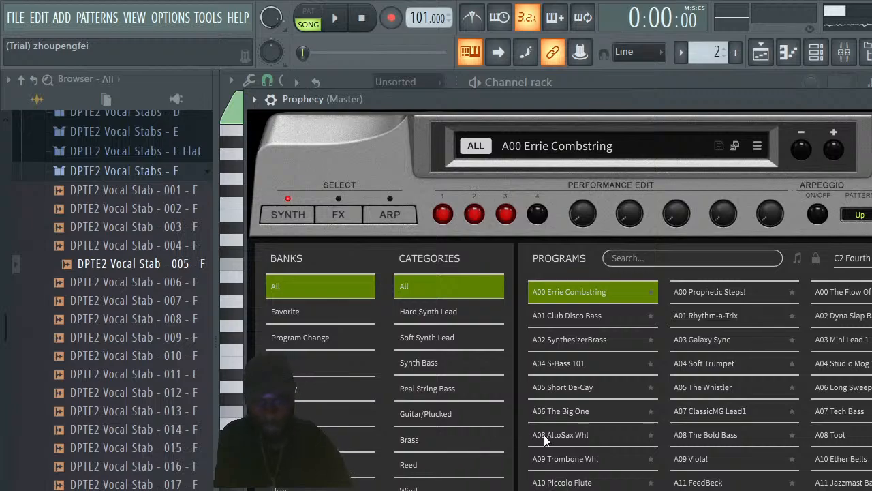
pyautogui.moveTo(731, 100); pyautogui.dragTo(621, 103)
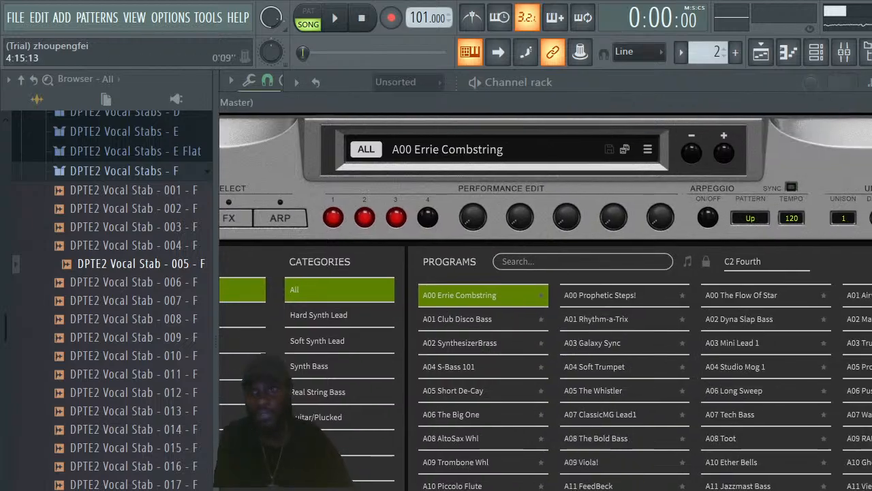
pyautogui.click(871, 102)
pyautogui.click(825, 58)
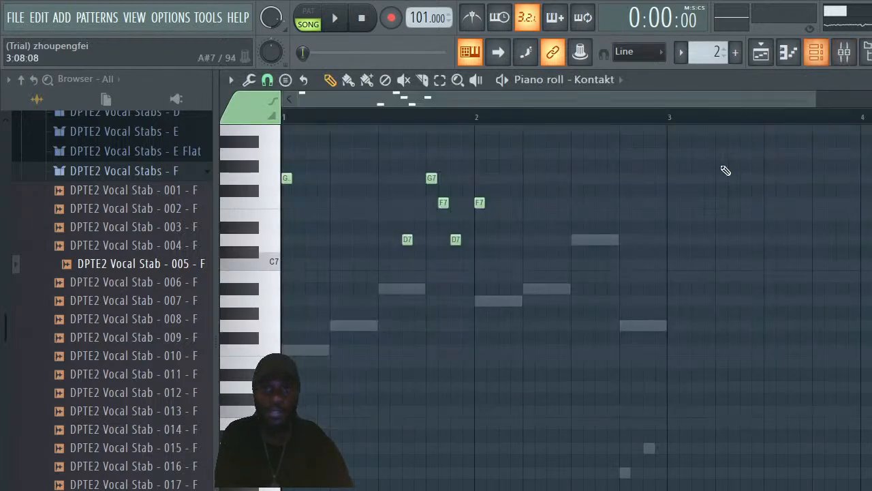
# Add an ARP ODYSSEY instrument channel to the channel rack
pyautogui.click(821, 59)
pyautogui.click(420, 415)
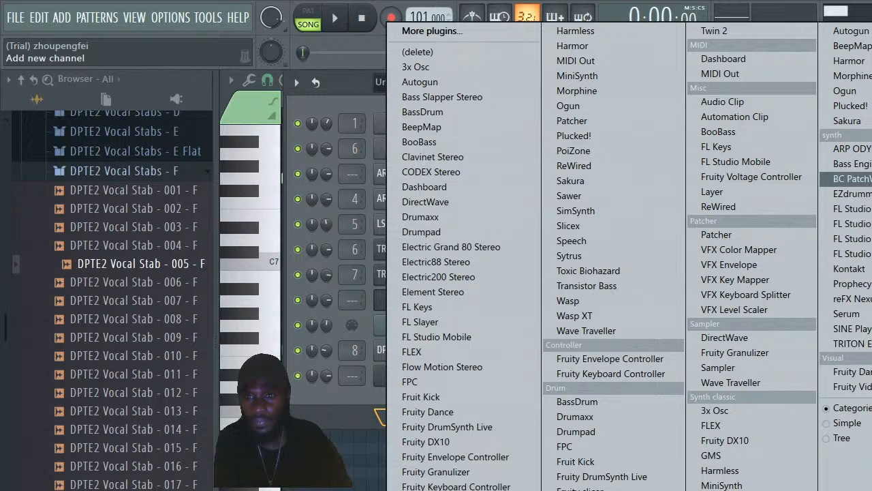
pyautogui.click(852, 148)
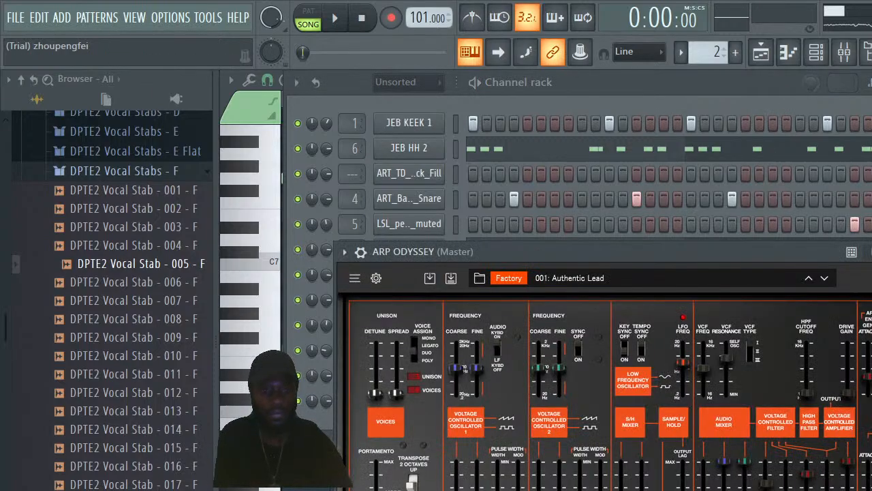
pyautogui.press('super')
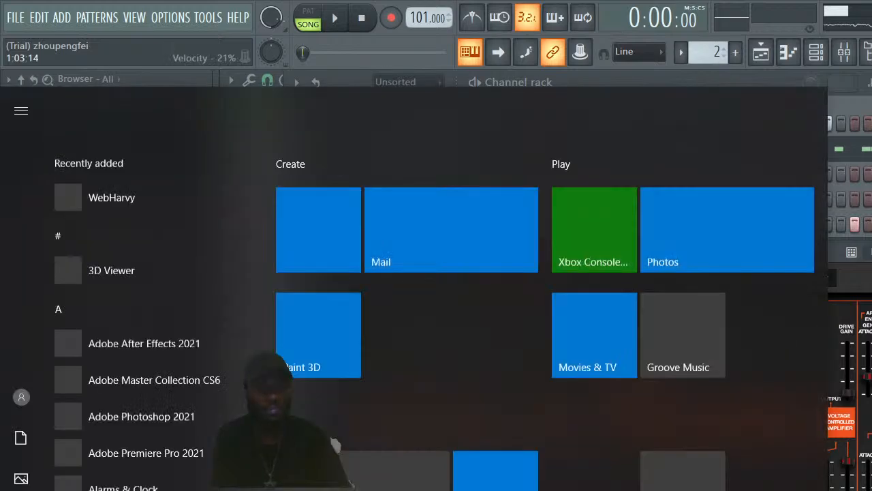
pyautogui.moveTo(232, 490)
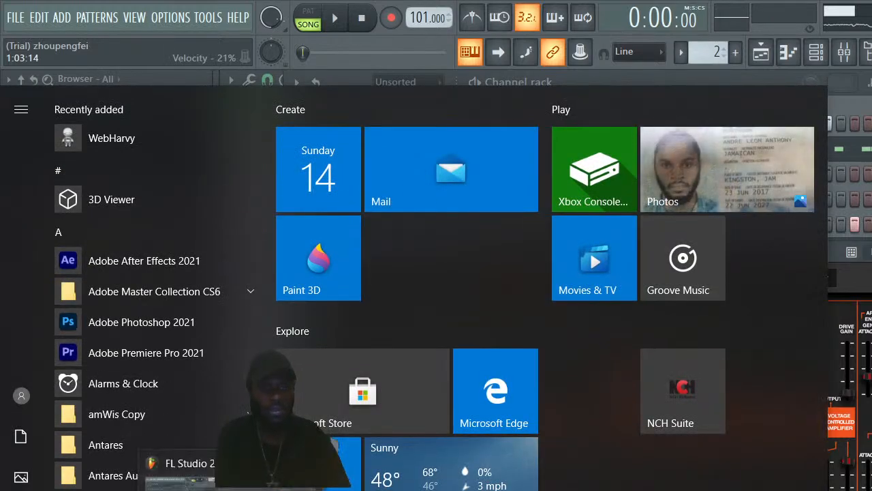
pyautogui.click(319, 490)
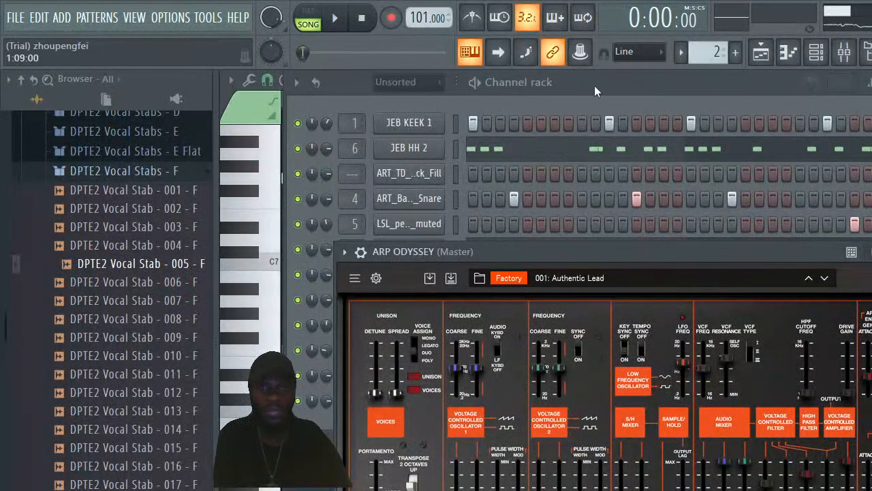
pyautogui.click(595, 89)
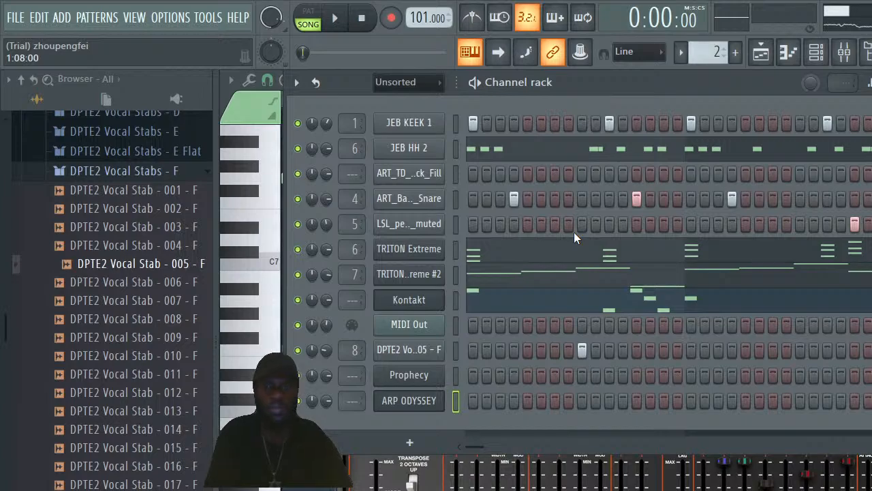
pyautogui.click(600, 474)
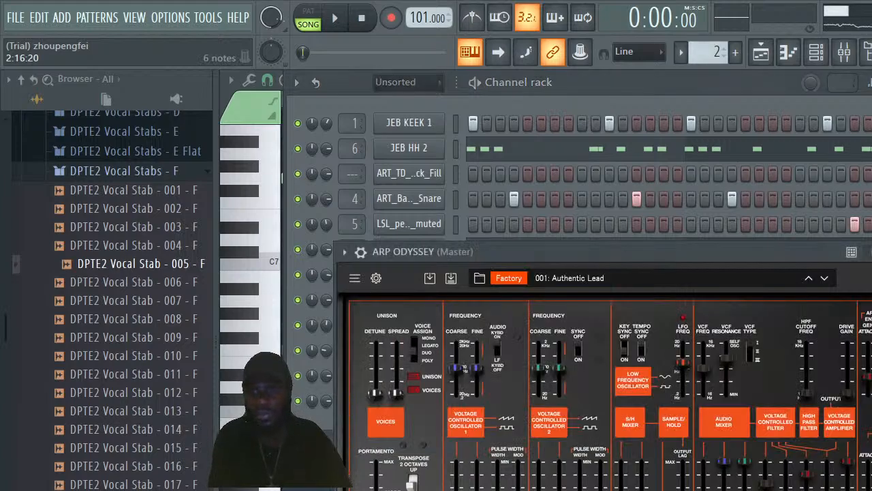
# Show the ARP ODYSSEY factory program list, and delete the Prophecy channel from the channel rack
pyautogui.moveTo(585, 256); pyautogui.dragTo(629, 124)
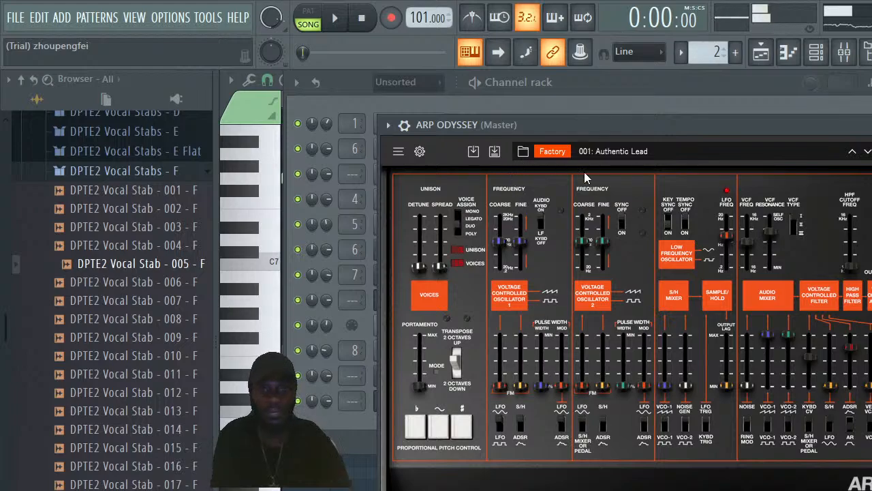
pyautogui.click(619, 157)
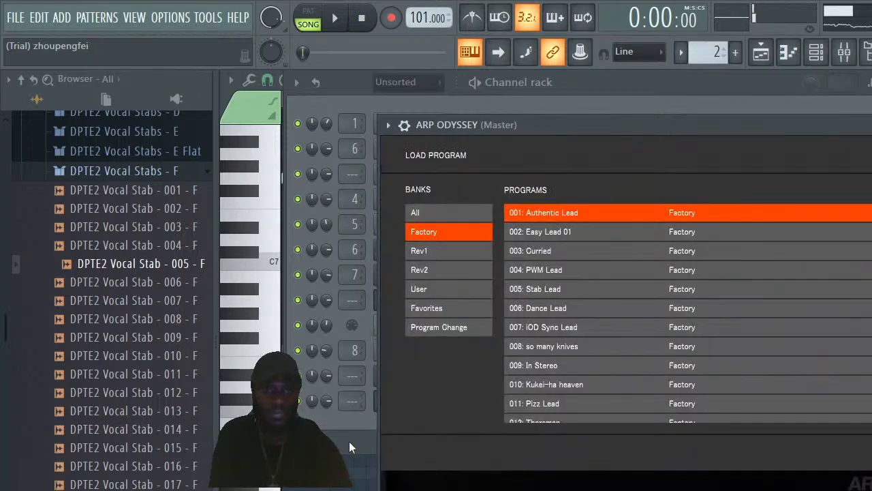
pyautogui.click(352, 419)
pyautogui.rightClick(398, 380)
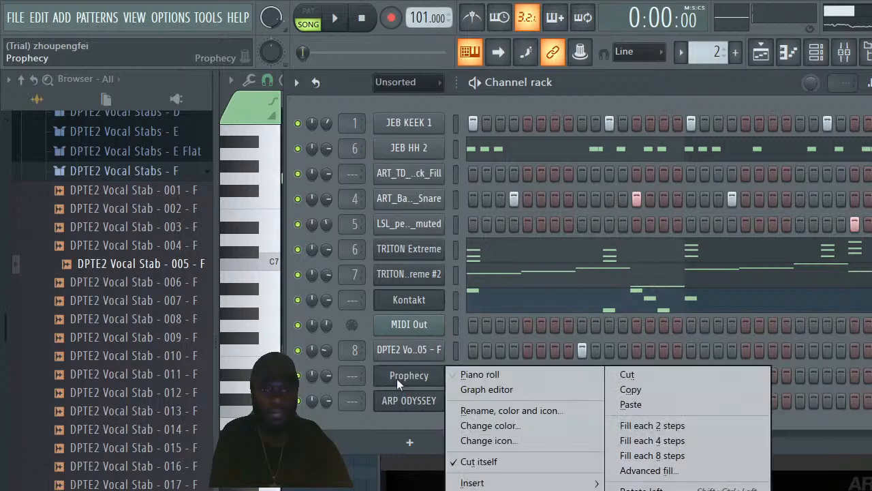
pyautogui.click(474, 490)
pyautogui.click(627, 371)
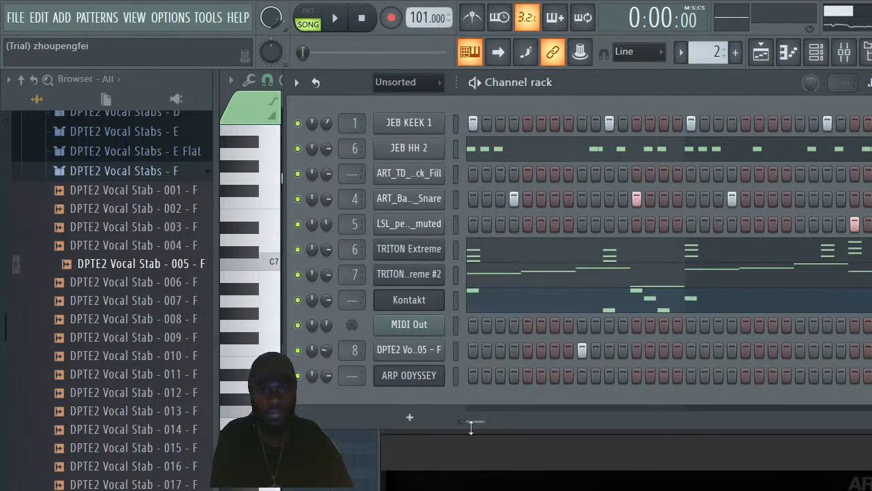
# Load program 003: Easy Lead 02 from the Rev1 bank in ARP ODYSSEY and return to its synth controls
pyautogui.click(409, 383)
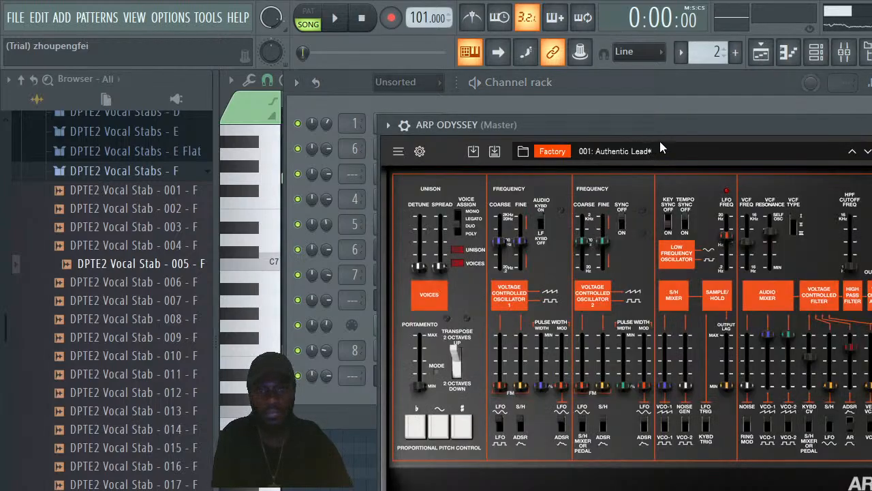
pyautogui.click(660, 150)
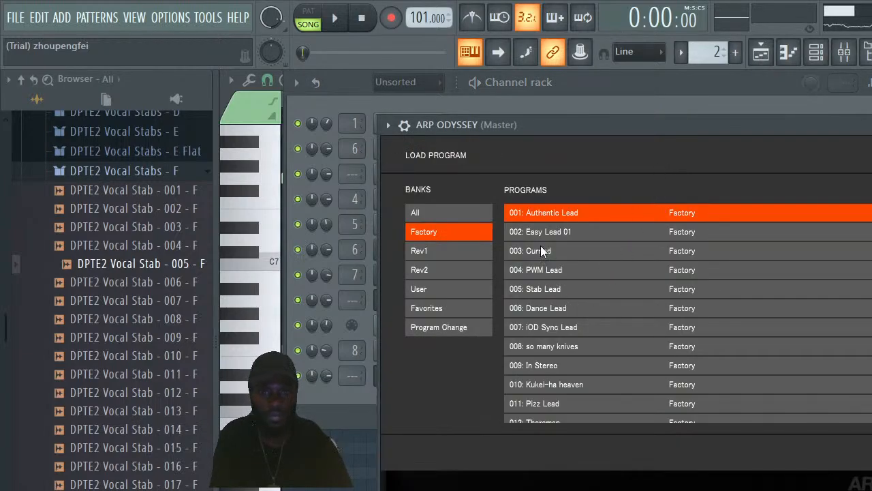
pyautogui.click(466, 252)
pyautogui.click(556, 252)
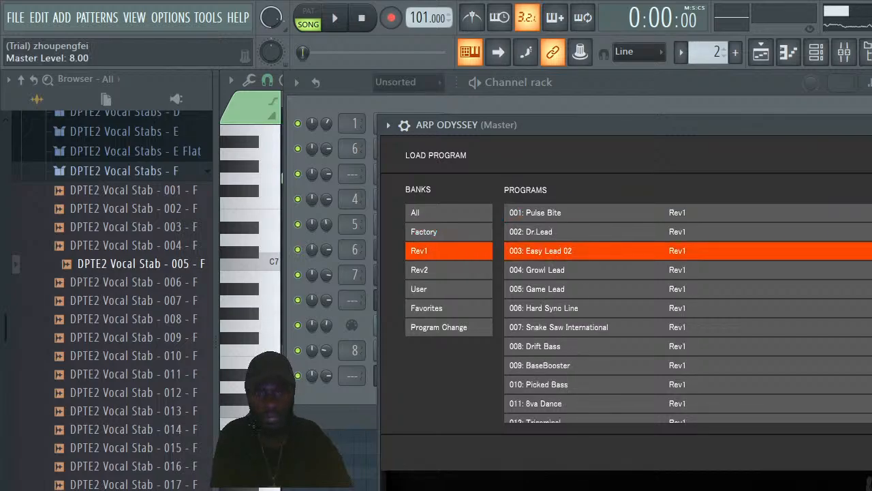
pyautogui.click(870, 453)
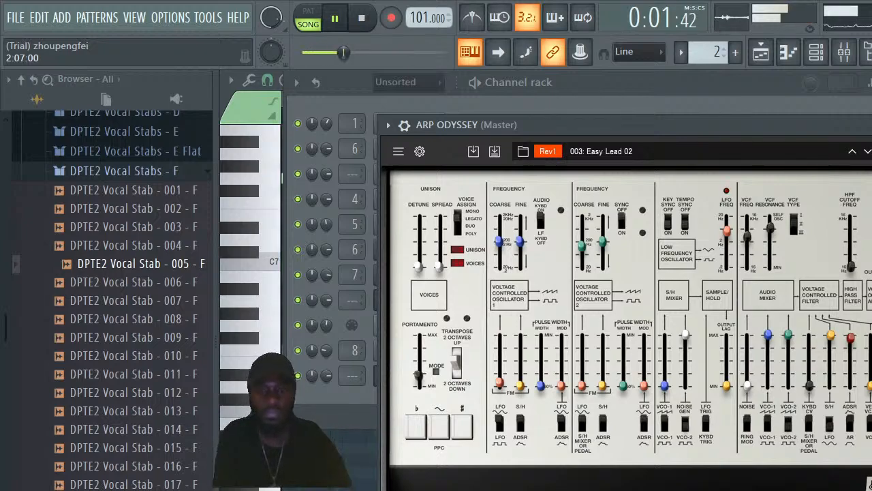
# Draw a four-step F6 note at 1:01:00 for ARP ODYSSEY, and lower its channel volume to about 45% during playback
pyautogui.click(803, 54)
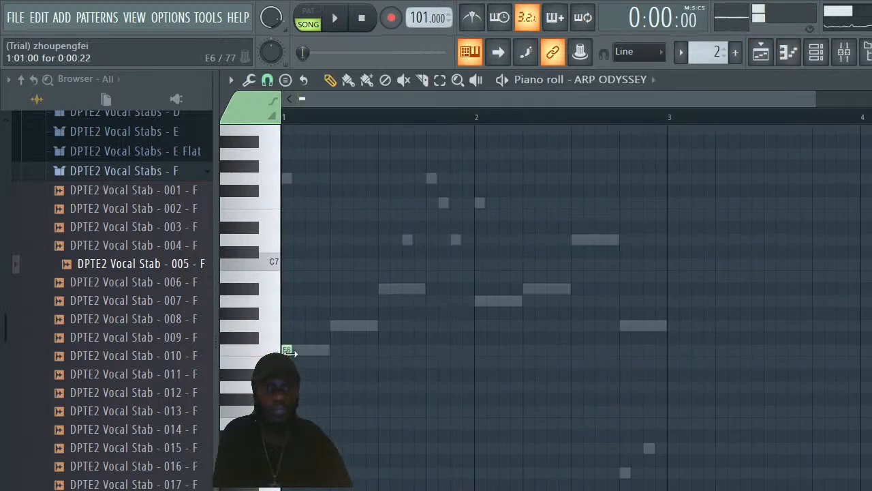
pyautogui.click(816, 52)
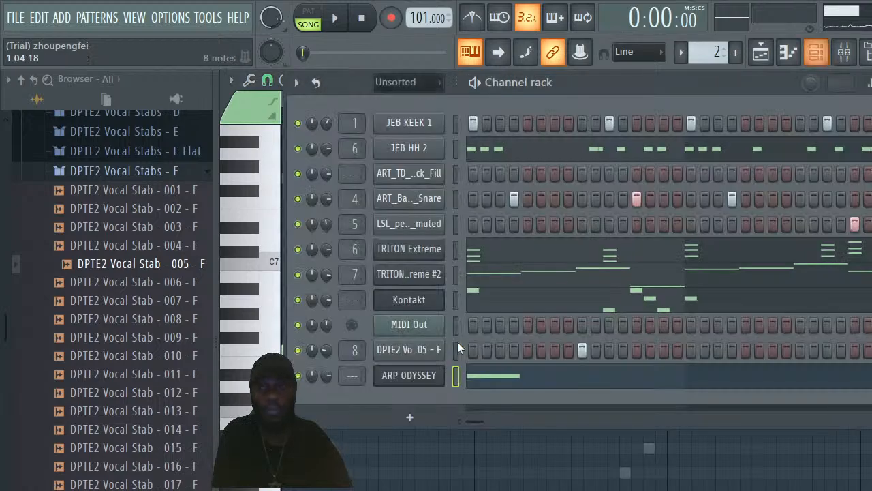
pyautogui.press('space')
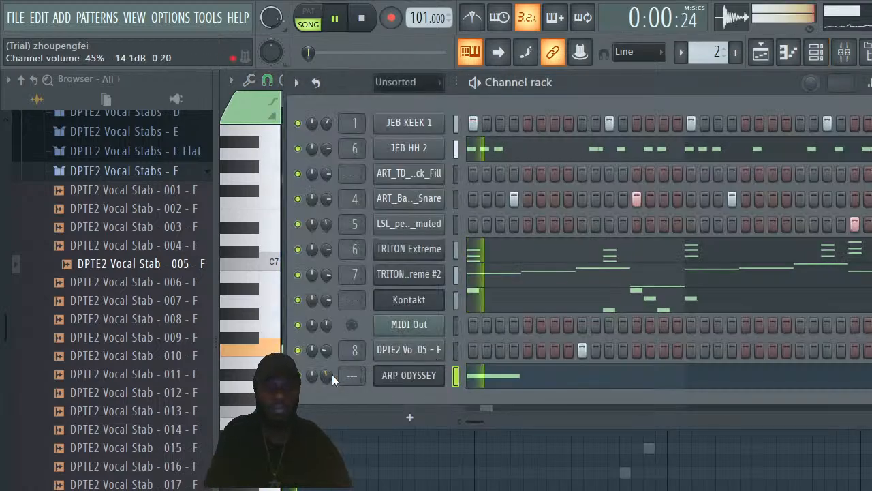
pyautogui.click(763, 54)
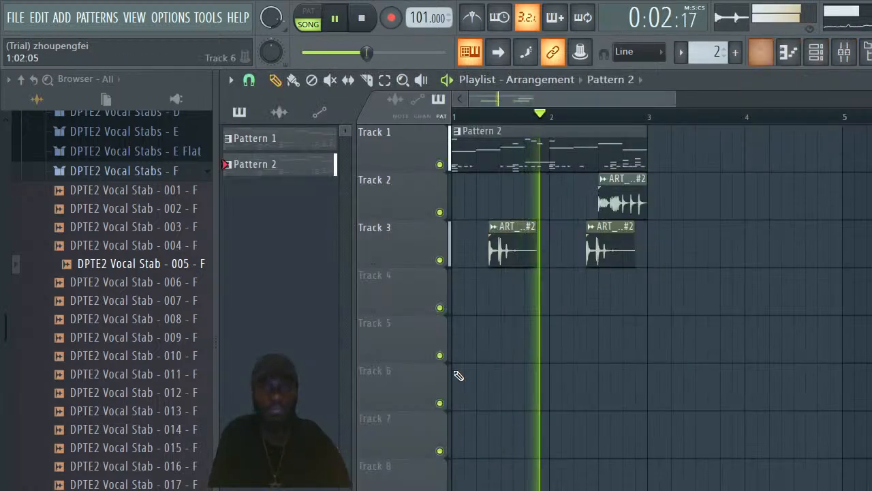
pyautogui.press('space')
pyautogui.click(817, 54)
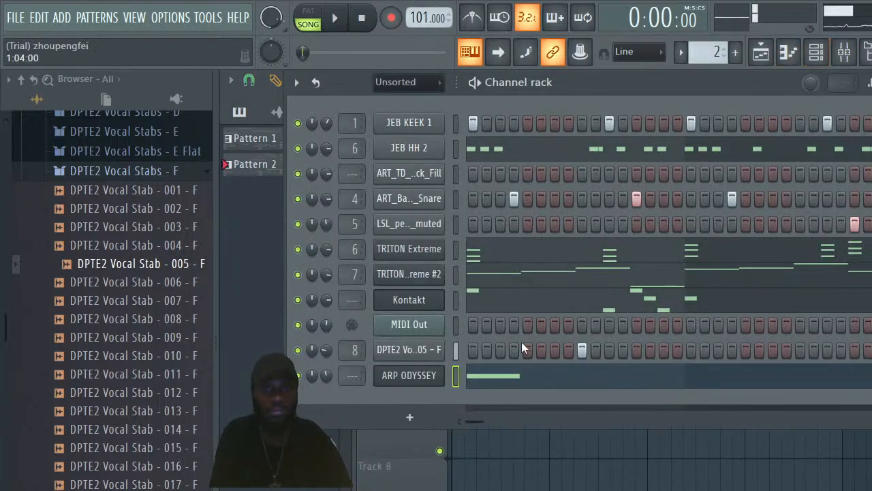
# Add a four-step G6 note at 1:05:00 for ARP ODYSSEY, and try an A6 note at 2:01:00 before removing it
pyautogui.click(531, 377)
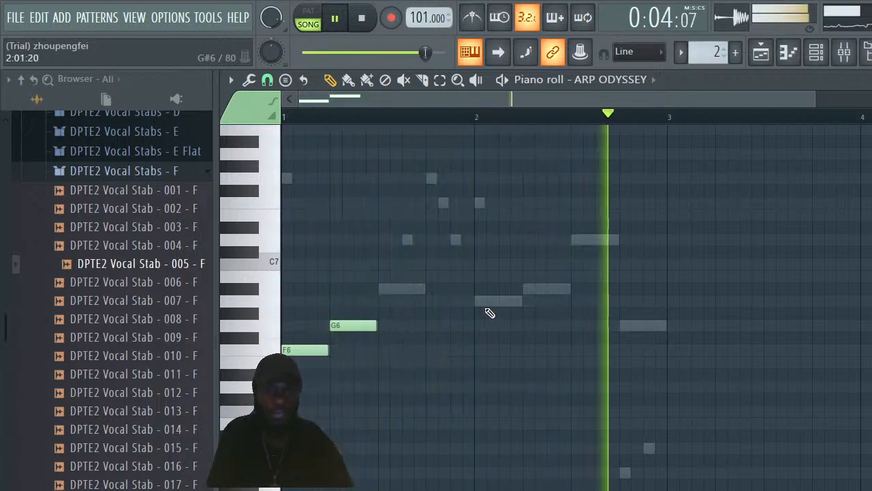
pyautogui.click(481, 302)
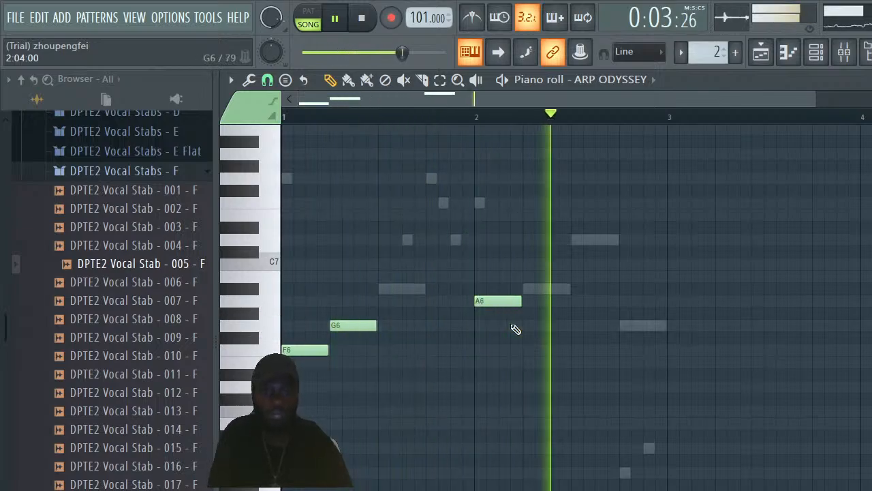
pyautogui.rightClick(500, 302)
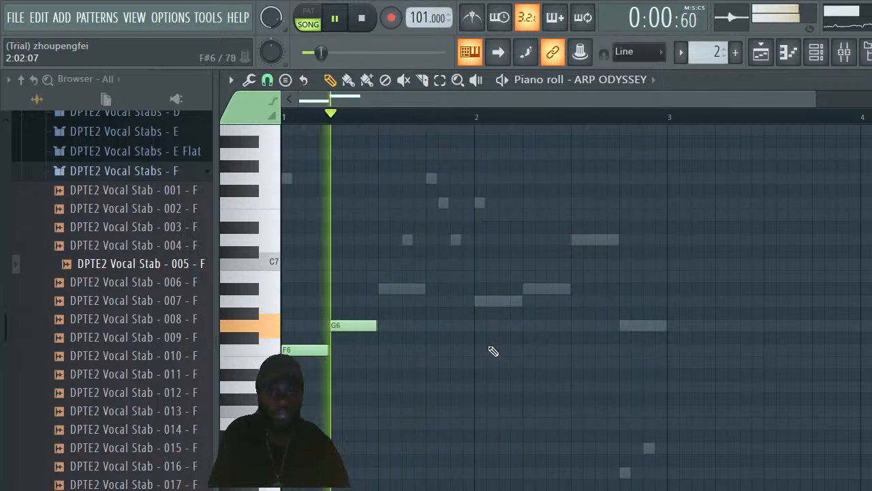
# Draw two-step ARP ODYSSEY notes D6 at 2:01:00 and F6 at 2:03:00, checking them with playback
pyautogui.click(484, 386)
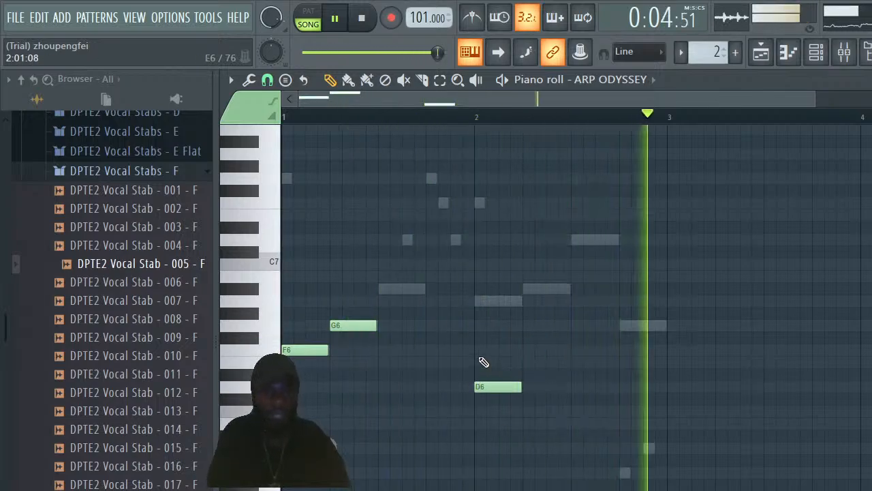
pyautogui.moveTo(511, 387); pyautogui.dragTo(488, 387)
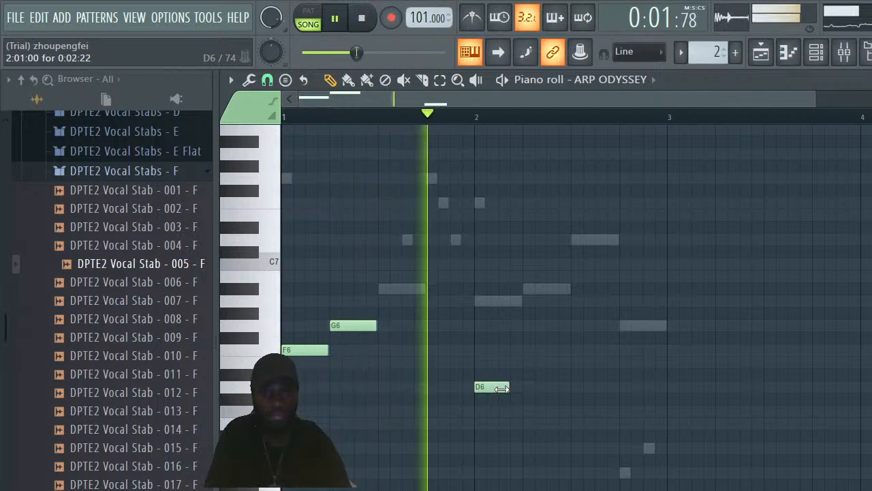
pyautogui.click(509, 350)
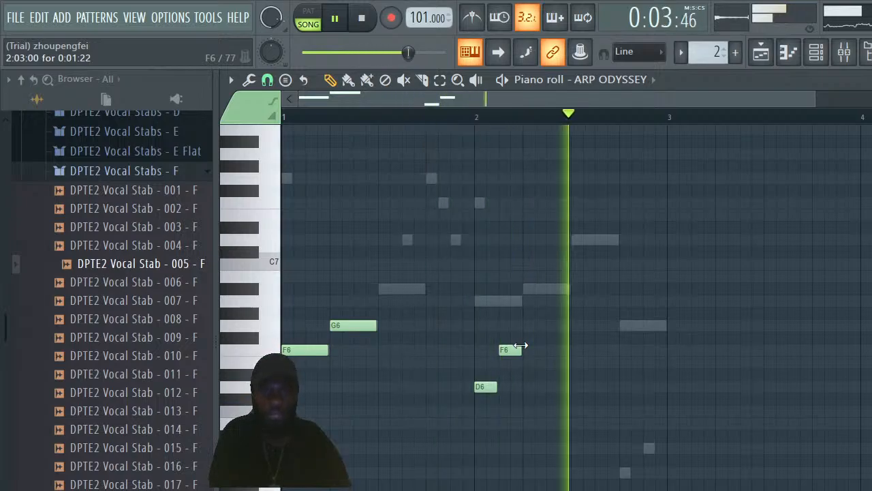
pyautogui.press('space')
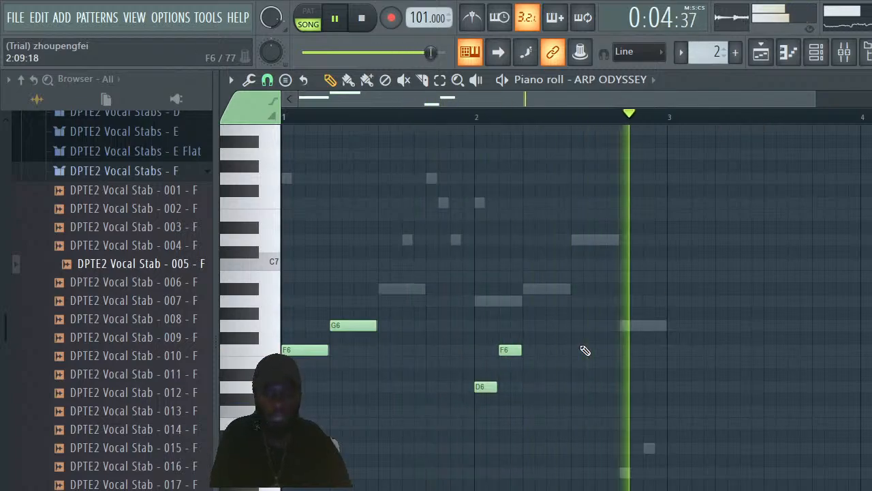
# Draw an ARP ODYSSEY D6 note at 2:07:00, lengthen it to four steps, and try an F6 note at 2:09:00 before removing it
pyautogui.click(578, 387)
pyautogui.click(603, 350)
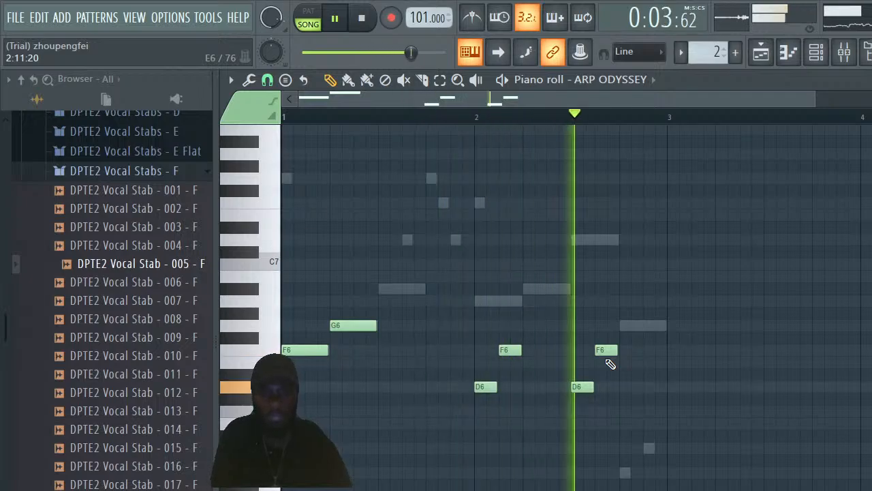
pyautogui.moveTo(577, 386); pyautogui.dragTo(553, 384)
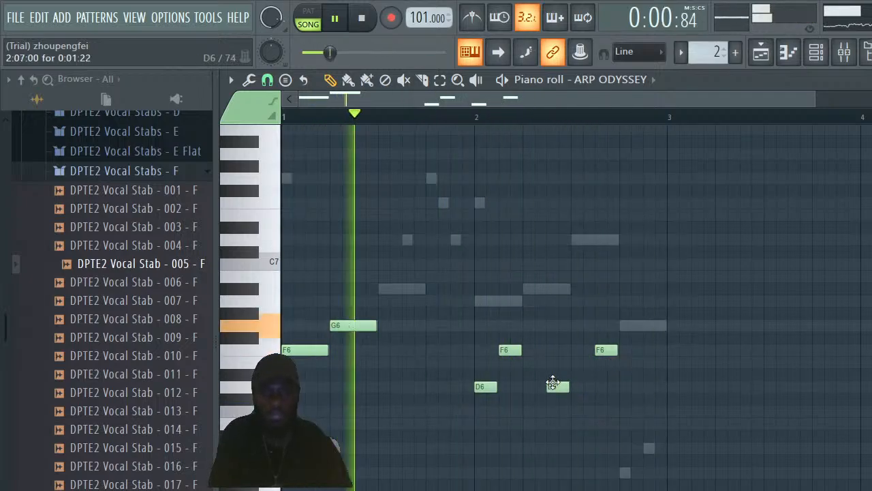
pyautogui.moveTo(607, 350); pyautogui.dragTo(584, 349)
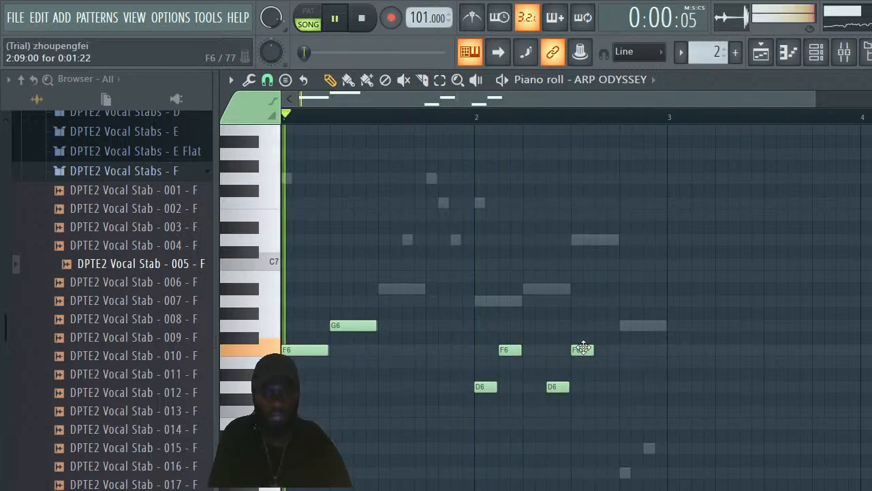
pyautogui.rightClick(583, 348)
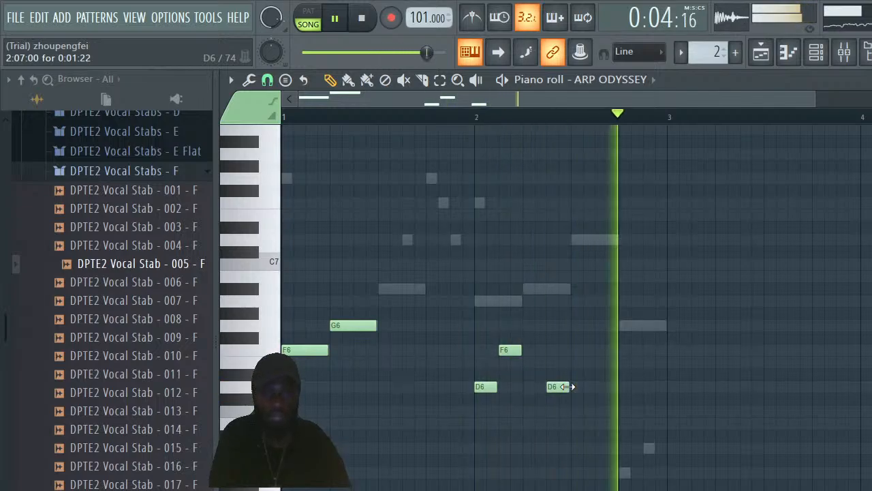
pyautogui.moveTo(567, 386); pyautogui.dragTo(594, 387)
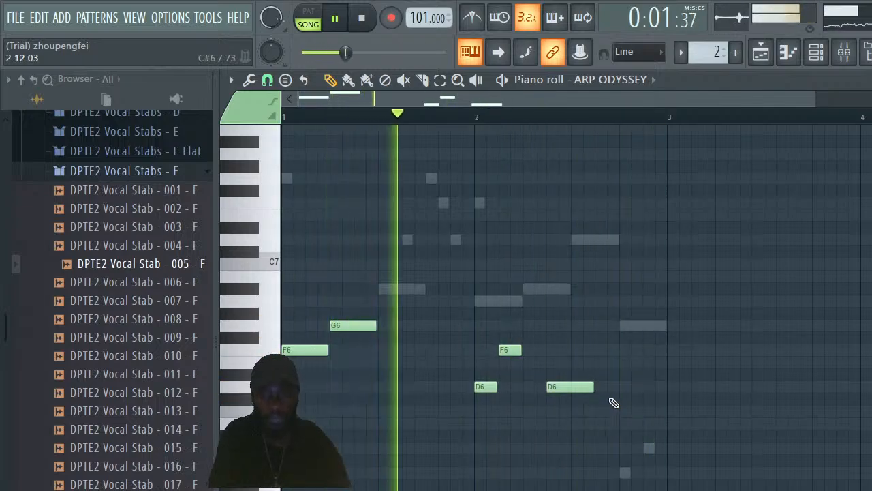
# Try a four-step ARP ODYSSEY note at 2:11:00 on C6 and F6, remove it, and stop playback
pyautogui.click(597, 411)
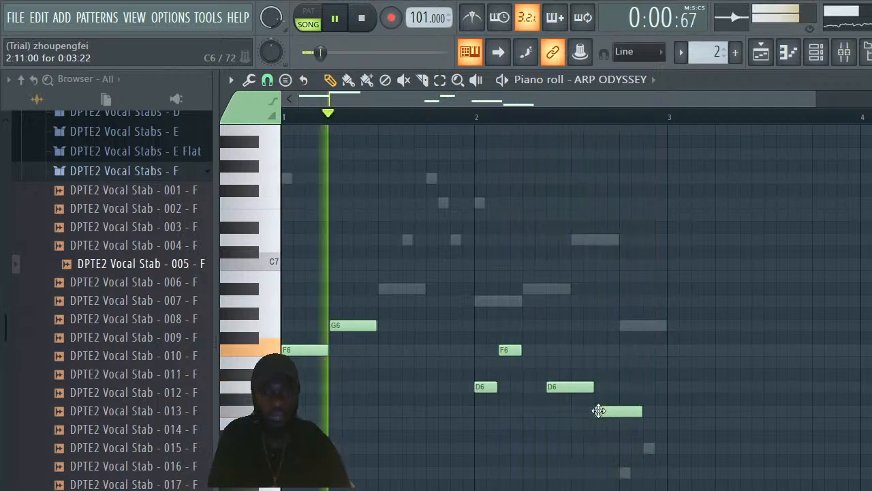
pyautogui.moveTo(602, 411); pyautogui.dragTo(603, 350)
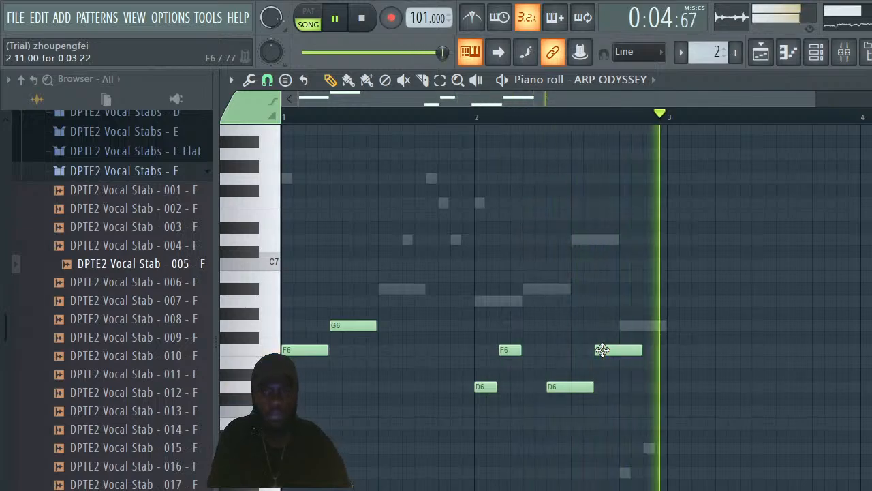
pyautogui.rightClick(602, 350)
pyautogui.press('space')
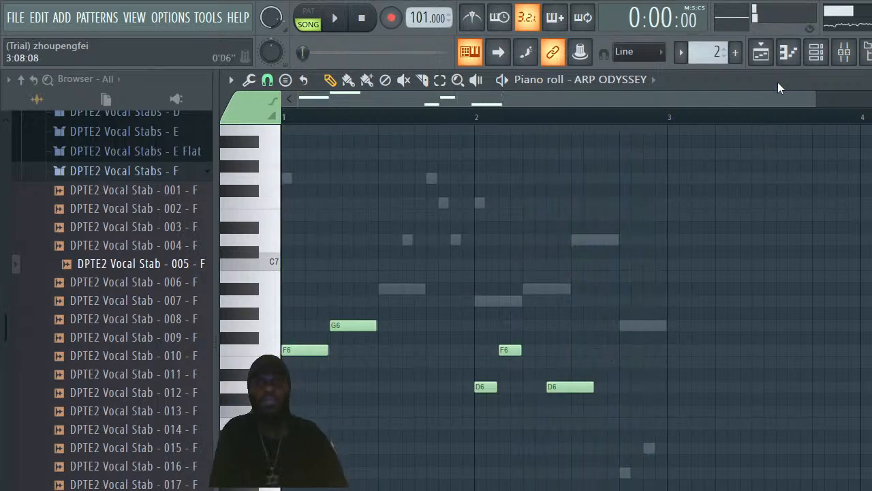
# Set the ARP ODYSSEY channel volume to 26% in the channel rack during playback
pyautogui.click(817, 52)
pyautogui.press('space')
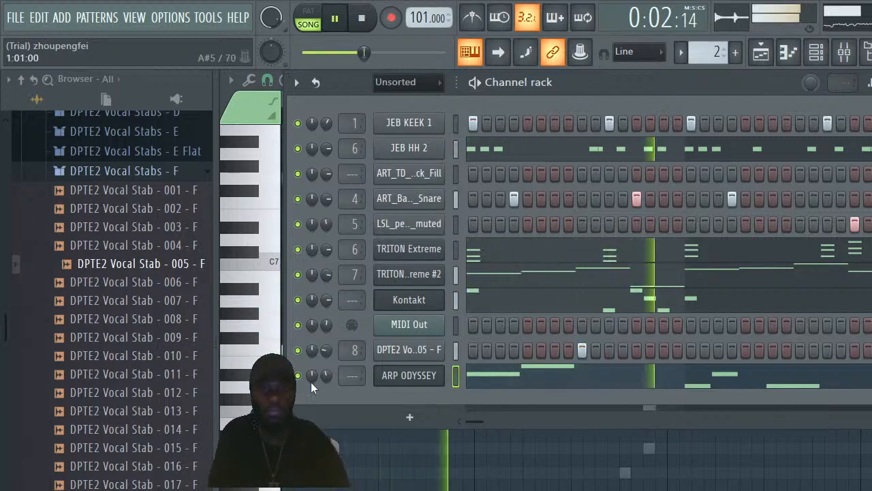
pyautogui.moveTo(321, 372); pyautogui.dragTo(321, 388)
pyautogui.scroll(5, 321, 383)
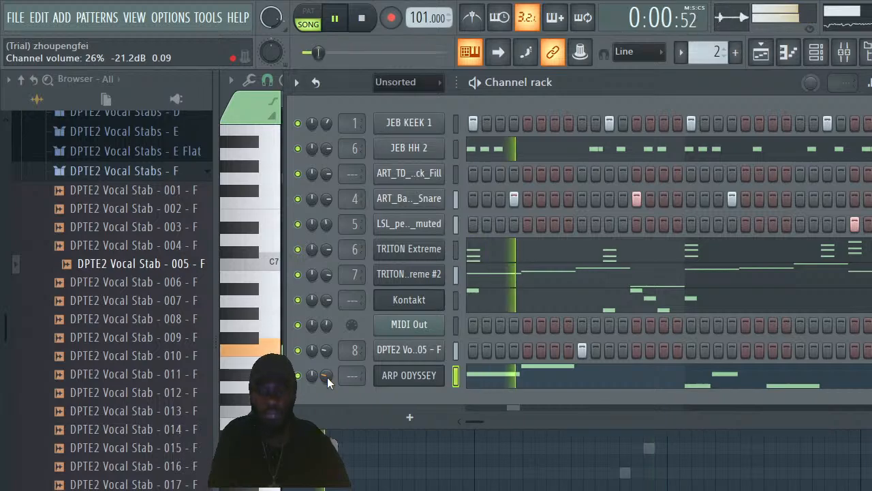
# Cut all notes from the ARP ODYSSEY channel, listen to the beat without them, and stop playback
pyautogui.rightClick(399, 379)
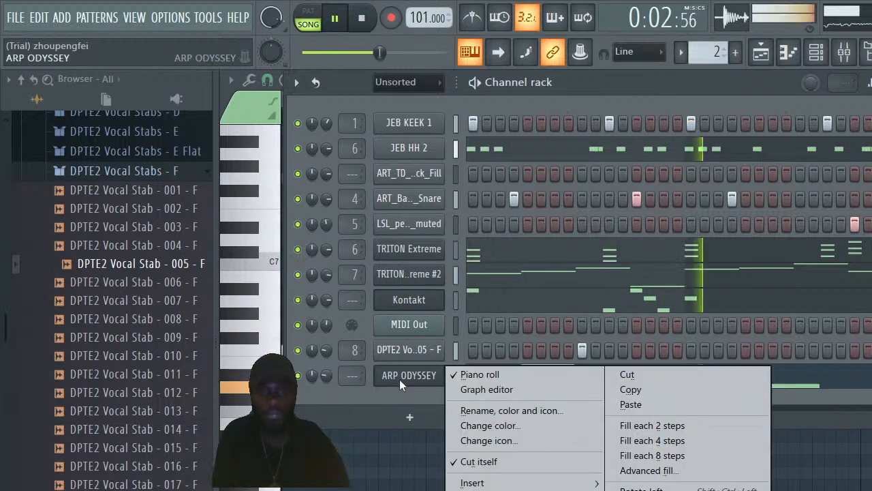
pyautogui.click(621, 374)
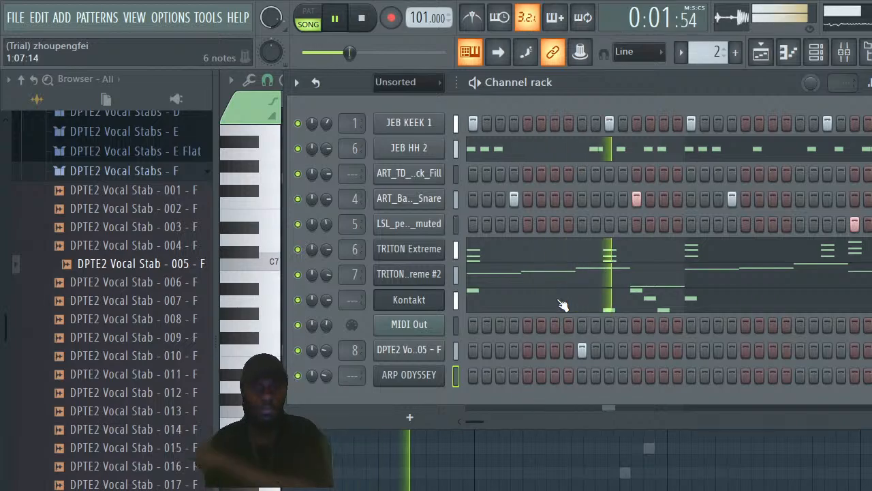
pyautogui.rightClick(441, 371)
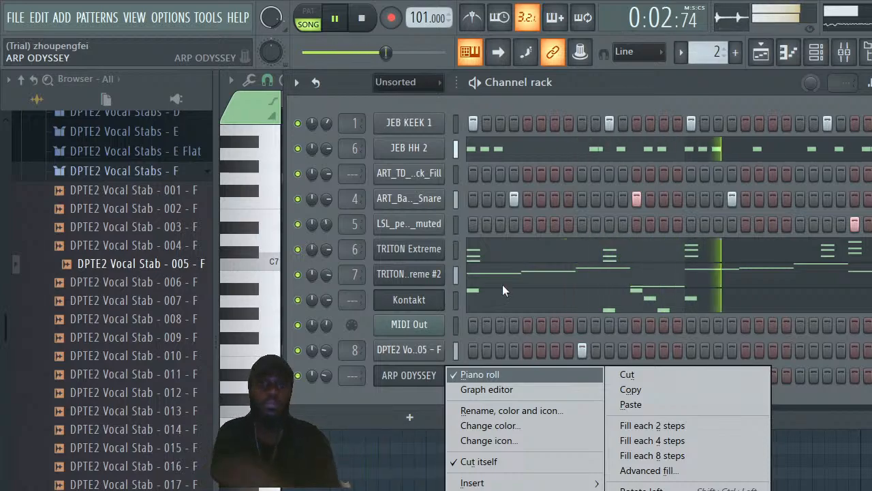
pyautogui.click(581, 95)
pyautogui.press('space')
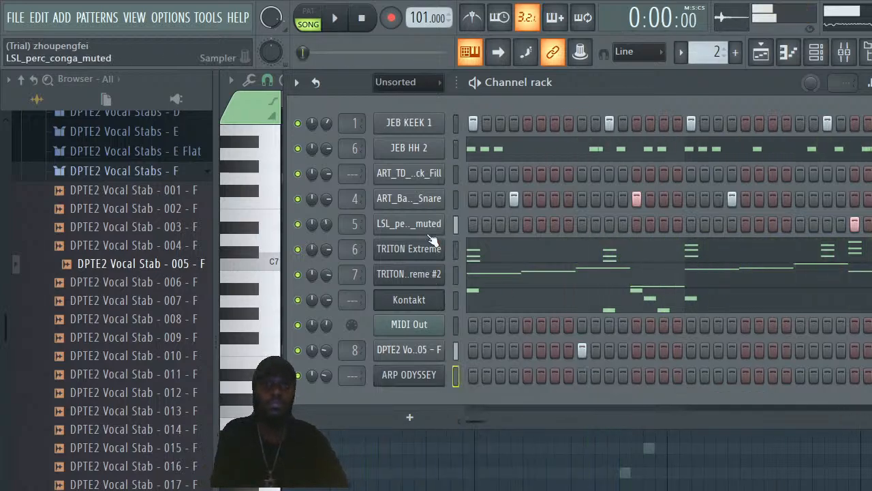
# Copy the chord notes of the TRITON Extreme channel and paste them into the ARP ODYSSEY channel
pyautogui.rightClick(423, 251)
pyautogui.click(666, 279)
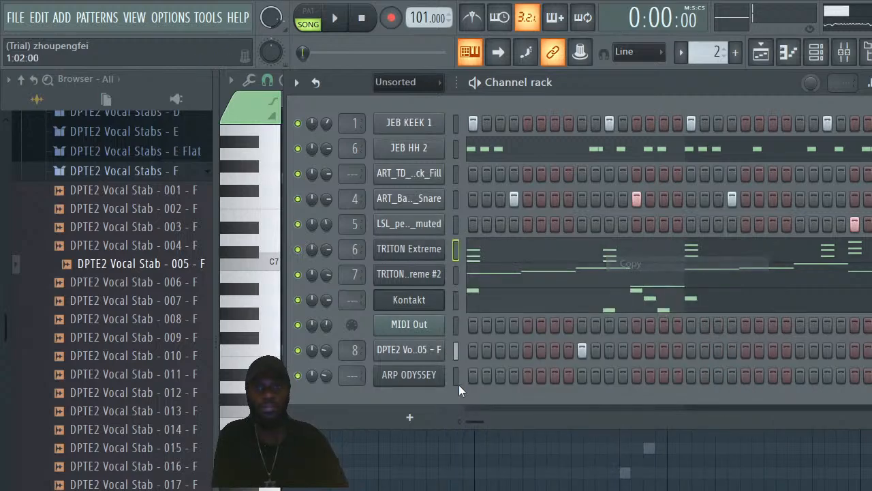
pyautogui.rightClick(444, 380)
pyautogui.click(630, 403)
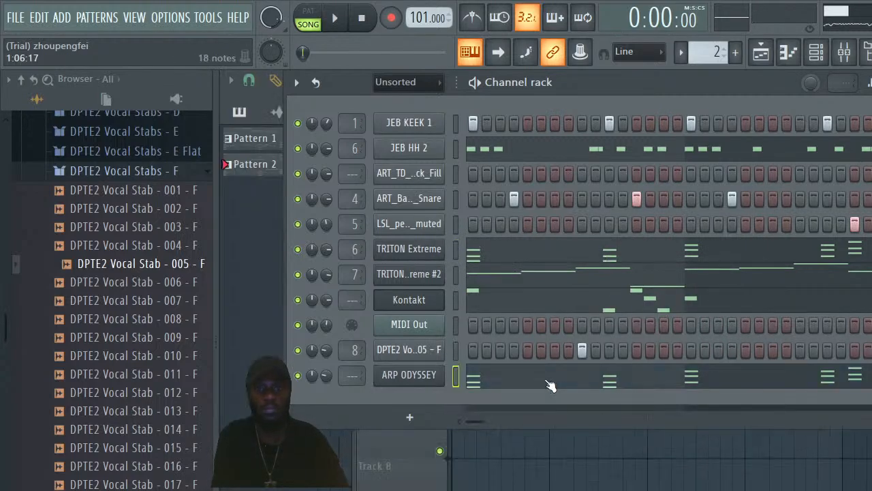
# Transpose all pasted ARP ODYSSEY notes one octave up in the piano roll
pyautogui.click(504, 375)
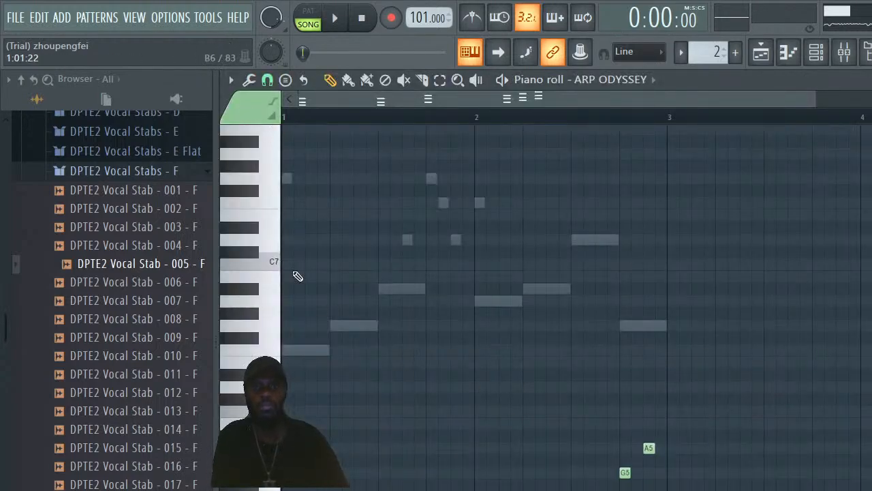
pyautogui.scroll(-4, 430, 359)
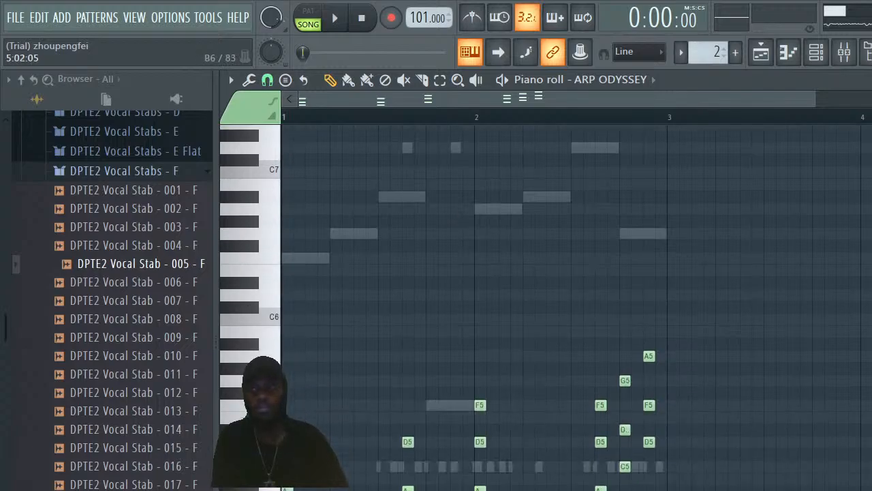
pyautogui.moveTo(264, 306); pyautogui.dragTo(266, 490)
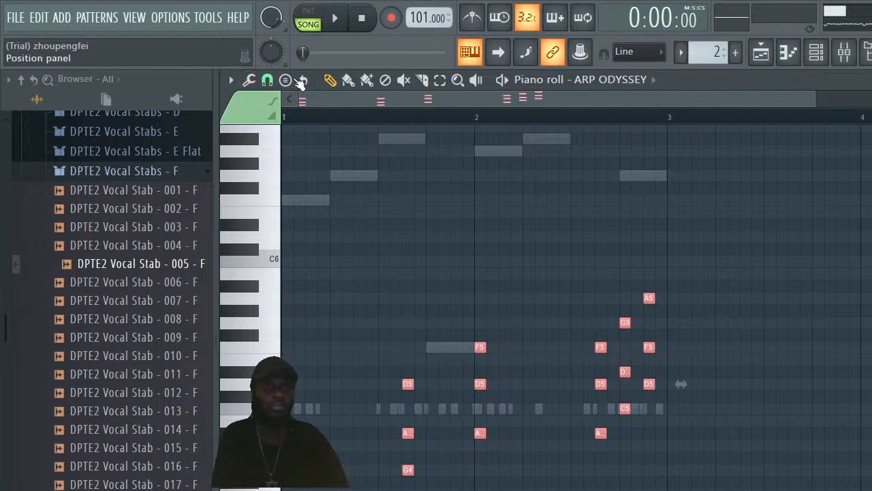
pyautogui.click(232, 81)
pyautogui.moveTo(249, 113)
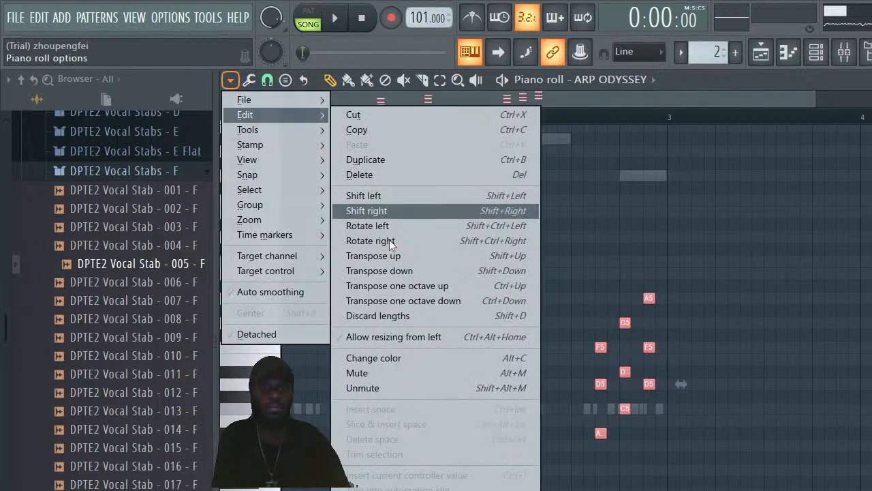
pyautogui.click(415, 284)
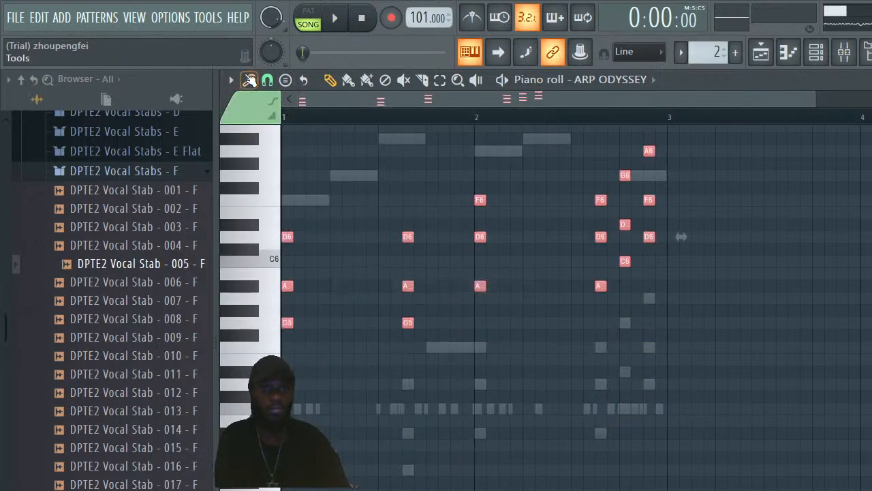
# Arpeggiate the selected ARP ODYSSEY notes with the Default pattern, range 2, Flip and Block sync, checking them with playback
pyautogui.click(249, 80)
pyautogui.click(285, 267)
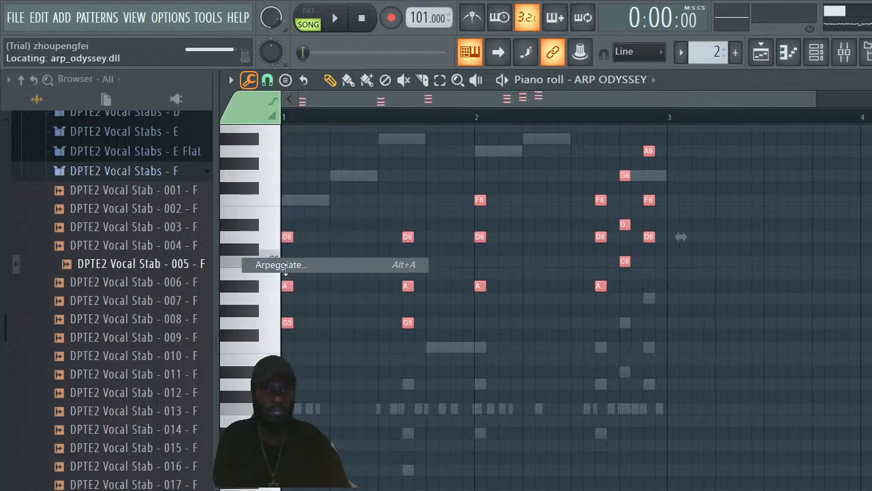
pyautogui.press('space')
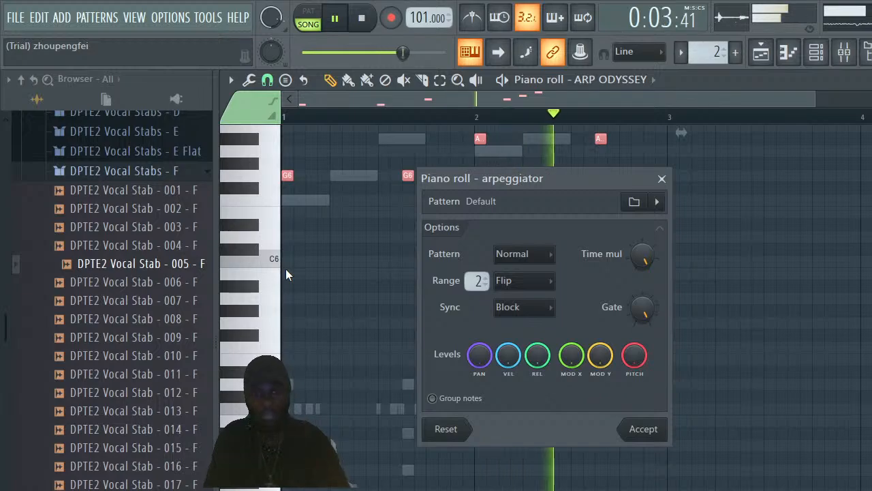
pyautogui.click(647, 429)
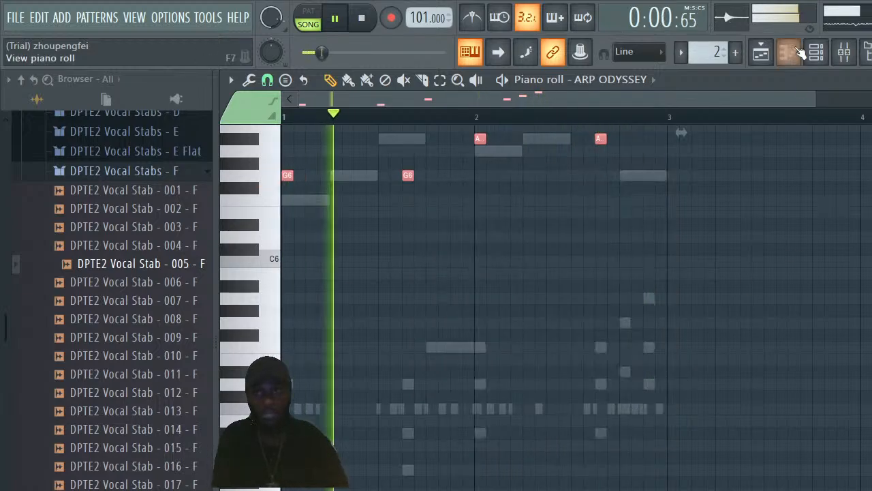
# Set the ARP ODYSSEY channel volume to about 52%, and cut the arpeggiated notes from the channel
pyautogui.click(797, 51)
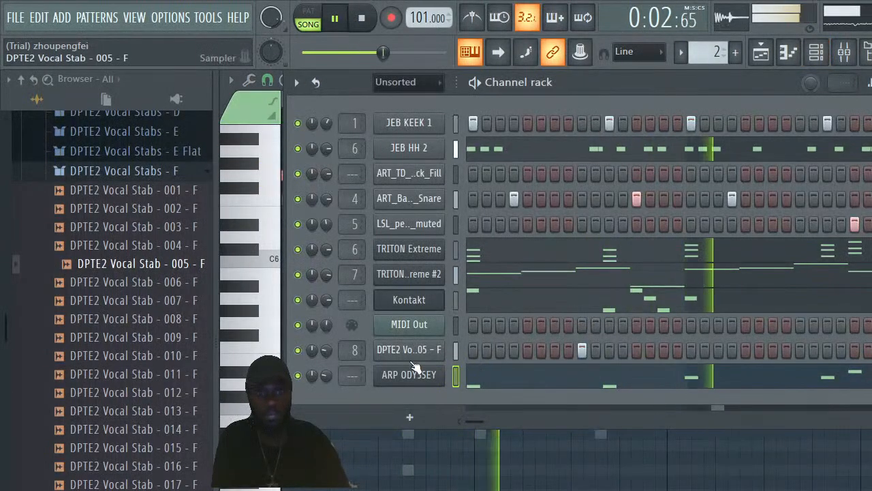
pyautogui.moveTo(326, 375); pyautogui.dragTo(326, 398)
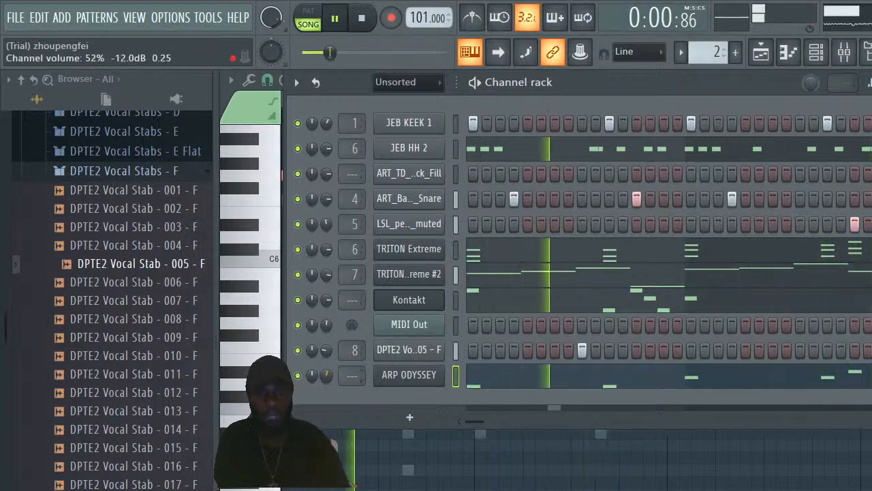
pyautogui.rightClick(433, 383)
pyautogui.click(620, 378)
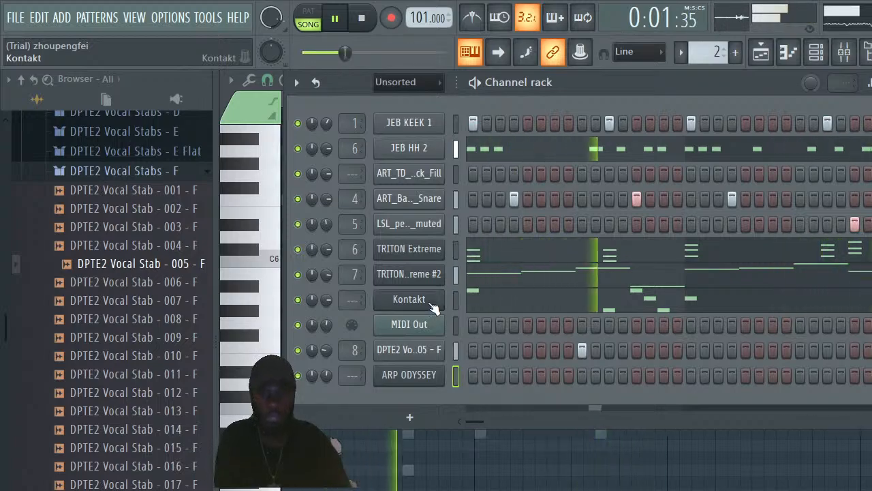
# Open the Kontakt channel's instrument, browse its libraries, and load the Cloud Supply instrument into the rack below Glacier Keys
pyautogui.click(409, 299)
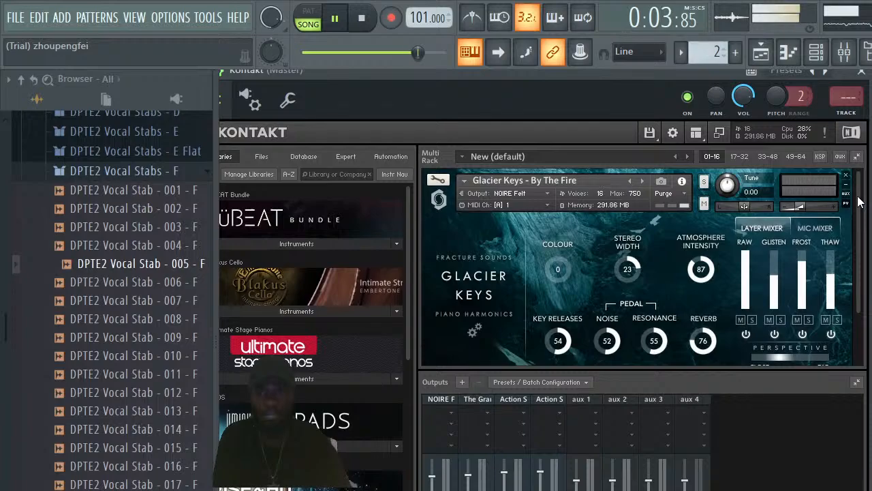
pyautogui.scroll(-2, 860, 202)
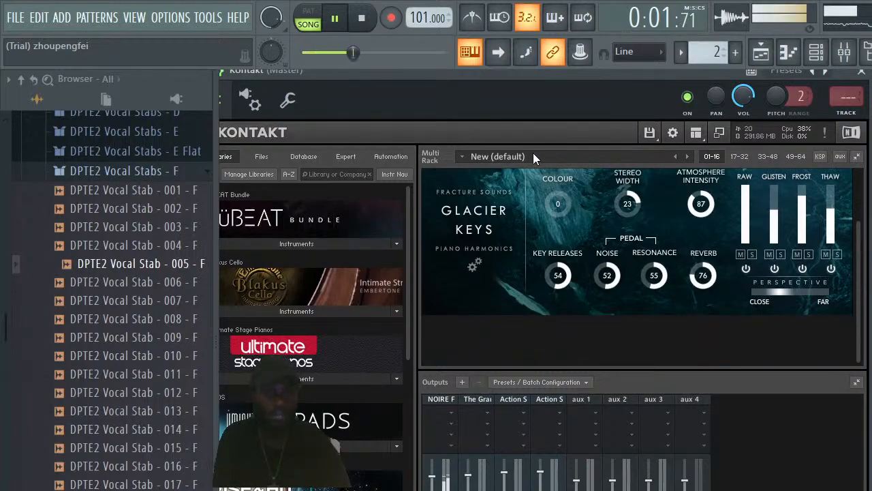
pyautogui.moveTo(520, 73); pyautogui.dragTo(628, 79)
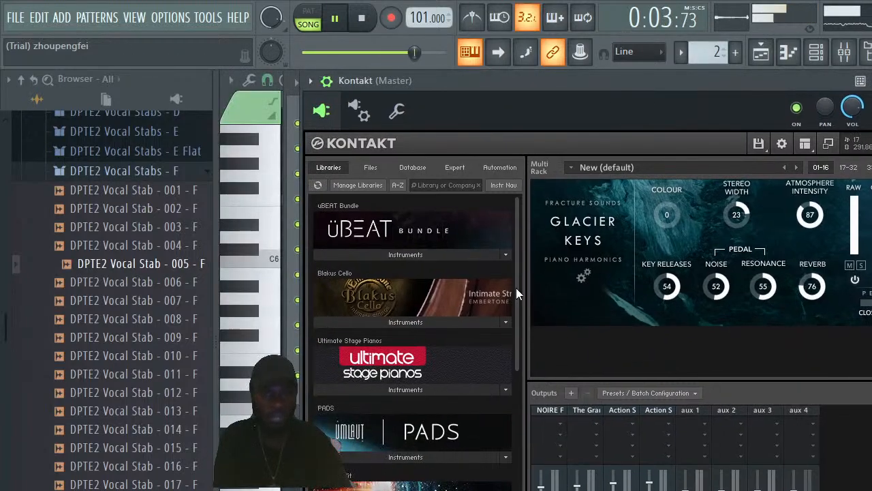
pyautogui.scroll(-7, 515, 351)
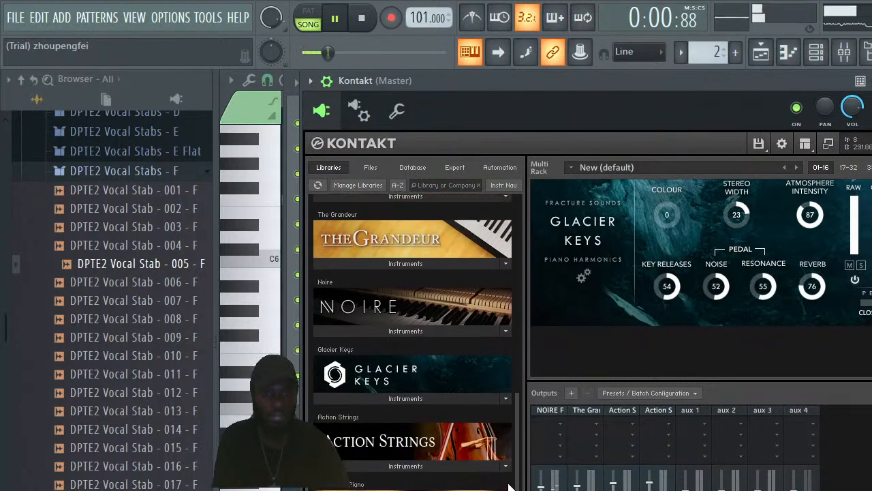
pyautogui.scroll(-1, 510, 486)
pyautogui.scroll(-2, 509, 340)
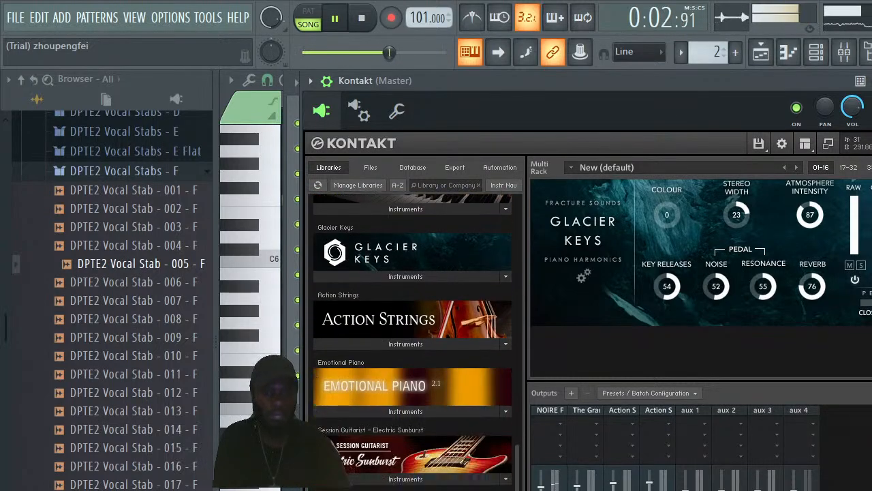
pyautogui.moveTo(607, 65); pyautogui.dragTo(606, 55)
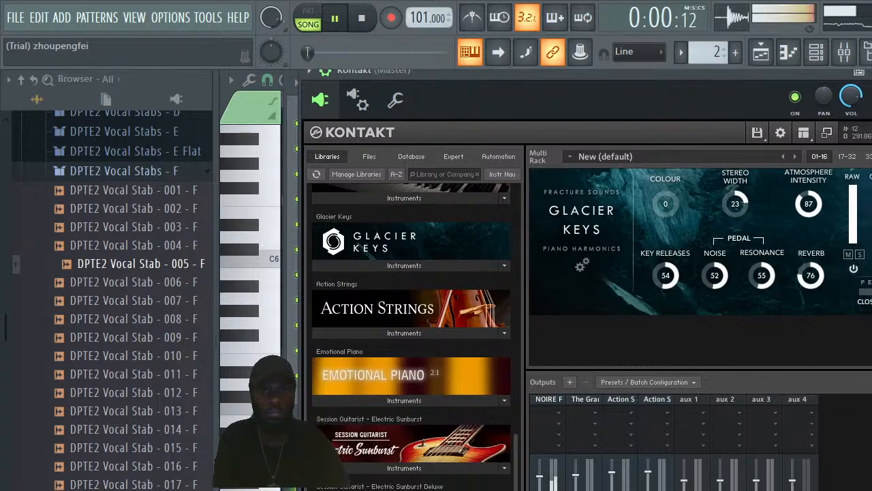
pyautogui.scroll(-1, 411, 337)
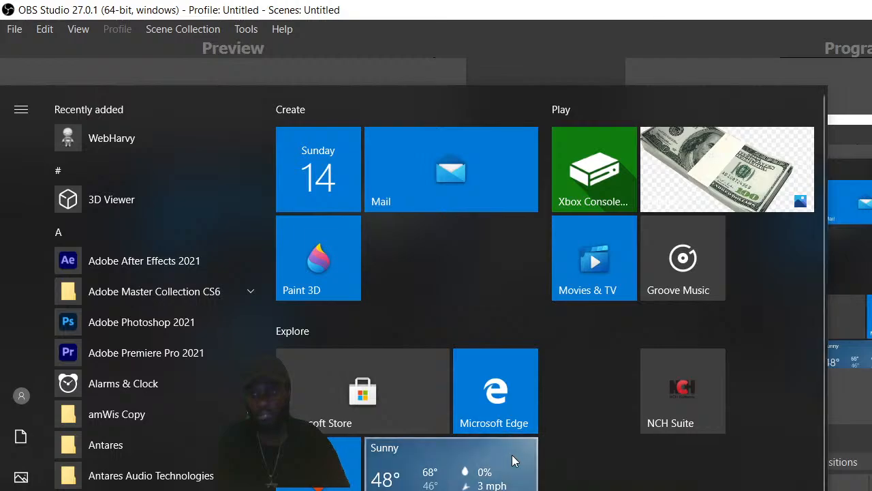
pyautogui.click(851, 281)
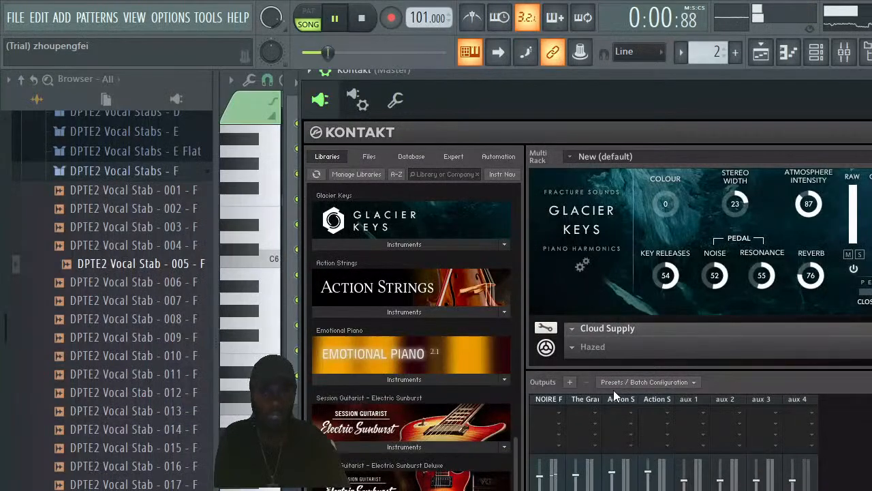
# Set Cloud Supply's MIDI channel to port A channel 1 and route it to its own separate master output channel
pyautogui.moveTo(871, 70); pyautogui.dragTo(721, 71)
pyautogui.scroll(-5, 607, 268)
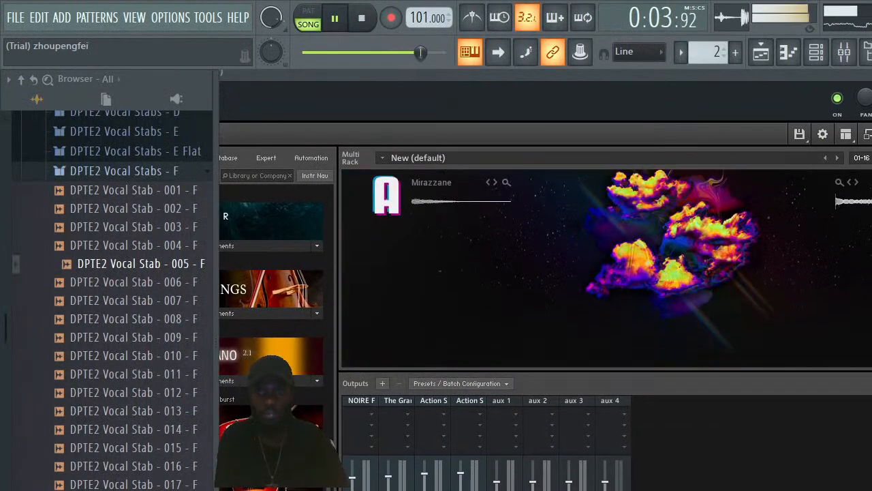
pyautogui.scroll(3, 606, 268)
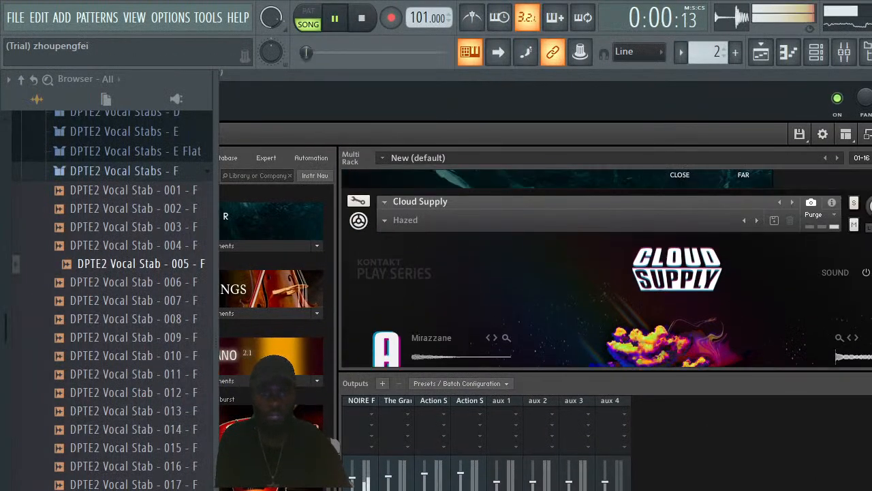
pyautogui.click(832, 202)
pyautogui.click(422, 226)
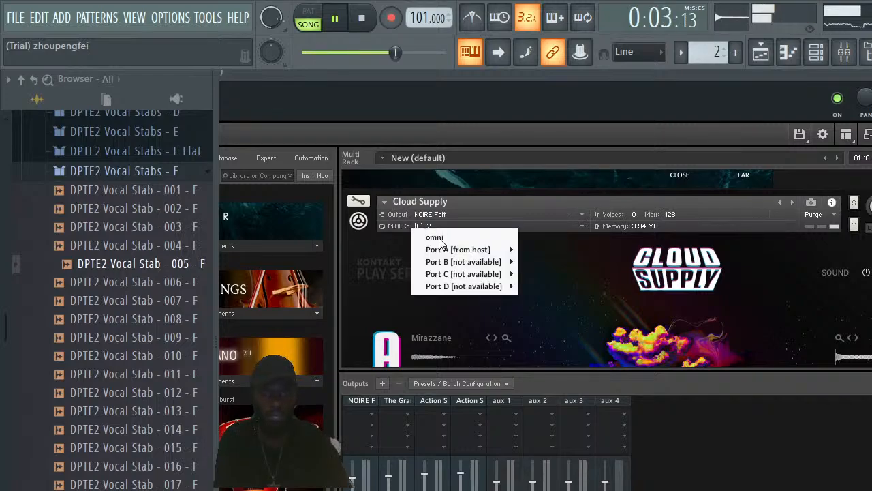
pyautogui.moveTo(474, 251)
pyautogui.click(529, 250)
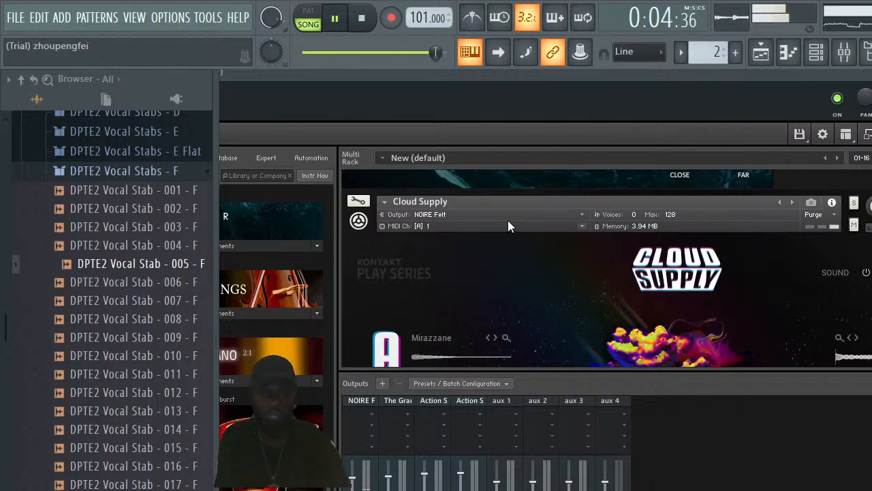
pyautogui.click(587, 214)
pyautogui.click(584, 214)
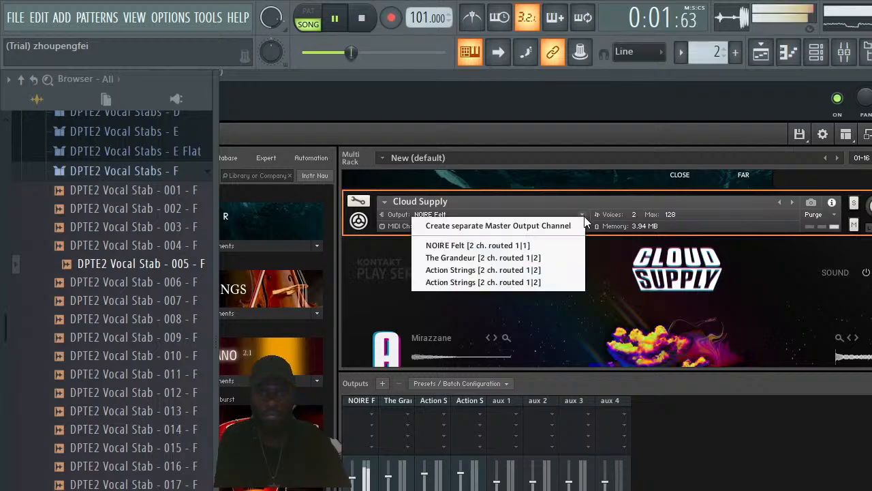
pyautogui.click(547, 227)
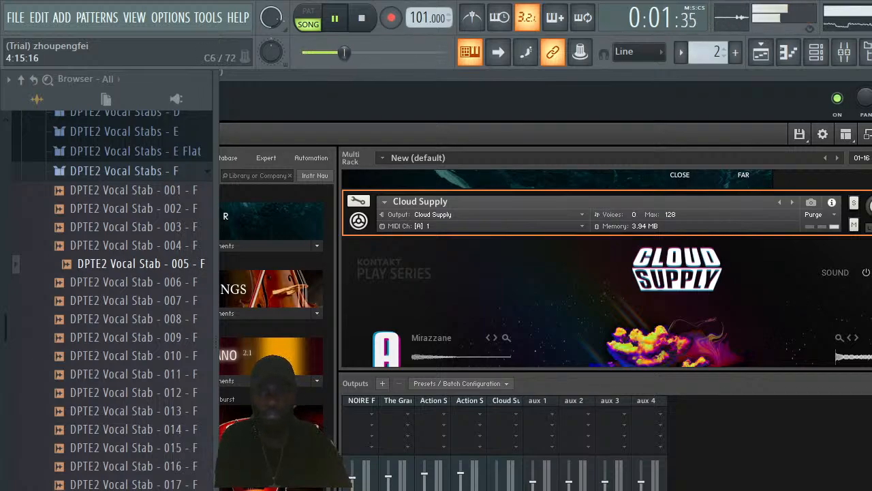
# Load the Discovery snapshot from the Keys category into Cloud Supply and audition it over the playing beat
pyautogui.scroll(-1, 675, 286)
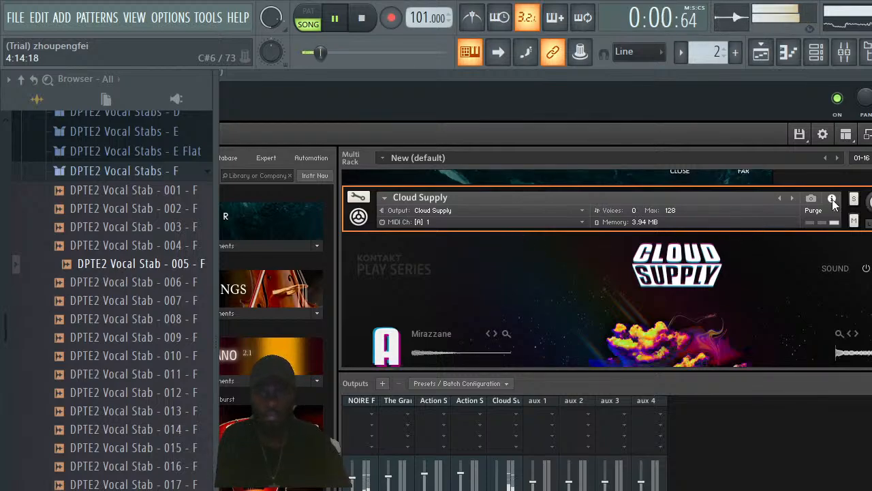
pyautogui.click(813, 199)
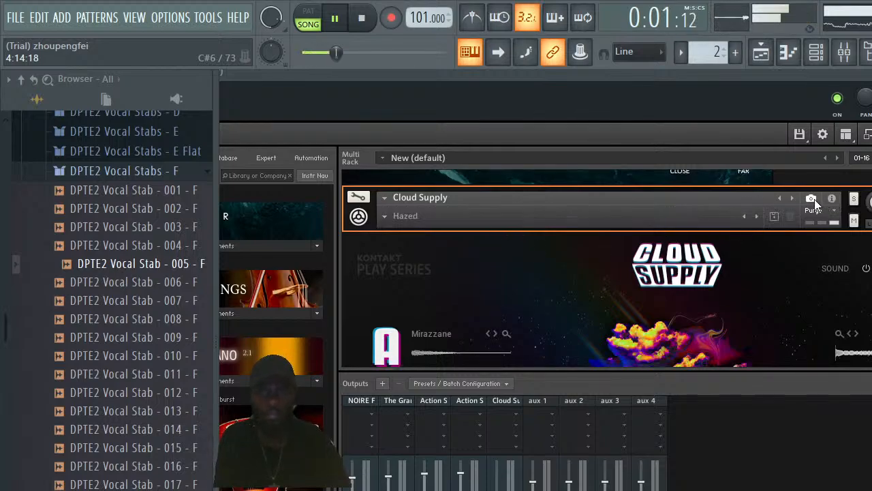
pyautogui.click(385, 216)
pyautogui.moveTo(399, 251)
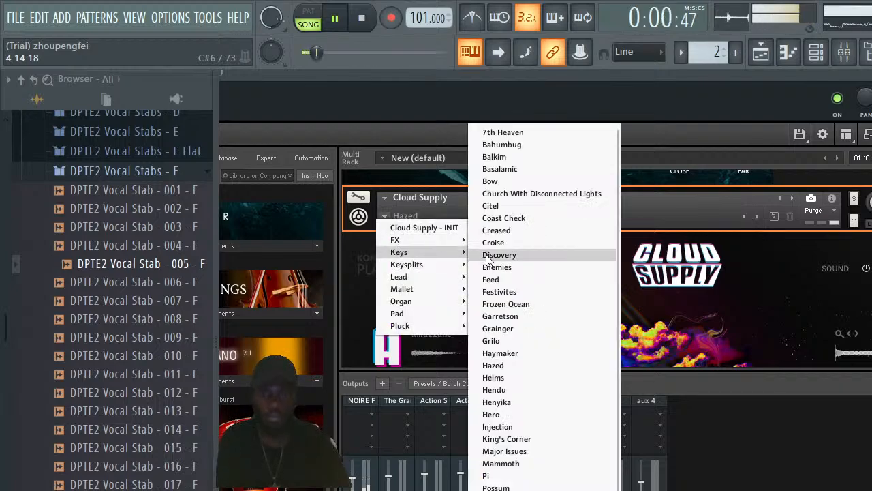
pyautogui.click(508, 255)
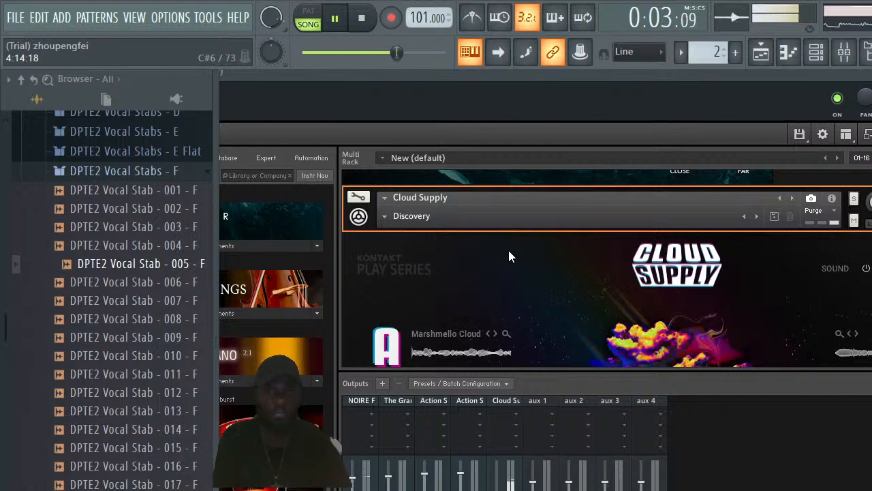
pyautogui.click(384, 217)
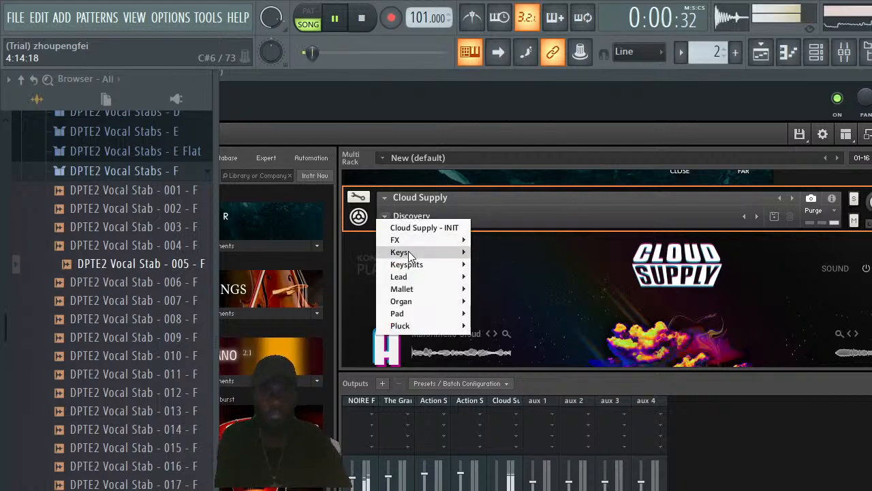
pyautogui.moveTo(410, 253)
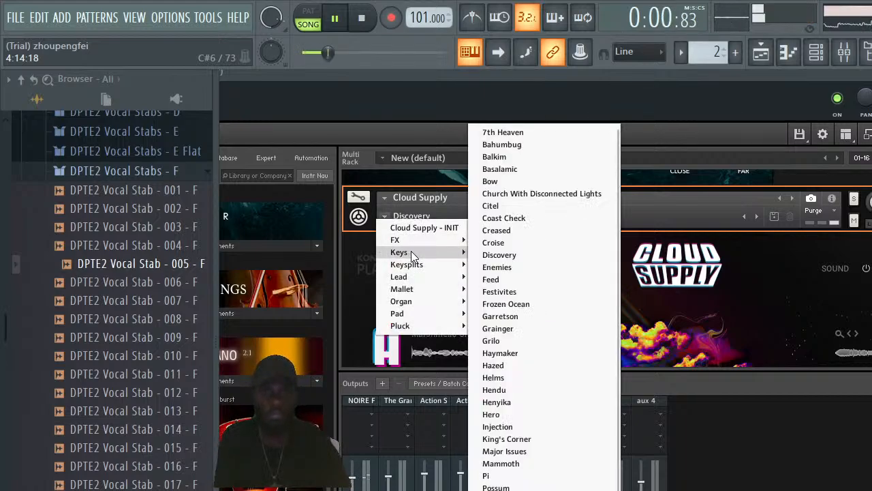
pyautogui.click(496, 256)
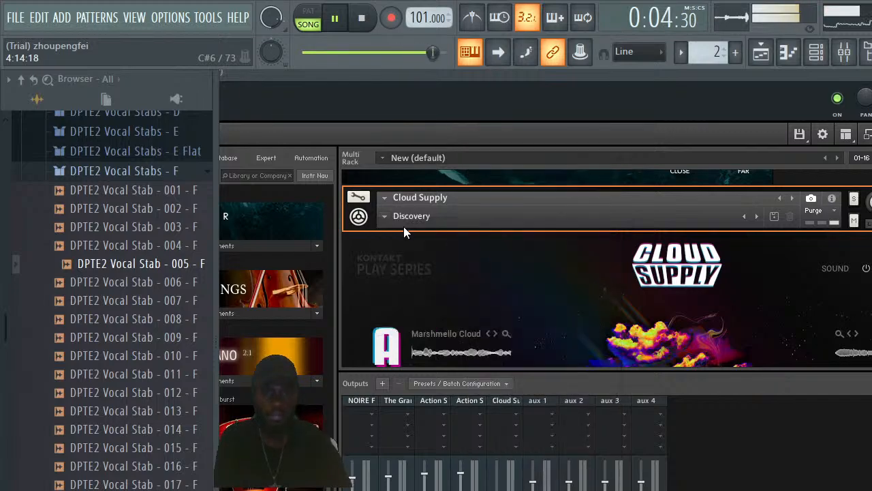
# Switch Cloud Supply to the Creased snapshot from the Keys category and audition it
pyautogui.click(385, 218)
pyautogui.moveTo(424, 252)
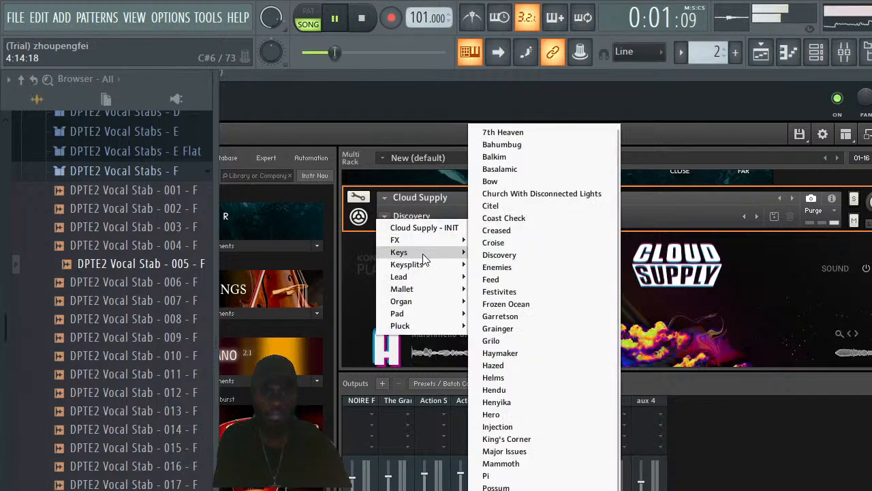
pyautogui.click(496, 231)
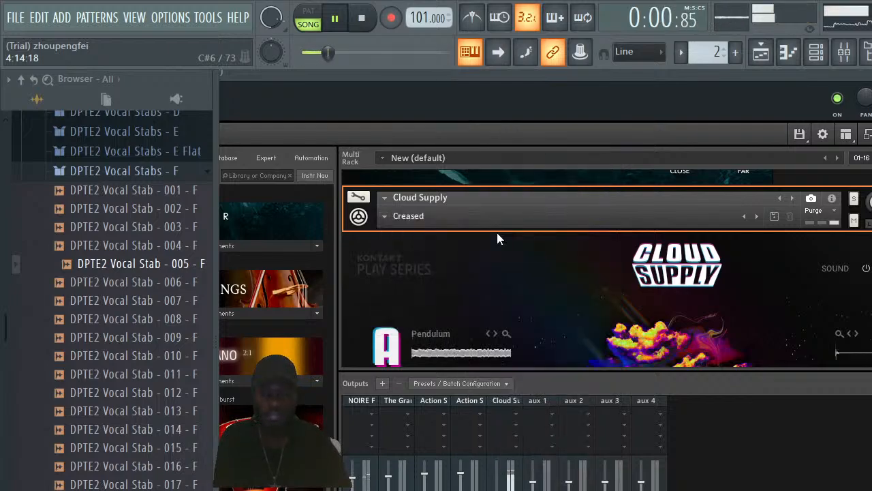
pyautogui.click(384, 218)
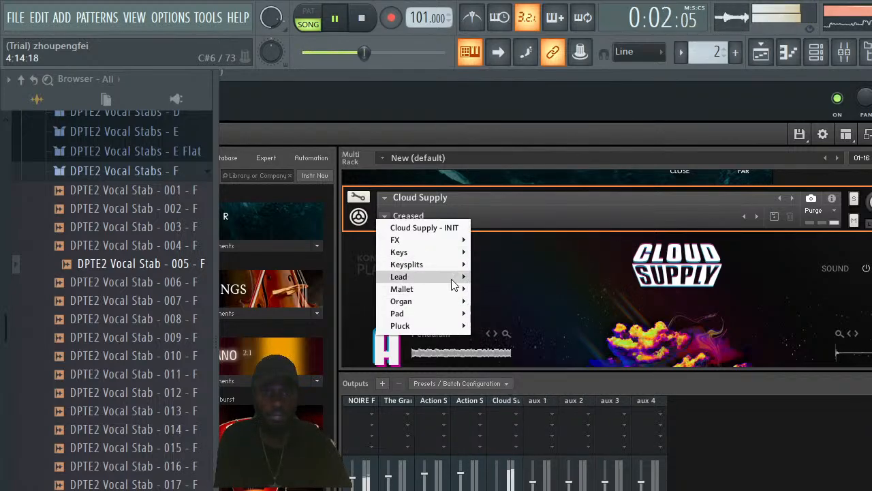
pyautogui.click(552, 146)
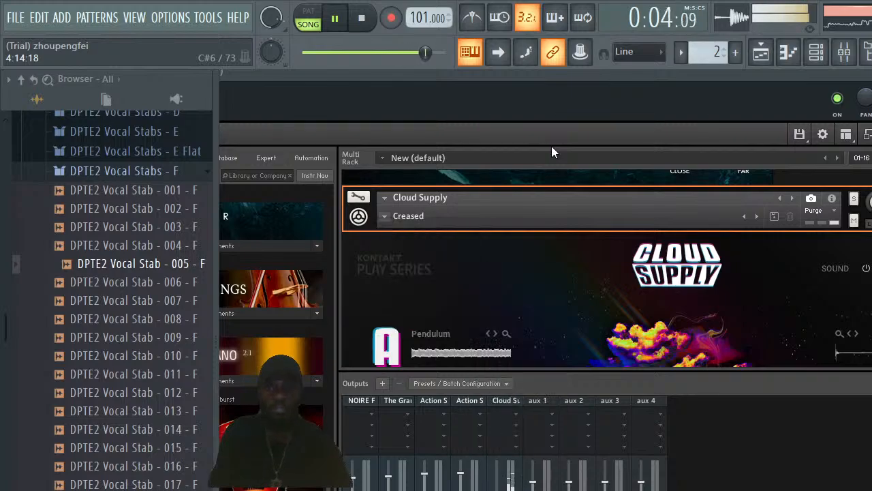
# Stop playback, remove the Cloud Supply instrument from the Kontakt rack, and restart playback
pyautogui.click(362, 19)
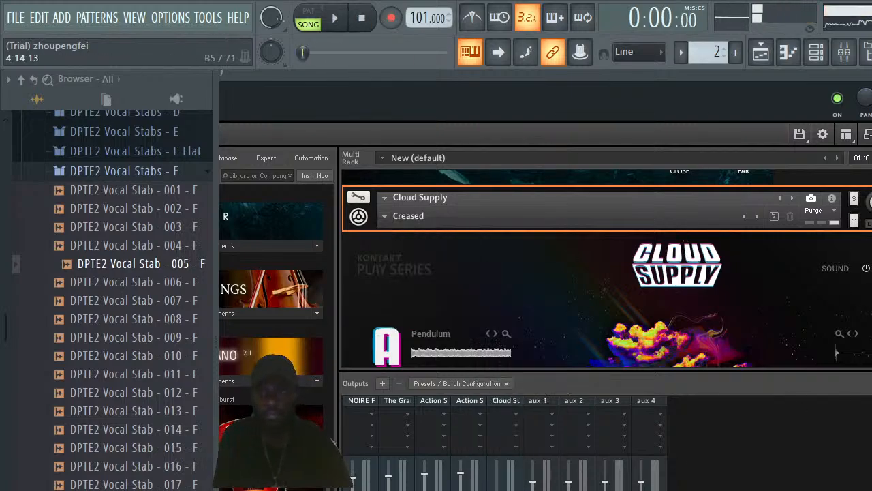
pyautogui.scroll(2, 607, 268)
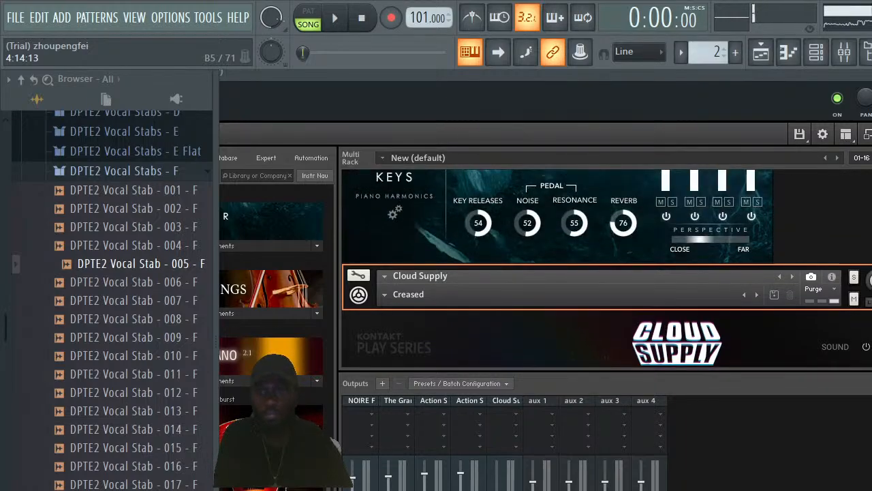
pyautogui.click(871, 273)
pyautogui.moveTo(565, 83); pyautogui.dragTo(712, 82)
pyautogui.press('space')
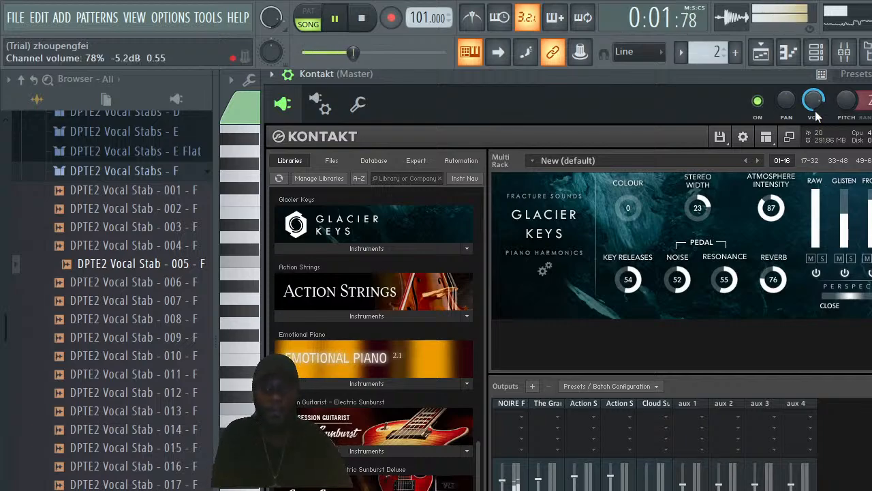
# Delete the ARP ODYSSEY channel from the channel rack and confirm the deletion
pyautogui.click(871, 75)
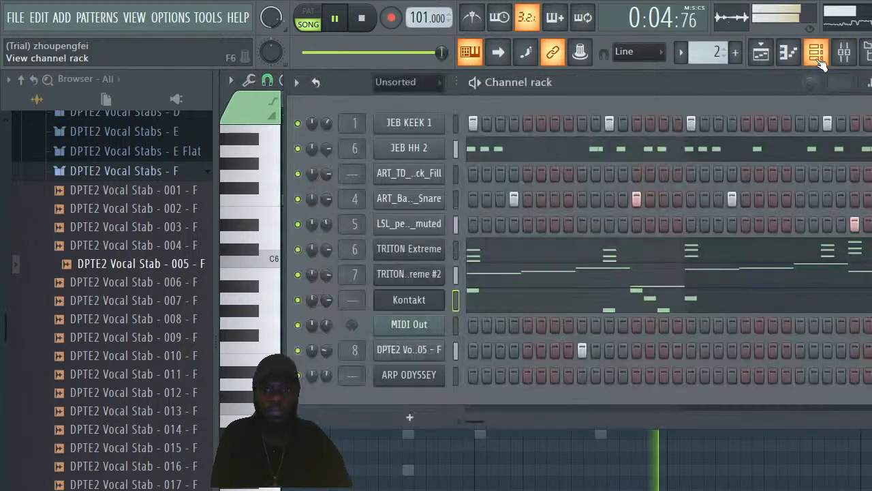
pyautogui.click(816, 52)
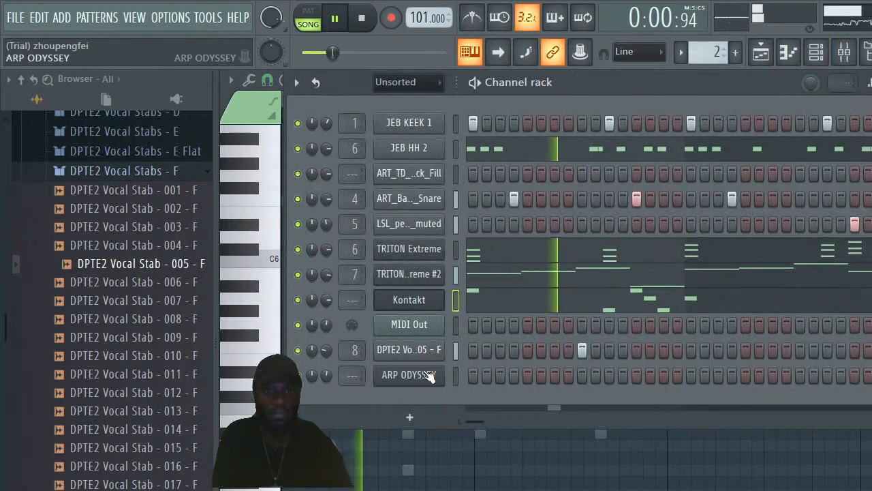
pyautogui.rightClick(428, 375)
pyautogui.click(471, 490)
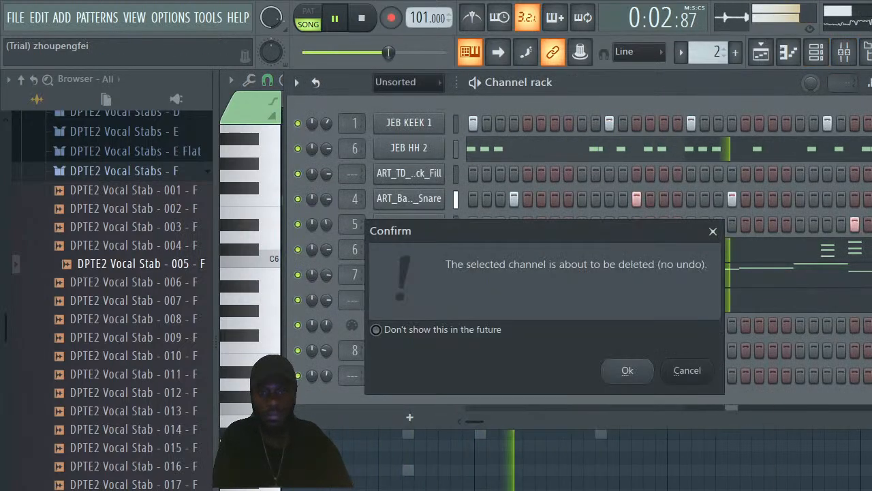
pyautogui.click(627, 370)
pyautogui.click(409, 392)
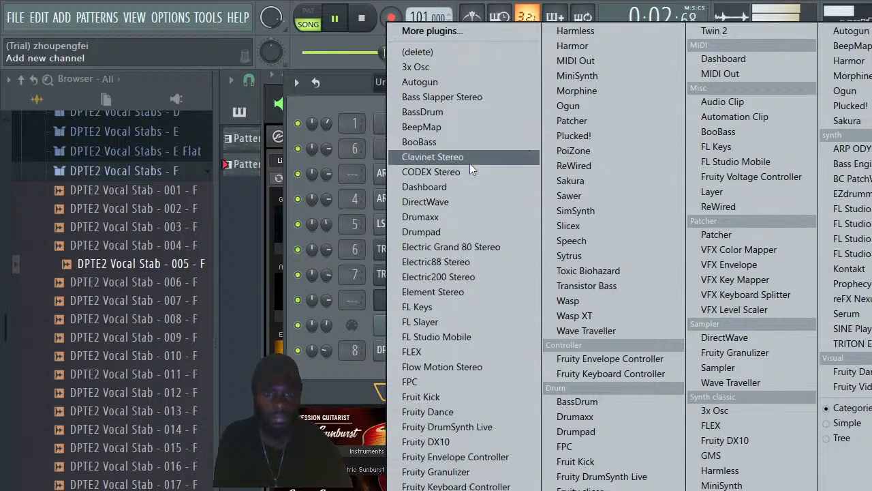
pyautogui.click(354, 101)
pyautogui.press('space')
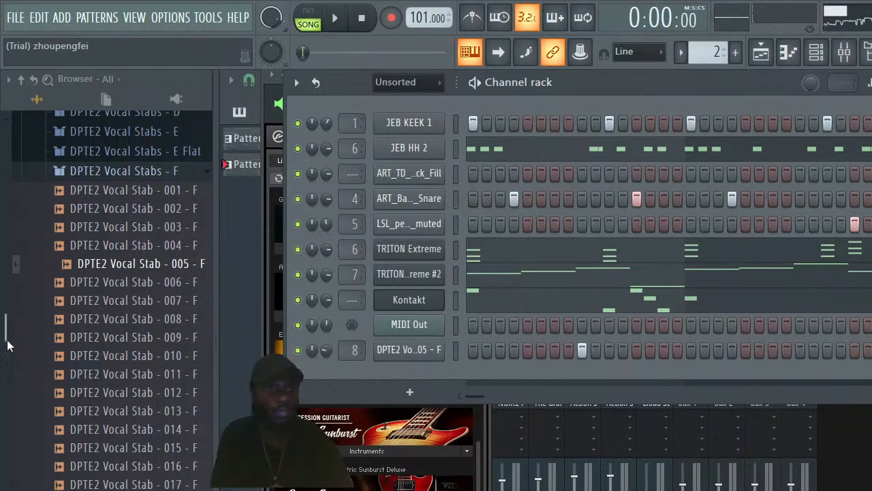
# Find and expand the Jeb Stew Kit folder in the sample browser, and collapse its HH subfolder
pyautogui.moveTo(3, 346); pyautogui.dragTo(4, 245)
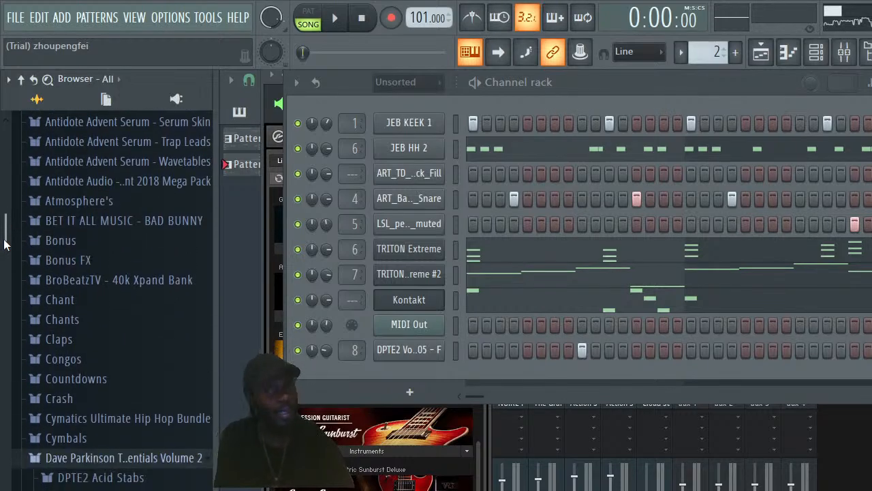
pyautogui.moveTo(5, 245); pyautogui.dragTo(10, 464)
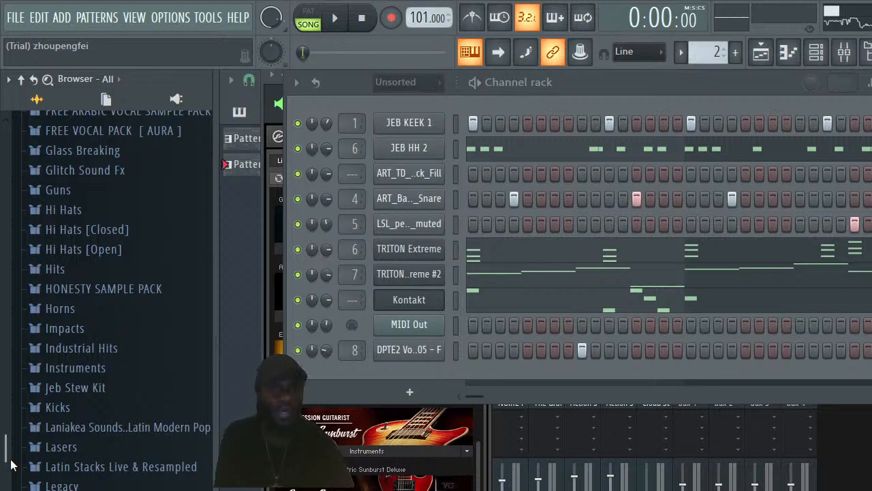
pyautogui.moveTo(3, 453); pyautogui.dragTo(3, 490)
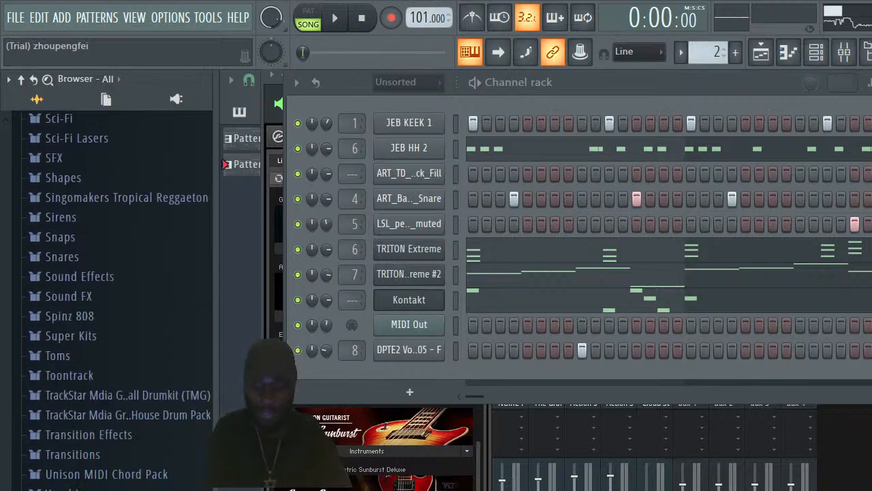
pyautogui.moveTo(3, 490); pyautogui.dragTo(10, 438)
pyautogui.click(66, 456)
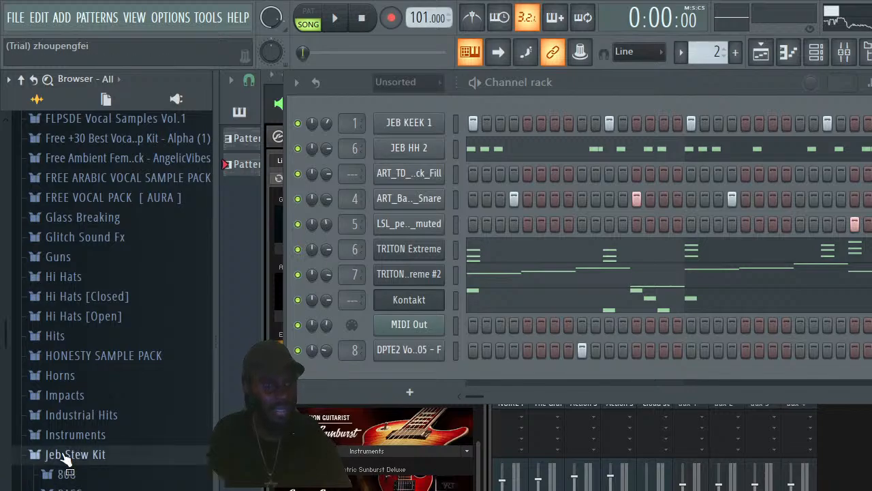
pyautogui.scroll(-5, 1, 402)
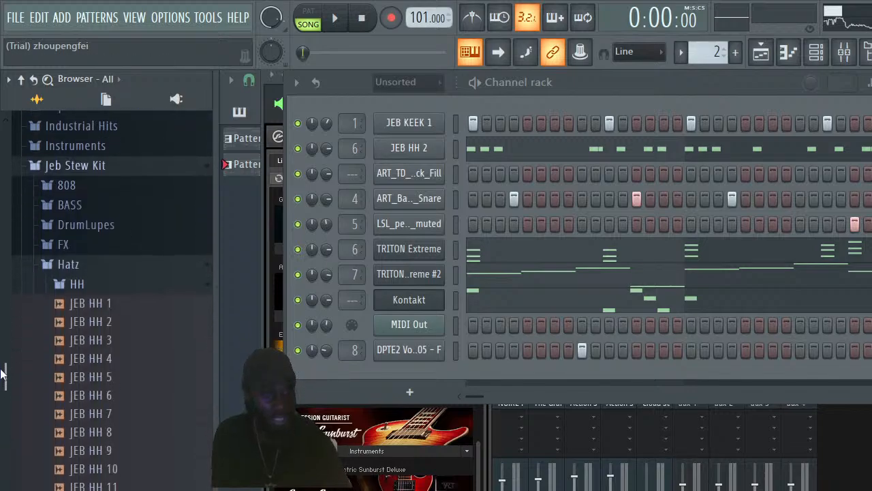
pyautogui.click(85, 277)
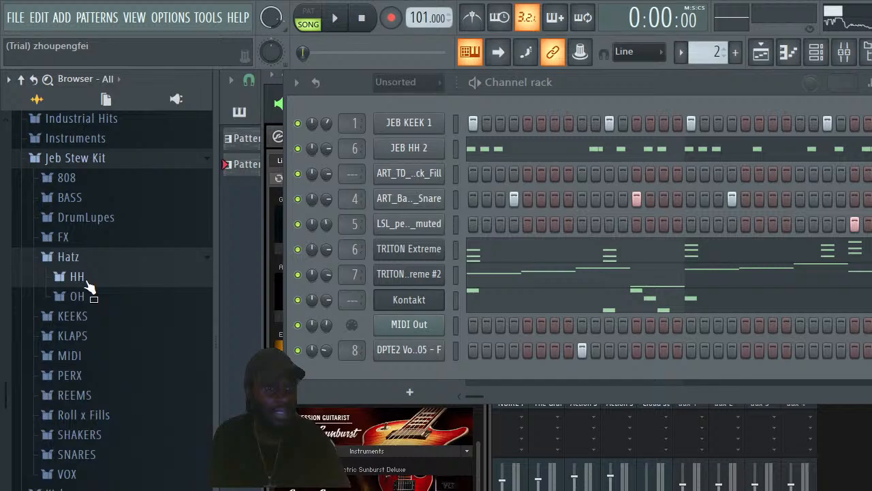
# Add JEB SUB BASS from the BASS folder and 808 [ Garlic ] from the 808 folder as new channels in the rack
pyautogui.click(86, 197)
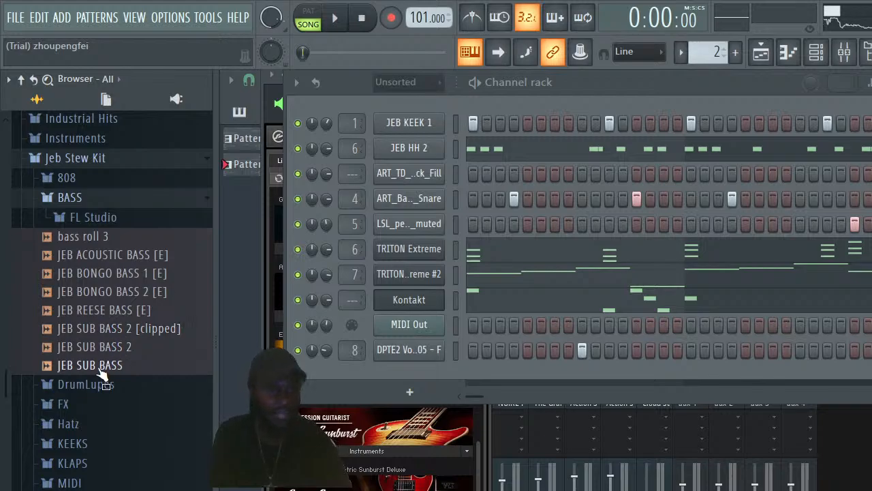
pyautogui.moveTo(101, 376); pyautogui.dragTo(431, 380)
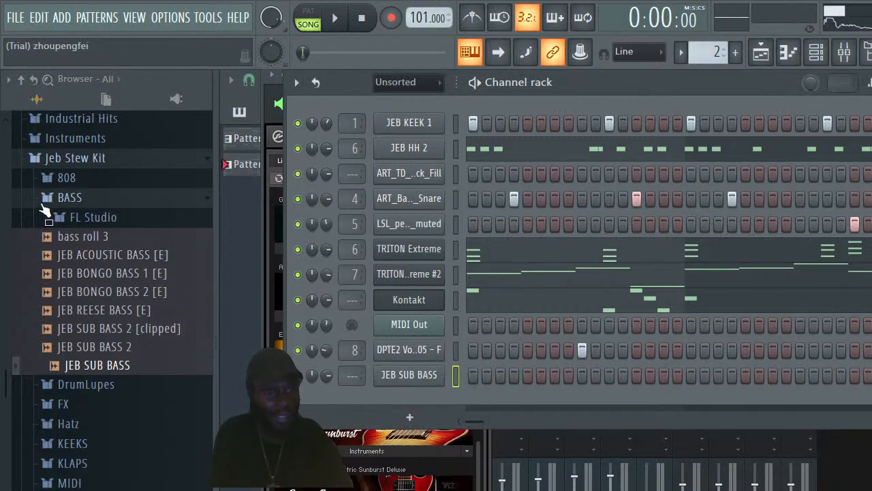
pyautogui.click(63, 179)
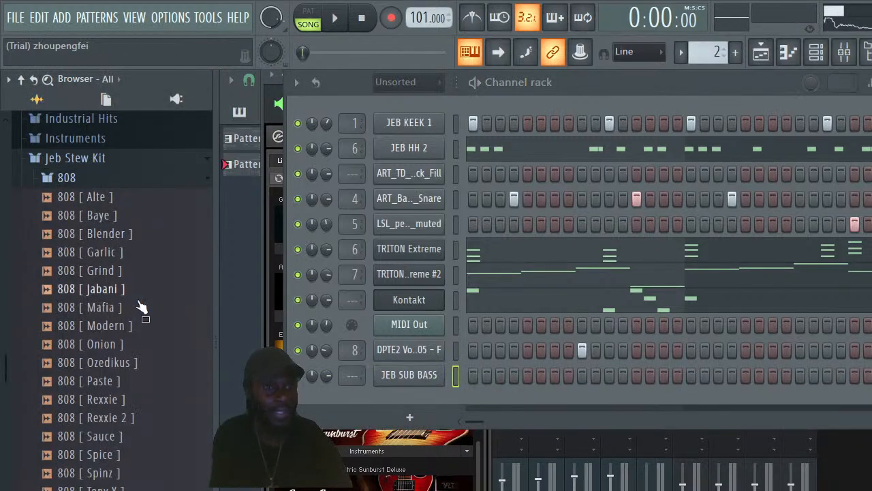
pyautogui.moveTo(102, 253); pyautogui.dragTo(411, 401)
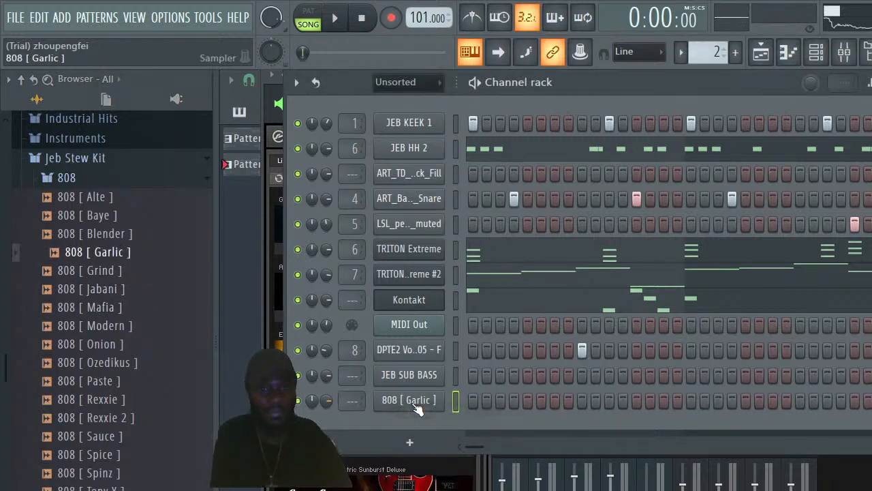
# Start playback, show the JEB SUB BASS channel in the piano roll, and check its sampler settings
pyautogui.press('space')
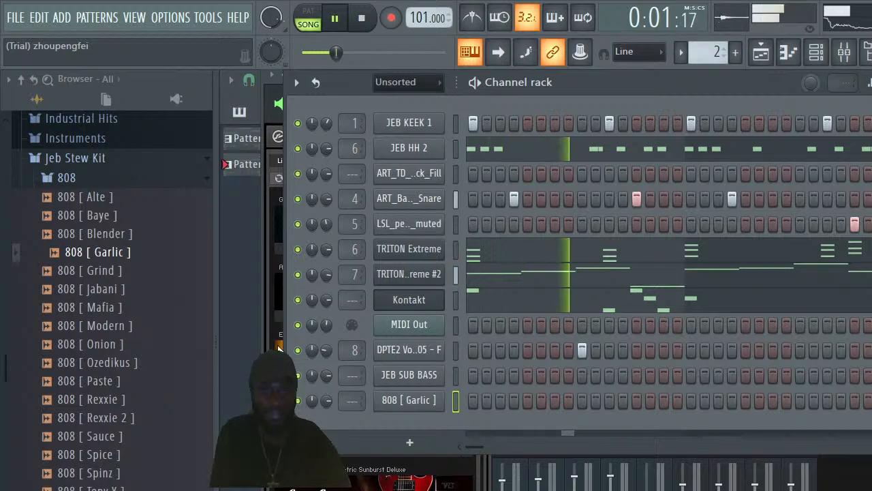
pyautogui.rightClick(422, 381)
pyautogui.click(477, 375)
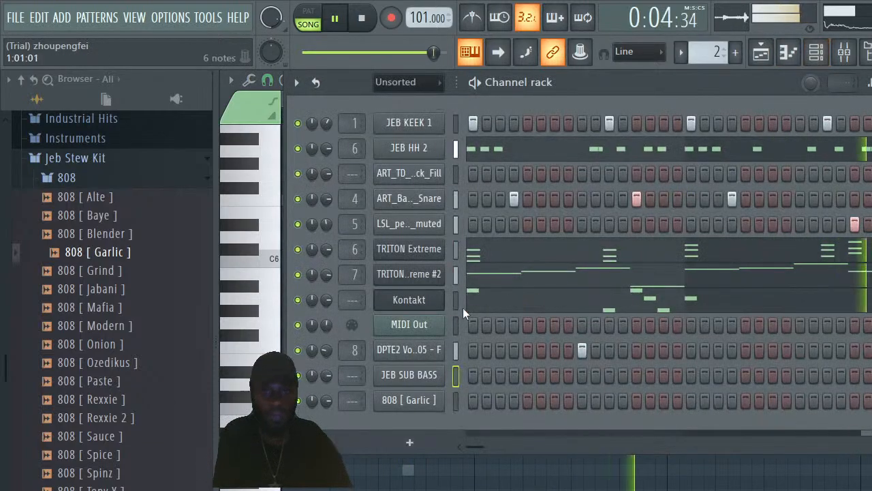
pyautogui.rightClick(414, 377)
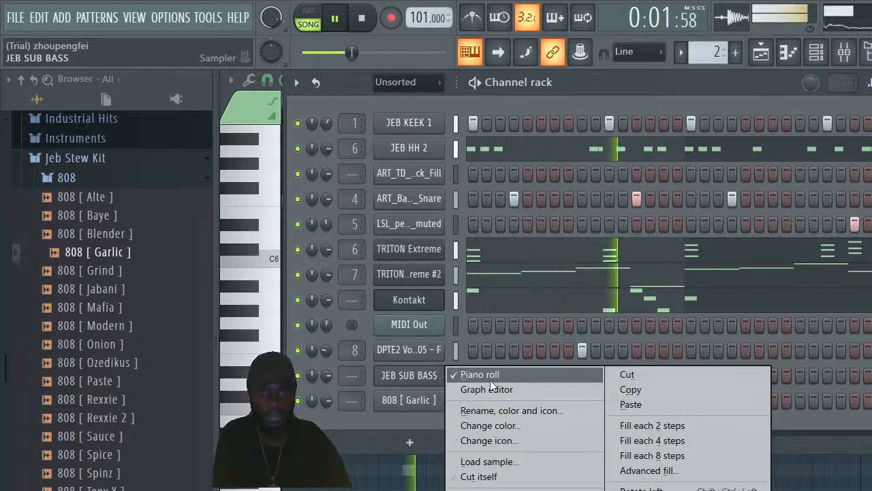
pyautogui.click(407, 374)
pyautogui.click(408, 375)
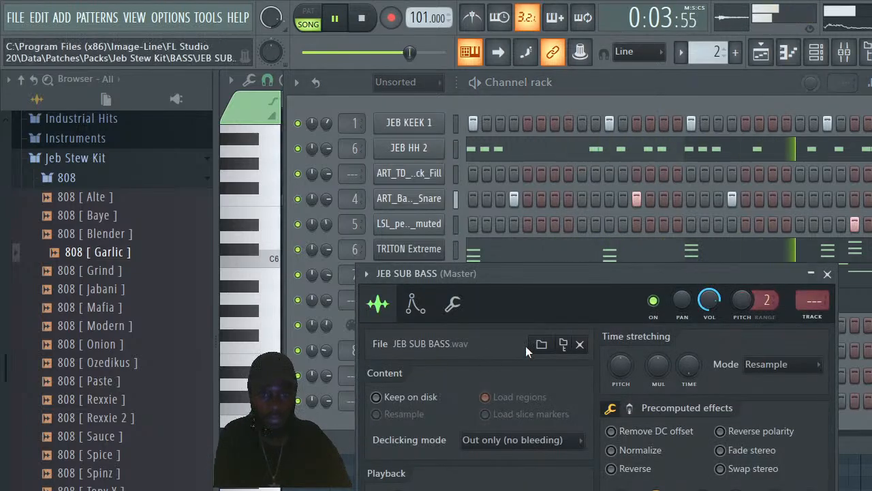
pyautogui.click(828, 274)
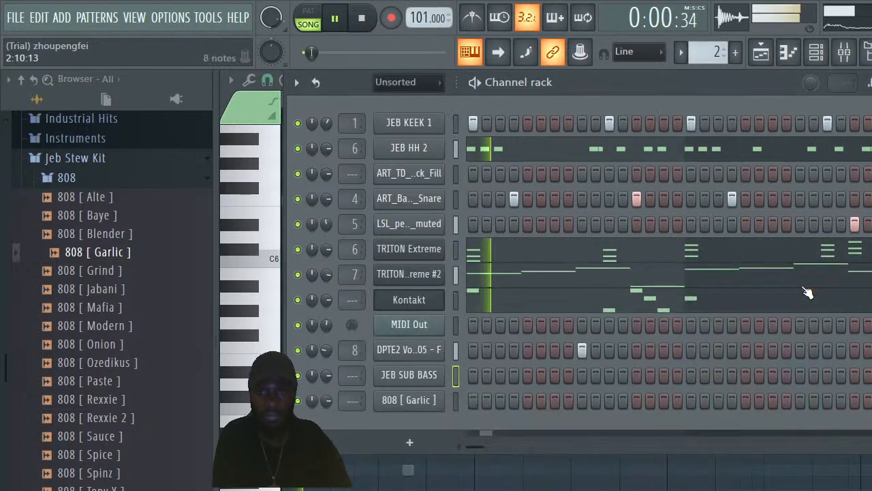
# Enable Cut itself on the JEB SUB BASS channel and stop playback
pyautogui.rightClick(412, 373)
pyautogui.moveTo(402, 476)
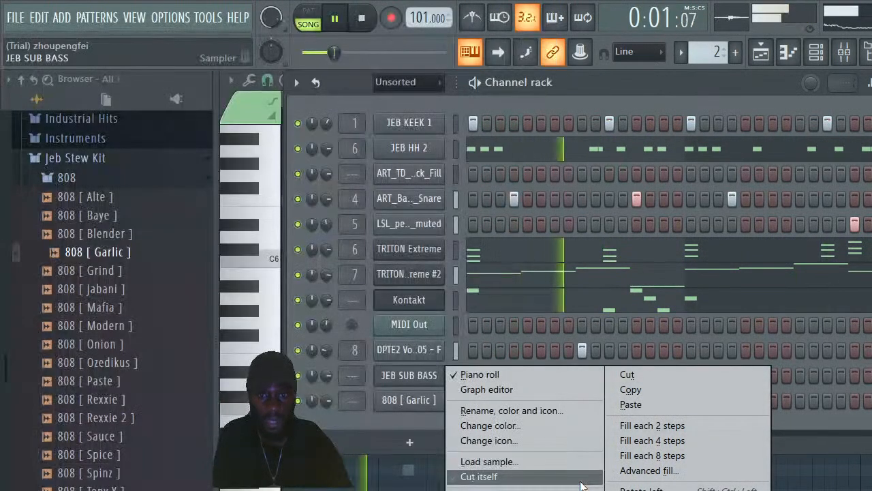
pyautogui.click(581, 477)
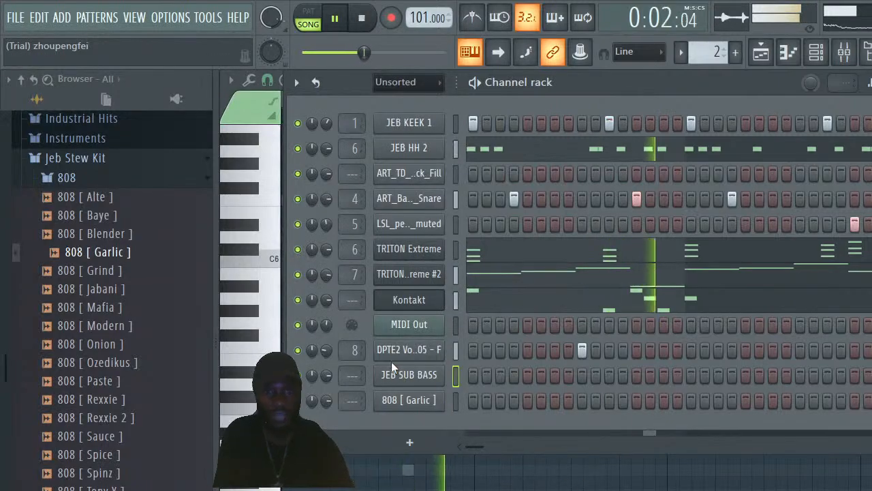
pyautogui.press('space')
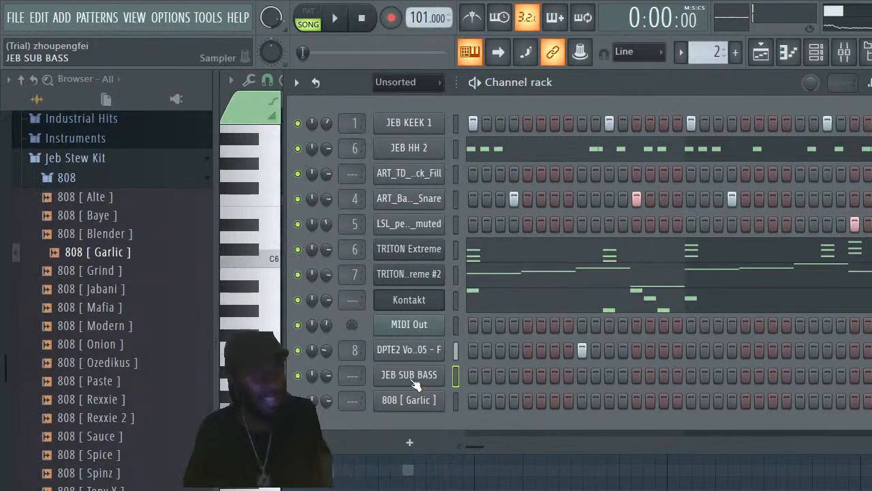
# Check the JEB SUB BASS sampler settings, close them, and turn Cut itself off for the channel
pyautogui.click(412, 380)
pyautogui.moveTo(570, 273); pyautogui.dragTo(561, 153)
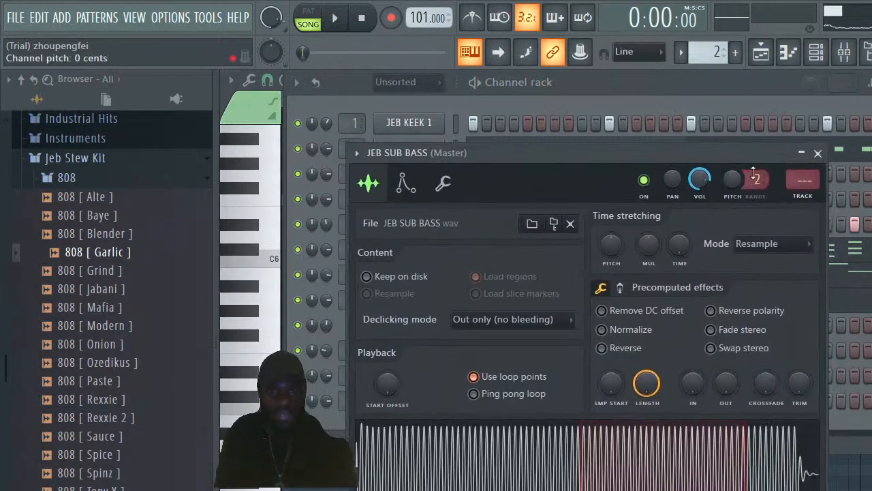
pyautogui.click(819, 154)
pyautogui.rightClick(386, 374)
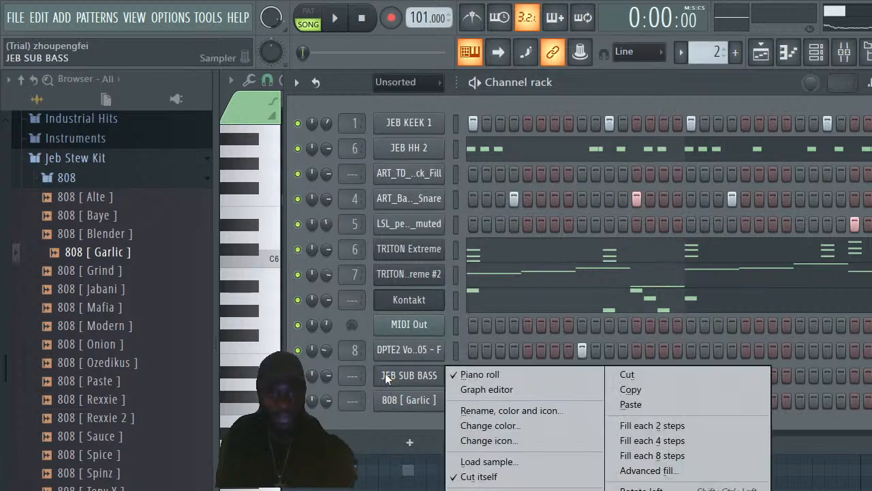
pyautogui.moveTo(472, 490)
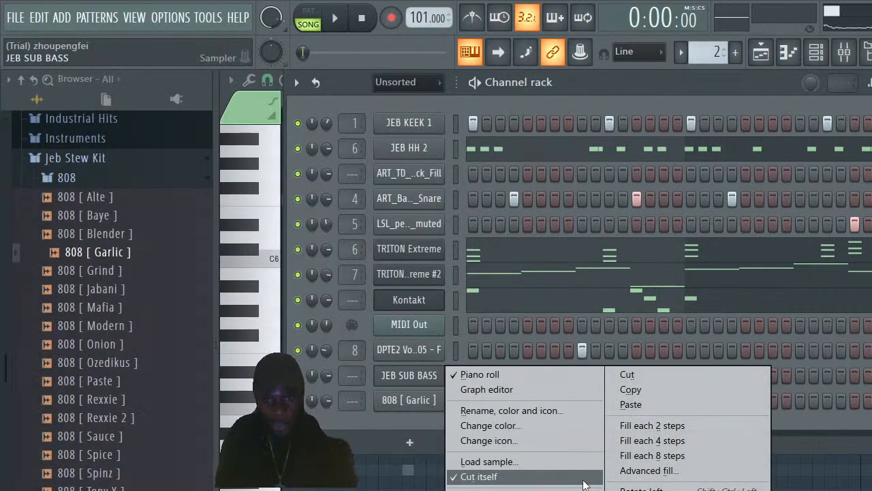
pyautogui.click(583, 478)
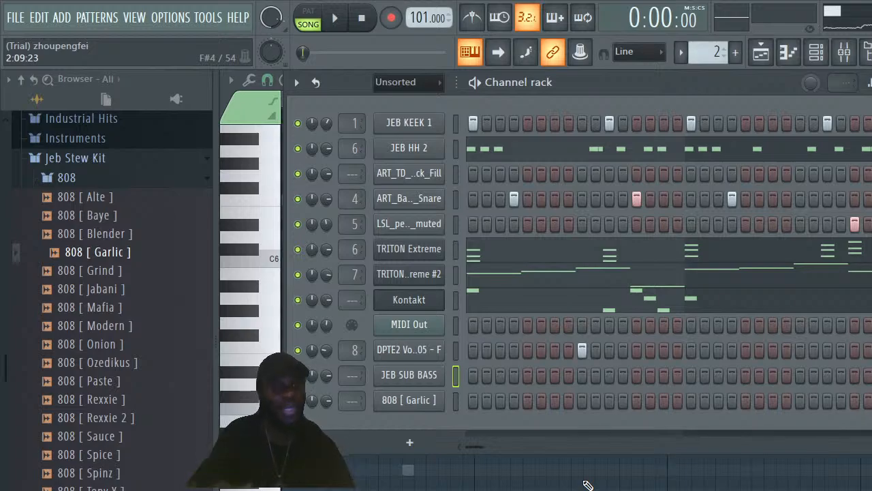
# Look over the JEB SUB BASS sample's loop region, close its settings, and bring up the channel's piano roll
pyautogui.click(407, 377)
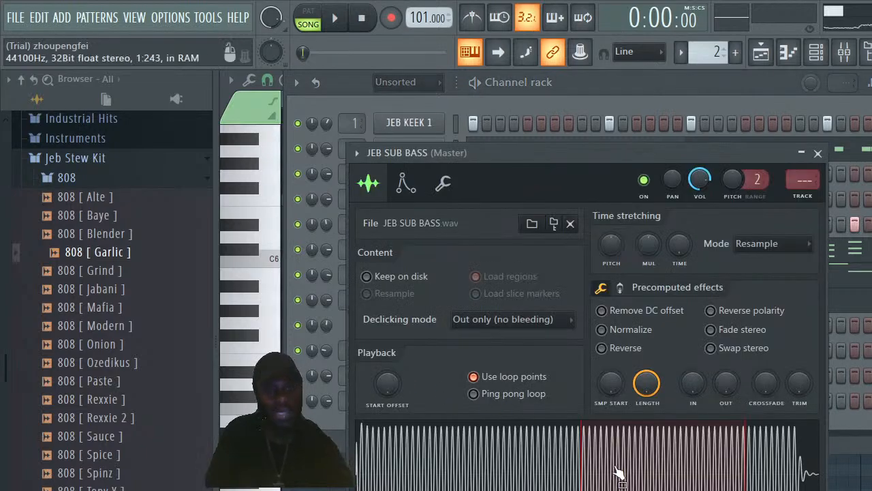
pyautogui.click(818, 153)
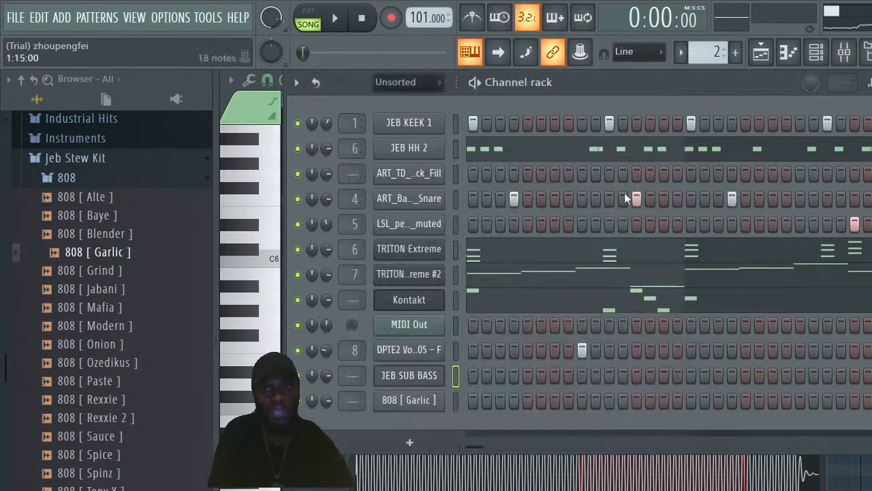
pyautogui.rightClick(428, 376)
pyautogui.click(472, 374)
pyautogui.rightClick(428, 377)
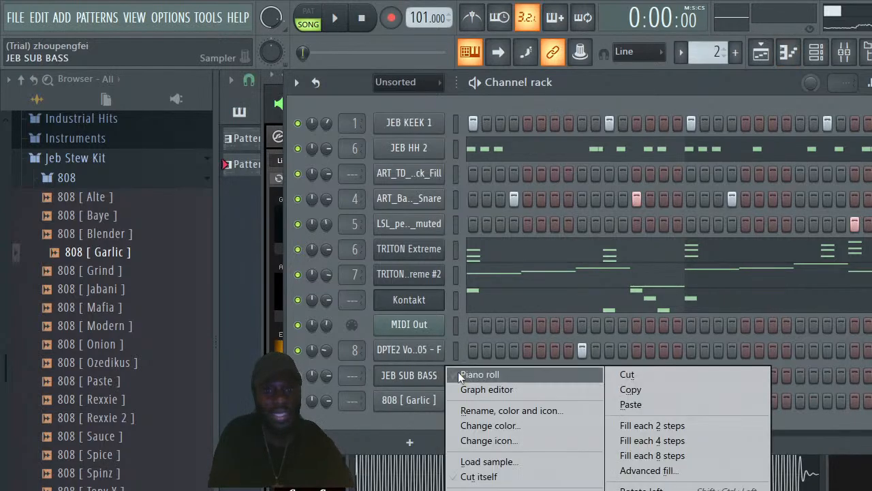
pyautogui.click(463, 374)
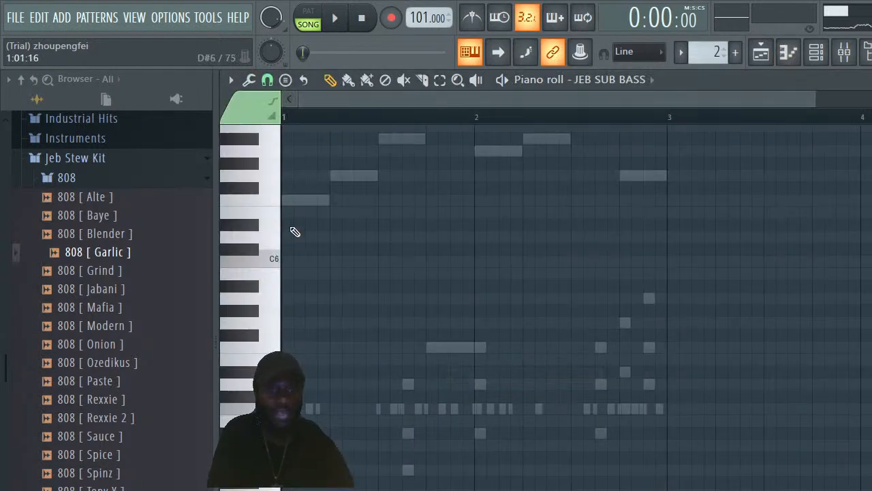
# Place an F#4 note of length 0:03:22 at the start of bar 1 for JEB SUB BASS and audition it
pyautogui.moveTo(290, 206); pyautogui.dragTo(305, 408)
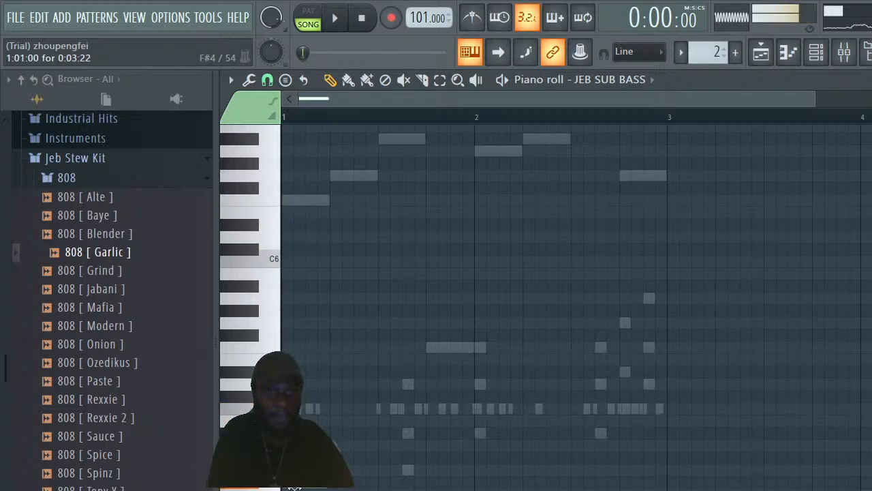
pyautogui.press('space')
pyautogui.press('space')
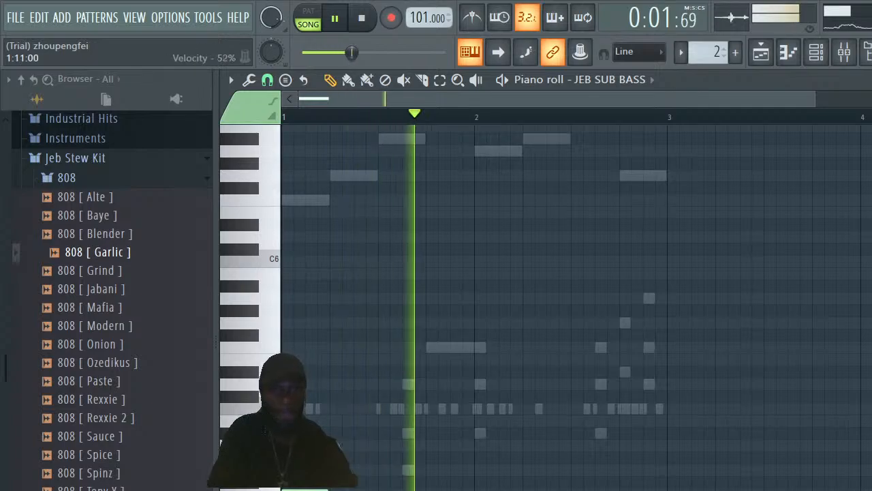
pyautogui.press('space')
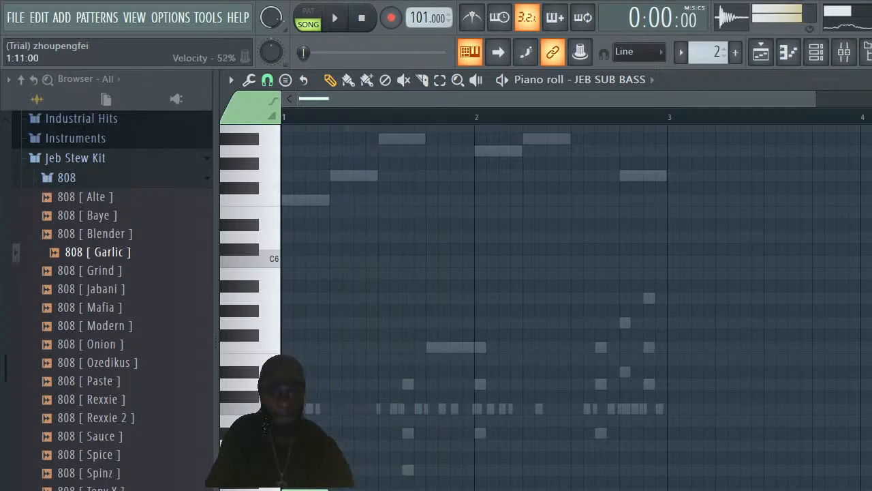
# Add an A4 bass note at the start of bar 2 and a G4 note at 1:13:00, auditioning the line after each
pyautogui.click(477, 446)
pyautogui.press('space')
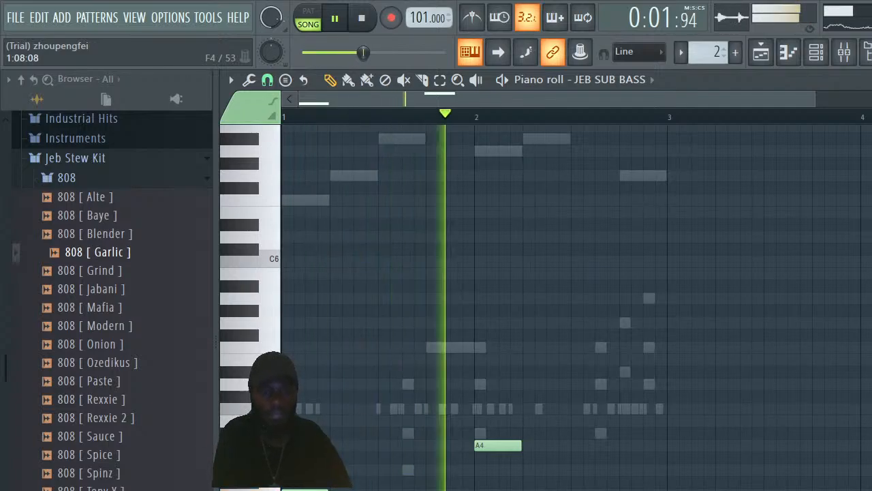
pyautogui.press('space')
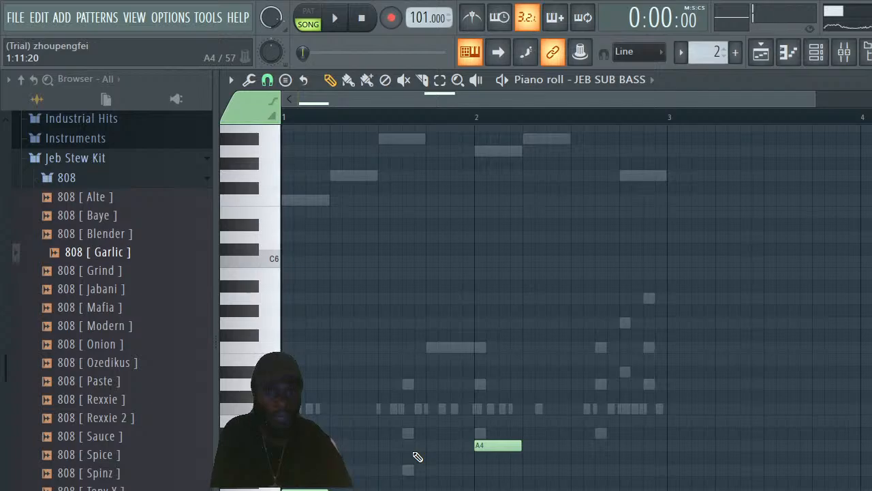
pyautogui.scroll(2, 532, 306)
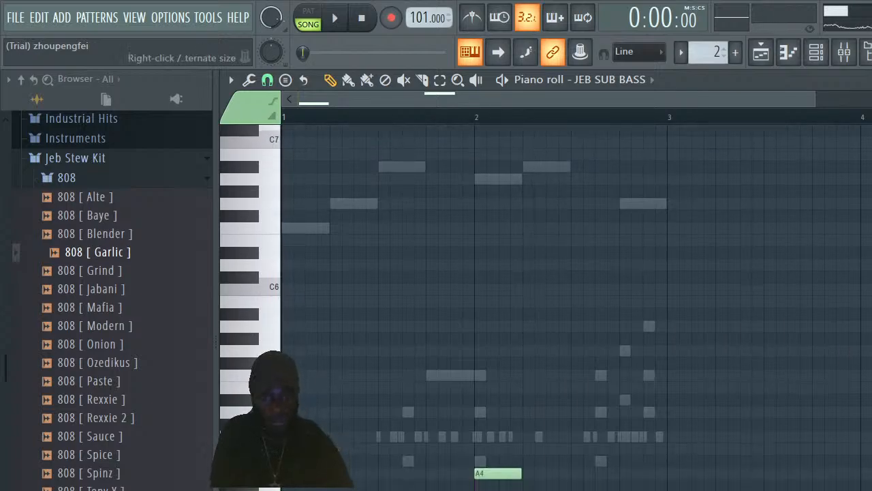
pyautogui.press('space')
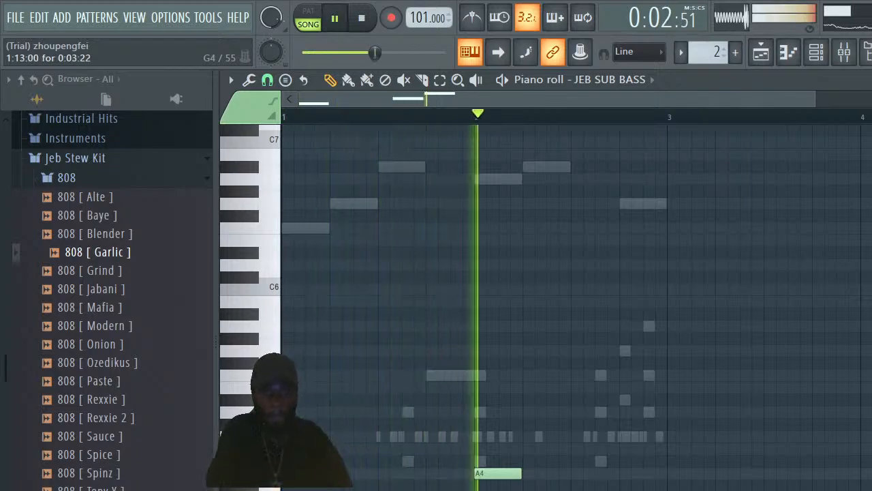
pyautogui.press('space')
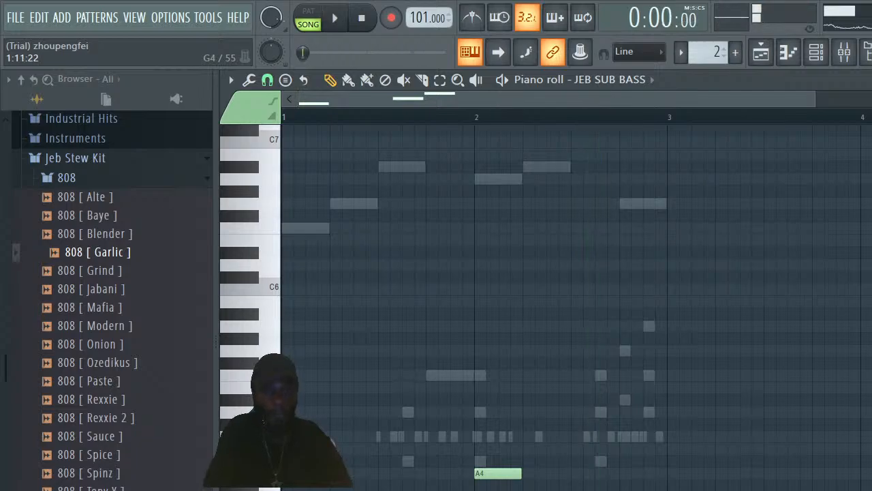
# Try an extra A#4 bass note before bar 2 during playback, then settle it on C5 at 1:14:00
pyautogui.click(418, 460)
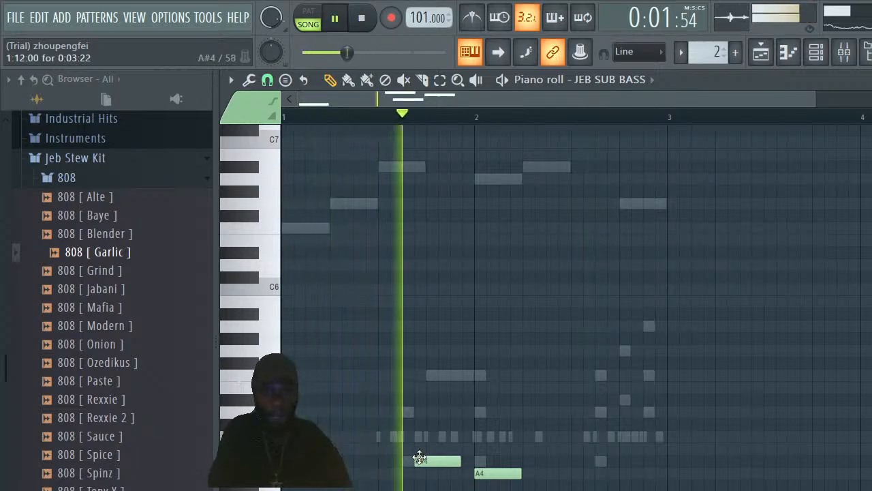
pyautogui.press('space')
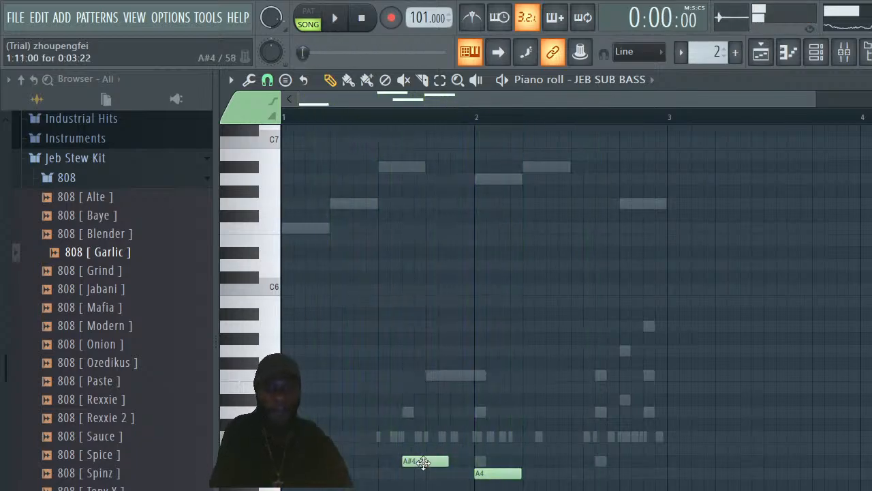
pyautogui.rightClick(422, 460)
pyautogui.click(412, 461)
pyautogui.moveTo(432, 461); pyautogui.dragTo(477, 438)
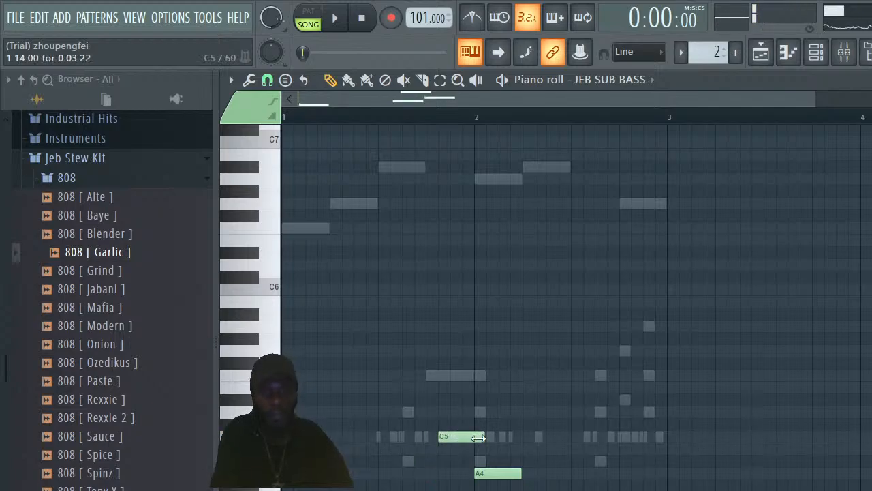
# Shorten the C5 bass note to a duration of 0:00:22, make it a slide note, and audition the bass line
pyautogui.doubleClick(443, 435)
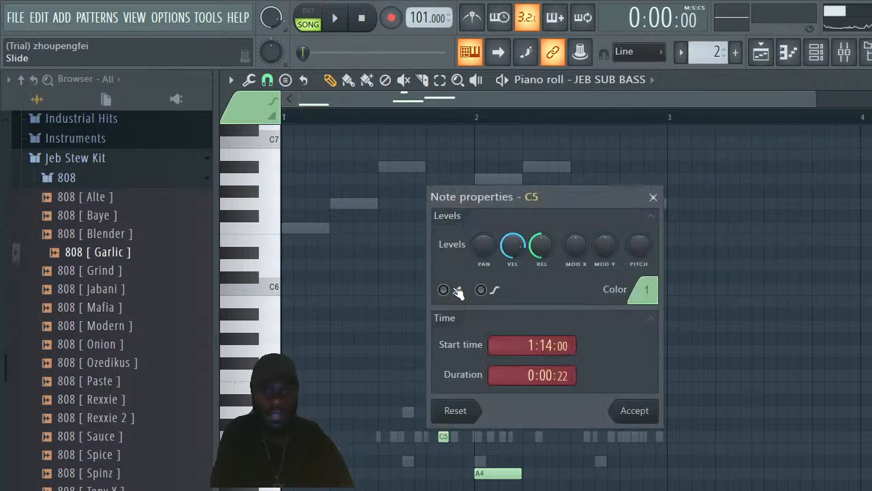
pyautogui.click(481, 290)
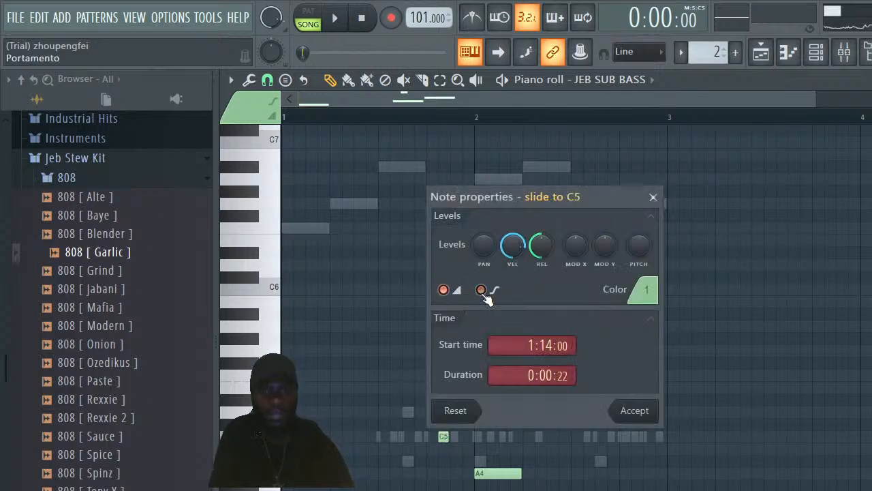
pyautogui.click(634, 411)
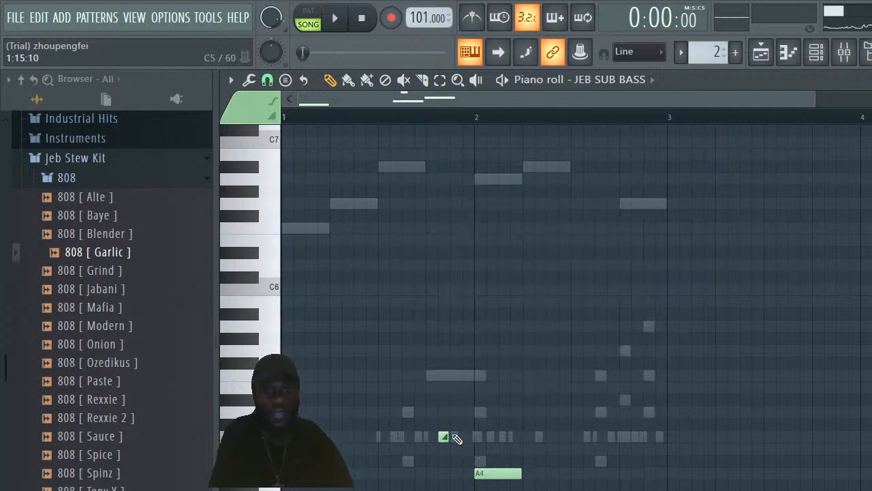
pyautogui.press('space')
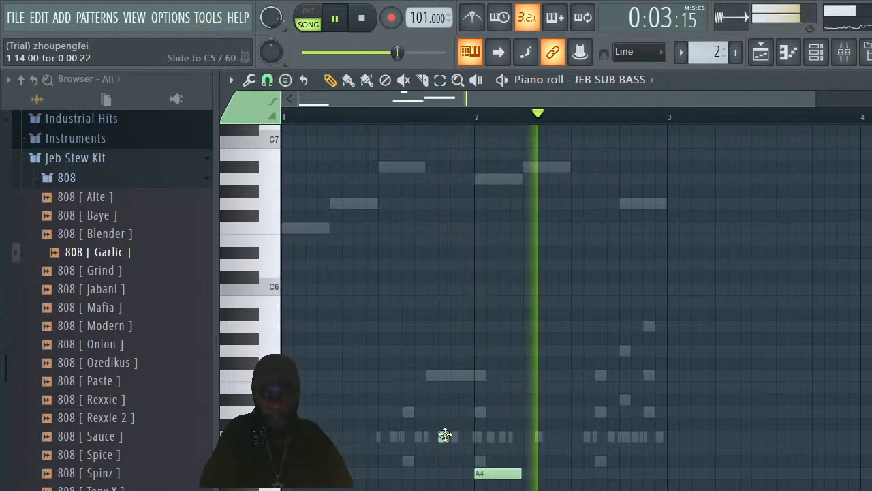
pyautogui.press('space')
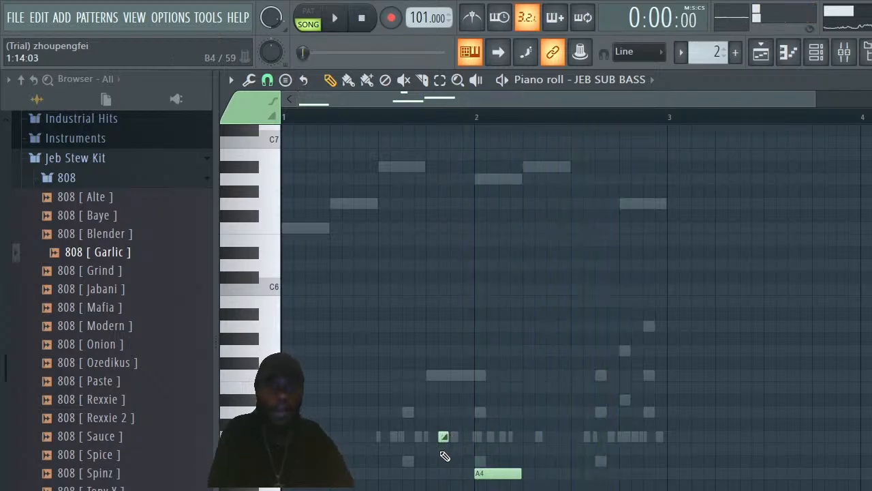
# Open the JEB SUB BASS channel settings, look through the sample and envelope sections, and set the portamento time to 0:09
pyautogui.click(816, 52)
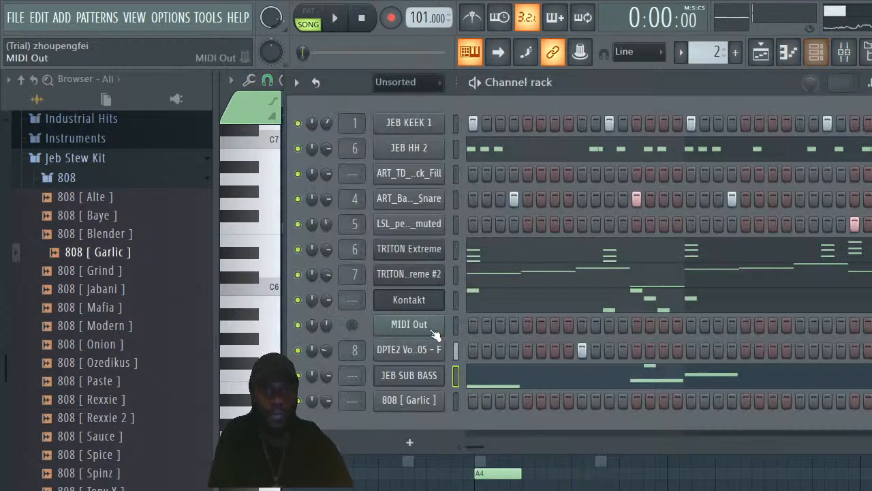
pyautogui.click(414, 377)
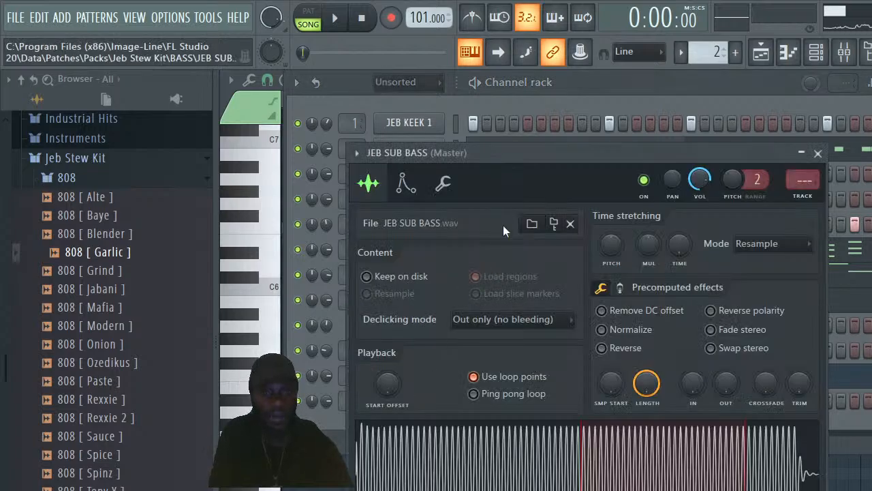
pyautogui.click(405, 182)
pyautogui.click(371, 182)
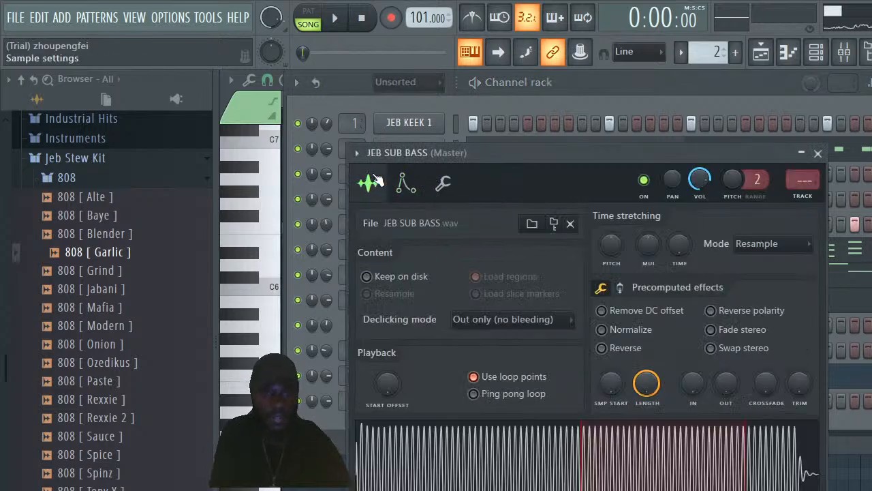
pyautogui.click(442, 182)
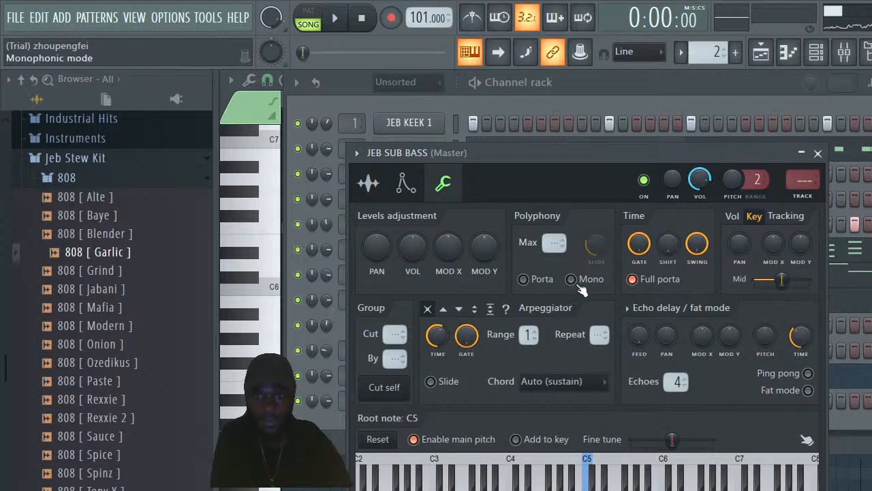
pyautogui.moveTo(596, 246); pyautogui.dragTo(596, 243)
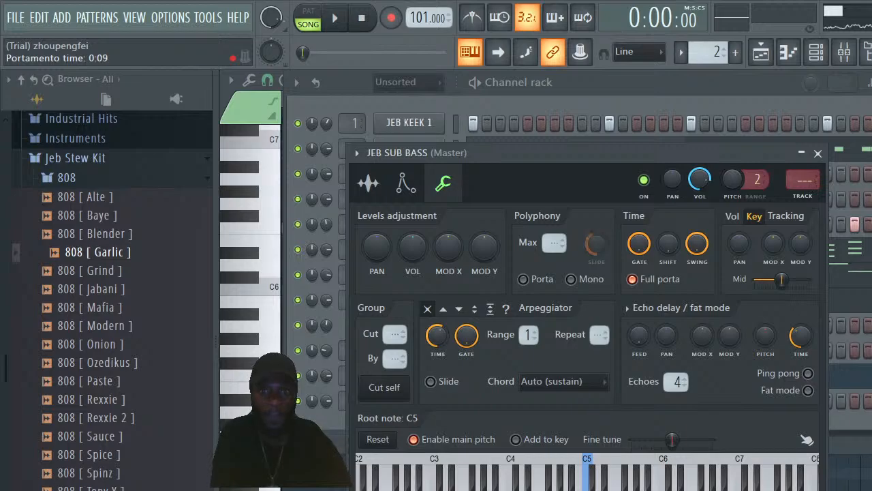
# Try a JEB SUB BASS volume envelope with no attack, full hold and no decay, switch the envelope off and close the channel settings
pyautogui.click(411, 189)
pyautogui.moveTo(407, 291); pyautogui.dragTo(409, 291)
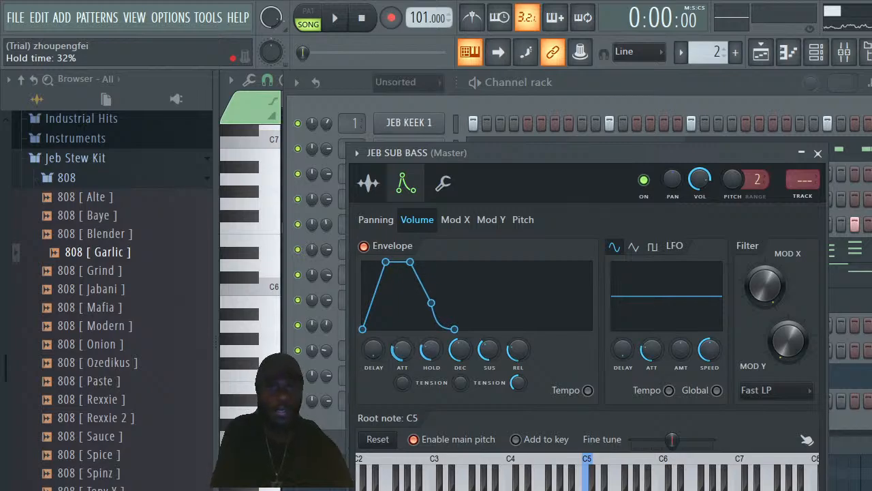
pyautogui.moveTo(407, 357); pyautogui.dragTo(406, 382)
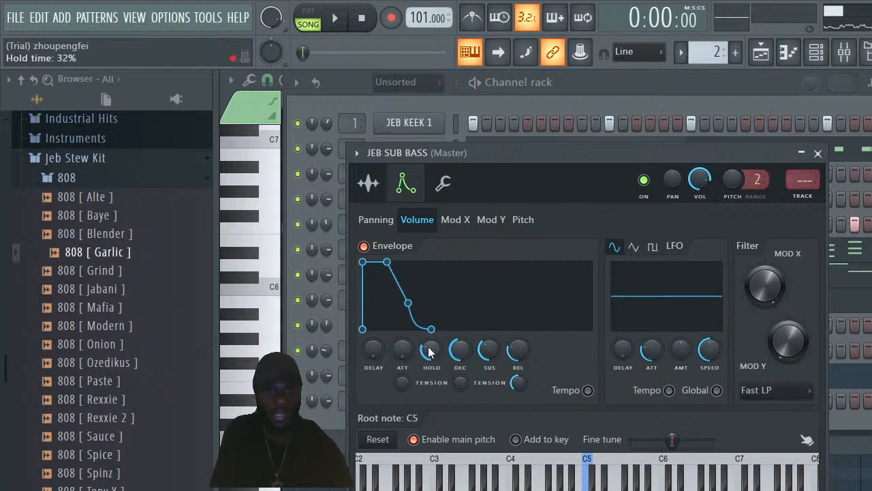
pyautogui.moveTo(447, 355); pyautogui.dragTo(447, 310)
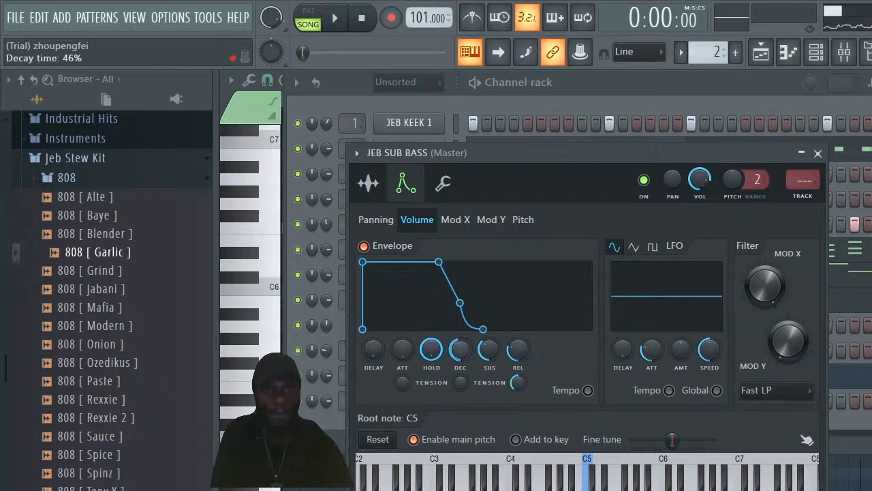
pyautogui.moveTo(460, 349); pyautogui.dragTo(460, 382)
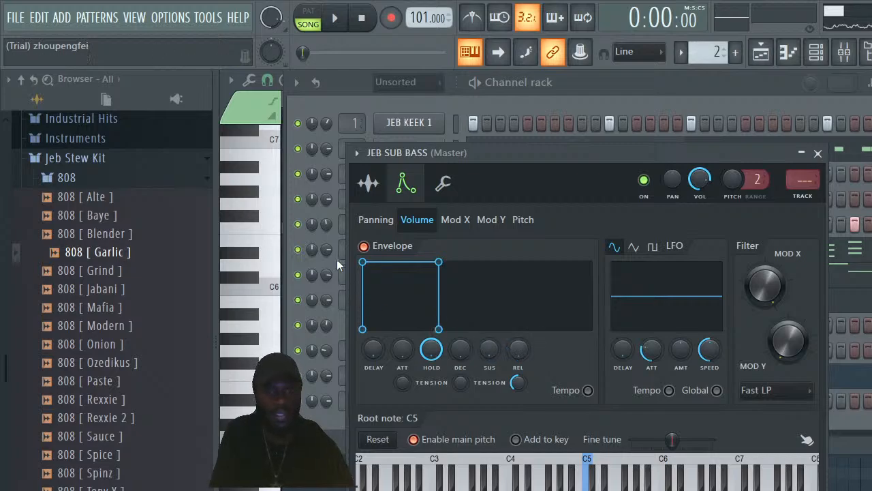
pyautogui.click(364, 247)
pyautogui.click(822, 154)
pyautogui.click(825, 155)
# Audition the pattern while reopening the JEB SUB BASS piano roll, and stop playback
pyautogui.press('space')
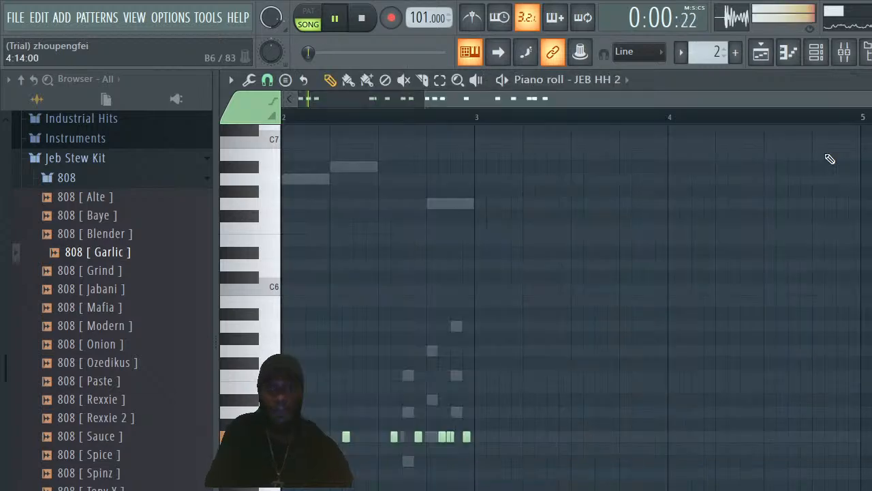
pyautogui.click(817, 55)
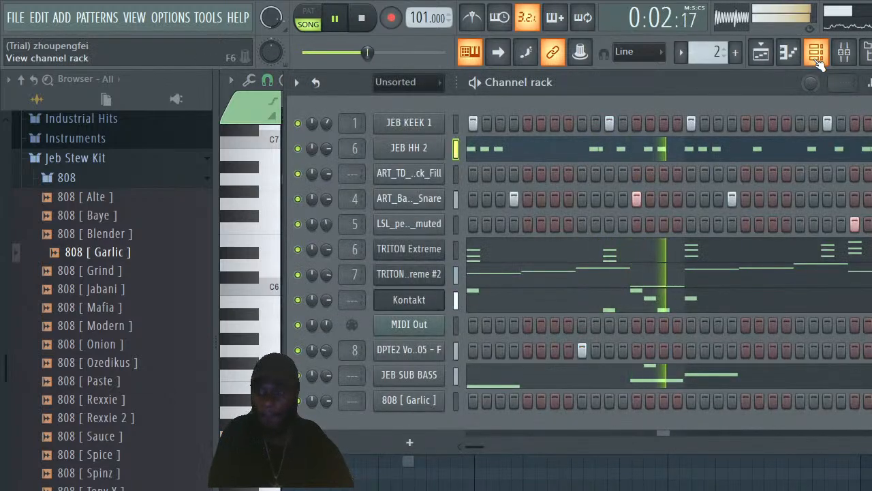
pyautogui.click(667, 380)
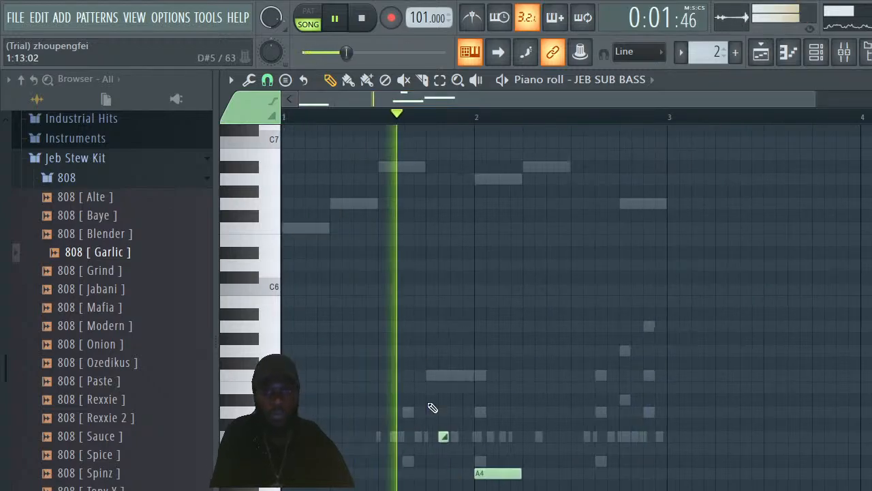
pyautogui.press('space')
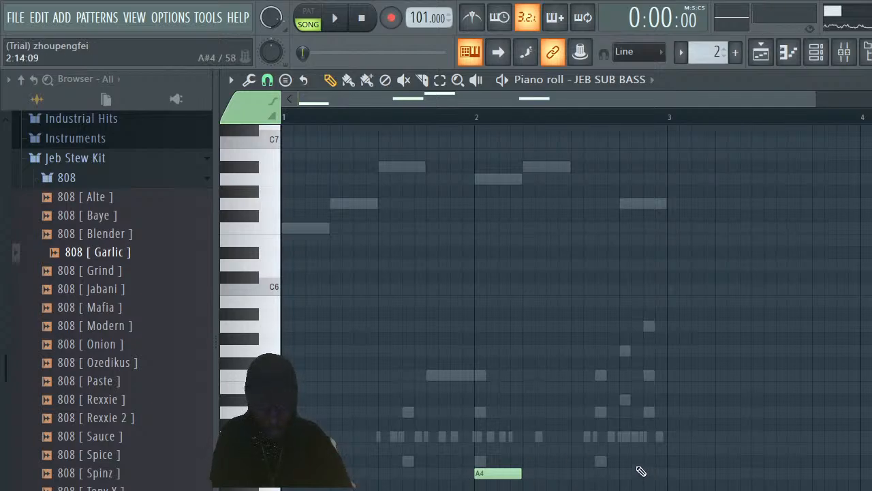
# Place a D5 bass note at 2:14:00, shorten it to a duration of 0:00:22, and start playback
pyautogui.click(649, 412)
pyautogui.moveTo(676, 415); pyautogui.dragTo(648, 417)
pyautogui.rightClick(644, 413)
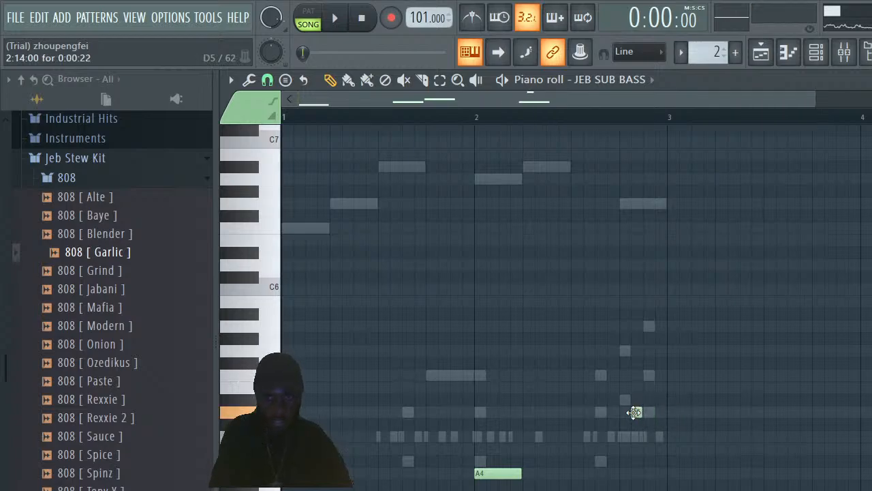
pyautogui.press('space')
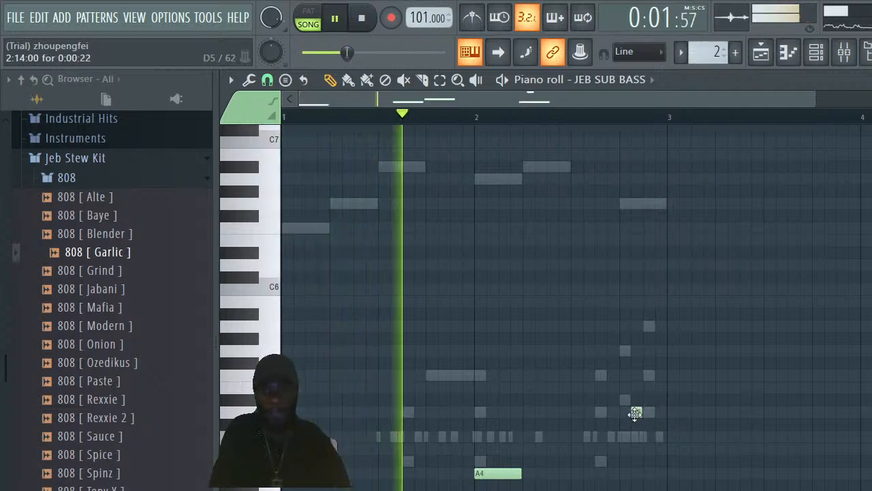
# Make the D5 note at 2:14:00 a slide note through its note properties and accept the change
pyautogui.doubleClick(634, 411)
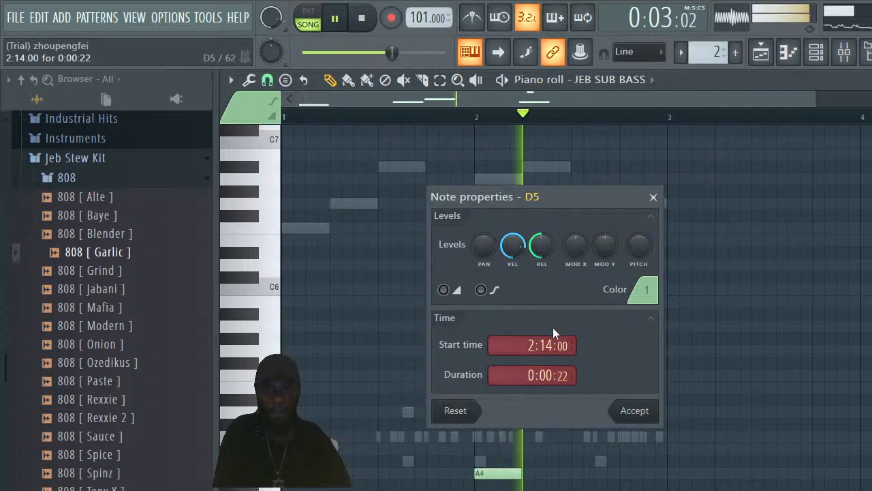
pyautogui.click(444, 290)
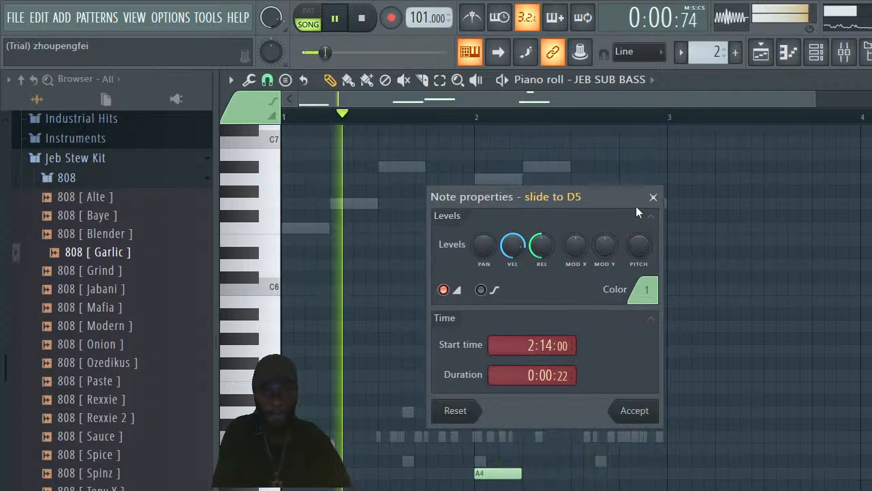
pyautogui.click(653, 197)
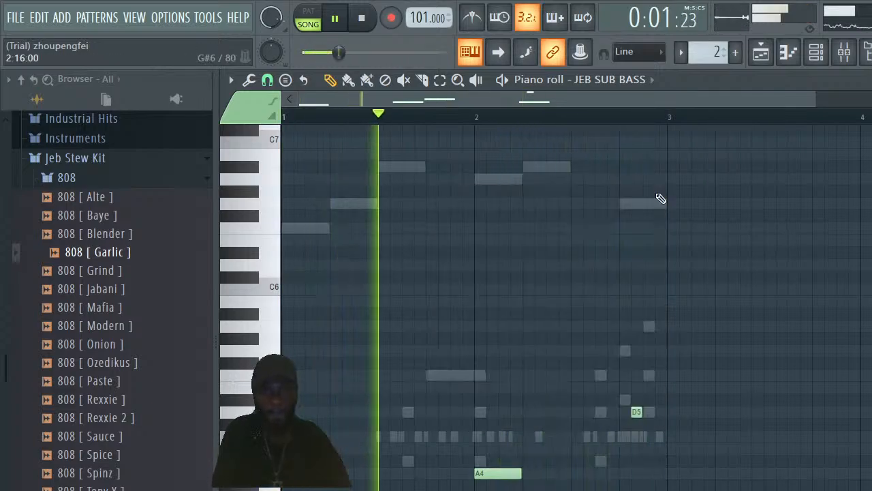
pyautogui.doubleClick(635, 412)
pyautogui.click(444, 289)
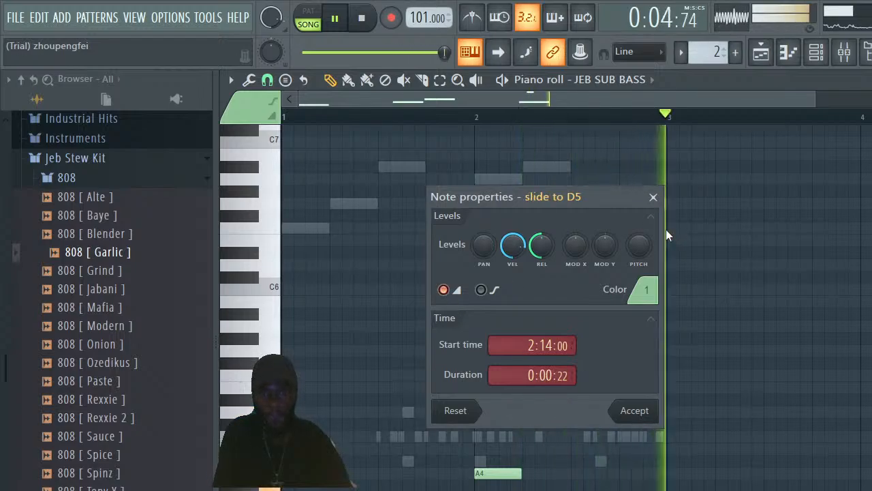
pyautogui.click(647, 409)
# Try other lengths and positions for the D5 slide note during playback, settling it at 2:13:00 with a duration of 0:00:22
pyautogui.moveTo(642, 413); pyautogui.dragTo(654, 415)
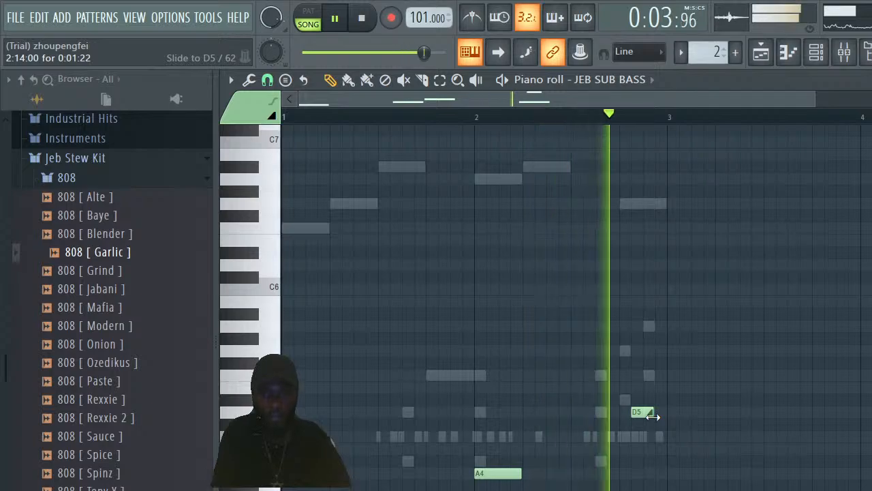
pyautogui.moveTo(641, 415); pyautogui.dragTo(648, 417)
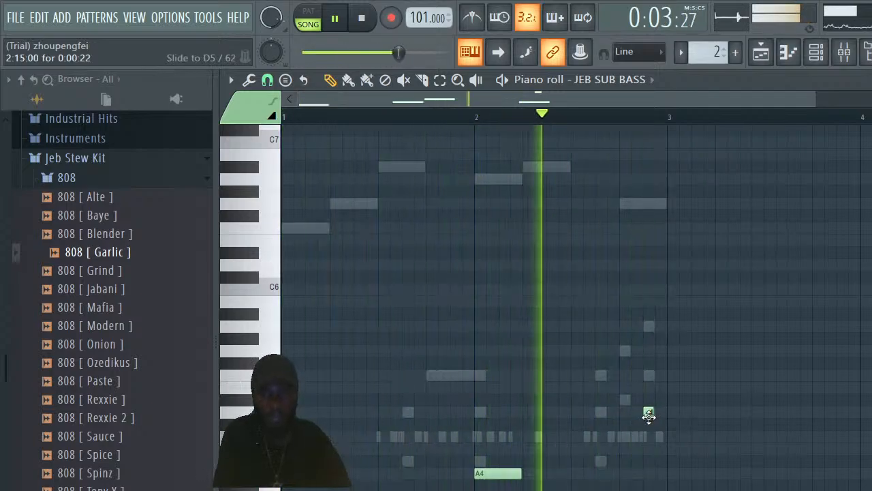
pyautogui.moveTo(647, 413); pyautogui.dragTo(620, 413)
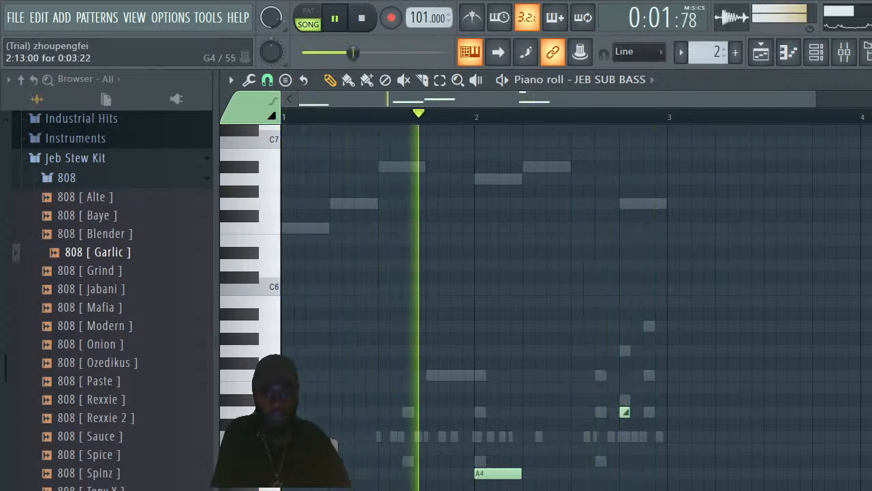
pyautogui.moveTo(623, 412); pyautogui.dragTo(612, 409)
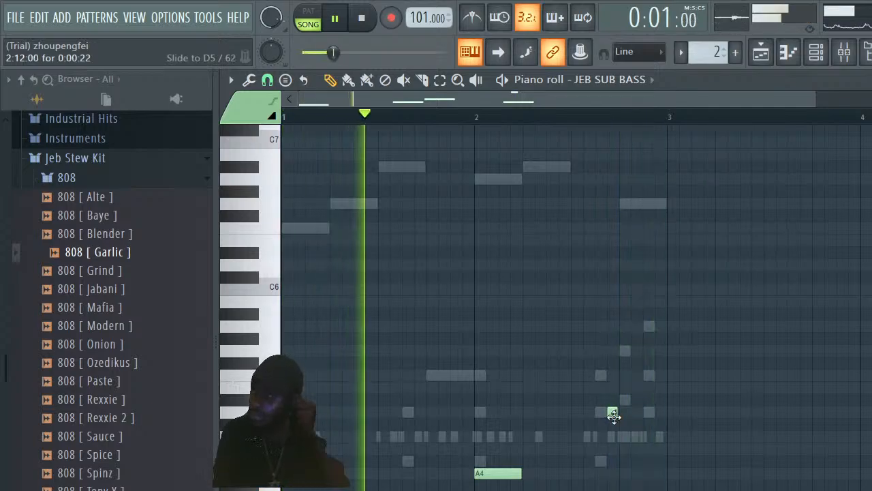
pyautogui.moveTo(612, 412); pyautogui.dragTo(619, 414)
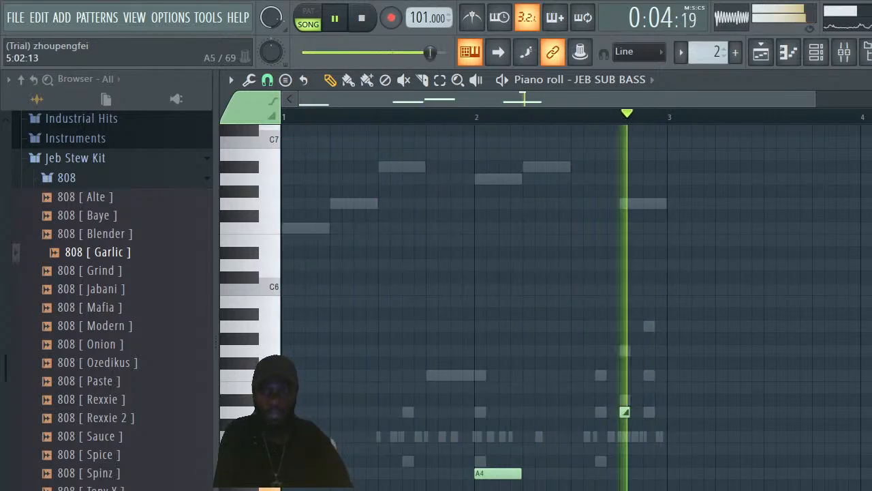
# Restart playback and lower the slide note at 2:13:00 to C5, also trying it on A4 before returning to C5
pyautogui.scroll(-4, 716, 331)
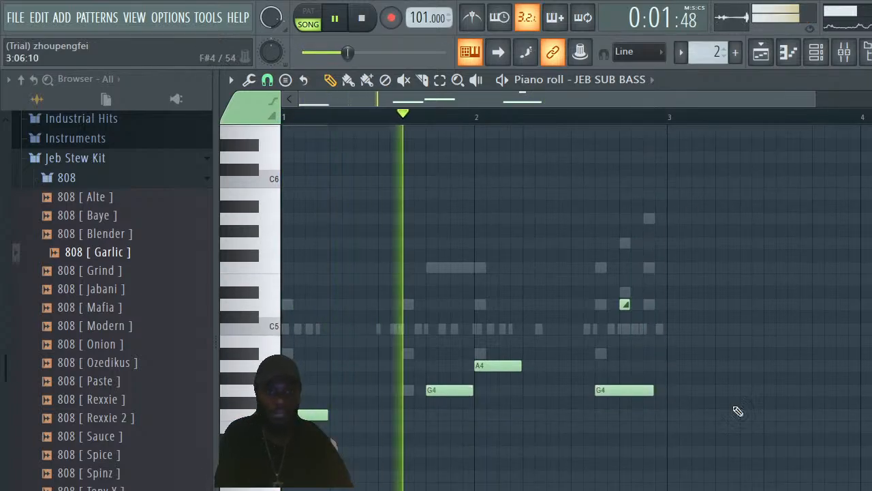
pyautogui.press('space')
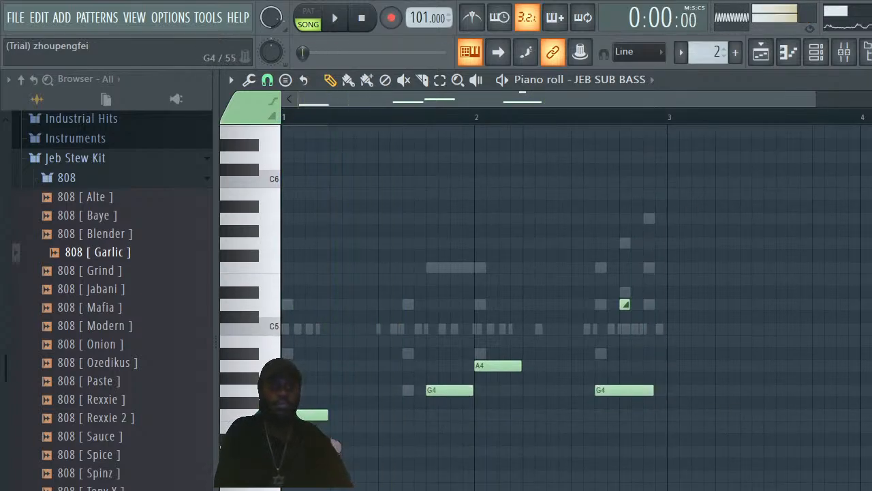
pyautogui.press('space')
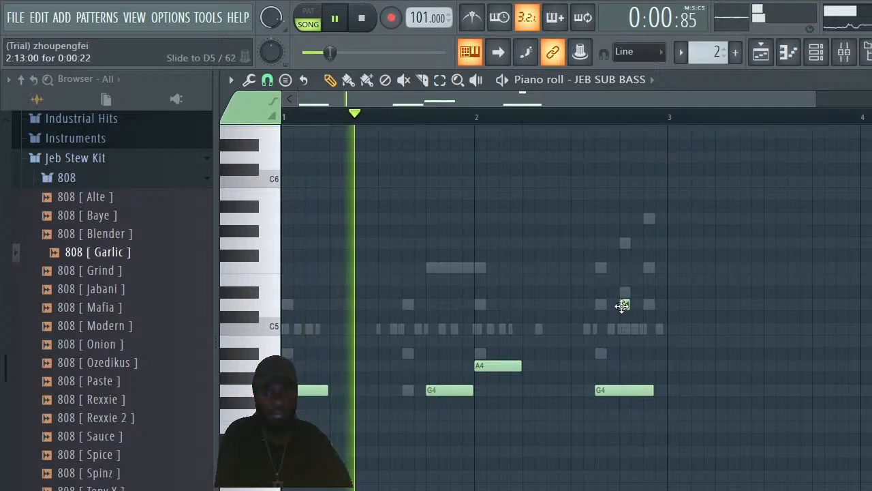
pyautogui.moveTo(623, 306); pyautogui.dragTo(621, 331)
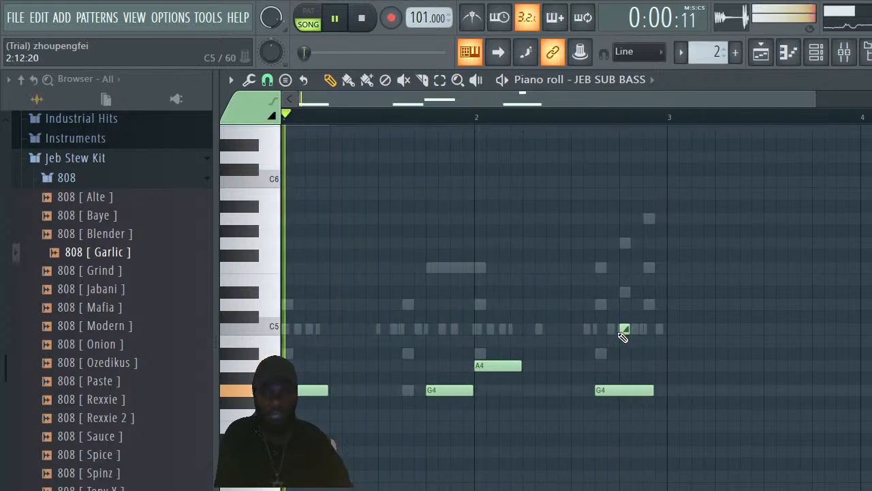
pyautogui.moveTo(623, 331); pyautogui.dragTo(619, 368)
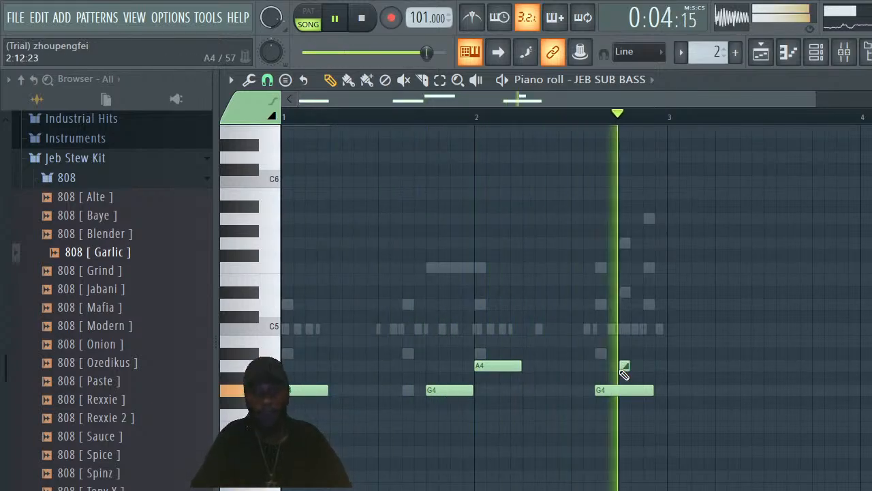
pyautogui.moveTo(623, 366); pyautogui.dragTo(623, 326)
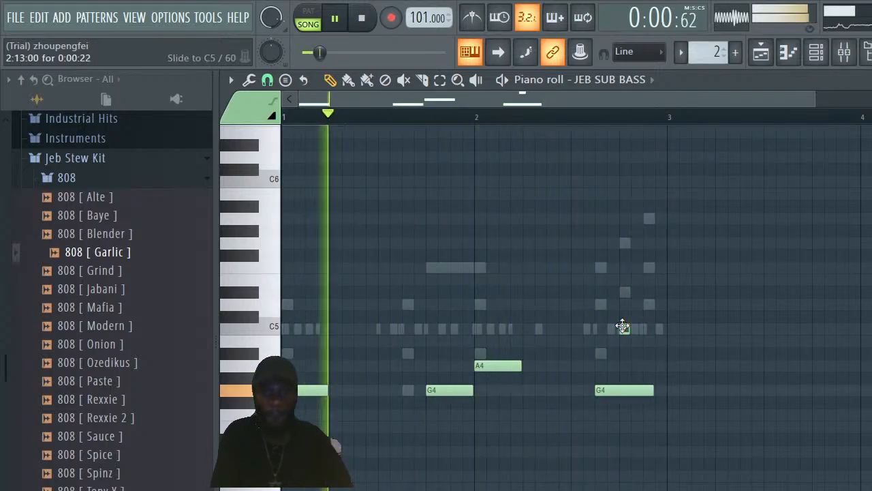
# Stop playback, copy the JEB SUB BASS notes into the 808 [ Garlic ] channel, and open that channel's settings
pyautogui.click(815, 54)
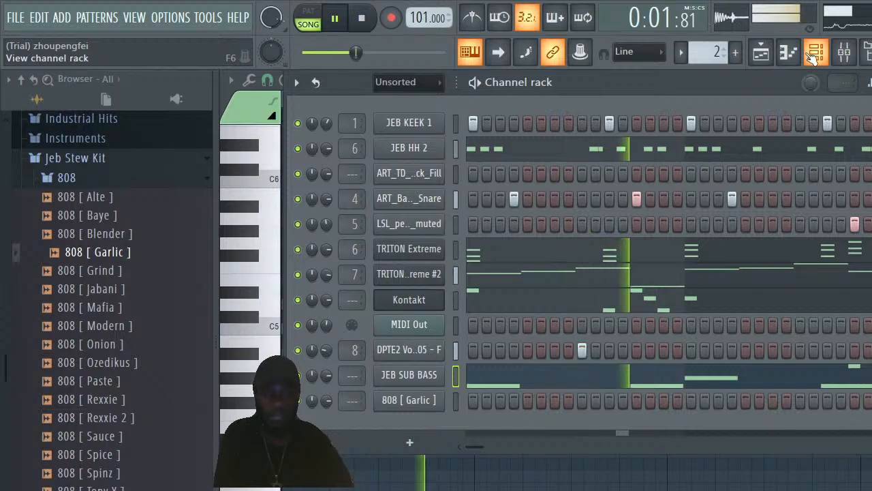
pyautogui.press('space')
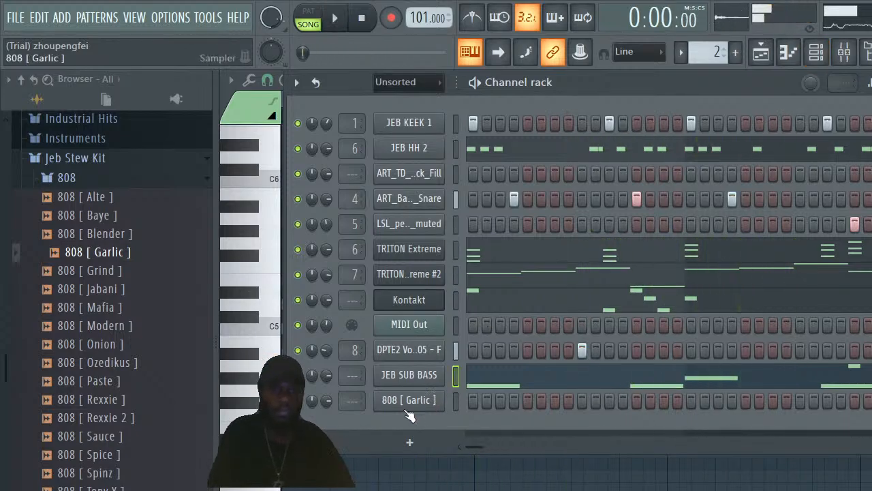
pyautogui.rightClick(409, 386)
pyautogui.click(627, 389)
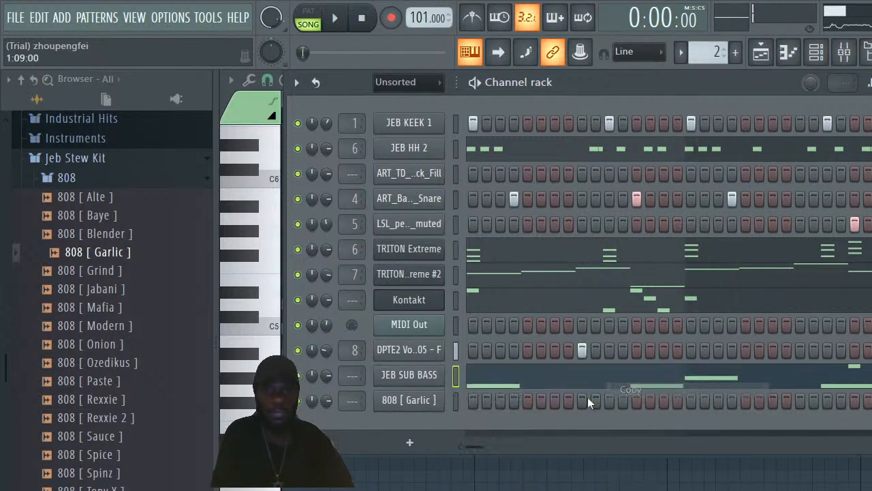
pyautogui.rightClick(413, 406)
pyautogui.click(623, 417)
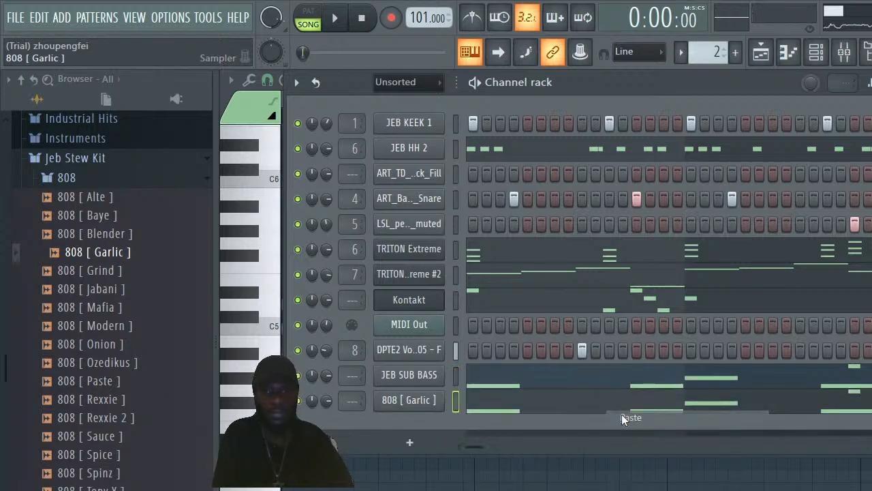
pyautogui.click(429, 403)
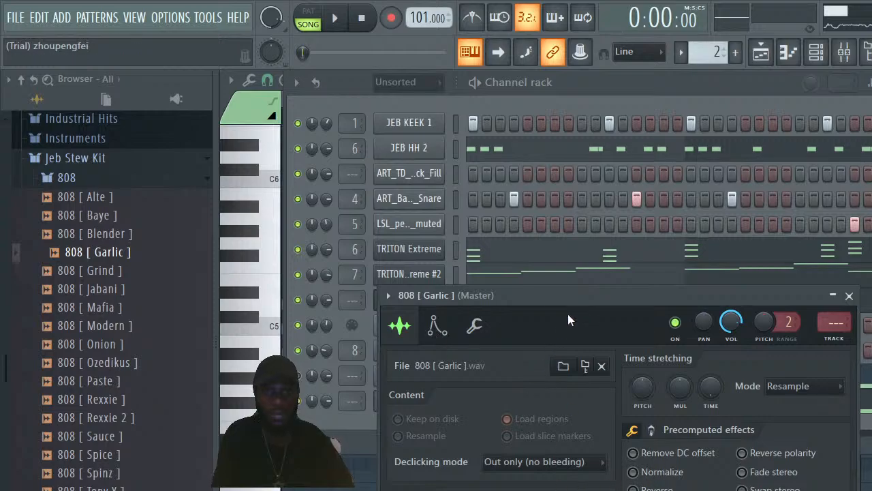
# Turn on Cut itself for the 808 [ Garlic ] channel and start playback
pyautogui.click(849, 296)
pyautogui.rightClick(417, 401)
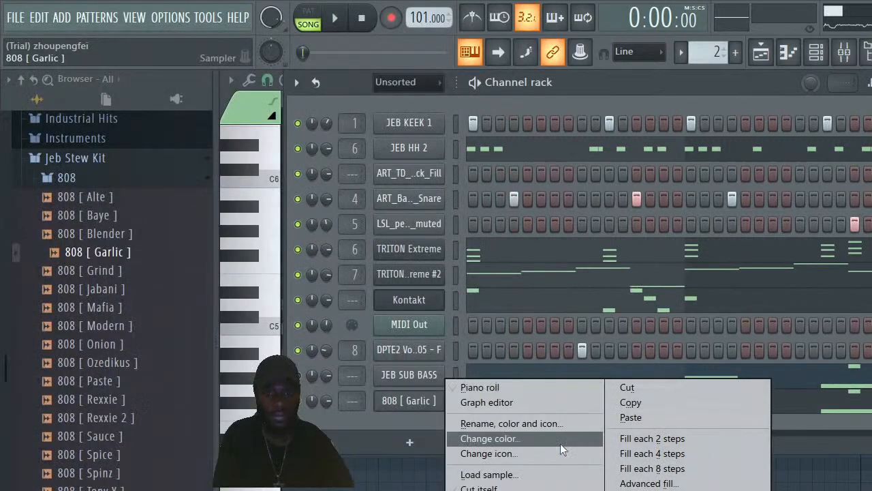
pyautogui.click(523, 488)
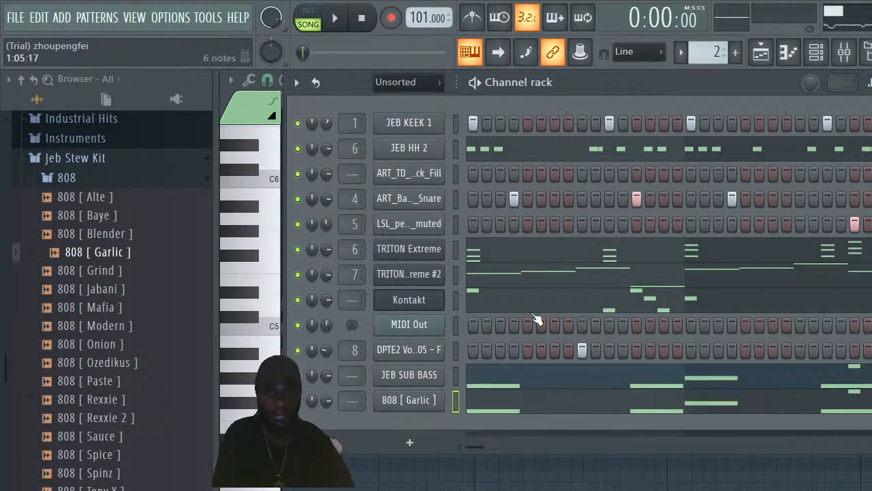
pyautogui.press('space')
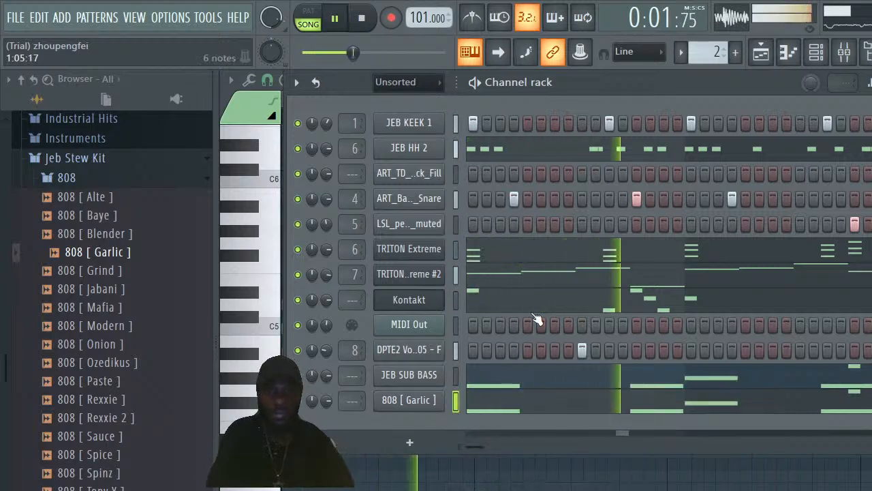
# Adjust the 808 [ Garlic ] volume envelope with attack at 0%, full hold and no sustain, leaving the envelope switched off
pyautogui.click(423, 402)
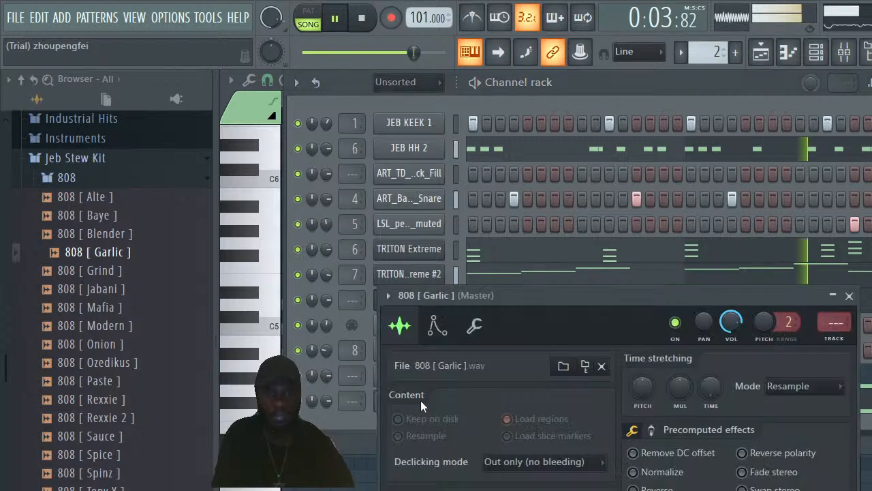
pyautogui.click(436, 325)
pyautogui.moveTo(433, 488); pyautogui.dragTo(433, 490)
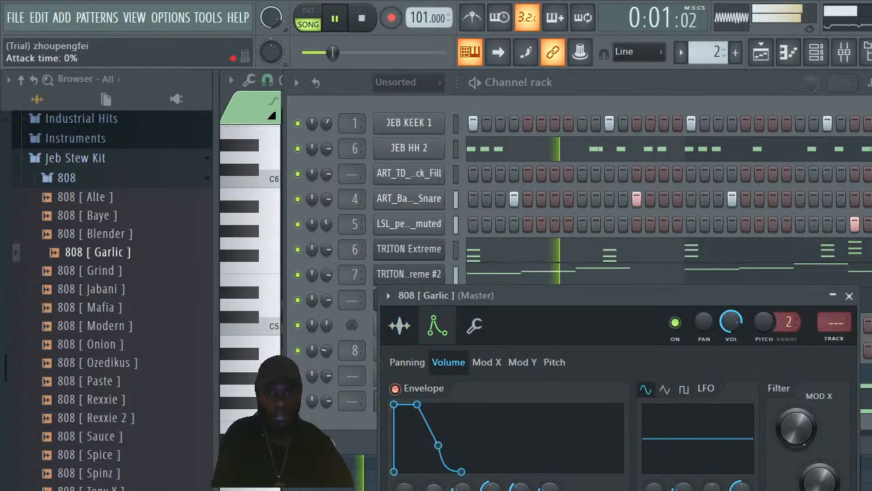
pyautogui.moveTo(520, 488); pyautogui.dragTo(520, 490)
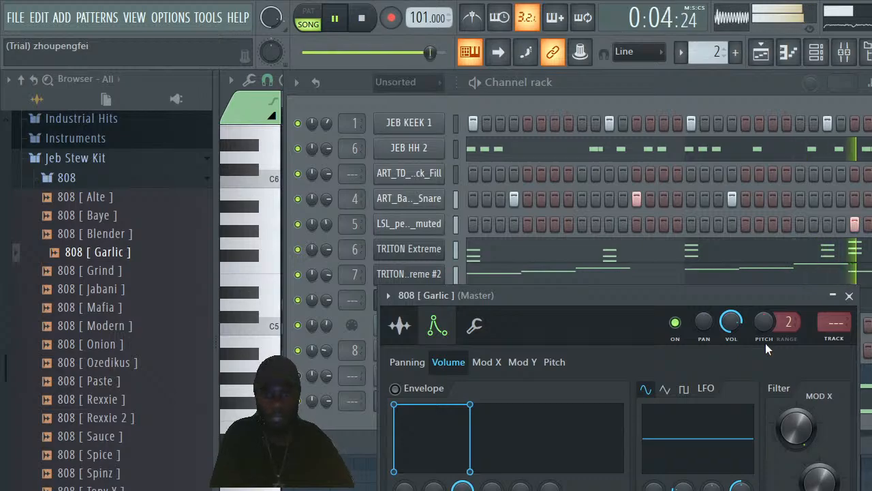
pyautogui.moveTo(740, 290); pyautogui.dragTo(726, 161)
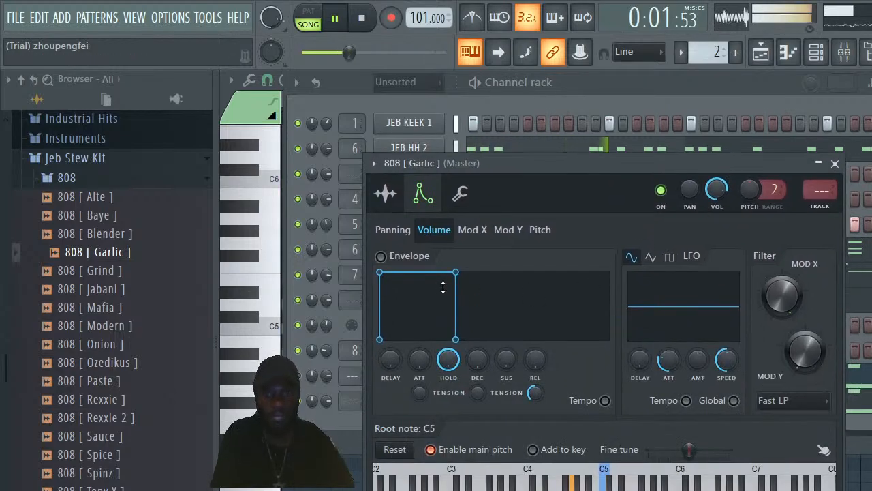
pyautogui.click(460, 195)
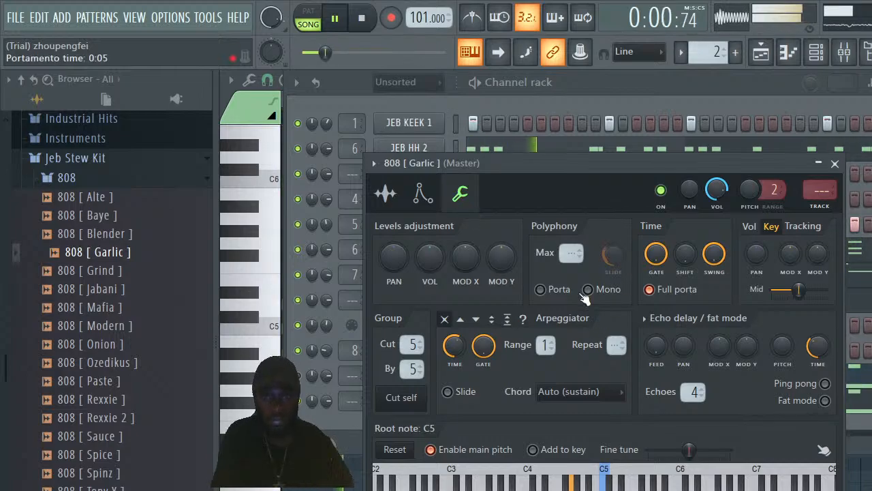
pyautogui.click(835, 163)
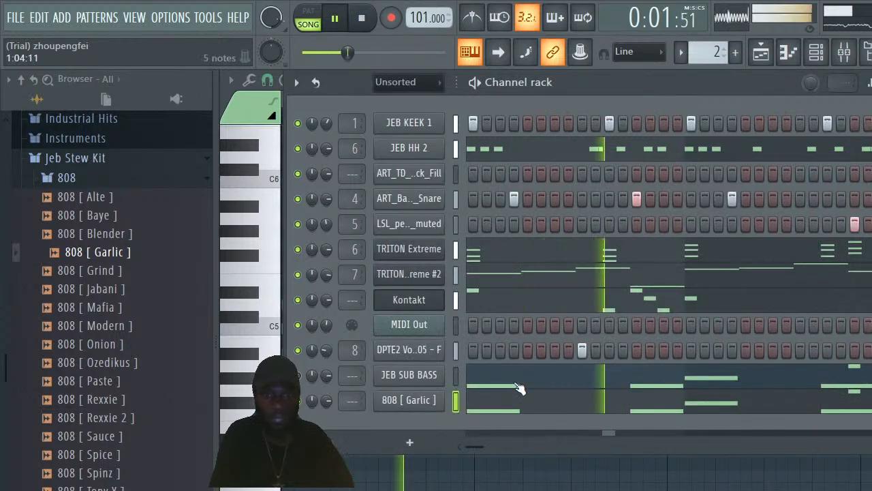
# In the 808 [ Garlic ] piano roll, raise the 2:13:00 slide note to D#5 and shorten the G4 note at 2:11:00
pyautogui.click(577, 403)
pyautogui.click(624, 291)
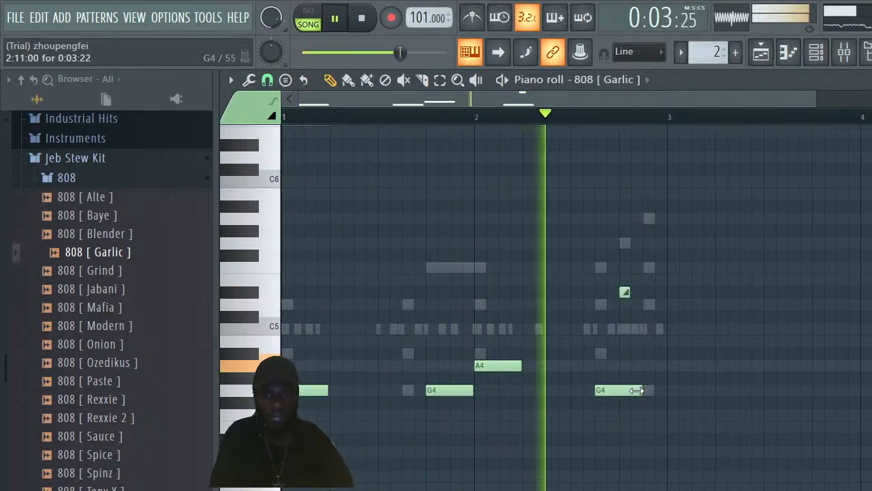
pyautogui.moveTo(636, 392); pyautogui.dragTo(630, 392)
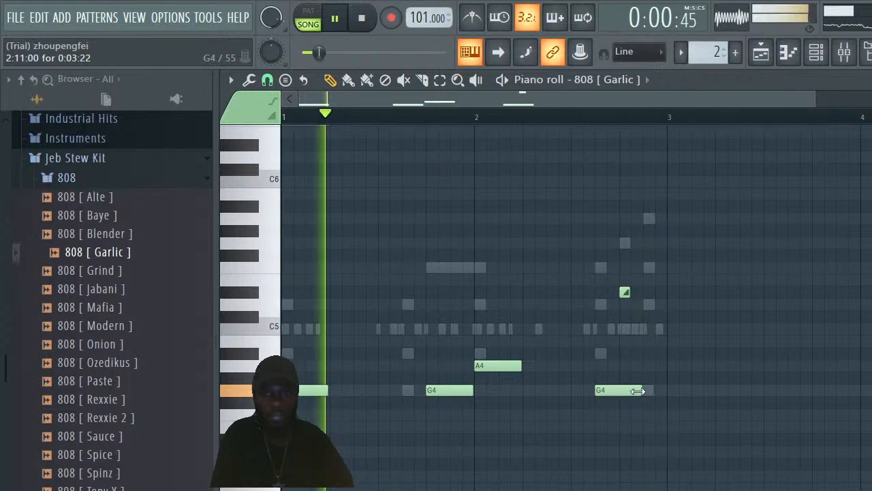
pyautogui.click(817, 54)
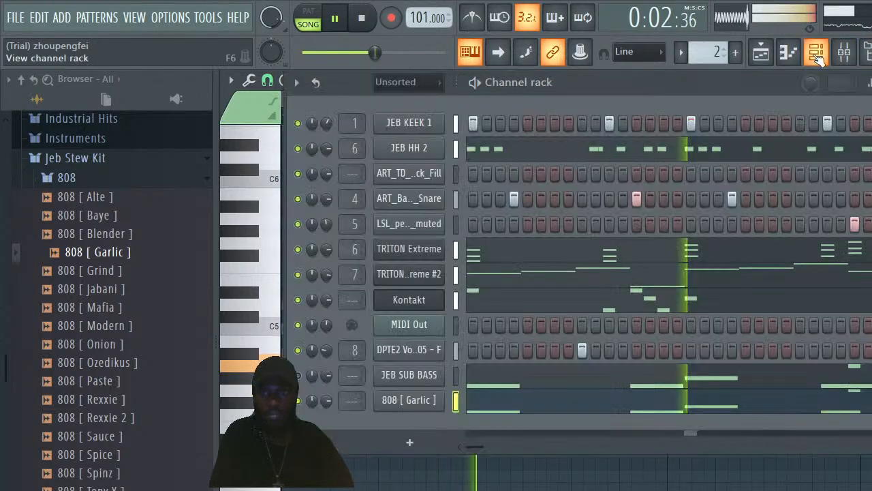
# Turn off Cut itself for the 808 [ Garlic ] channel and open its sample settings
pyautogui.rightClick(419, 401)
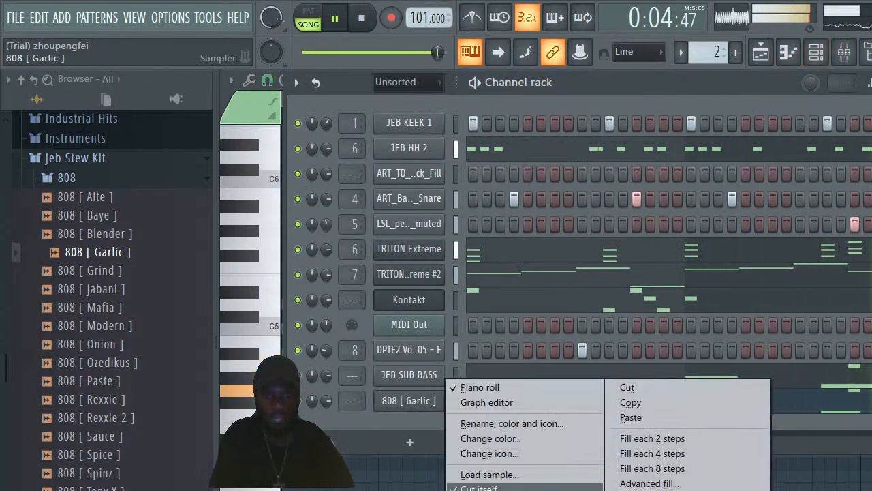
pyautogui.click(428, 404)
pyautogui.click(428, 404)
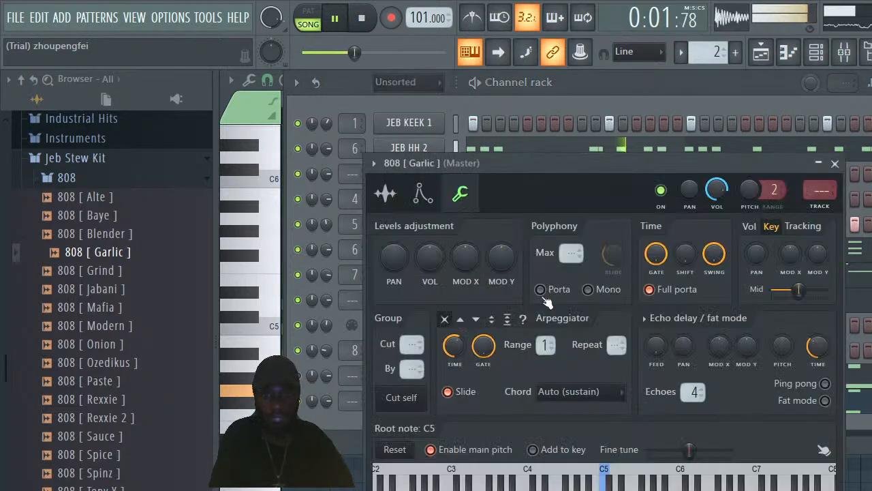
pyautogui.click(423, 195)
pyautogui.click(406, 197)
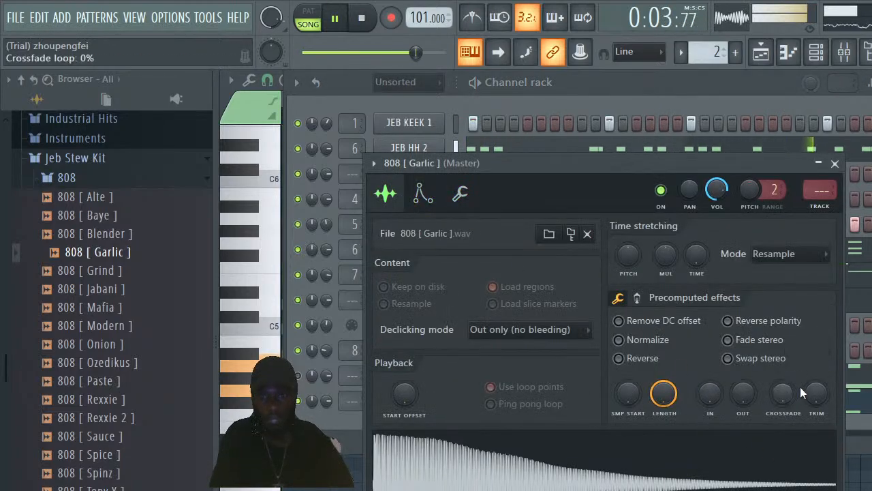
# Try different fade and sample start amounts on the 808 [ Garlic ] sample during playback, settling the quick fade out at 67%
pyautogui.moveTo(747, 394); pyautogui.dragTo(746, 362)
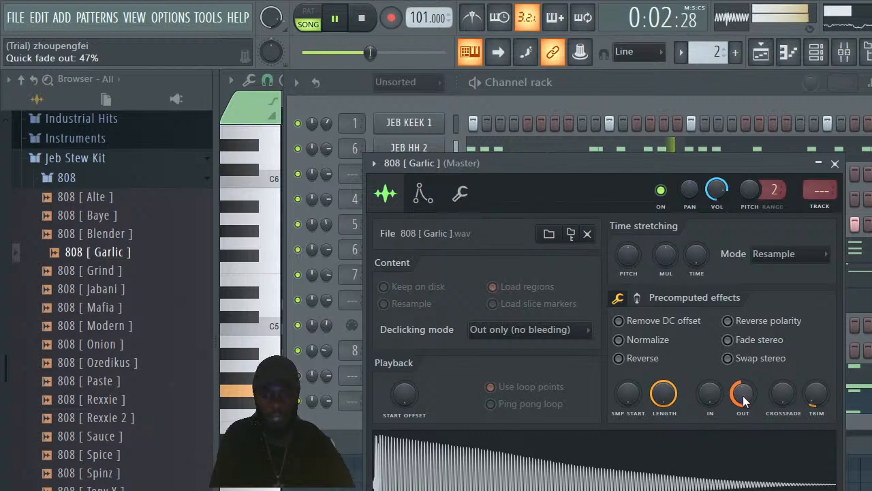
pyautogui.moveTo(745, 402); pyautogui.dragTo(745, 434)
pyautogui.moveTo(710, 395); pyautogui.dragTo(710, 409)
pyautogui.moveTo(628, 393); pyautogui.dragTo(664, 388)
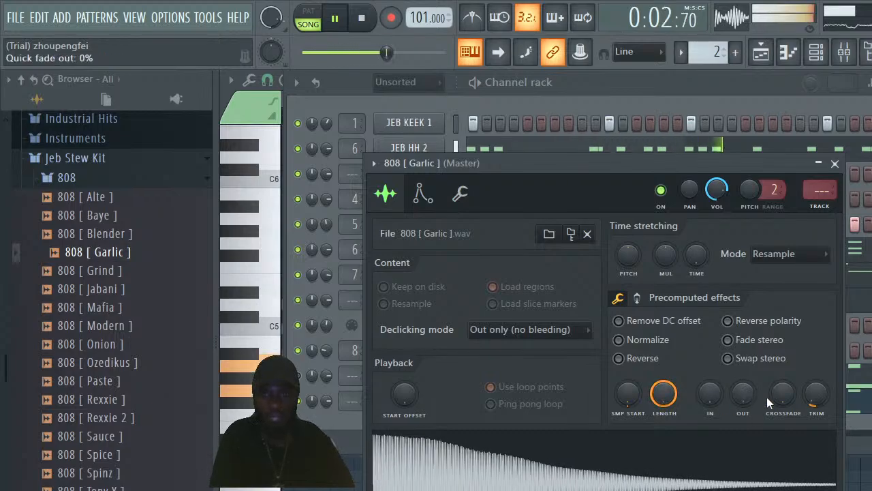
pyautogui.moveTo(743, 392)
pyautogui.mouseDown()
pyautogui.moveTo(742, 378)
pyautogui.moveTo(743, 391)
pyautogui.mouseUp()
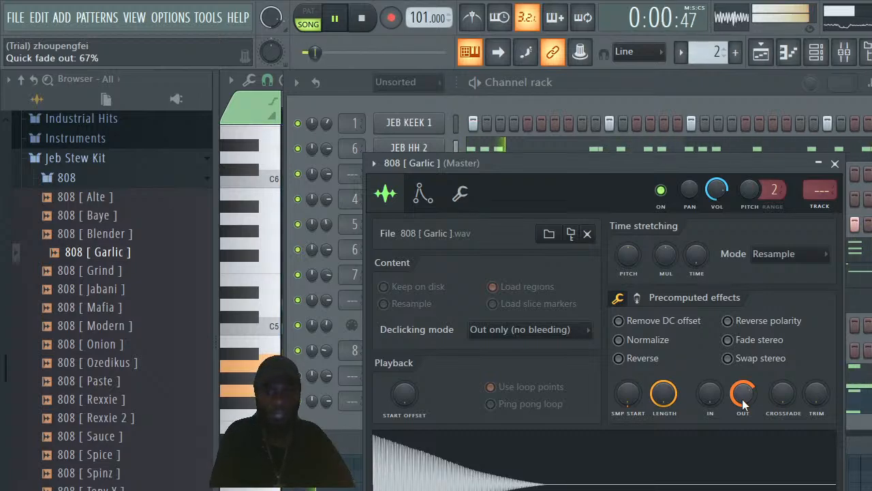
# Try lower volumes on the JEB SUB BASS channel, down to 31%, and toggle its mute during playback
pyautogui.click(827, 60)
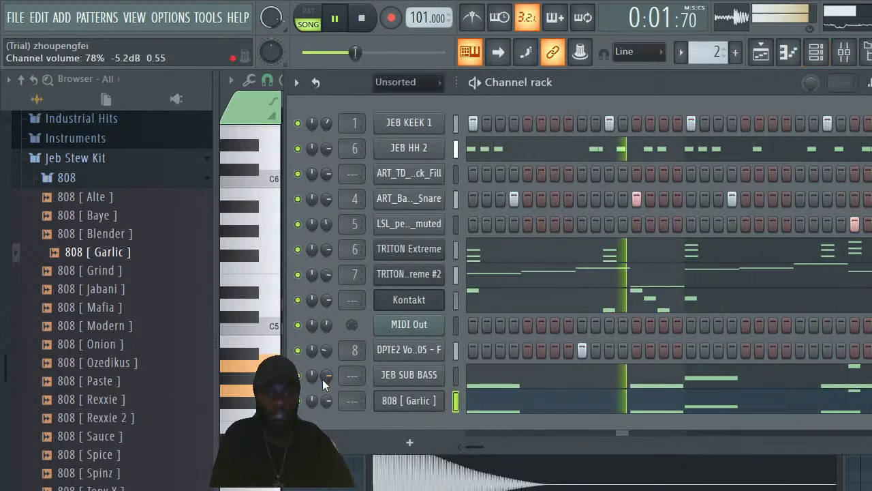
pyautogui.moveTo(329, 373)
pyautogui.mouseDown()
pyautogui.moveTo(329, 395)
pyautogui.moveTo(328, 379)
pyautogui.mouseUp()
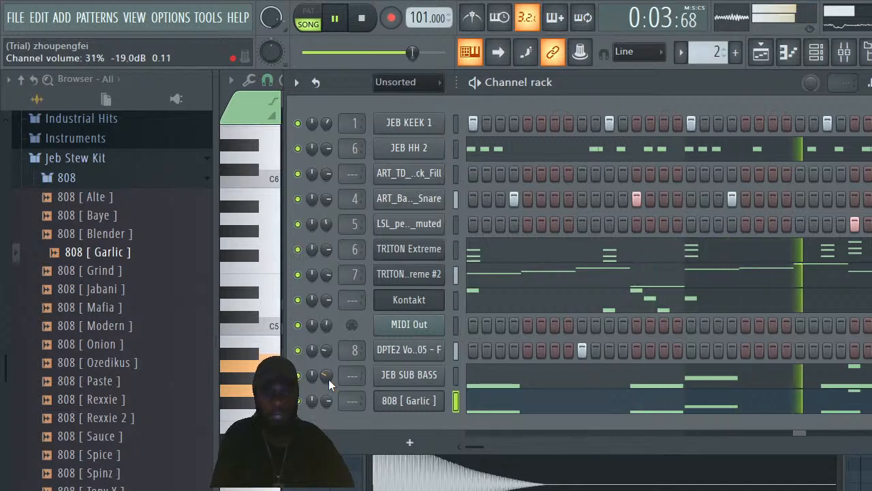
pyautogui.scroll(-3, 331, 381)
pyautogui.scroll(-2, 328, 378)
pyautogui.scroll(2, 328, 378)
pyautogui.click(299, 376)
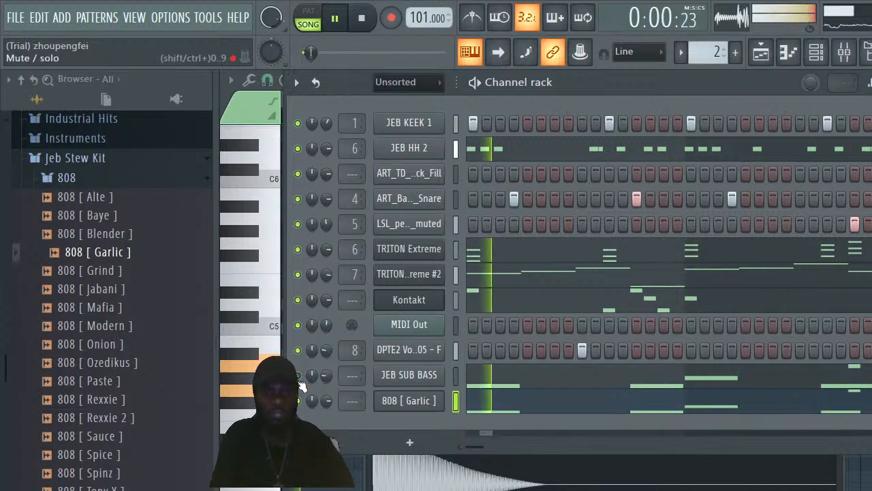
# Delete the JEB SUB BASS channel from the channel rack and stop playback
pyautogui.rightClick(415, 376)
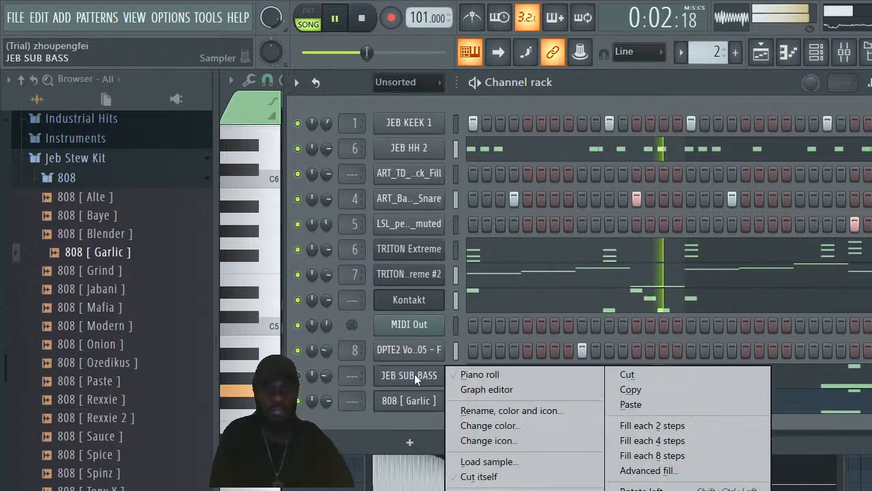
pyautogui.click(490, 487)
pyautogui.click(639, 369)
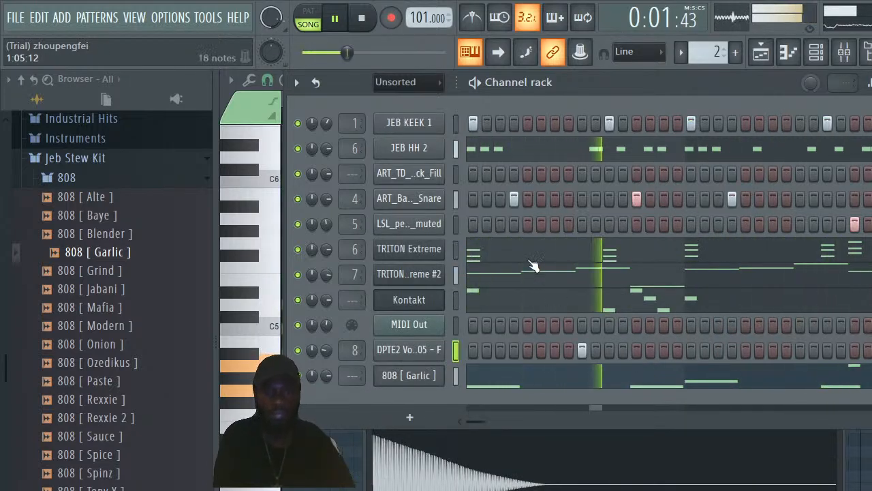
pyautogui.press('space')
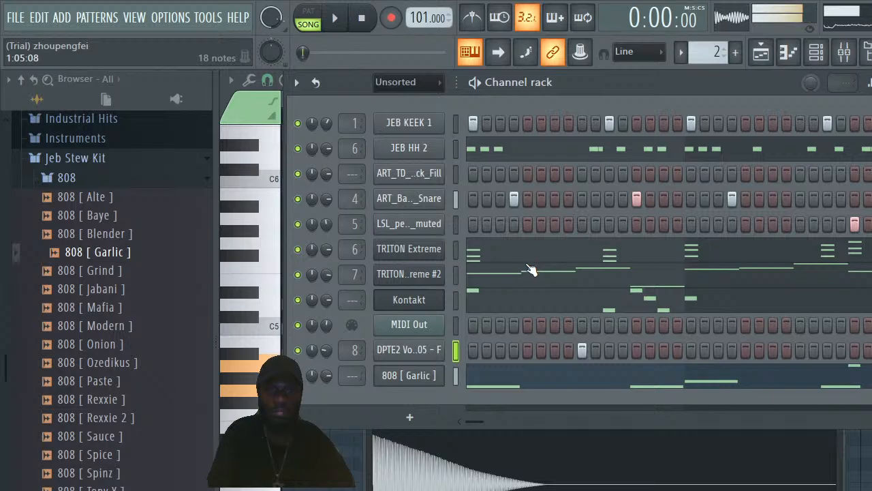
# Set the fine time shift of the 808 [ Garlic ] channel to 0:01 and play the beat to check it
pyautogui.click(421, 376)
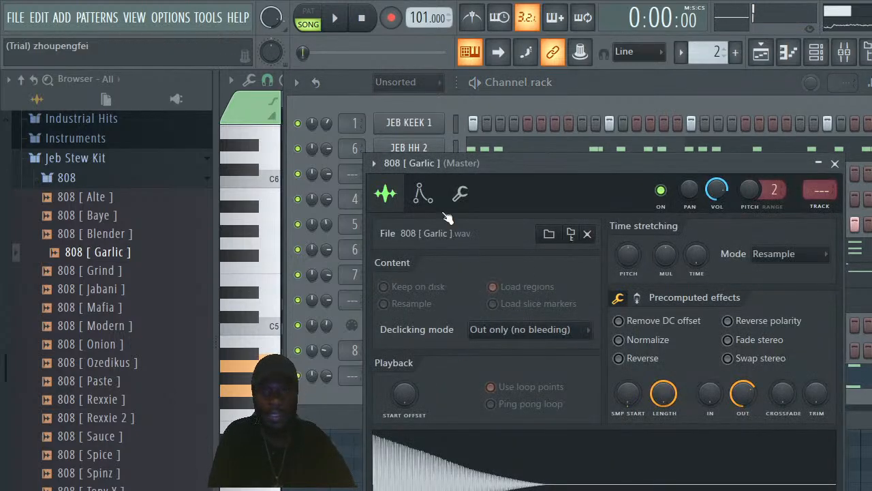
pyautogui.click(422, 194)
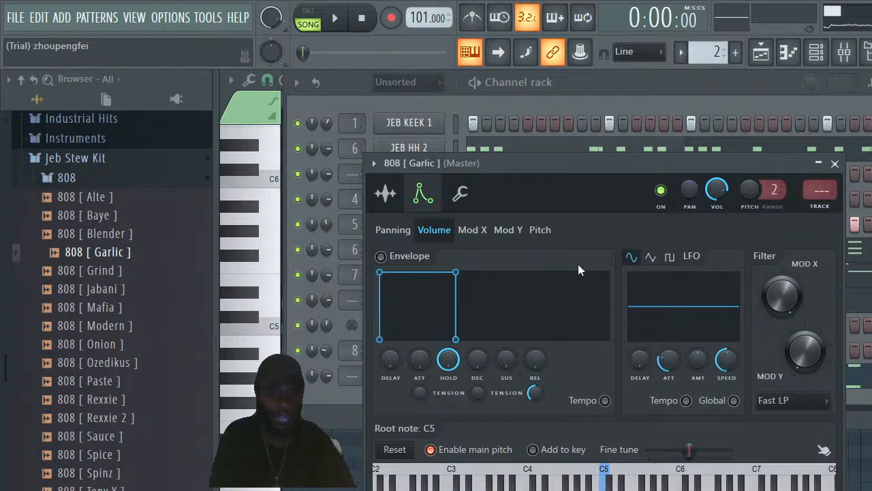
pyautogui.click(462, 195)
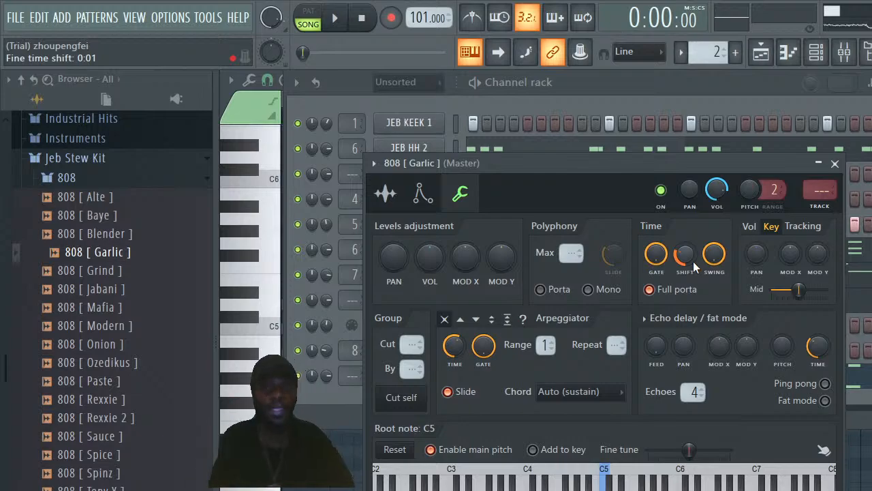
pyautogui.press('space')
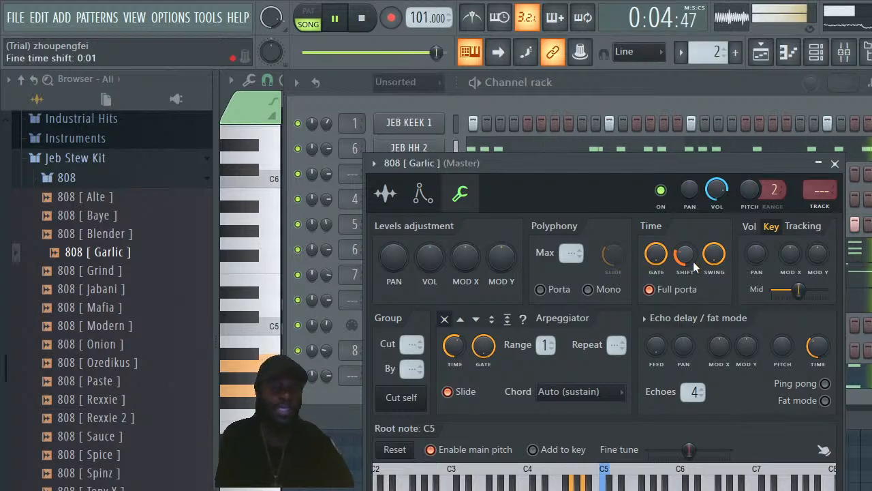
pyautogui.press('space')
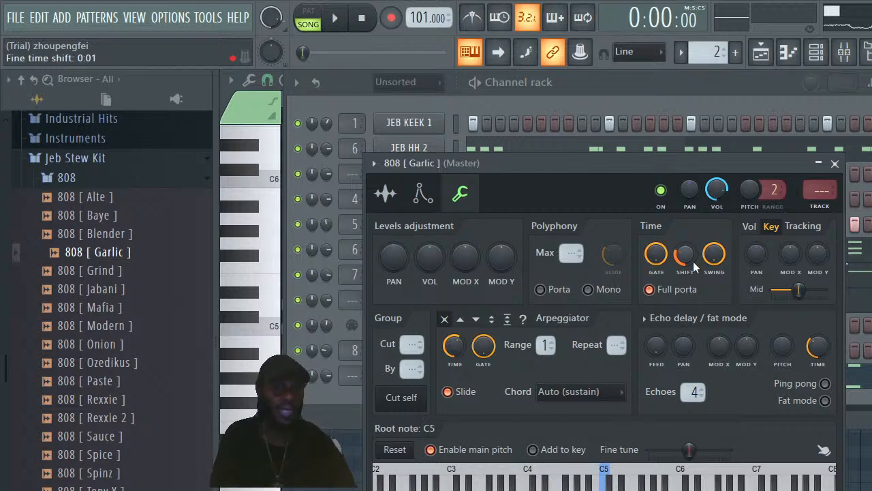
pyautogui.press('space')
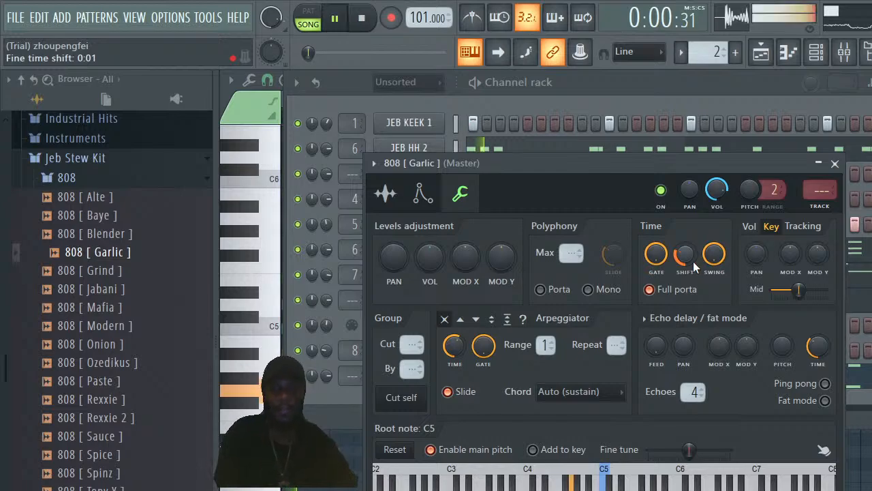
# Add a hit at 2:01:00 (step 17) on the DPTE2 Vo..05 - F channel during playback
pyautogui.click(742, 86)
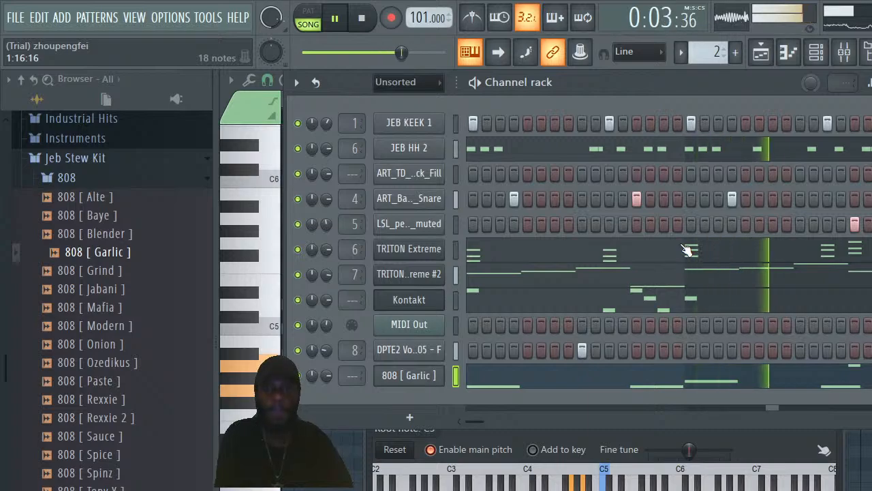
pyautogui.click(690, 354)
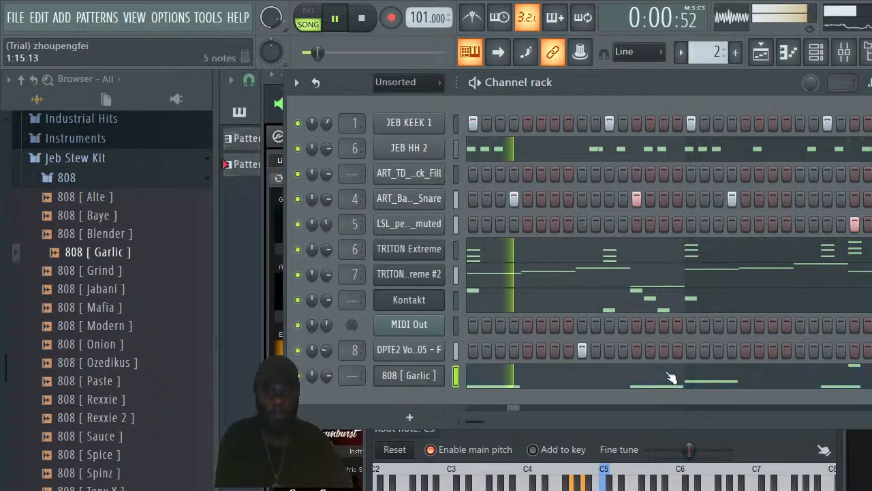
pyautogui.click(690, 352)
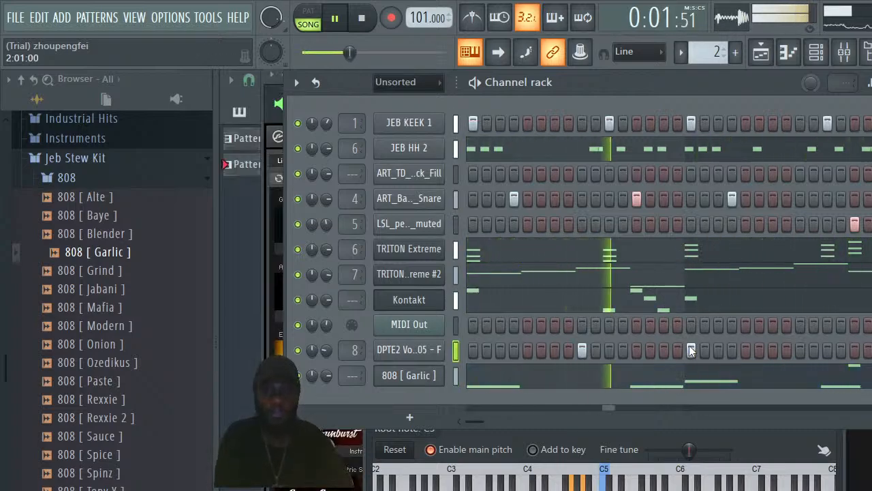
# In the 808 [ Garlic ] piano roll, raise the 2:13:00 slide note to G5 and add another G5 slide note at 2:15:00
pyautogui.click(648, 385)
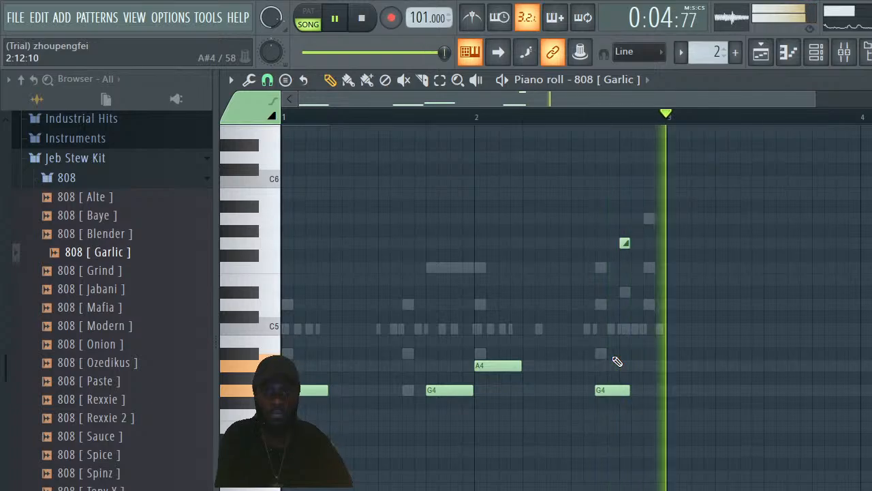
pyautogui.click(649, 242)
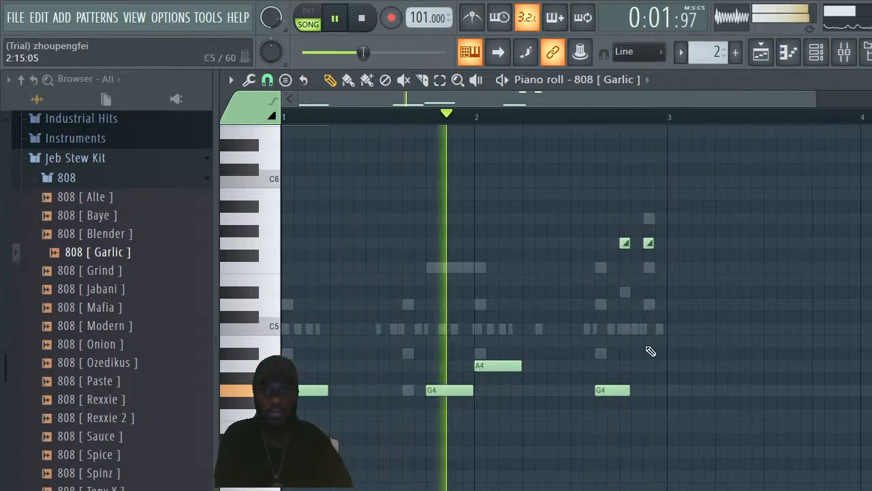
# In the 808 [ Garlic ] piano roll, add a G4 slide note near the end of bar 2 and shift it to 2:15:00
pyautogui.click(637, 389)
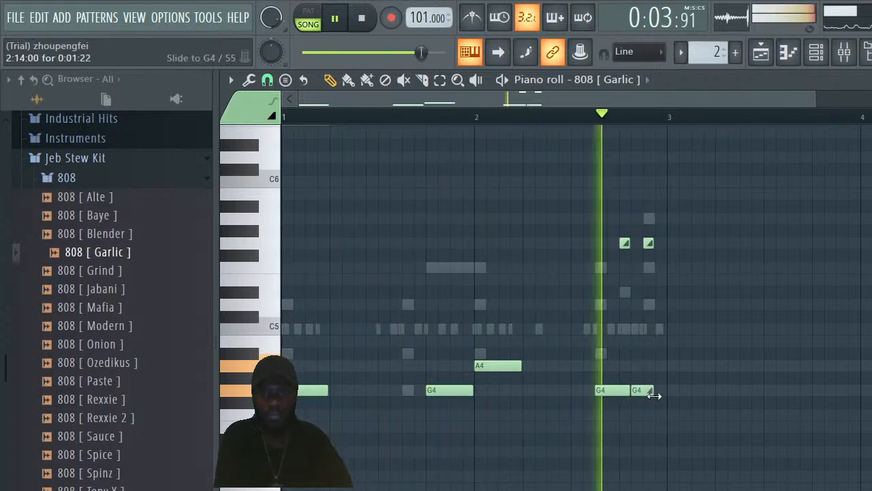
pyautogui.moveTo(641, 392); pyautogui.dragTo(652, 395)
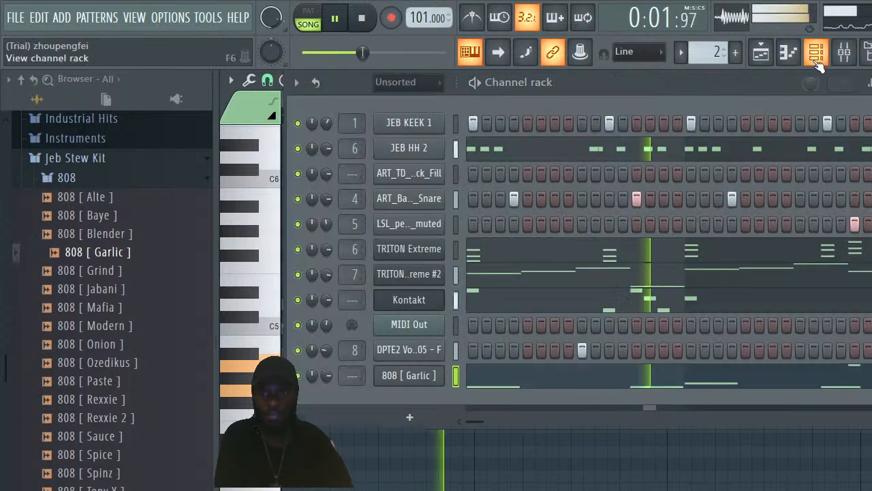
# Show the channel rack, replay the beat from the start and set the JEB HH 2 channel volume to 55%
pyautogui.click(817, 51)
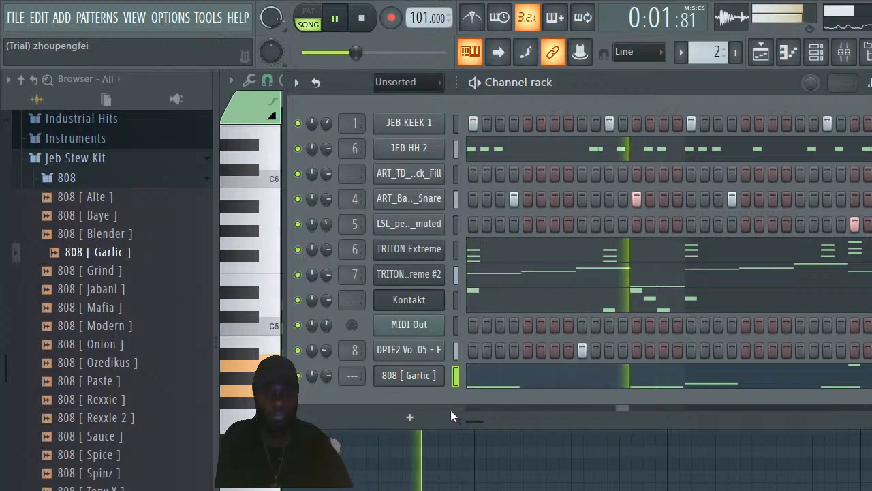
pyautogui.press('space')
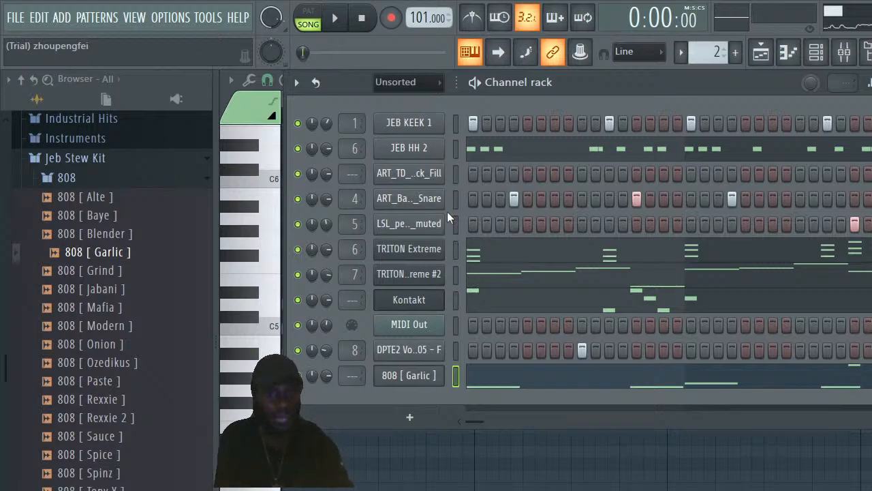
pyautogui.click(427, 175)
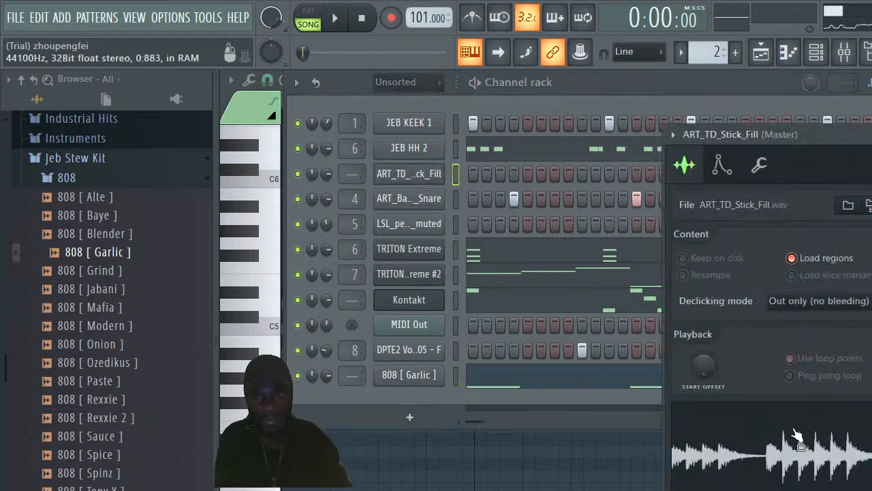
pyautogui.click(576, 100)
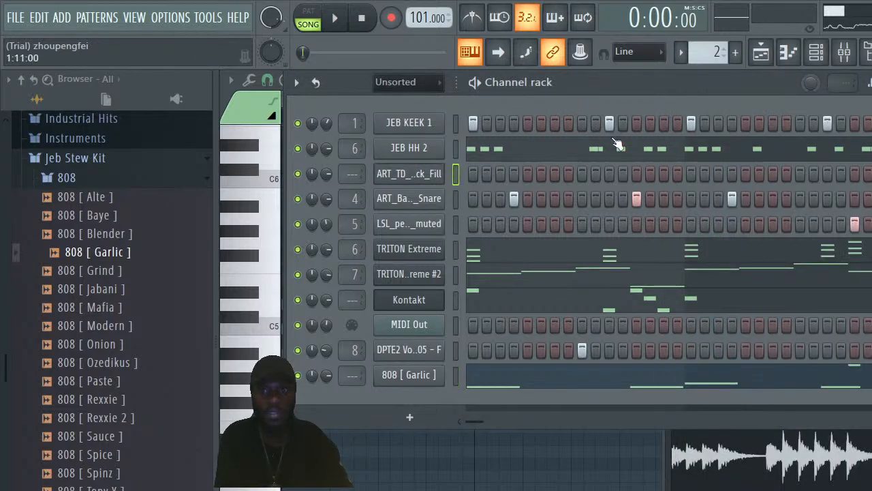
pyautogui.press('space')
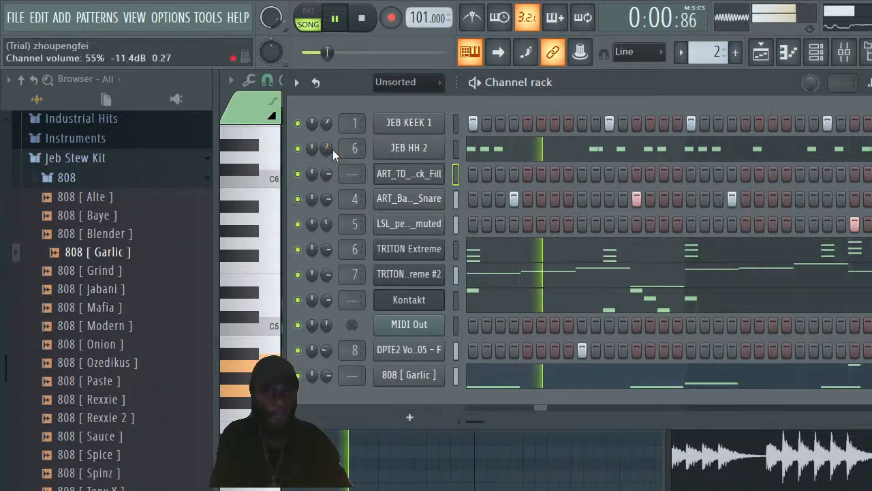
# Replace the JEB HH 2 sample with JEB HH 3 from the Hatz HH folder of the Jeb Stew Kit
pyautogui.moveTo(7, 370); pyautogui.dragTo(8, 331)
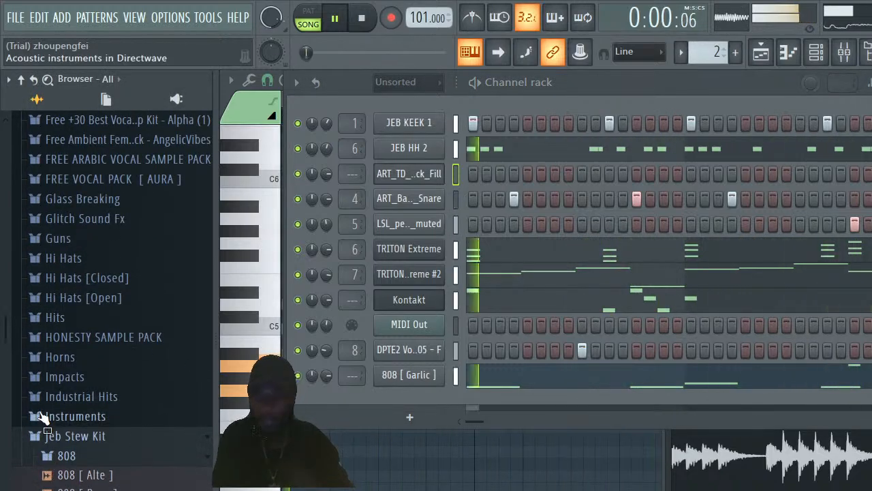
pyautogui.moveTo(7, 331); pyautogui.dragTo(2, 261)
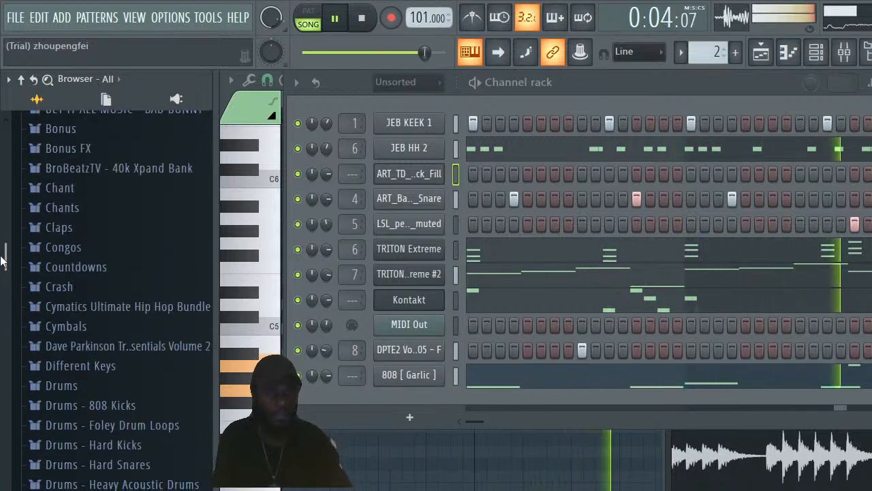
pyautogui.moveTo(2, 261); pyautogui.dragTo(20, 429)
pyautogui.click(64, 197)
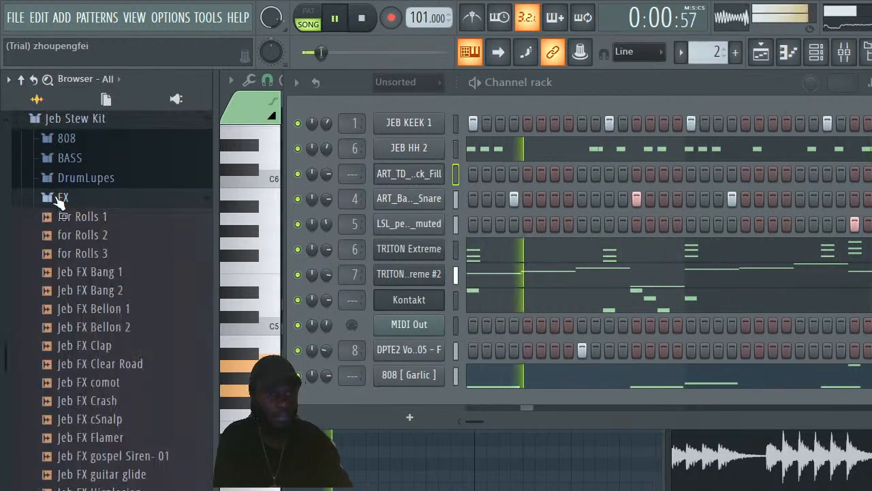
pyautogui.click(69, 197)
pyautogui.click(80, 219)
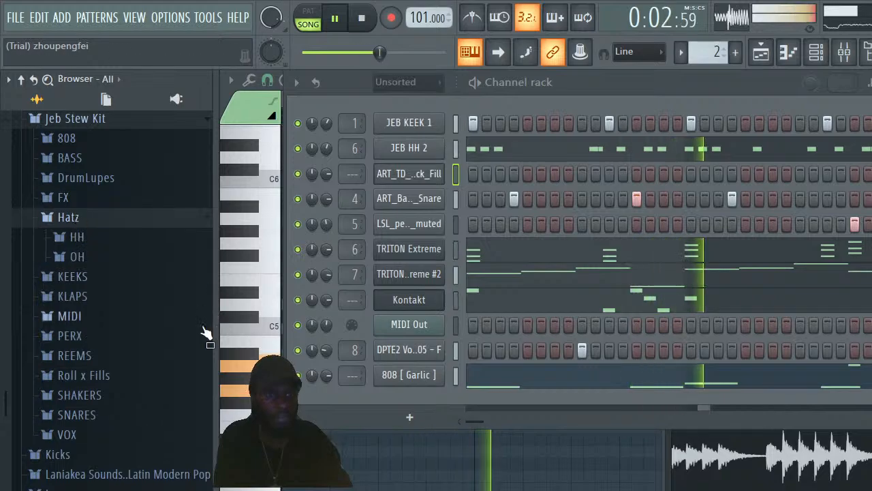
pyautogui.click(115, 242)
pyautogui.click(136, 296)
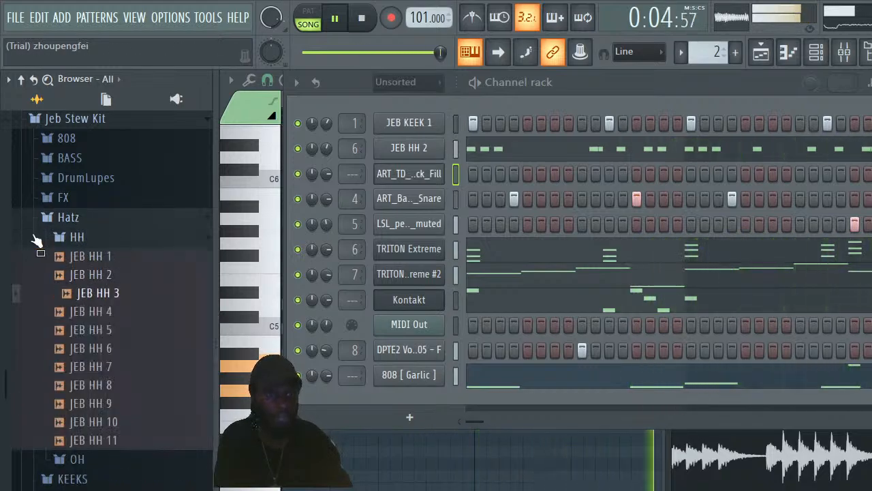
pyautogui.moveTo(112, 293); pyautogui.dragTo(396, 152)
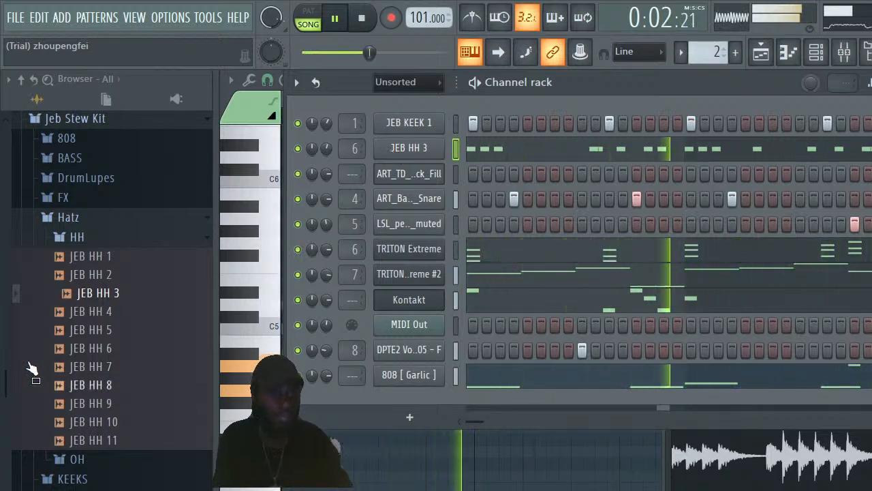
# Open the Kontakt channel's instrument and load Glacier Keys - Ice Planes from the Glacier Keys library
pyautogui.moveTo(6, 375); pyautogui.dragTo(7, 431)
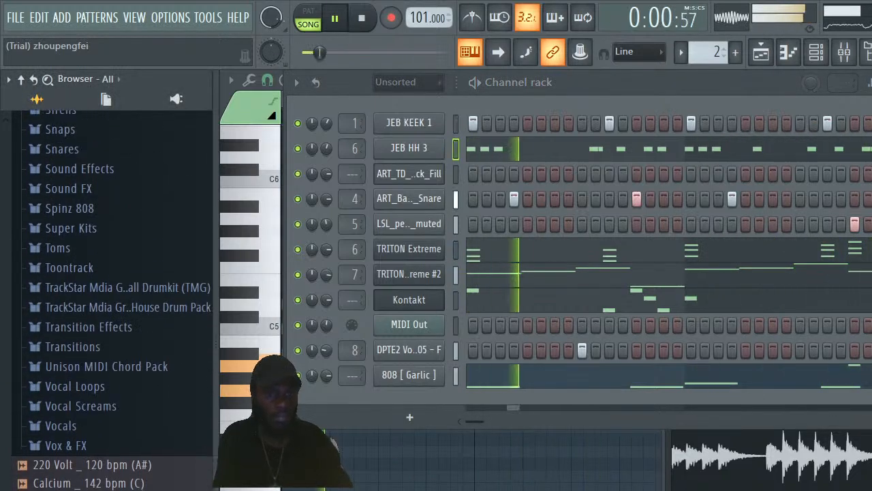
pyautogui.click(404, 306)
pyautogui.click(402, 301)
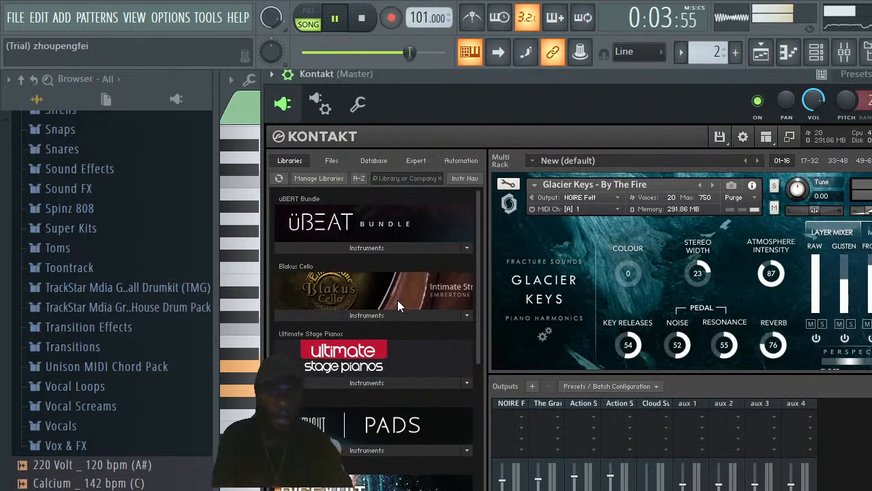
pyautogui.scroll(-2, 682, 272)
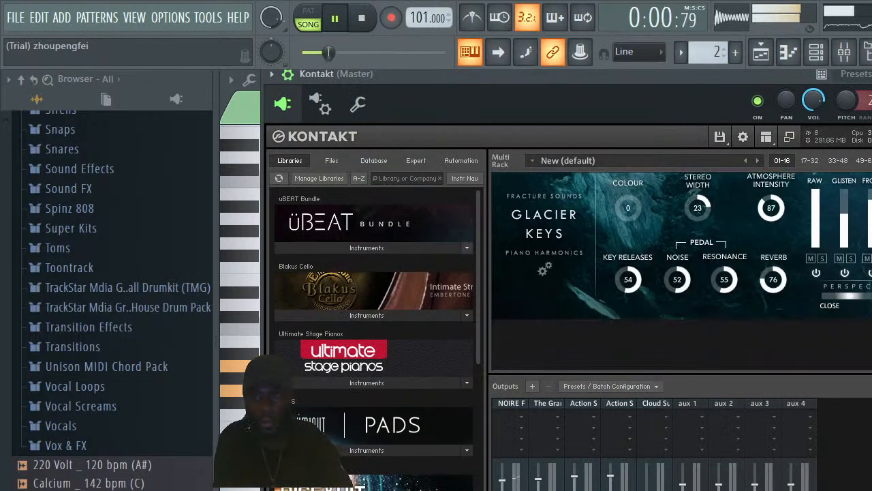
pyautogui.scroll(1, 681, 269)
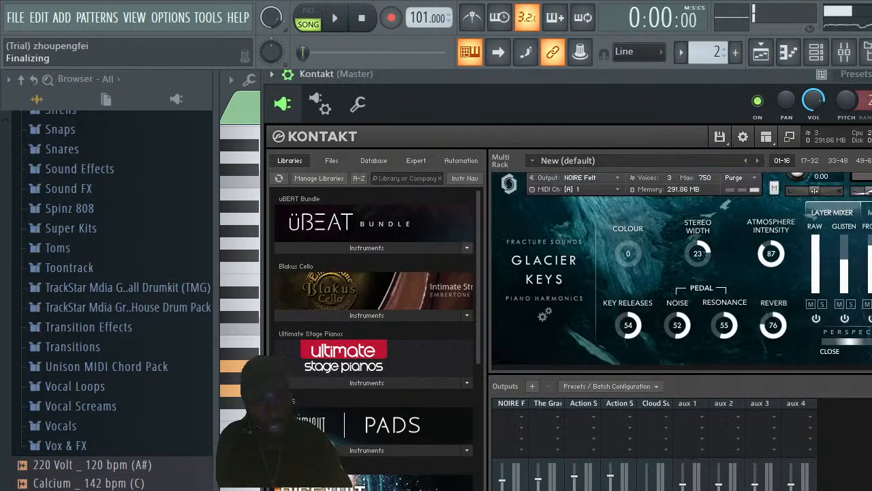
pyautogui.scroll(1, 682, 271)
pyautogui.moveTo(480, 264); pyautogui.dragTo(476, 465)
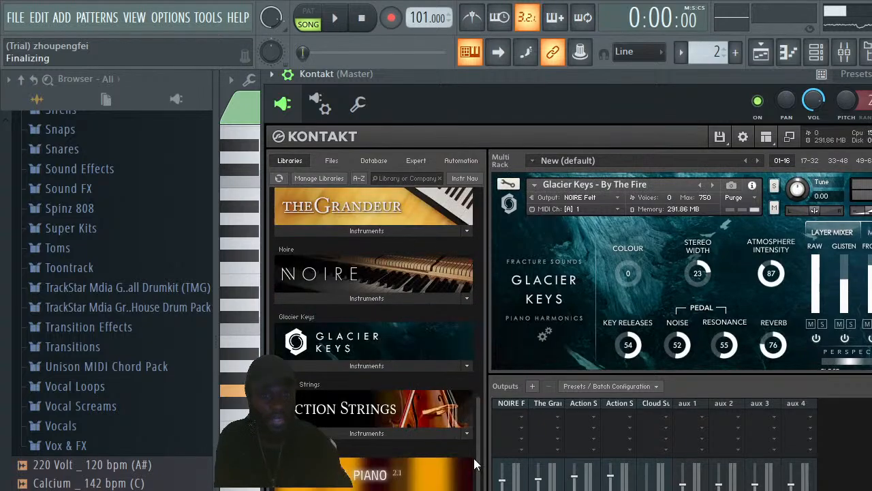
pyautogui.click(402, 366)
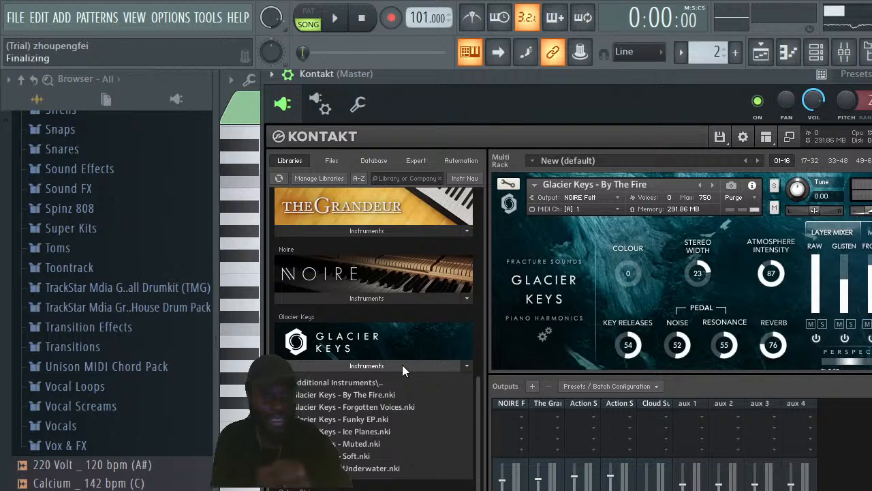
pyautogui.doubleClick(371, 432)
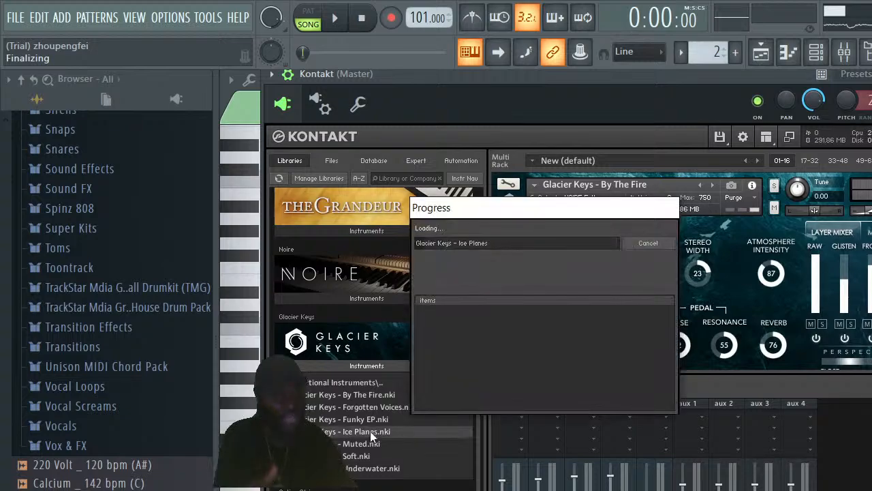
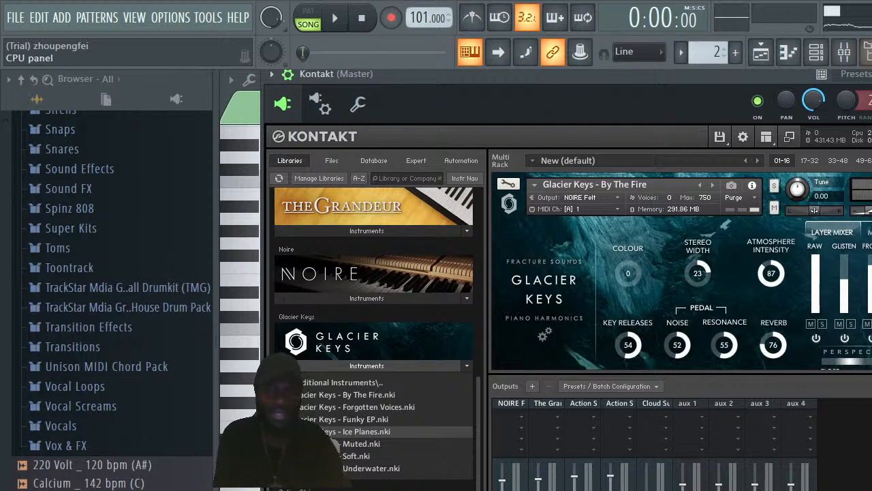
# Assign Glacier Keys - Ice Planes to MIDI channel A 1 and remove Glacier Keys - By The Fire from the rack
pyautogui.scroll(-5, 682, 272)
pyautogui.scroll(2, 682, 272)
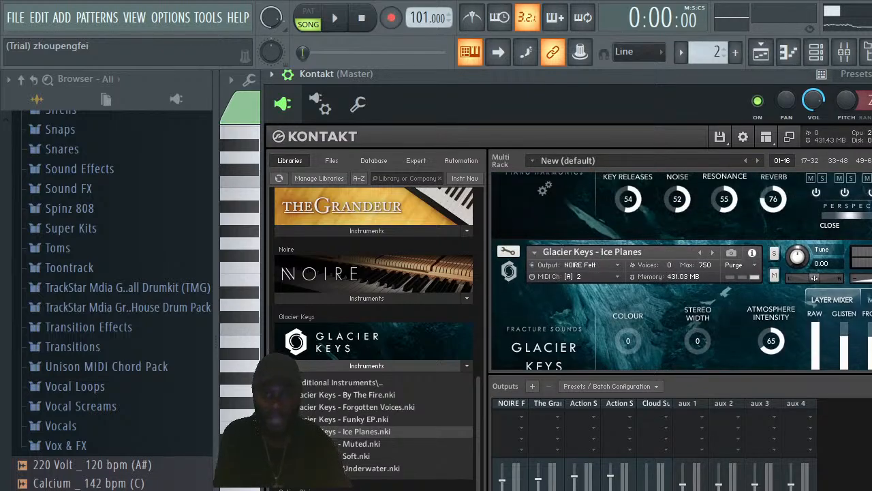
pyautogui.click(625, 272)
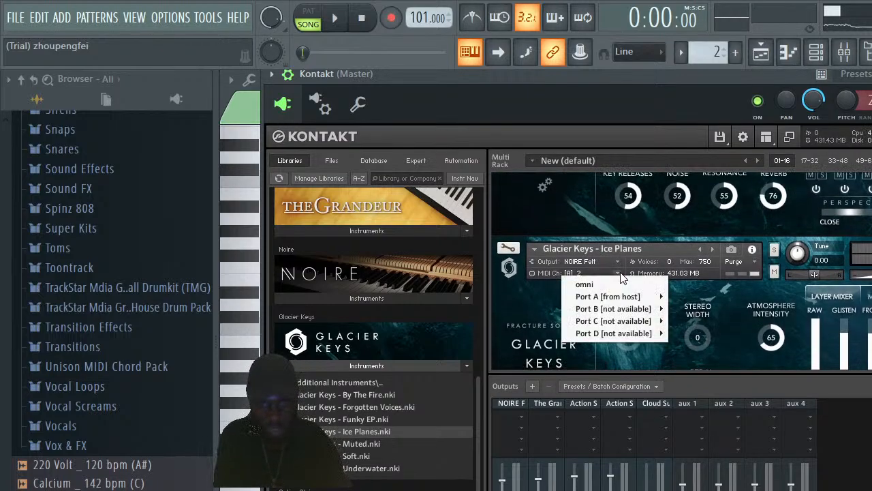
pyautogui.moveTo(651, 296)
pyautogui.click(685, 298)
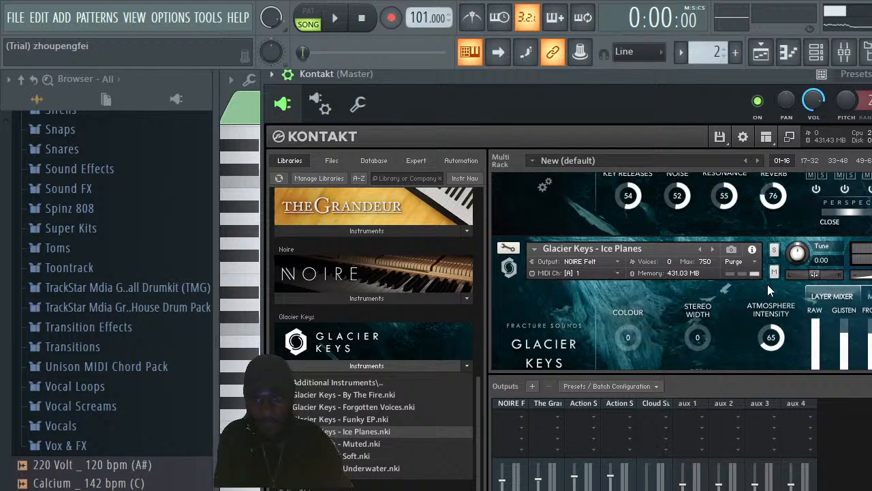
pyautogui.scroll(2, 681, 273)
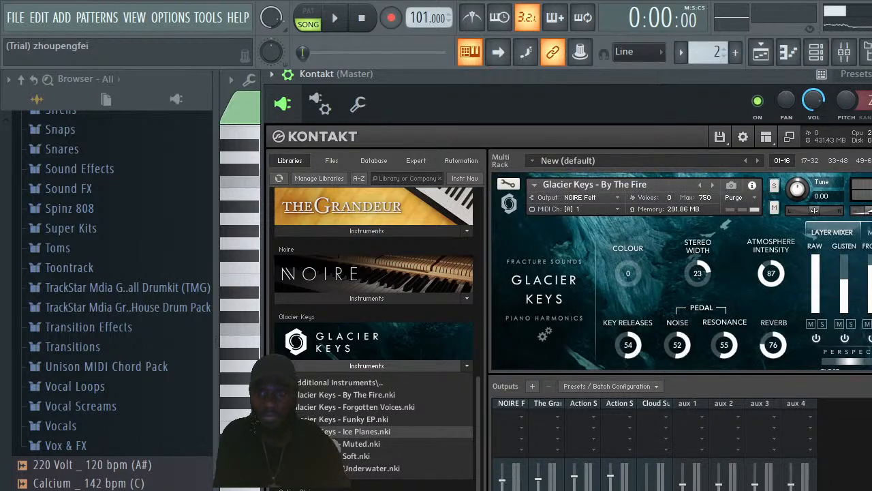
pyautogui.click(544, 376)
# Play the beat and set Stereo Width to 32 and Colour to 26 on Glacier Keys - Ice Planes
pyautogui.press('space')
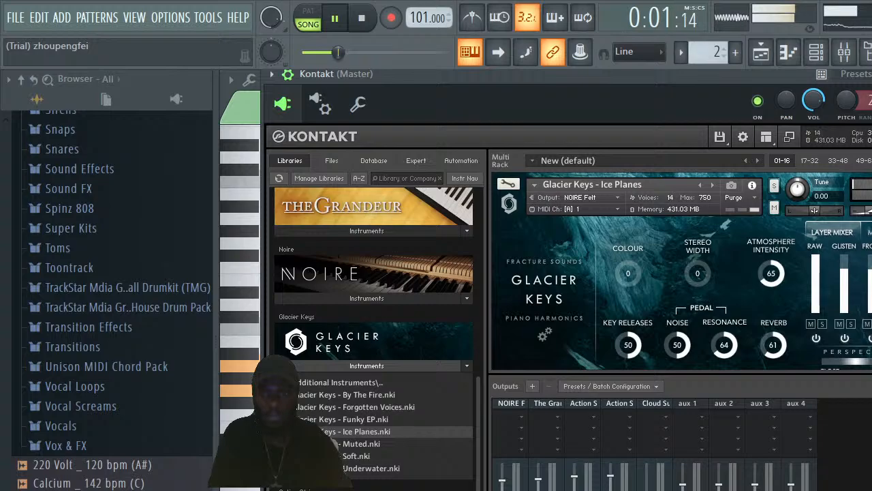
pyautogui.scroll(-2, 837, 283)
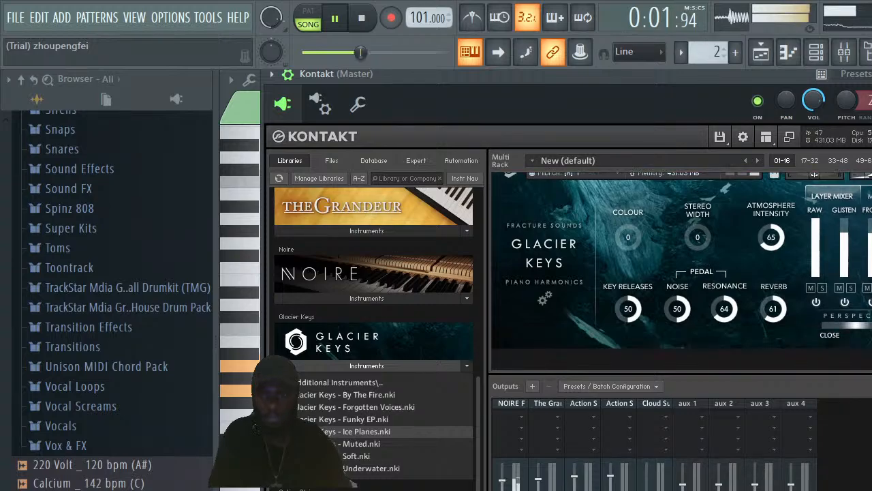
pyautogui.scroll(-1, 697, 299)
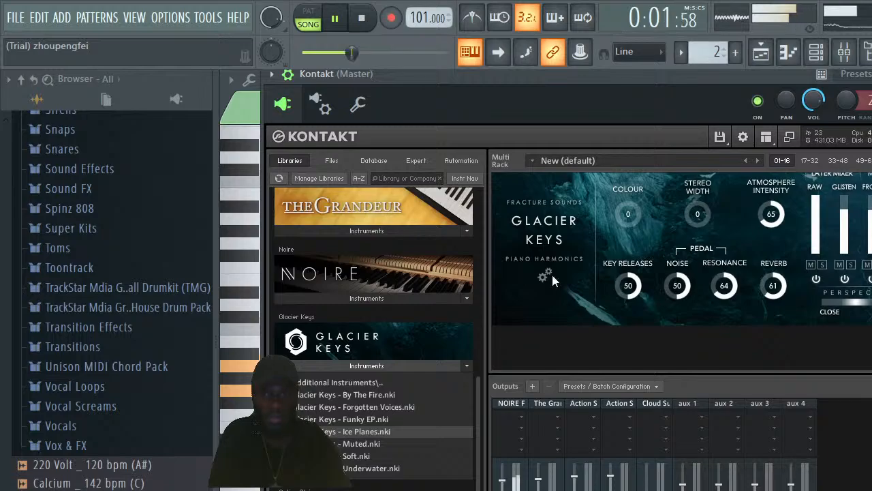
pyautogui.click(551, 276)
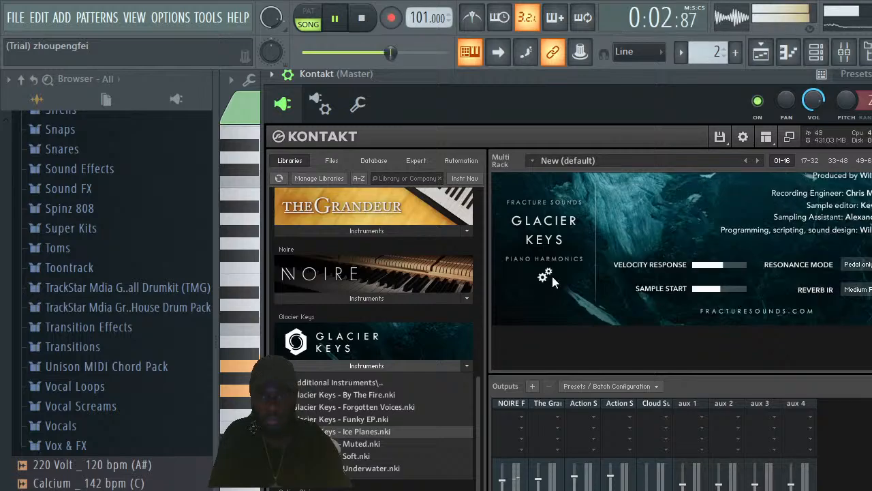
pyautogui.scroll(2, 553, 280)
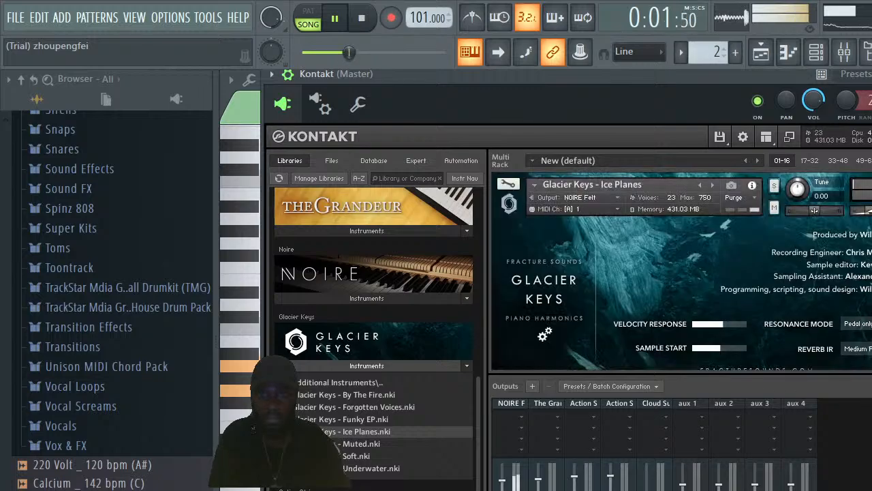
pyautogui.click(546, 334)
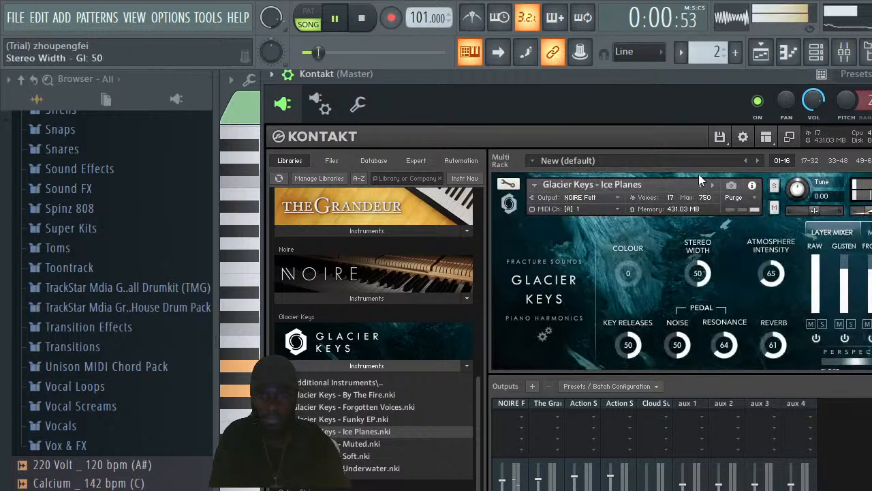
pyautogui.moveTo(698, 272); pyautogui.dragTo(696, 276)
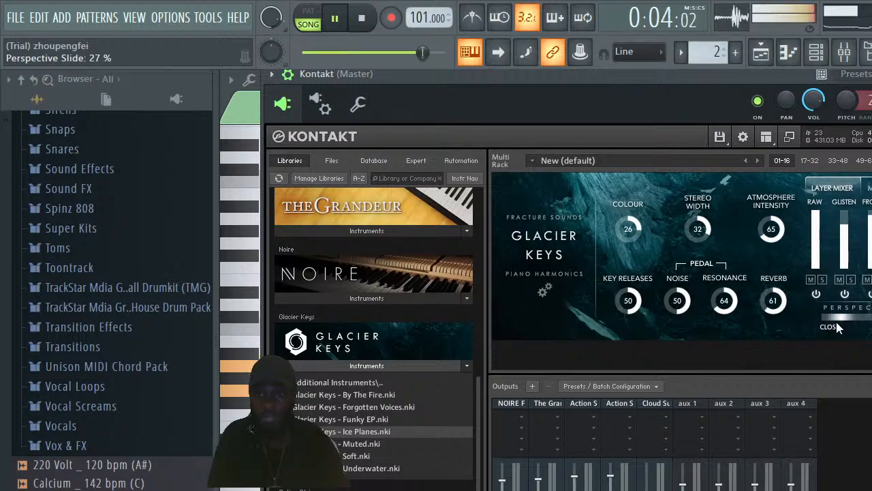
# Set the Perspective slide of Ice Planes to 24%, then stop playback and close the Kontakt window
pyautogui.moveTo(839, 327); pyautogui.dragTo(838, 327)
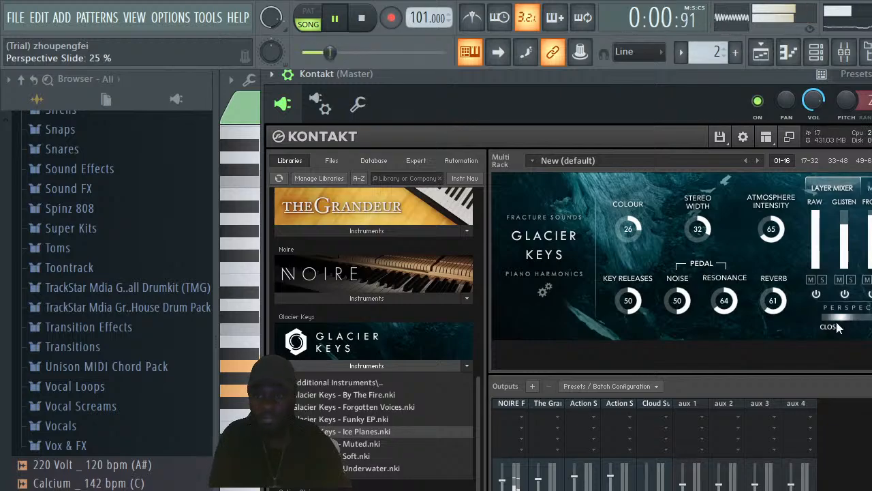
pyautogui.moveTo(837, 318); pyautogui.dragTo(836, 318)
pyautogui.scroll(2, 682, 271)
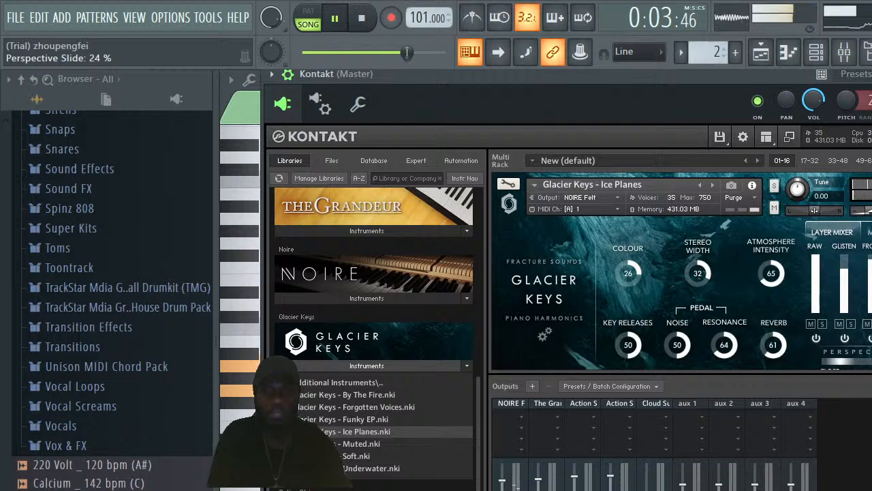
pyautogui.press('space')
pyautogui.press('Escape')
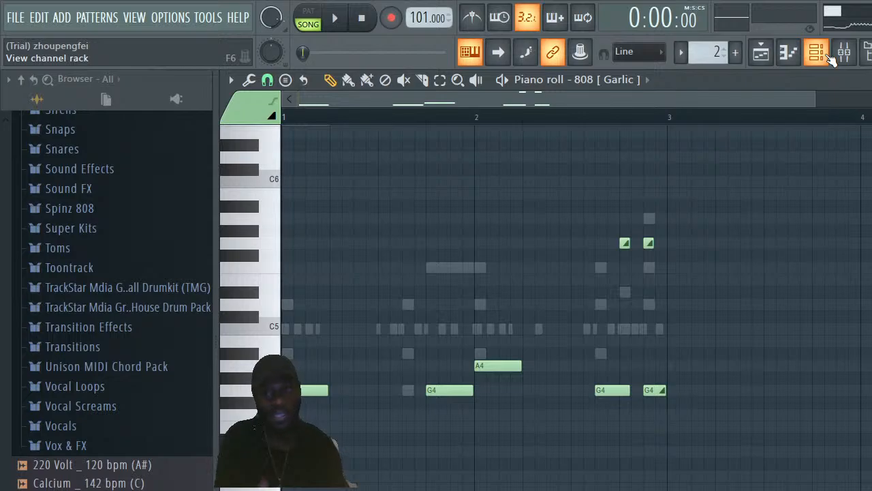
# Bring up the mixer and channel rack, play the beat, and route the 808 [ Garlic ] channel to mixer track 9
pyautogui.click(846, 55)
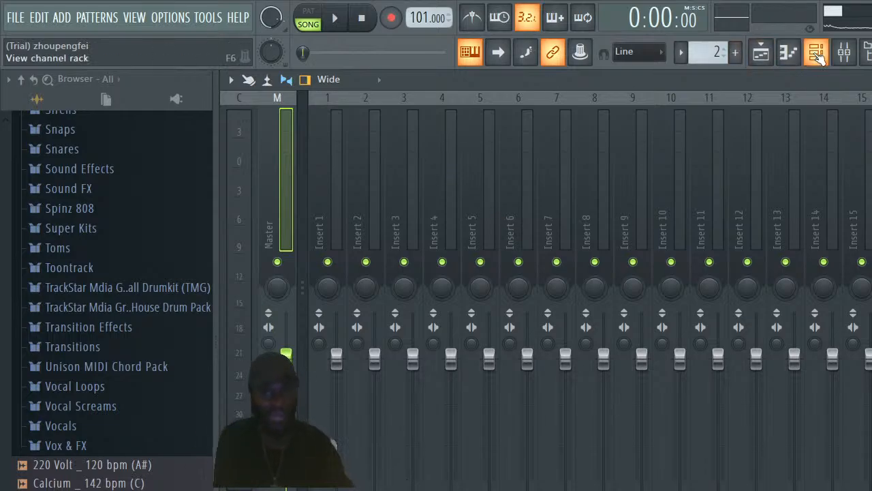
pyautogui.click(816, 52)
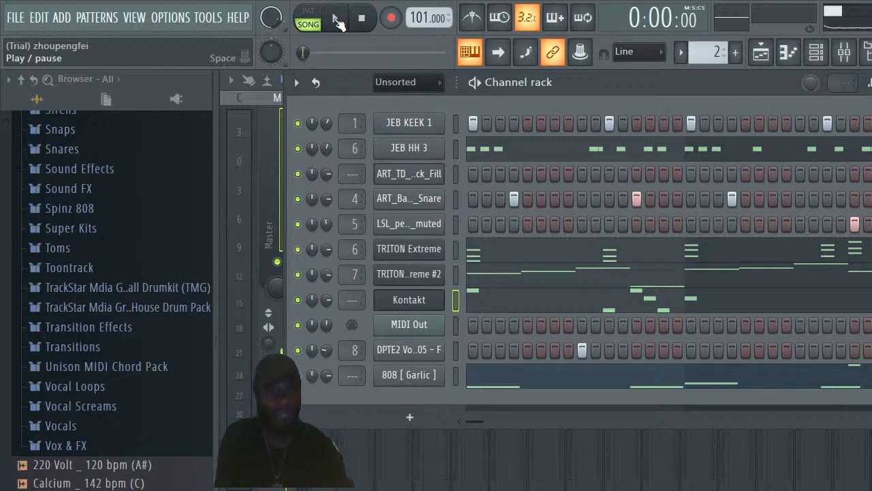
pyautogui.click(336, 20)
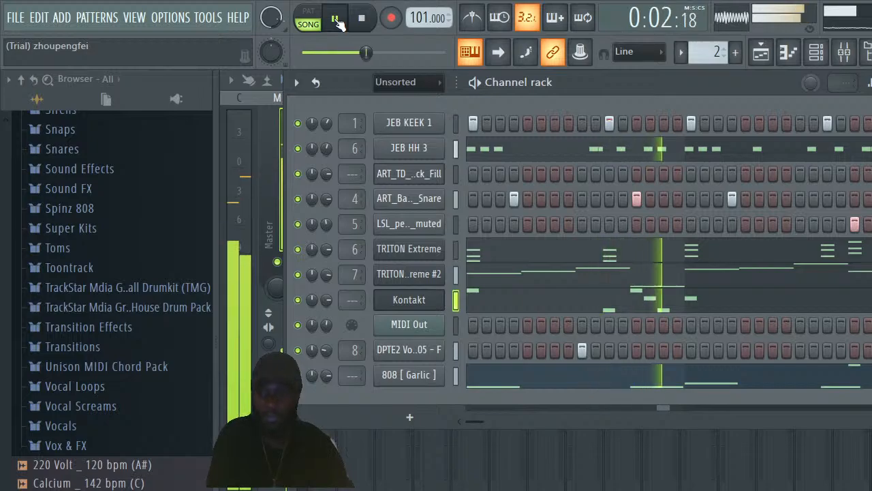
pyautogui.scroll(3, 352, 375)
pyautogui.scroll(8, 351, 375)
pyautogui.scroll(-2, 352, 375)
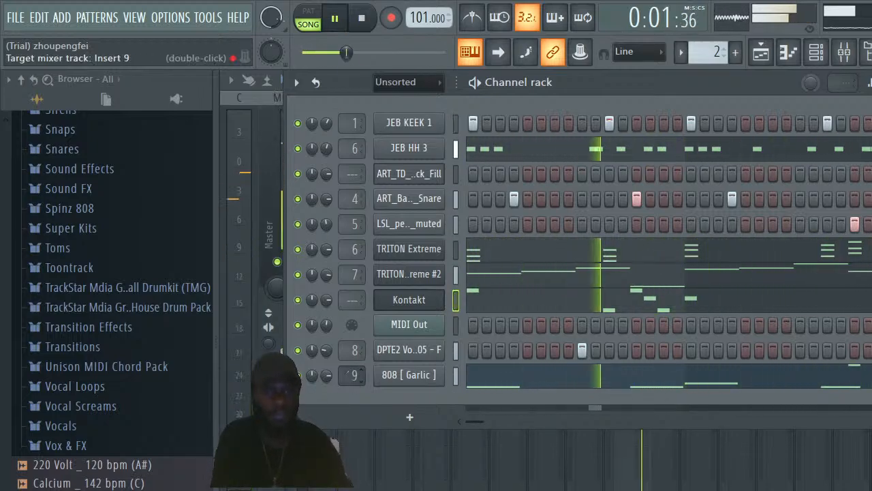
pyautogui.press('space')
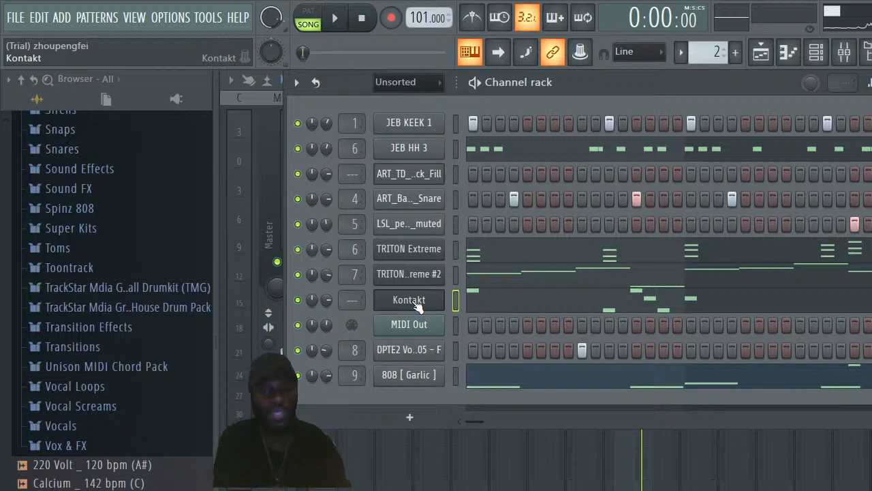
pyautogui.click(410, 417)
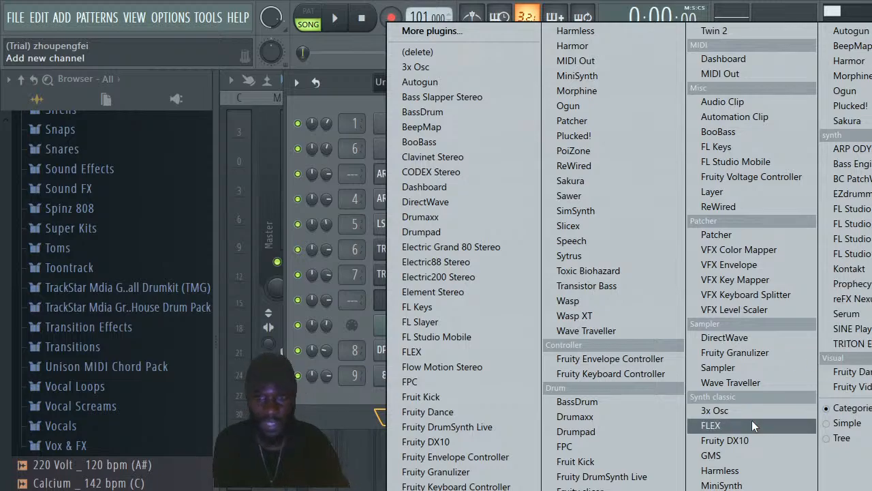
pyautogui.click(343, 313)
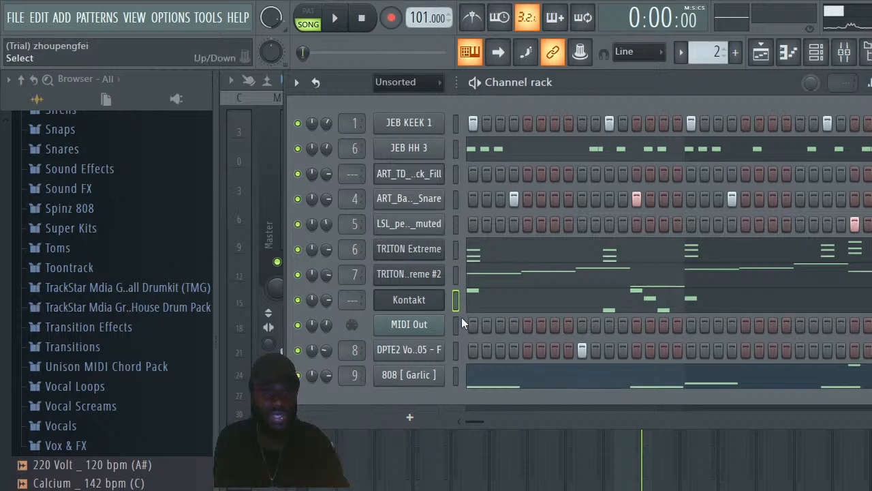
# Open the Kontakt channel's instrument, play the beat, and load Action Strings.nki from the Action Strings library
pyautogui.click(420, 300)
pyautogui.press('space')
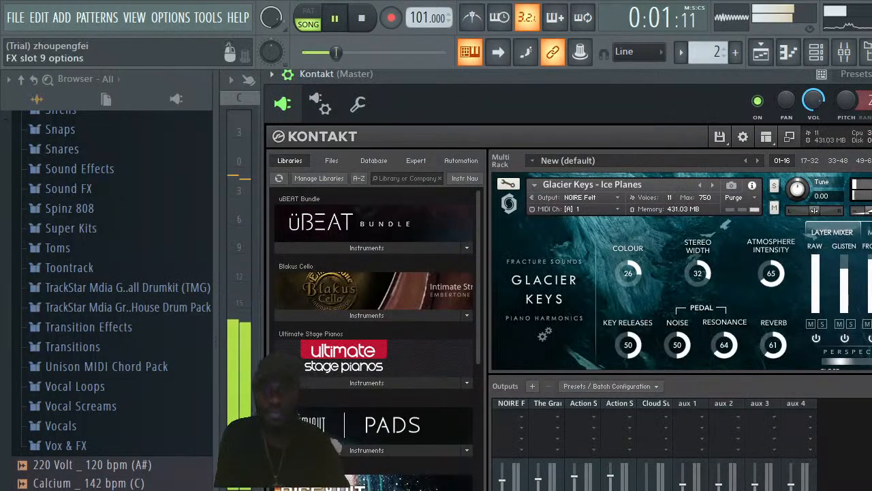
pyautogui.scroll(-2, 506, 346)
pyautogui.moveTo(480, 339); pyautogui.dragTo(477, 475)
pyautogui.scroll(-3, 302, 415)
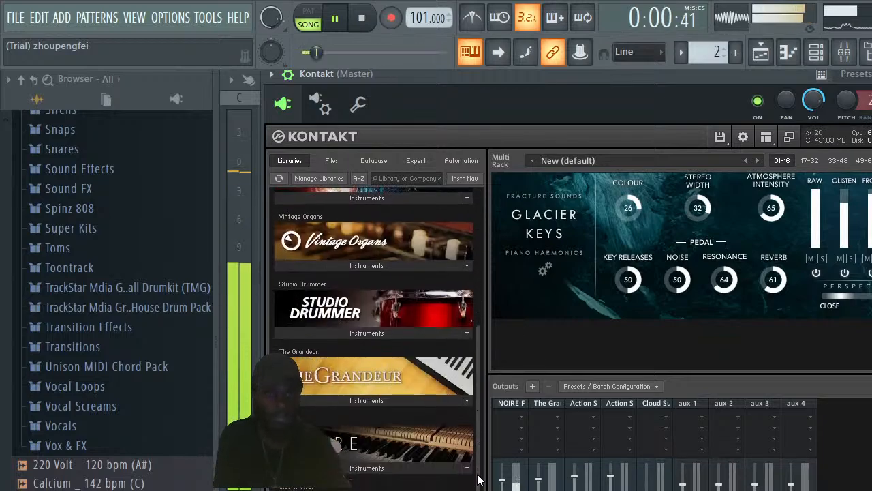
pyautogui.scroll(-4, 302, 415)
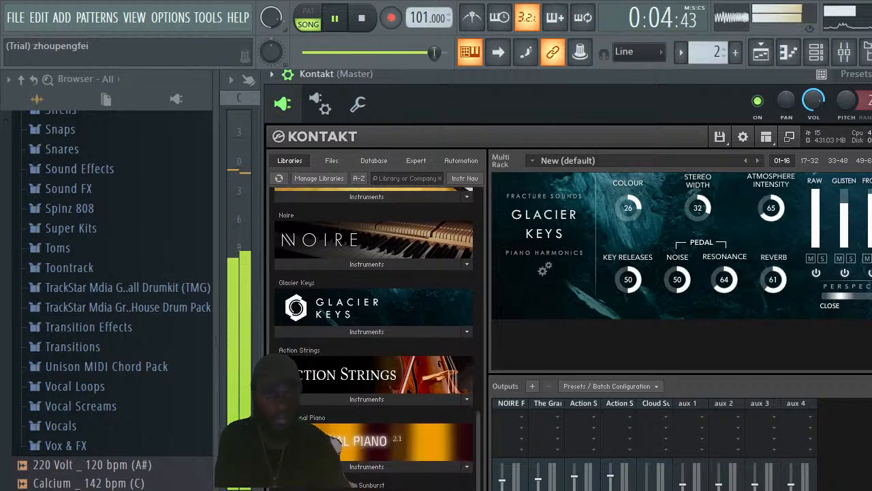
pyautogui.scroll(-2, 387, 366)
pyautogui.click(387, 359)
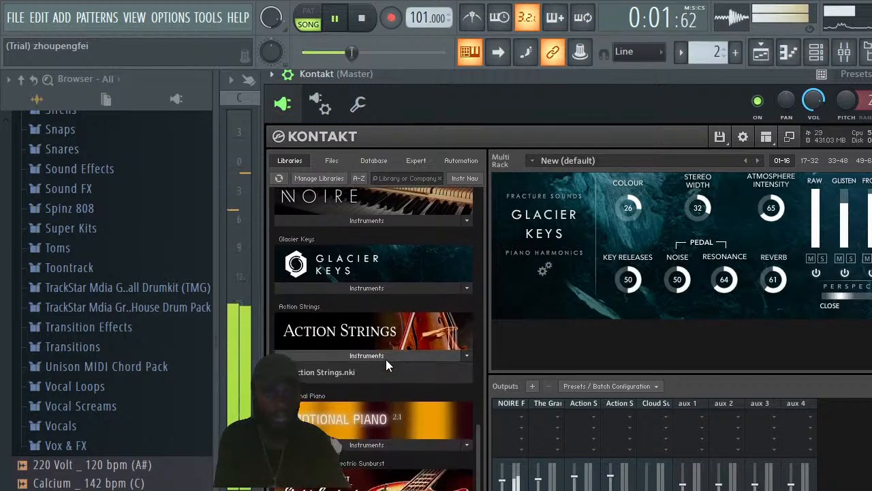
pyautogui.doubleClick(321, 371)
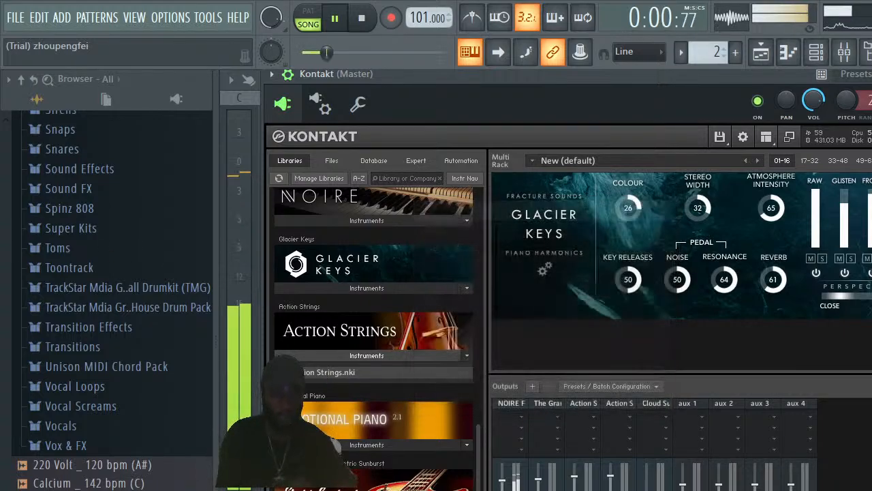
# Switch to YouTube Studio in the browser and check the live stream's analytics
pyautogui.press('super')
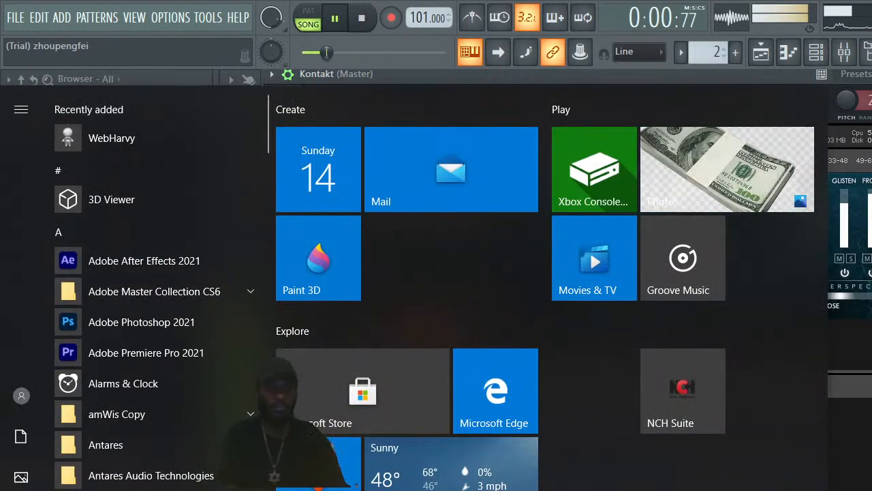
pyautogui.click(368, 481)
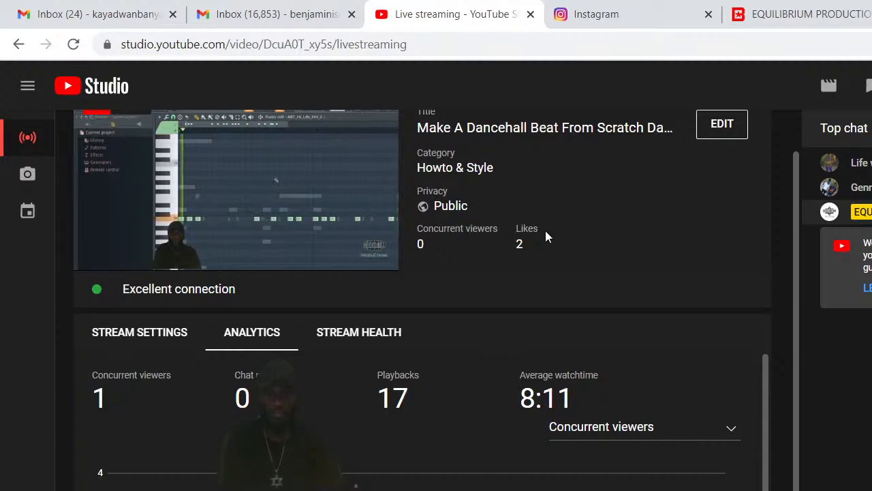
pyautogui.moveTo(247, 255)
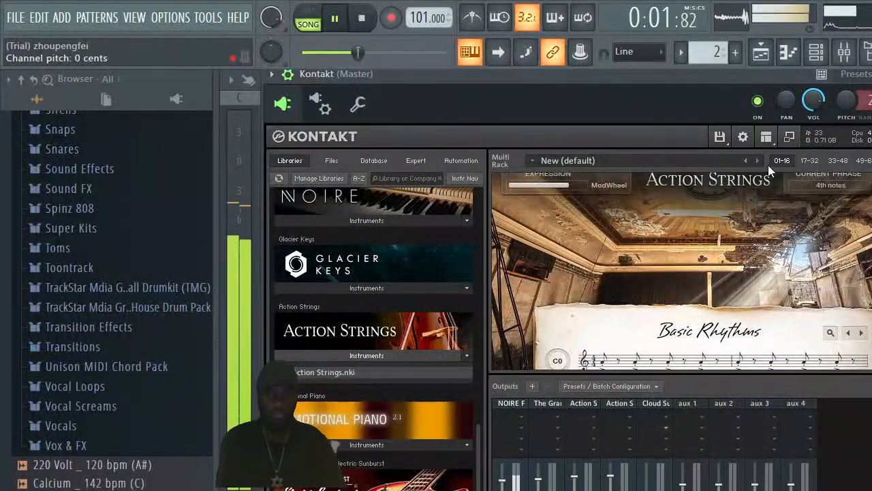
# Stop playback in FL Studio, add a MIDI Out channel to the channel rack and set its output port to 1
pyautogui.scroll(-3, 682, 273)
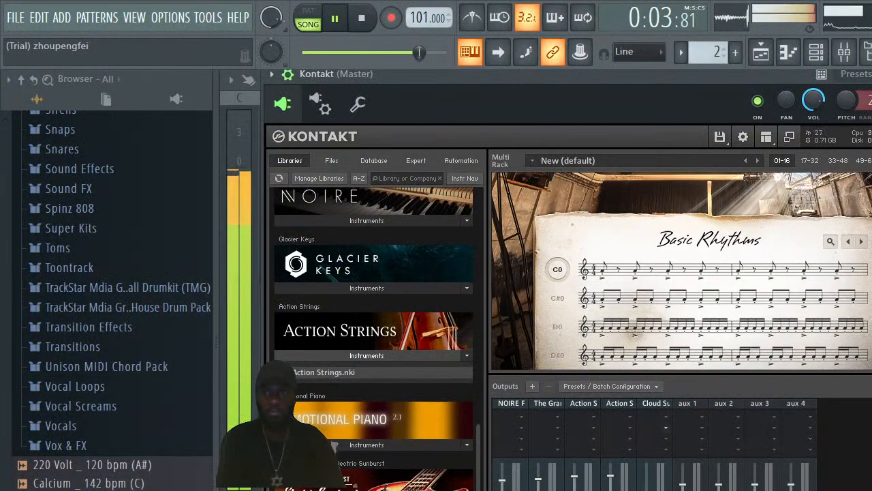
pyautogui.press('Escape')
pyautogui.press('space')
pyautogui.click(814, 60)
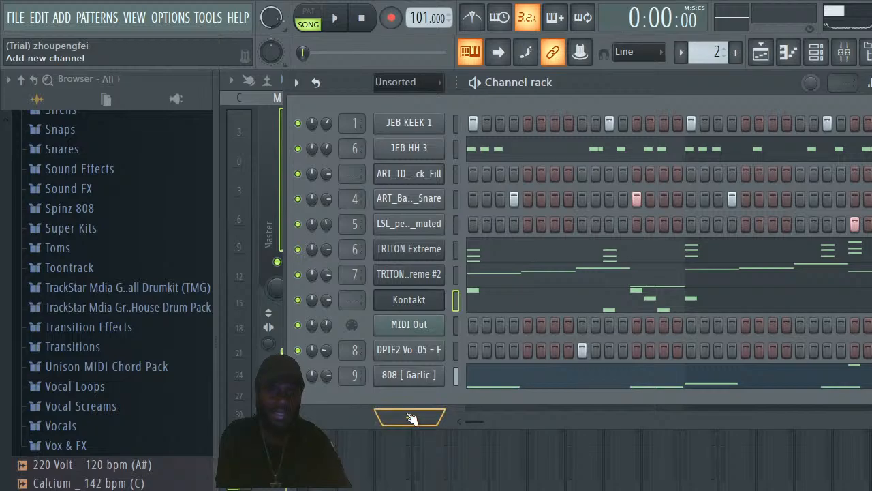
pyautogui.click(411, 417)
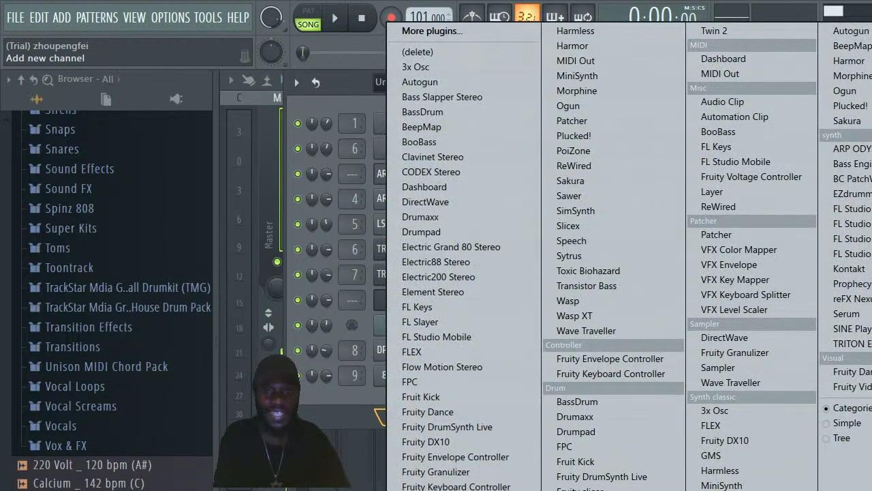
pyautogui.click(736, 74)
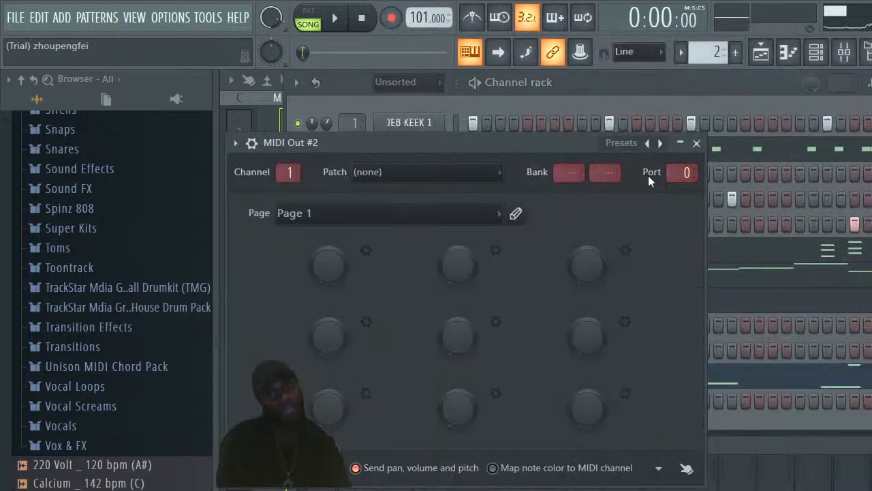
pyautogui.moveTo(691, 170); pyautogui.dragTo(689, 160)
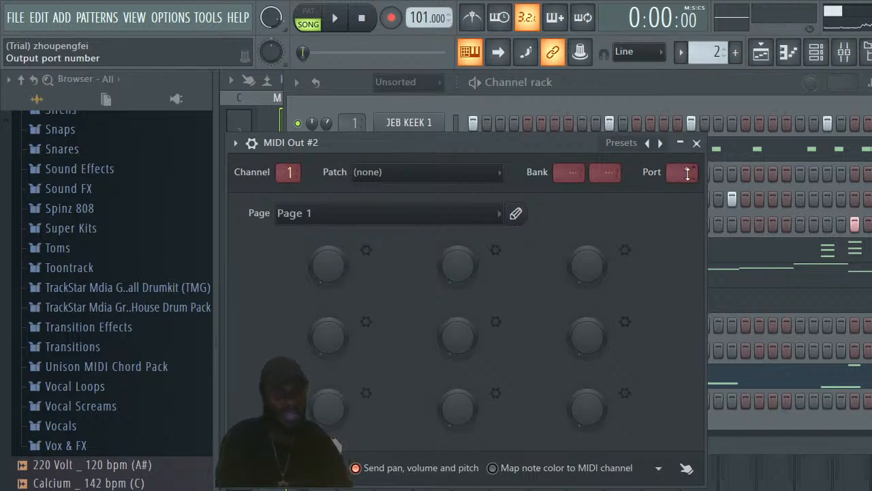
pyautogui.click(751, 103)
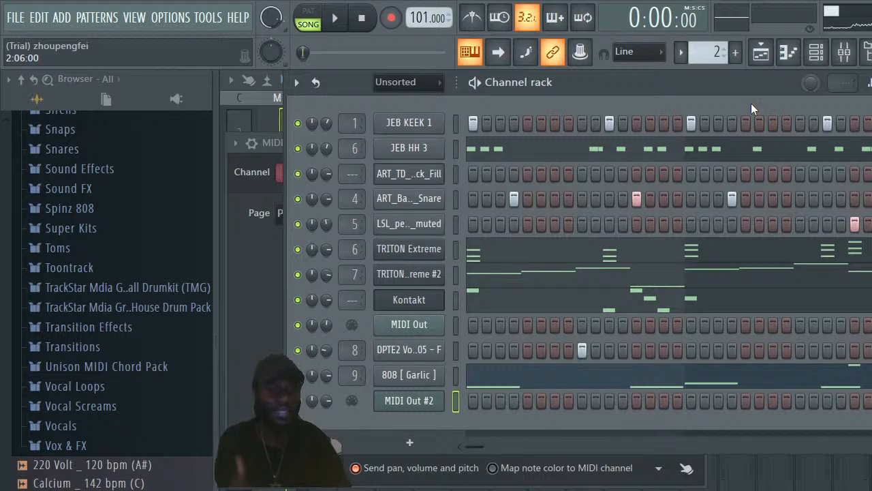
# Check Kontakt's MIDI input port in its plugin wrapper settings
pyautogui.click(408, 300)
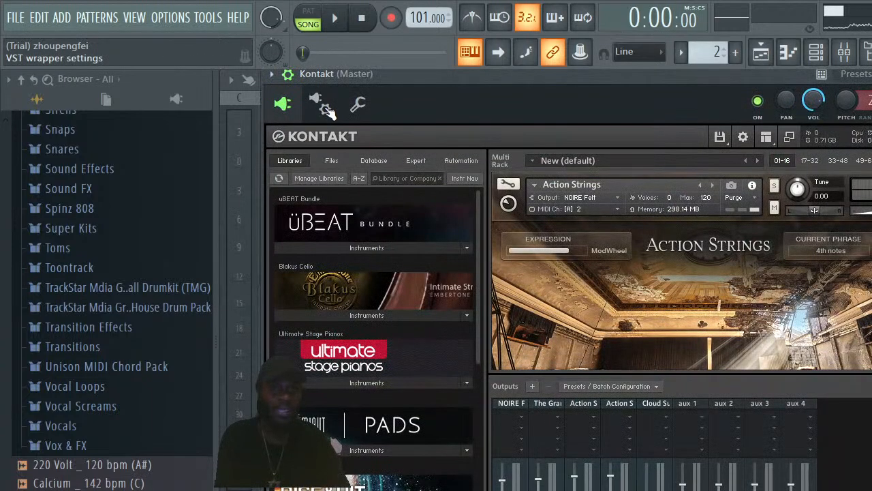
pyautogui.click(353, 106)
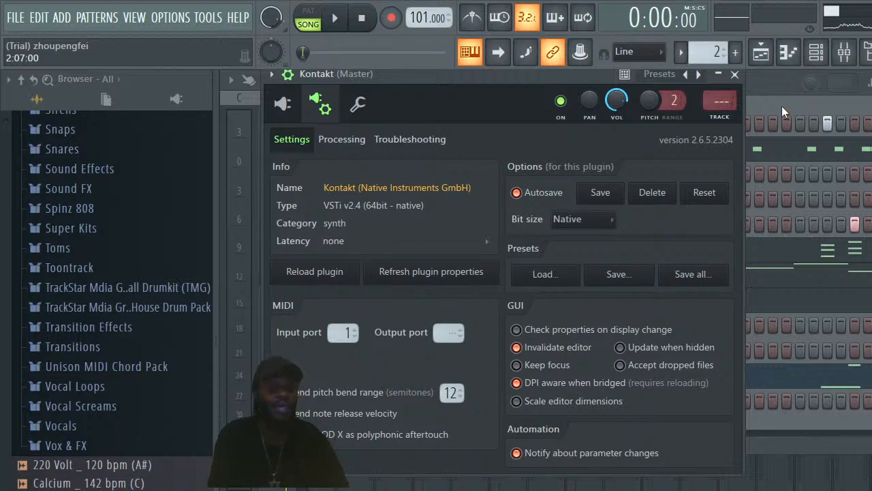
pyautogui.click(286, 104)
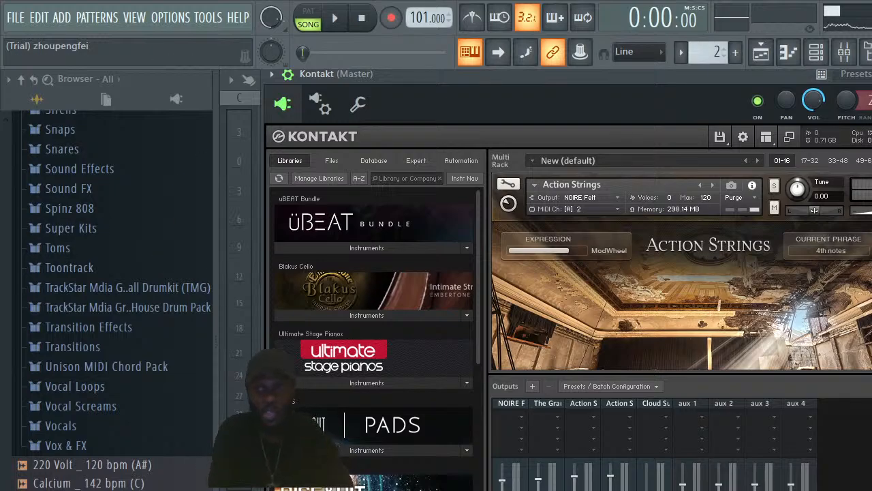
# Look over the Action Strings and Glacier Keys instruments loaded in the Kontakt rack, including the Basic Rhythms phrases
pyautogui.scroll(-3, 681, 271)
pyautogui.scroll(-5, 682, 271)
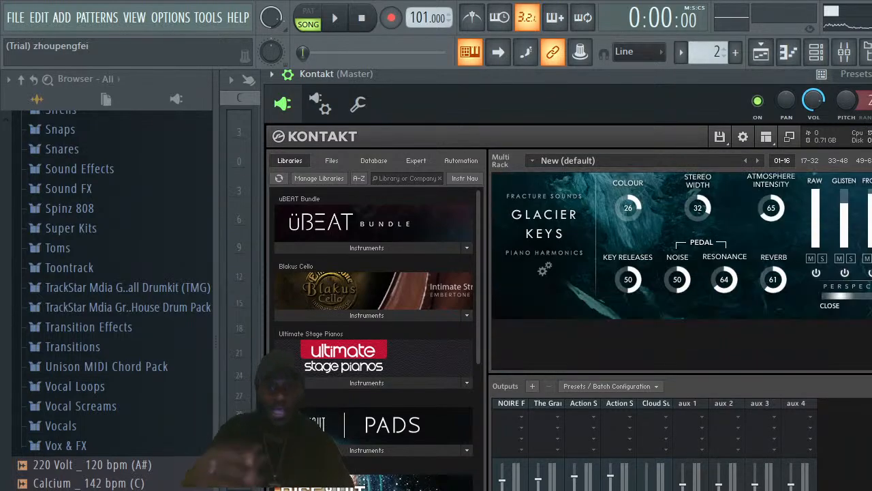
pyautogui.scroll(5, 682, 271)
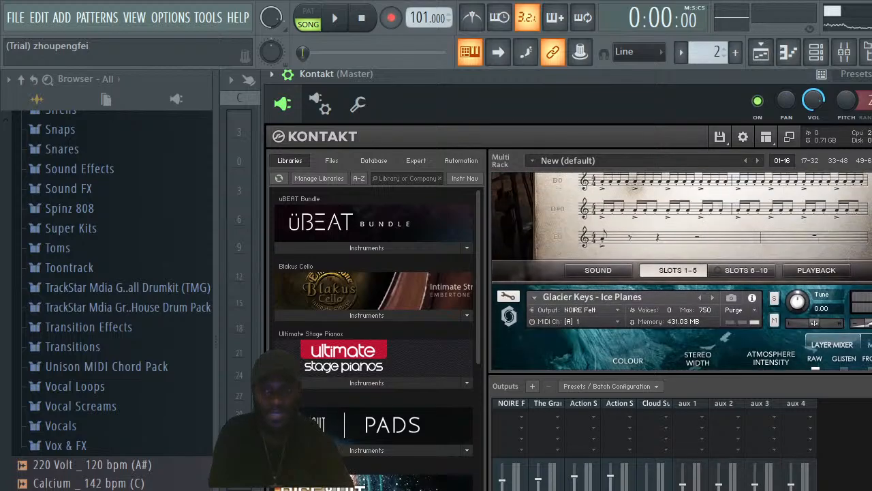
pyautogui.scroll(-3, 681, 271)
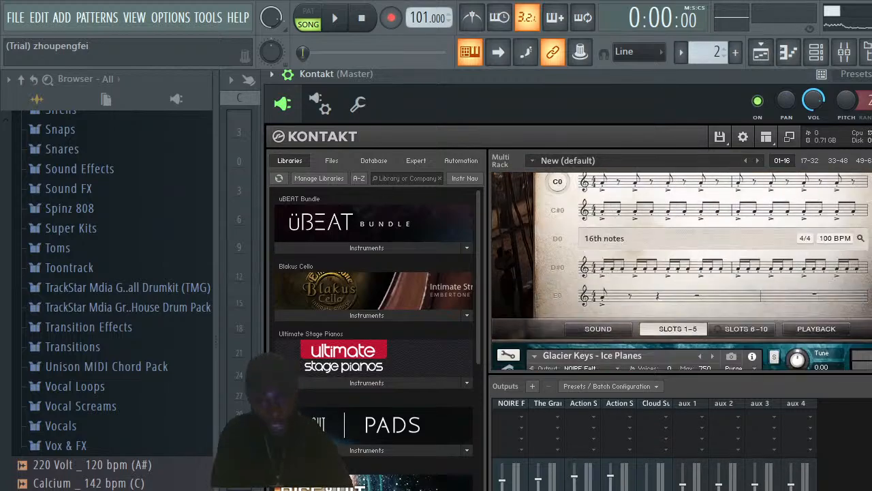
pyautogui.scroll(6, 681, 271)
pyautogui.moveTo(712, 310); pyautogui.dragTo(713, 312)
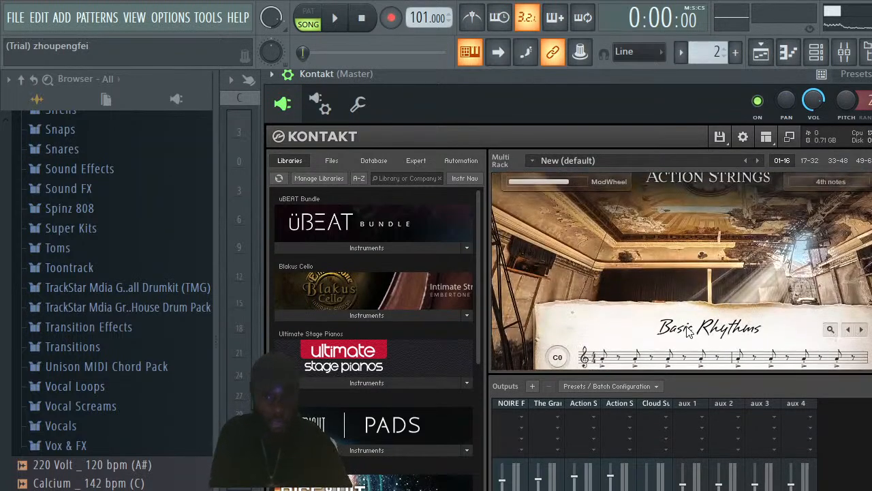
pyautogui.scroll(-4, 725, 359)
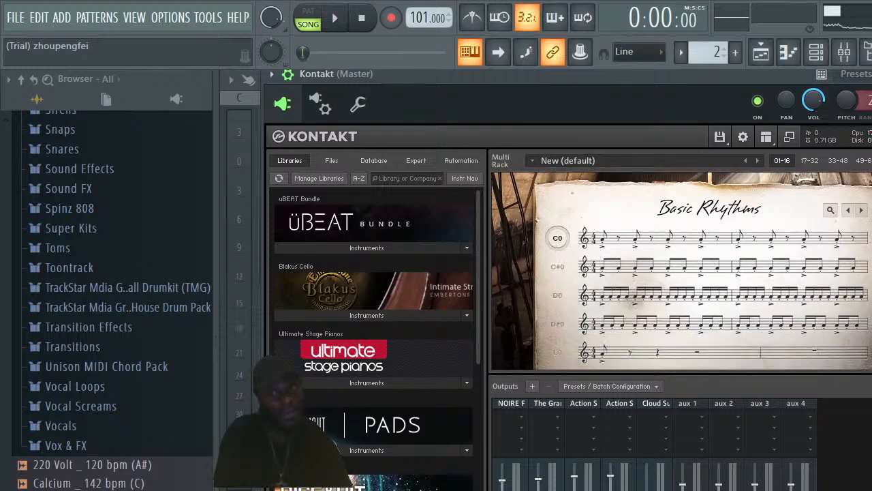
pyautogui.press('Escape')
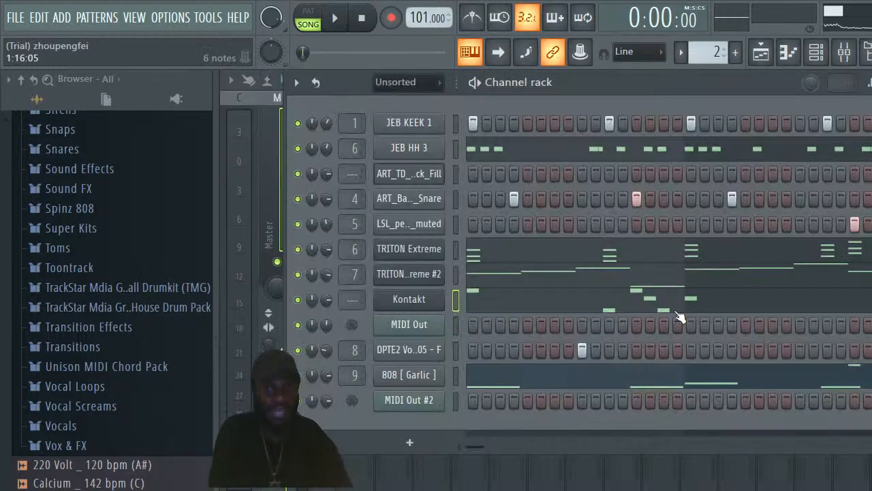
# Copy the TRITON Extreme channel's notes into the MIDI Out #2 channel
pyautogui.rightClick(407, 402)
pyautogui.click(470, 387)
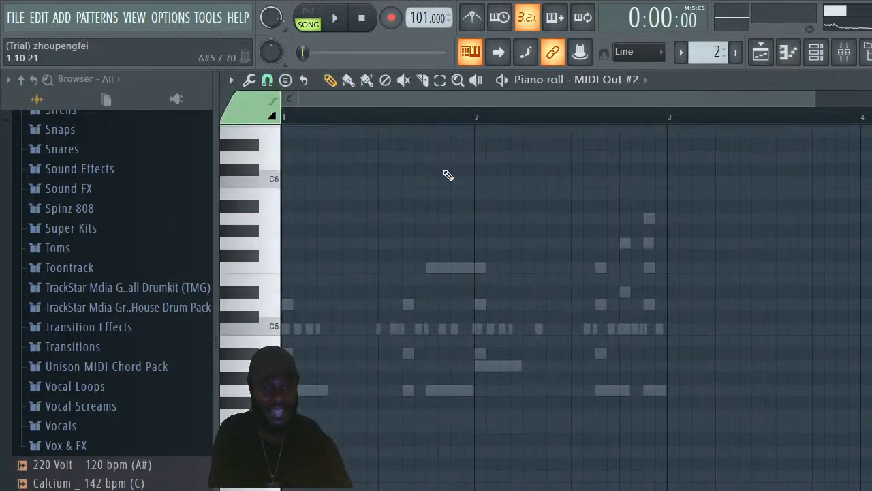
pyautogui.click(817, 51)
pyautogui.rightClick(424, 256)
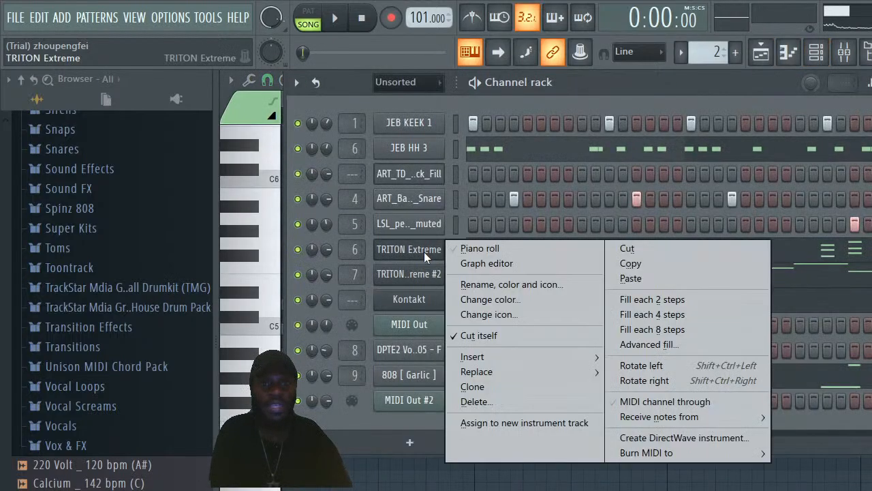
pyautogui.click(620, 265)
pyautogui.rightClick(421, 398)
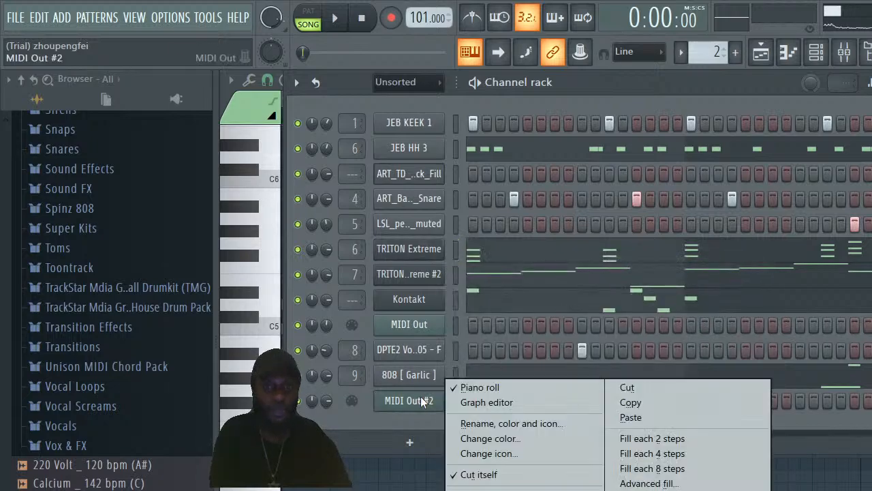
pyautogui.click(633, 417)
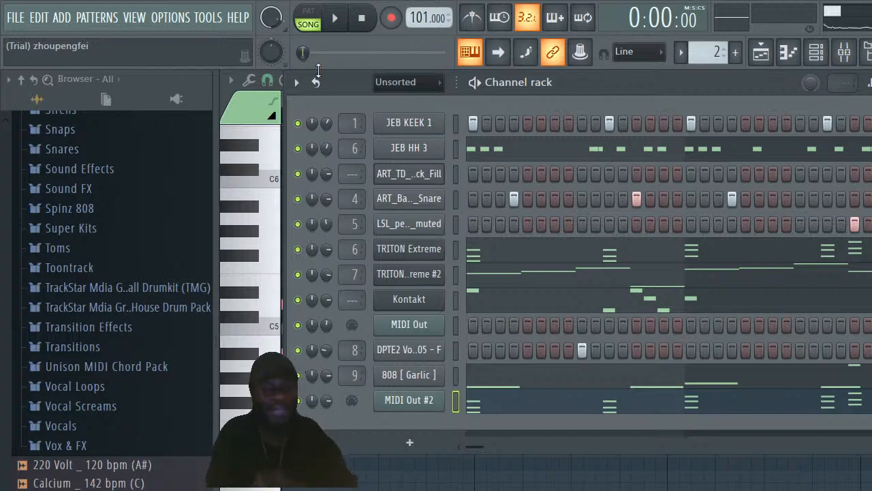
# Play back the song briefly, and check the MIDI channels assigned to the instruments in Kontakt
pyautogui.press('space')
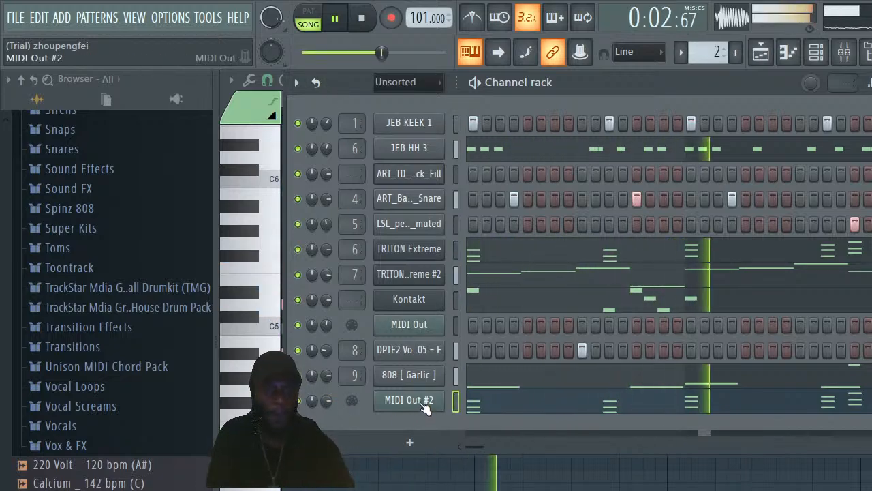
pyautogui.press('space')
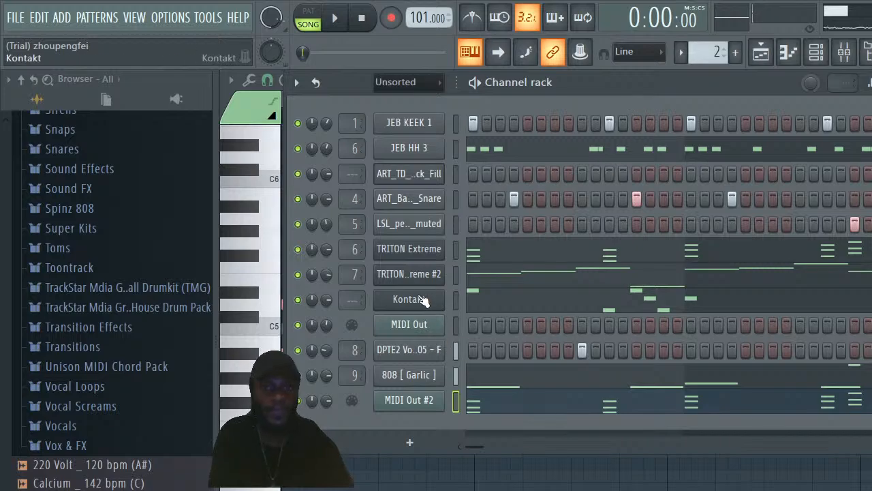
pyautogui.click(423, 300)
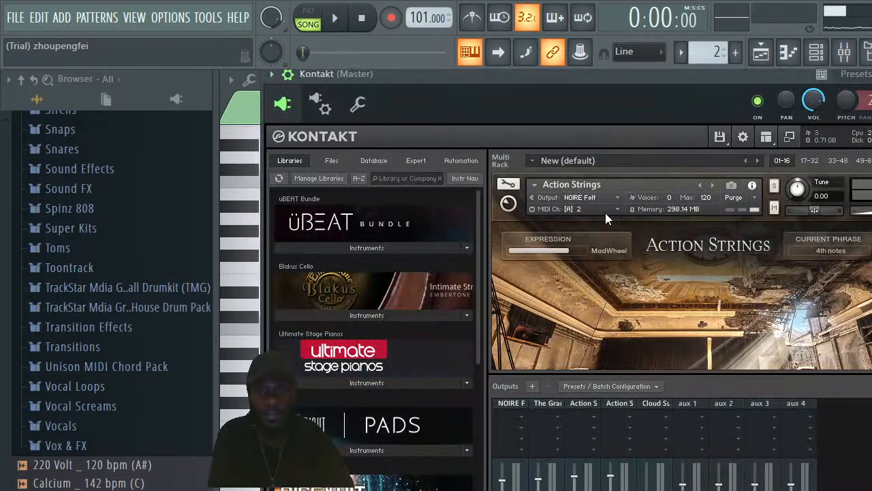
pyautogui.scroll(-5, 682, 270)
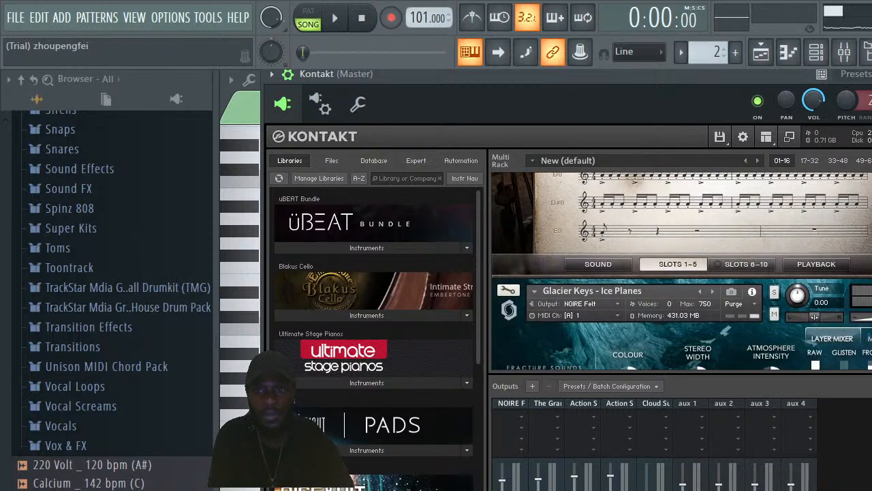
pyautogui.click(871, 74)
pyautogui.click(816, 53)
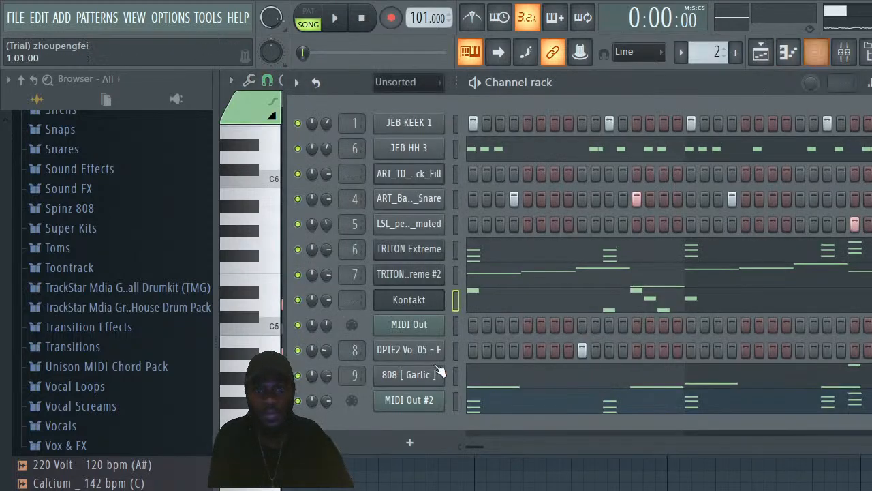
# Set MIDI Out #2 to MIDI channel 2 and audition the song
pyautogui.click(407, 400)
pyautogui.moveTo(289, 171); pyautogui.dragTo(289, 163)
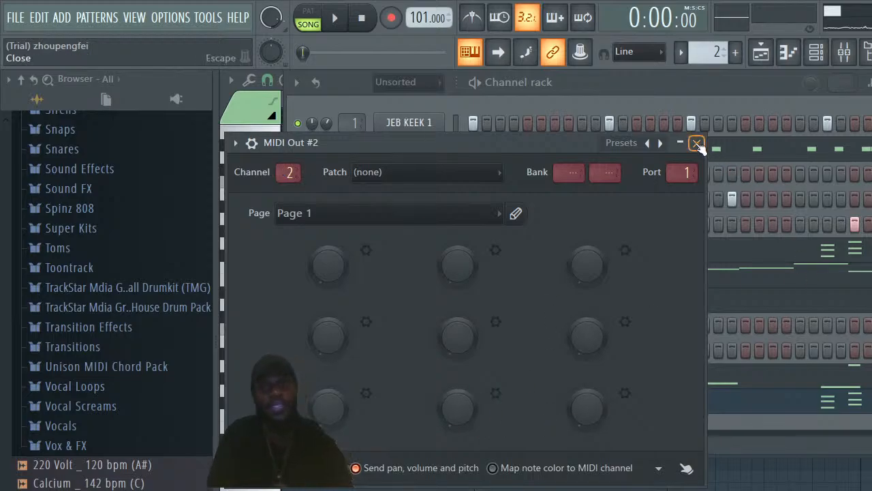
pyautogui.click(696, 144)
pyautogui.press('space')
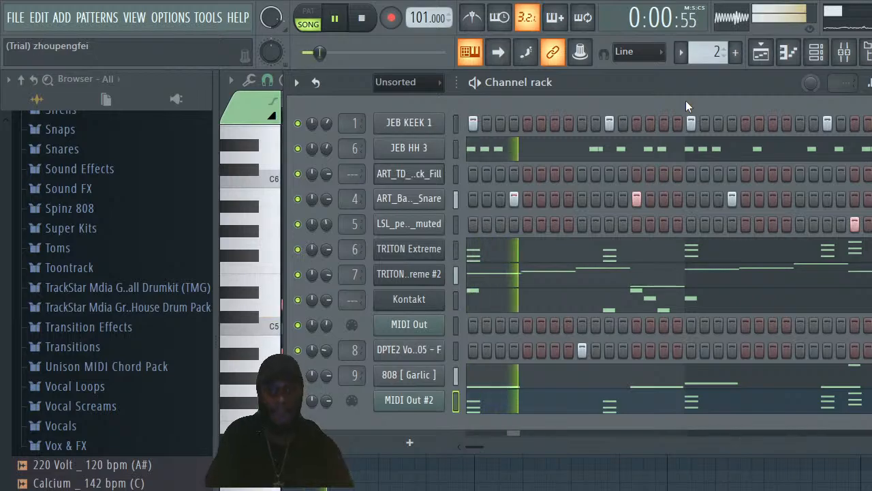
pyautogui.press('space')
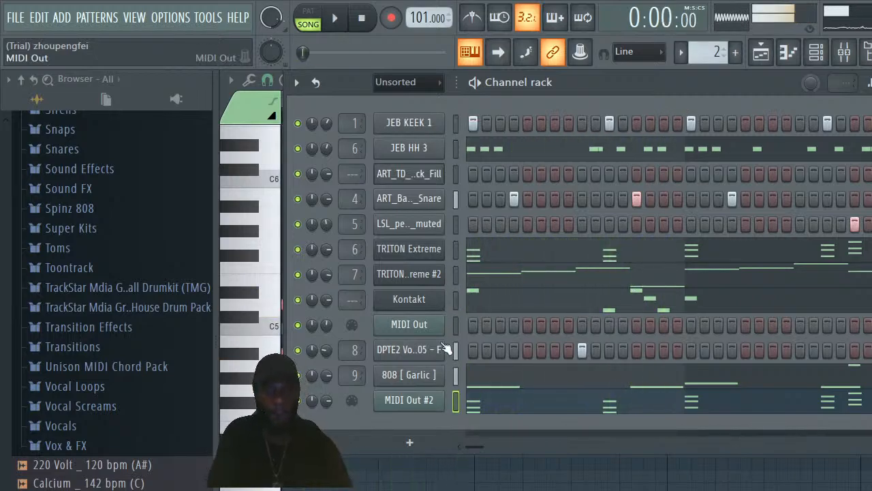
# Transpose all notes in the MIDI Out #2 piano roll up one octave and audition the change
pyautogui.click(516, 409)
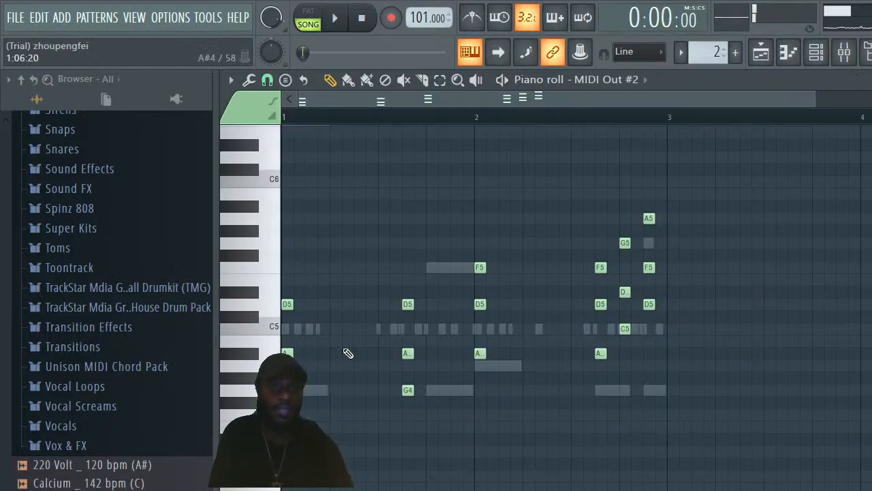
pyautogui.hotkey('ctrl', 'a')
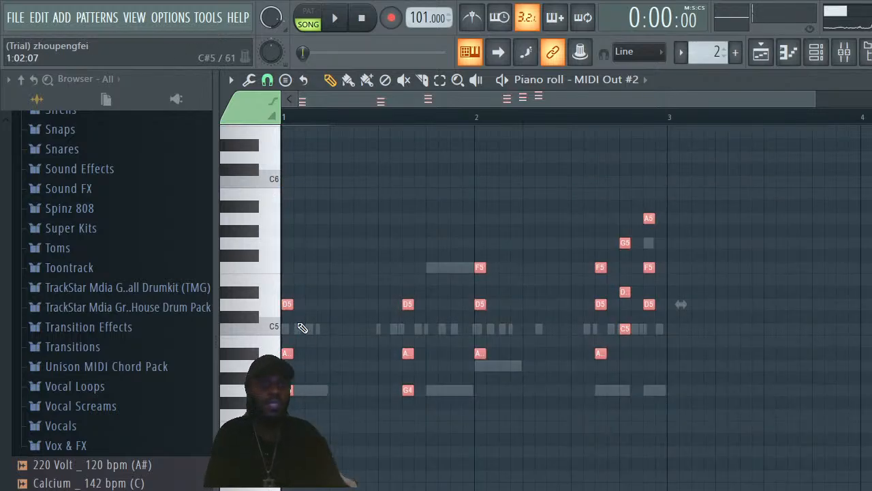
pyautogui.click(232, 81)
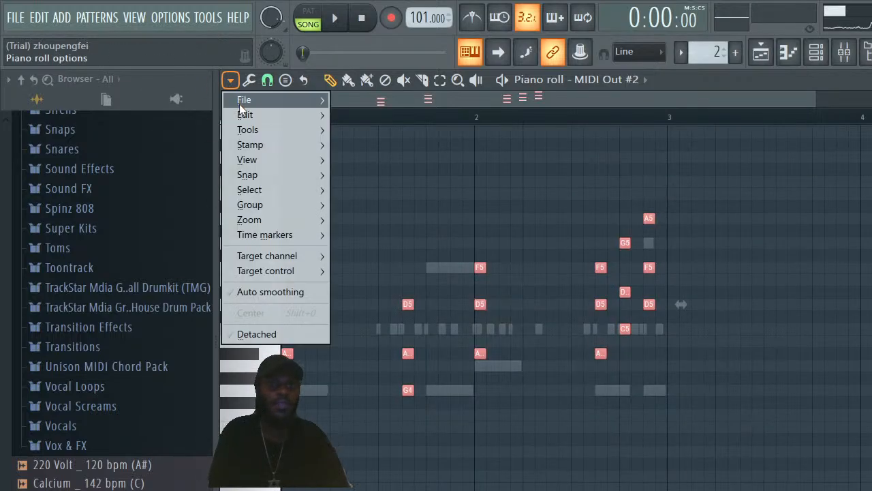
pyautogui.moveTo(250, 113)
pyautogui.click(460, 288)
pyautogui.press('space')
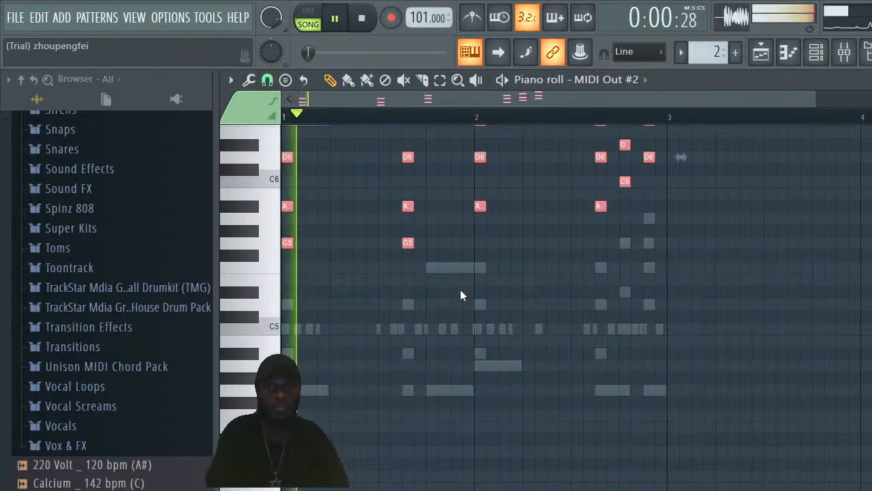
pyautogui.press('space')
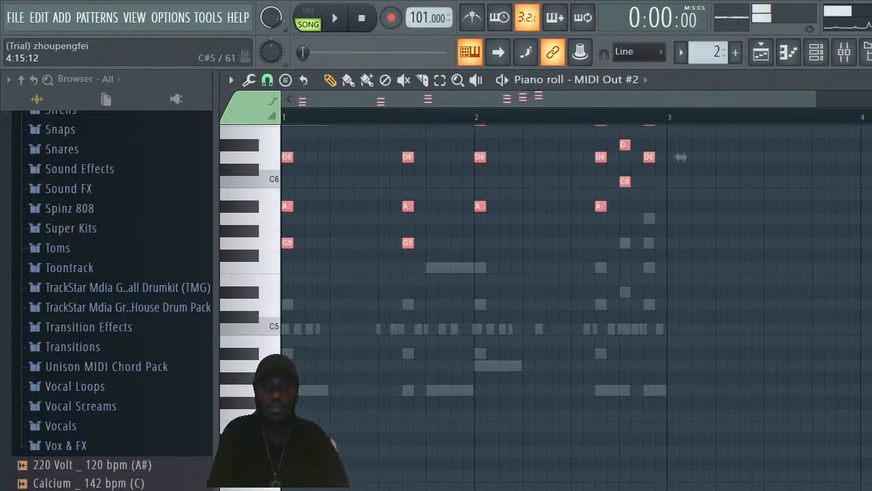
# Add a G5, A#5 and D6 chord at step 13 of bar 1 in the MIDI Out #2 piano roll and audition it
pyautogui.scroll(3, 789, 268)
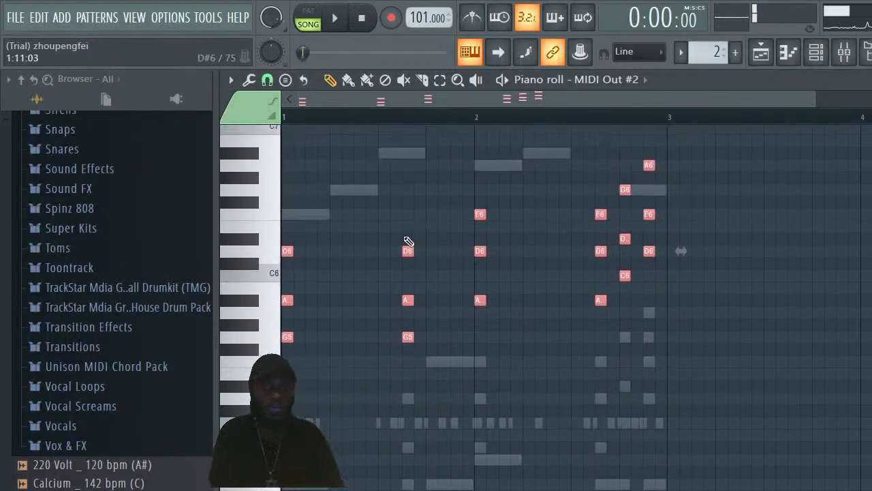
pyautogui.press('space')
pyautogui.press('space')
pyautogui.moveTo(427, 237); pyautogui.dragTo(402, 400)
pyautogui.moveTo(409, 253); pyautogui.dragTo(432, 256)
pyautogui.press('space')
pyautogui.rightClick(433, 255)
pyautogui.press('space')
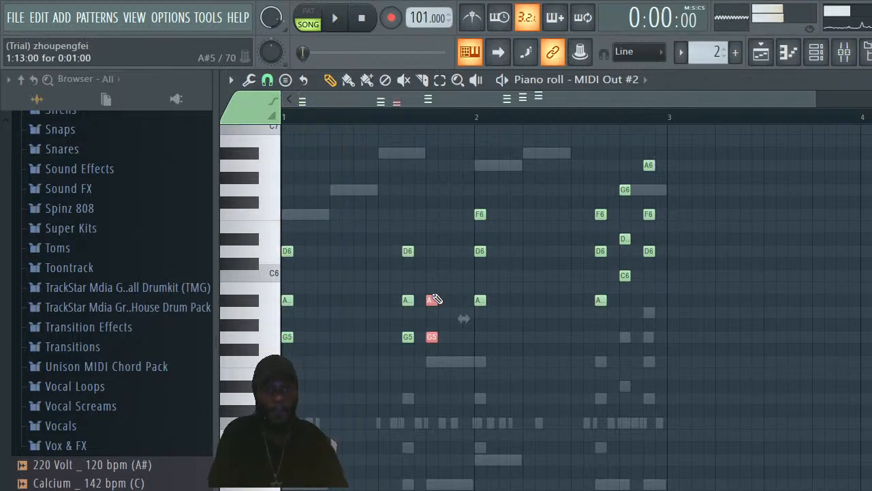
pyautogui.click(432, 251)
pyautogui.press('space')
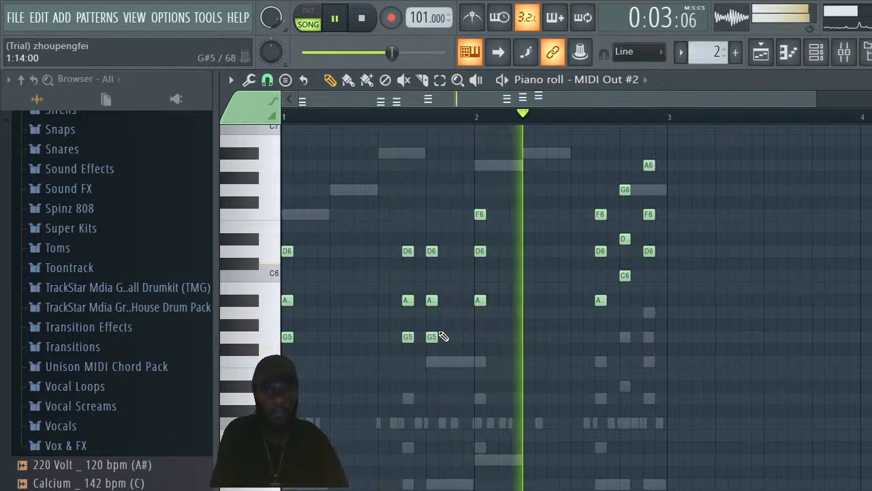
pyautogui.press('space')
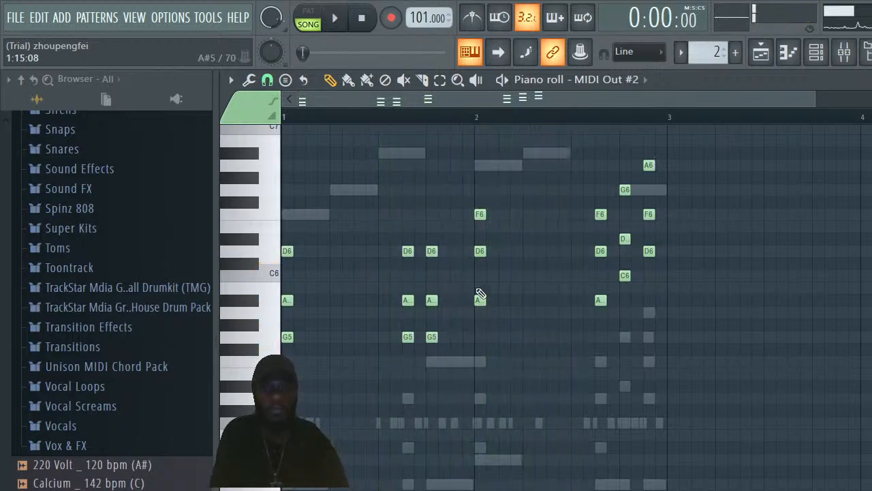
# Delete the last two chords of bar 2 from the MIDI Out #2 piano roll during playback
pyautogui.press('space')
pyautogui.rightClick(650, 250)
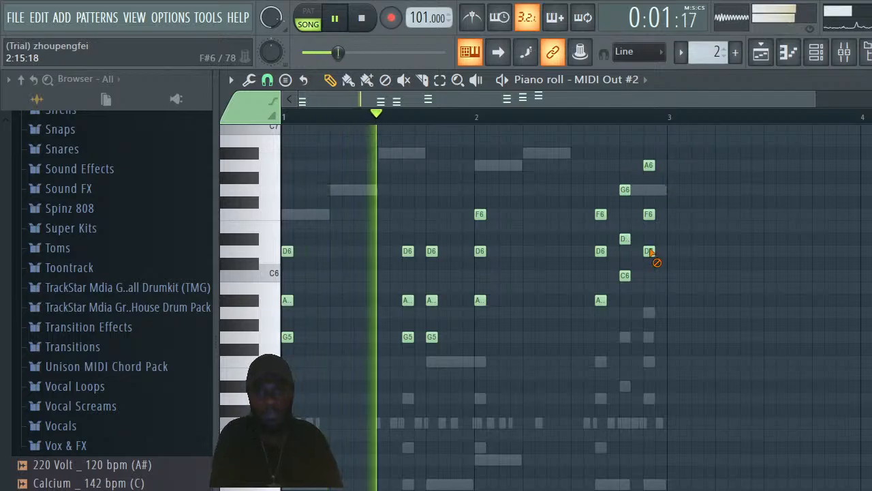
pyautogui.rightClick(625, 230)
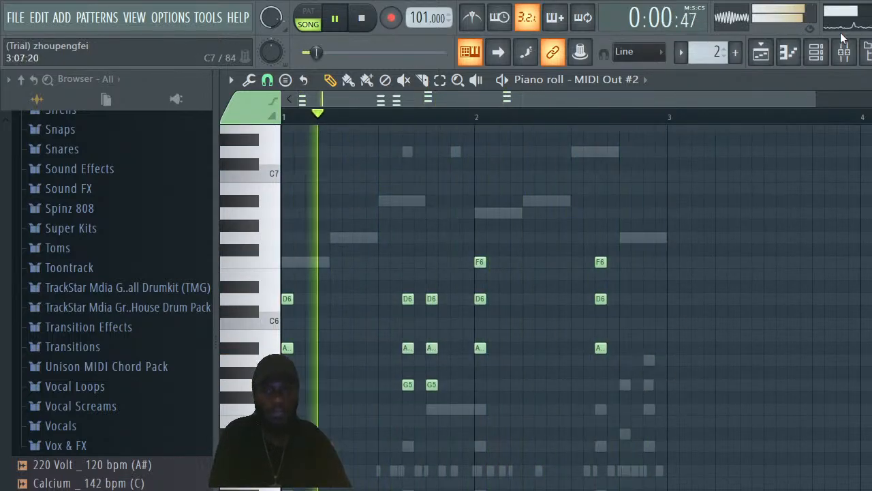
# Raise the MIDI Out #2 channel's volume, and create a separate master output channel for Action Strings in Kontakt
pyautogui.click(828, 49)
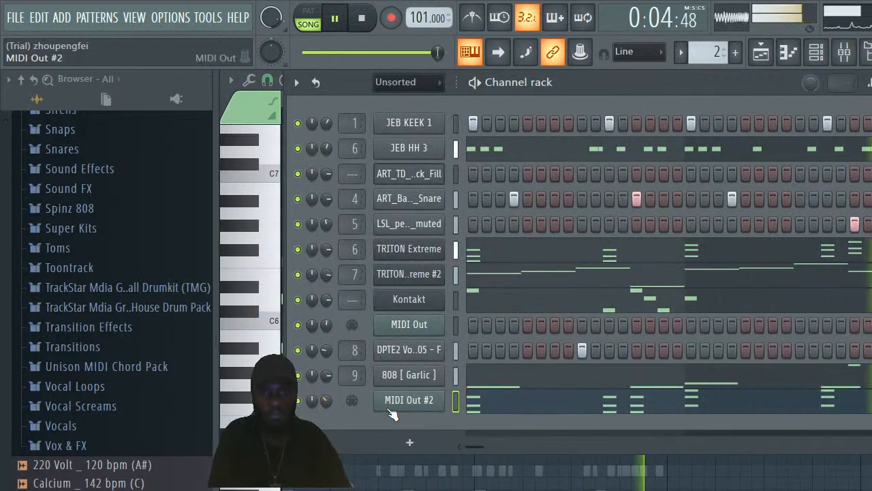
pyautogui.moveTo(313, 401); pyautogui.dragTo(323, 379)
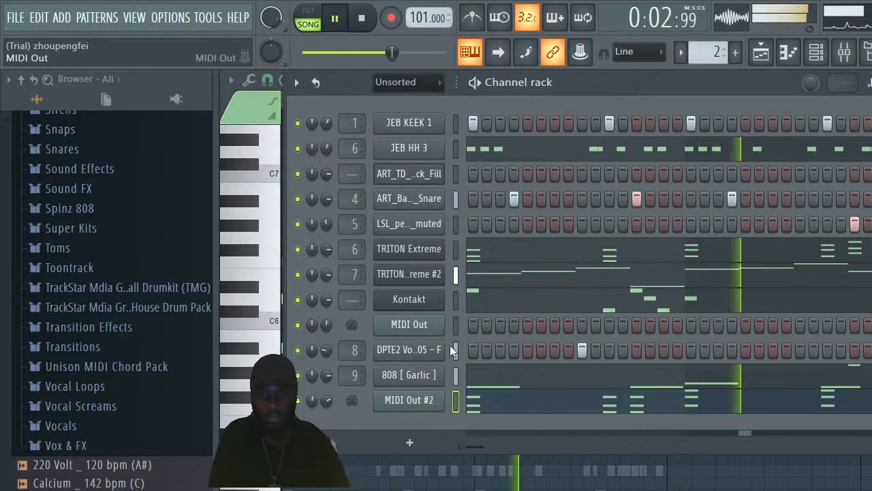
pyautogui.click(421, 305)
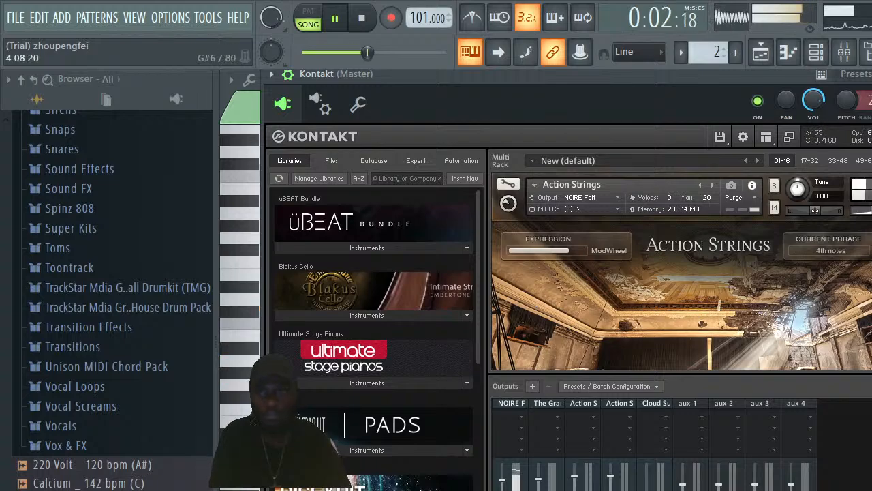
pyautogui.click(615, 197)
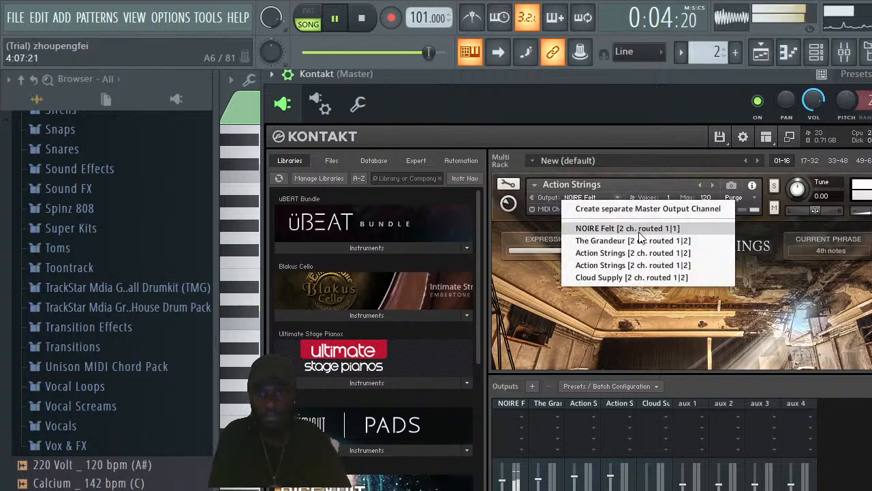
pyautogui.click(641, 209)
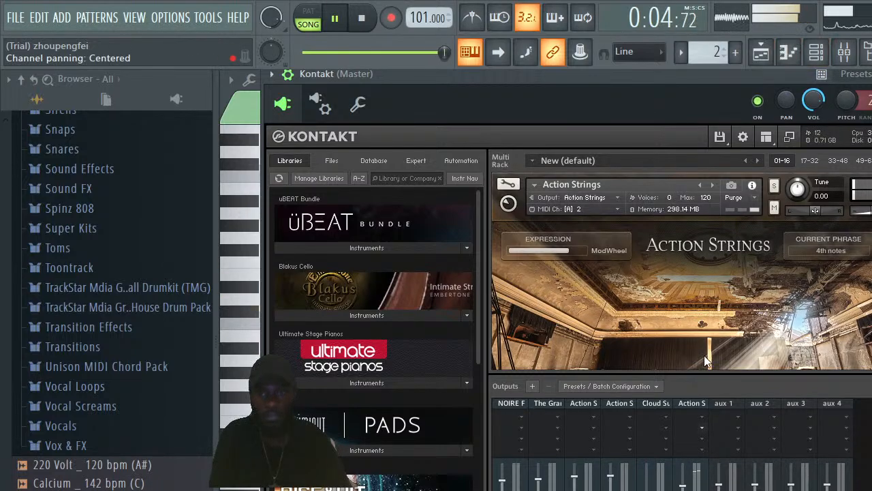
# Try low and high Expression levels on Action Strings, leaving the slider at about three quarters
pyautogui.scroll(-1, 700, 357)
pyautogui.scroll(-4, 709, 225)
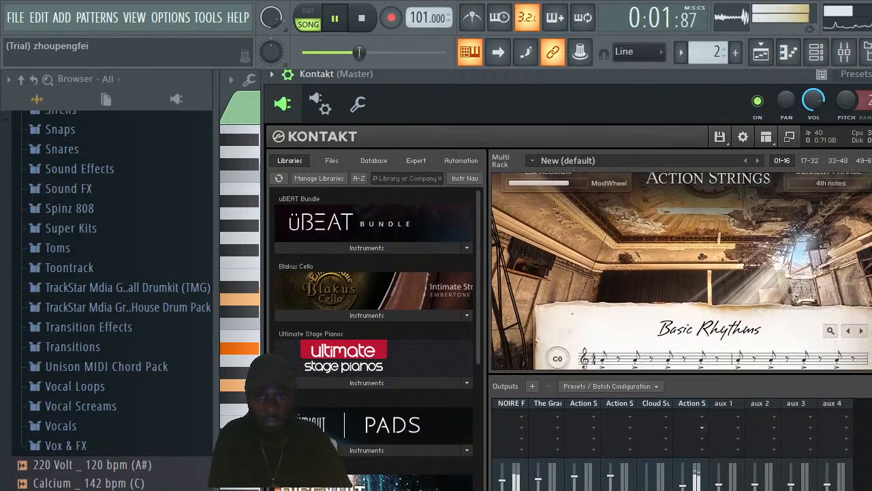
pyautogui.scroll(4, 709, 225)
pyautogui.moveTo(567, 228); pyautogui.dragTo(604, 231)
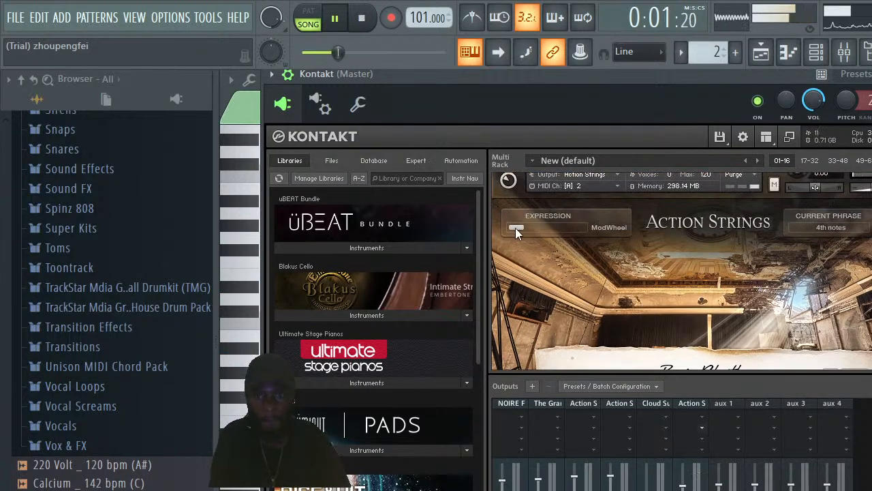
pyautogui.moveTo(516, 227); pyautogui.dragTo(559, 235)
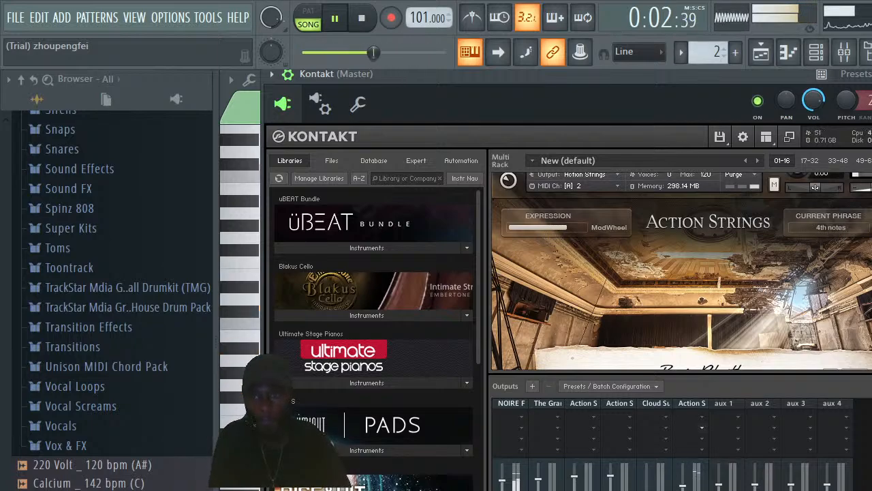
# Audition the Basic Triplets and Dragon Flight phrases in Action Strings, and load the Alien Attack phrase set
pyautogui.scroll(-5, 864, 235)
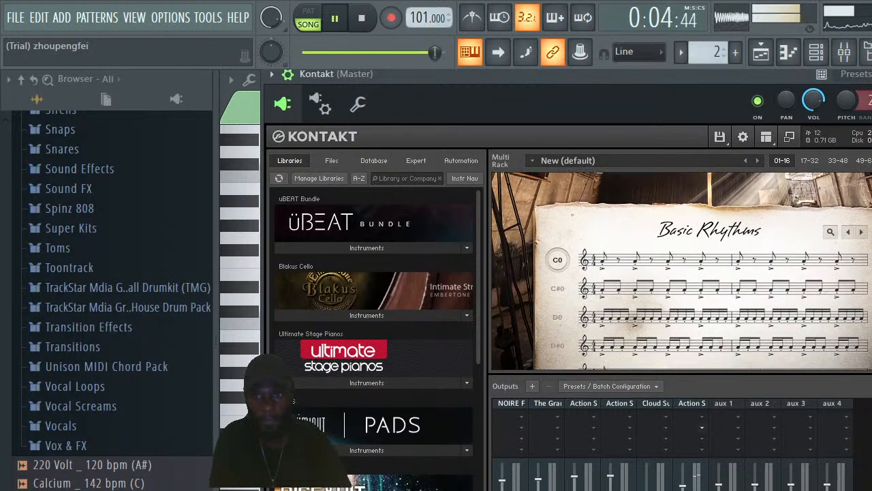
pyautogui.click(862, 232)
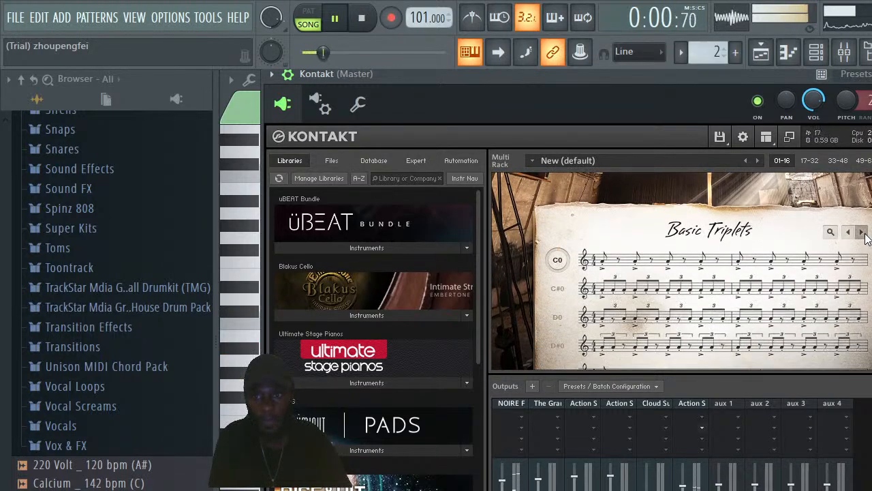
pyautogui.click(733, 233)
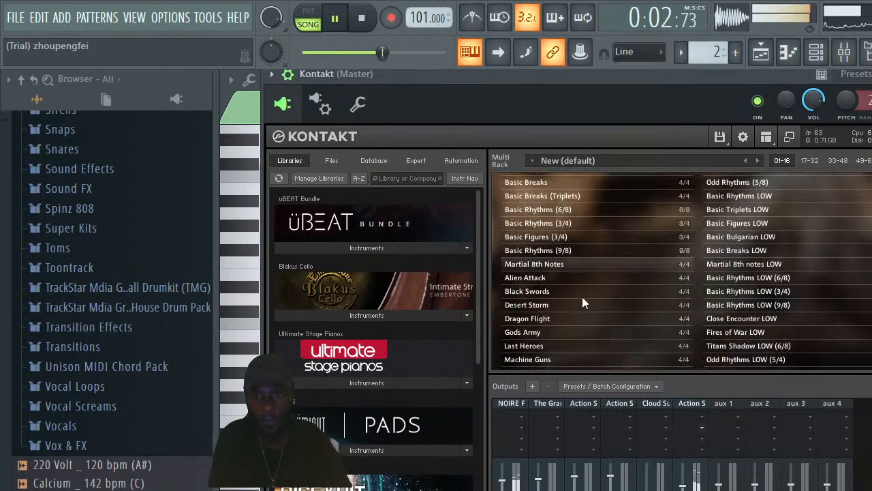
pyautogui.click(528, 322)
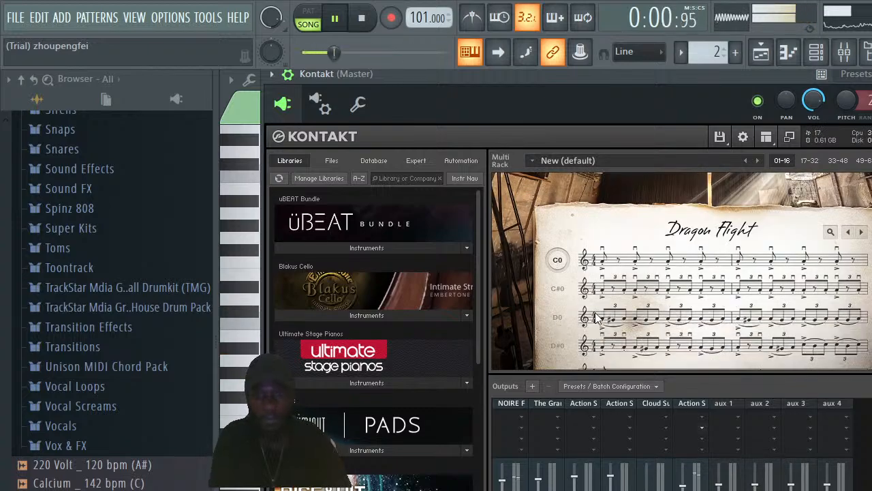
pyautogui.click(736, 227)
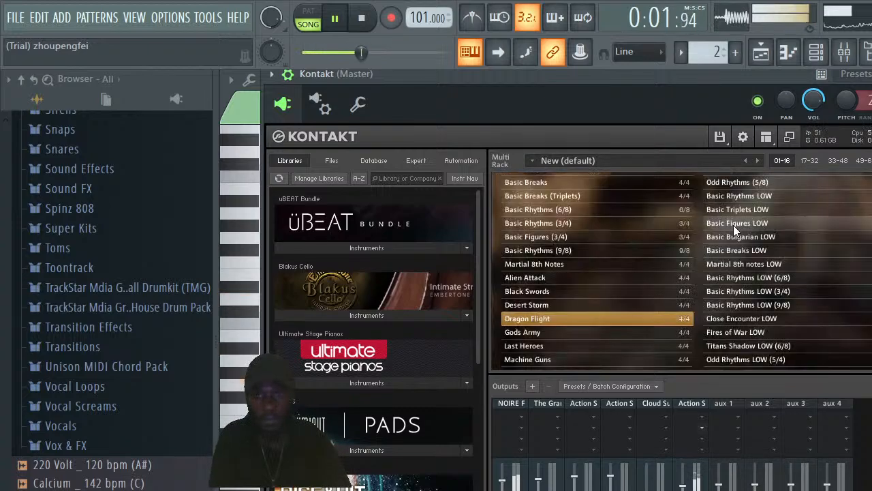
pyautogui.click(511, 278)
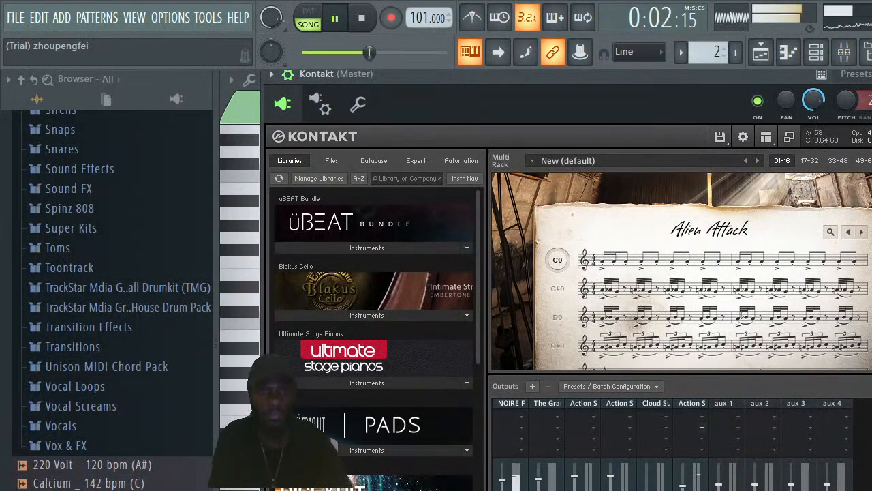
# Set Action Strings' playback to Free Trigger with a 150 ms phrase crossfade and 2X tempo, trying half tempo first
pyautogui.scroll(-2, 682, 272)
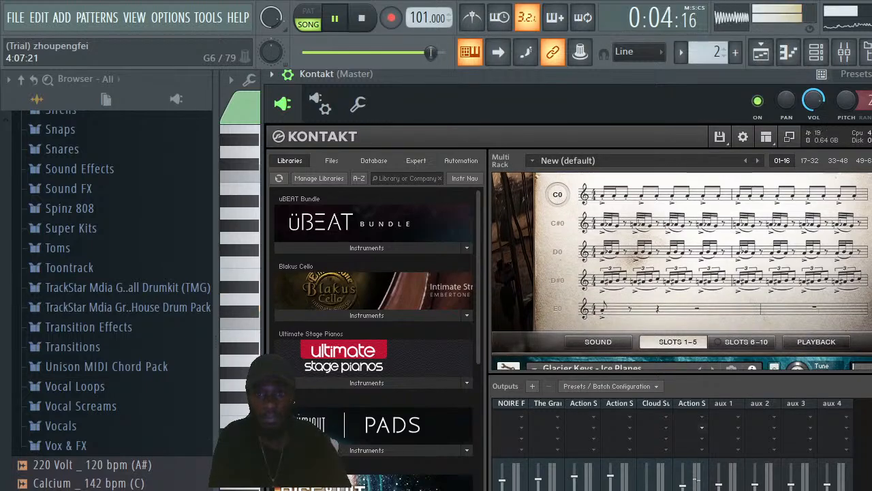
pyautogui.click(733, 342)
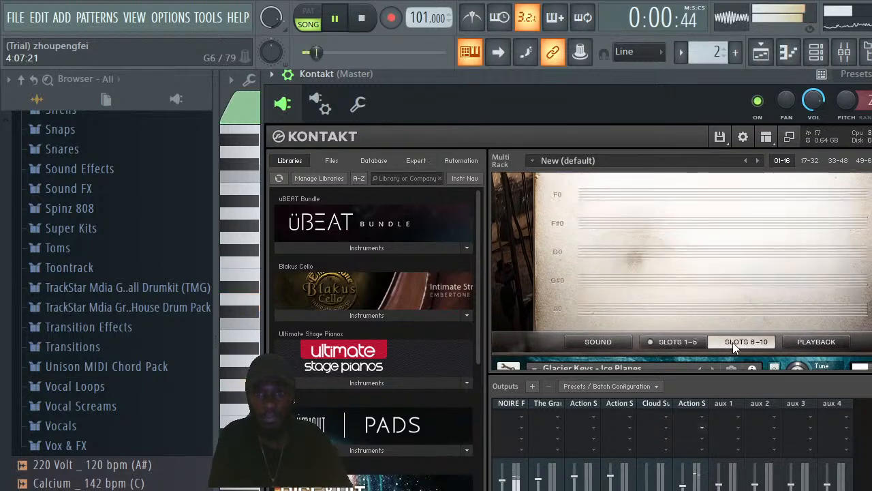
pyautogui.click(798, 343)
pyautogui.click(778, 250)
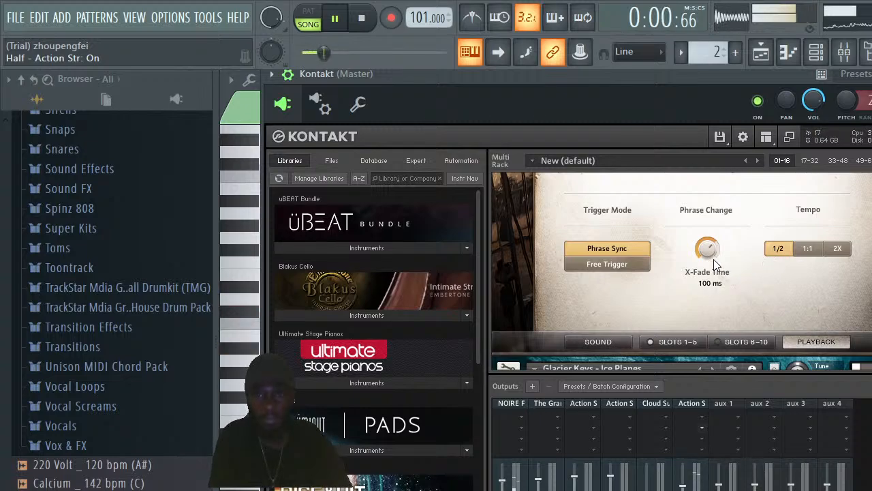
pyautogui.click(595, 264)
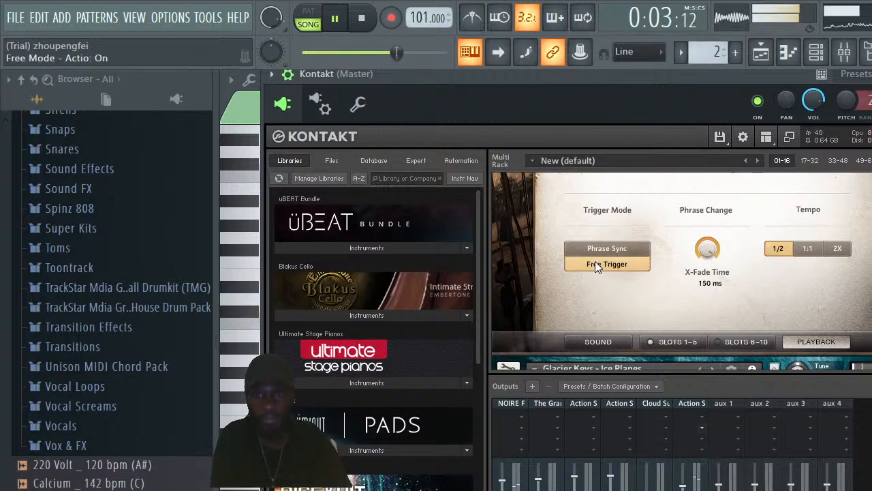
pyautogui.click(839, 249)
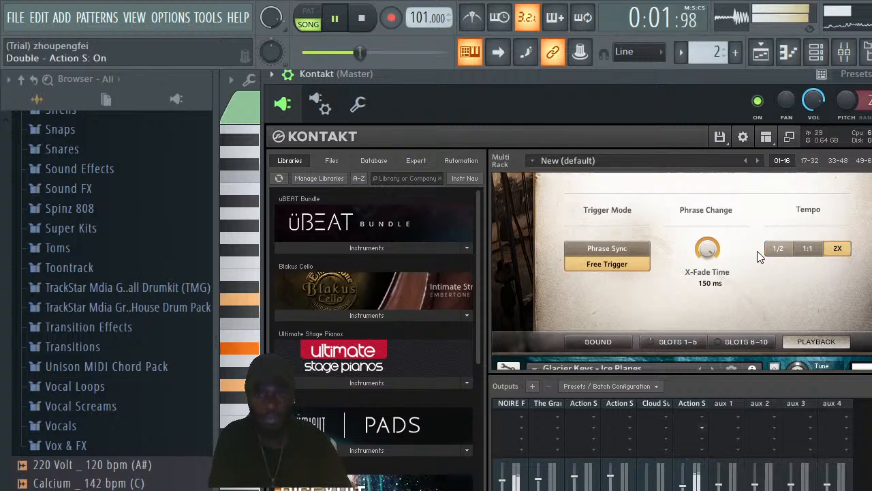
# Set Action Strings' reverb amount to -18.3 dB, turn on dynamics Boost, and choose the Far mic position and Master EQ II
pyautogui.click(751, 341)
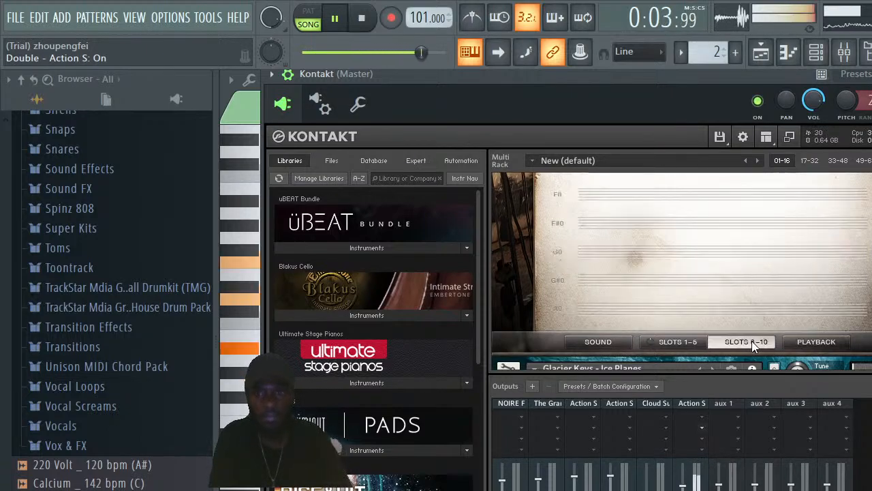
pyautogui.click(613, 344)
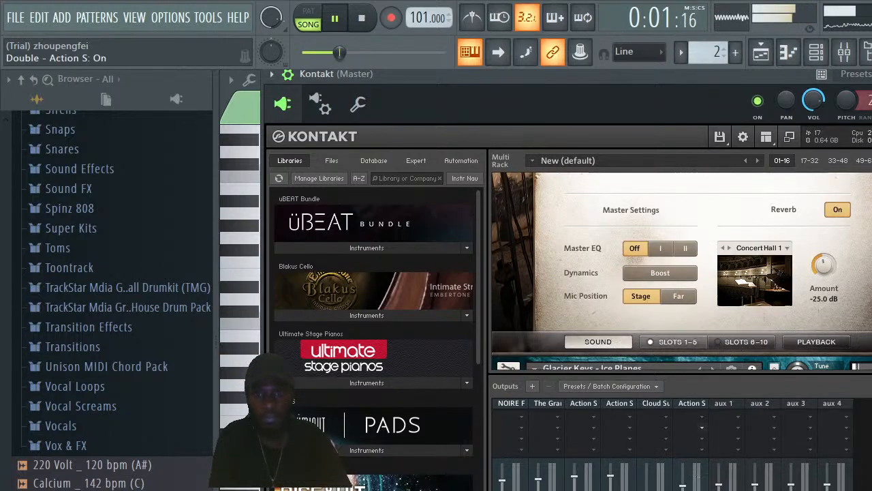
pyautogui.moveTo(821, 272); pyautogui.dragTo(827, 251)
pyautogui.click(683, 273)
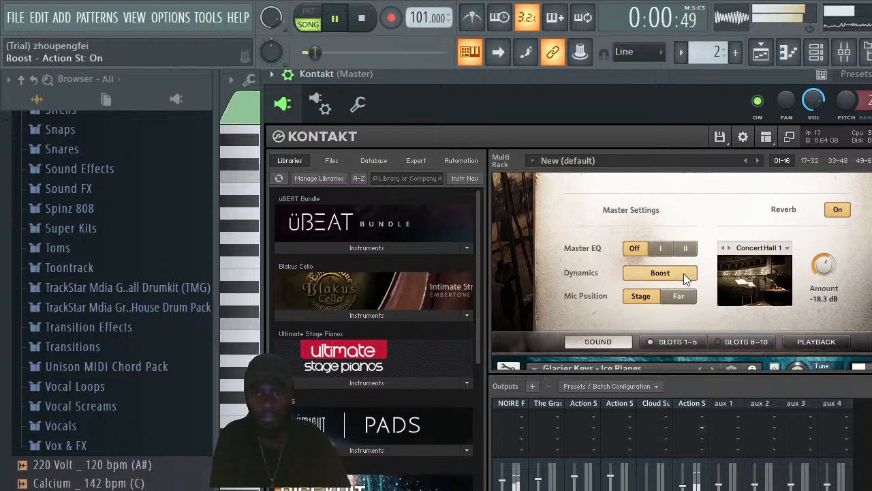
pyautogui.click(684, 295)
pyautogui.click(684, 246)
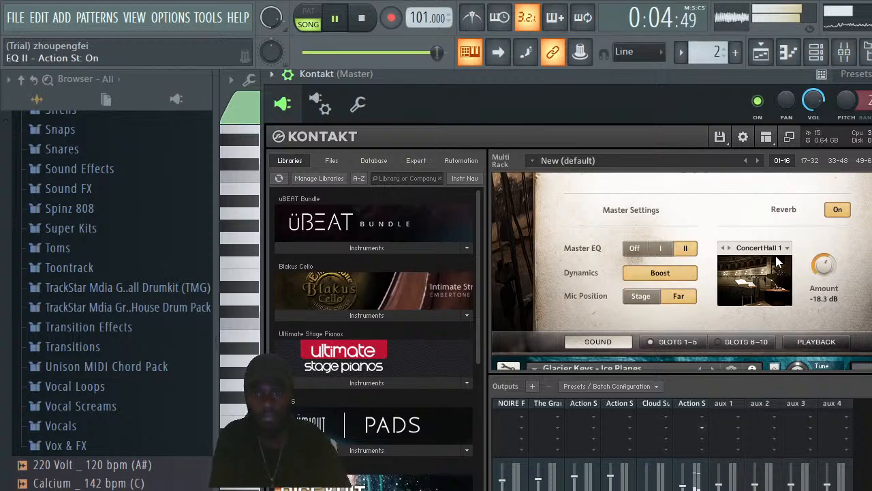
# Show Action Strings' phrase slots 1–5 and audition the Basic Figures LOW and Basic Triplets LOW themes
pyautogui.scroll(1, 682, 271)
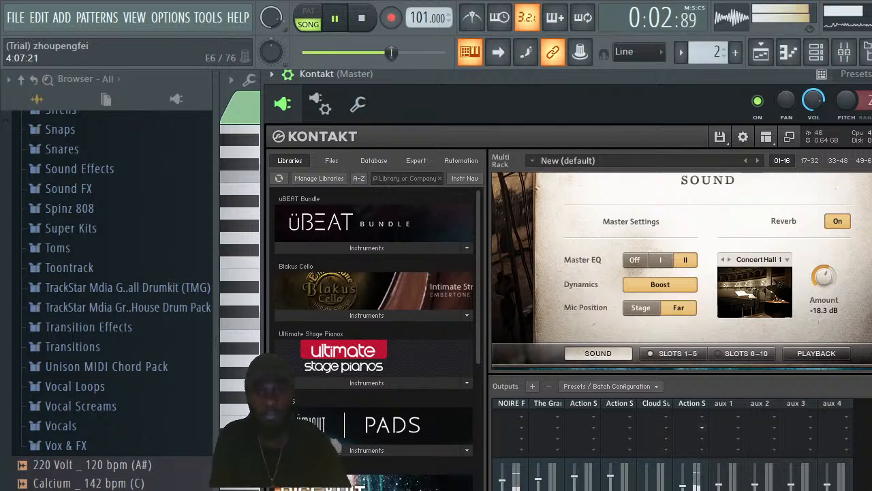
pyautogui.scroll(-5, 682, 271)
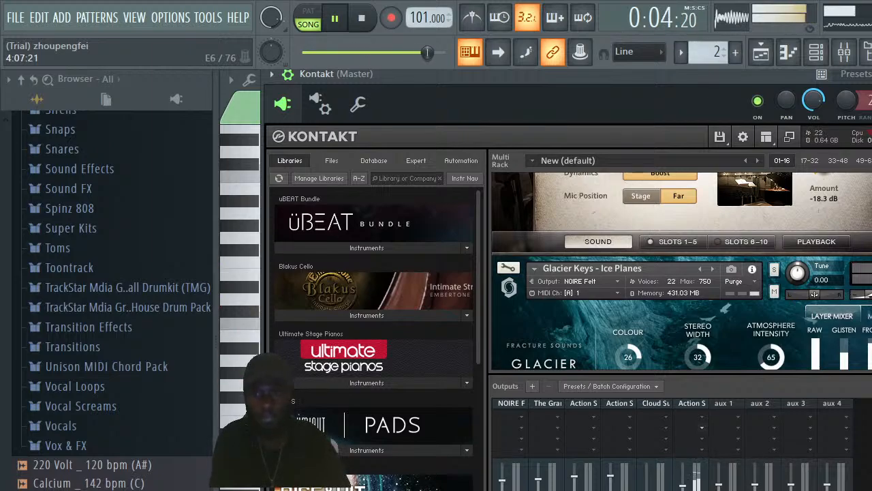
pyautogui.scroll(5, 681, 271)
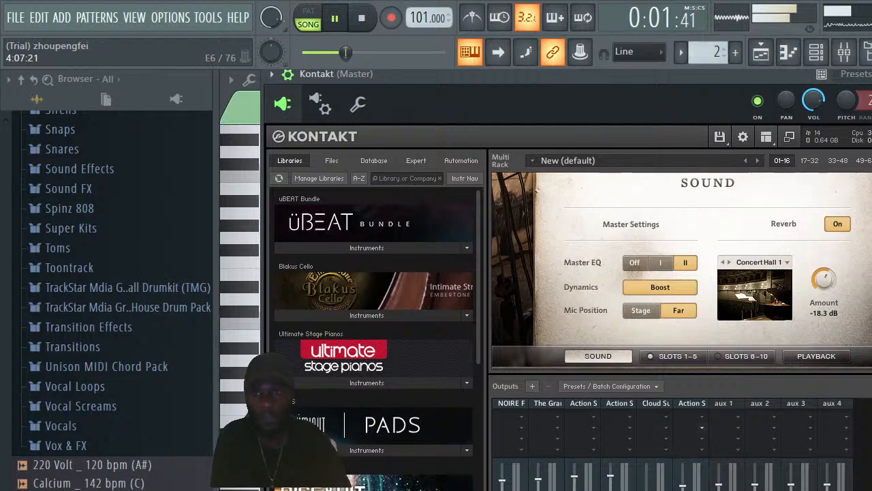
pyautogui.scroll(5, 681, 271)
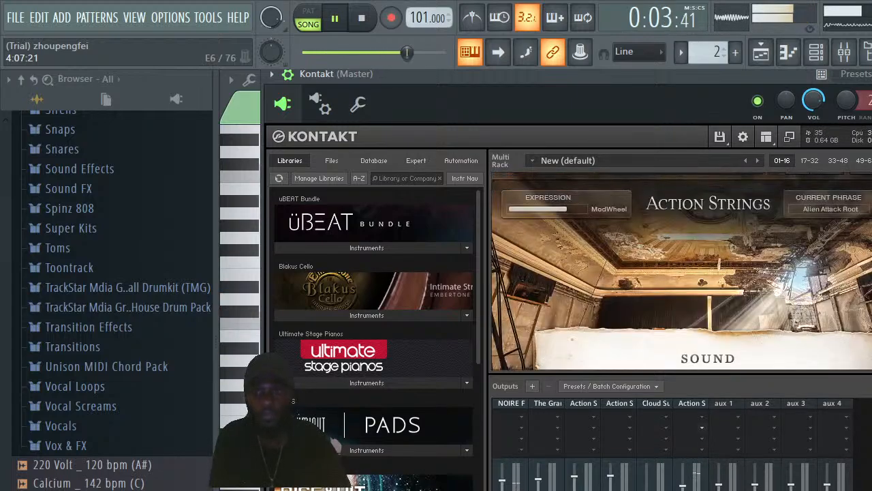
pyautogui.scroll(-5, 682, 271)
pyautogui.scroll(2, 682, 271)
pyautogui.click(675, 354)
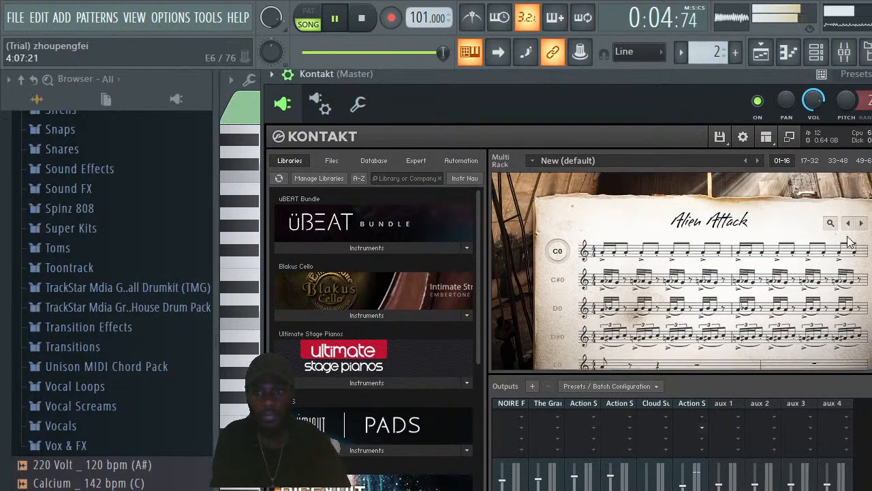
pyautogui.click(752, 225)
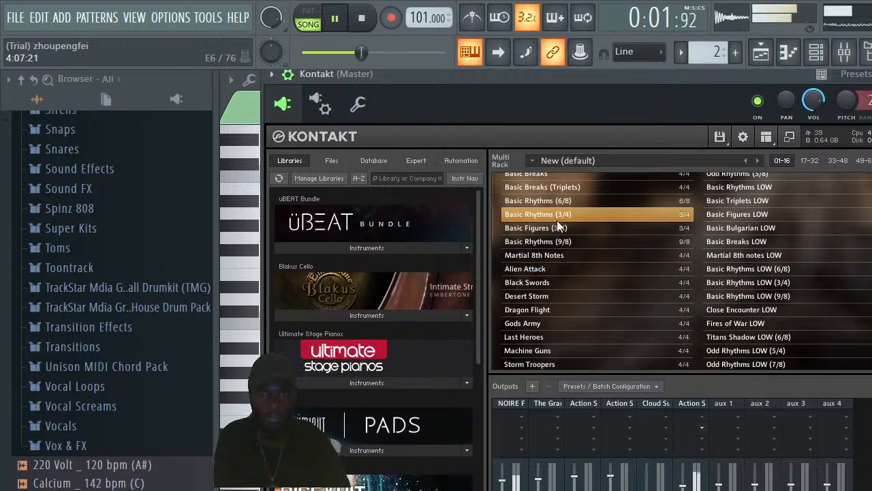
pyautogui.click(777, 217)
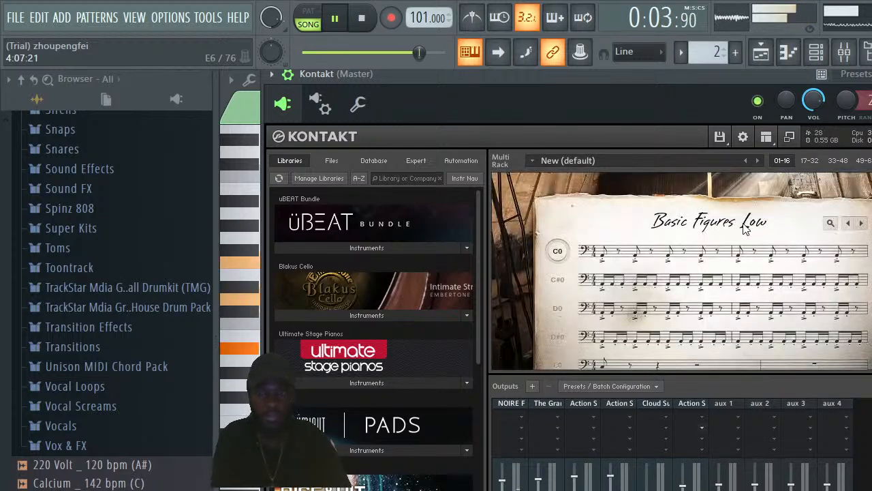
pyautogui.click(733, 220)
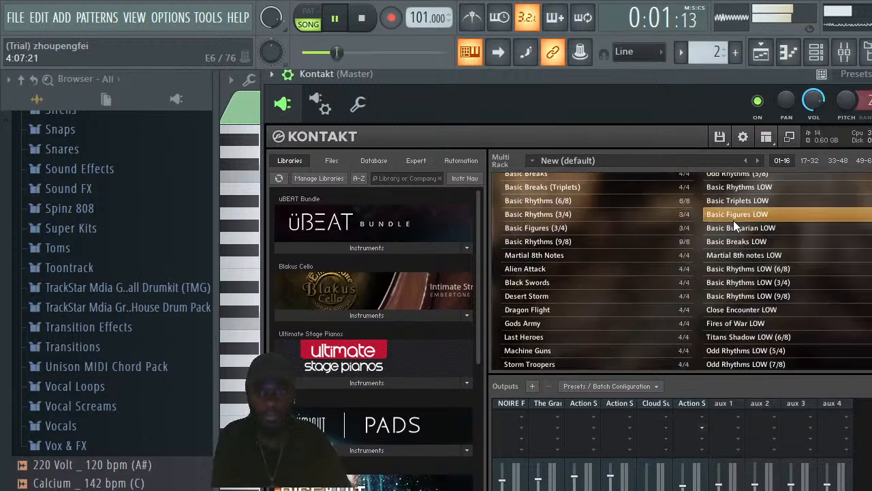
pyautogui.click(746, 200)
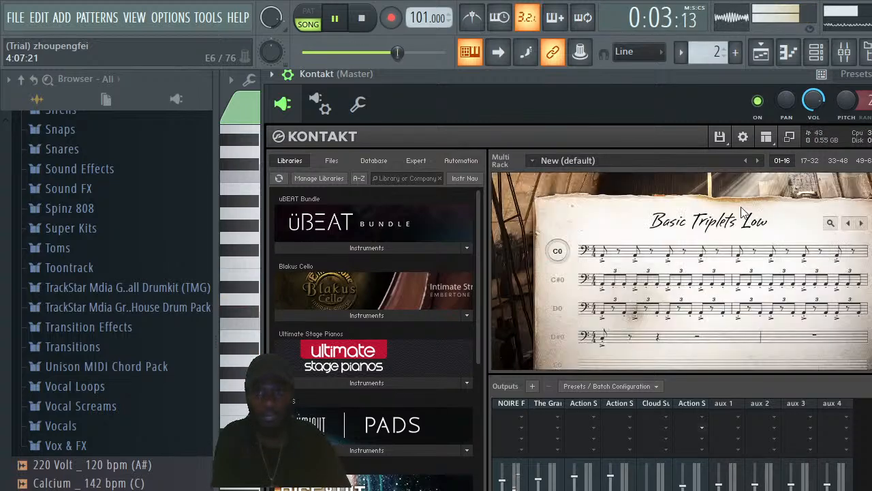
# Try the Ending notes phrase in slot C0 of the Basic Triplets Low set
pyautogui.click(691, 242)
pyautogui.click(692, 243)
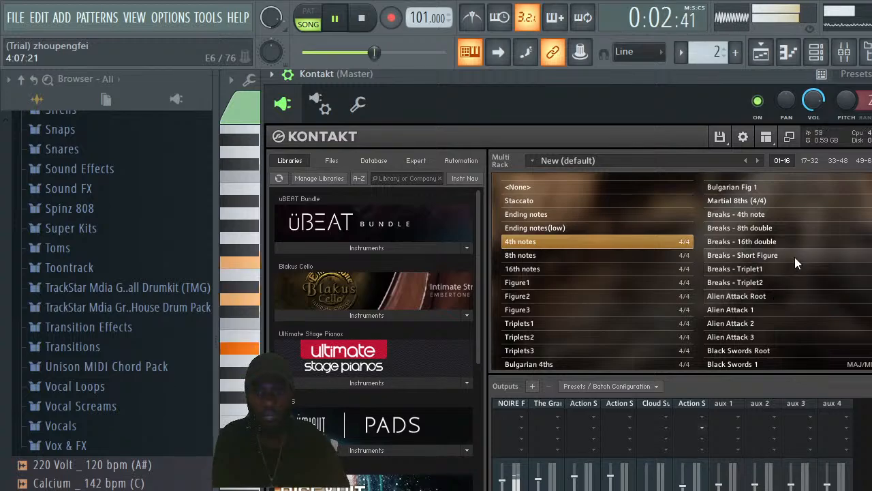
pyautogui.click(556, 214)
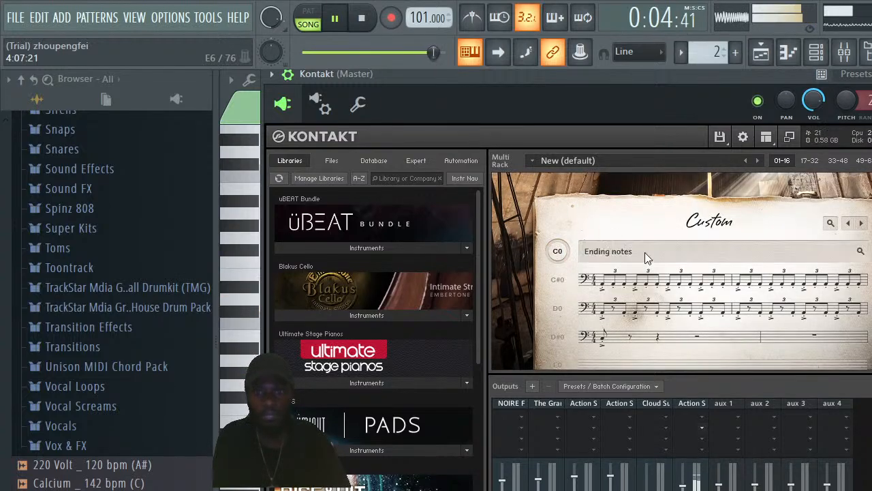
# Filter Action Strings' themes to the low ensemble and audition Basic Figures LOW, followed by Basic Triplets LOW
pyautogui.click(764, 312)
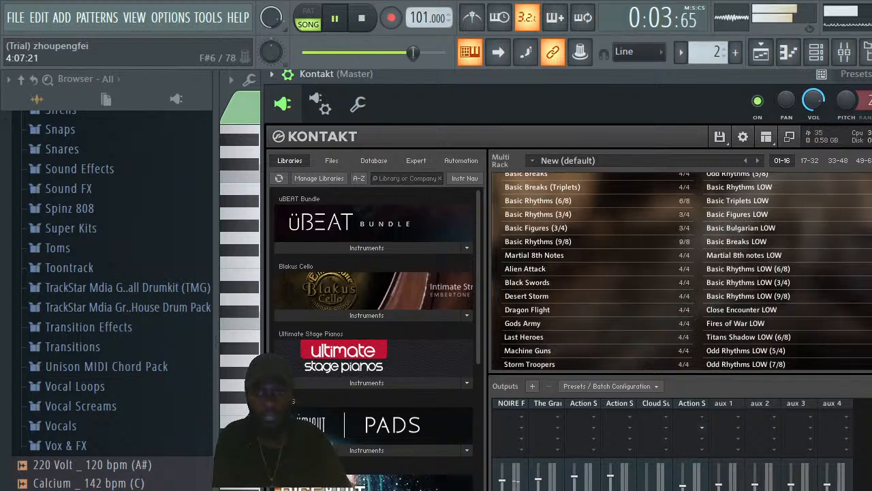
pyautogui.scroll(-5, 682, 271)
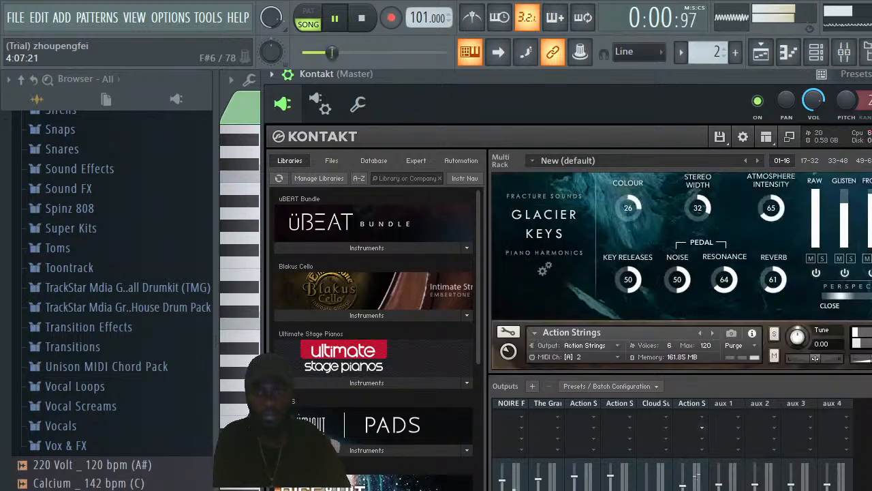
pyautogui.scroll(-5, 682, 271)
pyautogui.scroll(-1, 681, 271)
pyautogui.click(606, 212)
pyautogui.click(576, 266)
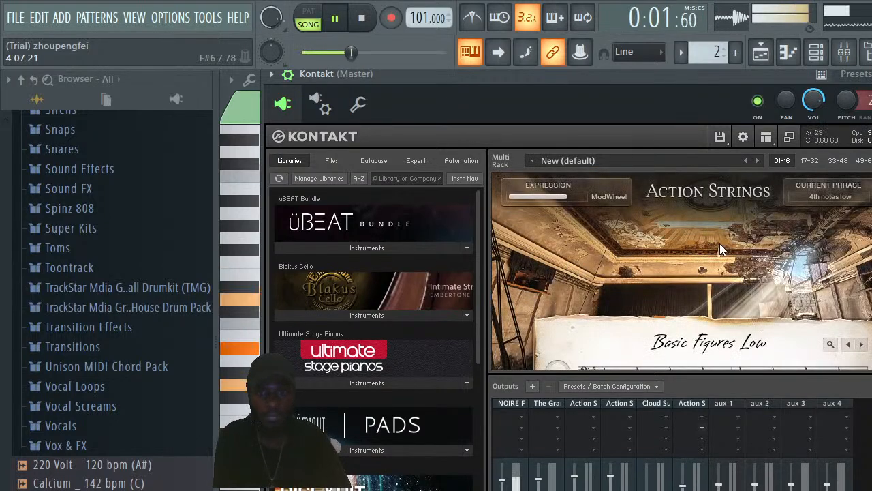
pyautogui.click(720, 345)
pyautogui.click(572, 254)
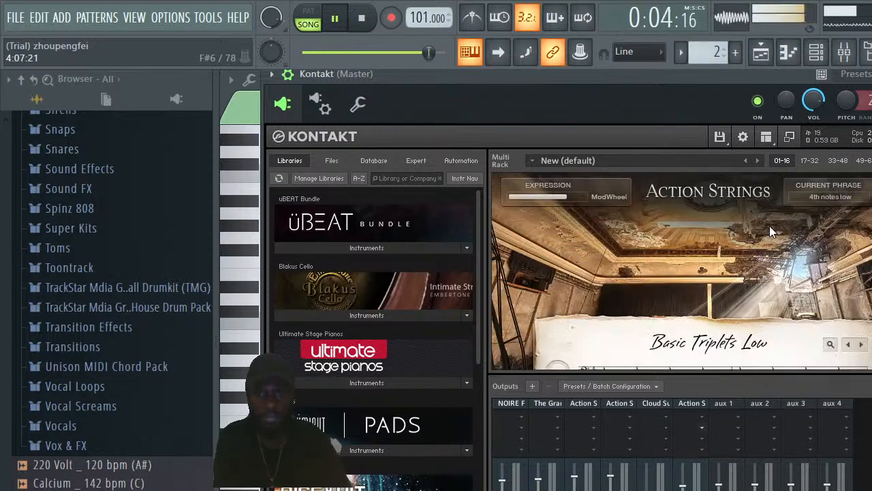
# Audition the single-pitch Basic Breaks LOW theme and the melodic Fires of War LOW theme
pyautogui.click(761, 344)
pyautogui.click(683, 212)
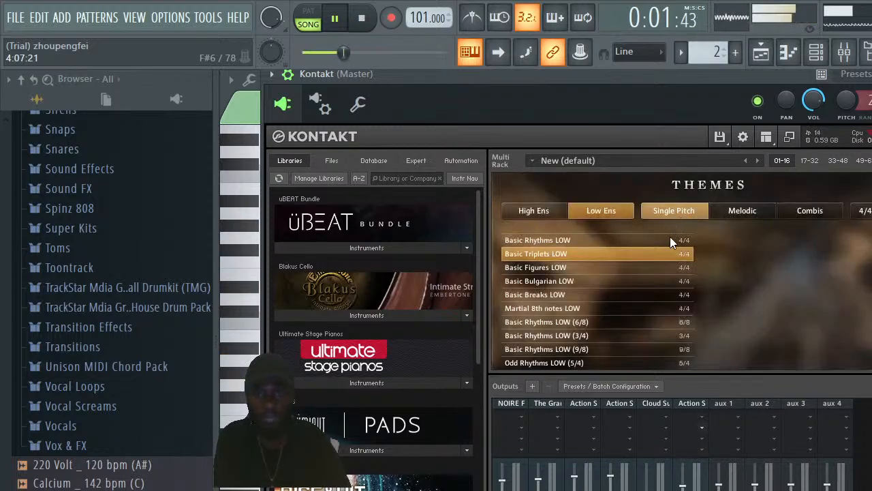
pyautogui.click(580, 294)
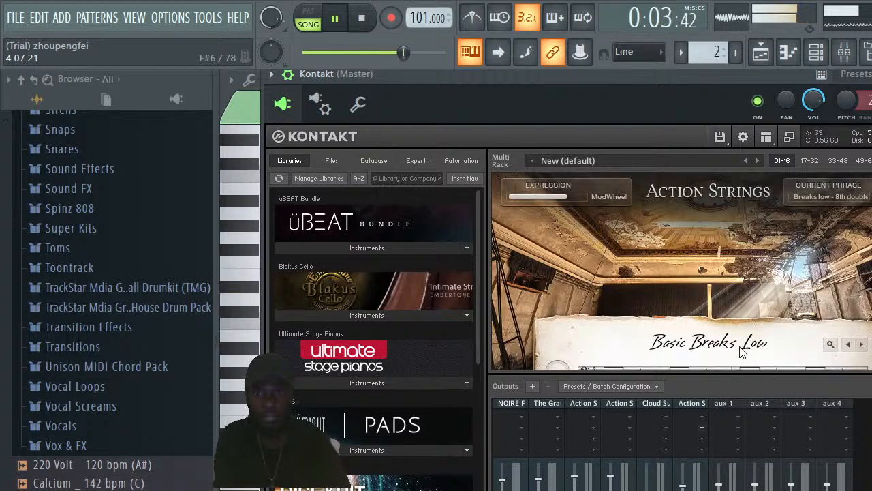
pyautogui.click(742, 345)
pyautogui.click(742, 210)
pyautogui.click(565, 253)
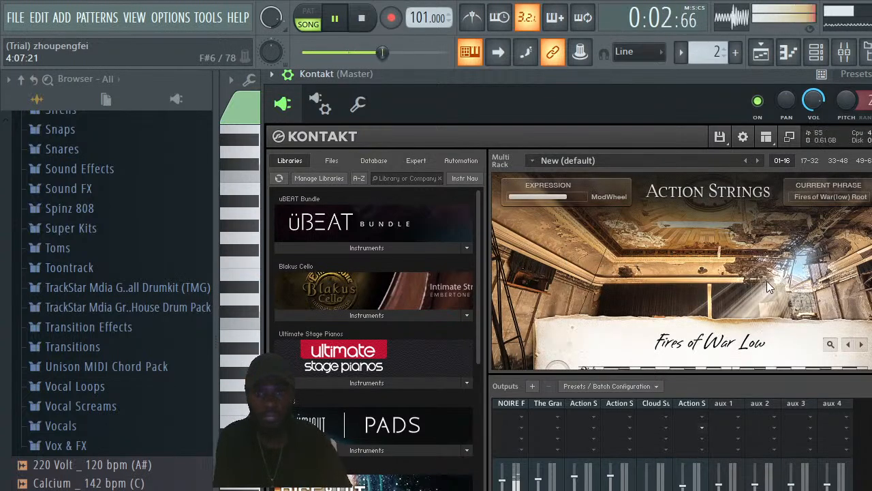
# Try the Pattern Combi LOW 1 theme from the low-ensemble Combis category
pyautogui.click(734, 359)
pyautogui.click(821, 211)
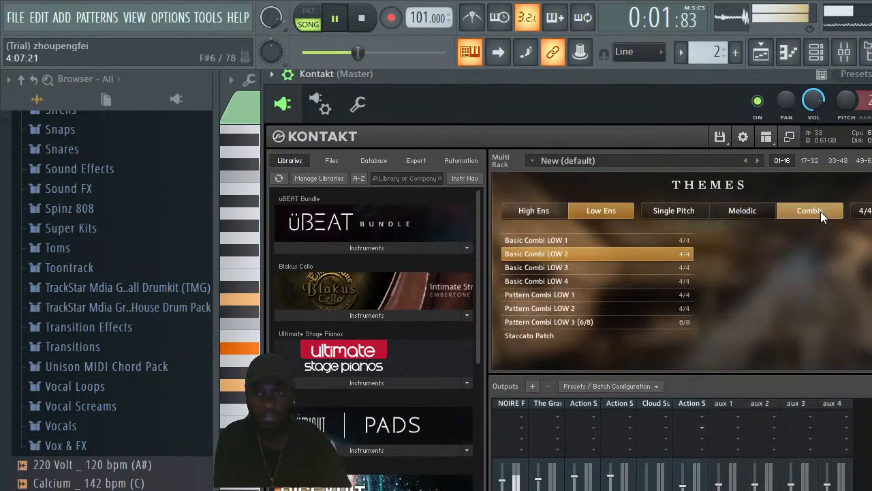
pyautogui.click(580, 293)
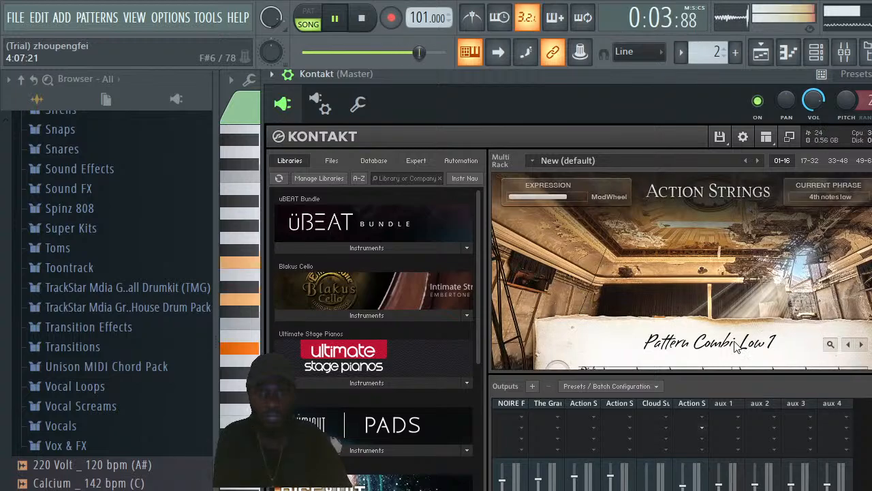
# Browse the high-ensemble Combis themes, narrow them to 3/4 meter, and leave the list without loading one
pyautogui.click(613, 320)
pyautogui.click(536, 212)
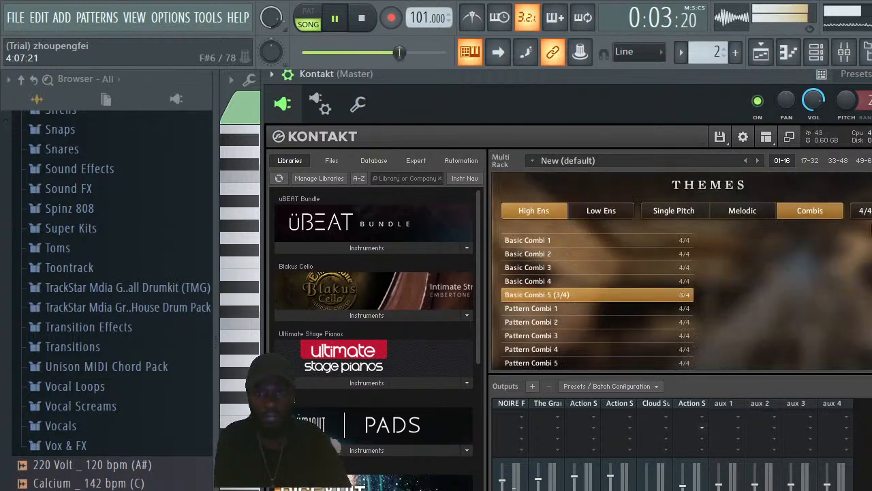
pyautogui.click(870, 212)
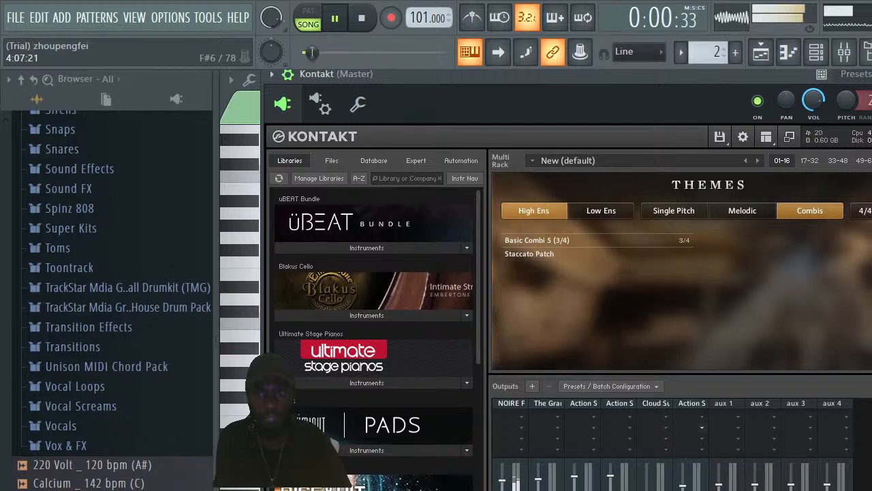
pyautogui.click(871, 185)
pyautogui.click(719, 341)
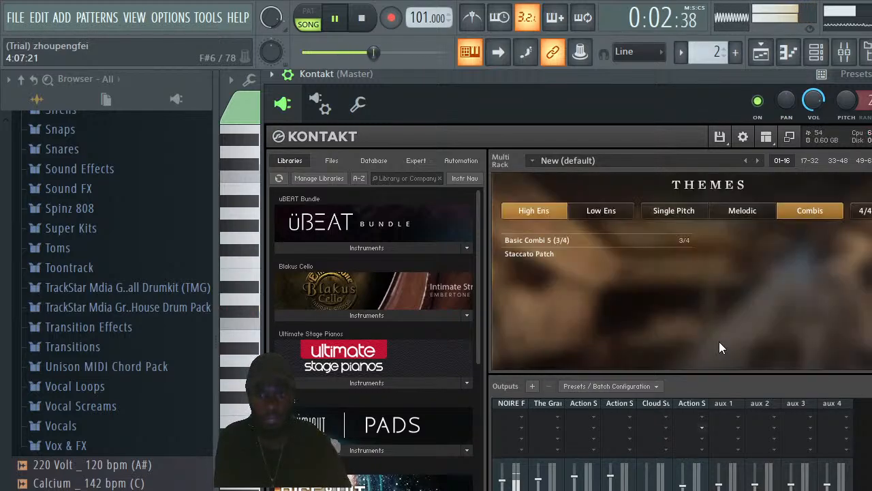
pyautogui.click(871, 185)
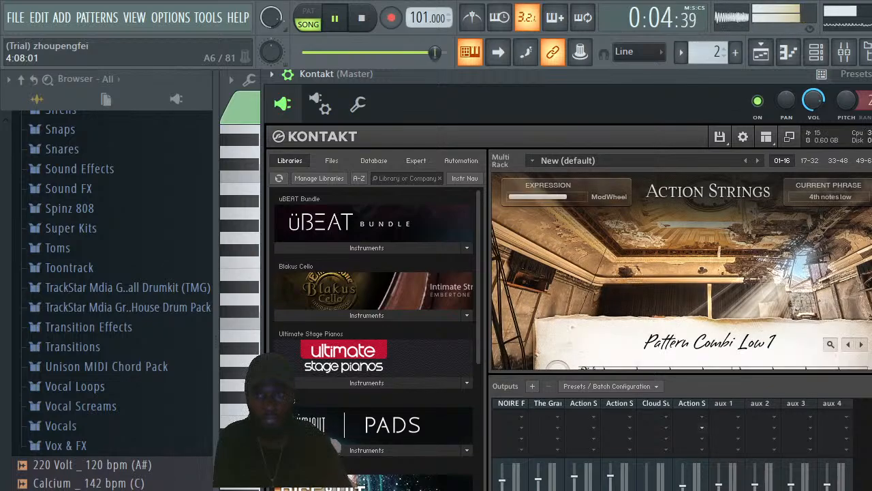
pyautogui.click(719, 341)
# Review the Pattern Combi Low 1 phrases and Action Strings' sound settings, and return to slots 1–5
pyautogui.scroll(-3, 682, 272)
pyautogui.scroll(3, 681, 272)
pyautogui.scroll(-3, 681, 273)
pyautogui.scroll(3, 681, 273)
pyautogui.scroll(-1, 736, 206)
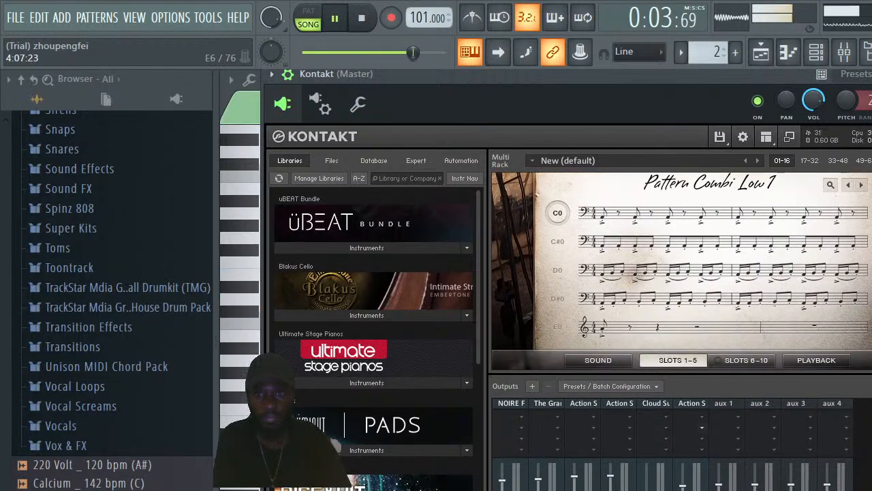
pyautogui.click(605, 368)
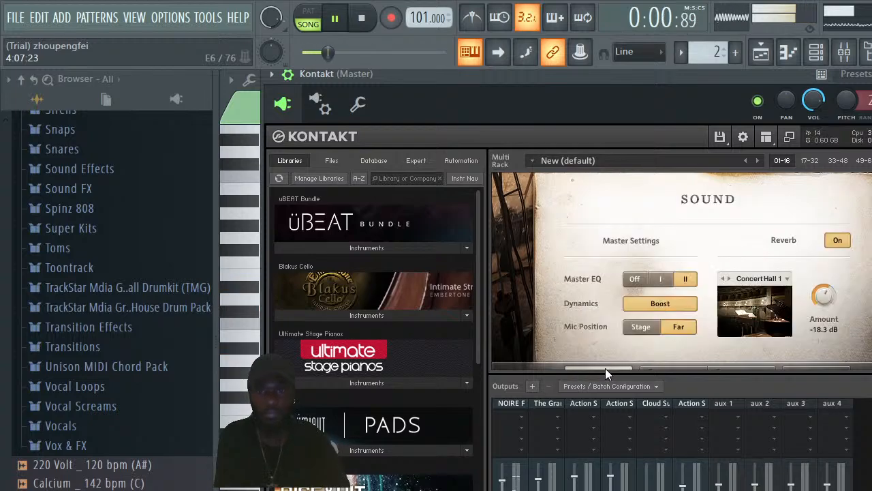
pyautogui.scroll(2, 773, 266)
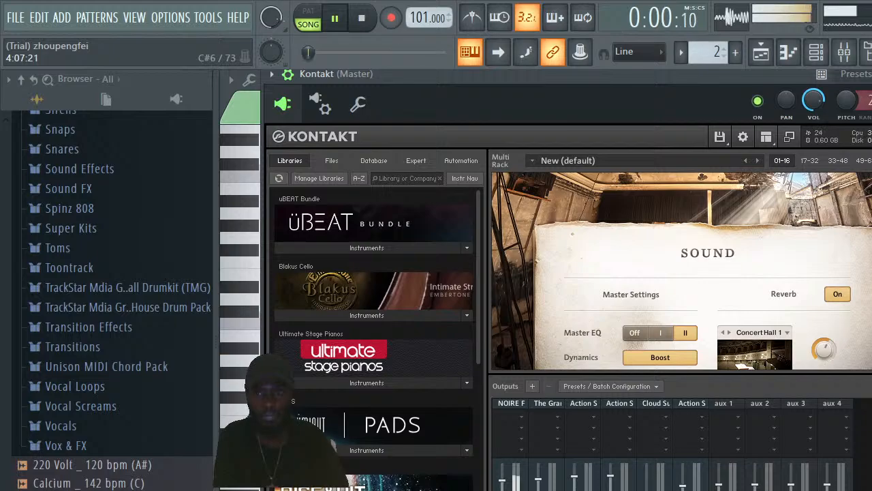
pyautogui.scroll(-4, 681, 269)
pyautogui.click(678, 305)
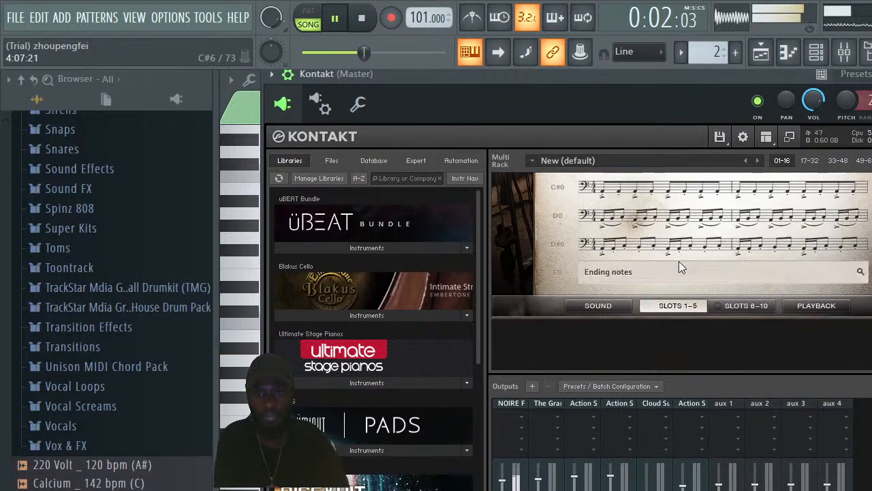
pyautogui.scroll(4, 655, 269)
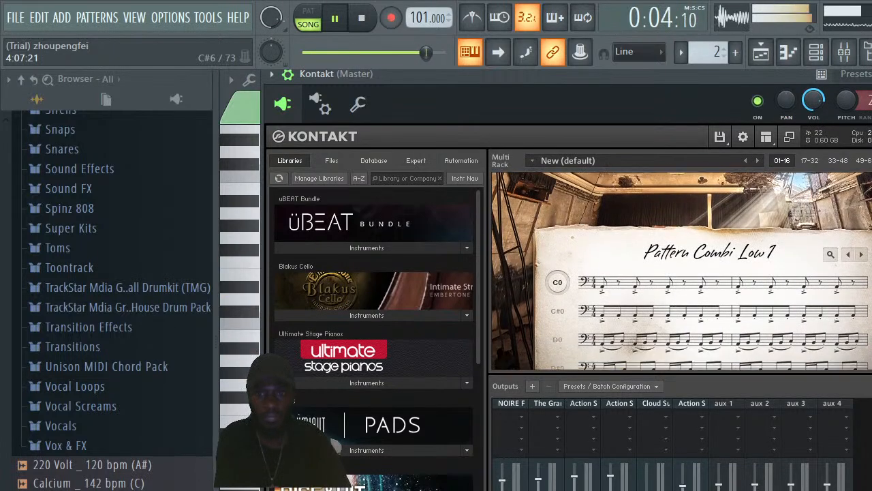
# Check the high-ensemble 3/4 Combis, and load the Basic Rhythms Low 9/8 theme from the low-ensemble single-pitch themes
pyautogui.click(660, 252)
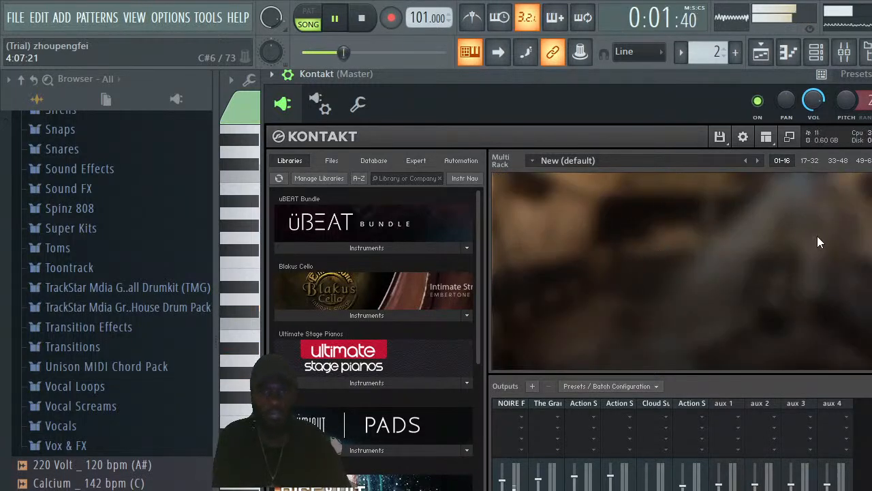
pyautogui.scroll(8, 659, 265)
pyautogui.scroll(-2, 660, 265)
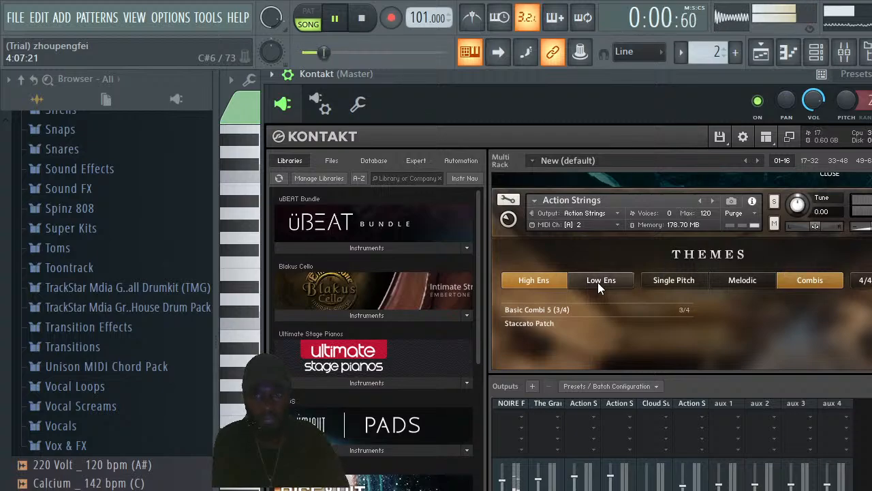
pyautogui.click(619, 308)
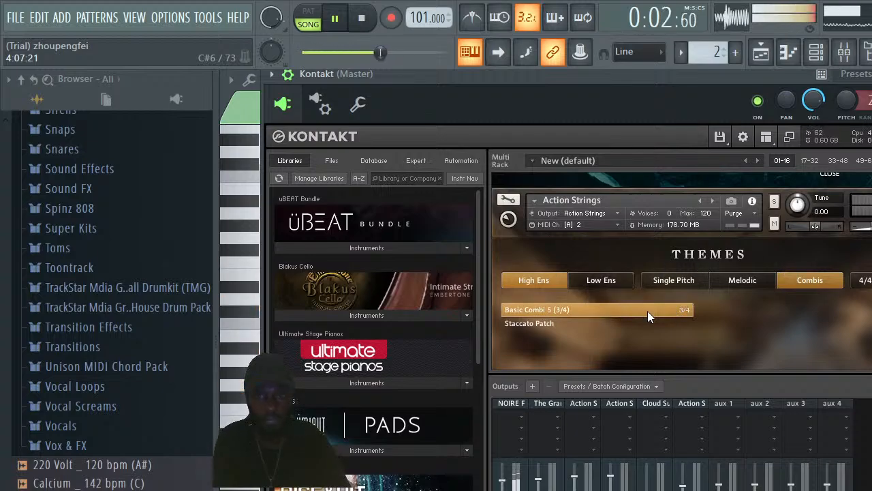
pyautogui.click(538, 326)
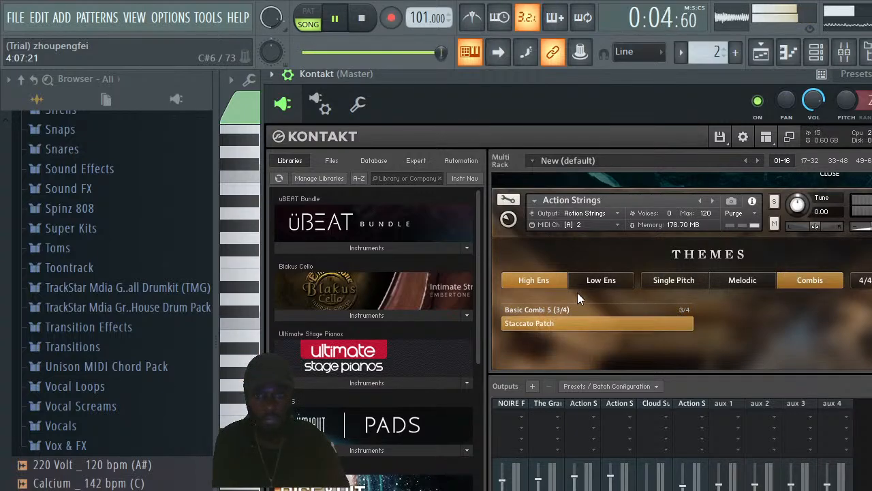
pyautogui.click(589, 280)
pyautogui.click(650, 280)
pyautogui.doubleClick(567, 337)
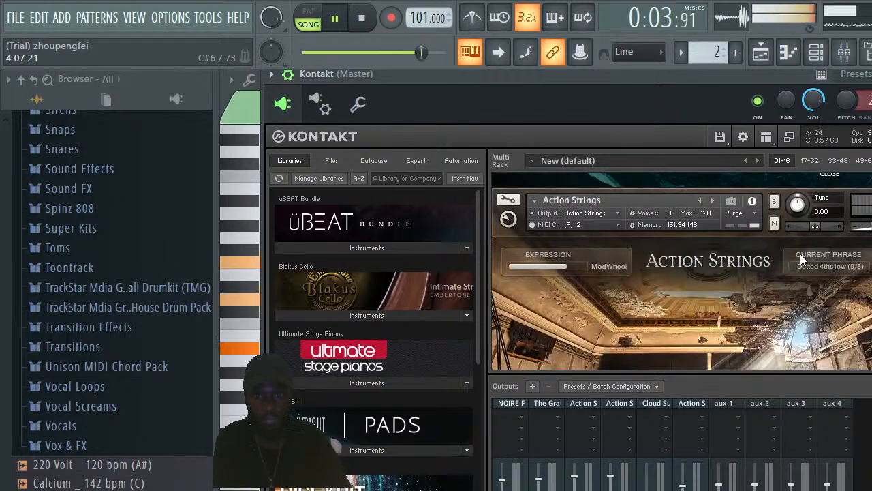
pyautogui.scroll(-10, 681, 271)
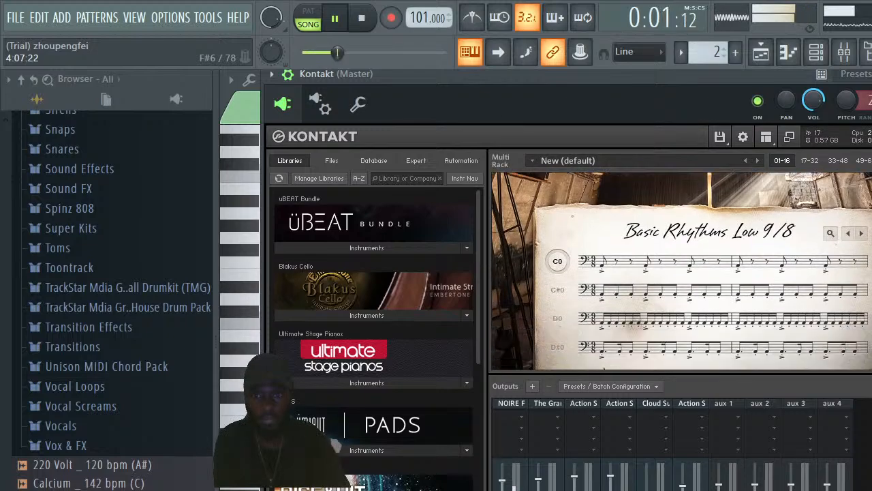
pyautogui.scroll(-3, 681, 271)
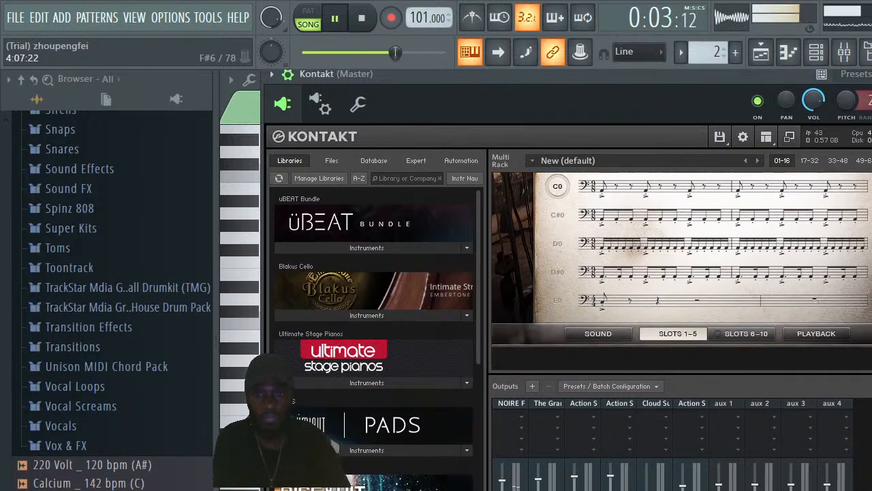
pyautogui.scroll(10, 778, 332)
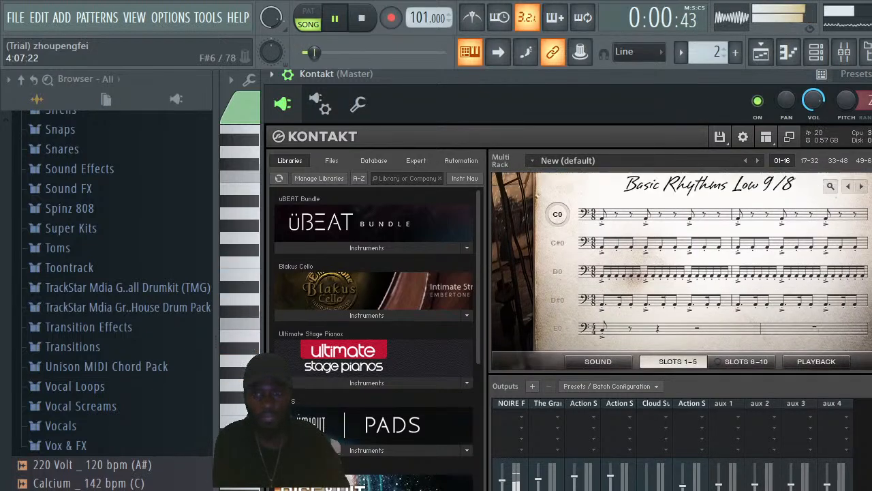
pyautogui.scroll(5, 681, 271)
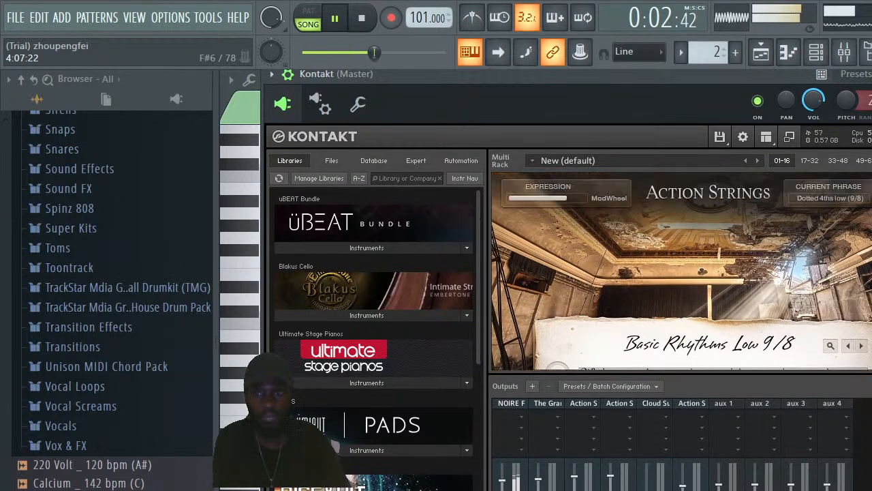
pyautogui.scroll(5, 681, 271)
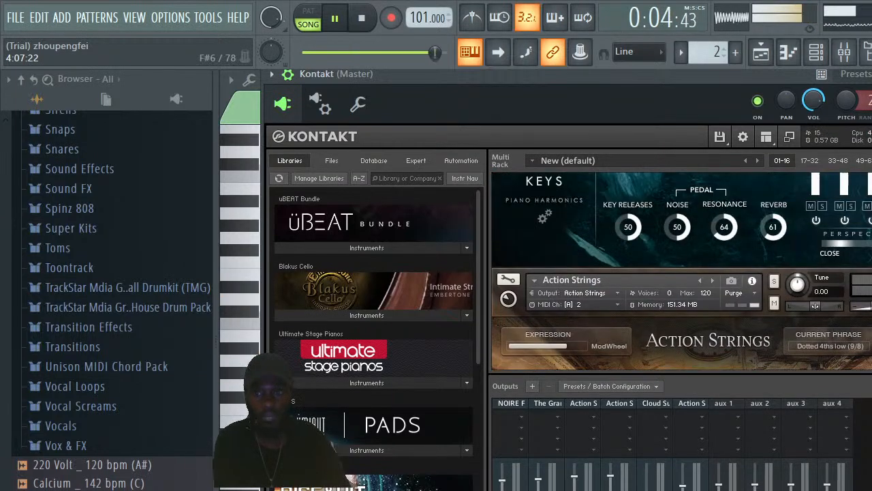
pyautogui.click(871, 278)
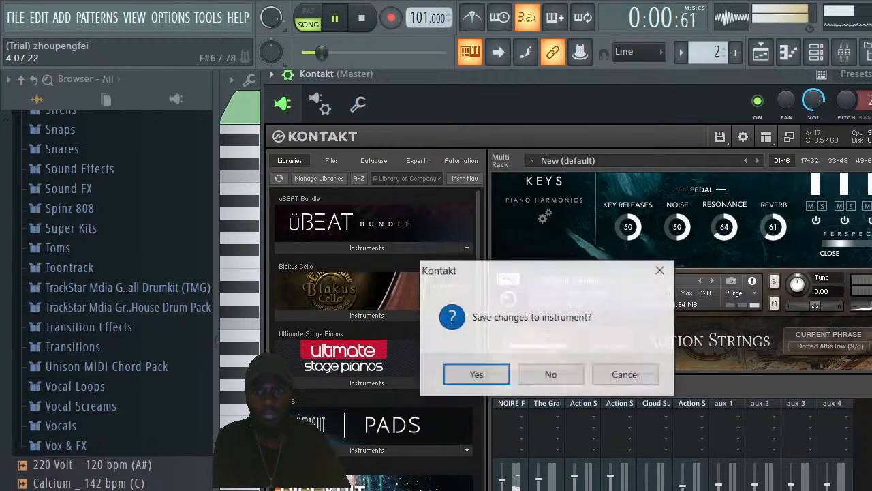
pyautogui.click(658, 271)
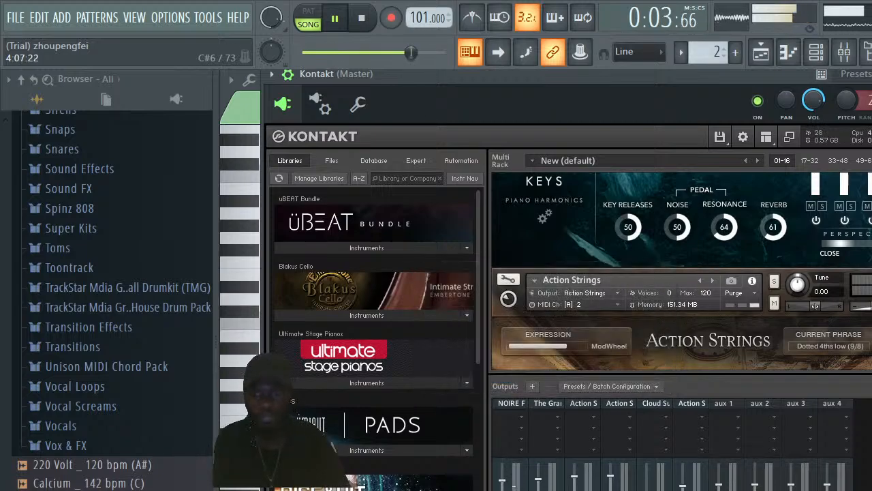
# Replace the 16th notes low phrase in slot D0 with Figure1 (9/8), and close the Kontakt window
pyautogui.scroll(-8, 762, 292)
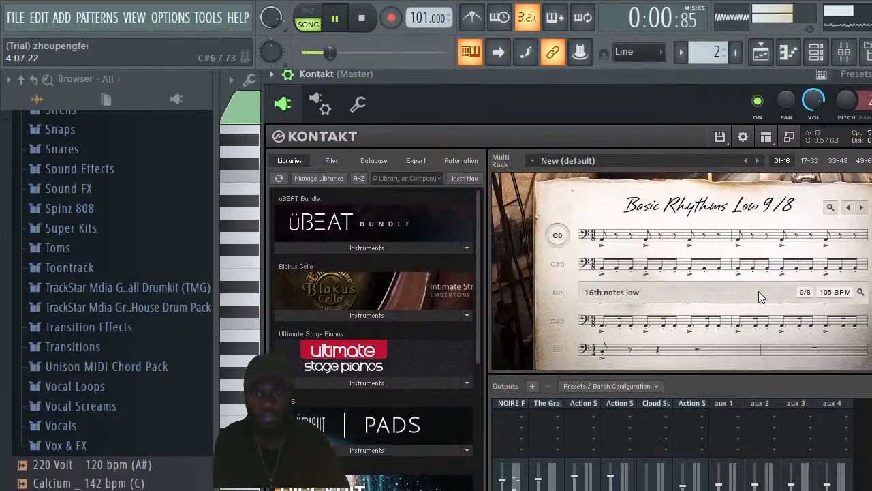
pyautogui.click(757, 291)
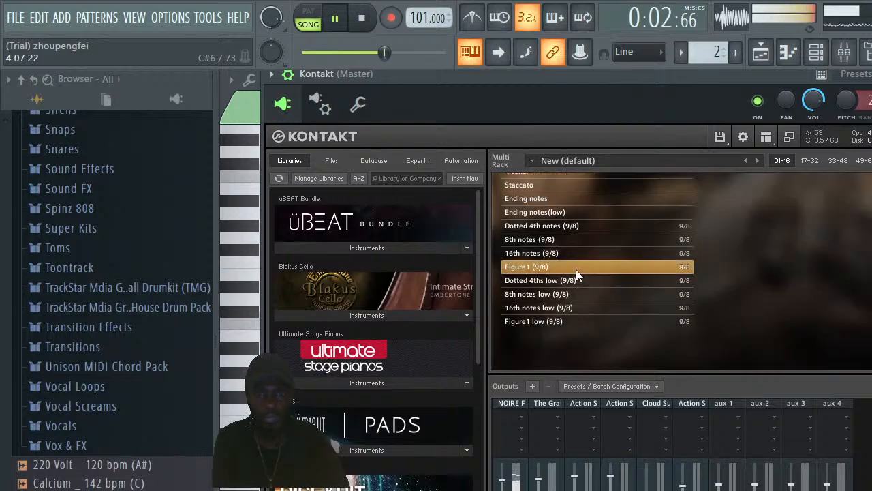
pyautogui.click(576, 268)
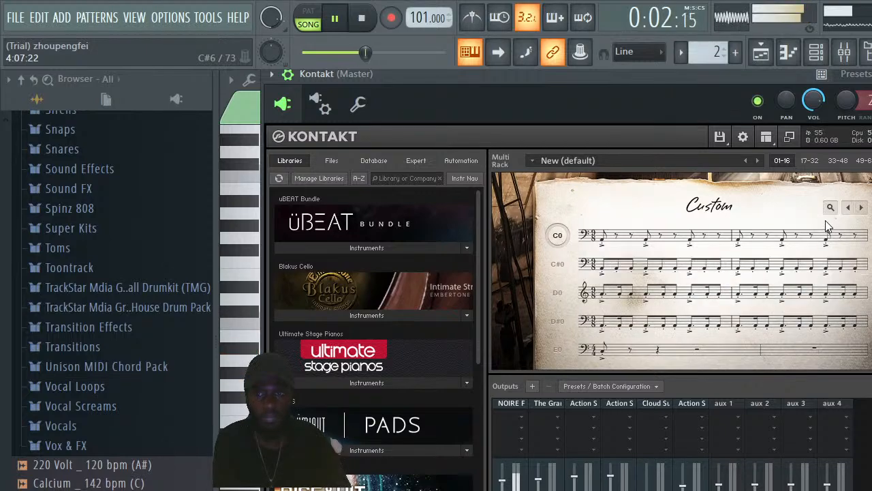
pyautogui.press('Escape')
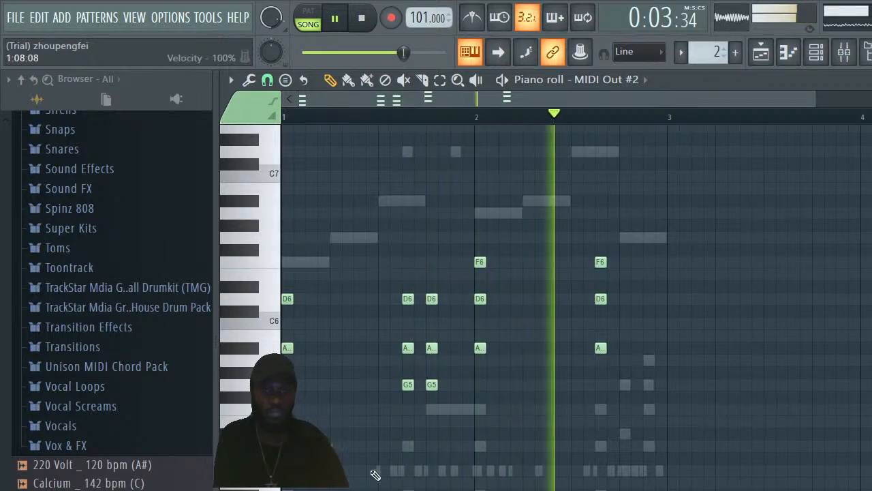
# Reopen Kontakt from the channel rack and choose the Staccato Patch theme from Action Strings' theme list
pyautogui.click(817, 53)
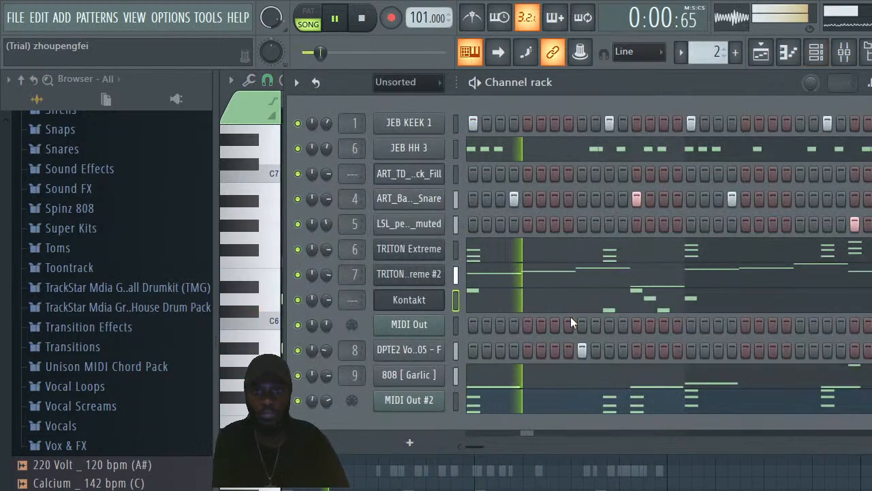
pyautogui.click(416, 301)
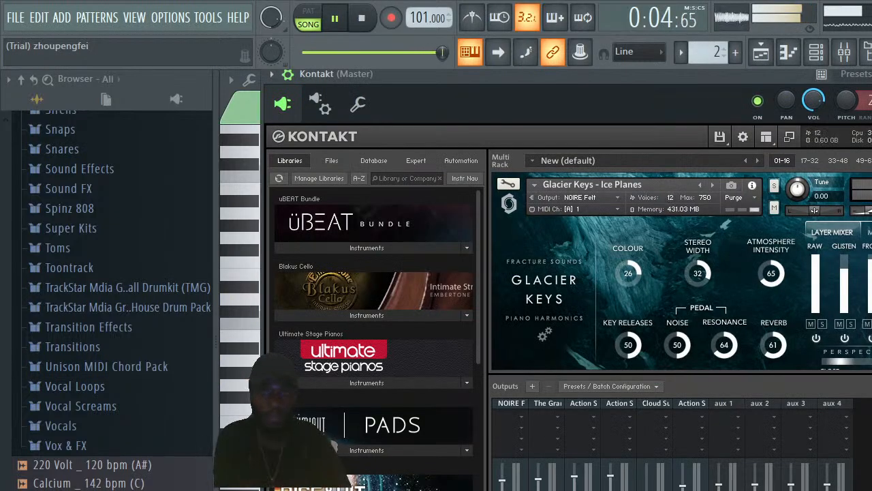
pyautogui.scroll(-10, 682, 271)
pyautogui.scroll(2, 681, 271)
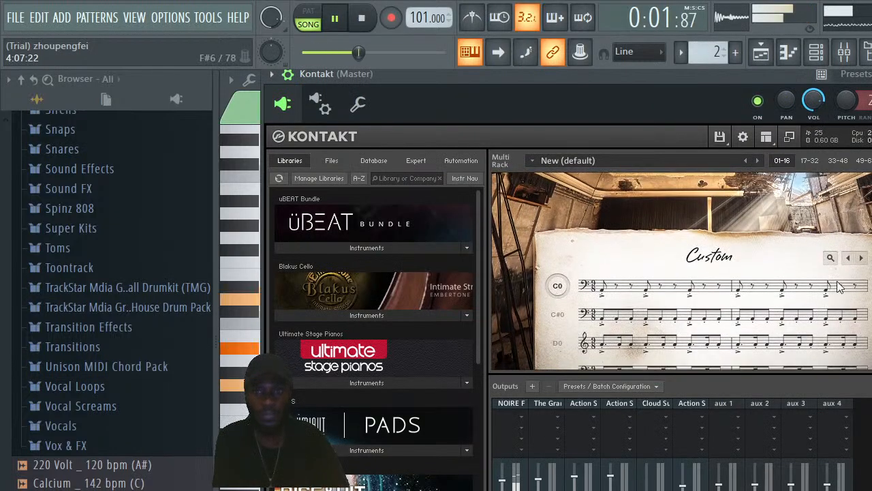
pyautogui.click(712, 260)
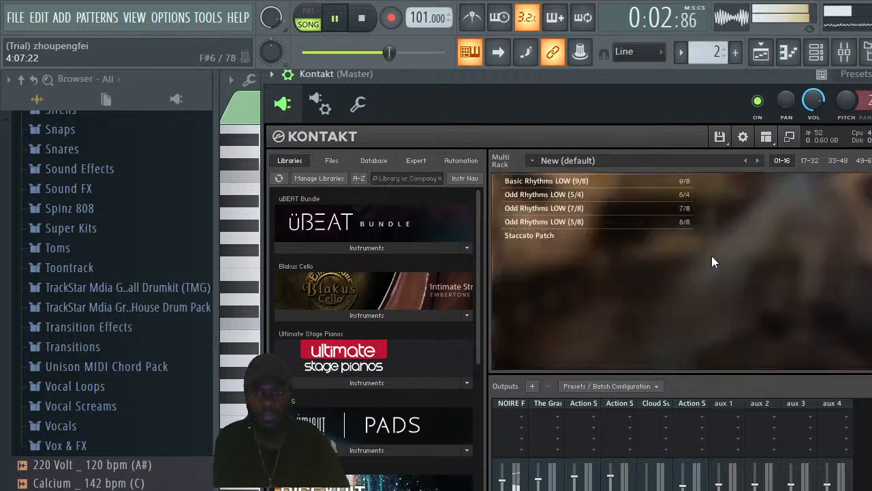
pyautogui.click(545, 235)
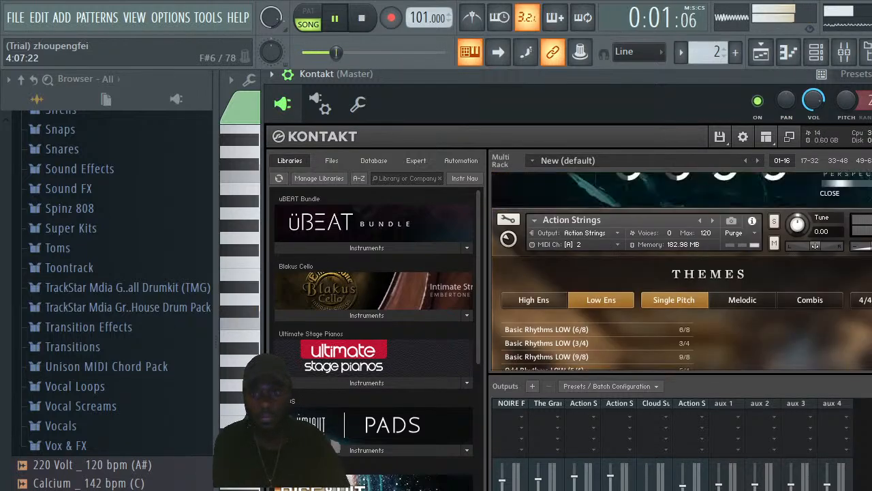
# Clear the single-pitch and low-ensemble theme filters, try Martial 8th notes LOW, and load the Alien Attack theme
pyautogui.click(658, 286)
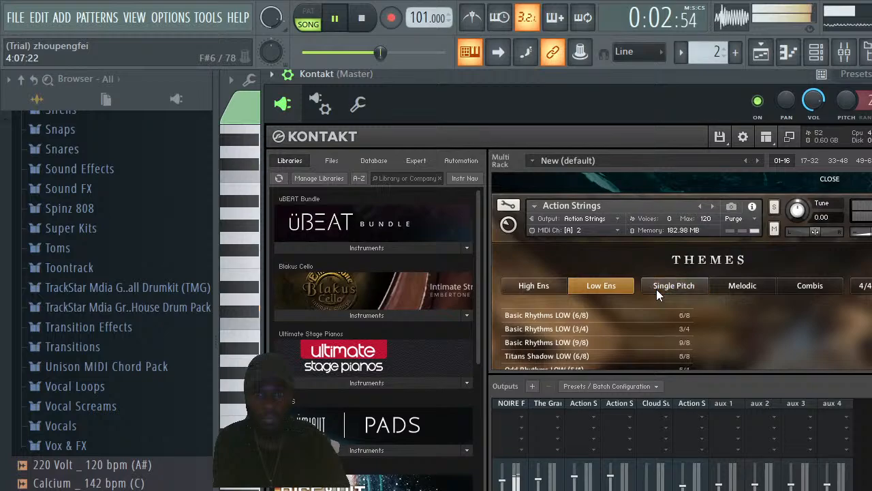
pyautogui.click(604, 288)
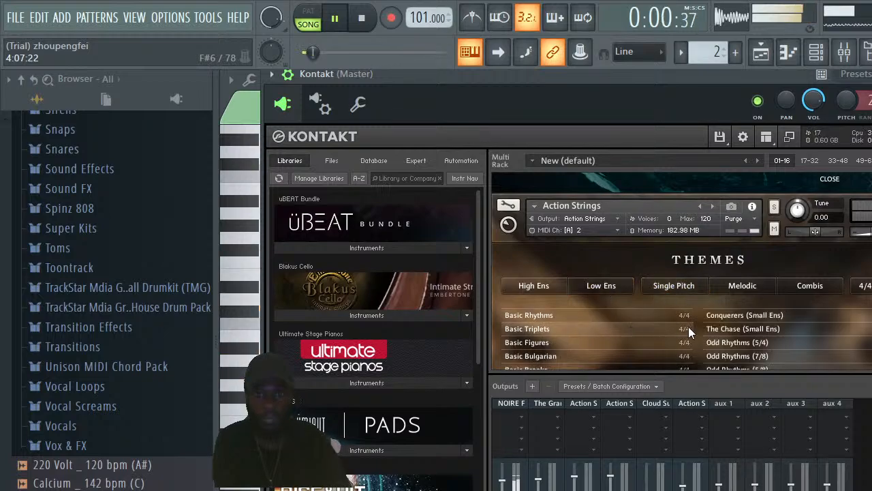
pyautogui.scroll(-3, 682, 272)
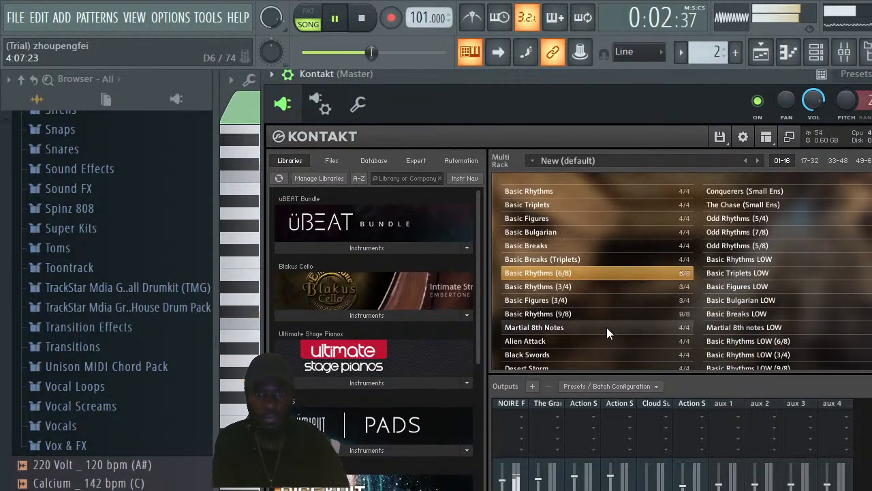
pyautogui.click(719, 328)
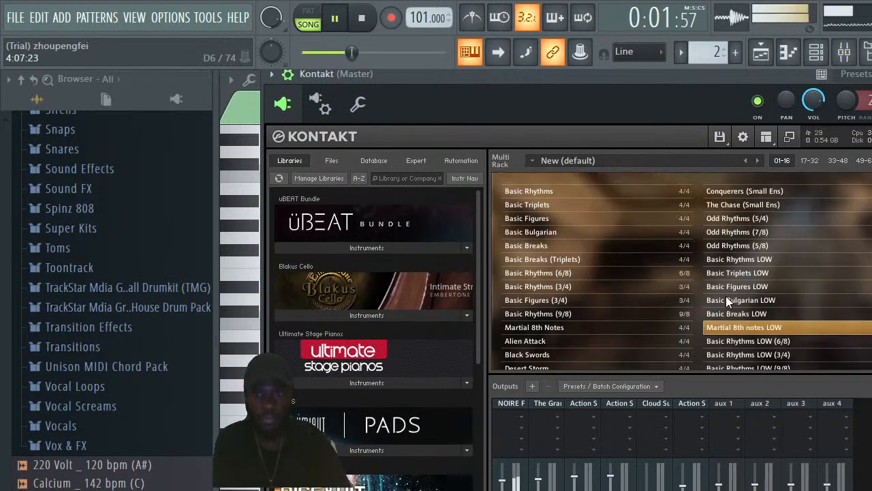
pyautogui.click(542, 341)
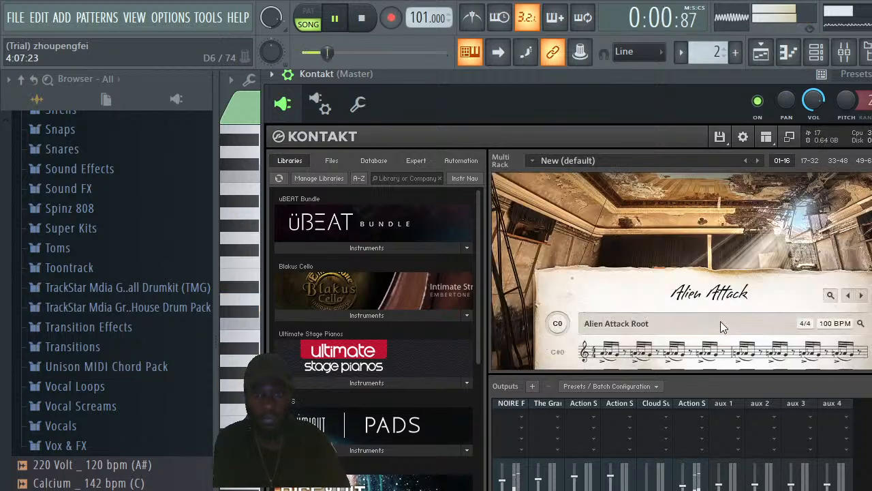
# Open the phrase list for an Alien Attack slot and try 8th notes, 4th notes, Ending notes(low), Ending notes and Staccato
pyautogui.click(559, 350)
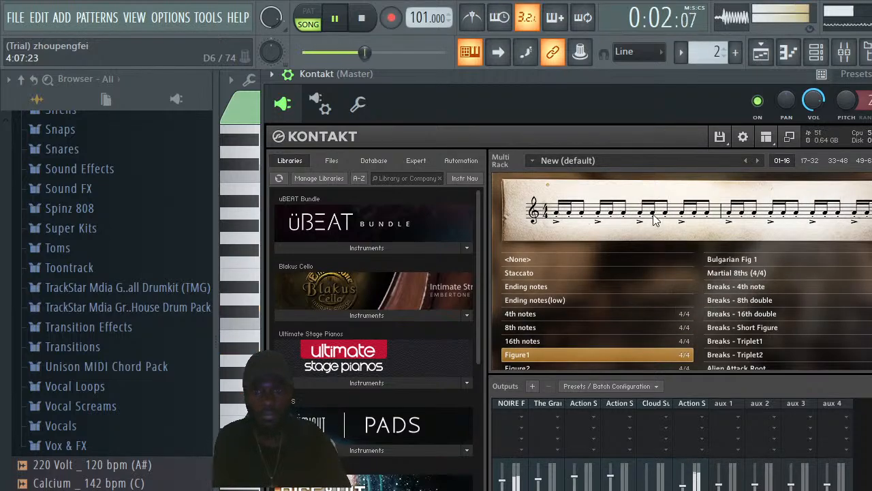
pyautogui.click(530, 329)
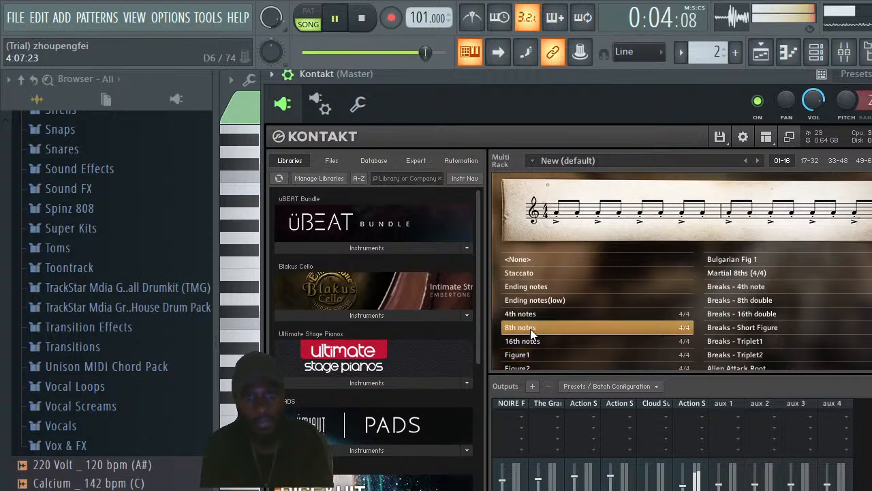
pyautogui.click(557, 316)
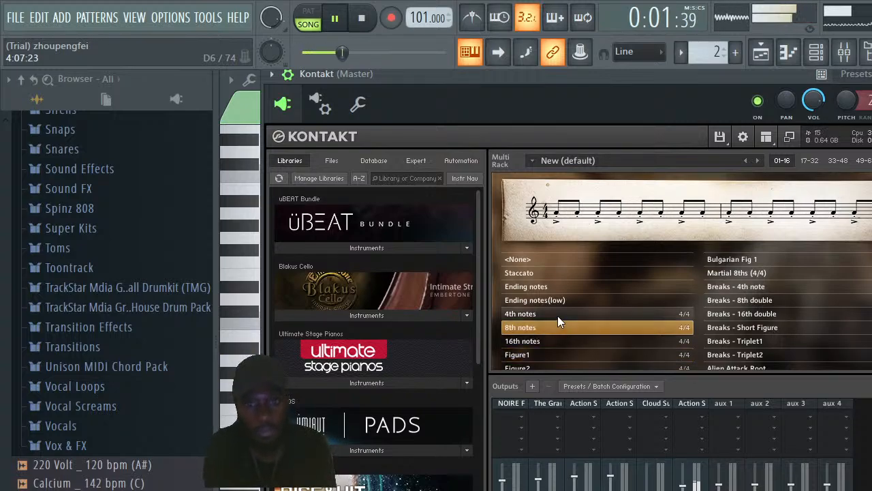
pyautogui.click(556, 300)
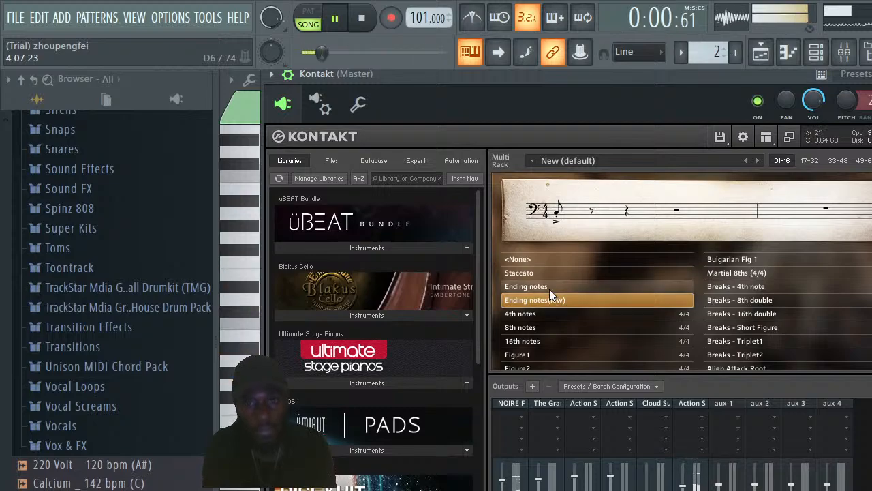
pyautogui.click(549, 289)
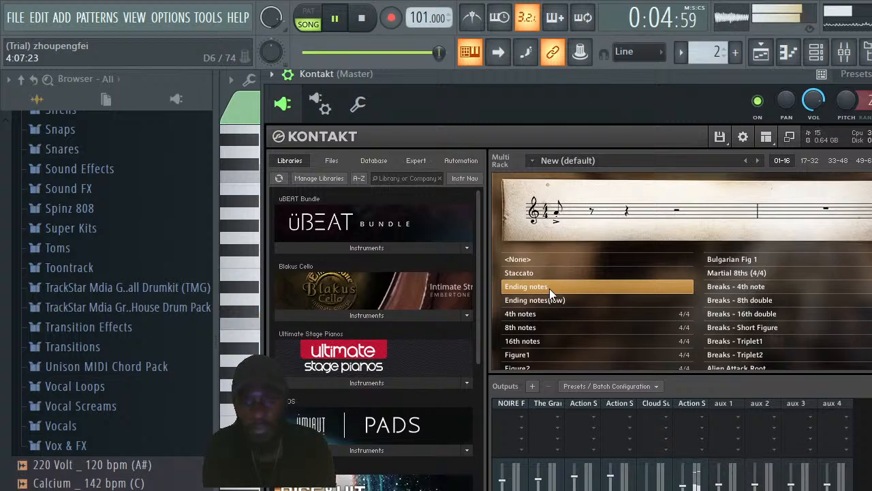
pyautogui.click(543, 276)
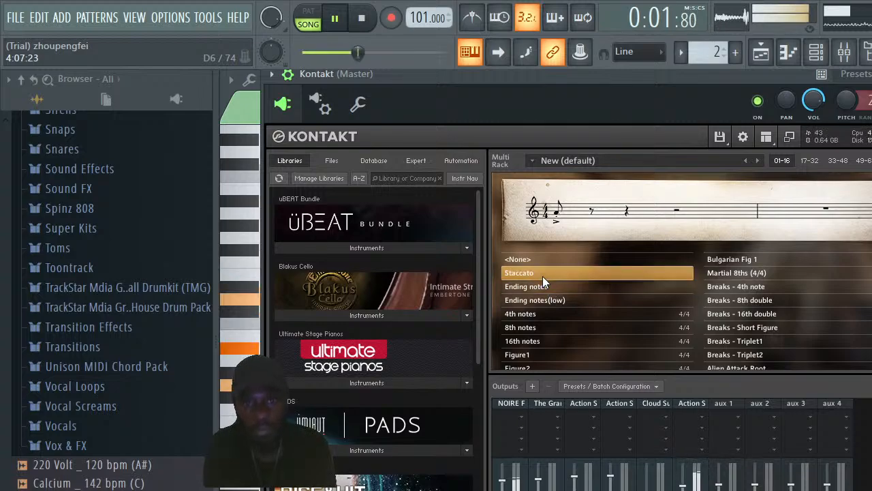
# Try the phrases Martial 8ths (4/4), Breaks - 8th double, Alien Attack Root, Alien Attack 1, Alien Attack 3 and Black Swords 1
pyautogui.click(735, 268)
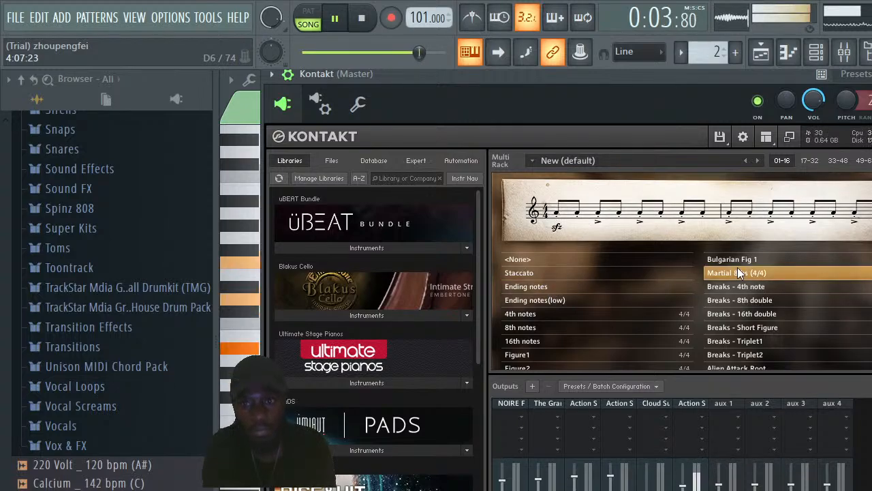
pyautogui.click(748, 297)
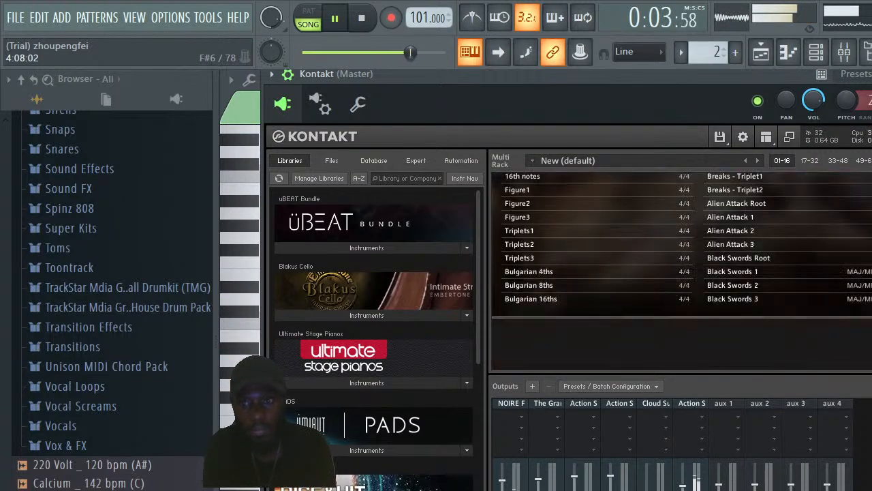
pyautogui.scroll(3, 750, 273)
pyautogui.click(779, 285)
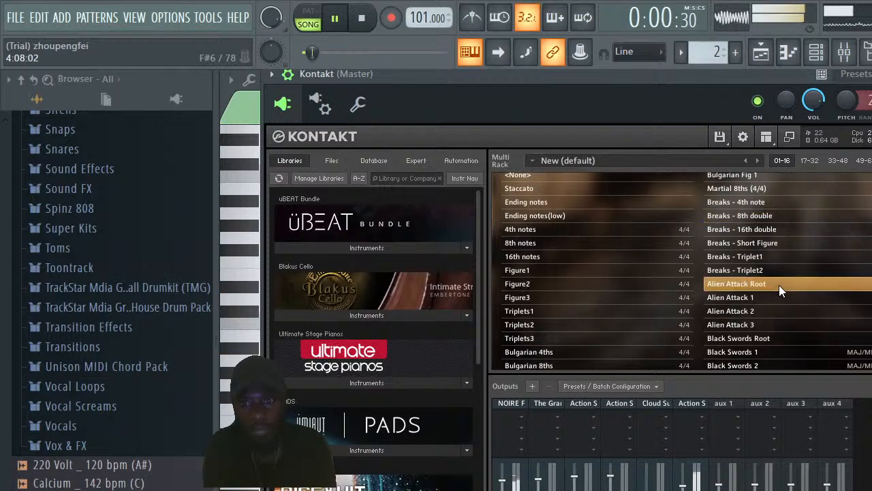
pyautogui.click(769, 297)
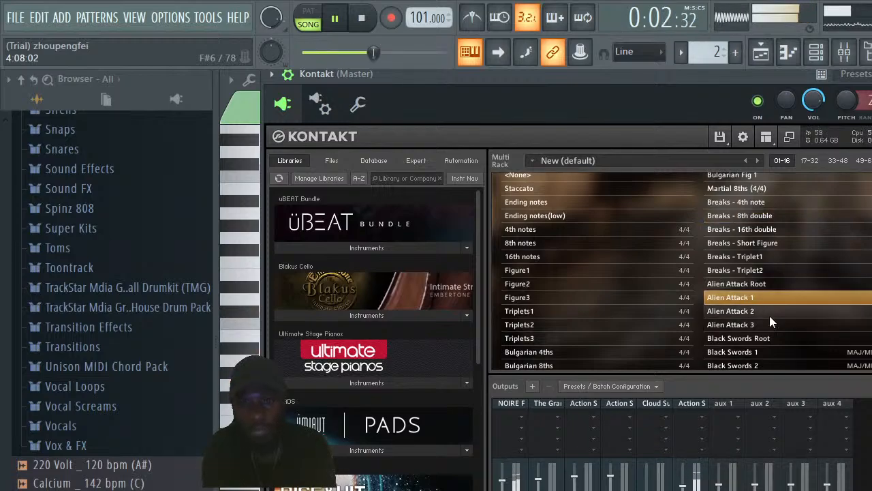
pyautogui.click(769, 323)
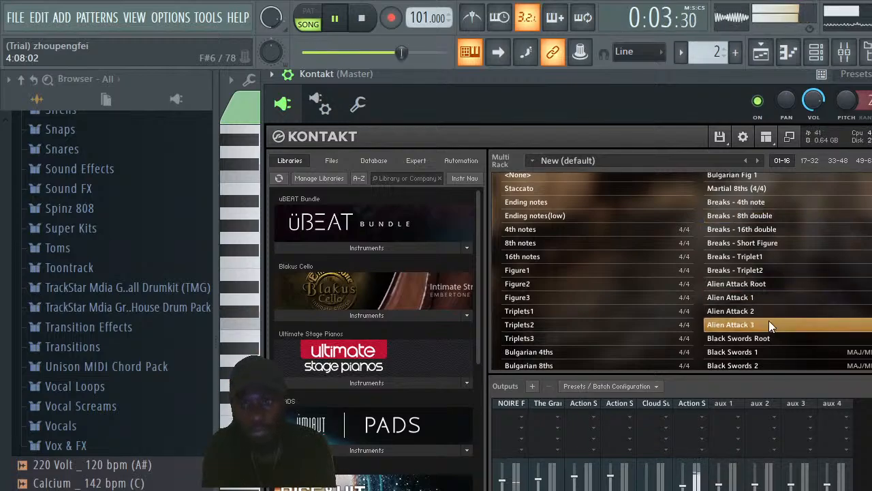
pyautogui.click(809, 352)
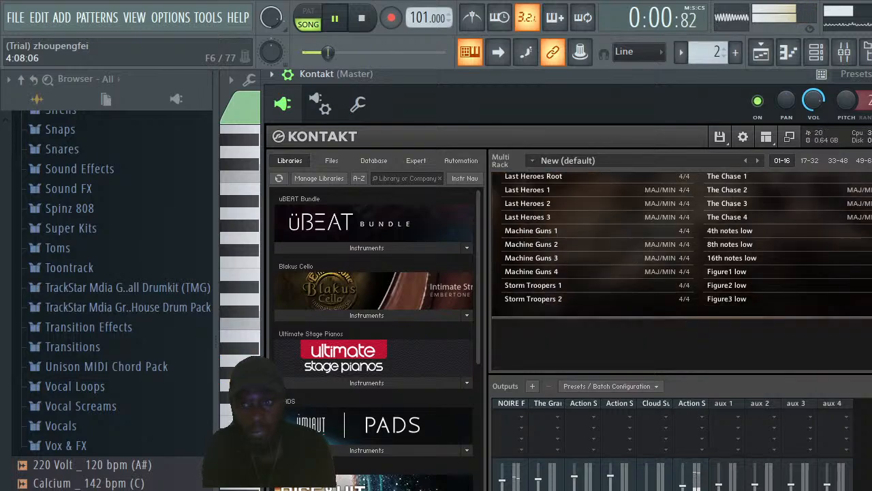
# Filter the Action Strings phrase list to 5/4 meter and browse the matching phrases
pyautogui.scroll(8, 681, 272)
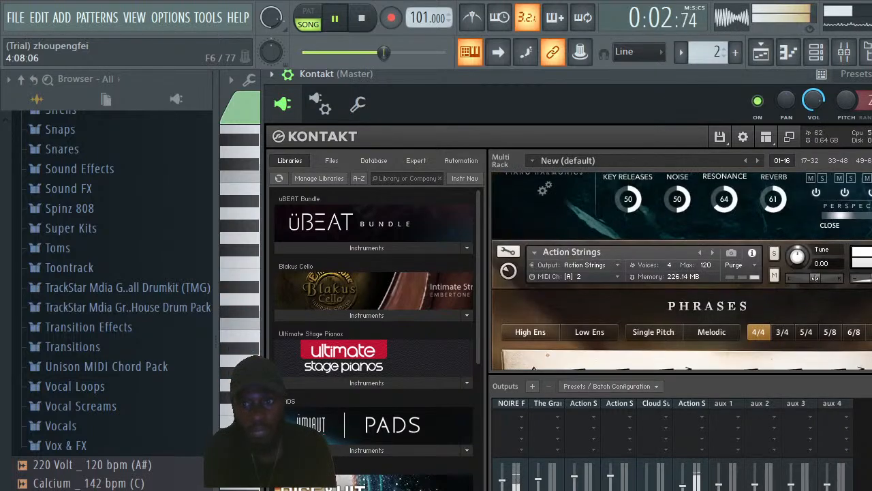
pyautogui.scroll(-2, 682, 271)
pyautogui.click(811, 261)
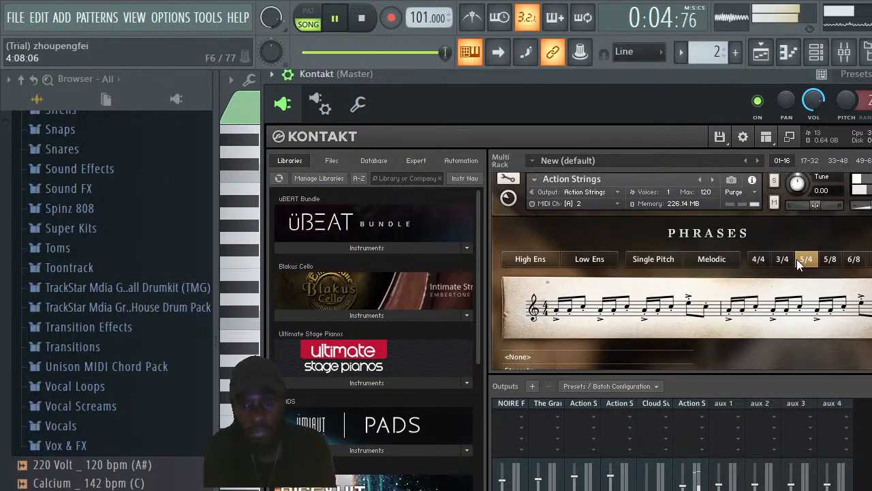
pyautogui.scroll(-2, 681, 271)
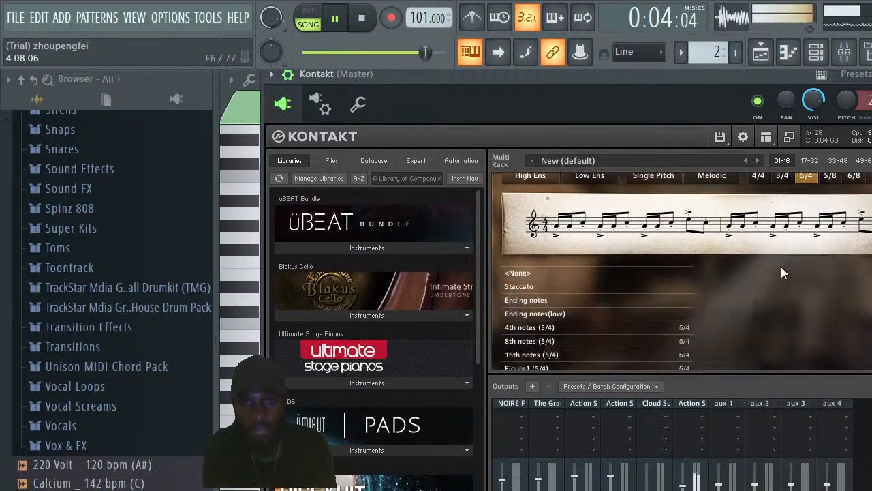
# Try the phrases Ending notes, 8th notes (5/4), Figure2 low (5/4) and Figure1 low (5/4) for the Action Strings slot
pyautogui.click(556, 301)
pyautogui.click(552, 340)
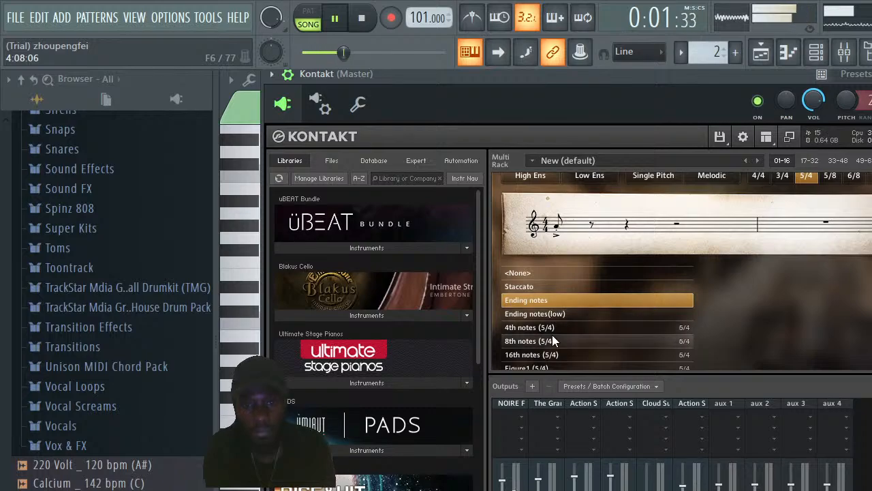
pyautogui.scroll(-3, 688, 328)
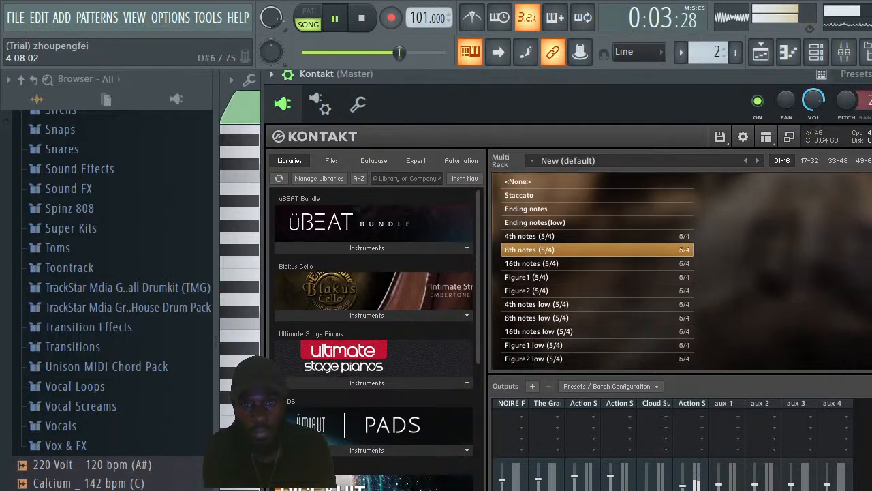
pyautogui.click(539, 307)
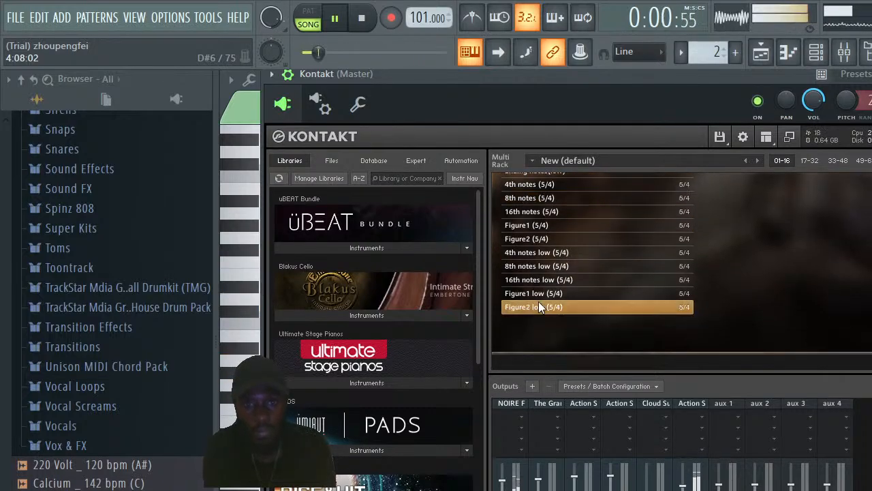
pyautogui.click(545, 293)
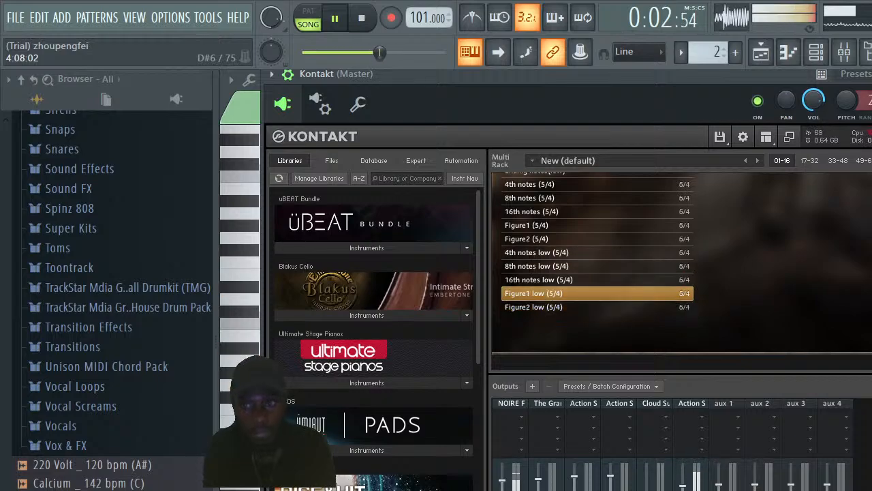
pyautogui.scroll(4, 862, 240)
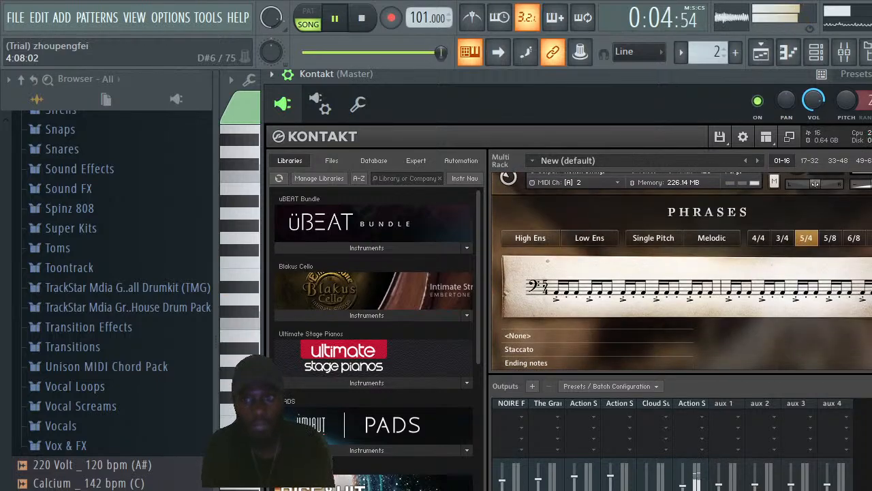
# Filter the phrases to 6/8, try 16th notes low (6/8), and switch the meter filter to 3/4
pyautogui.click(853, 238)
pyautogui.click(769, 363)
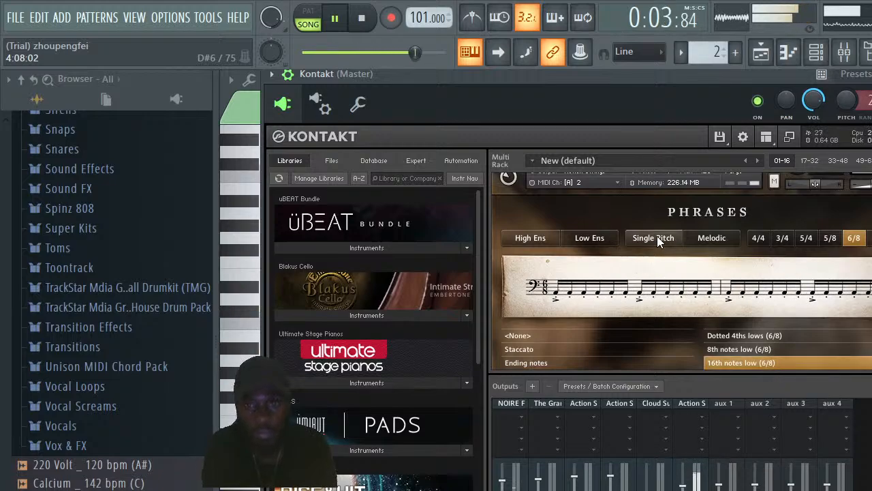
pyautogui.click(783, 239)
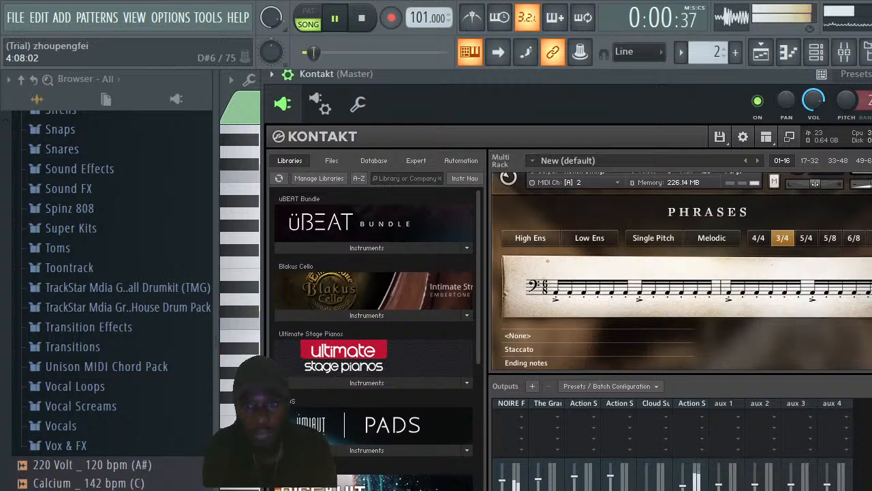
# Solo the MIDI Out #2 channel and reopen the Kontakt instrument
pyautogui.click(816, 51)
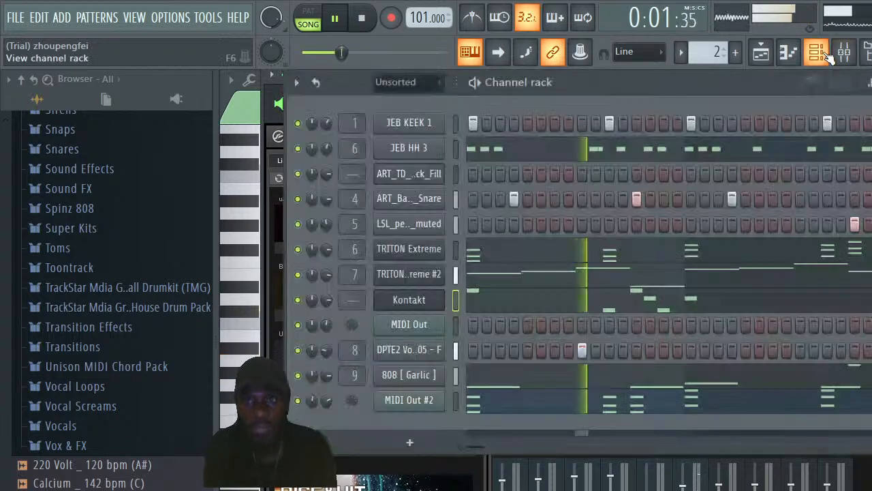
pyautogui.rightClick(297, 401)
pyautogui.click(323, 350)
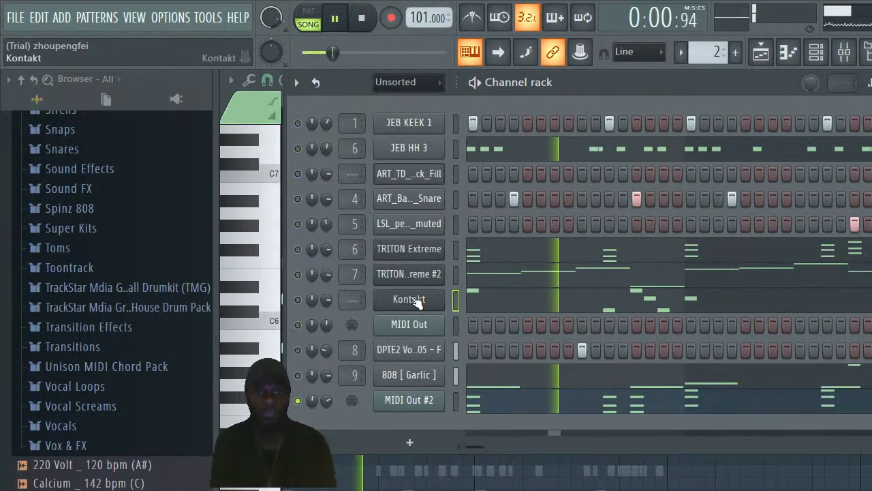
pyautogui.click(413, 300)
# Try the Melodic filter on the 3/4 Action Strings phrases, and restrict the list to Single Pitch instead
pyautogui.scroll(-5, 681, 271)
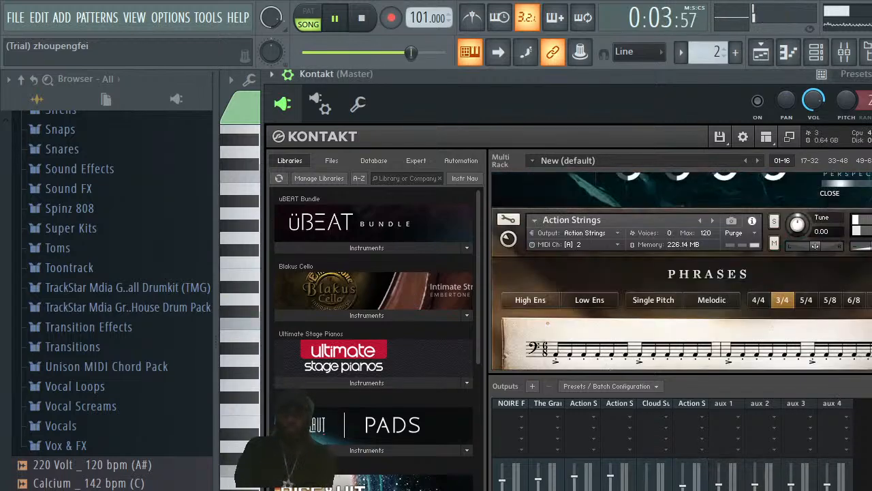
pyautogui.scroll(-2, 726, 268)
pyautogui.scroll(6, 726, 269)
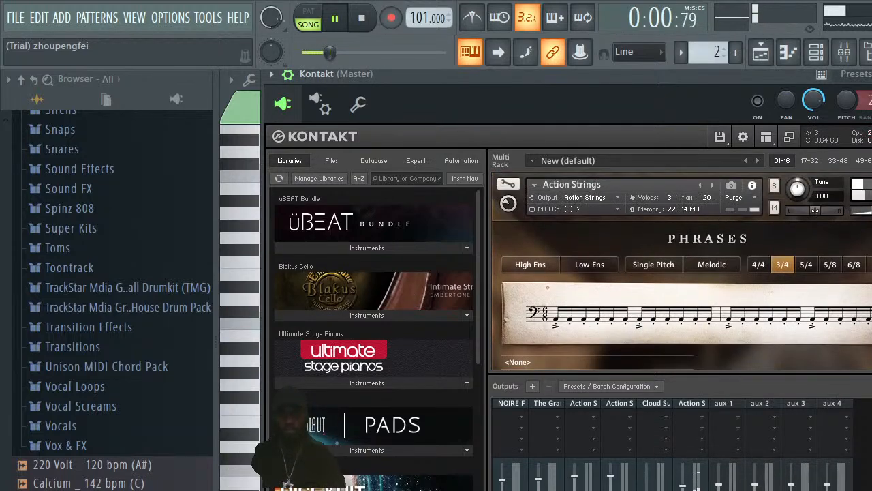
pyautogui.click(720, 268)
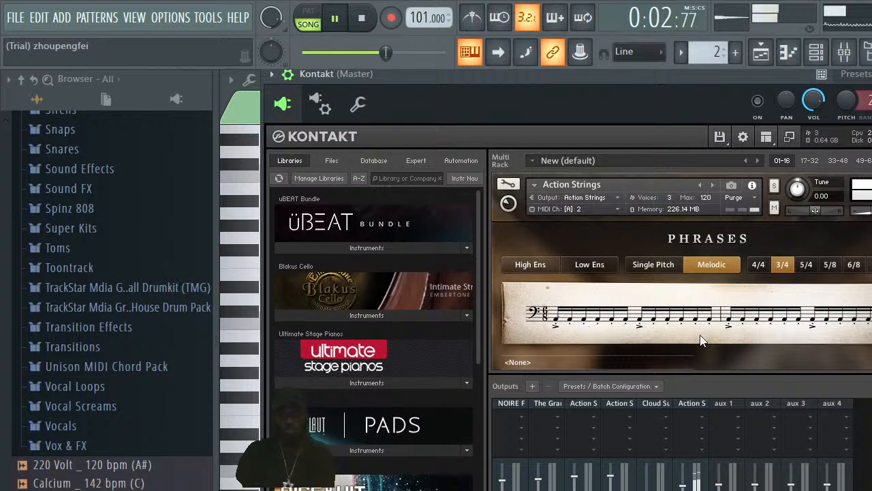
pyautogui.click(641, 268)
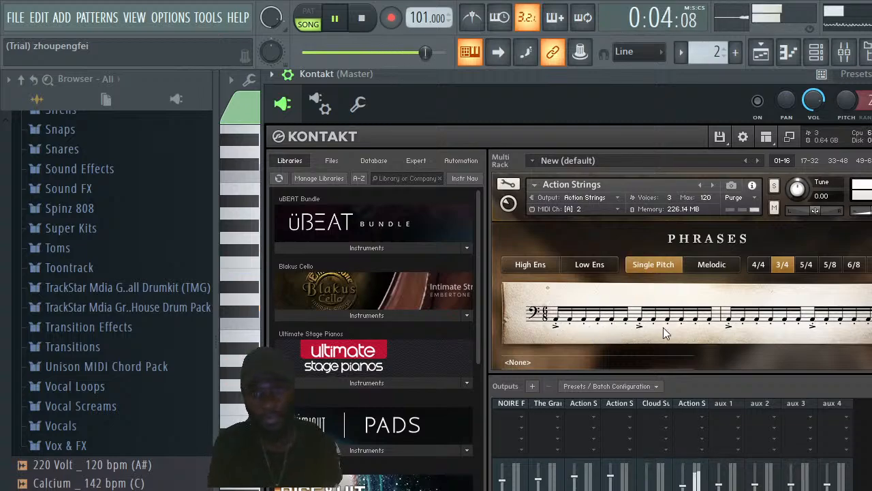
# Select all chord notes in the MIDI Out #2 piano roll and lengthen them together to about twice their length
pyautogui.press('Escape')
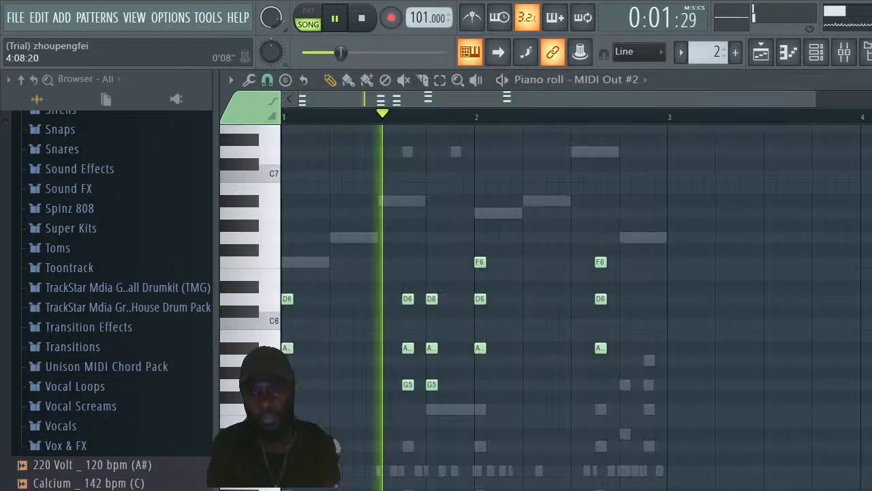
pyautogui.hotkey('ctrl', 'a')
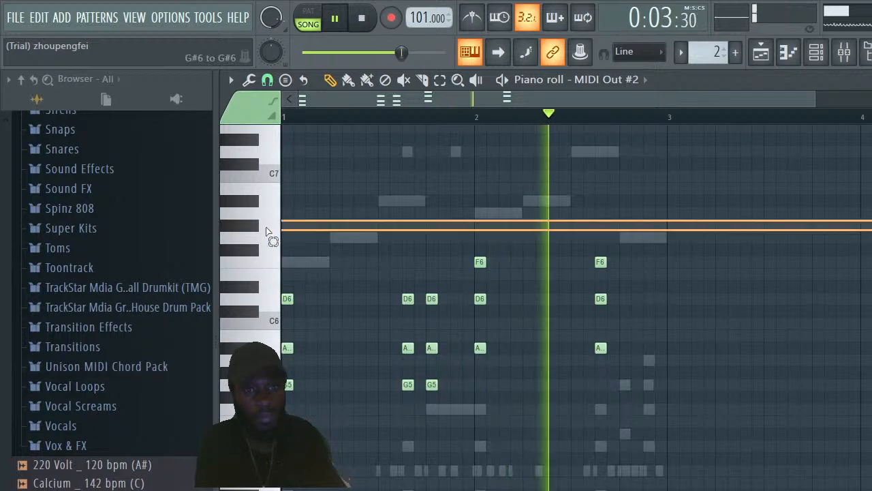
pyautogui.moveTo(290, 297)
pyautogui.mouseDown()
pyautogui.moveTo(333, 312)
pyautogui.moveTo(302, 303)
pyautogui.mouseUp()
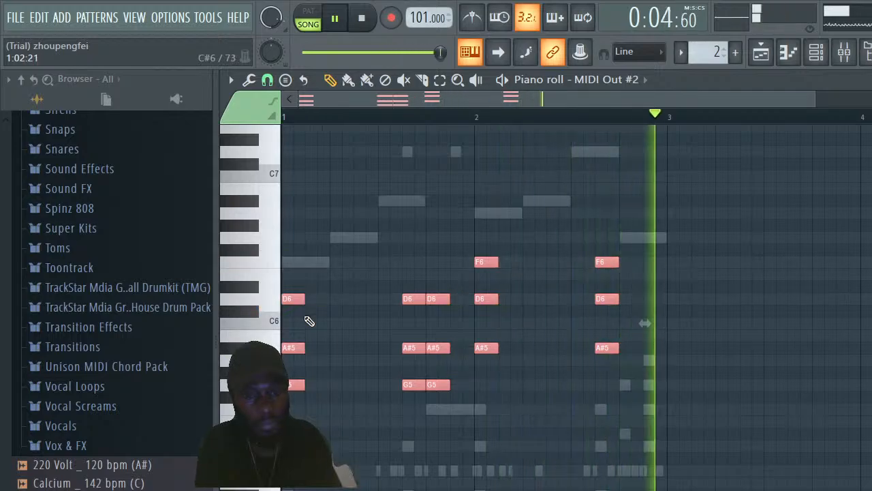
# Check the MIDI channel and port settings of MIDI Out #2
pyautogui.click(813, 57)
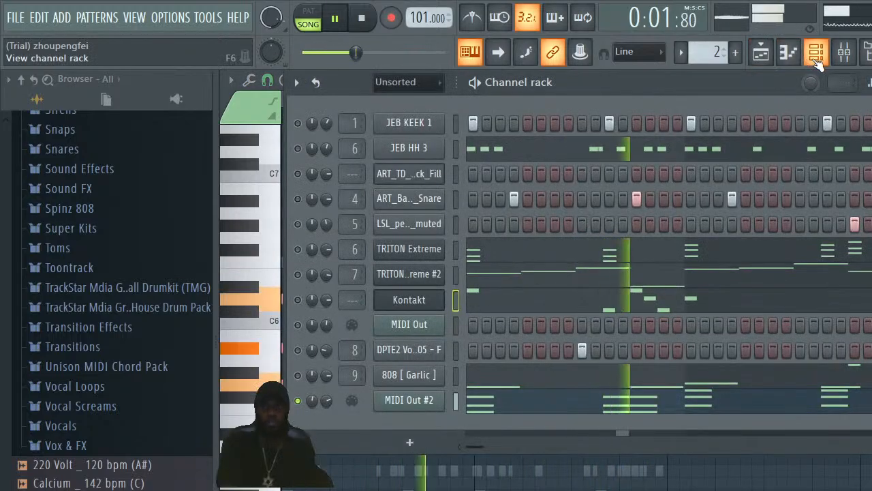
pyautogui.click(423, 402)
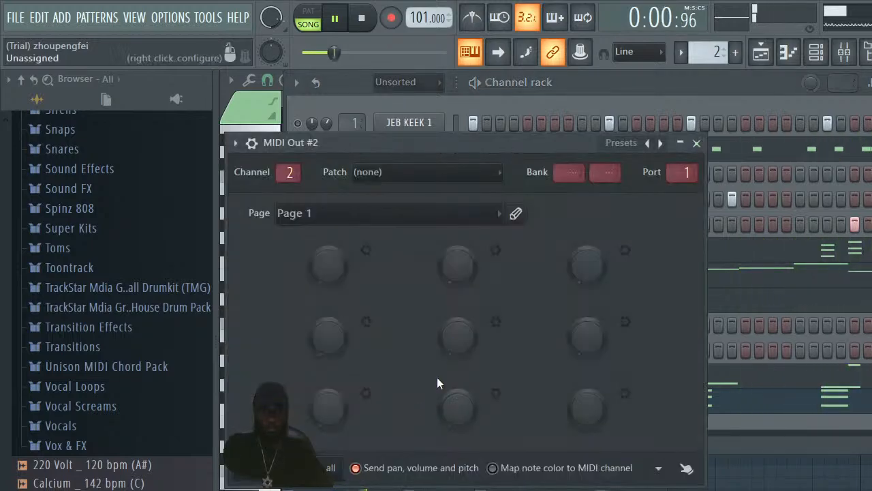
pyautogui.click(697, 144)
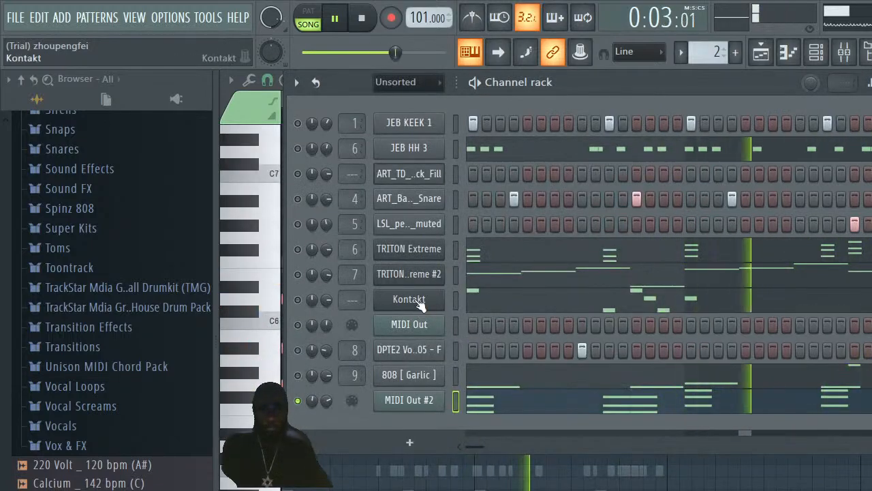
# Look through the 3/4 single-pitch phrases in Action Strings, remove the 3/4 filter and restrict the list to High Ens
pyautogui.click(415, 301)
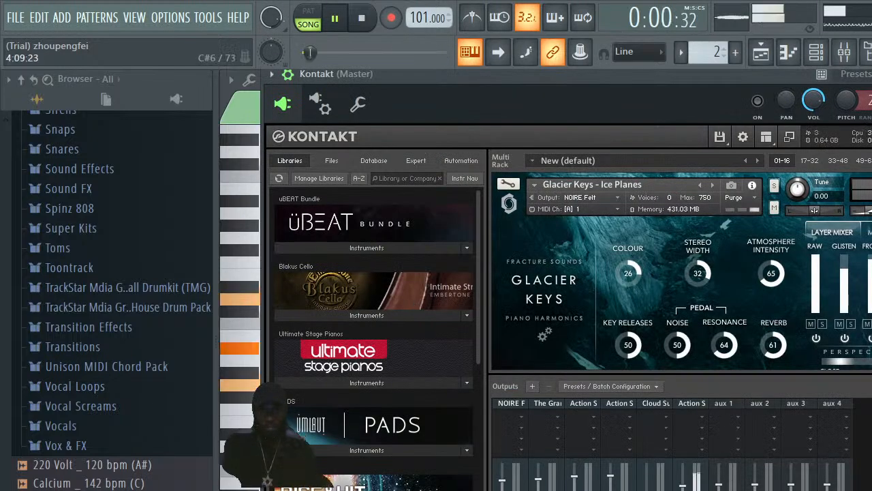
pyautogui.scroll(-6, 681, 271)
pyautogui.scroll(2, 682, 271)
pyautogui.scroll(-2, 681, 271)
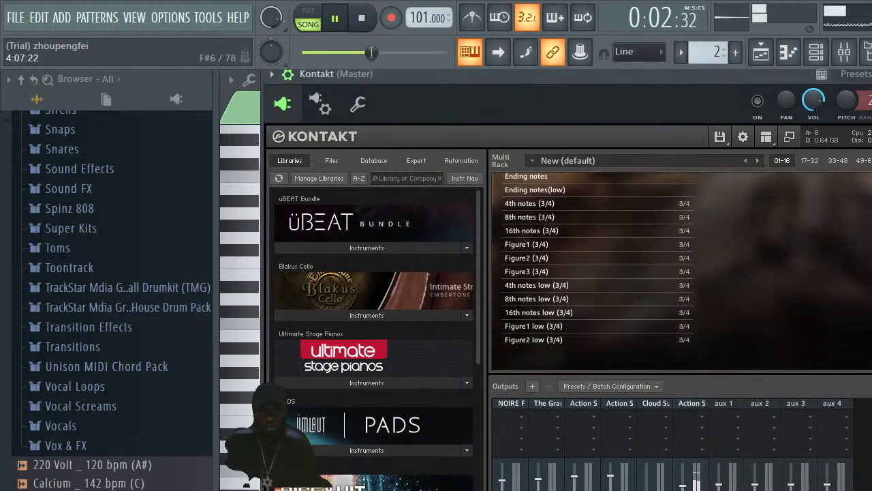
pyautogui.scroll(4, 682, 272)
pyautogui.scroll(-6, 681, 271)
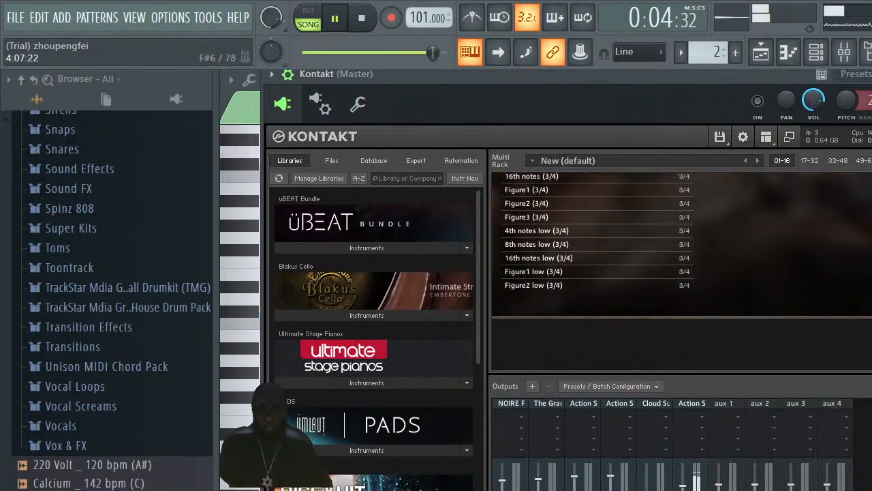
pyautogui.scroll(5, 682, 271)
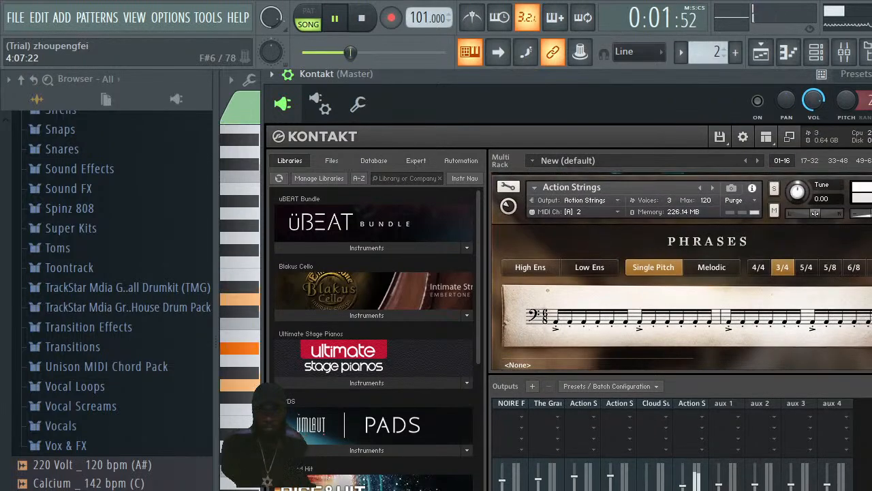
pyautogui.click(788, 268)
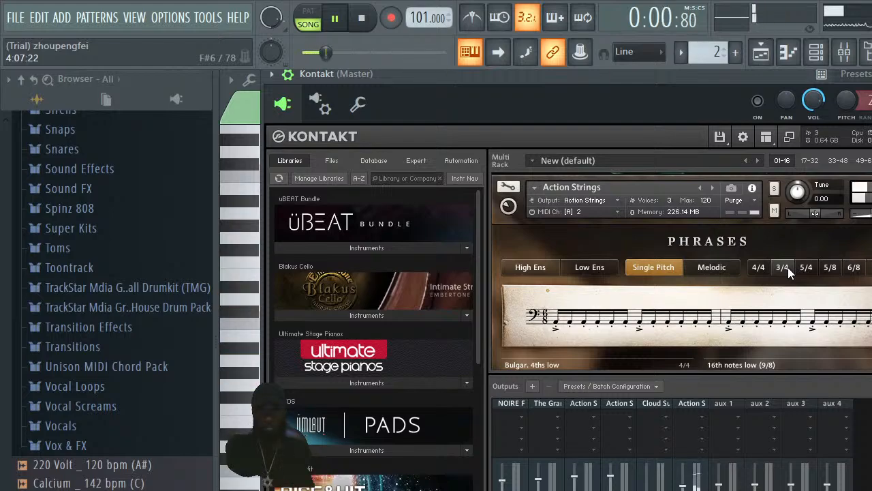
pyautogui.click(524, 268)
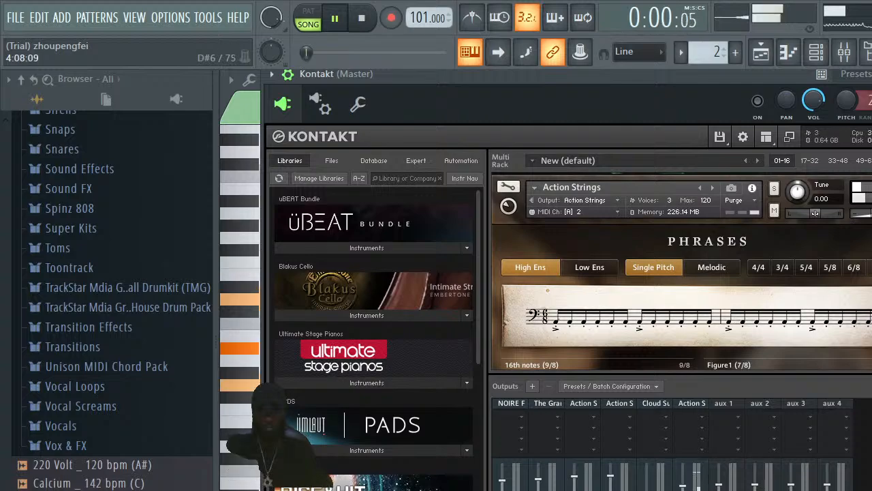
# Try the high-ensemble phrases Desert Storm Root and Dragon Flight 1 for the slot
pyautogui.scroll(-3, 584, 321)
pyautogui.click(796, 337)
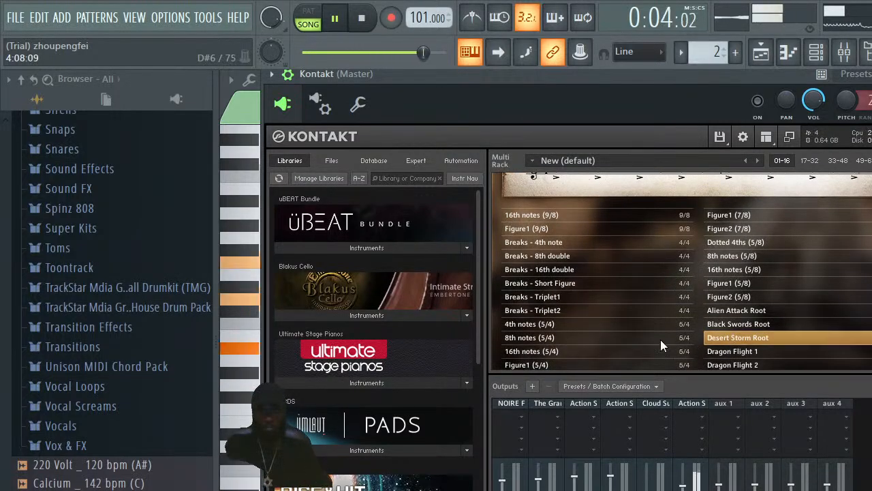
pyautogui.click(796, 351)
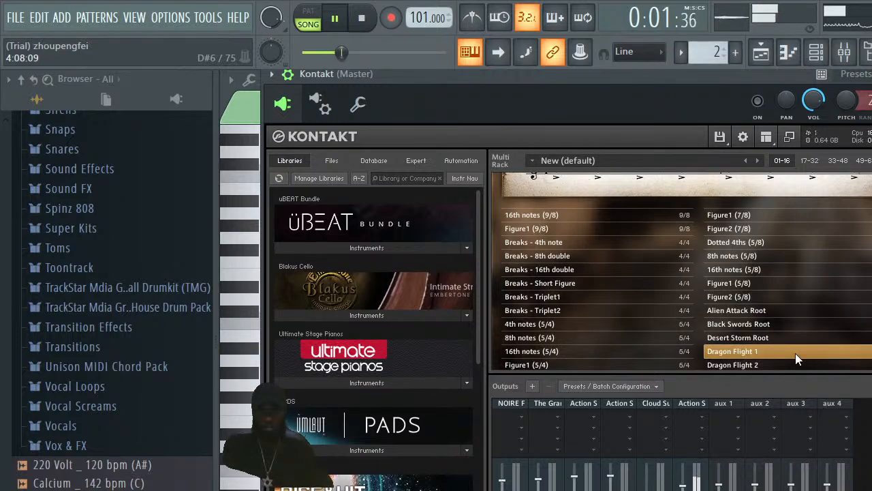
pyautogui.scroll(1, 682, 273)
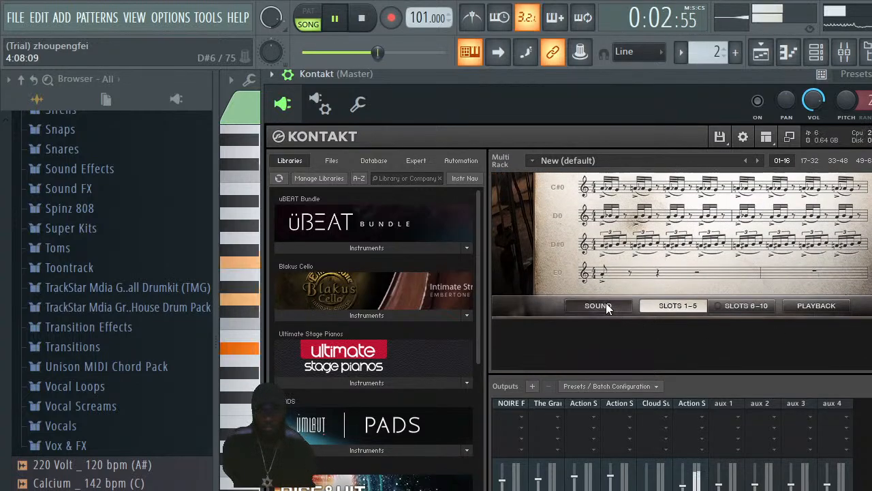
# In the Action Strings sound settings, raise the Concert Hall 1 reverb to -10.3 dB, turn Master EQ off, and compare with reverb bypassed
pyautogui.click(606, 305)
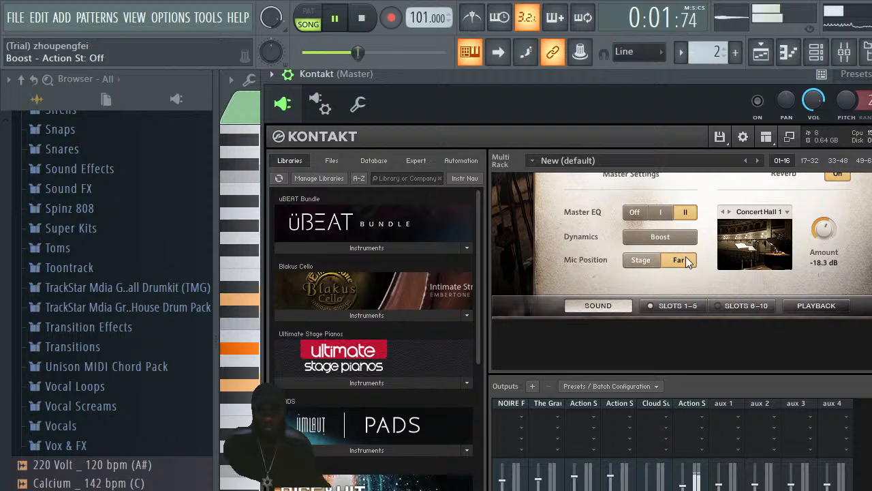
pyautogui.moveTo(837, 232)
pyautogui.mouseDown()
pyautogui.moveTo(834, 217)
pyautogui.moveTo(832, 246)
pyautogui.mouseUp()
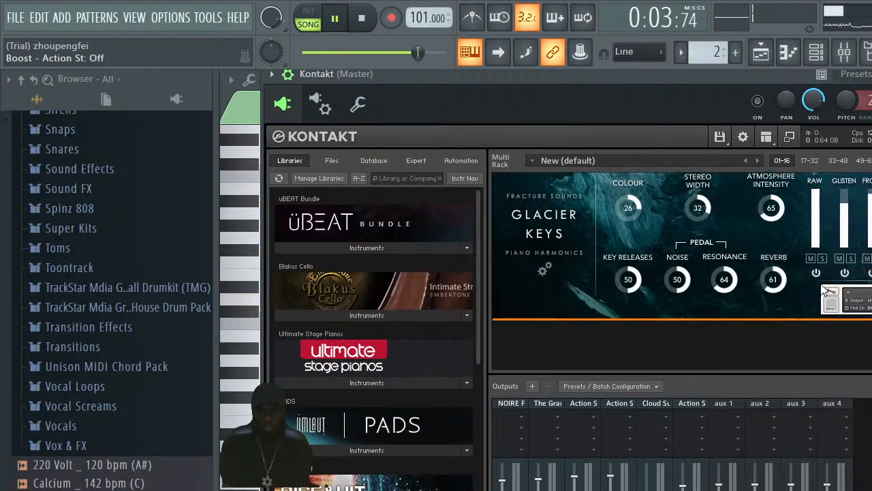
pyautogui.moveTo(823, 286); pyautogui.dragTo(838, 304)
pyautogui.scroll(-9, 848, 319)
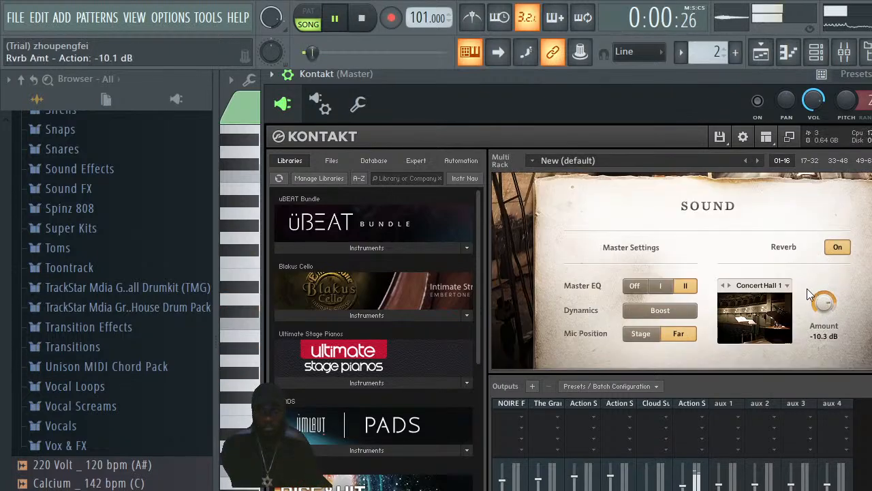
pyautogui.click(640, 286)
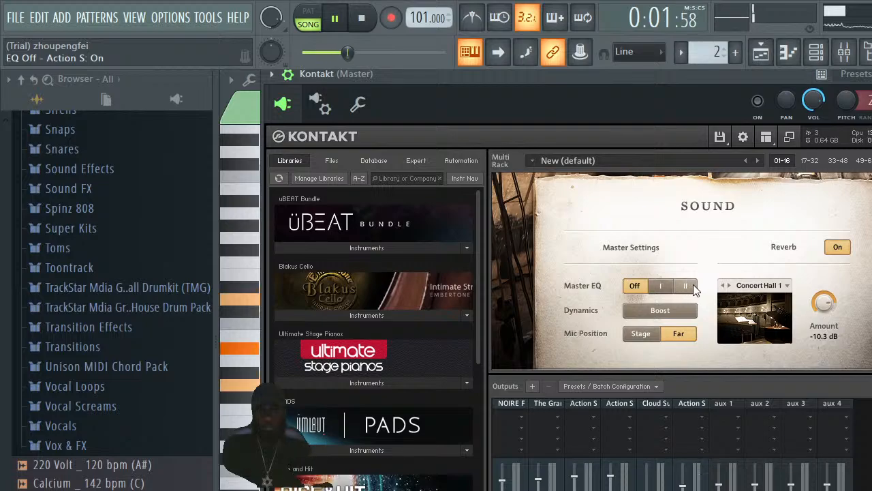
pyautogui.click(839, 247)
pyautogui.click(840, 247)
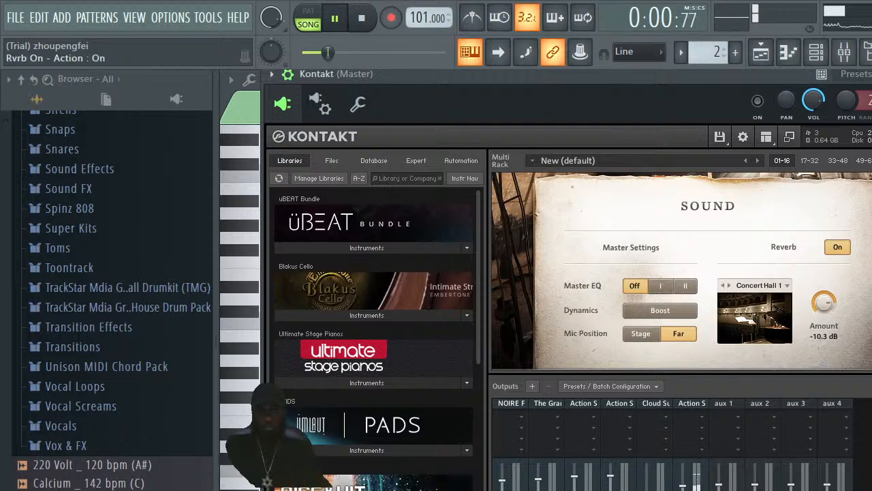
# Set Action Strings playback to 1/2 tempo with the Phrase Sync trigger mode
pyautogui.scroll(-2, 682, 272)
pyautogui.click(760, 311)
pyautogui.click(815, 306)
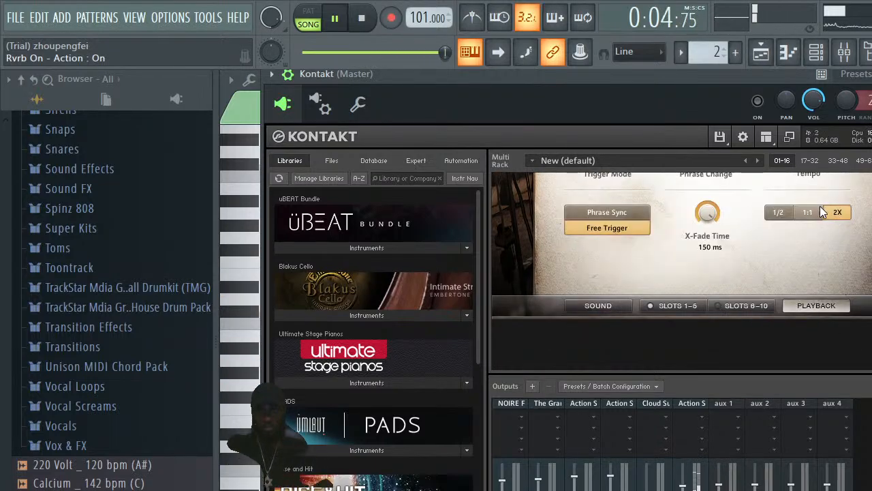
pyautogui.click(769, 214)
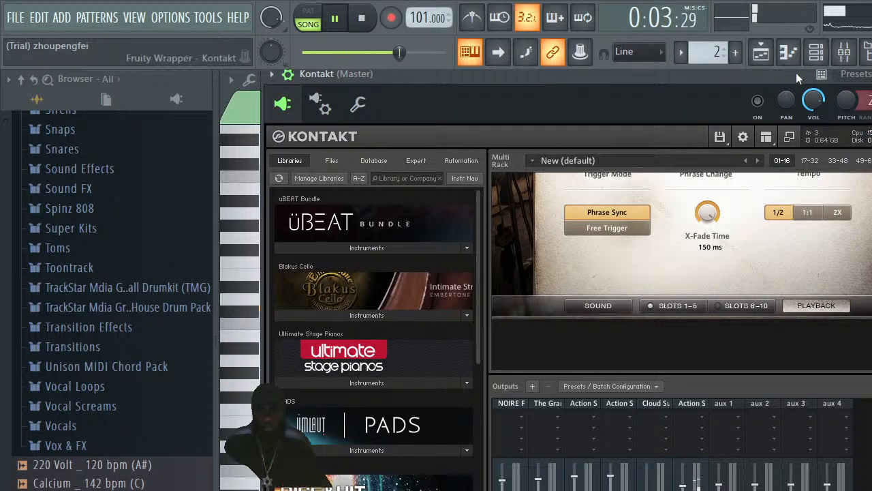
# Turn off solo on the MIDI Out #2 channel and toggle the Kontakt channel's mute to compare the beat with and without it
pyautogui.click(816, 51)
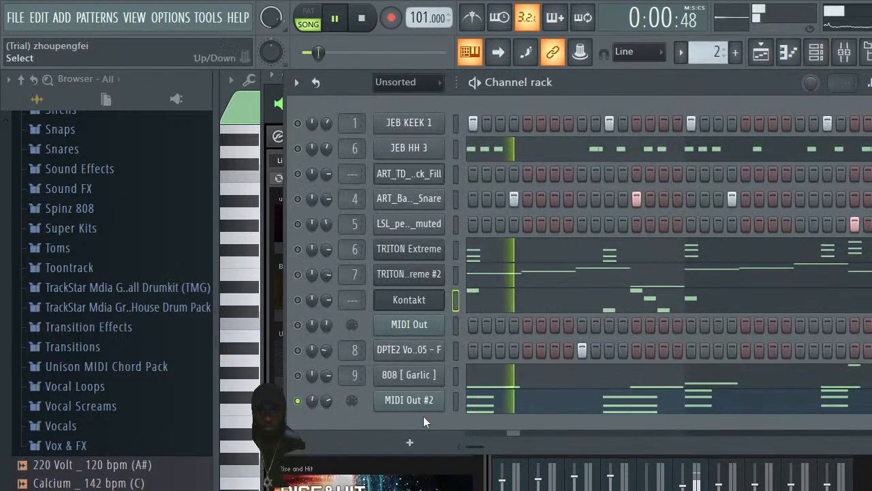
pyautogui.rightClick(298, 400)
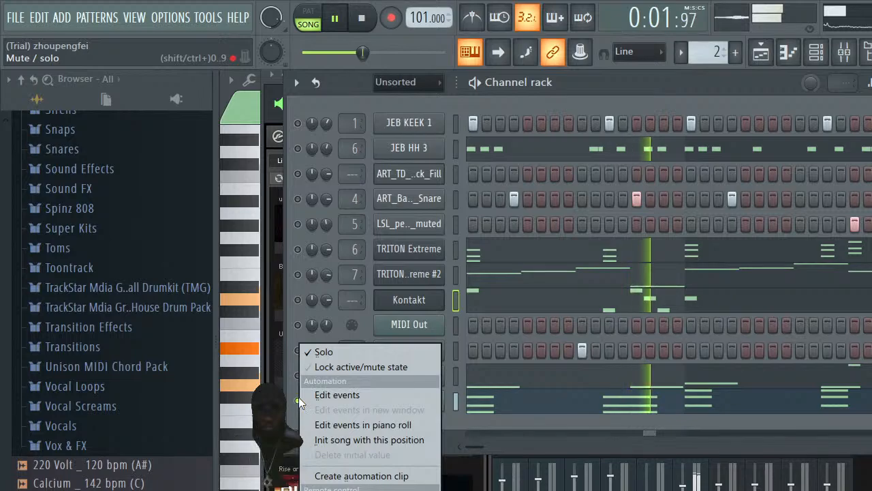
pyautogui.click(320, 351)
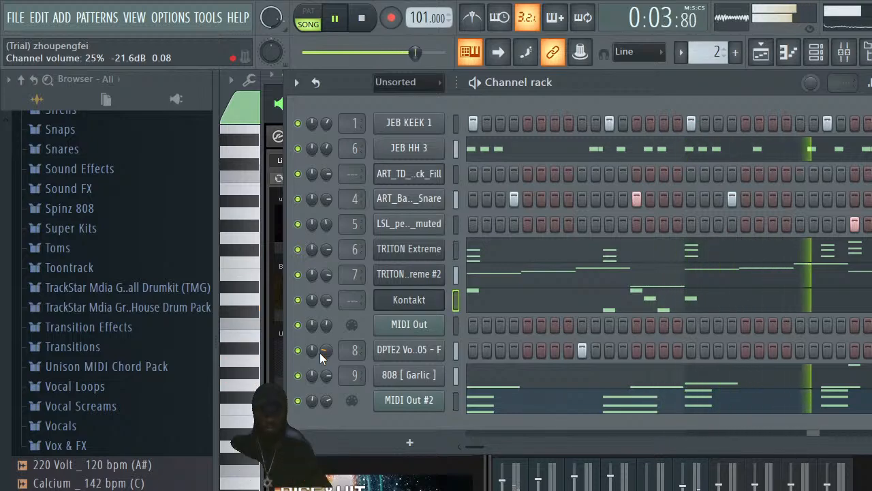
pyautogui.click(298, 299)
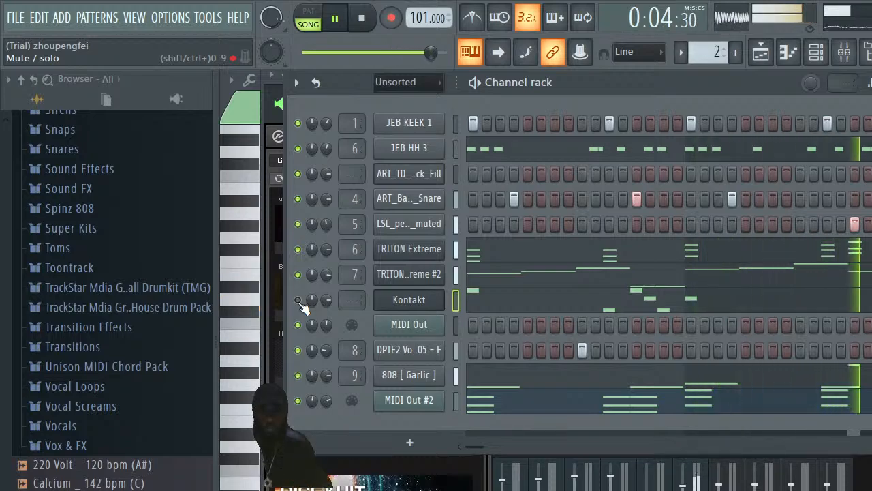
pyautogui.click(298, 301)
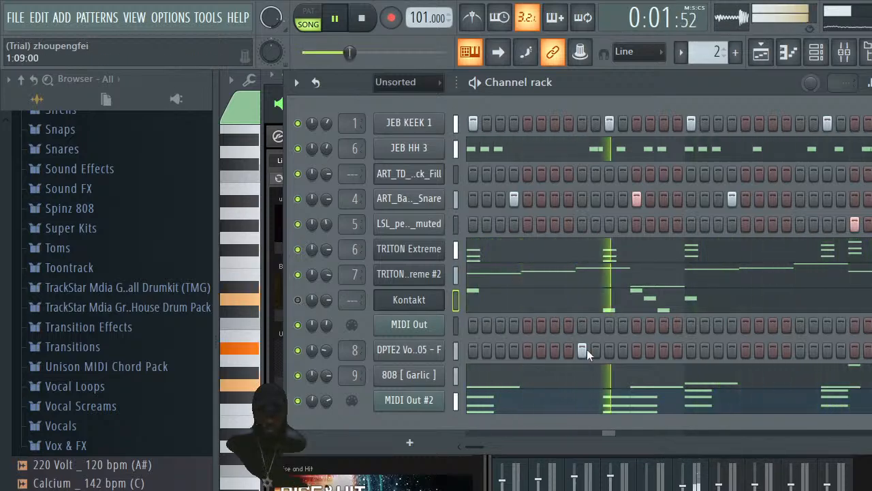
# Open the Kontakt channel's notes in the piano roll and add a one-step D7 note at step 5 of bar 1
pyautogui.click(607, 310)
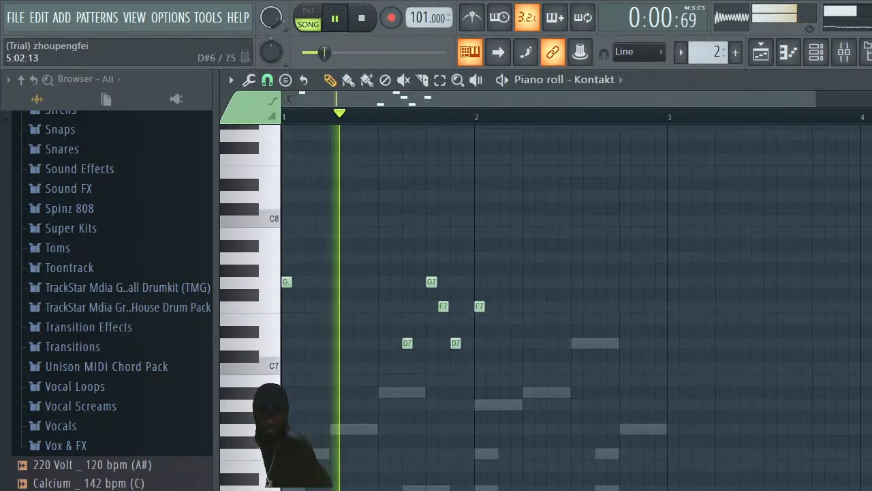
pyautogui.press('space')
pyautogui.scroll(2, 607, 270)
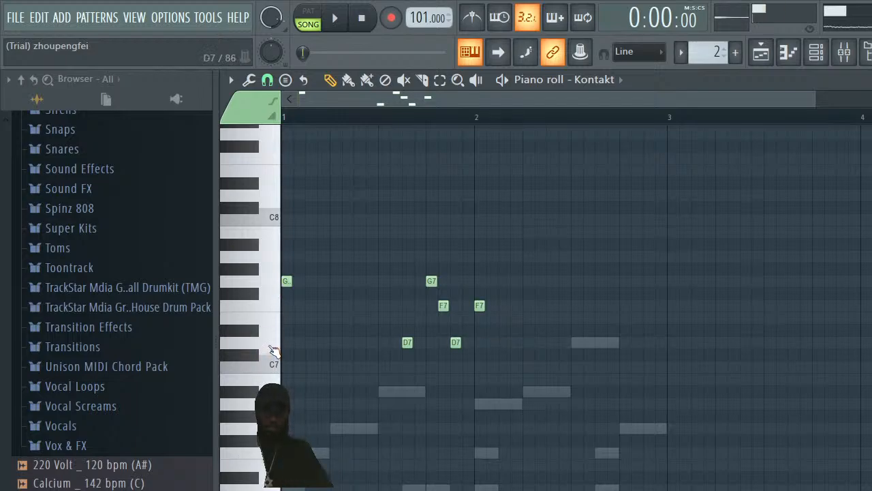
pyautogui.press('space')
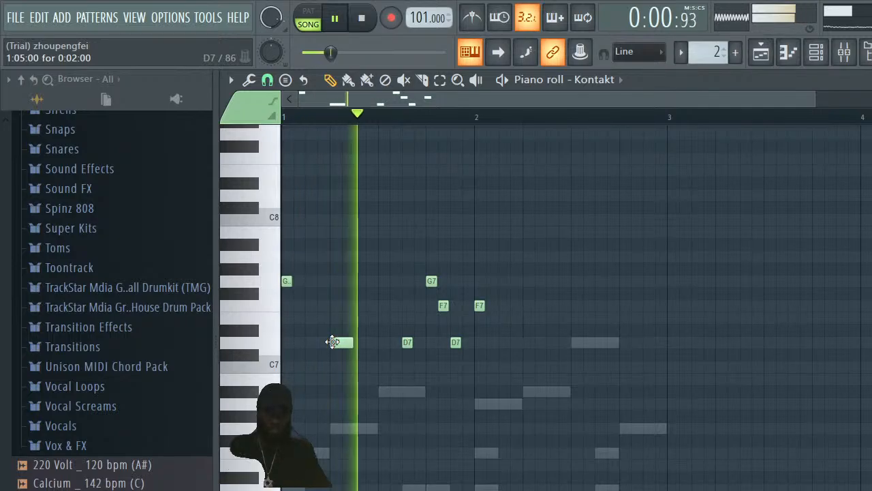
pyautogui.press('space')
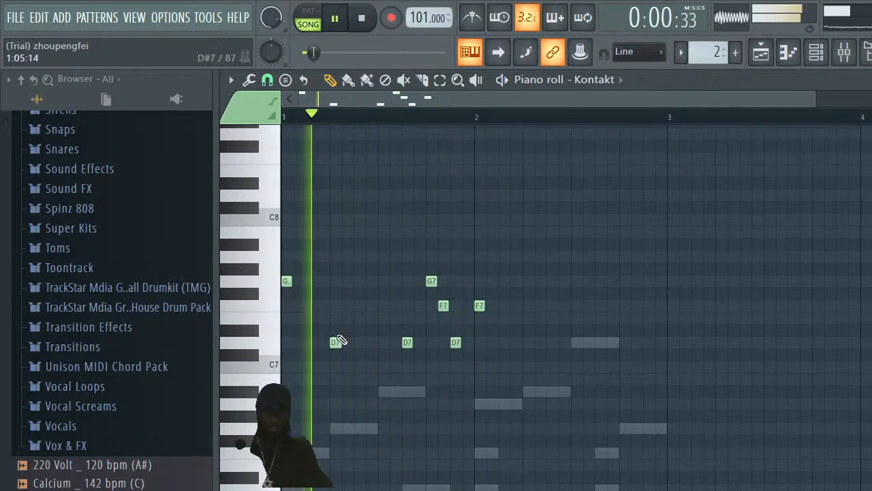
pyautogui.press('space')
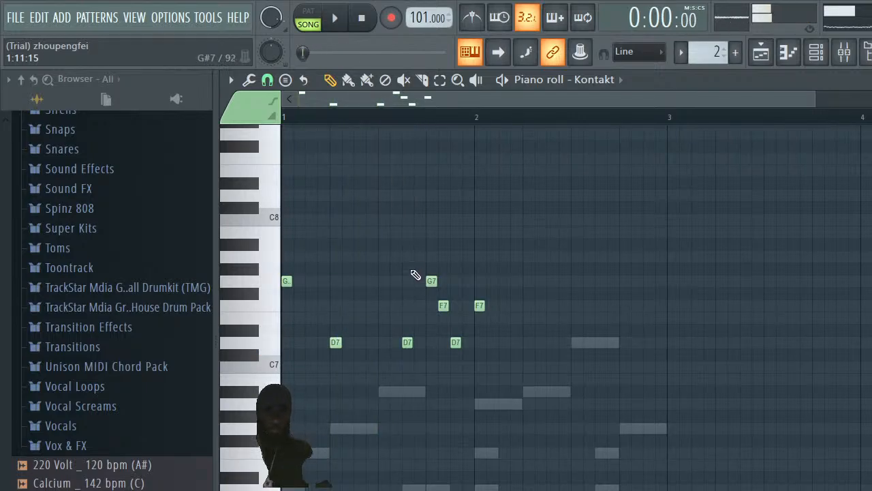
# Replace the D7 note at step 11 of bar 1 with a one-step G7 note and move it to step 9
pyautogui.rightClick(406, 343)
pyautogui.press('space')
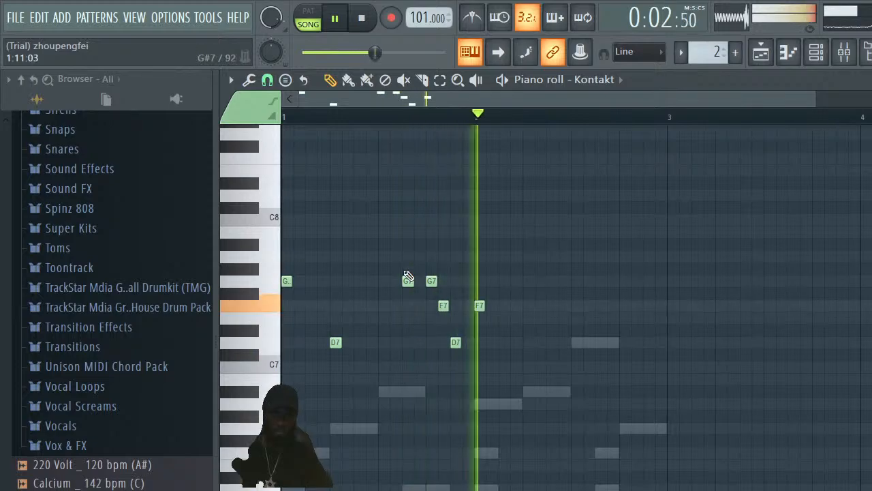
pyautogui.moveTo(407, 282); pyautogui.dragTo(396, 279)
pyautogui.press('space')
pyautogui.press('space')
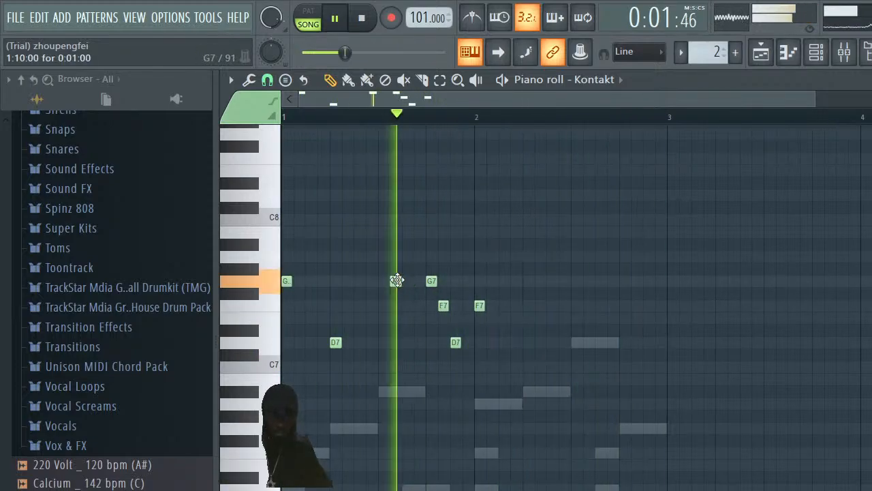
pyautogui.moveTo(397, 281); pyautogui.dragTo(385, 280)
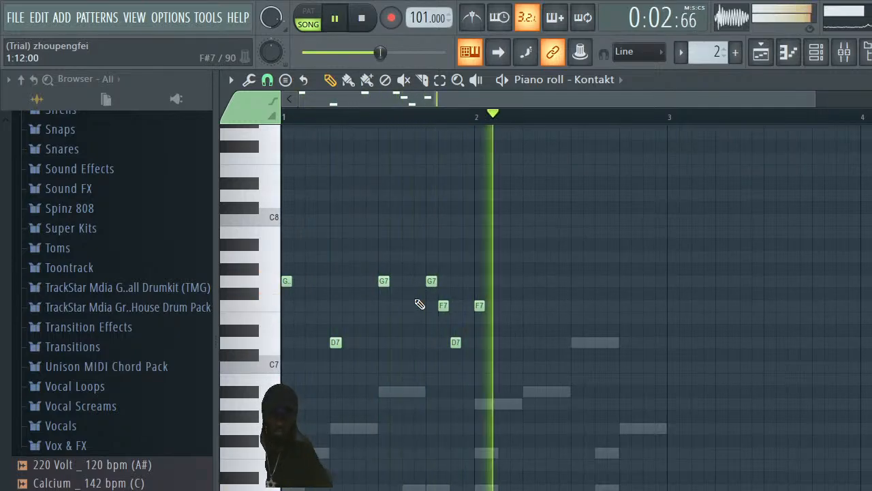
# Add one-step notes in bar 2: D7 at step 5, G7 at steps 9 and 13, F7 at step 14 and D7 at step 15
pyautogui.press('space')
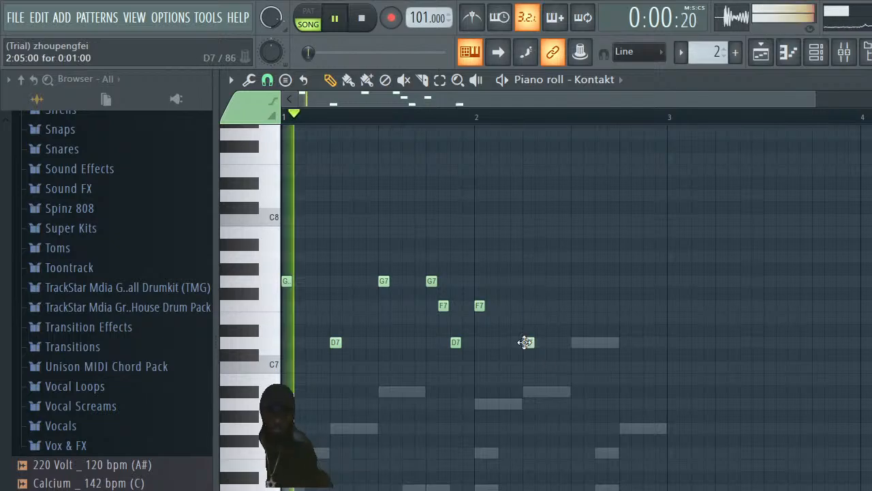
pyautogui.click(577, 281)
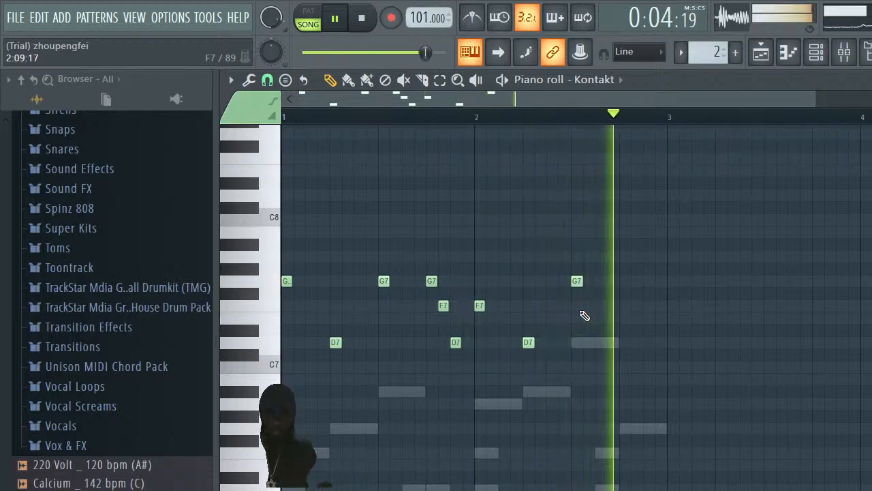
pyautogui.click(625, 281)
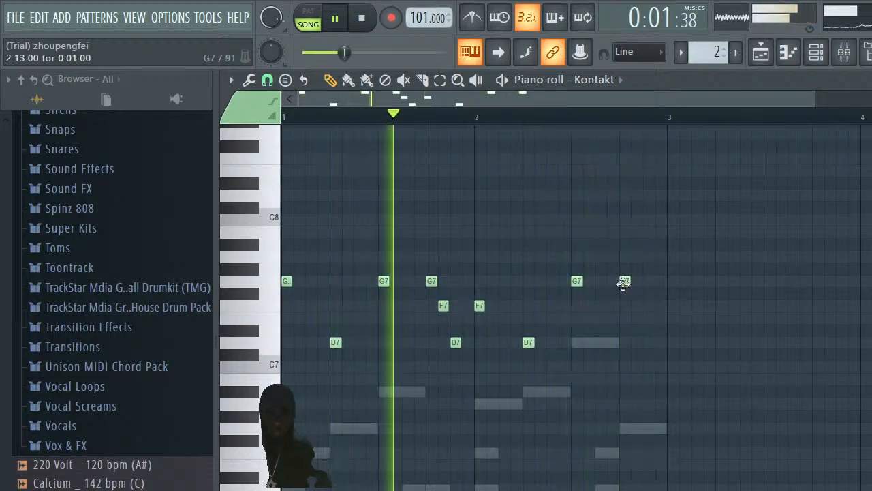
pyautogui.click(636, 306)
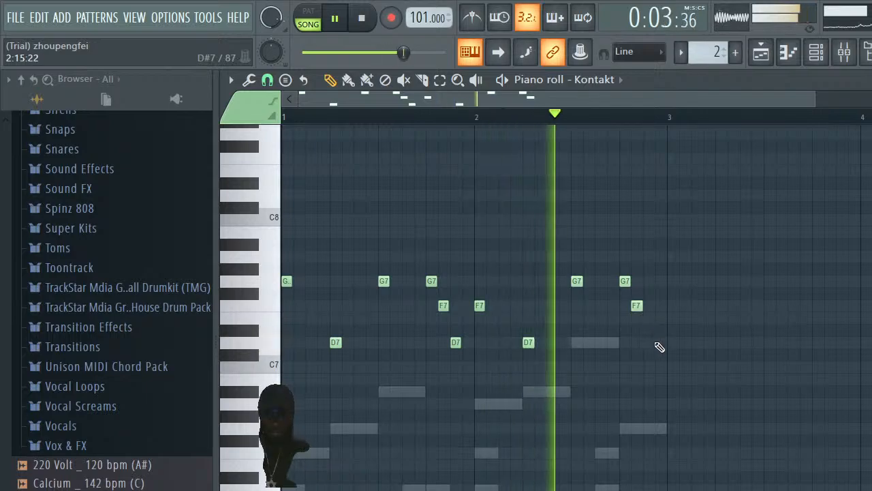
pyautogui.click(653, 343)
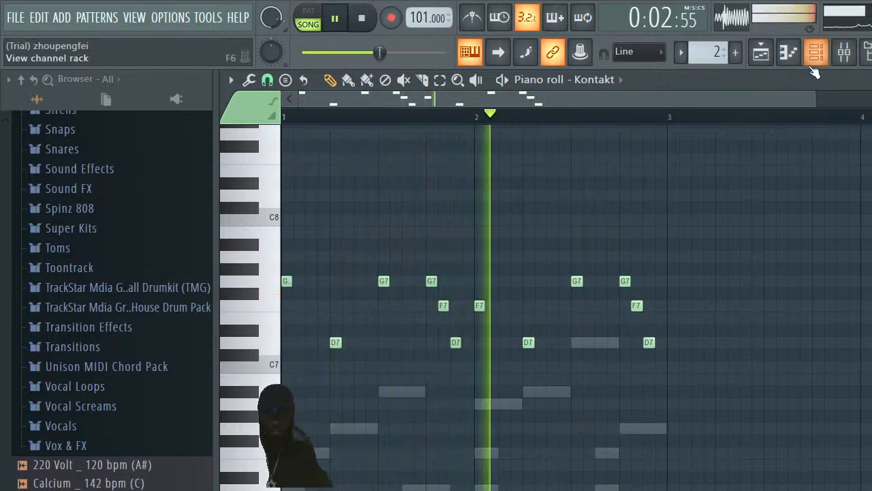
# Review the Kontakt melody in the channel rack and look at the Glacier Keys - Ice Planes instrument loaded in Kontakt
pyautogui.click(813, 67)
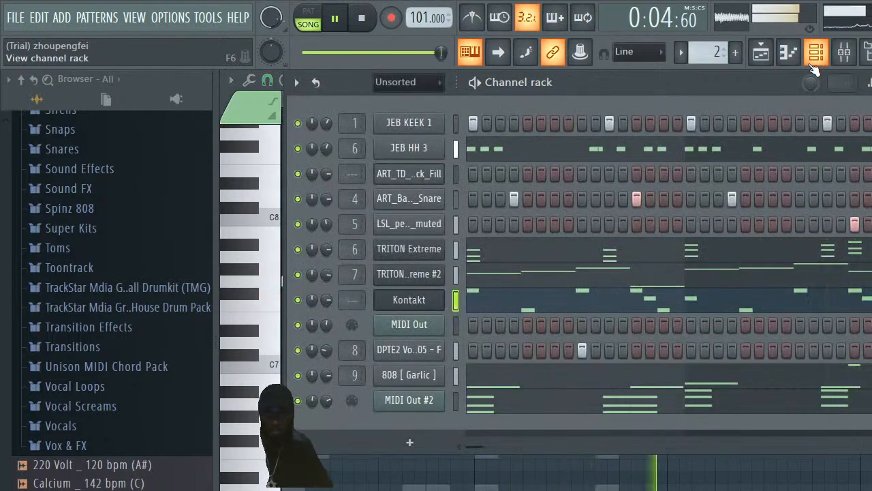
pyautogui.click(816, 59)
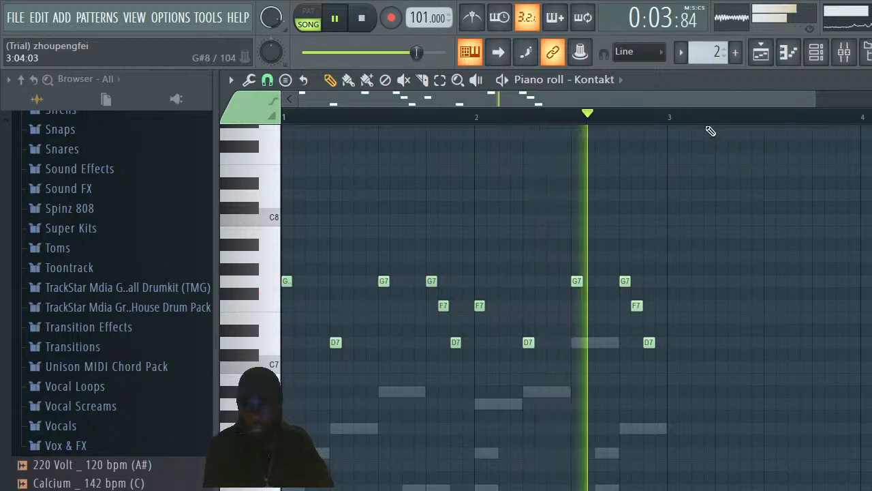
pyautogui.click(816, 53)
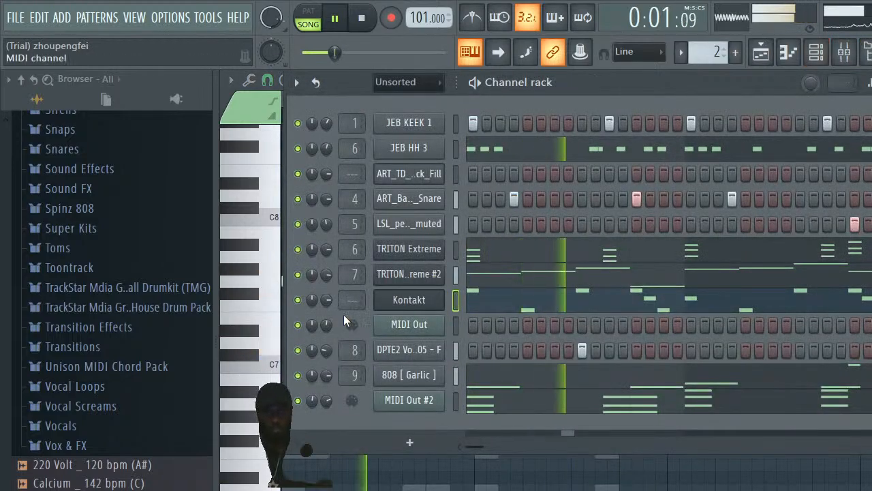
pyautogui.click(393, 309)
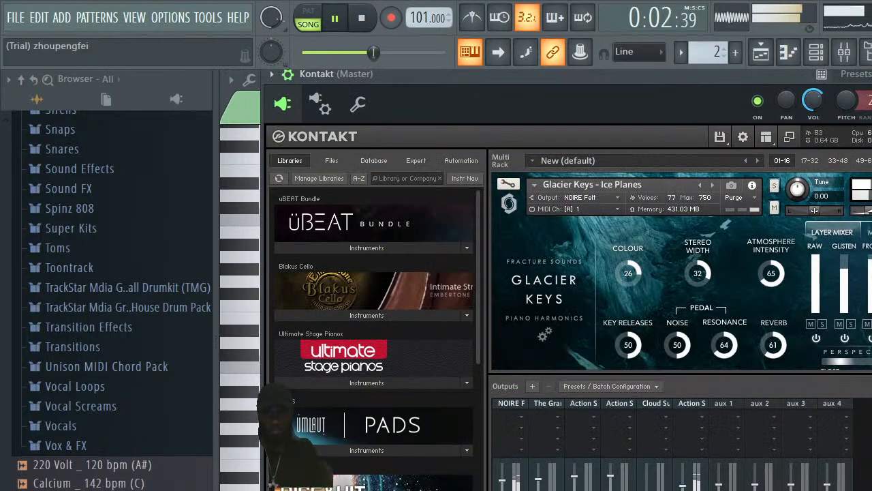
pyautogui.press('F7')
# Add one-step lead-in notes to the Kontakt melody: F7 at step 8 of bar 1 and D7 at step 8 of bar 2
pyautogui.press('space')
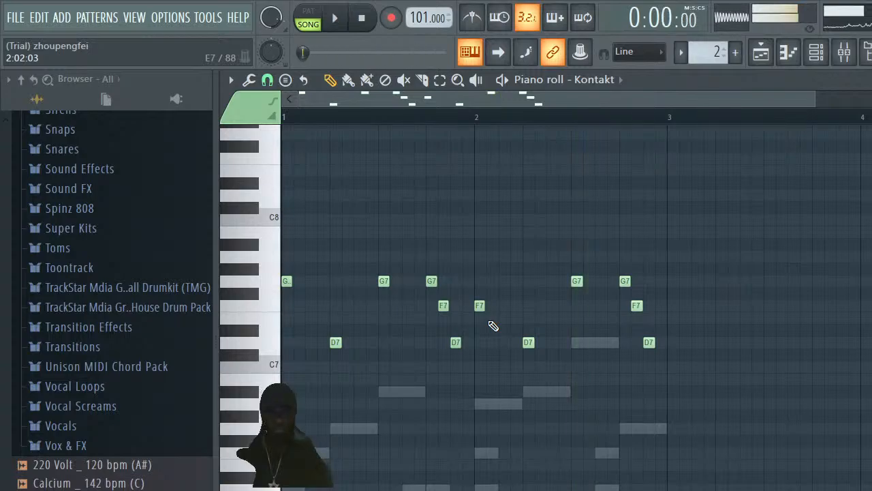
pyautogui.press('space')
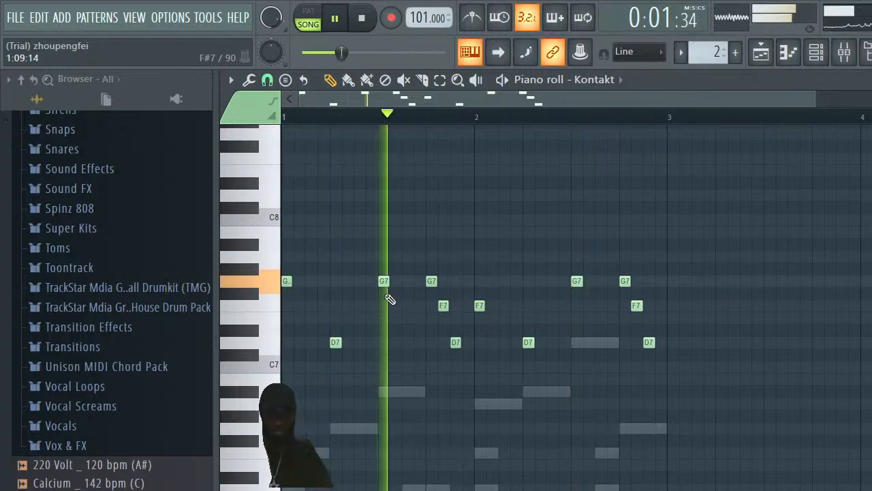
pyautogui.press('space')
pyautogui.click(369, 282)
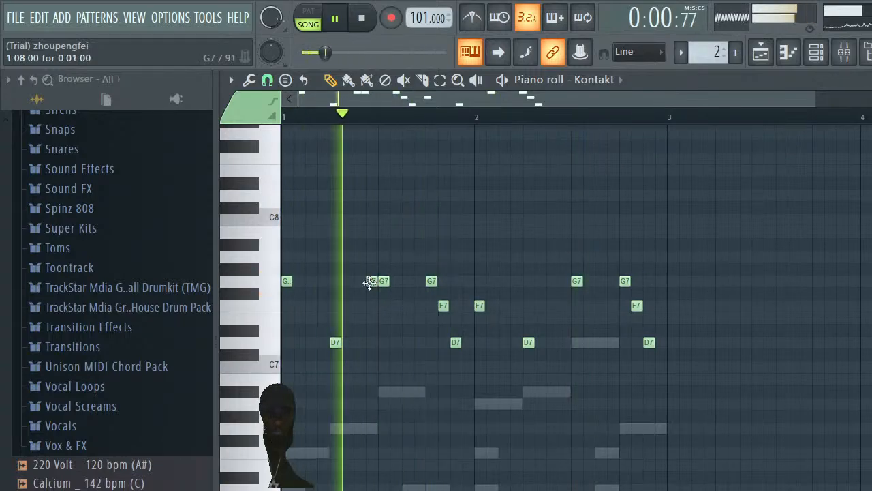
pyautogui.moveTo(369, 281); pyautogui.dragTo(369, 304)
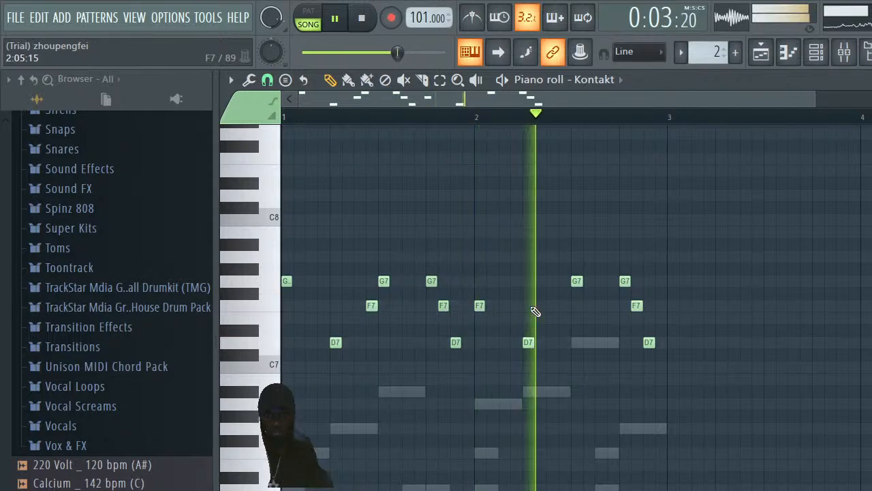
pyautogui.press('space')
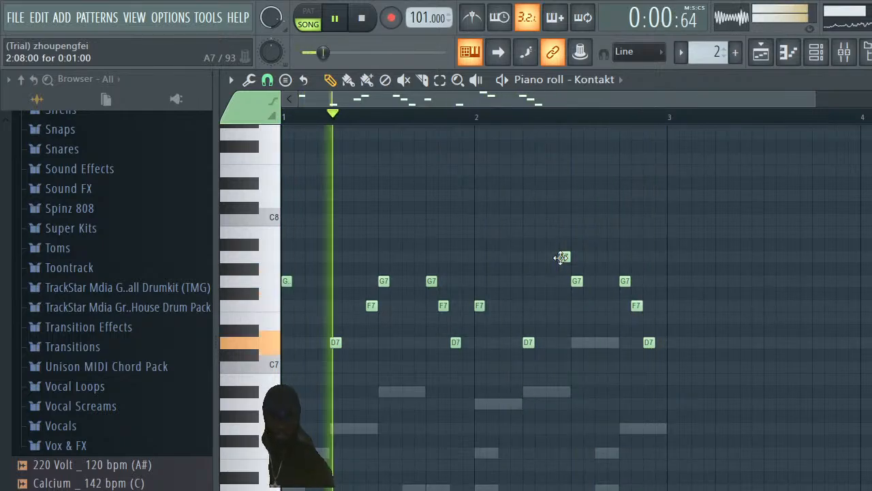
pyautogui.moveTo(561, 257); pyautogui.dragTo(565, 345)
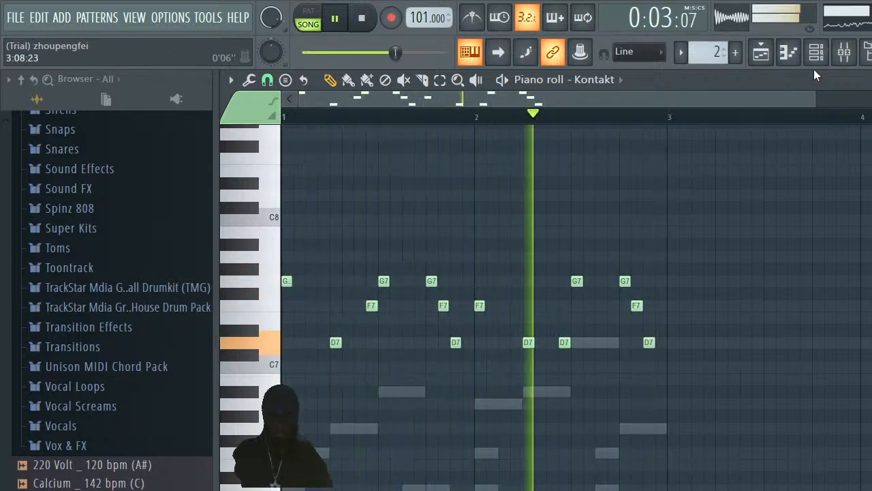
pyautogui.press('space')
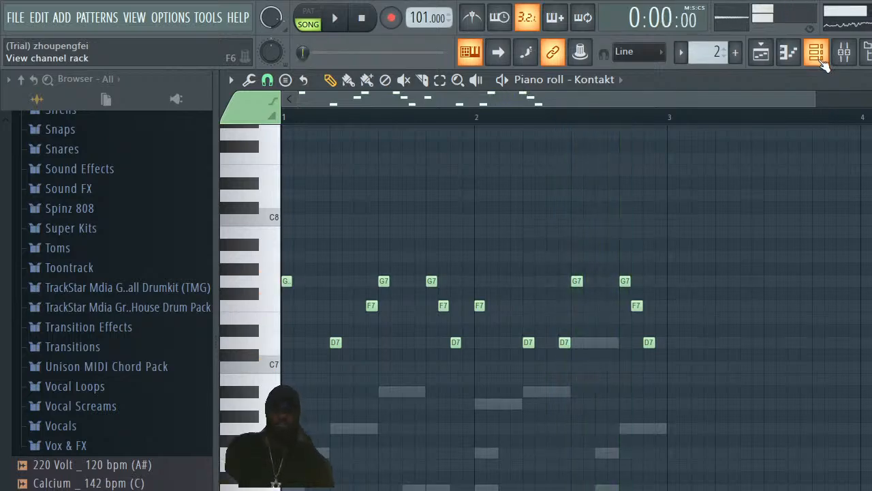
# In Kontakt's Glacier Keys - Ice Planes, set the Raw layer to 63% and Glisten to full, and check the Close and Mid levels during playback
pyautogui.click(822, 60)
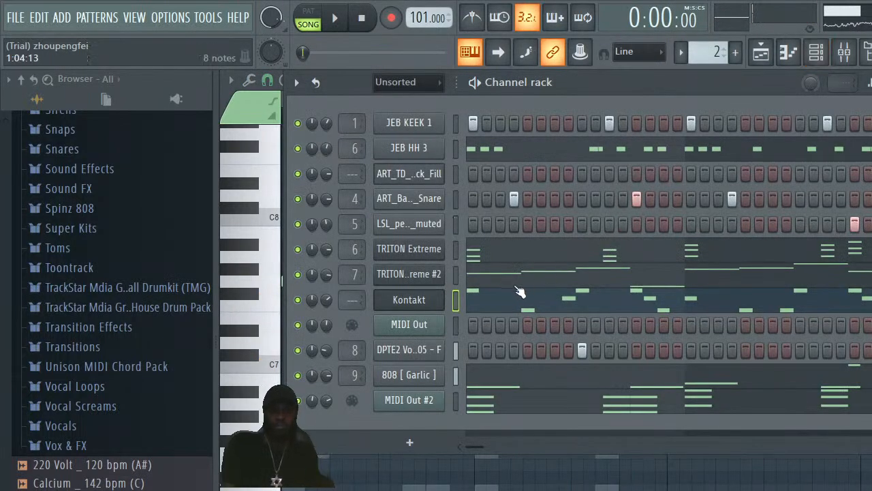
pyautogui.click(422, 302)
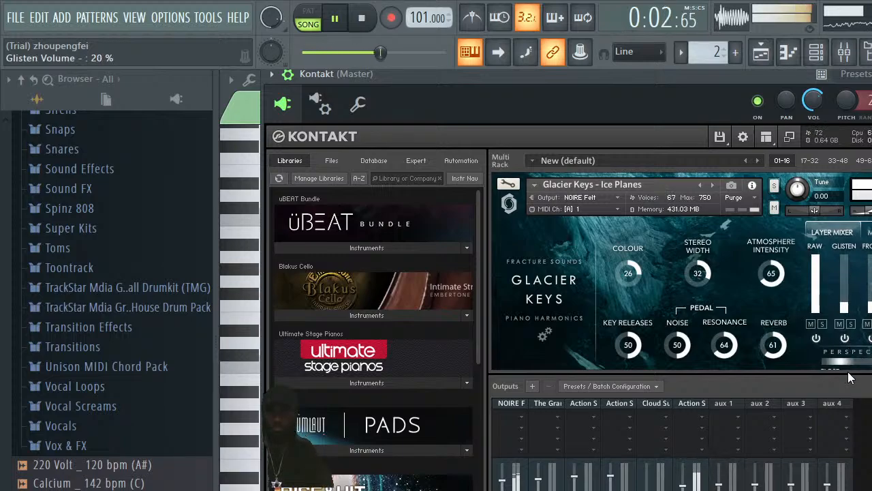
pyautogui.moveTo(820, 303); pyautogui.dragTo(820, 382)
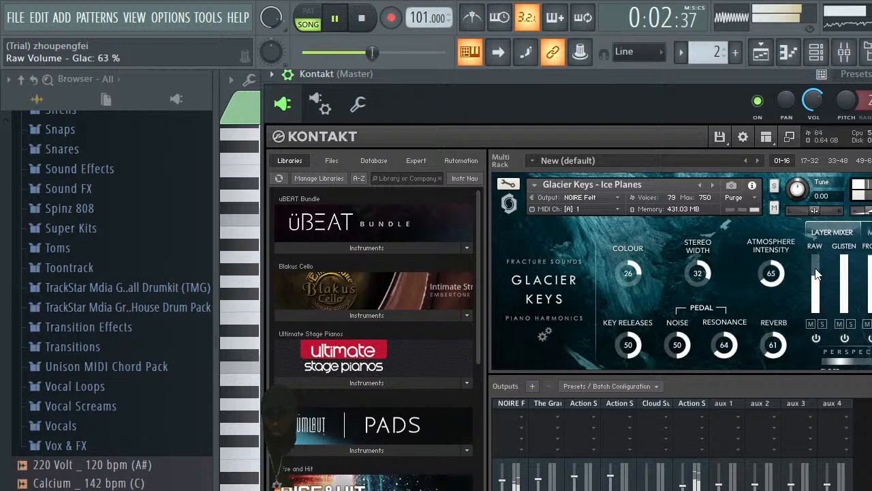
pyautogui.click(870, 232)
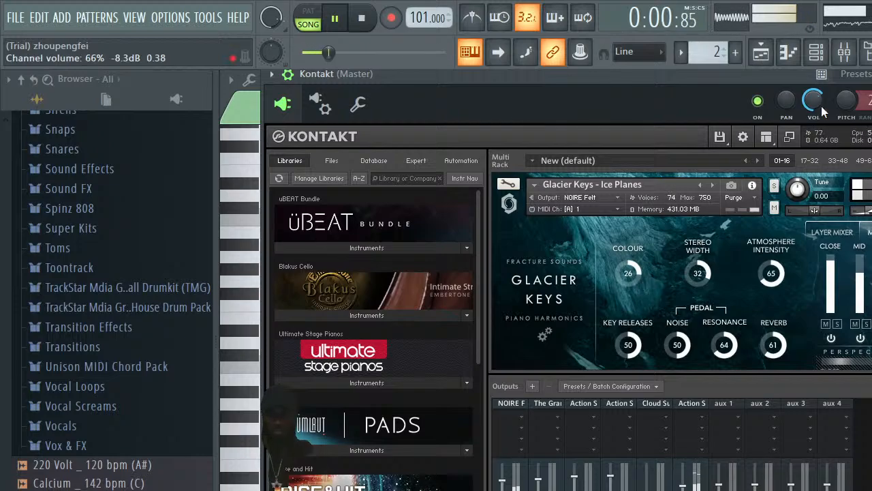
pyautogui.click(817, 55)
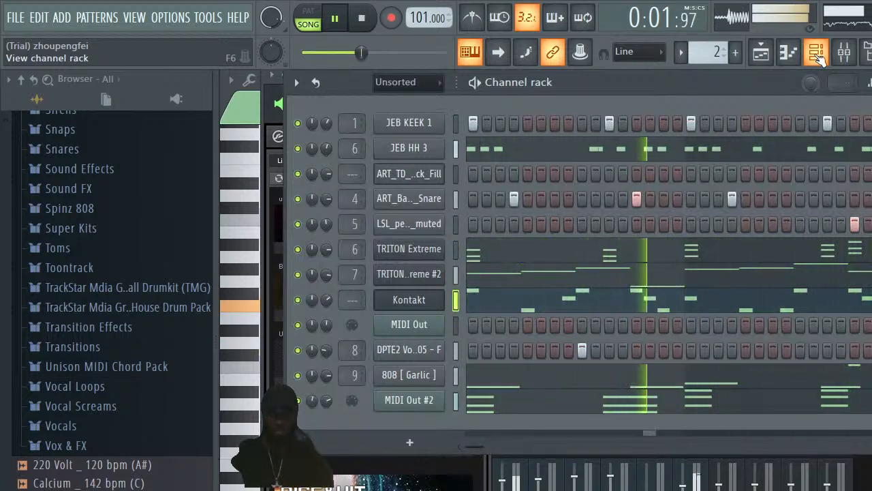
pyautogui.press('space')
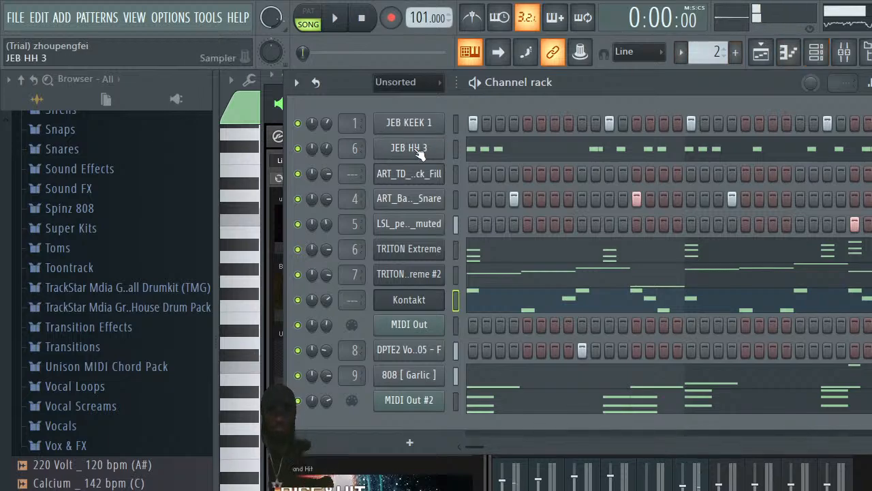
# Open the JEB HH 3 hi-hat's piano roll and try a one-step C5 note at step 8 of bar 1 during playback
pyautogui.rightClick(421, 154)
pyautogui.click(463, 147)
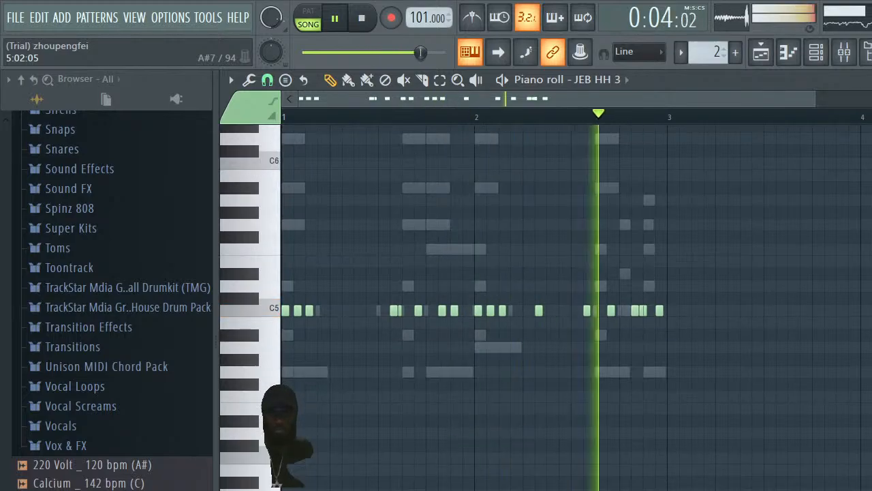
pyautogui.moveTo(816, 97); pyautogui.dragTo(436, 98)
pyautogui.press('space')
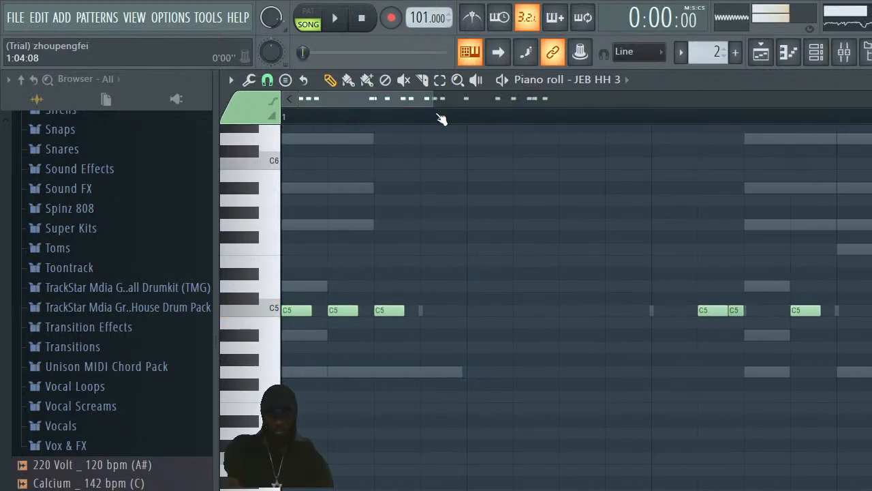
pyautogui.press('space')
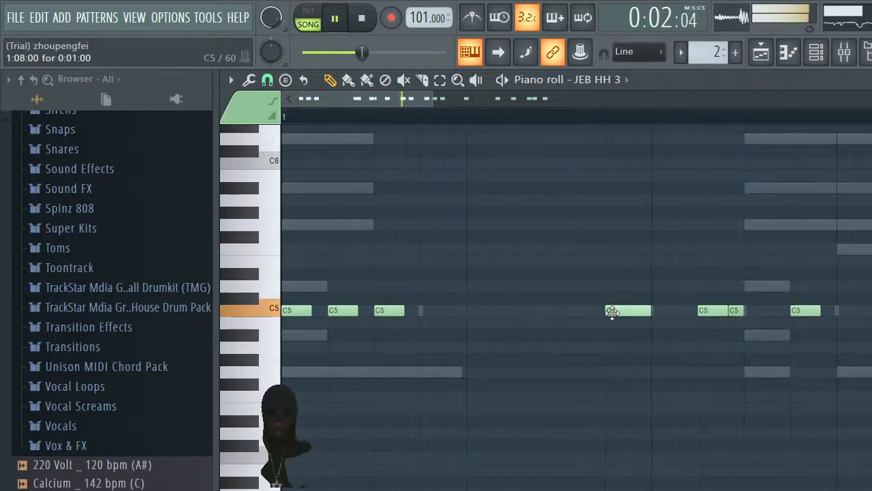
# Try 1/2 step snapping in the piano roll, set the snap to Step, and try the added C5 note at step 9
pyautogui.click(268, 81)
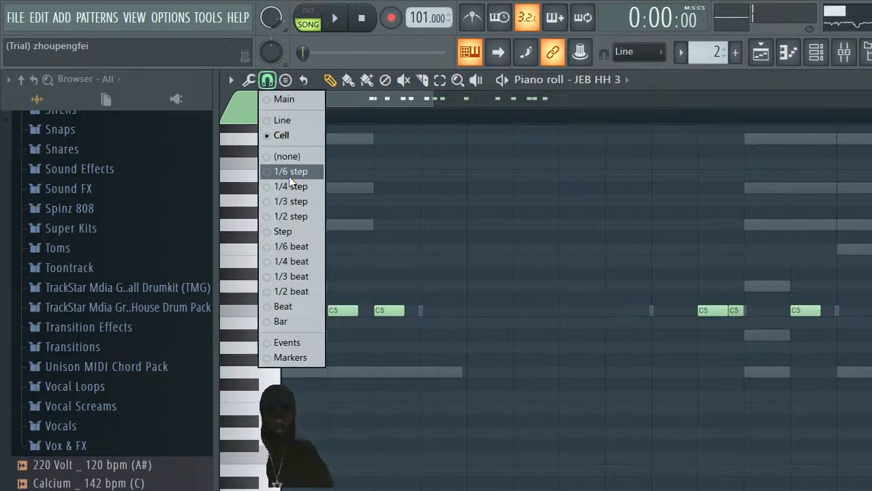
pyautogui.click(293, 216)
pyautogui.press('space')
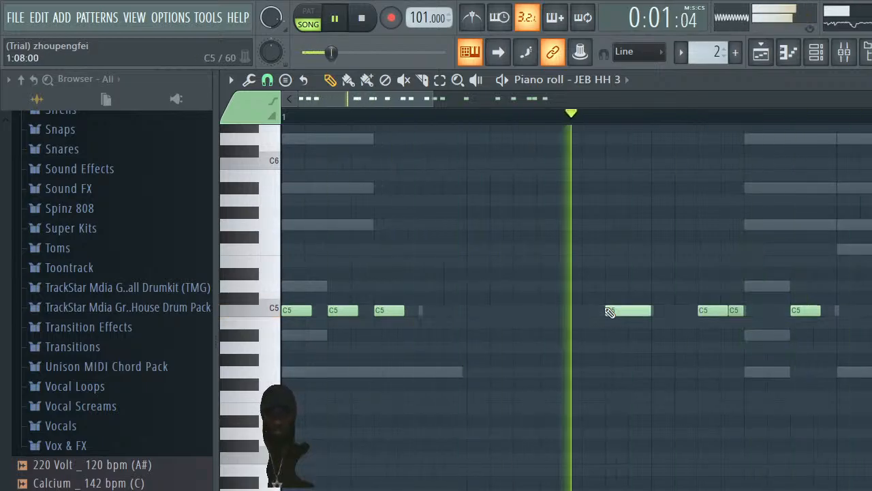
pyautogui.click(266, 81)
pyautogui.click(283, 231)
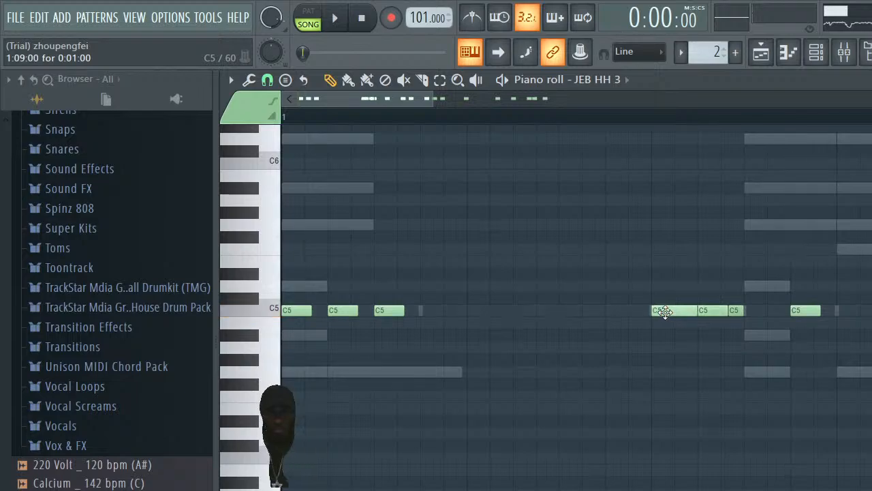
# Place one-step C5 hi-hat notes at steps 6, 7 and 11 of bar 1, replacing the short note just before step 11
pyautogui.press('space')
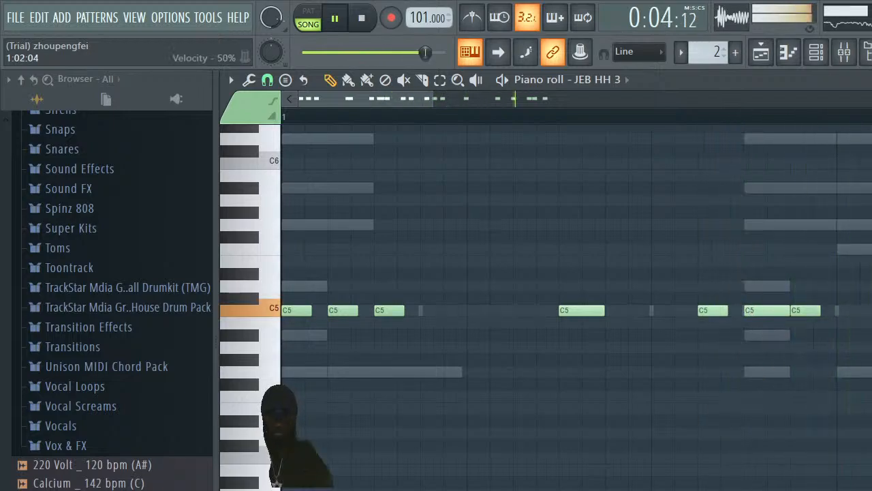
pyautogui.moveTo(433, 100); pyautogui.dragTo(674, 130)
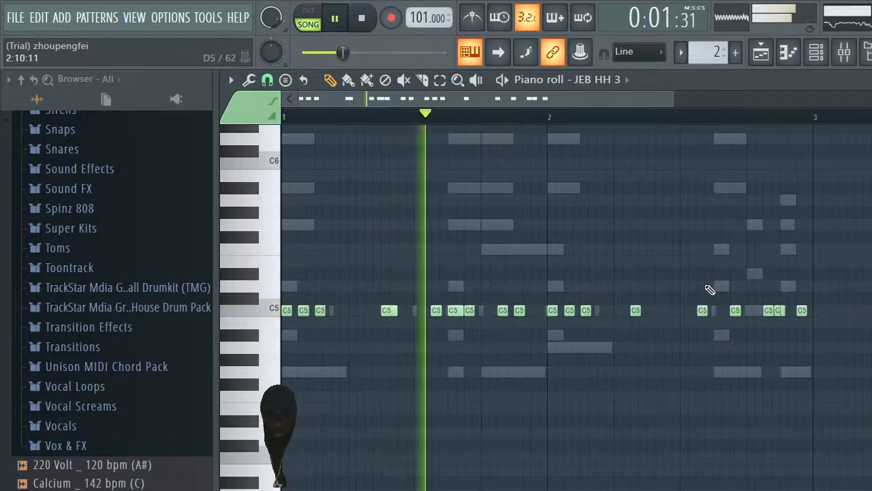
pyautogui.click(178, 482)
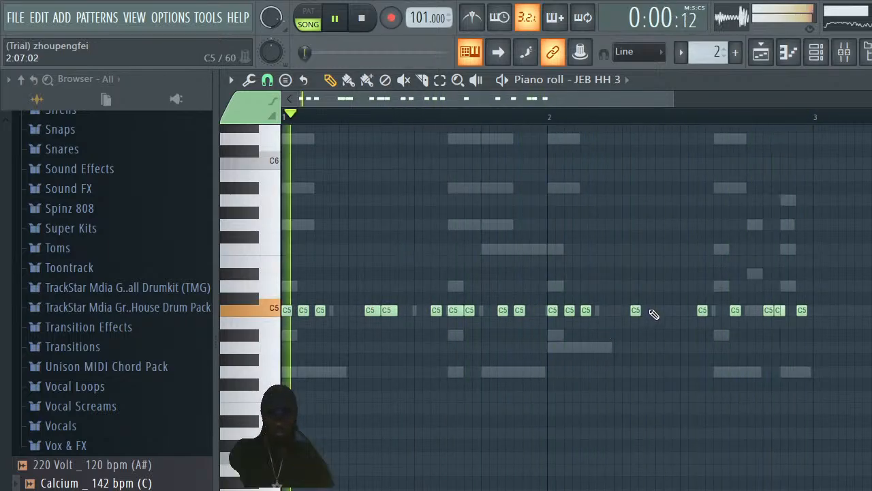
# Add a one-step C5 hi-hat note at step 8 of bar 1 after trying D5 at steps 9 and 8
pyautogui.press('space')
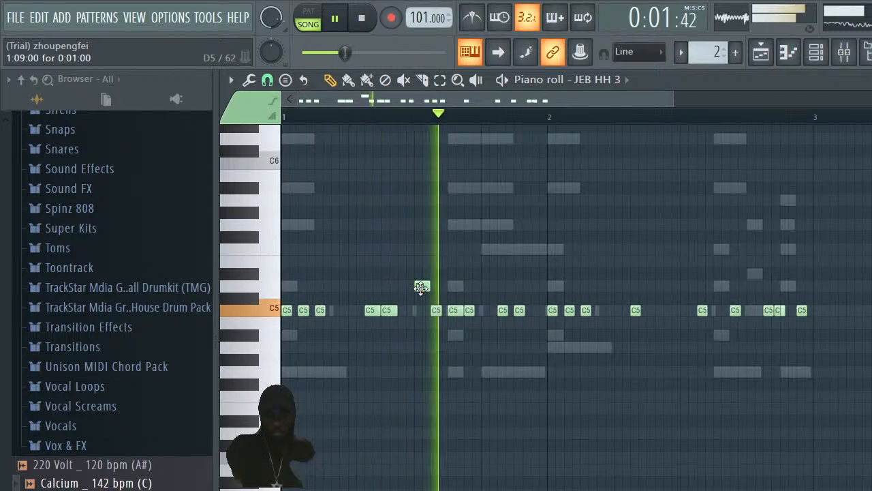
pyautogui.press('space')
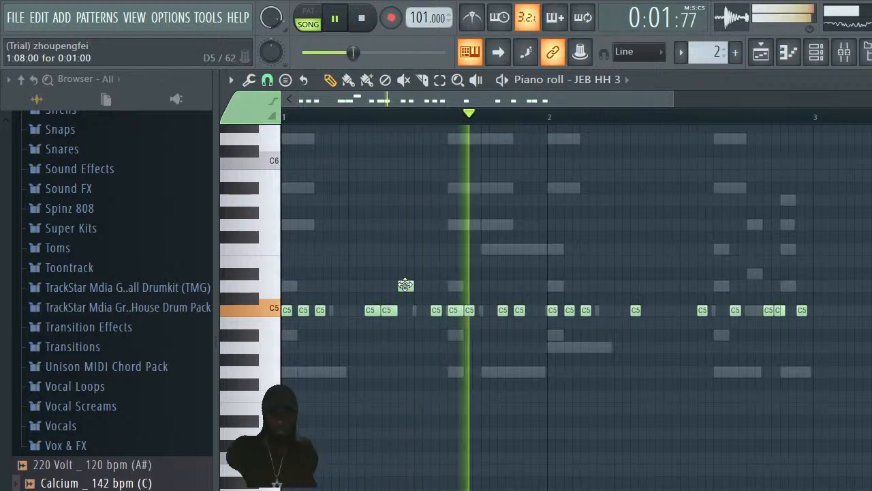
pyautogui.click(406, 311)
pyautogui.press('space')
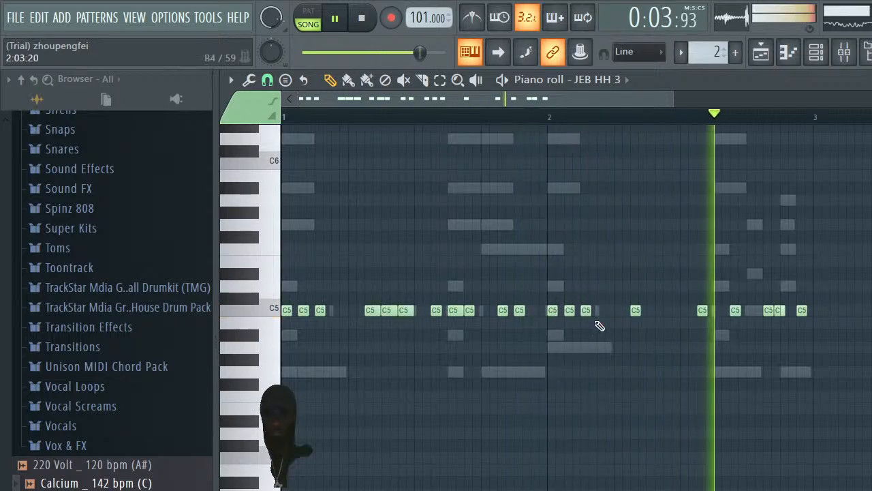
# Fill steps 6, 7 and 8 of bar 2 with one-step C5 hi-hat notes, replacing the short note at step 6
pyautogui.click(671, 311)
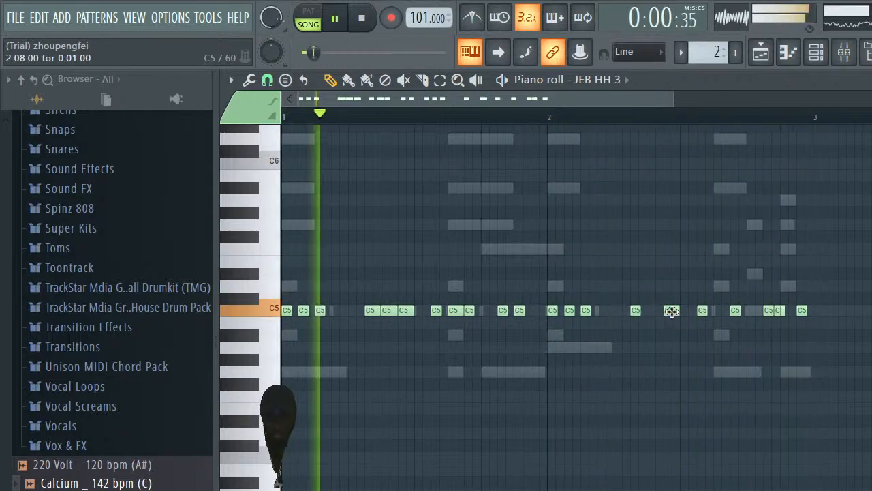
pyautogui.moveTo(671, 311); pyautogui.dragTo(685, 314)
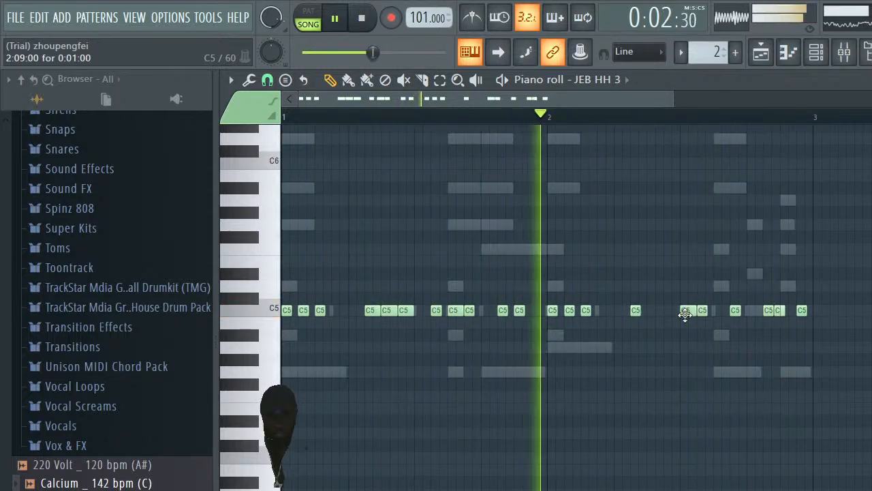
pyautogui.moveTo(685, 314); pyautogui.dragTo(653, 313)
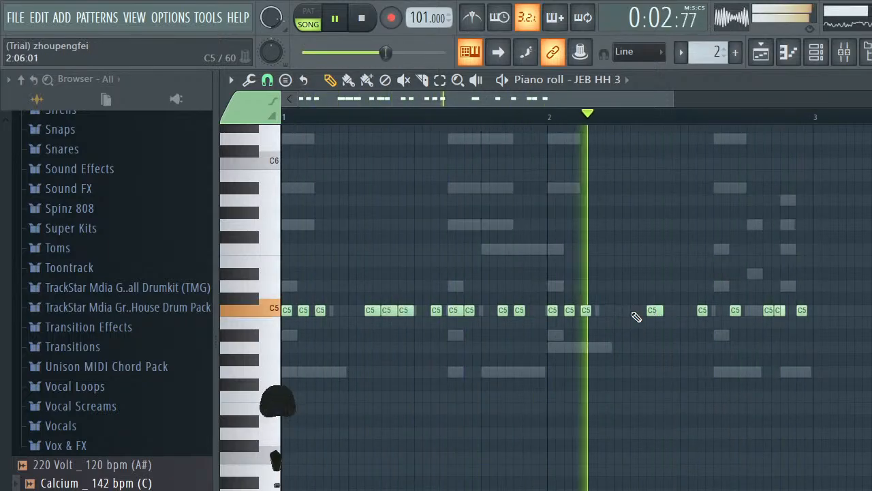
pyautogui.rightClick(635, 311)
pyautogui.click(633, 311)
pyautogui.click(667, 310)
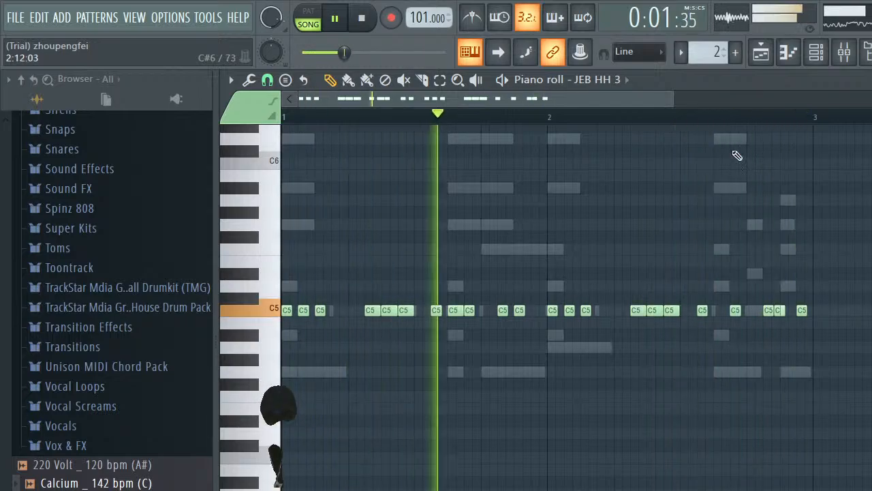
# Open the ART_Bad_Habbit_Perc #2 clip's settings from the playlist and raise its channel pitch to +500 cents
pyautogui.click(820, 58)
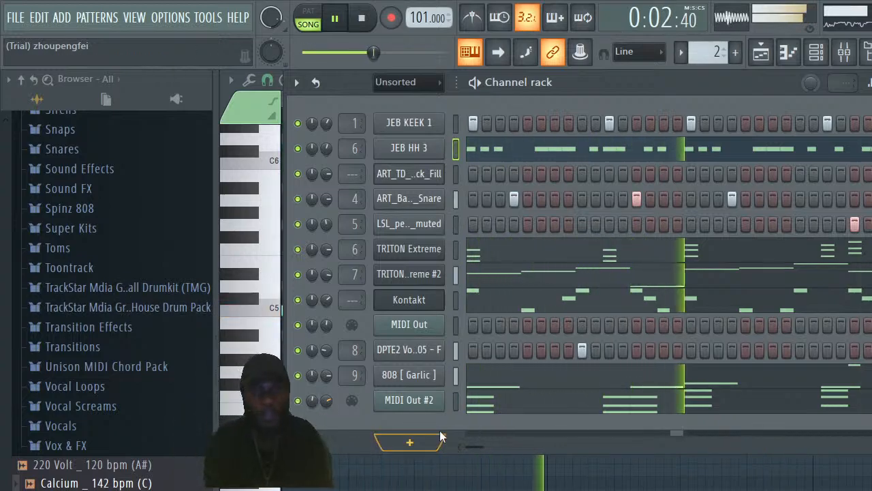
pyautogui.click(815, 53)
pyautogui.click(761, 52)
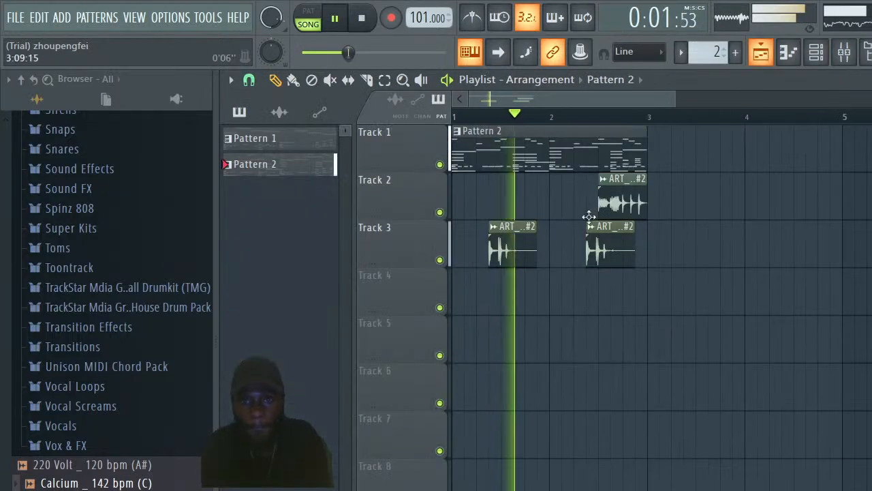
pyautogui.doubleClick(589, 218)
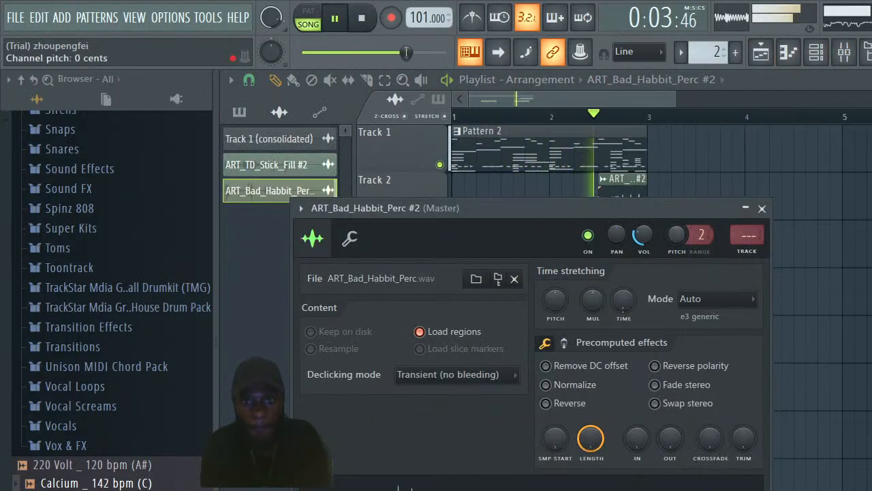
pyautogui.moveTo(651, 211); pyautogui.dragTo(871, 275)
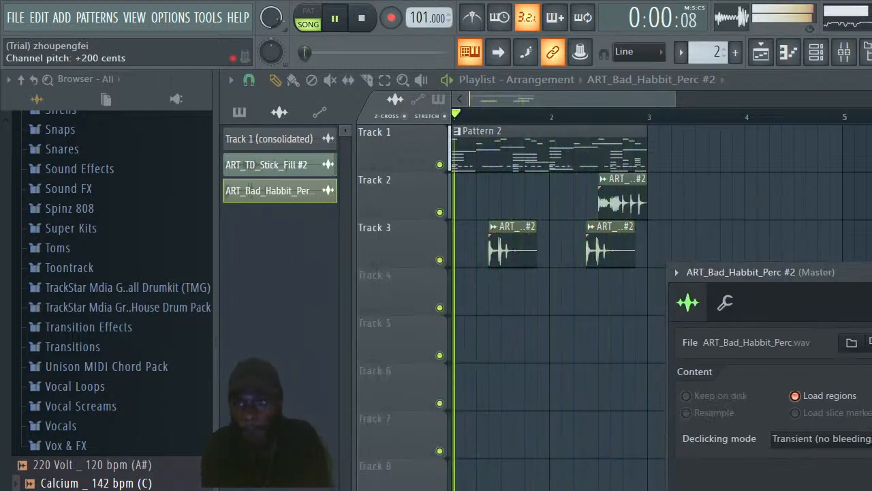
pyautogui.moveTo(871, 302); pyautogui.dragTo(871, 284)
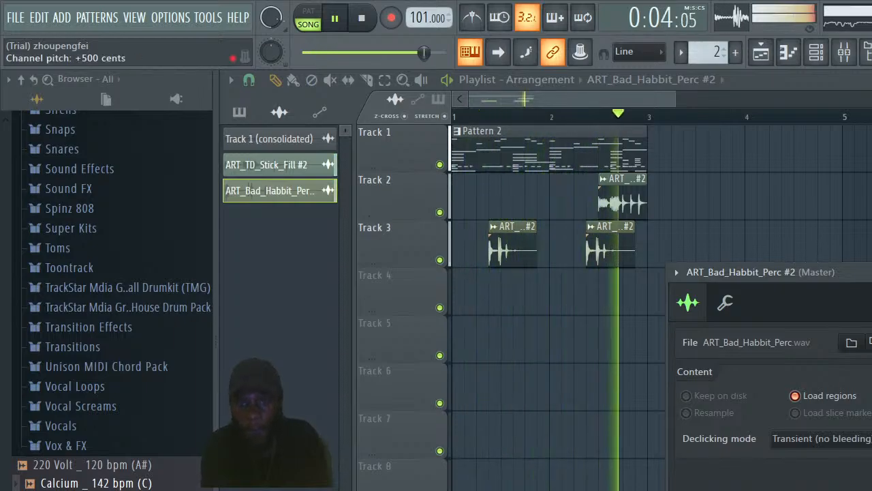
pyautogui.moveTo(871, 277); pyautogui.dragTo(810, 267)
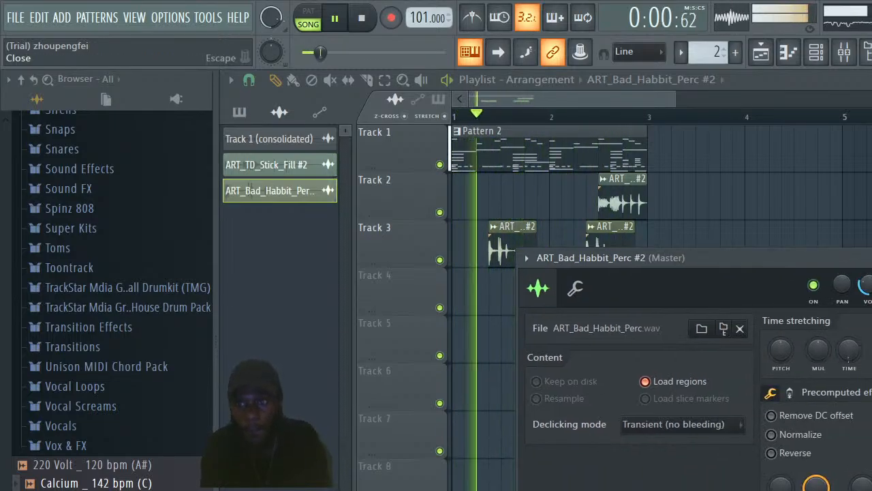
pyautogui.click(871, 258)
# Show the Unsorted channels in the channel rack and open the Kontakt melody in the piano roll
pyautogui.click(818, 57)
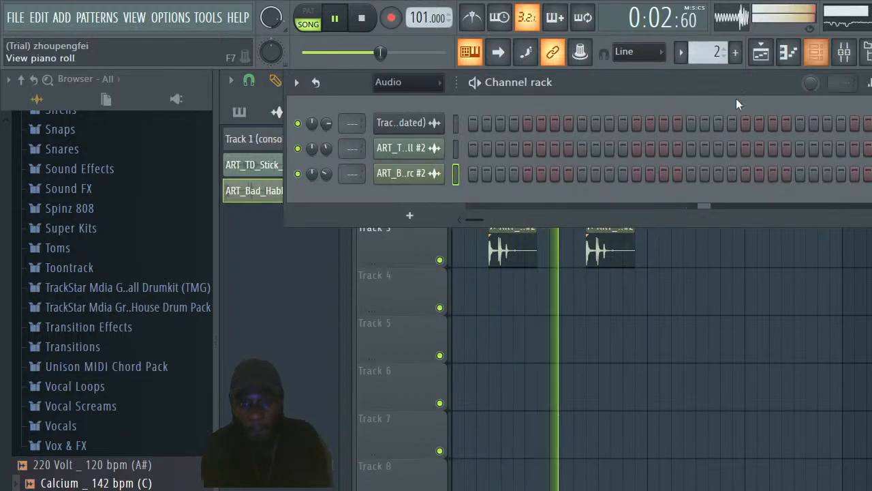
pyautogui.click(840, 55)
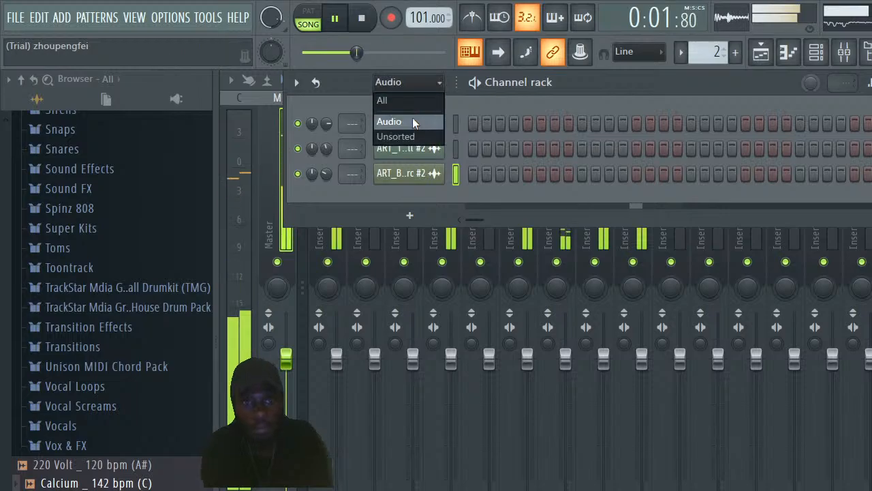
pyautogui.click(411, 138)
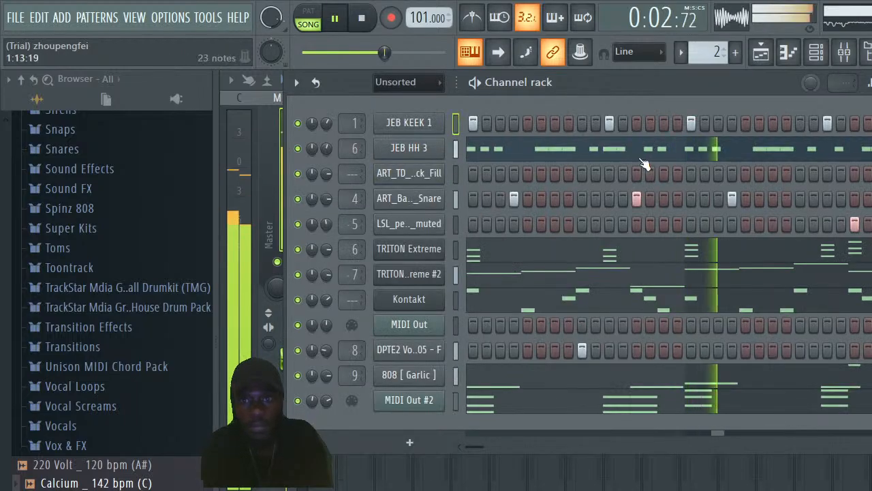
pyautogui.click(594, 295)
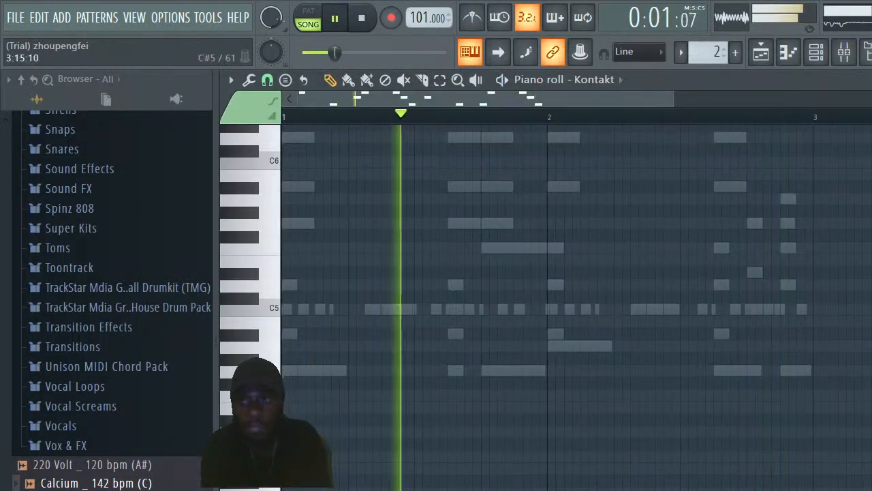
pyautogui.scroll(-3, 595, 295)
pyautogui.scroll(9, 594, 295)
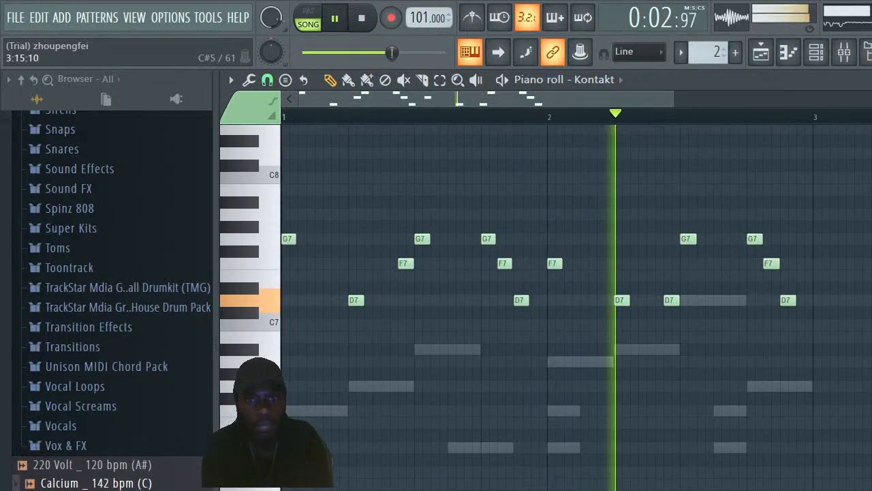
# Flip the Kontakt melody horizontally with start times preserved, leaving the vertical flip off
pyautogui.click(247, 82)
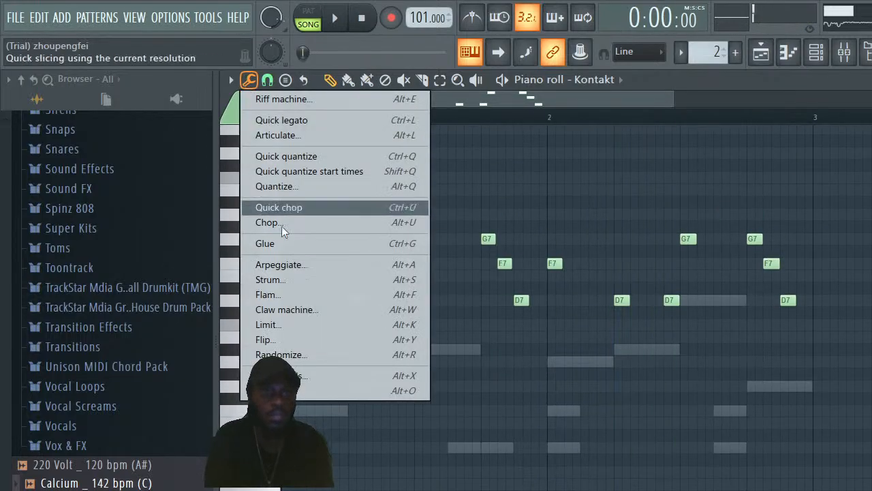
pyautogui.click(287, 339)
pyautogui.press('space')
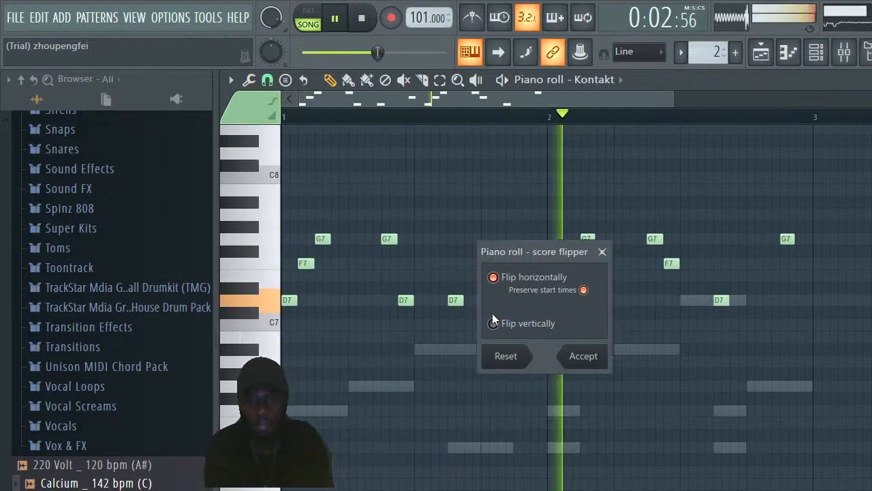
pyautogui.click(584, 357)
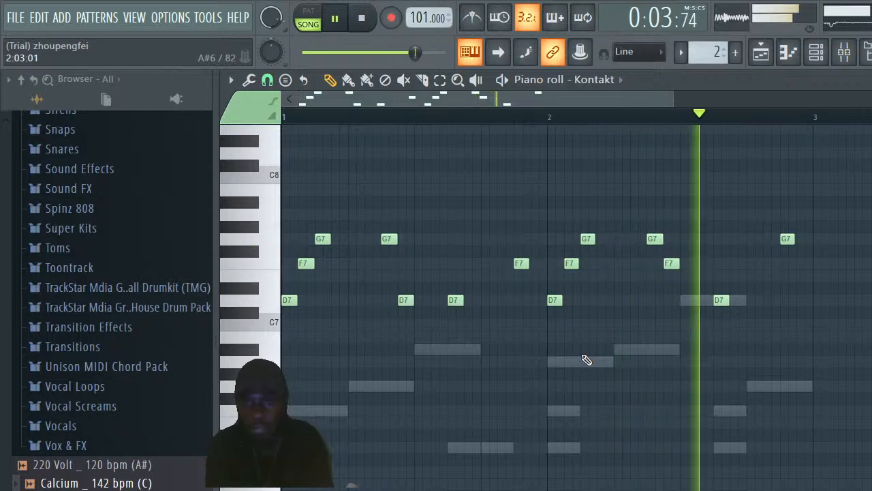
# Show the channel rack and open the MIDI Out #2 chords in the piano roll
pyautogui.click(818, 53)
pyautogui.click(820, 53)
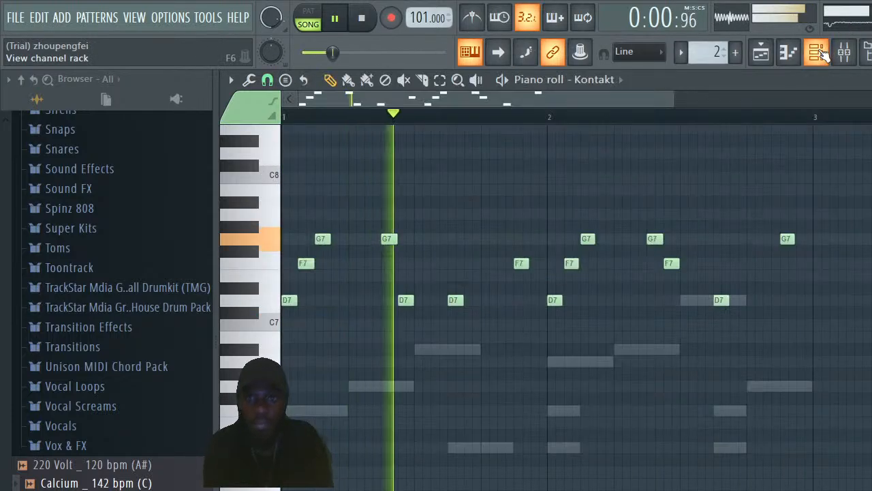
pyautogui.click(823, 55)
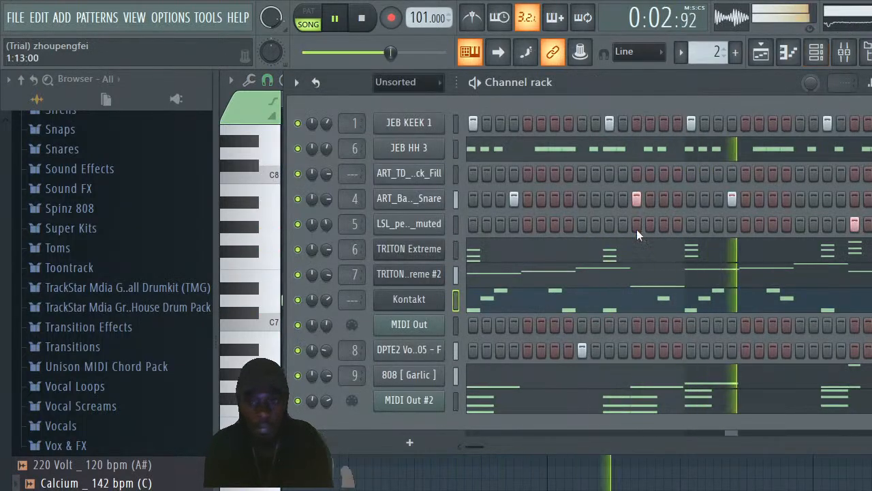
pyautogui.click(487, 402)
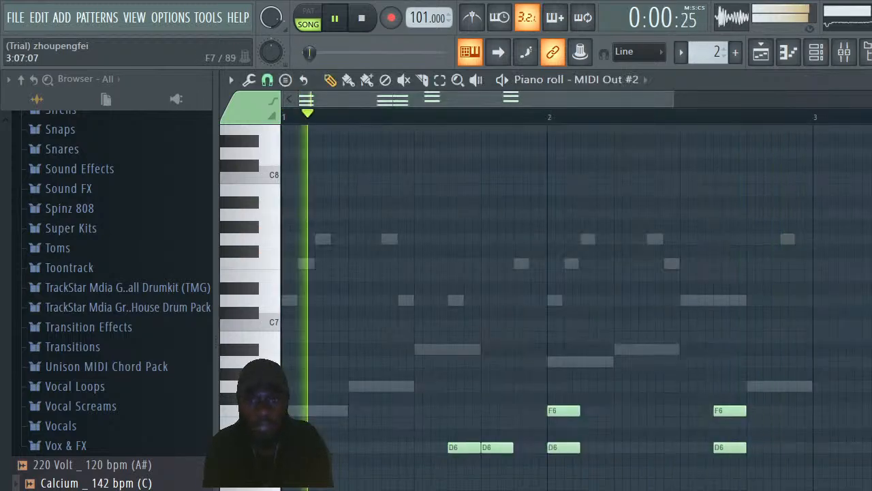
pyautogui.scroll(-3, 545, 307)
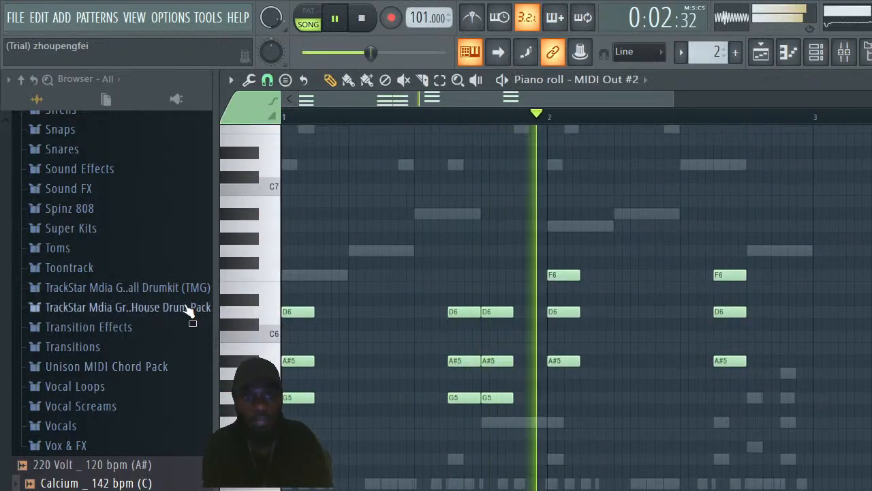
# Try to flip all MIDI Out #2 chord notes horizontally with start times preserved and the vertical flip off
pyautogui.hotkey('ctrl', 'a')
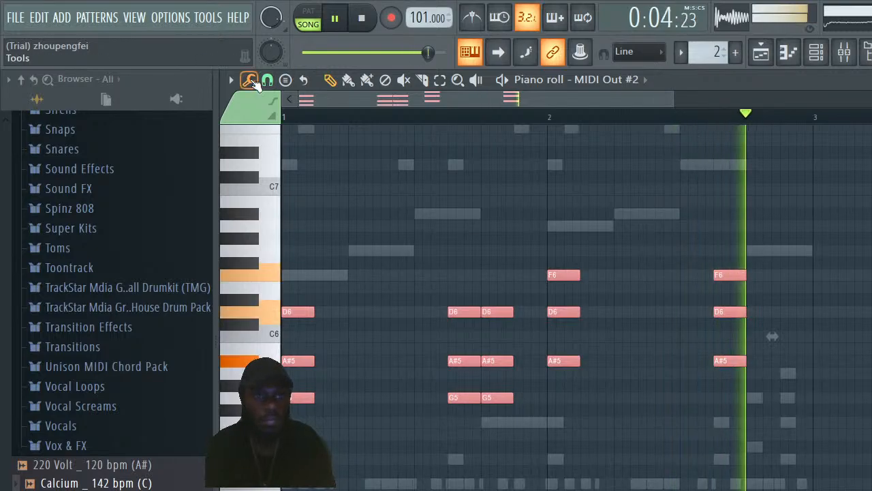
pyautogui.click(249, 80)
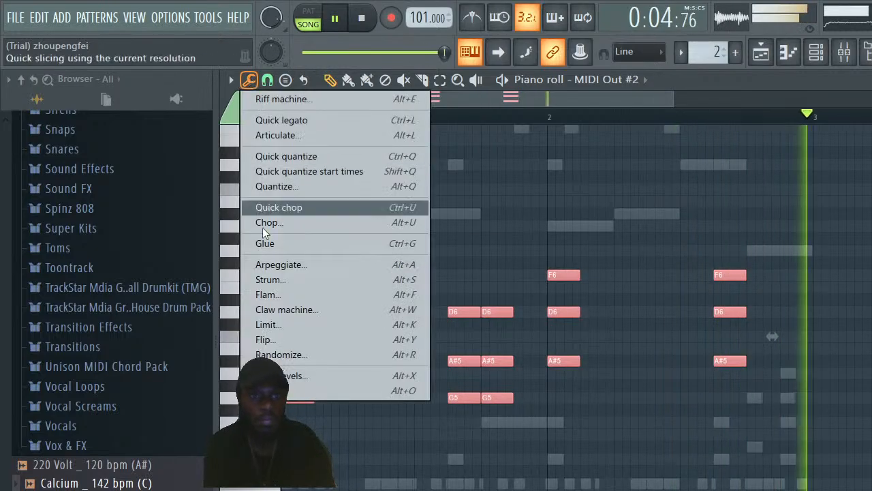
pyautogui.click(273, 338)
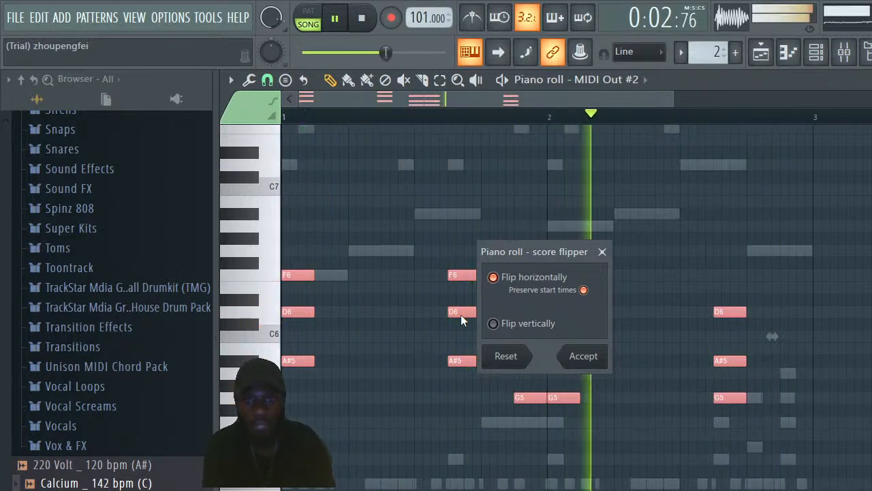
pyautogui.click(601, 258)
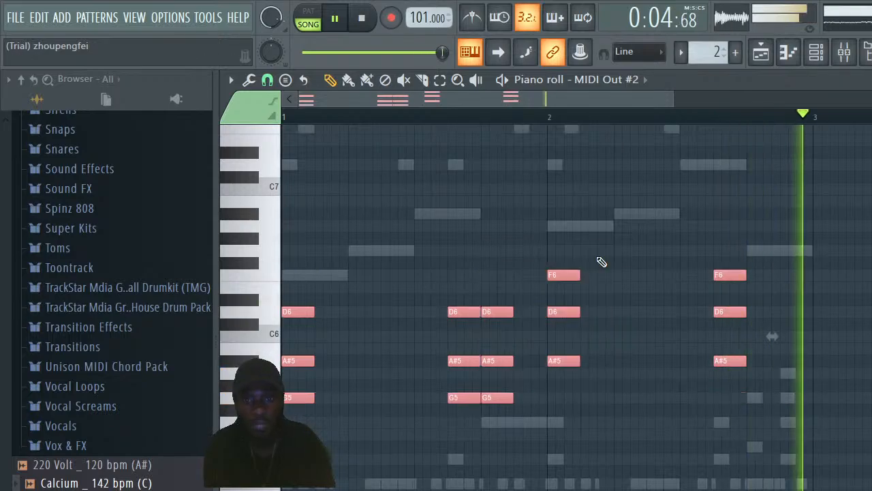
# Replace the MIDI Out #2 chord at the start of bar 2 with a copy of the pattern's last F6, D6, A#5 chord
pyautogui.click(816, 53)
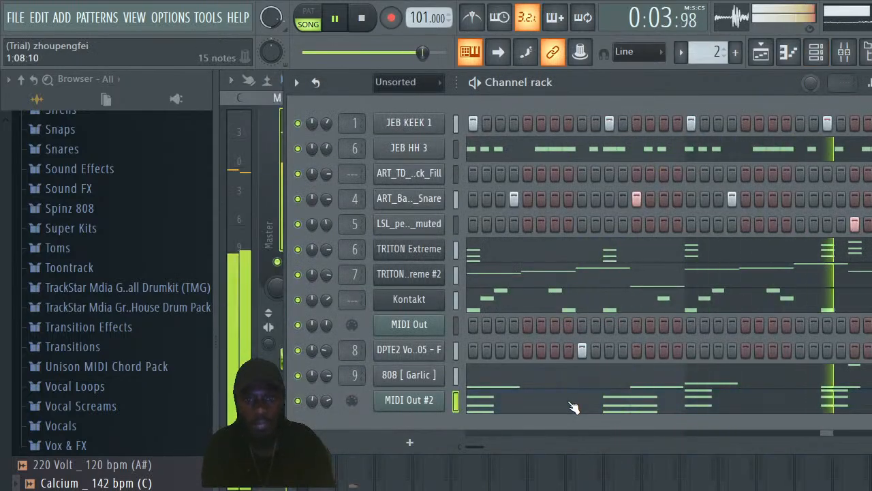
pyautogui.click(574, 406)
pyautogui.rightClick(564, 360)
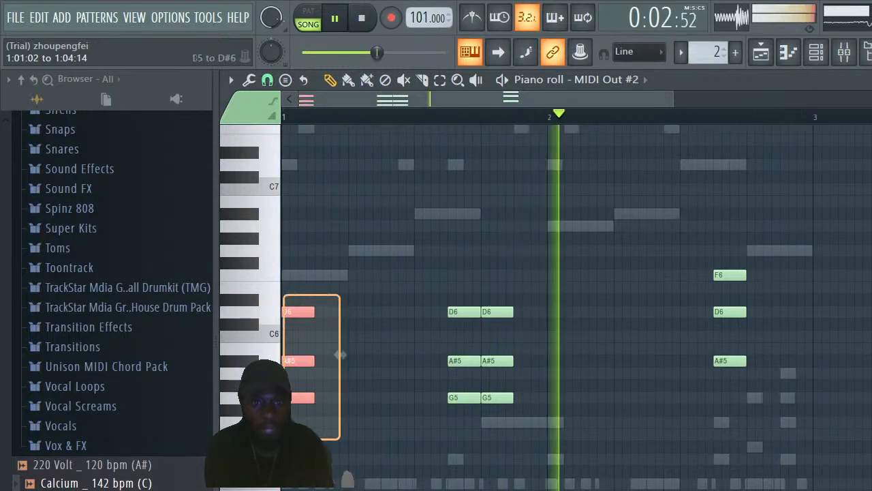
pyautogui.moveTo(762, 291); pyautogui.dragTo(736, 366)
pyautogui.doubleClick(727, 278)
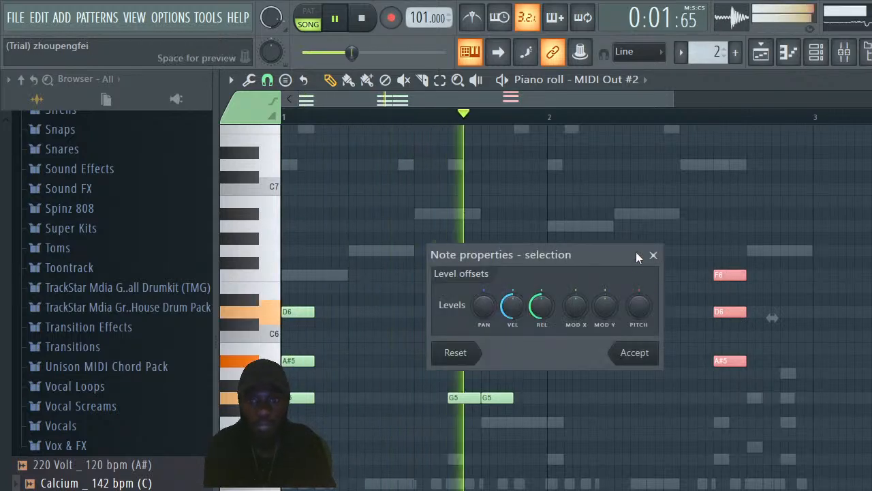
pyautogui.click(653, 255)
pyautogui.moveTo(727, 275); pyautogui.dragTo(562, 276)
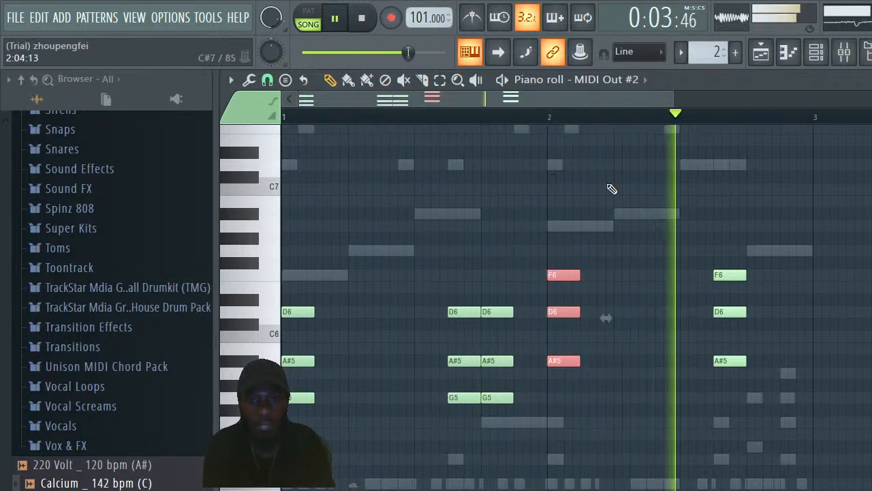
# Try transposing only the chord at the start of bar 2 up one octave, and undo the transposition
pyautogui.click(230, 80)
pyautogui.moveTo(249, 110)
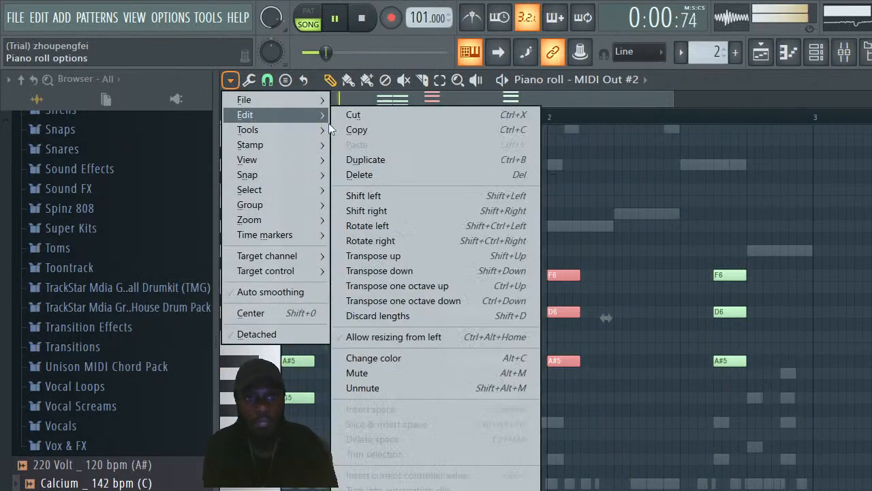
pyautogui.click(404, 291)
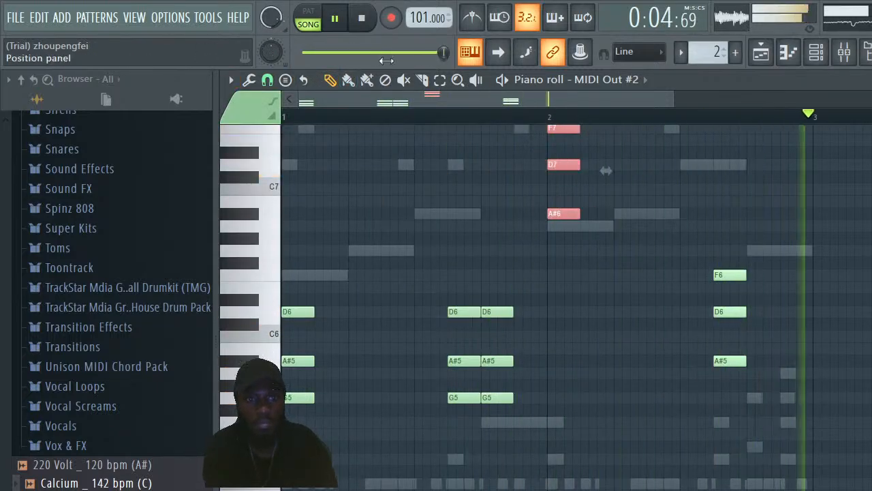
pyautogui.click(40, 22)
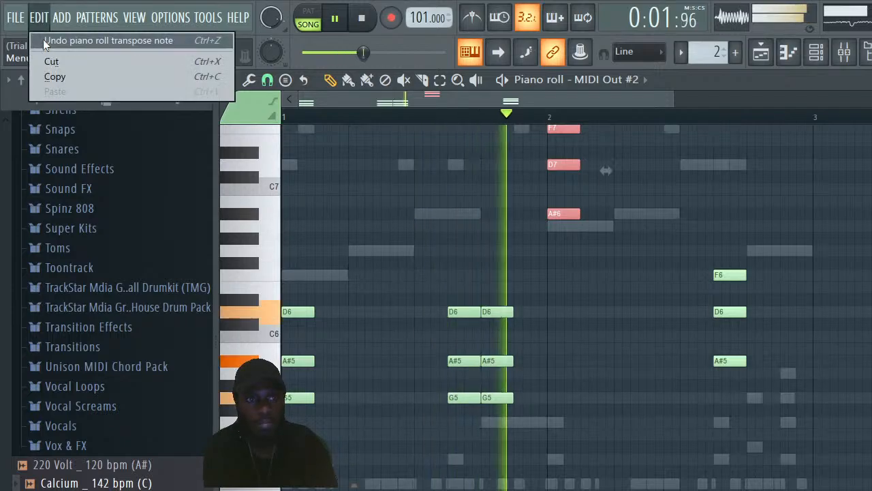
pyautogui.click(45, 40)
# Select all the MIDI Out #2 chord notes and transpose them up one octave
pyautogui.moveTo(263, 217); pyautogui.dragTo(265, 433)
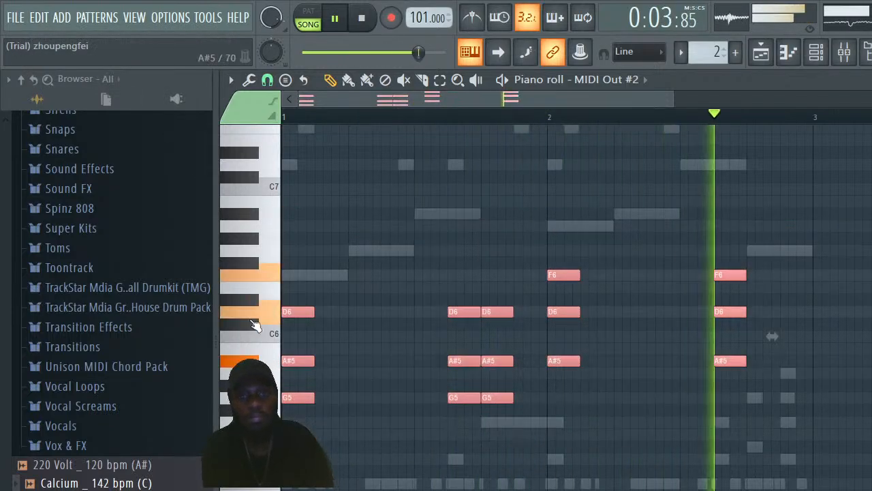
pyautogui.click(231, 80)
pyautogui.moveTo(273, 114)
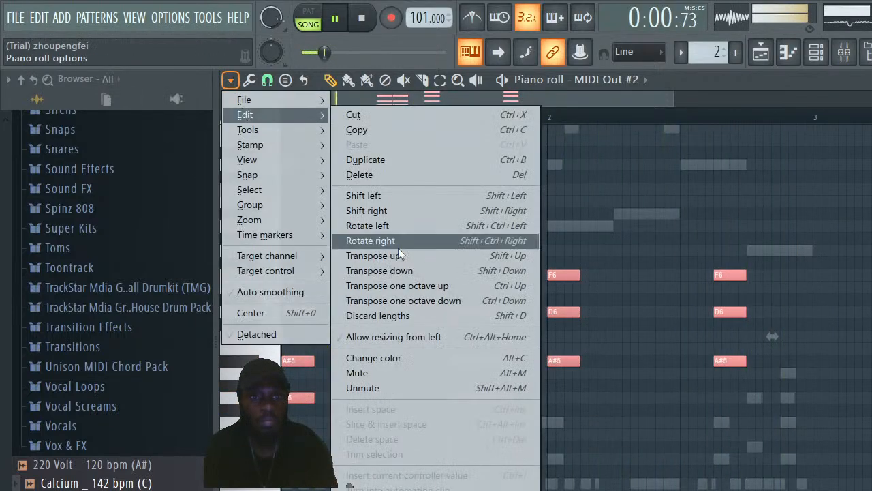
pyautogui.click(422, 285)
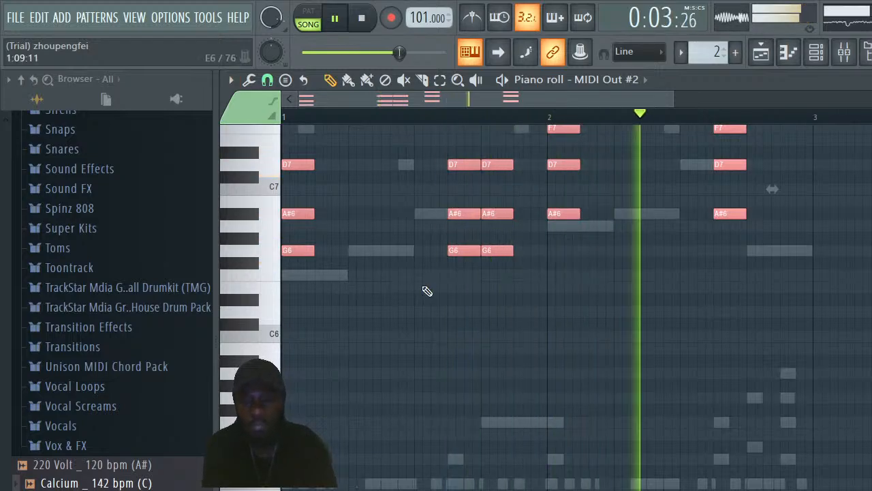
# Open the Kontakt channel's plugin and choose Blakus Cello LoRAM - MW EXP.nki from the Blakus Cello library
pyautogui.click(816, 52)
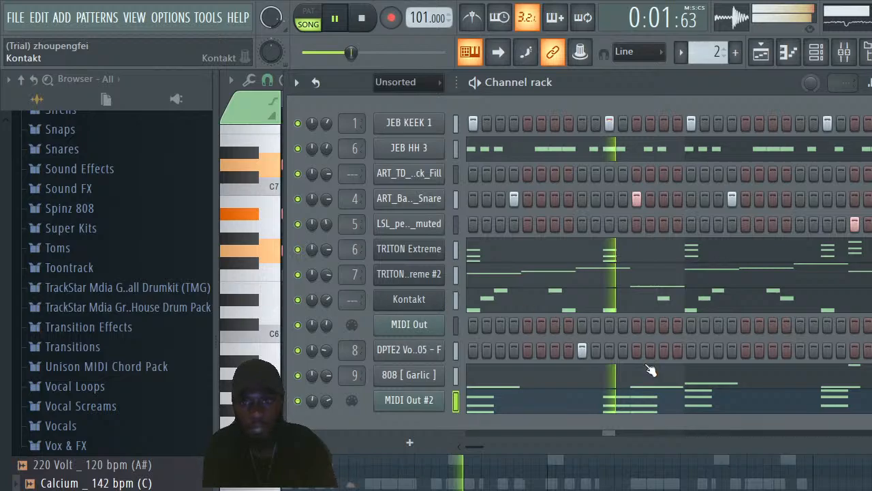
pyautogui.scroll(-5, 682, 272)
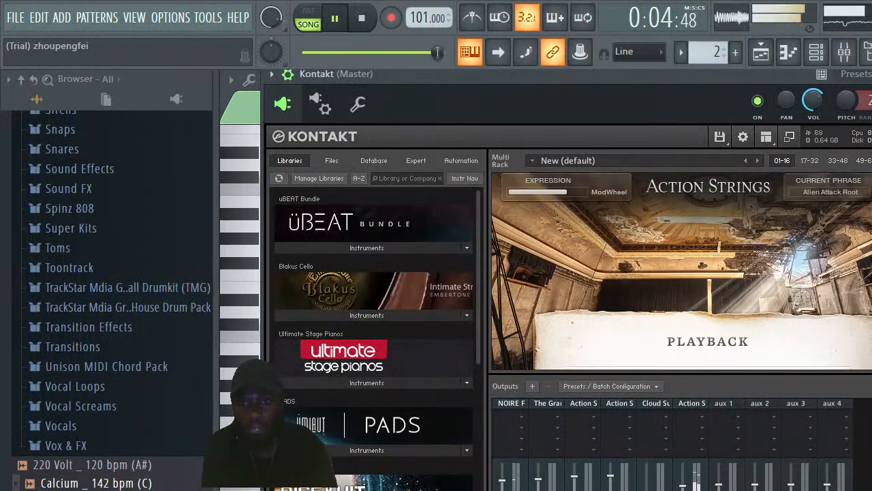
pyautogui.click(437, 314)
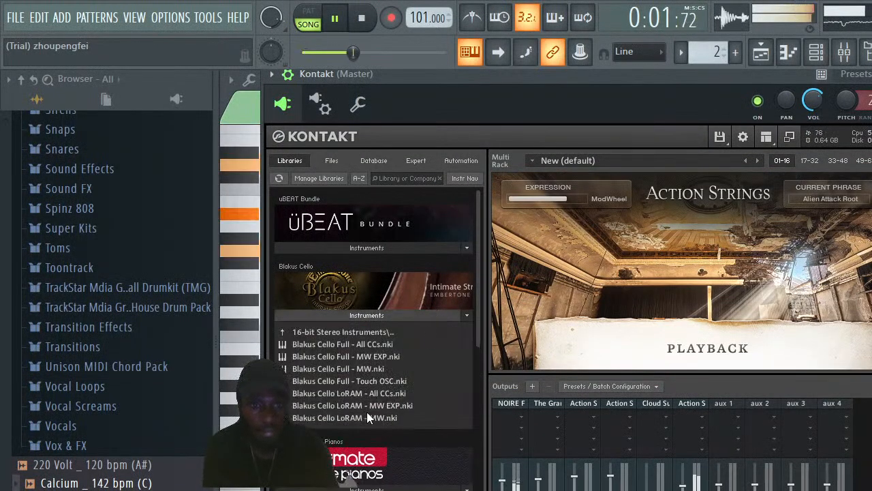
pyautogui.doubleClick(367, 410)
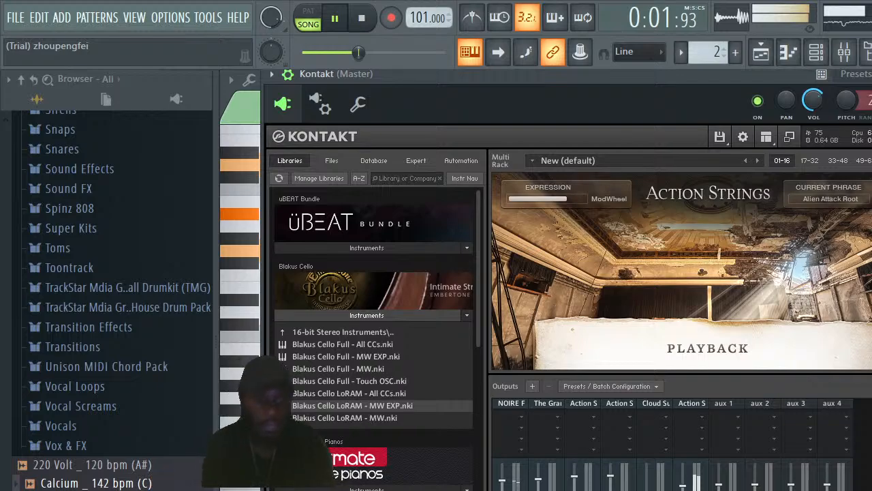
# Switch to the browser to check the live stream in YouTube Studio, and return to FL Studio
pyautogui.press('super')
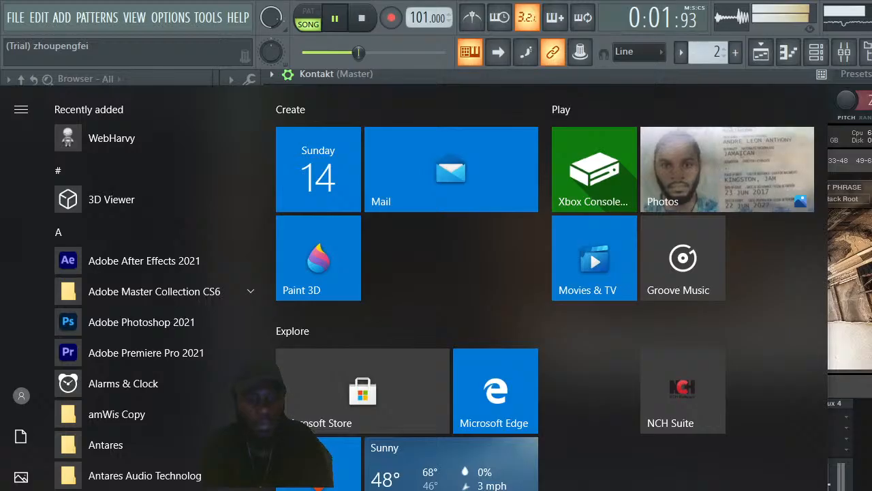
pyautogui.click(422, 490)
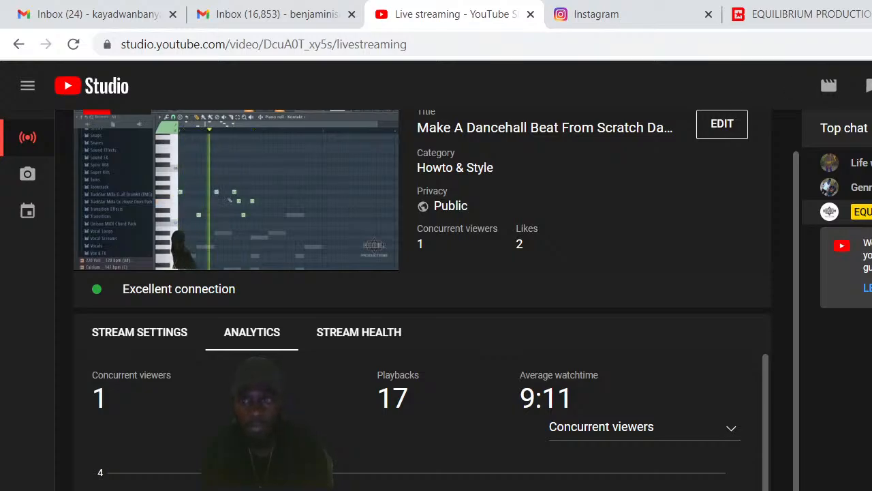
pyautogui.hotkey('alt', 'Tab')
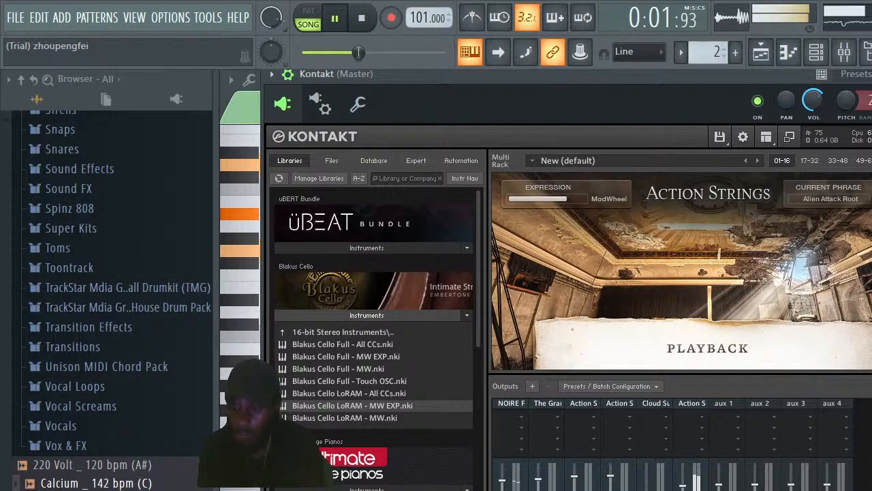
# Load Blakus Cello LoRAM - MW EXP.nki into Kontakt and remove the Action Strings instrument from the rack
pyautogui.doubleClick(353, 405)
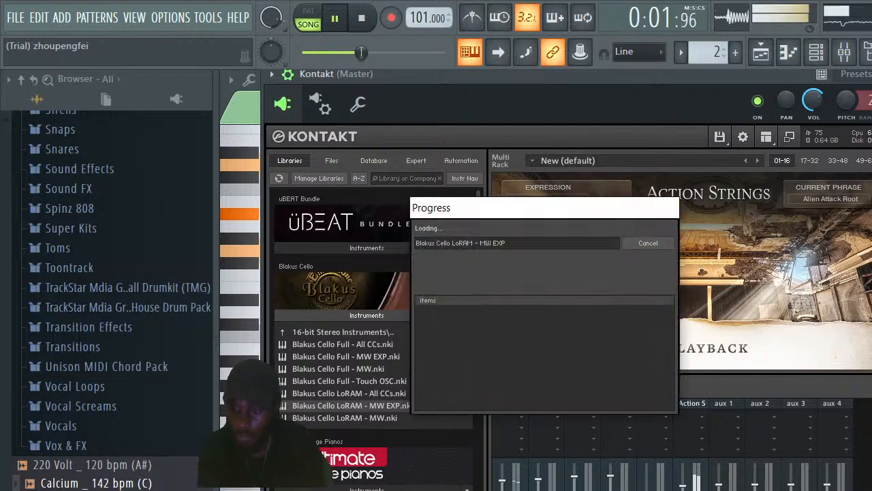
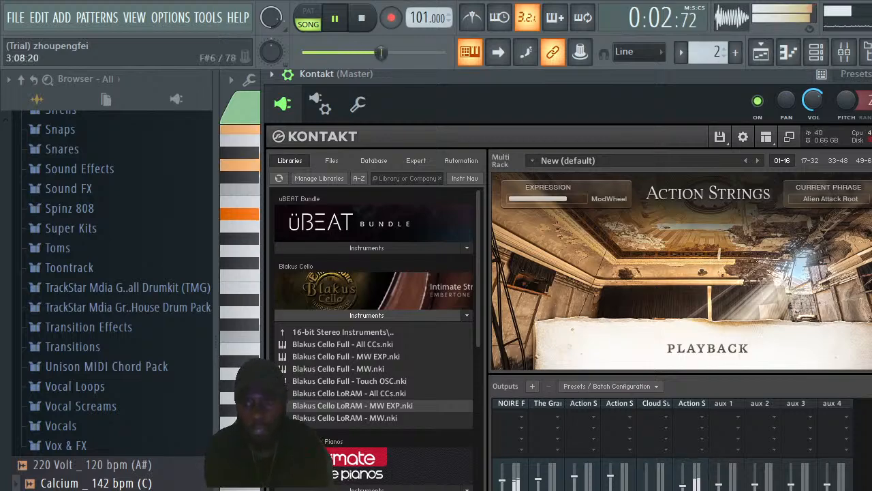
pyautogui.scroll(-7, 681, 272)
pyautogui.scroll(-4, 681, 273)
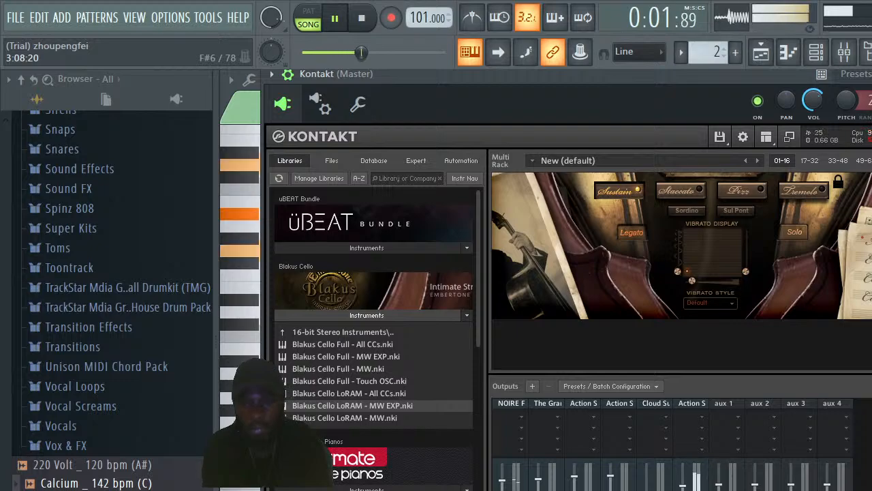
pyautogui.scroll(6, 681, 273)
pyautogui.scroll(6, 682, 272)
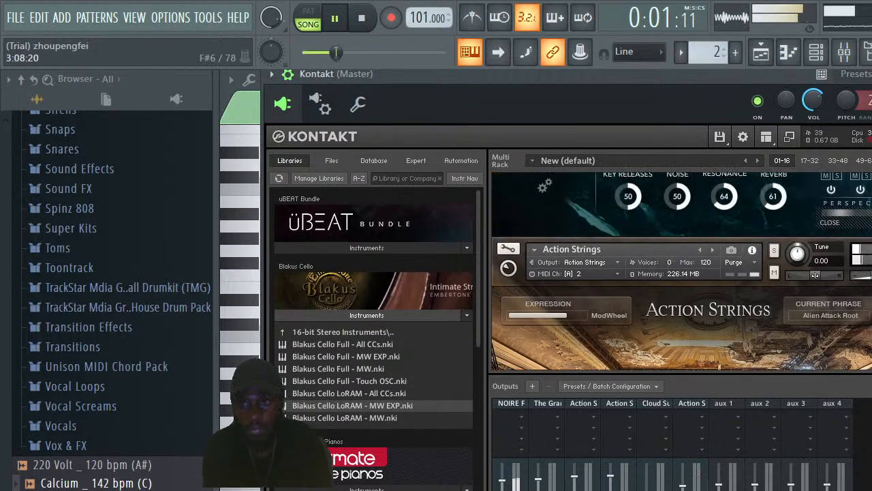
pyautogui.click(860, 251)
pyautogui.click(551, 375)
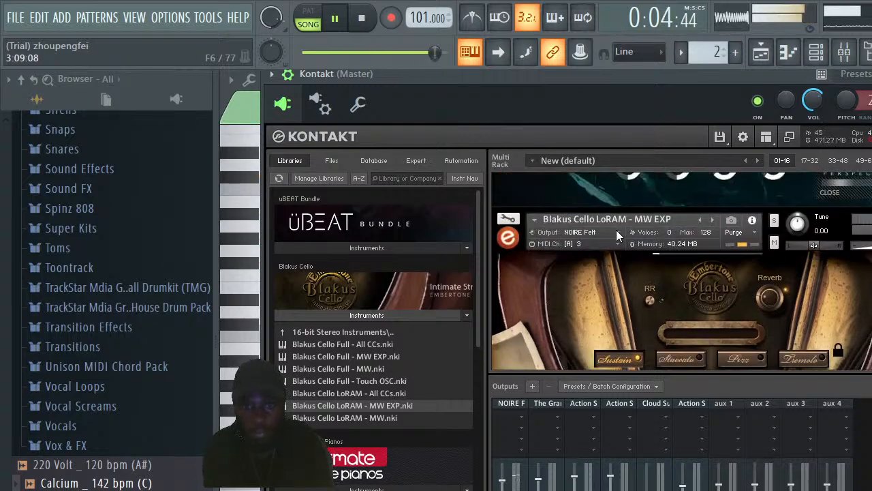
# Raise the Kontakt channel's volume in the channel rack, leaving the MIDI Out channel's settings closed
pyautogui.click(817, 52)
pyautogui.moveTo(329, 299); pyautogui.dragTo(329, 280)
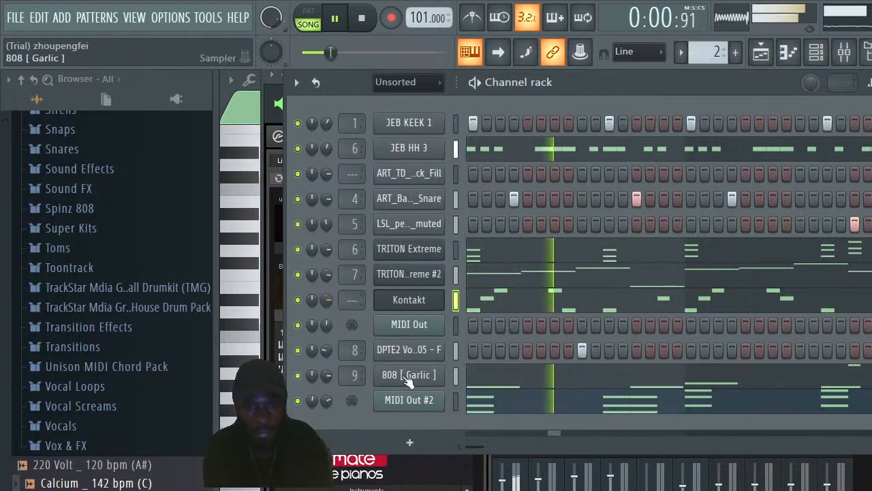
pyautogui.click(415, 326)
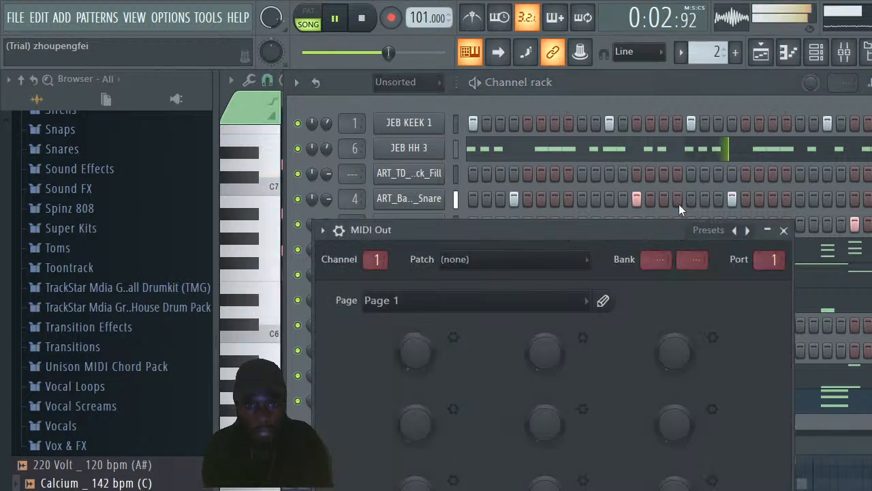
pyautogui.click(781, 230)
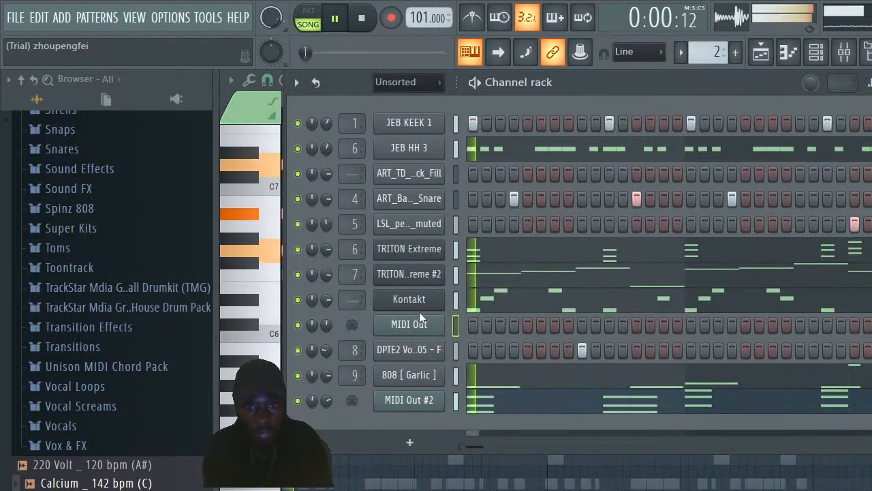
# Mute the DPTE2 Vocal Stab channel and delete it from the channel rack
pyautogui.click(298, 350)
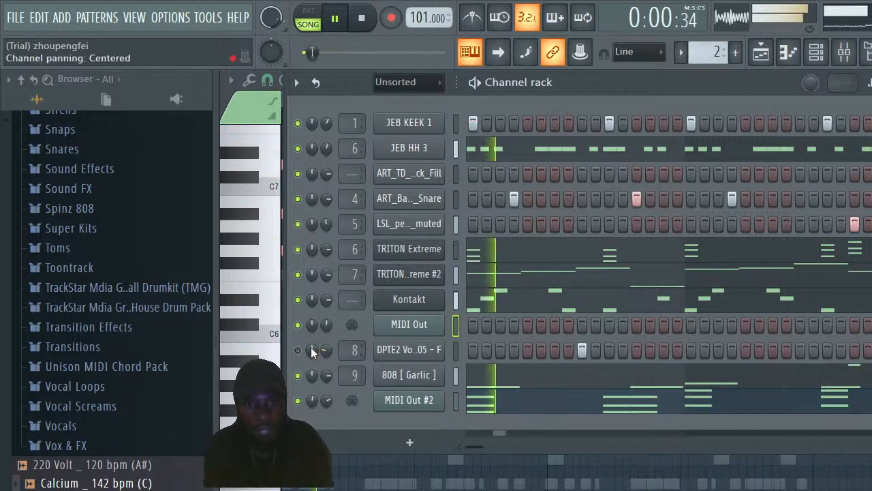
pyautogui.rightClick(378, 353)
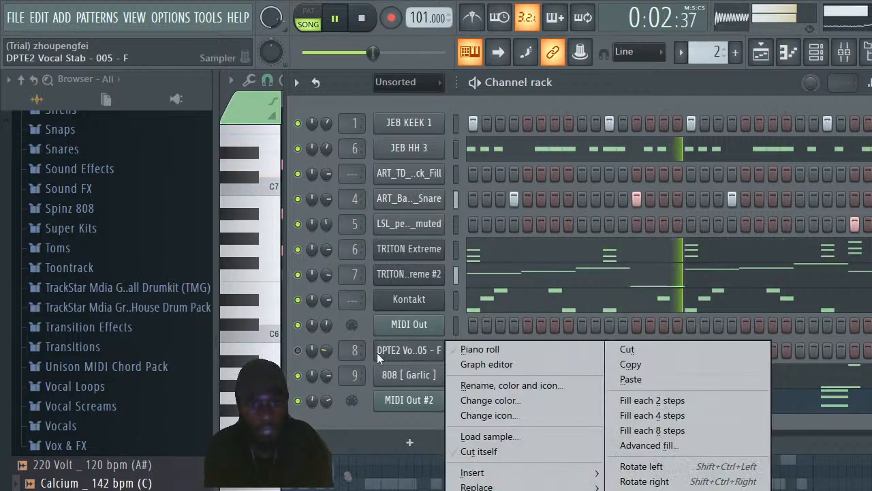
pyautogui.click(474, 490)
pyautogui.click(626, 372)
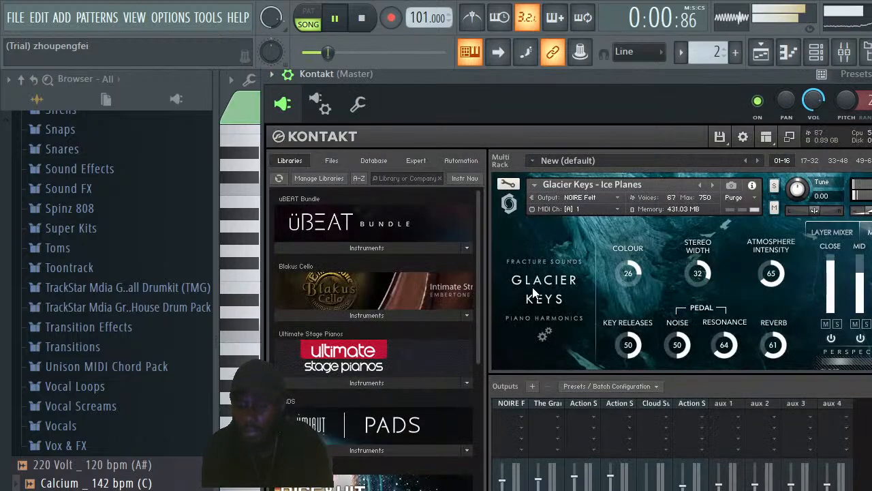
# Set the Blakus Cello LoRAM instrument's MIDI channel in Kontakt to Port A, channel 2
pyautogui.scroll(-1, 682, 271)
pyautogui.scroll(-3, 682, 272)
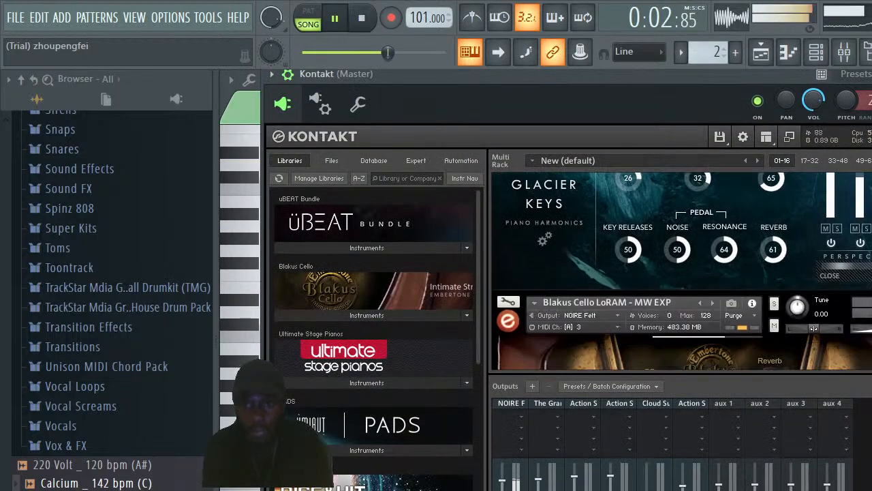
pyautogui.scroll(-3, 681, 272)
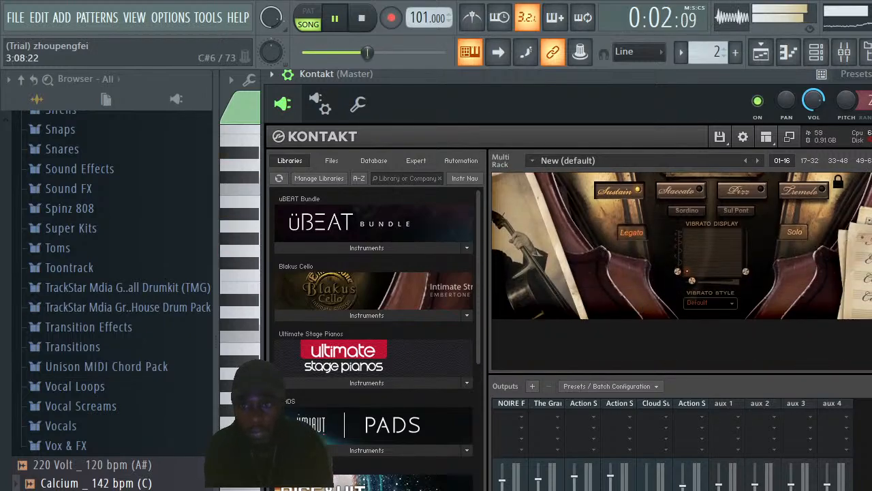
pyautogui.scroll(2, 682, 271)
pyautogui.scroll(2, 618, 224)
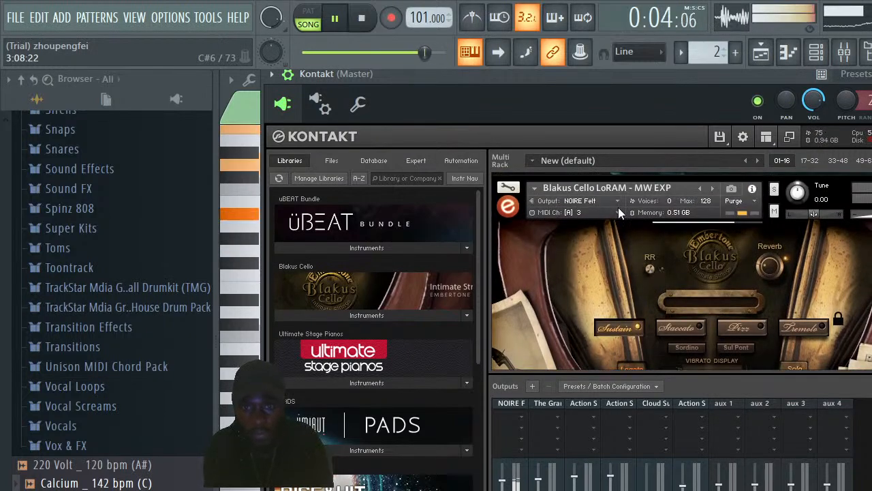
pyautogui.click(616, 212)
pyautogui.moveTo(620, 235)
pyautogui.click(685, 235)
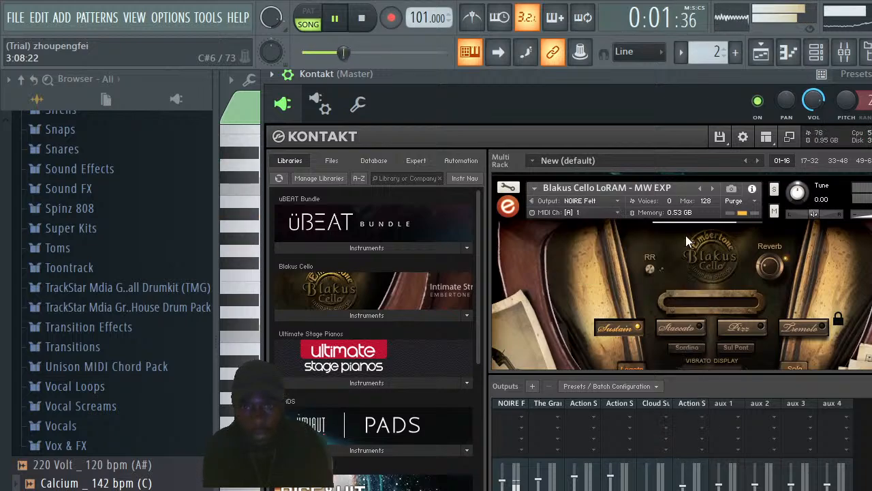
pyautogui.click(619, 212)
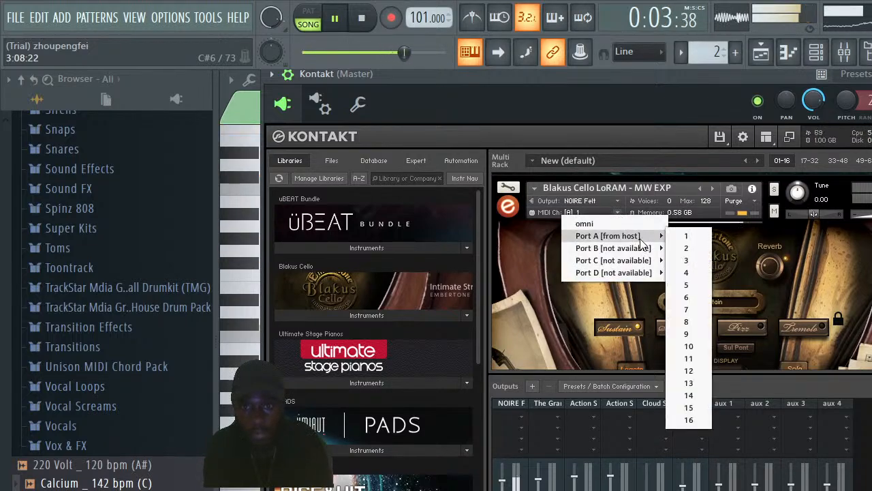
pyautogui.moveTo(658, 238)
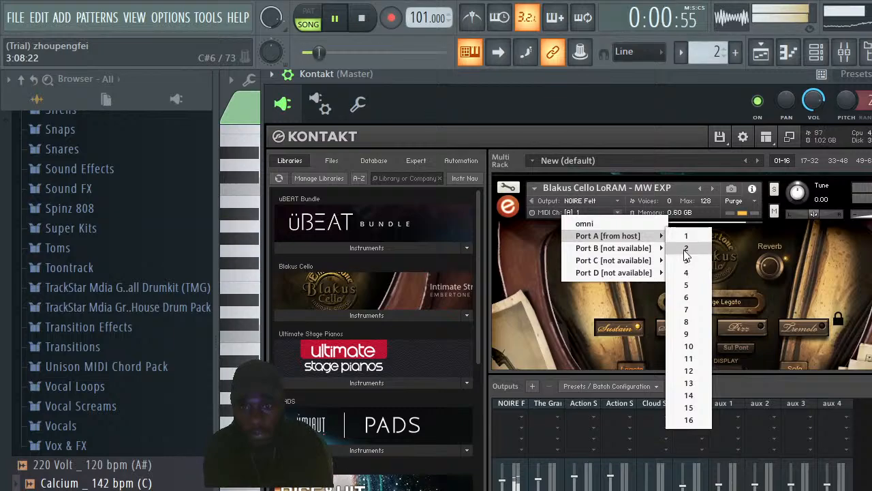
pyautogui.click(686, 247)
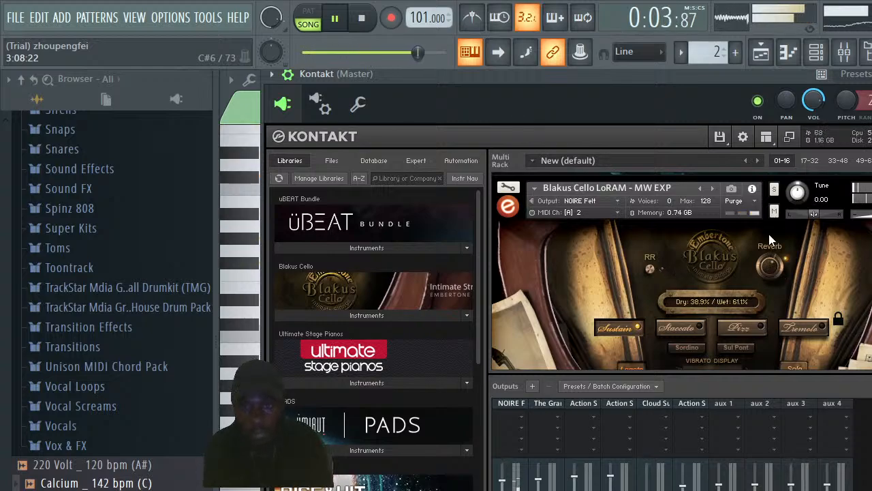
# Try the Blakus Cello's Staccato and Pizz articulations and settle on Tremolo
pyautogui.click(694, 330)
pyautogui.click(728, 331)
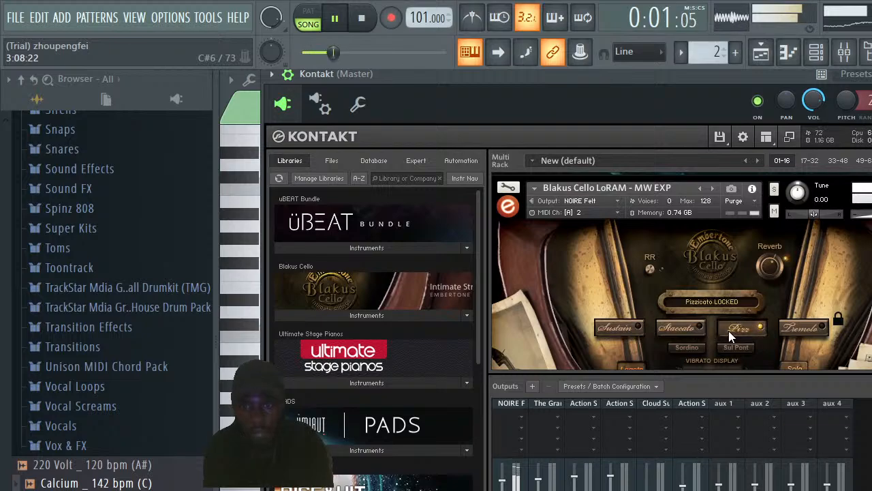
pyautogui.click(791, 332)
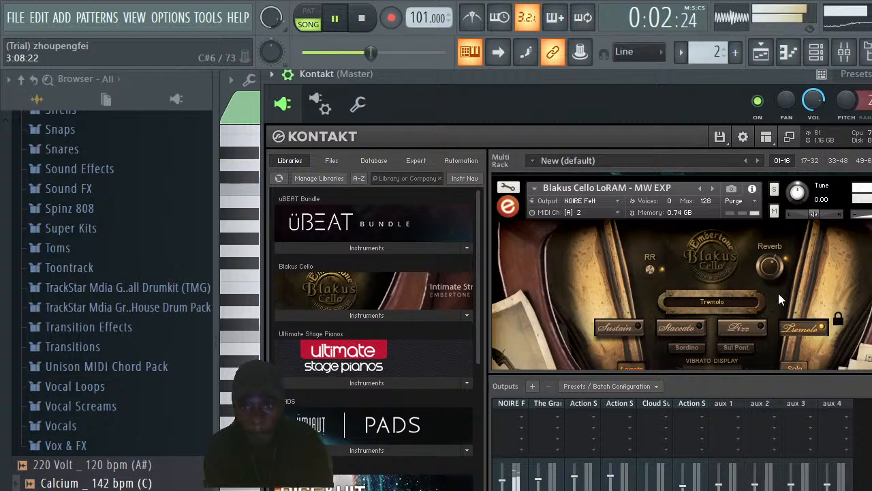
# Enable Sul Pont and Sordino on the Blakus Cello and centre its vibrato control, keeping Solo mode after trying Ensemble
pyautogui.click(725, 347)
pyautogui.scroll(-2, 787, 296)
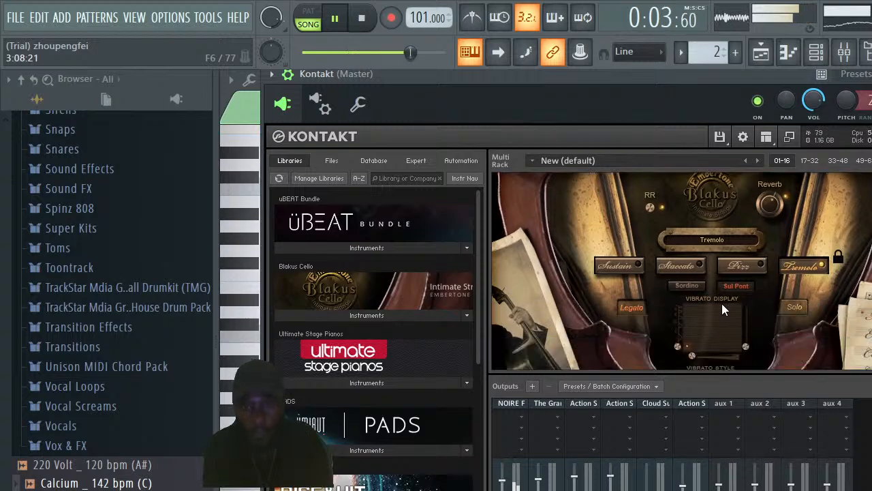
pyautogui.click(699, 288)
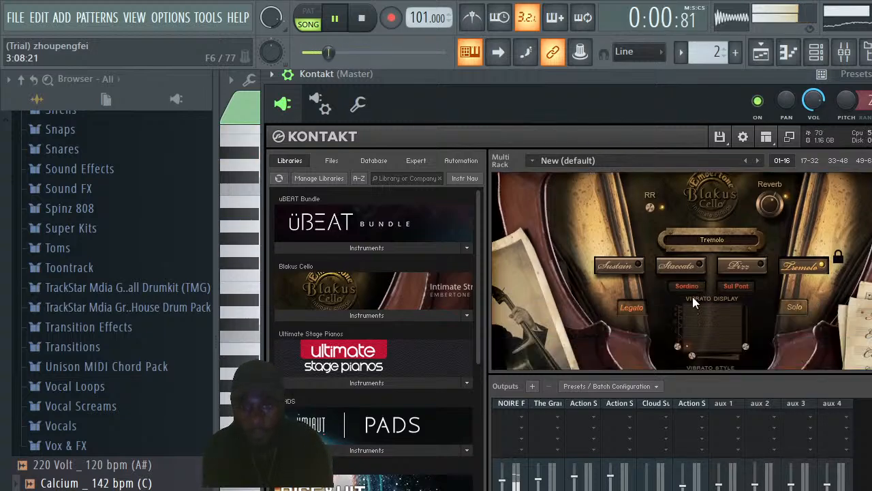
pyautogui.moveTo(691, 355); pyautogui.dragTo(730, 355)
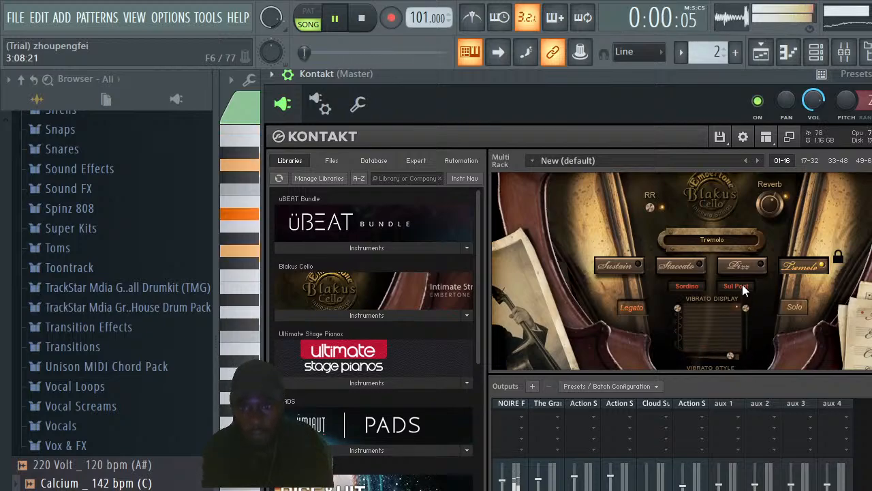
pyautogui.click(790, 304)
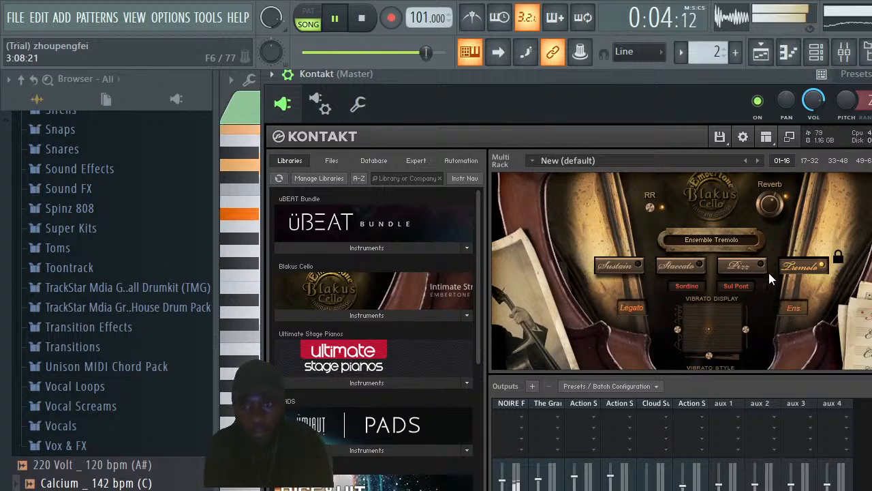
pyautogui.click(800, 304)
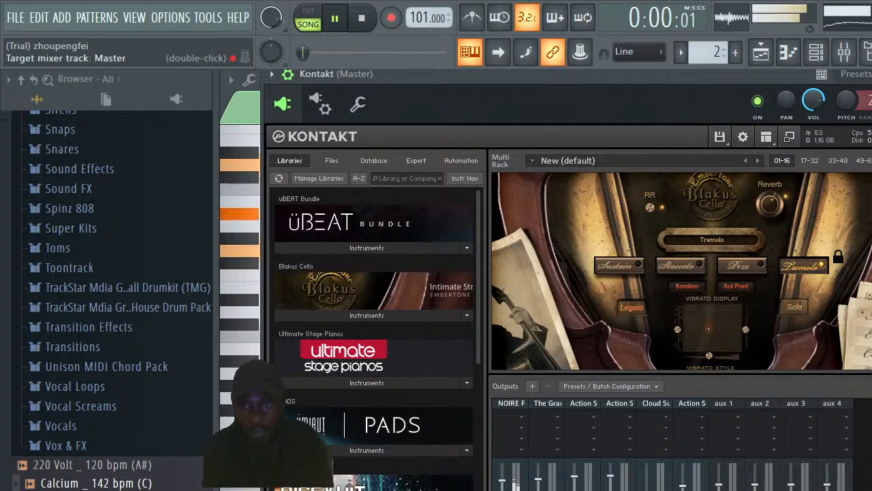
pyautogui.press('Escape')
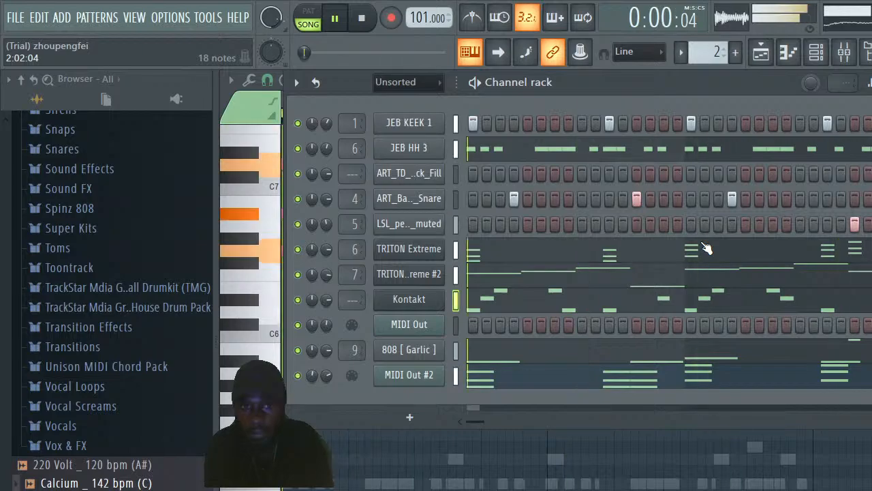
# Try the opening note of the 808 [ Garlic ] bass line at C5 and play it back
pyautogui.click(505, 358)
pyautogui.press('space')
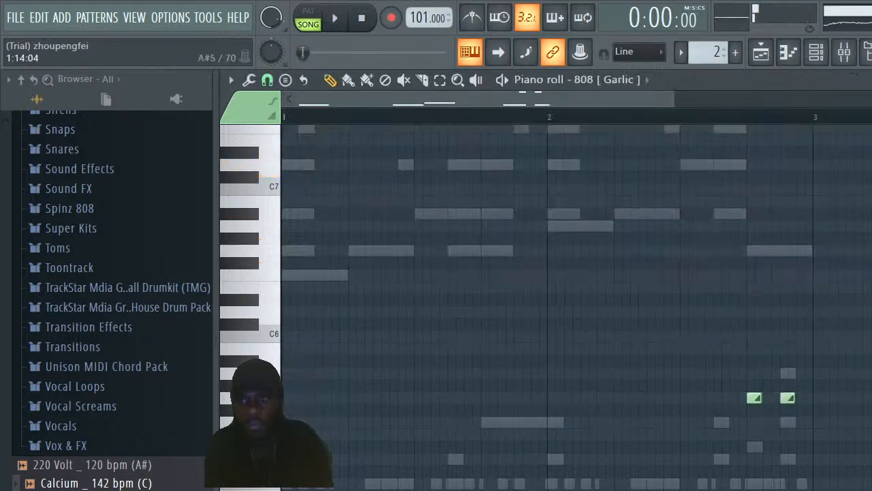
pyautogui.scroll(-4, 312, 383)
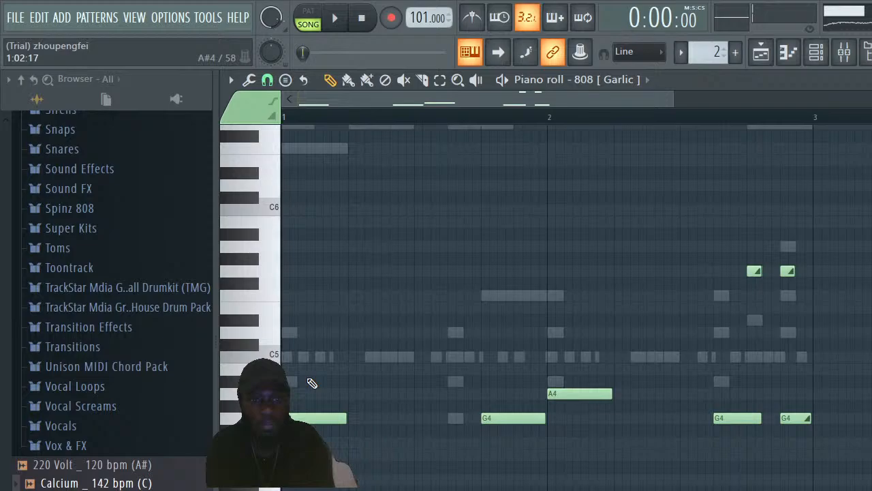
pyautogui.press('space')
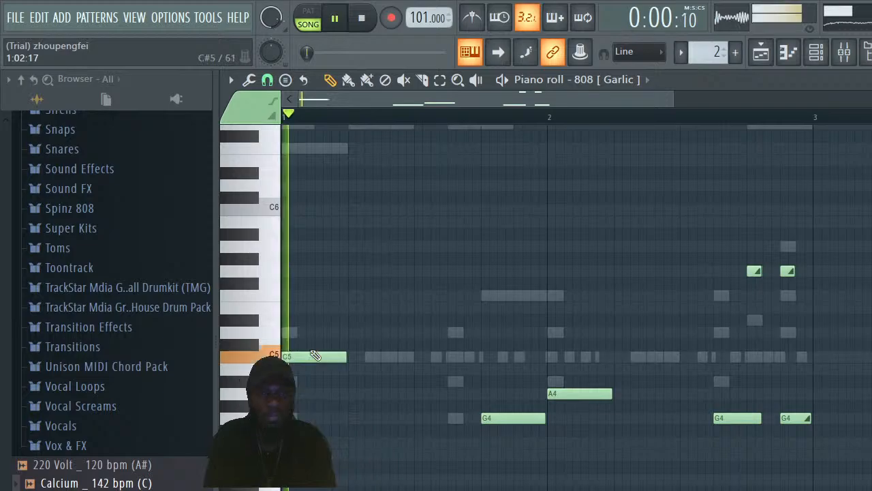
pyautogui.press('F6')
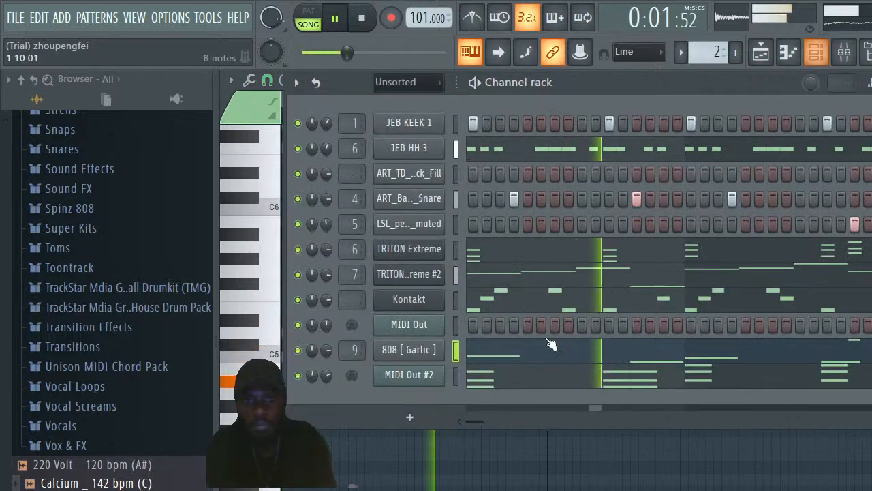
pyautogui.press('space')
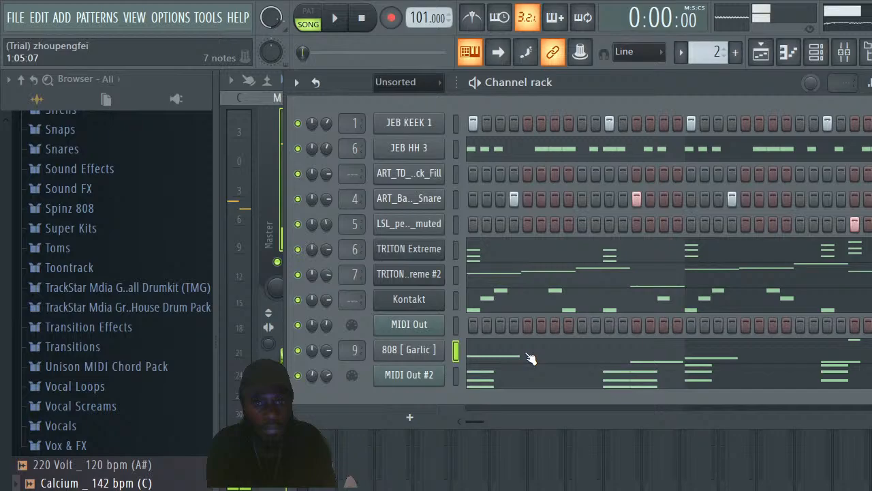
# Audition other pitches for the 808 [ Garlic ] note at the start of bar 2 and move it to C5
pyautogui.click(530, 358)
pyautogui.press('space')
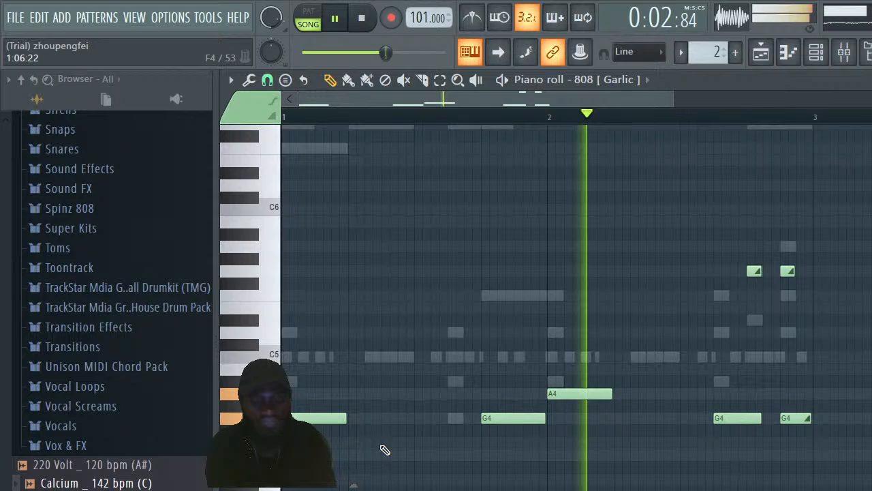
pyautogui.press('space')
pyautogui.moveTo(582, 394); pyautogui.dragTo(582, 432)
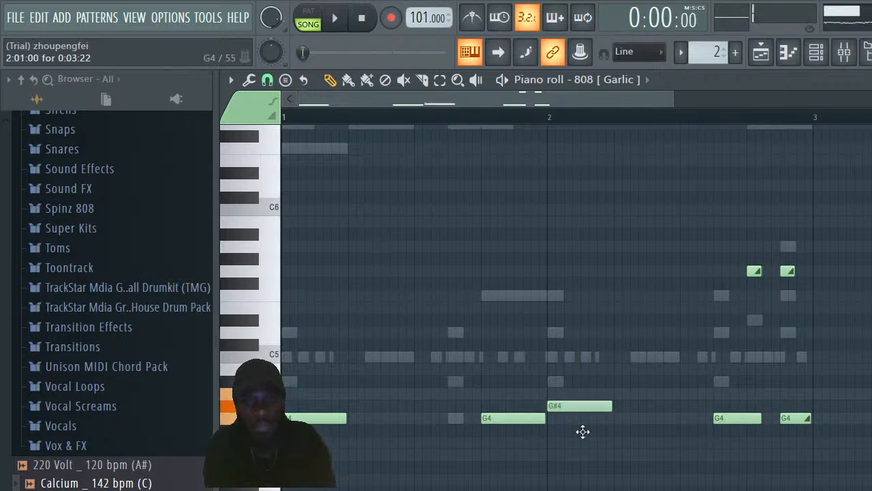
pyautogui.press('space')
pyautogui.moveTo(579, 430); pyautogui.dragTo(579, 443)
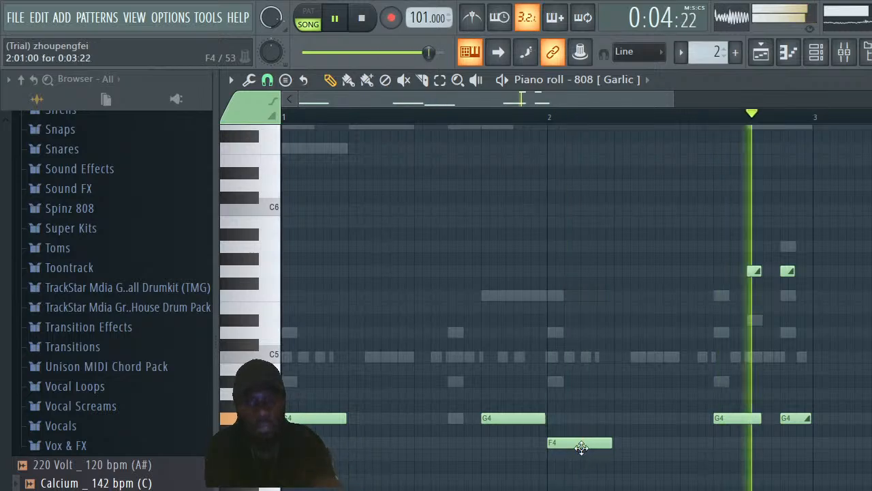
pyautogui.moveTo(582, 447); pyautogui.dragTo(578, 380)
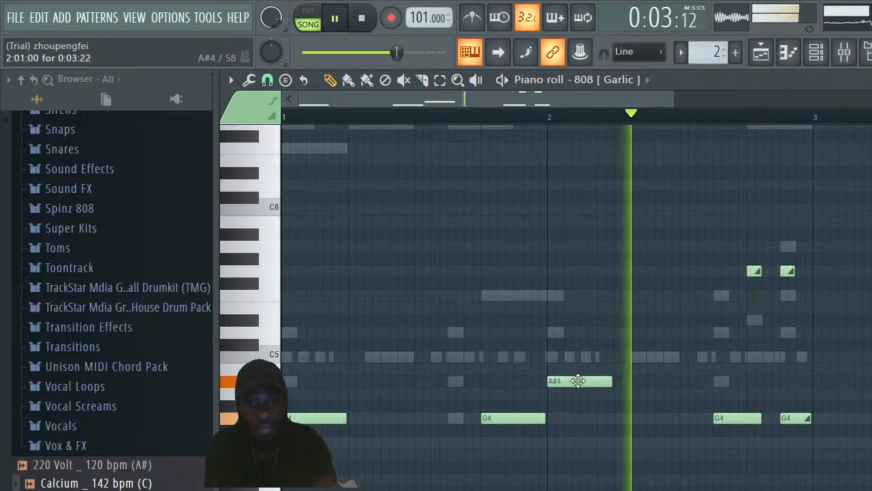
pyautogui.moveTo(578, 380); pyautogui.dragTo(576, 355)
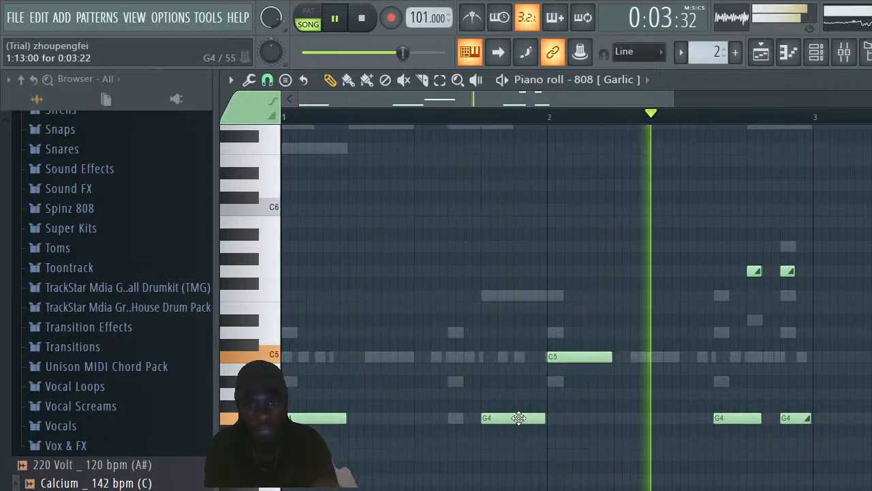
# Raise the 808 note just before bar 2 to A#4, and return the opening note to G4 after trying C5
pyautogui.moveTo(316, 423); pyautogui.dragTo(313, 362)
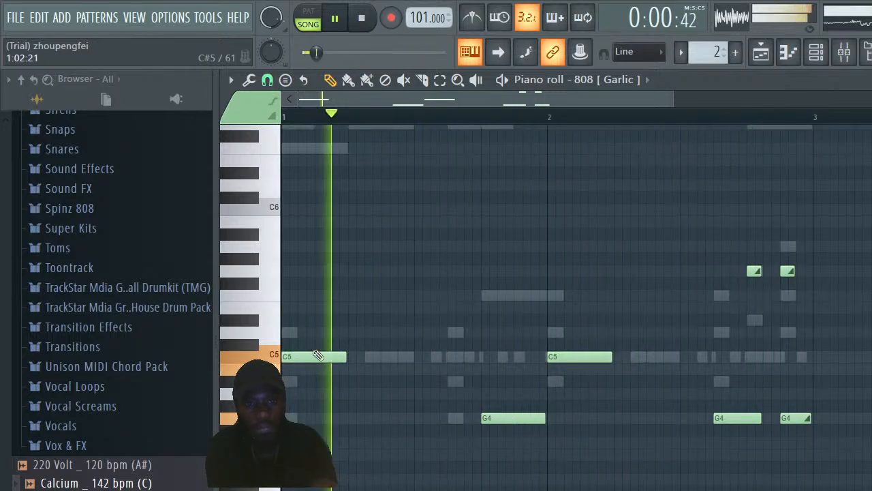
pyautogui.moveTo(503, 419); pyautogui.dragTo(503, 387)
pyautogui.moveTo(312, 356); pyautogui.dragTo(312, 419)
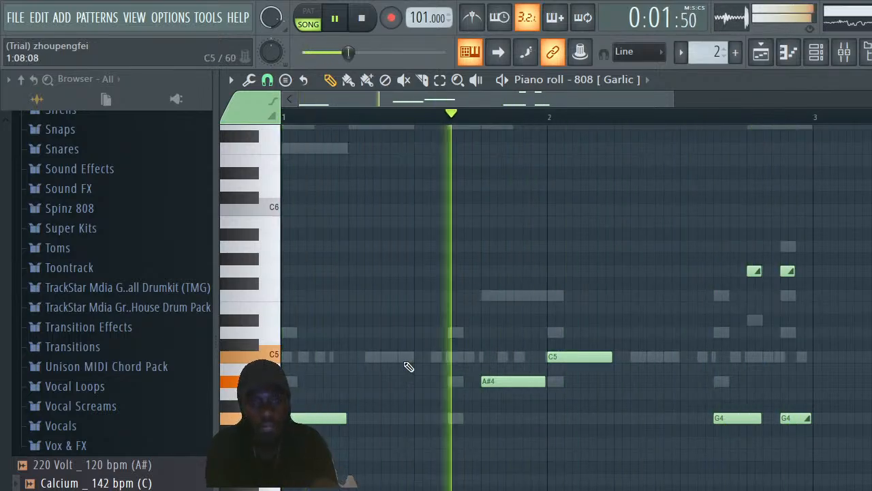
# Add a short G5 slide note over the 808's opening G4 and shorten that G4 to end with the slide
pyautogui.press('space')
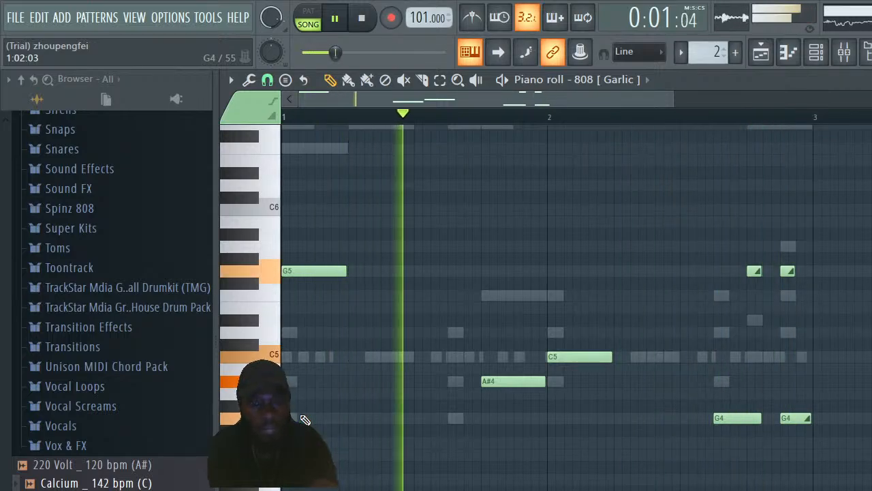
pyautogui.press('space')
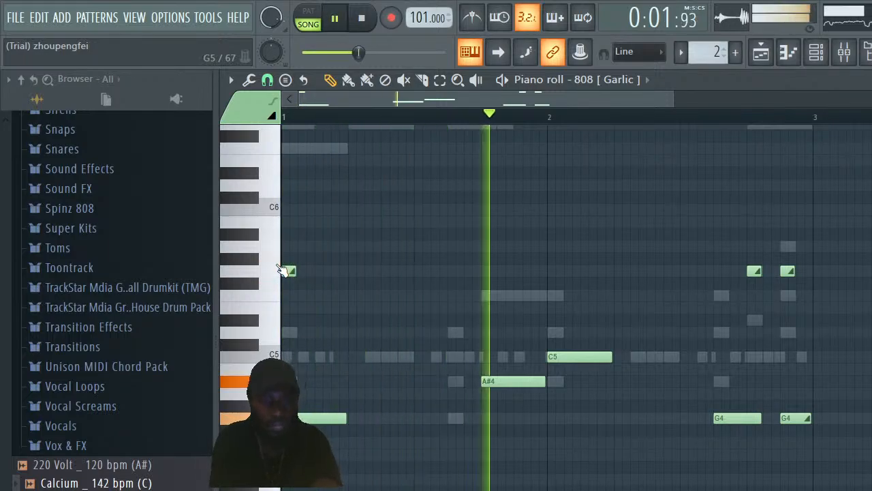
pyautogui.press('space')
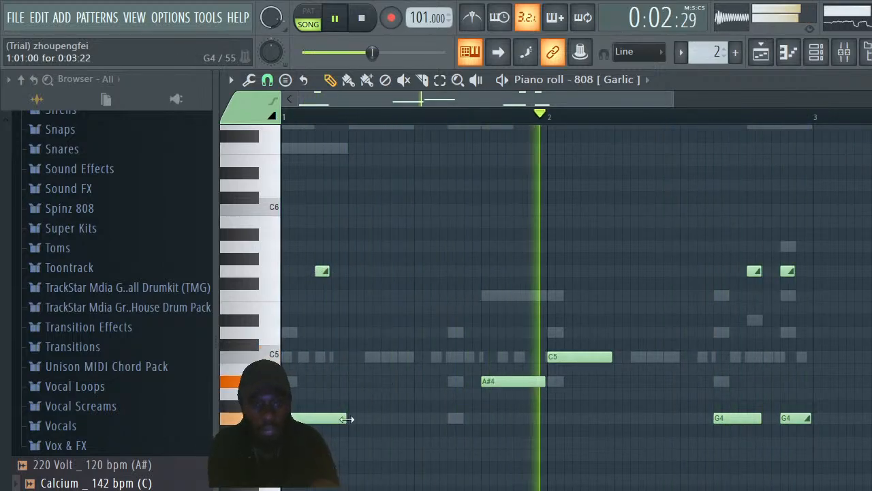
pyautogui.moveTo(347, 419); pyautogui.dragTo(330, 418)
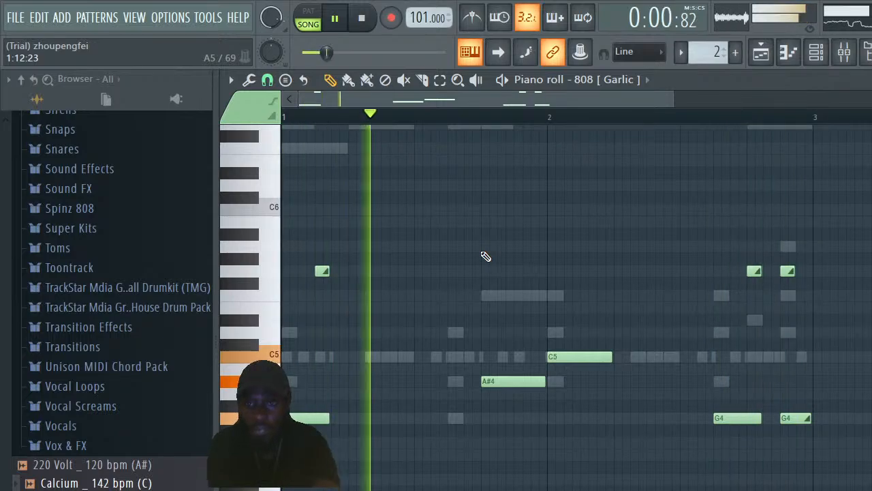
pyautogui.click(816, 53)
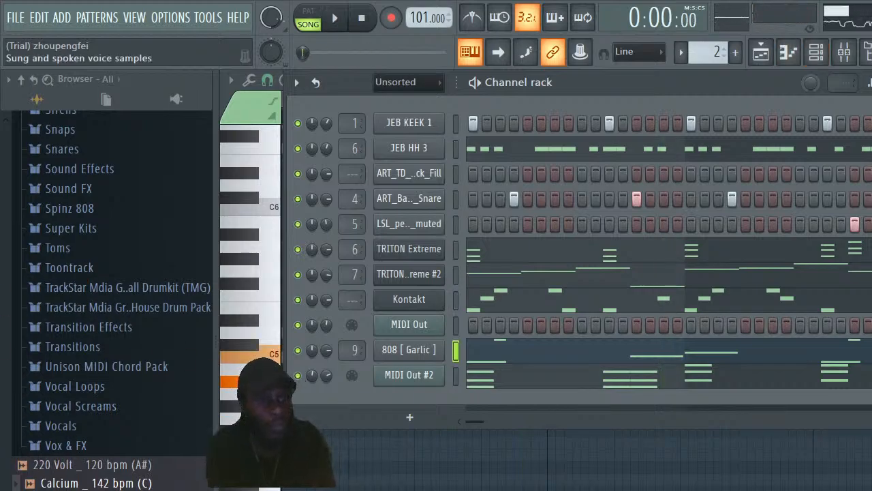
# Browse the sample kits to the Producers Choice pack's Snares folder and audition ART_Love_Marching_Snare against the beat
pyautogui.scroll(10, 1, 402)
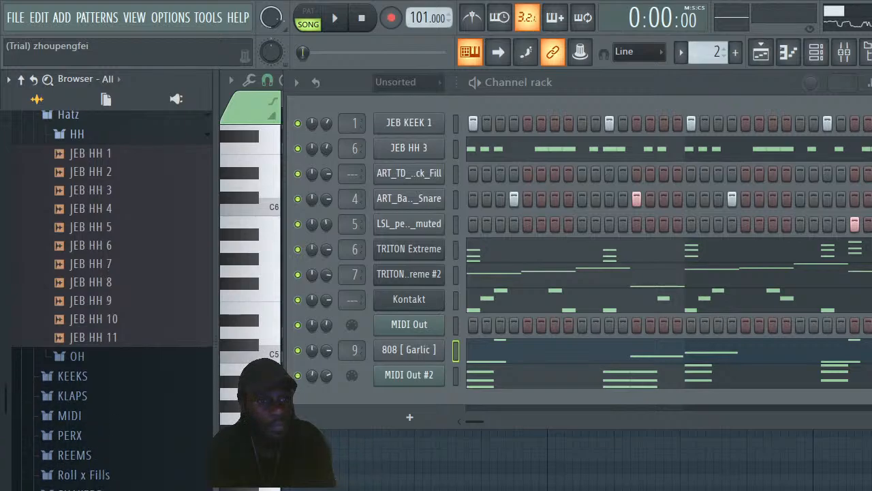
pyautogui.click(68, 115)
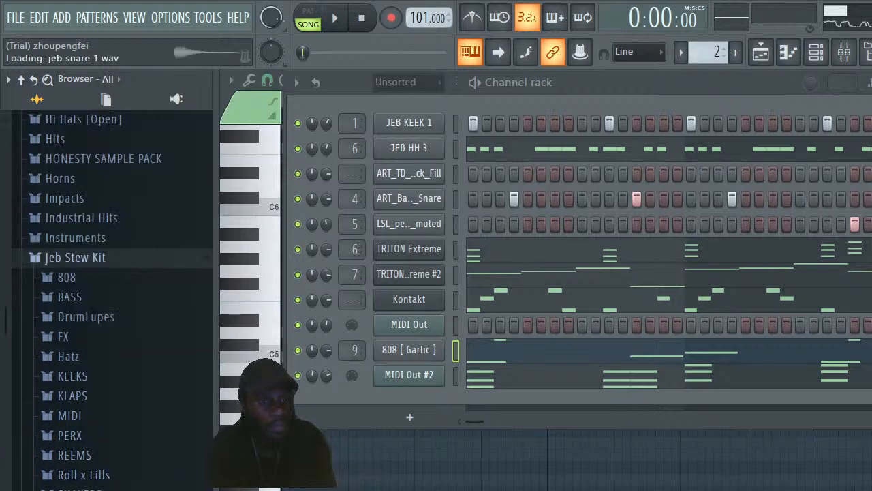
pyautogui.moveTo(7, 349); pyautogui.dragTo(6, 489)
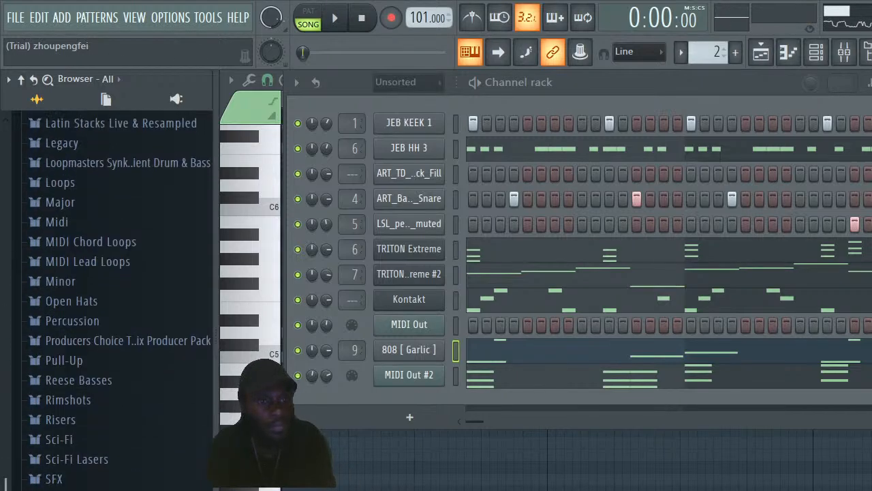
pyautogui.click(158, 341)
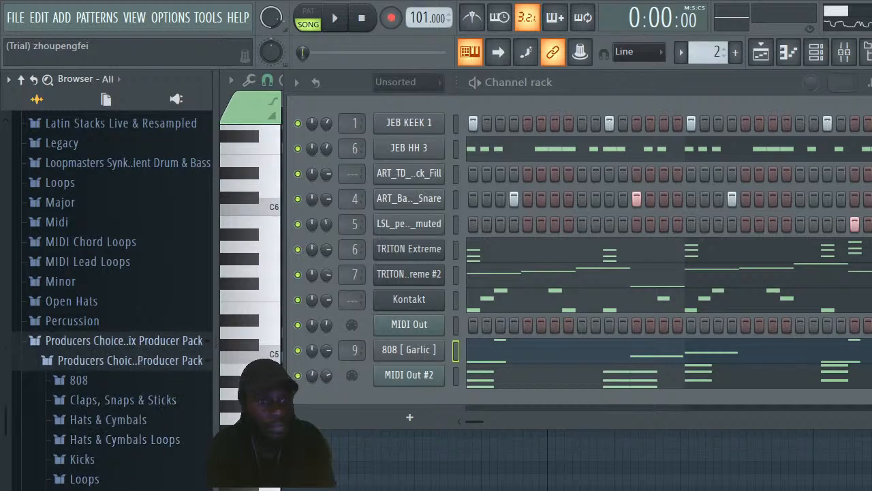
pyautogui.moveTo(6, 361); pyautogui.dragTo(4, 444)
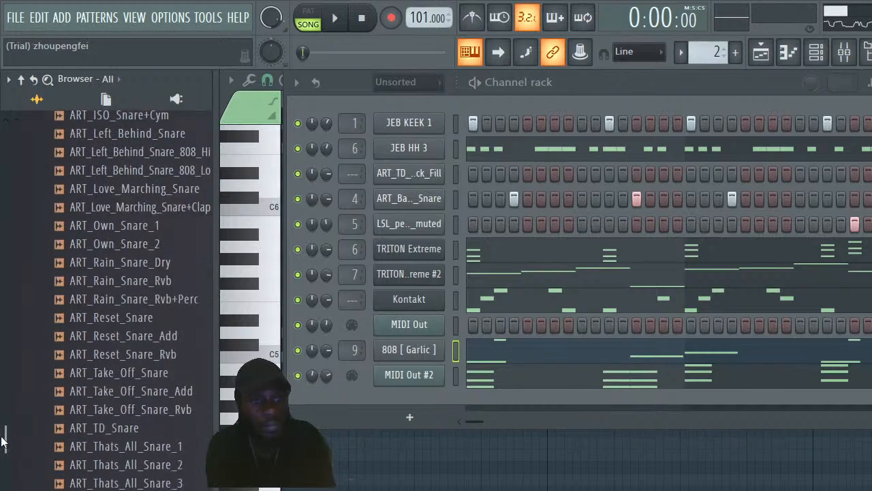
pyautogui.click(117, 480)
pyautogui.scroll(-2, 3, 430)
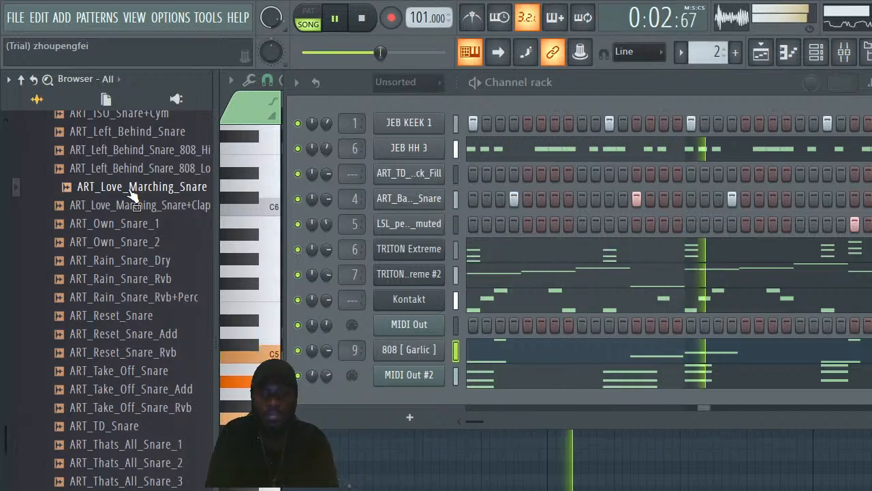
# Try a short extra 808 [ Garlic ] note just before the A#4, at C5 and at G4, and delete it
pyautogui.click(571, 360)
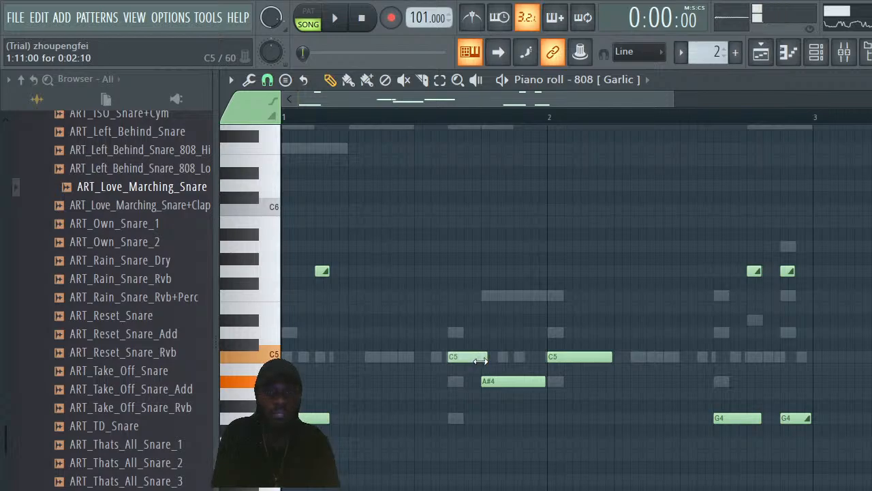
pyautogui.moveTo(485, 361); pyautogui.dragTo(478, 360)
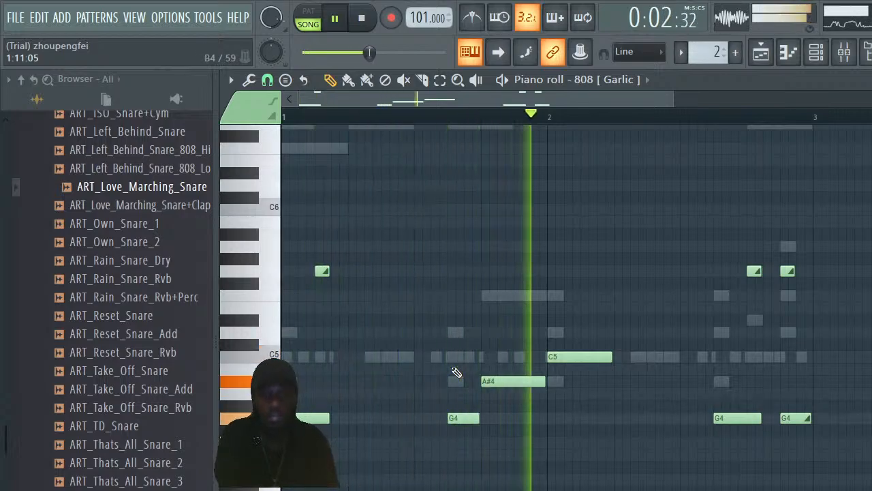
pyautogui.rightClick(470, 418)
pyautogui.press('space')
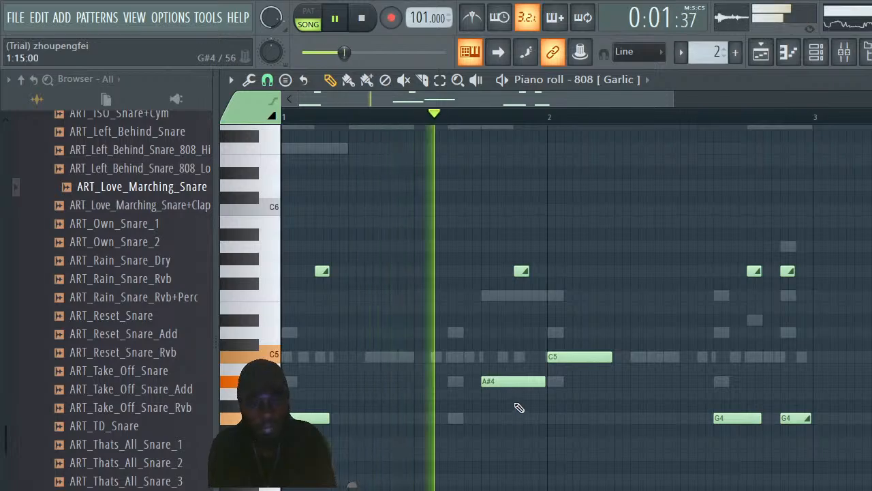
# Compare the 808 line with and without a short G5 slide note over the A#4, and remove the slide
pyautogui.rightClick(523, 272)
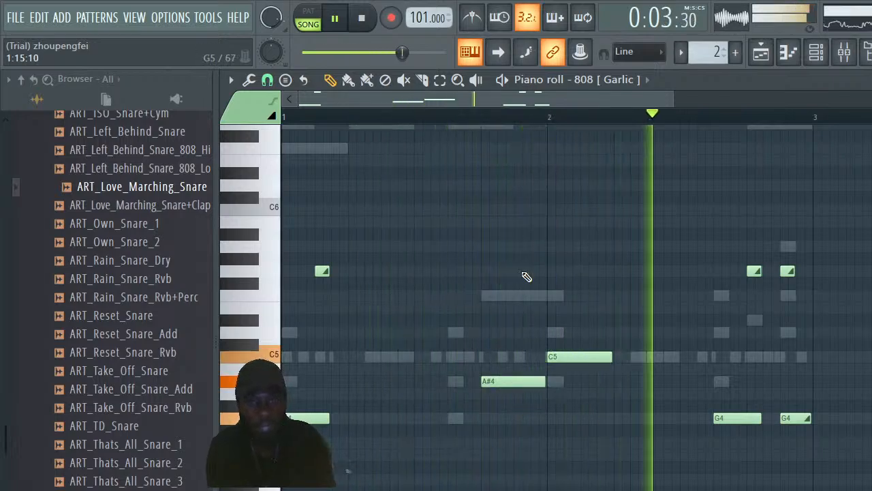
pyautogui.click(520, 272)
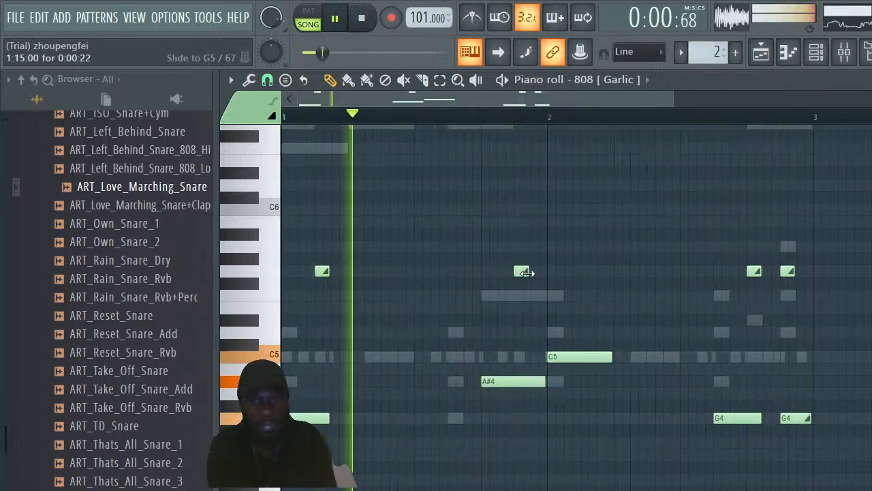
pyautogui.press('space')
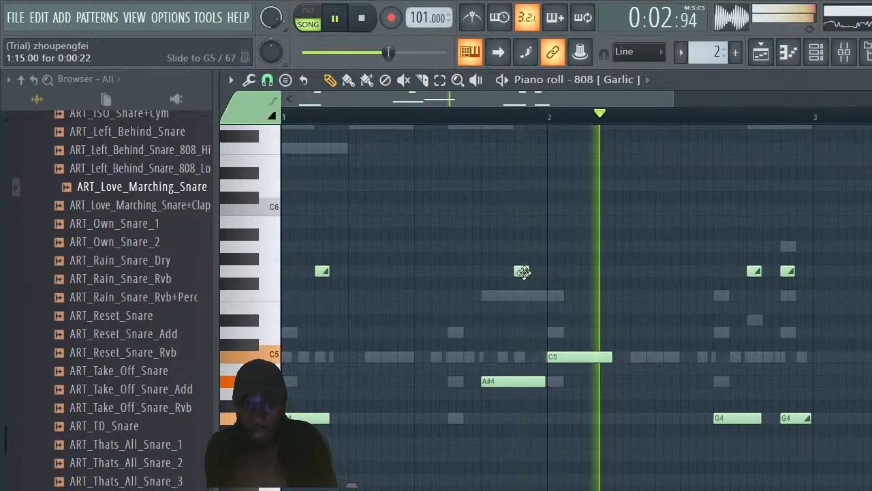
pyautogui.rightClick(522, 272)
pyautogui.press('space')
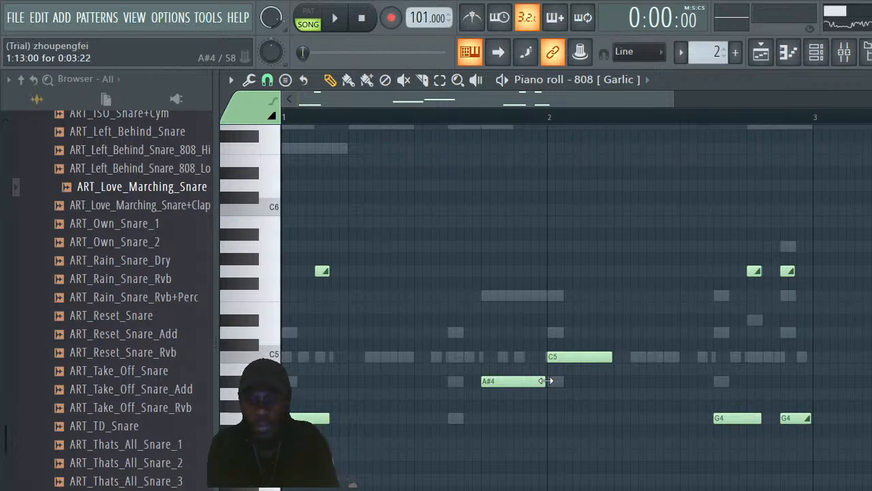
# Add a G5 slide note over the 808's A#4, starting at 1:15:00 with a 0:00:22 duration, and play back the line
pyautogui.doubleClick(522, 271)
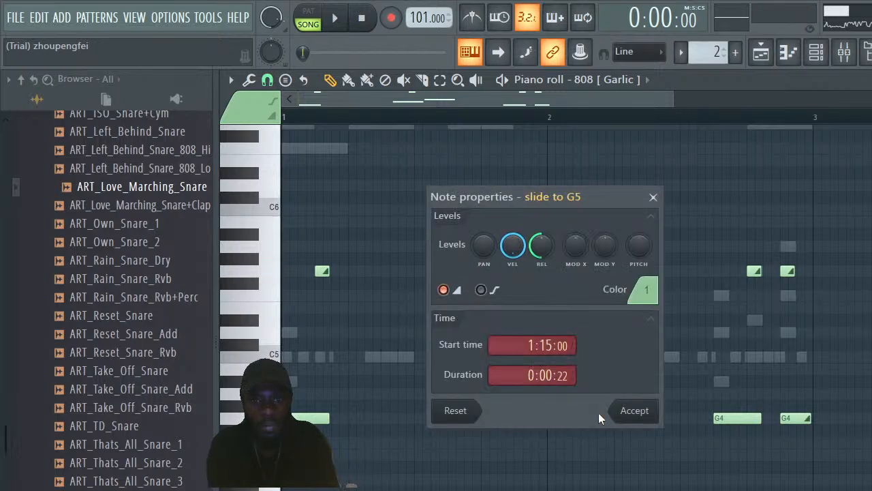
pyautogui.click(622, 416)
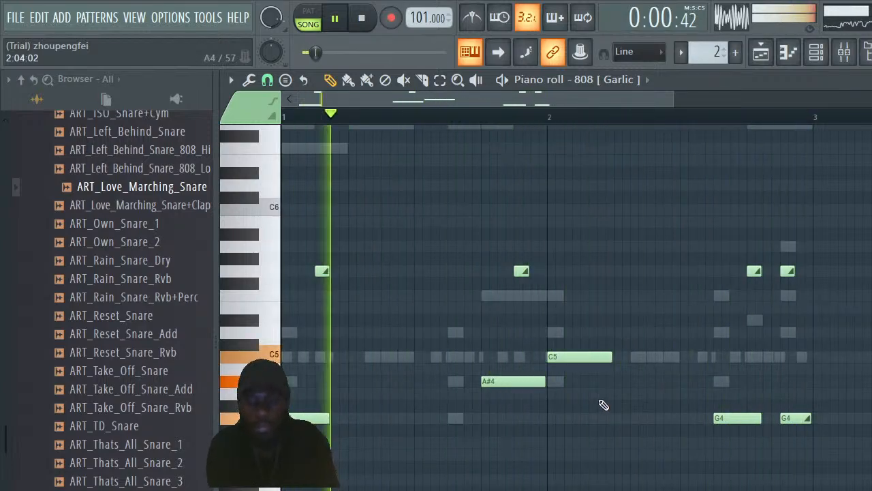
pyautogui.press('space')
pyautogui.press('space')
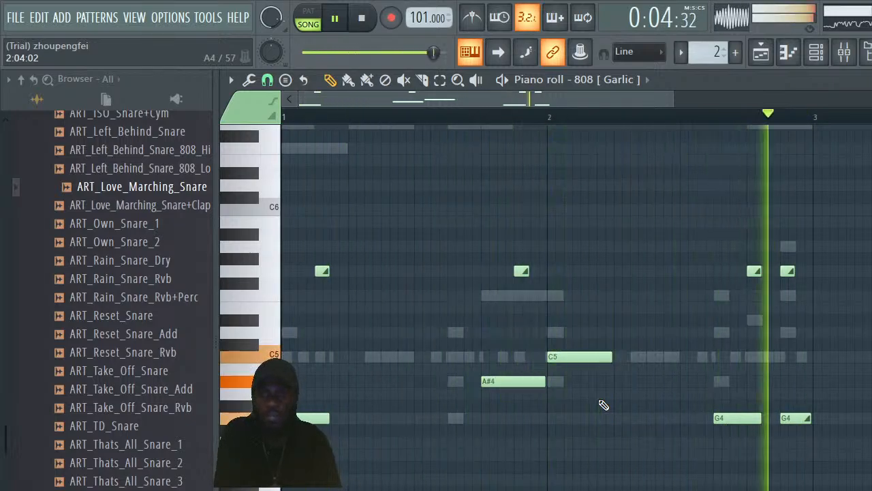
pyautogui.press('space')
# Increase the fade-out of the 808 [ Garlic ] sample in its precomputed effects during playback
pyautogui.click(817, 52)
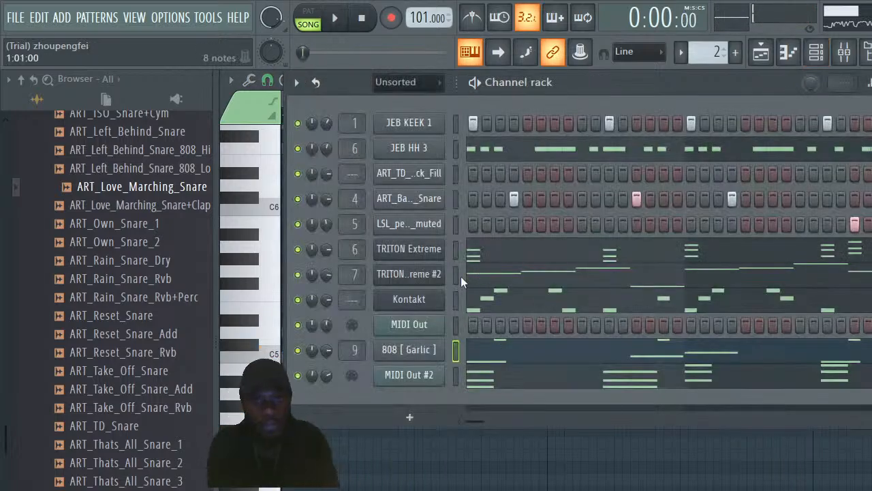
pyautogui.click(417, 352)
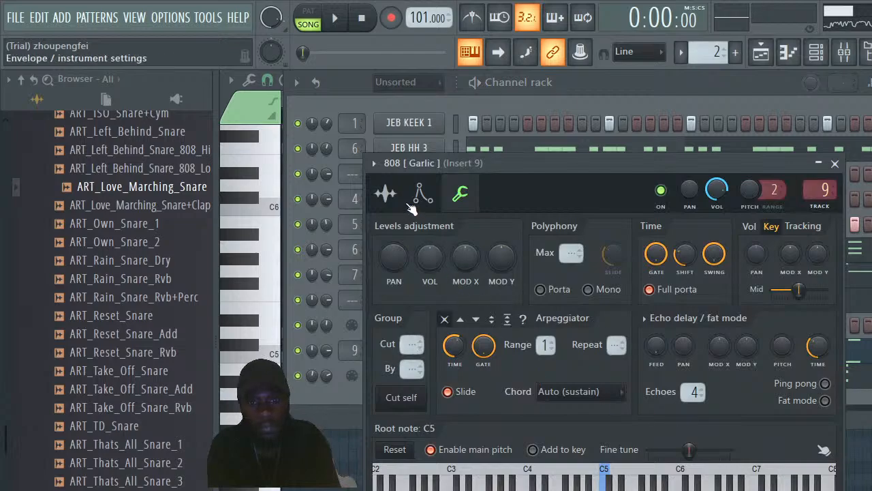
pyautogui.click(385, 194)
pyautogui.moveTo(749, 391); pyautogui.dragTo(750, 371)
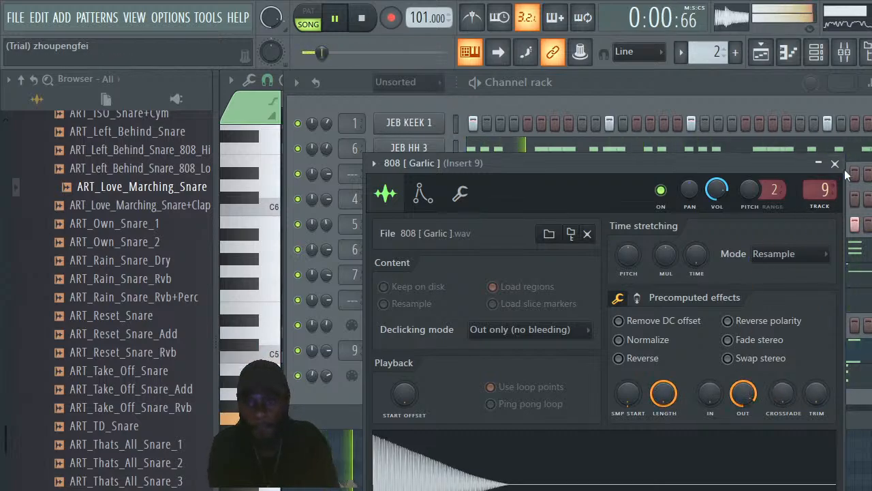
pyautogui.click(835, 164)
# Shorten the 808's A#4 note before bar 2 so it ends together with its G5 slide note
pyautogui.click(826, 54)
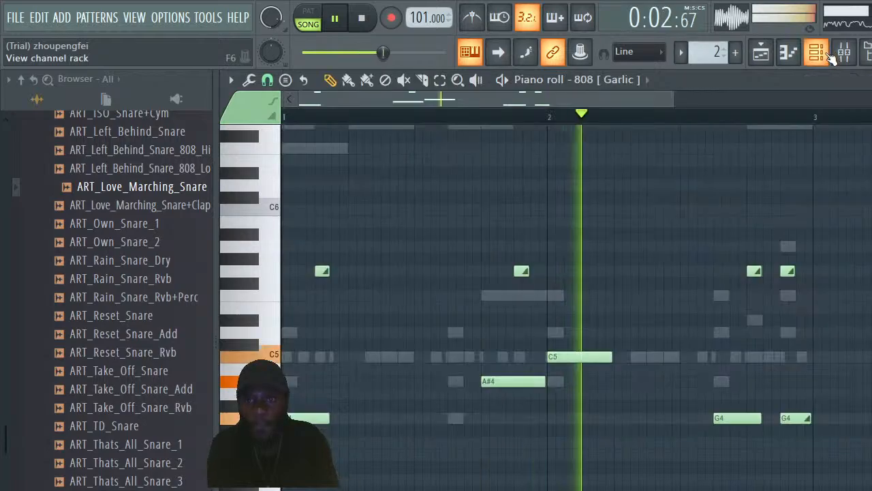
pyautogui.moveTo(541, 378); pyautogui.dragTo(529, 379)
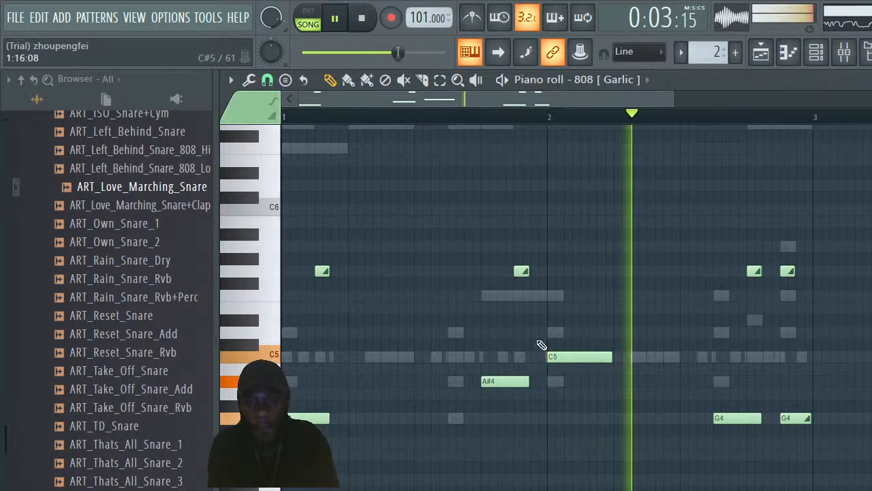
# Audition more Producers Choice snares and add ART_Dream_Big_Snare as a new channel below ART_Bad_Habbit_Snare
pyautogui.click(818, 57)
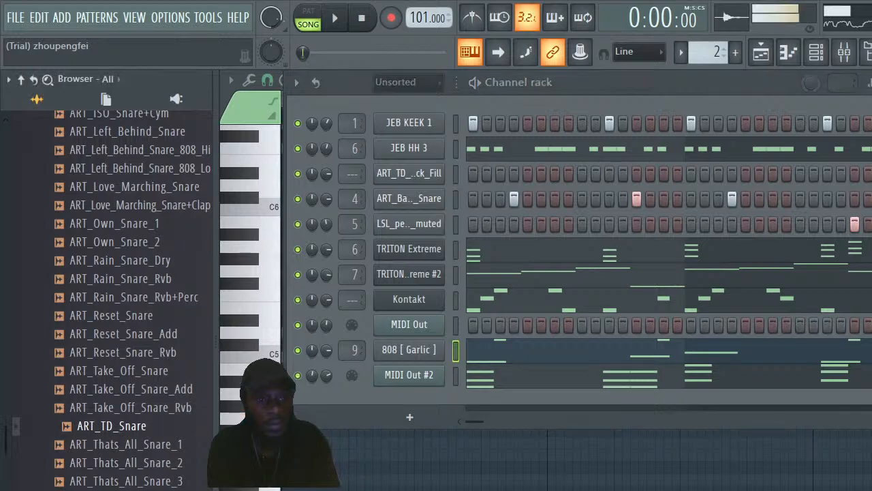
pyautogui.scroll(-4, 123, 436)
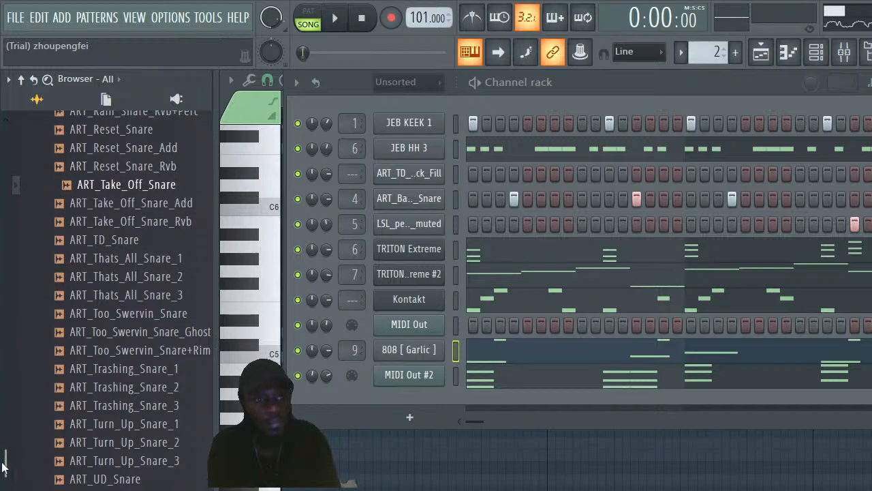
pyautogui.moveTo(2, 462); pyautogui.dragTo(2, 387)
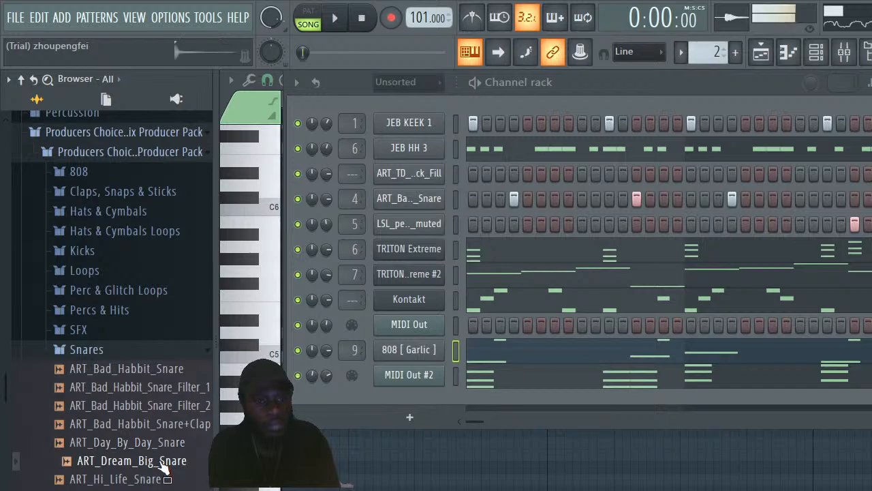
pyautogui.moveTo(372, 335); pyautogui.dragTo(322, 210)
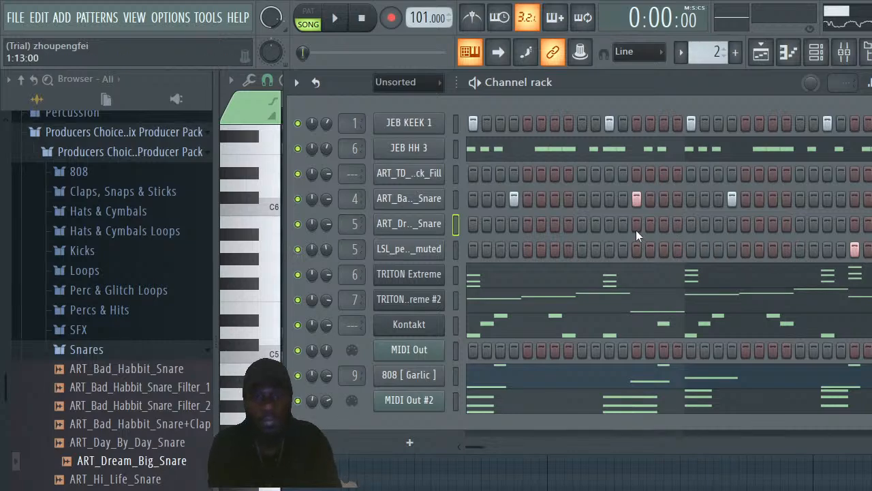
# Put an ART_Dream_Big_Snare hit on step 8 of bar 2 after trying step 6, and set its channel volume to about 52%
pyautogui.press('space')
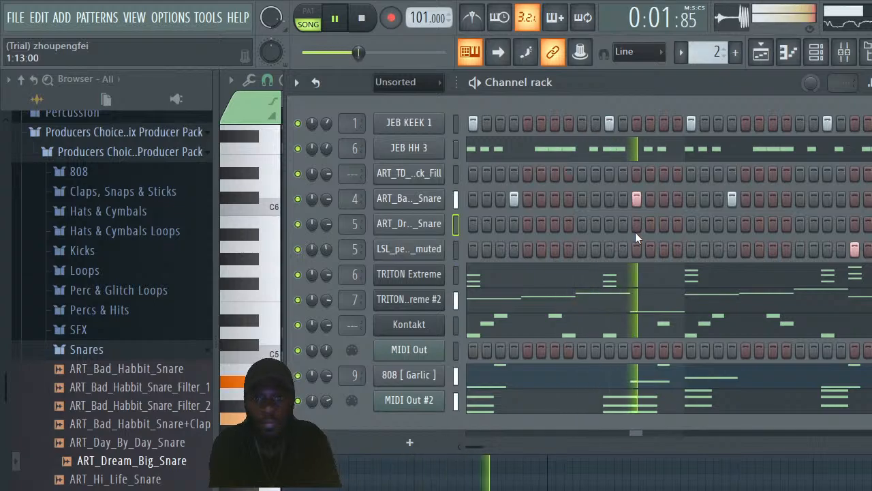
pyautogui.press('space')
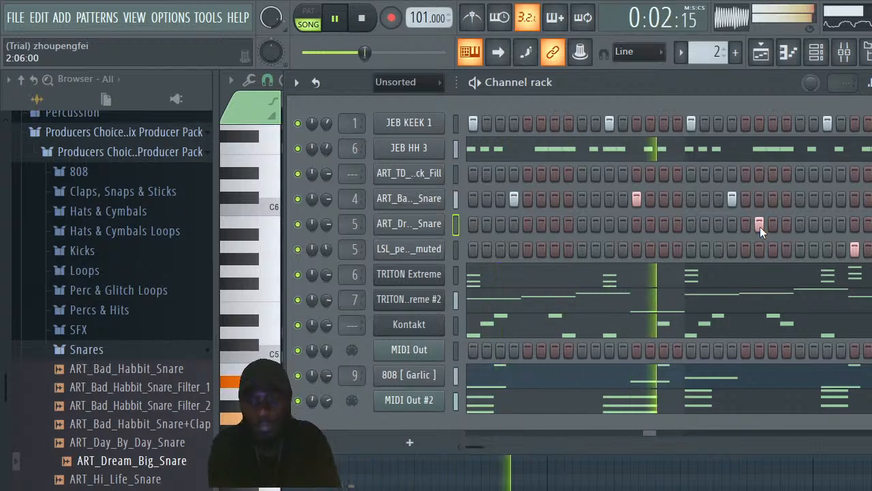
pyautogui.rightClick(759, 225)
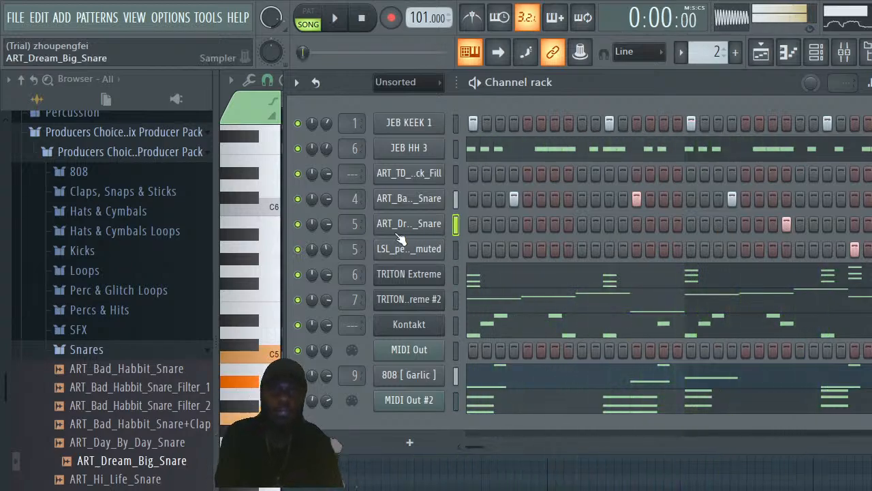
pyautogui.press('space')
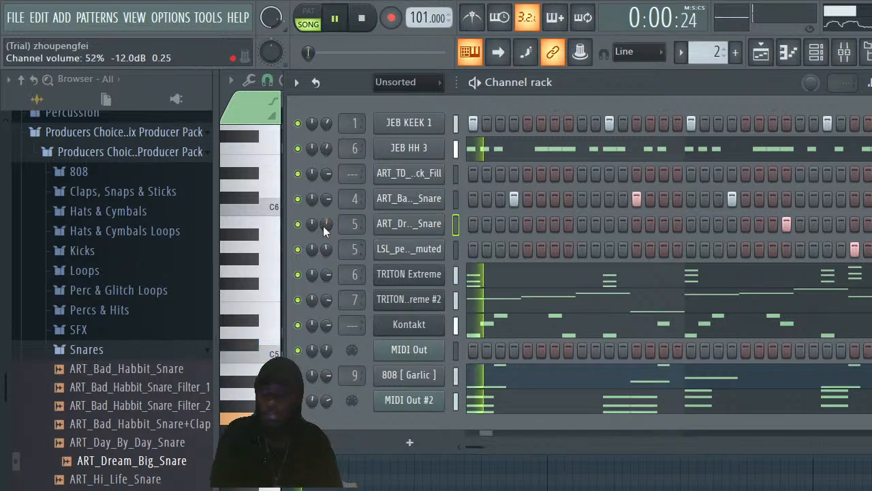
pyautogui.moveTo(325, 225); pyautogui.dragTo(325, 224)
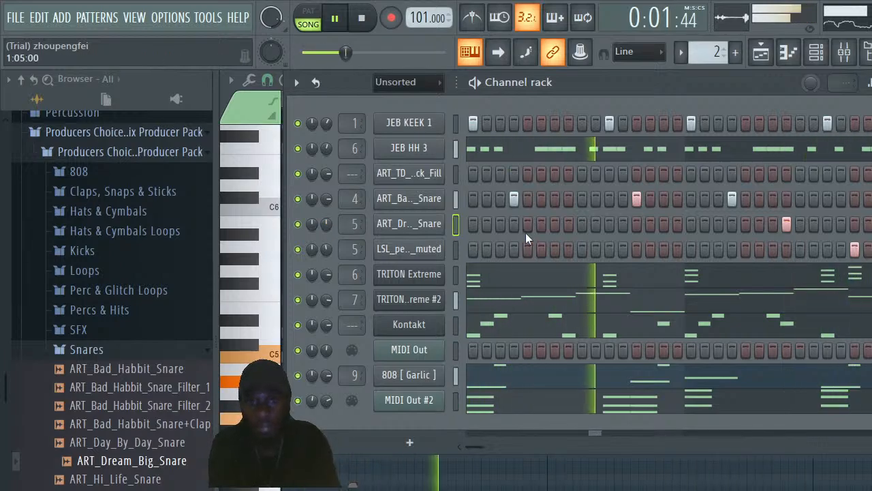
# Add an ART_Dream_Big_Snare hit on step 8 of bar 1 after trying step 9
pyautogui.click(581, 224)
pyautogui.click(581, 225)
pyautogui.click(570, 225)
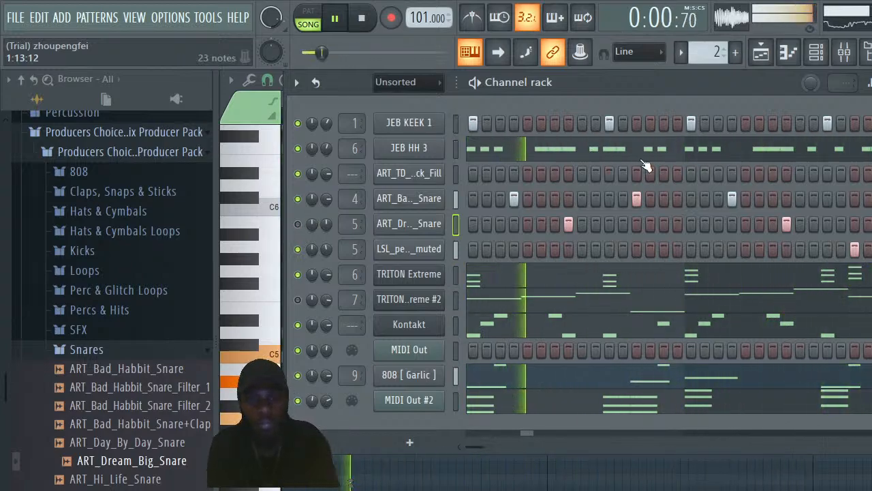
# Add ART_Bad_Habbit_Snare hits on steps 13, 14 and 15 of bar 2
pyautogui.moveTo(483, 448)
pyautogui.mouseDown()
pyautogui.moveTo(519, 448)
pyautogui.moveTo(471, 449)
pyautogui.mouseUp()
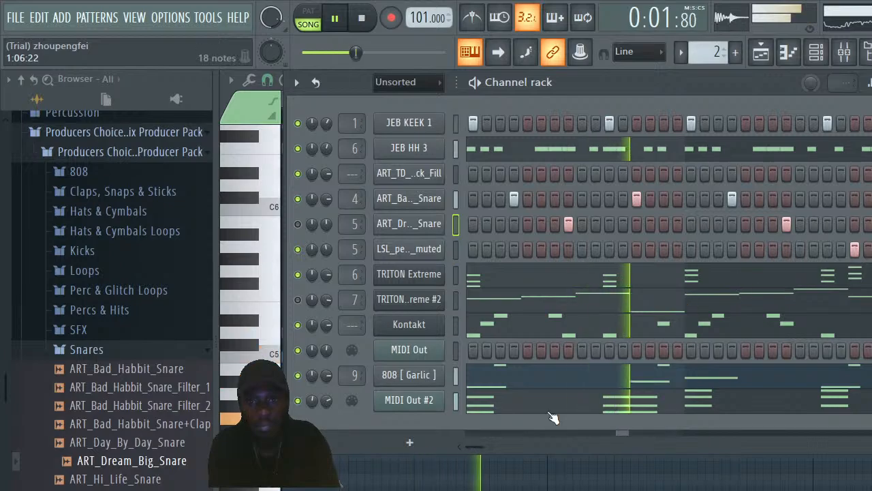
pyautogui.moveTo(476, 446)
pyautogui.mouseDown()
pyautogui.moveTo(510, 448)
pyautogui.moveTo(476, 447)
pyautogui.mouseUp()
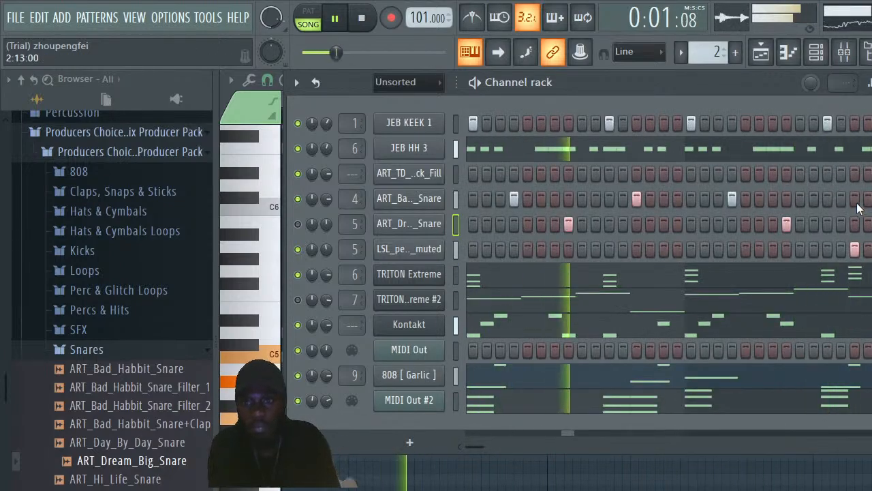
pyautogui.moveTo(855, 200); pyautogui.dragTo(870, 199)
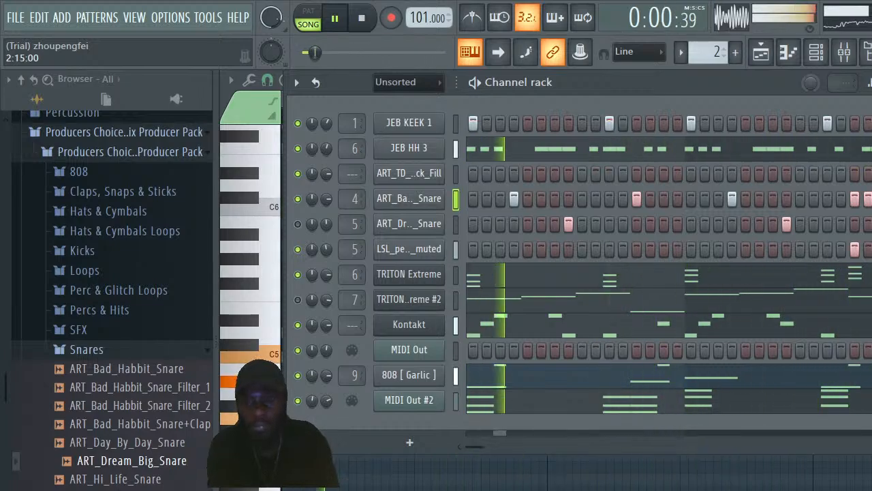
# Check ART_Bad_Habbit_Snare's hits in the piano roll and set its channel volume to about 56%
pyautogui.rightClick(430, 199)
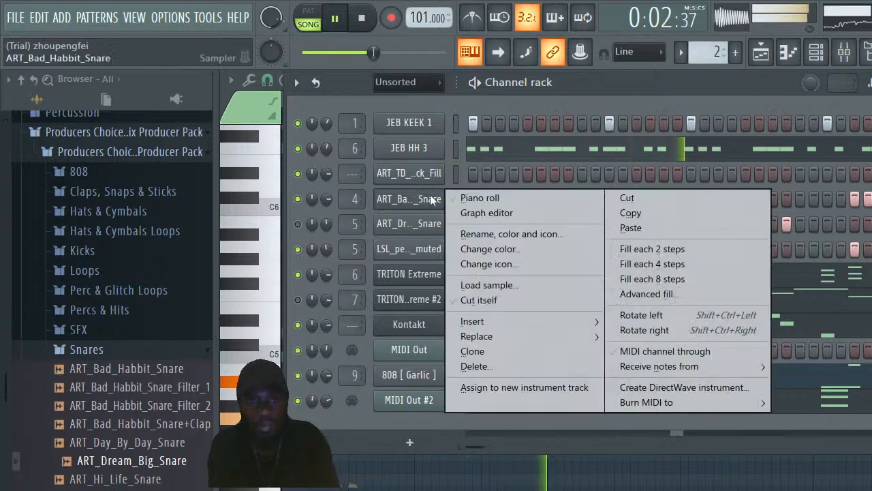
pyautogui.click(479, 198)
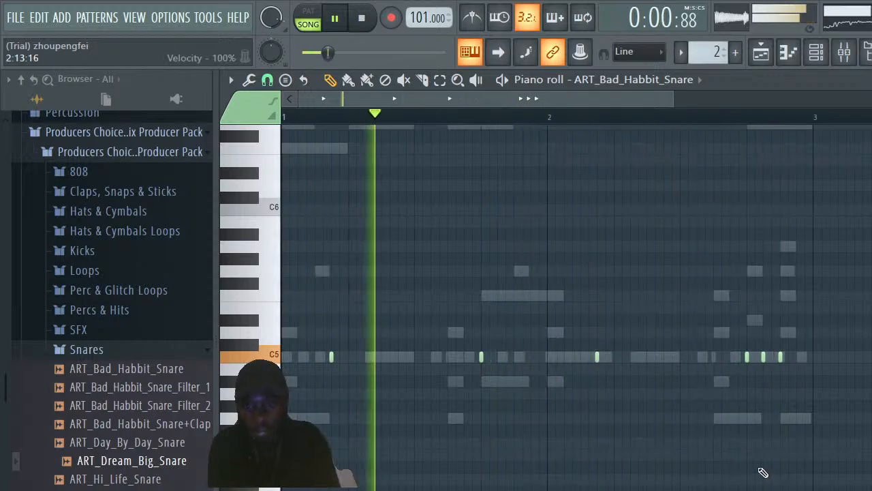
pyautogui.click(816, 52)
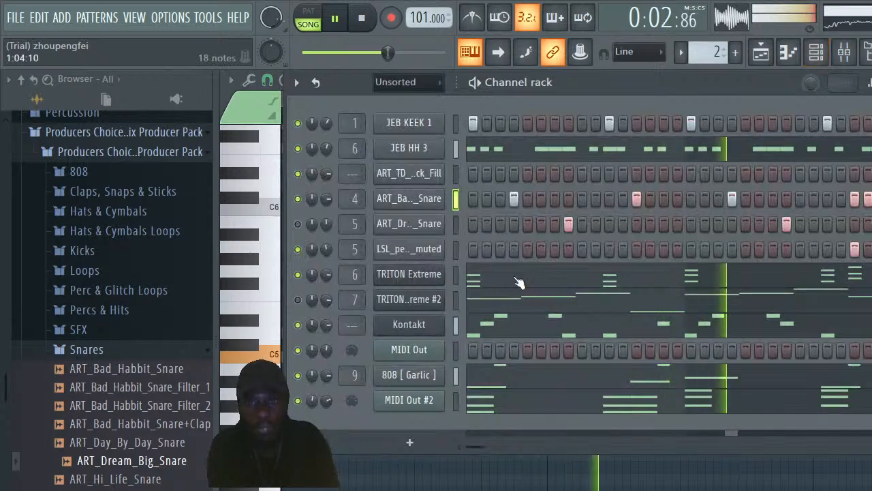
pyautogui.moveTo(331, 199); pyautogui.dragTo(331, 210)
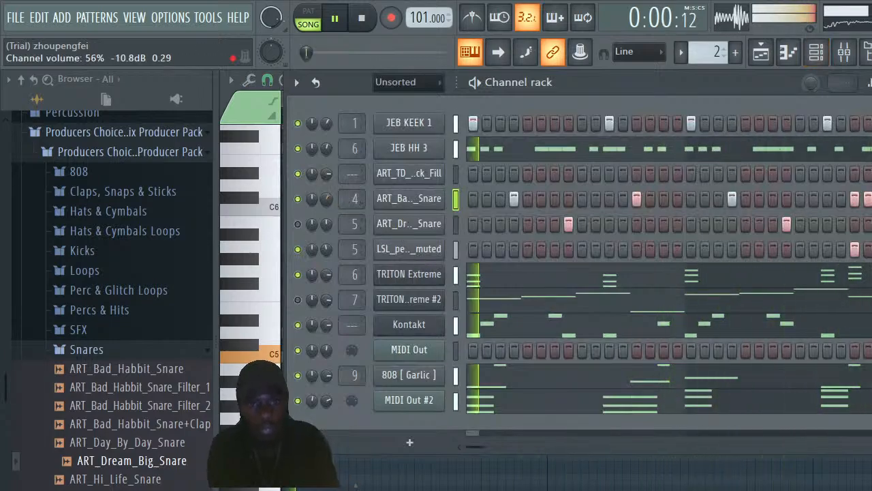
# Examine ART_Bad_Habbit_Snare's channel settings and the spacing of its hits in the piano roll
pyautogui.click(395, 204)
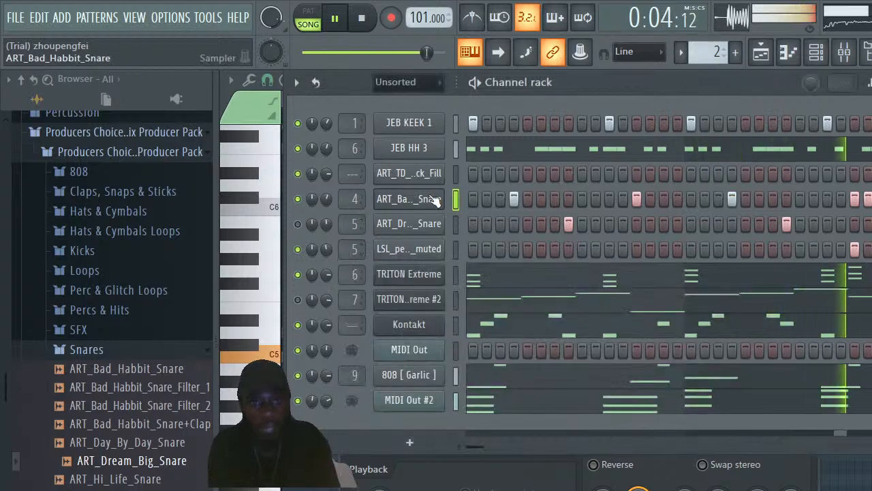
pyautogui.rightClick(432, 199)
pyautogui.click(467, 197)
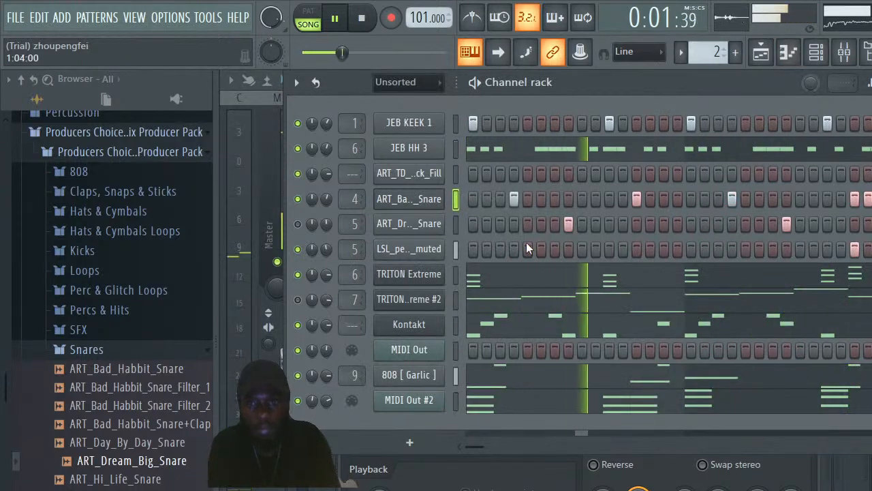
pyautogui.rightClick(449, 195)
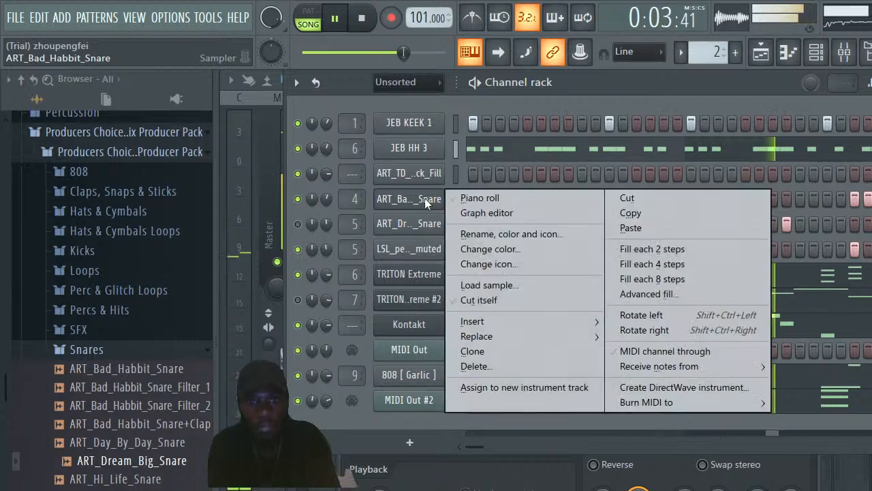
pyautogui.click(476, 200)
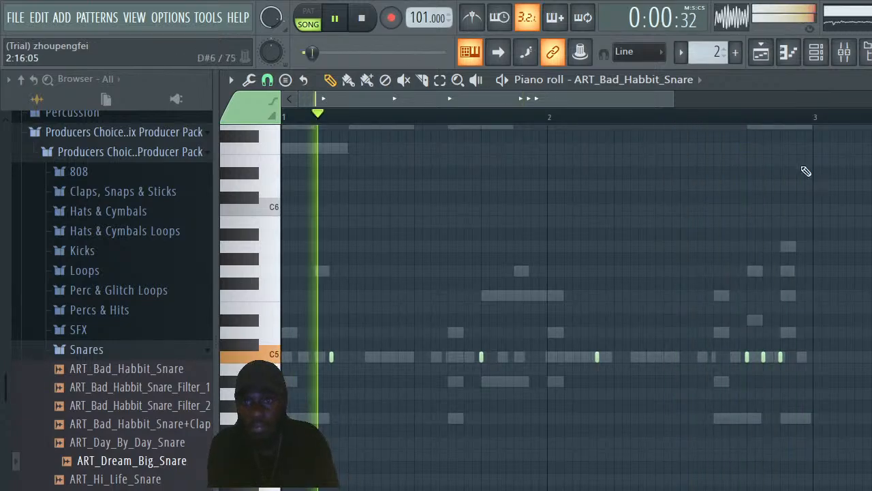
pyautogui.click(816, 51)
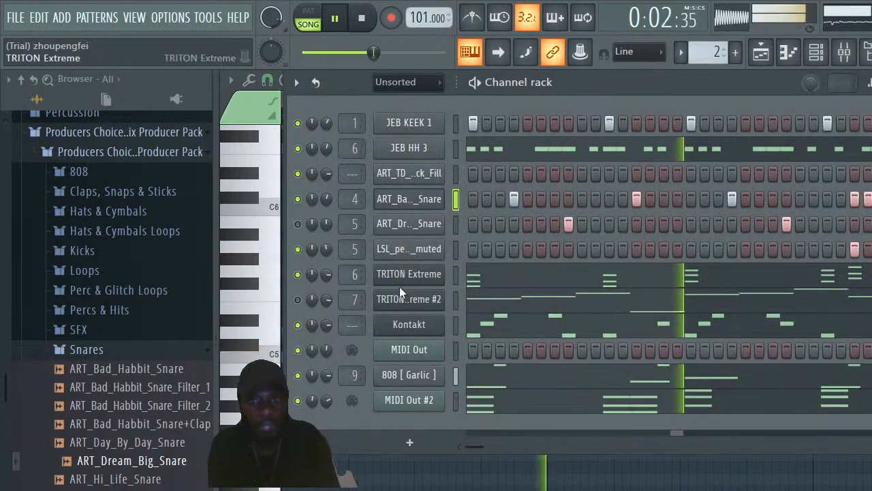
# Mute the Kontakt channel, and audition TRITON Extreme #2 in the loop before muting it again
pyautogui.click(298, 325)
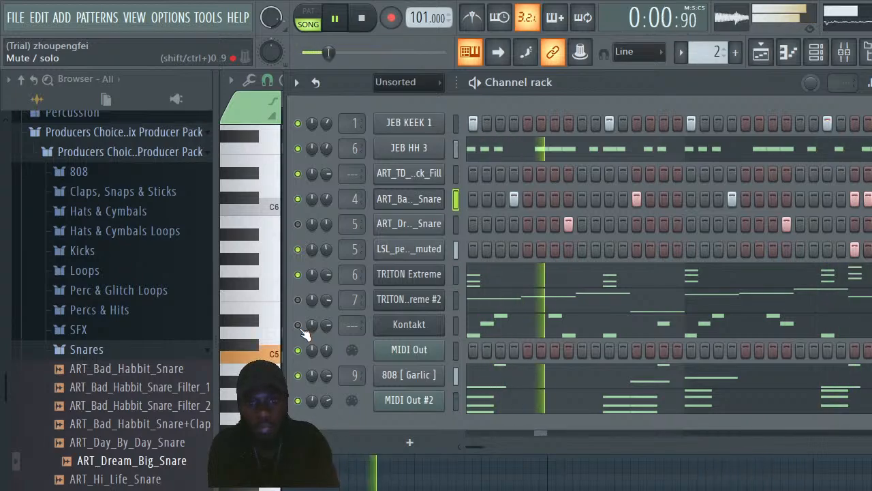
pyautogui.click(298, 300)
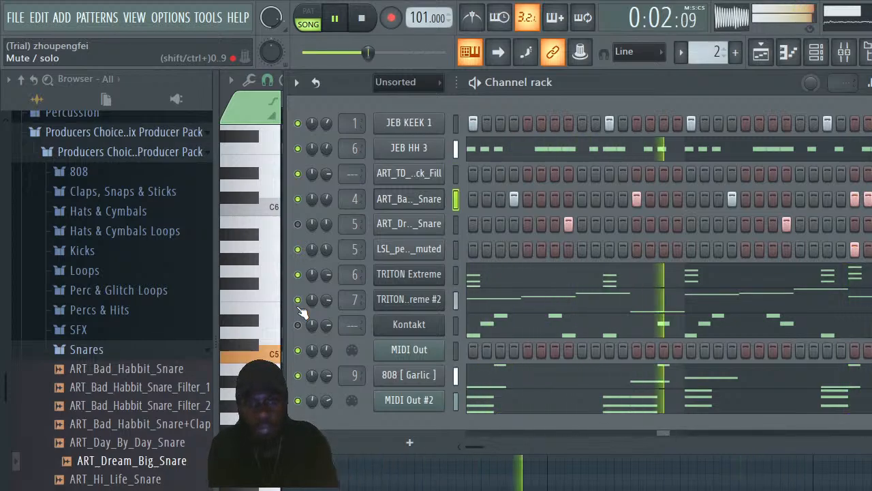
pyautogui.click(298, 301)
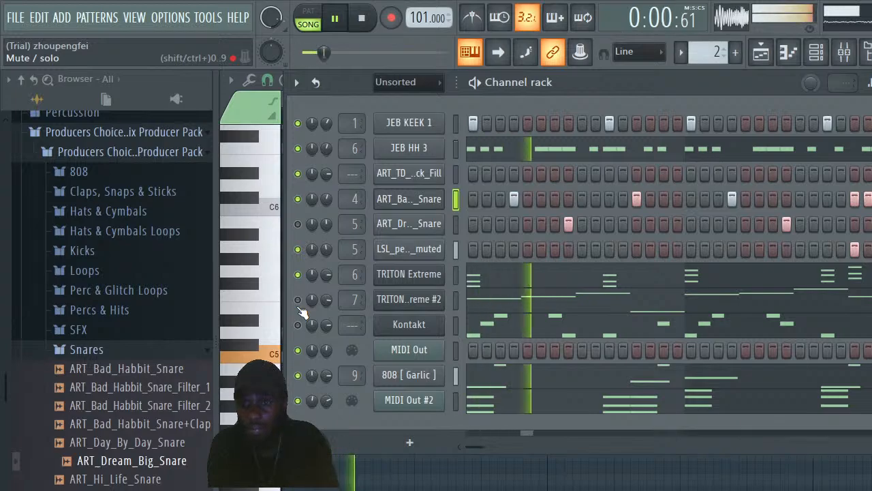
# Add short C5 notes at 2:12:00 and 2:13:12 to ART_Bad_Habbit_Snare, and fine-tune the 808 channel's volume
pyautogui.rightClick(404, 200)
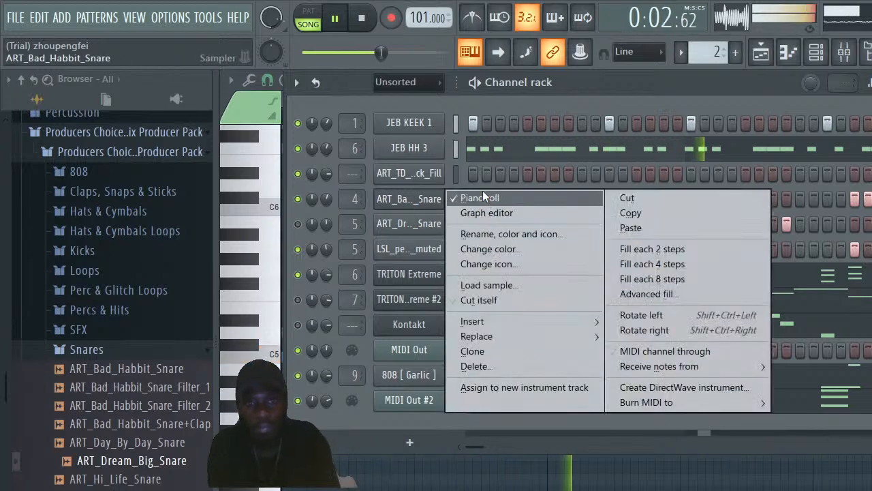
pyautogui.click(482, 194)
pyautogui.rightClick(428, 202)
pyautogui.click(490, 202)
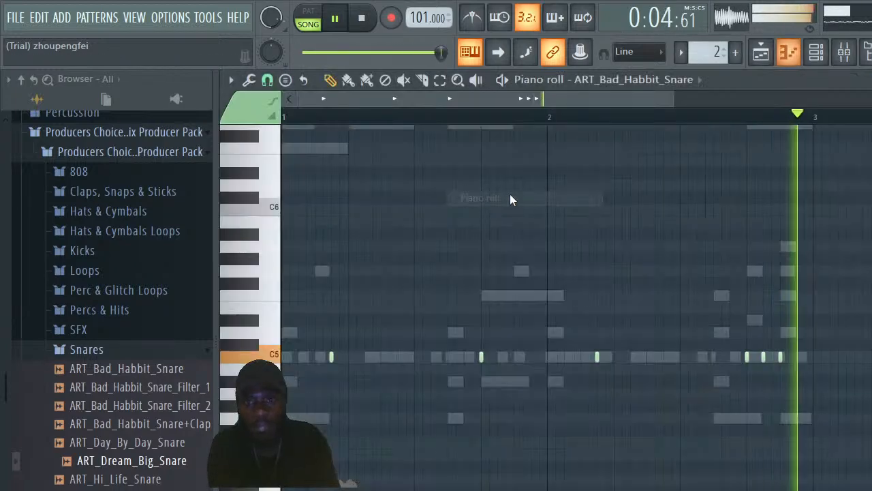
pyautogui.click(762, 358)
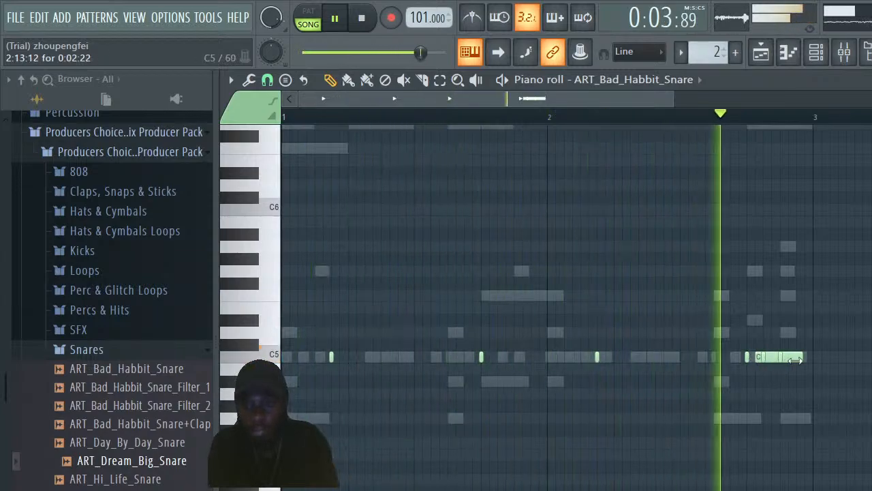
pyautogui.moveTo(800, 359); pyautogui.dragTo(760, 370)
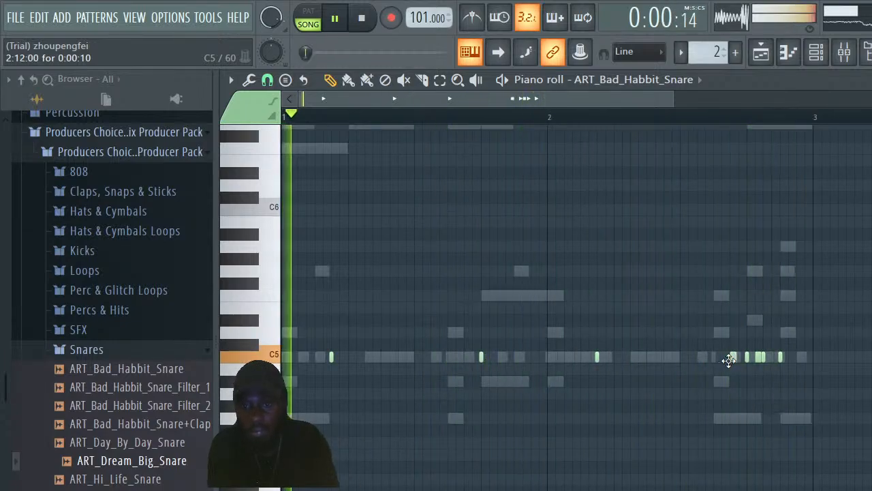
pyautogui.moveTo(673, 101); pyautogui.dragTo(681, 120)
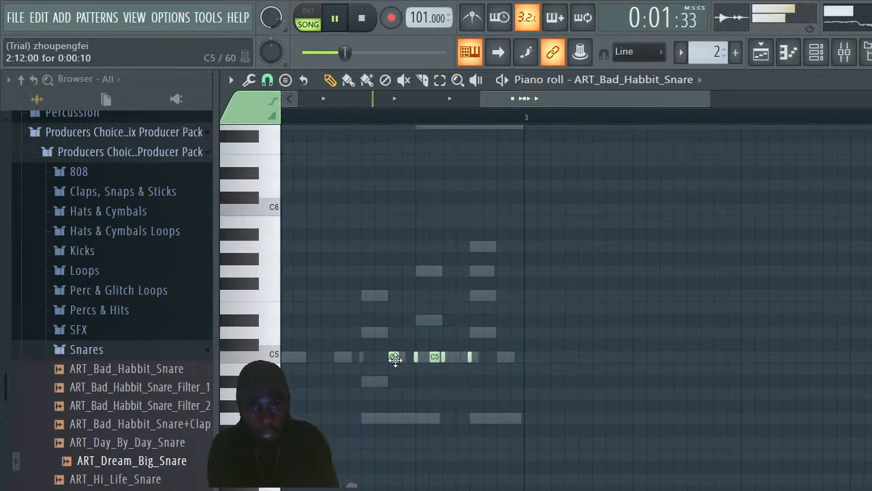
pyautogui.click(816, 53)
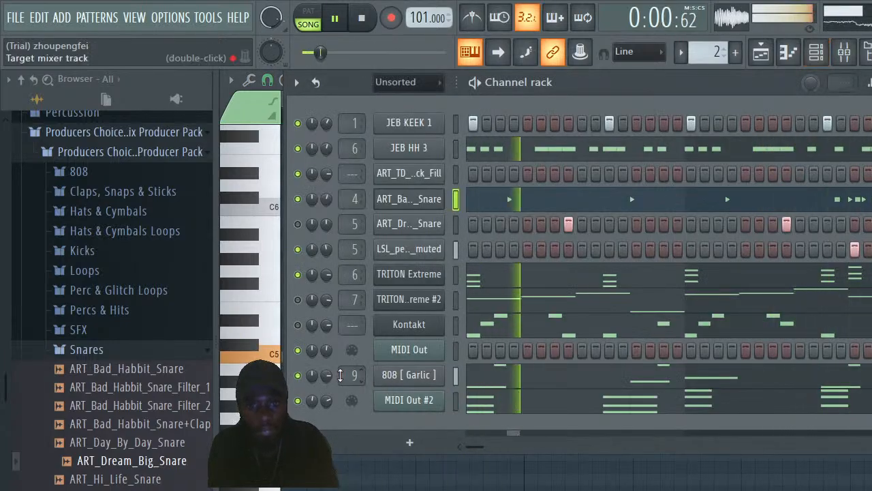
pyautogui.moveTo(327, 374); pyautogui.dragTo(329, 374)
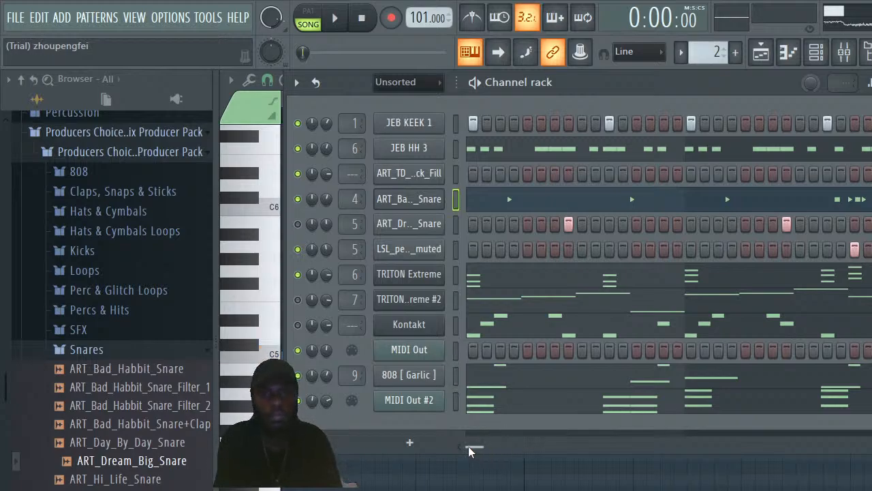
# Try an ART_TD_Stick_Fill hit on step 4 of bar 1, and move ART_Bad_Habbit_Snare's first hit to 1:05:00
pyautogui.click(514, 175)
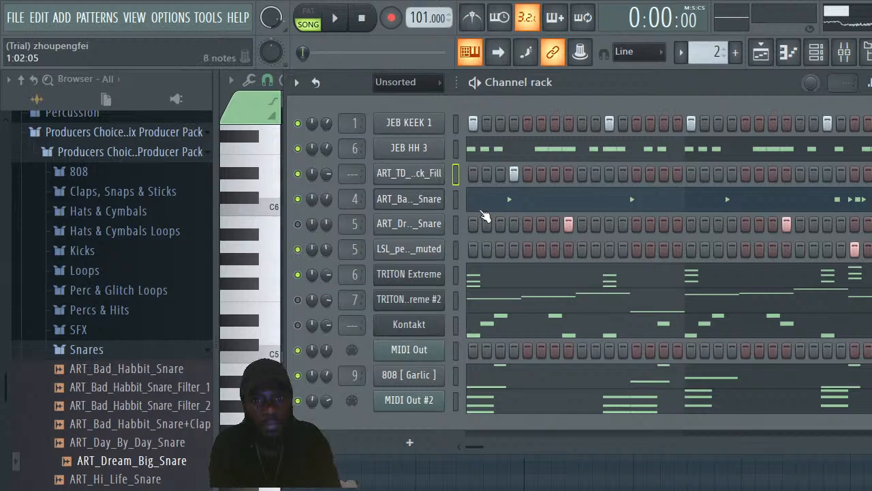
pyautogui.rightClick(455, 197)
pyautogui.click(471, 198)
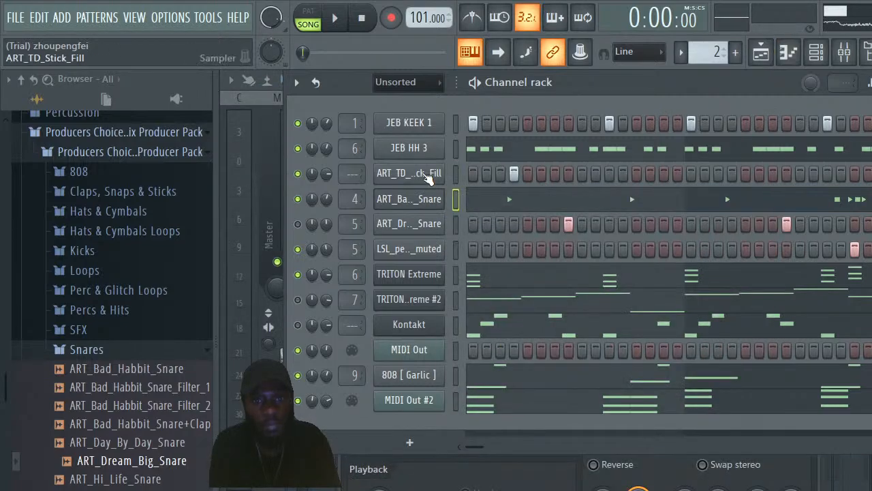
pyautogui.rightClick(442, 194)
pyautogui.click(464, 199)
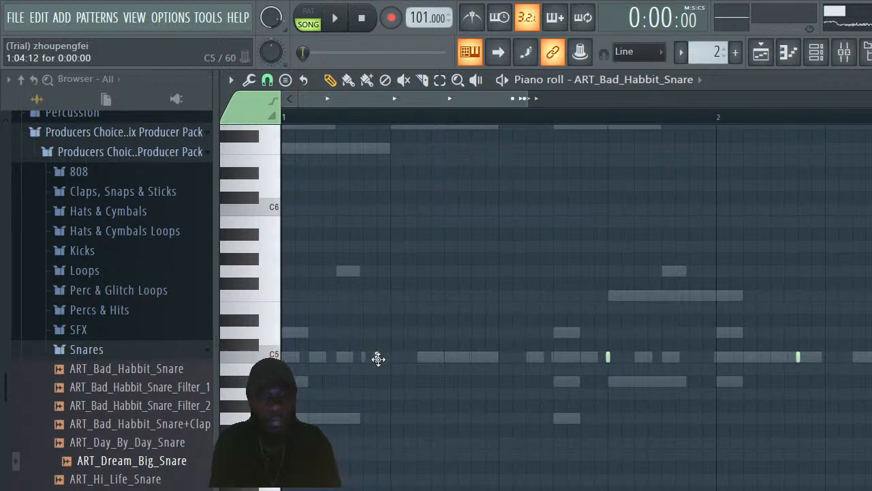
pyautogui.press('space')
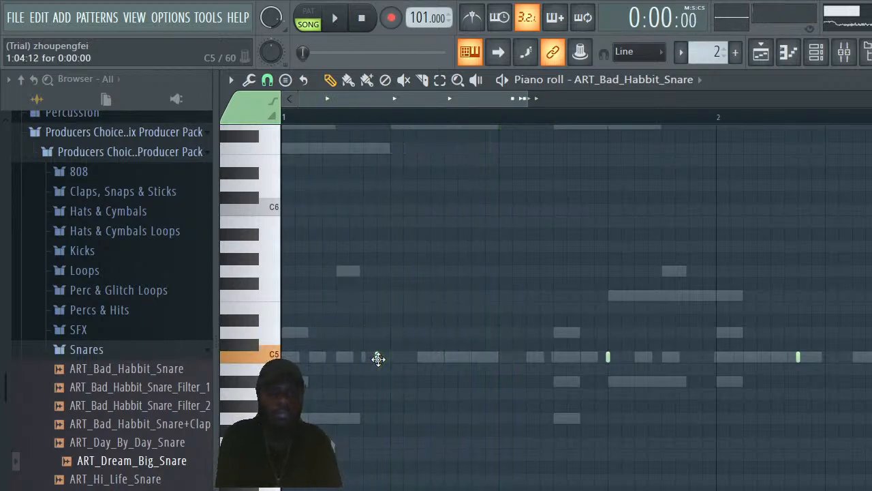
pyautogui.press('space')
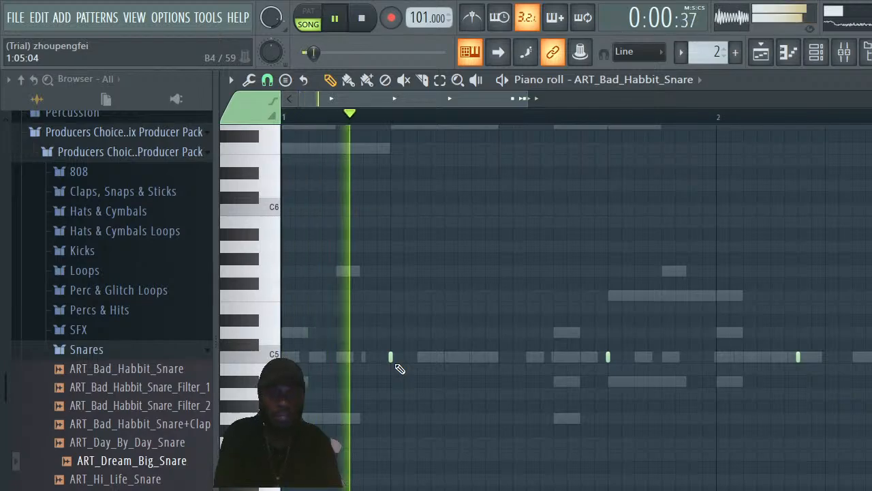
pyautogui.press('space')
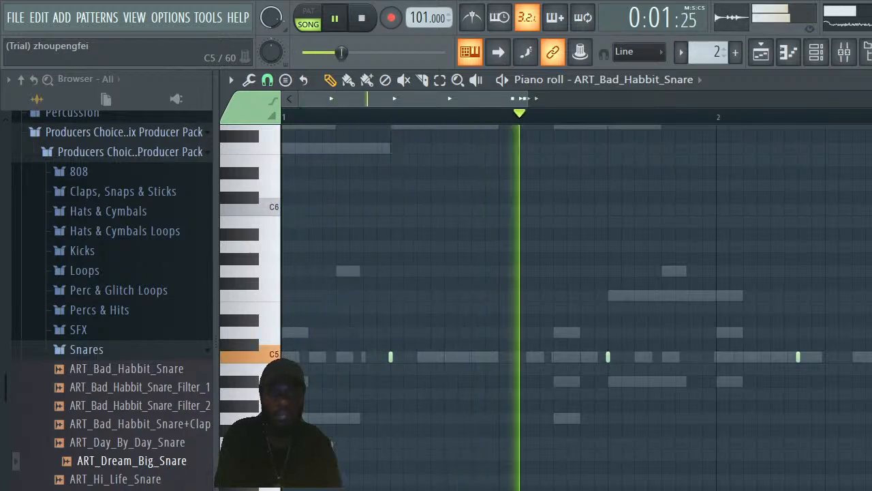
pyautogui.press('space')
# Remove the ART_TD_Stick_Fill hit from step 4 of bar 1 and reopen ART_Bad_Habbit_Snare's notes
pyautogui.click(815, 53)
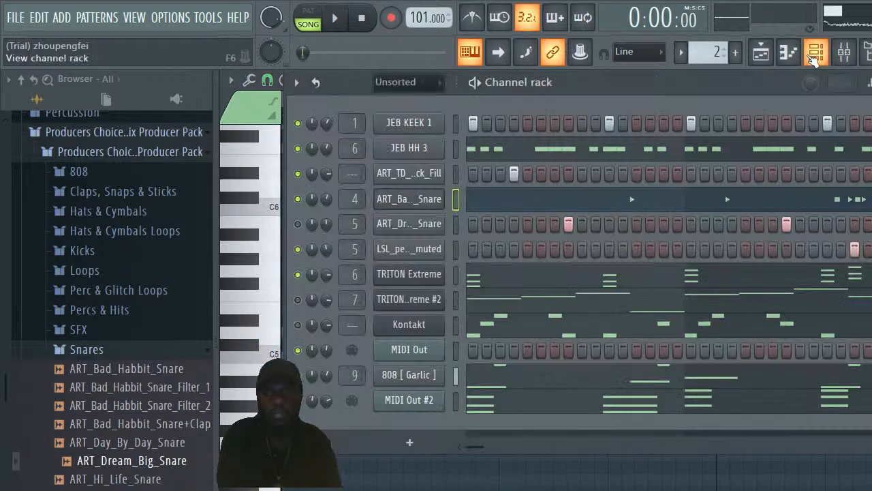
pyautogui.click(516, 202)
pyautogui.click(515, 203)
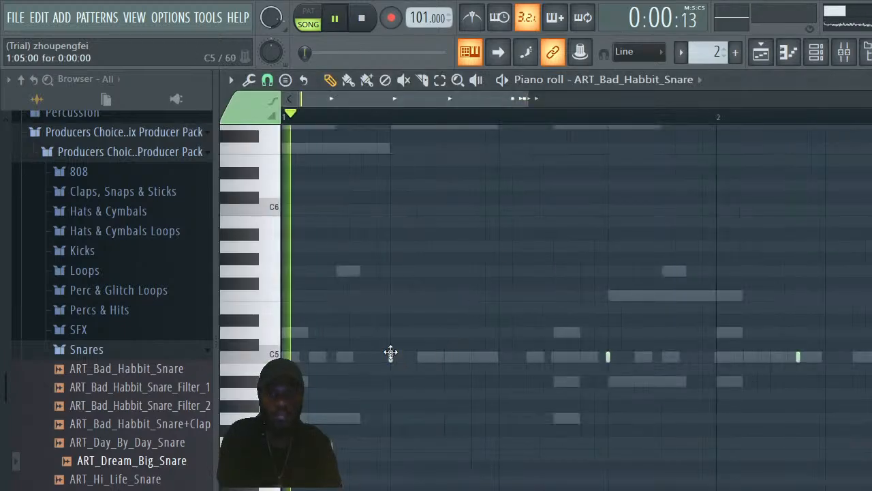
# Try an extra ART_Bad_Habbit_Snare hit at 1:04:00, then play the beat without it
pyautogui.press('space')
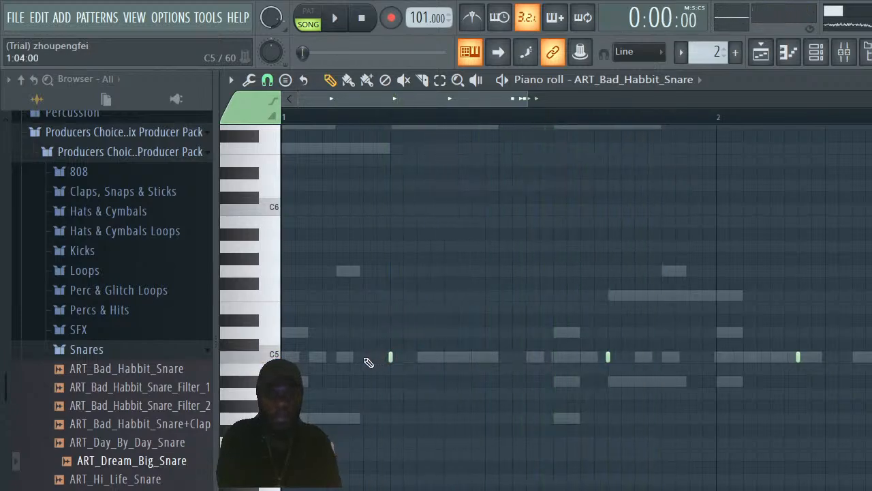
pyautogui.press('space')
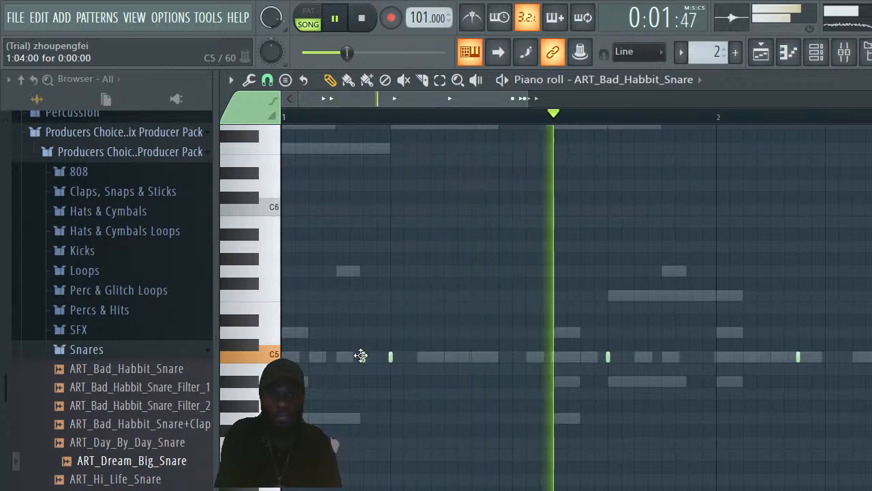
pyautogui.press('space')
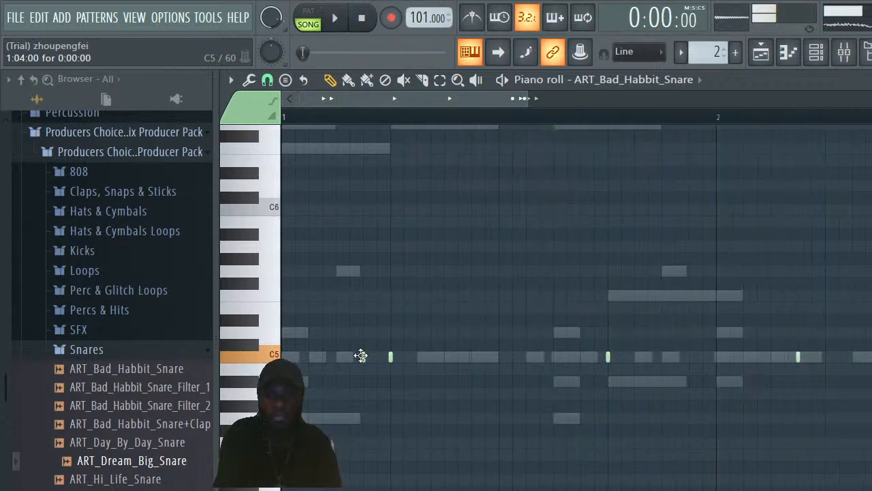
pyautogui.click(832, 59)
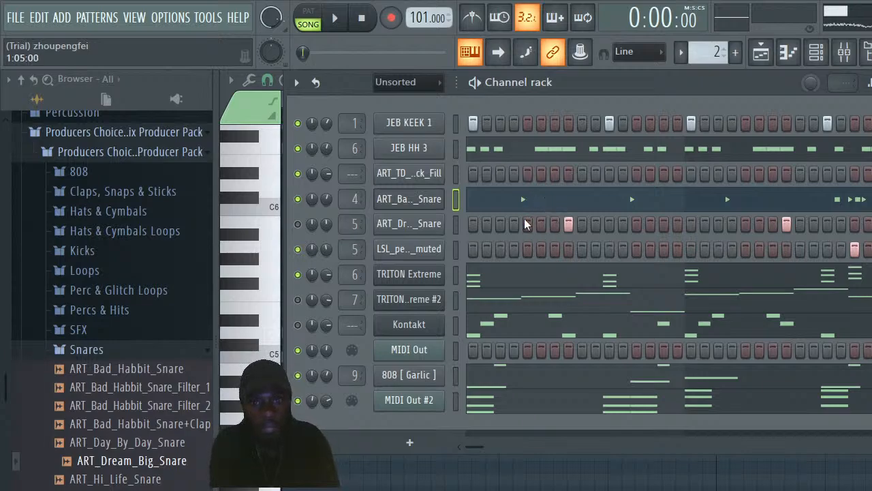
pyautogui.press('space')
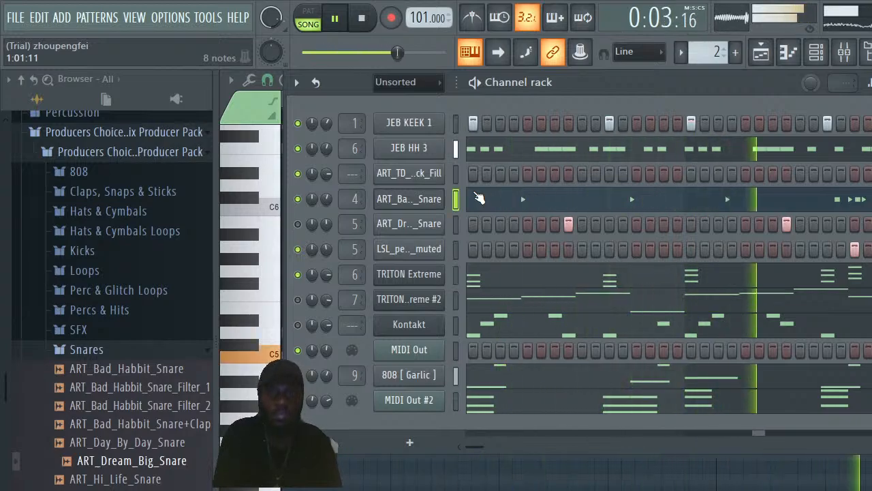
# Move ART_Bad_Habbit_Snare's first hit to 1:04:00, and set the MIDI Out #2 channel volume to 82%
pyautogui.click(513, 208)
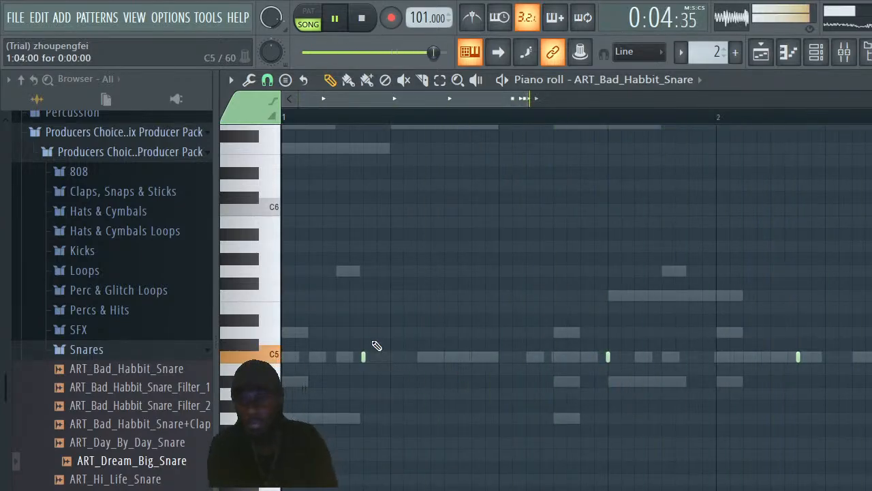
pyautogui.click(821, 57)
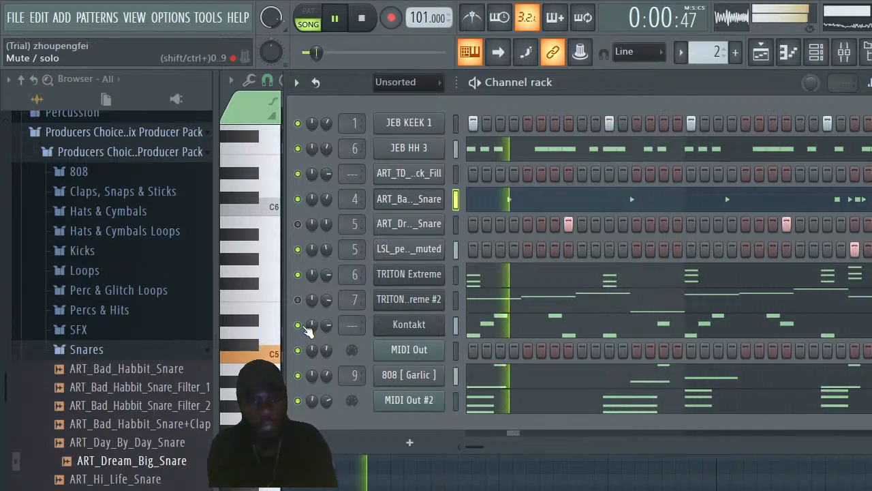
pyautogui.moveTo(333, 399); pyautogui.dragTo(333, 383)
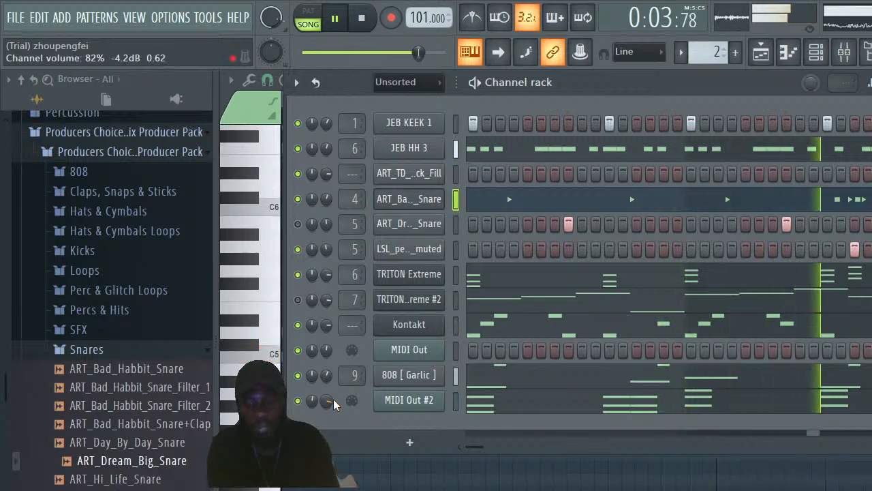
# Open the MIDI Out #2 channel's notes in the piano roll and select all the chord notes
pyautogui.click(485, 408)
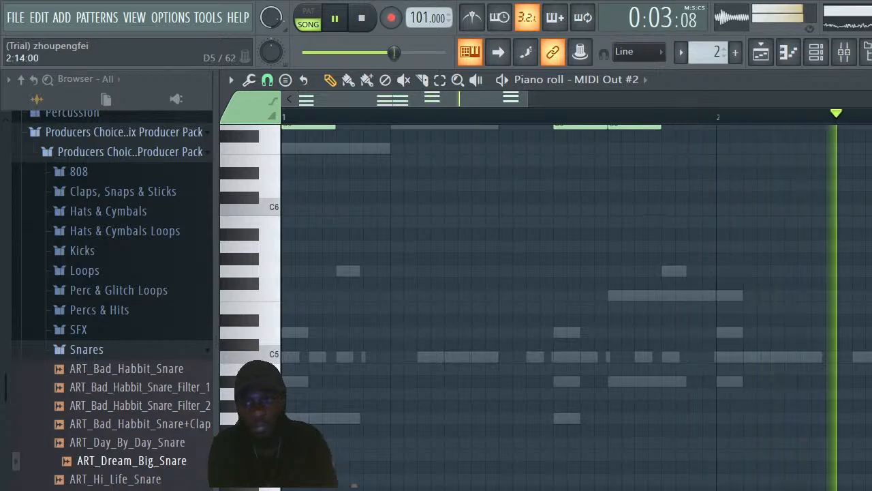
pyautogui.scroll(6, 546, 306)
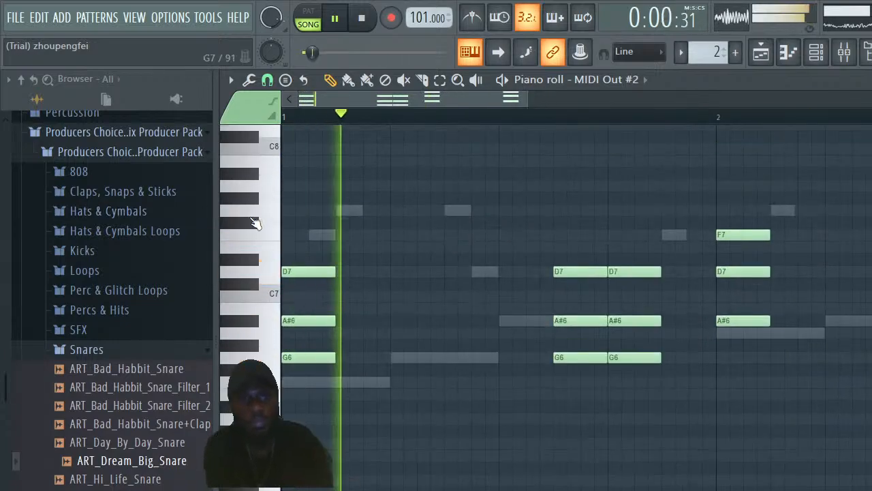
pyautogui.hotkey('ctrl', 'a')
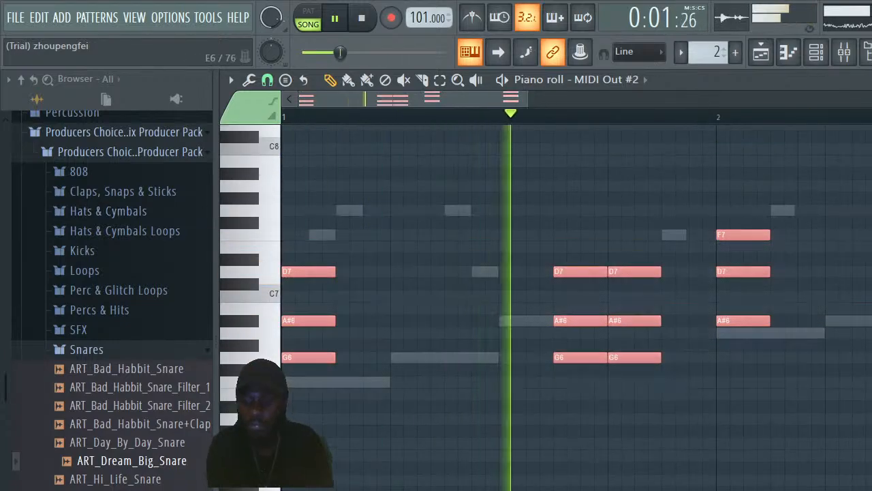
pyautogui.click(231, 80)
pyautogui.moveTo(256, 114)
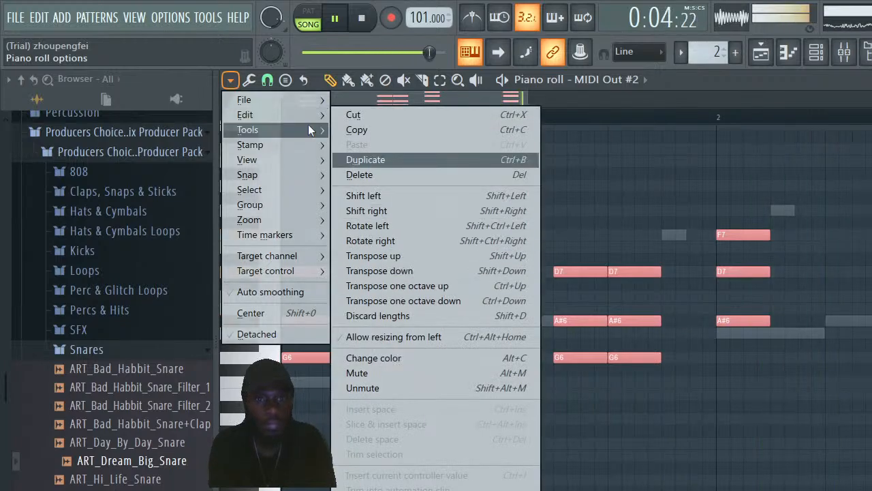
pyautogui.click(256, 80)
pyautogui.click(257, 80)
pyautogui.click(297, 271)
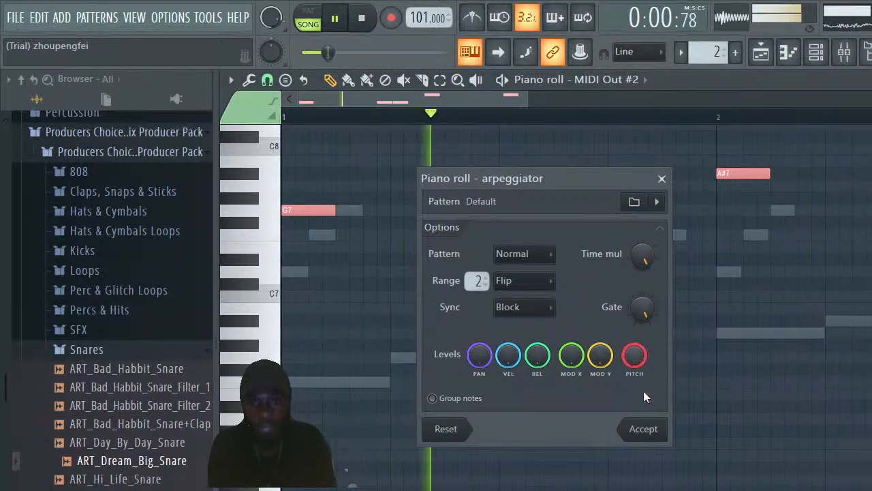
pyautogui.click(662, 179)
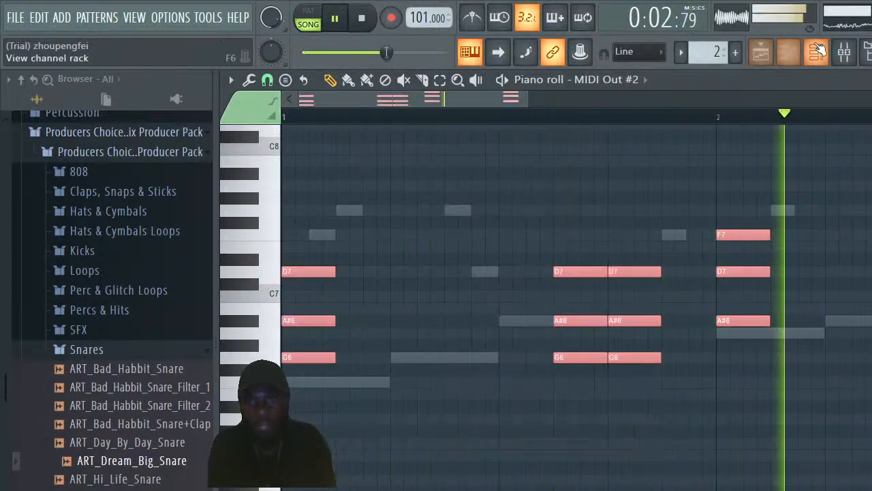
pyautogui.click(816, 52)
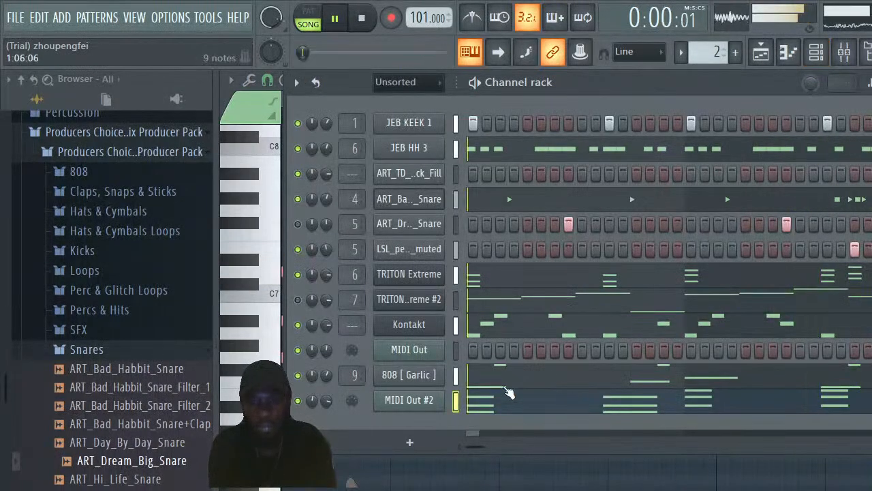
# Apply the strumizer to the selected MIDI Out #2 chords with Chop chords enabled
pyautogui.click(251, 80)
pyautogui.click(250, 80)
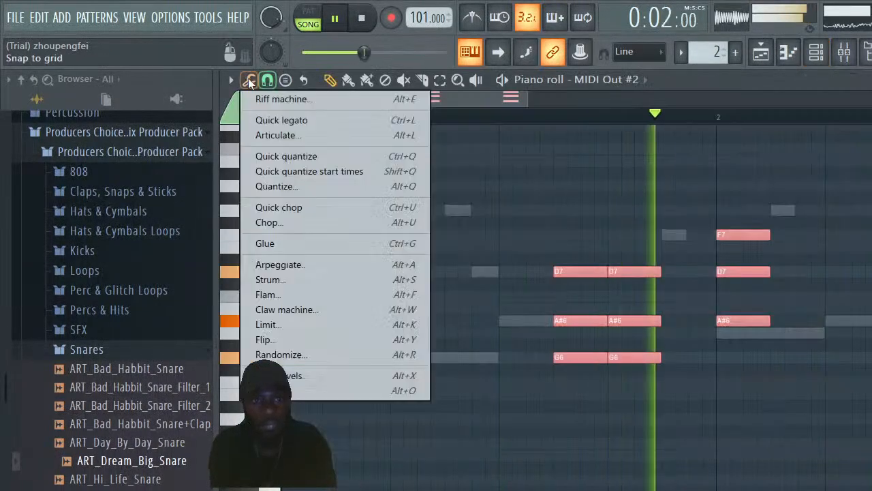
pyautogui.click(288, 279)
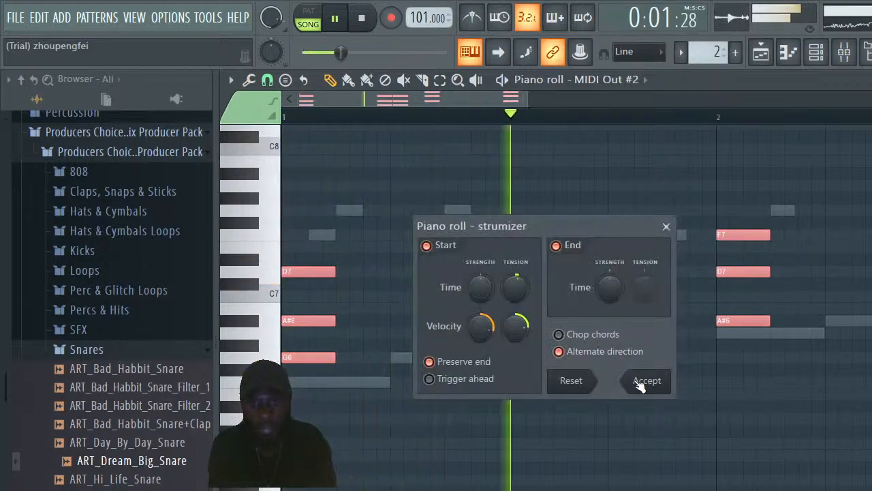
pyautogui.click(559, 334)
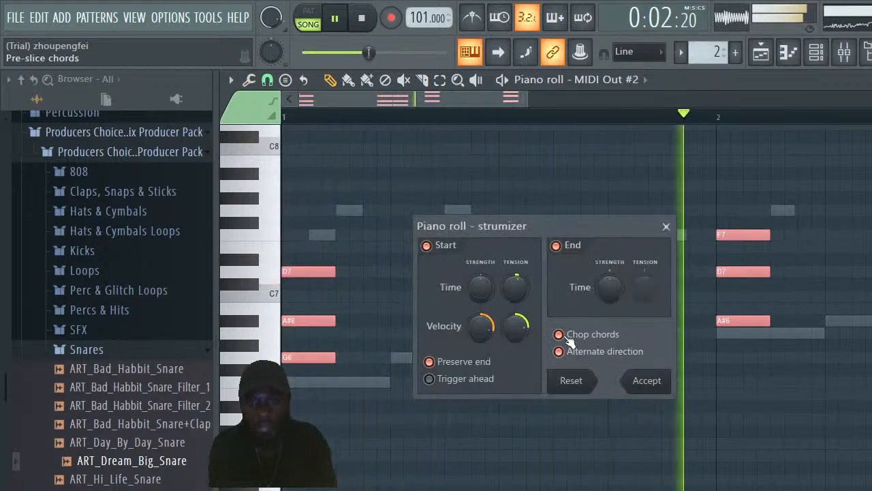
pyautogui.click(646, 380)
# Unmute the TRITON Extreme #2 channel and review its melody notes across both bars before returning to the channel rack
pyautogui.click(830, 63)
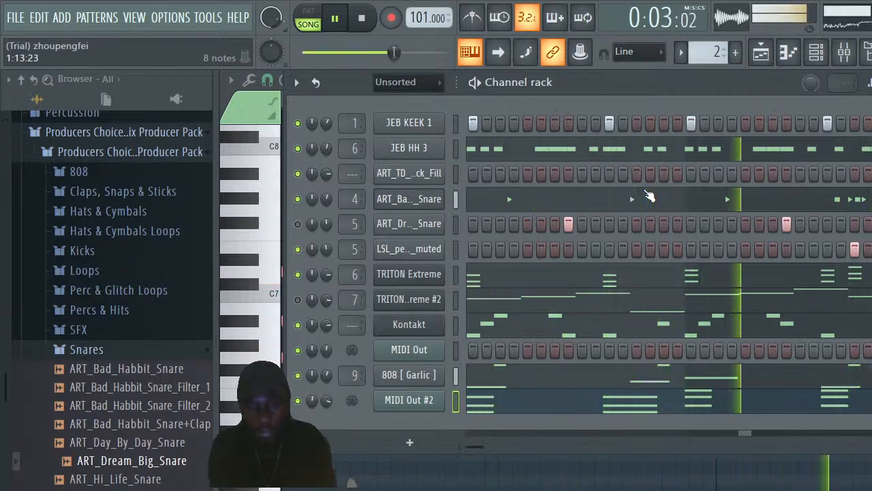
pyautogui.click(297, 300)
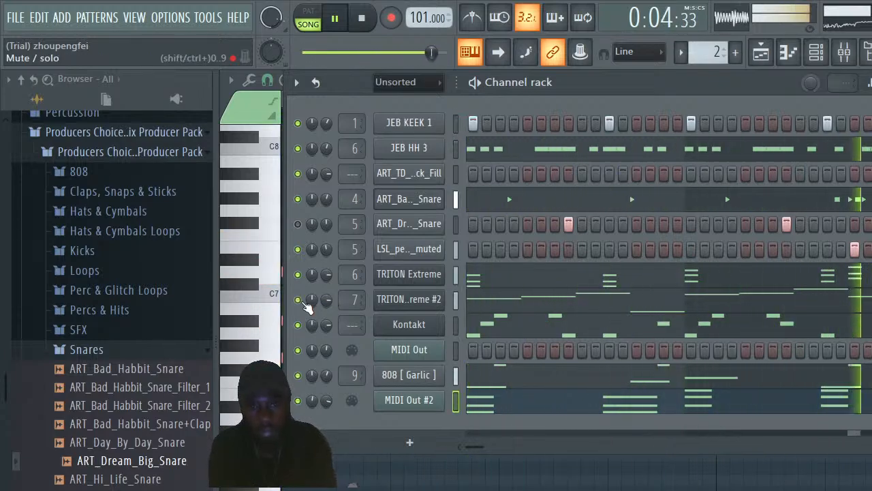
pyautogui.click(613, 307)
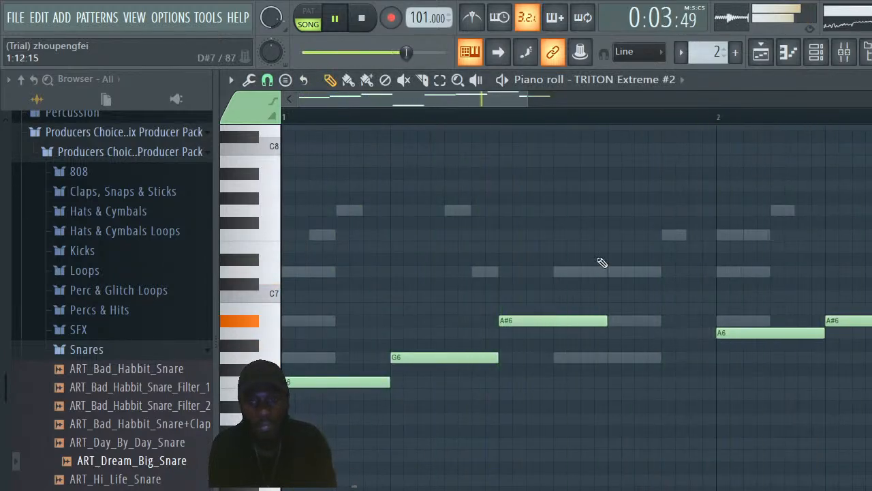
pyautogui.moveTo(527, 100); pyautogui.dragTo(764, 103)
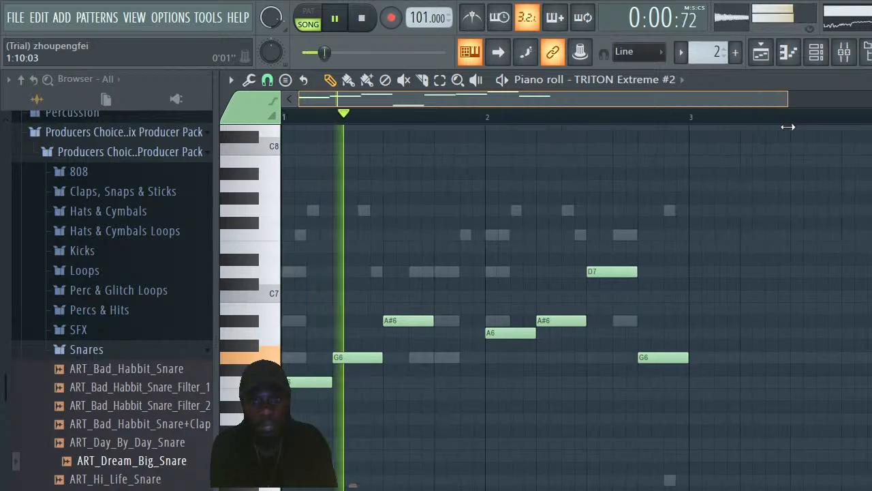
pyautogui.scroll(-3, 352, 485)
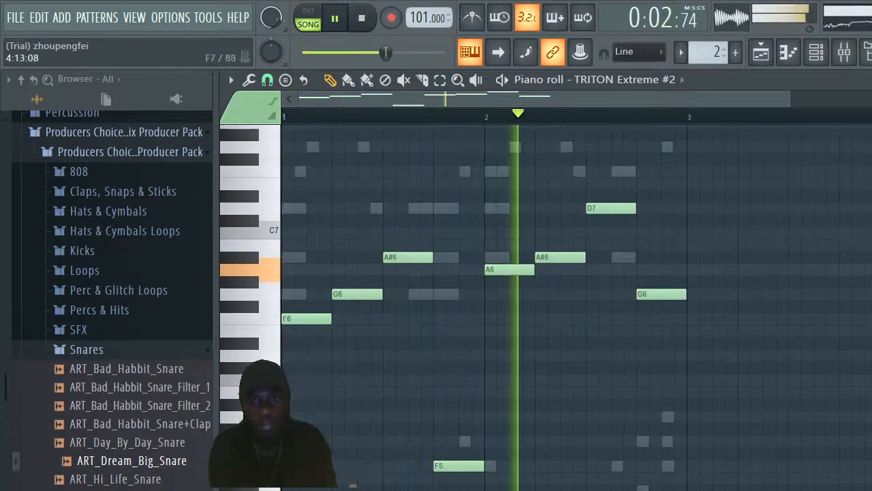
pyautogui.click(826, 55)
pyautogui.click(828, 55)
pyautogui.click(818, 55)
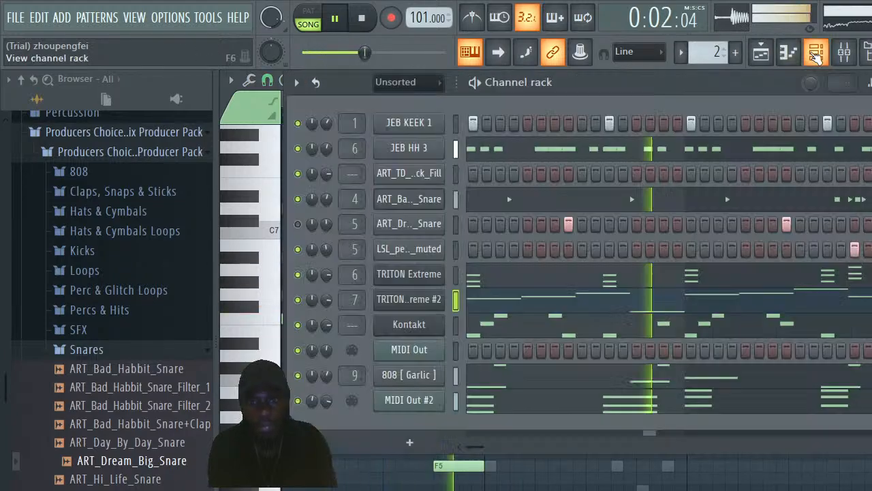
# Mute the Kontakt channel, stop playback and check the clip arrangement in the playlist
pyautogui.click(298, 326)
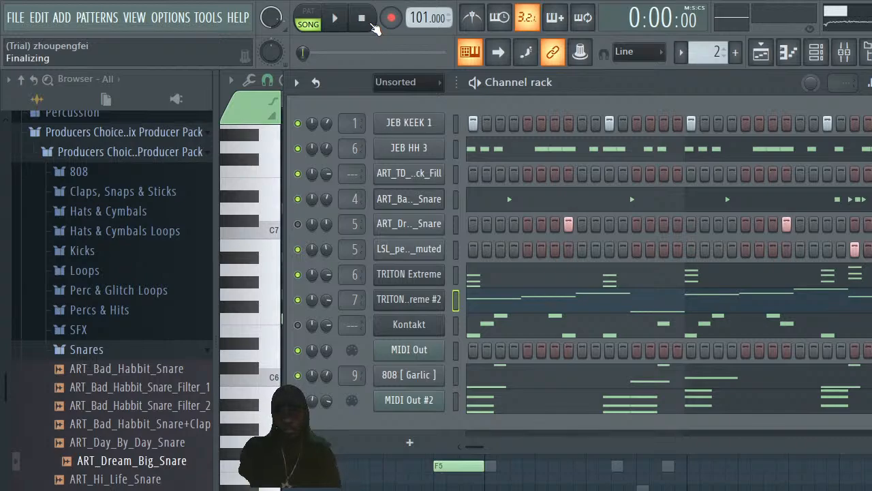
pyautogui.click(761, 55)
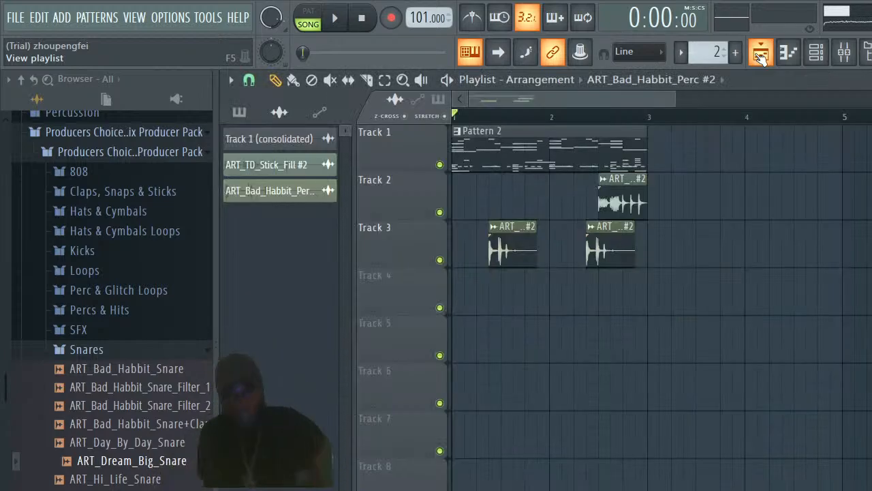
pyautogui.click(816, 53)
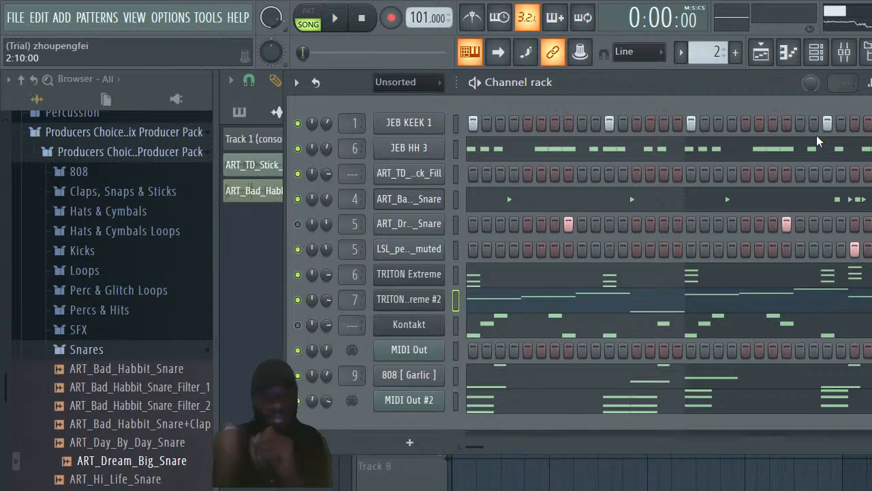
# Play the song from the start and review the playlist arrangement alongside the channel rack
pyautogui.press('space')
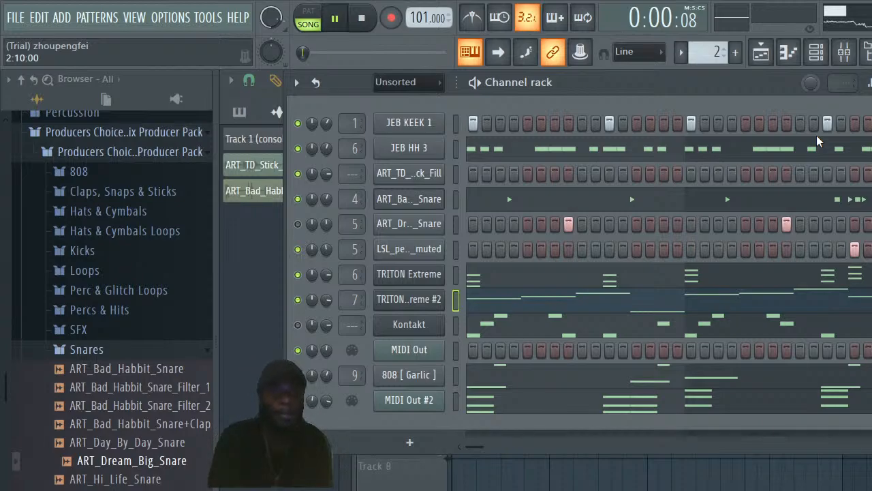
pyautogui.click(830, 57)
pyautogui.click(833, 57)
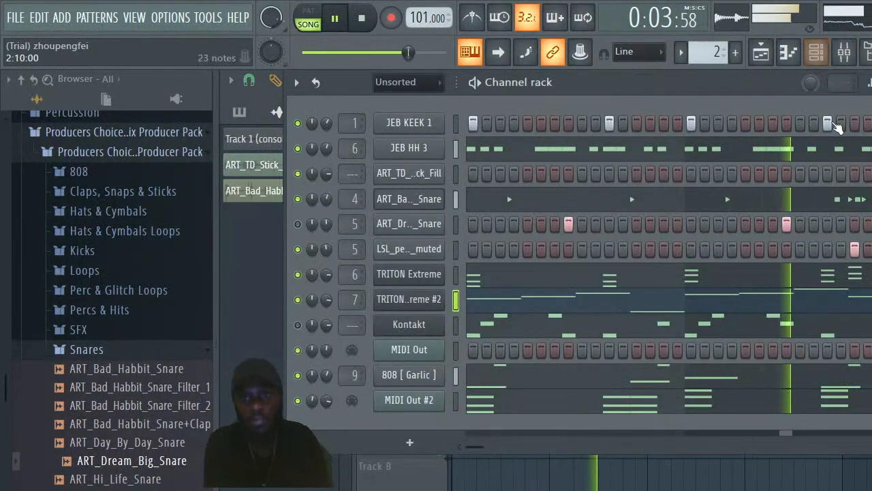
pyautogui.click(846, 58)
pyautogui.click(770, 54)
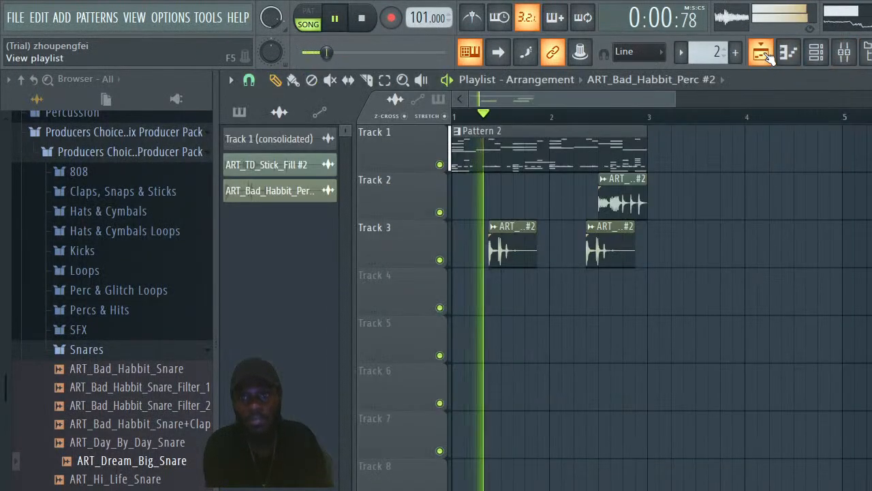
pyautogui.click(816, 53)
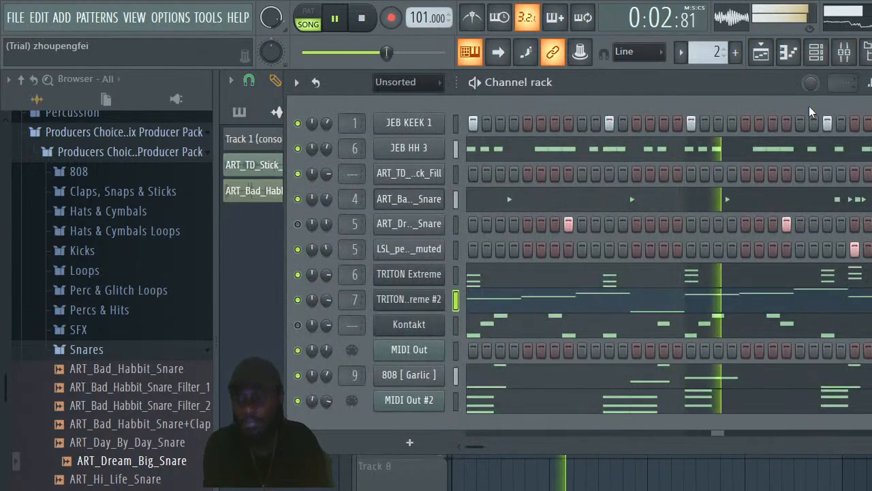